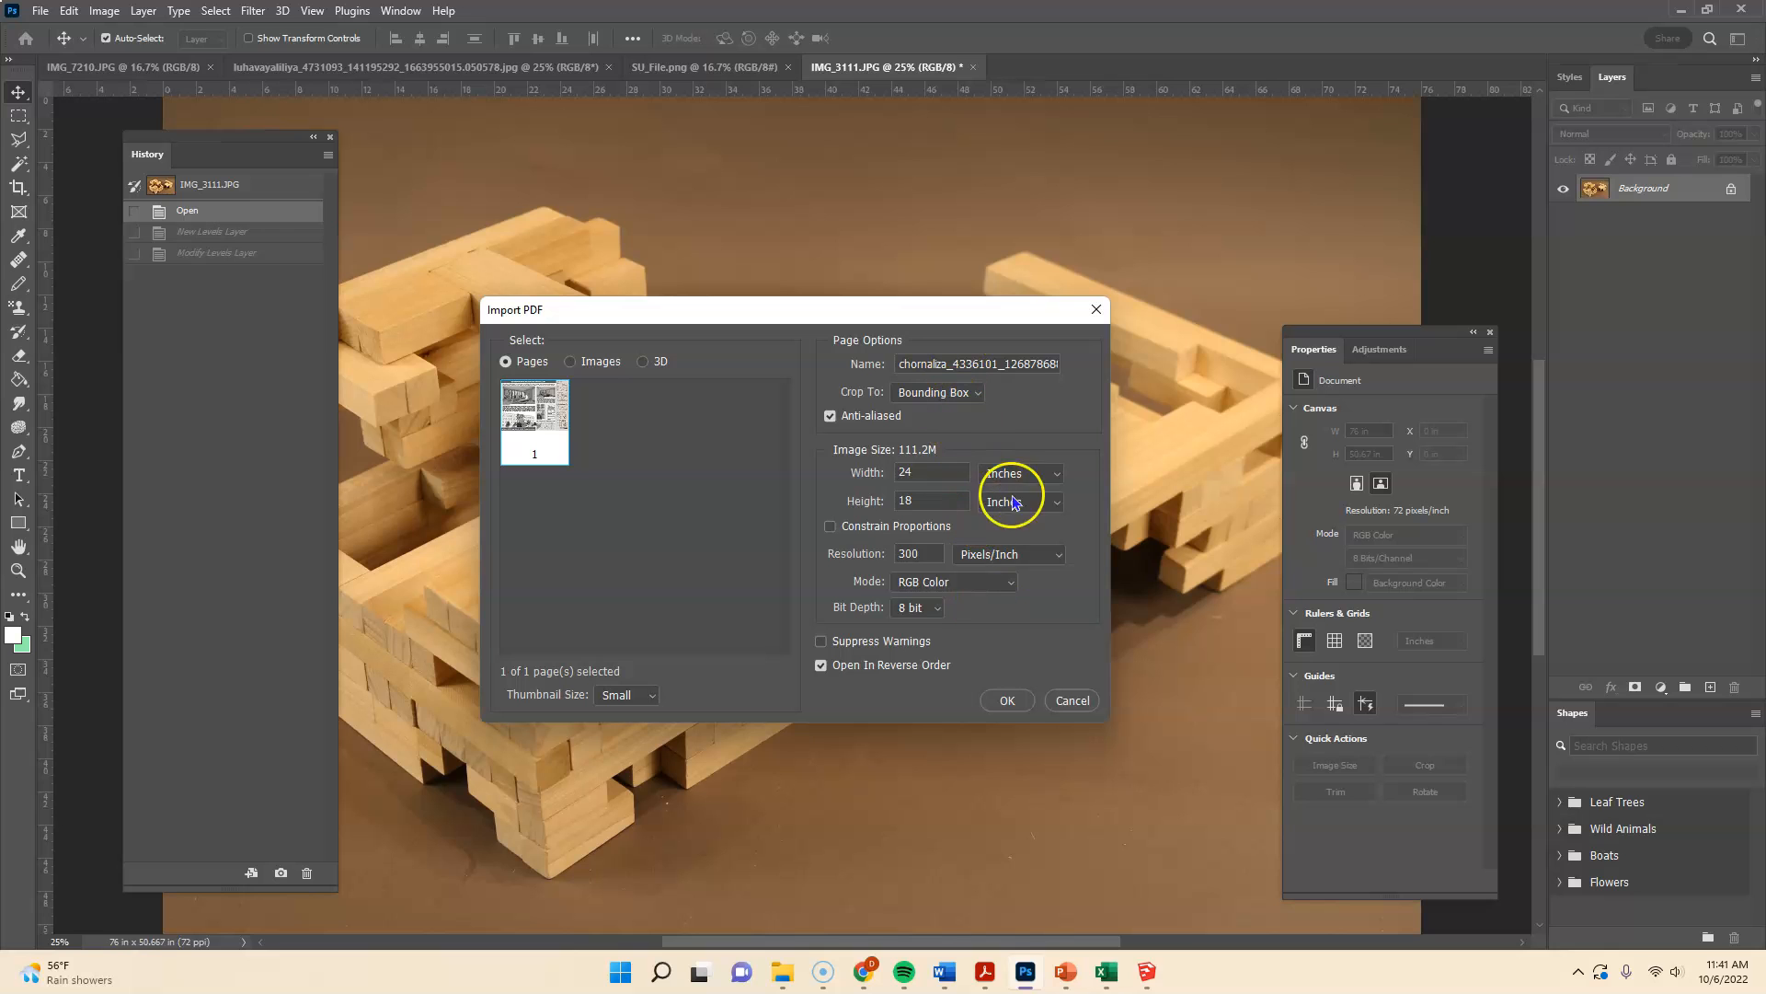
- Import the PDF page as a 24 by 18 inch RGB Color image at 300 pixels/inch
left_click(998, 705)
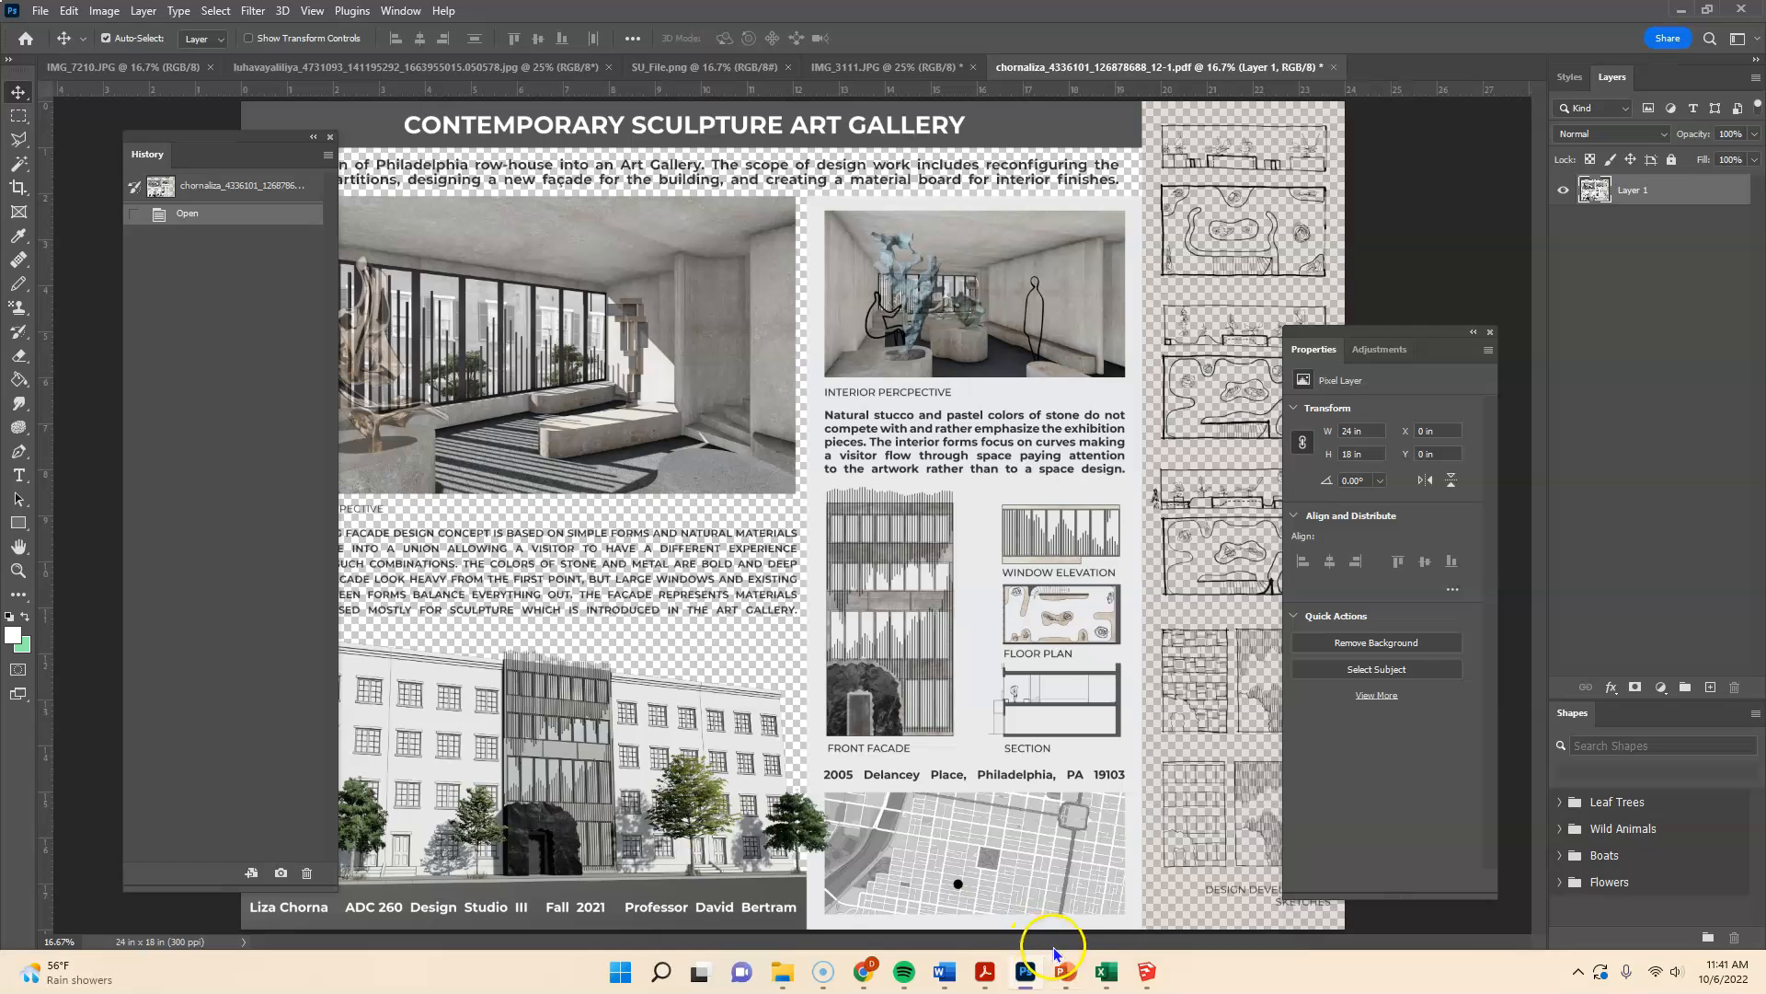
- Open the Atelier_2 PDF from the PS Video folder in Adobe Photoshop 2022
mouse_move(1138, 981)
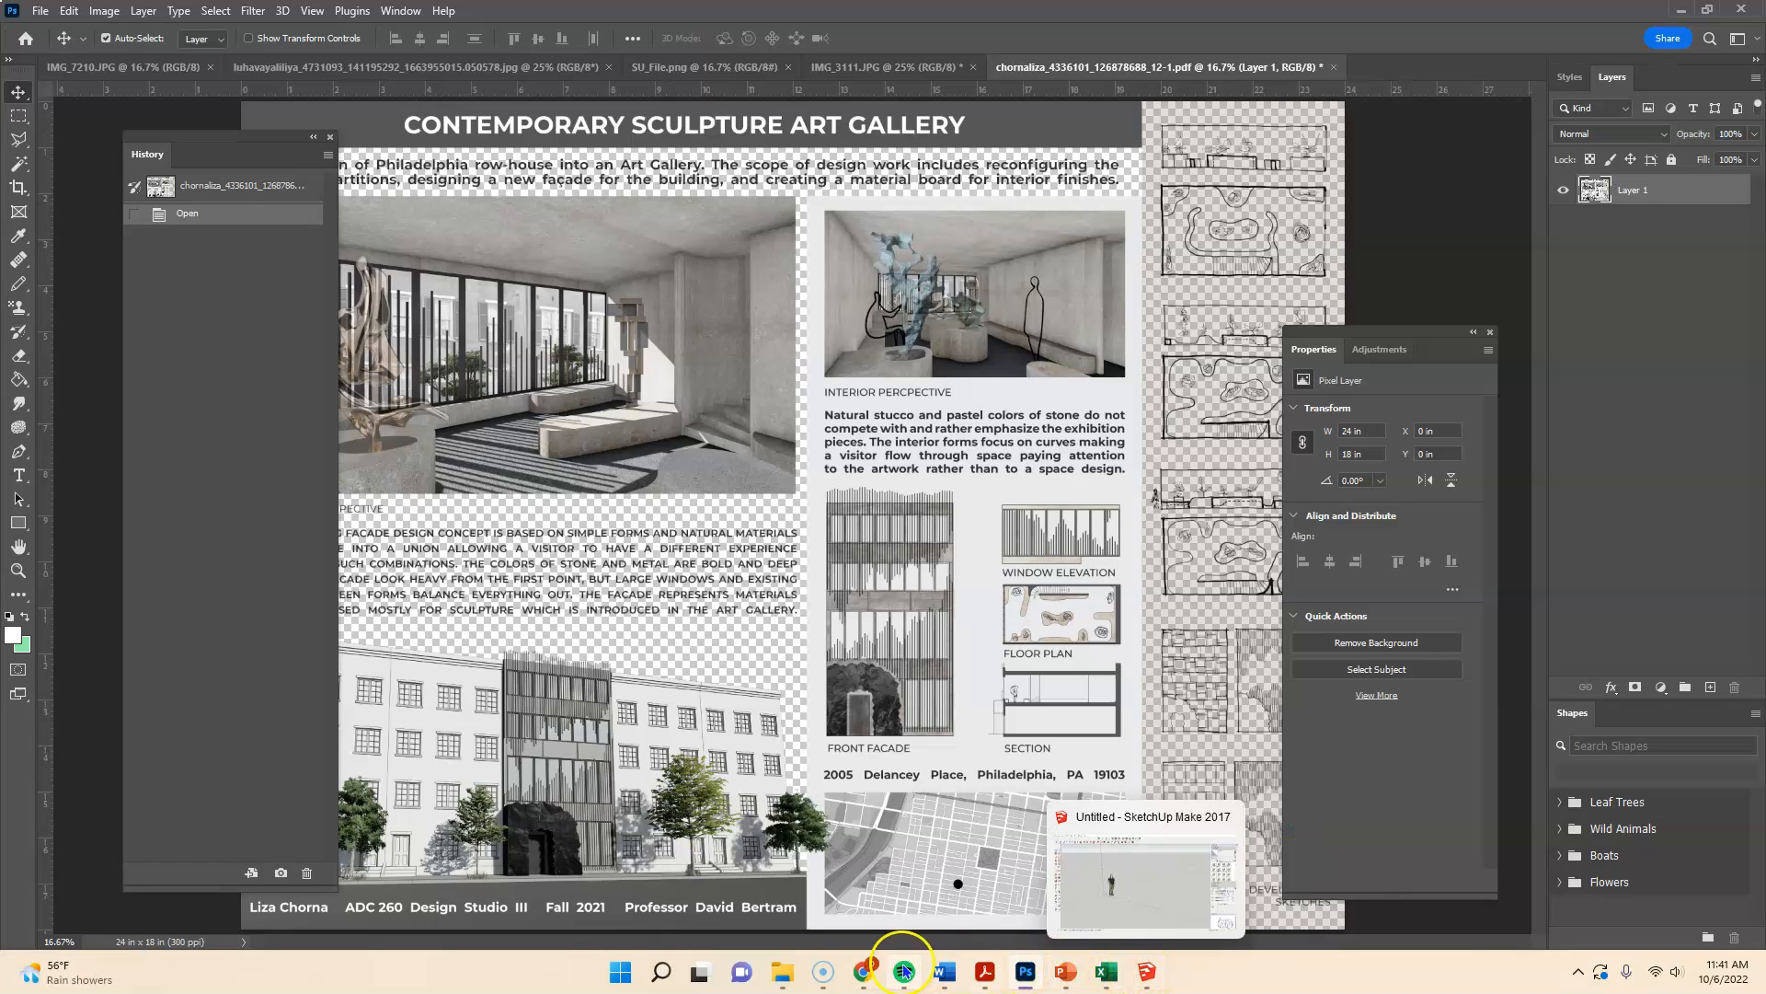
mouse_move(783, 975)
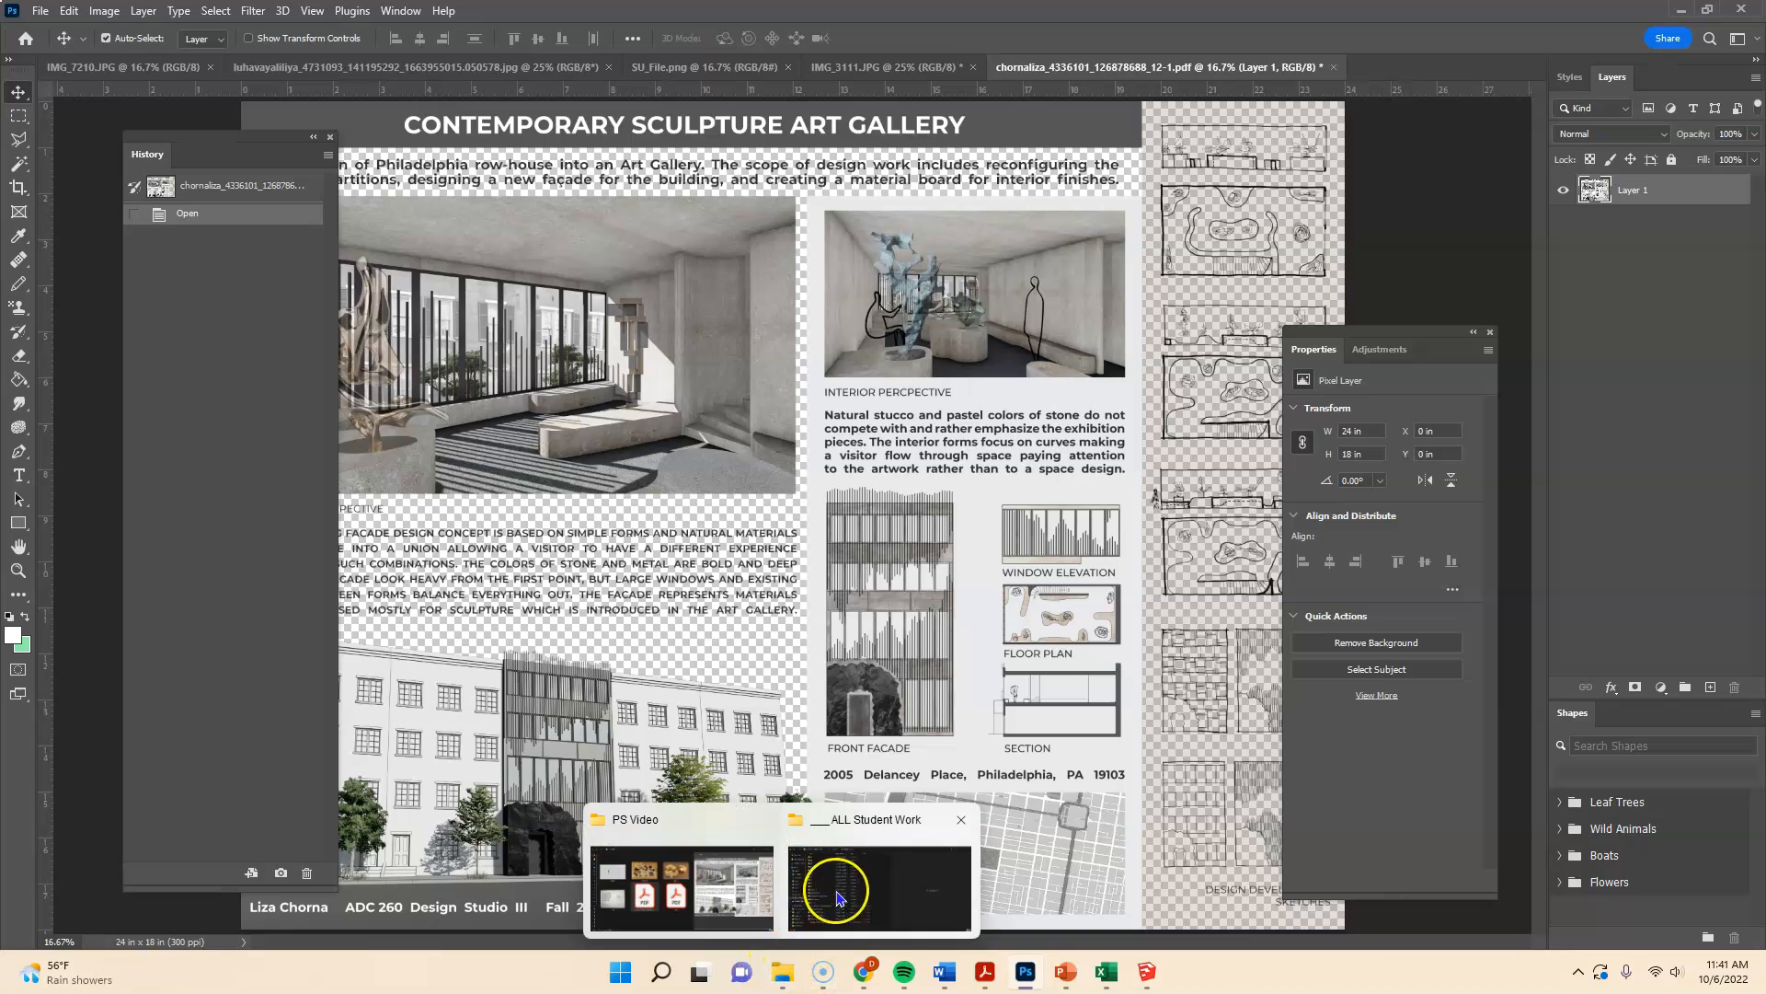
left_click(704, 874)
left_click(1005, 647)
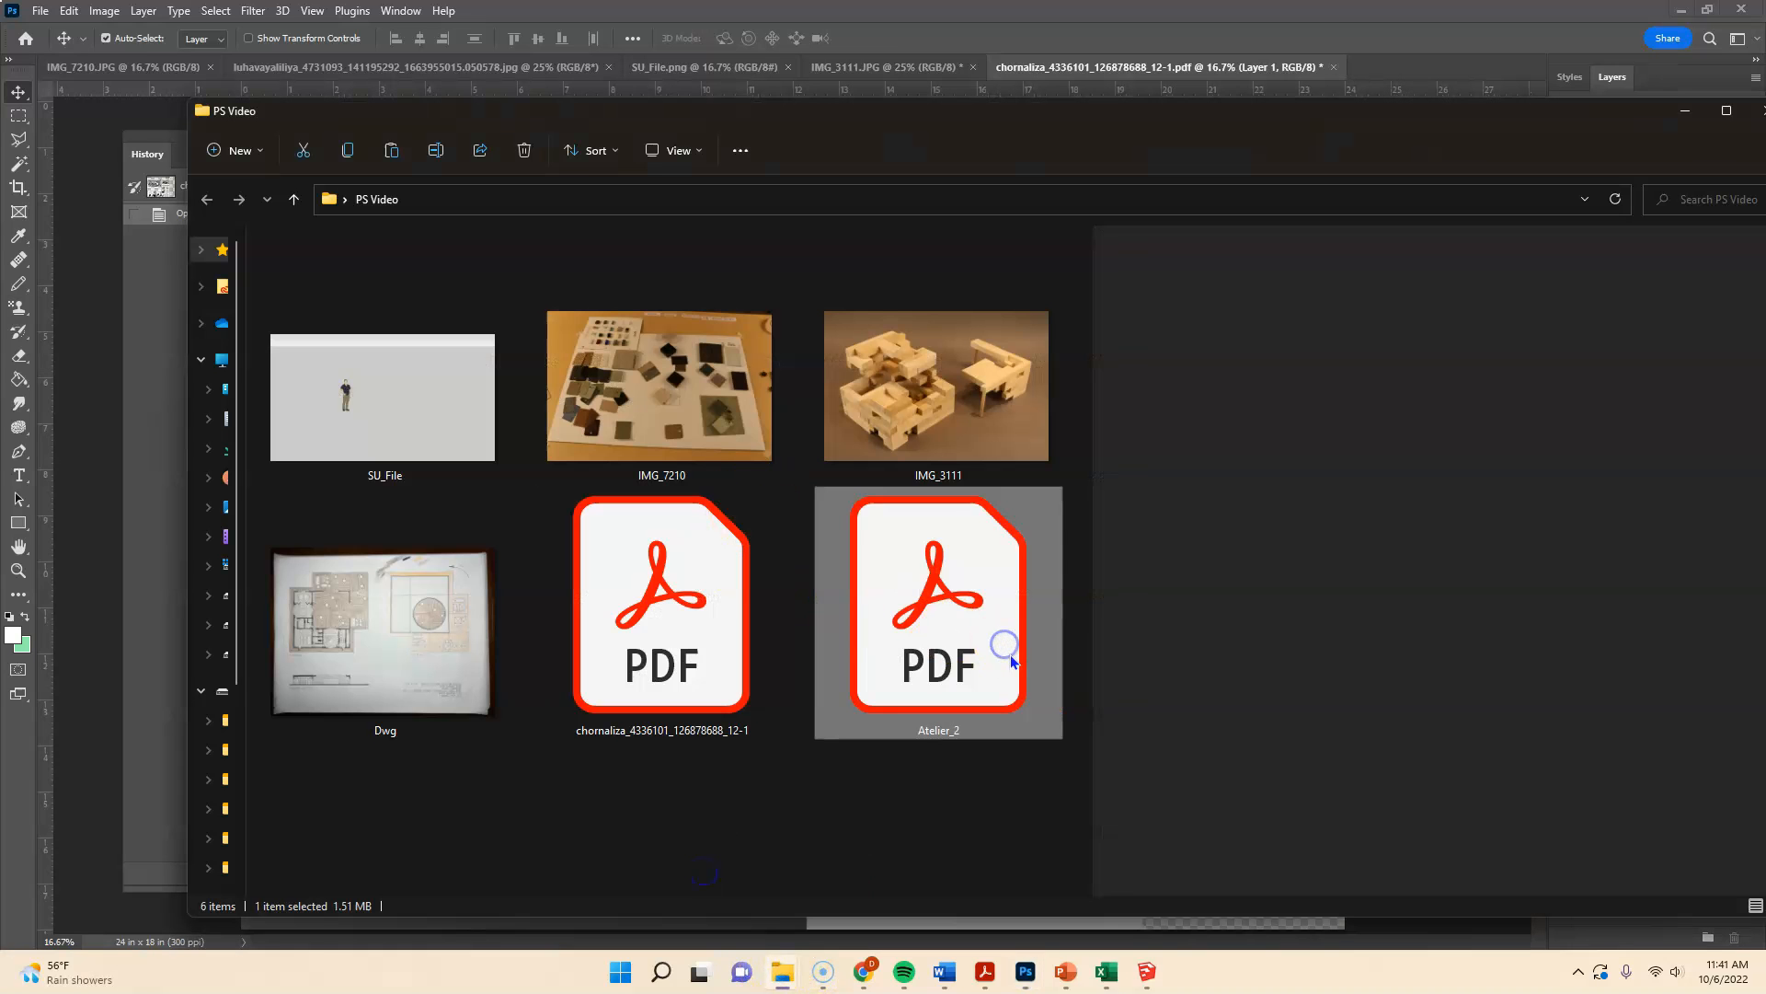
right_click(998, 615)
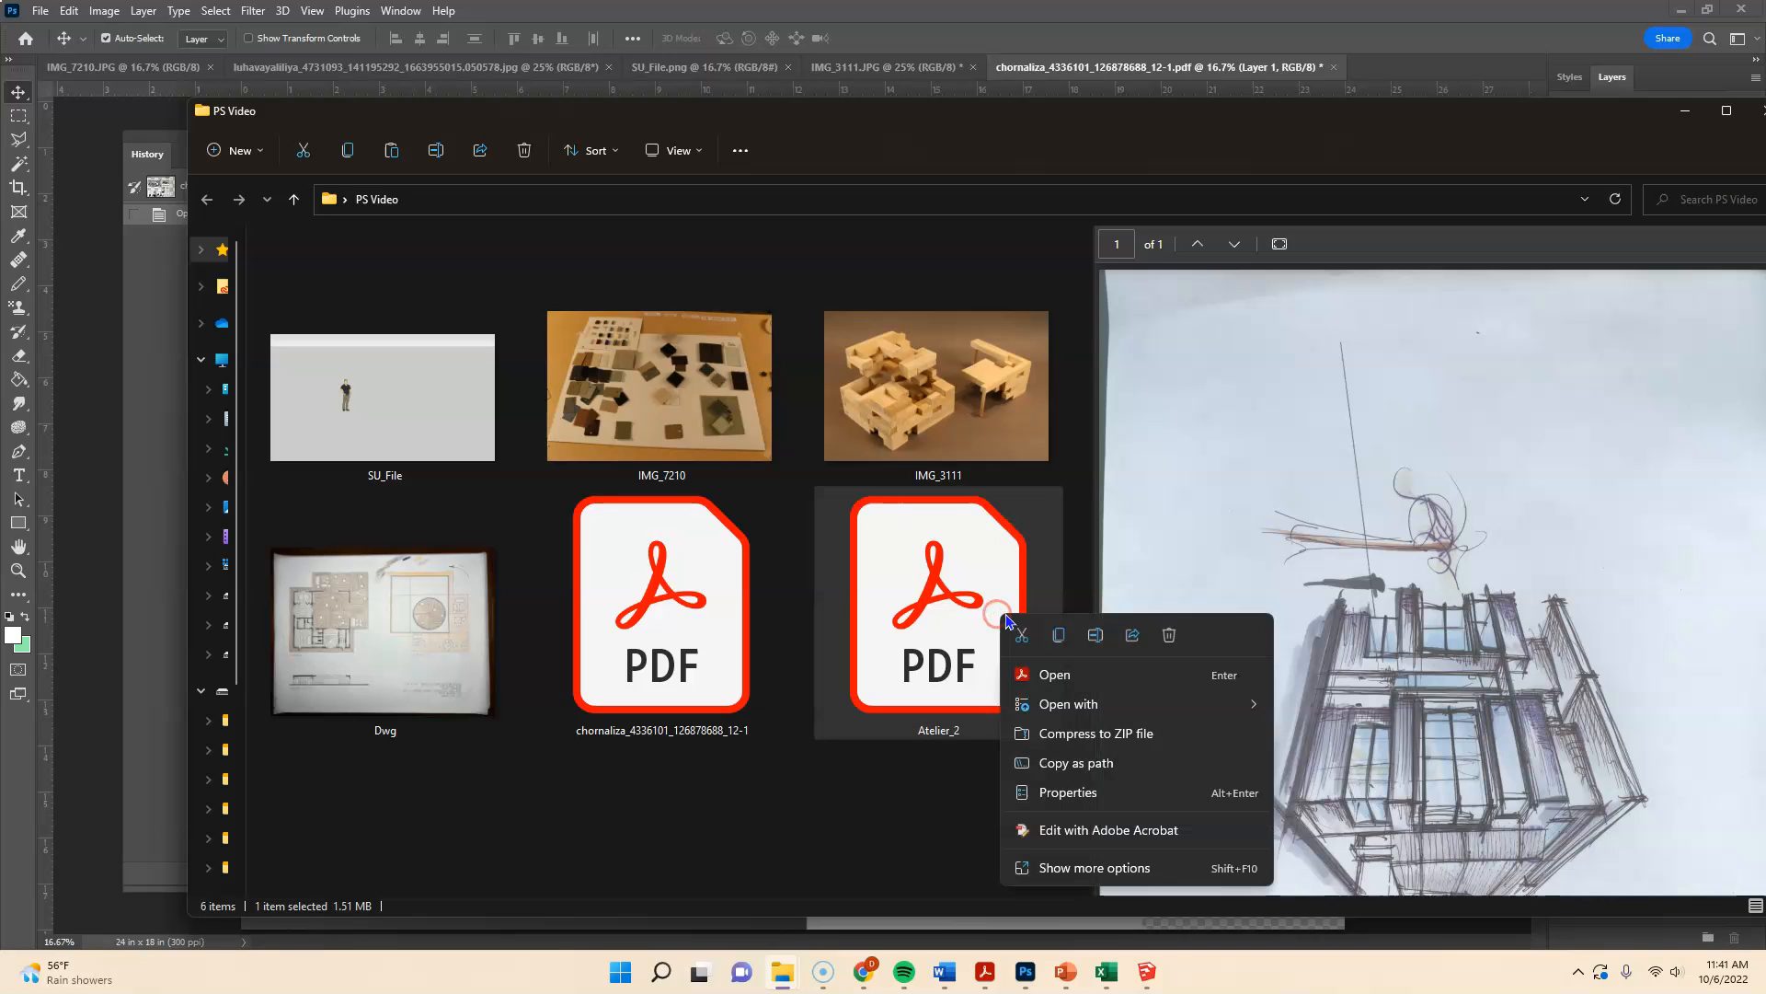
mouse_move(1054, 716)
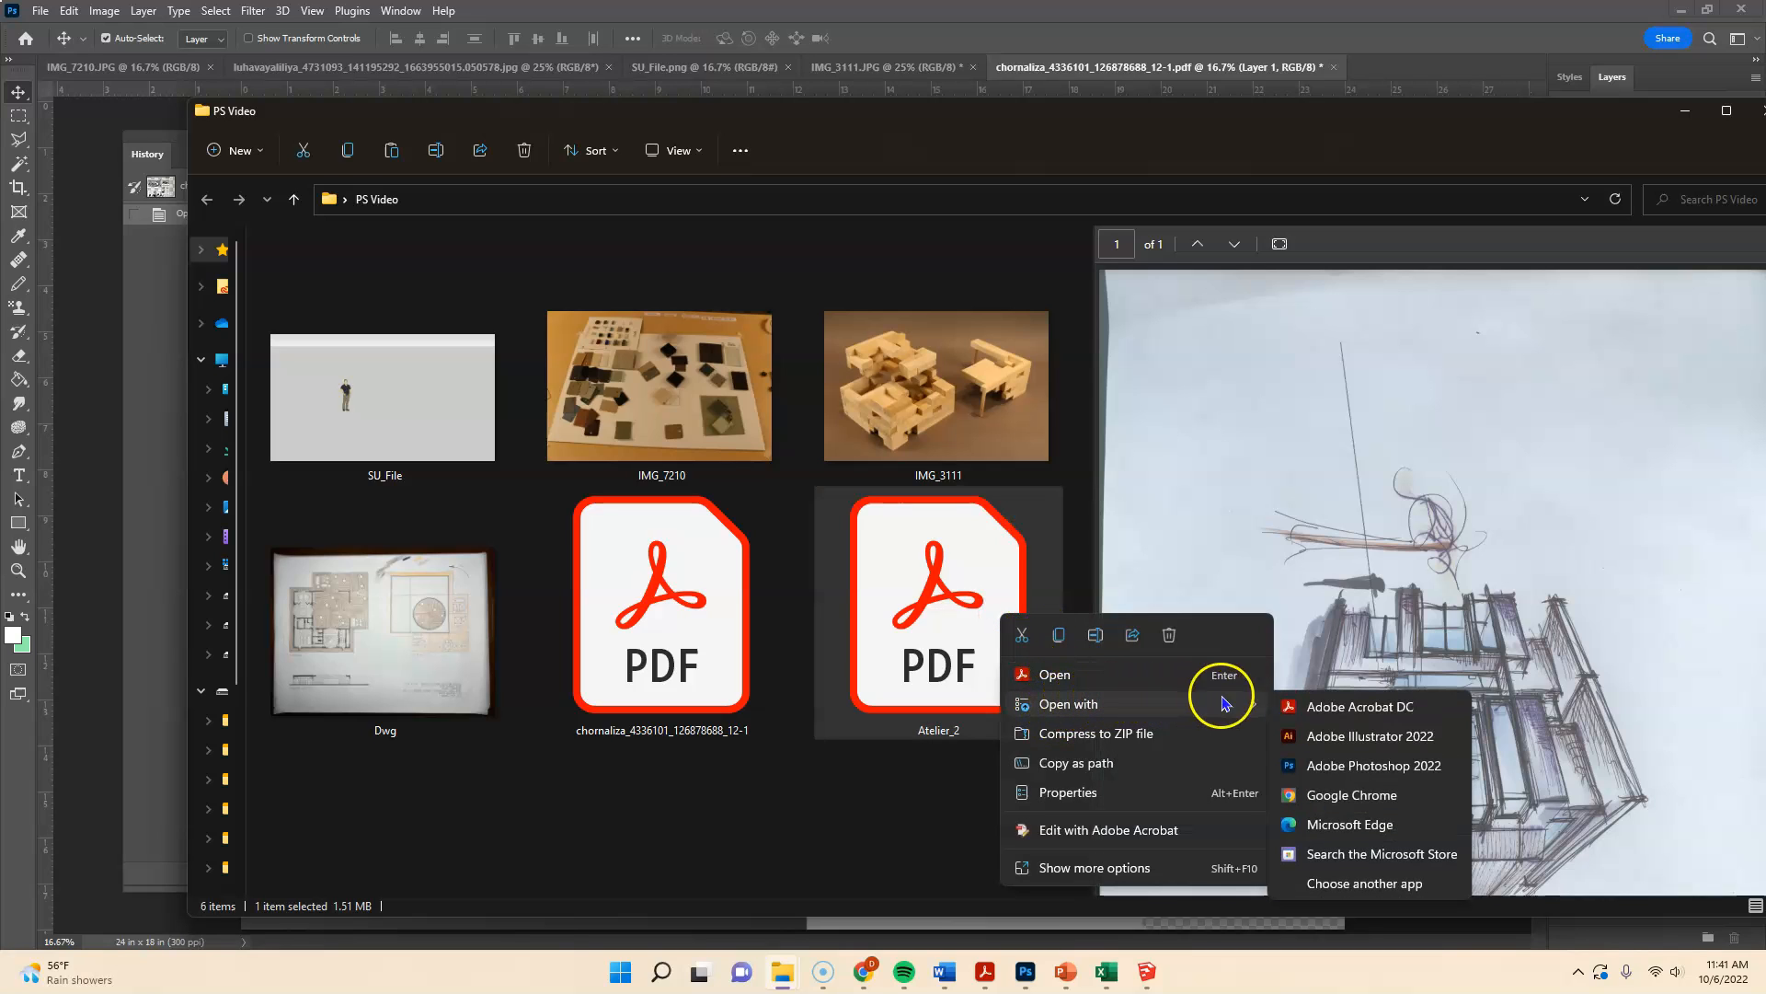
left_click(1329, 764)
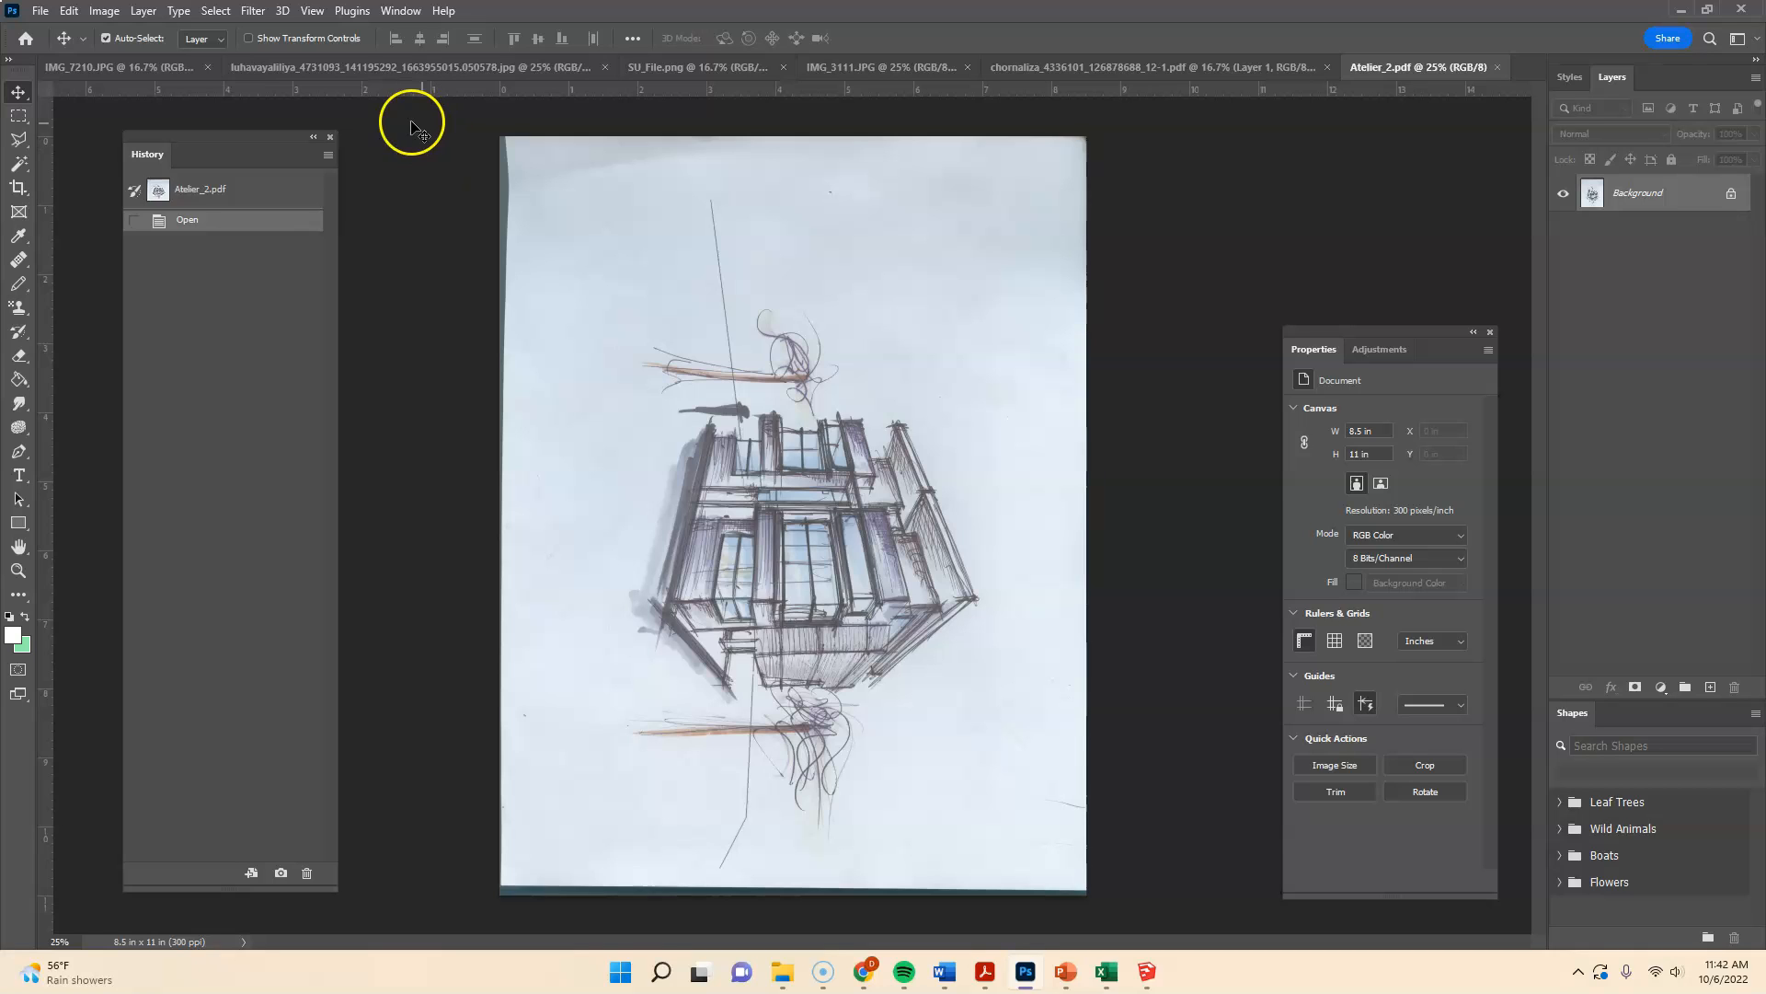
- Bring up the PS Video folder in File Explorer and list its files in Details view
left_click(113, 70)
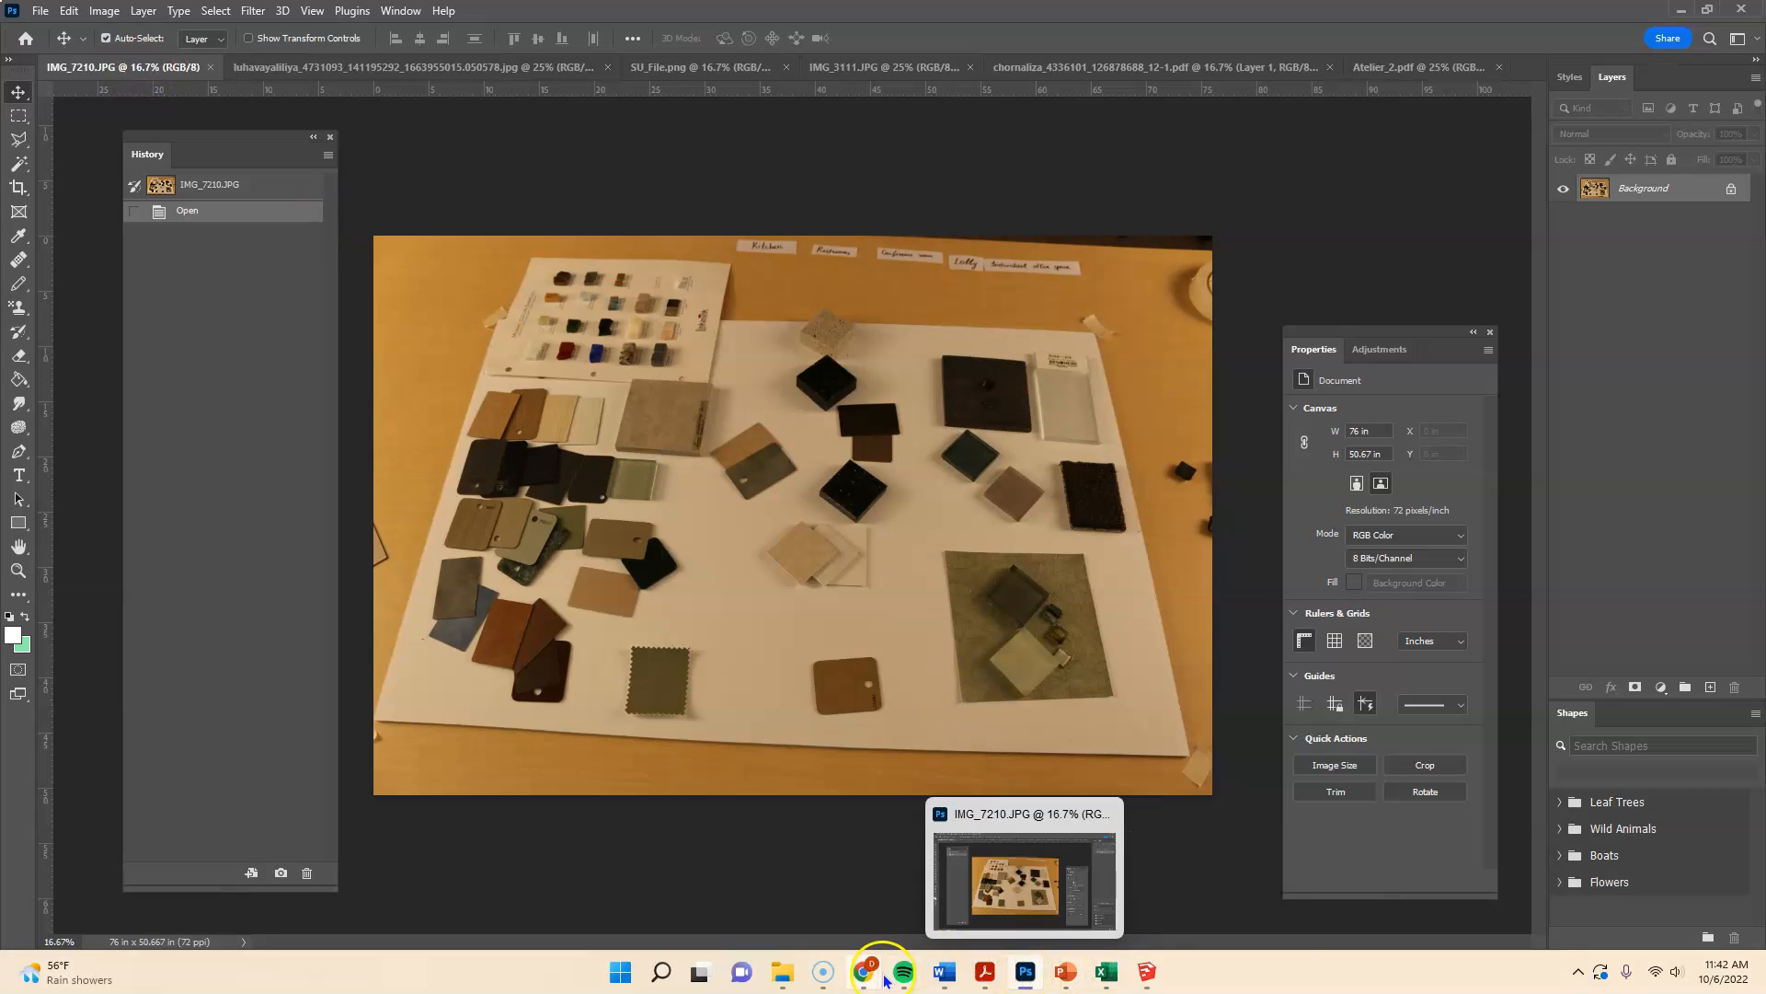
mouse_move(870, 979)
mouse_move(783, 974)
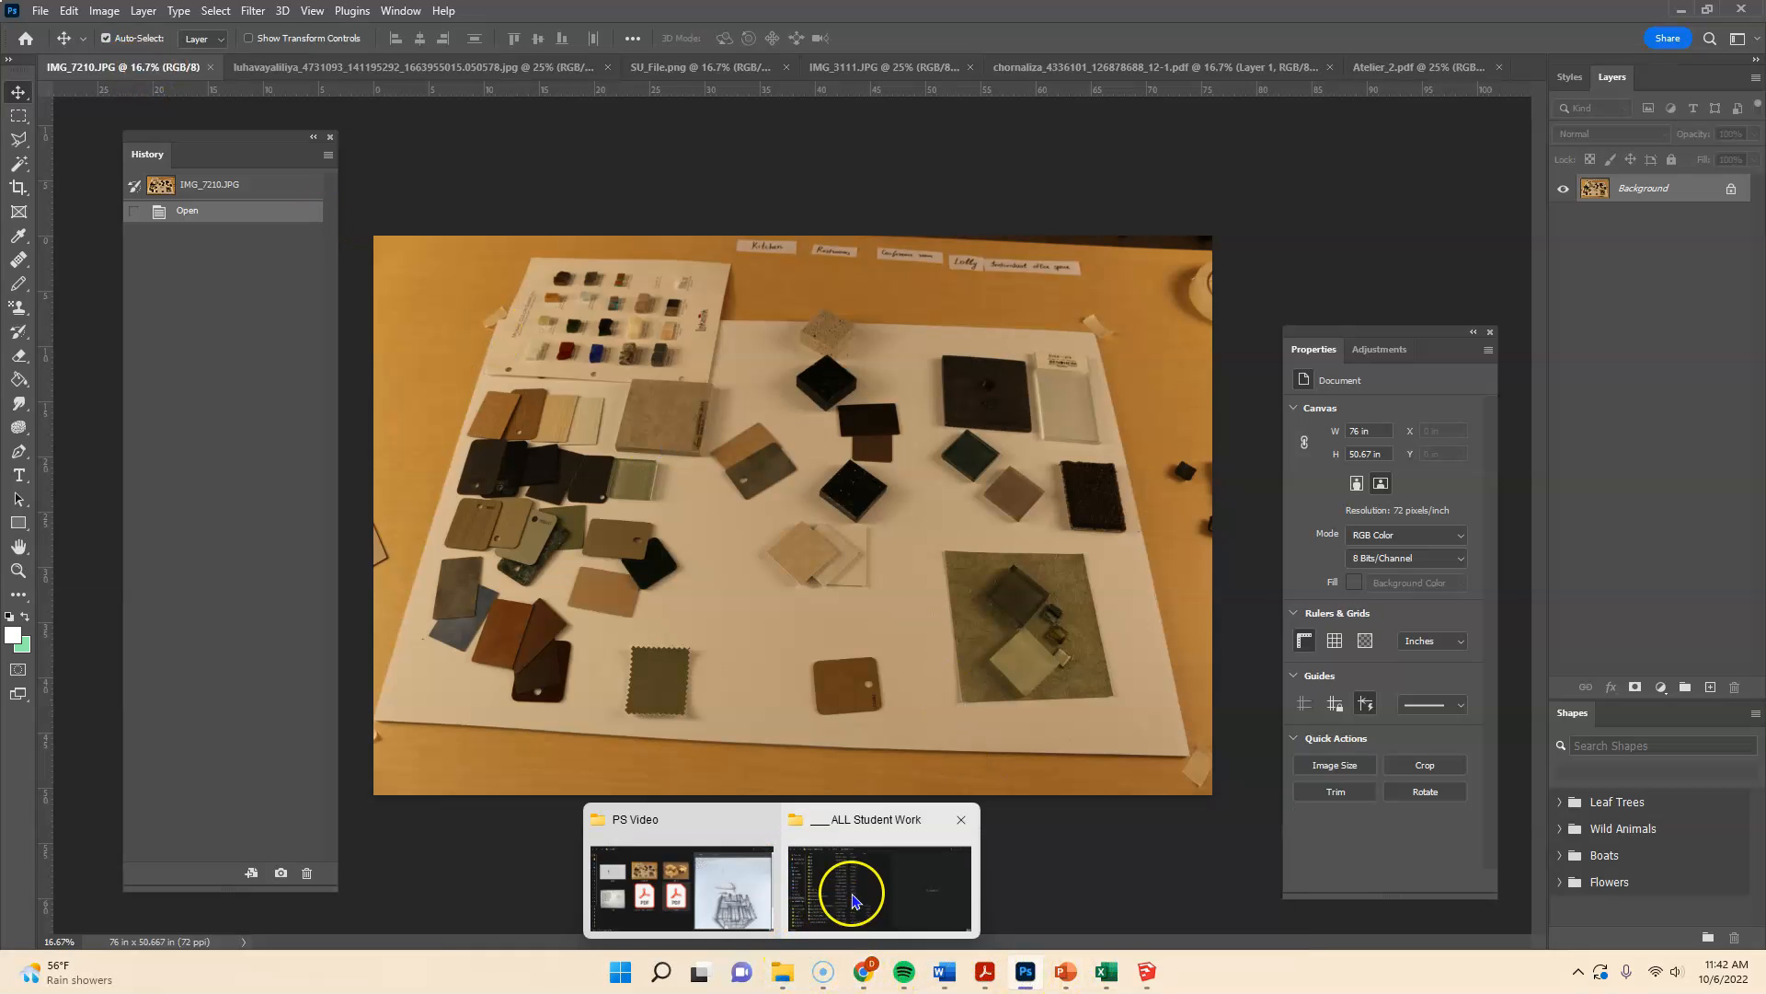
left_click(726, 885)
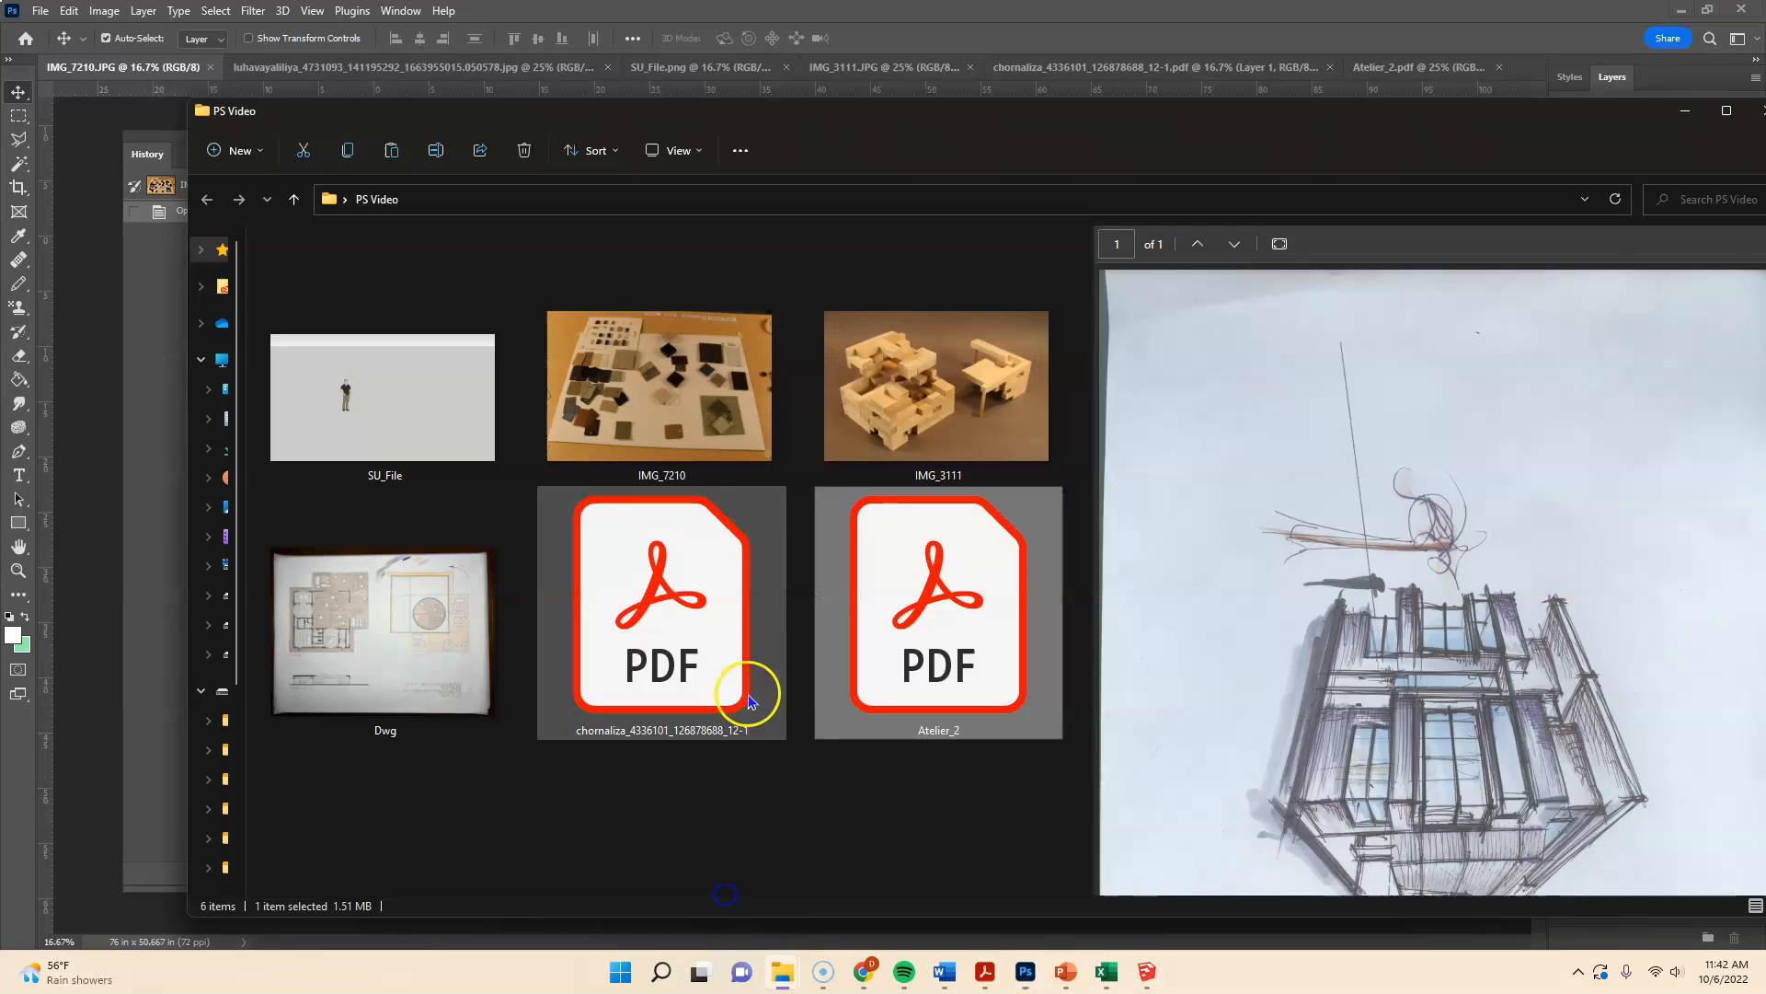
left_click(675, 153)
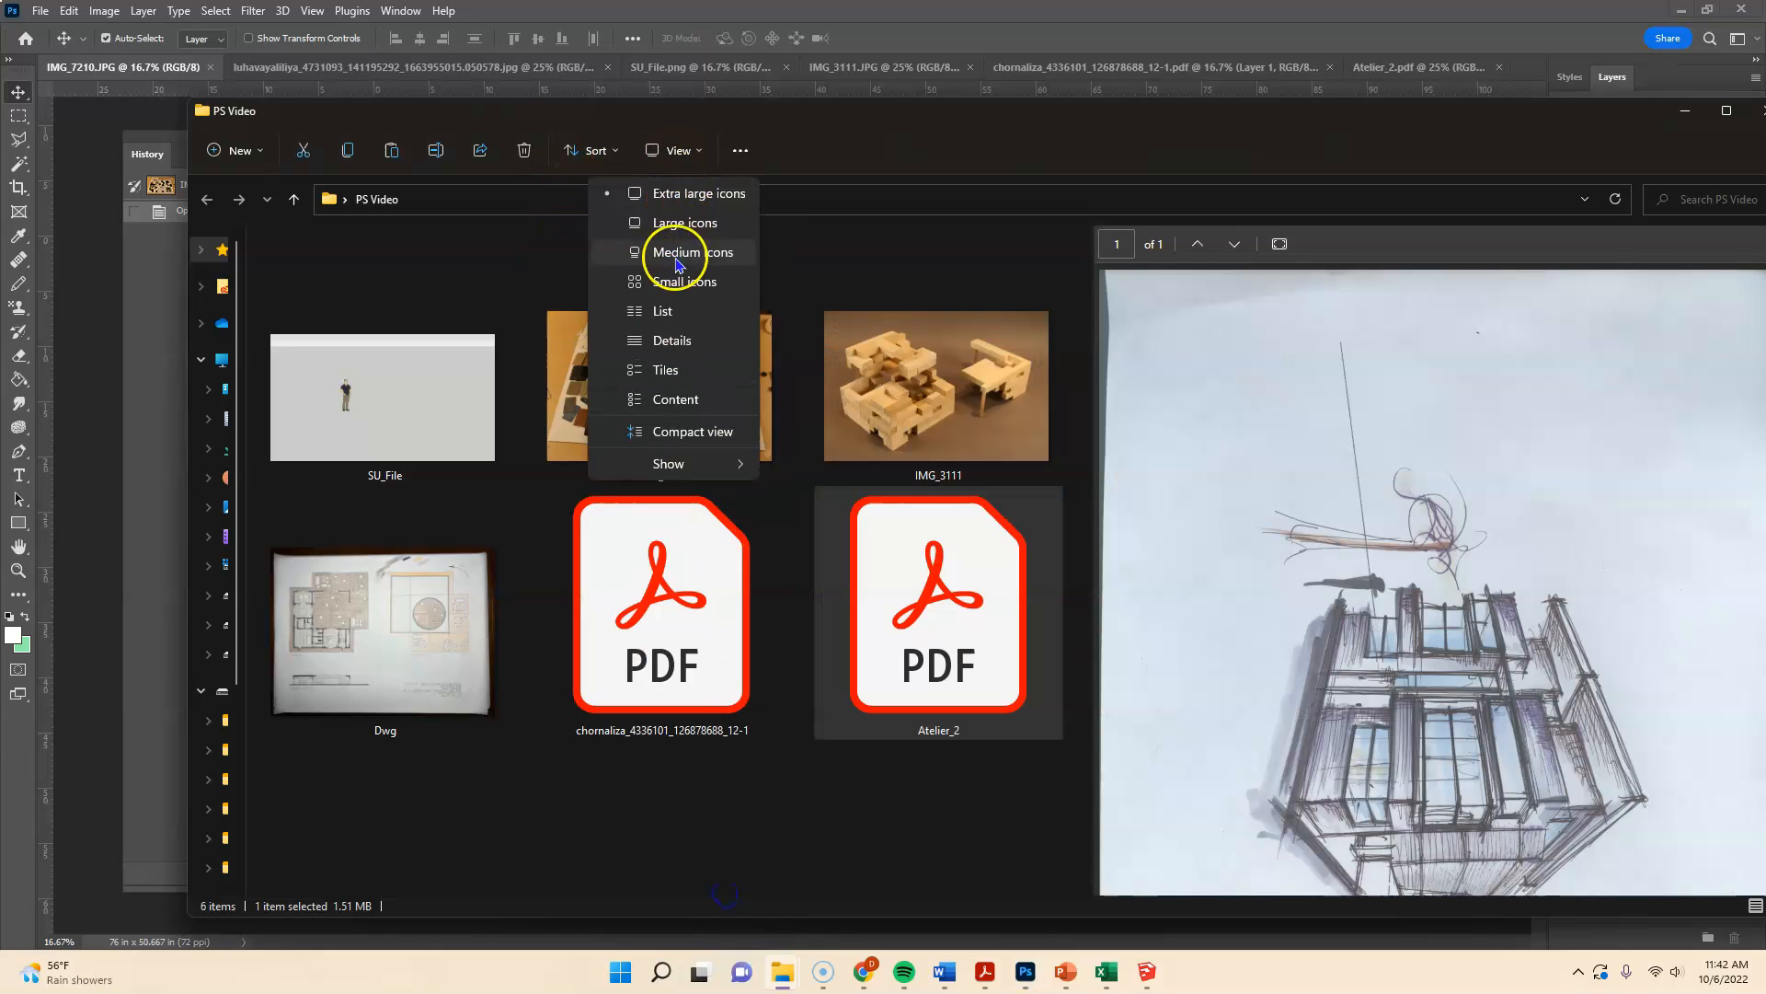
left_click(669, 341)
- Examine the type, size and preview of each file from SU_File to Atelier_2, and return to Photoshop
left_click(380, 266)
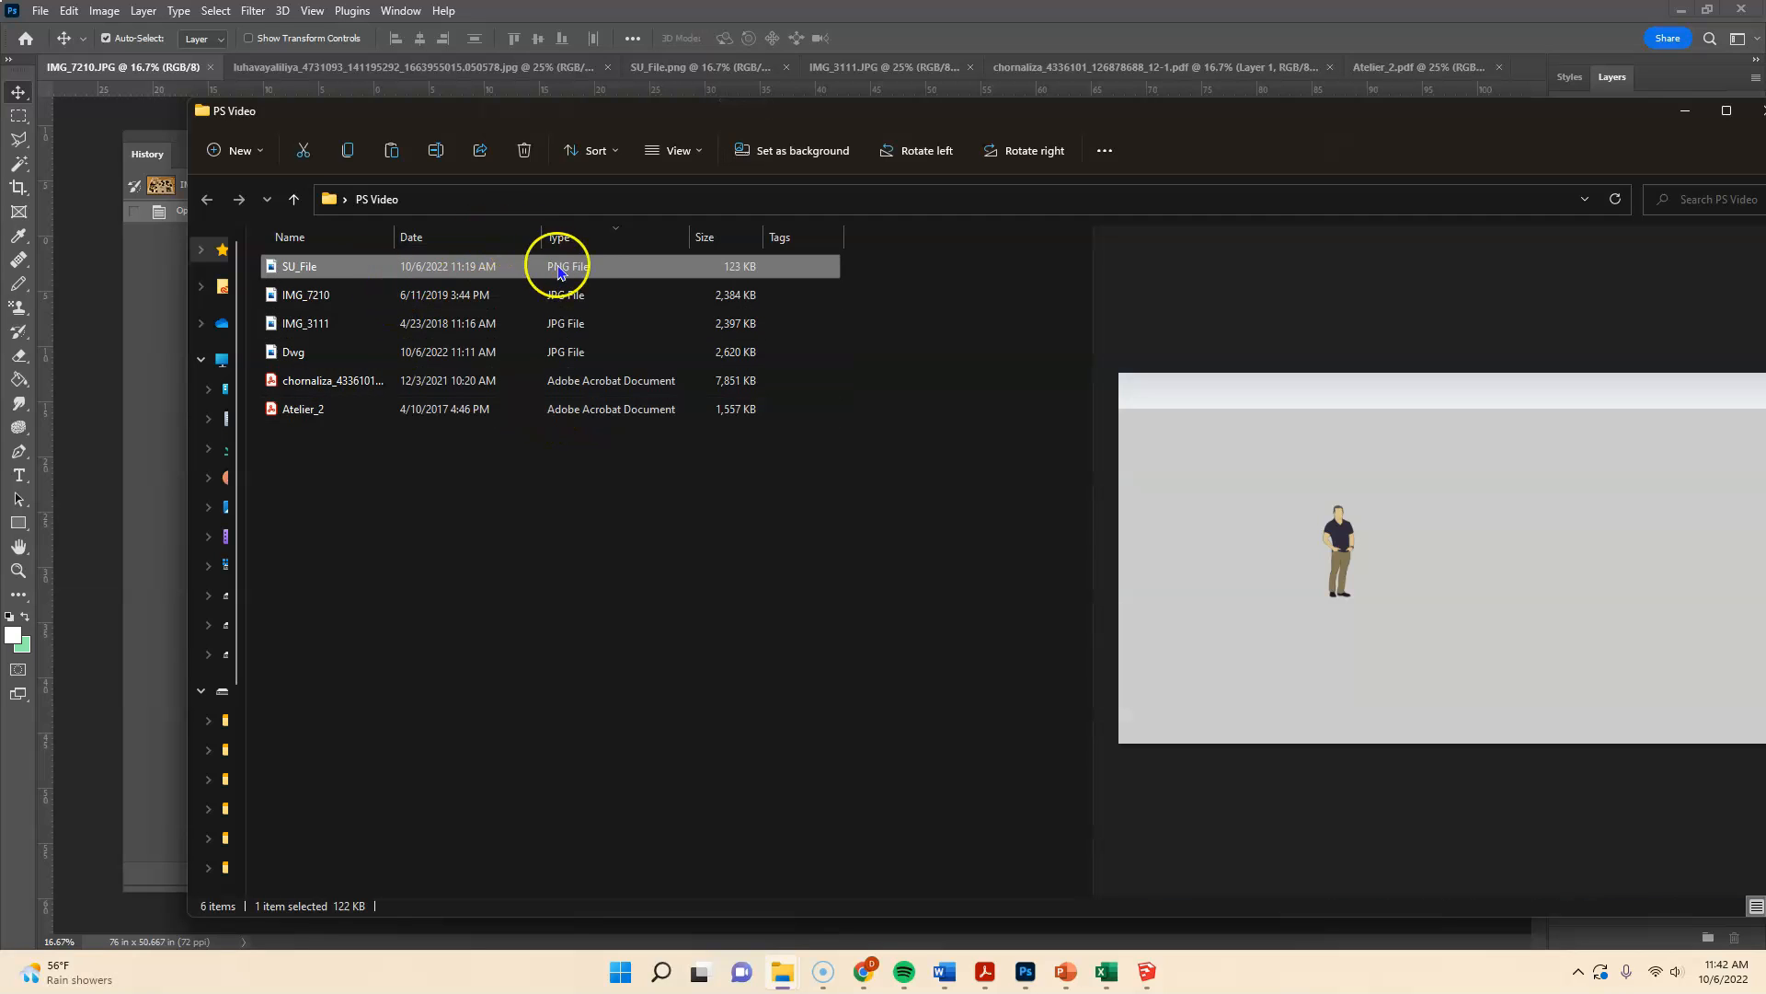
left_click(467, 304)
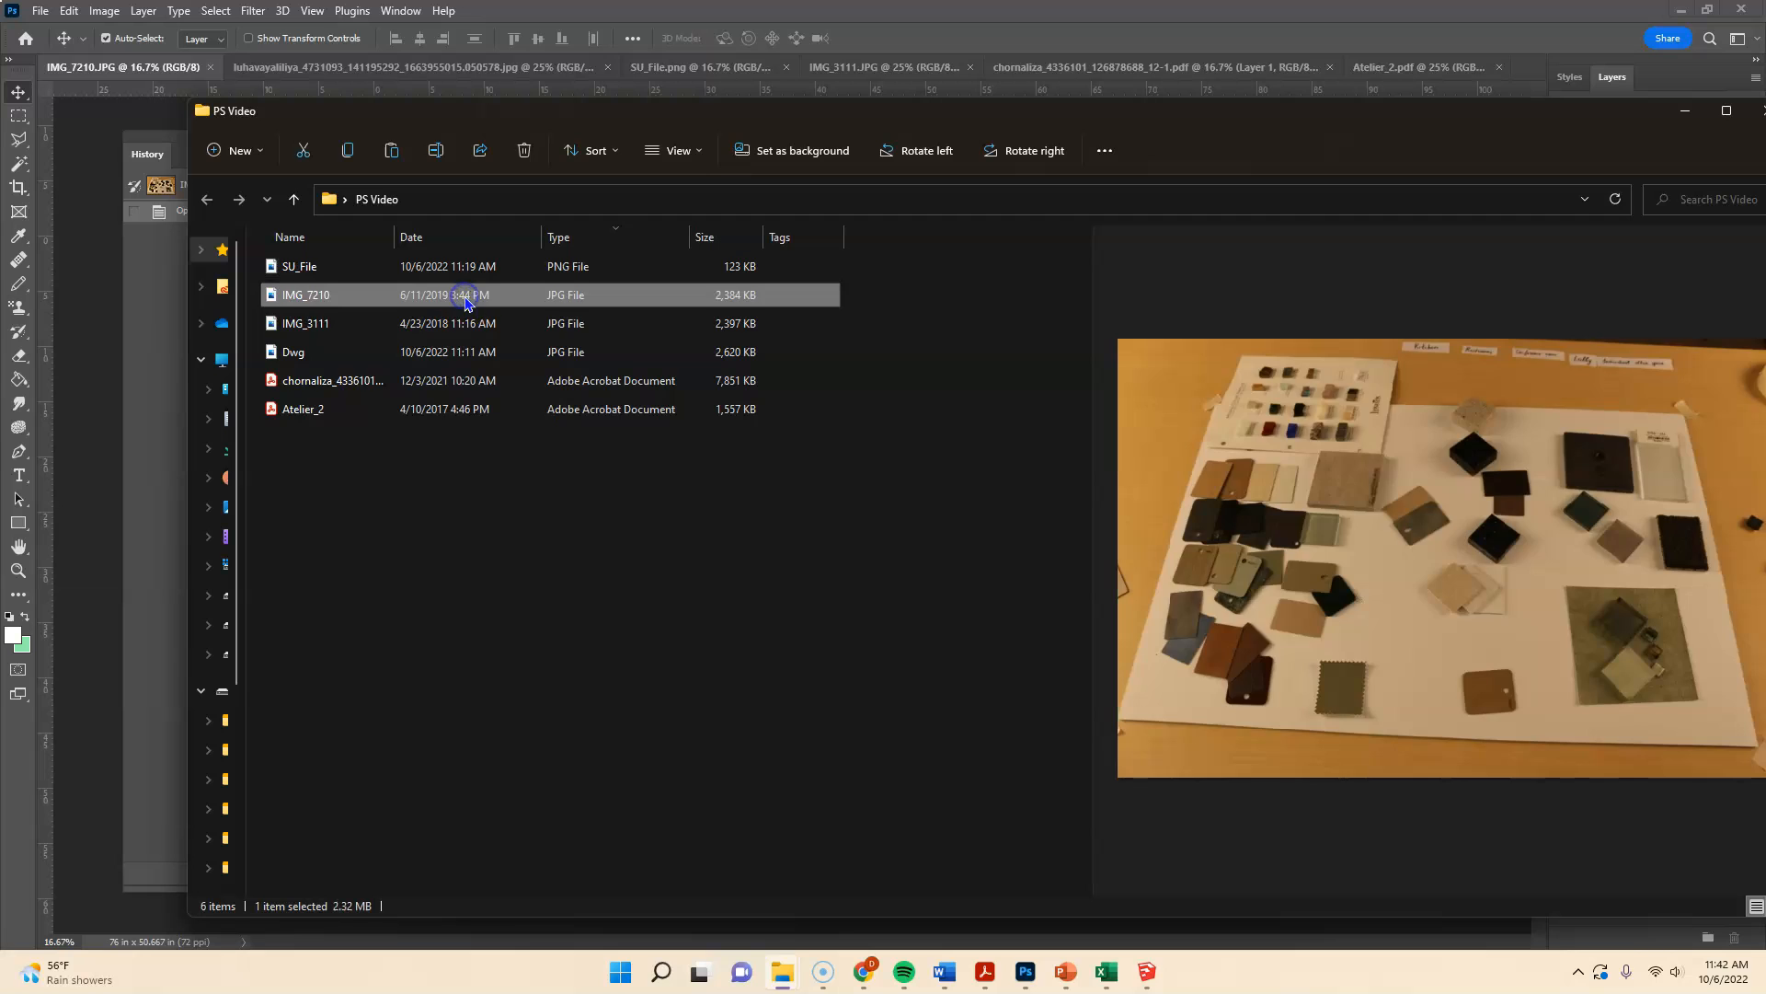
left_click(463, 322)
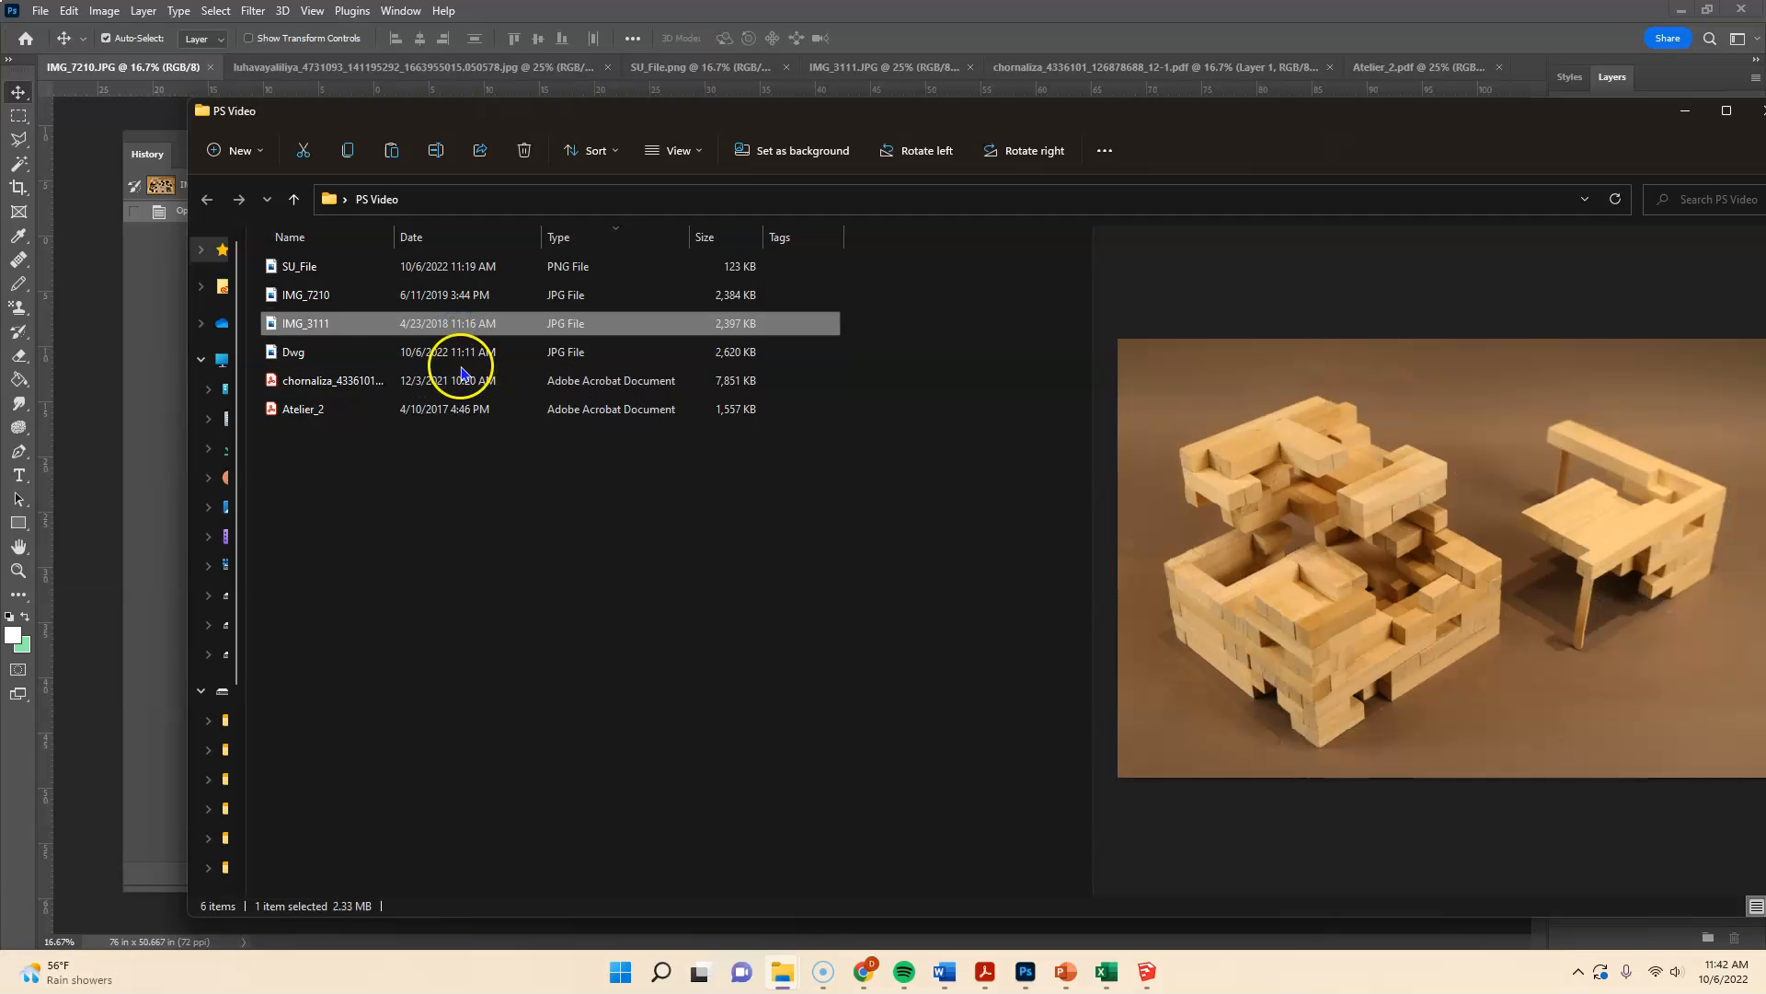
left_click(465, 357)
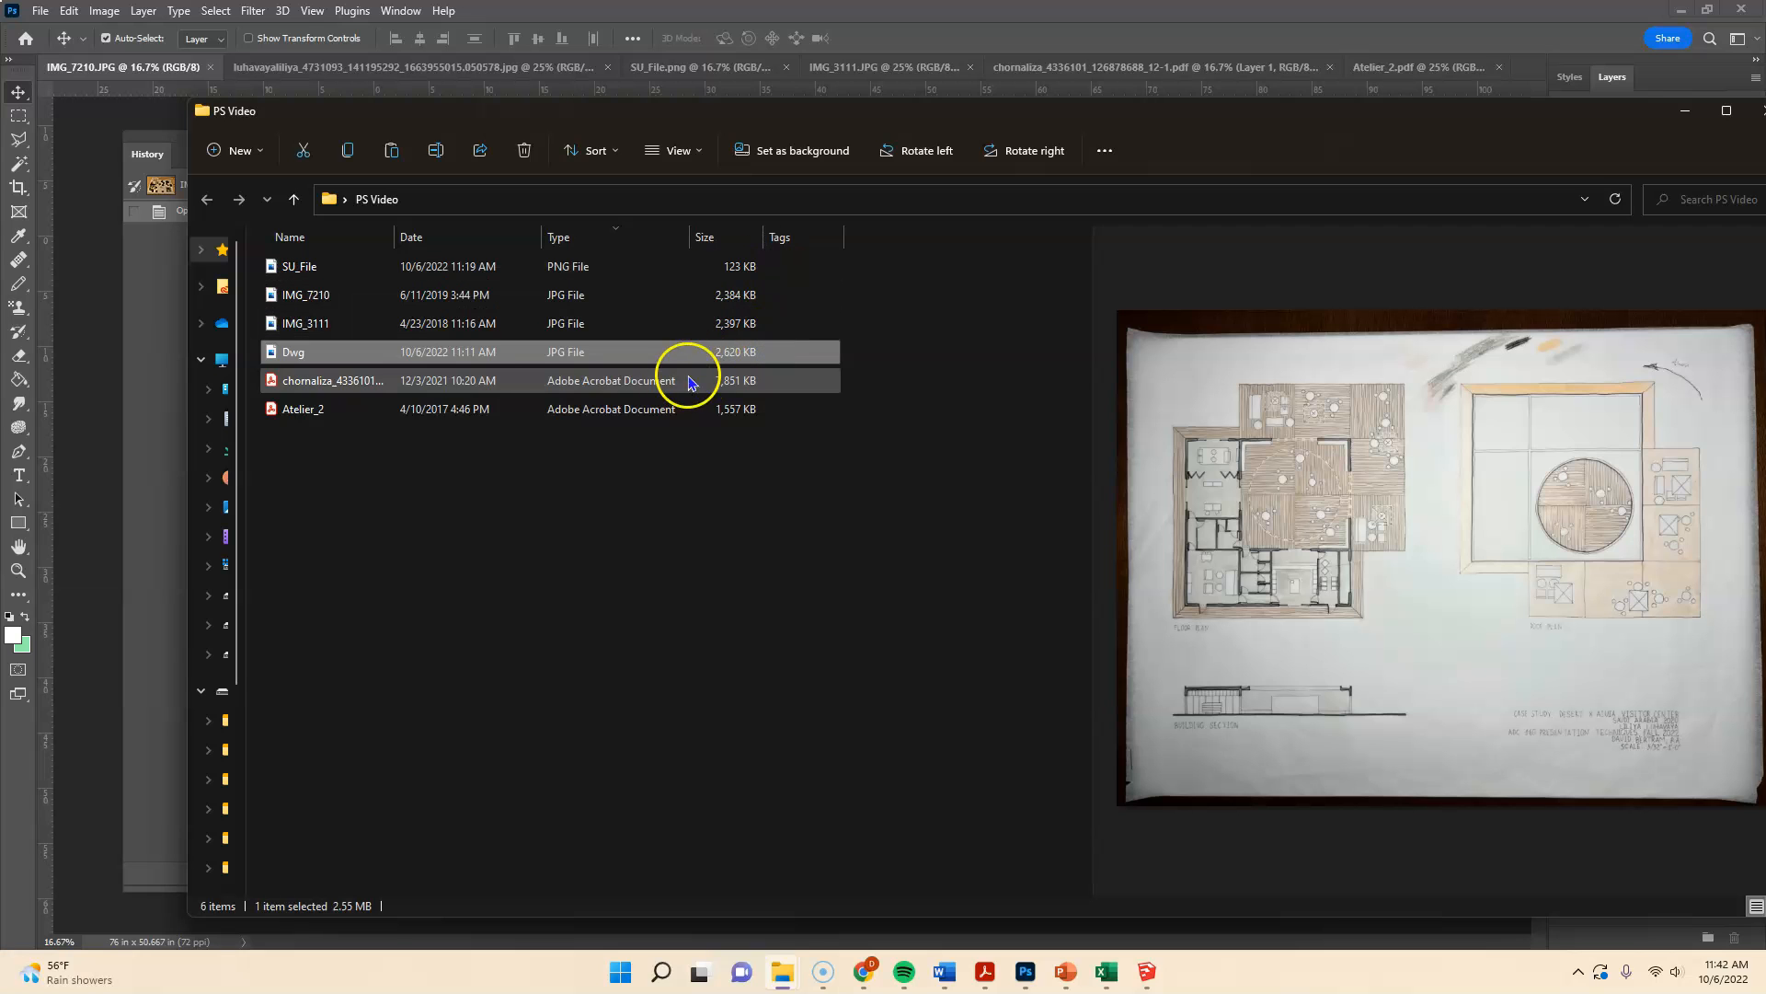
left_click(483, 380)
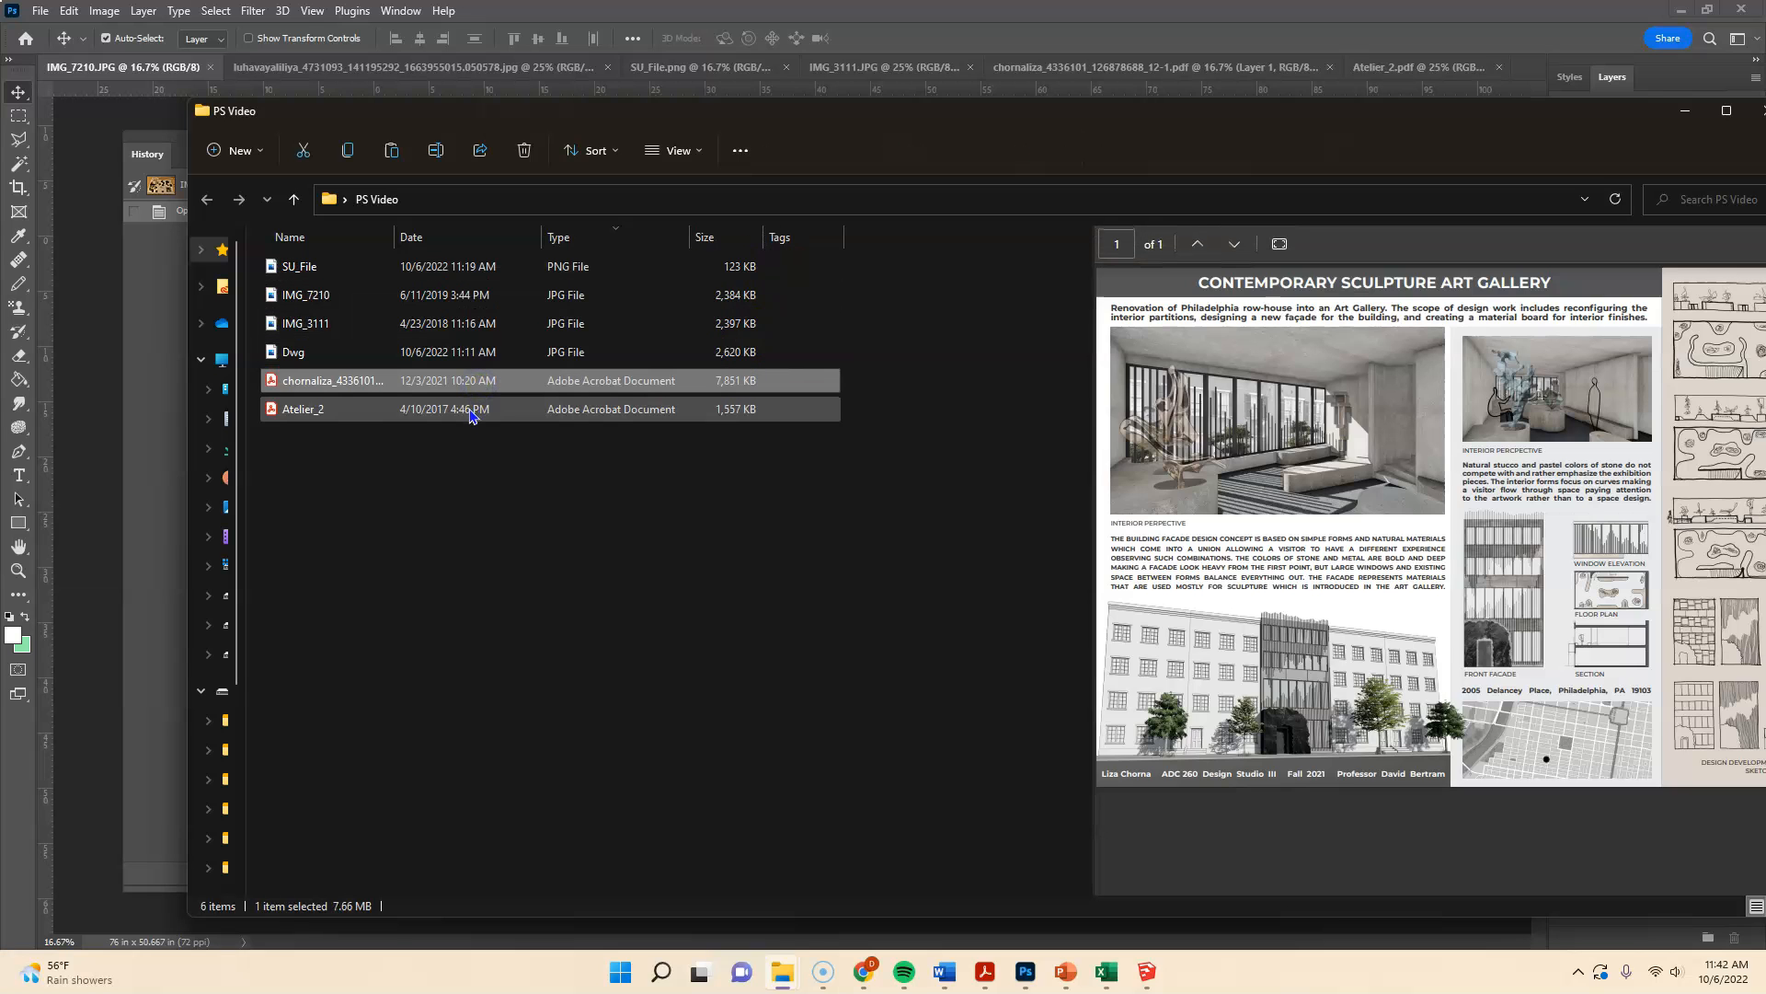
left_click(470, 410)
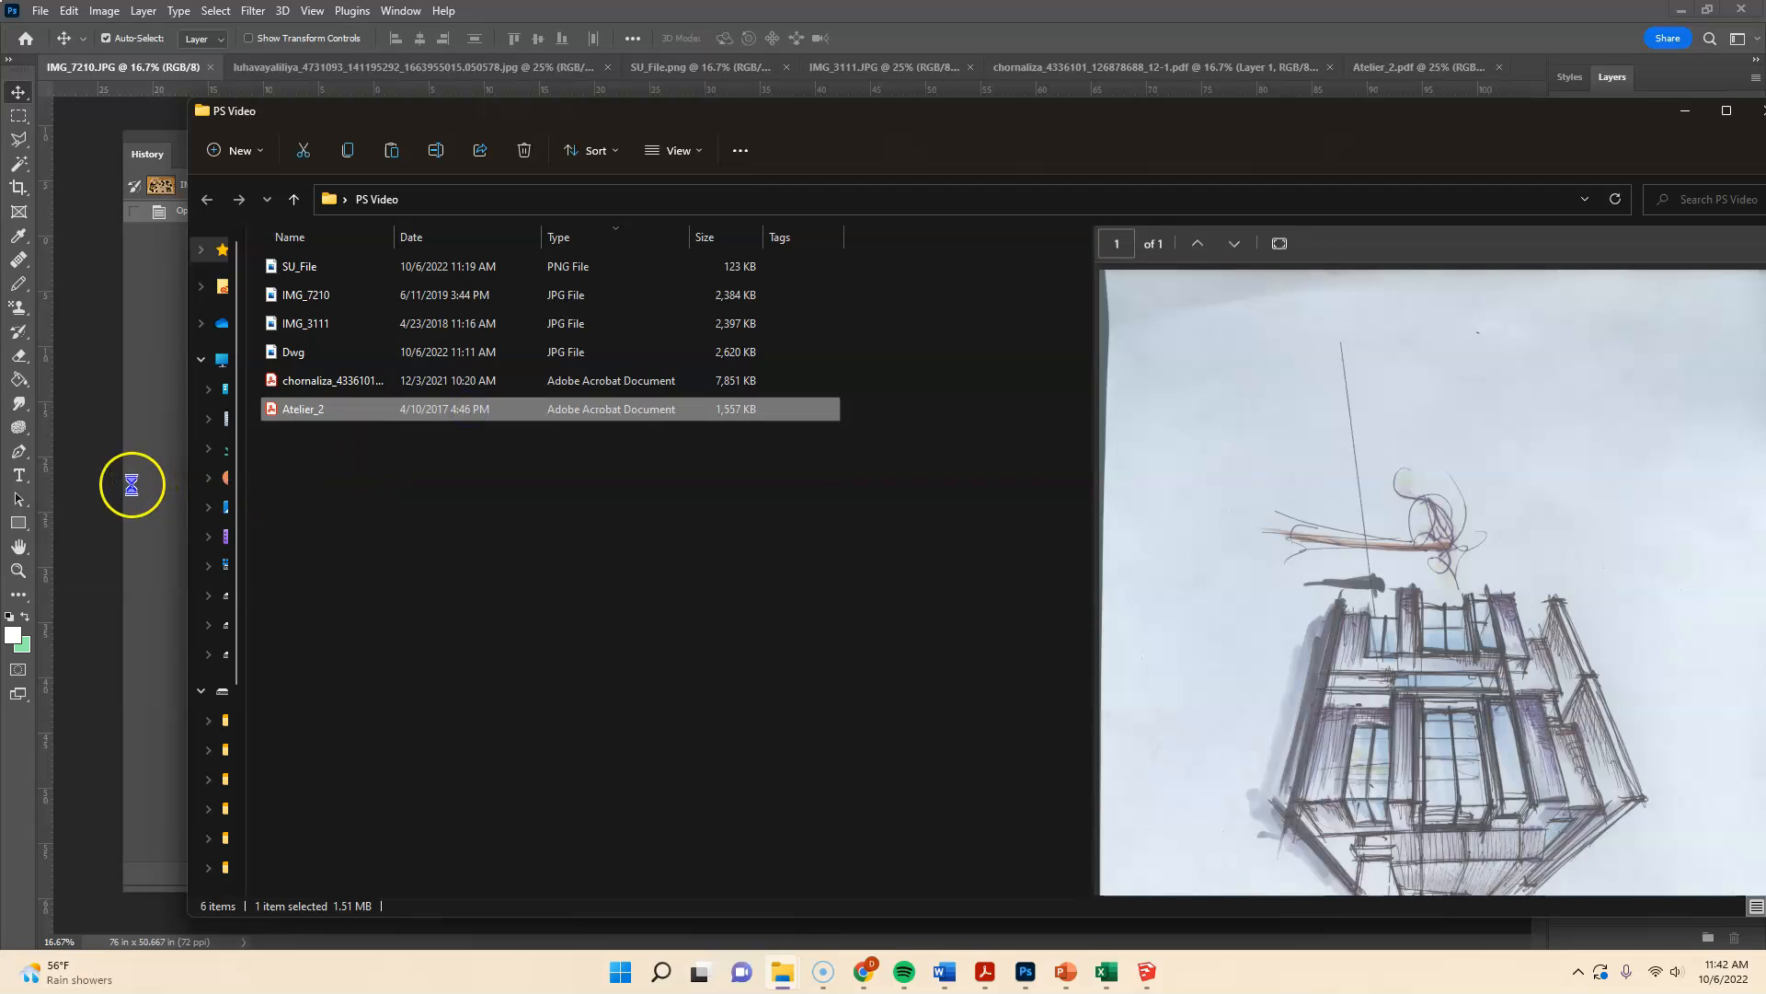
left_click(98, 497)
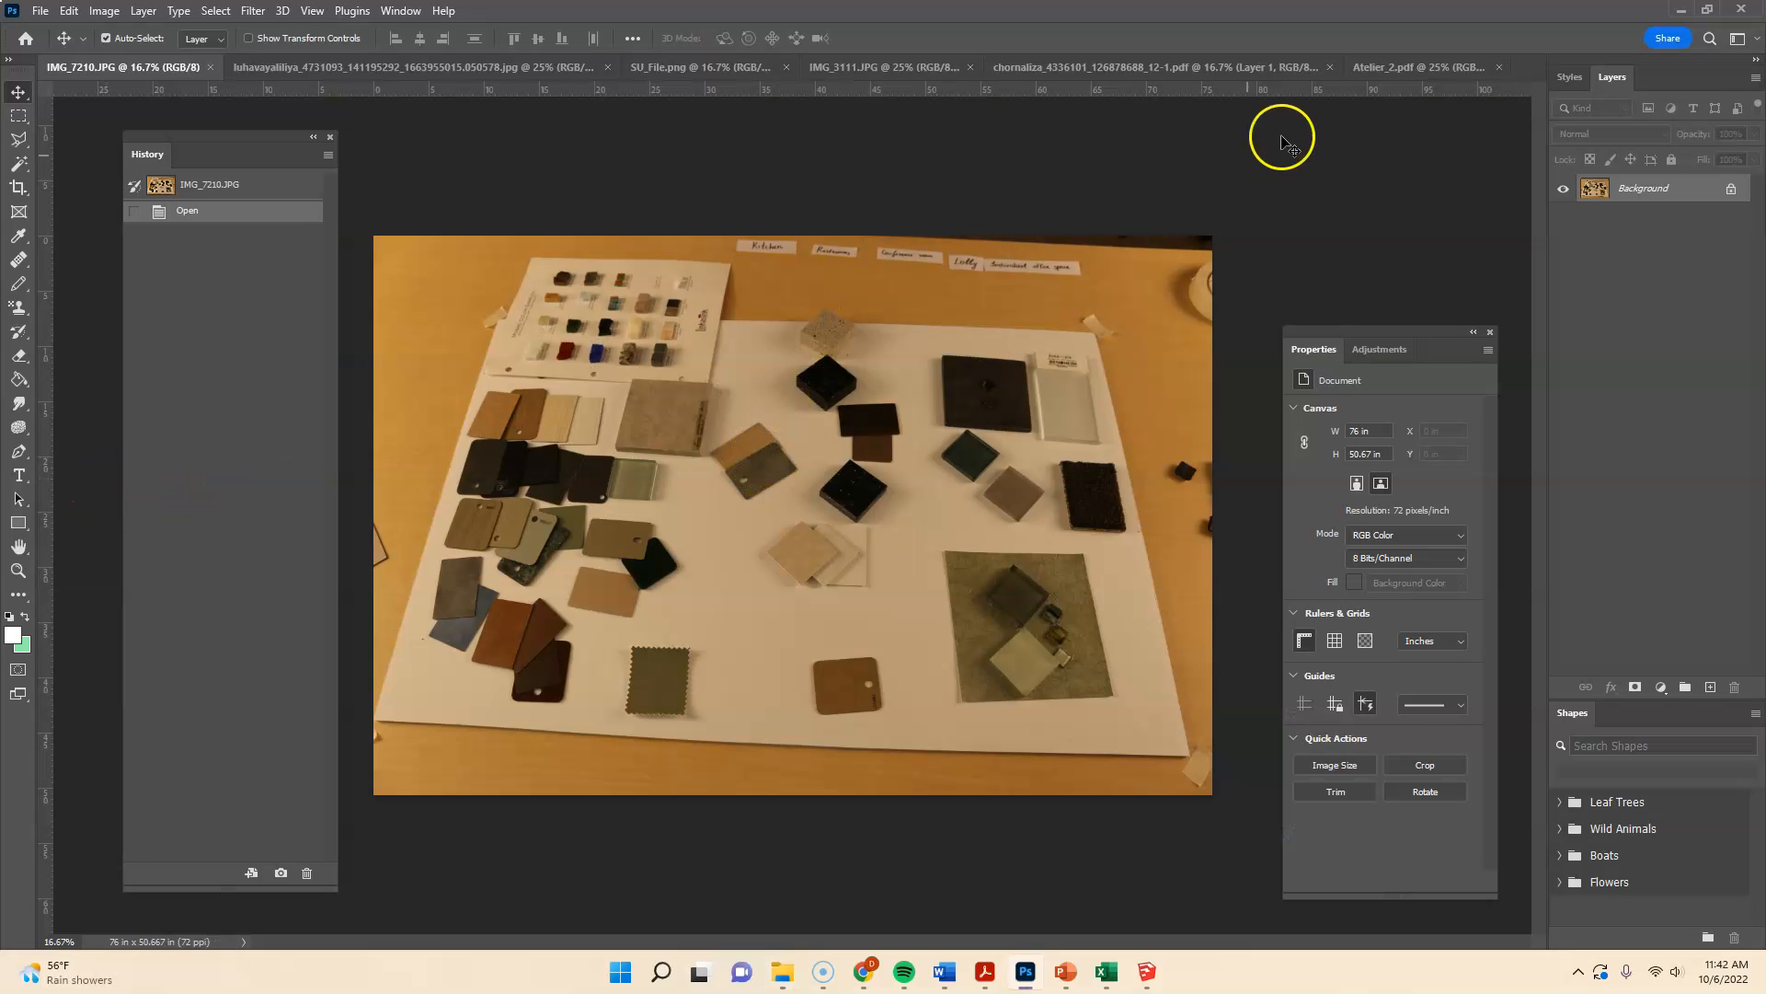
- Save the sculpture art gallery board as a Photoshop PSD file in the computer's PS Video folder with Maximize Compatibility on
left_click(1097, 72)
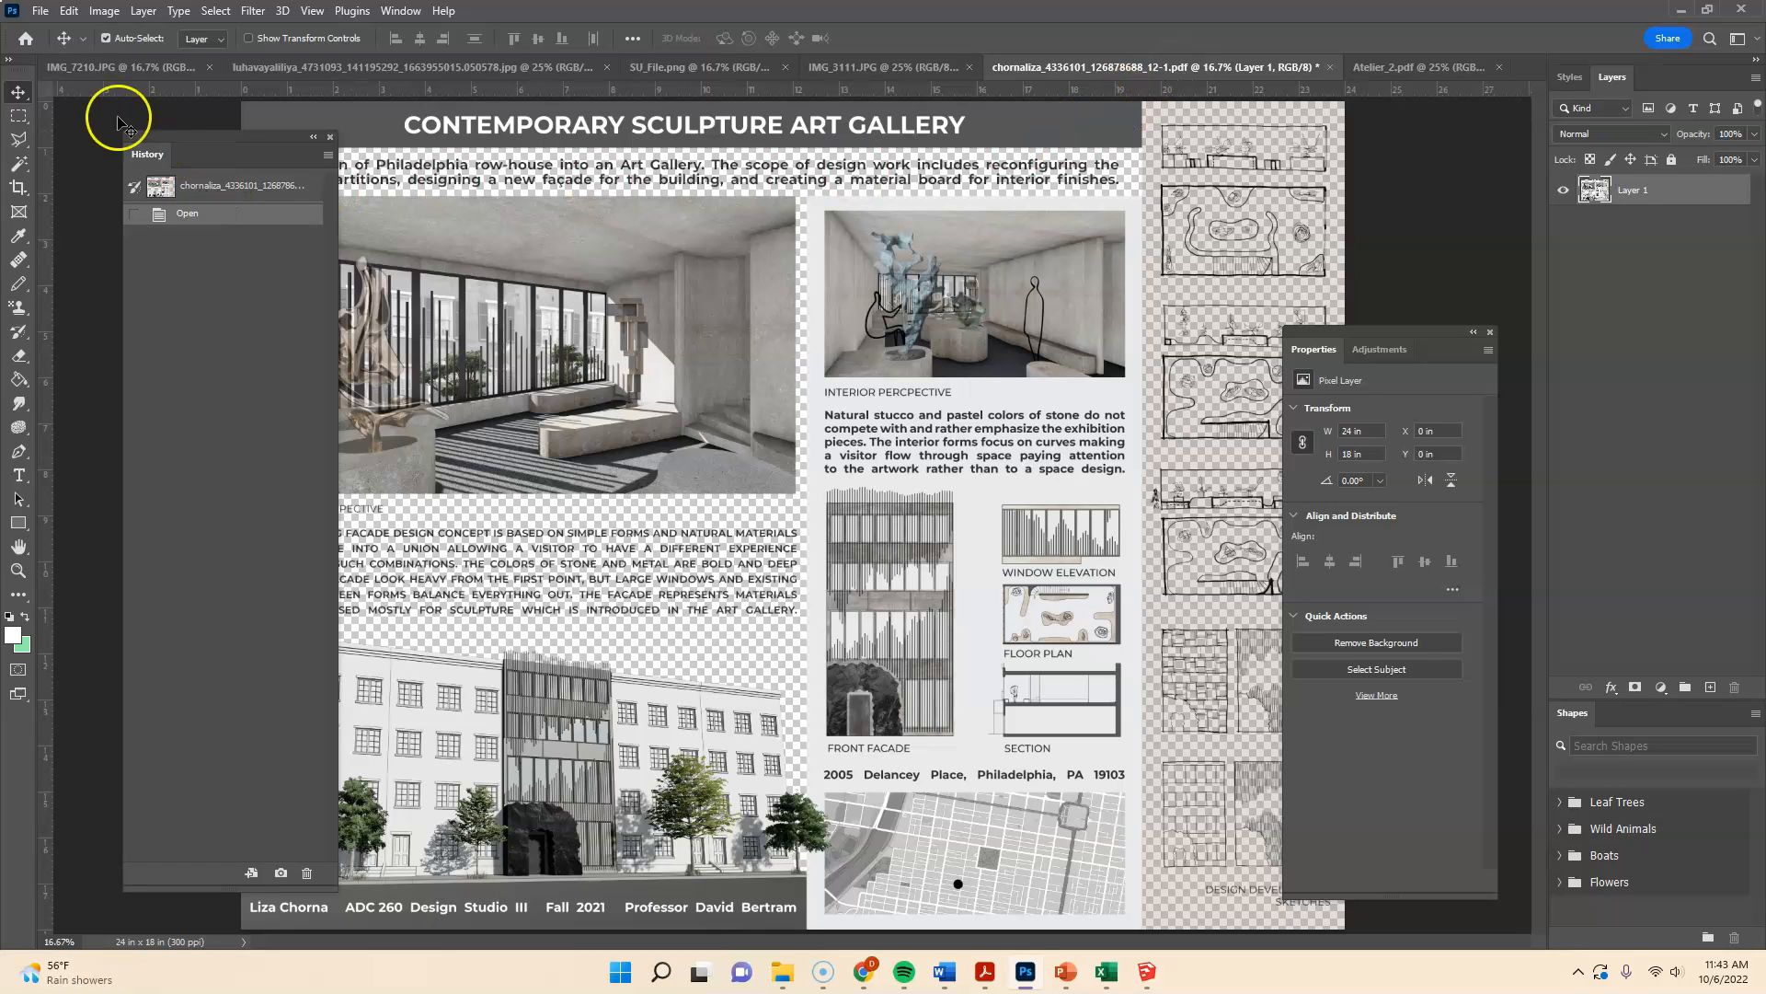
left_click(41, 13)
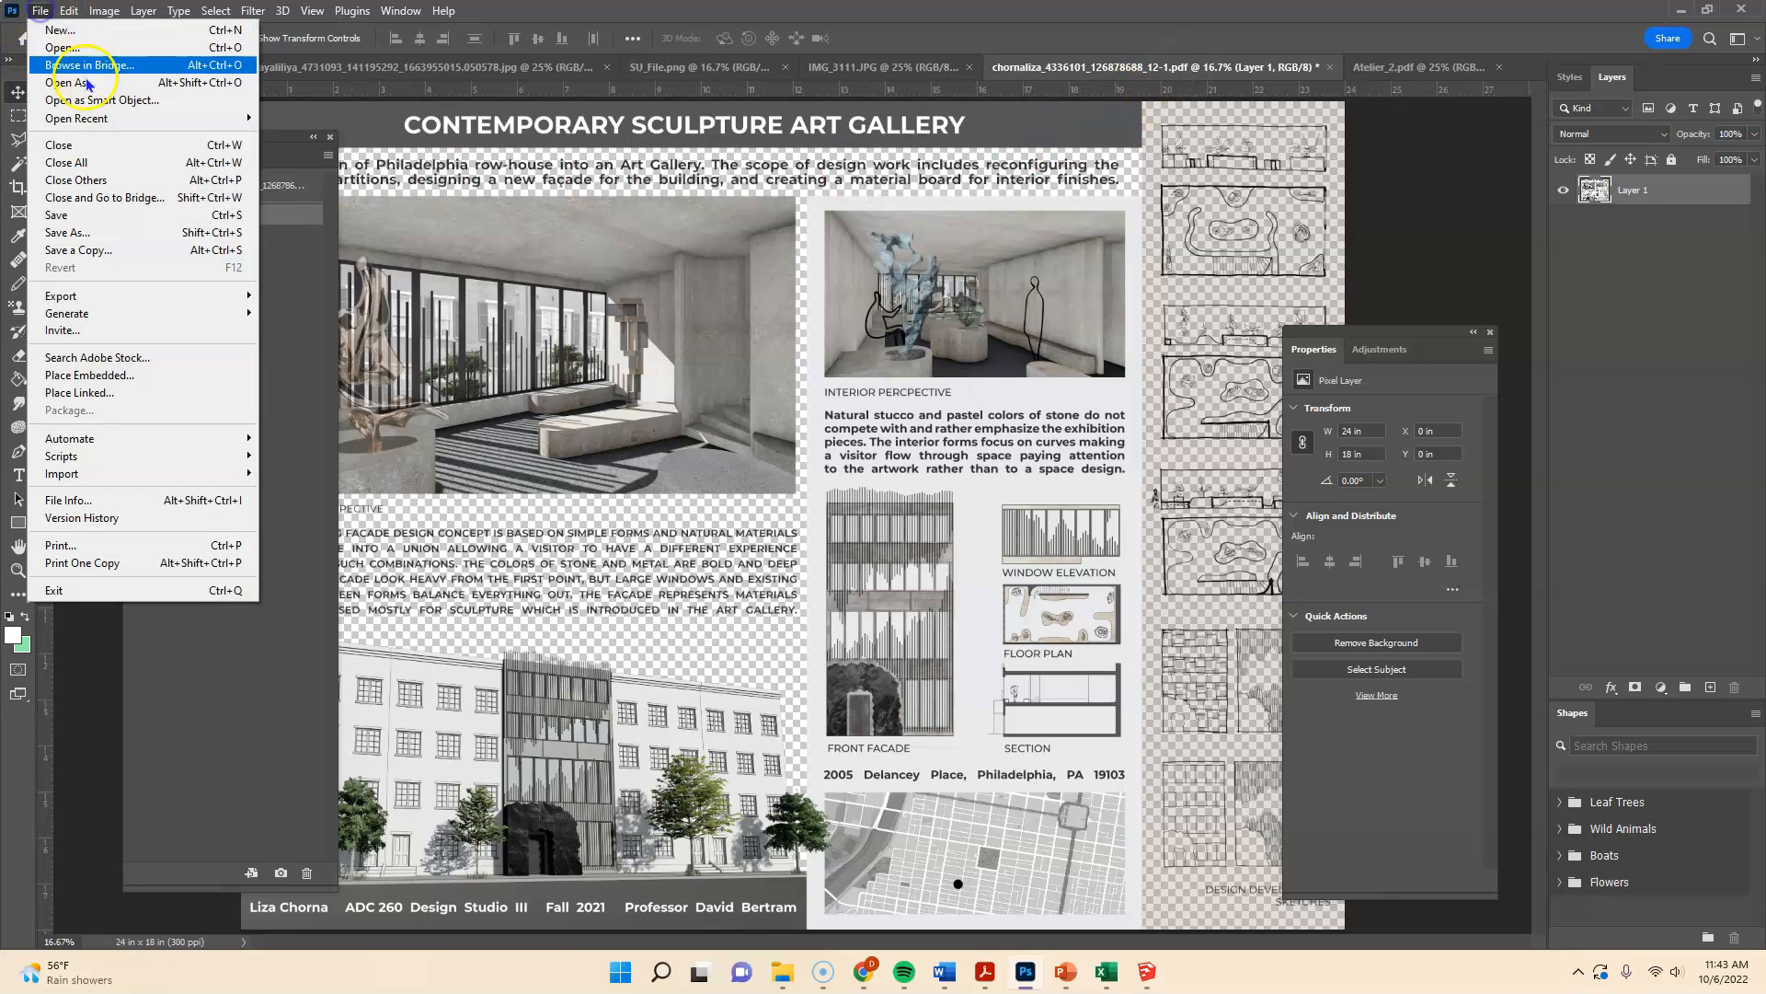
left_click(83, 235)
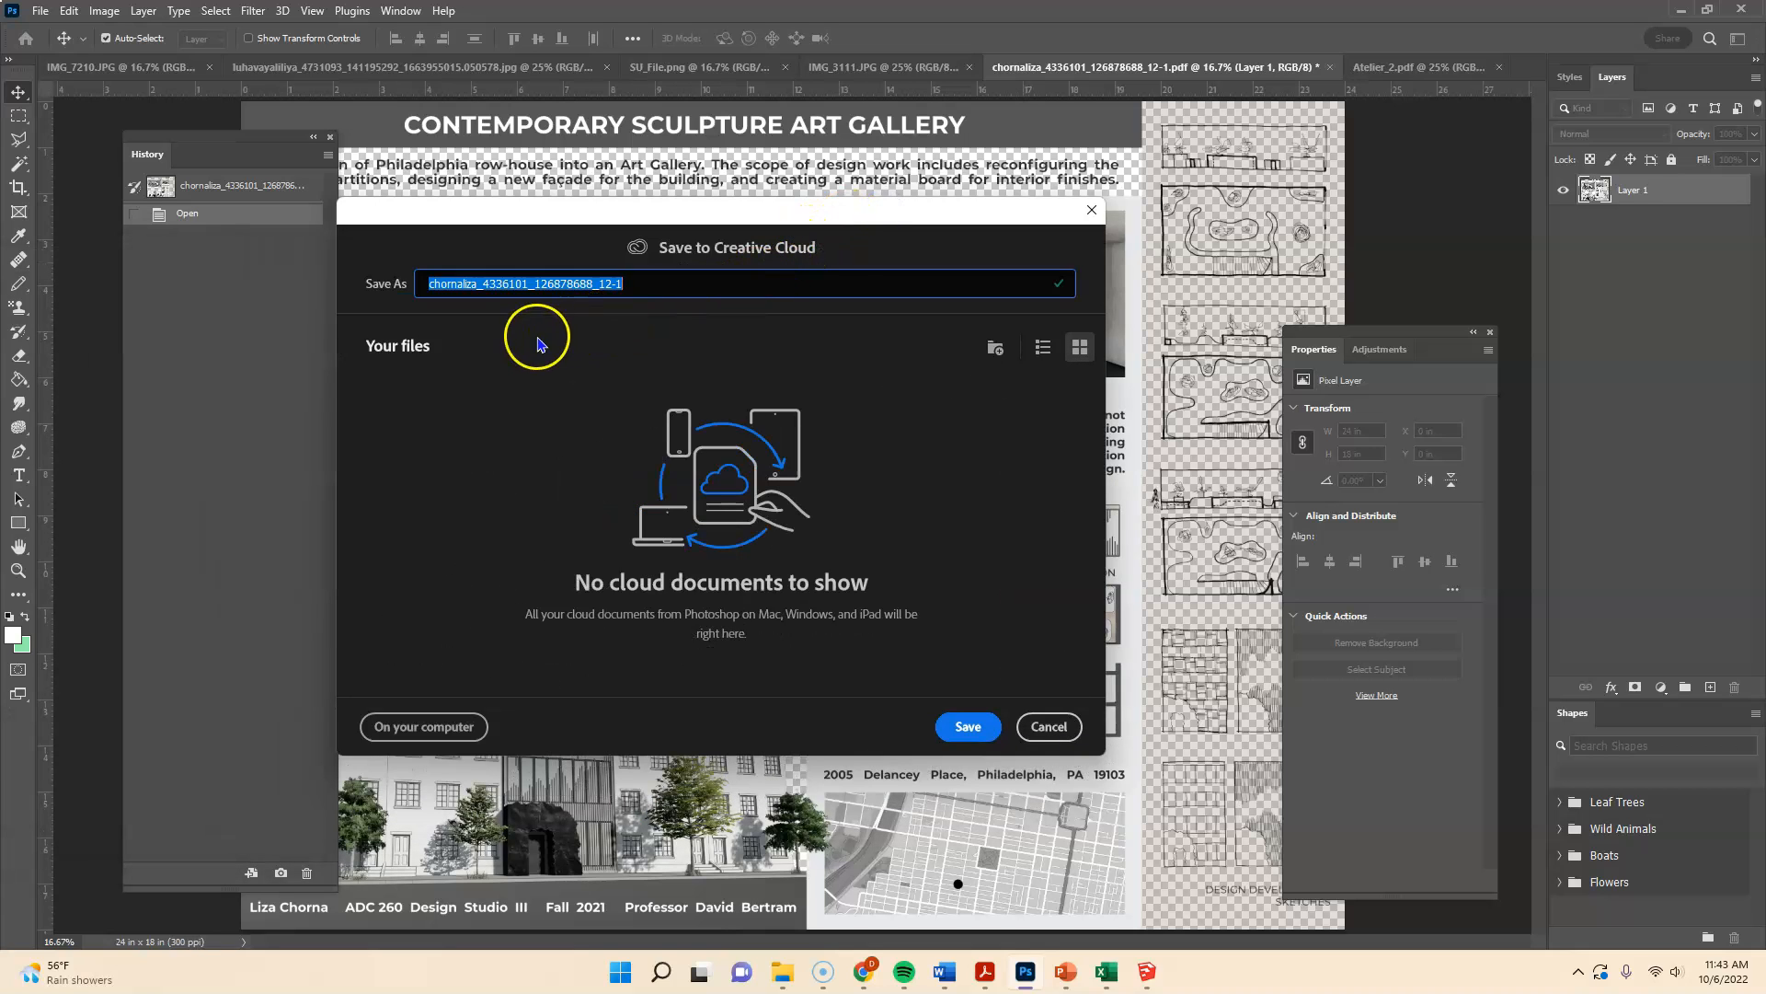
left_click(423, 726)
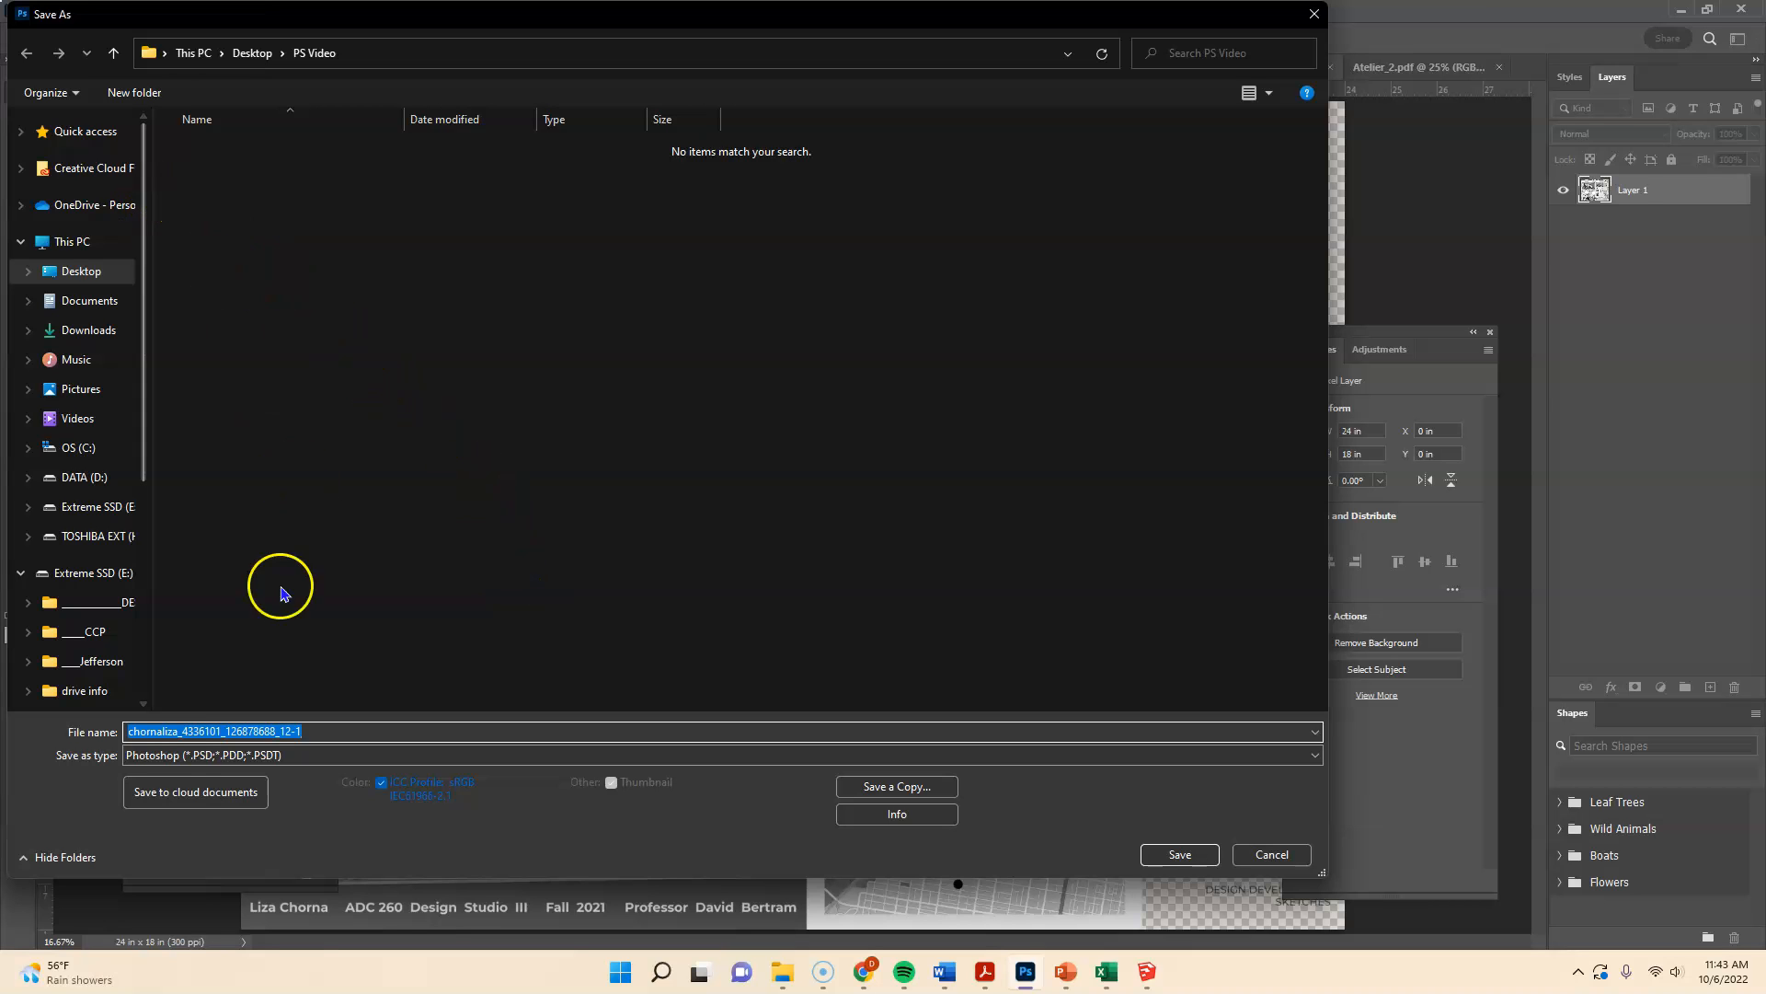
left_click_drag(517, 18, 739, 22)
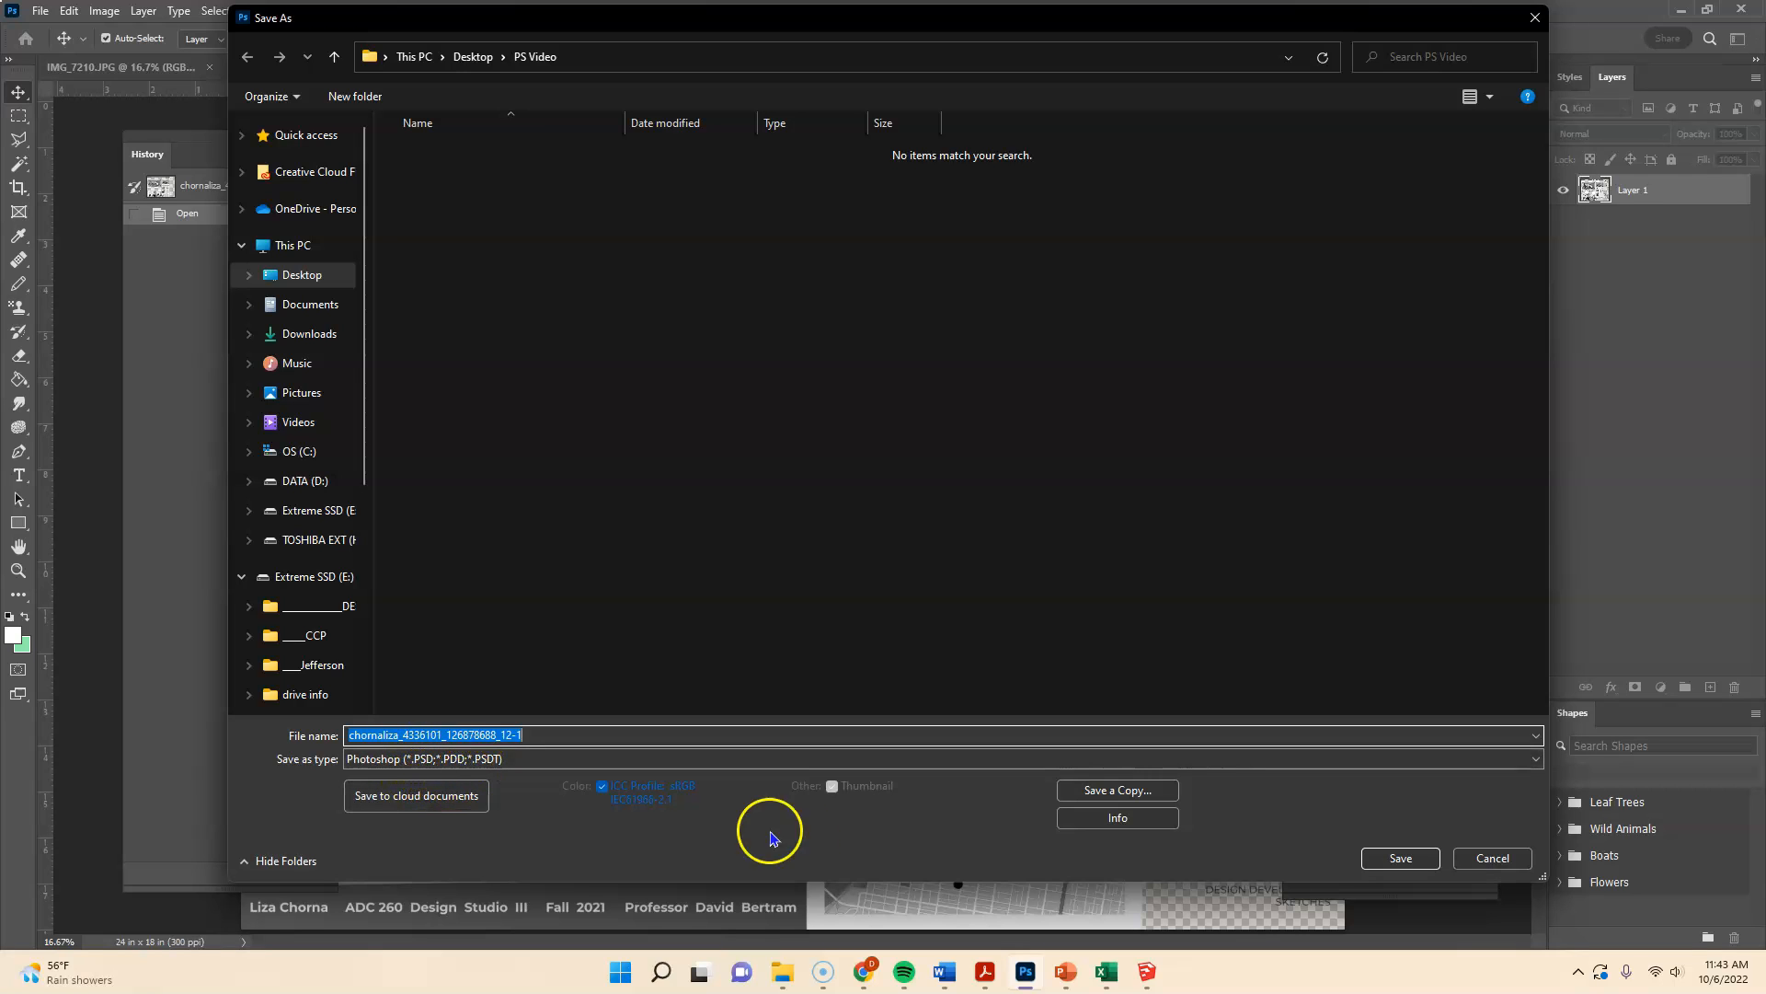
left_click(1368, 873)
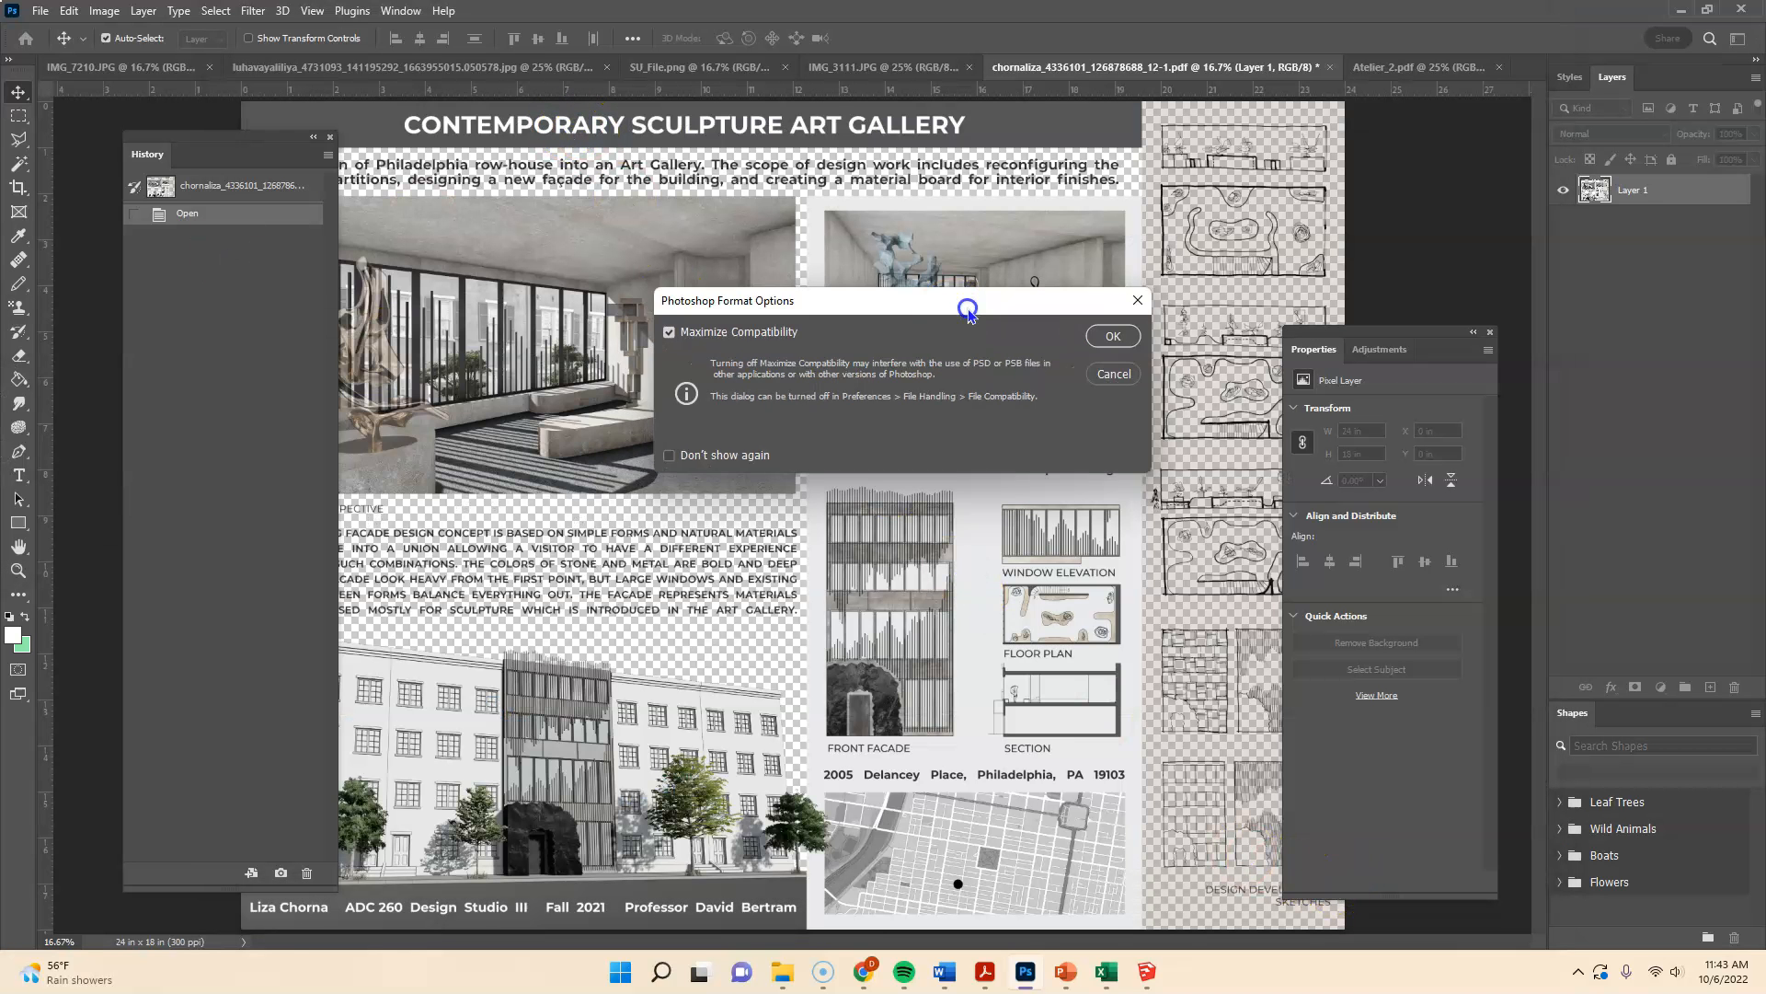
left_click(1019, 322)
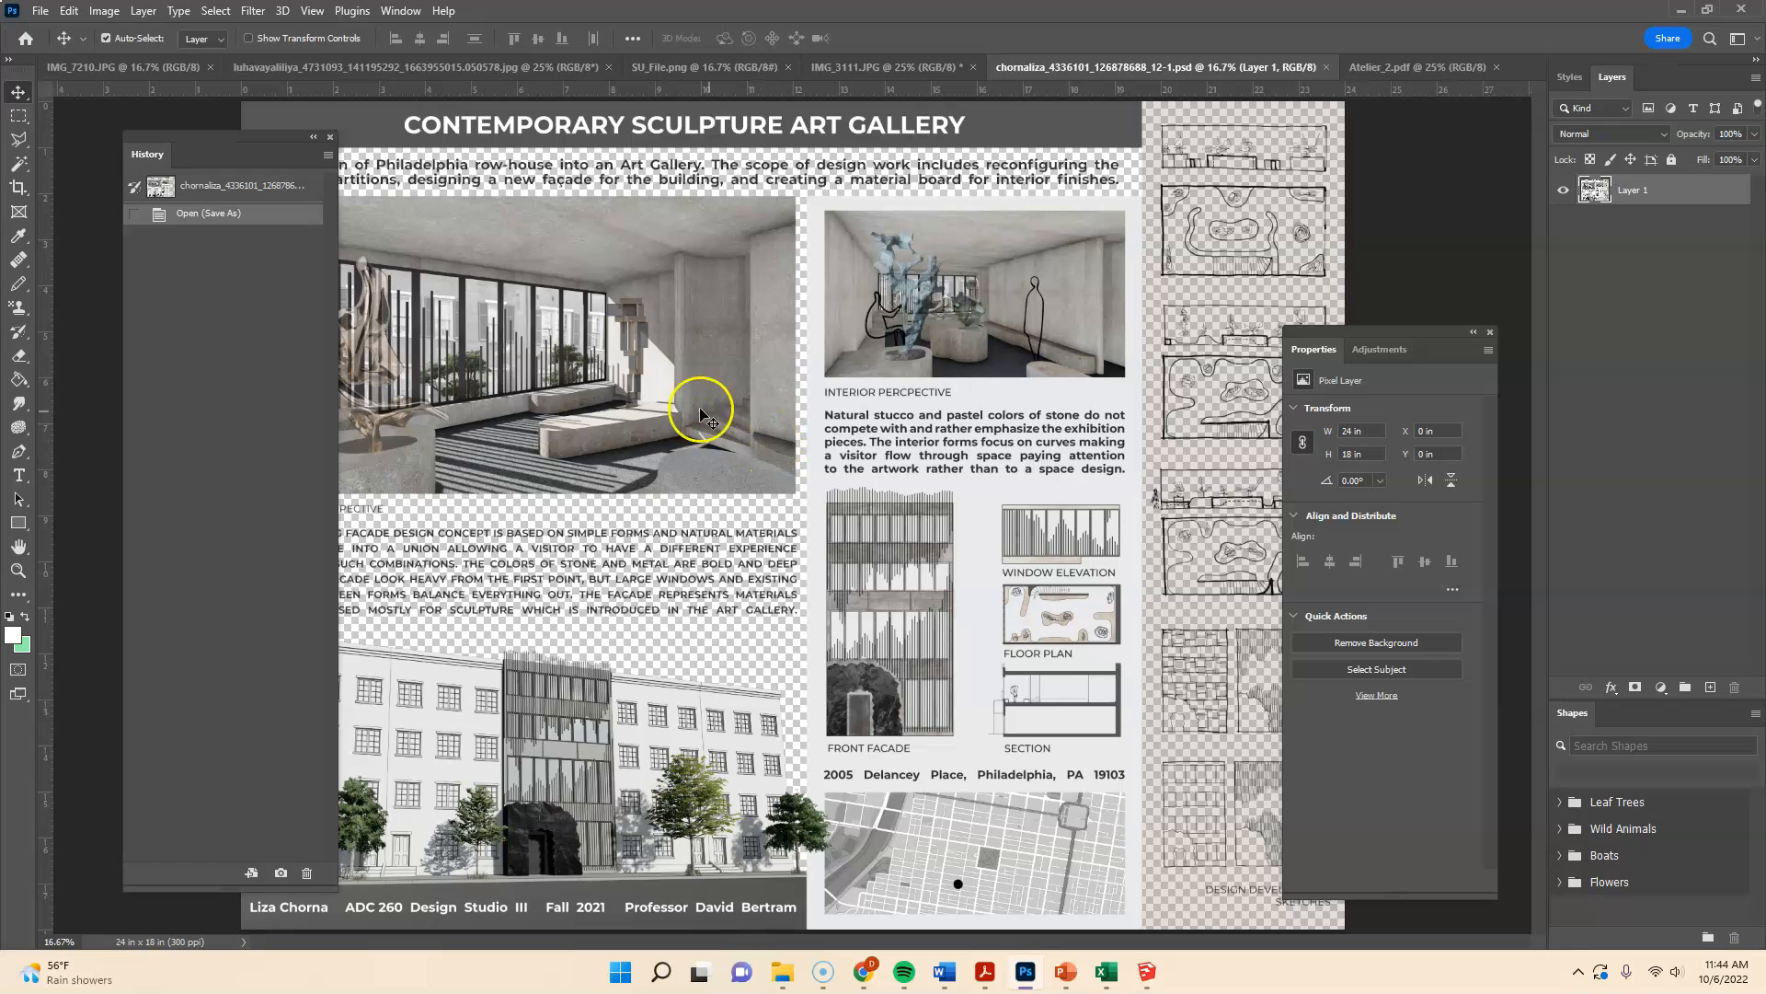
- Check the gallery board's width, height and resolution in Image Size and accept them unchanged
left_click(103, 11)
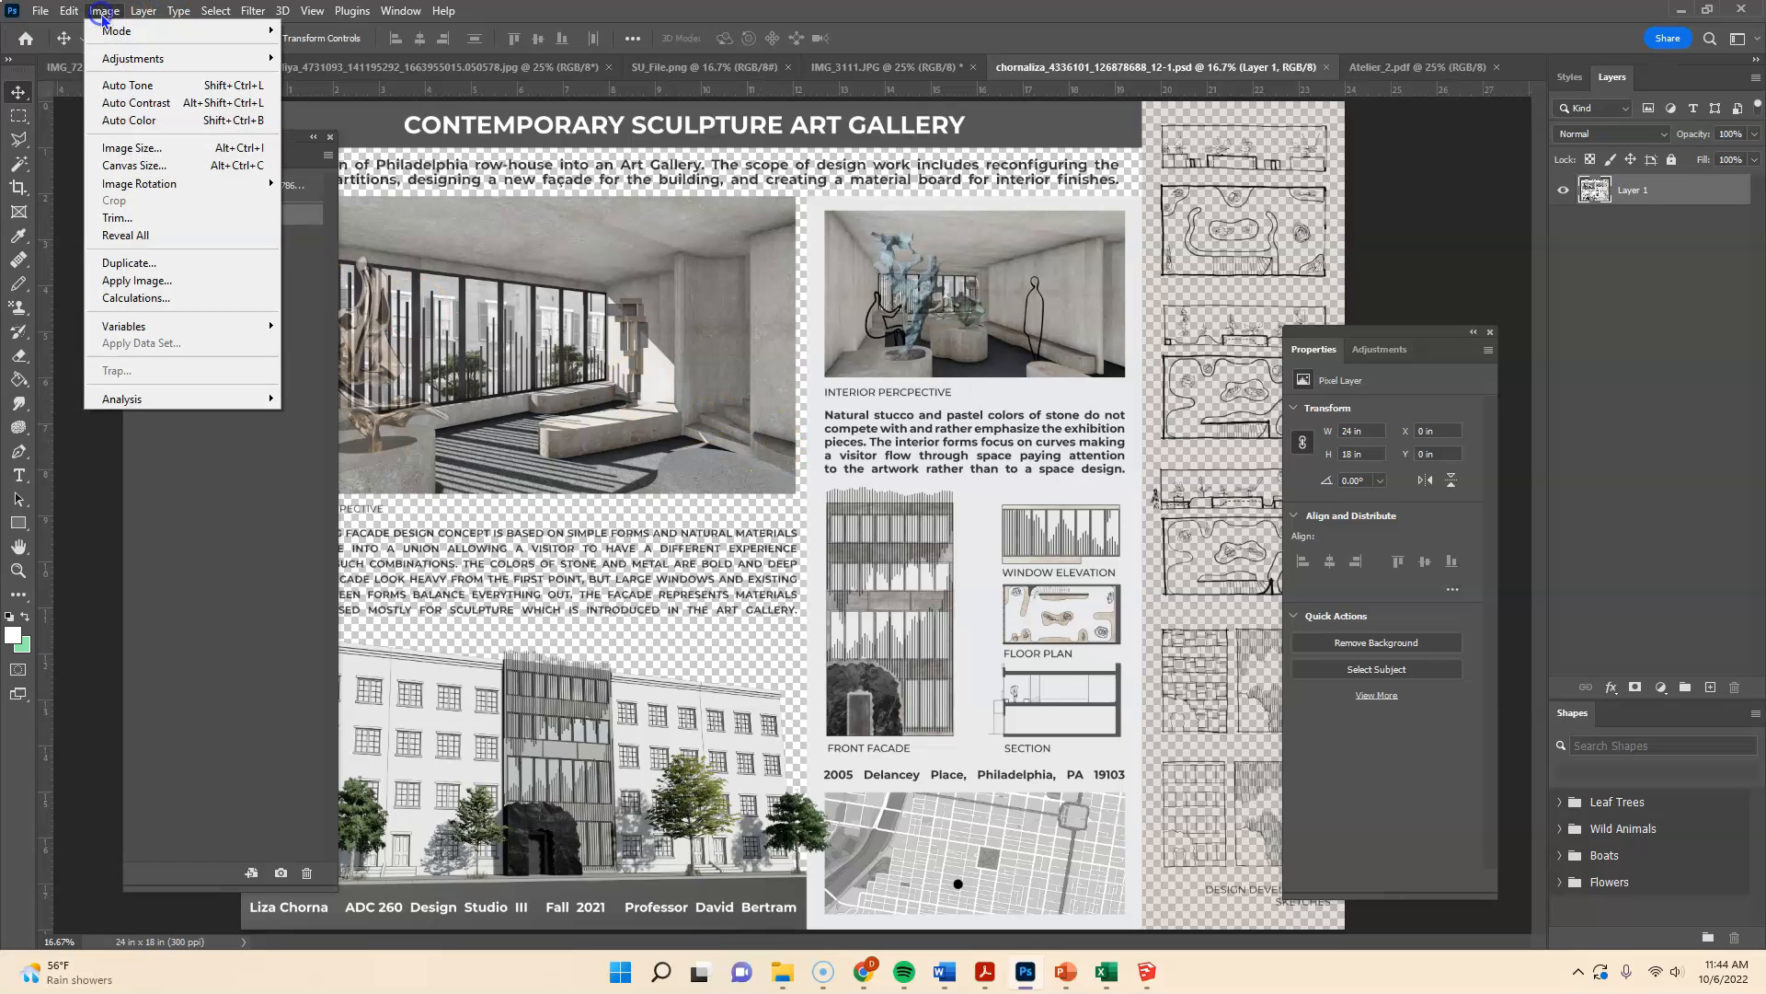
left_click(140, 148)
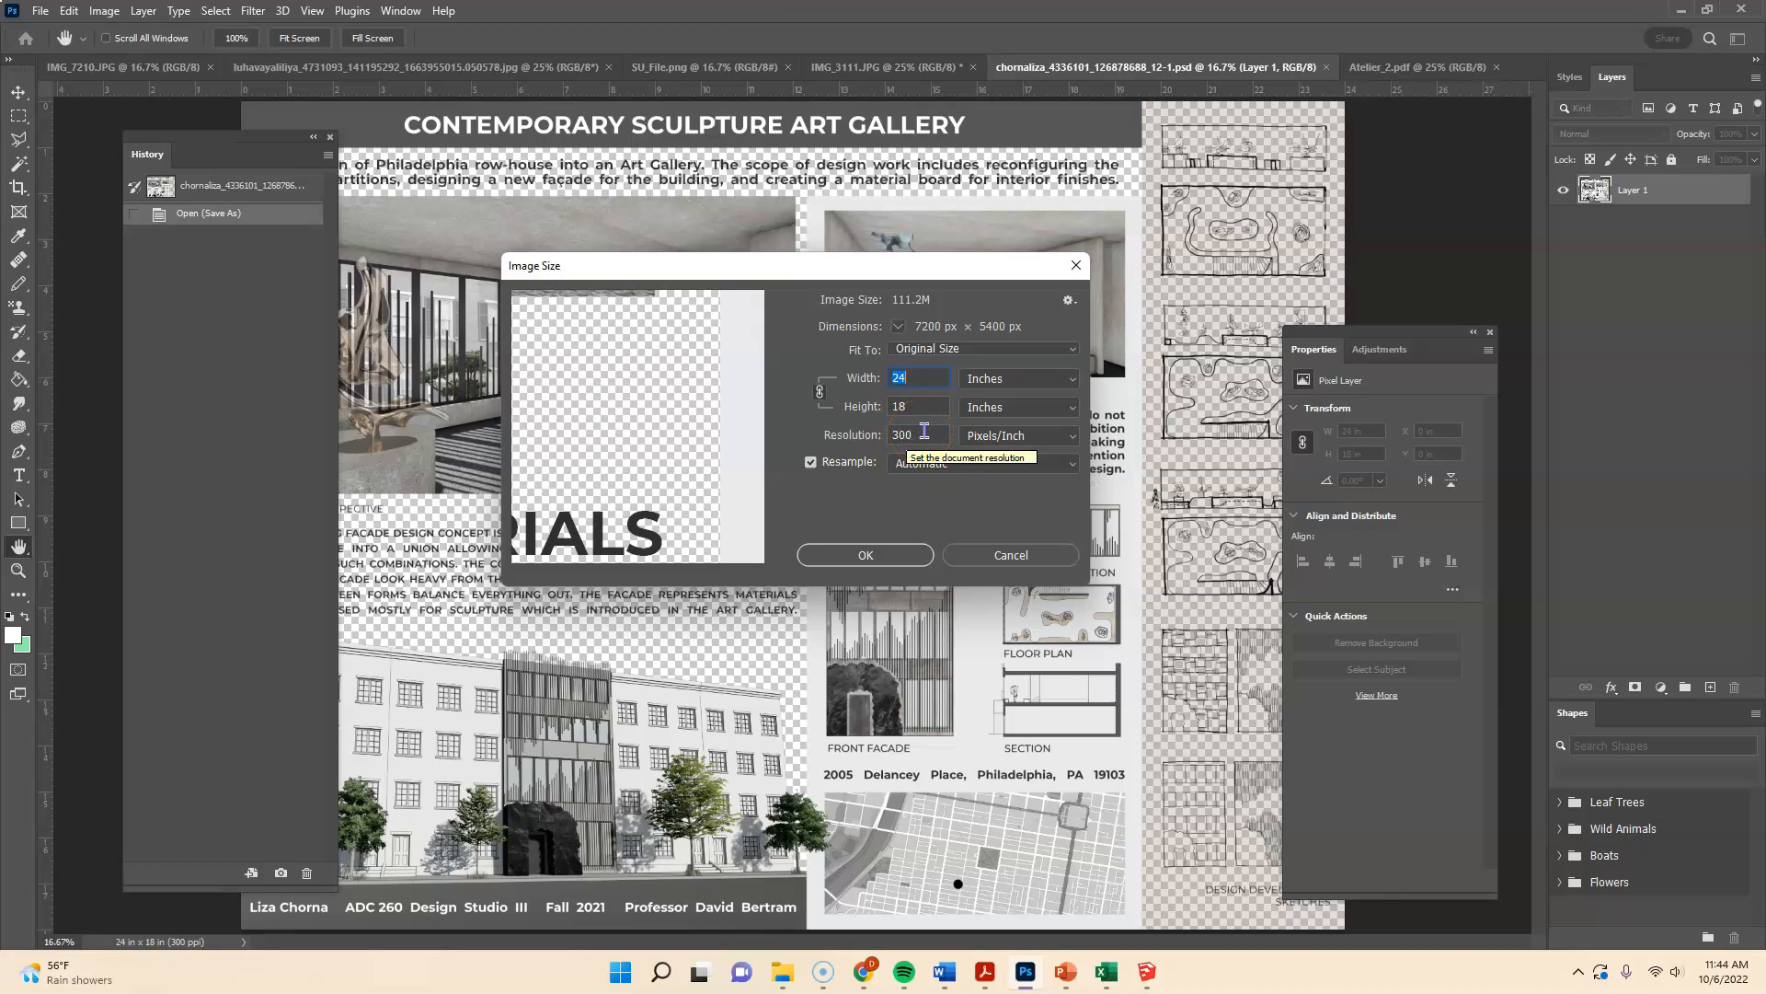
left_click(889, 555)
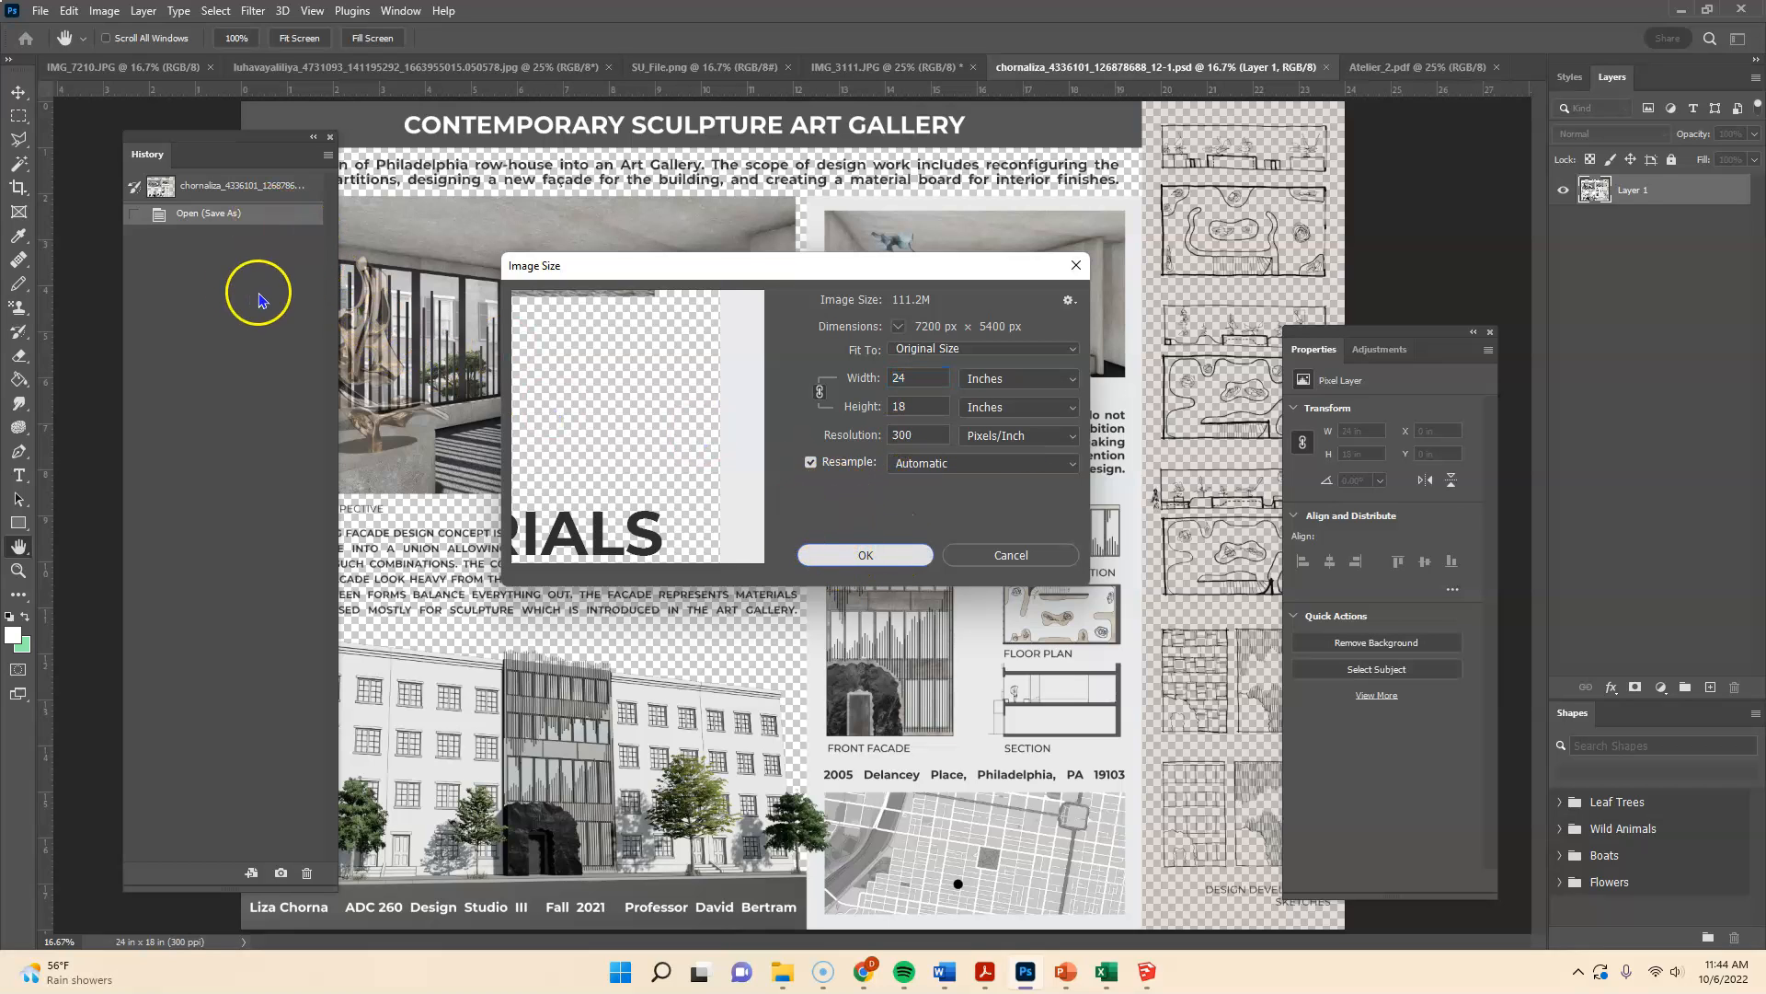
left_click(907, 565)
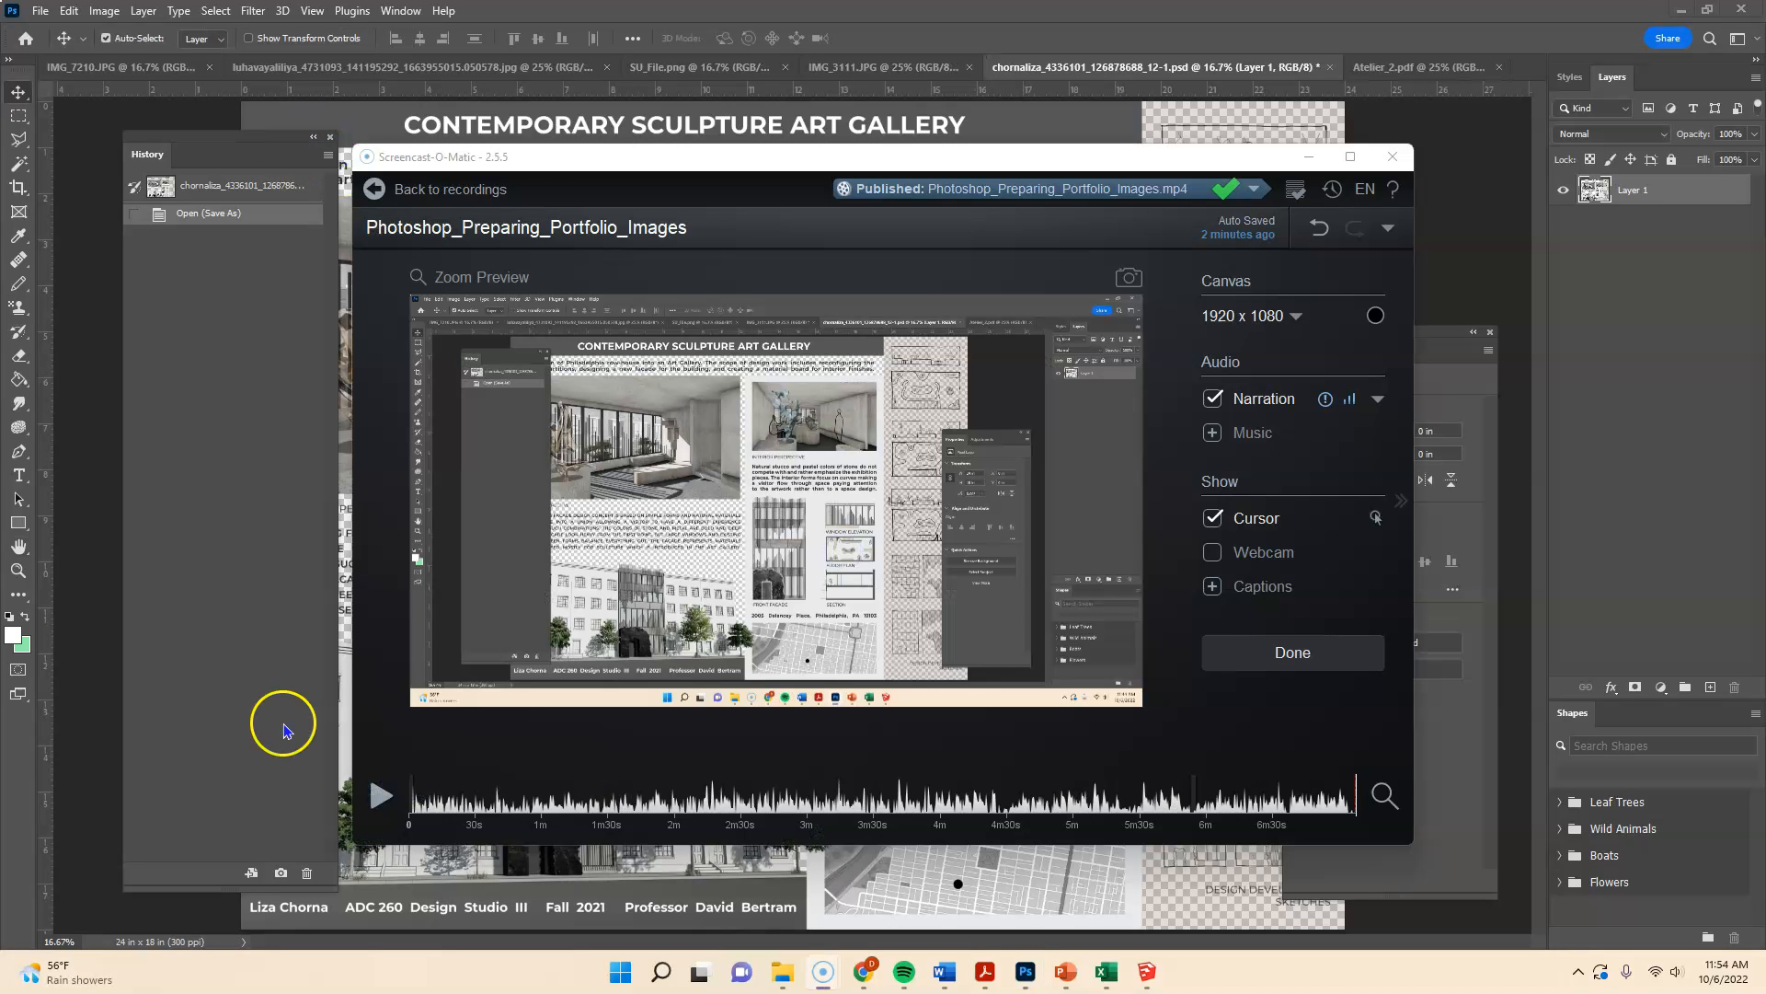
- Export the sculpture art gallery board as a JPG to the PS Video folder, replacing the existing file of that name
left_click(1292, 164)
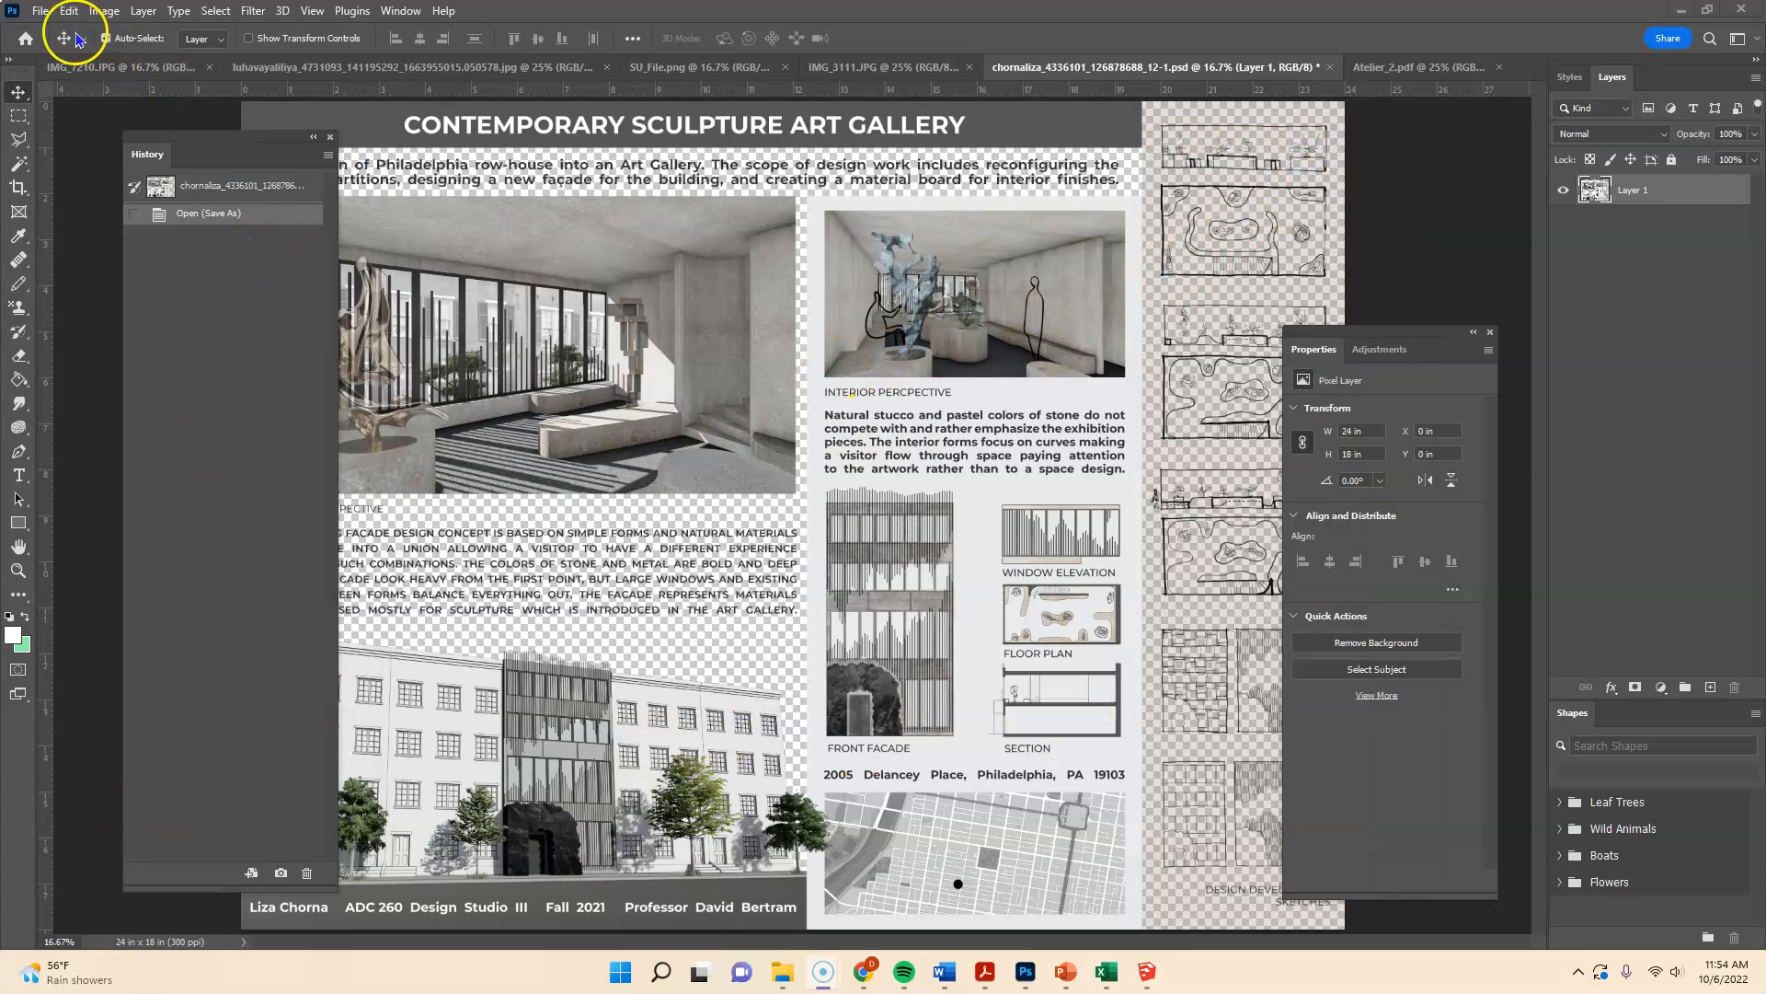
left_click(42, 19)
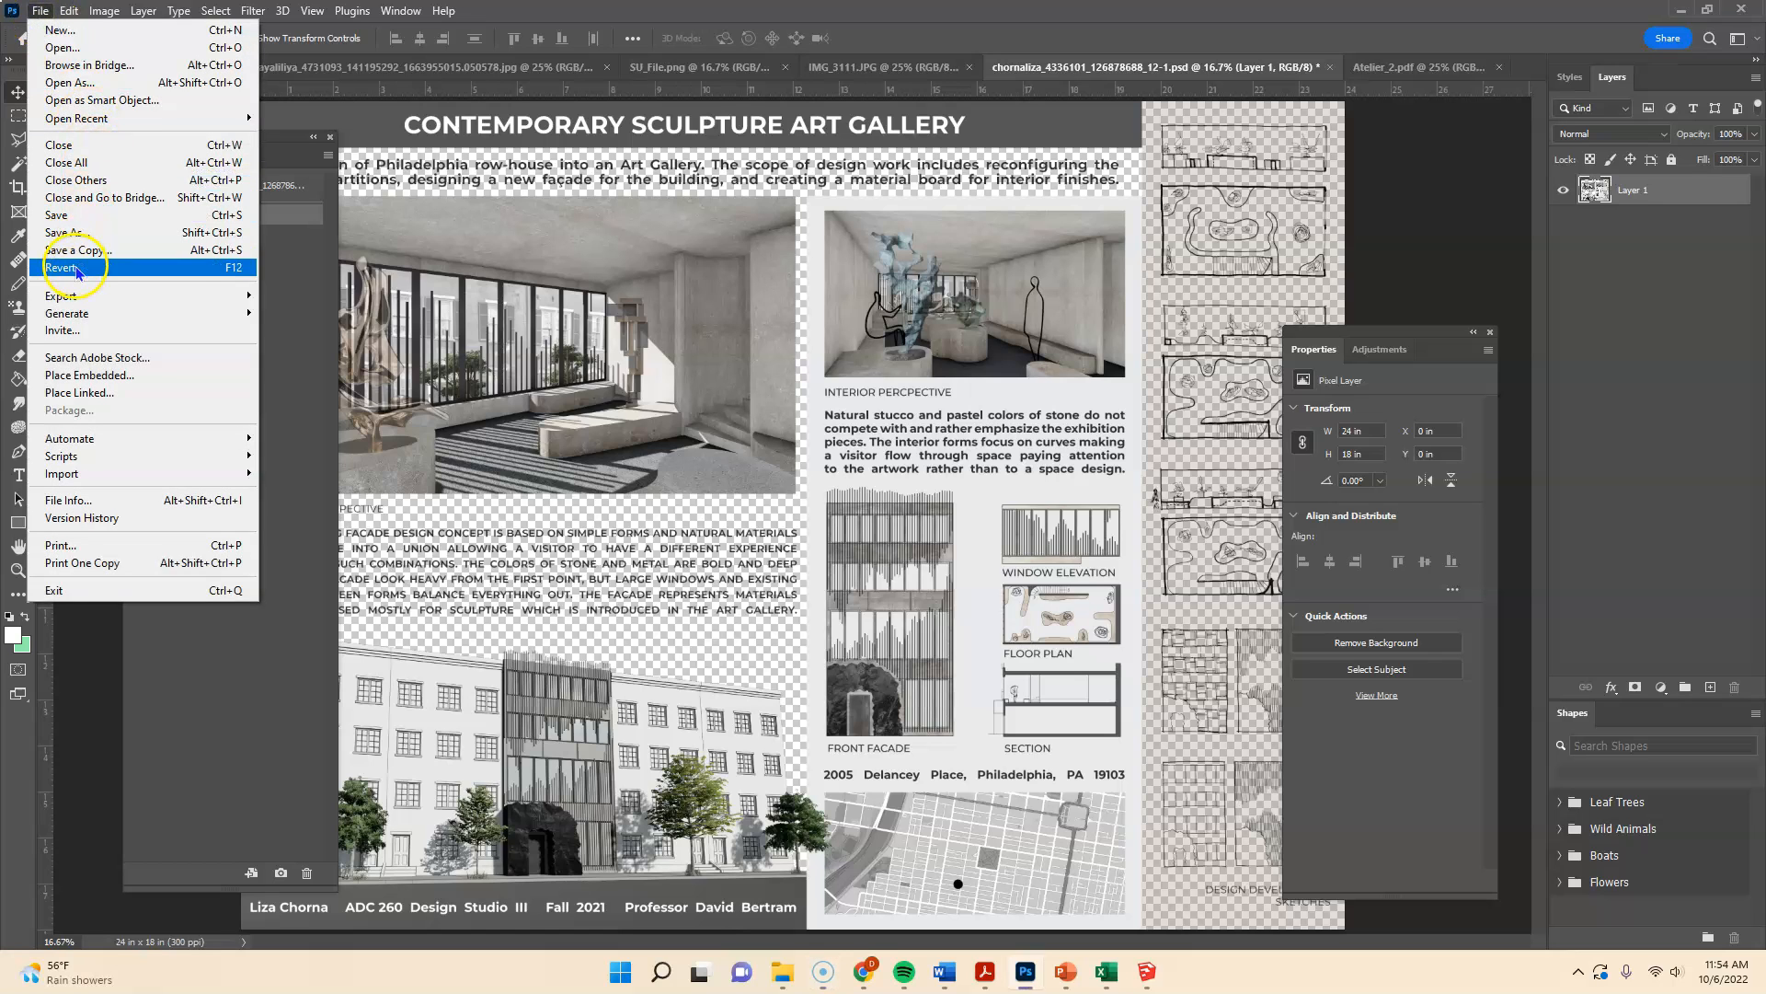
mouse_move(250, 299)
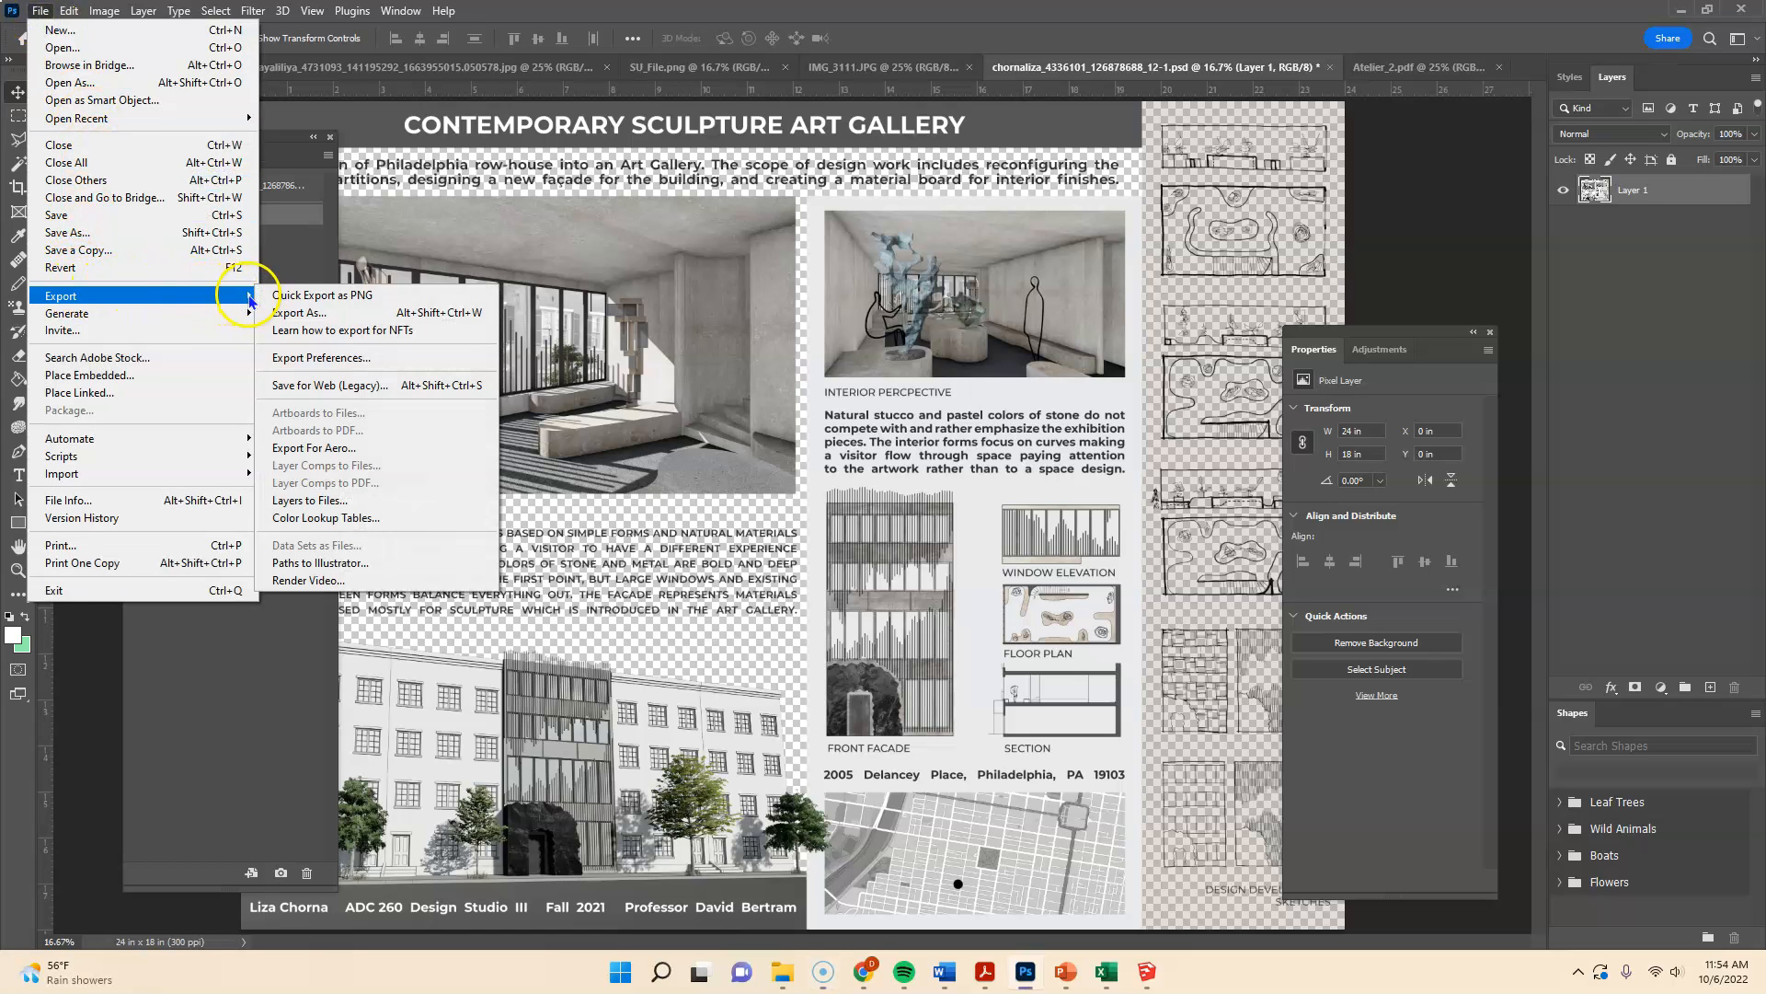
left_click(313, 320)
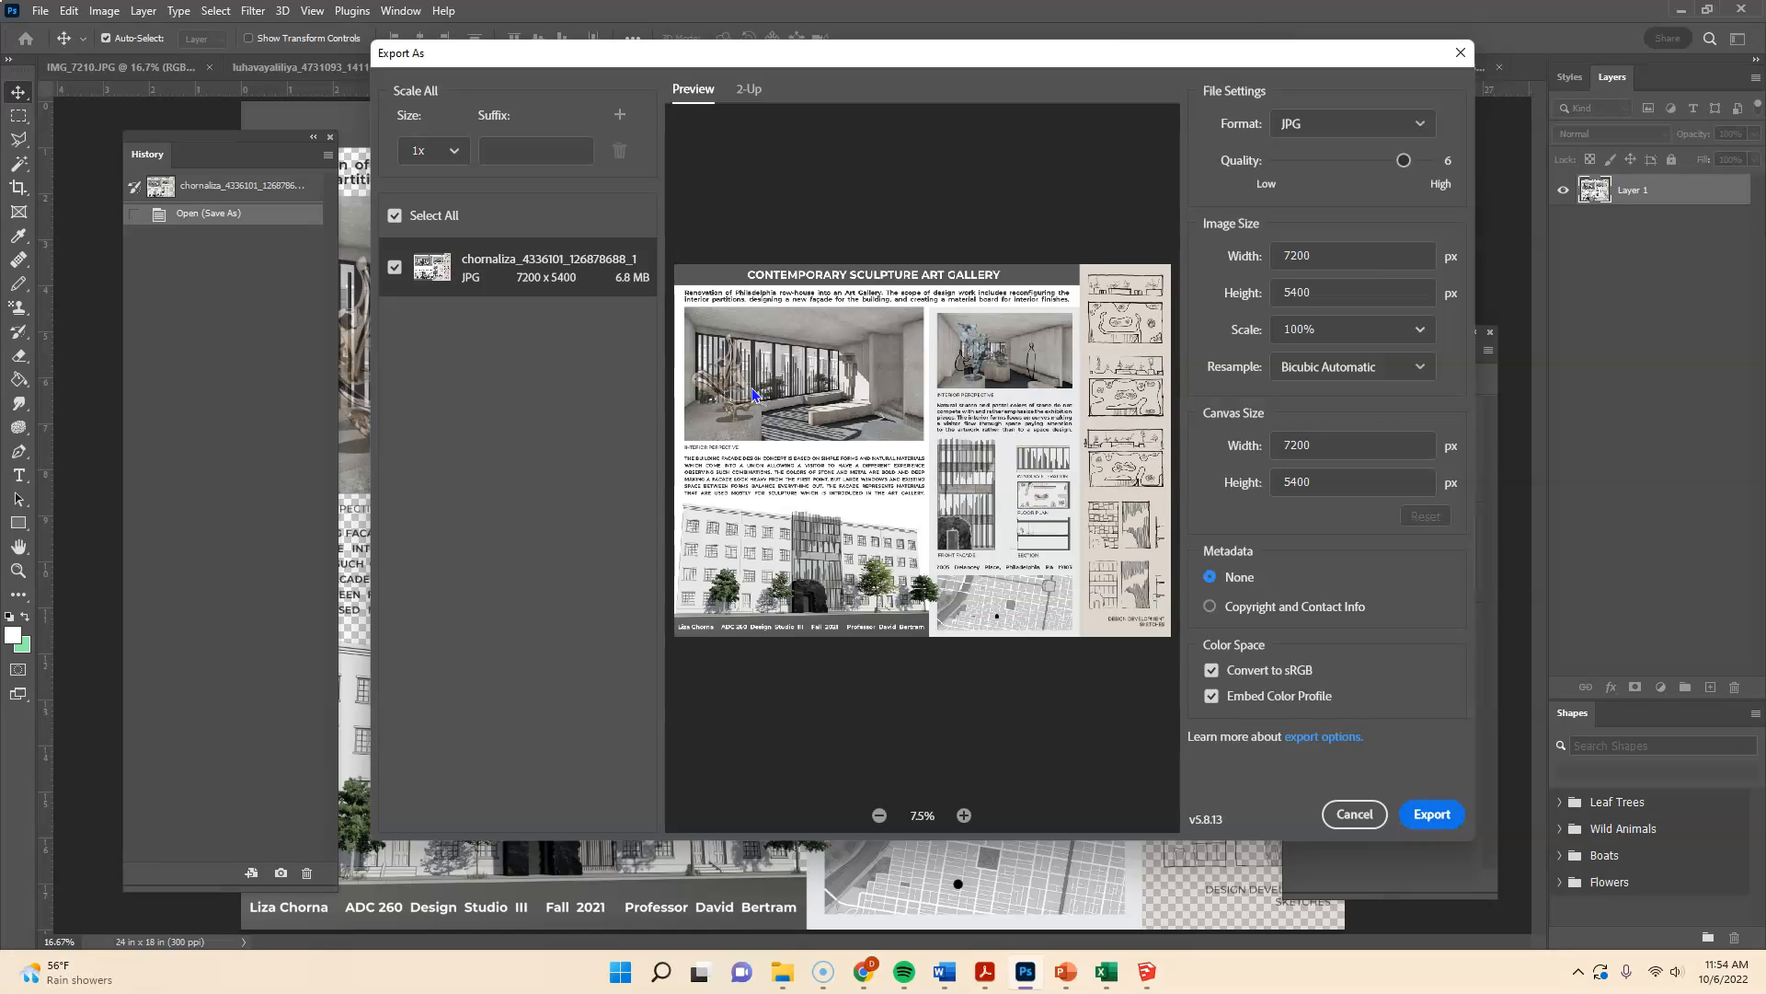
left_click(1355, 129)
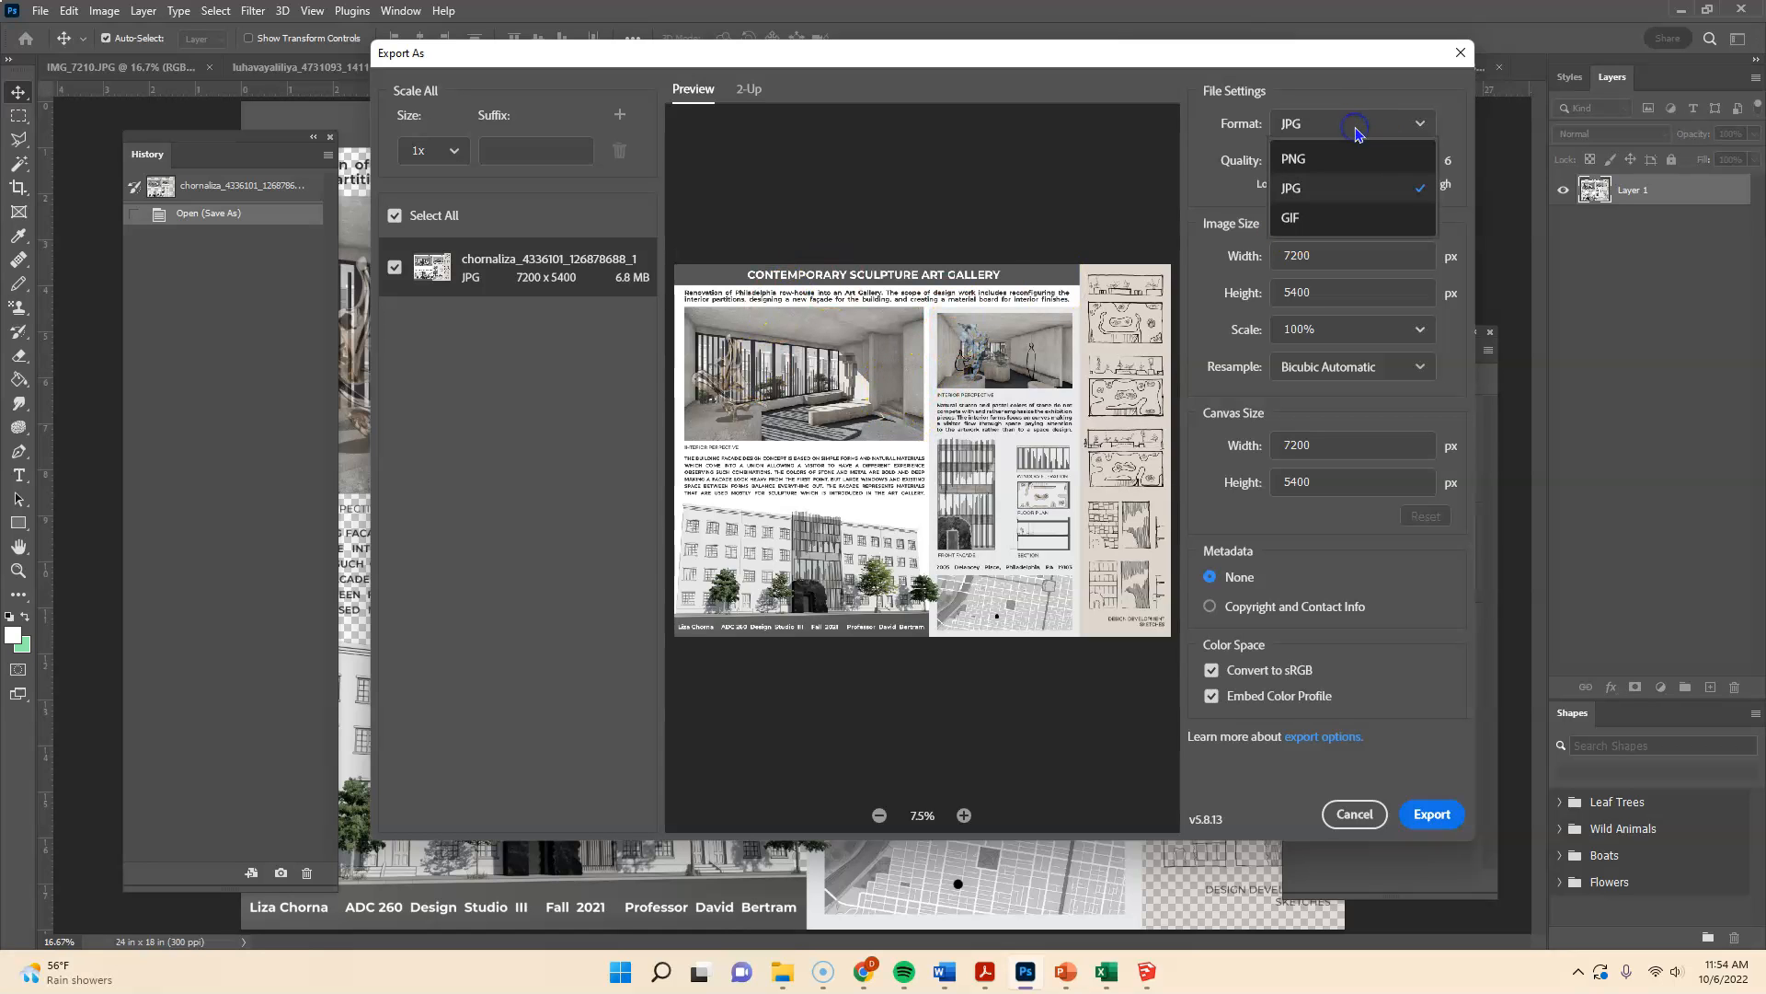
left_click(1341, 187)
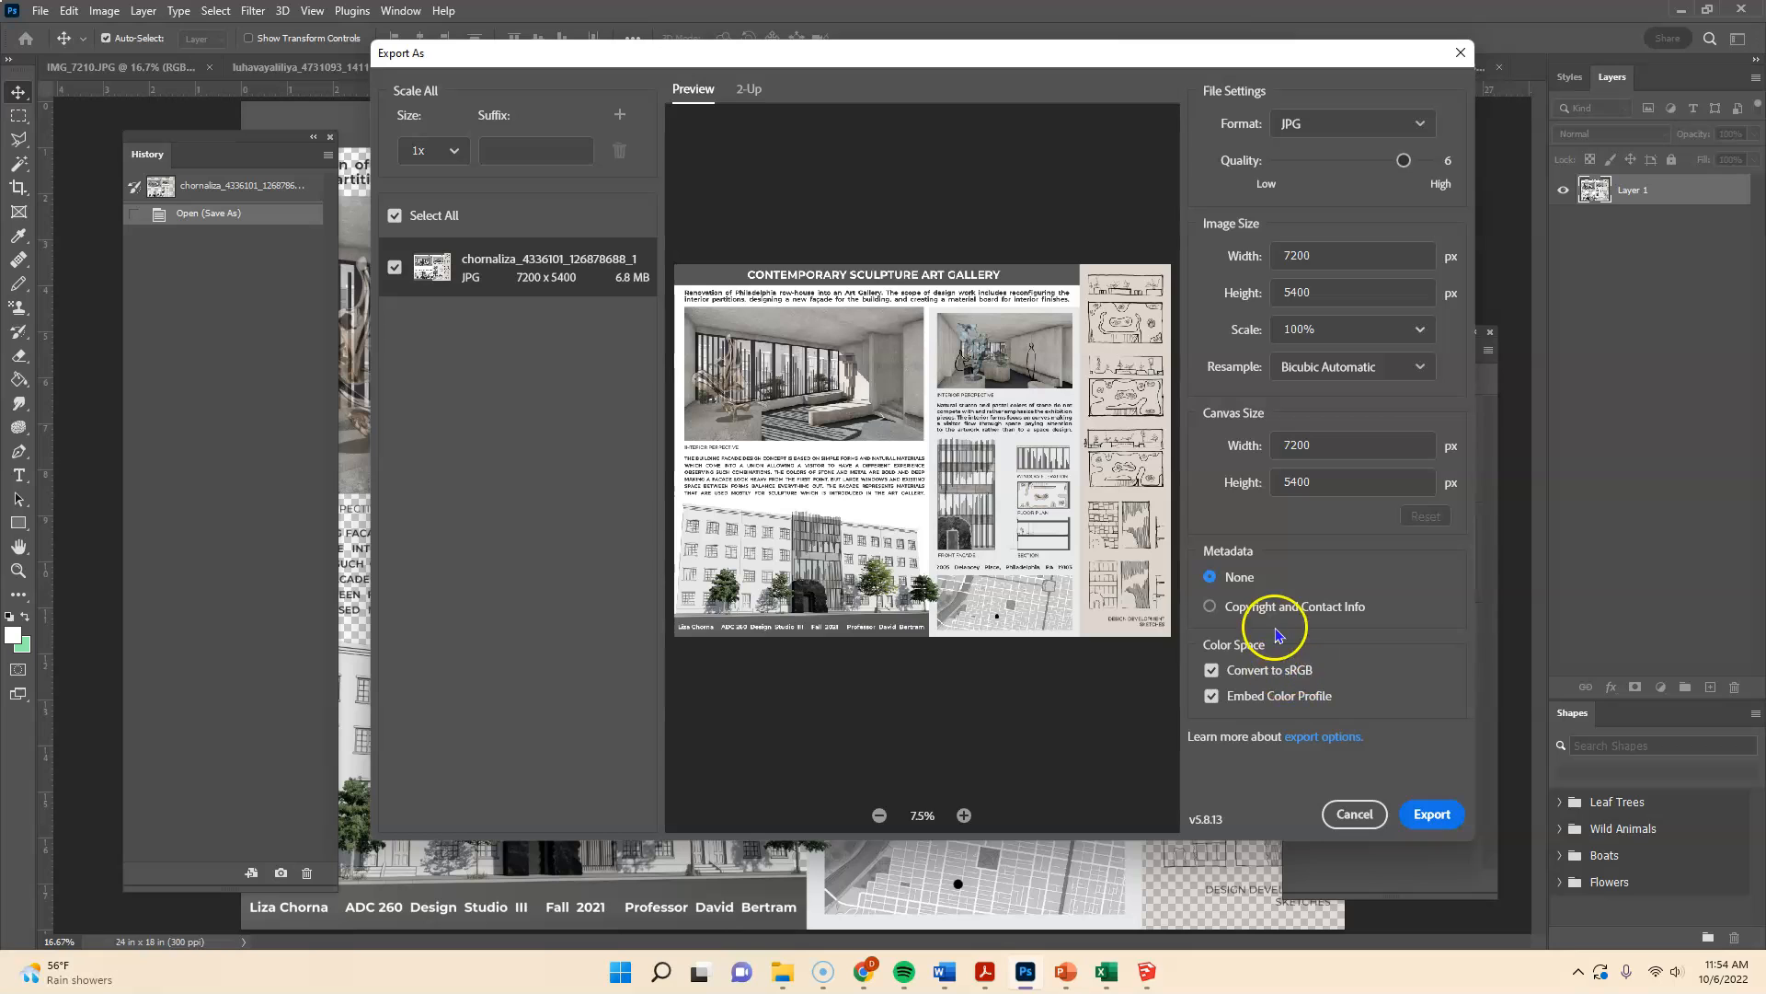
left_click(1434, 816)
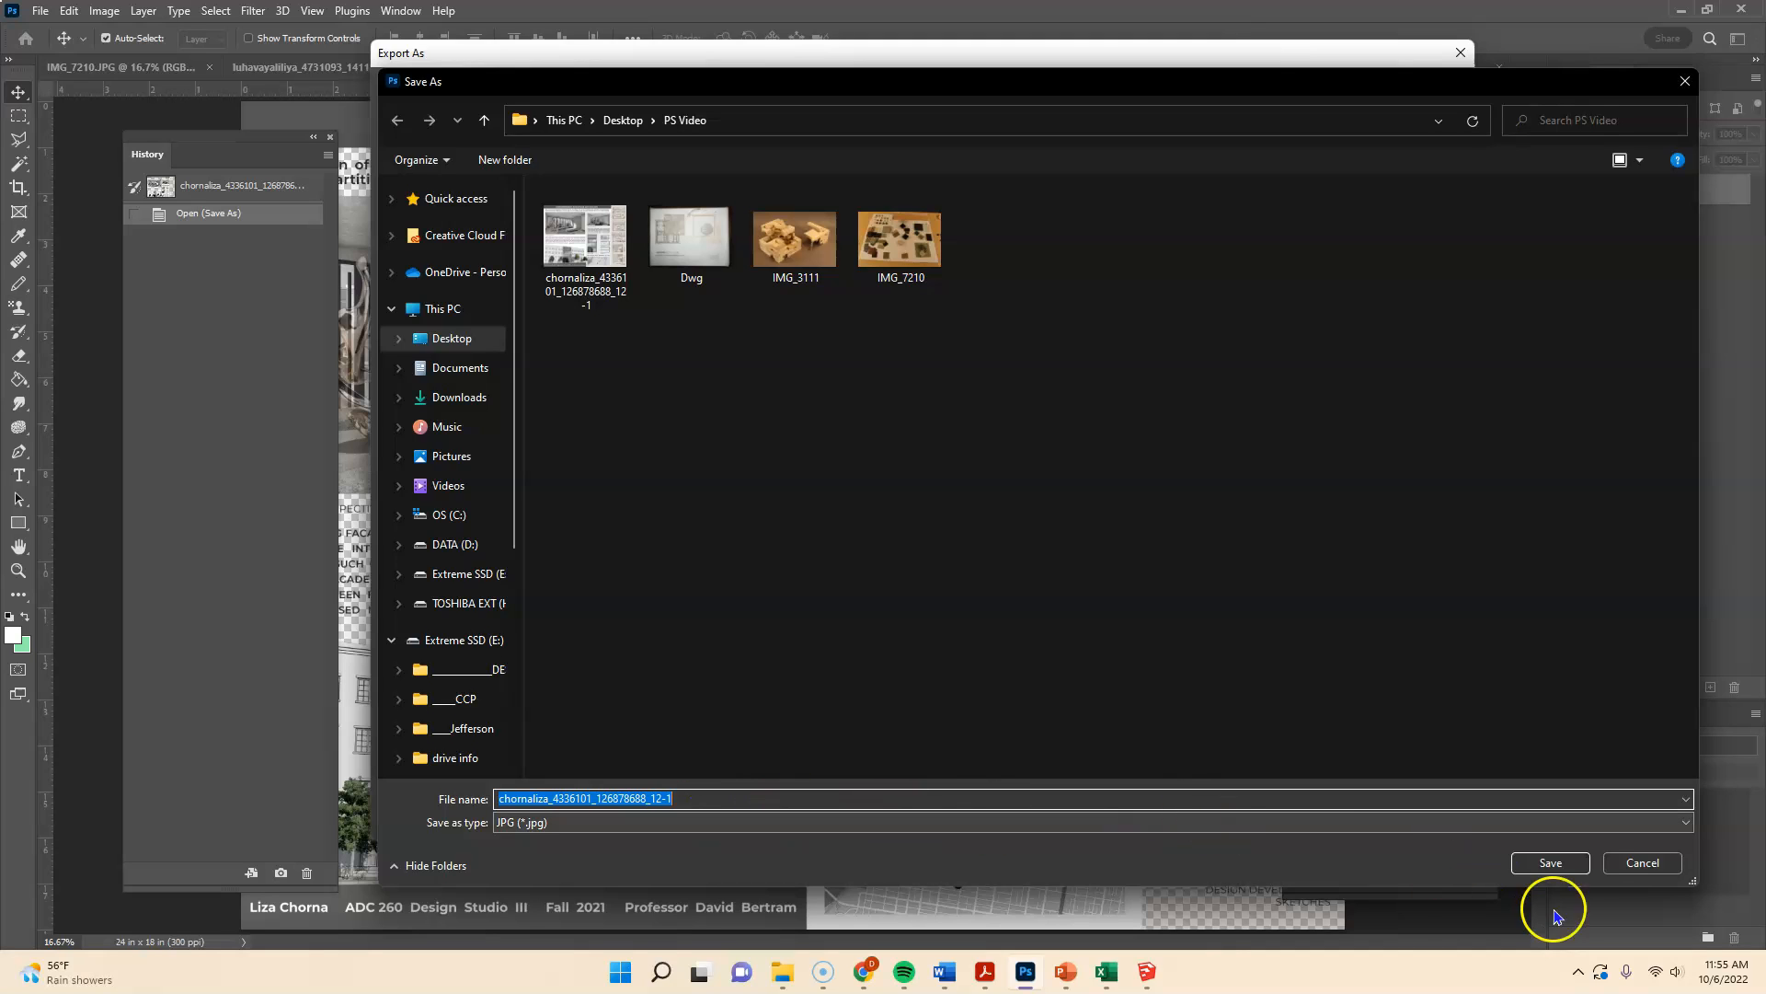
left_click(1529, 862)
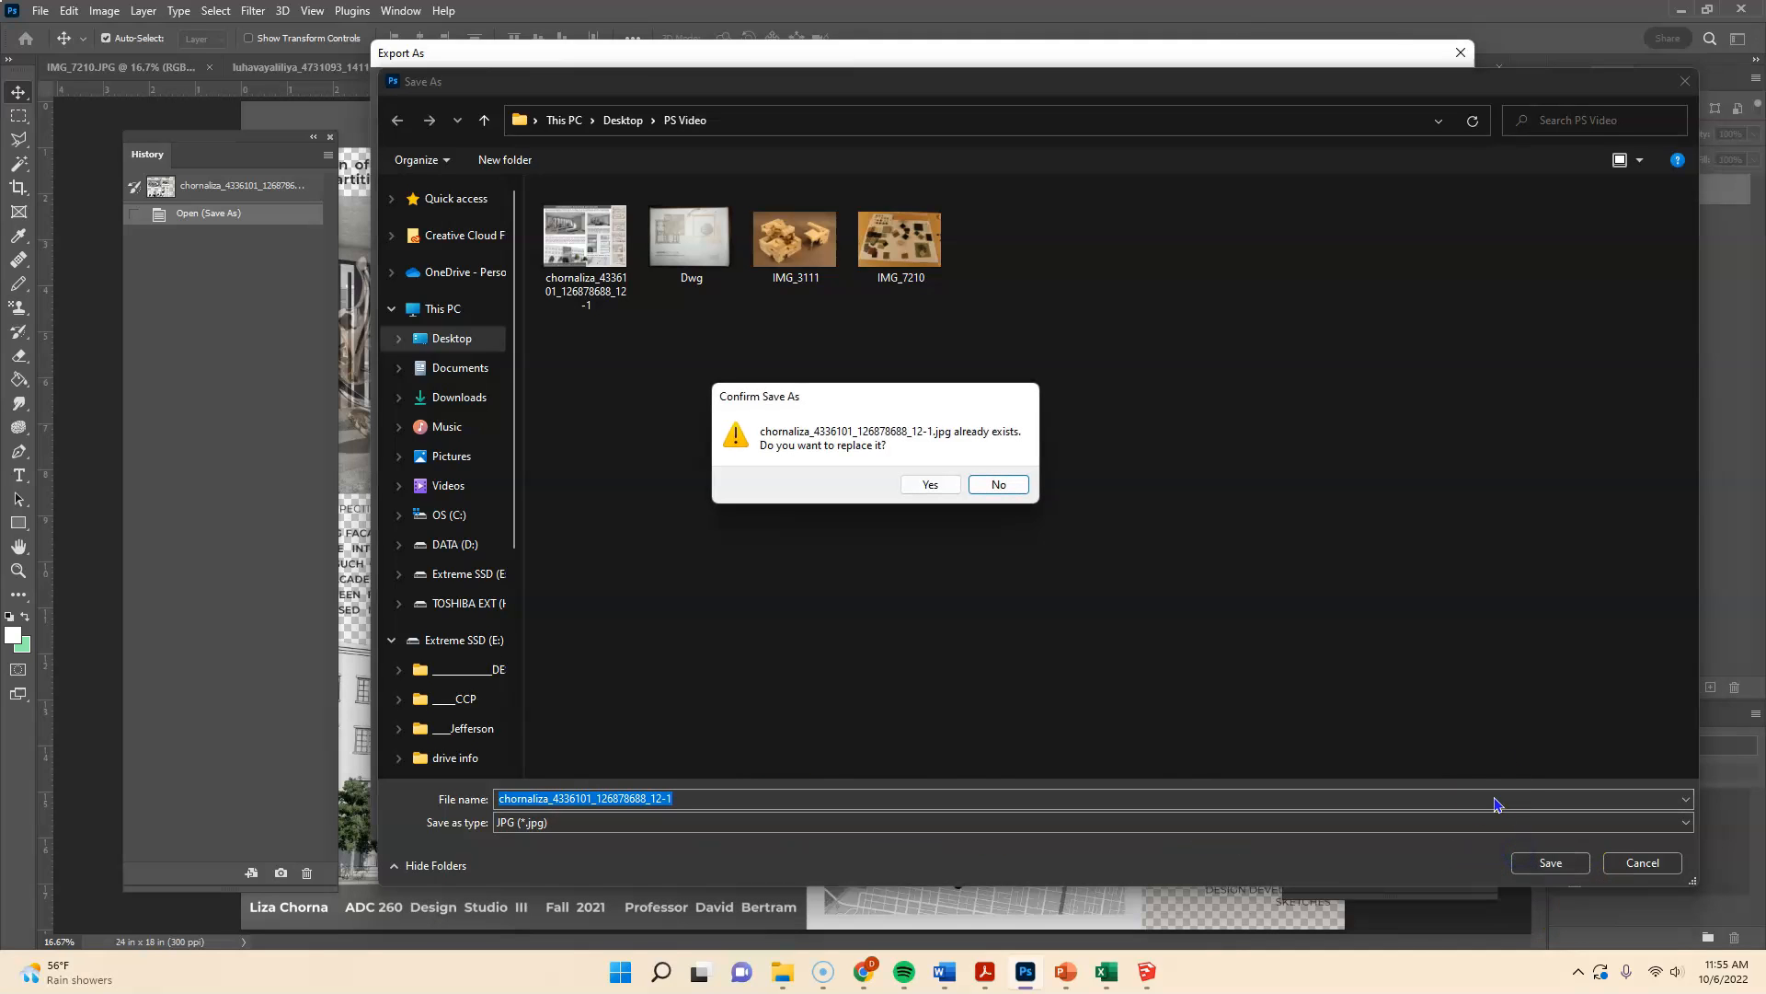
left_click(947, 493)
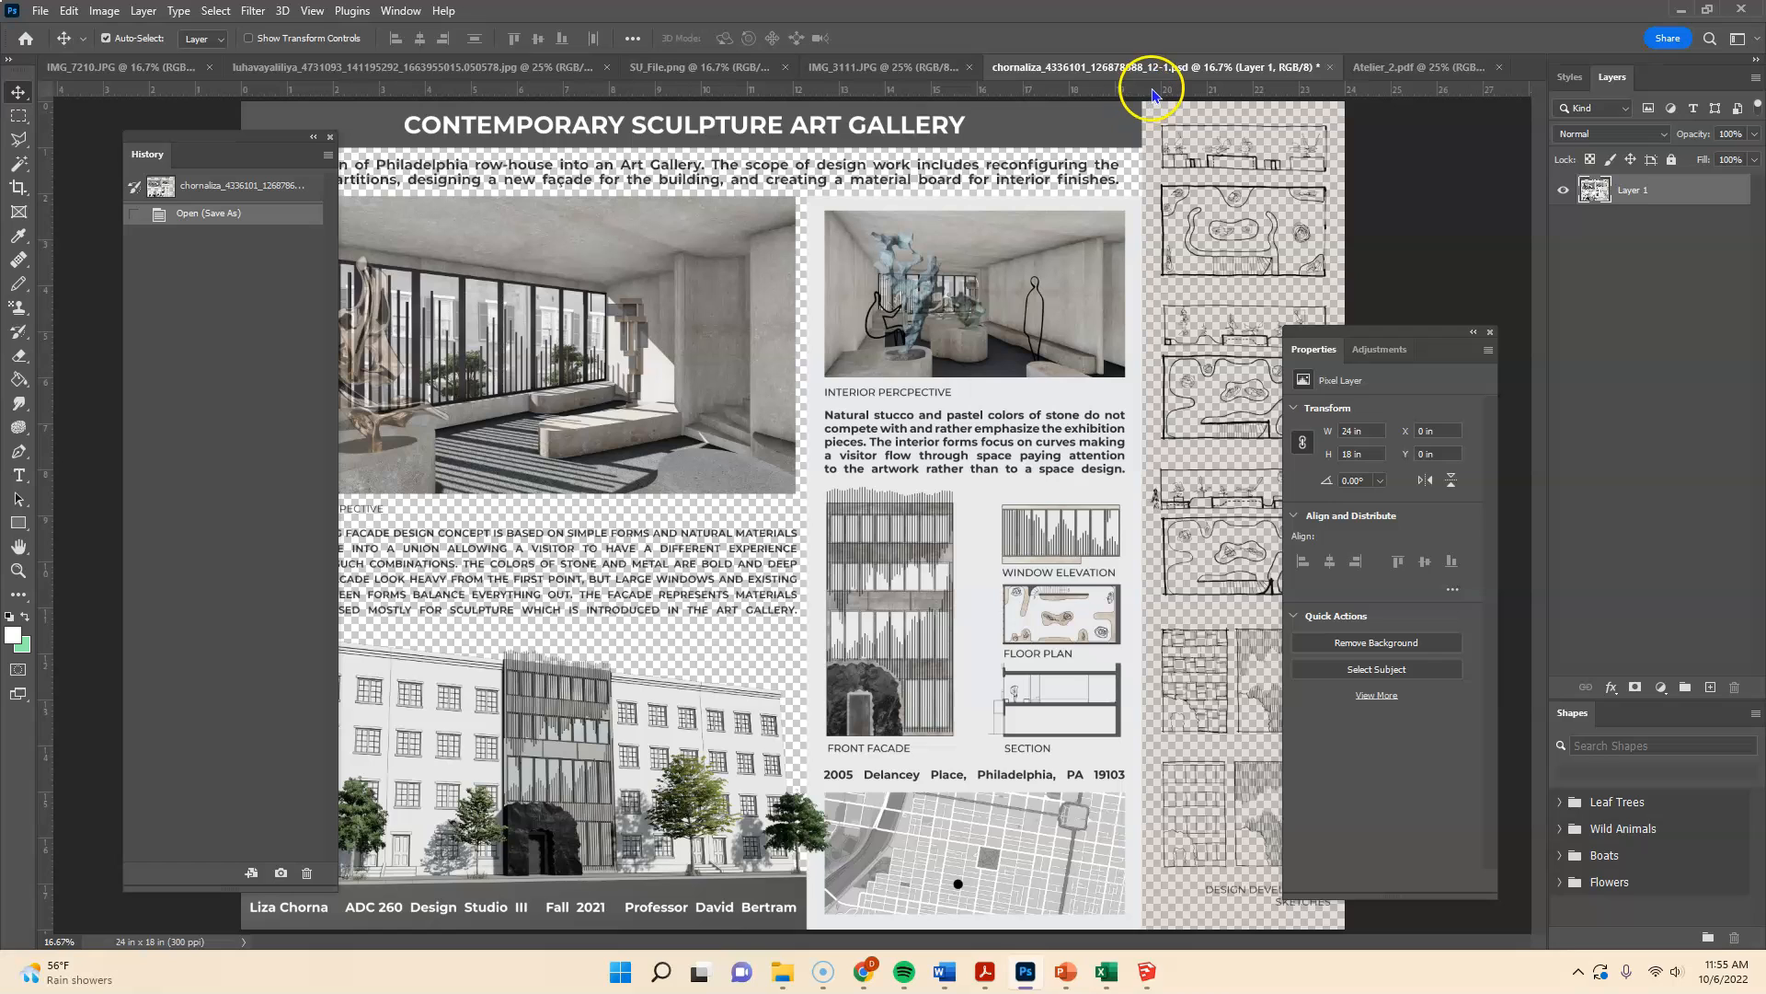
- Examine the gallery board's JPG, PDF and PSD versions in the PS Video folder, comparing their previews and file sizes
mouse_move(797, 977)
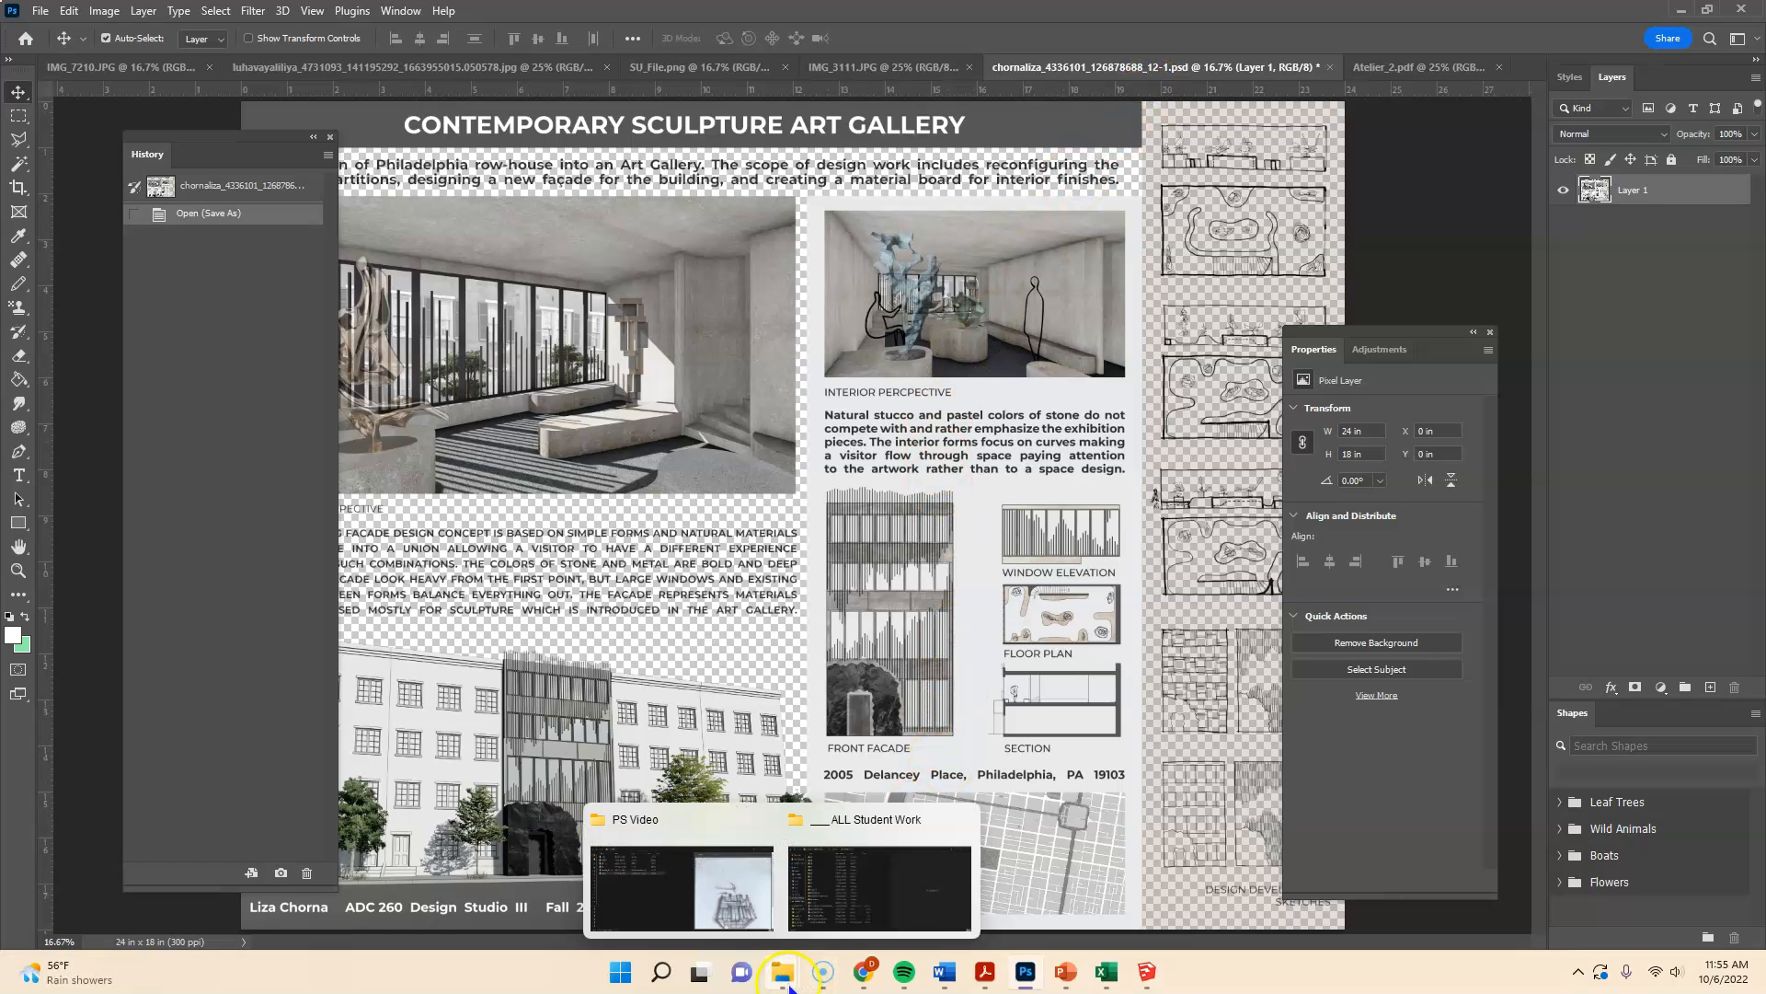
left_click(670, 875)
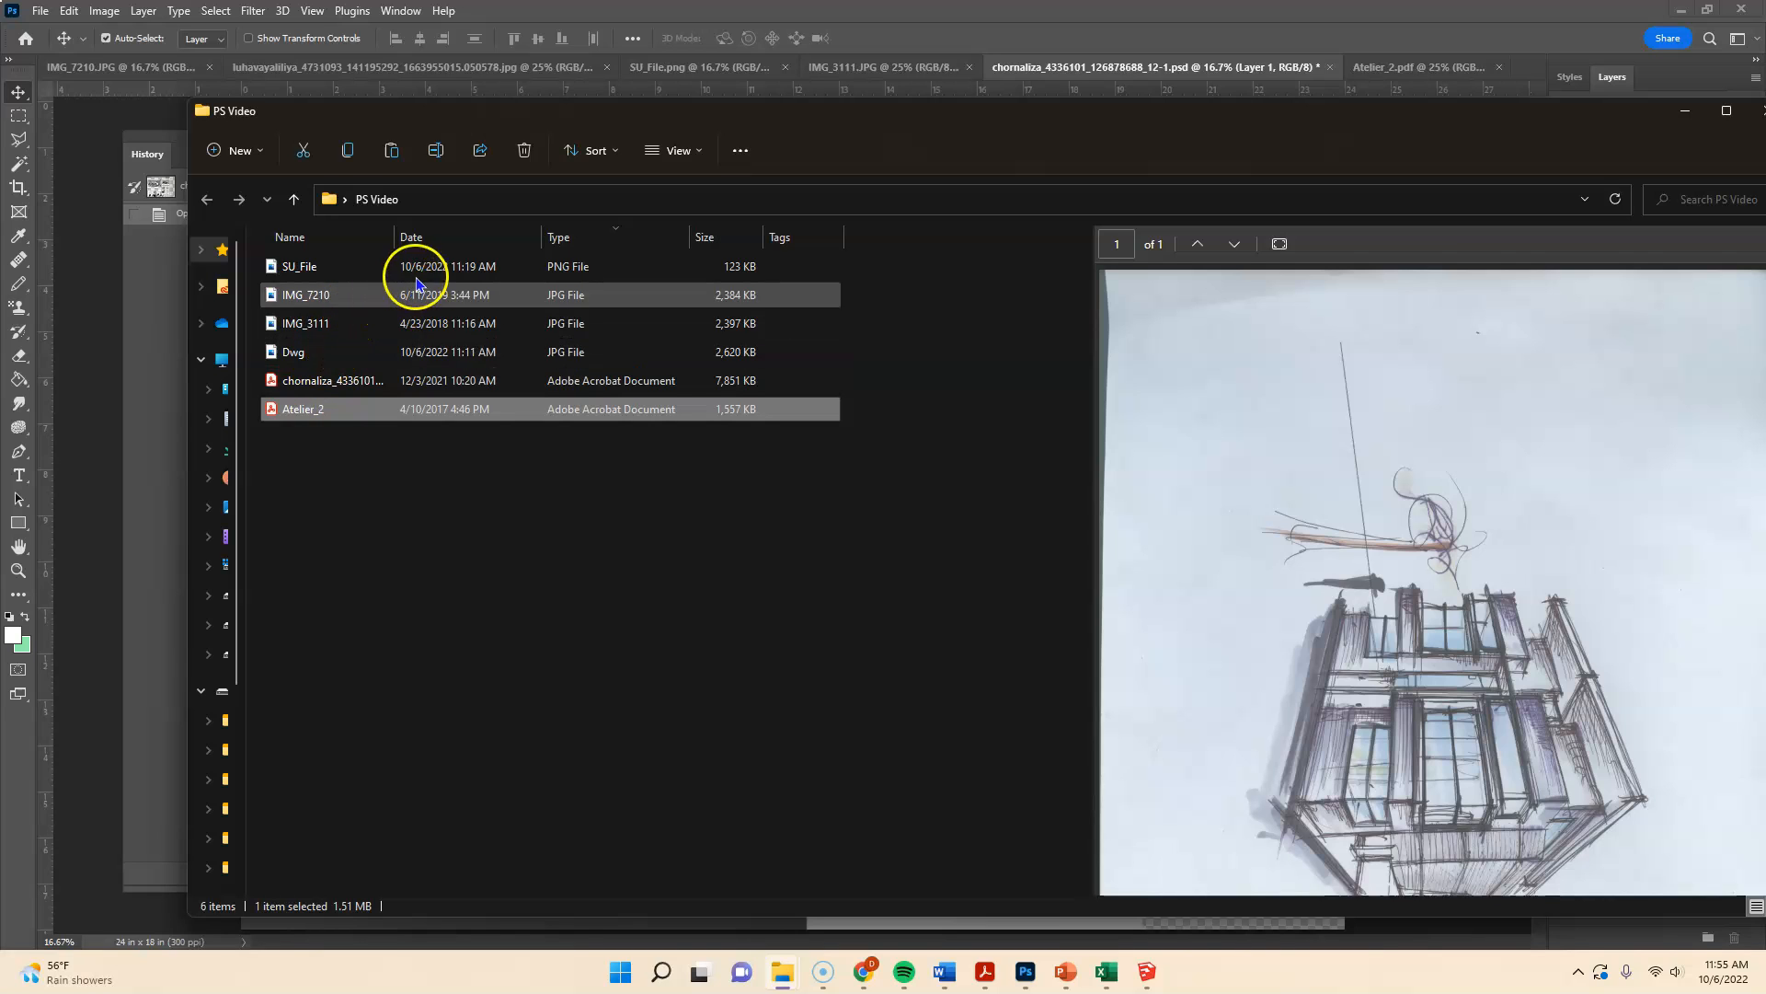
left_click(357, 463)
left_click(375, 205)
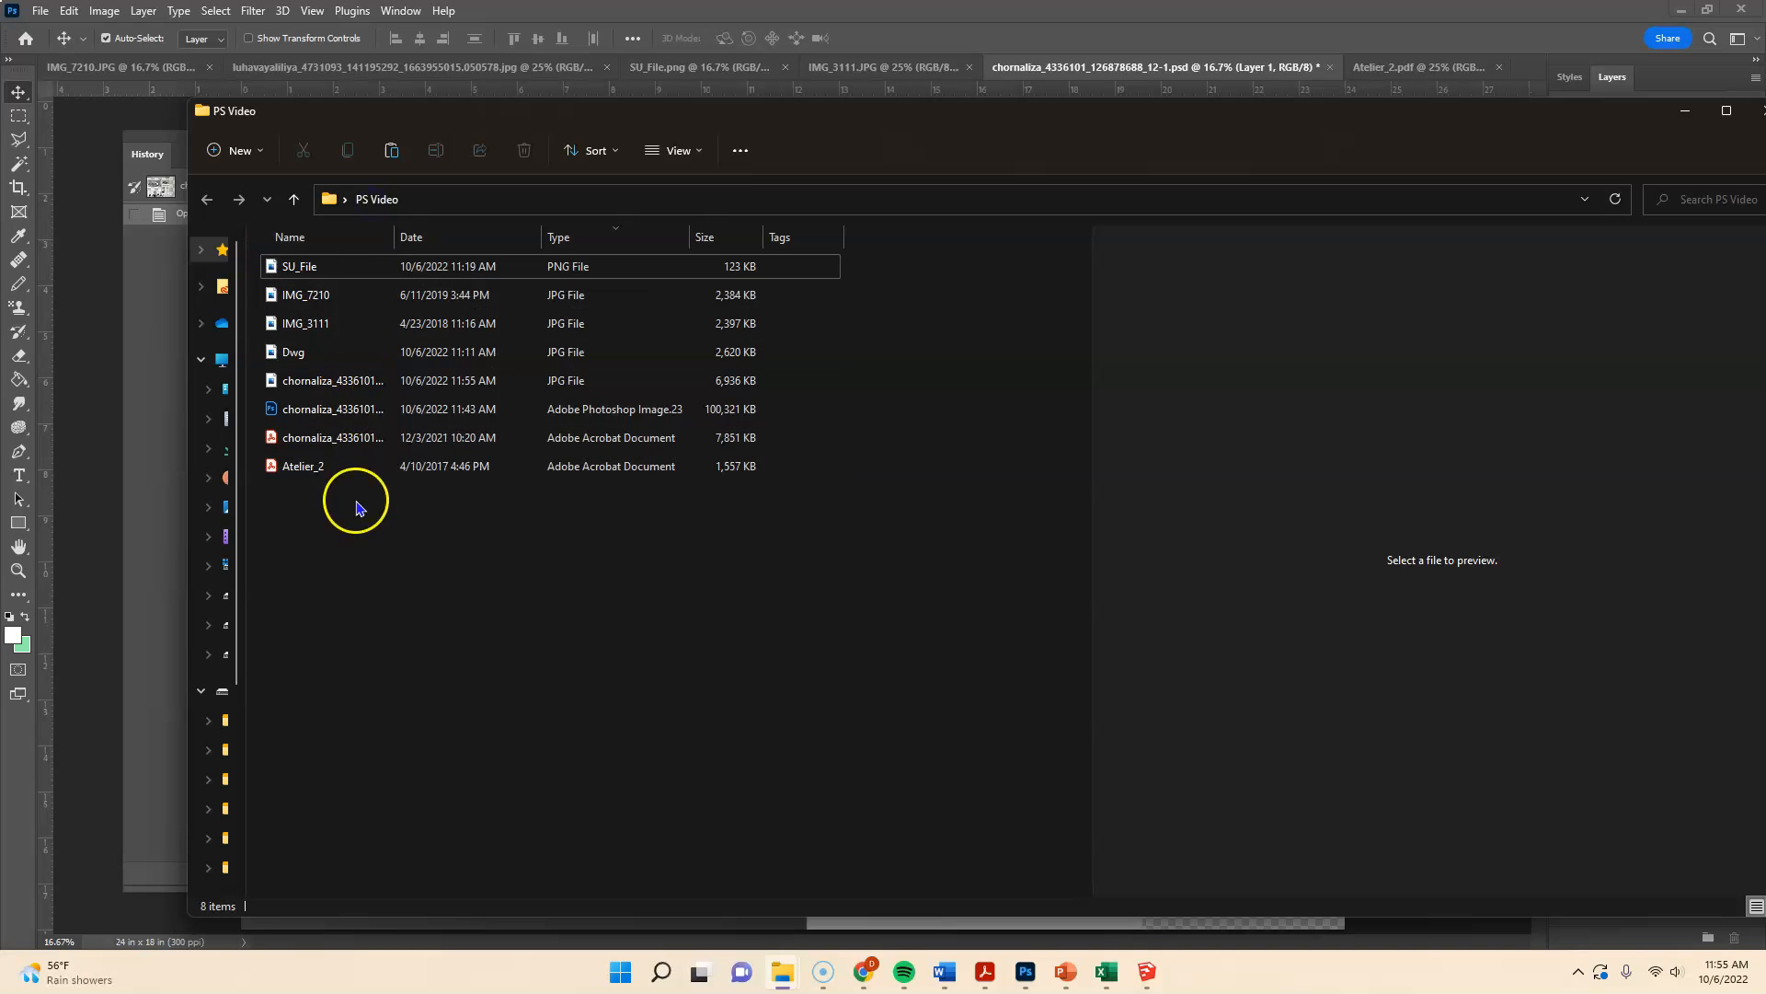
left_click(345, 416)
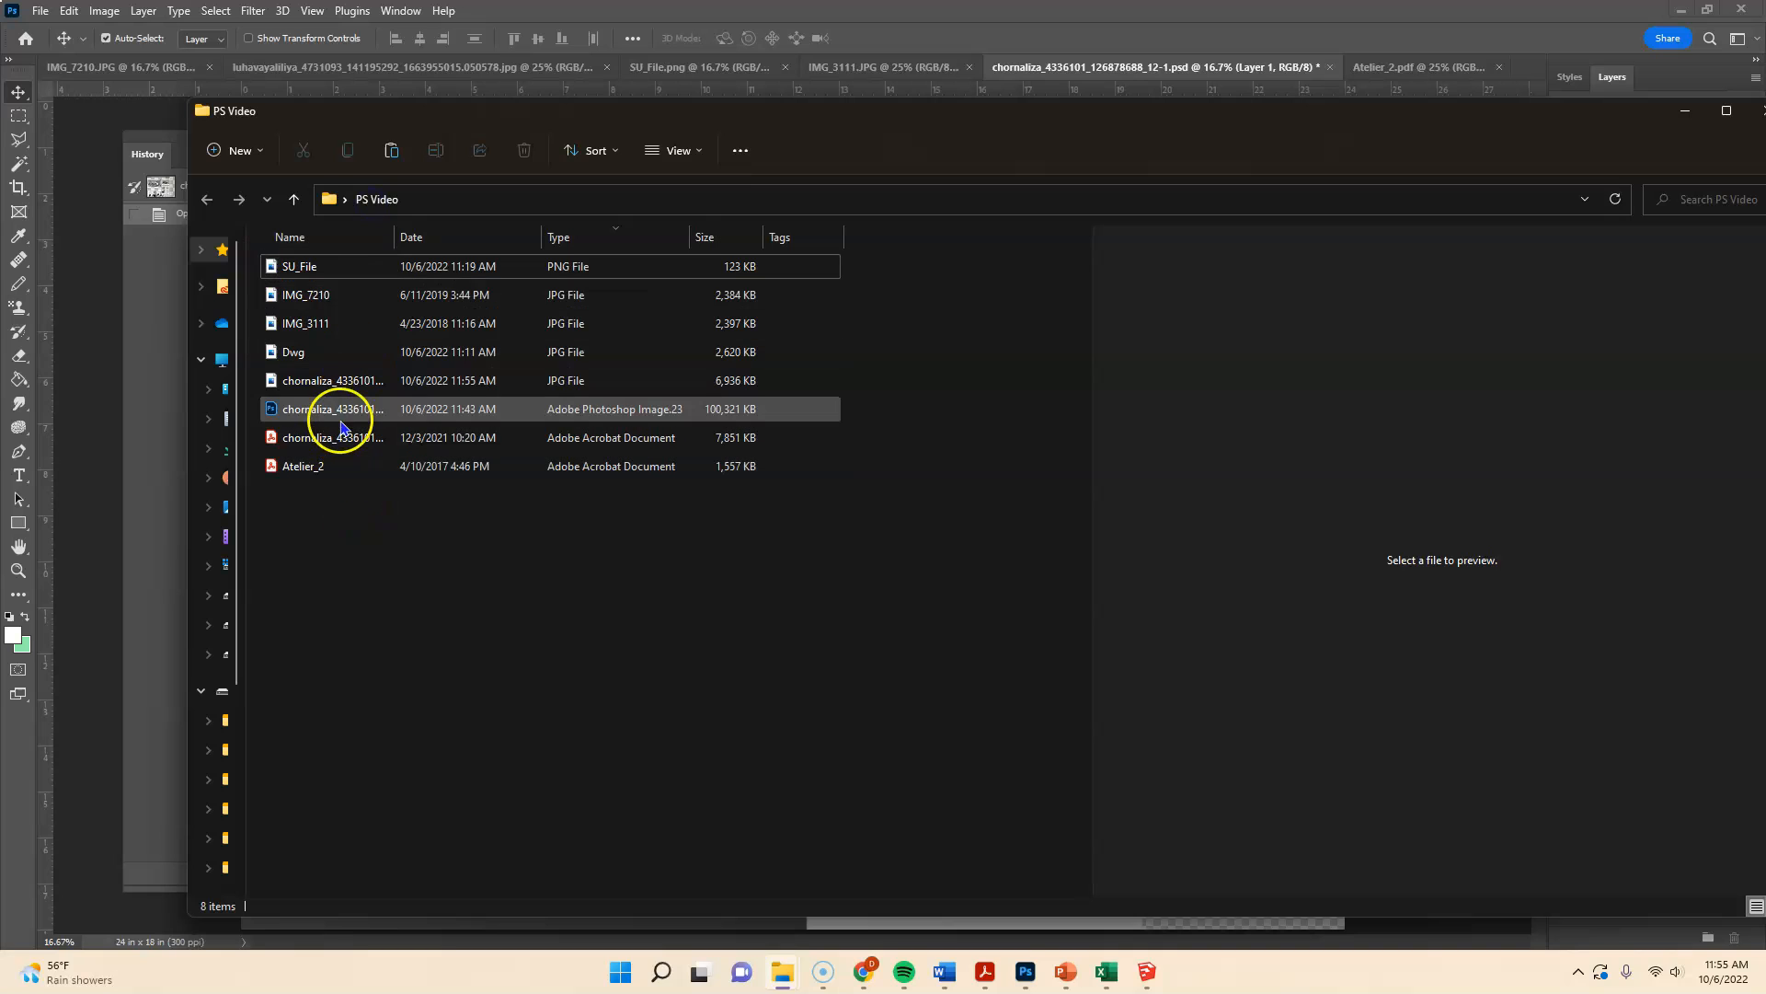
left_click(347, 382)
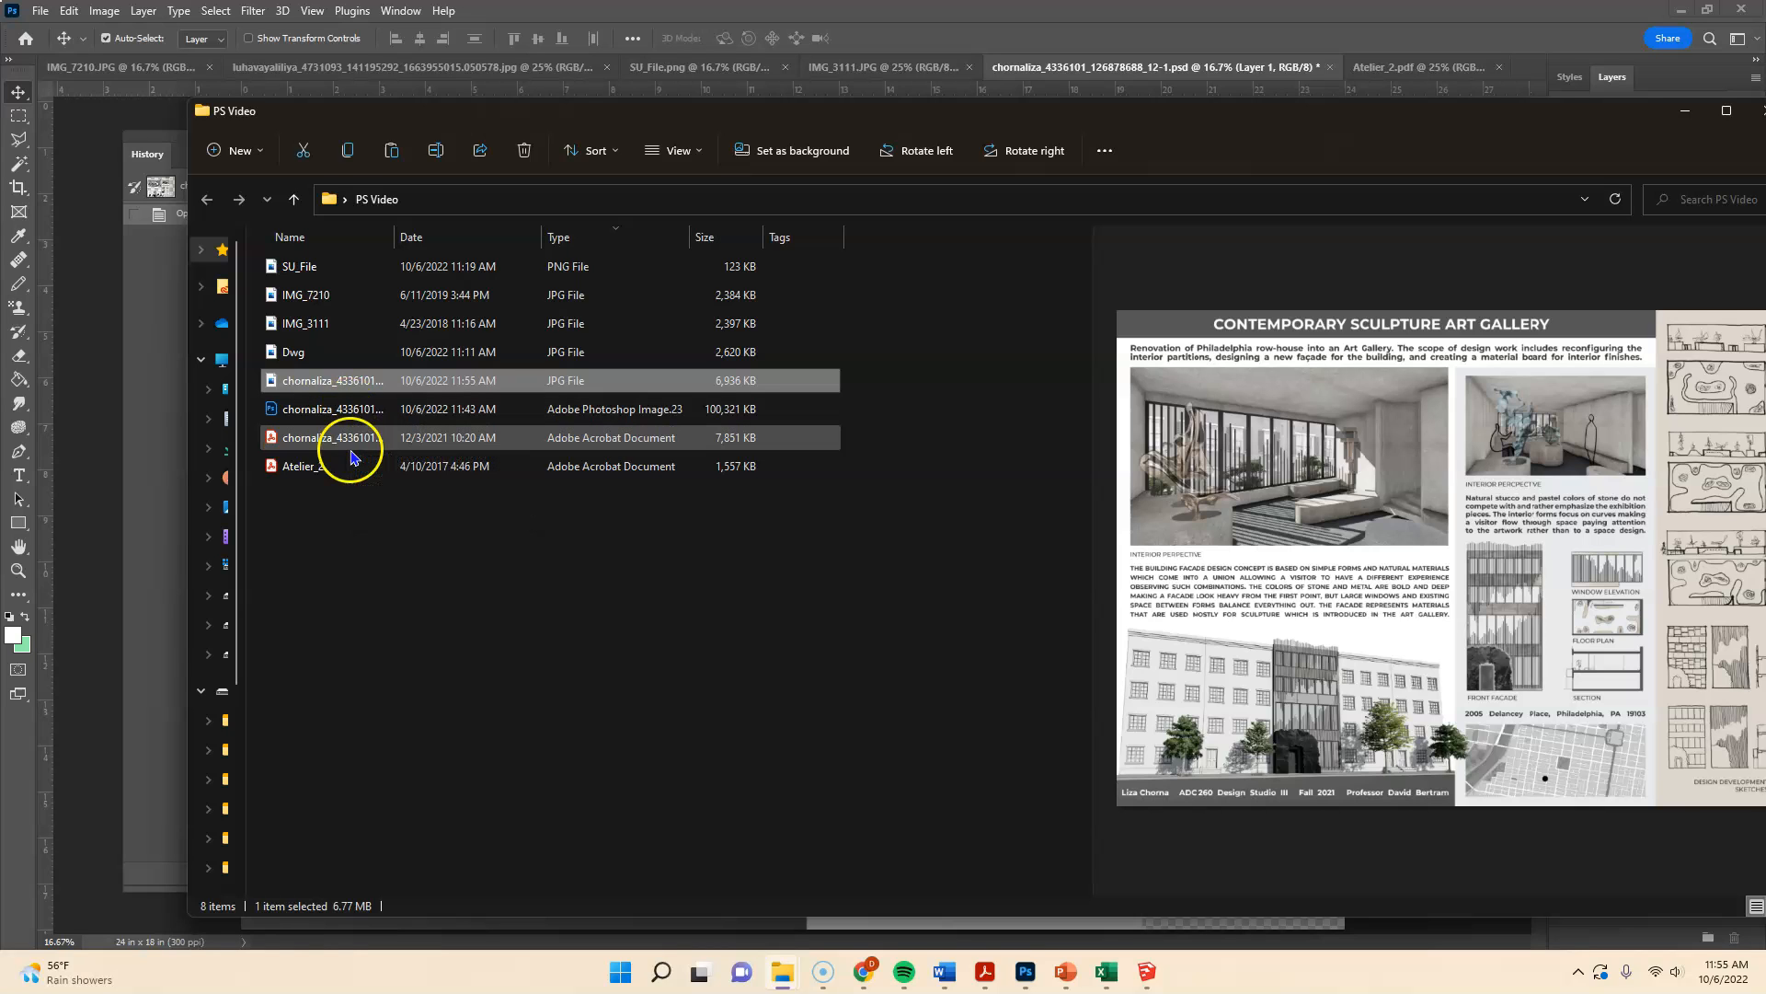
left_click(350, 449)
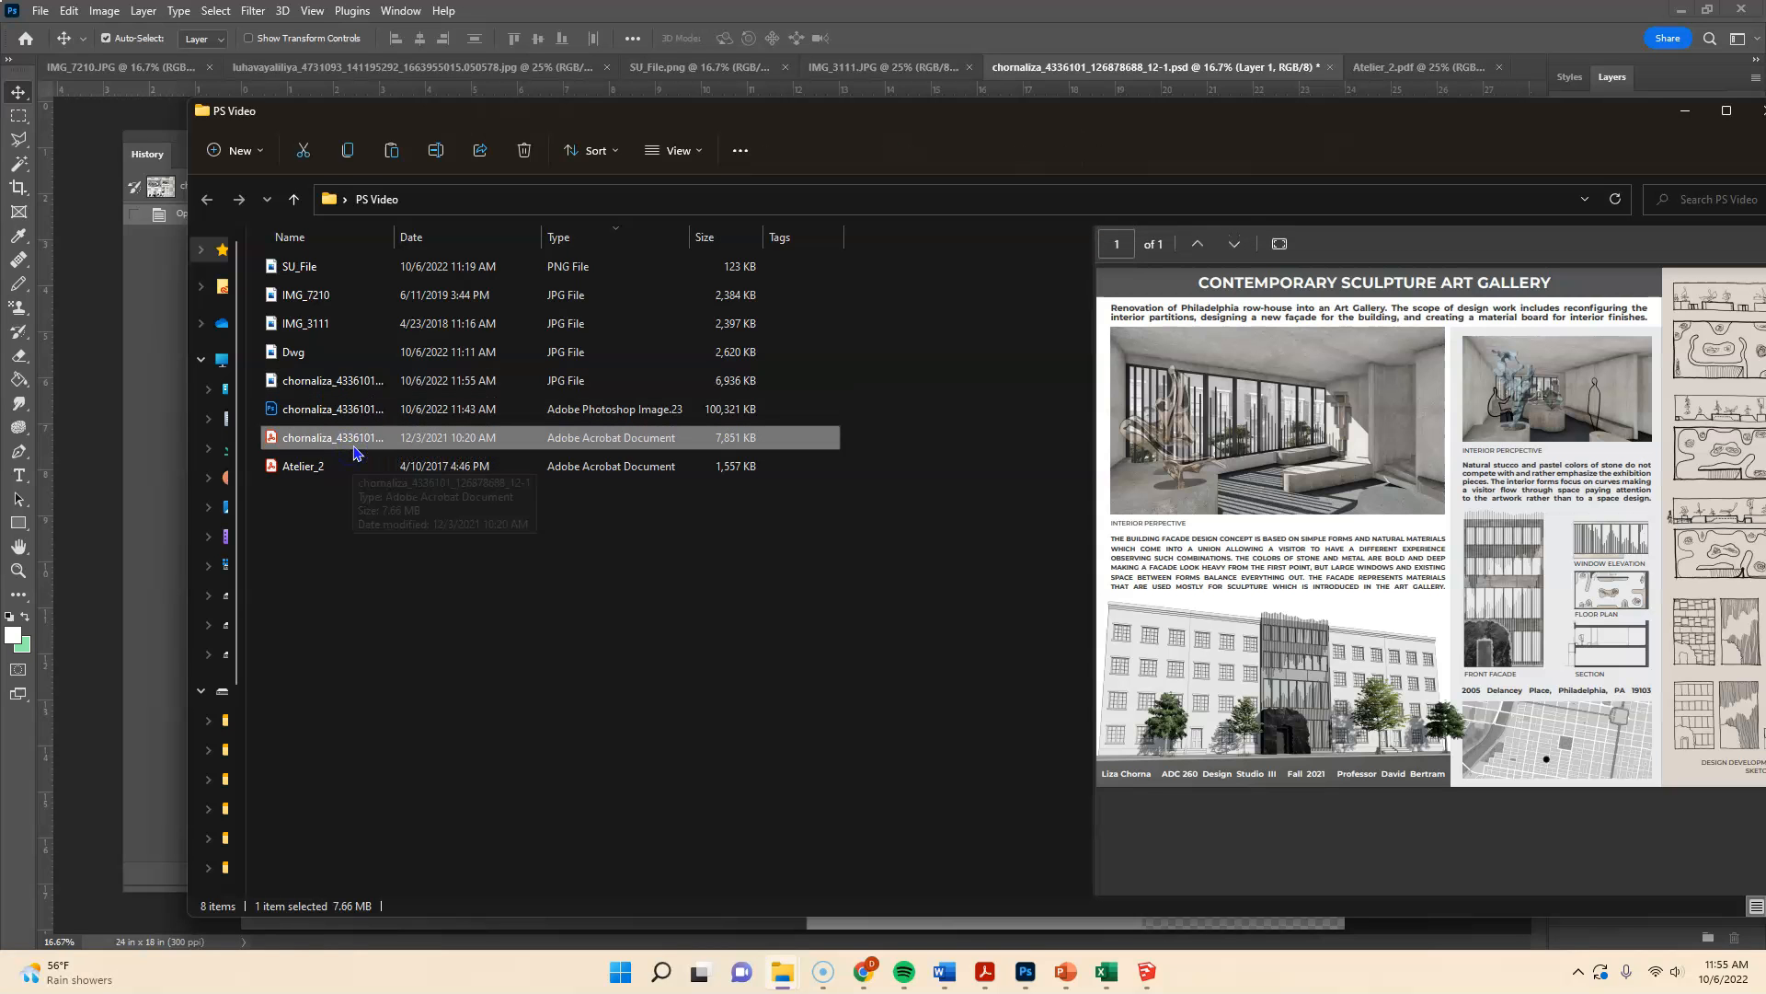
left_click(355, 410)
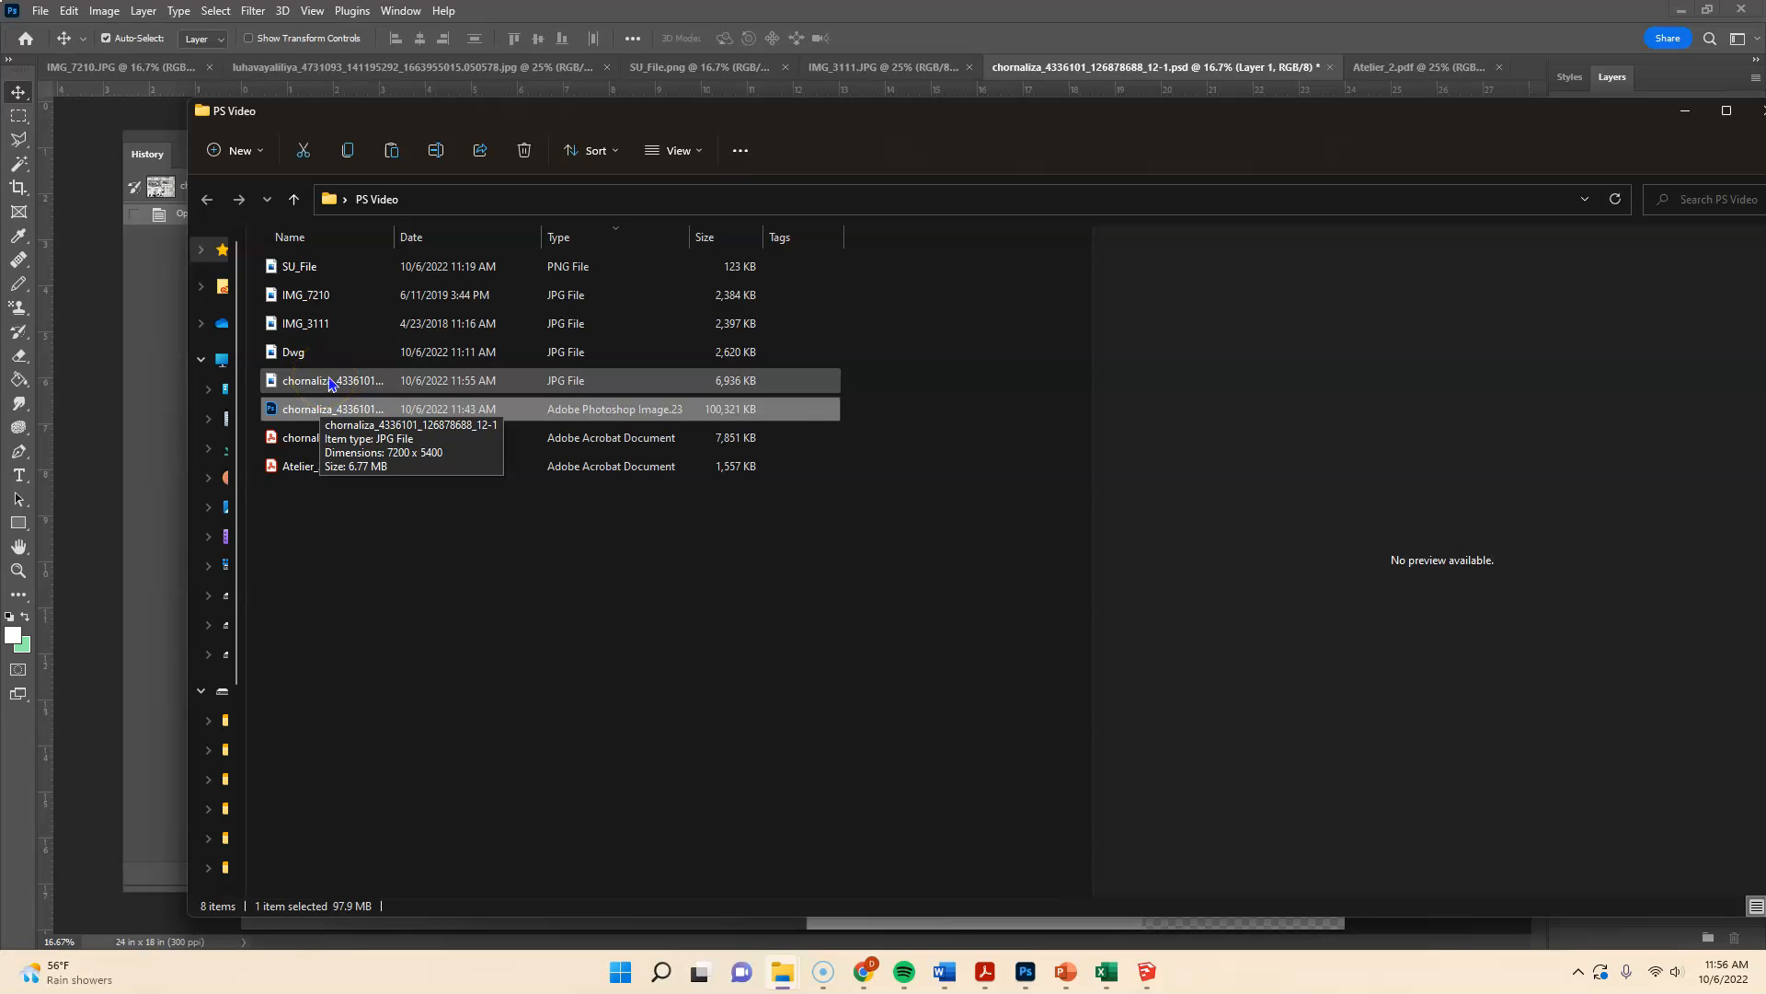
- Open the exported gallery board JPG from the PS Video folder with Adobe Photoshop 2022
left_click(330, 381)
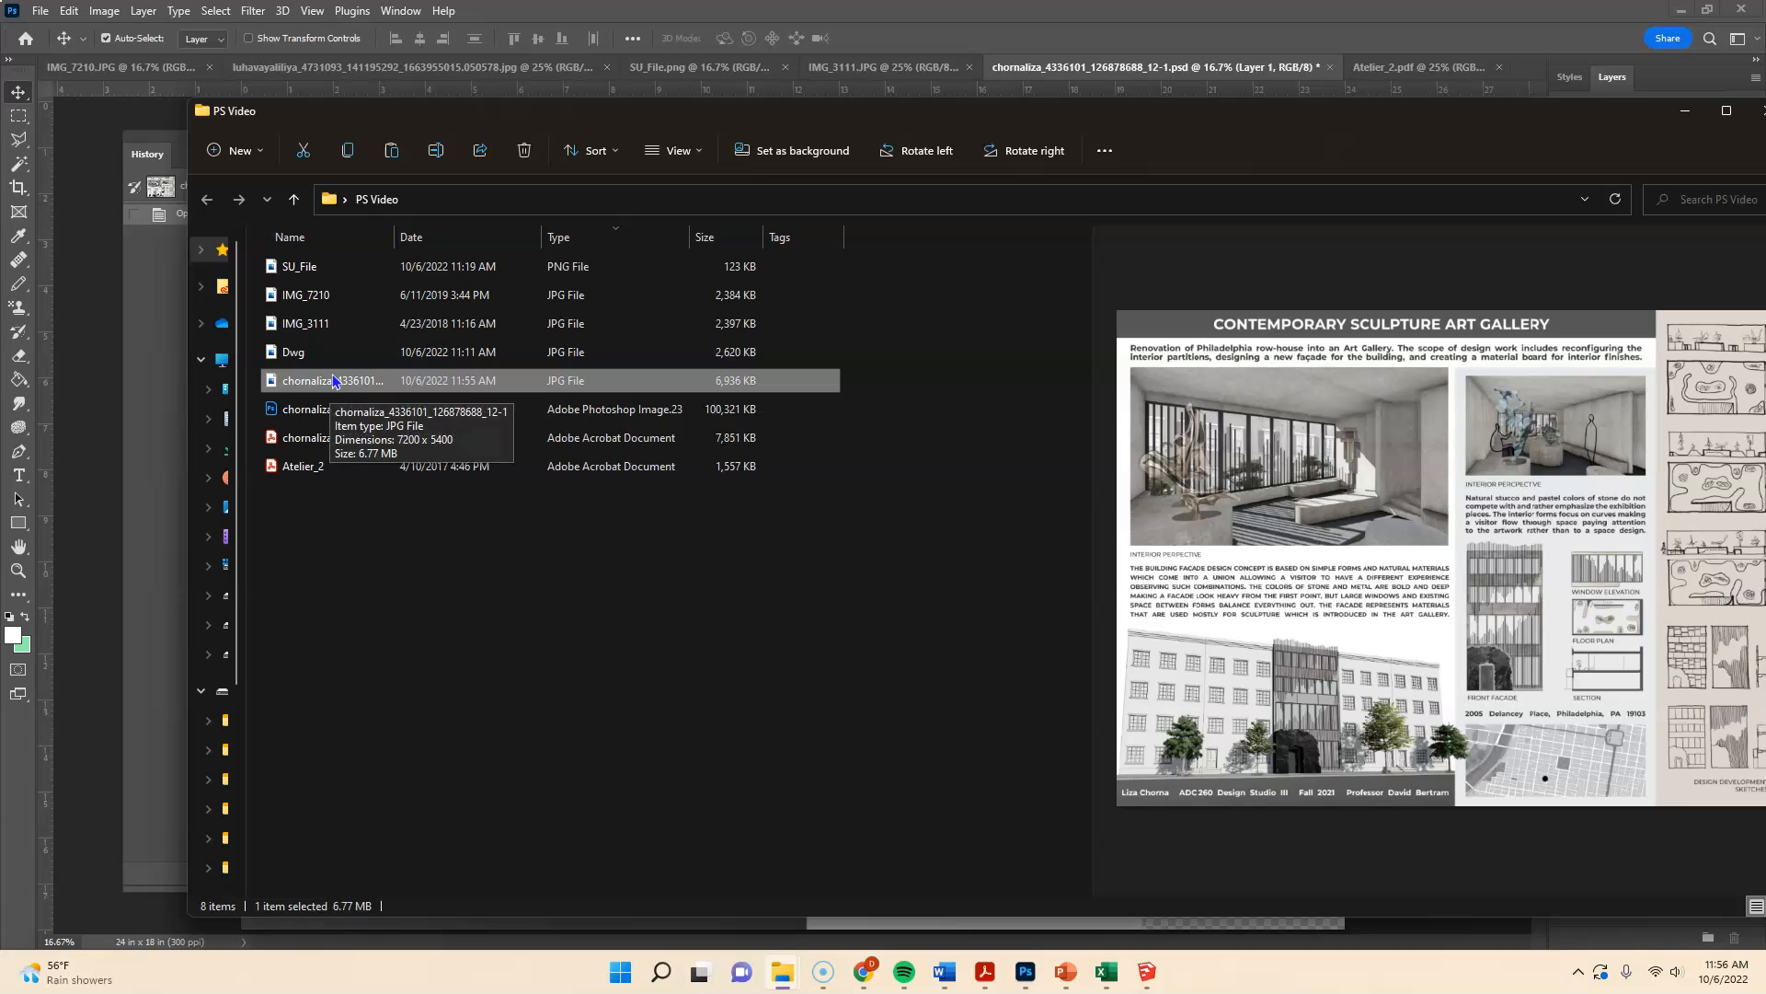
right_click(276, 385)
mouse_move(359, 515)
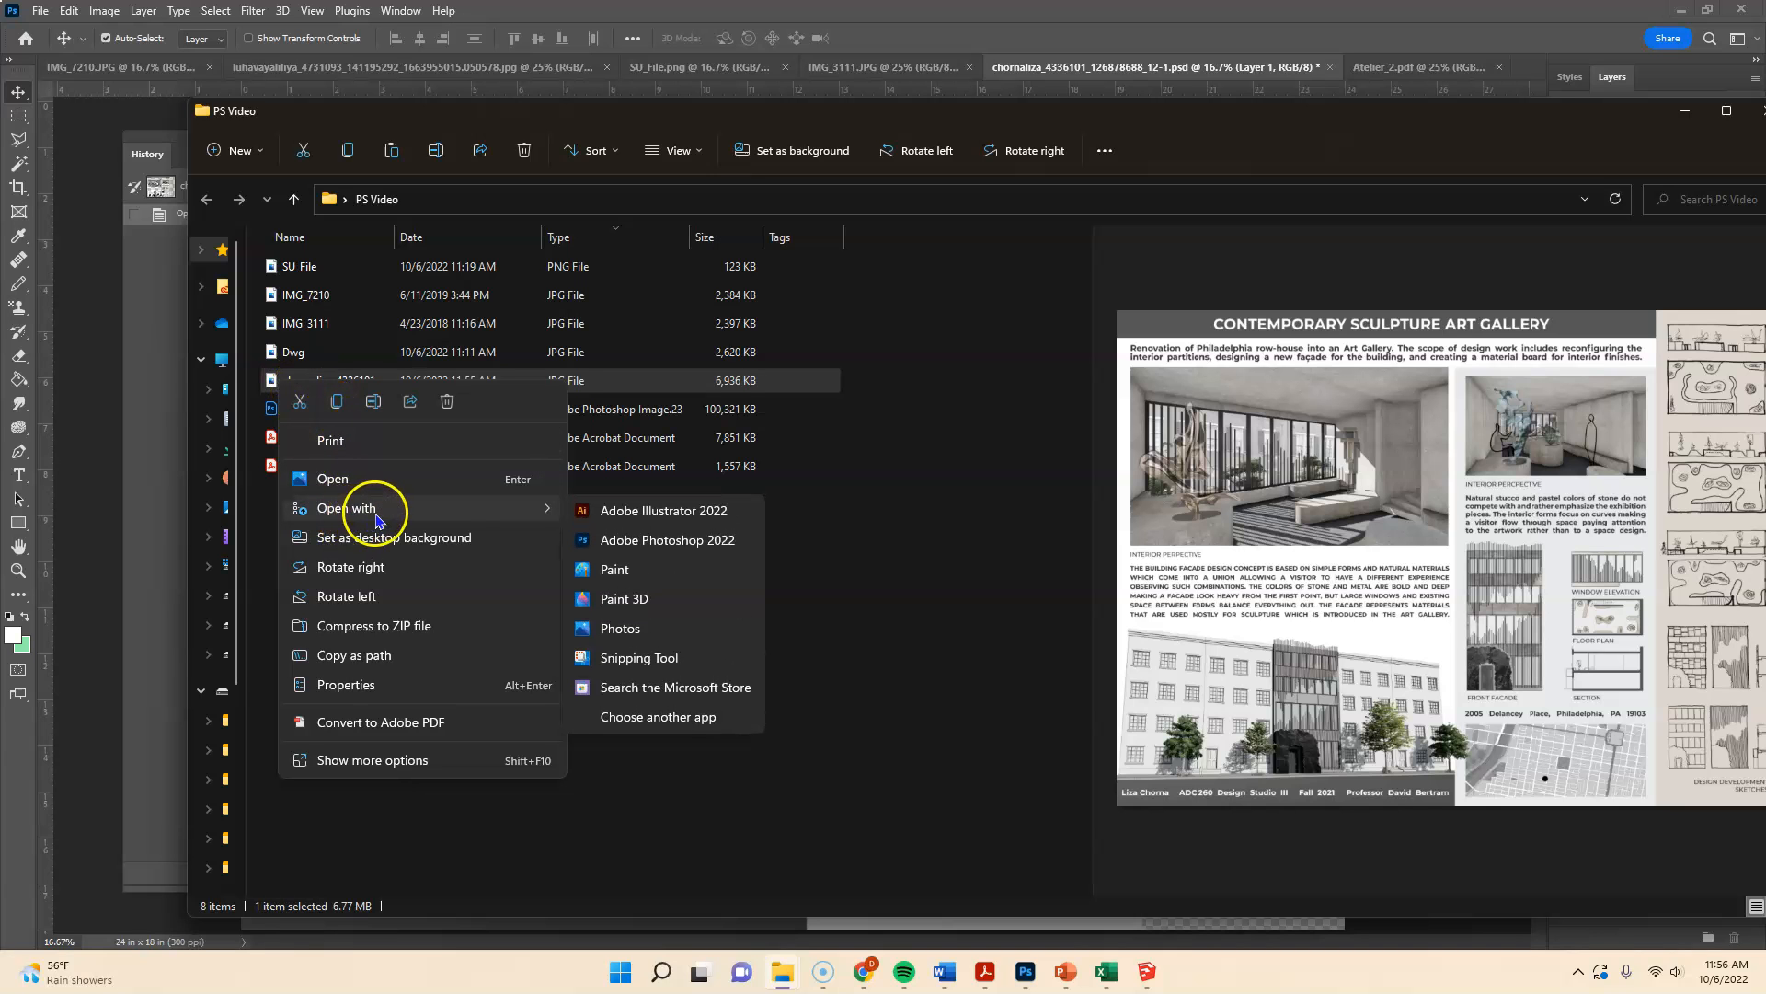
left_click(612, 545)
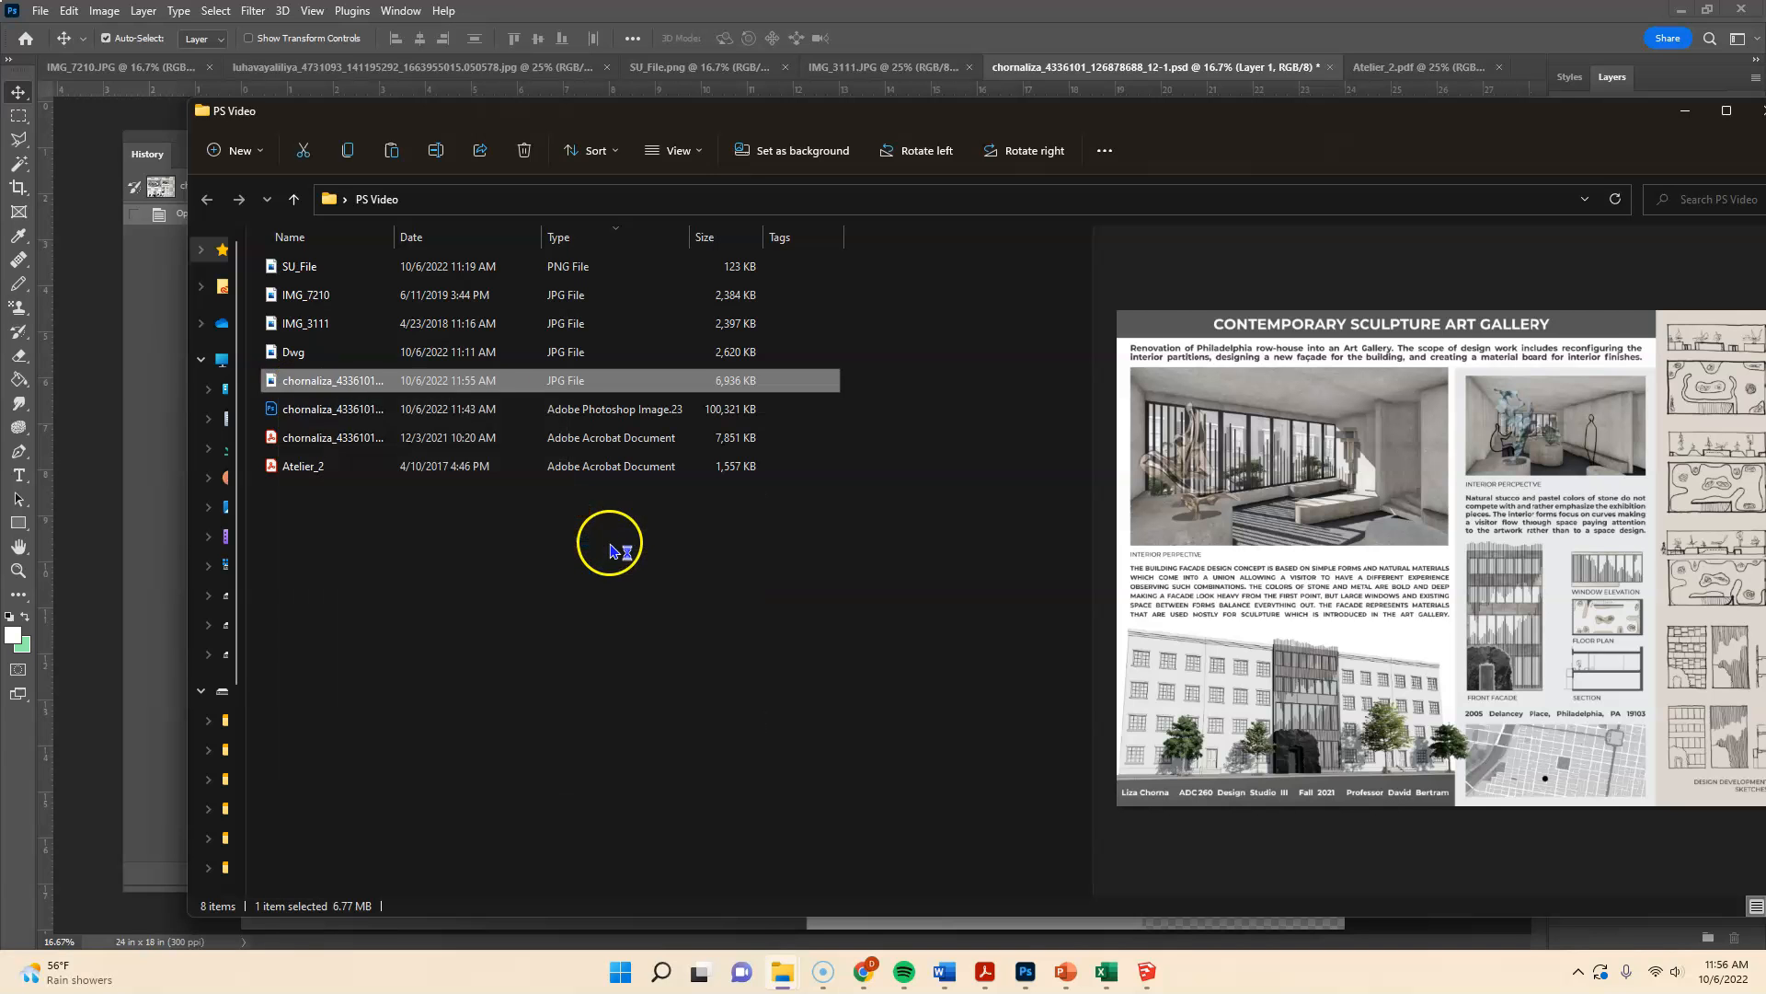
- Compare the file sizes of the gallery board's PSD and JPG versions in the PS Video folder, and return to Photoshop
mouse_move(787, 966)
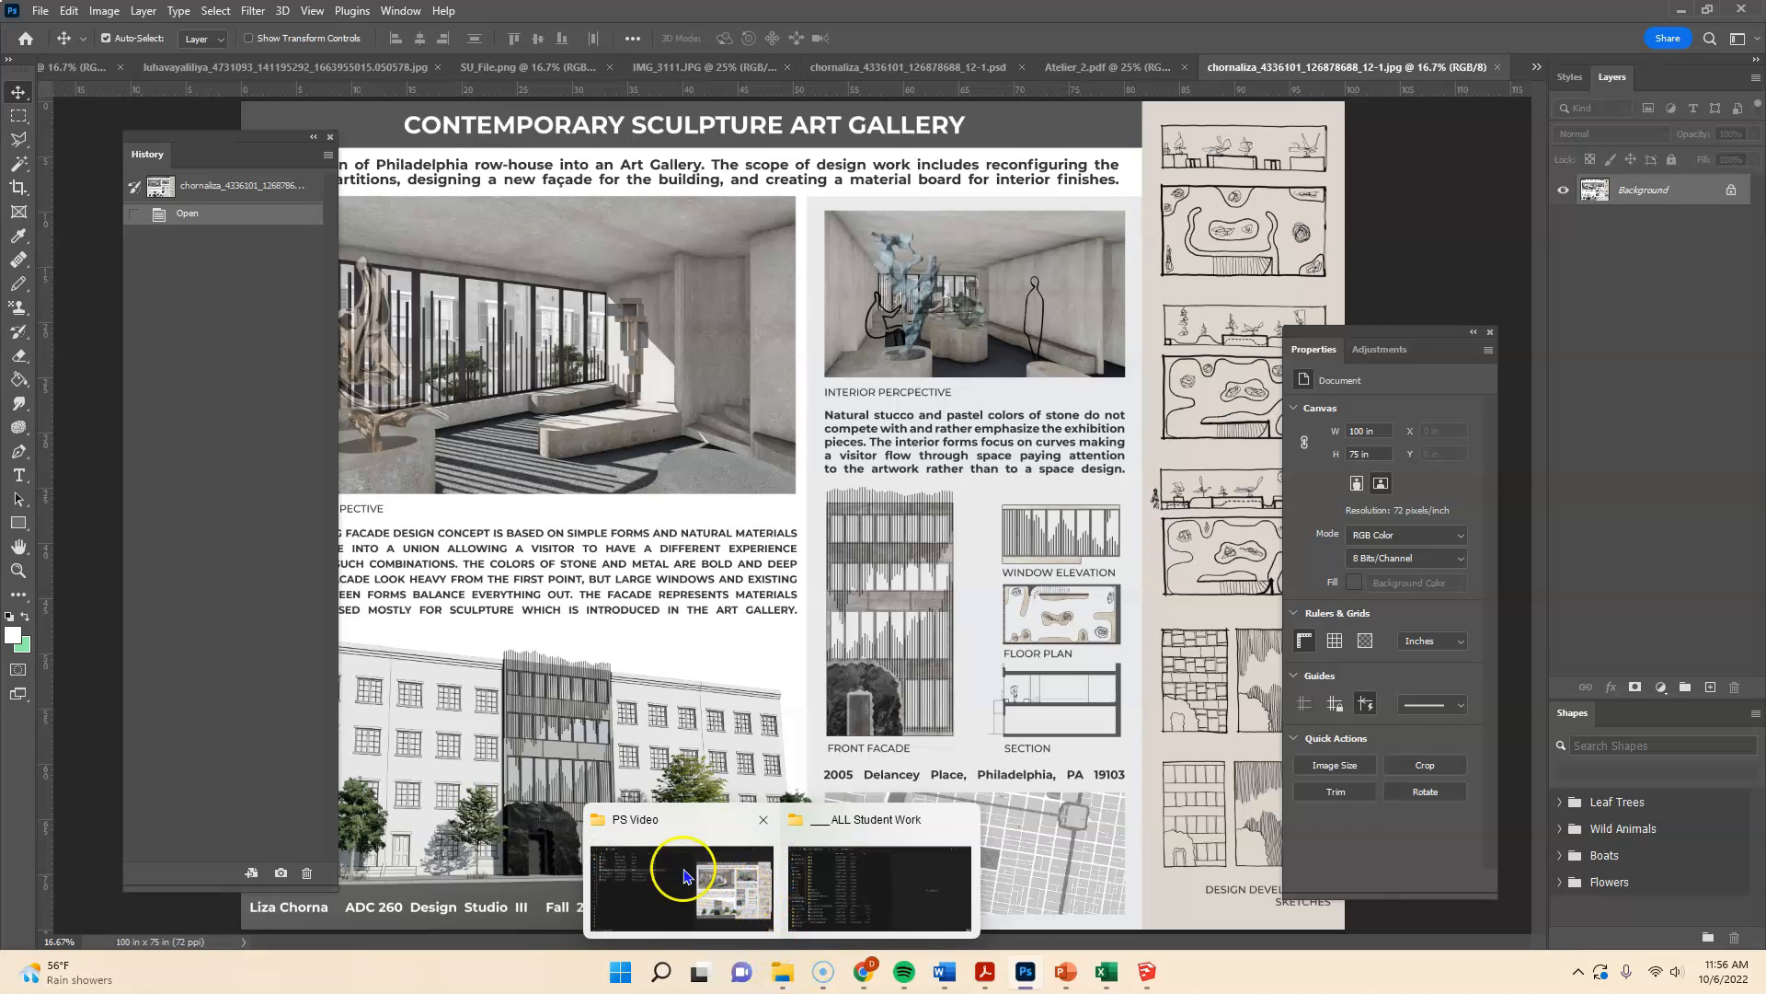
left_click(738, 892)
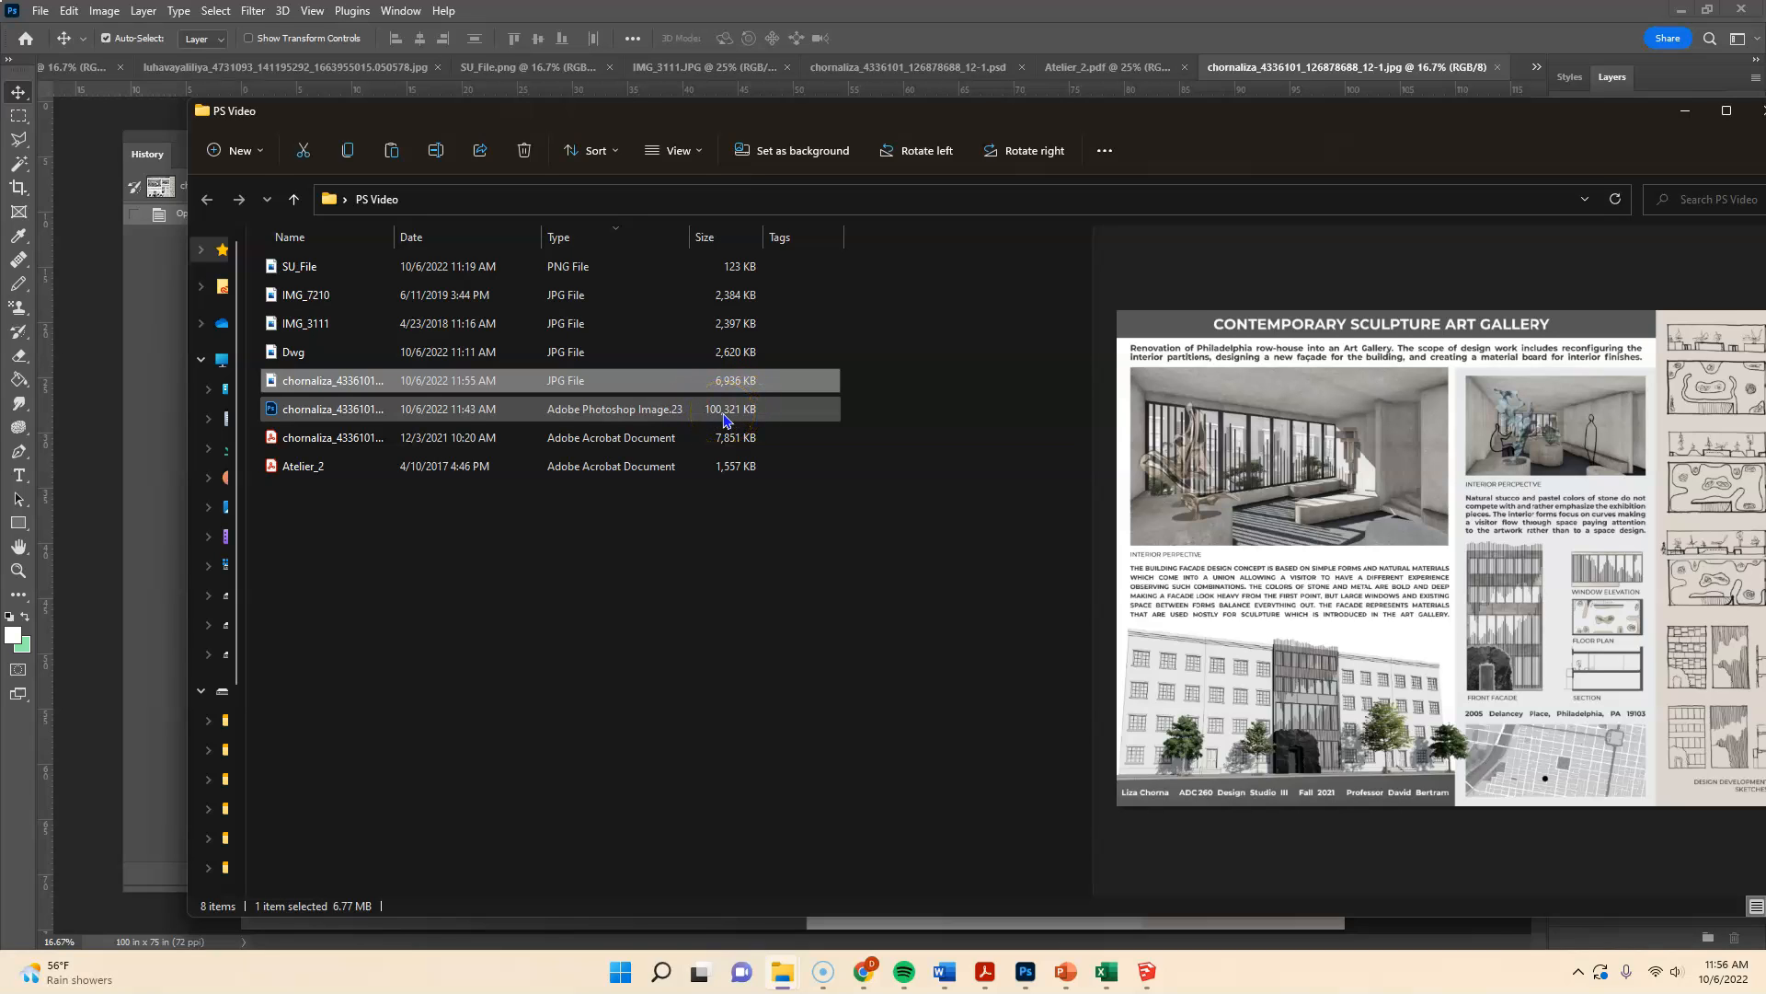
left_click(282, 419)
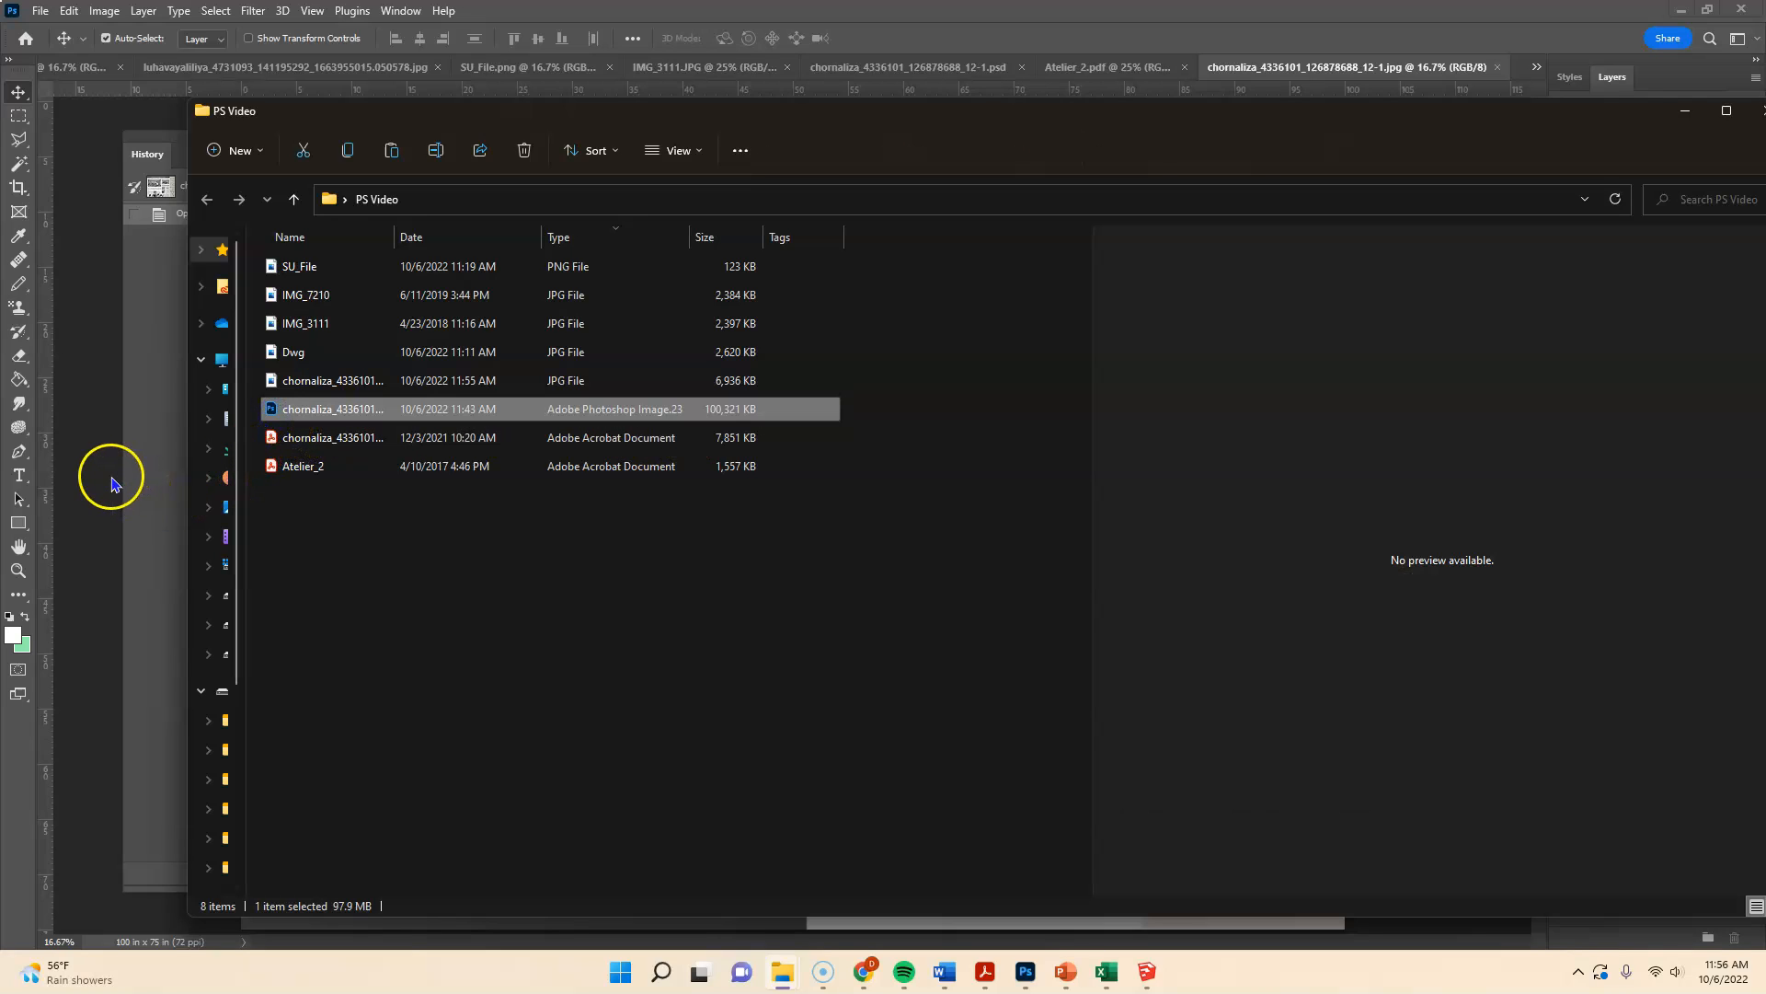
left_click(285, 382)
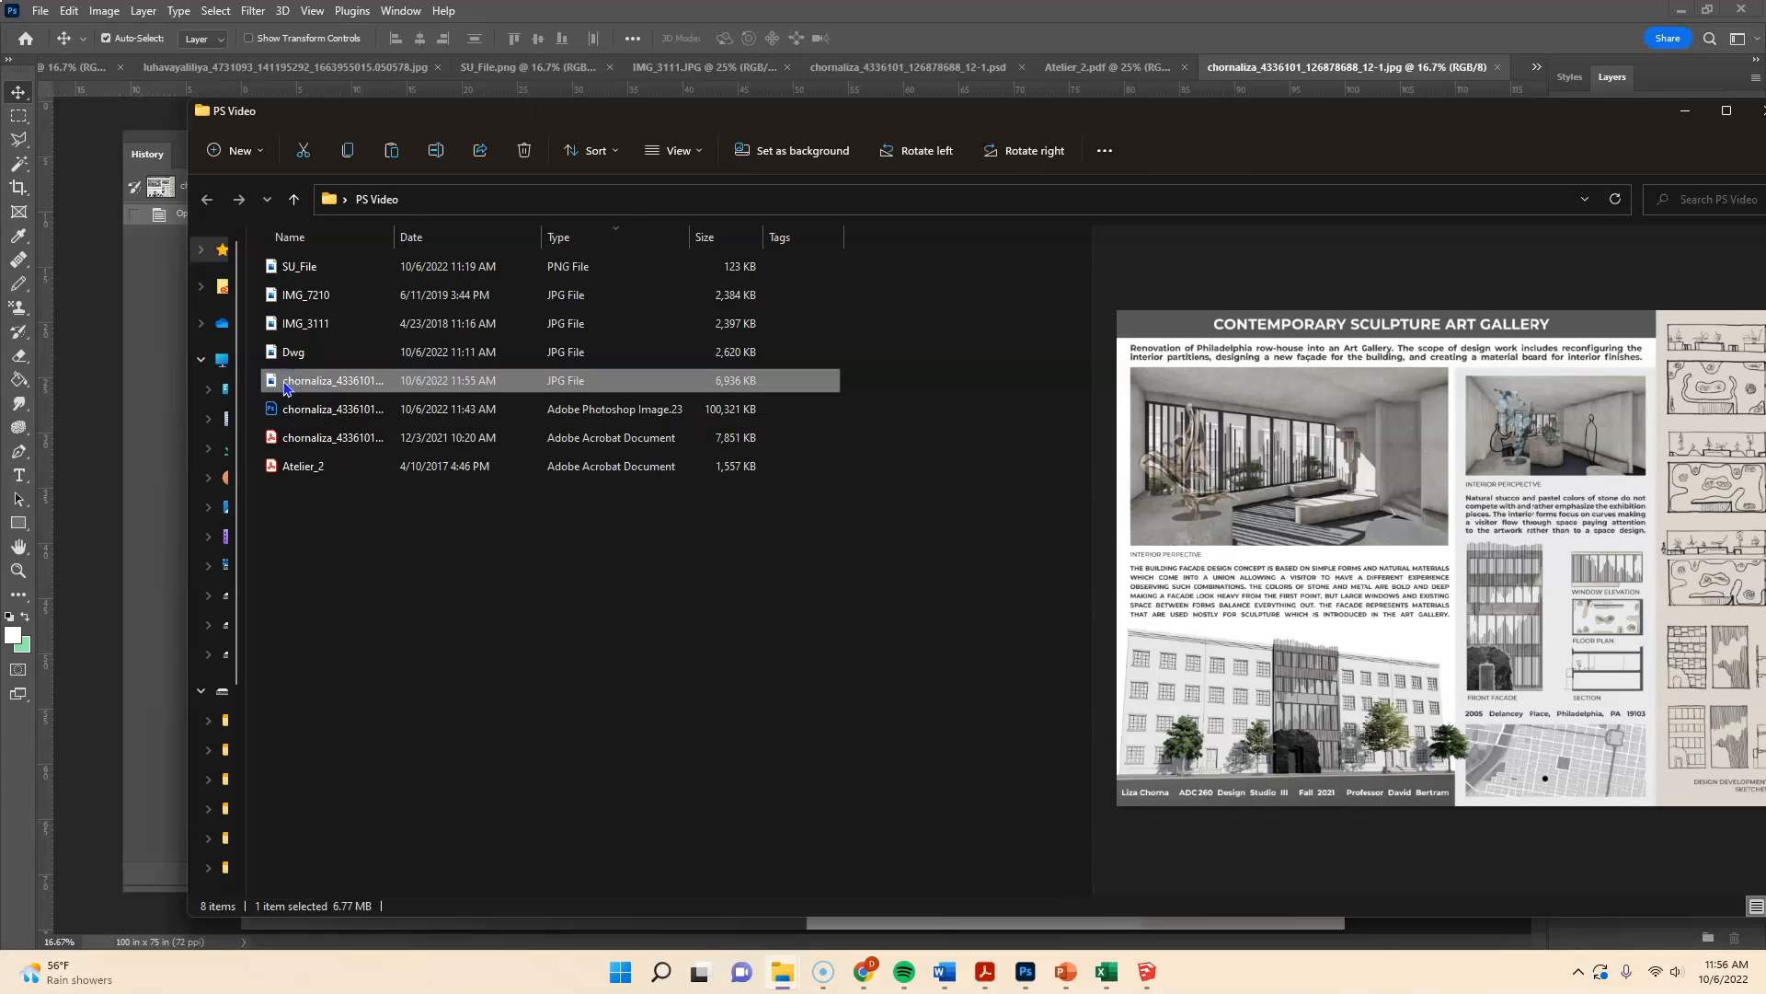
left_click(111, 420)
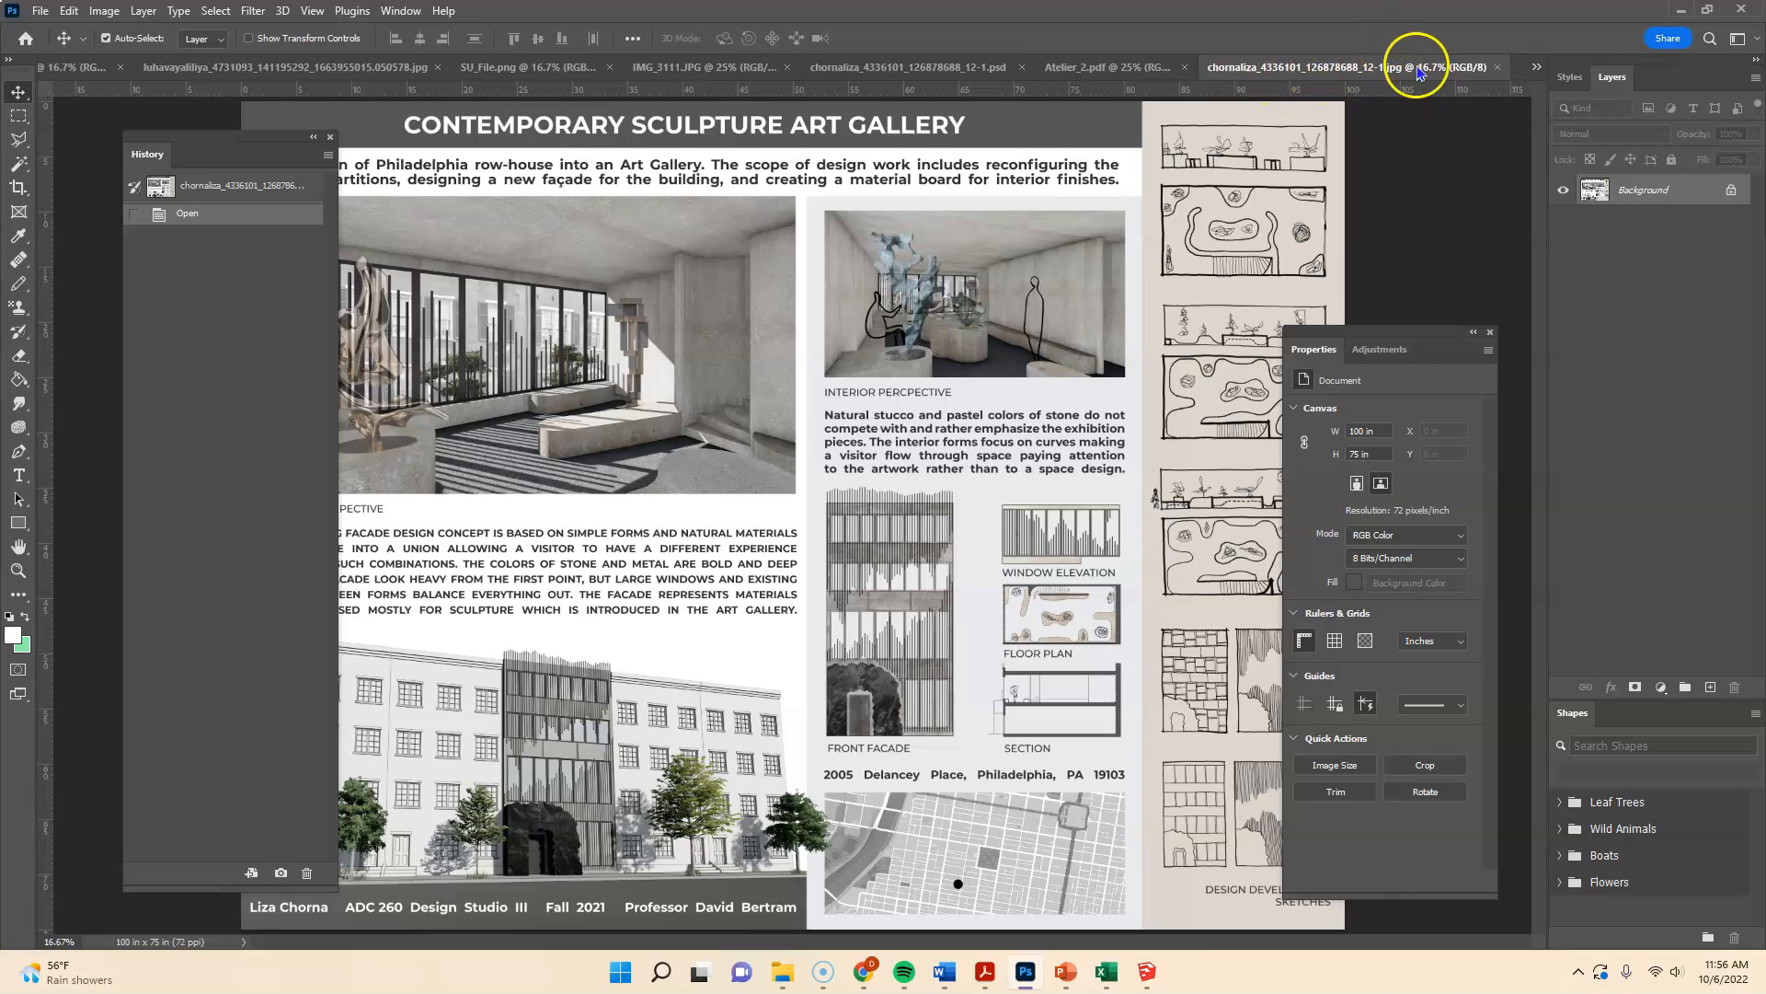
- Check the JPG's width, height and resolution in Image Size with Resample switched off and on
left_click(106, 12)
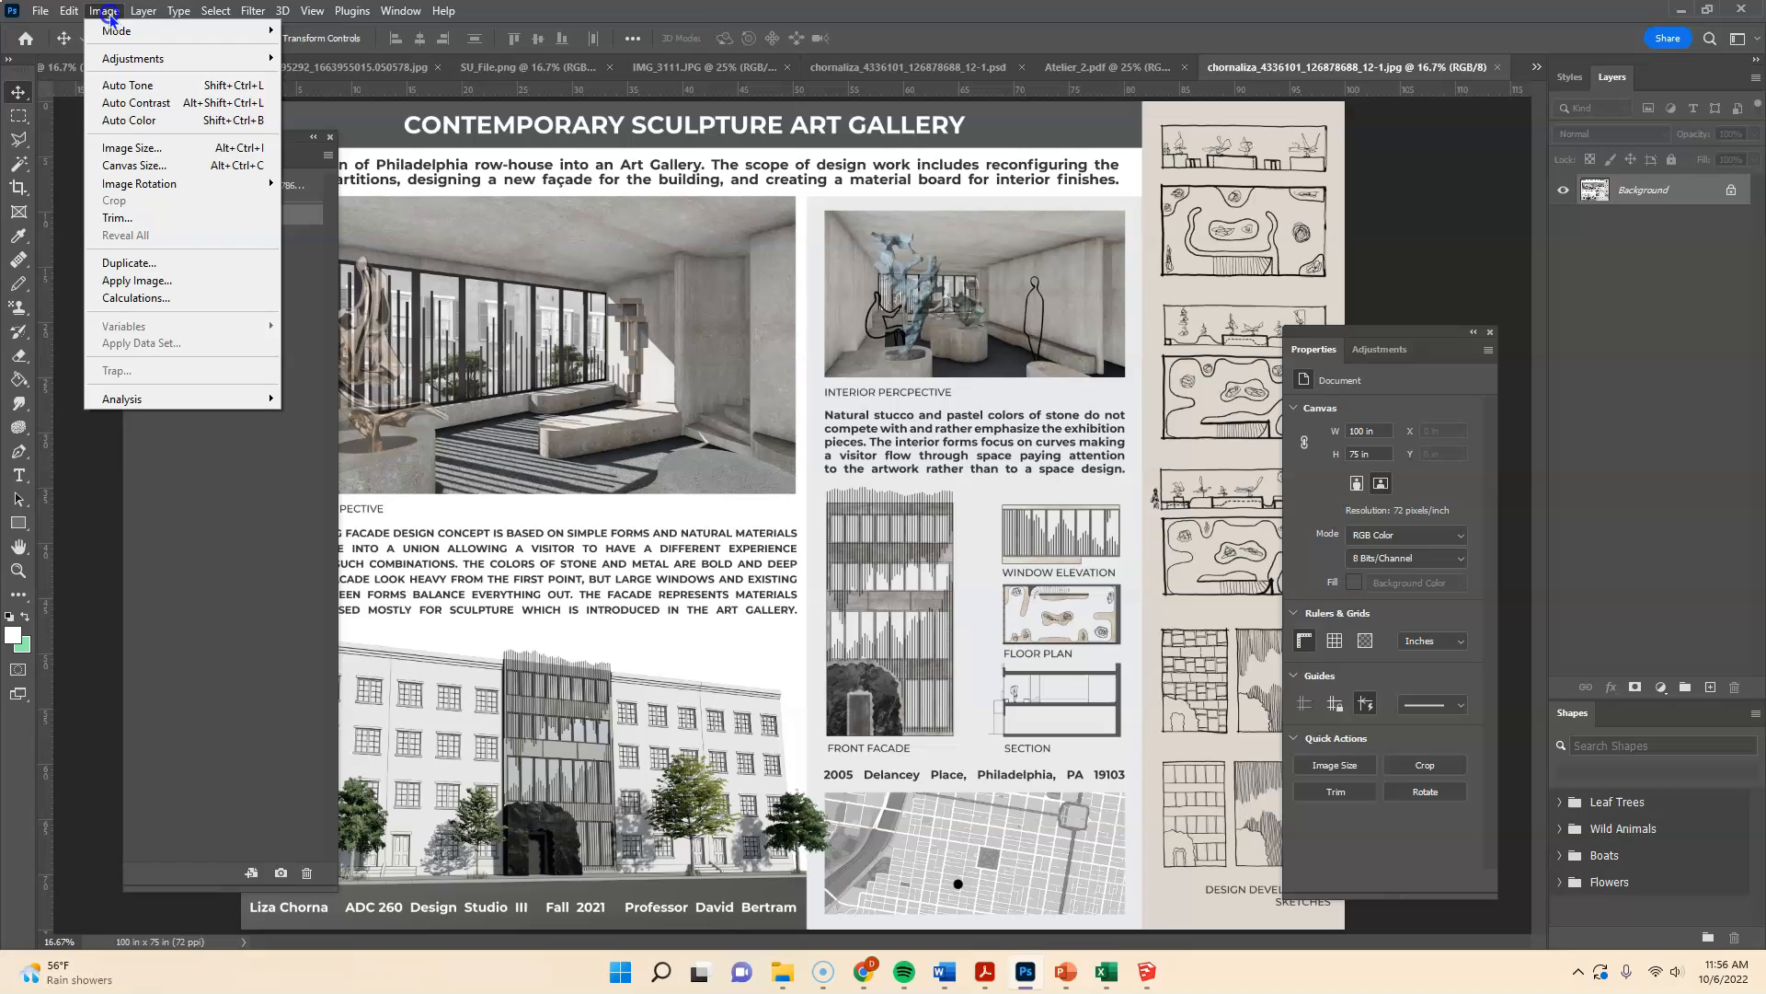
left_click(131, 159)
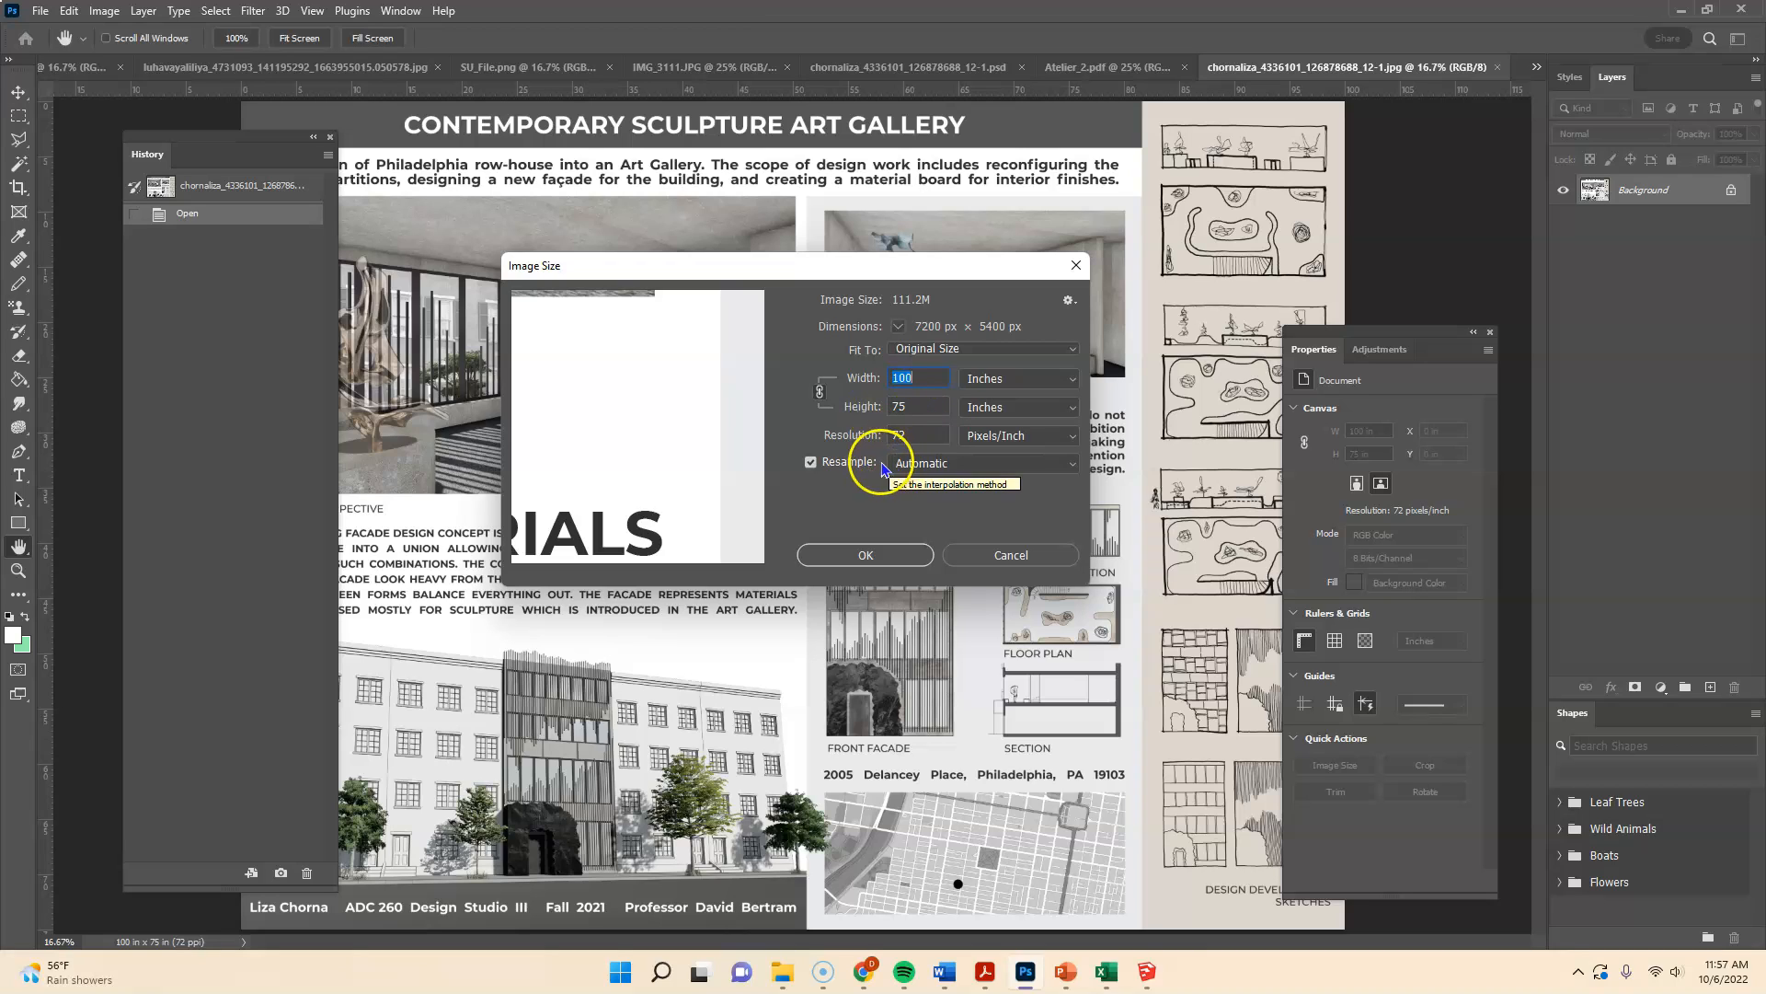
left_click(811, 462)
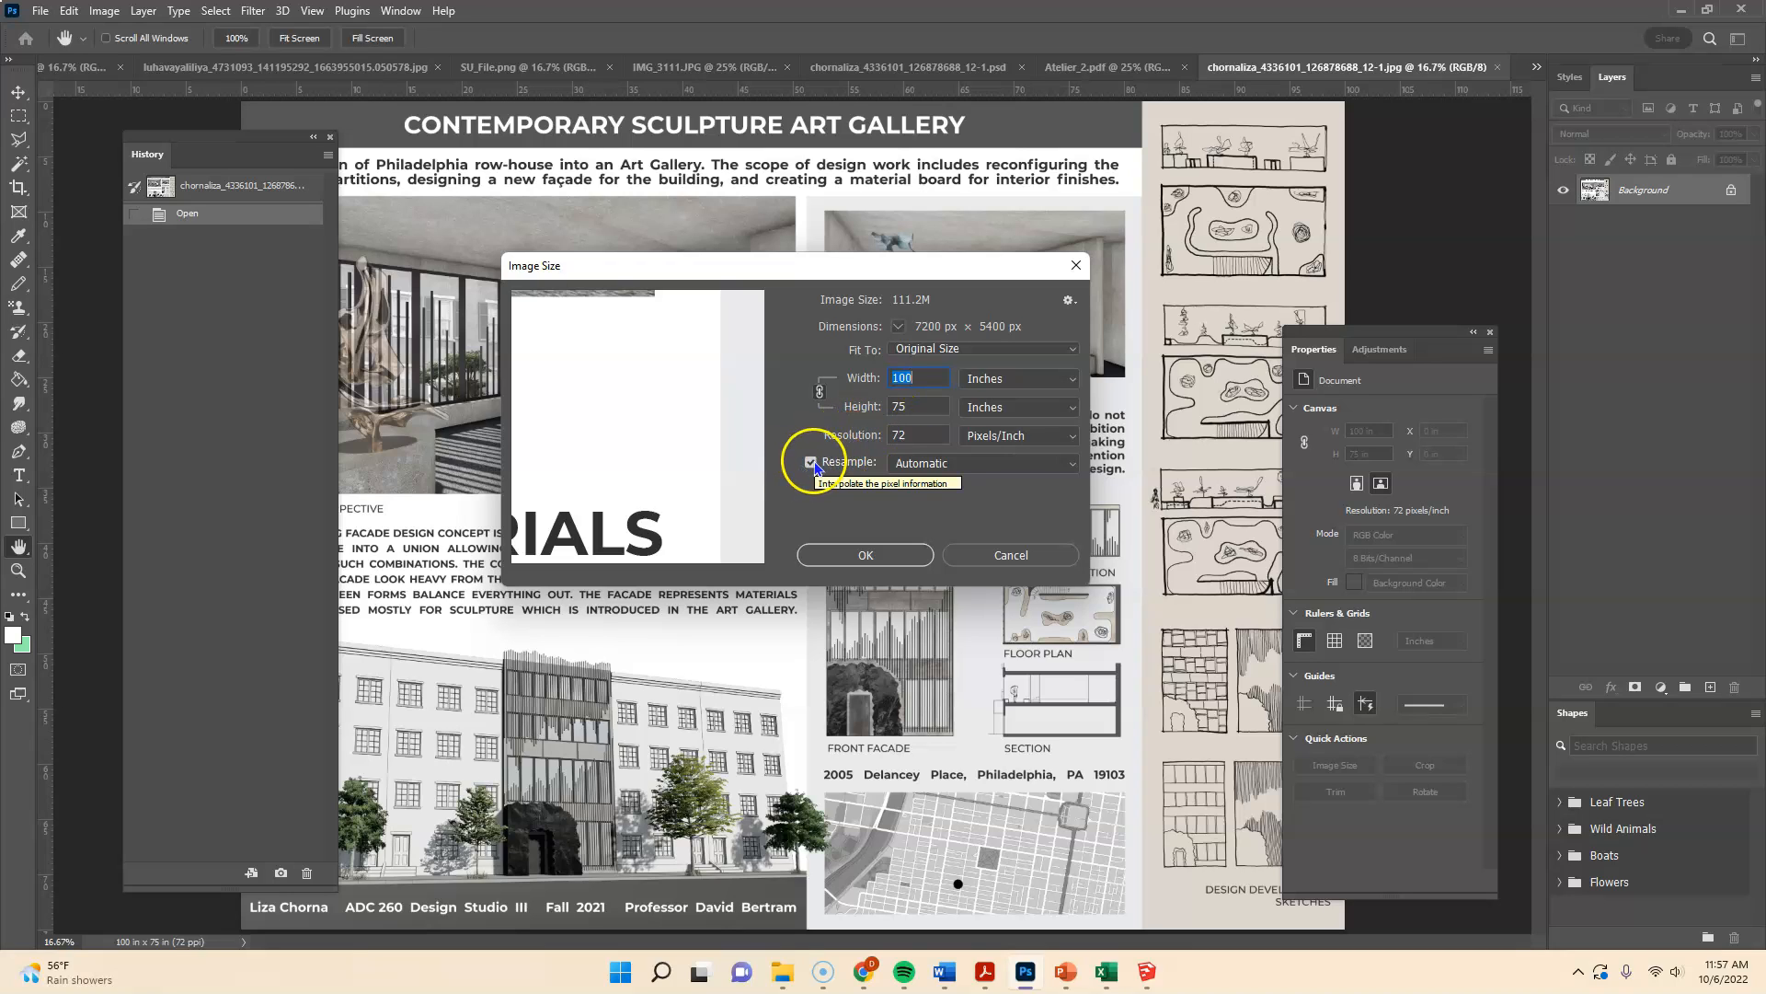
left_click(811, 462)
left_click(811, 461)
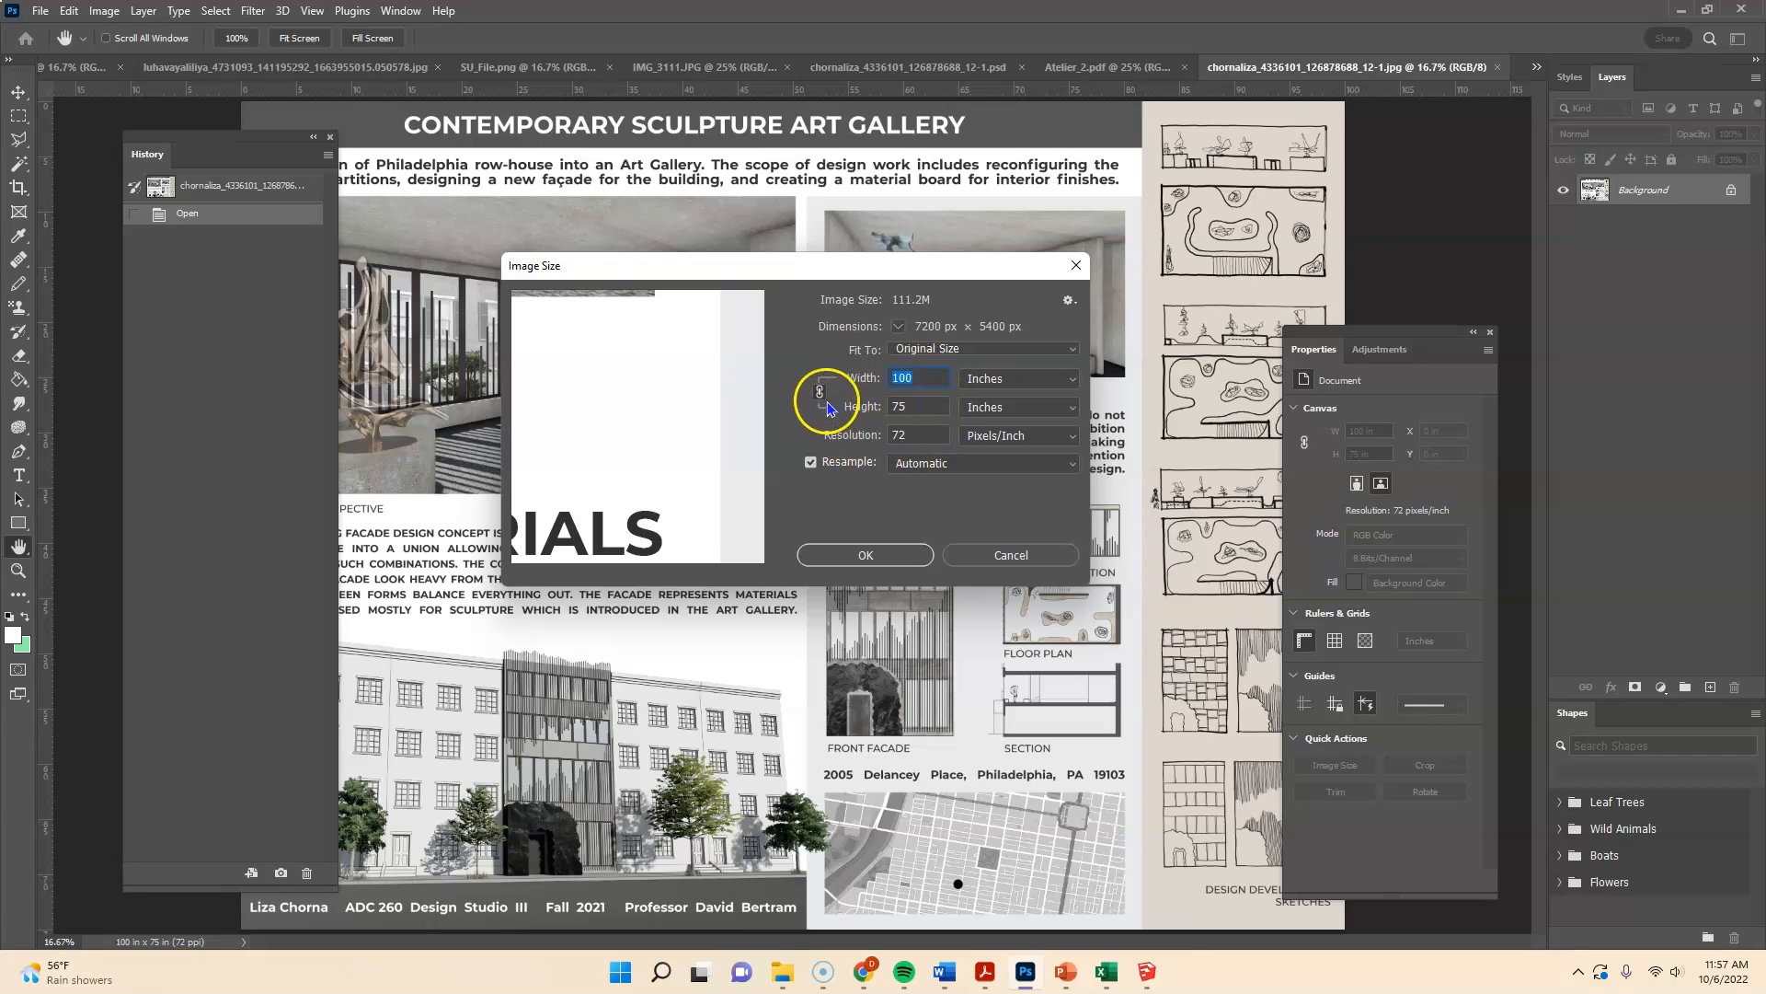
left_click(811, 463)
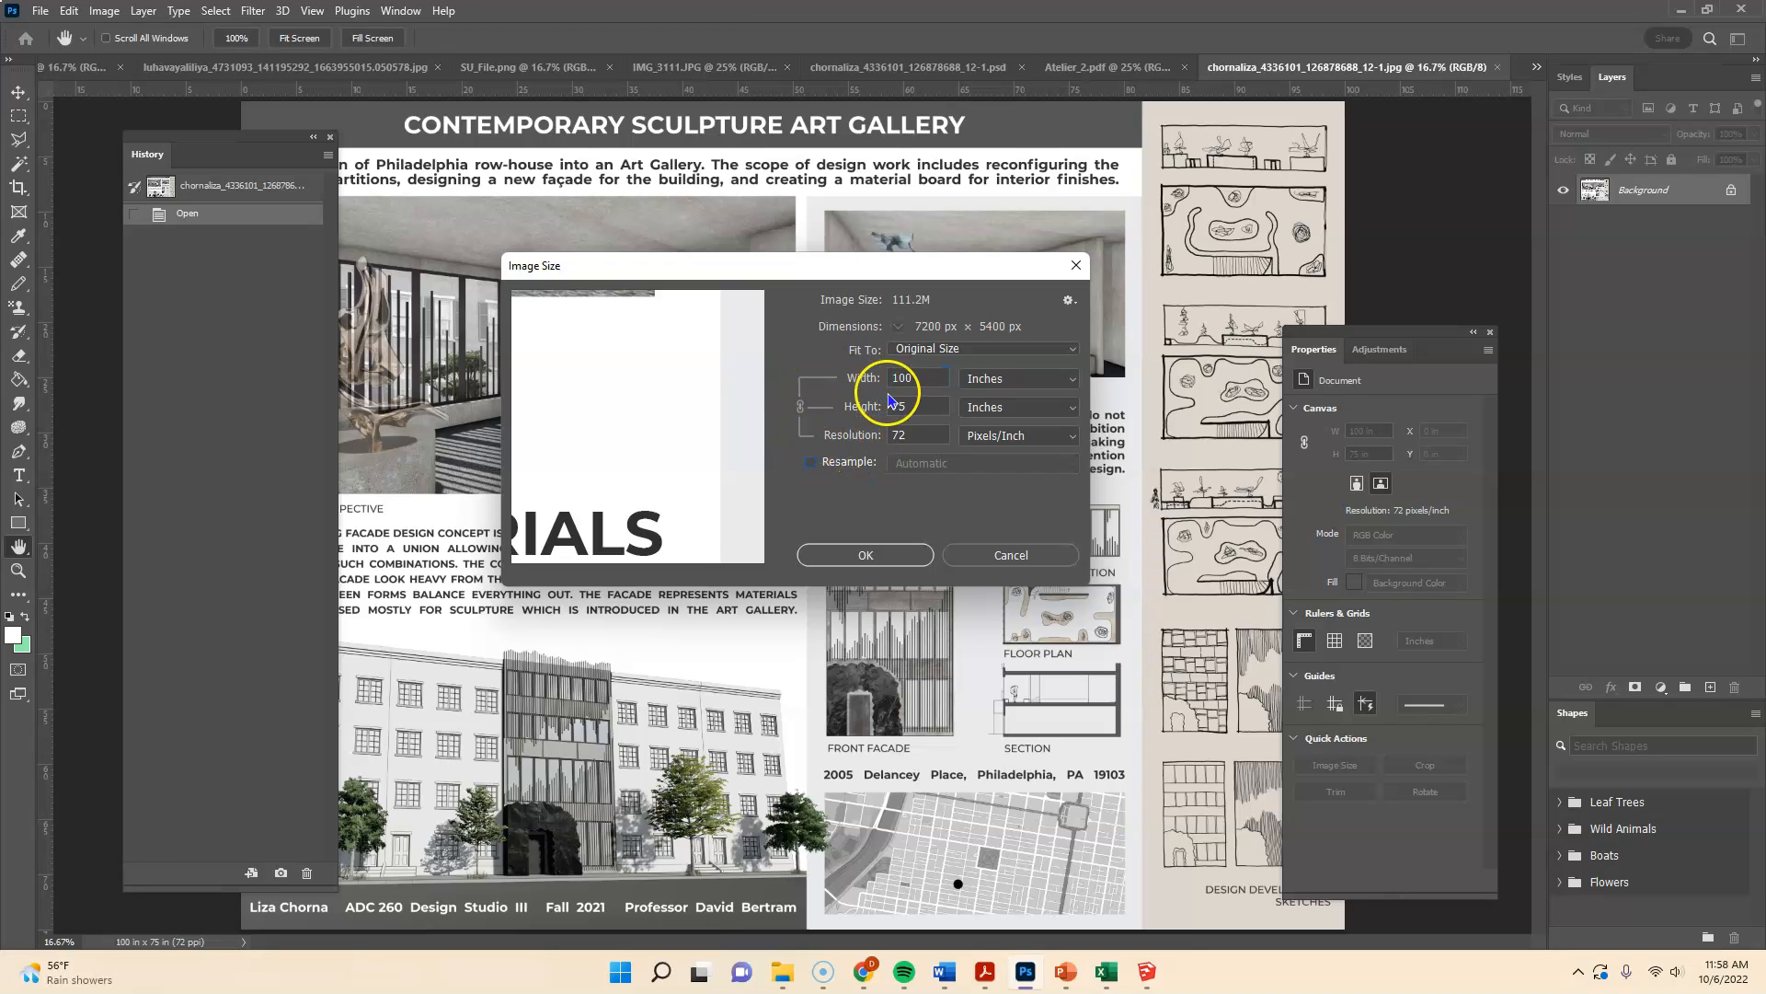
left_click(812, 462)
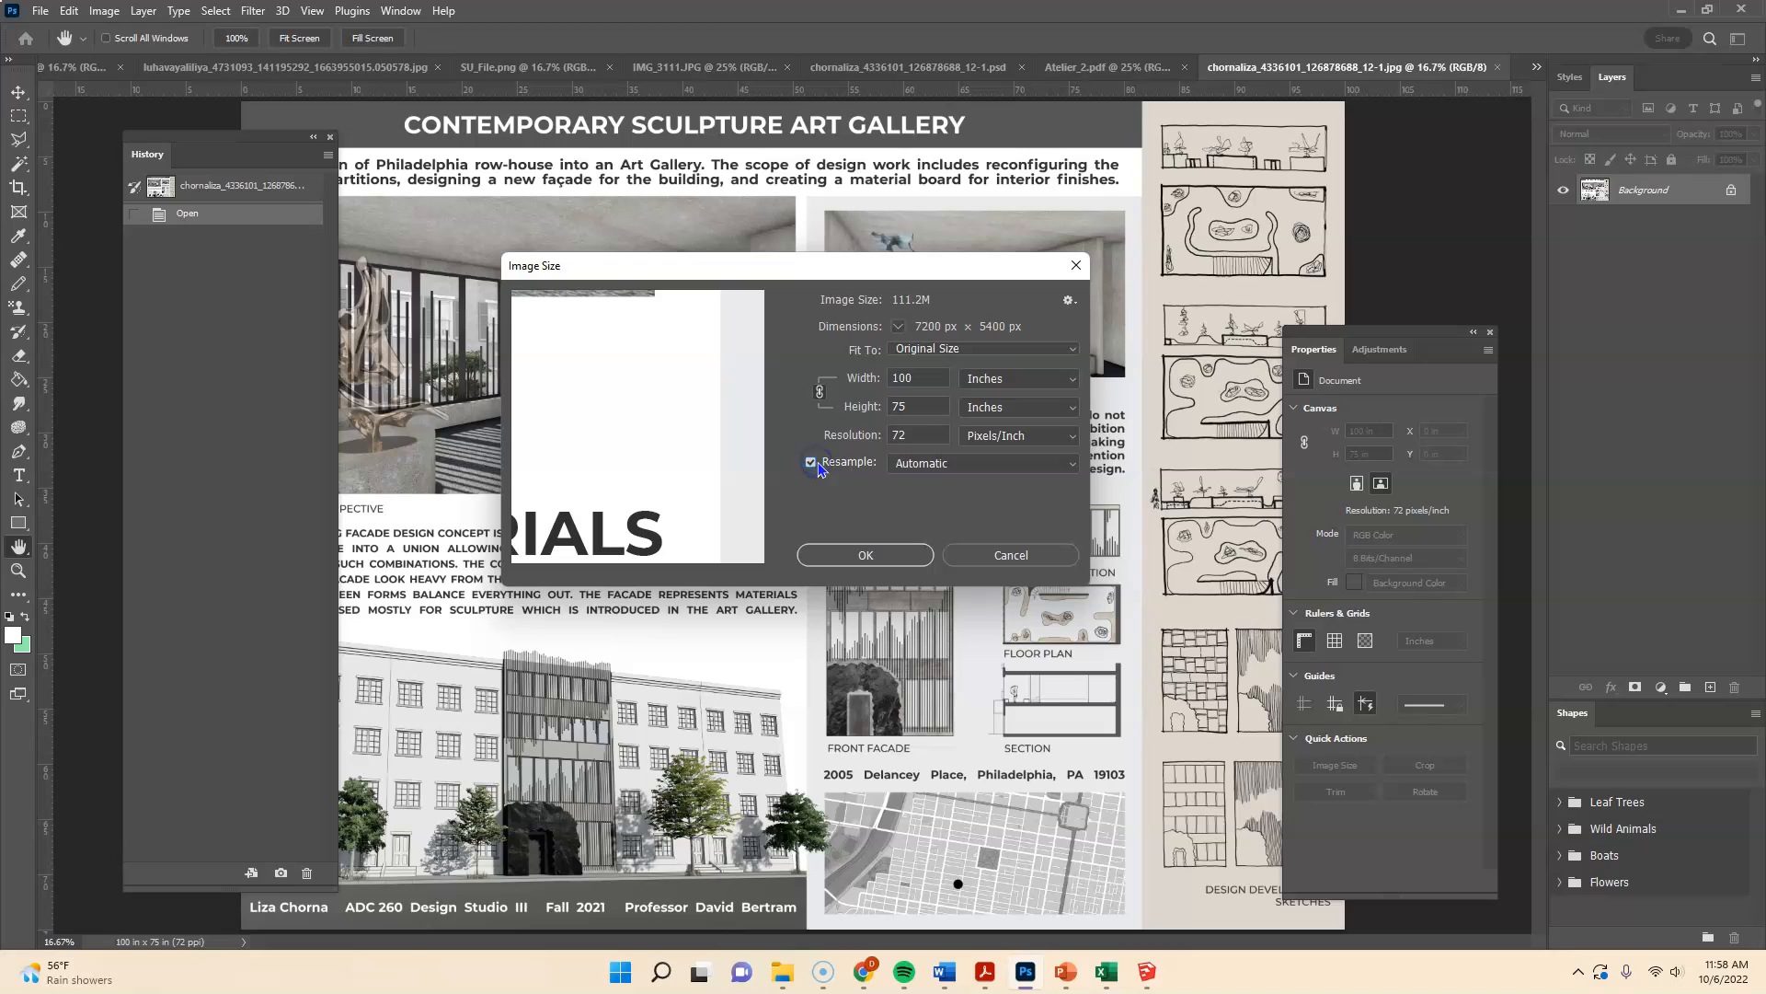
left_click(916, 438)
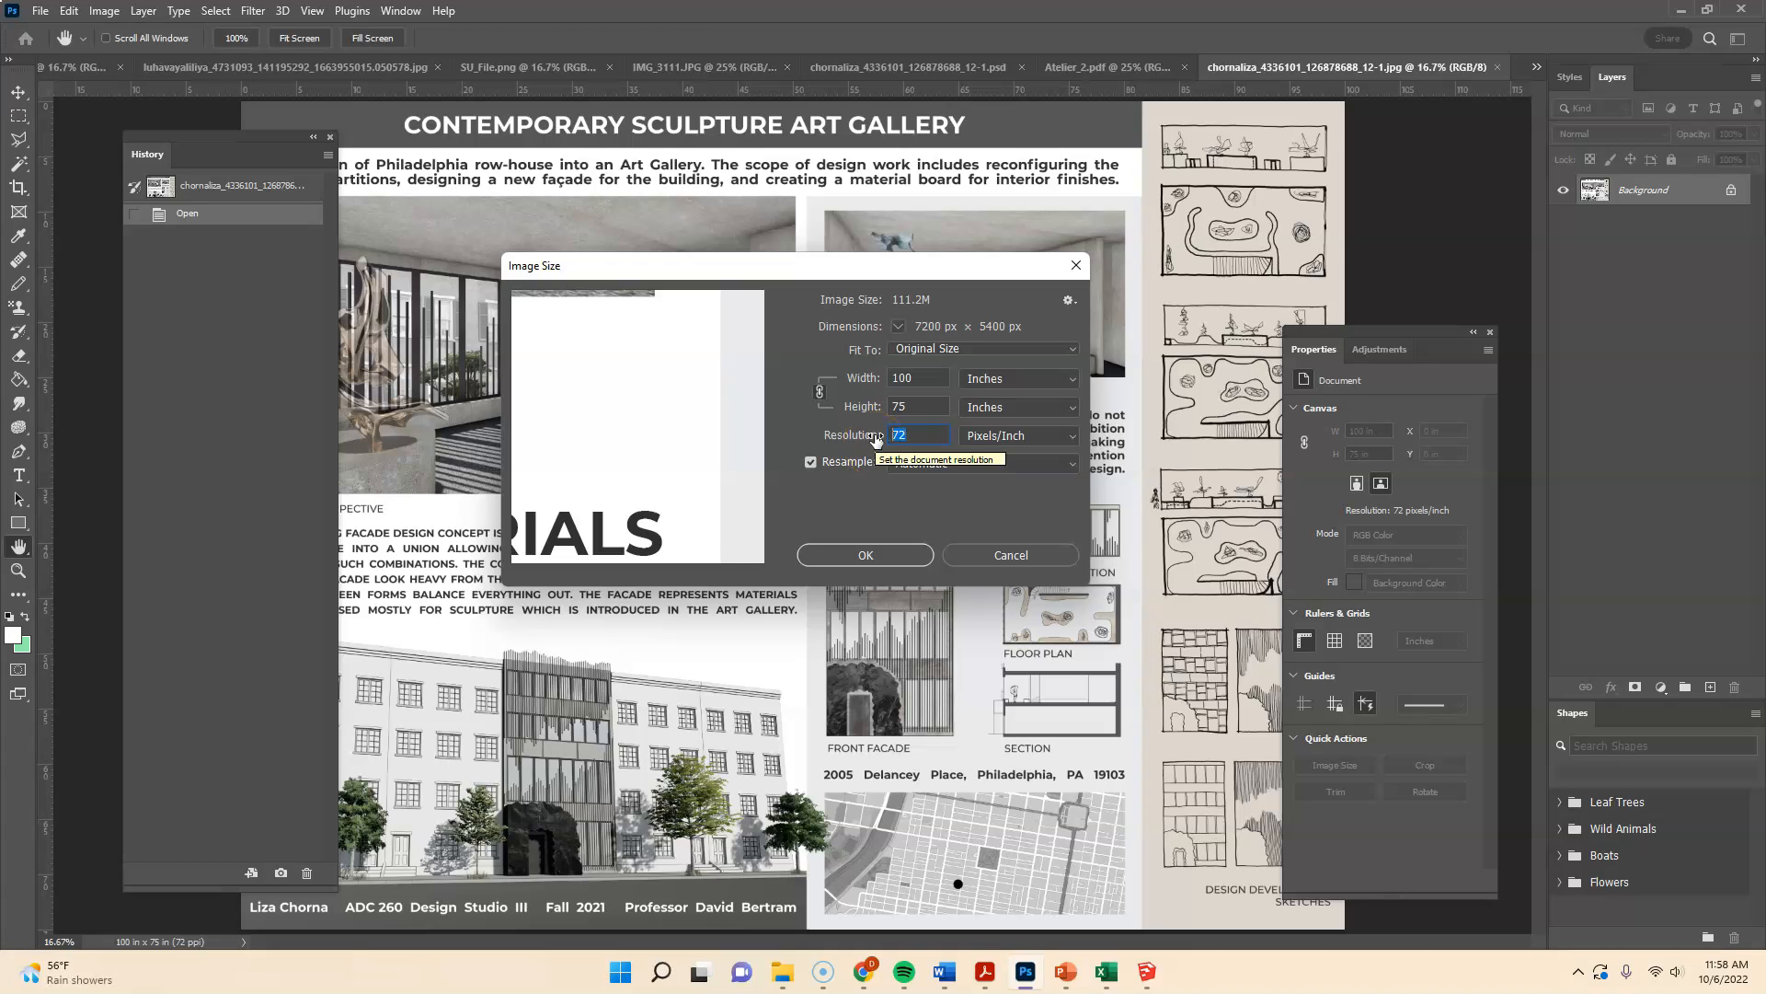
- Switch Resample off for the gallery board JPG, try a resolution of 220, and apply 300 pixels/inch
left_click(812, 463)
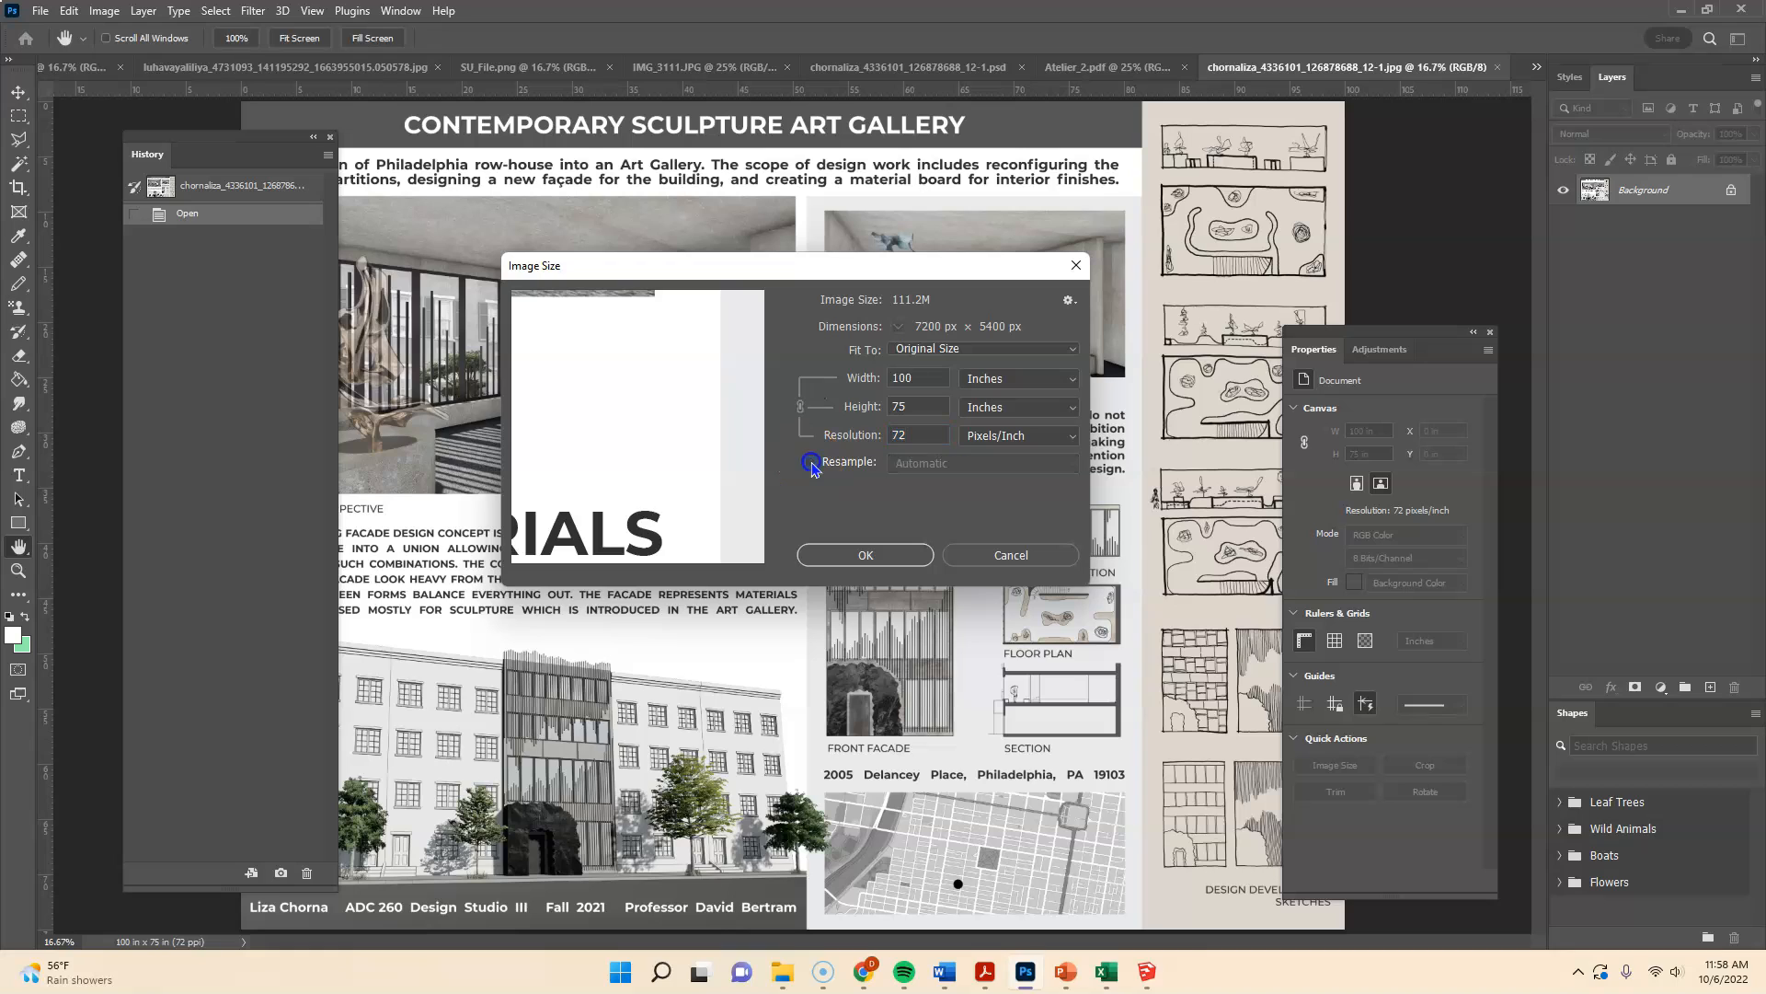
left_click(918, 443)
left_click_drag(900, 438, 874, 435)
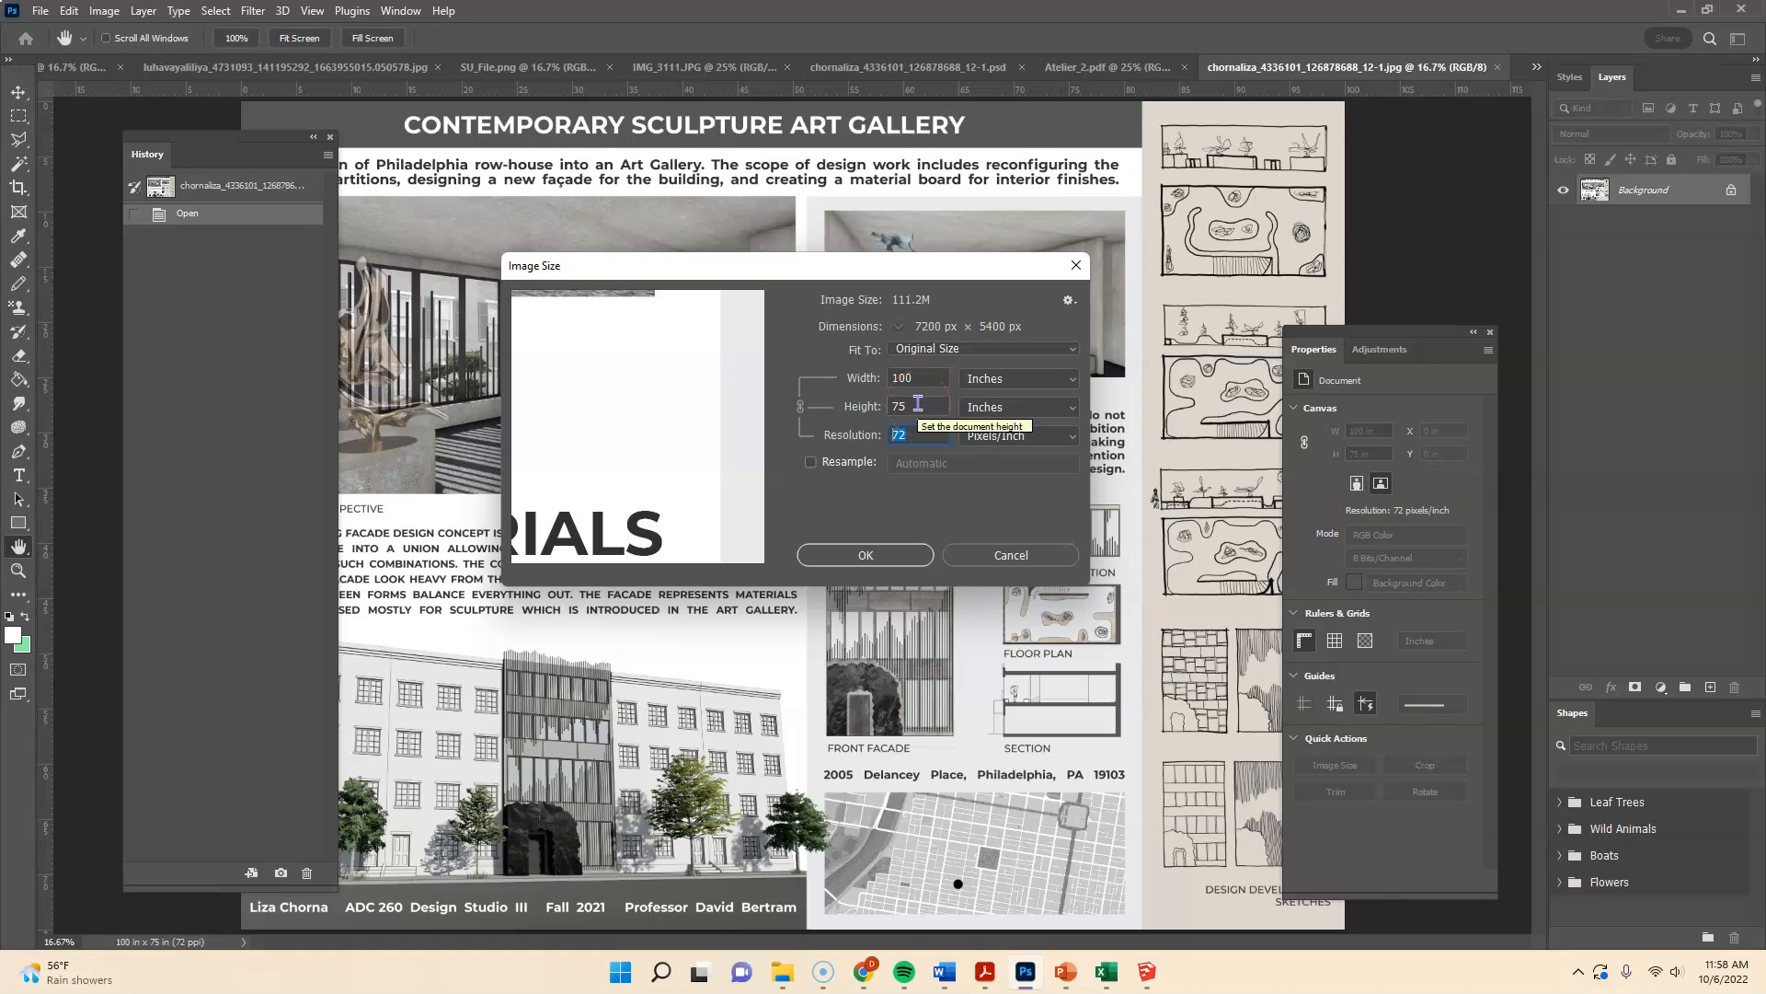
type("220")
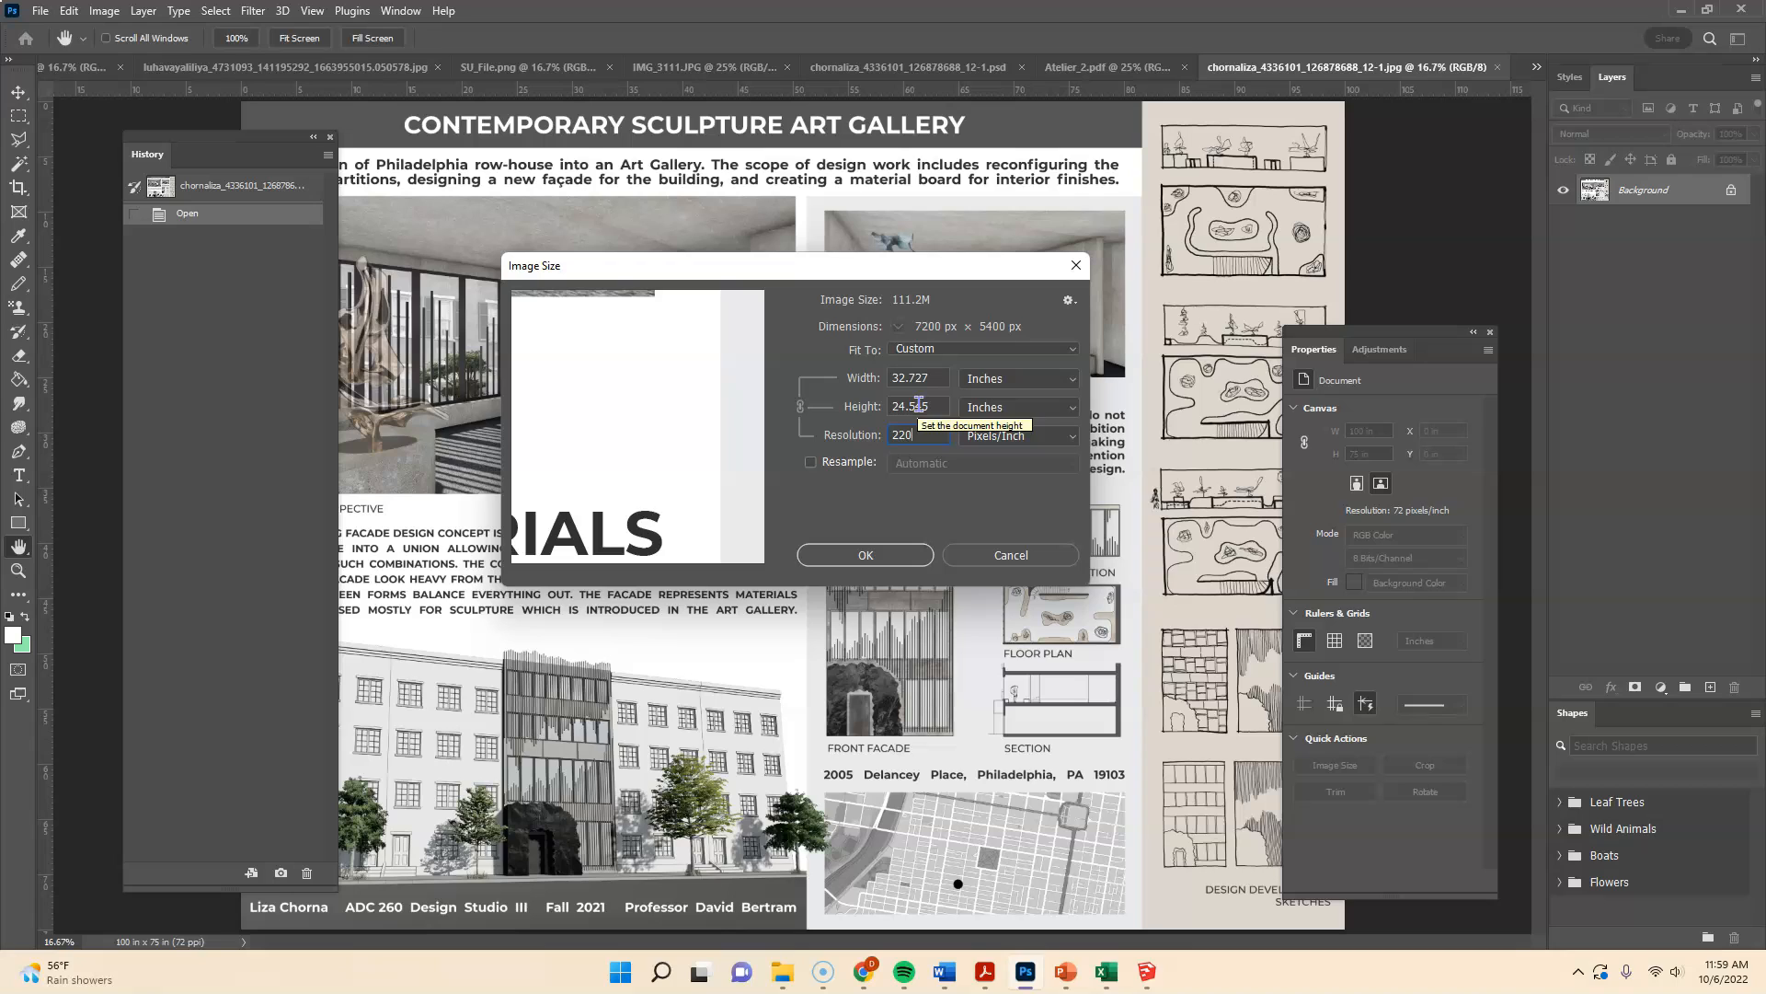
left_click_drag(918, 434, 880, 426)
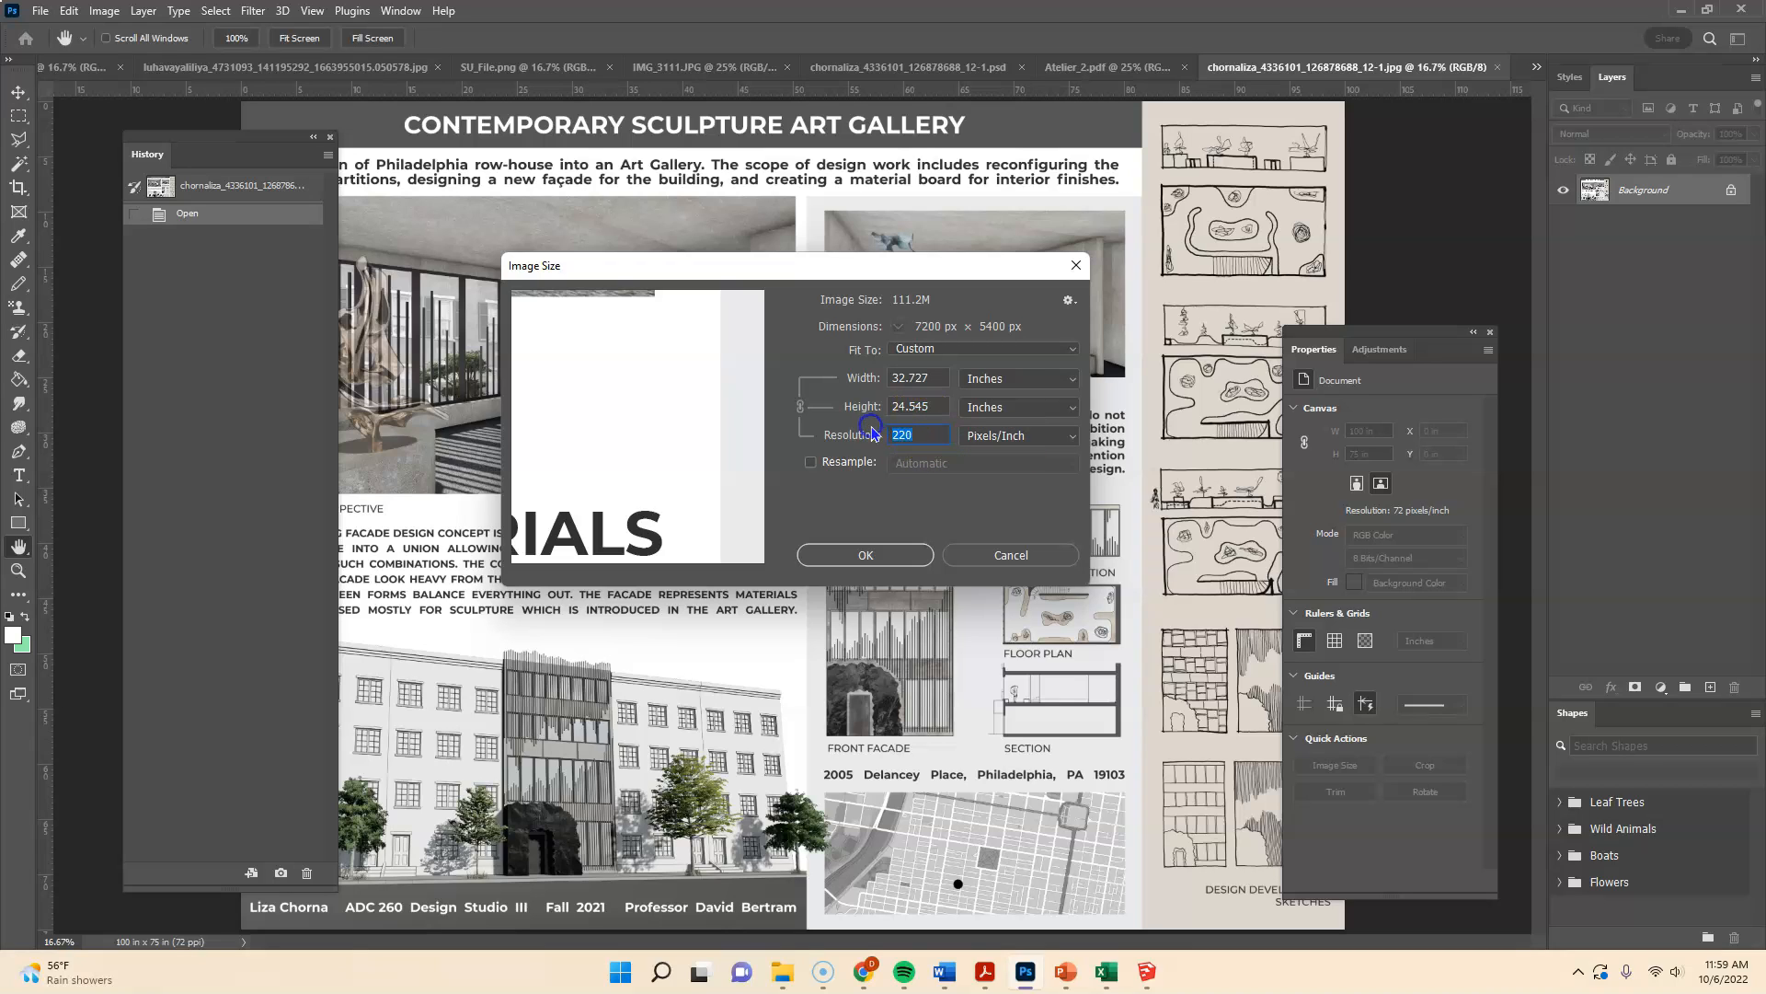
left_click(918, 406)
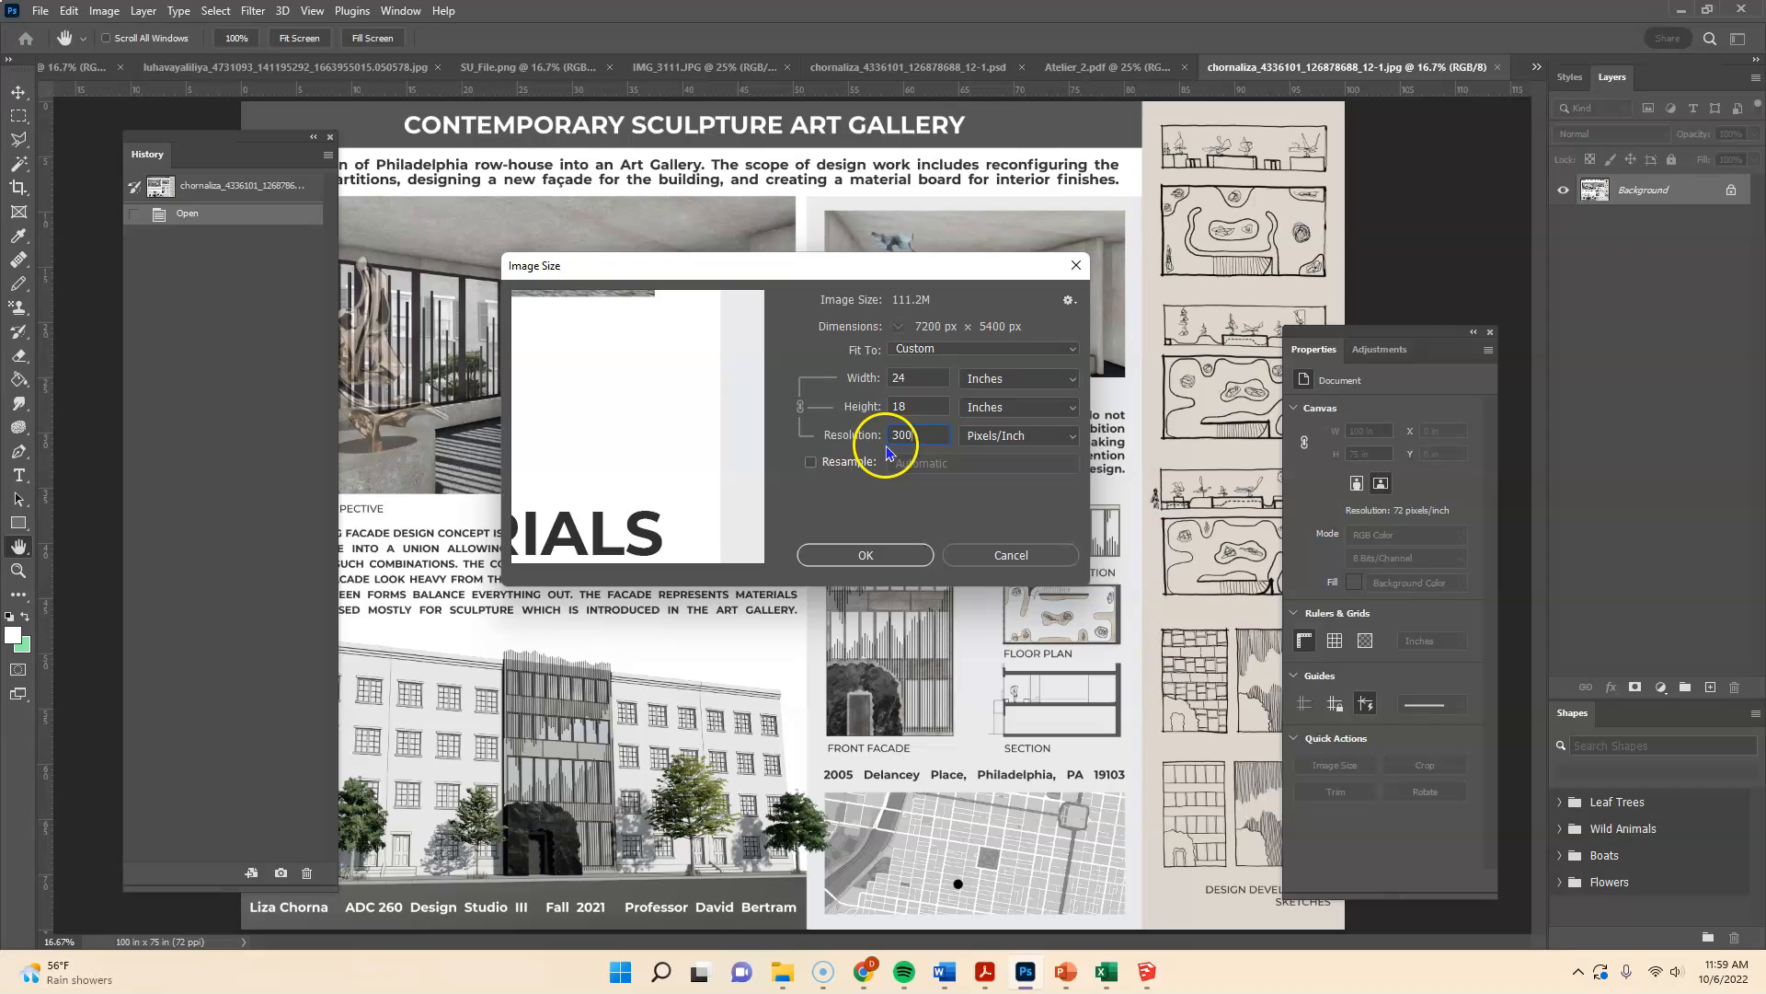
left_click(874, 553)
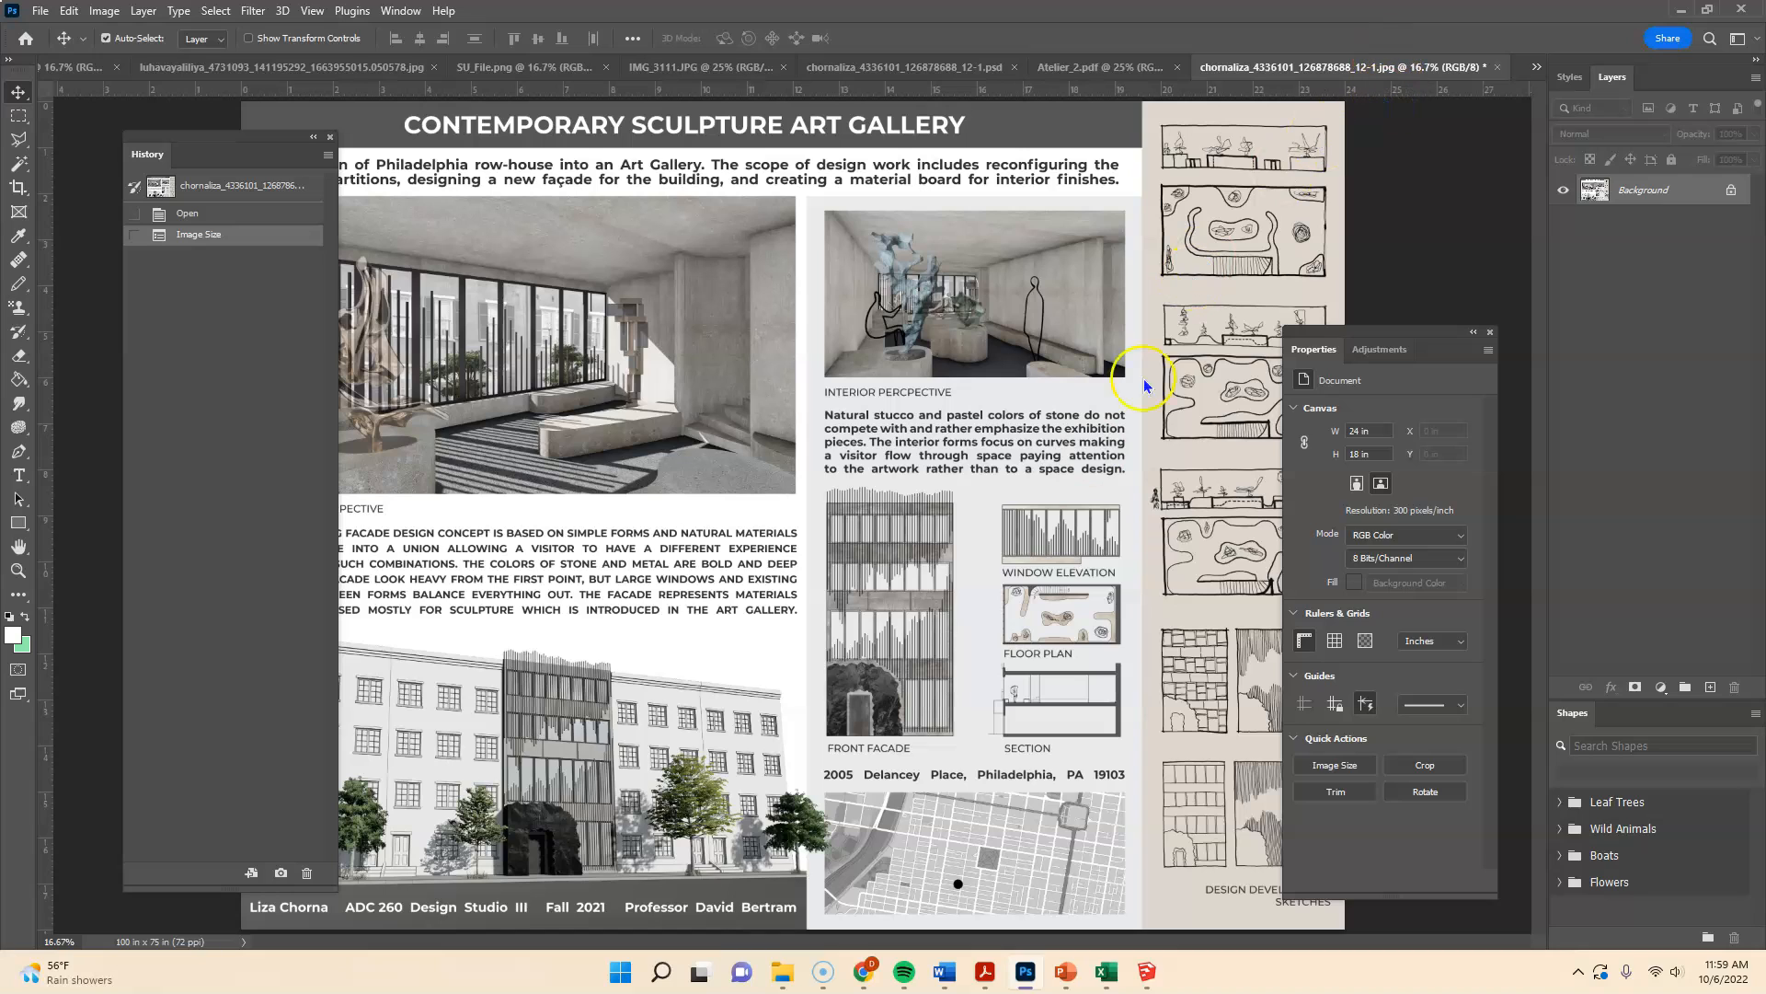
- Compare the gallery board's PDF, PSD and JPG versions in the PS Video folder, and return to Photoshop
mouse_move(784, 971)
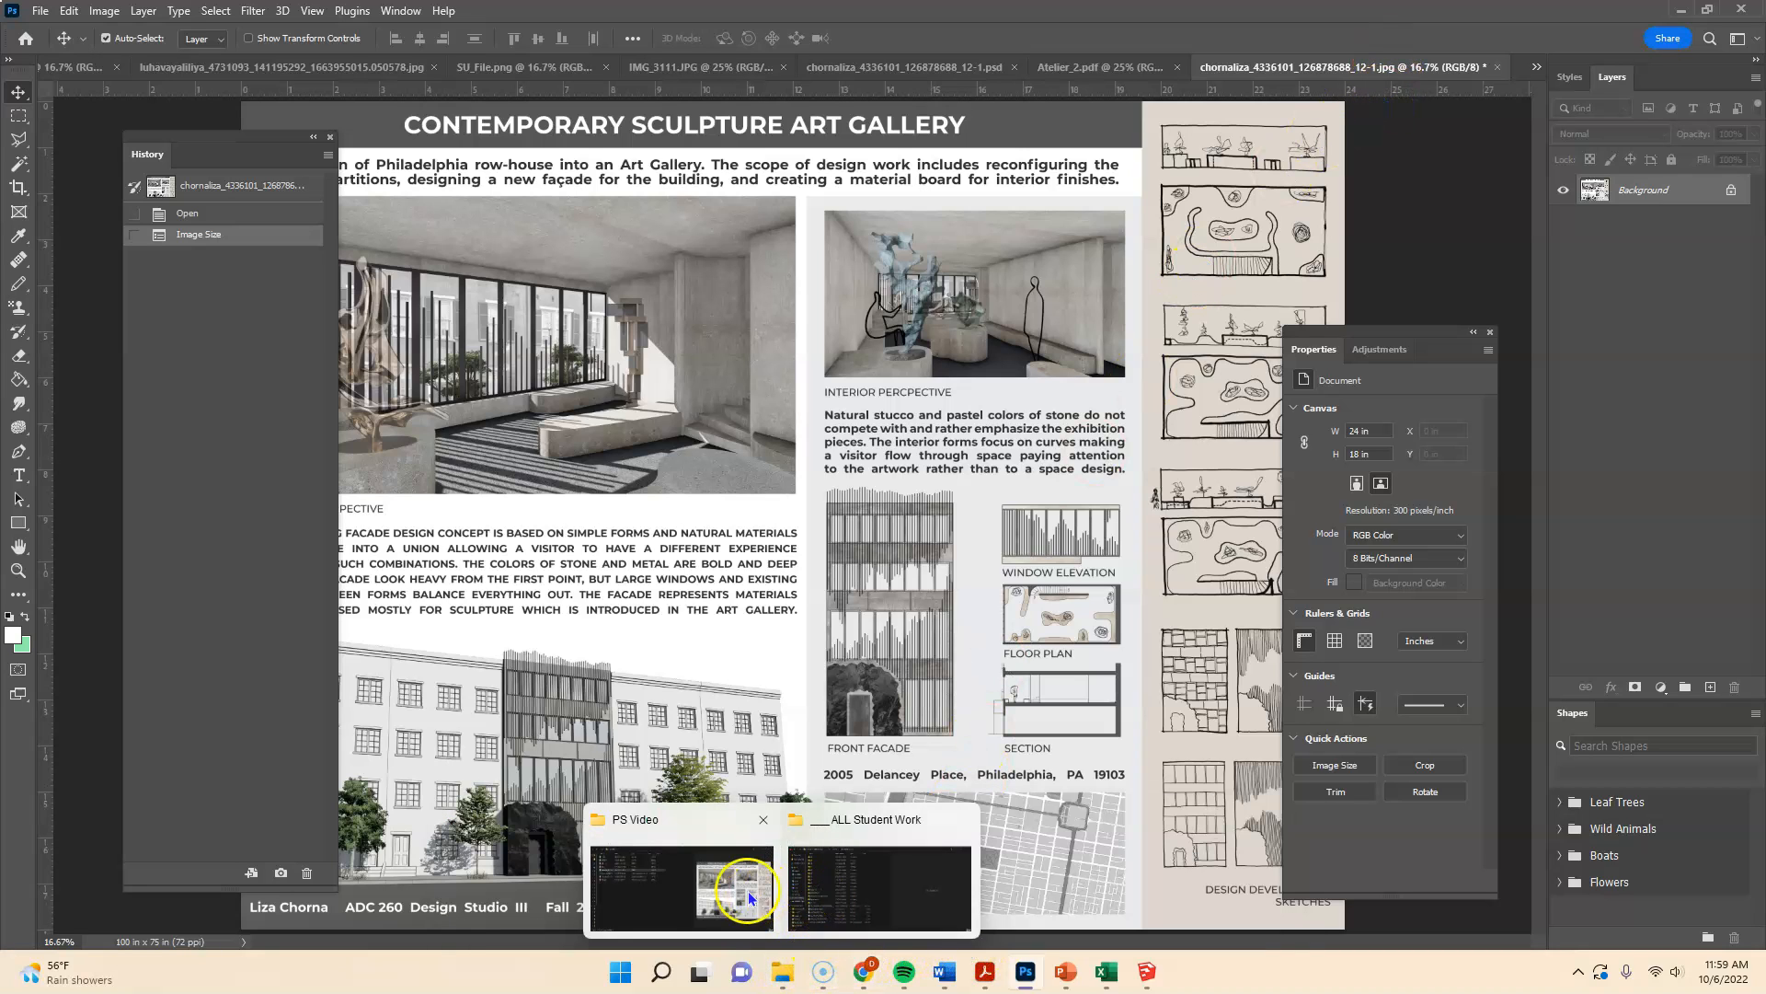
left_click(650, 903)
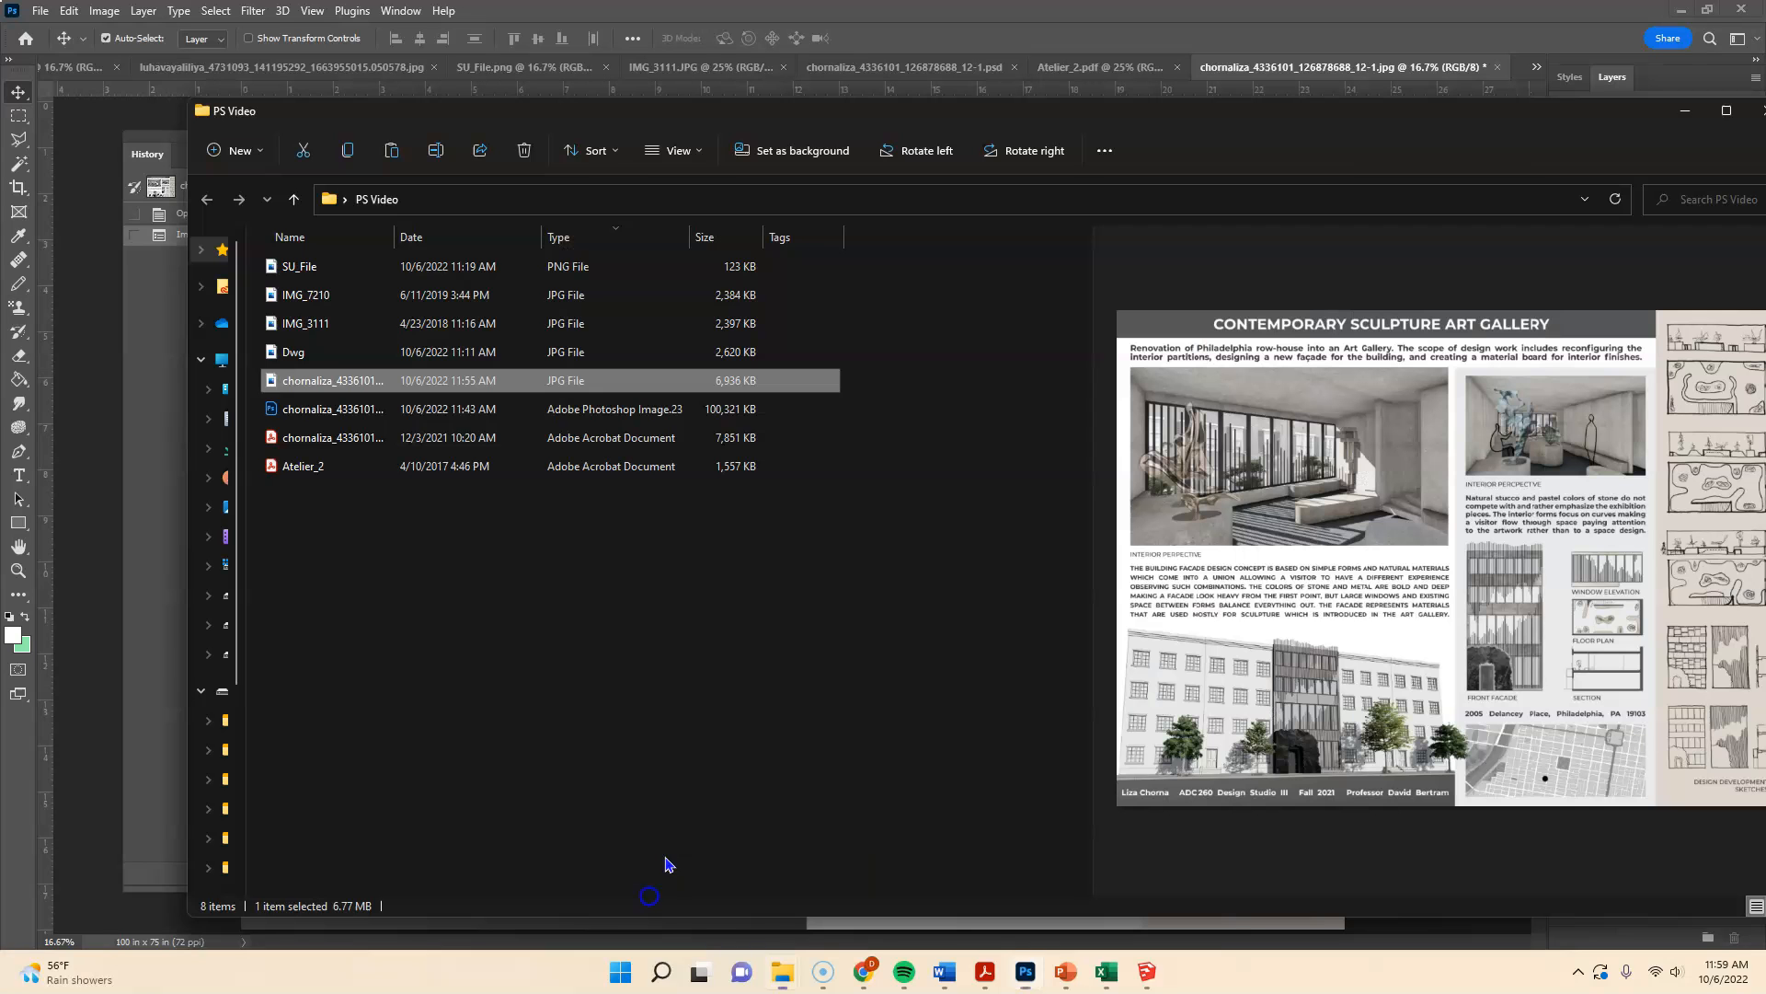
left_click(411, 437)
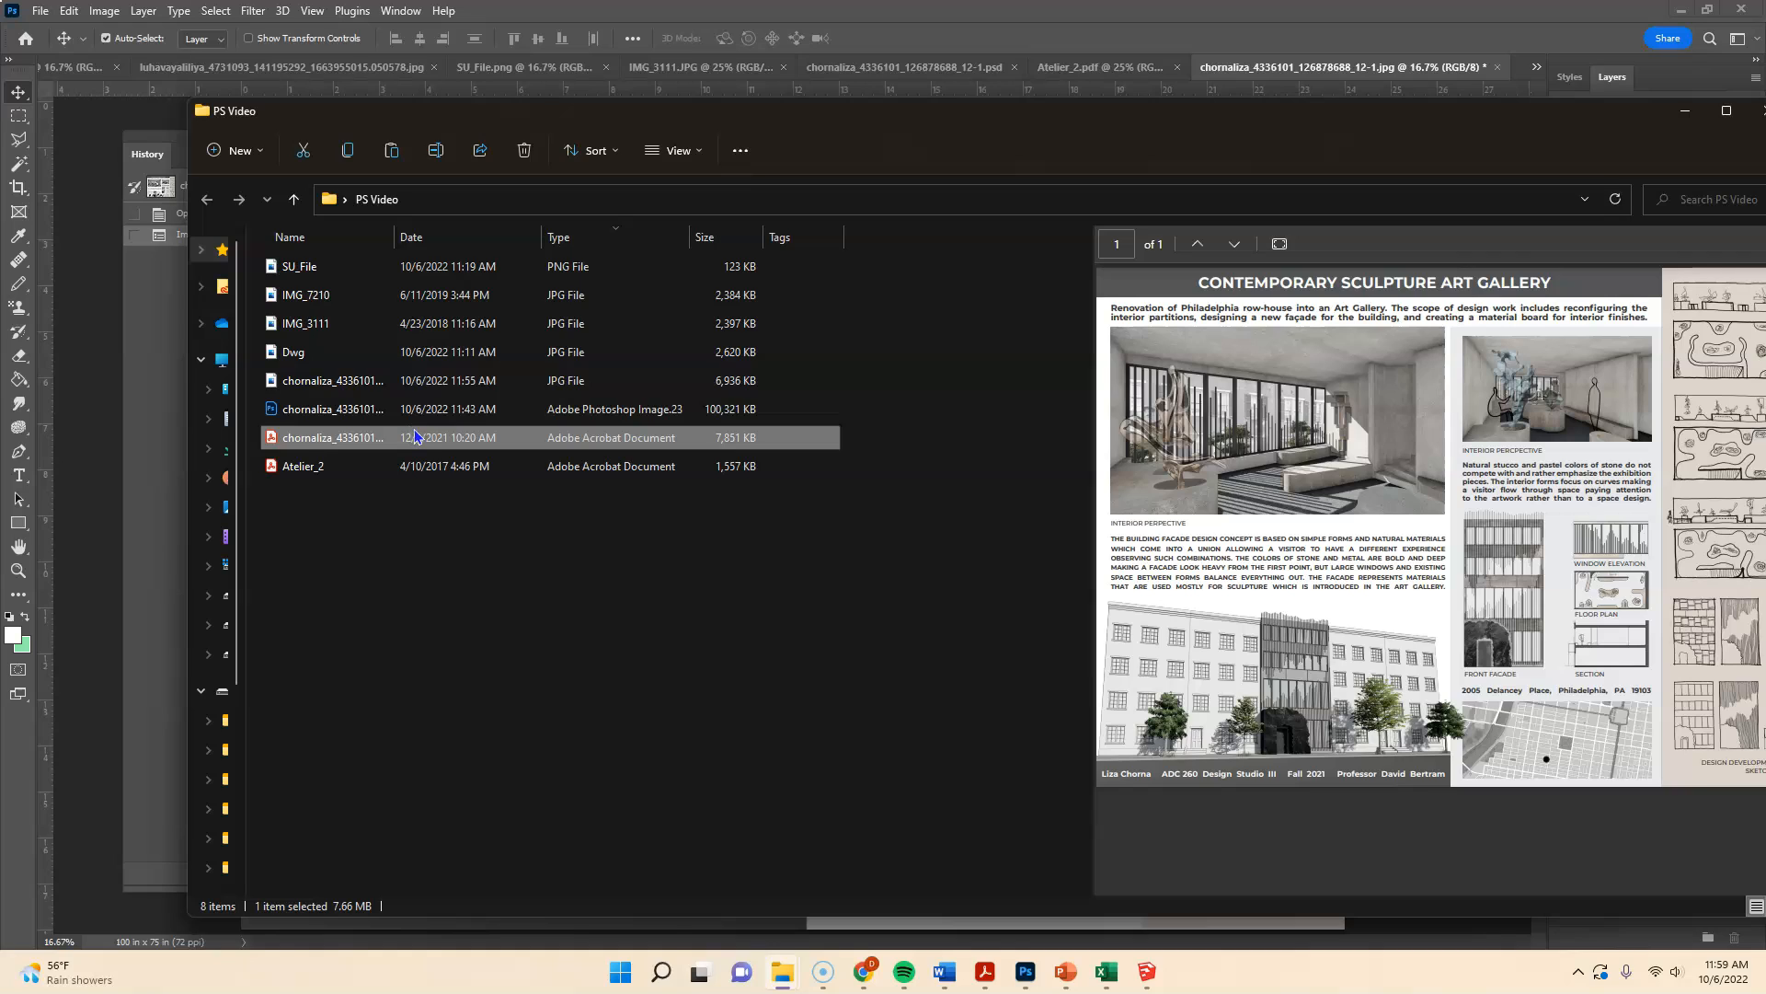
left_click(429, 407)
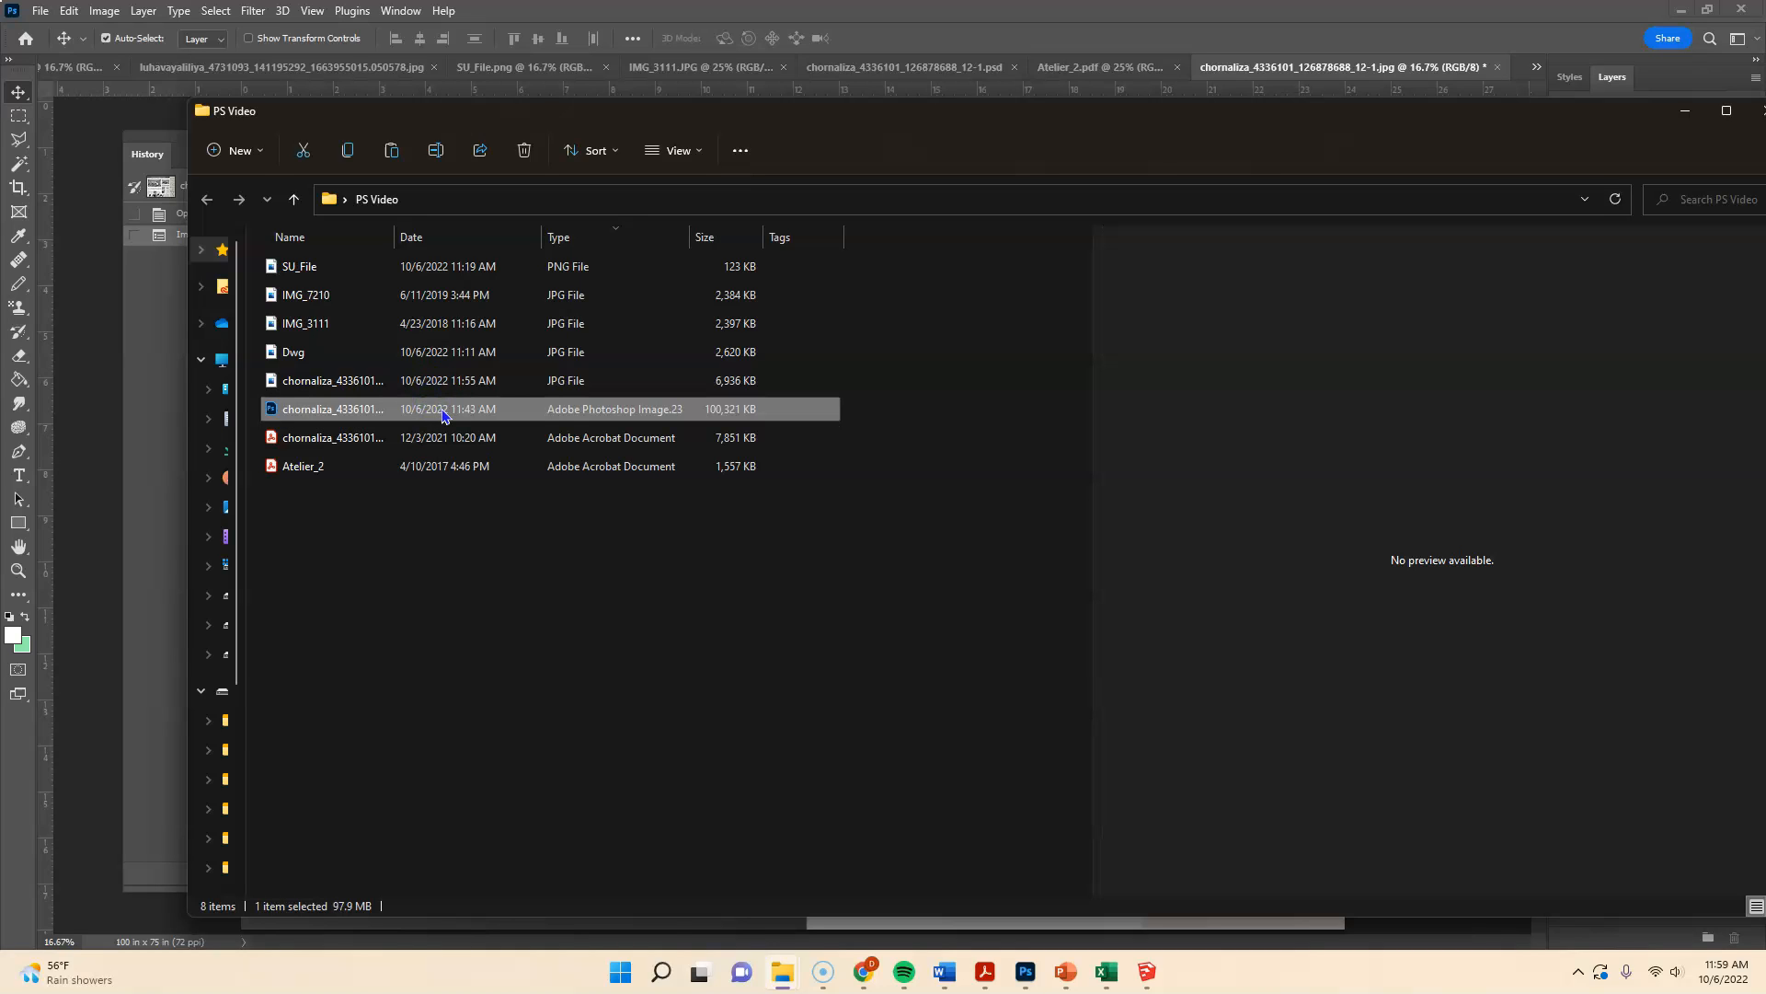
left_click(369, 437)
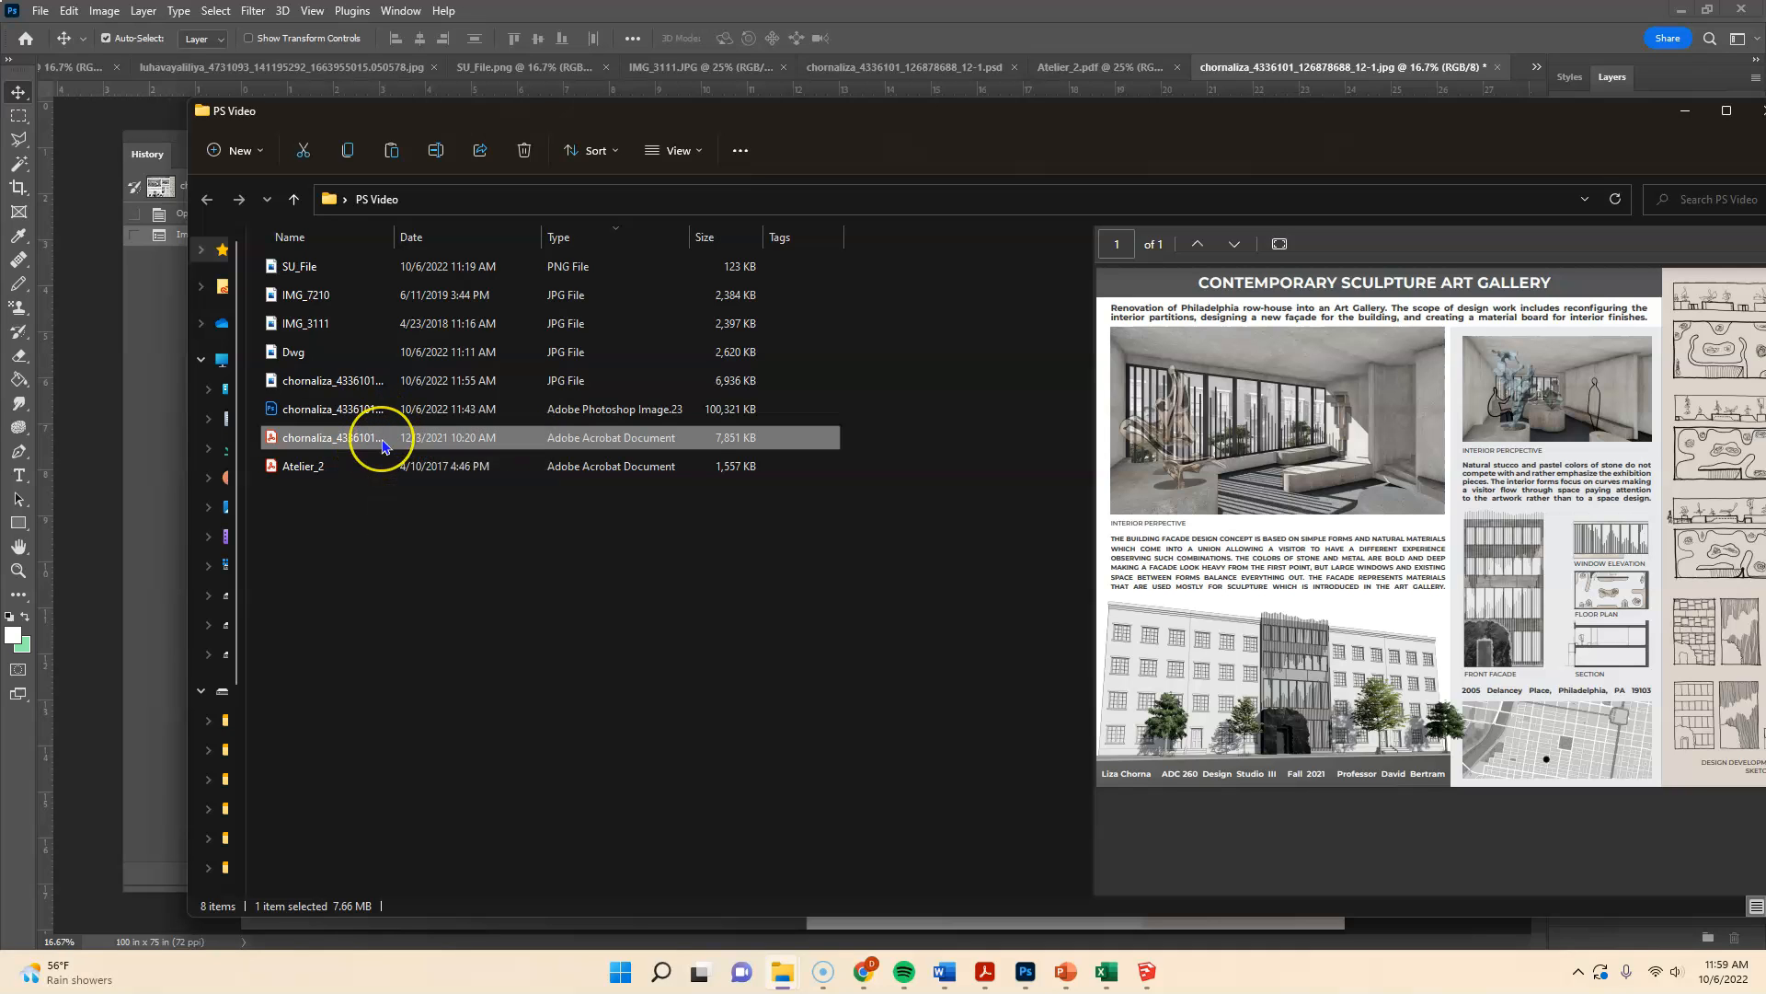
left_click(372, 391)
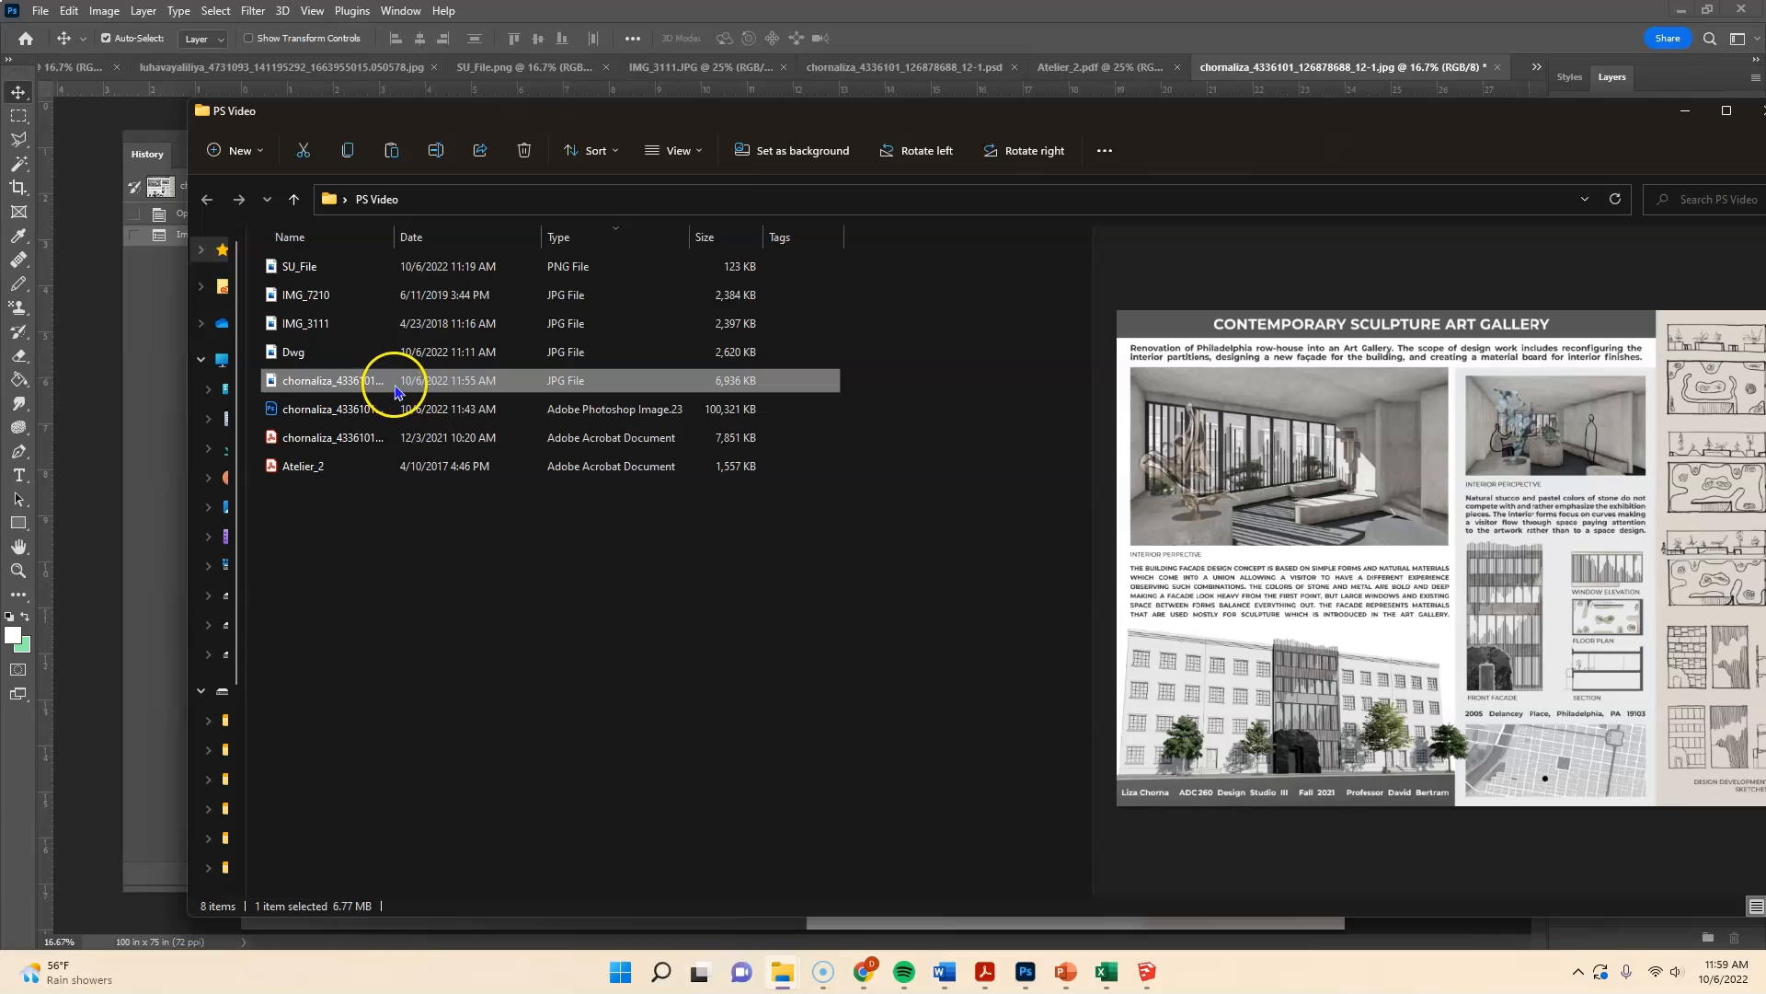
left_click(393, 421)
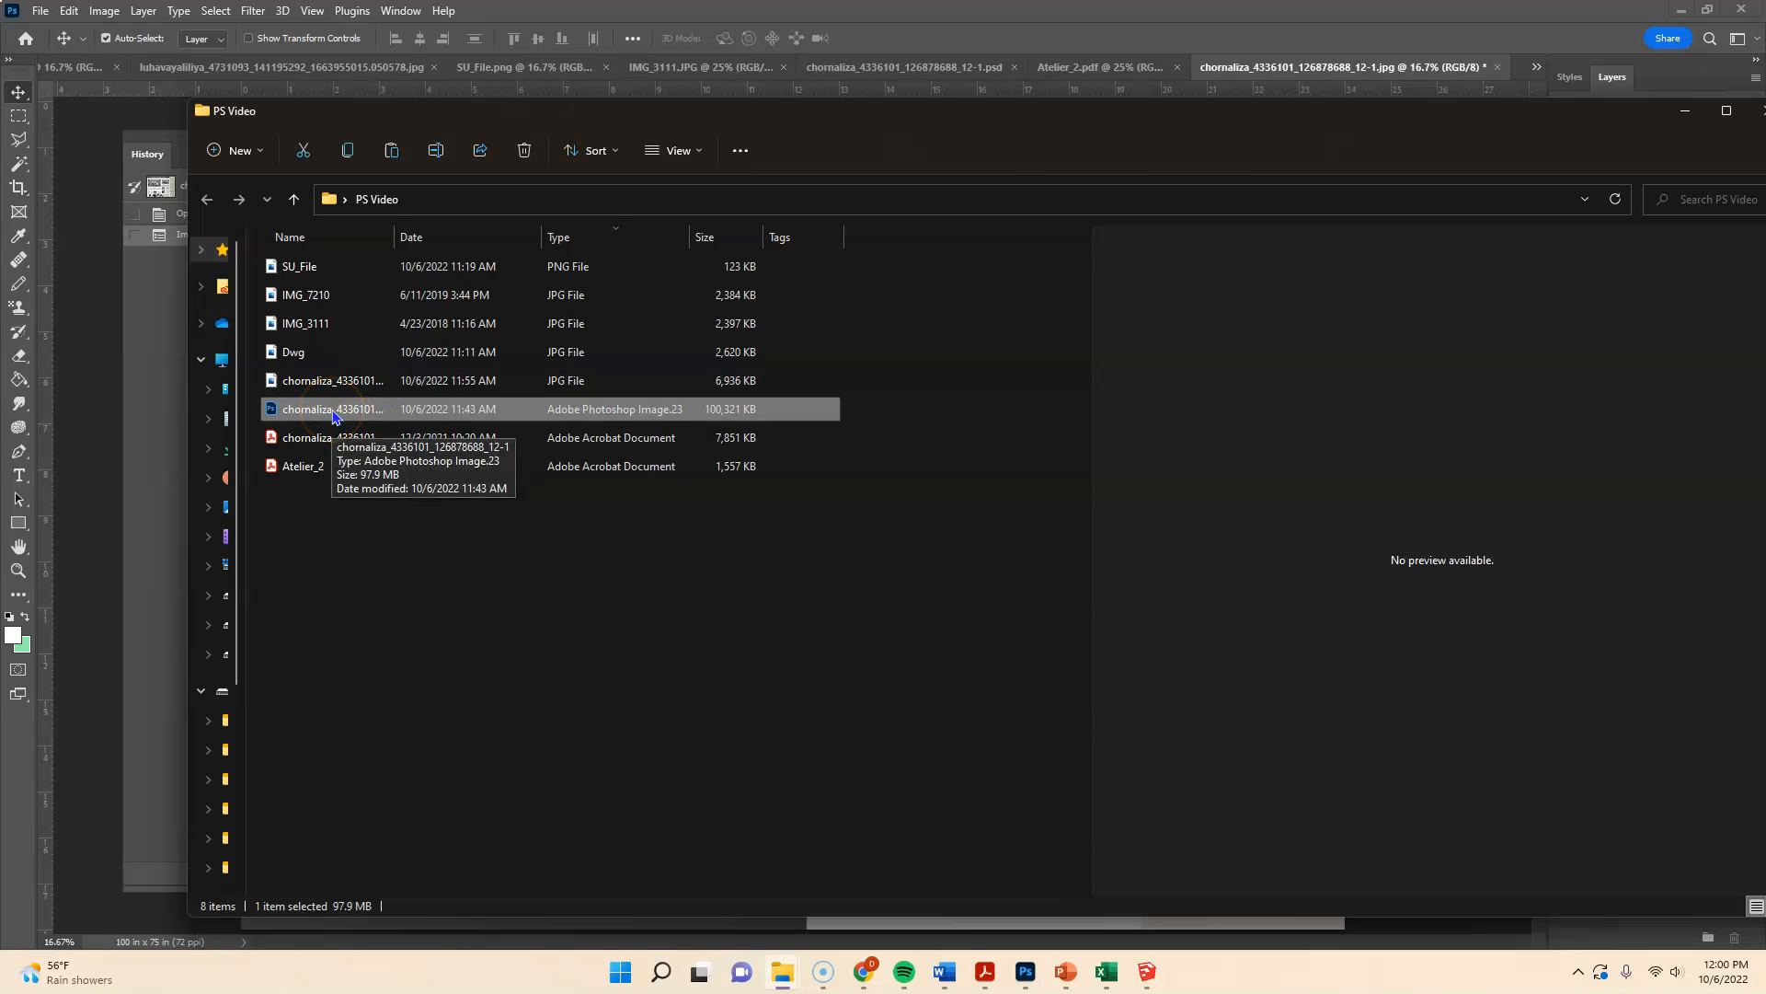
left_click(333, 380)
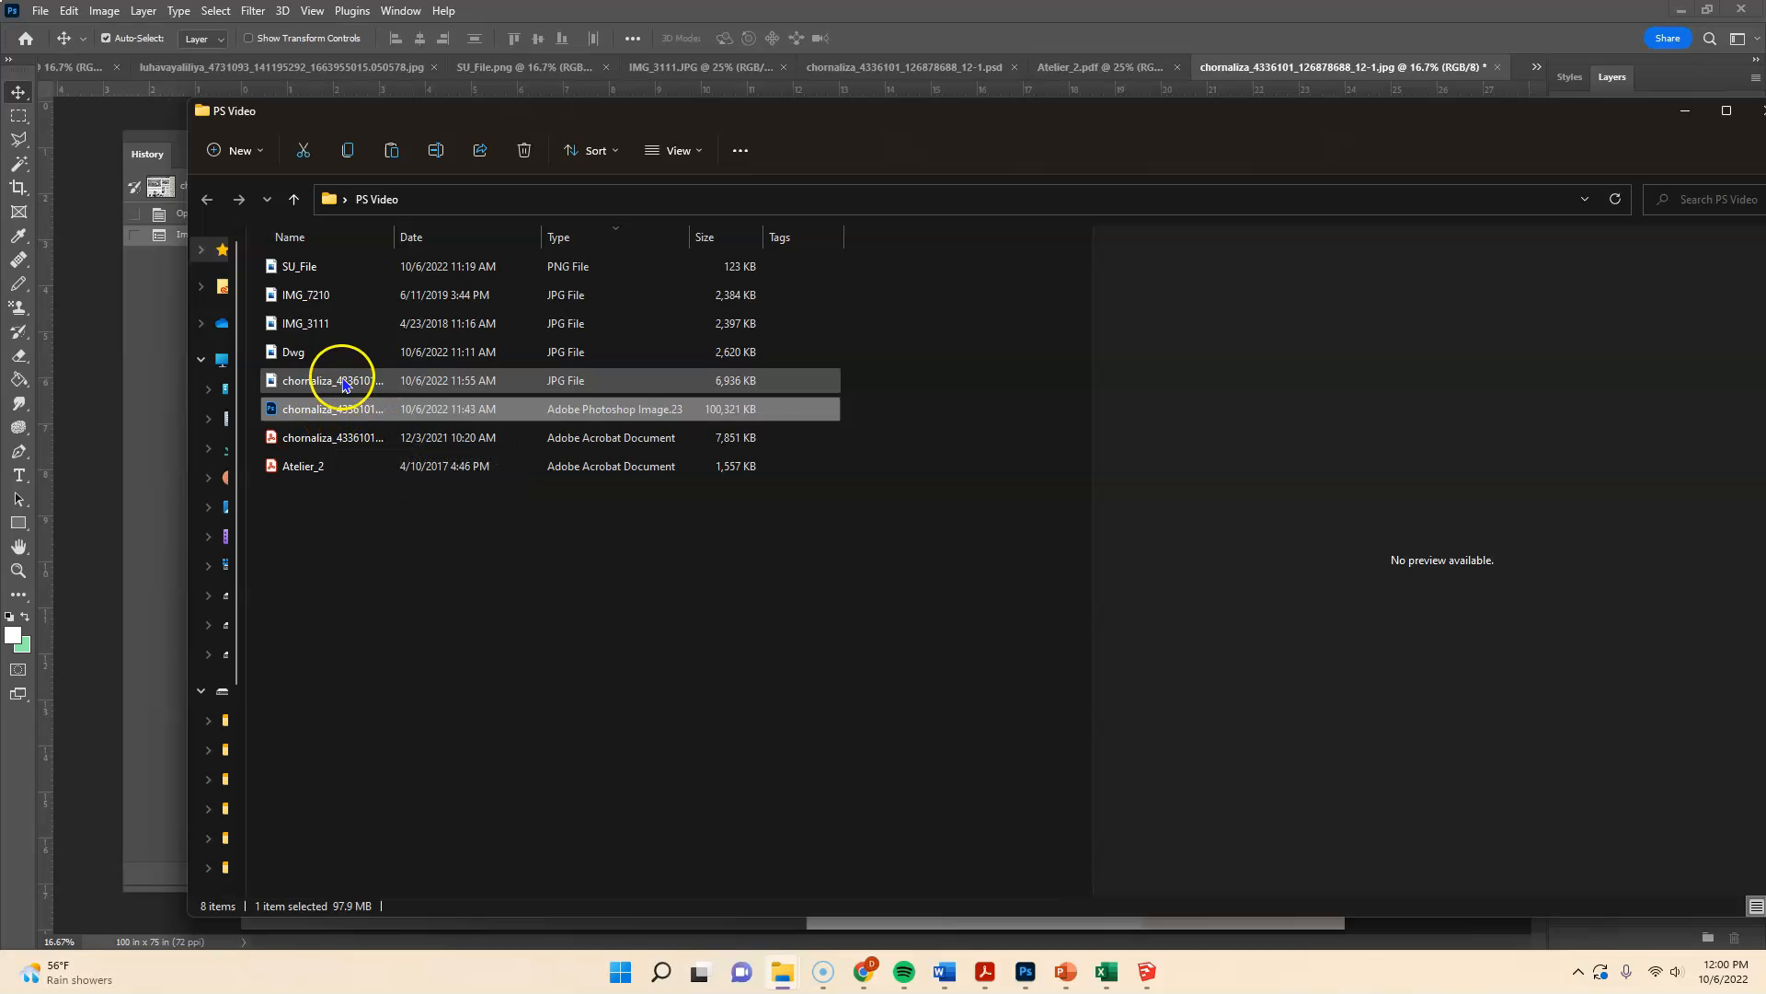
left_click(103, 473)
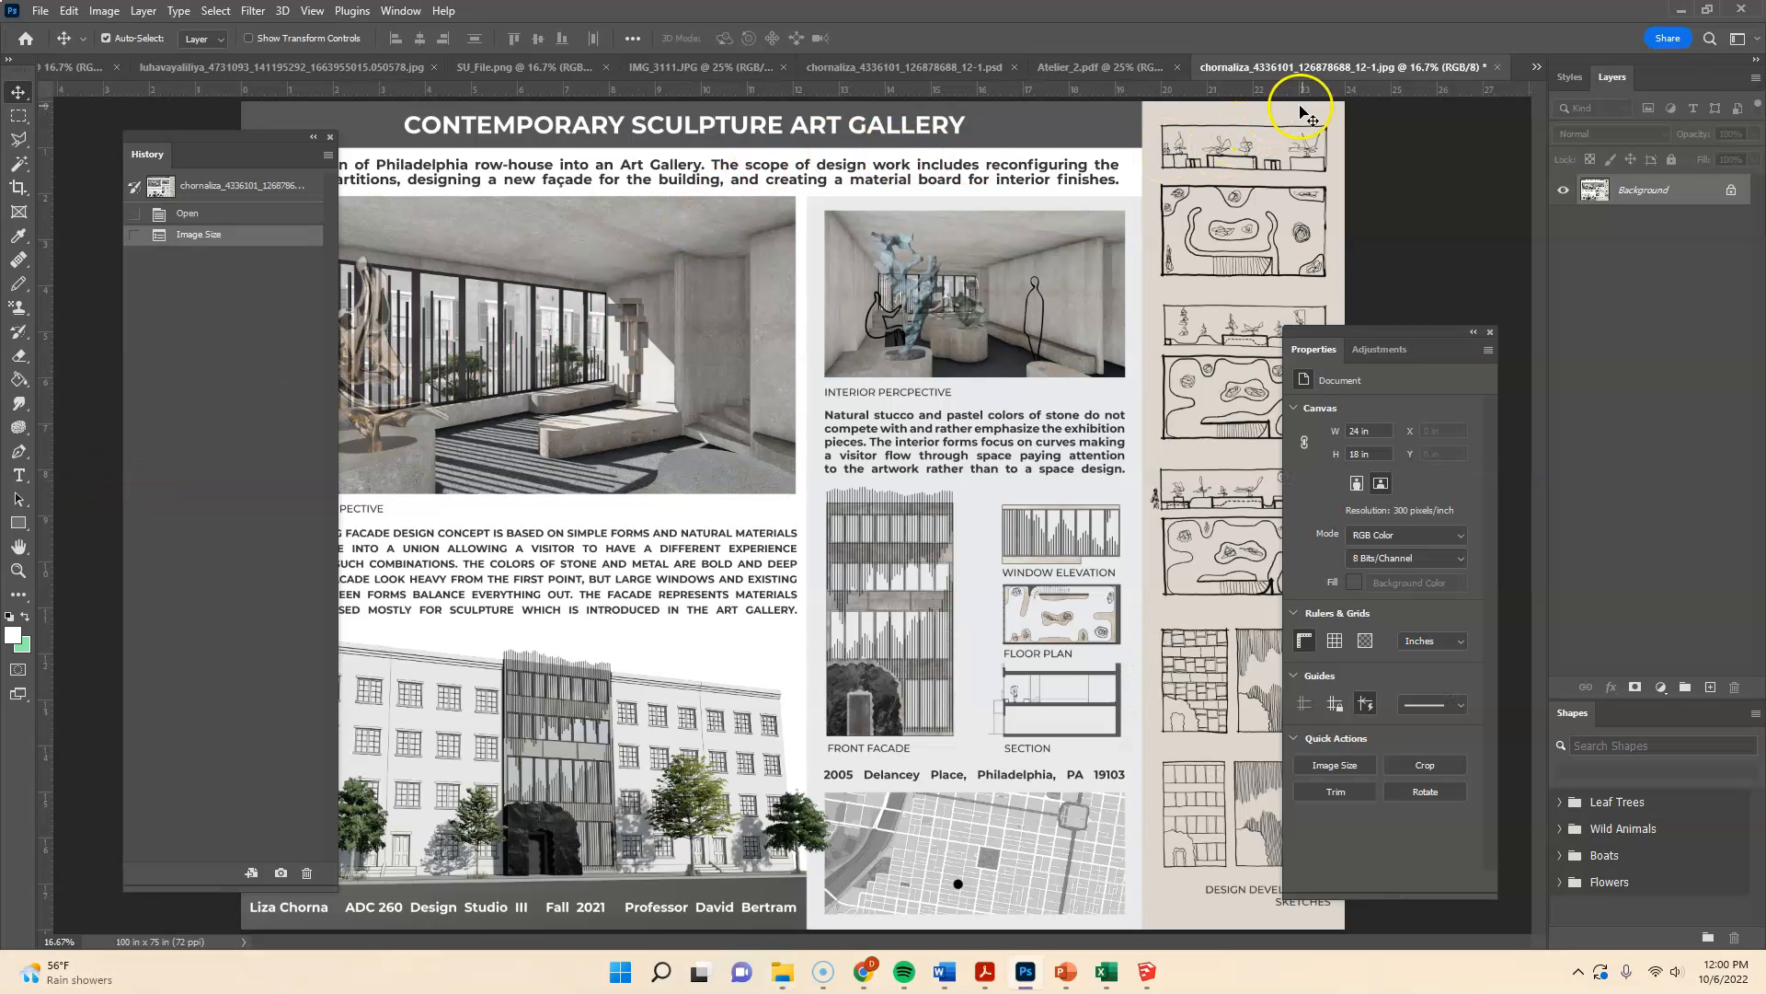
- Close the gallery board JPG and save its changes at Maximum quality 10 with the Progressive format and 3 scans
left_click(1496, 69)
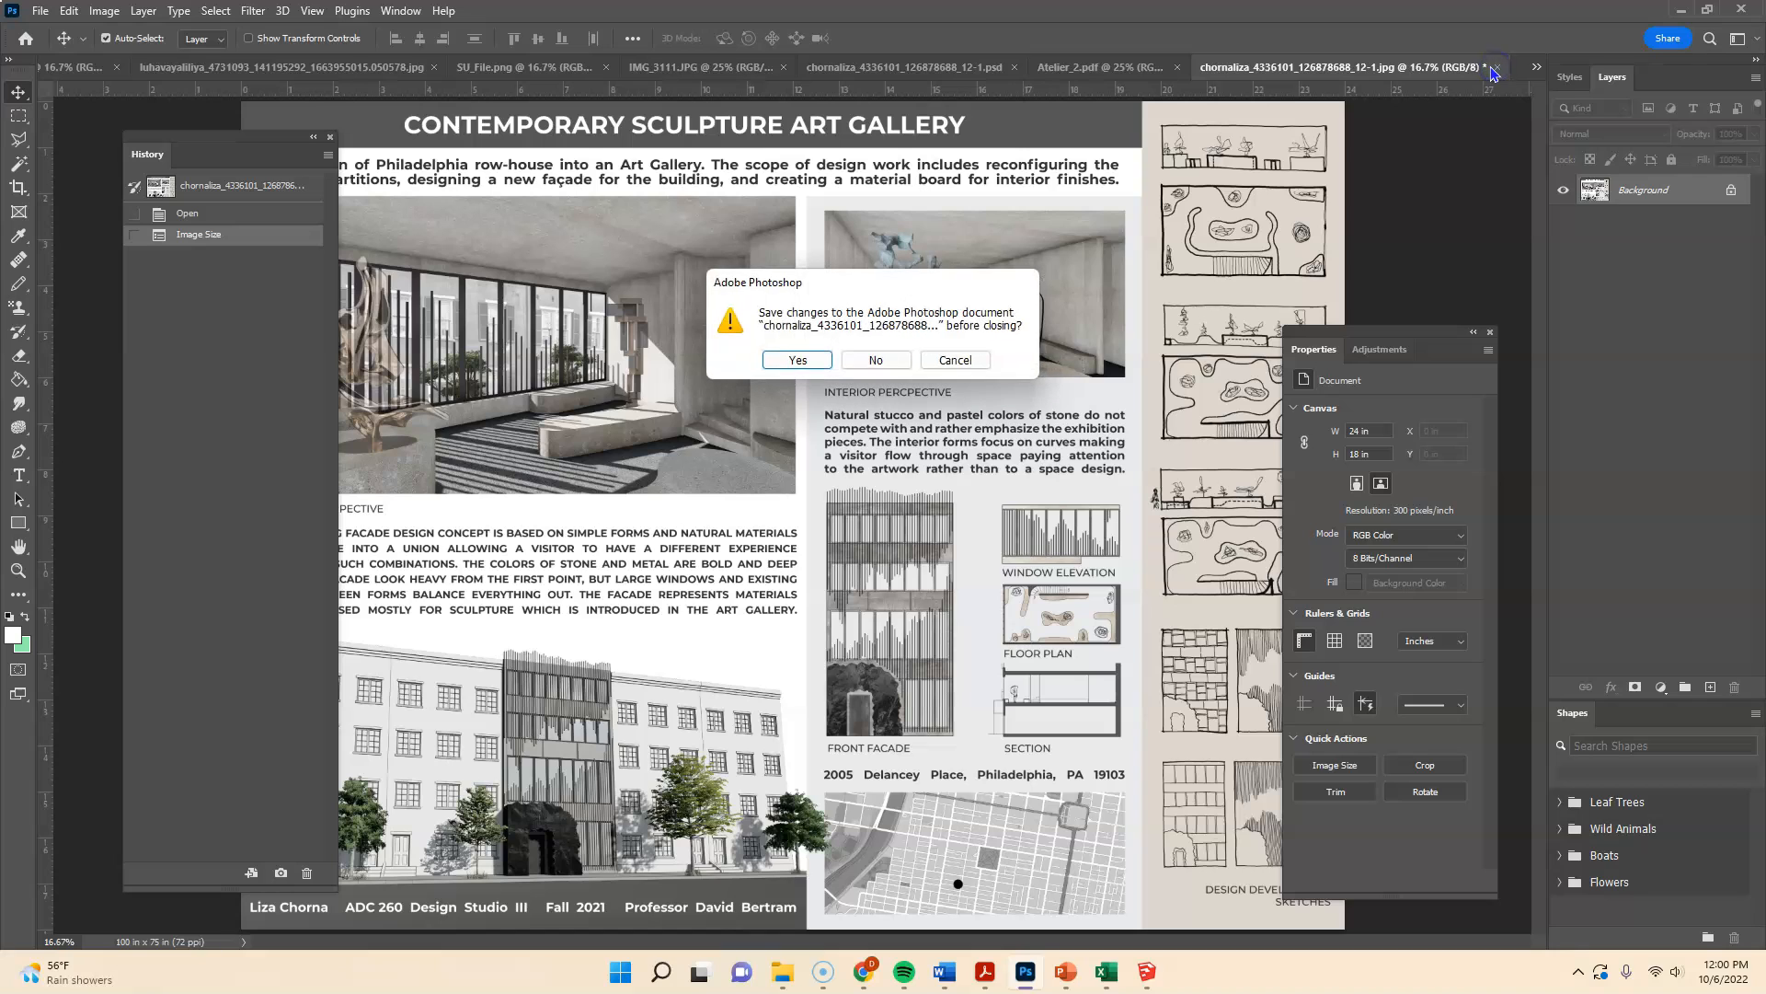
left_click(795, 359)
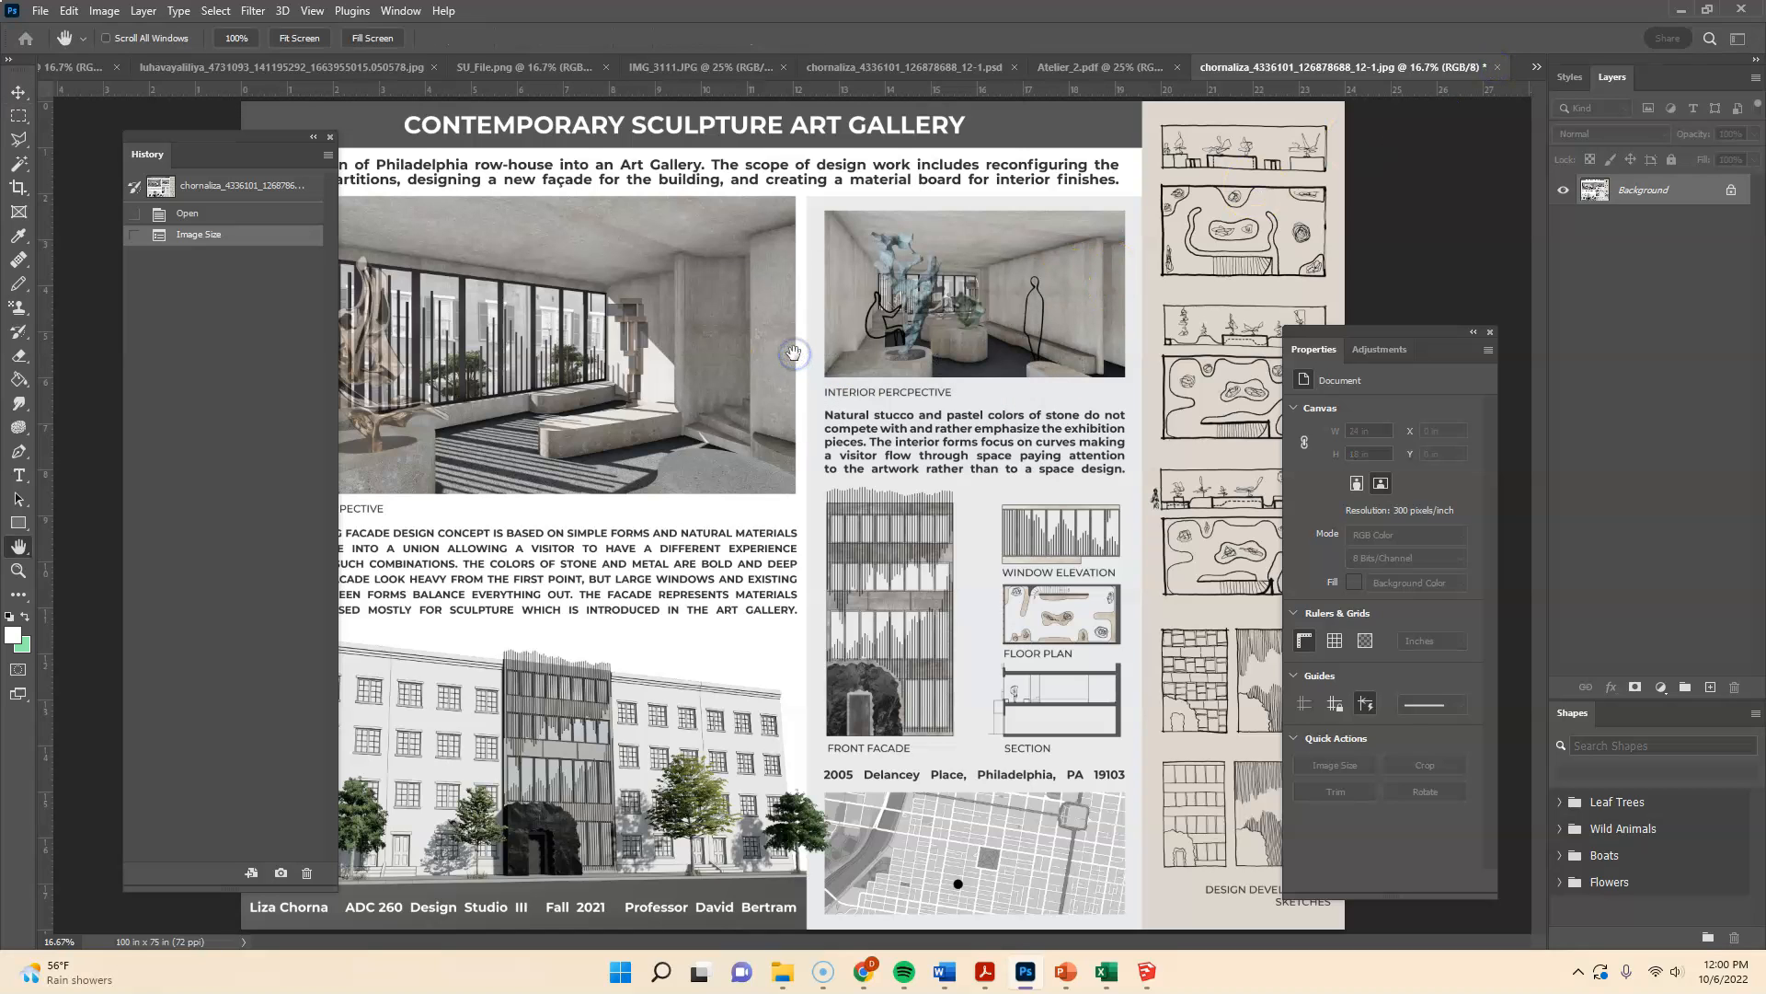
left_click_drag(349, 323, 673, 309)
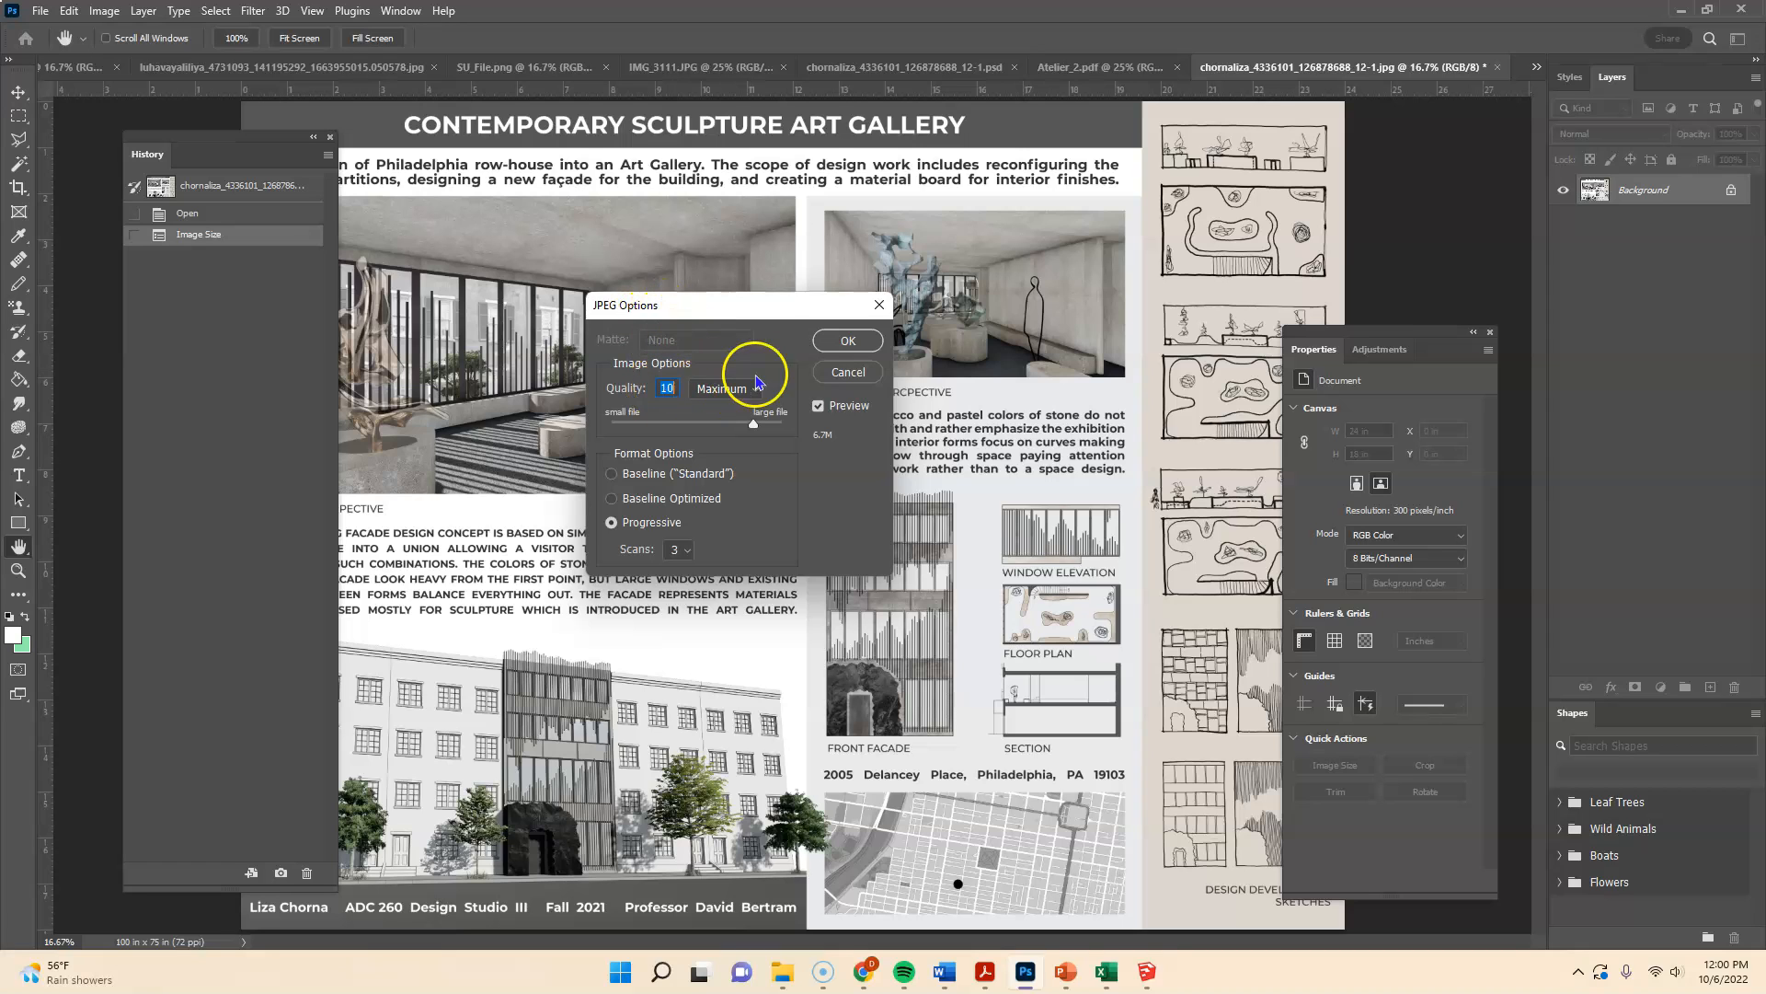
left_click(848, 343)
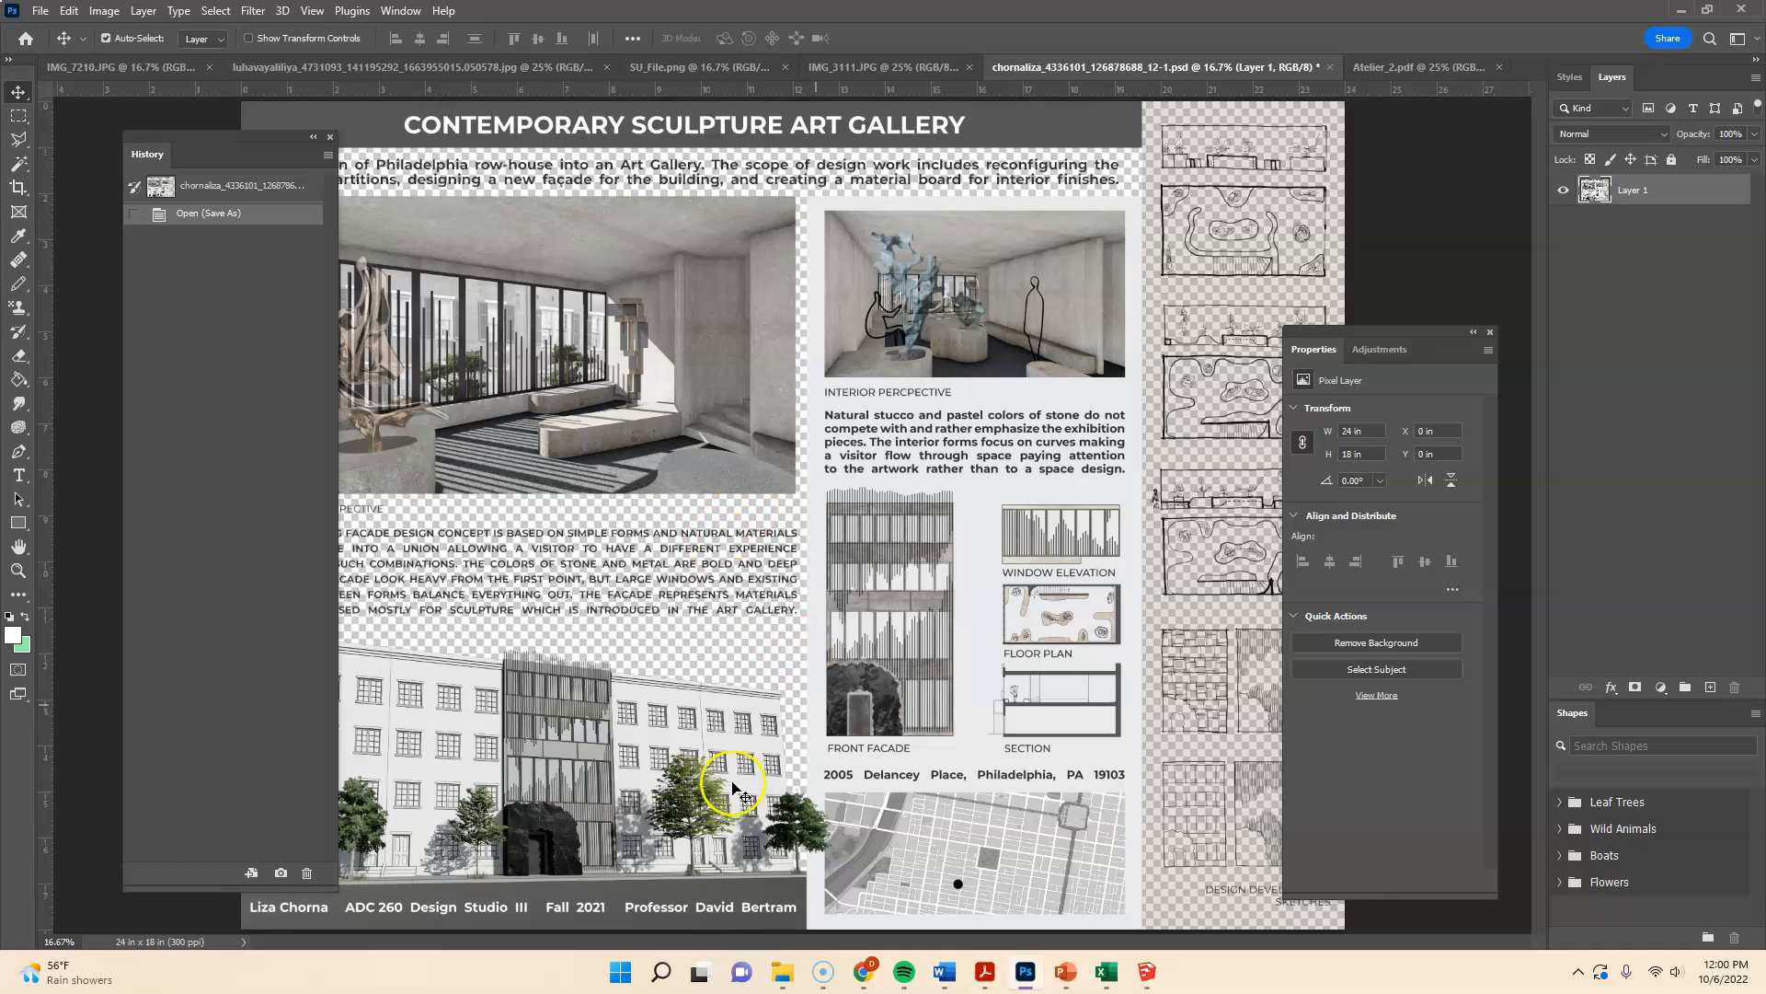
- Close the gallery board PSD without saving its changes
mouse_move(799, 981)
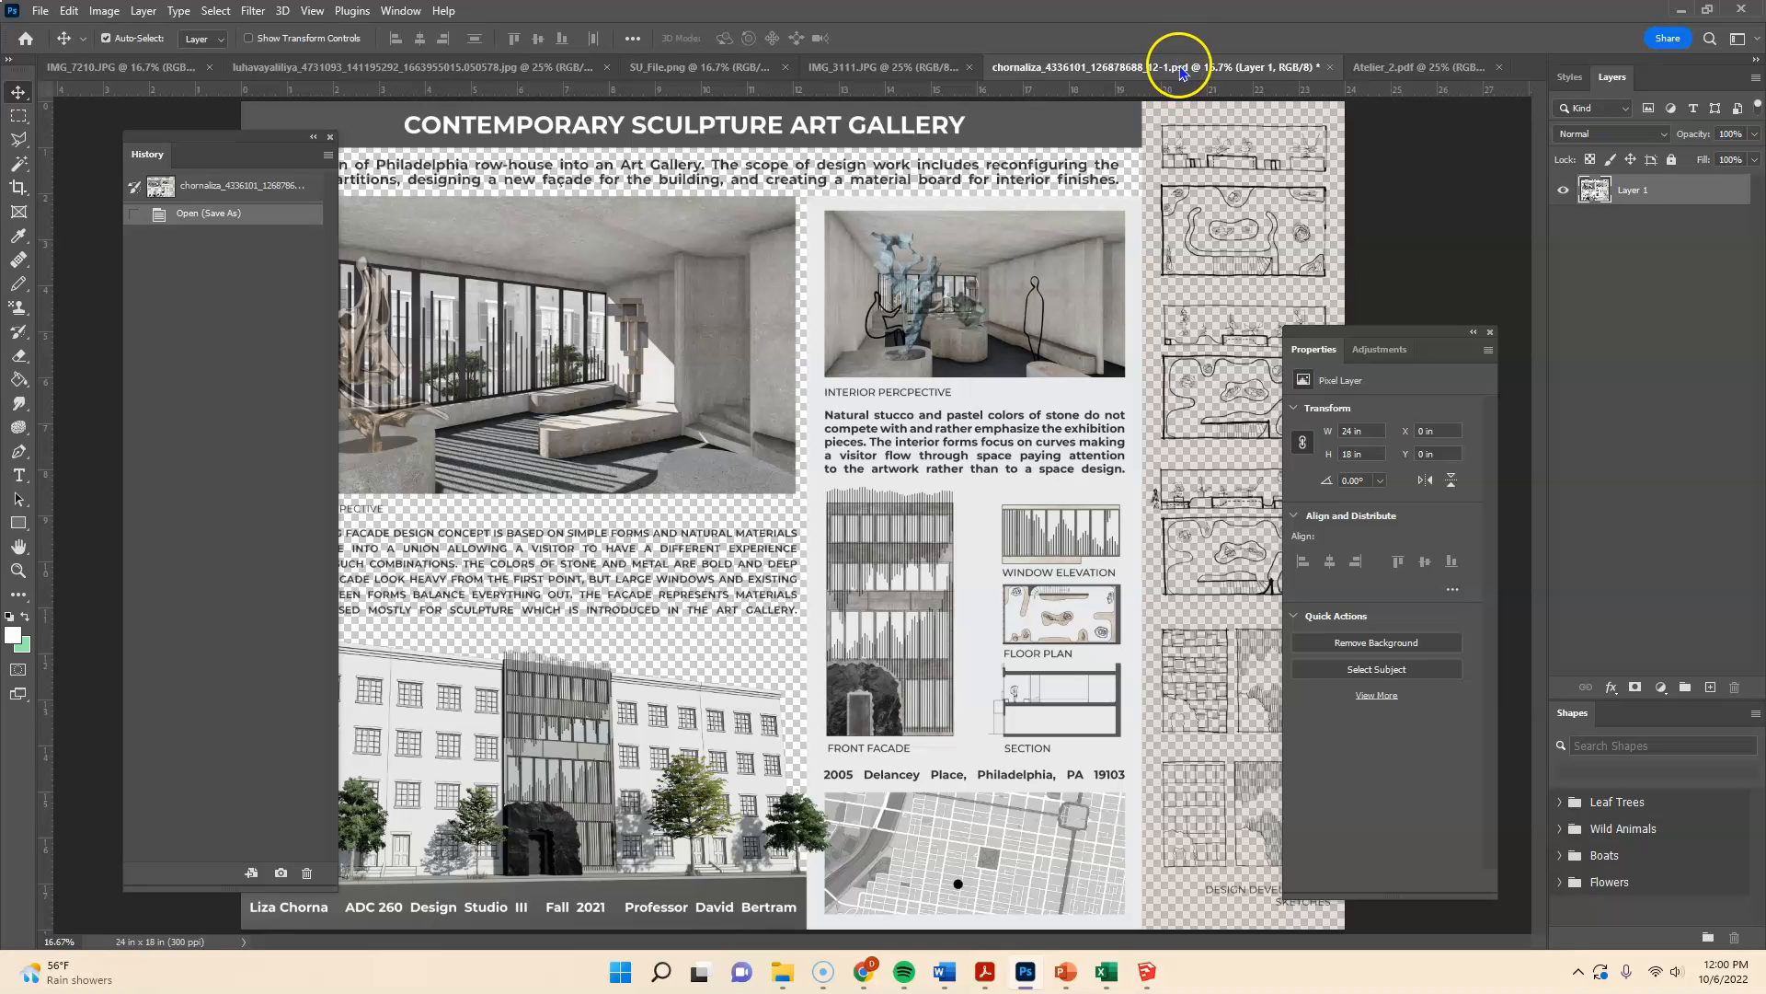
left_click(1331, 67)
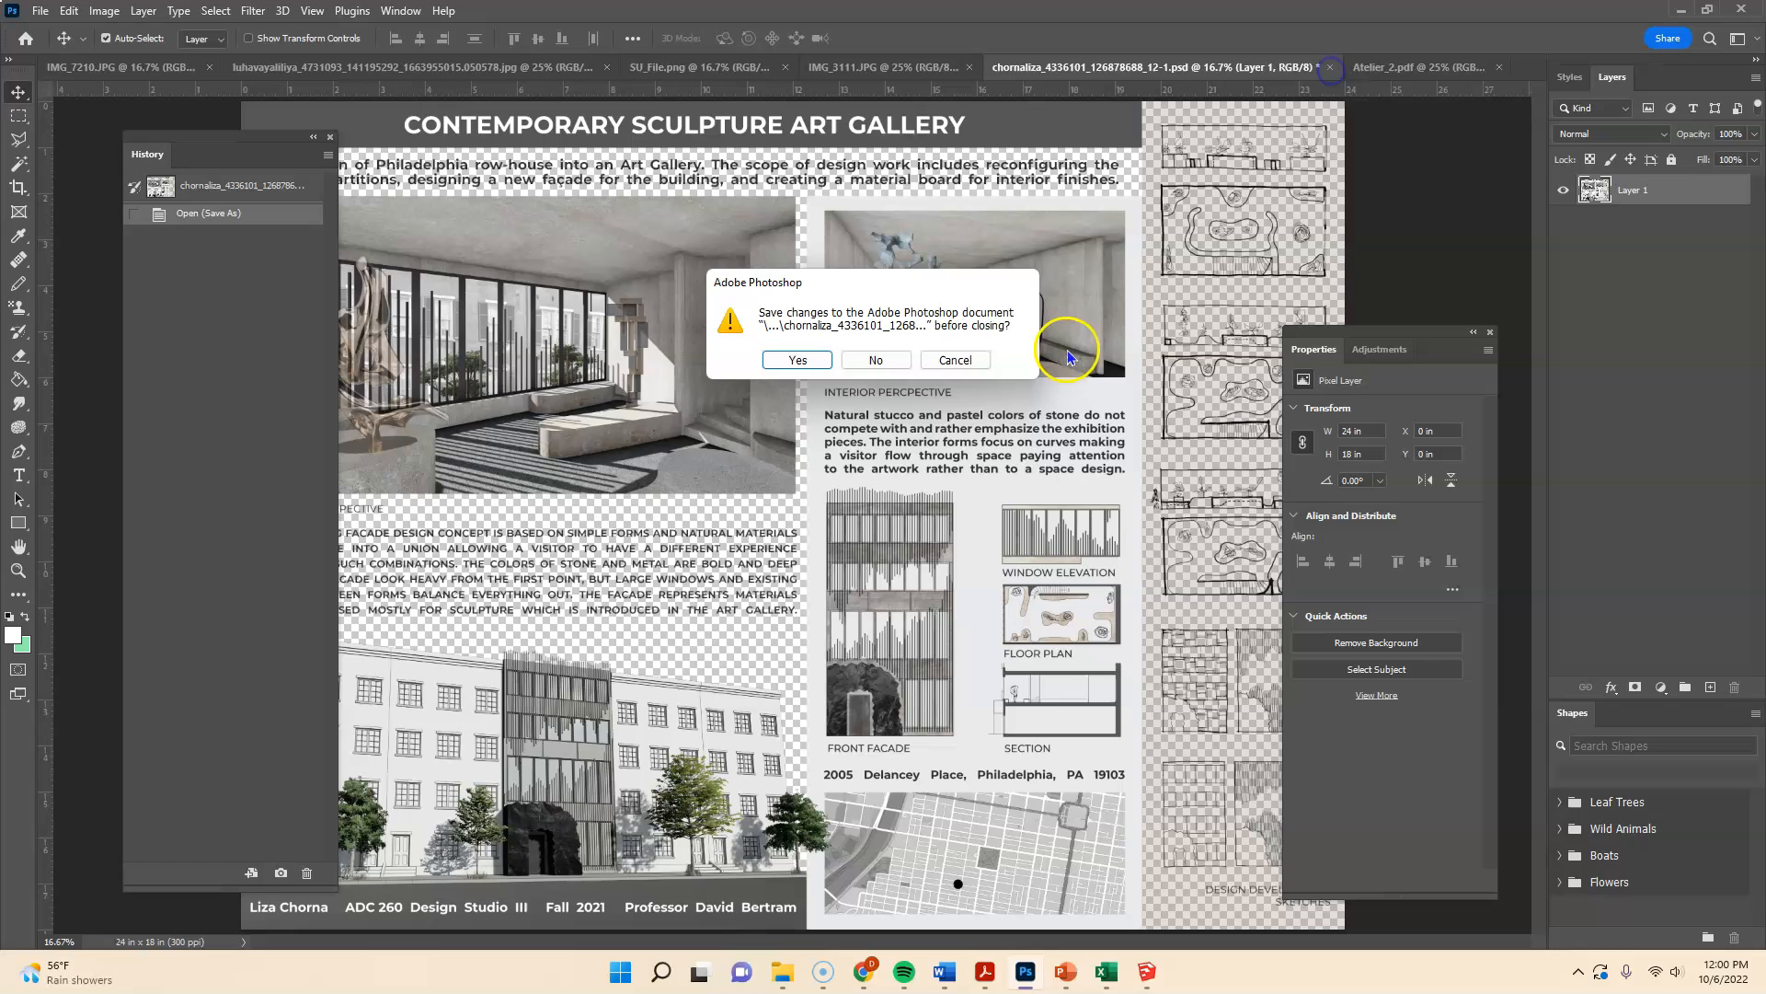
left_click(864, 361)
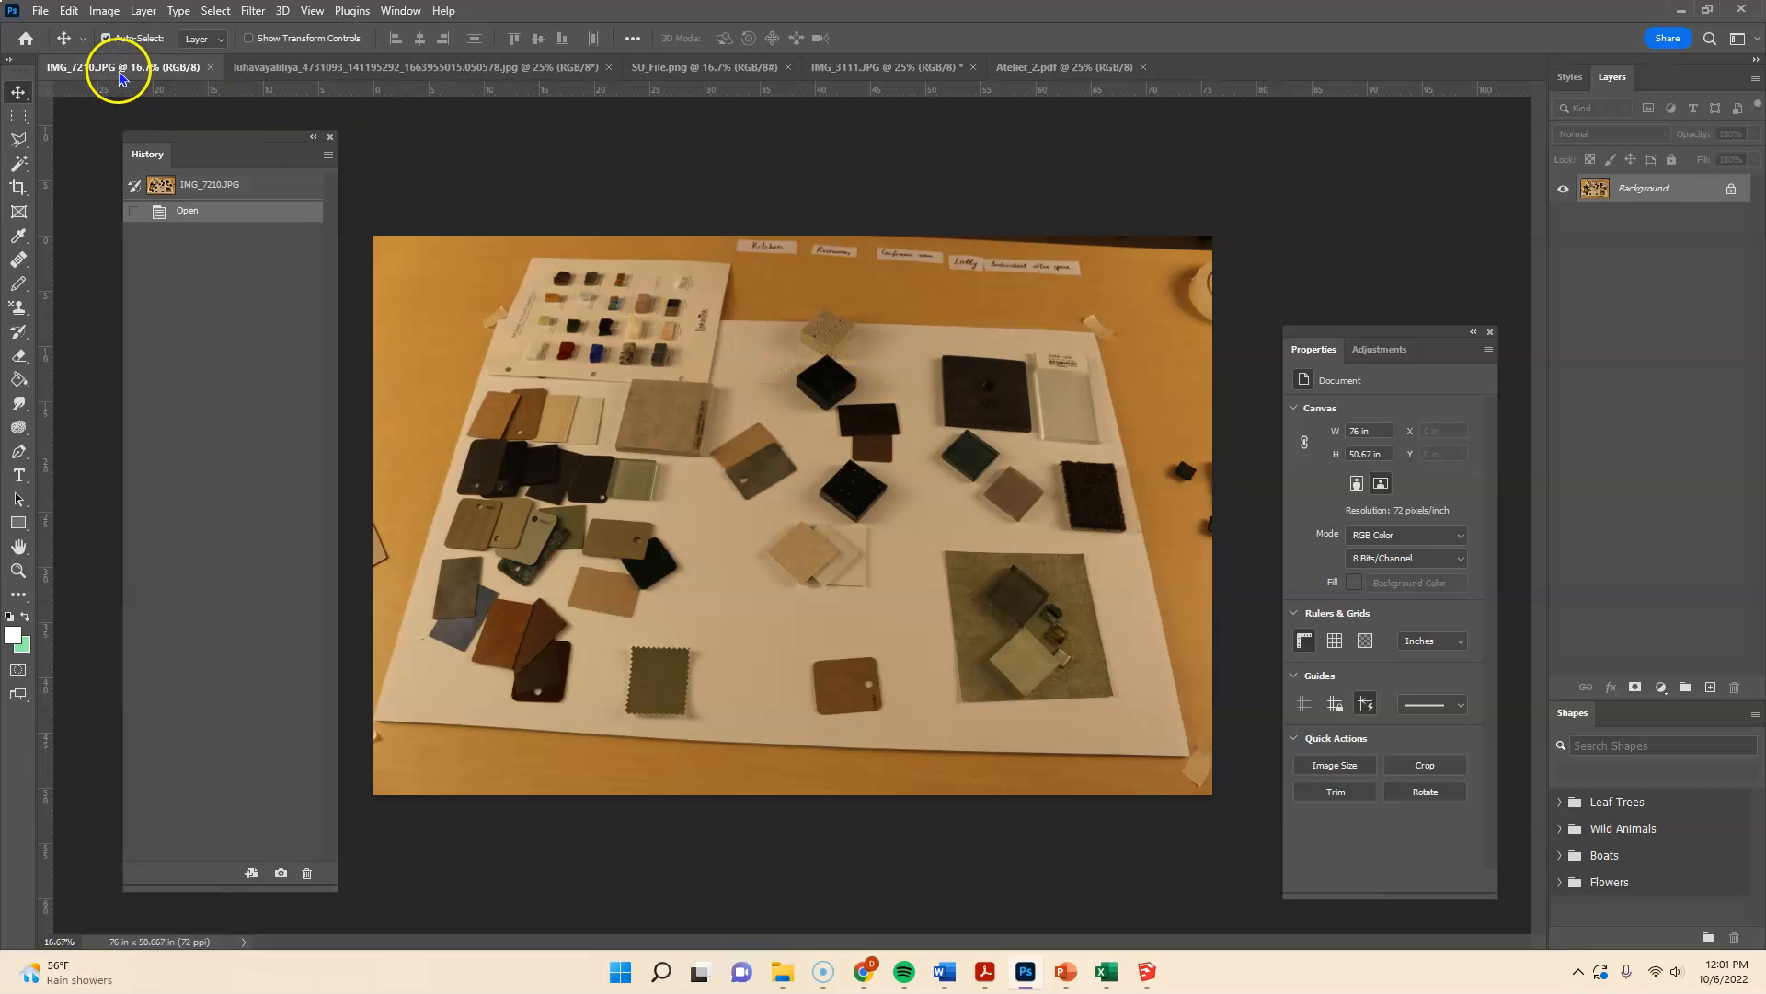
- Review the other open documents: the floor and roof plan drawing, SU_File.png, IMG_3111.JPG and Atelier_2.pdf
left_click(322, 67)
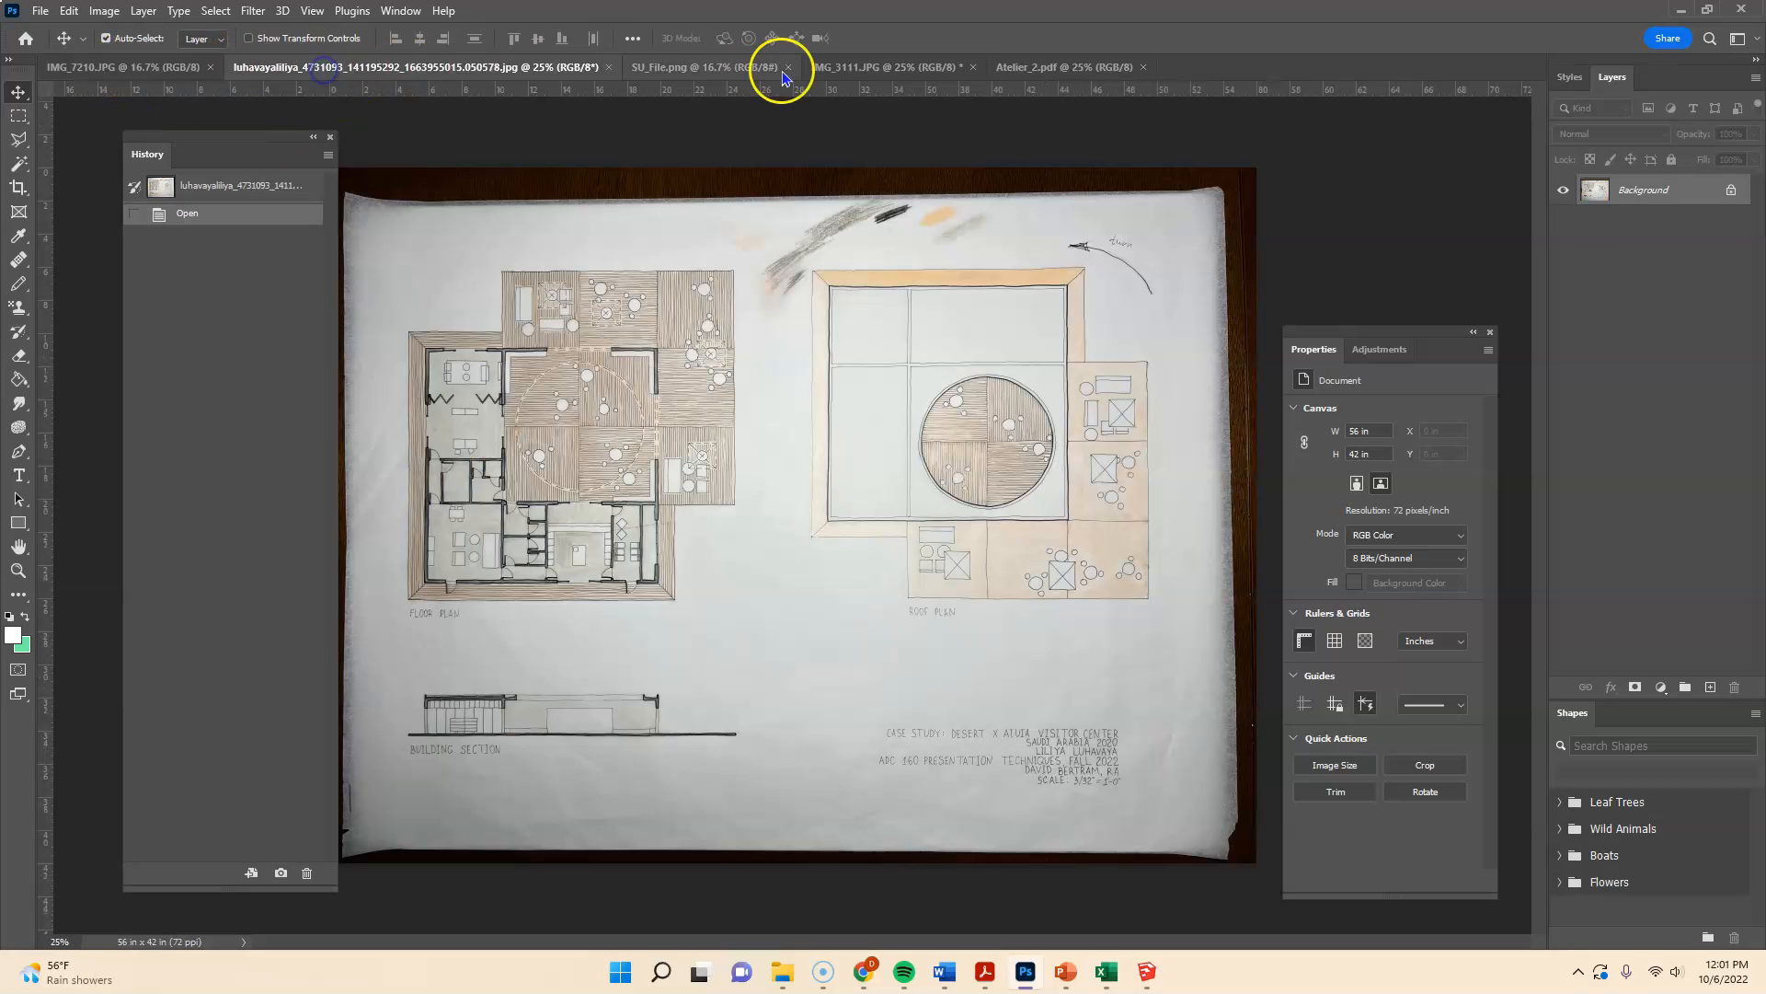
left_click(693, 66)
left_click(879, 67)
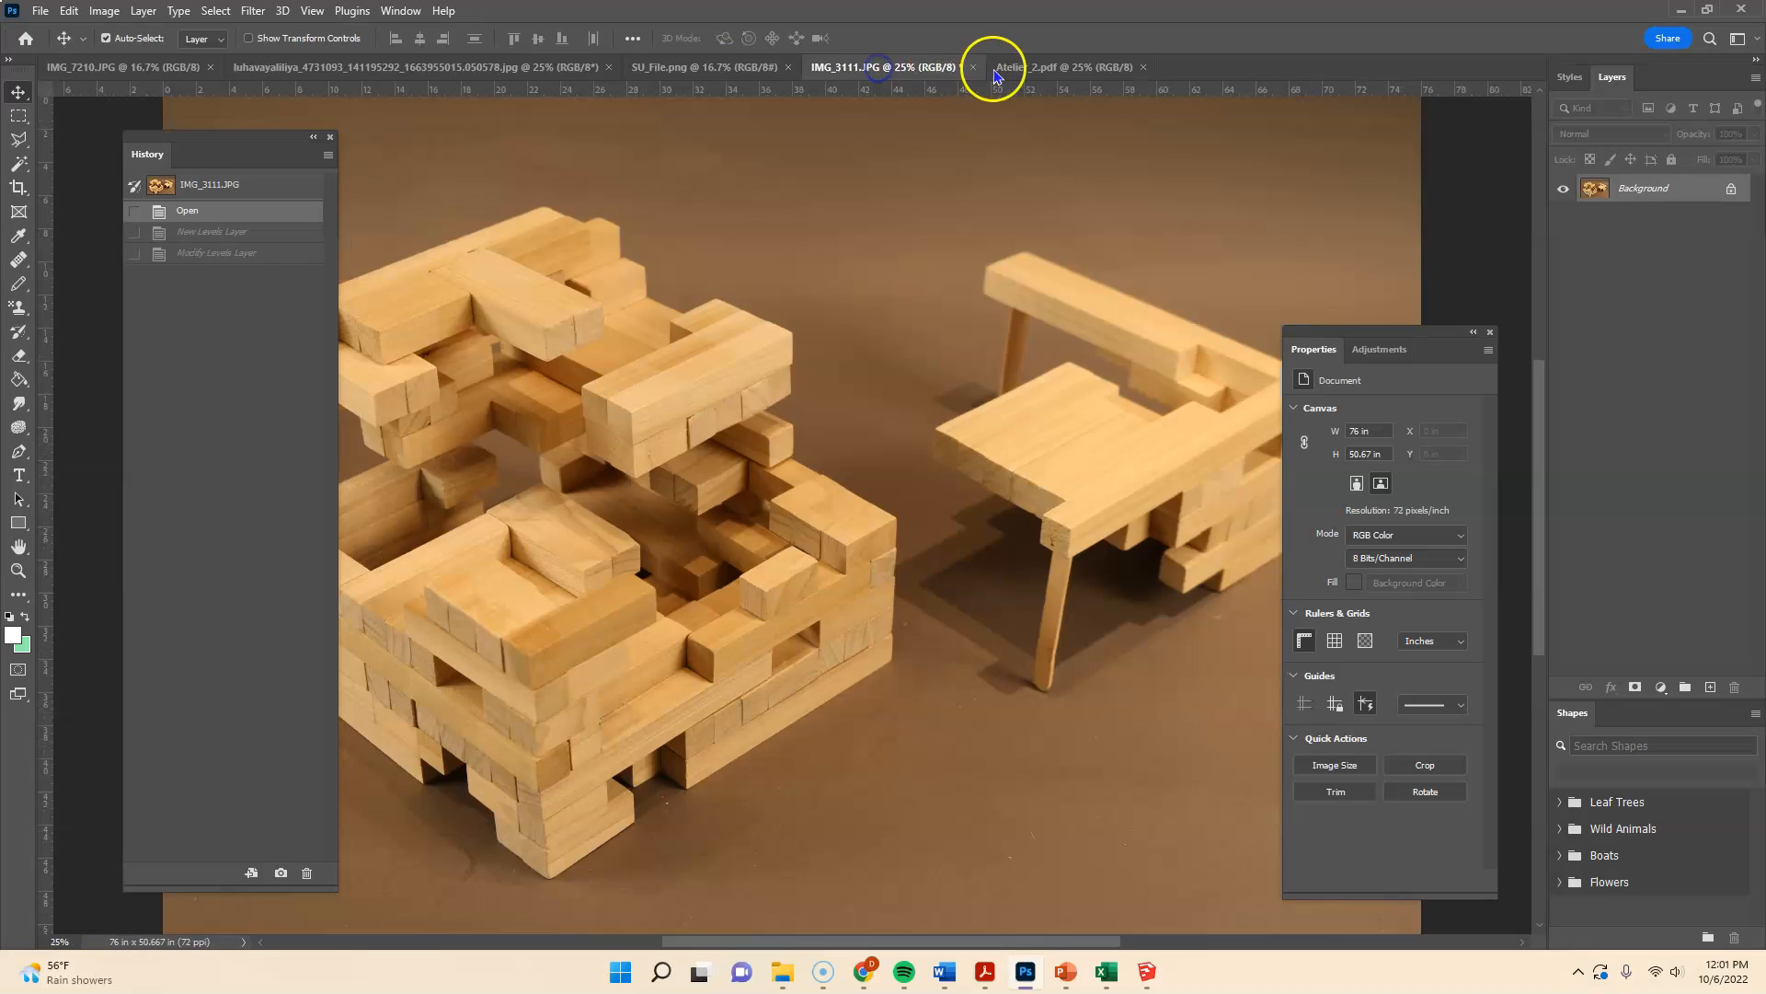
left_click(1042, 72)
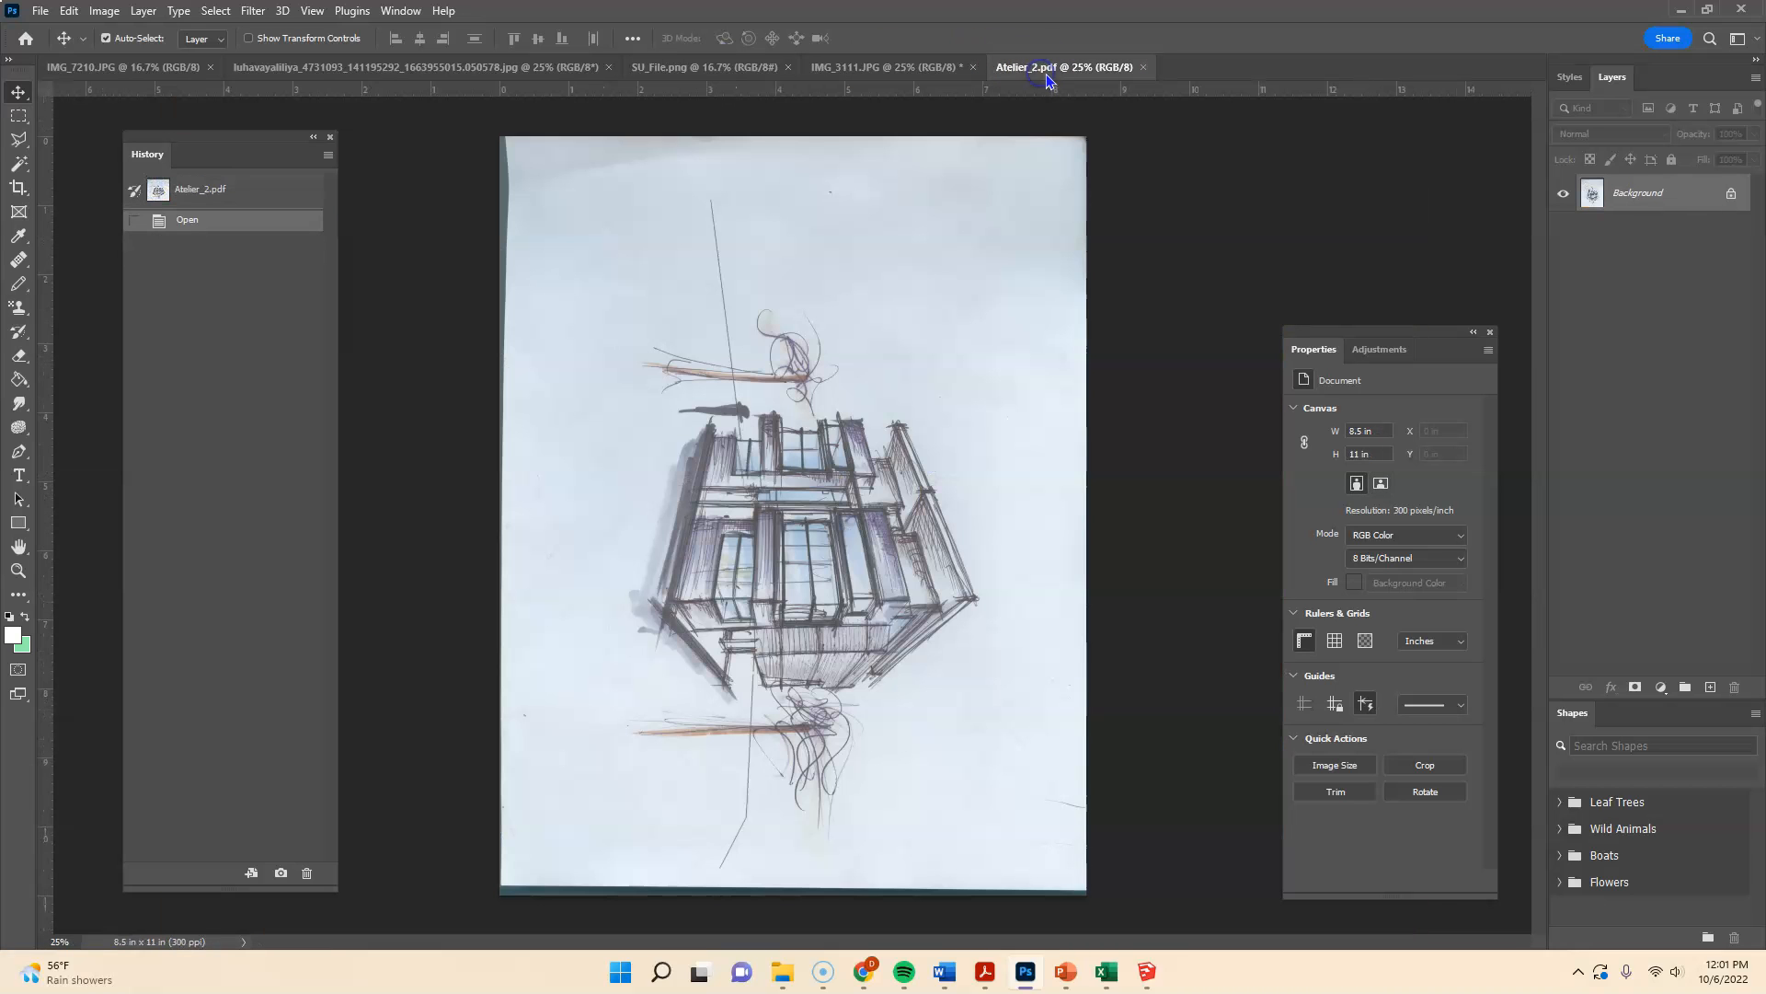
- With Resample off, try a resolution of 220 for IMG_7210.JPG and apply 300 pixels/inch
left_click(122, 72)
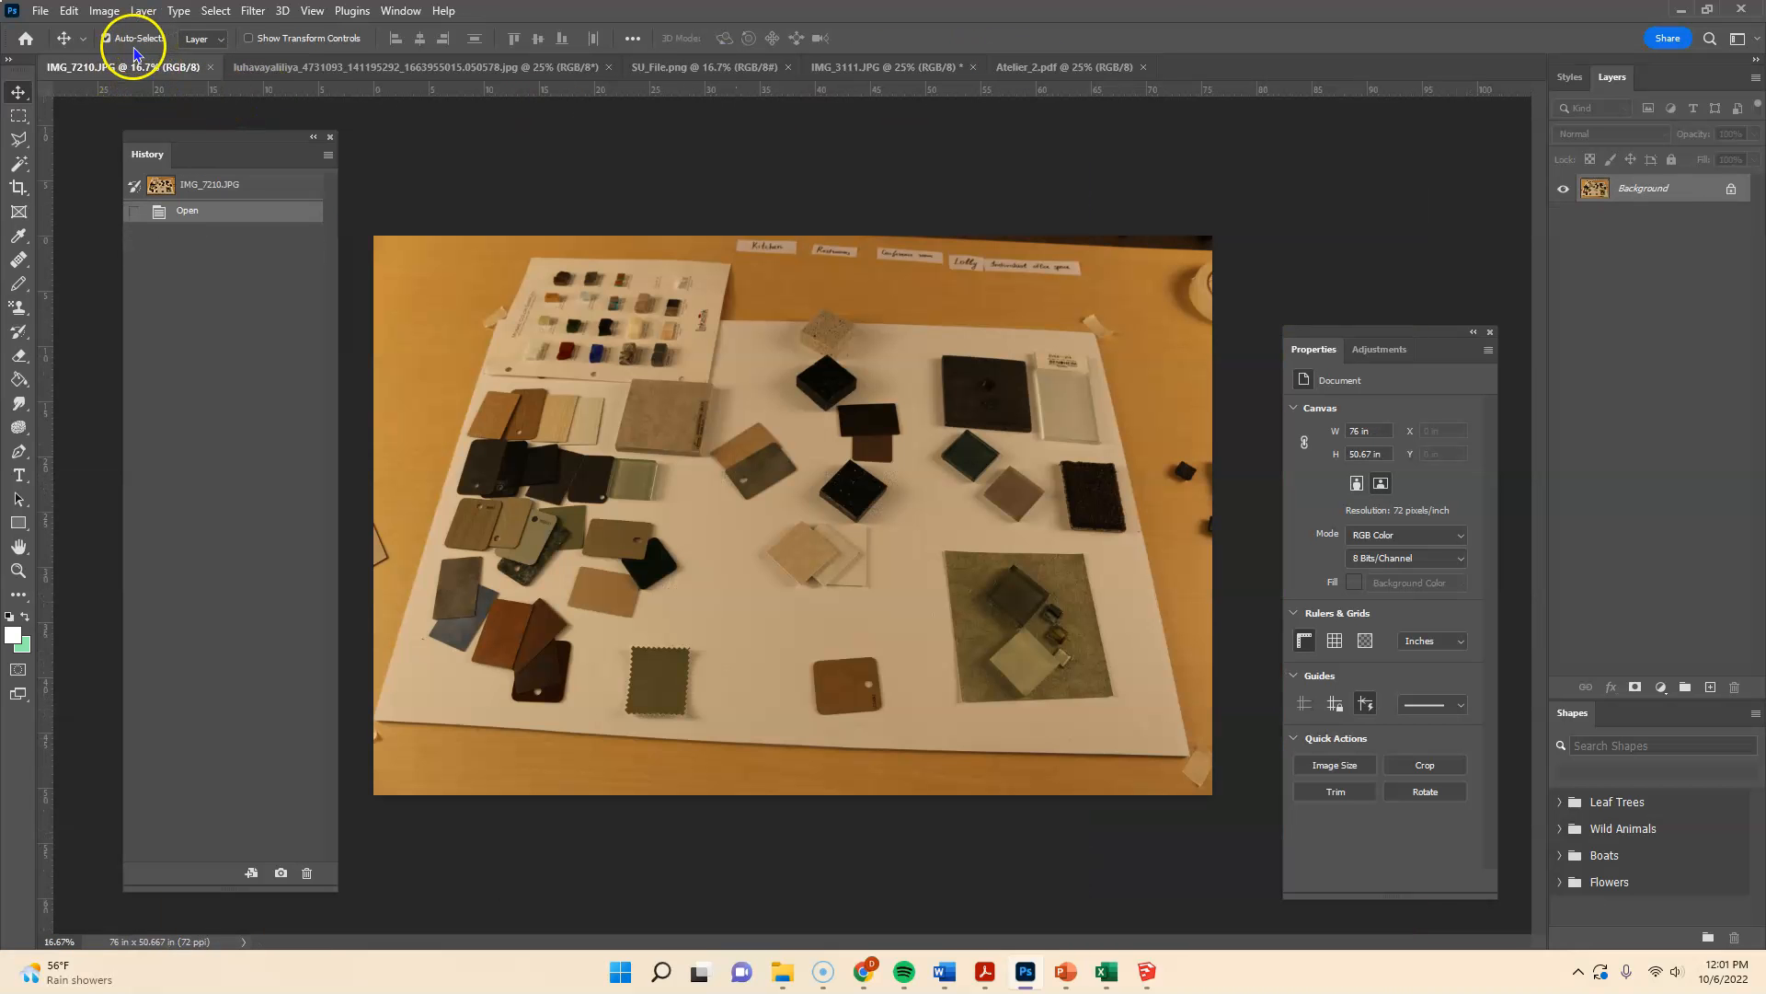
left_click(104, 11)
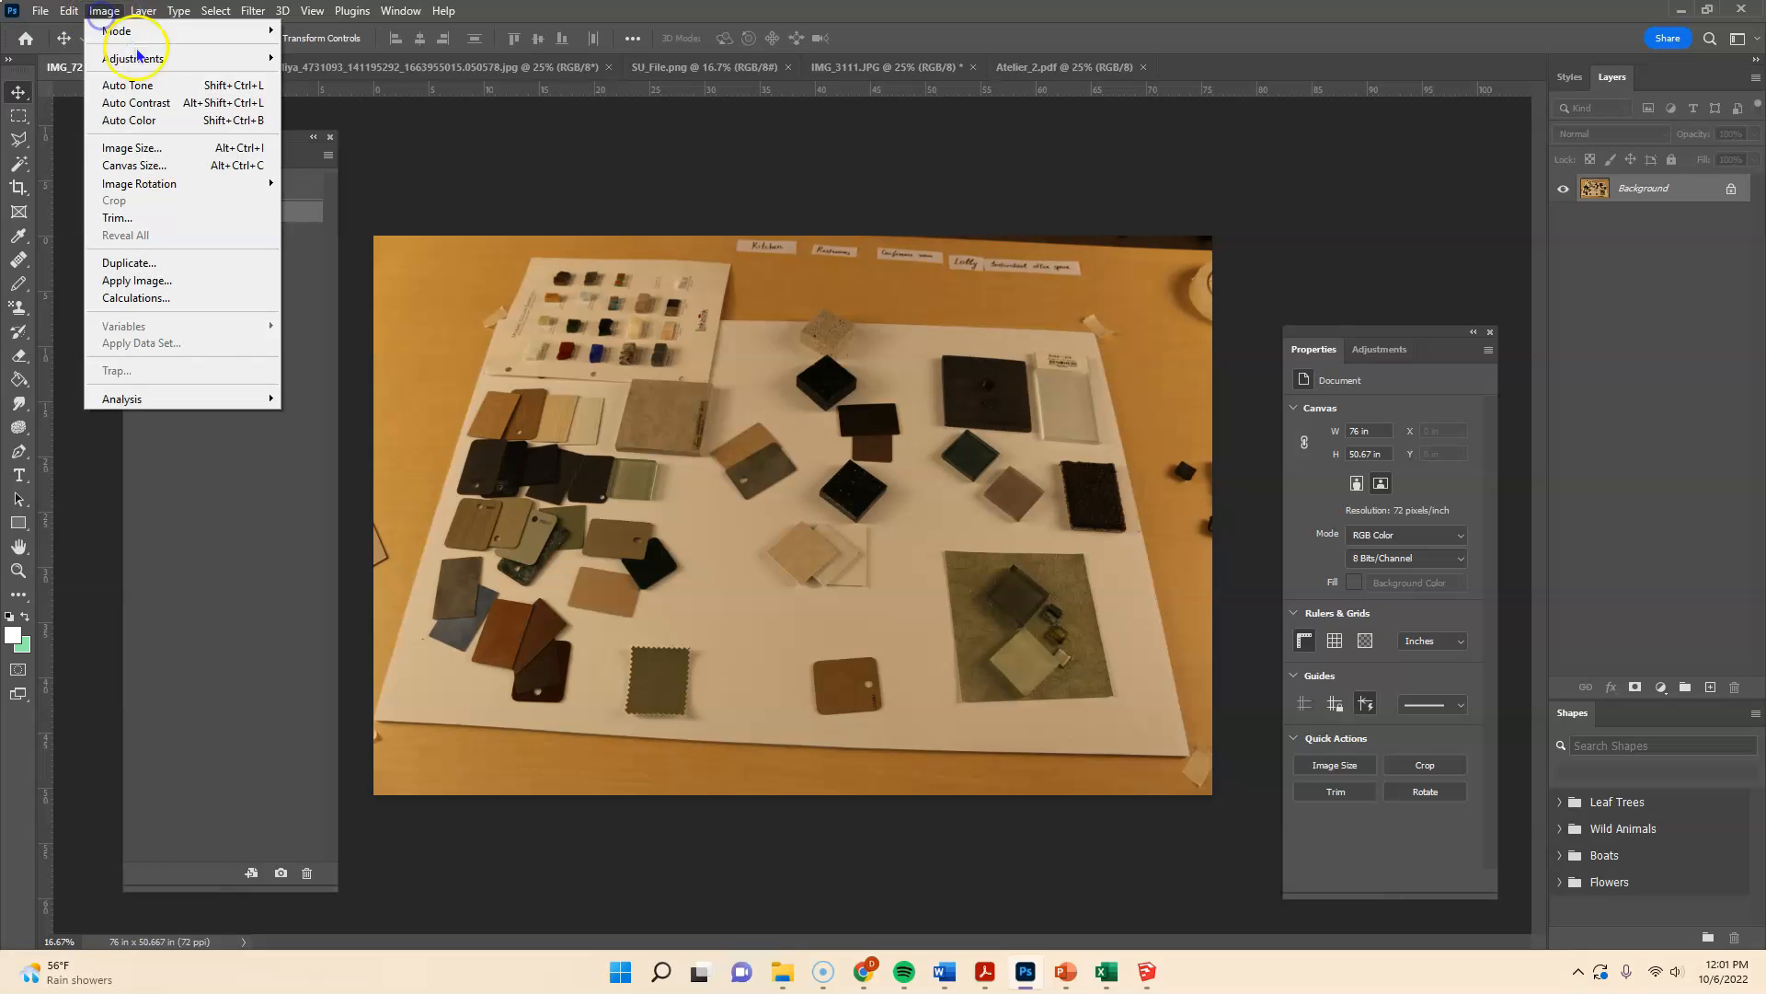
left_click(138, 148)
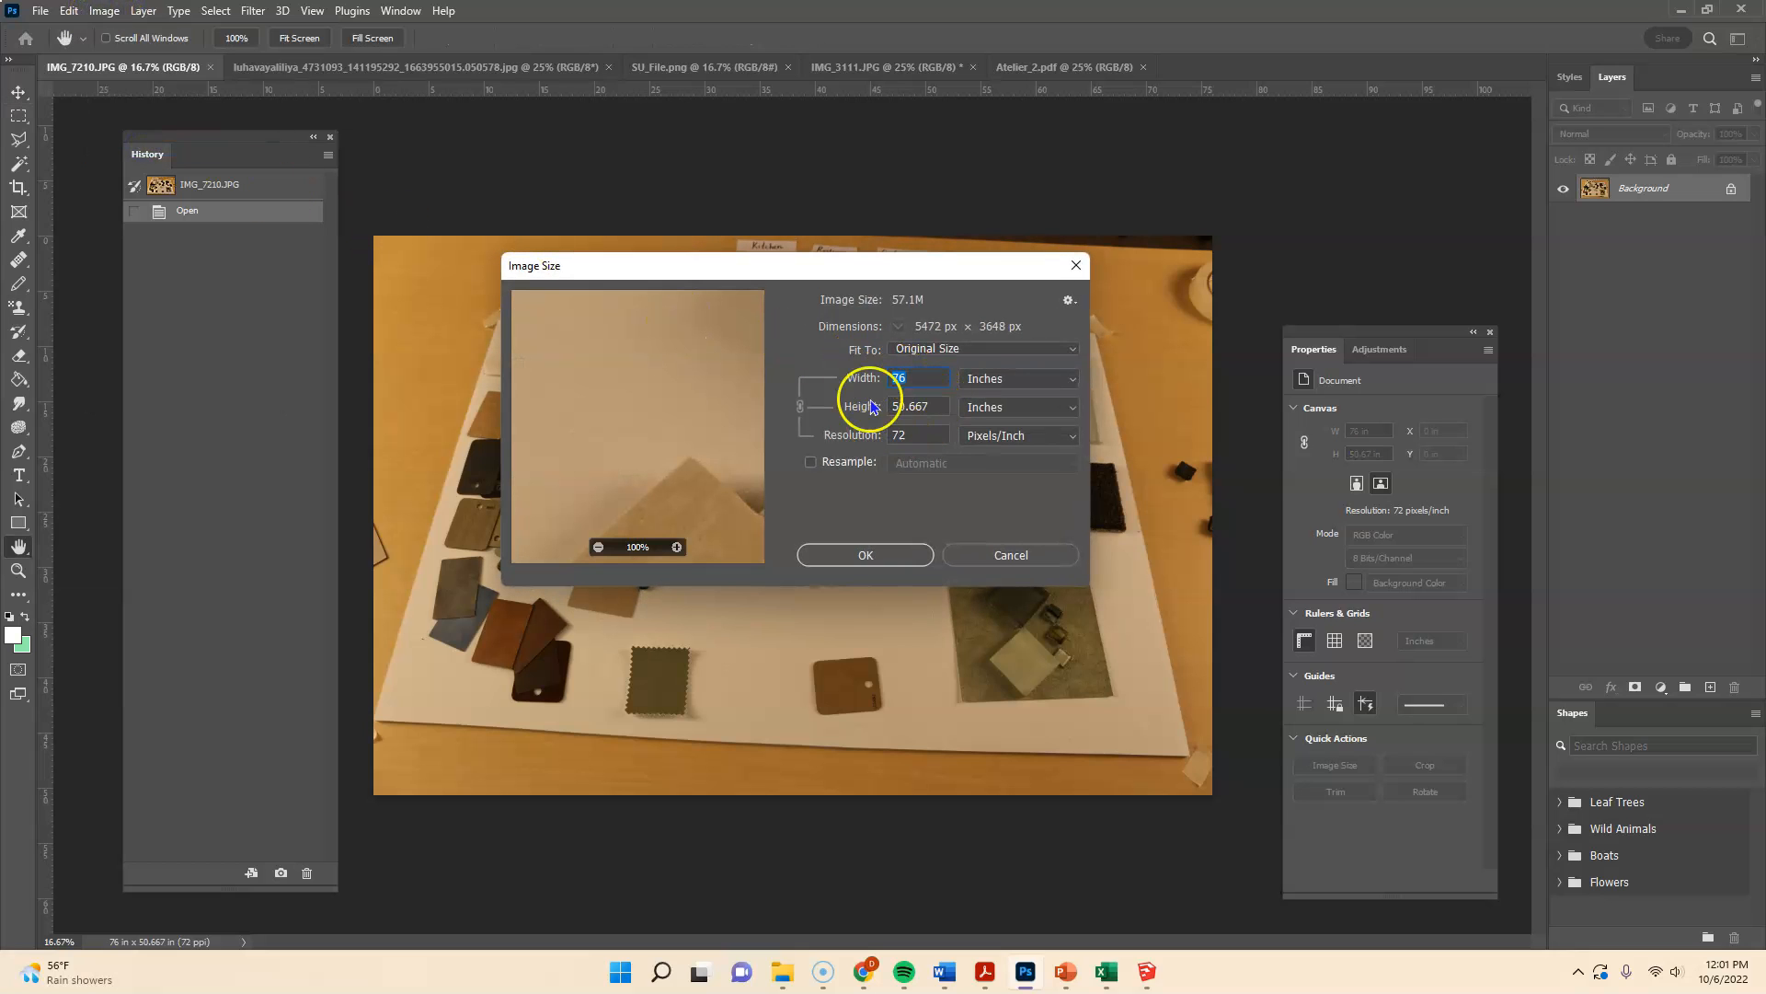
left_click(867, 441)
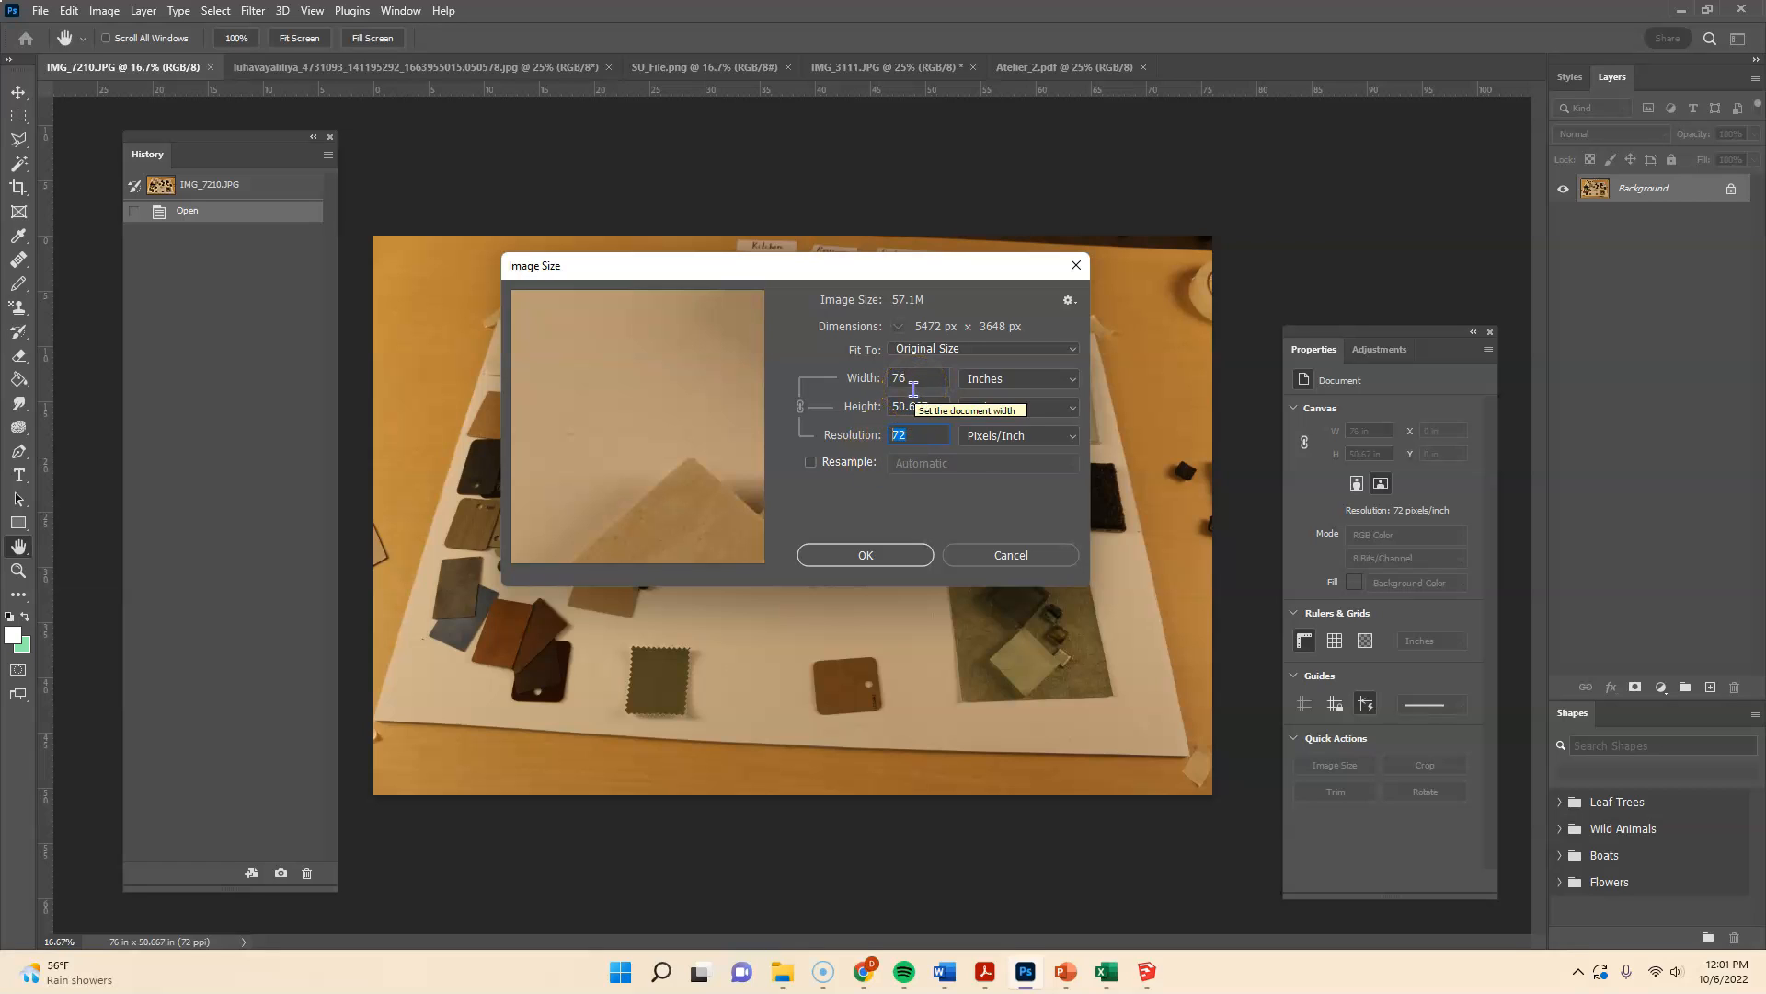
type("220")
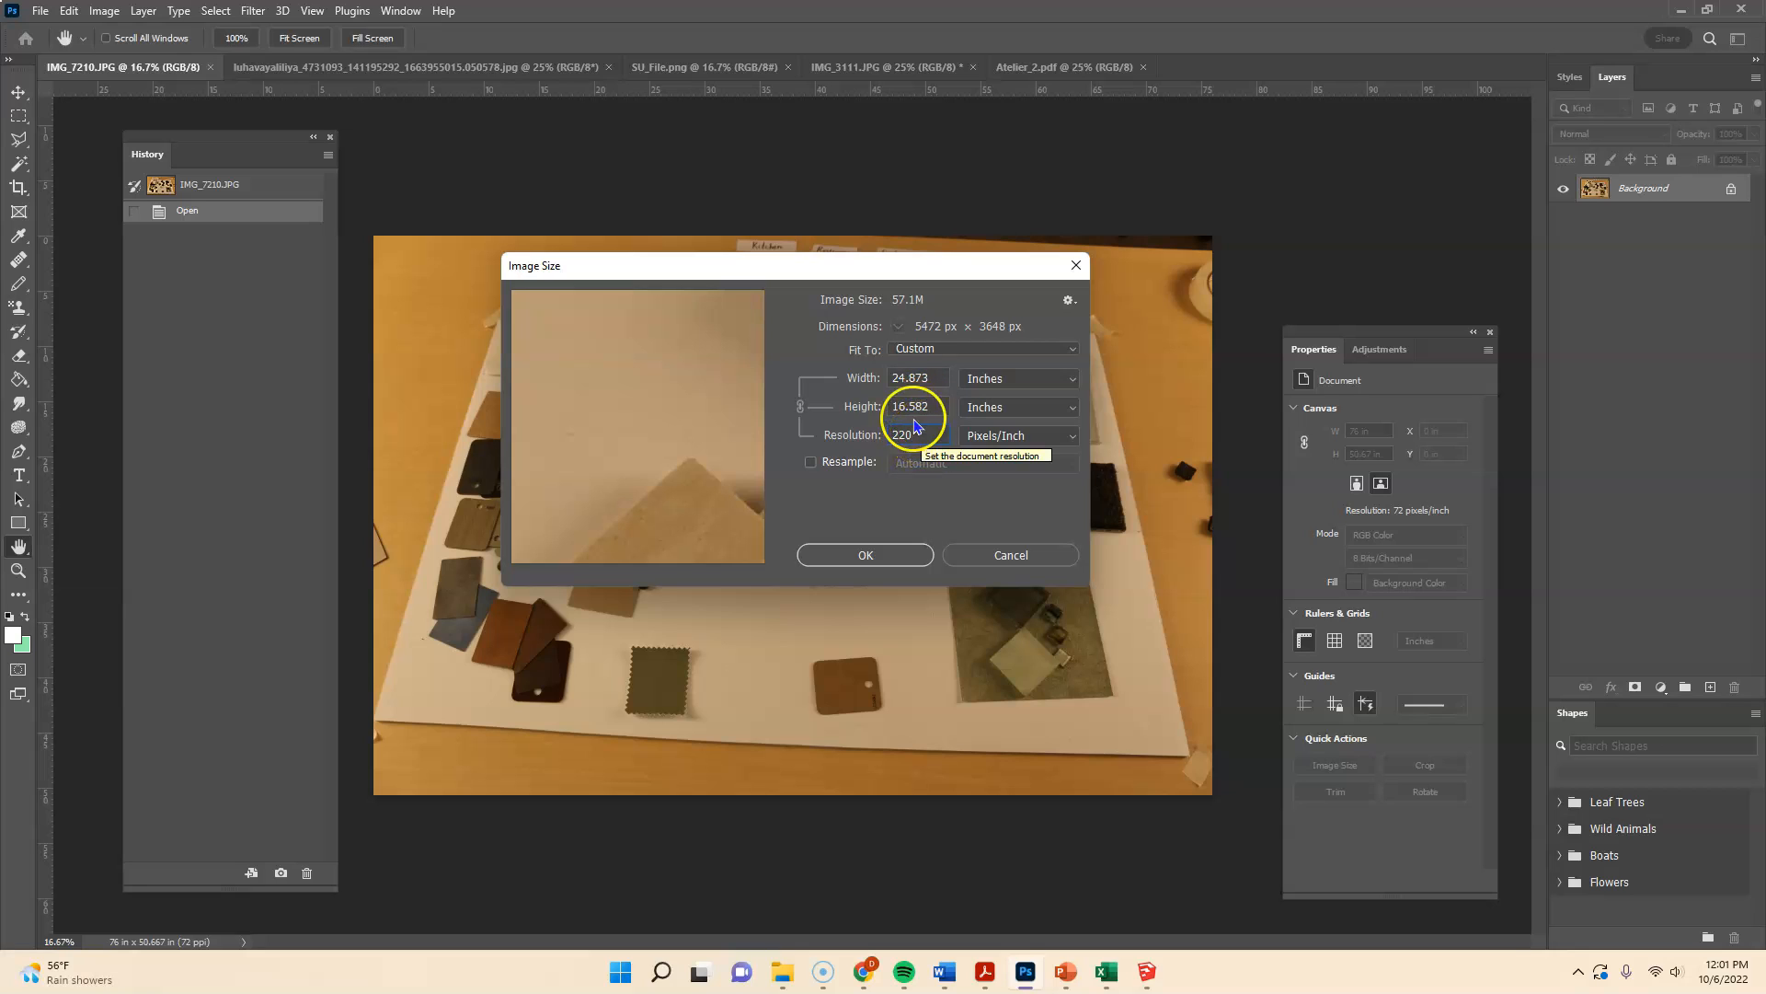
left_click_drag(922, 434, 856, 430)
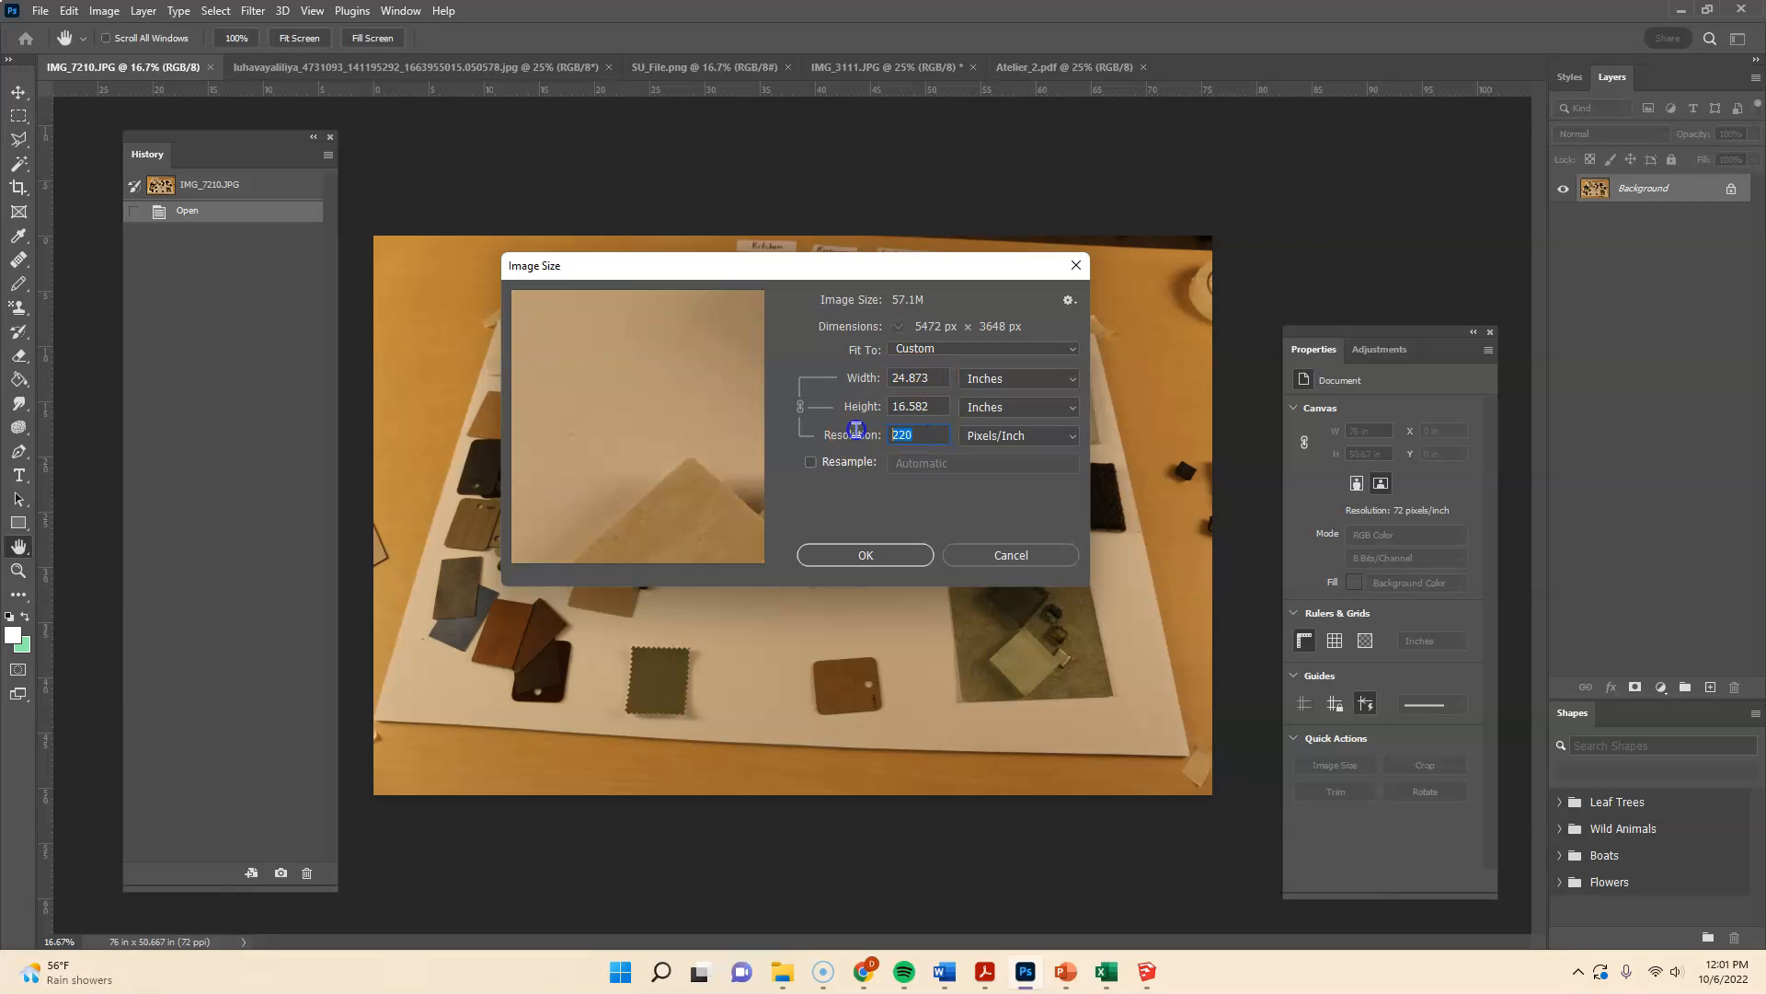
type("300")
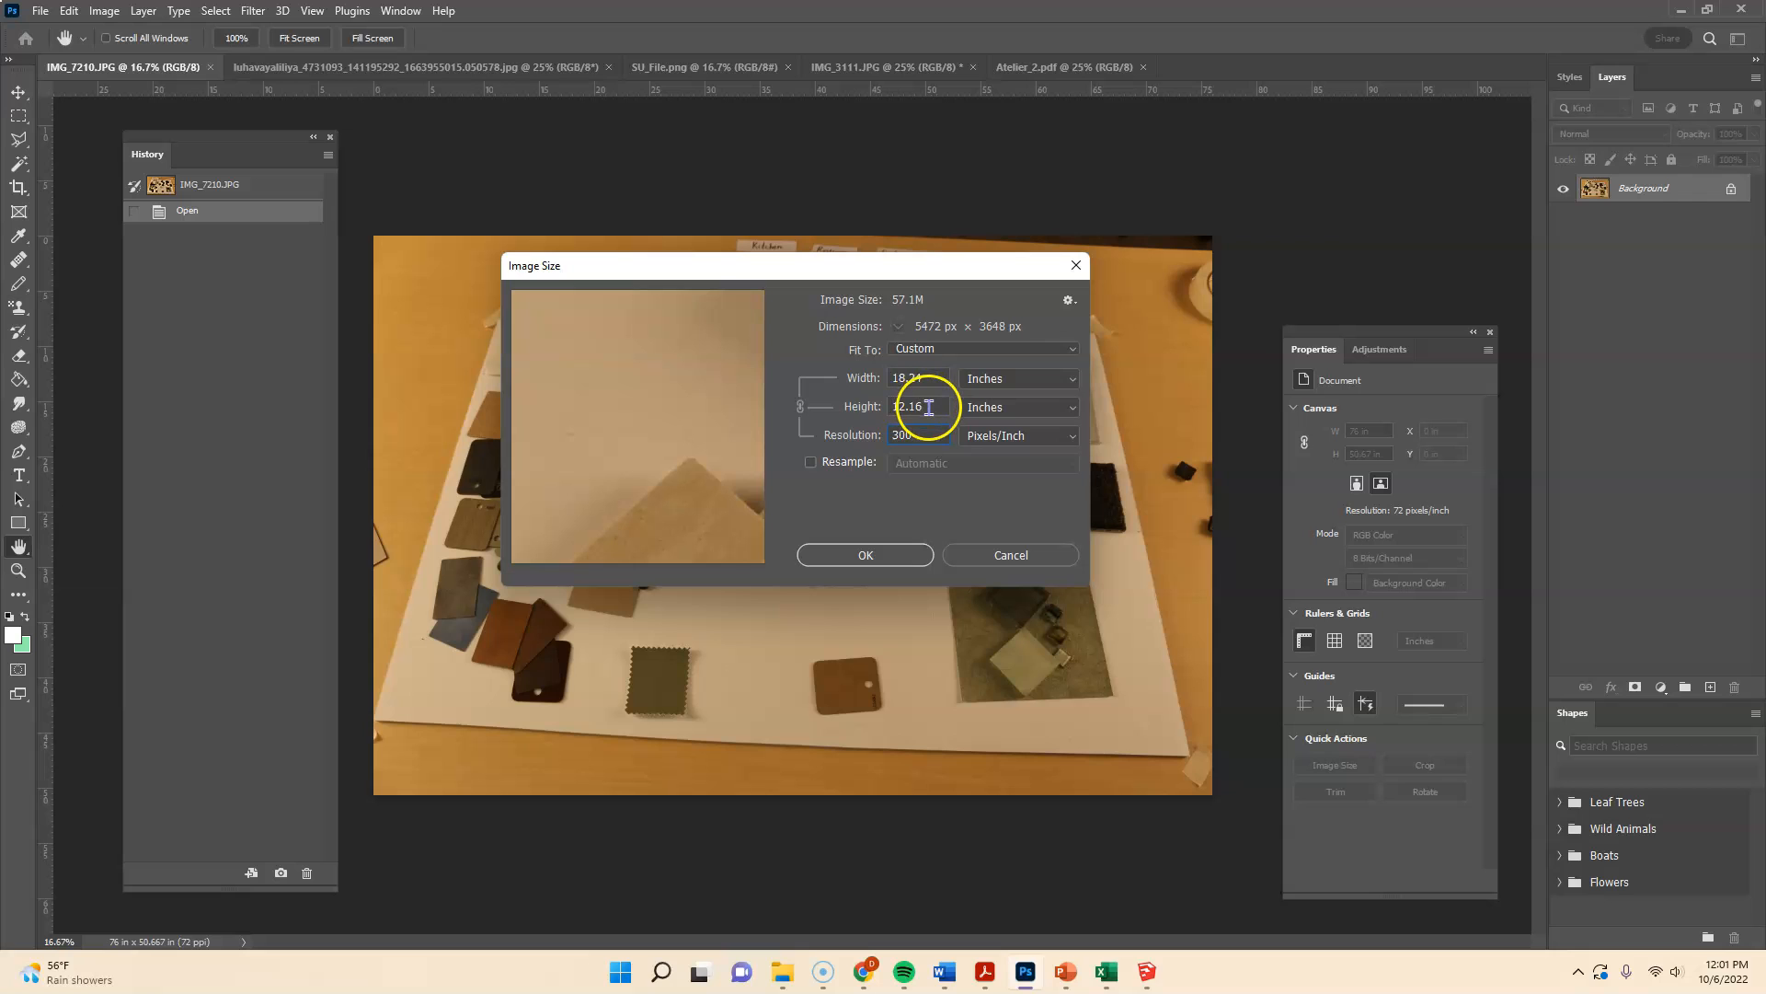
left_click(882, 555)
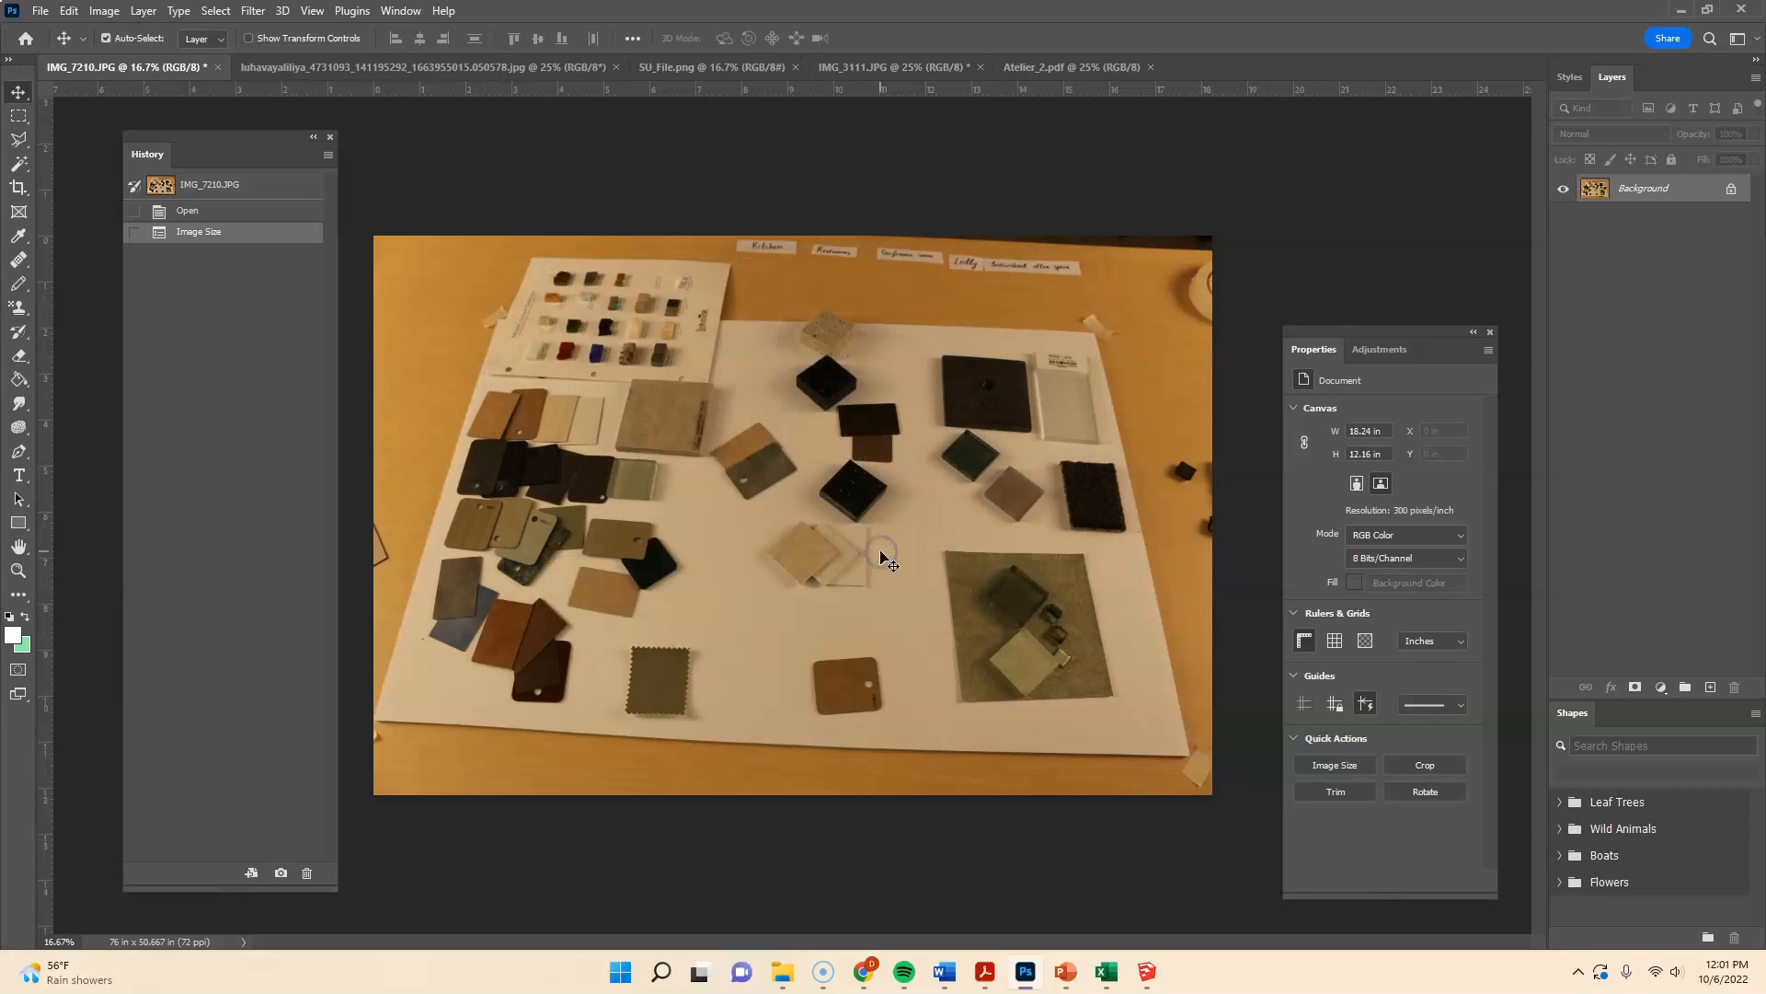
left_click(395, 66)
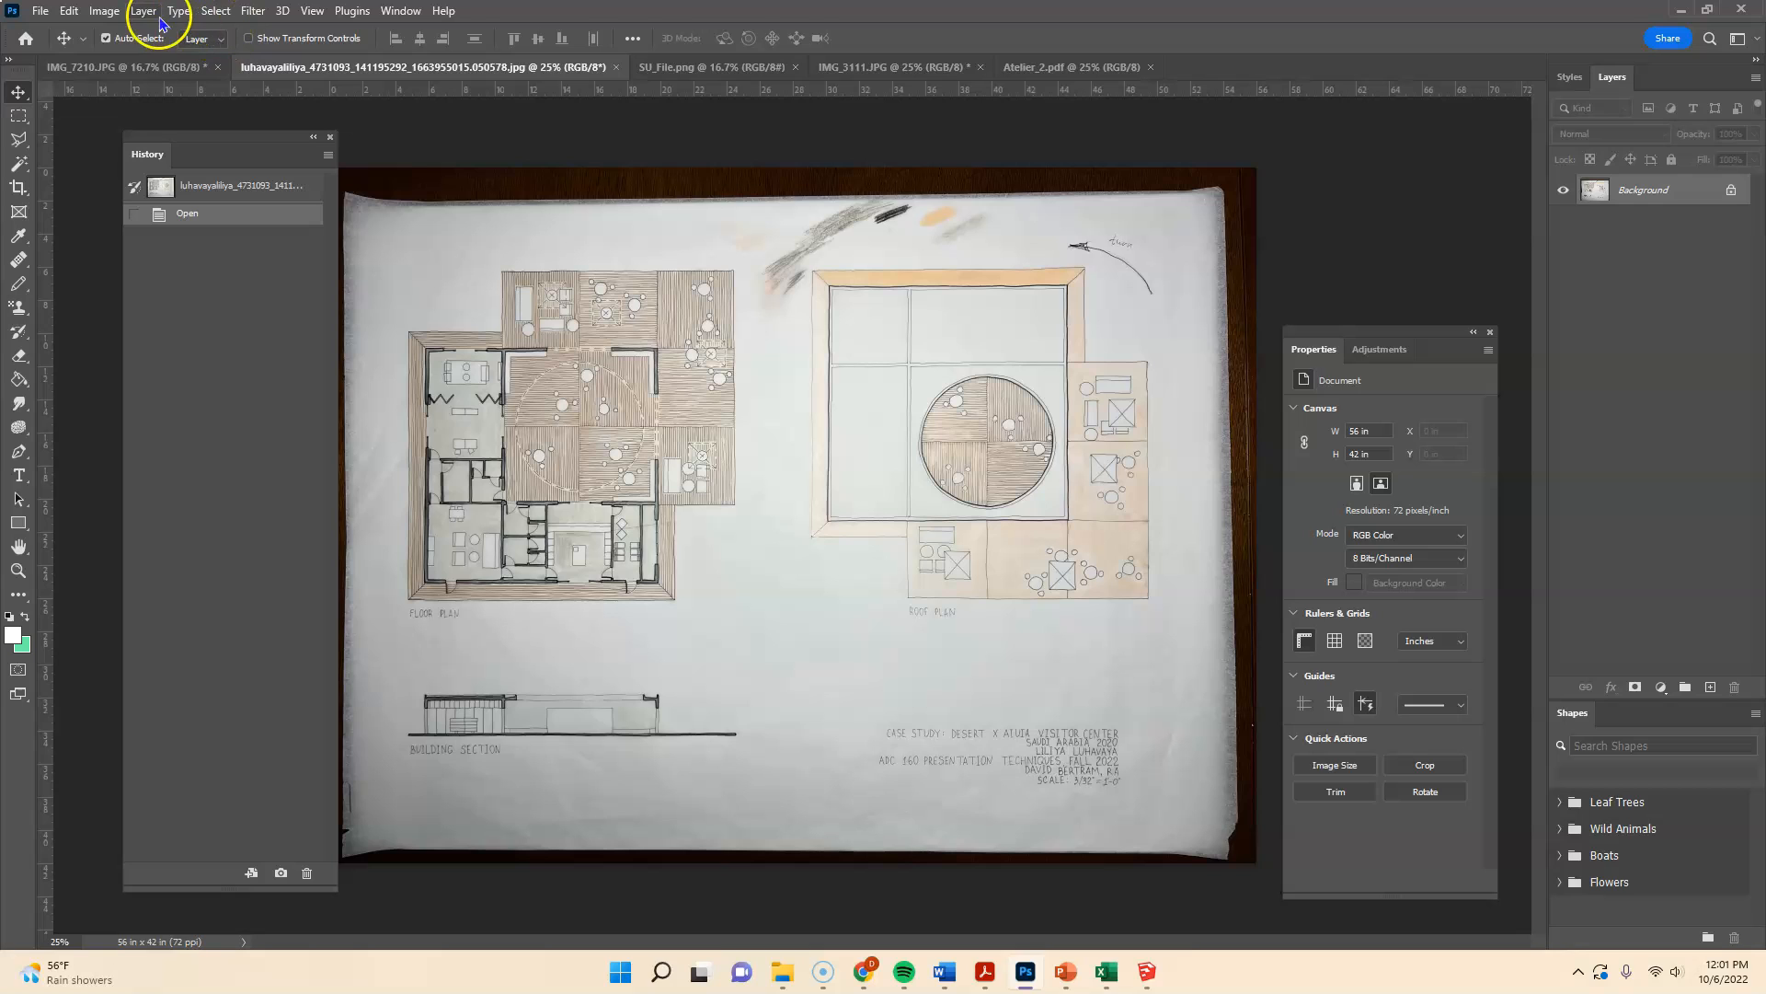
left_click(104, 11)
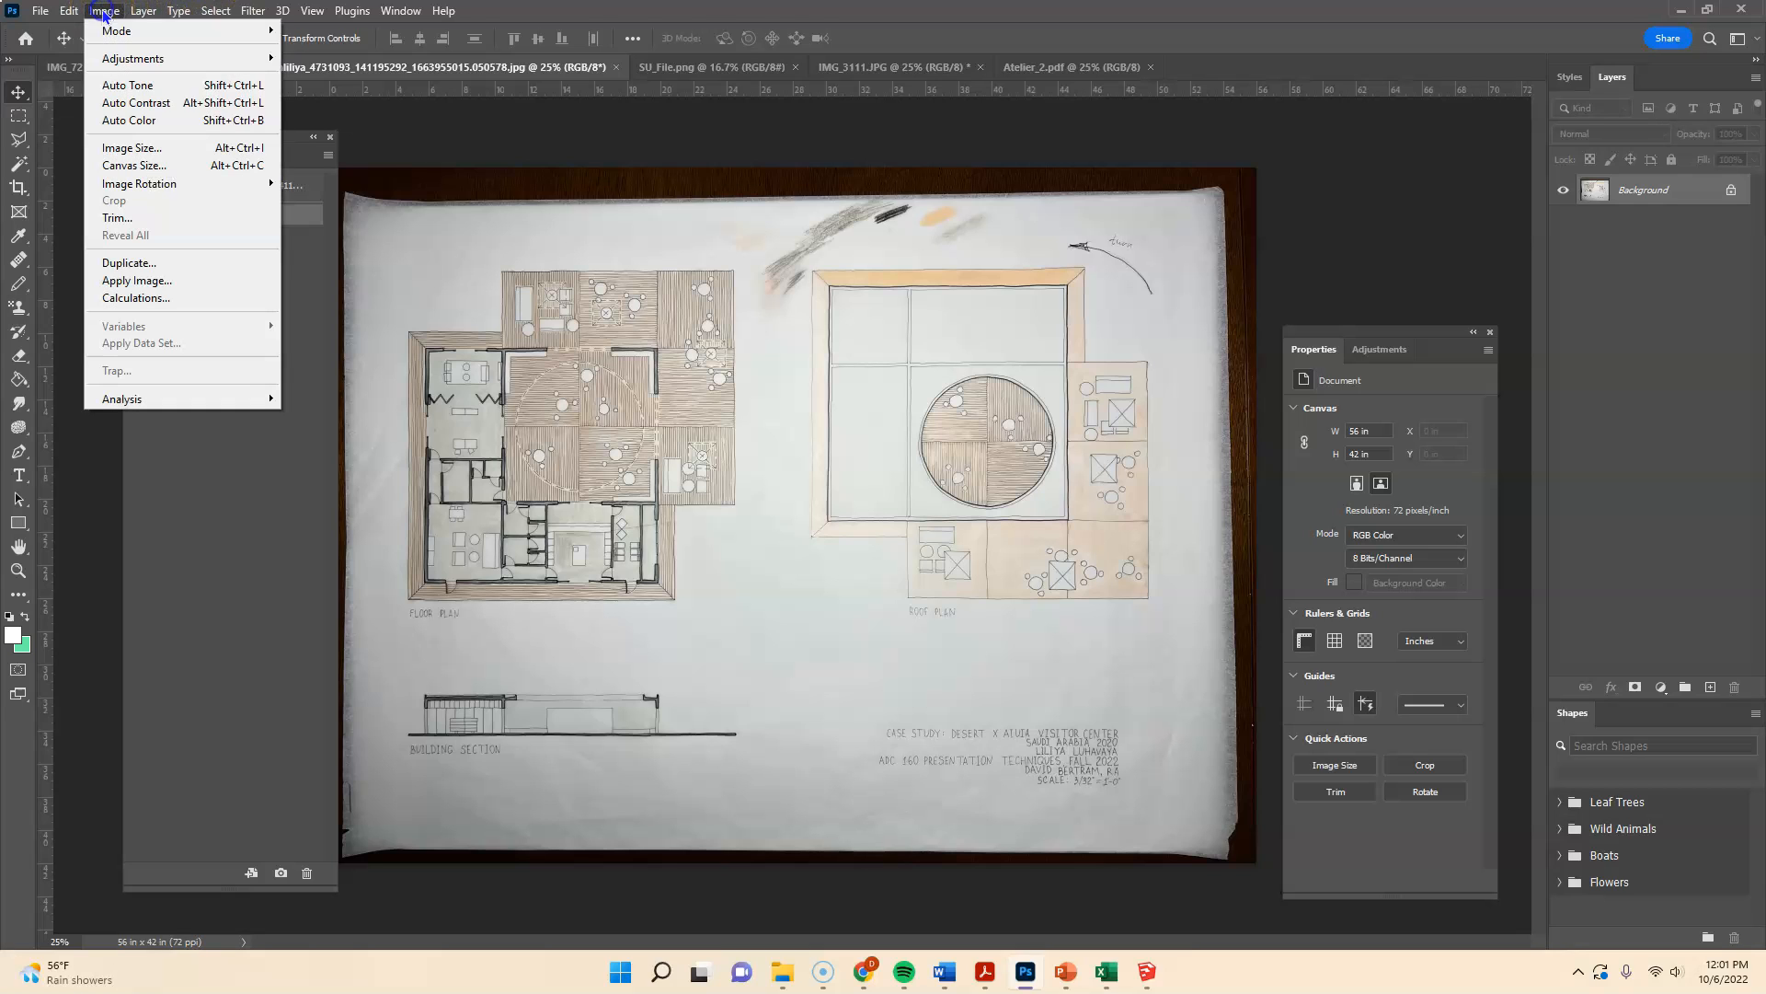
left_click(131, 147)
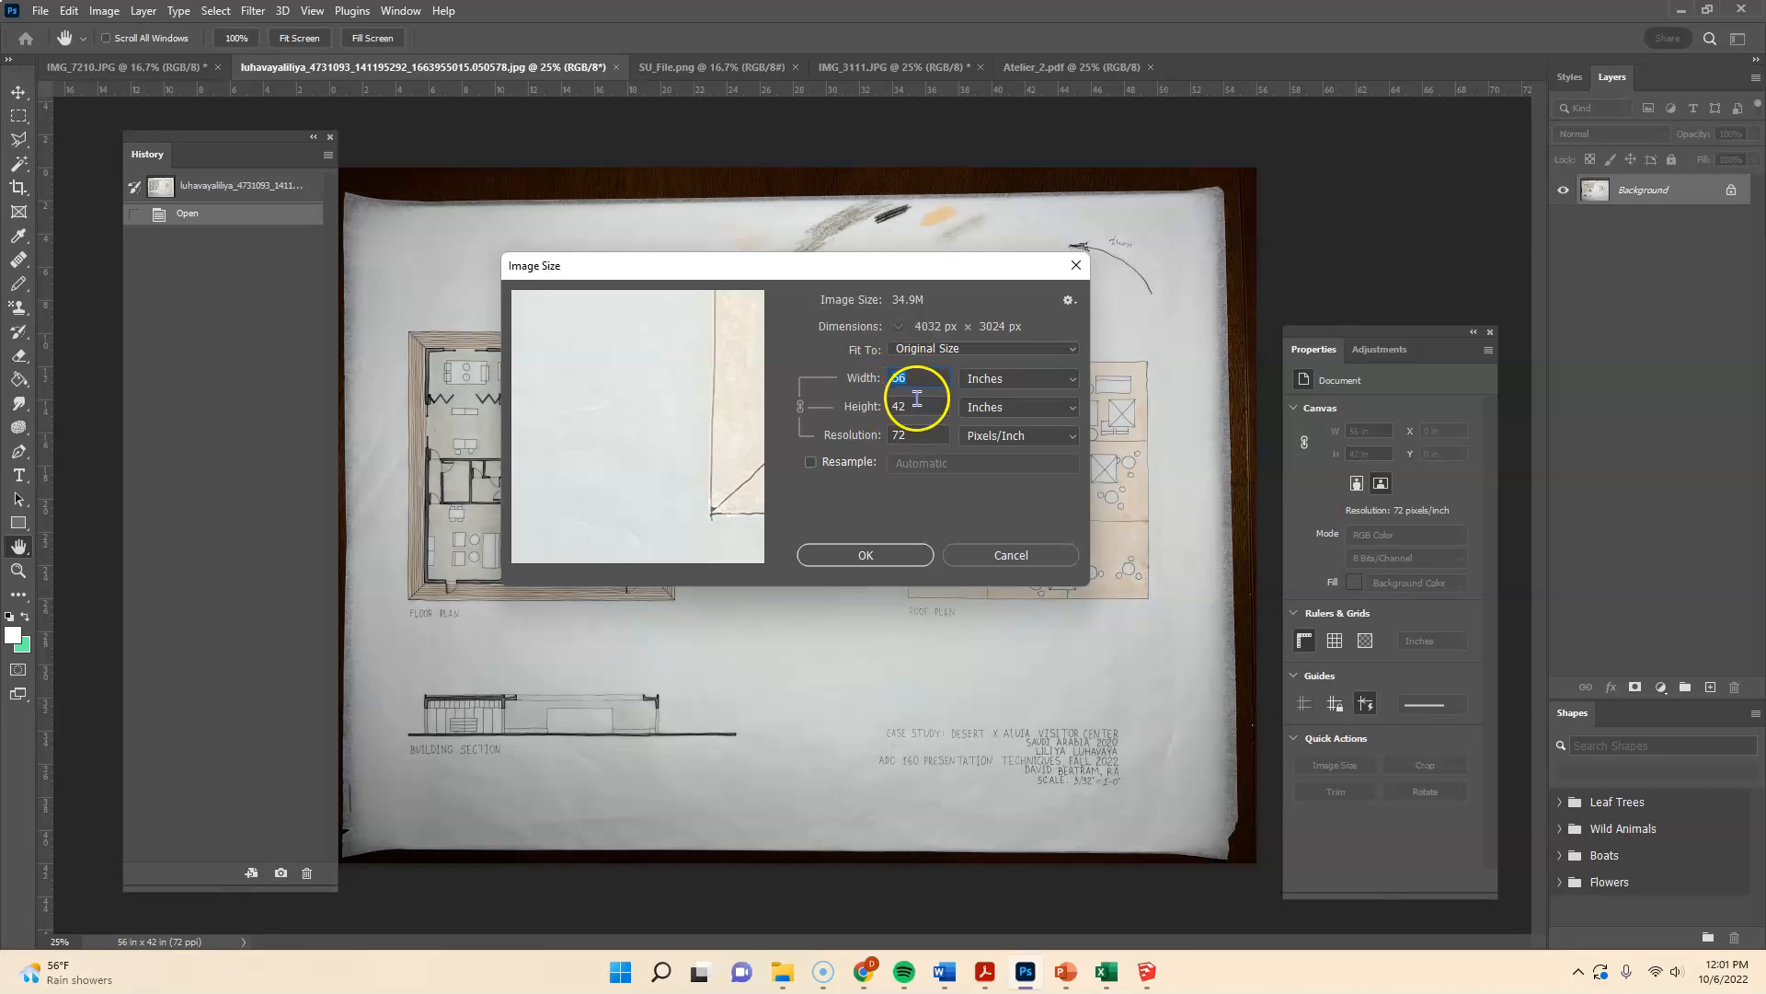
double_click(916, 433)
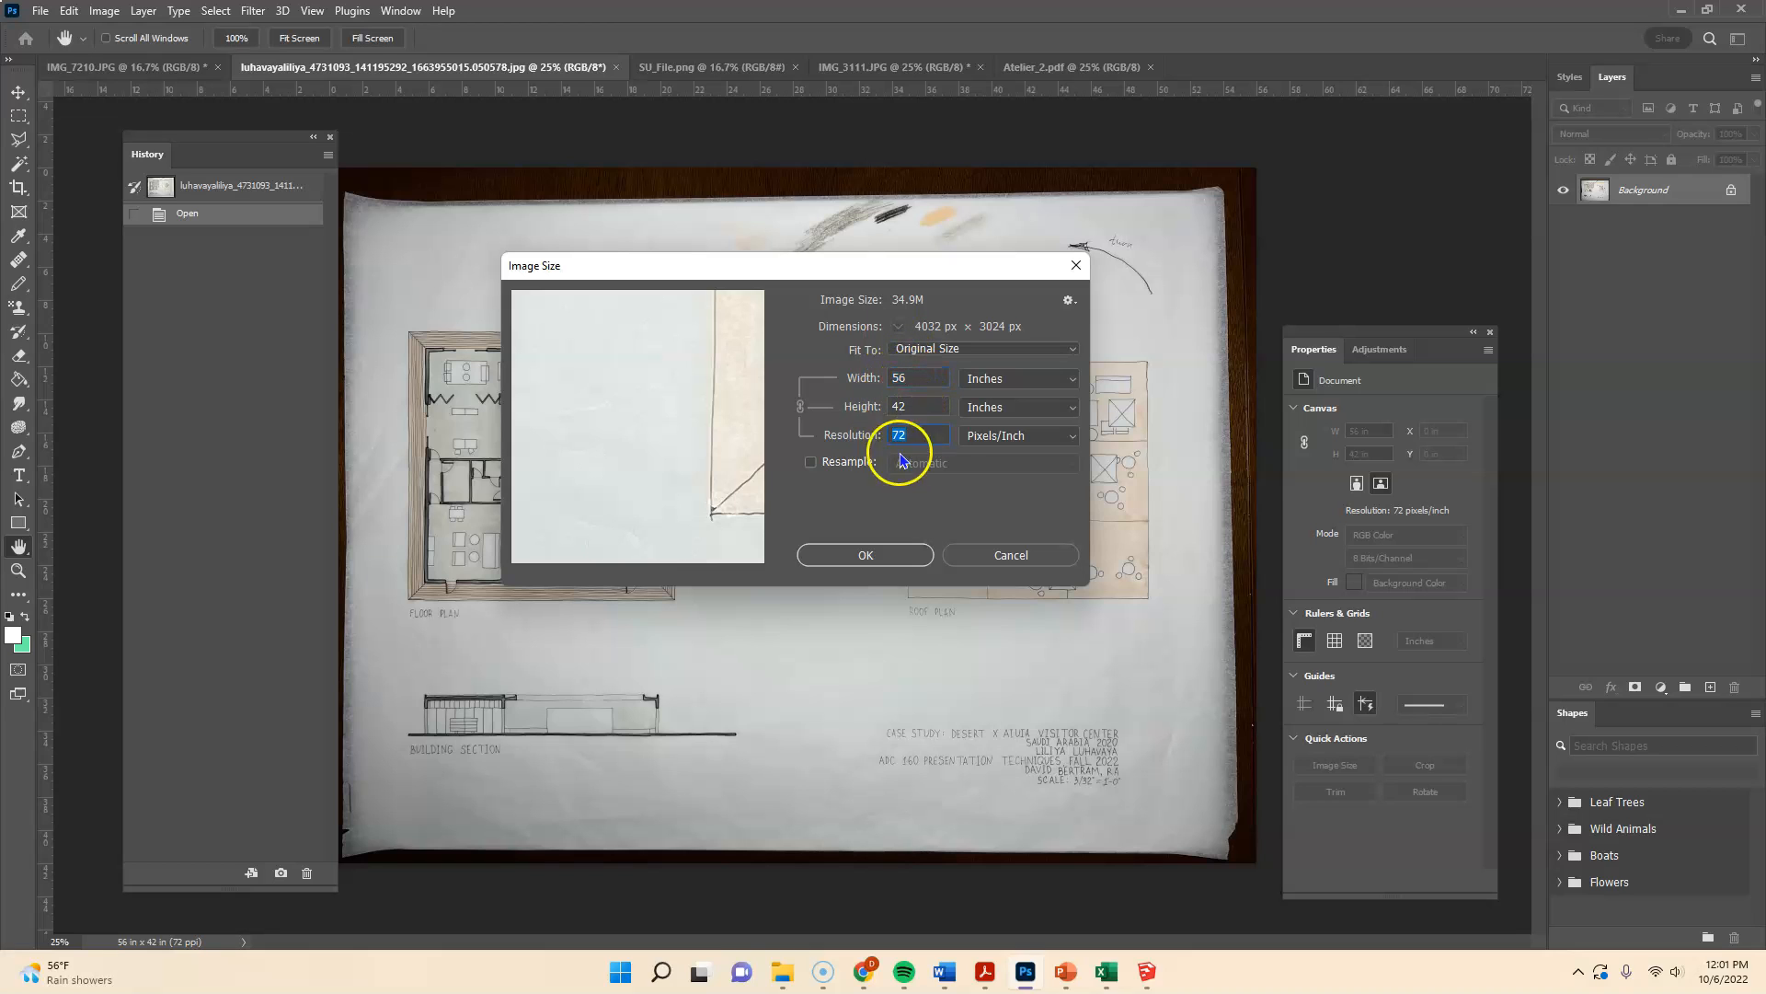
type("220")
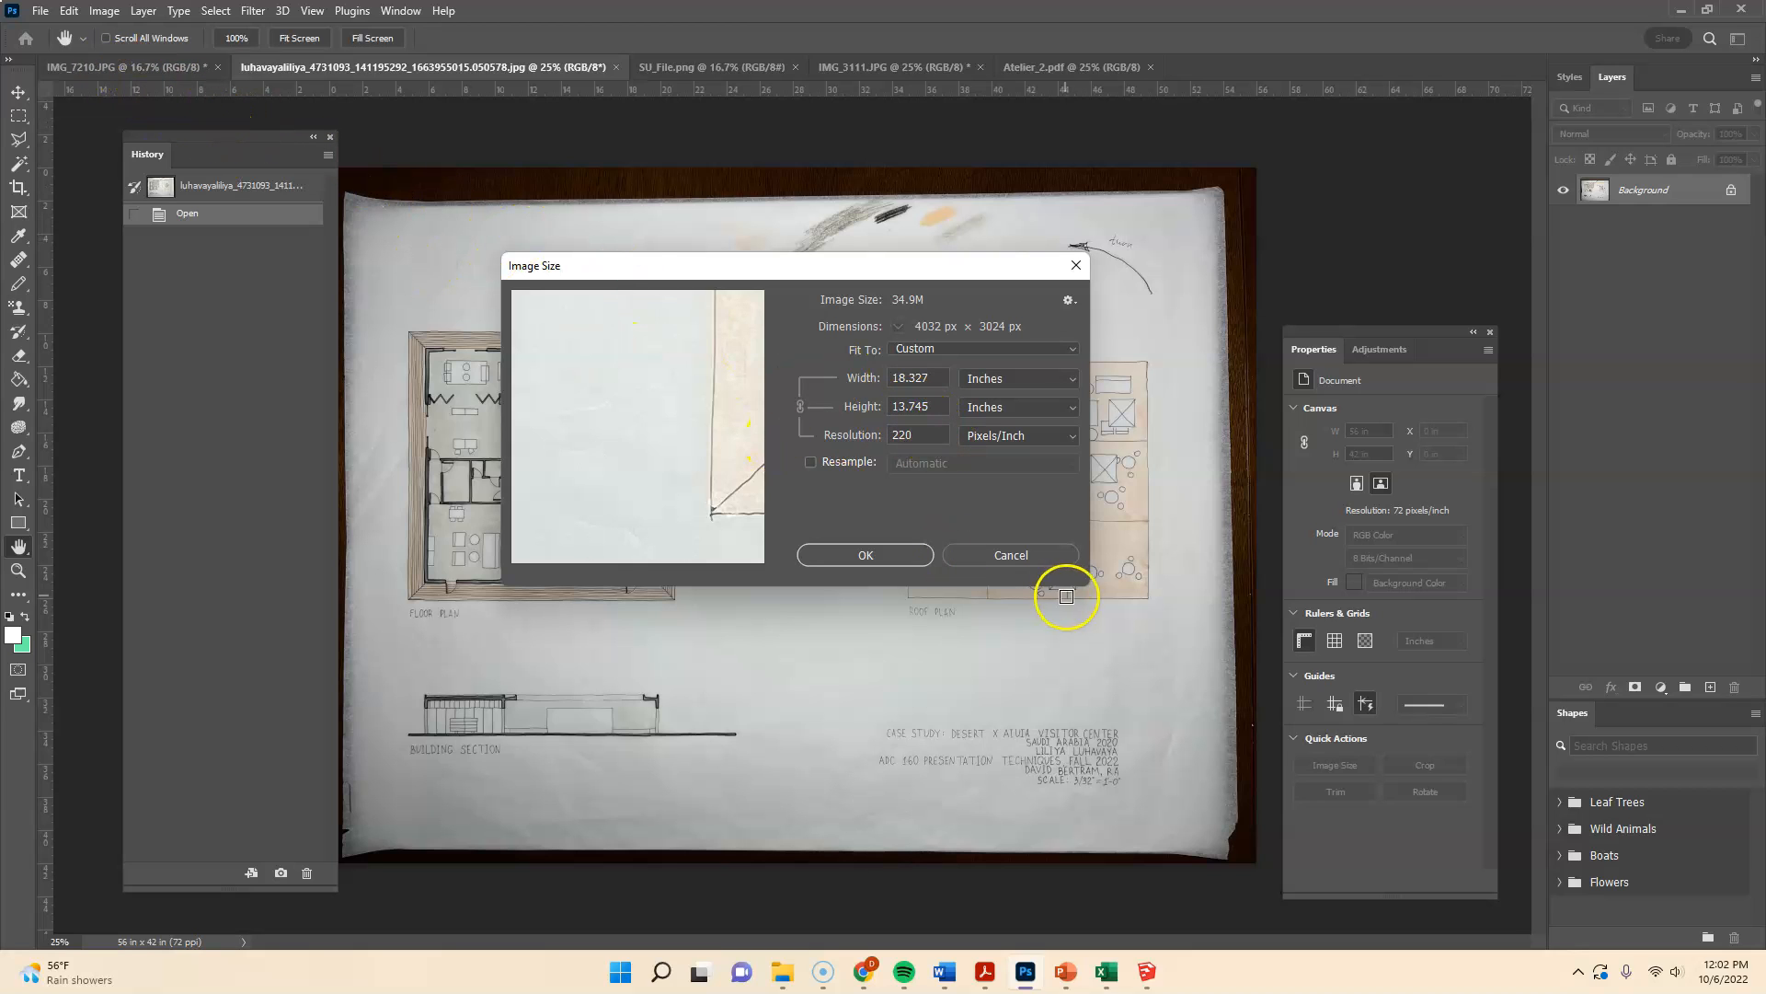
left_click(1031, 554)
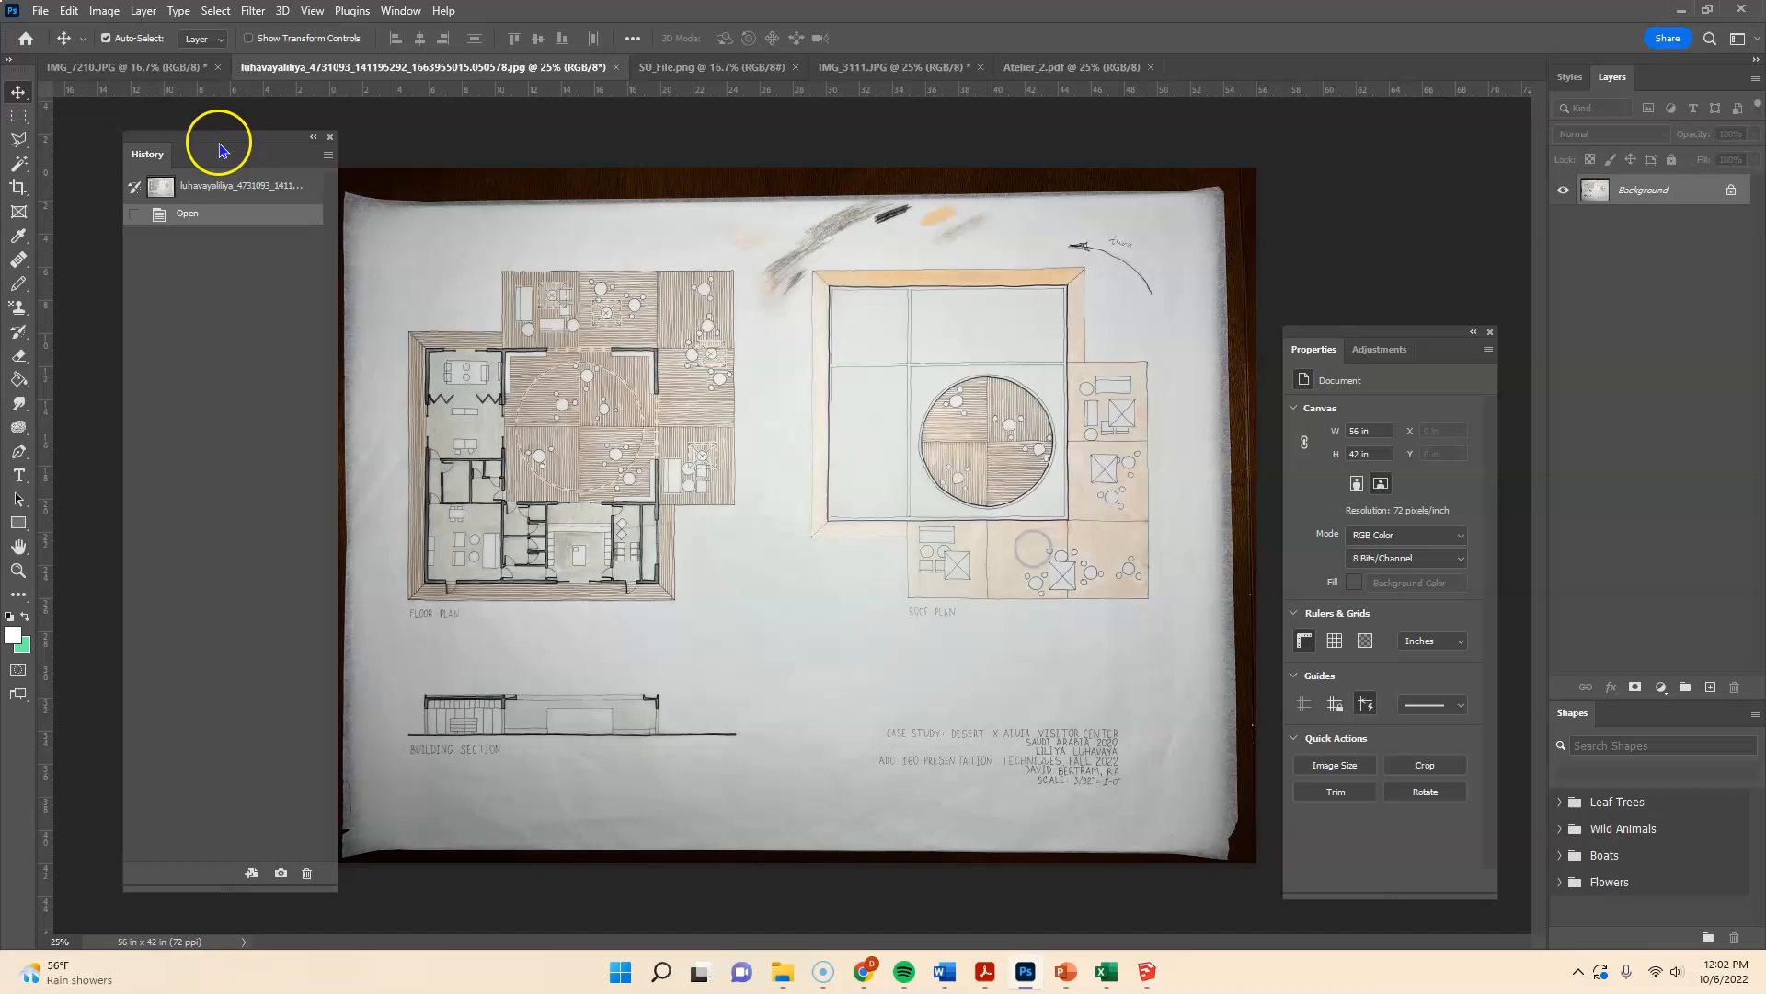
left_click(147, 67)
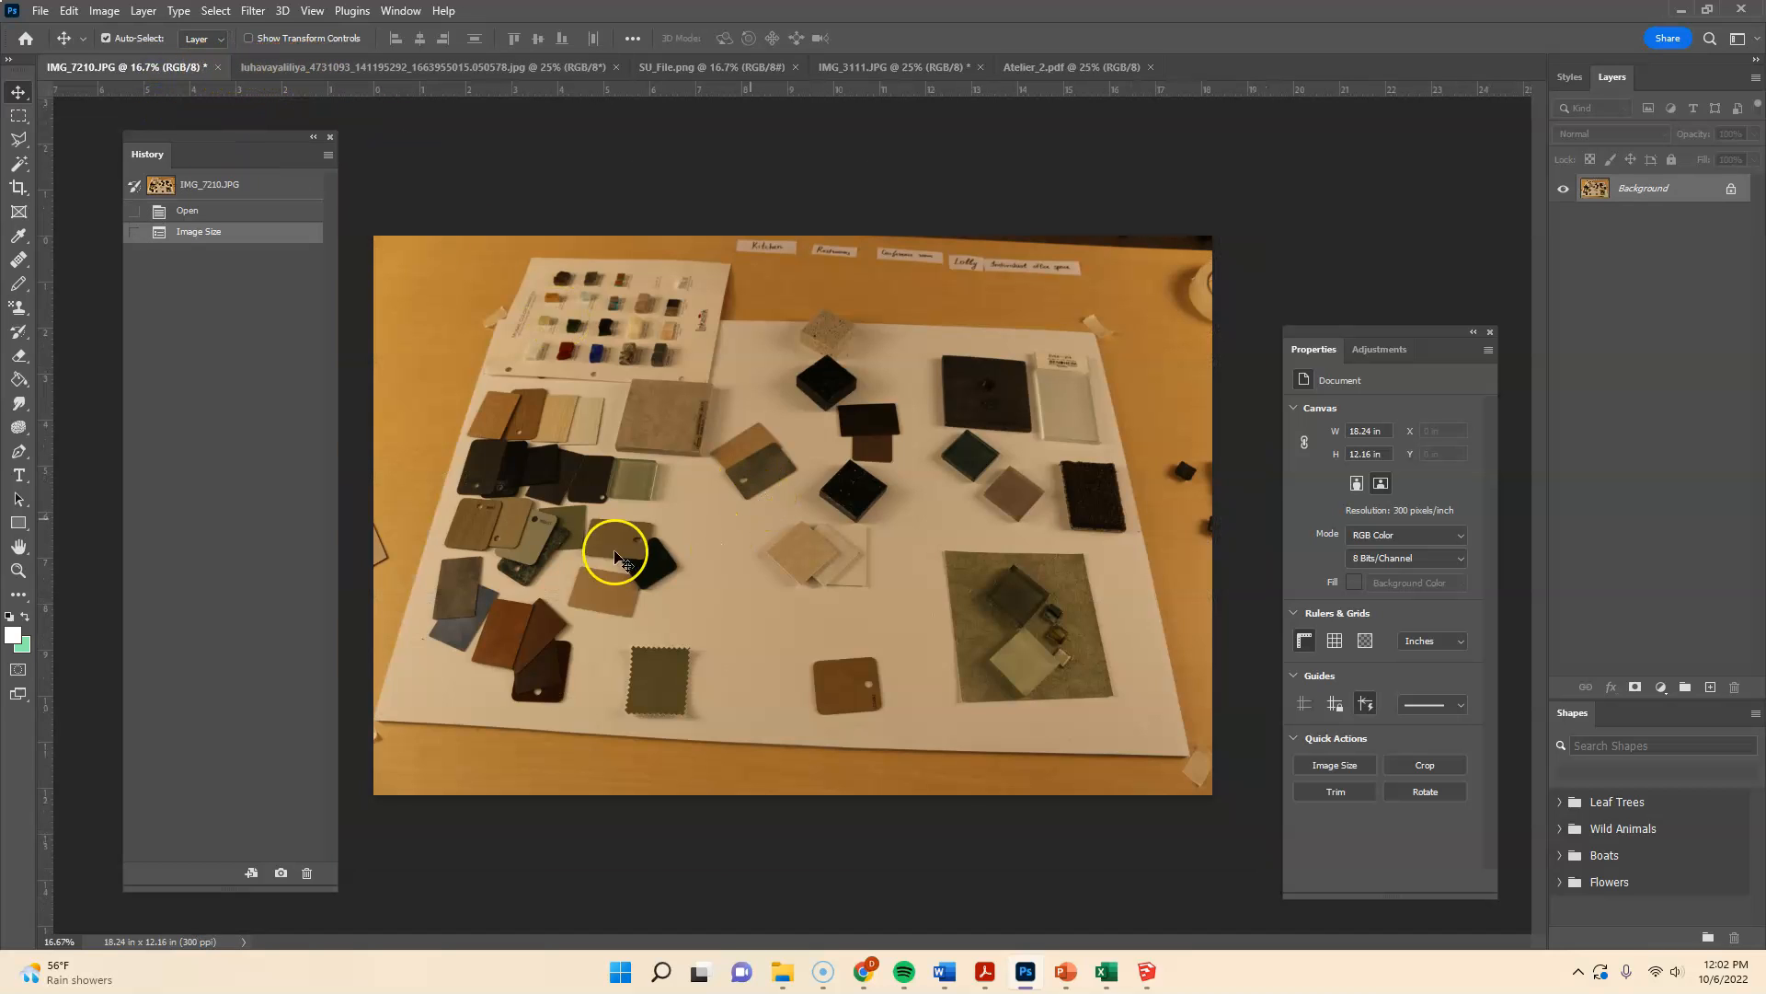
- Set the floor and roof plan drawing's resolution to 220 pixels/inch with Resample off
left_click(394, 67)
left_click(104, 10)
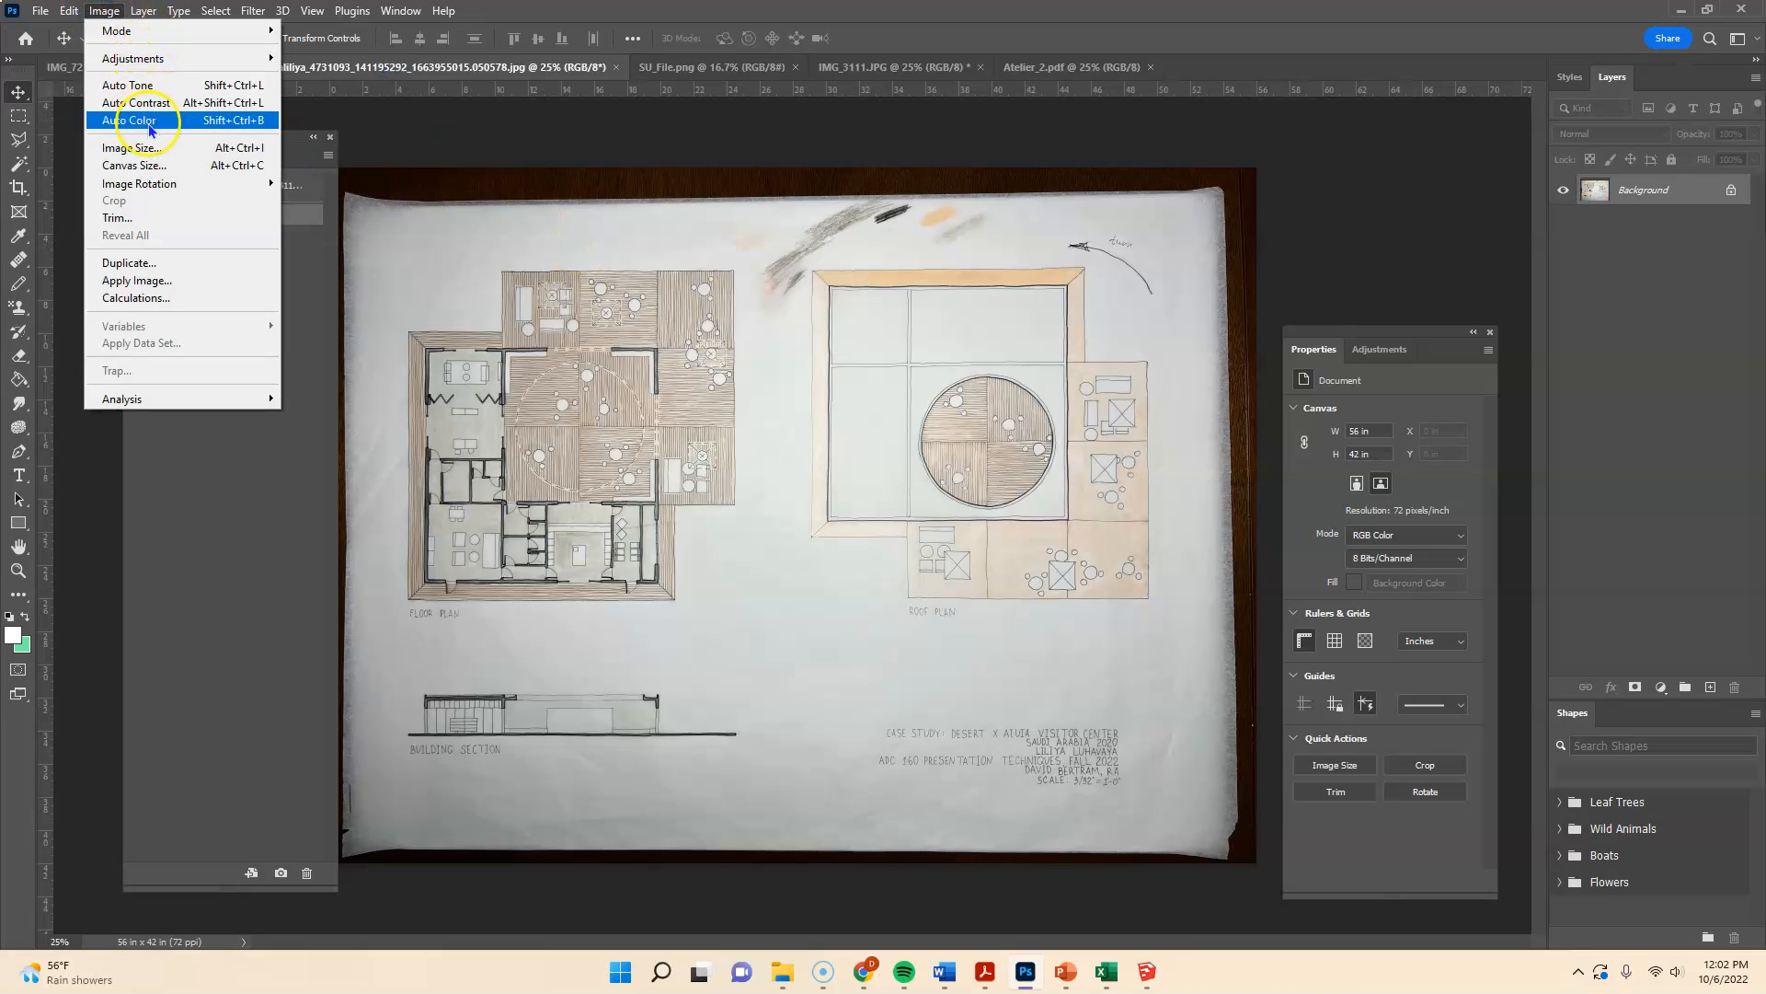
left_click(130, 147)
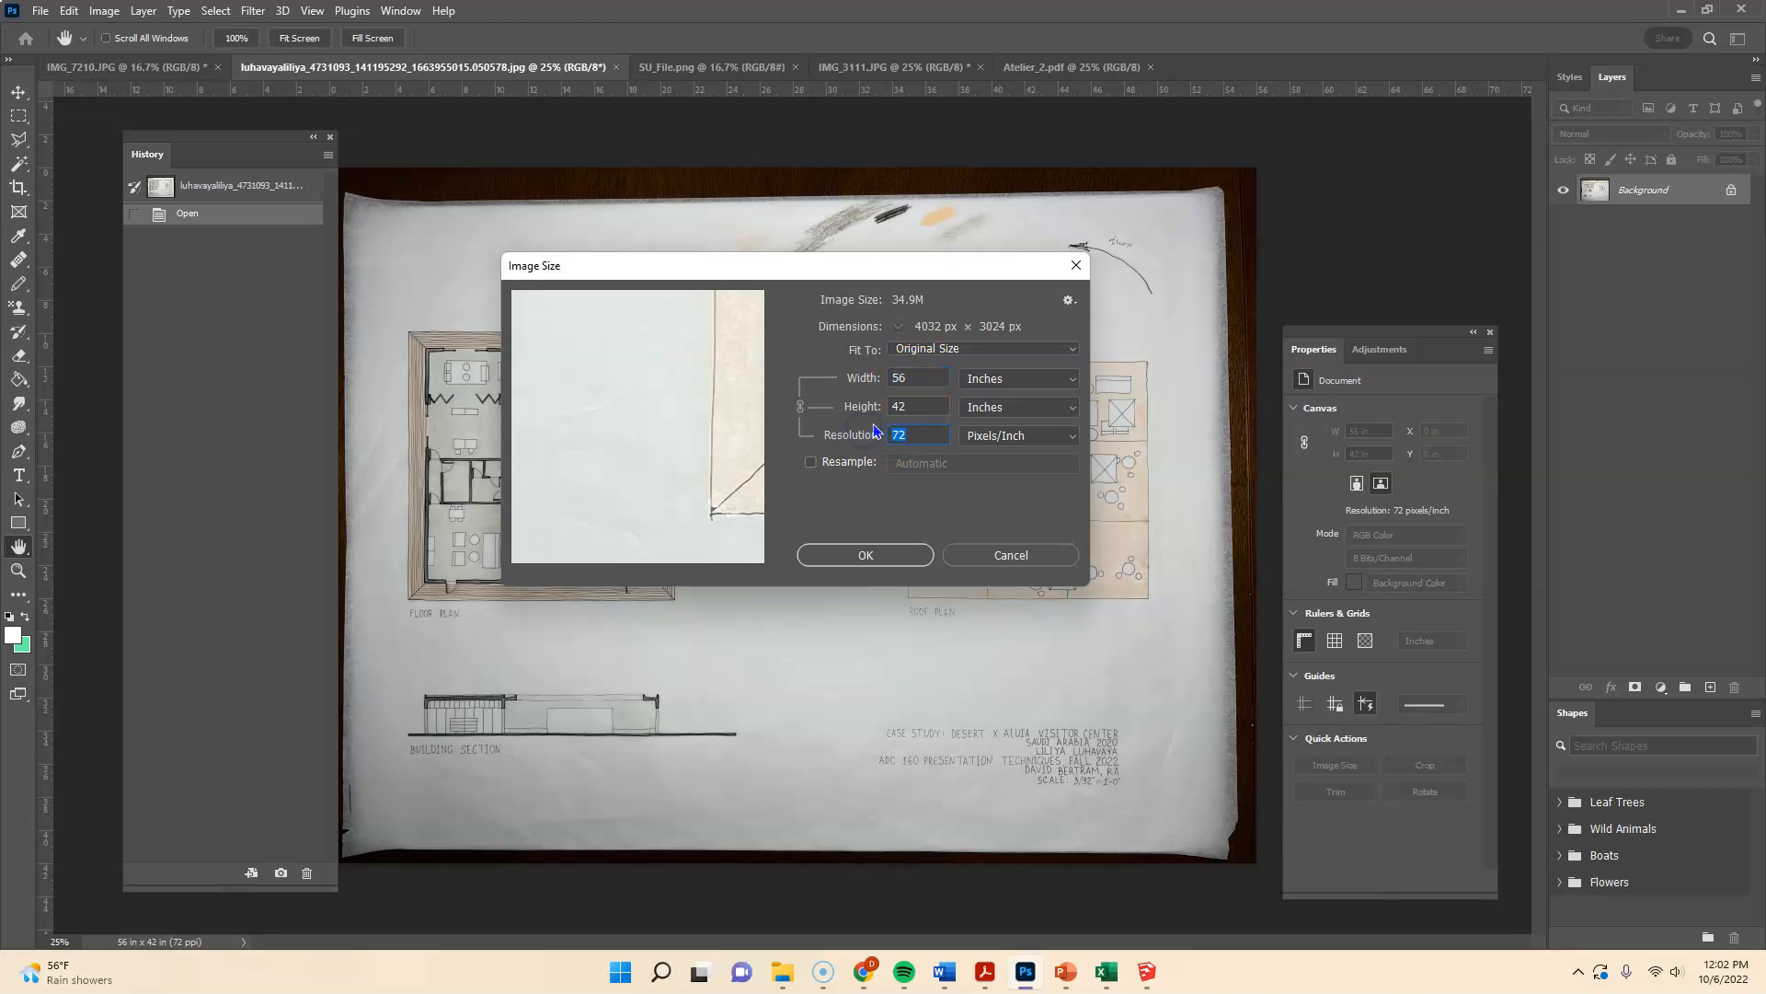
type("0")
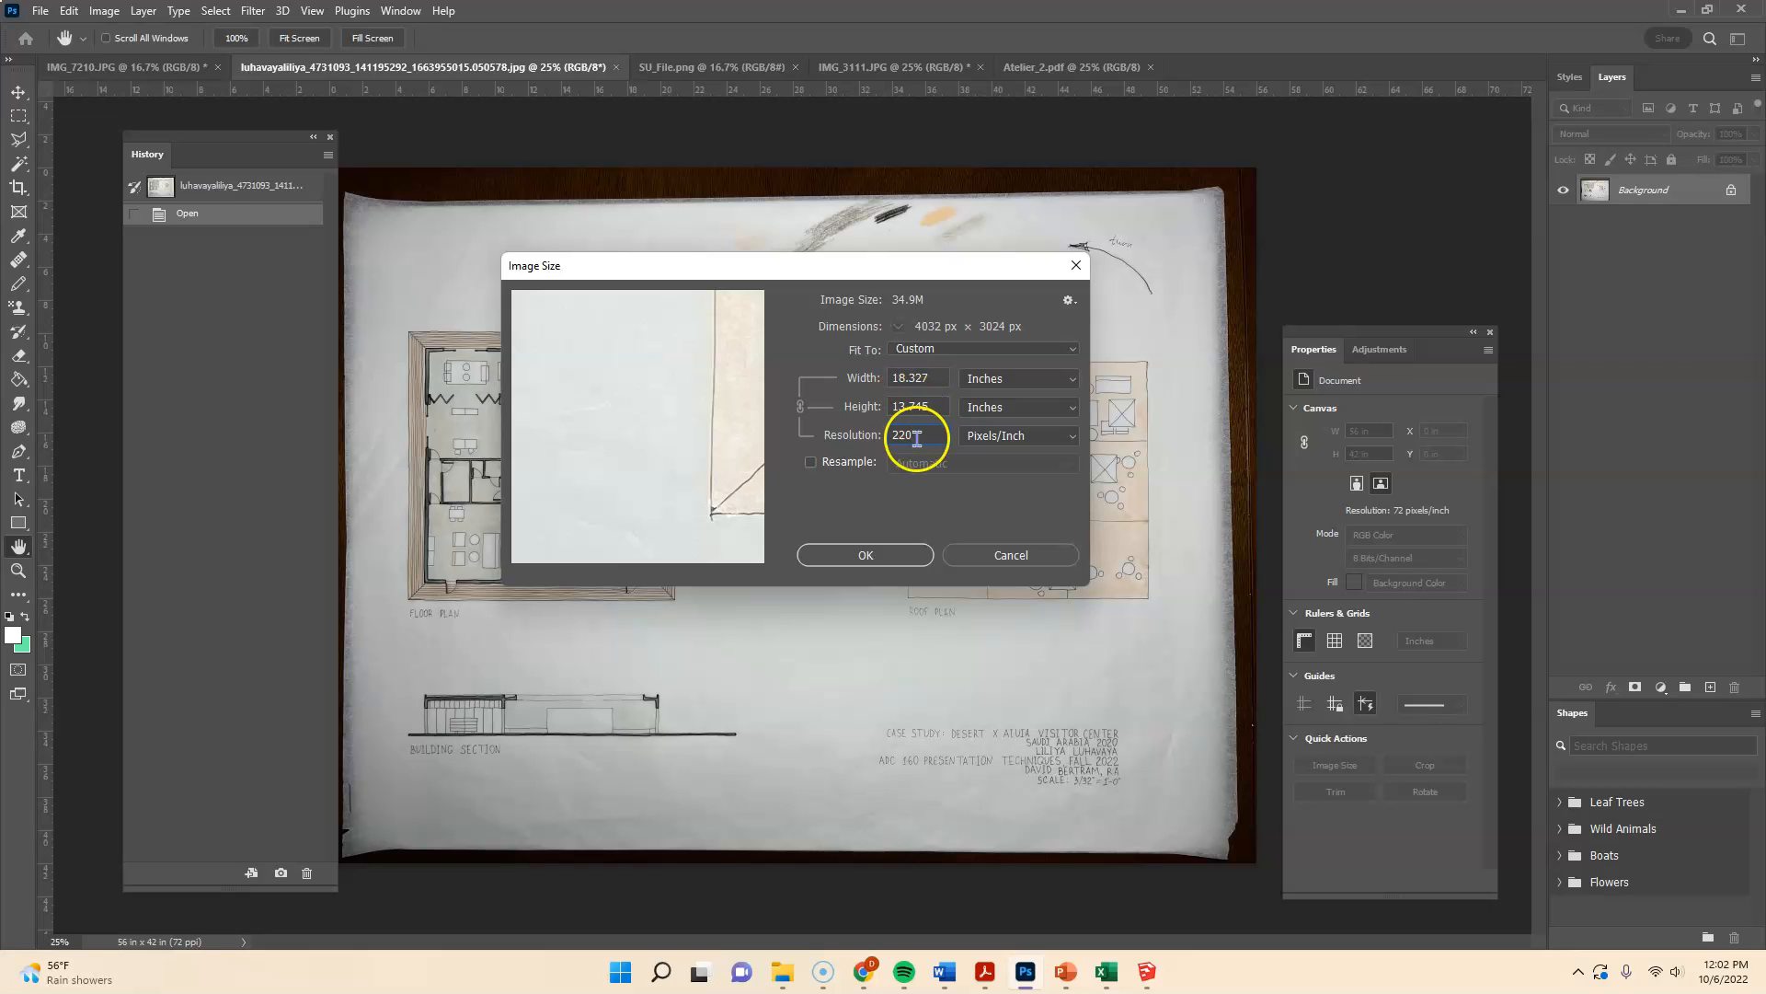
double_click(907, 434)
left_click(857, 433)
left_click(890, 559)
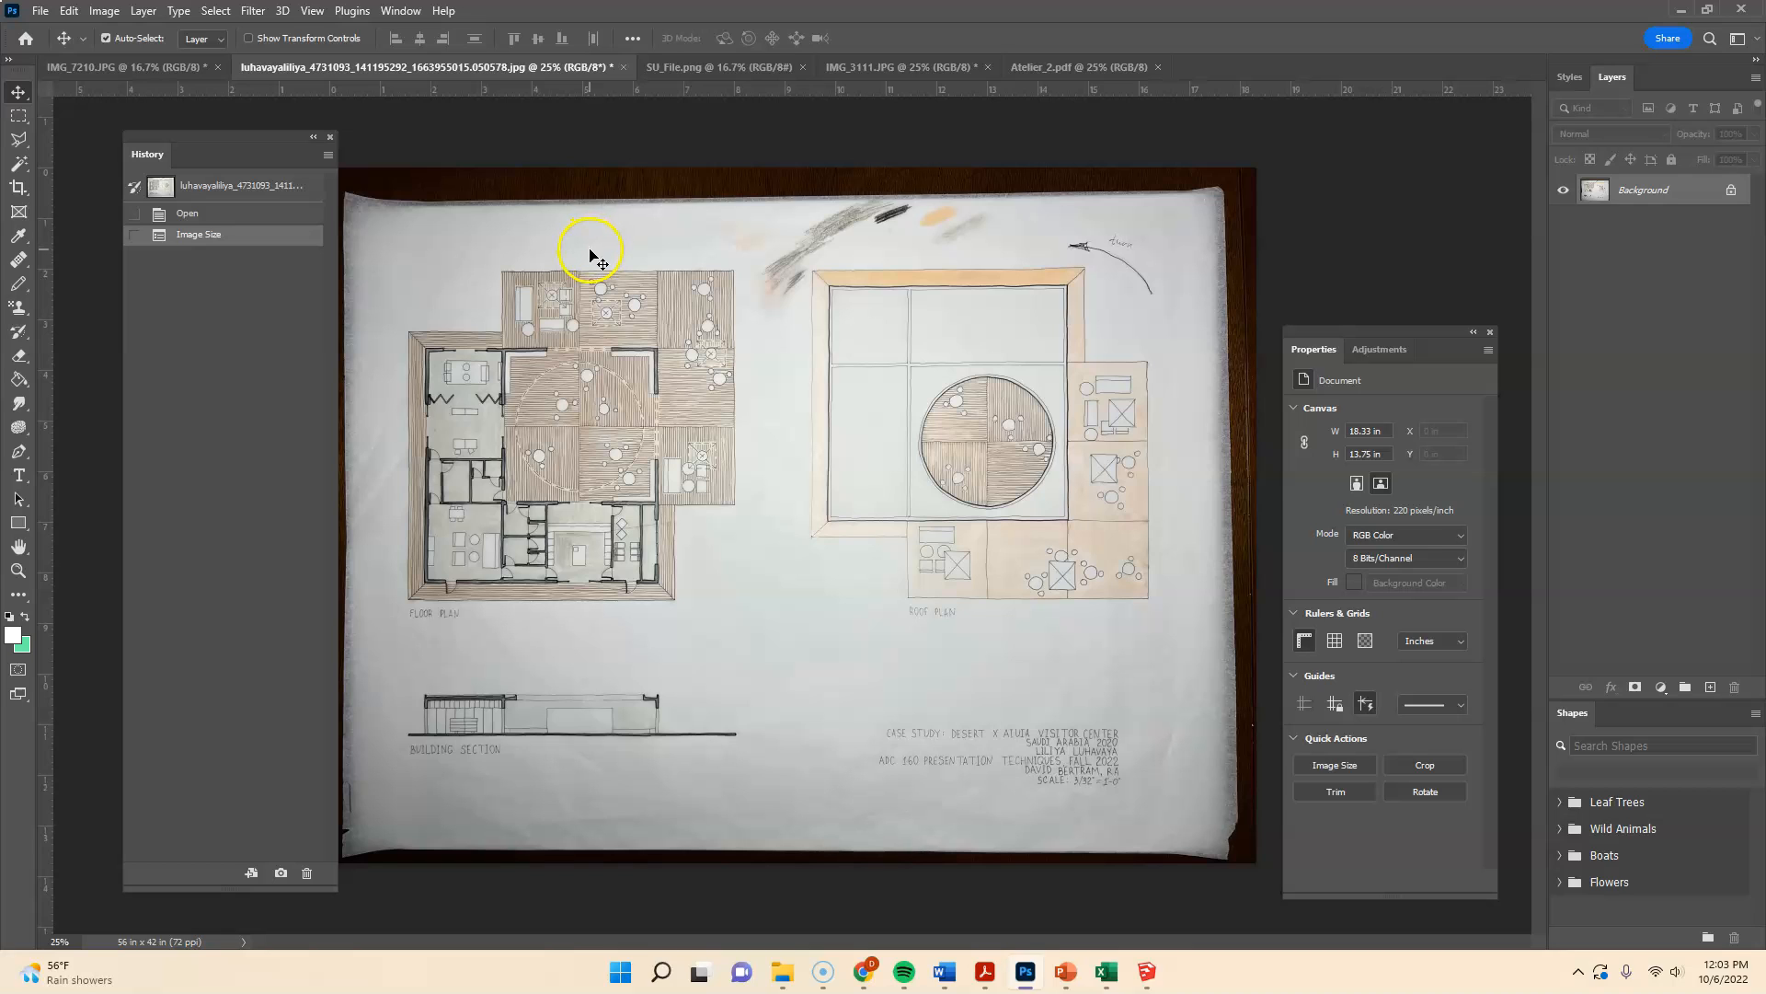
- Set the resolution of SU_File.png to 300 pixels/inch with Resample off
left_click(712, 68)
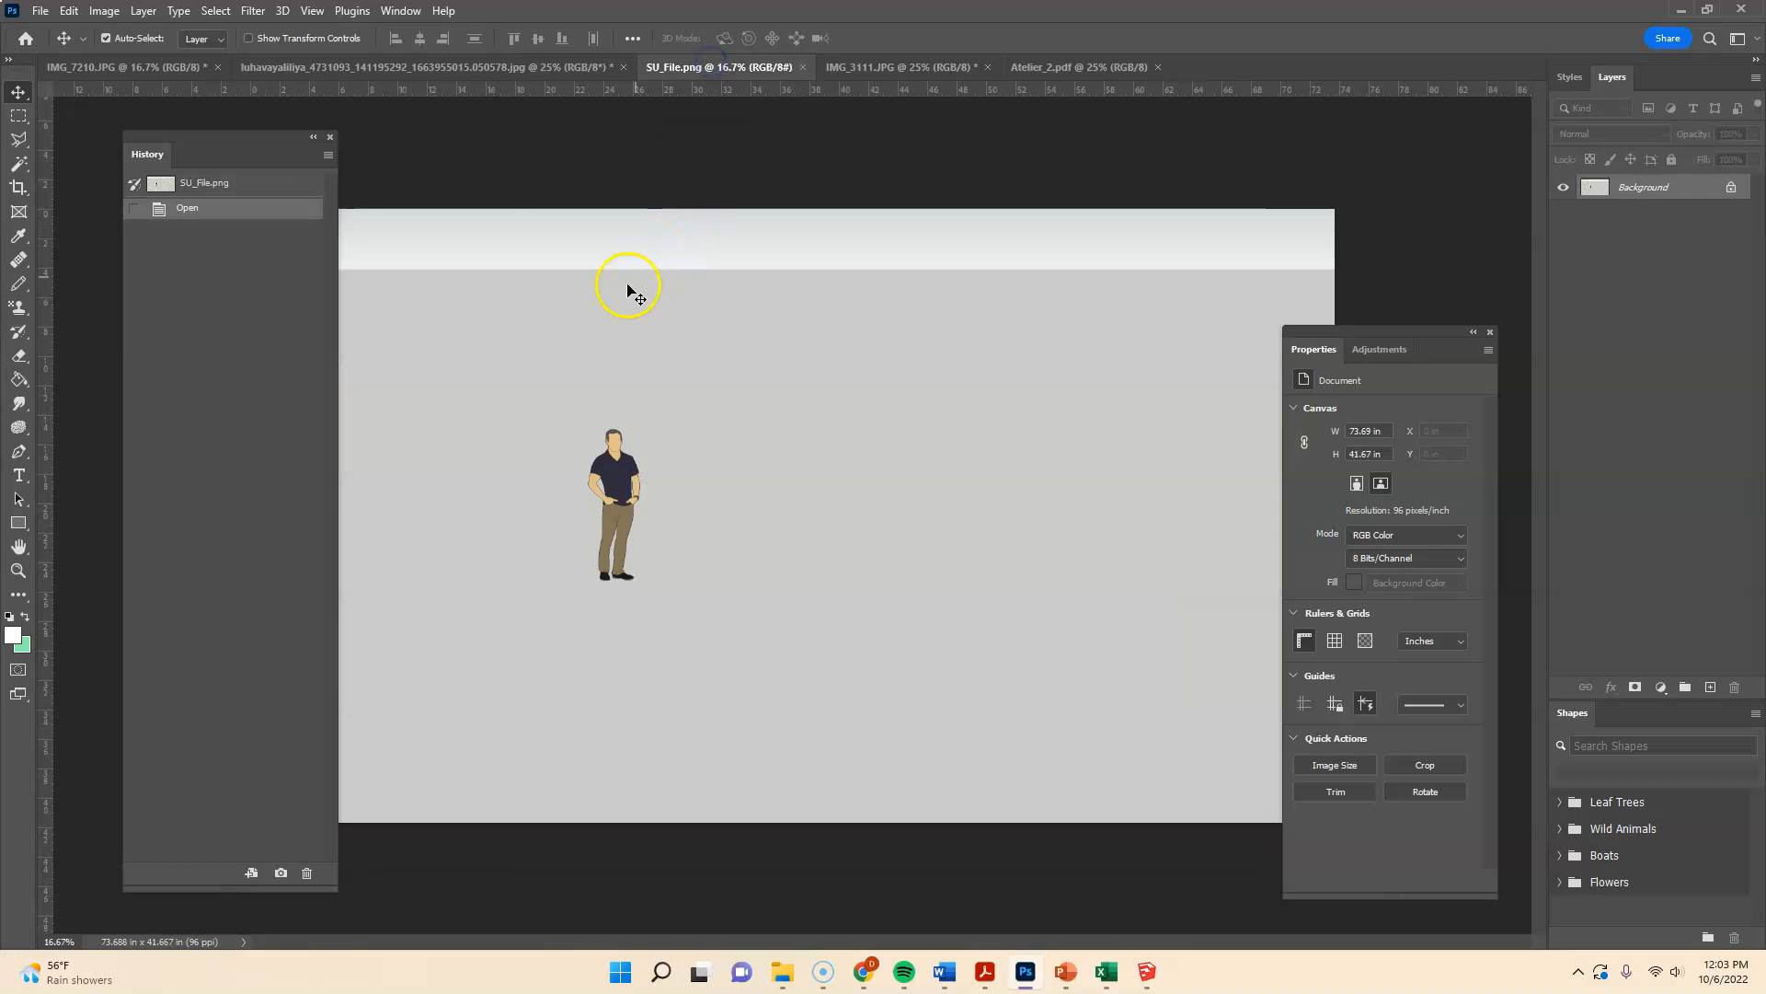
left_click(106, 17)
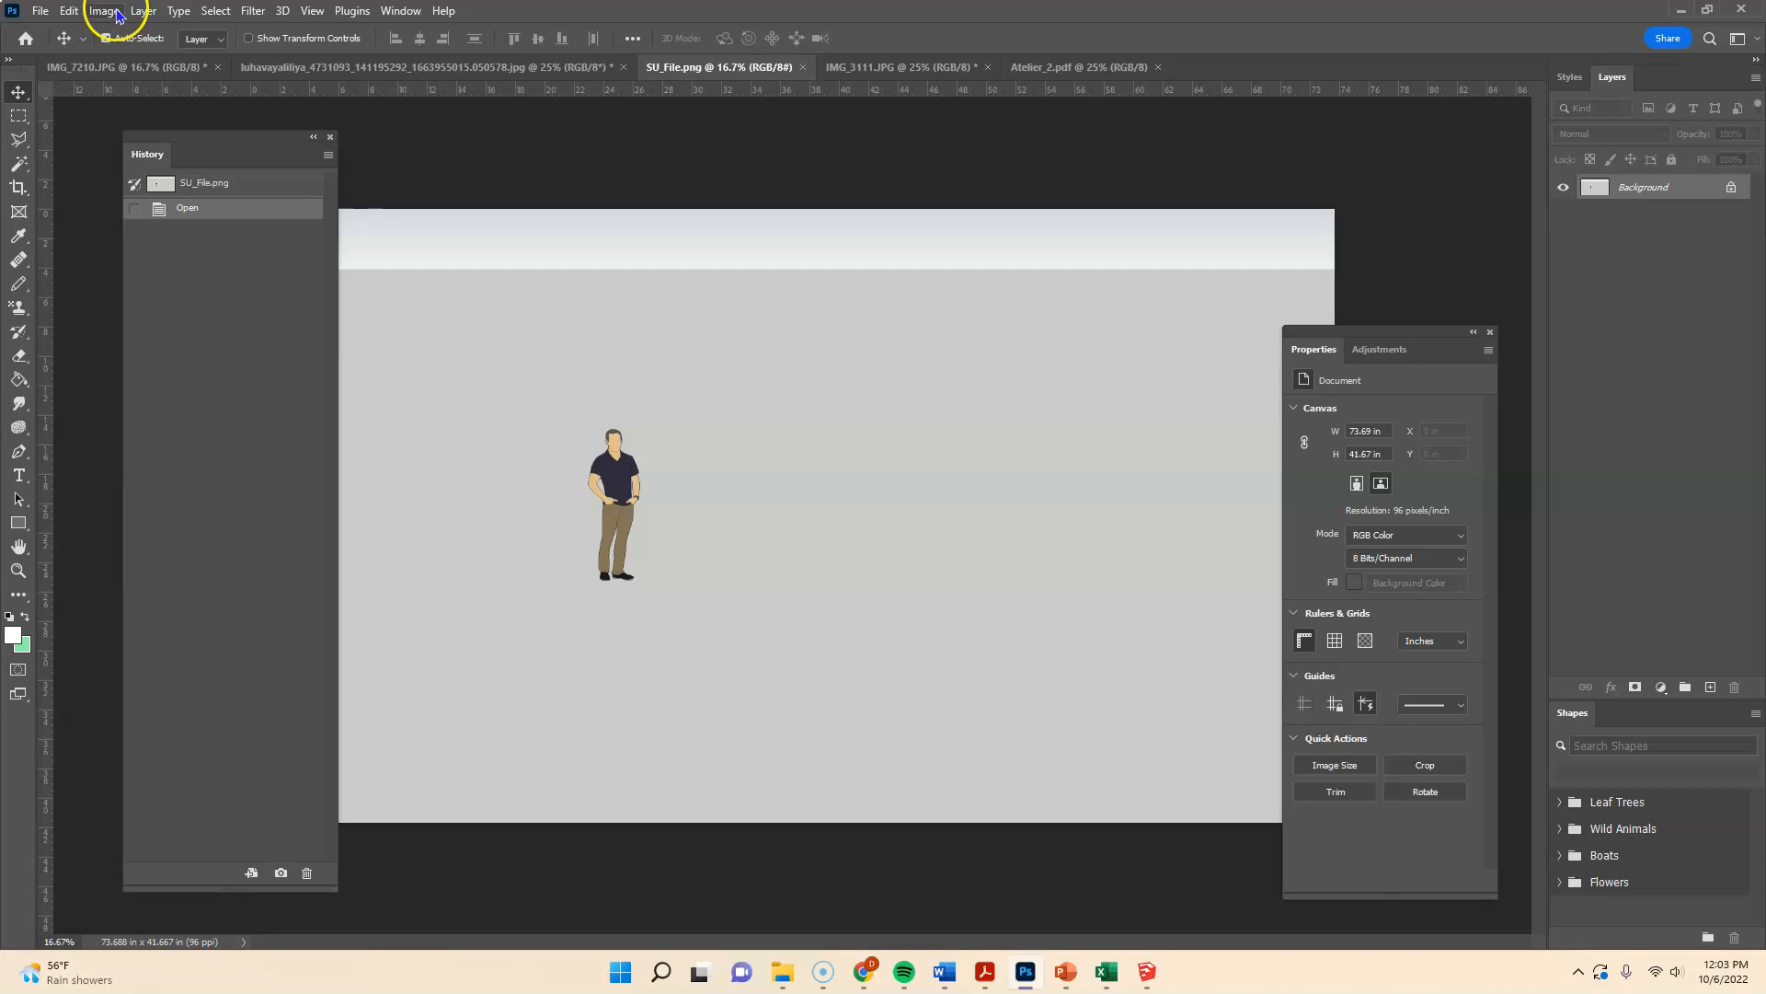
left_click(111, 16)
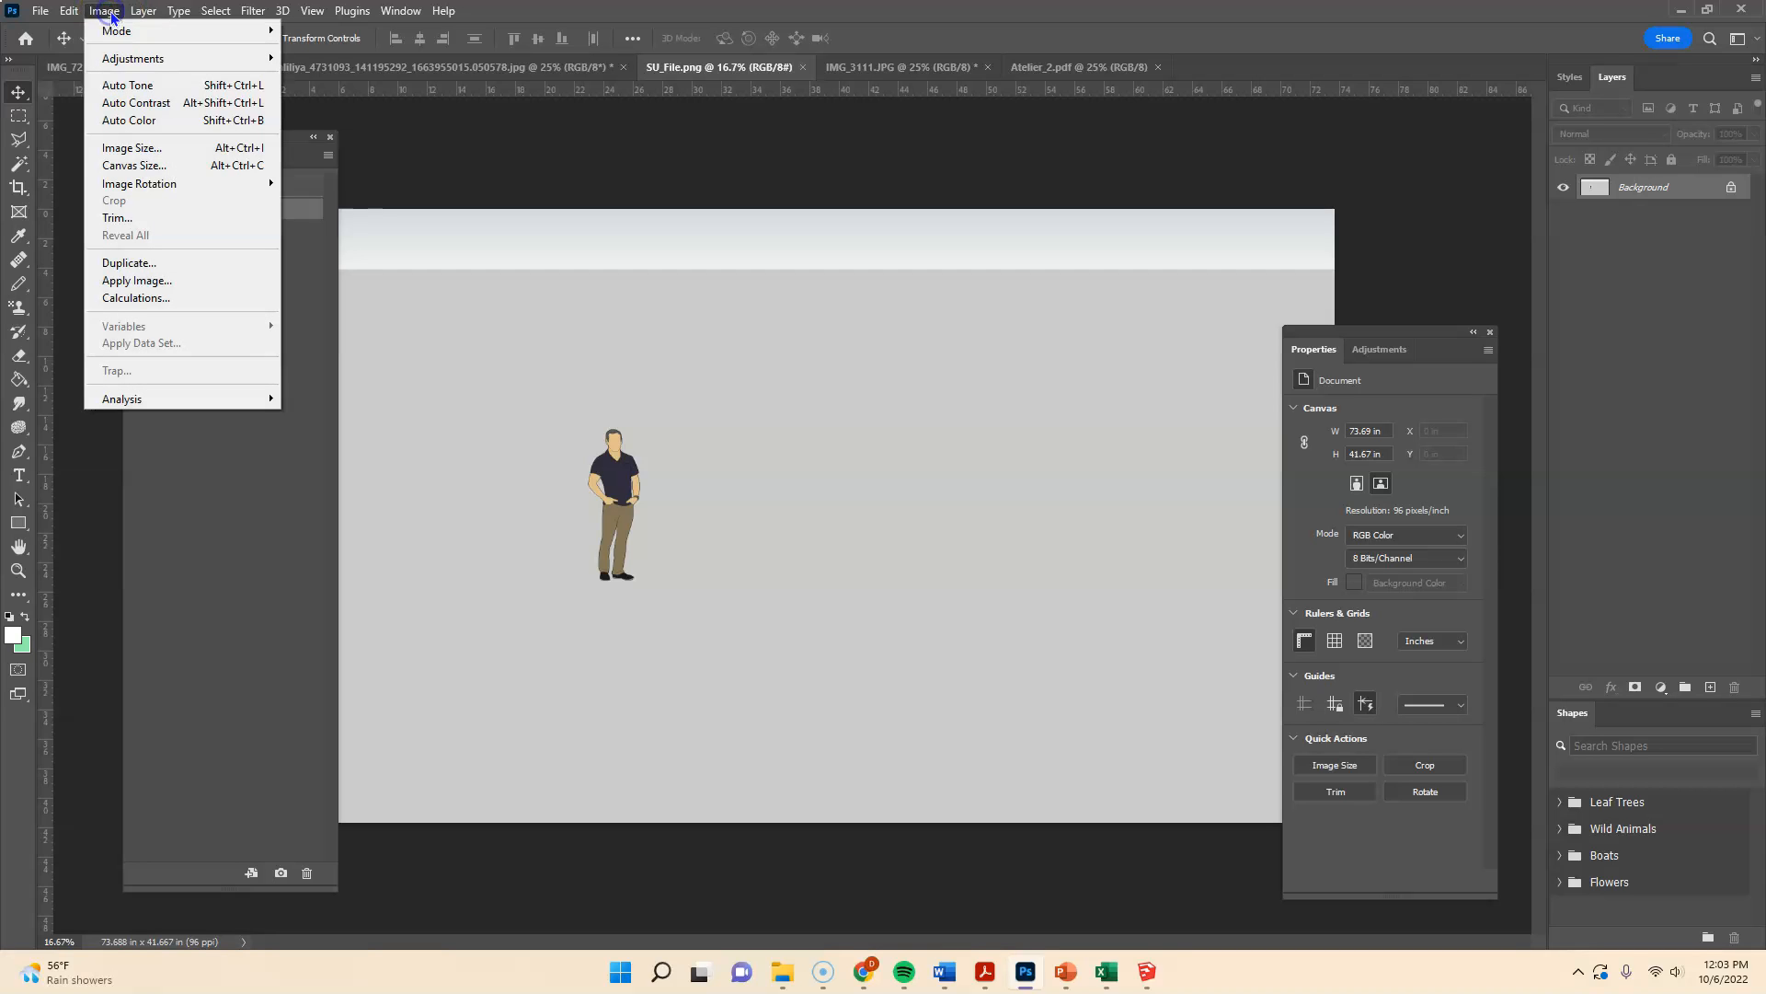
left_click(135, 152)
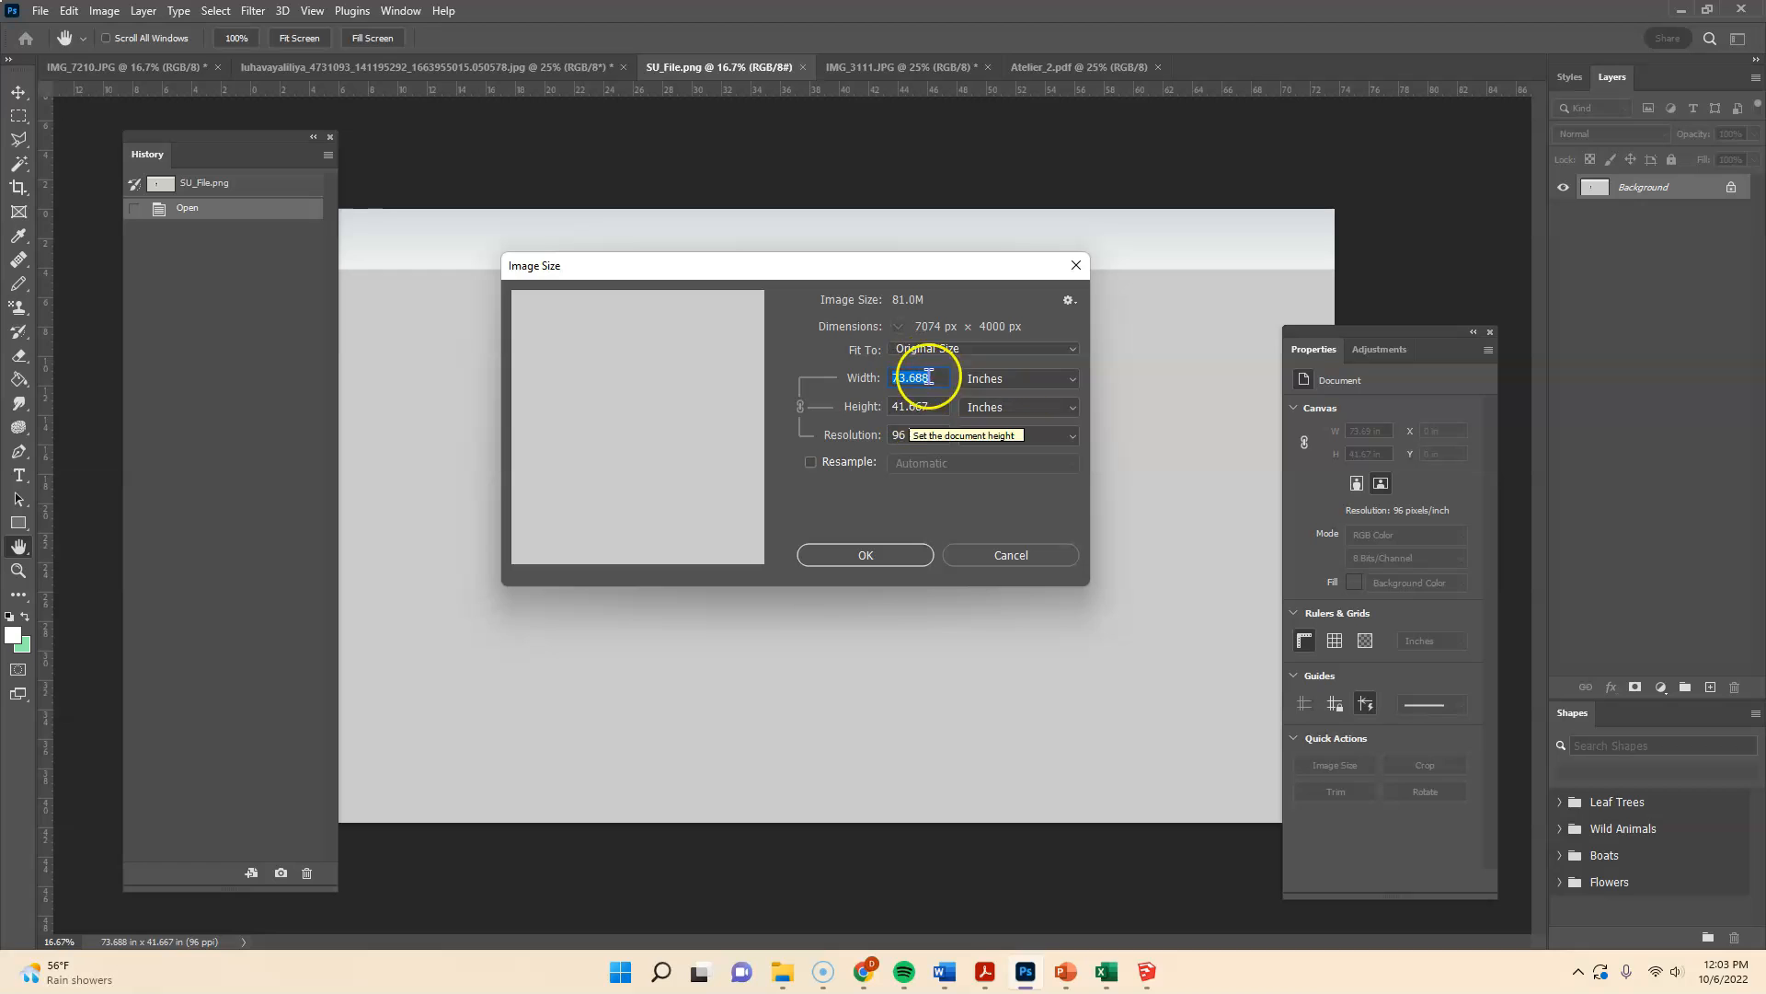
left_click(853, 440)
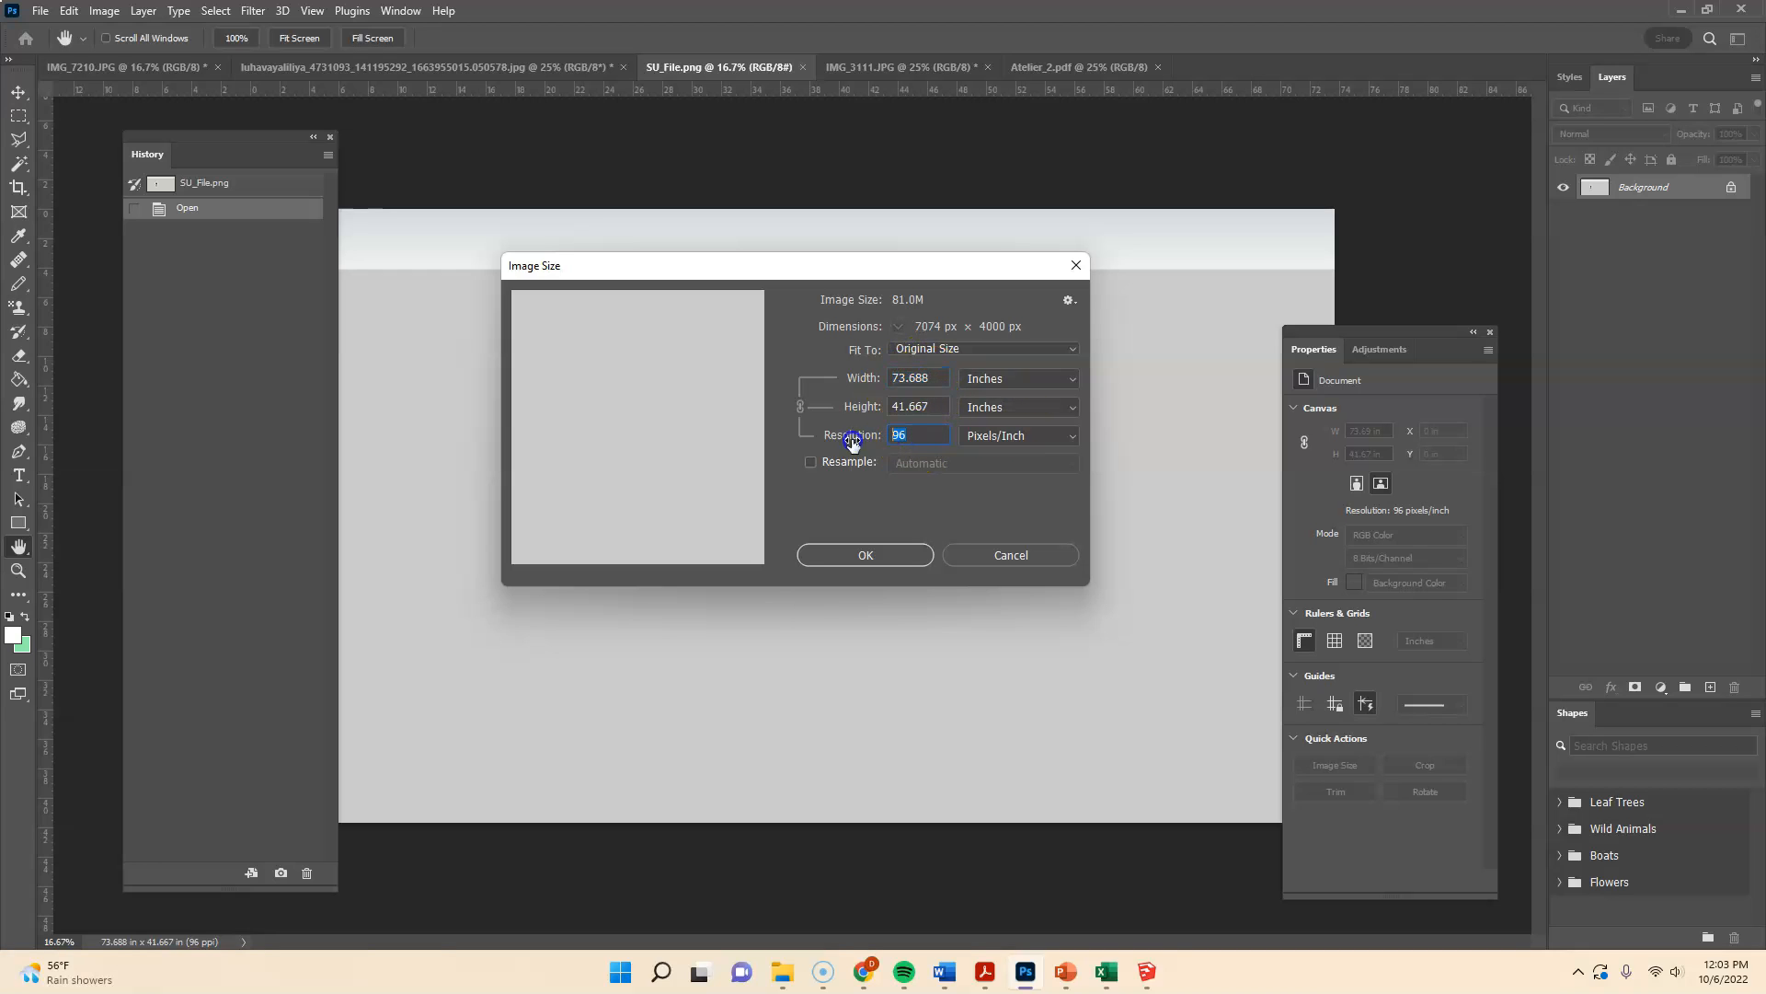
type("300")
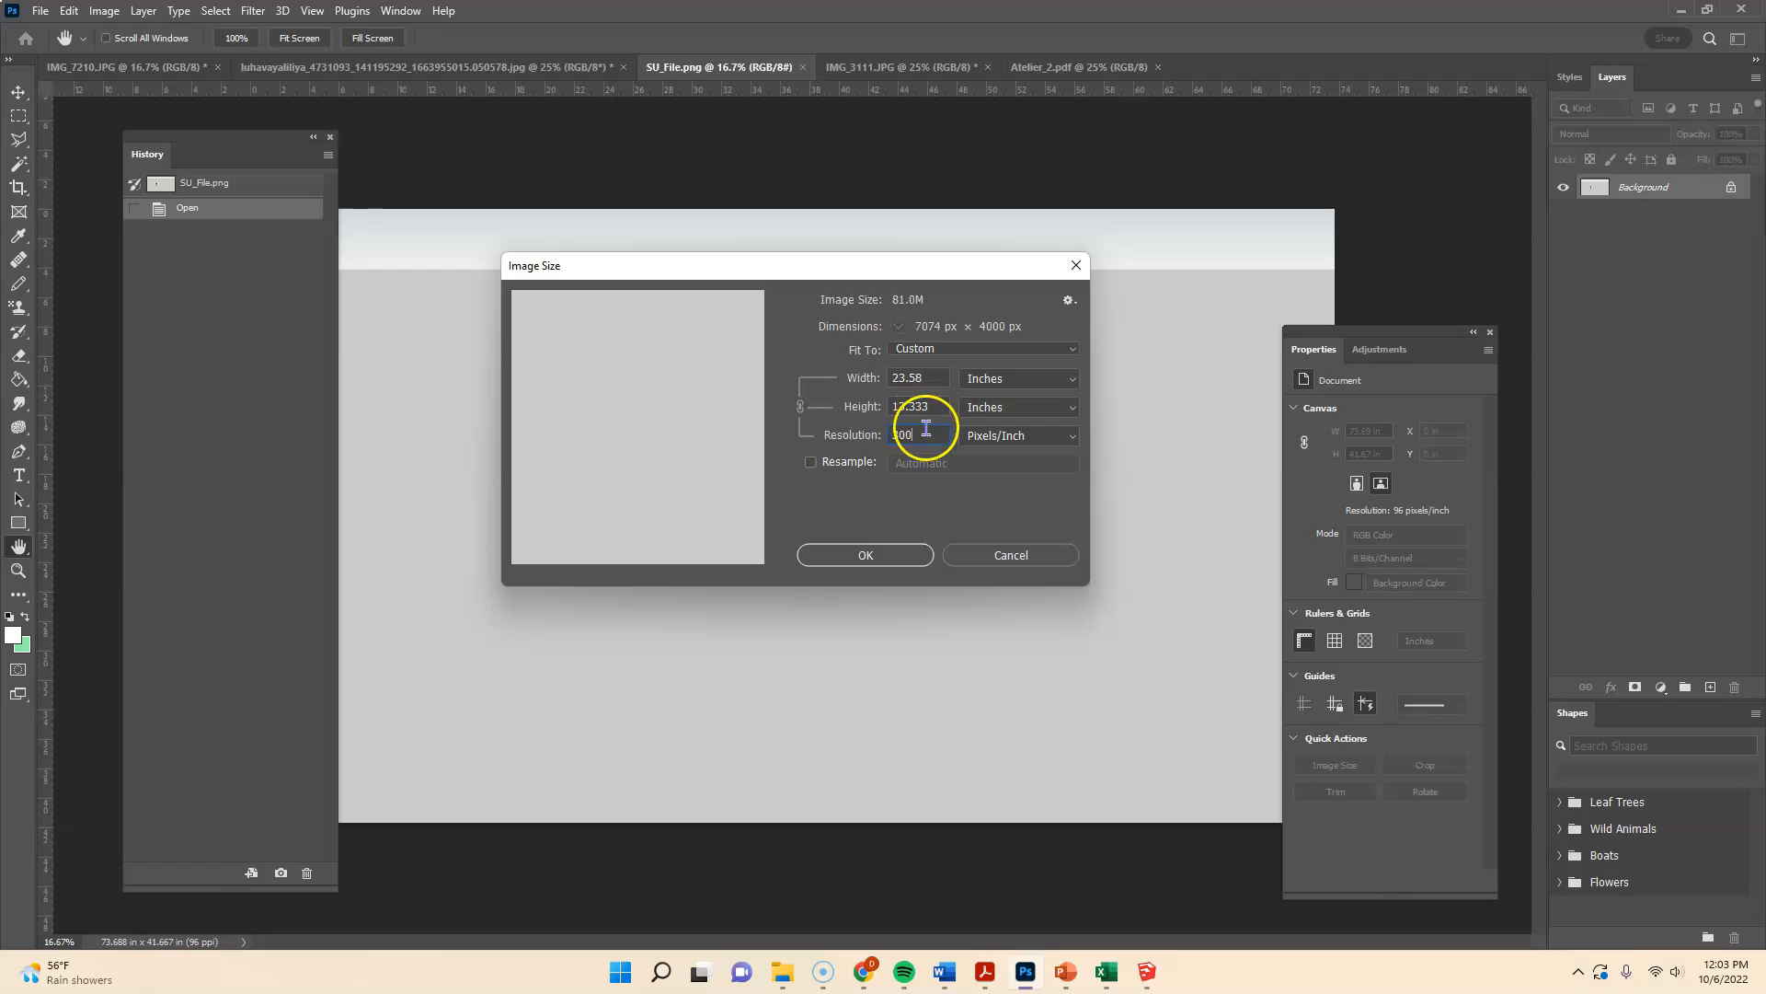
left_click(867, 554)
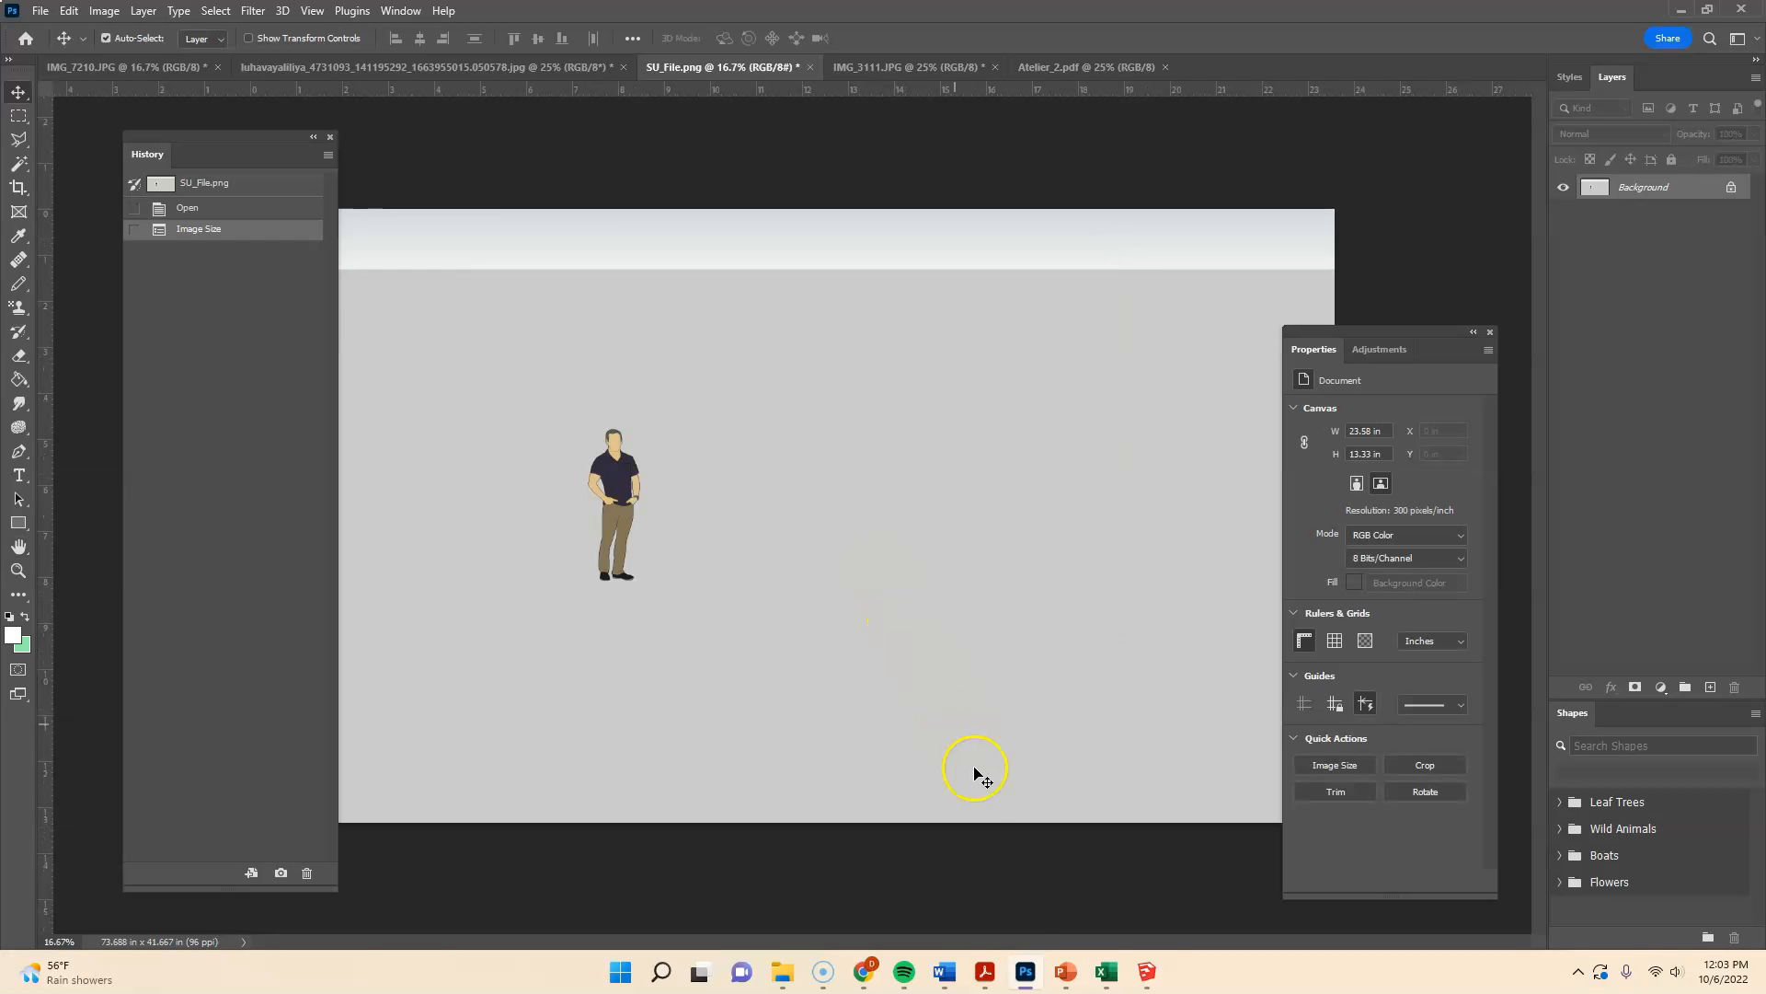
- Switch to SketchUp and set up a 2D graphic export in JPEG Image (*.jpg) format
left_click(1147, 975)
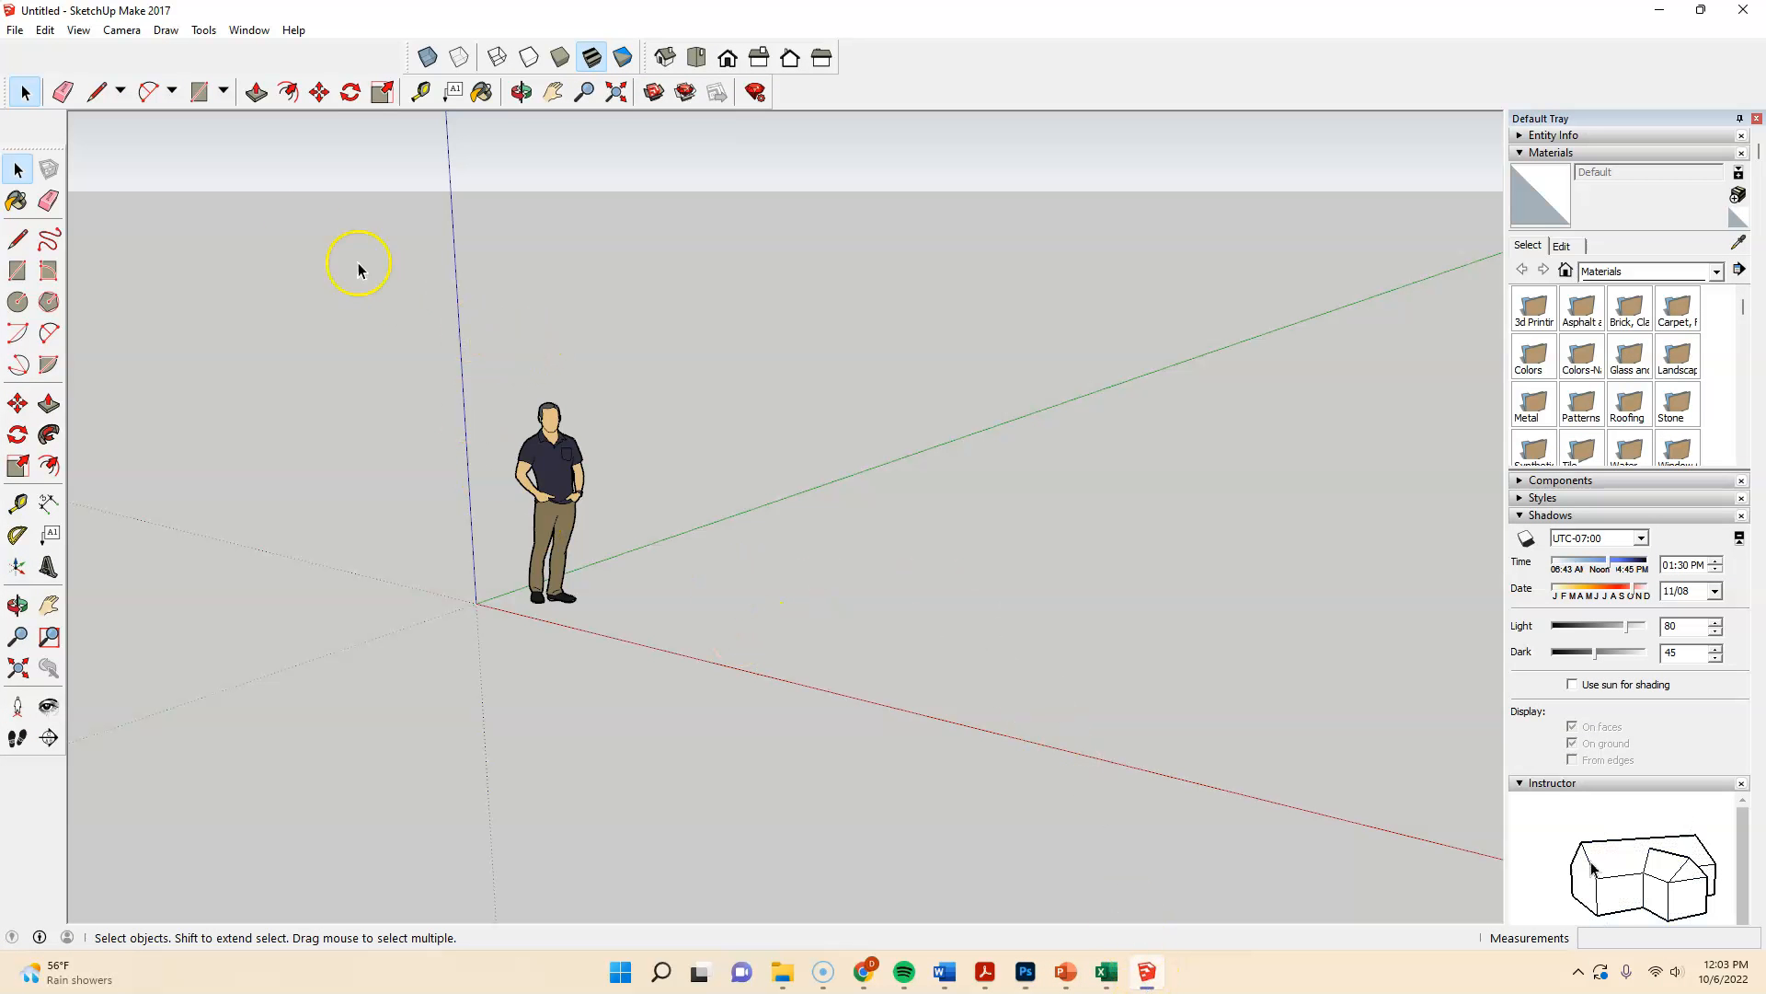
left_click(17, 31)
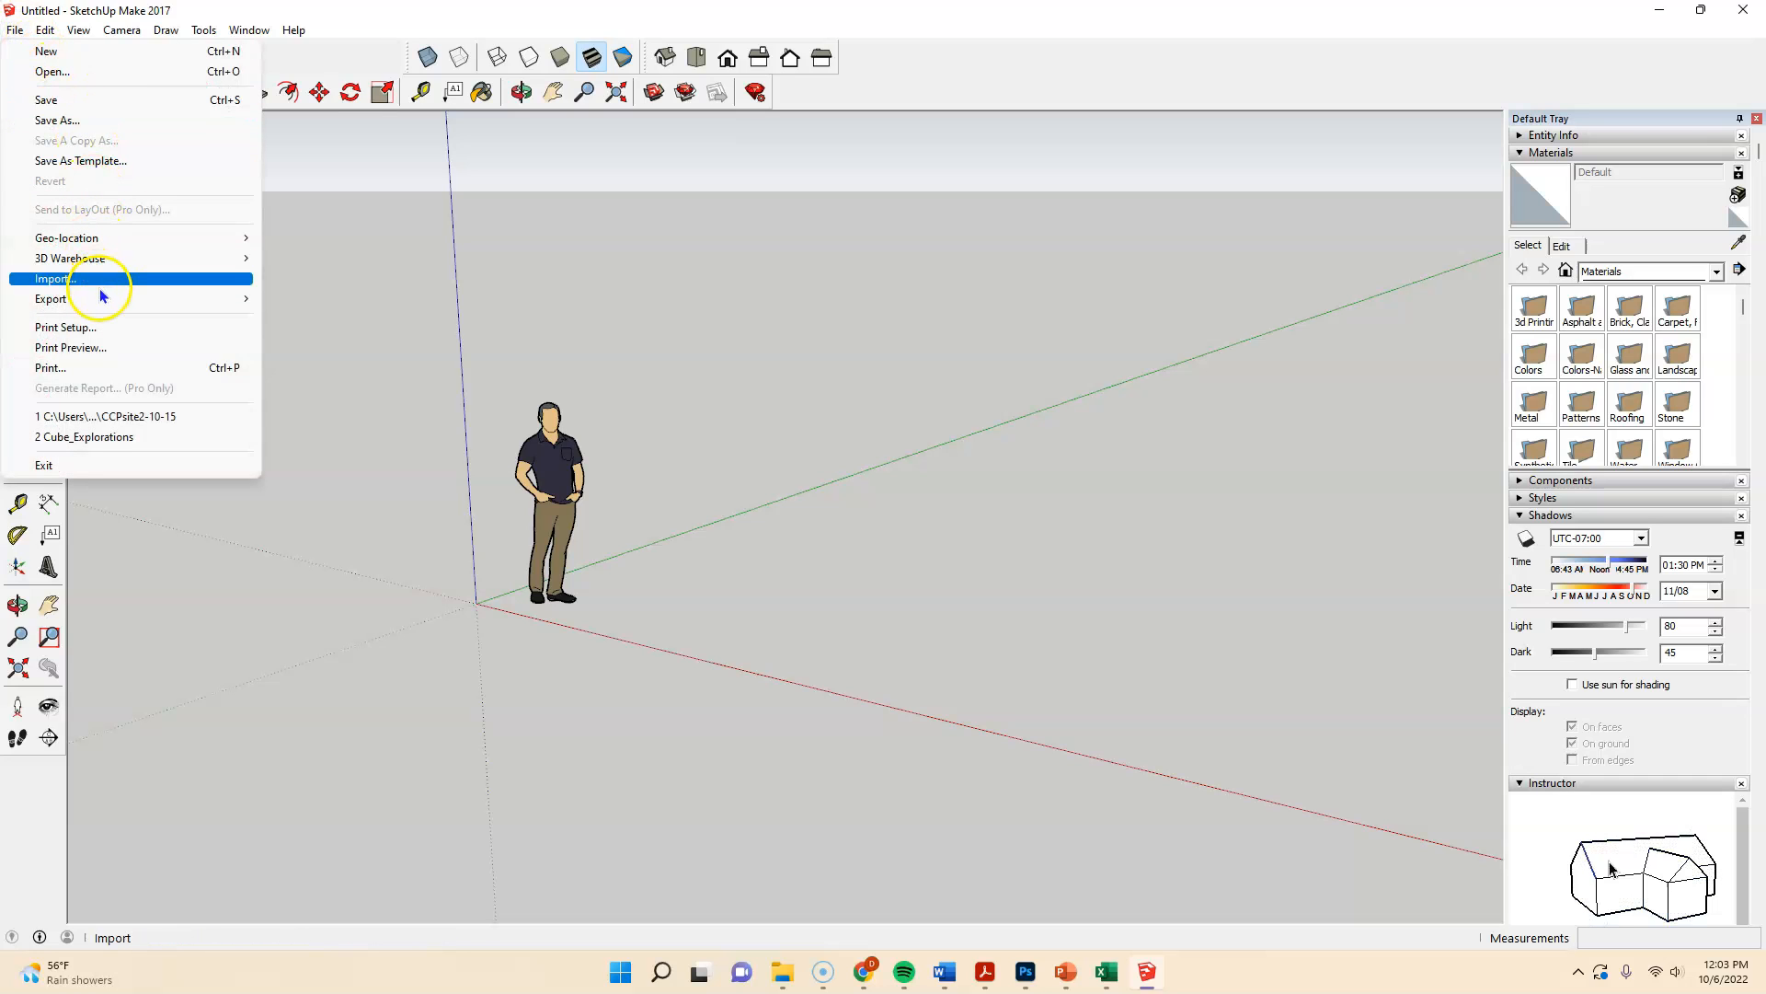
mouse_move(103, 301)
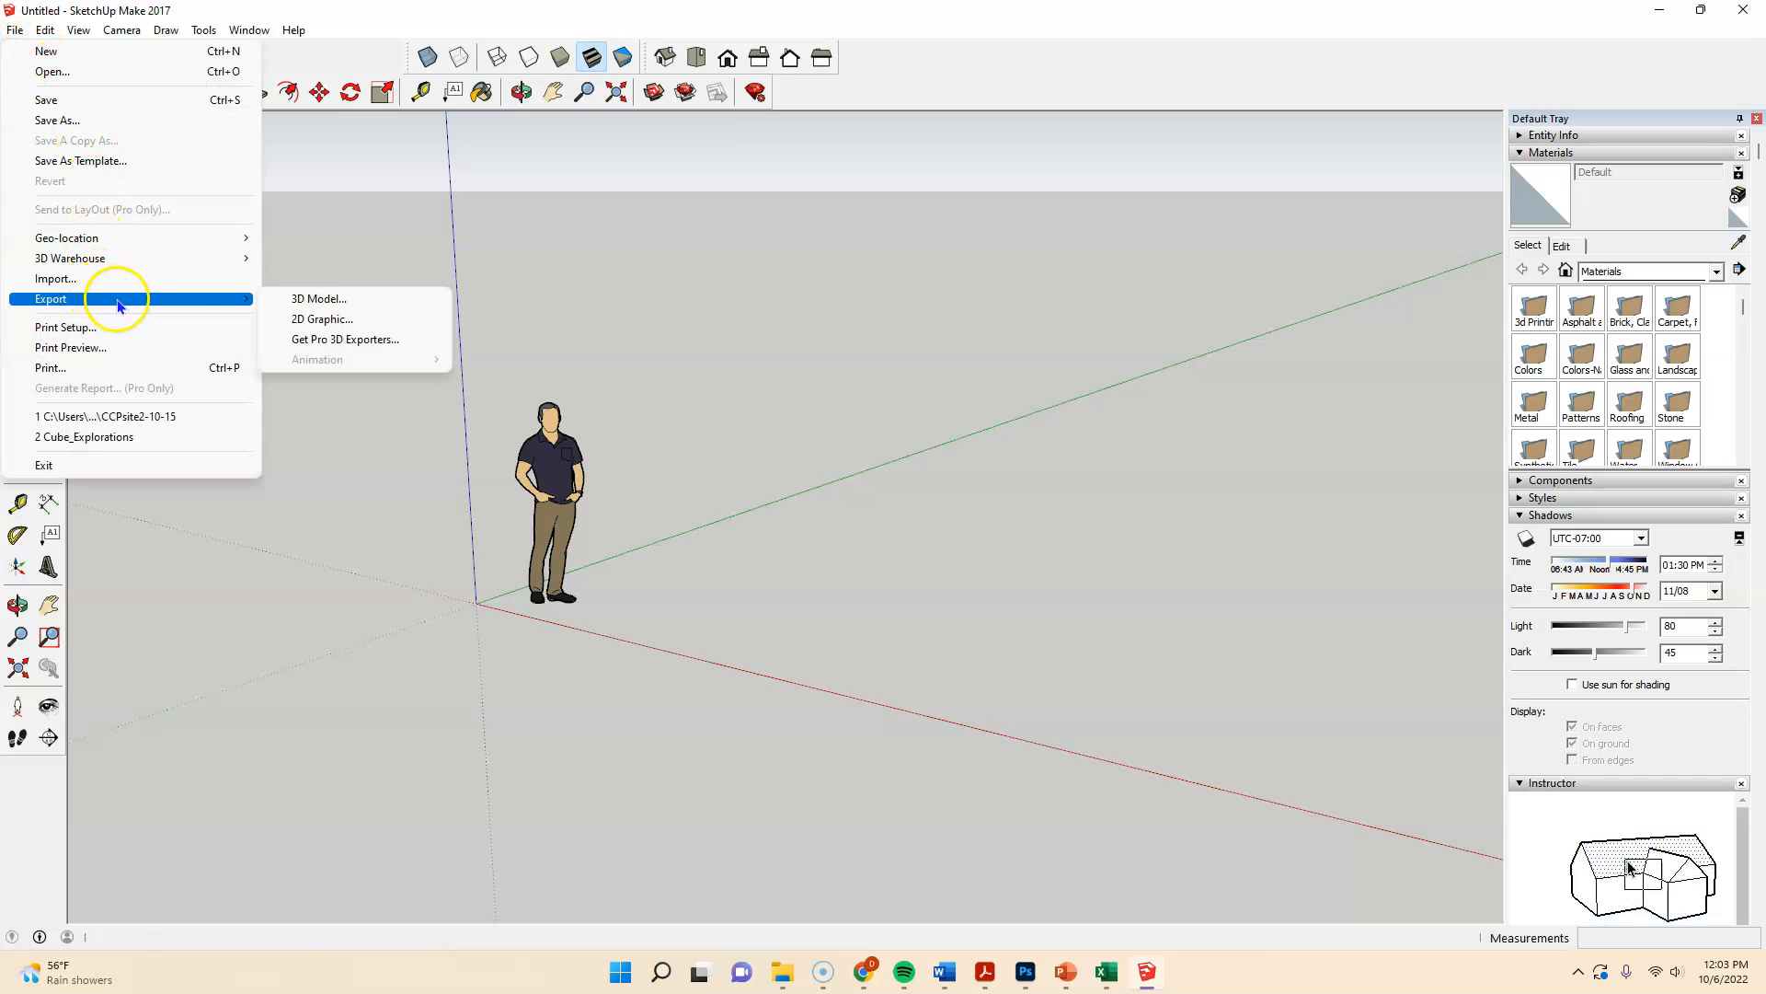
left_click(339, 322)
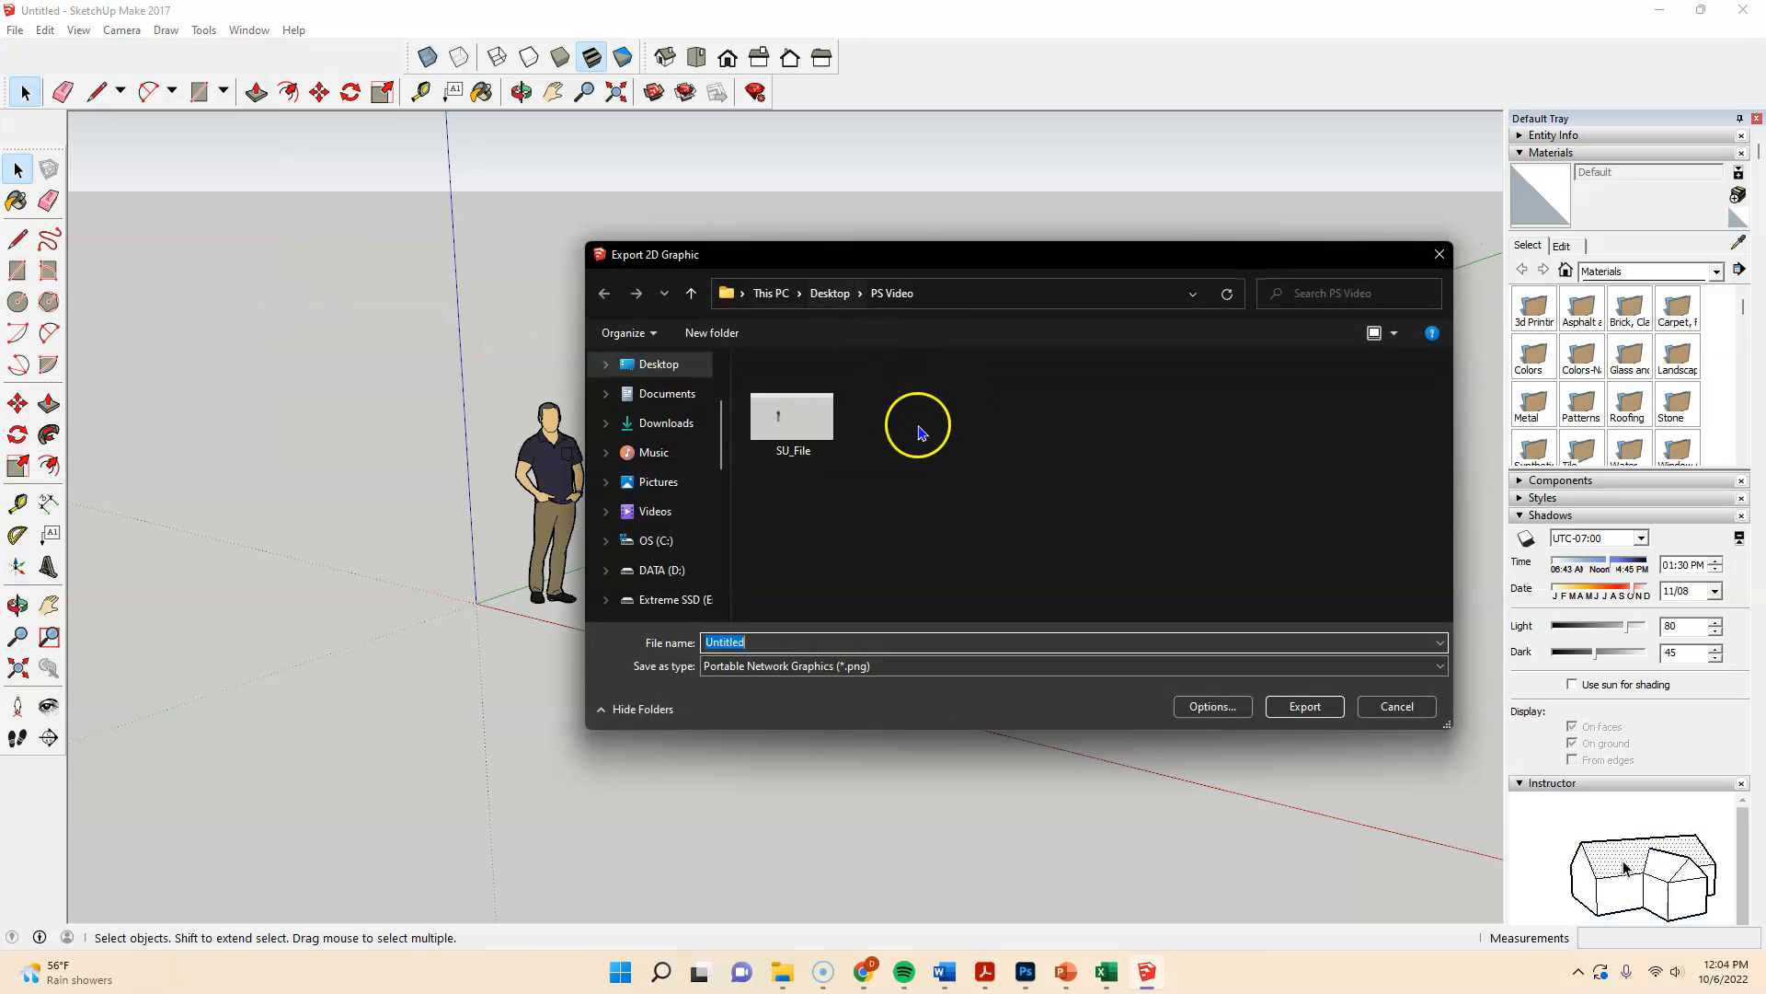
left_click(889, 668)
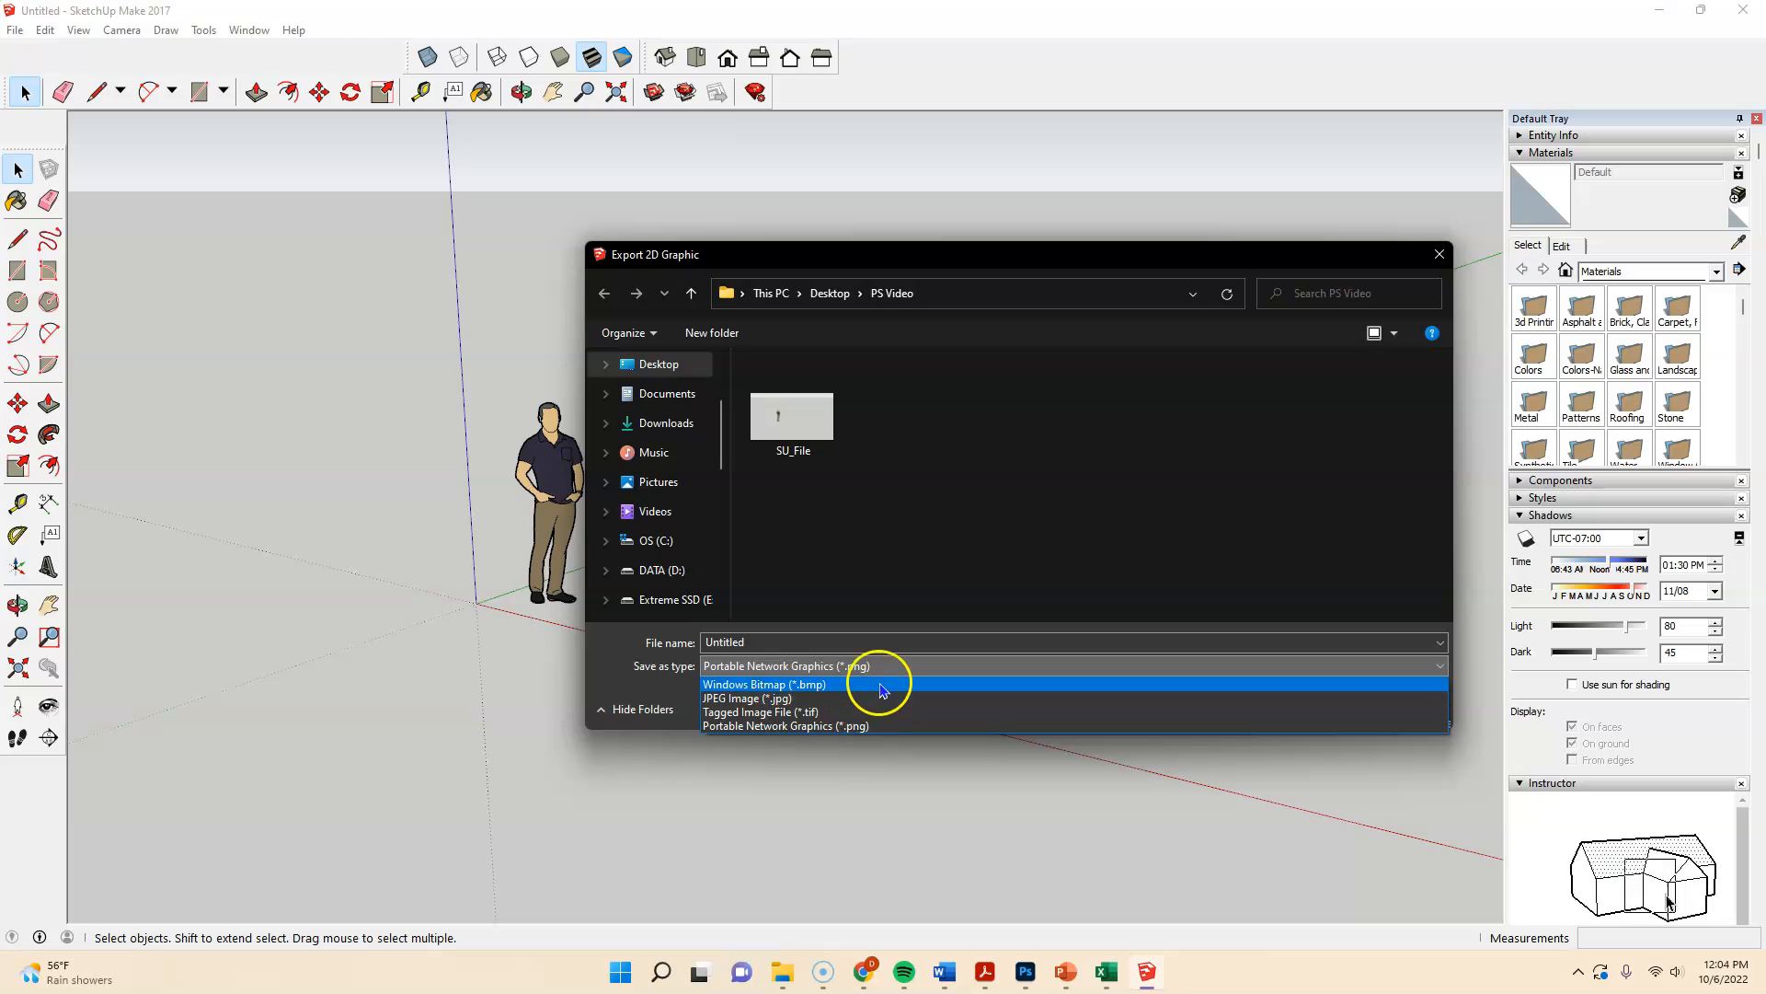
left_click(882, 701)
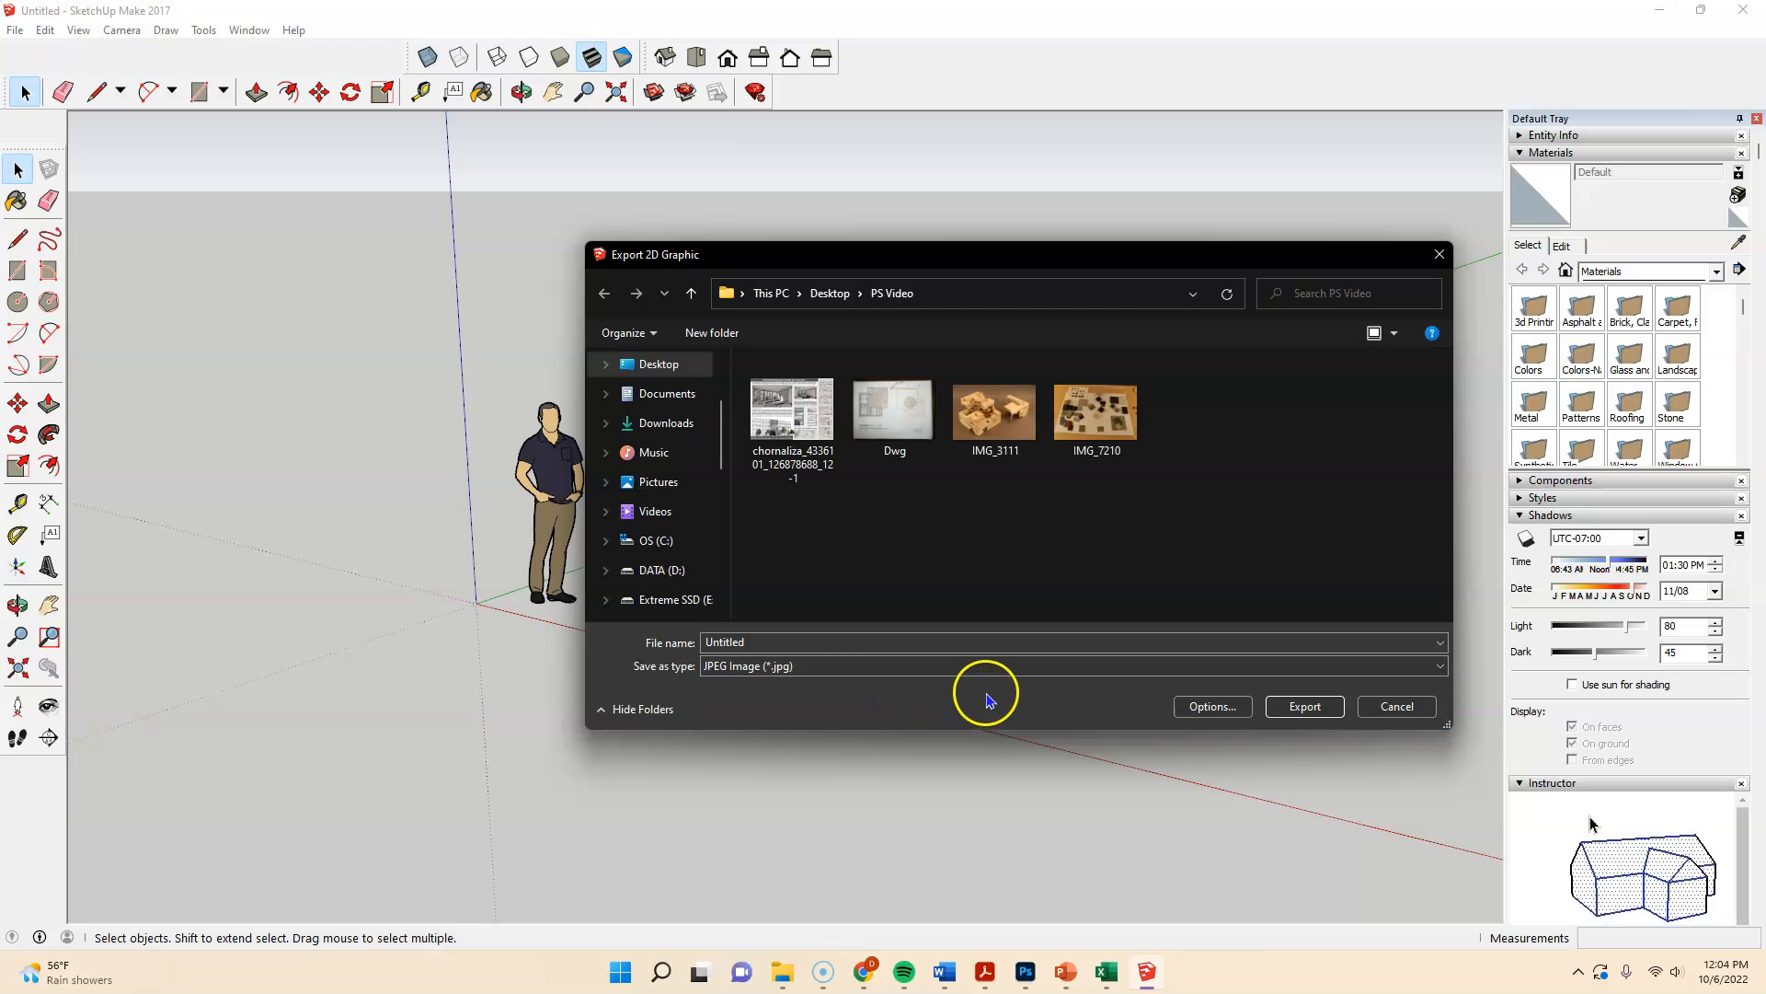
- In the JPG export options, turn off Use view size and set the image height to 4000 pixels
left_click(1227, 710)
left_click(929, 425)
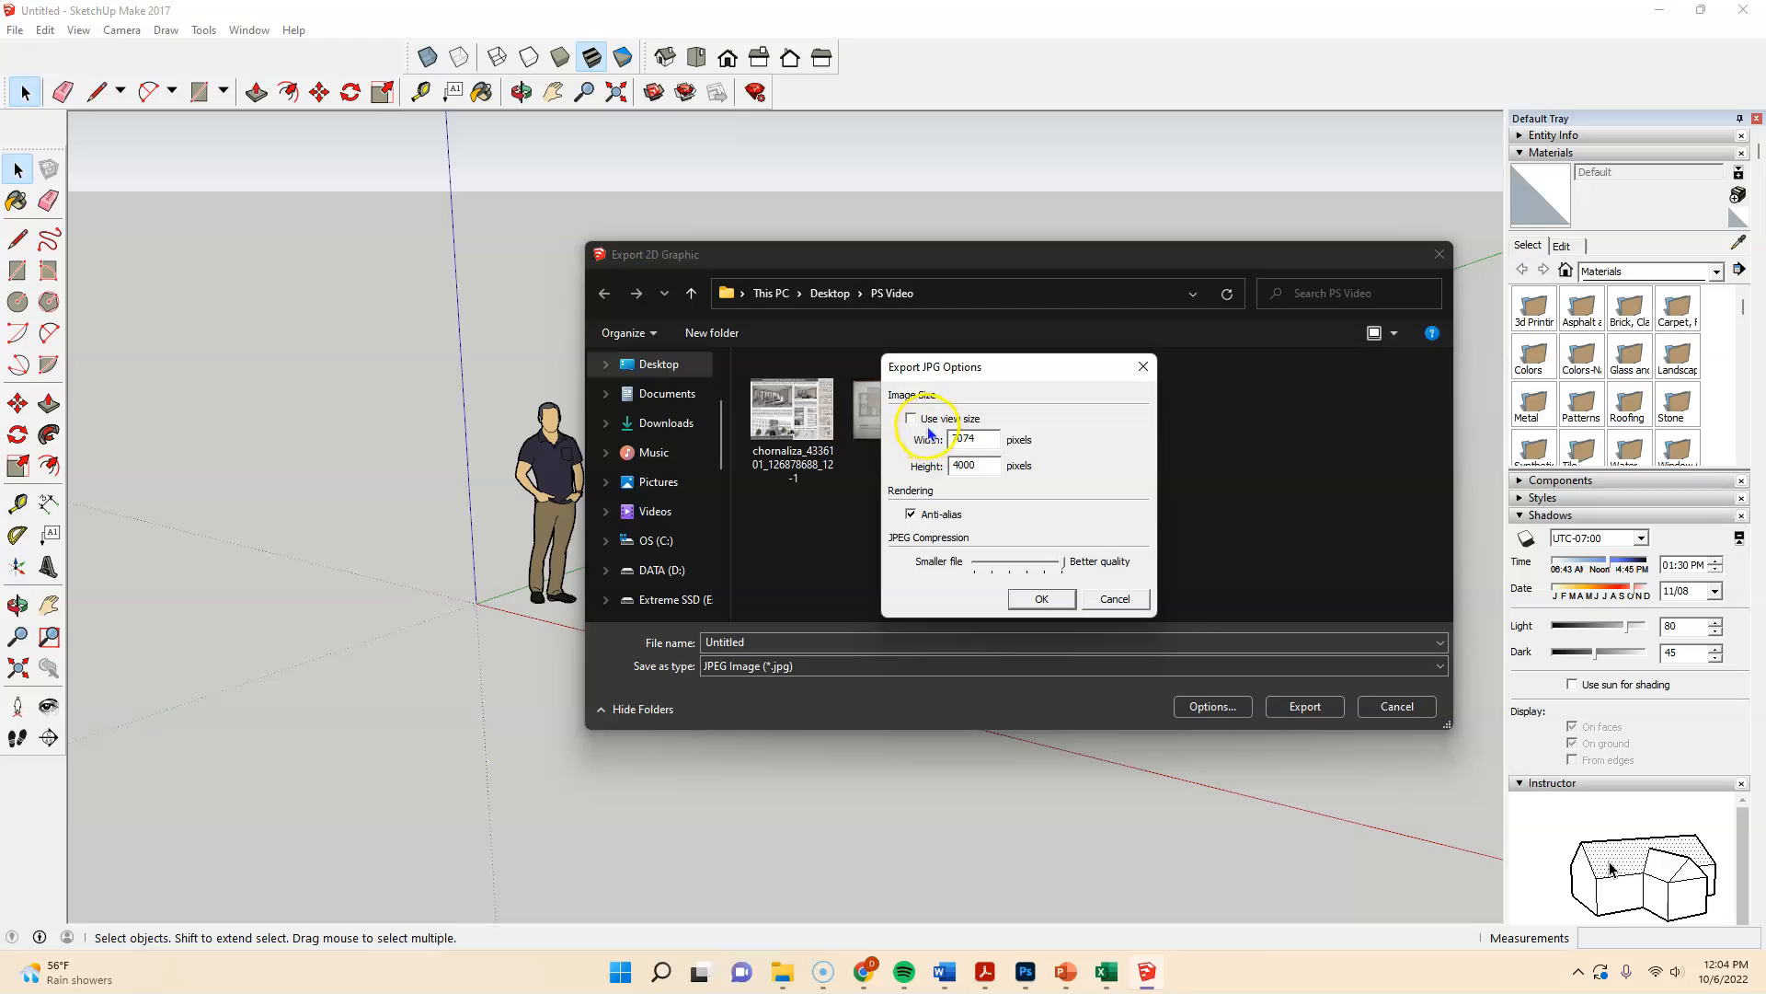
left_click(913, 422)
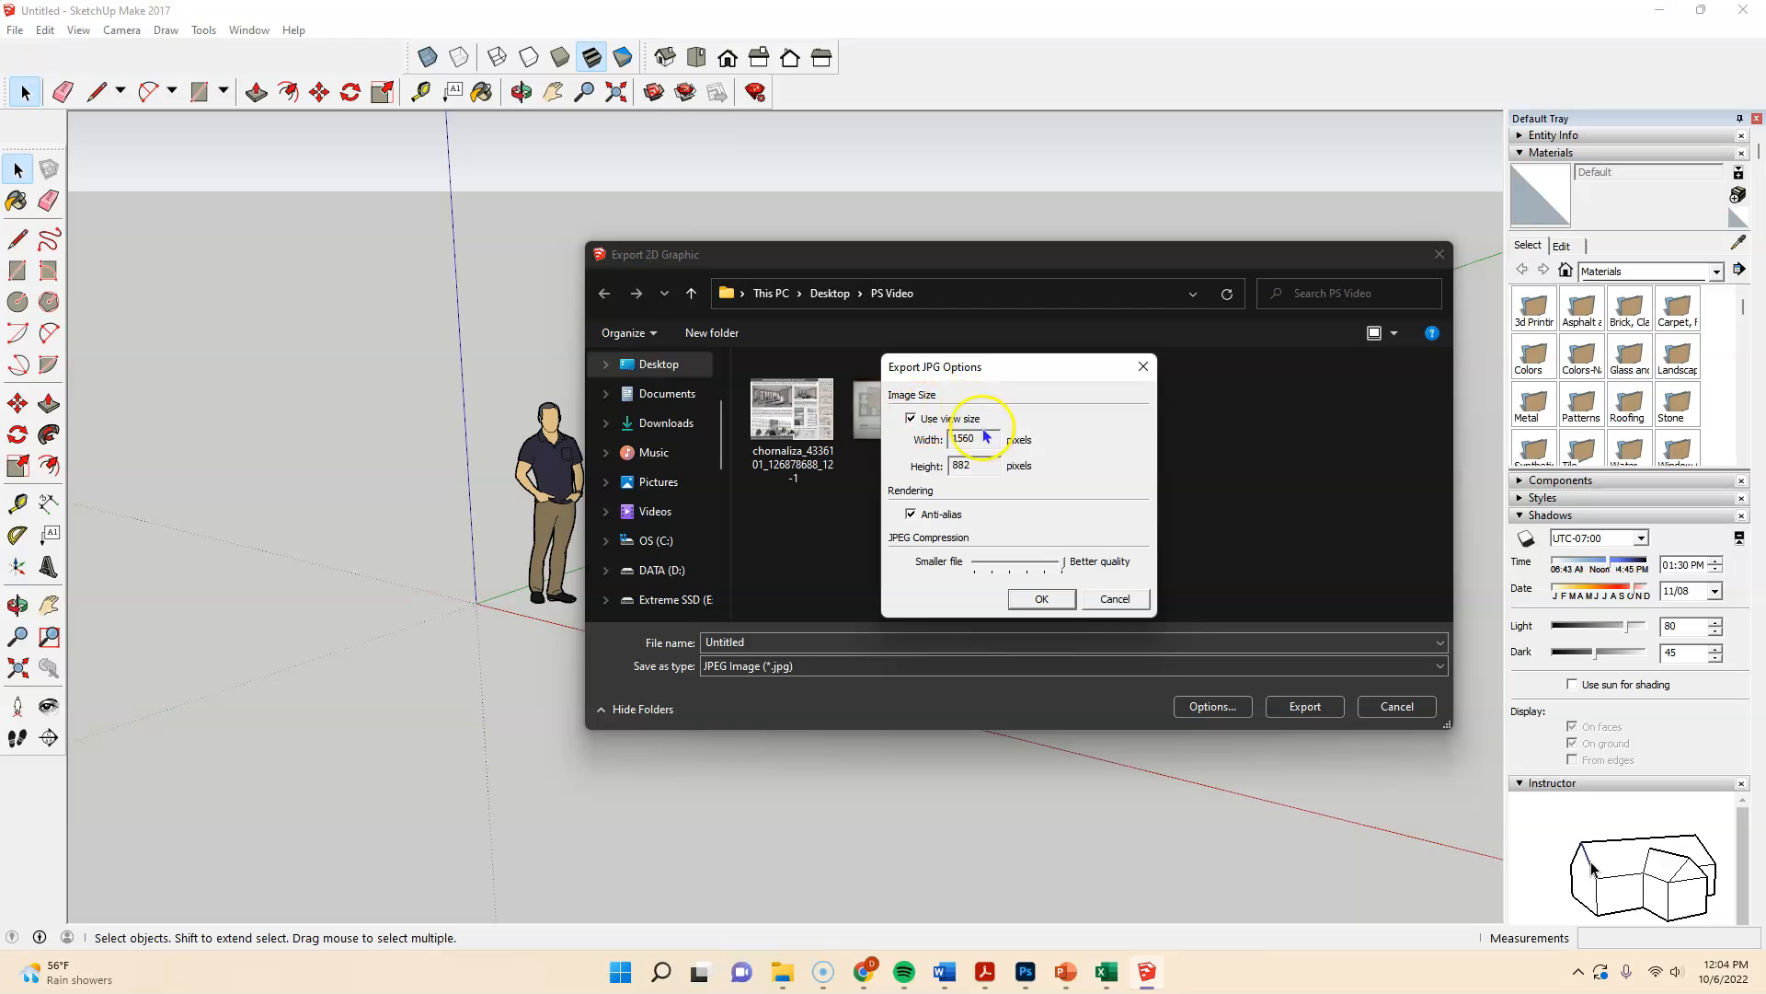
left_click(911, 417)
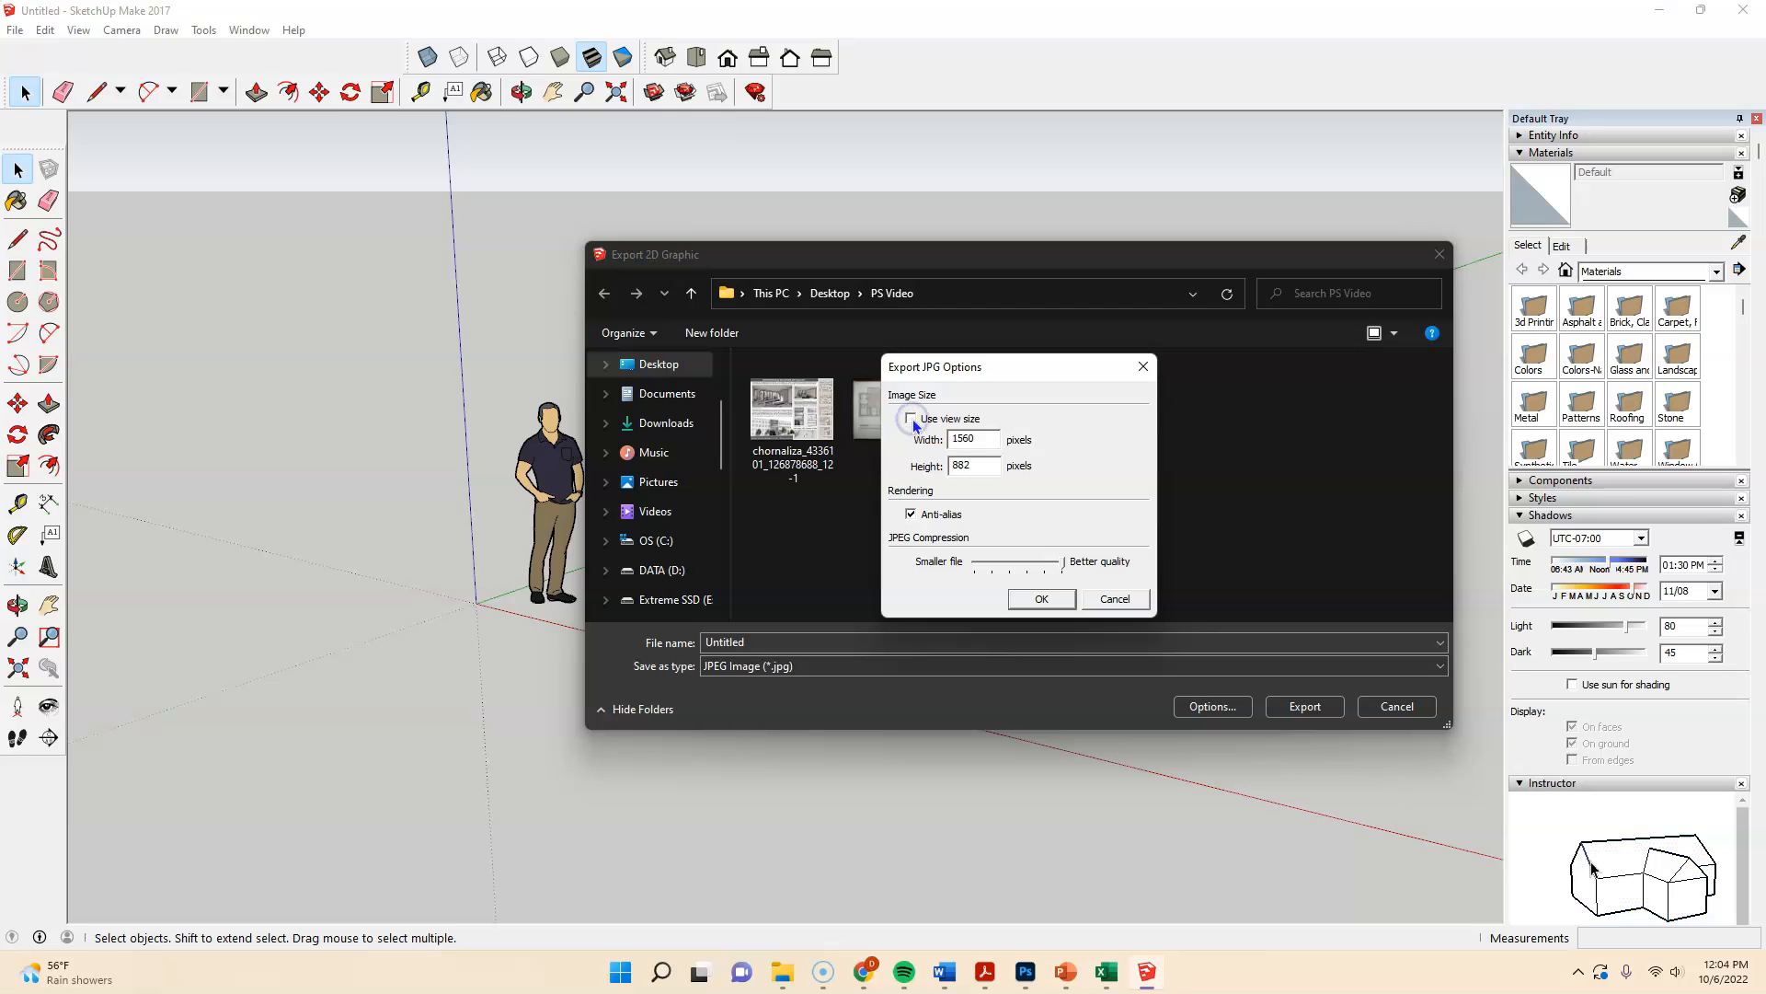
left_click(977, 465)
left_click_drag(978, 465, 908, 469)
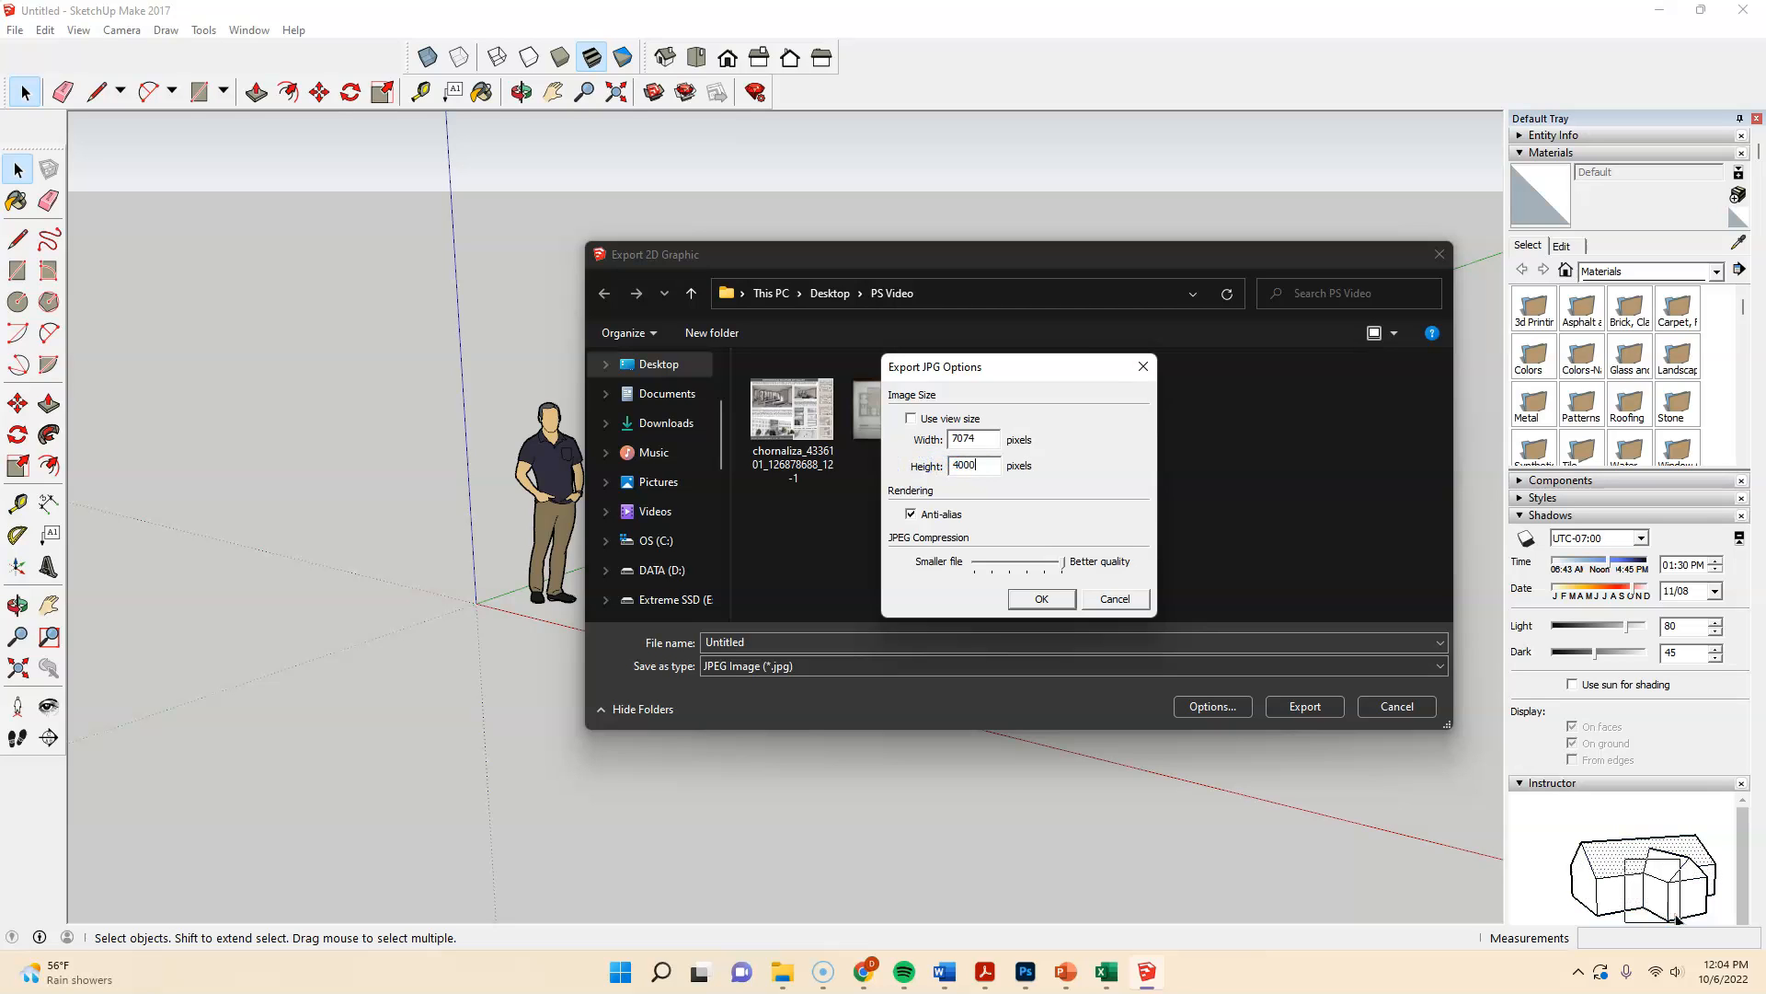
left_click(1043, 599)
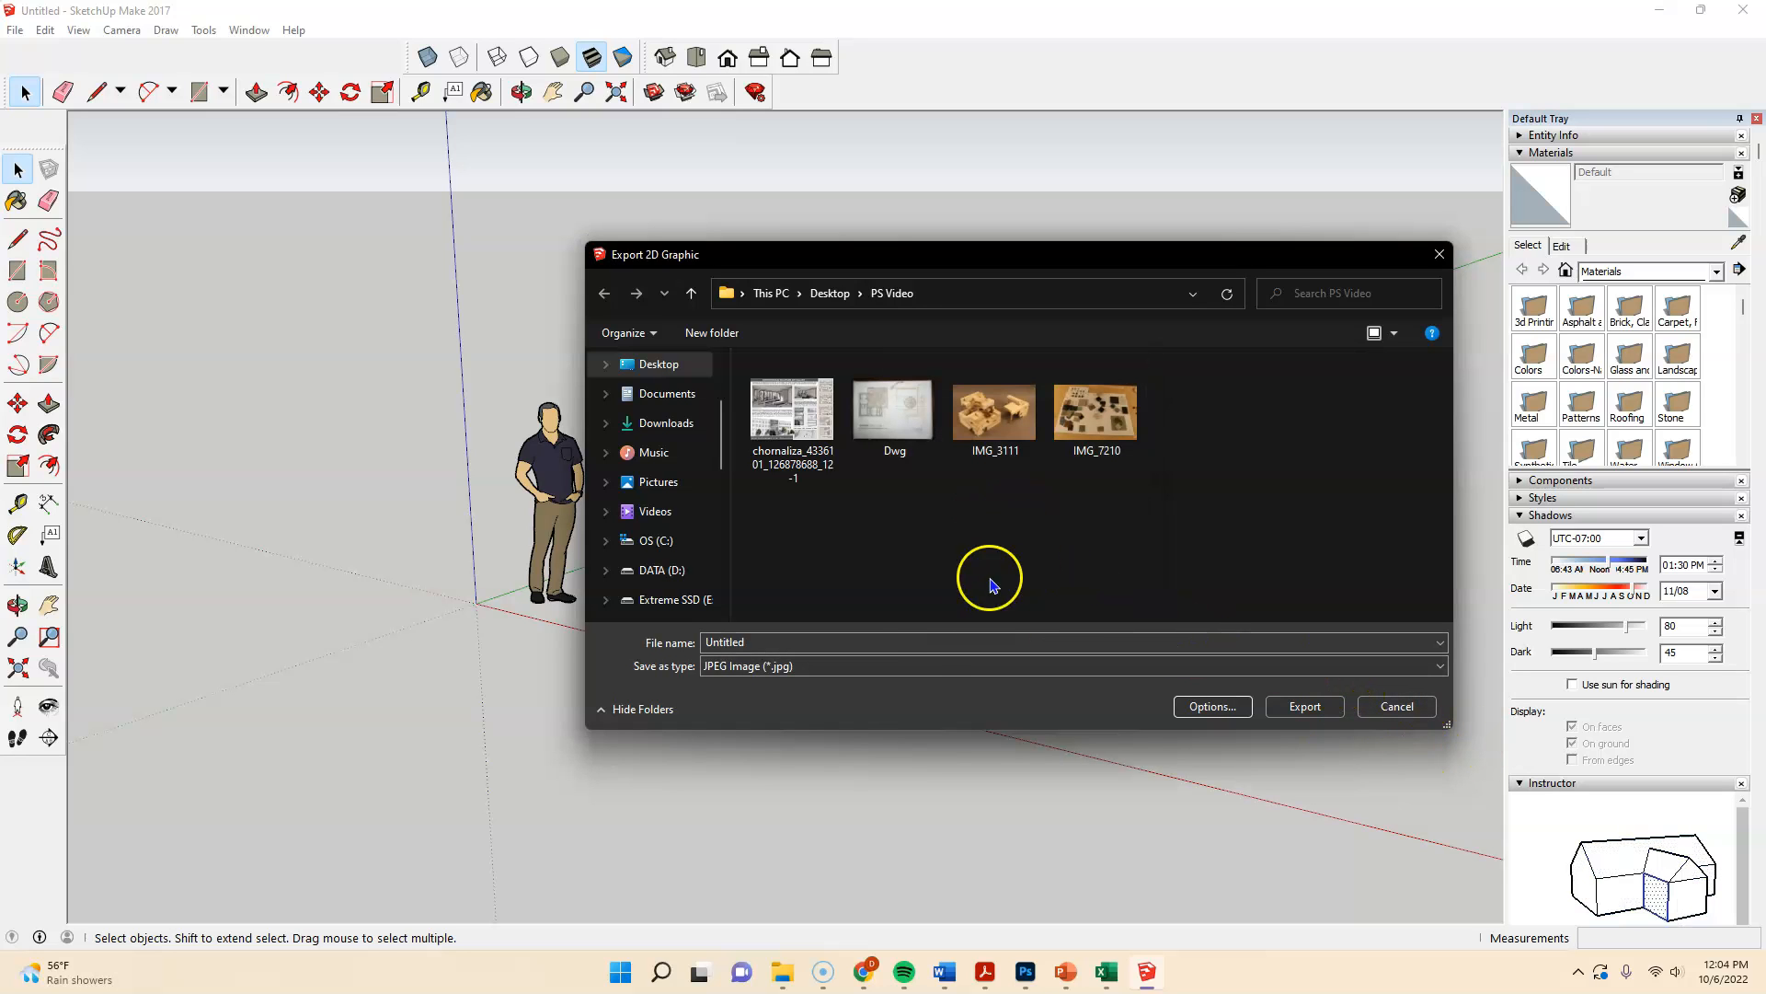
- Try Portable Network Graphics (*.png) as the export file type and return to JPEG Image (*.jpg)
left_click(888, 668)
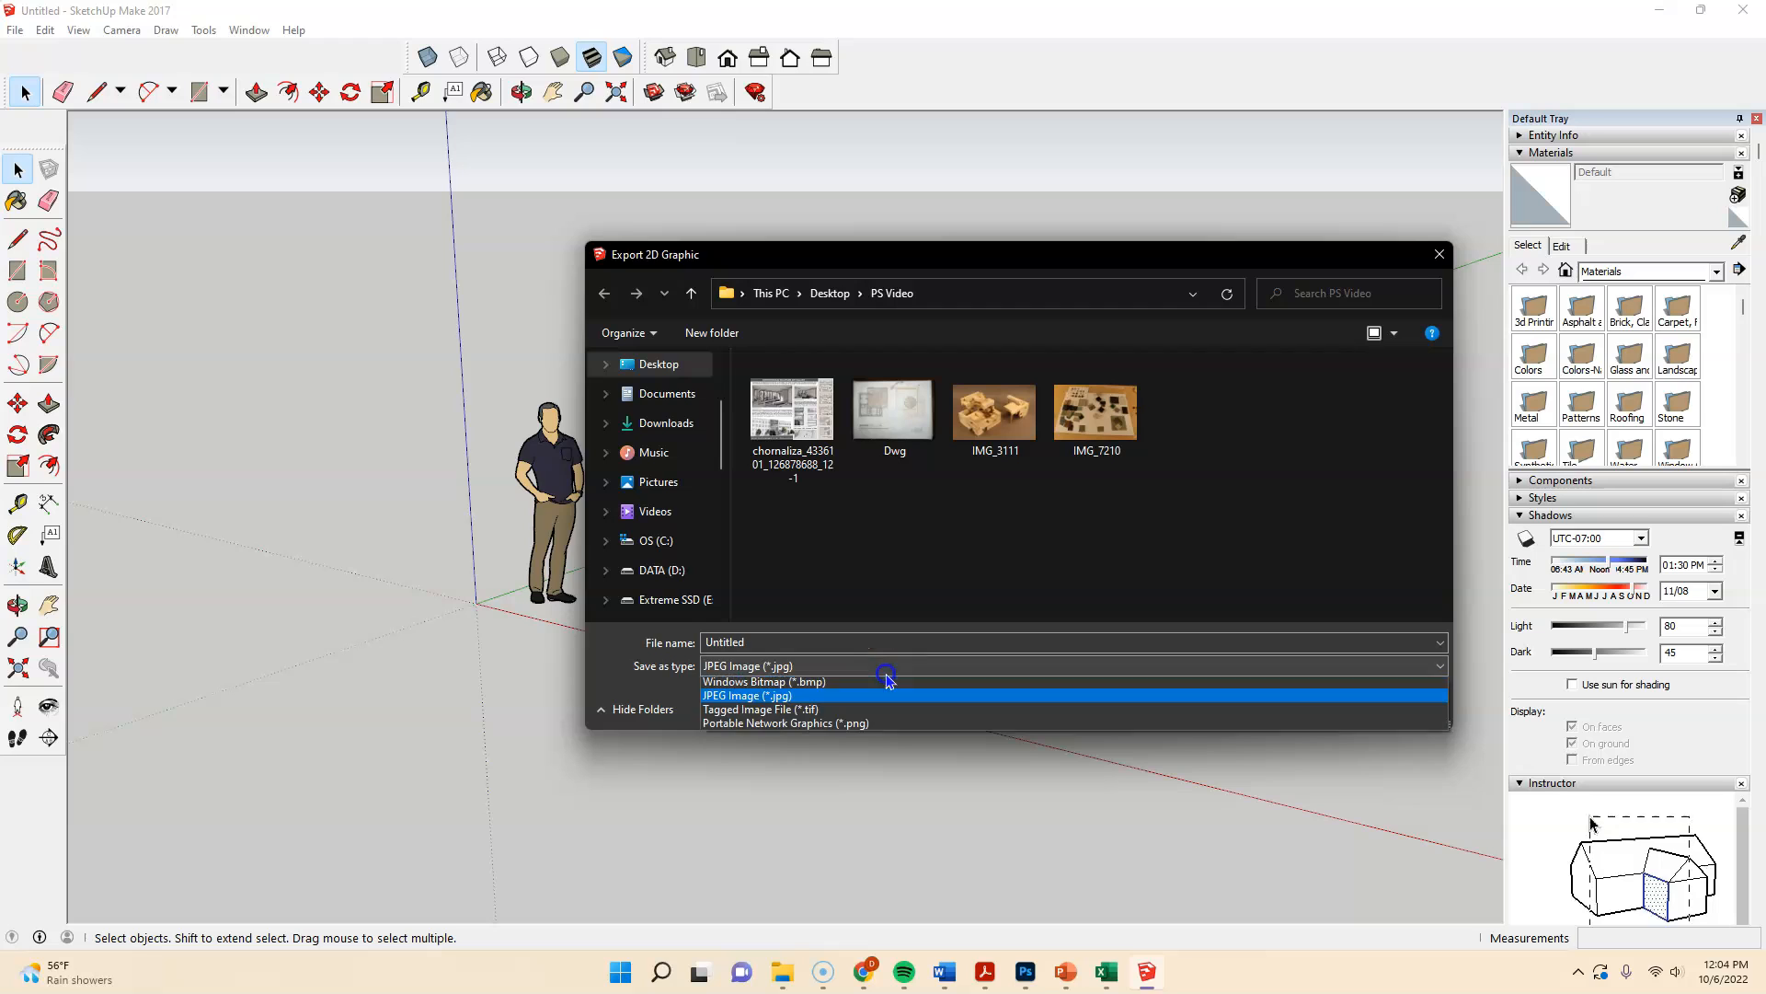
left_click(875, 725)
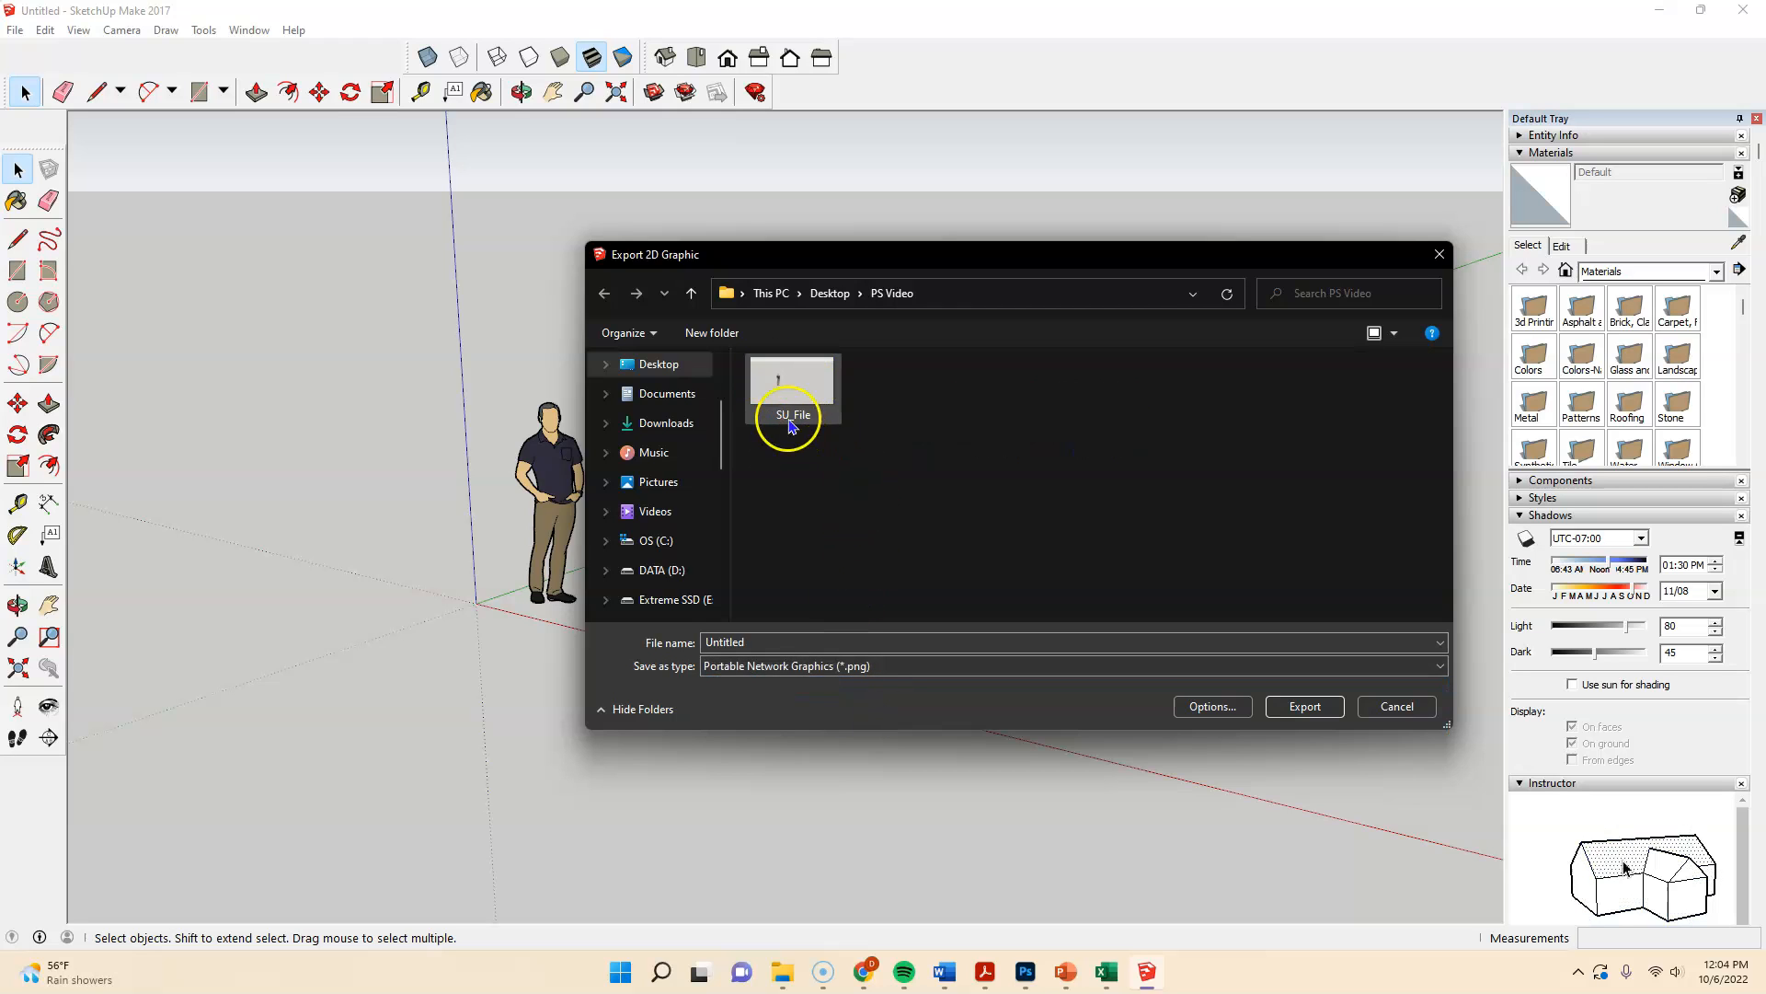
left_click(888, 672)
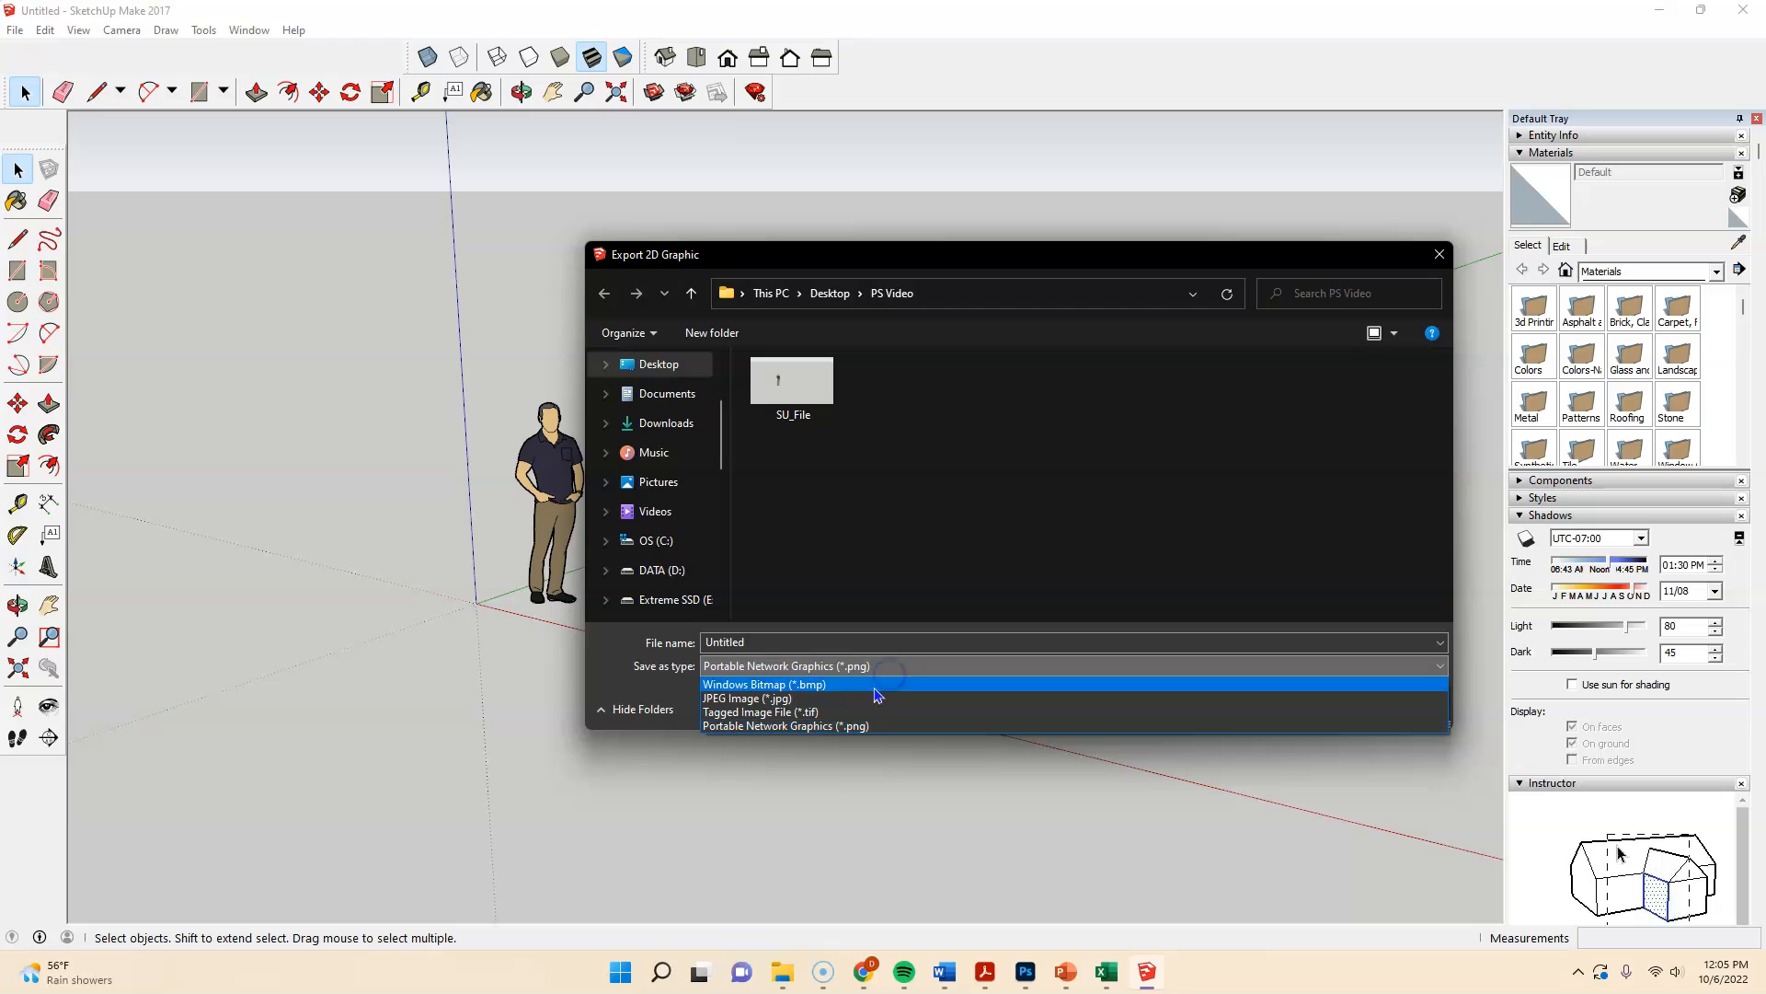
left_click(874, 685)
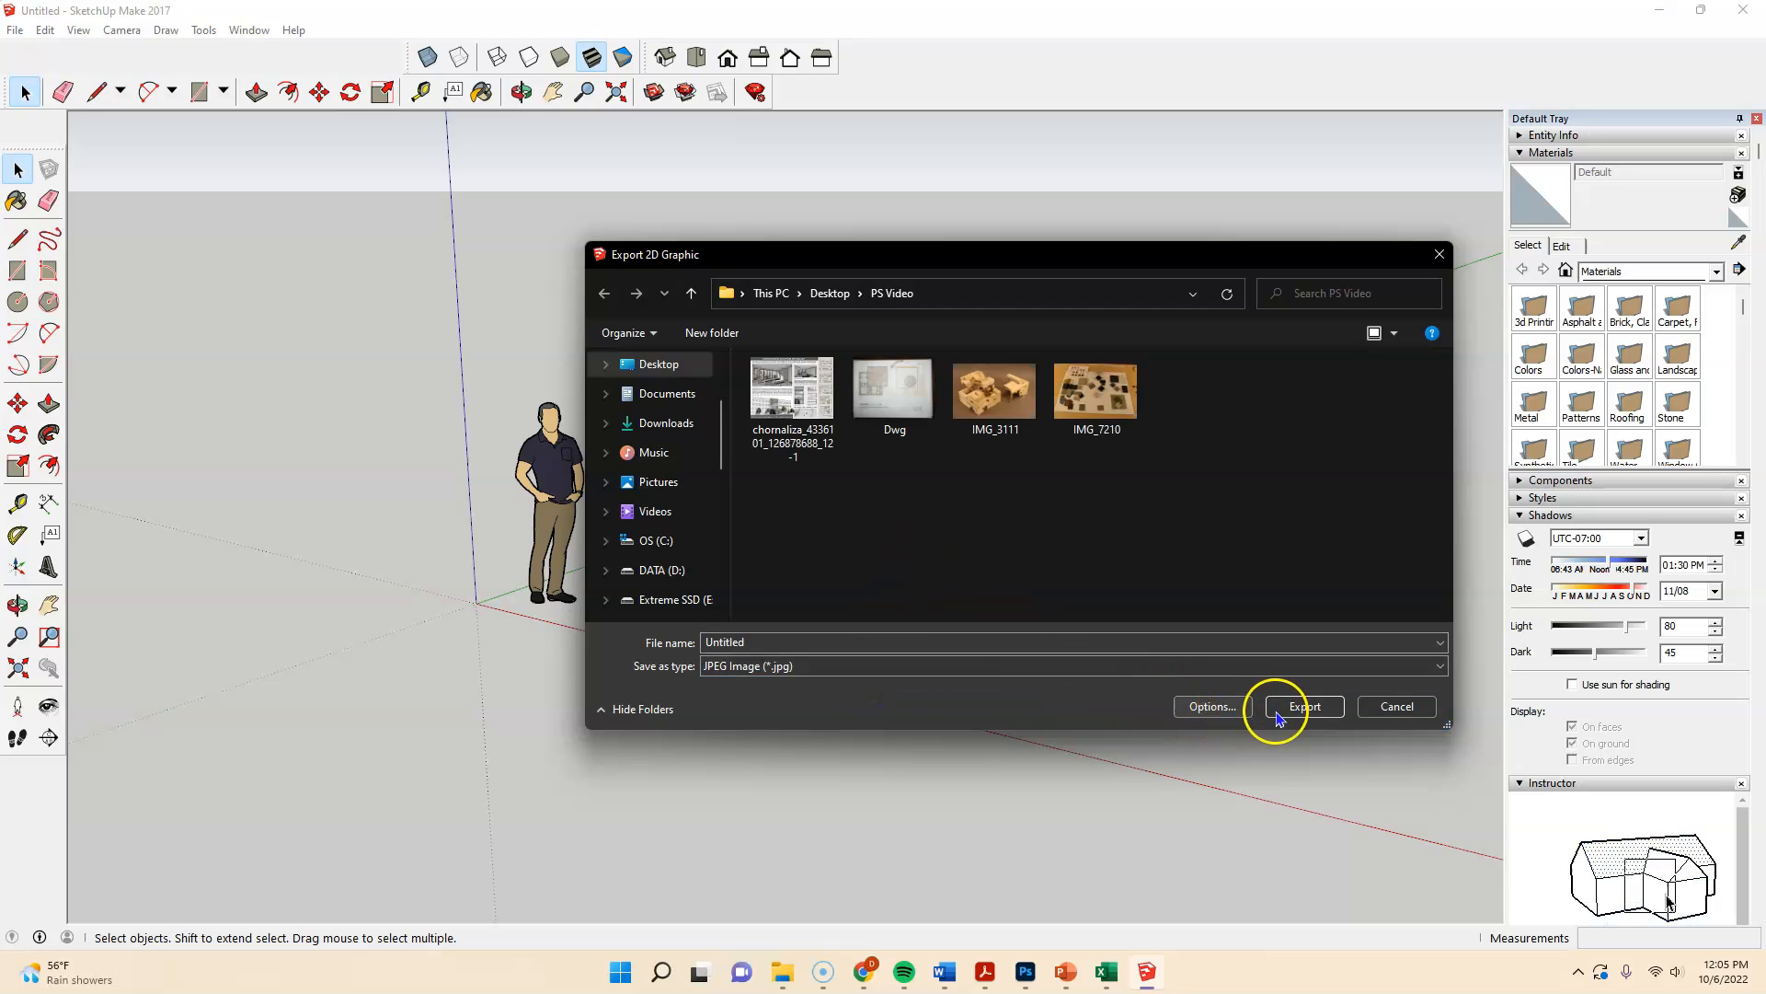
- Export the current view as a JPEG image named SU_Man into the PS Video folder
left_click(786, 636)
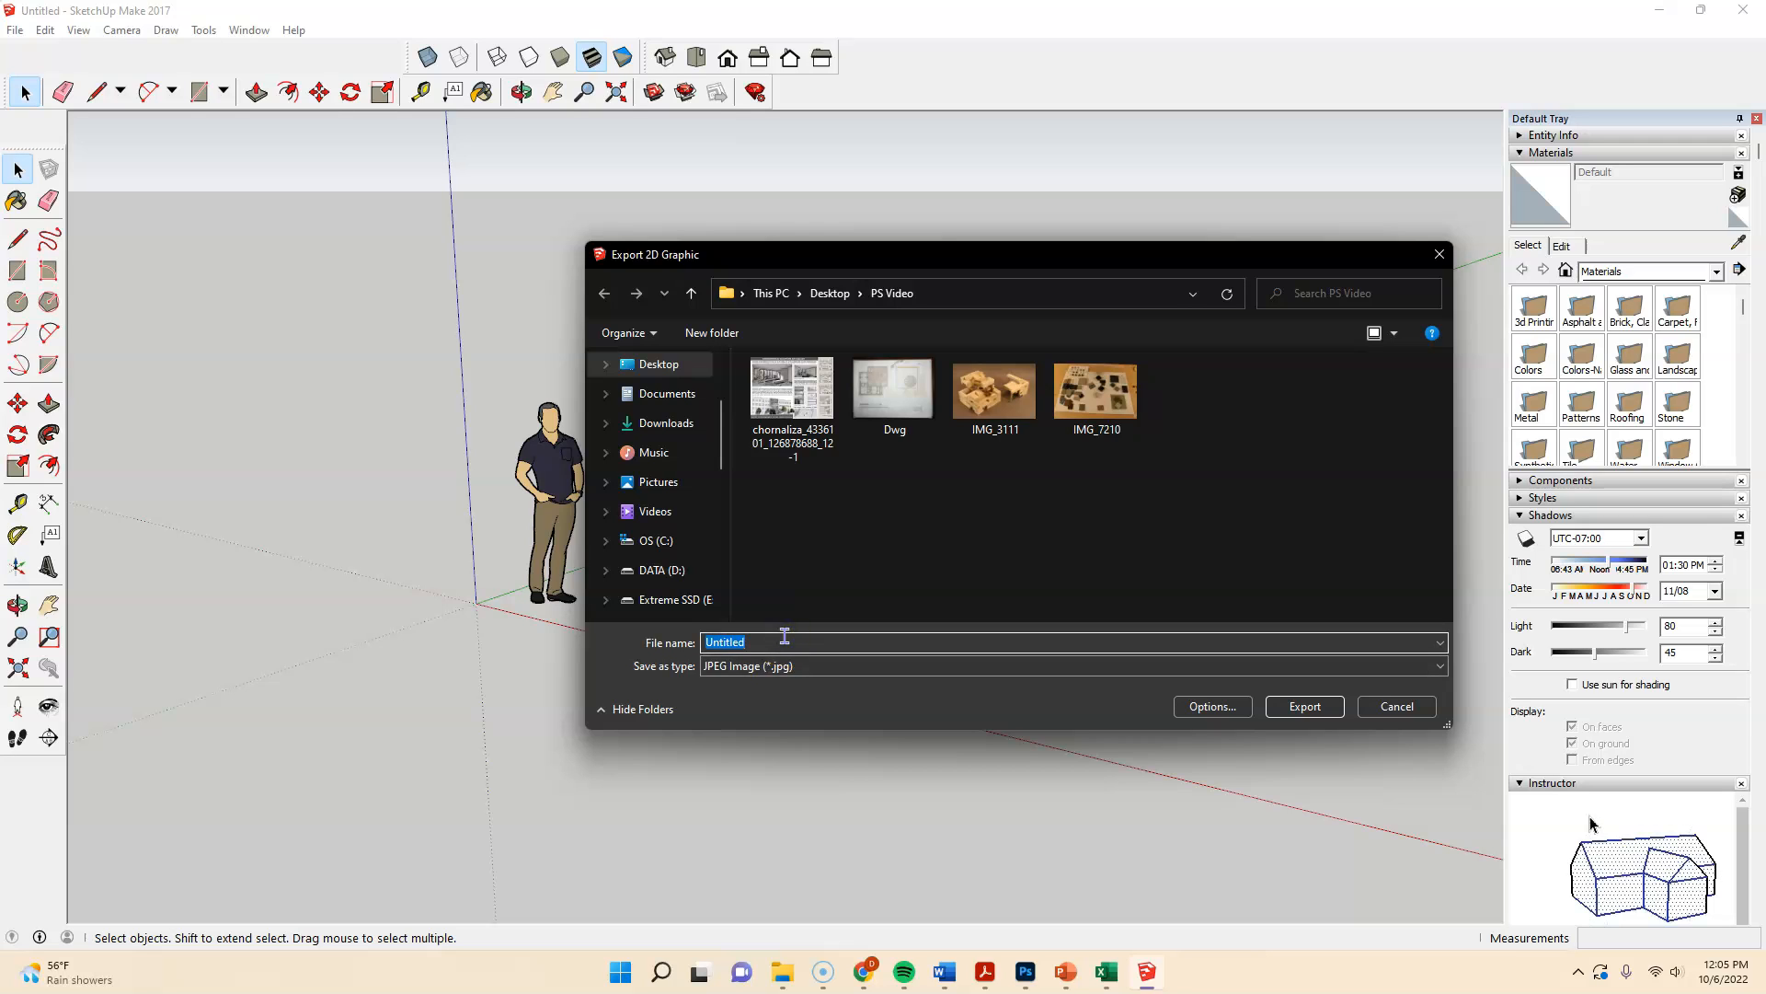
type("SU_")
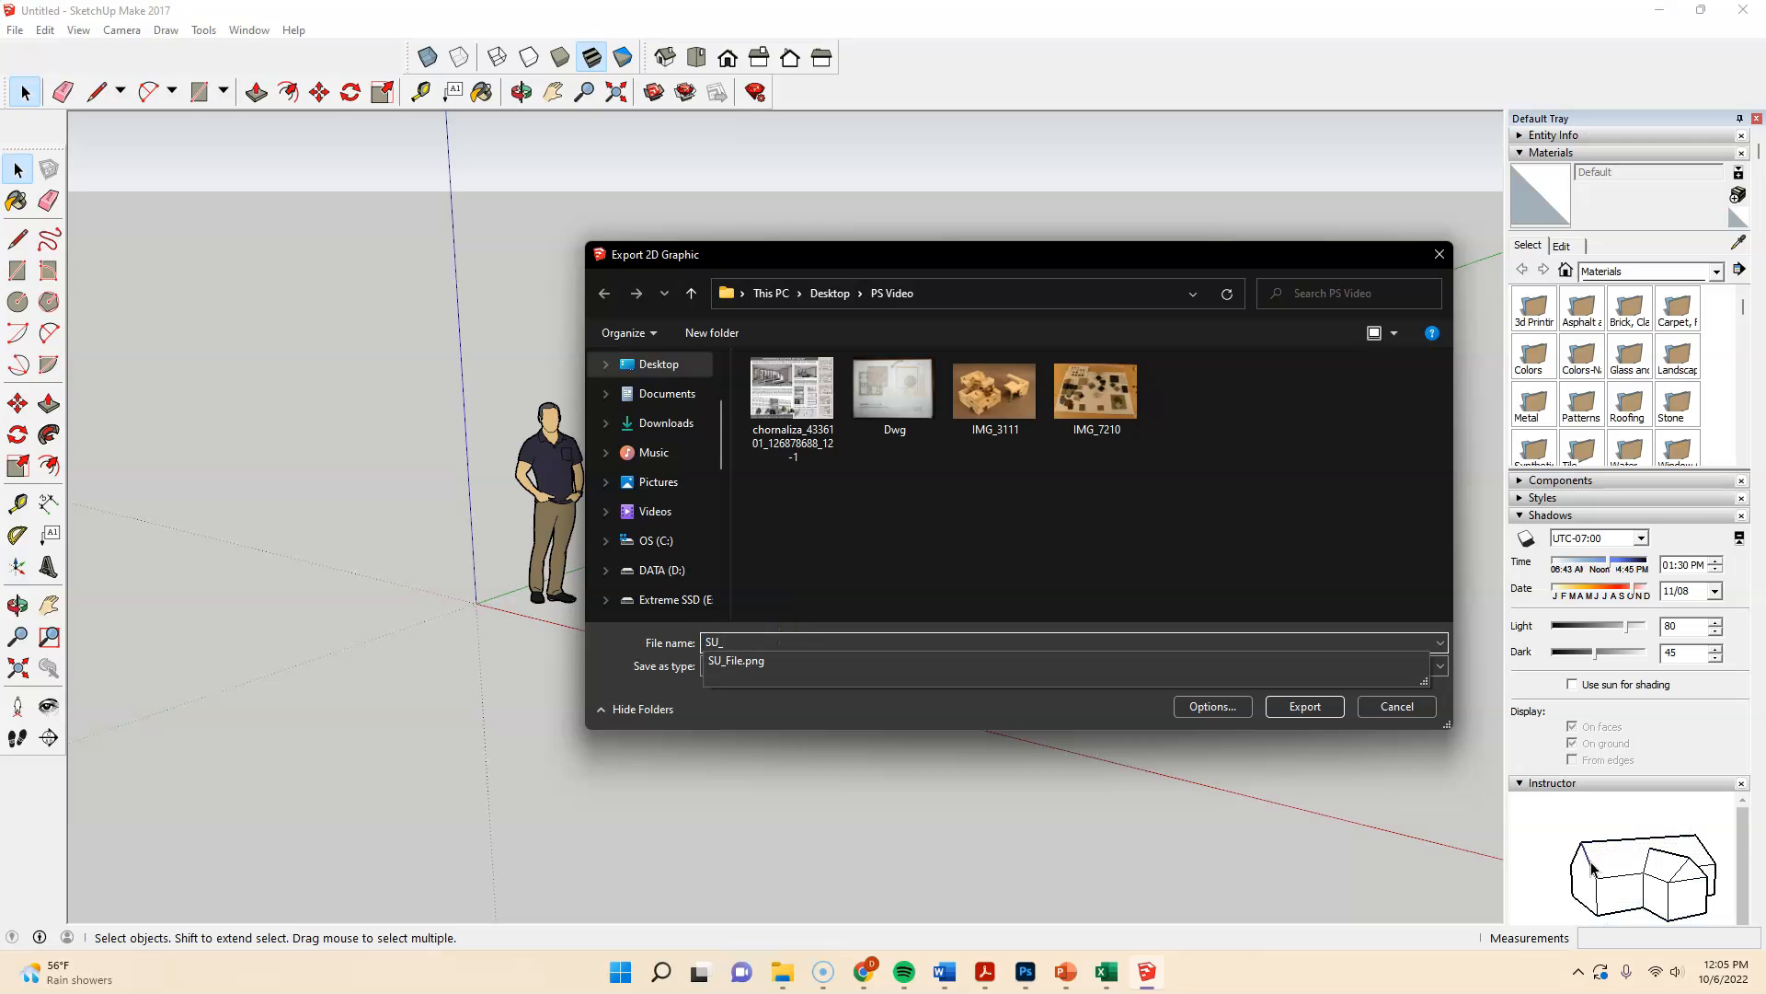
type("Man_")
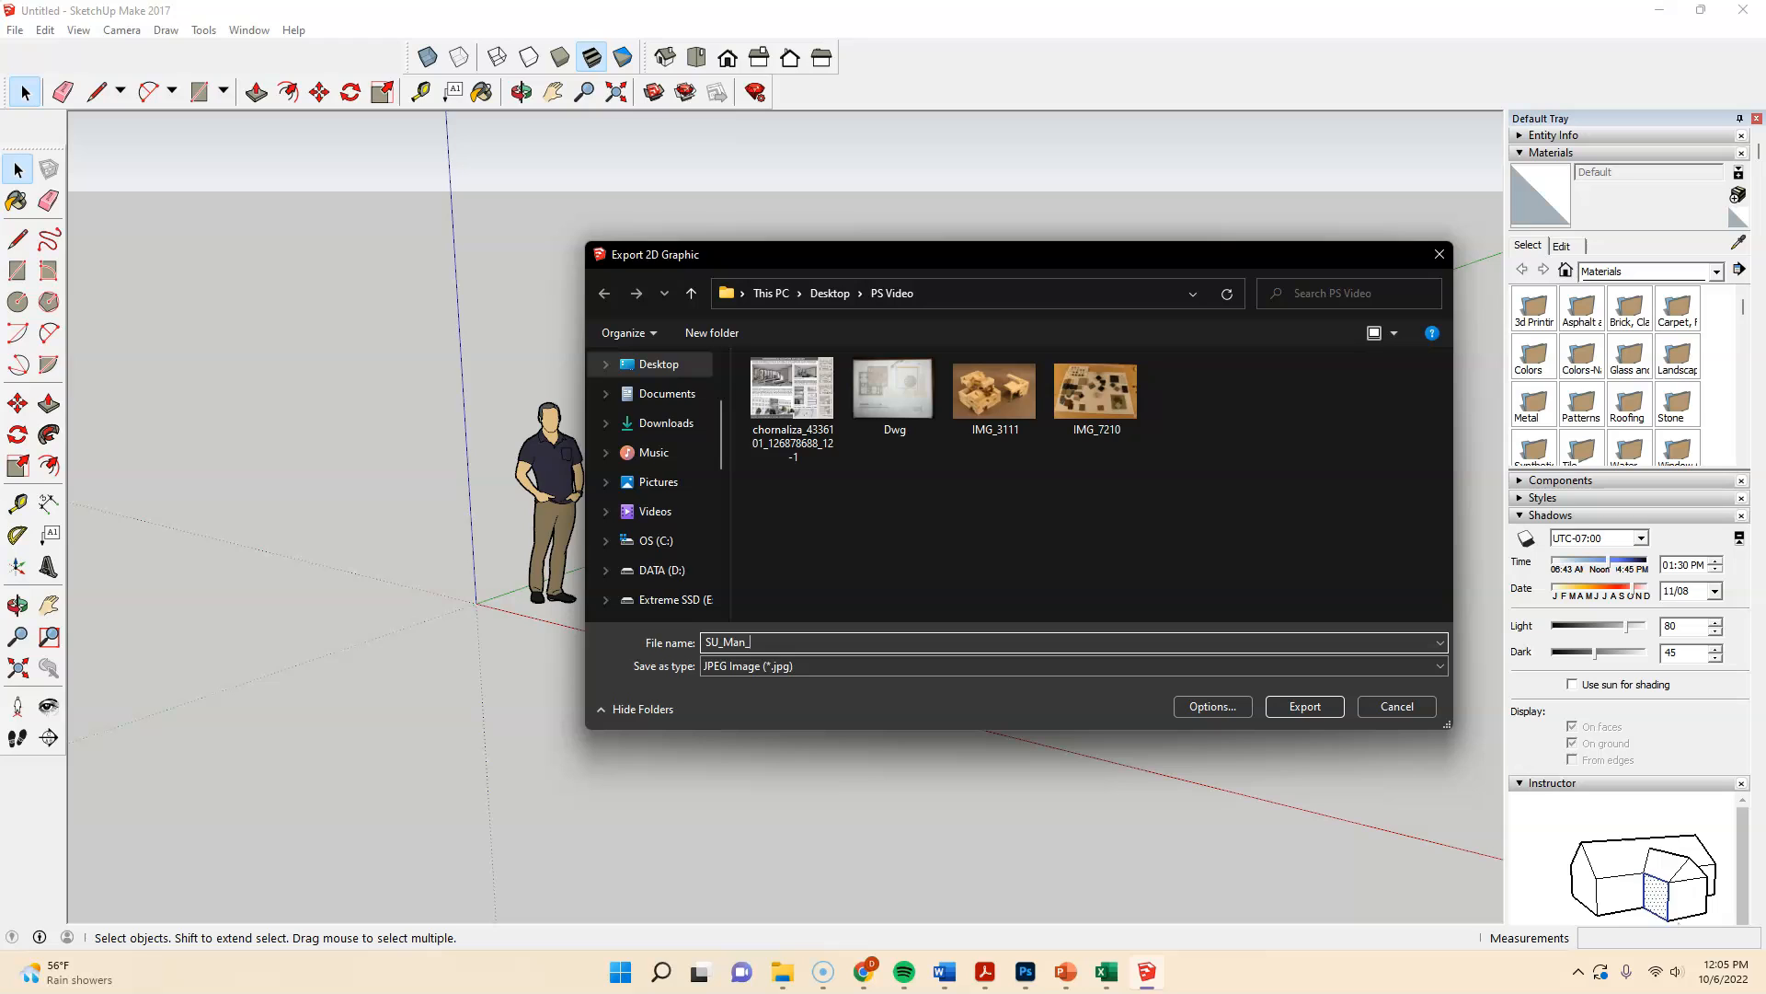
key("BackSpace")
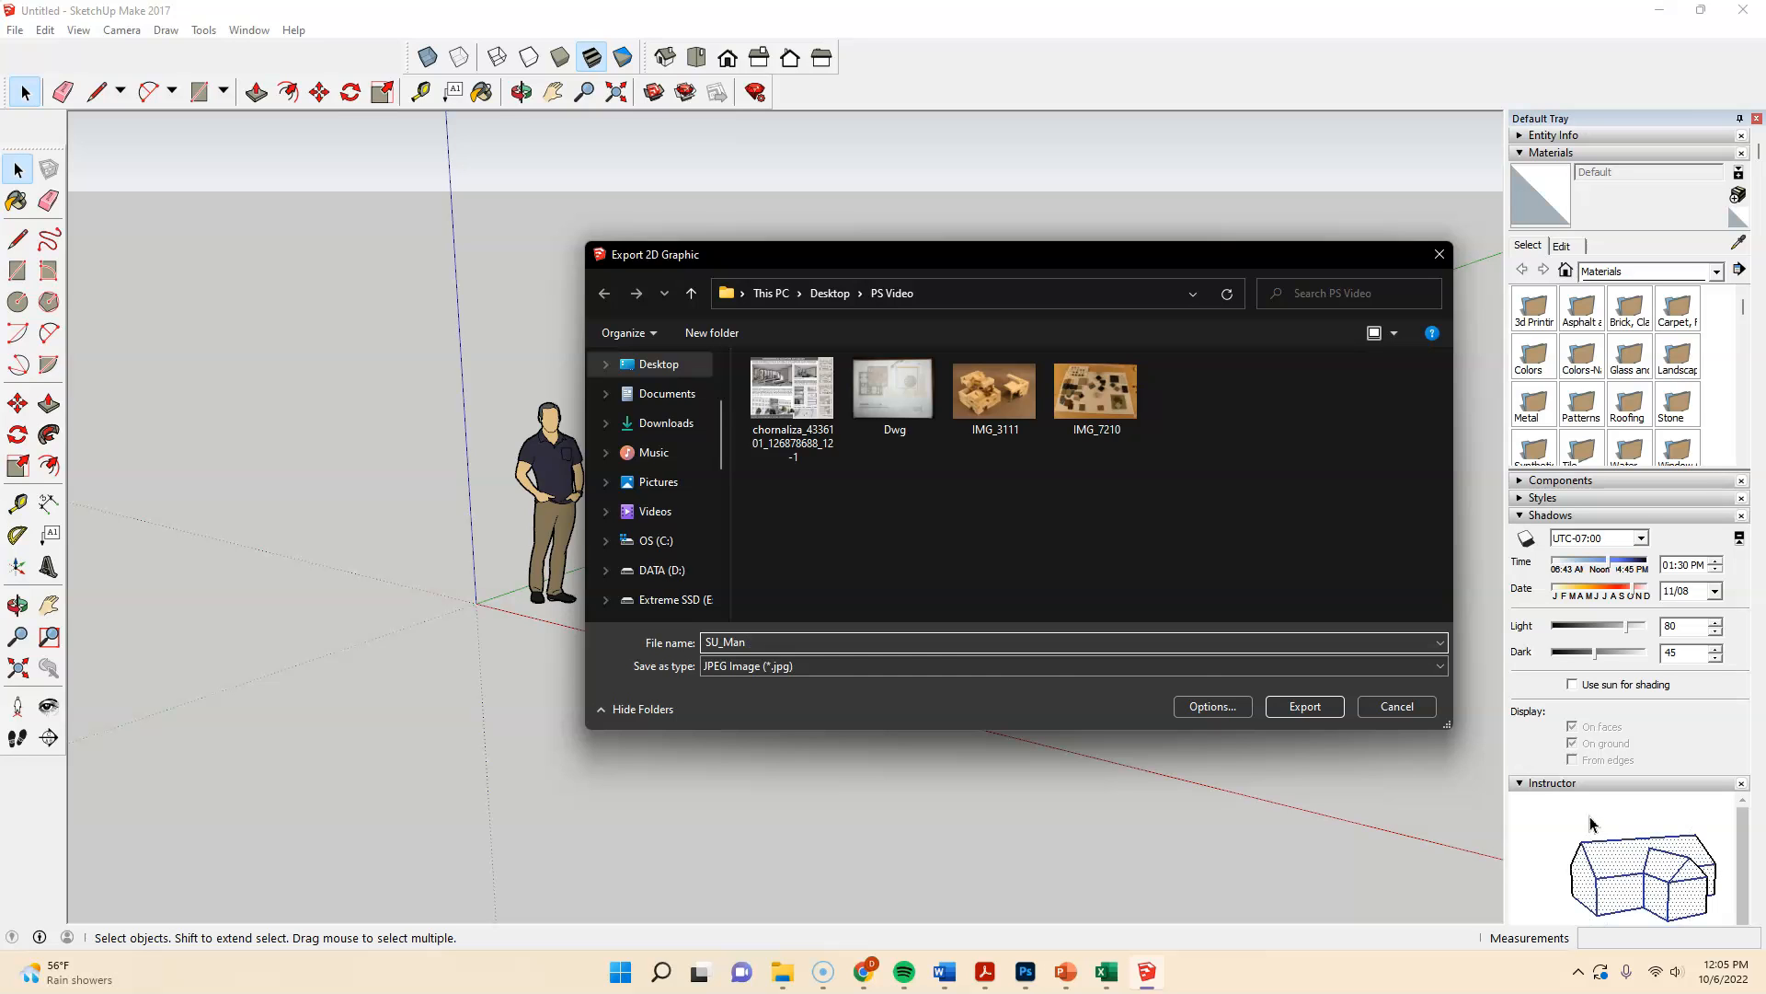
left_click(1305, 705)
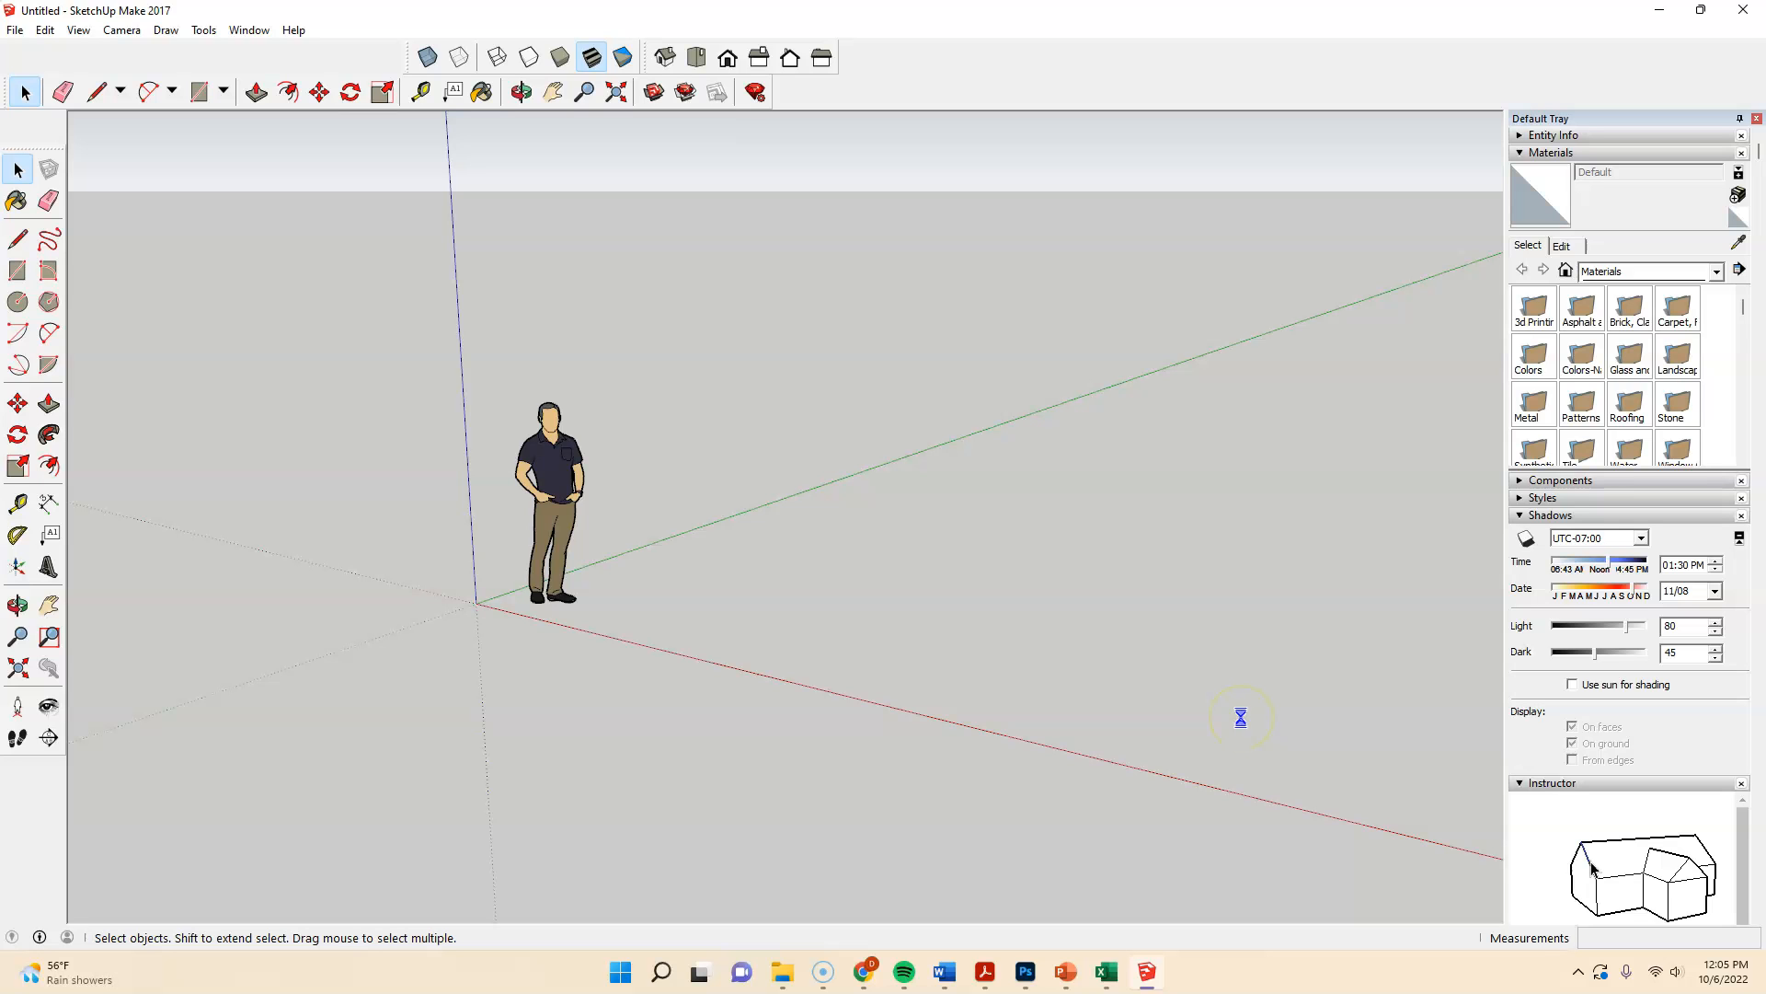
- Find SU_Man in the PS Video folder in File Explorer and open it with Adobe Photoshop 2022
left_click(782, 972)
left_click(661, 880)
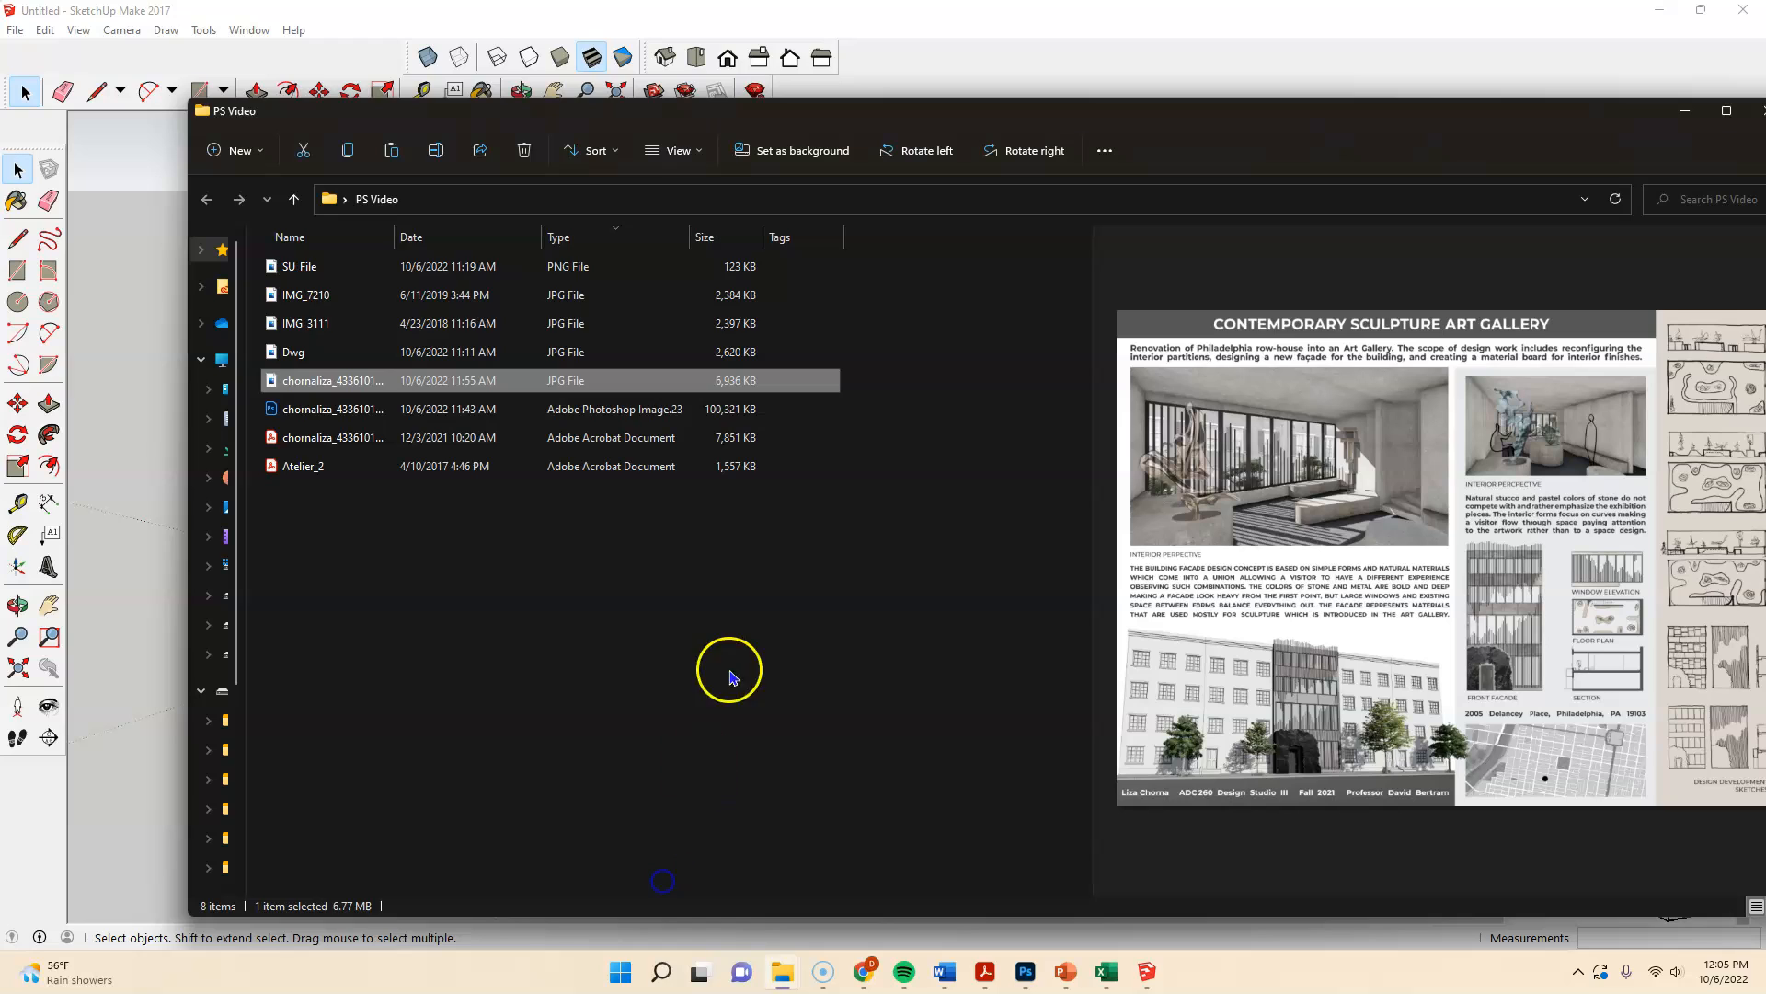
left_click(378, 203)
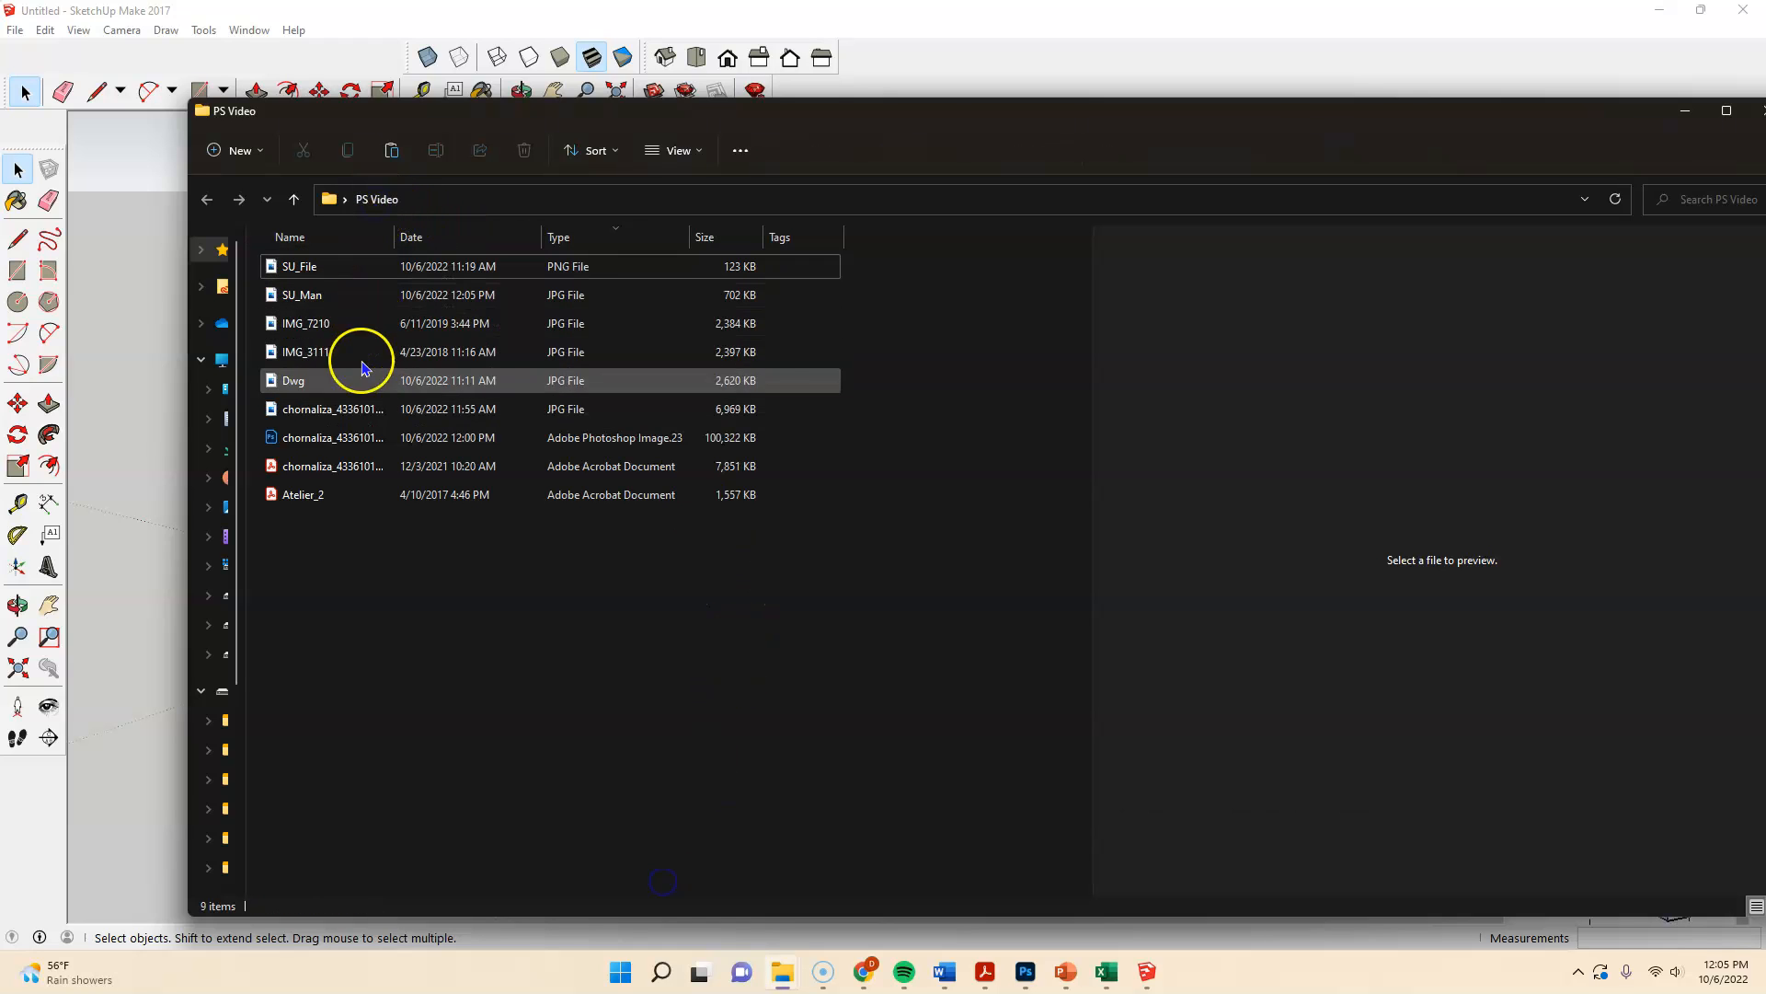
left_click(346, 305)
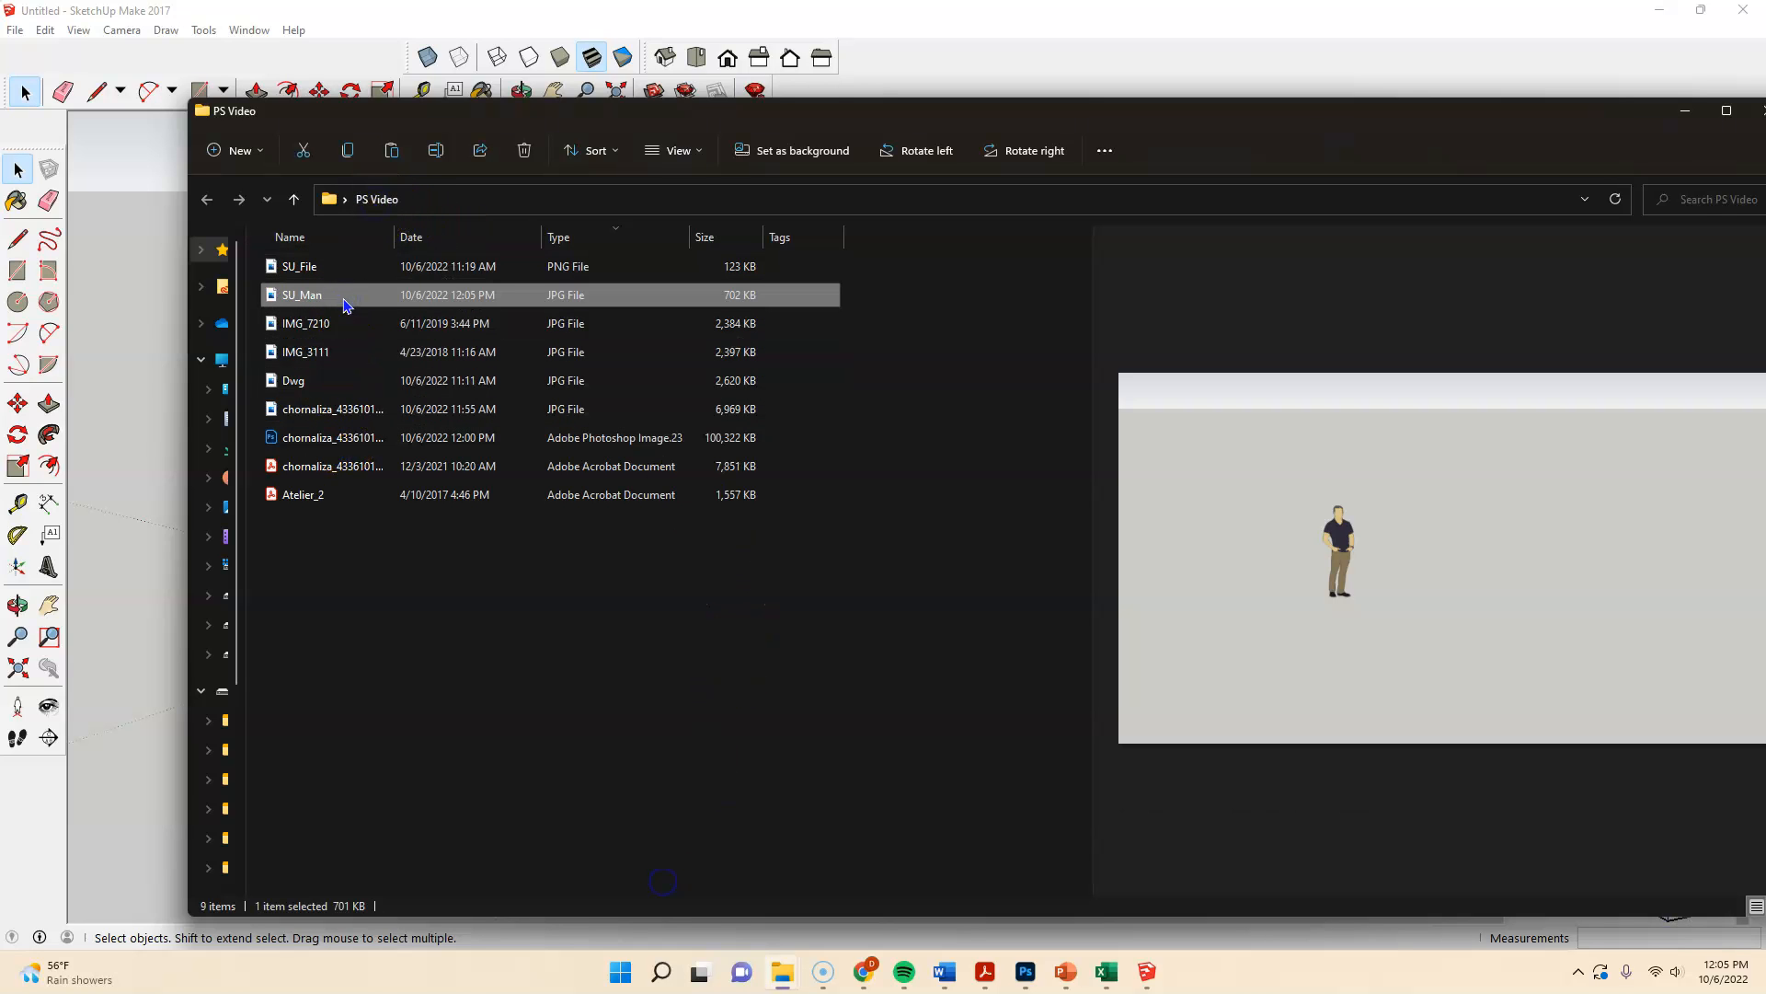
right_click(304, 301)
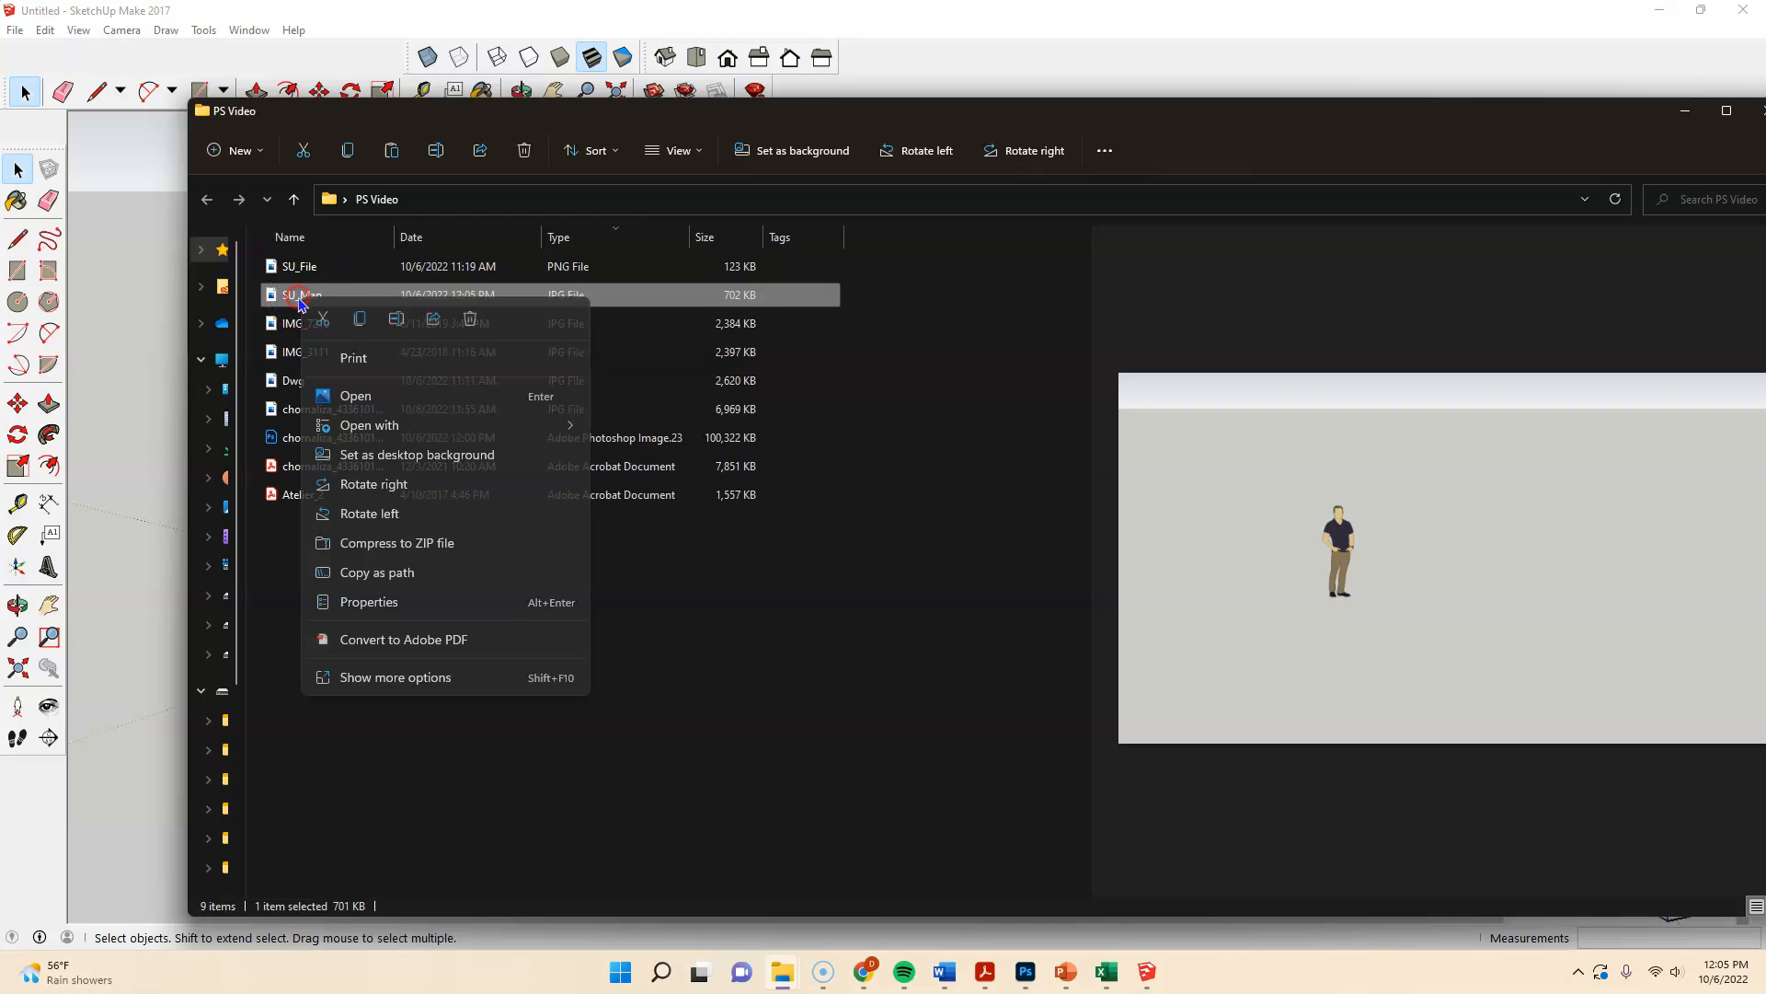
mouse_move(451, 424)
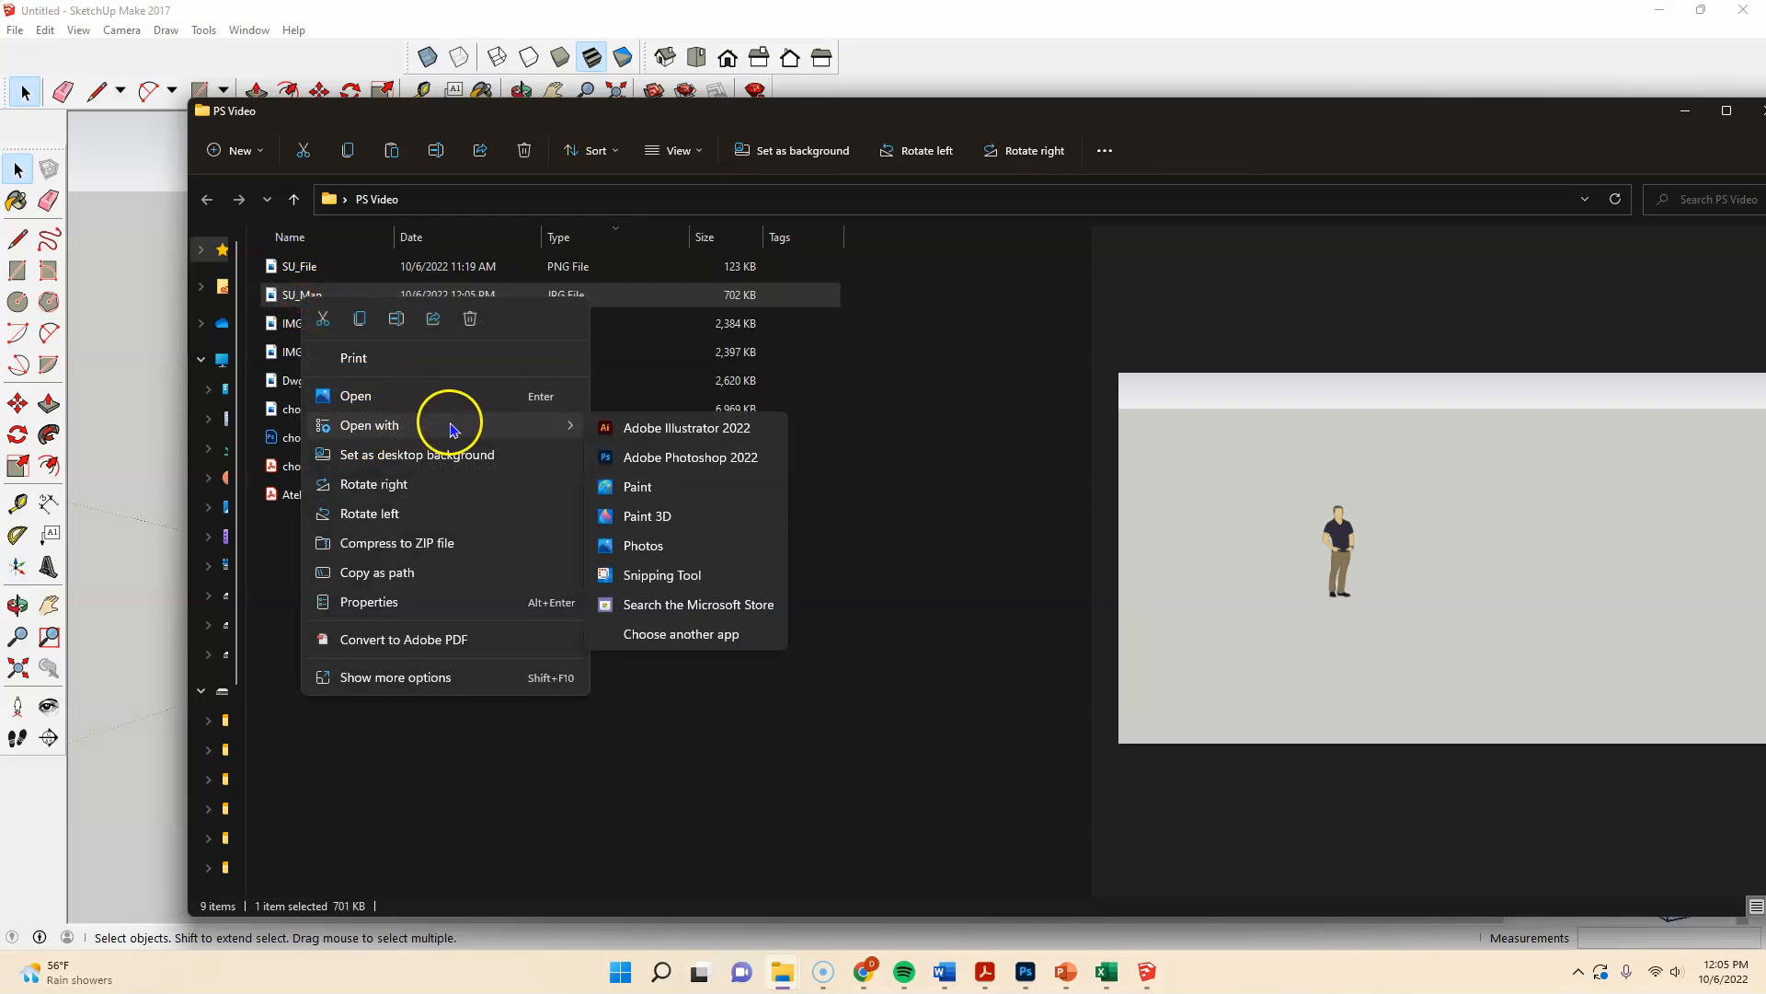
left_click(710, 459)
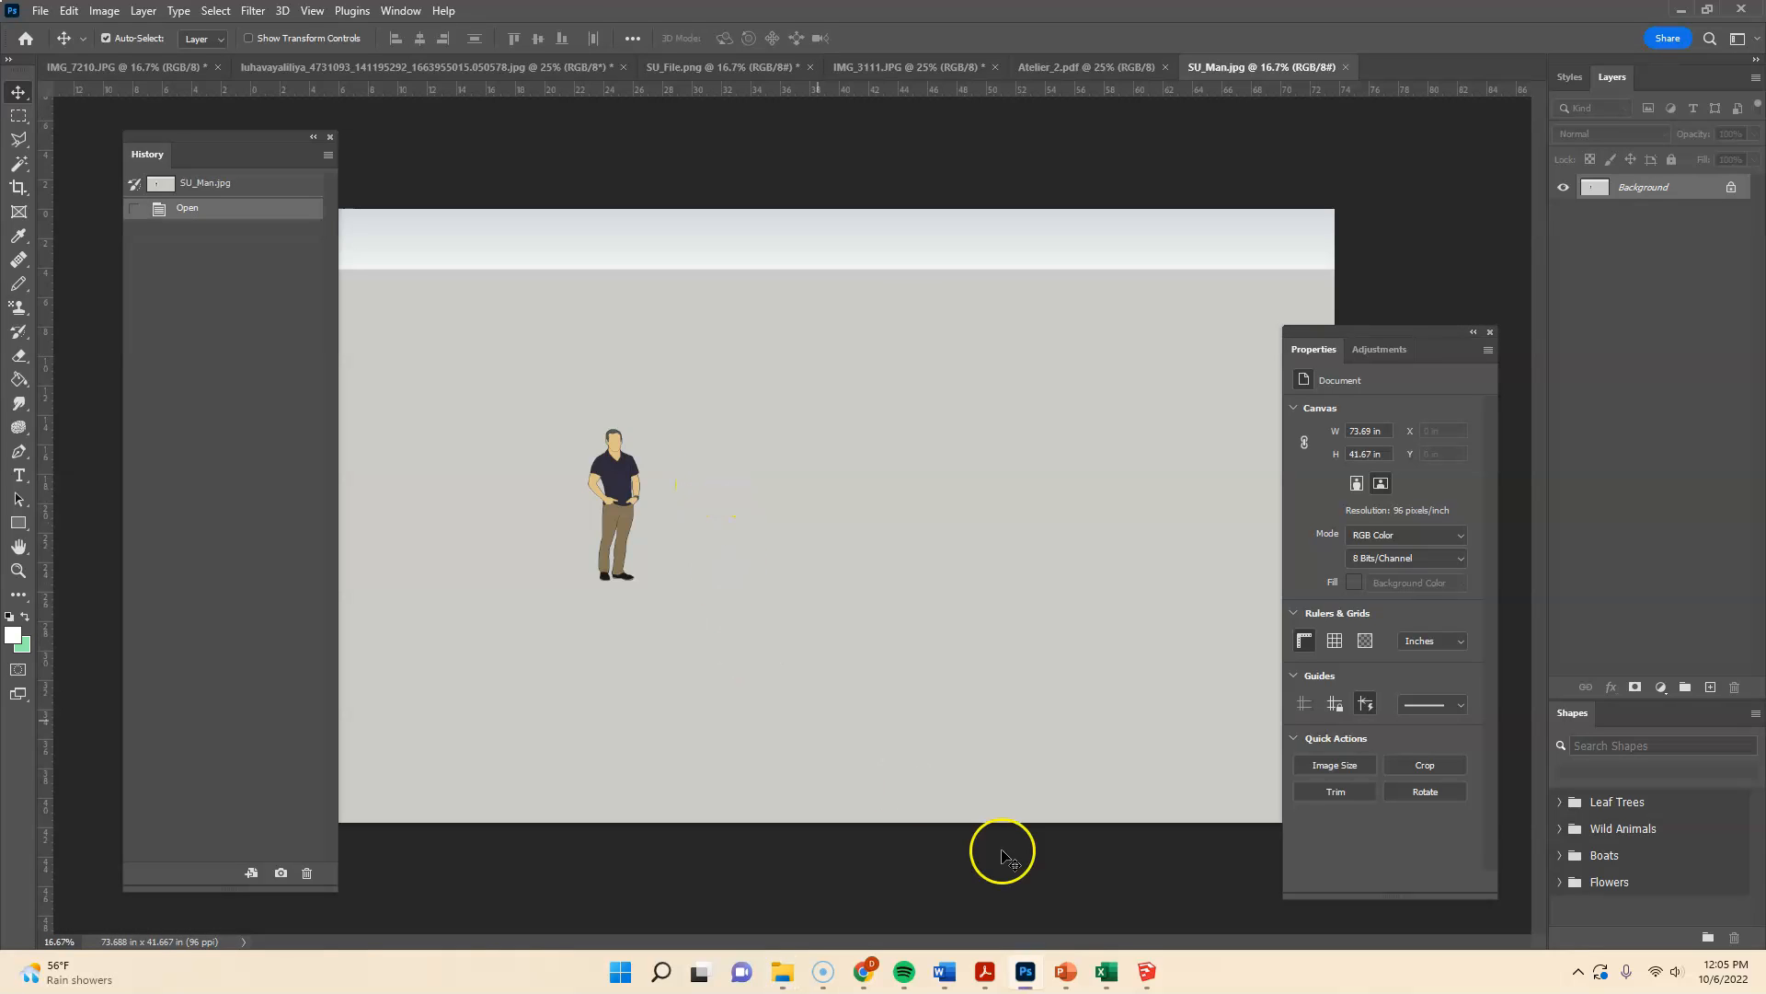
- Switch to SketchUp, review the file types offered for a 2D graphic export, cancel the export, and return to Photoshop
left_click(1146, 973)
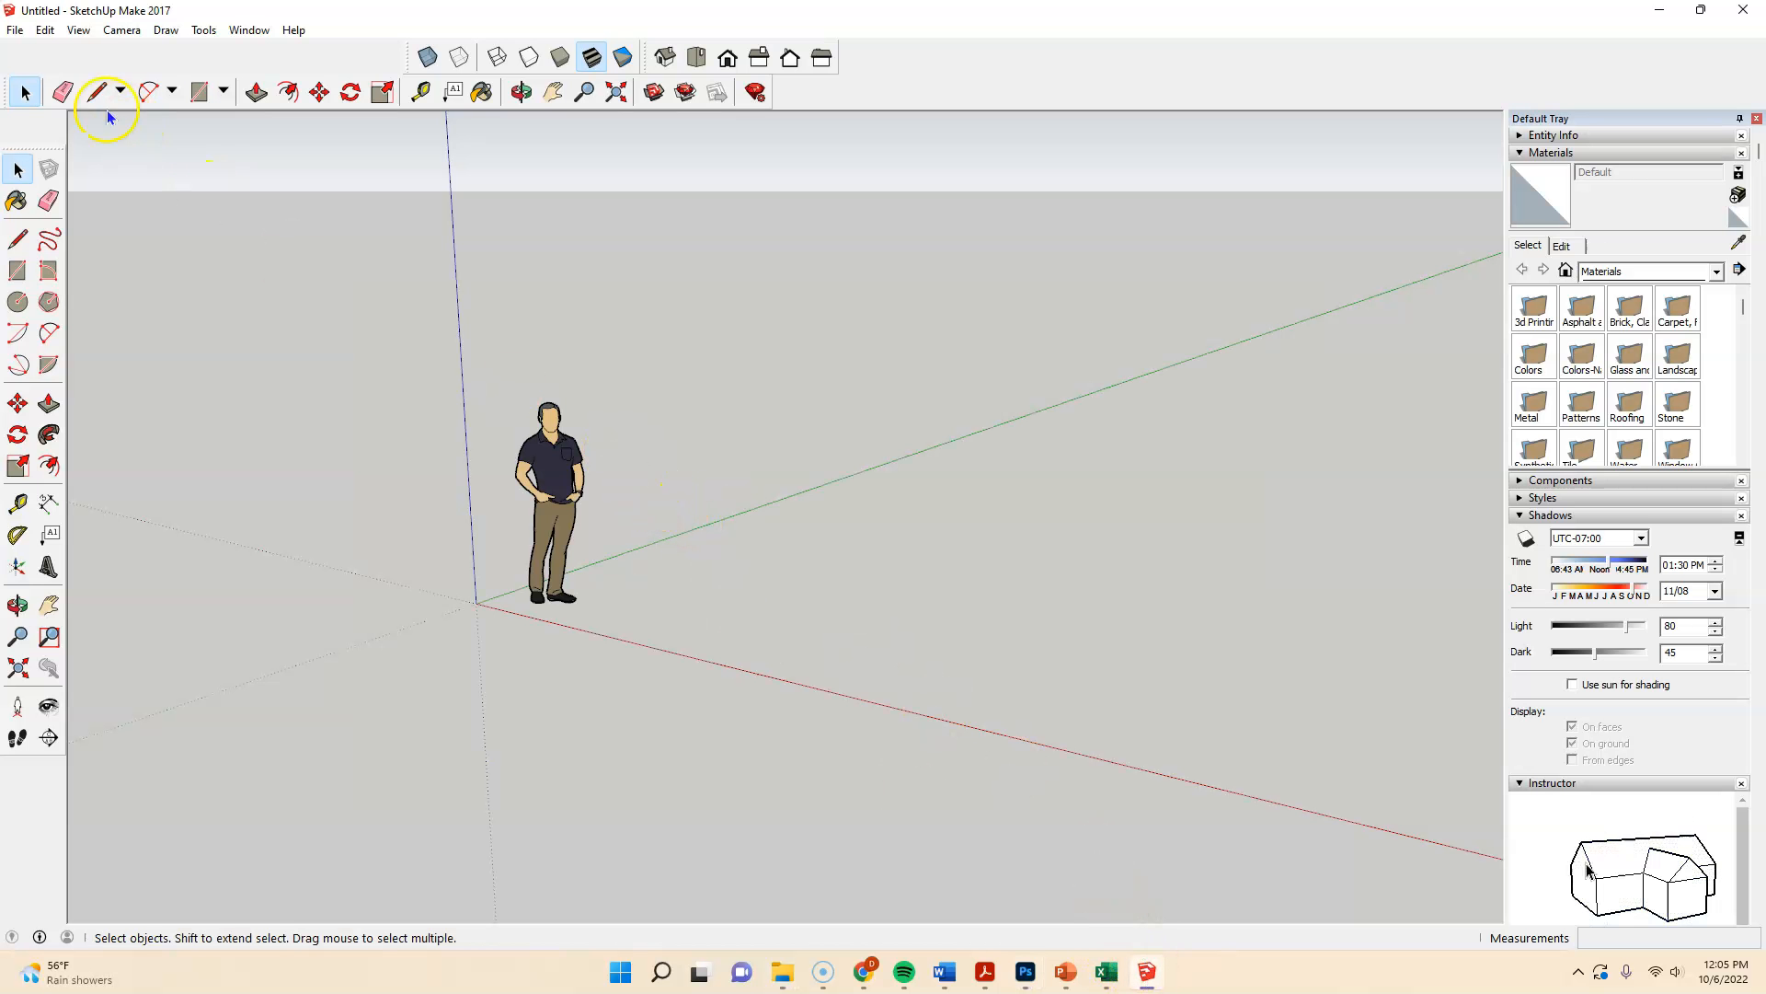
left_click(15, 30)
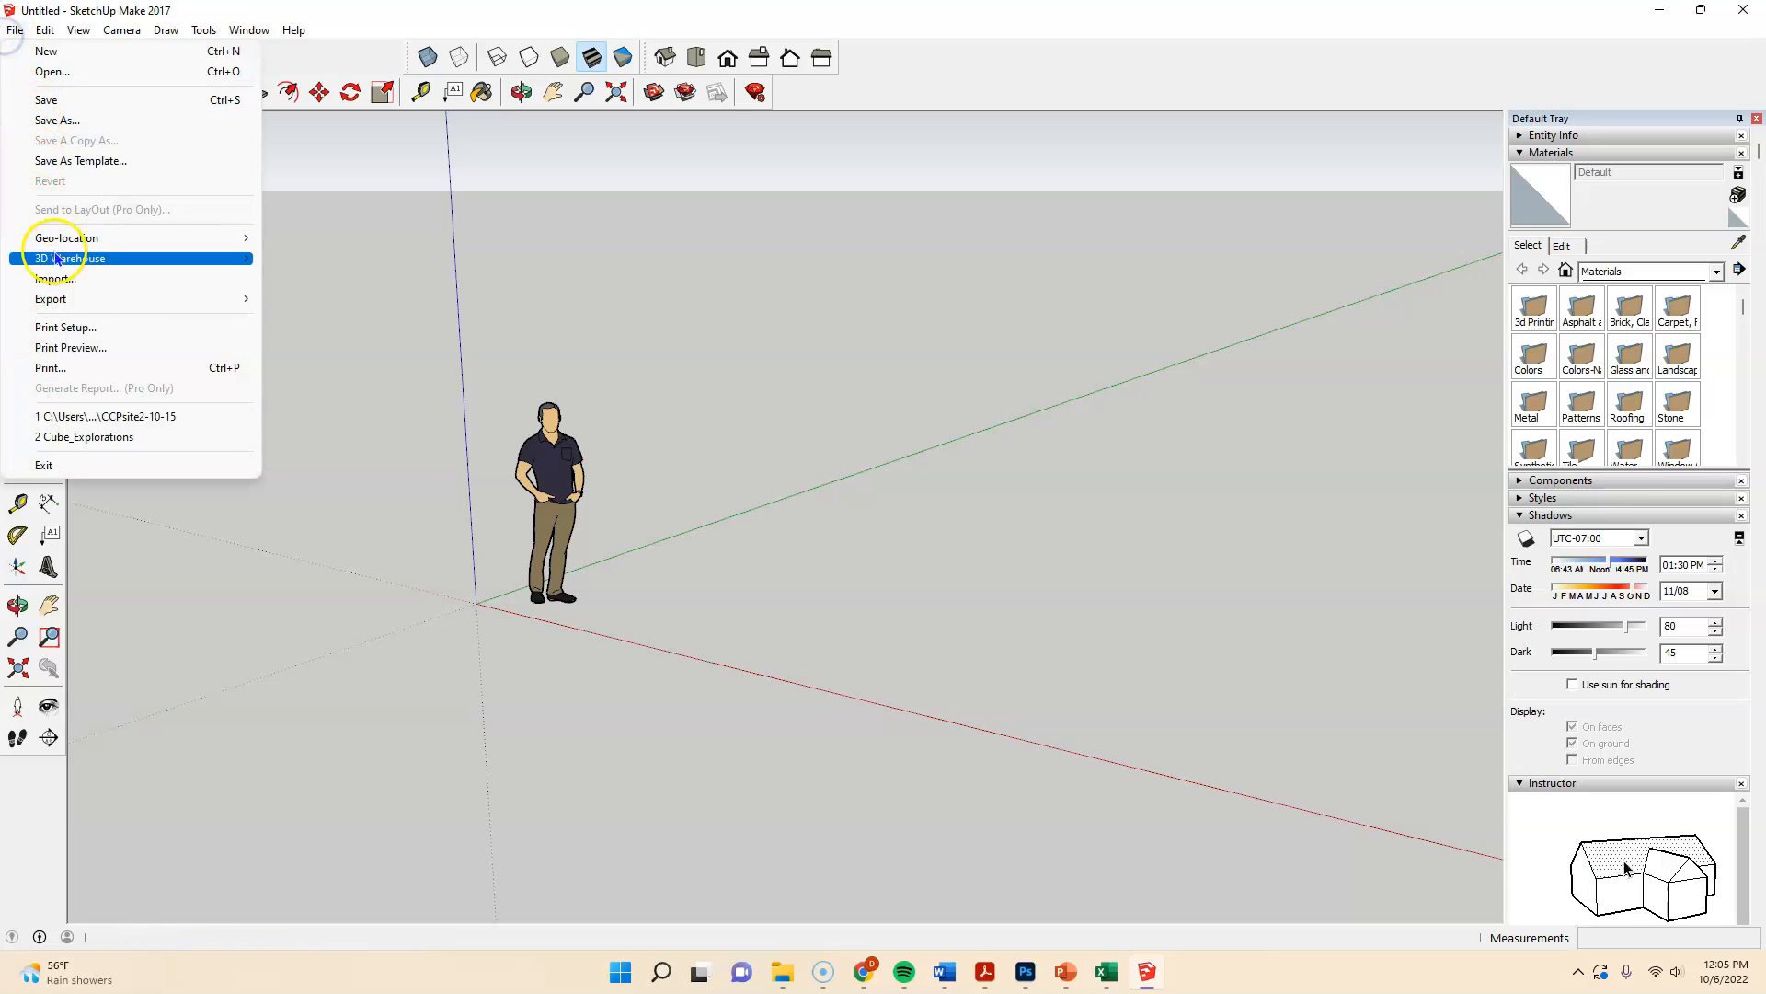
mouse_move(79, 304)
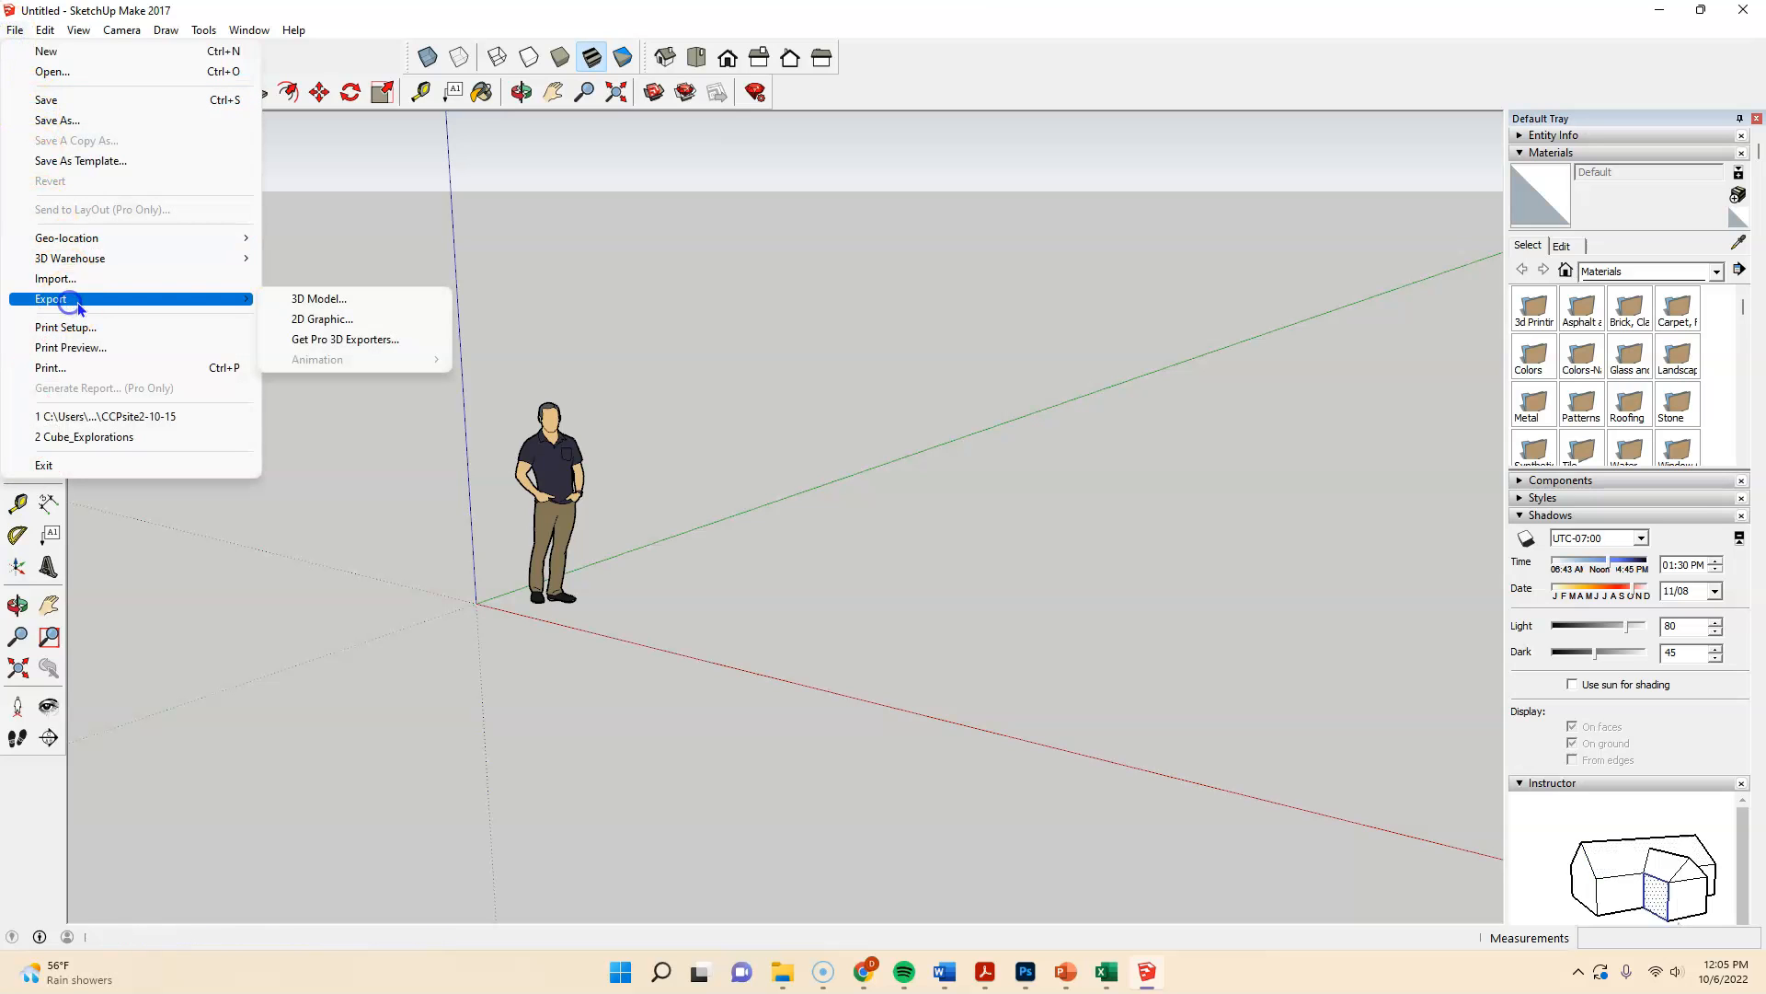
left_click(304, 319)
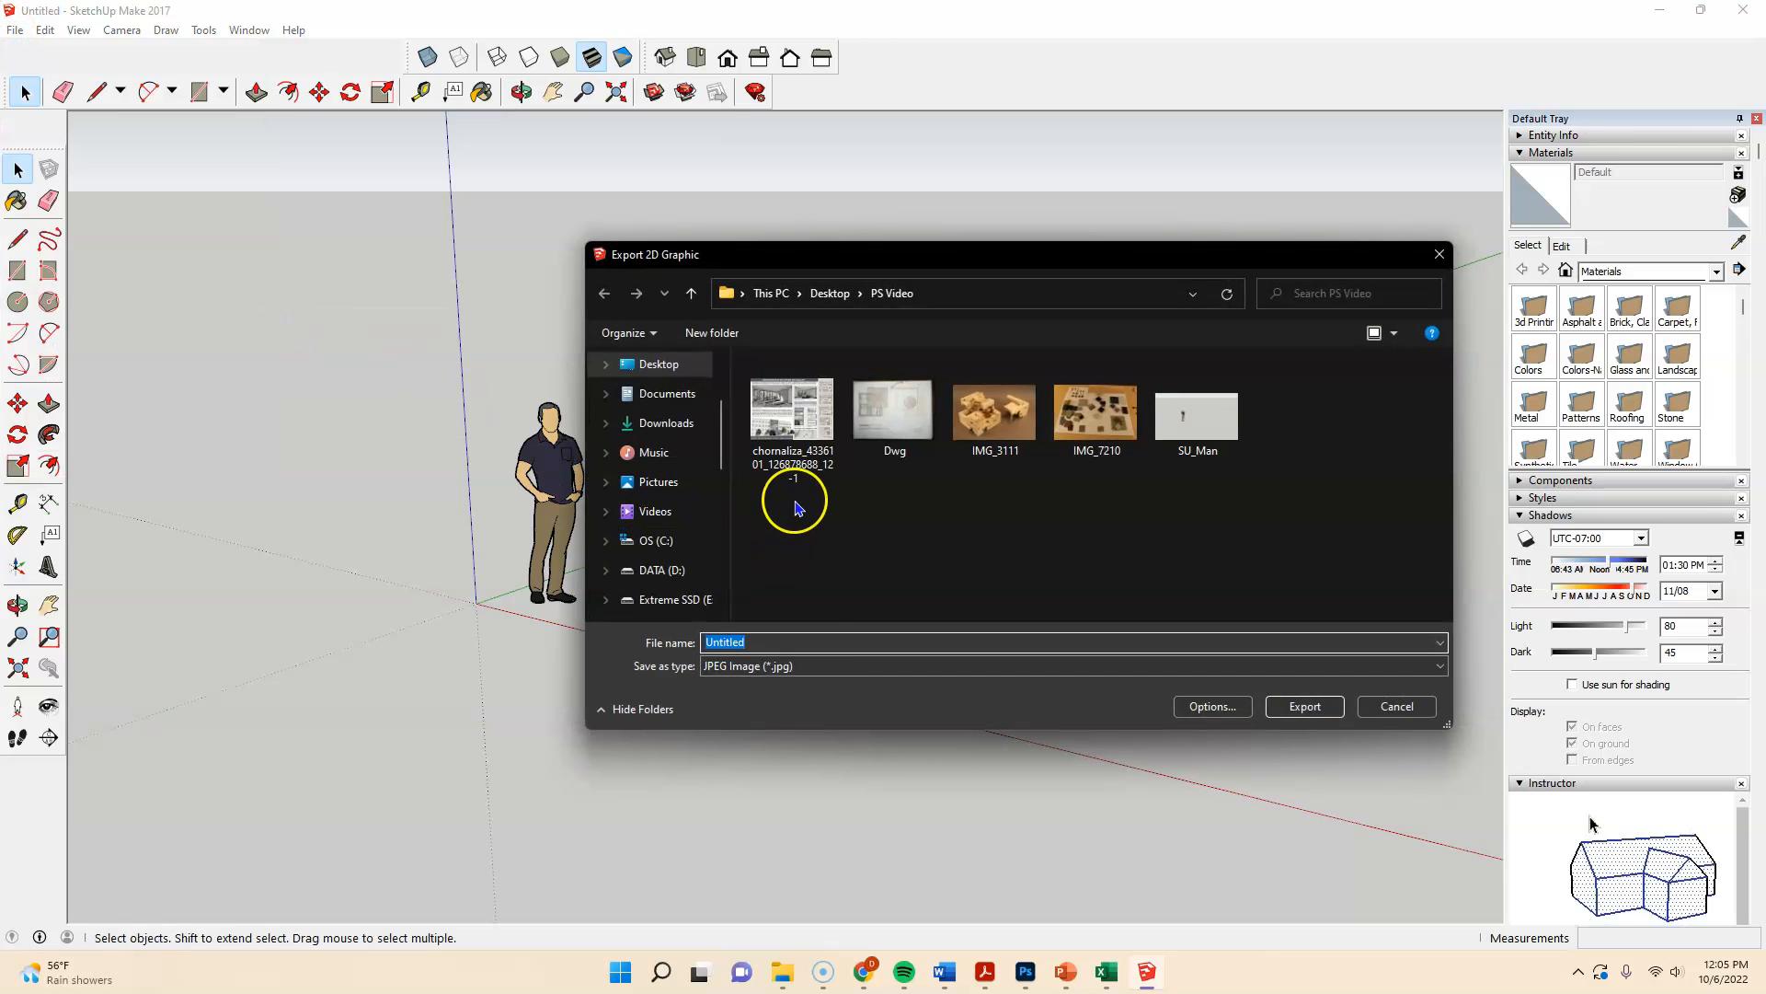
left_click(811, 666)
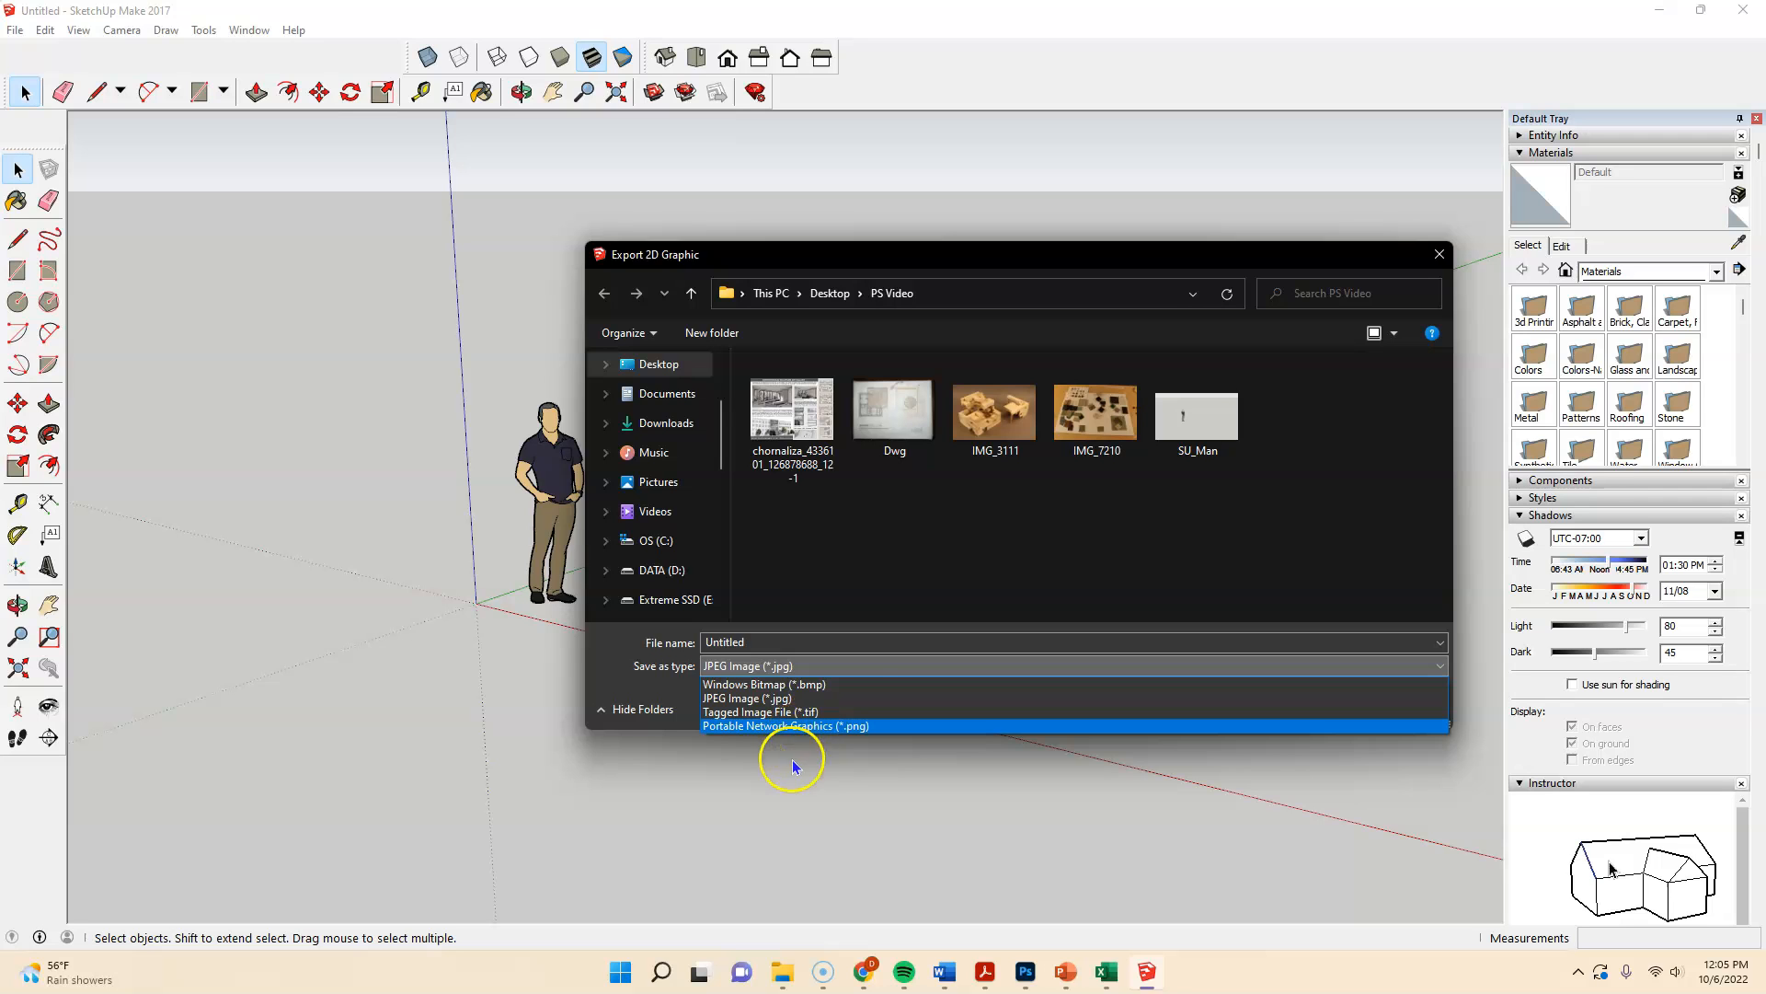
left_click(1439, 260)
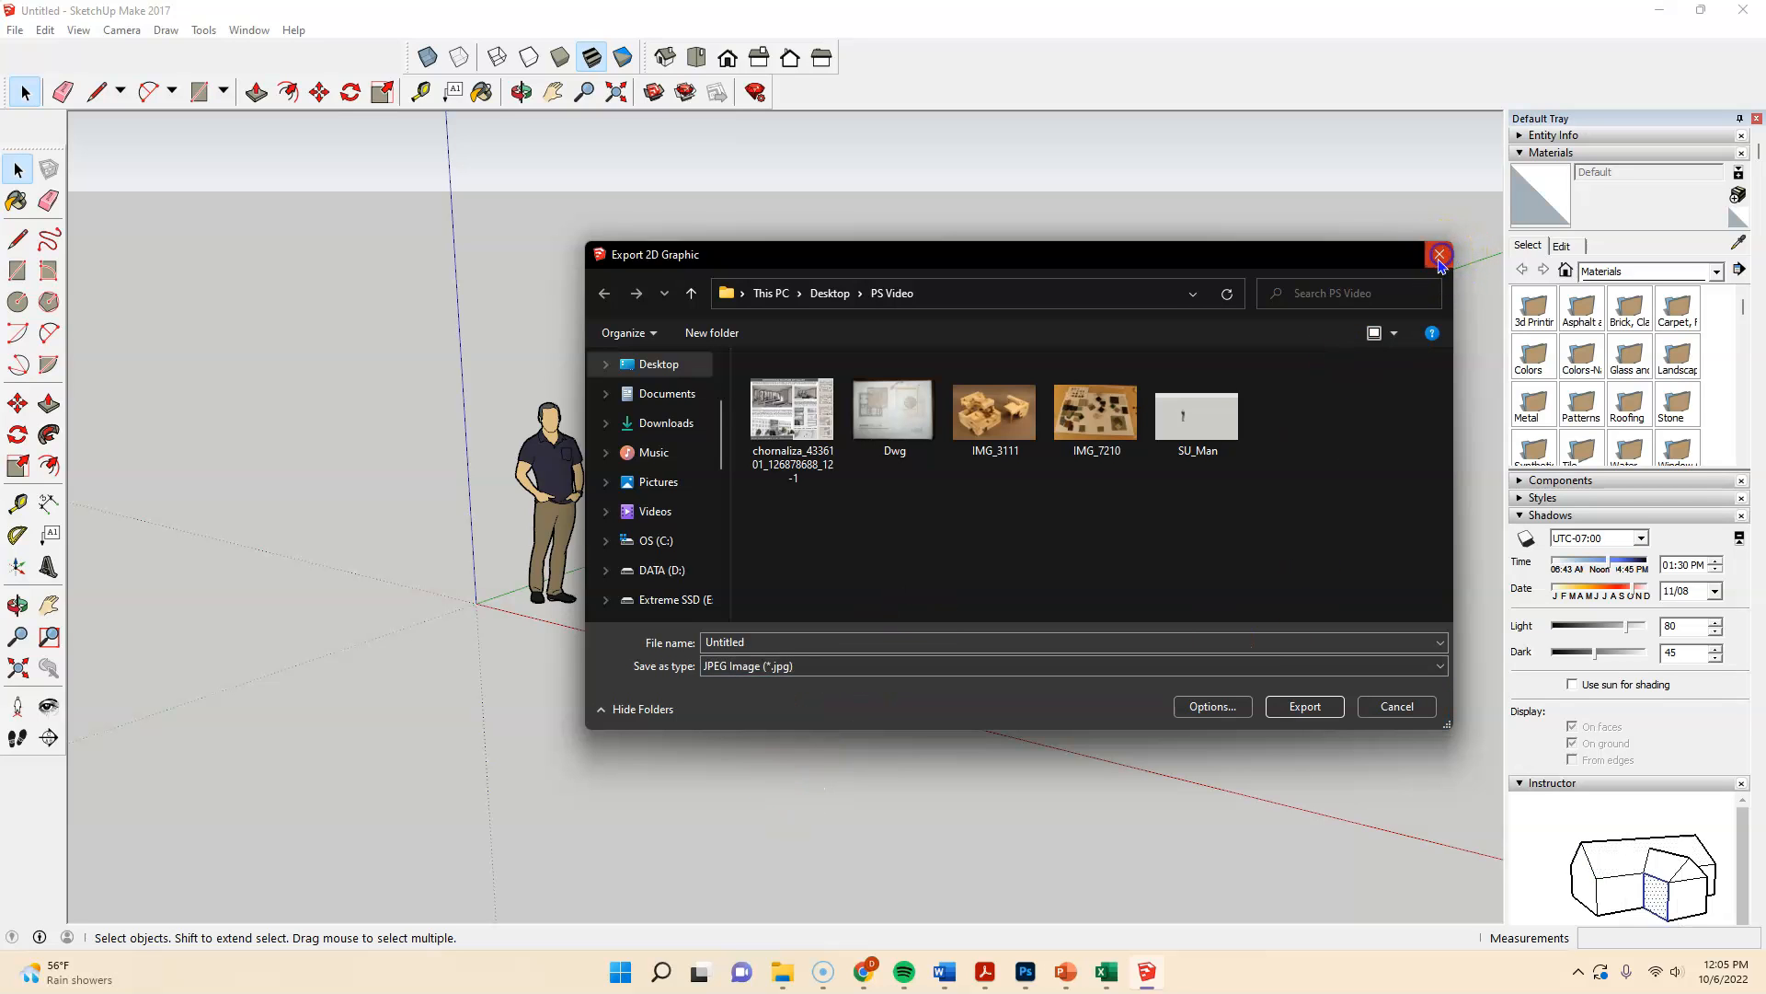
left_click(1368, 709)
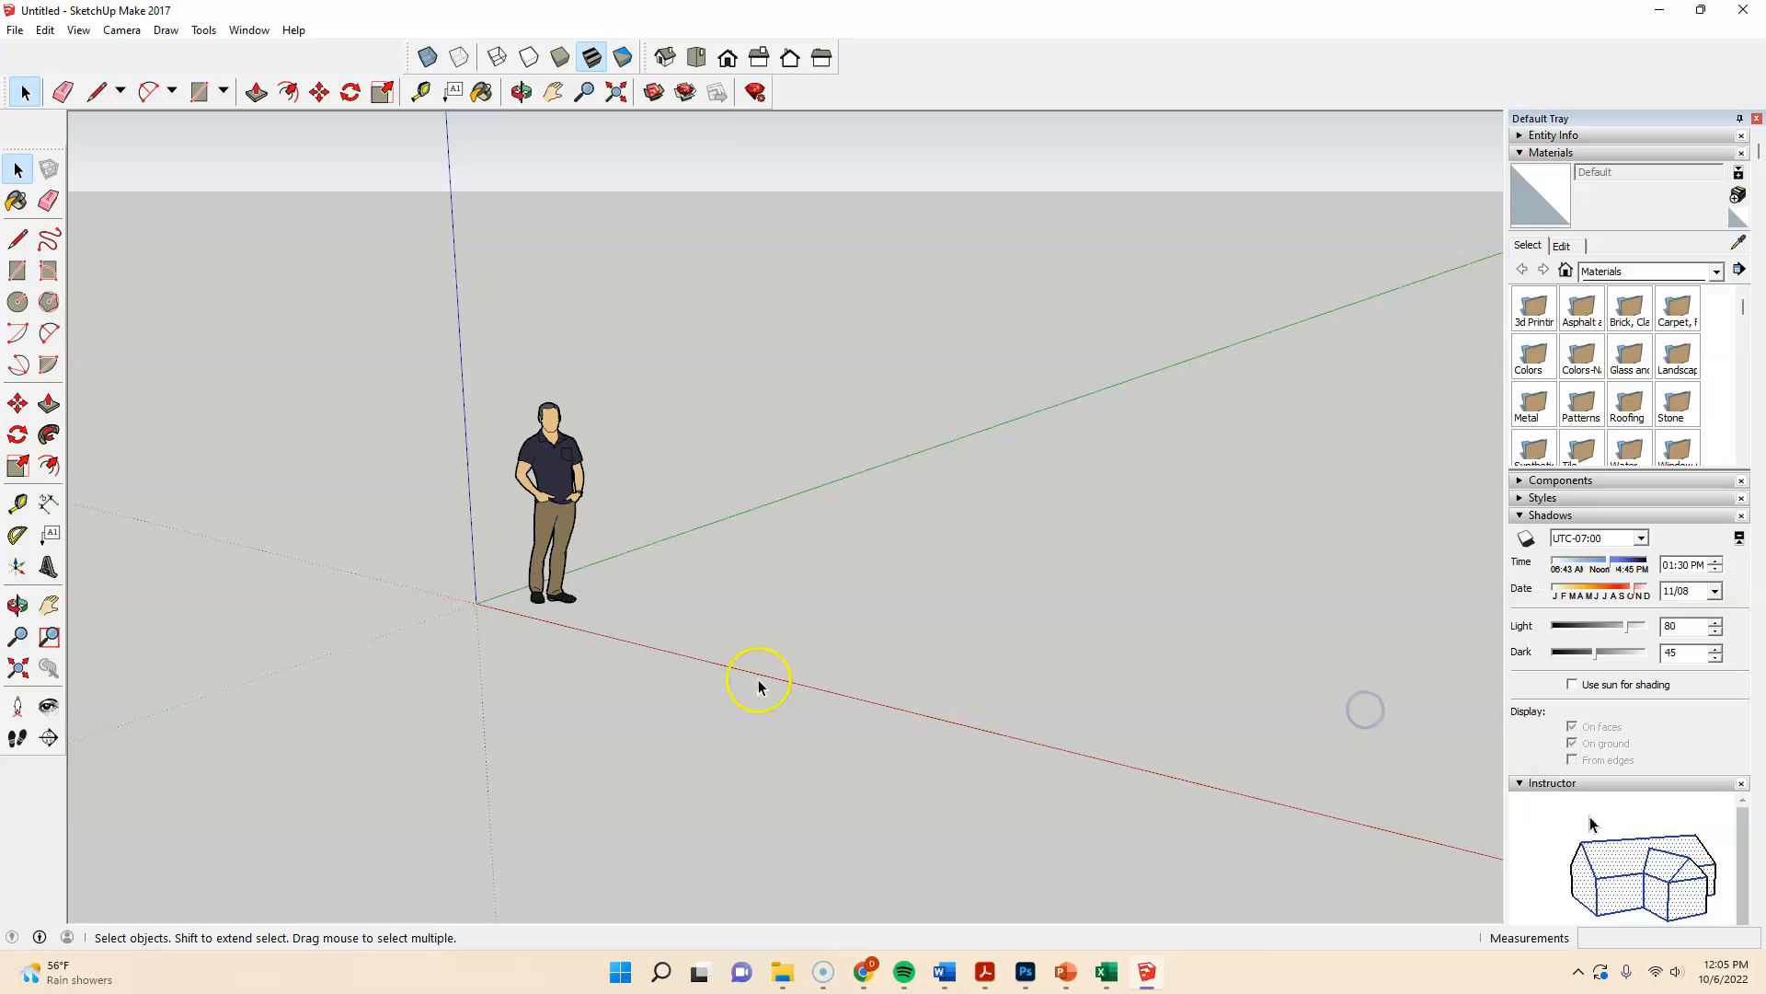
left_click(1660, 10)
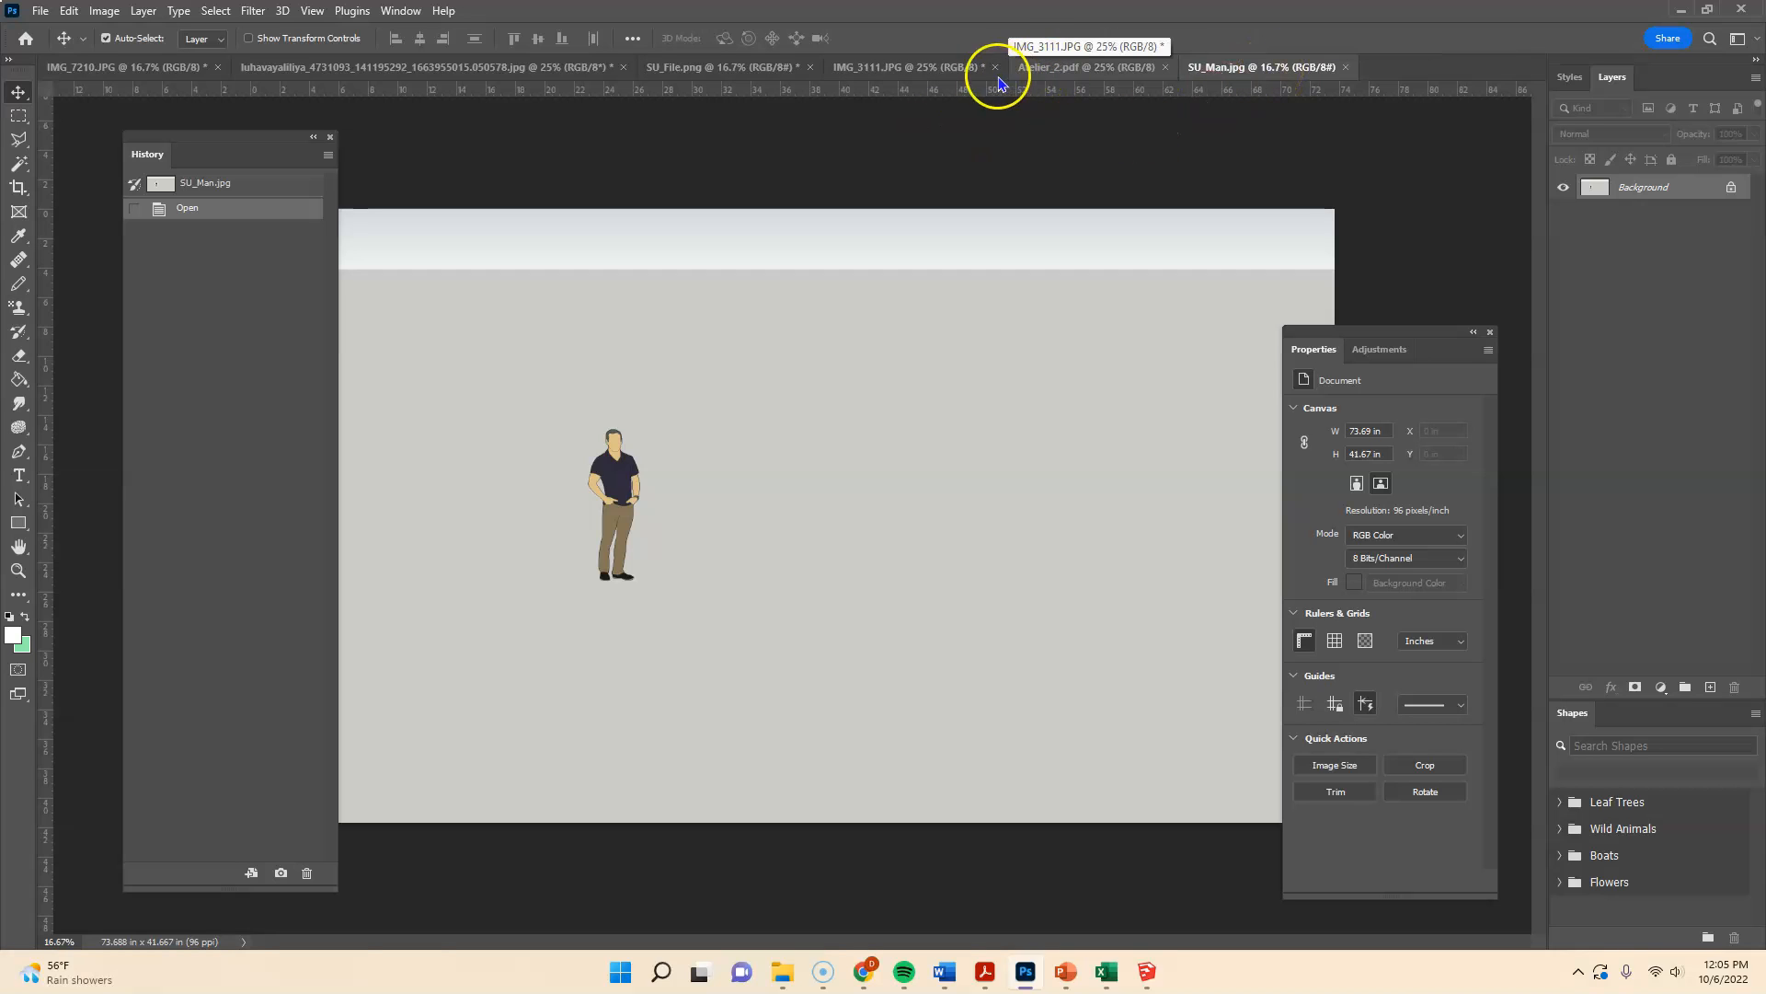
- Reorder the open documents so SU_File.png sits directly before SU_Man.jpg, and look over IMG_3111.JPG and the hand-drawn floor plan image
left_click(699, 71)
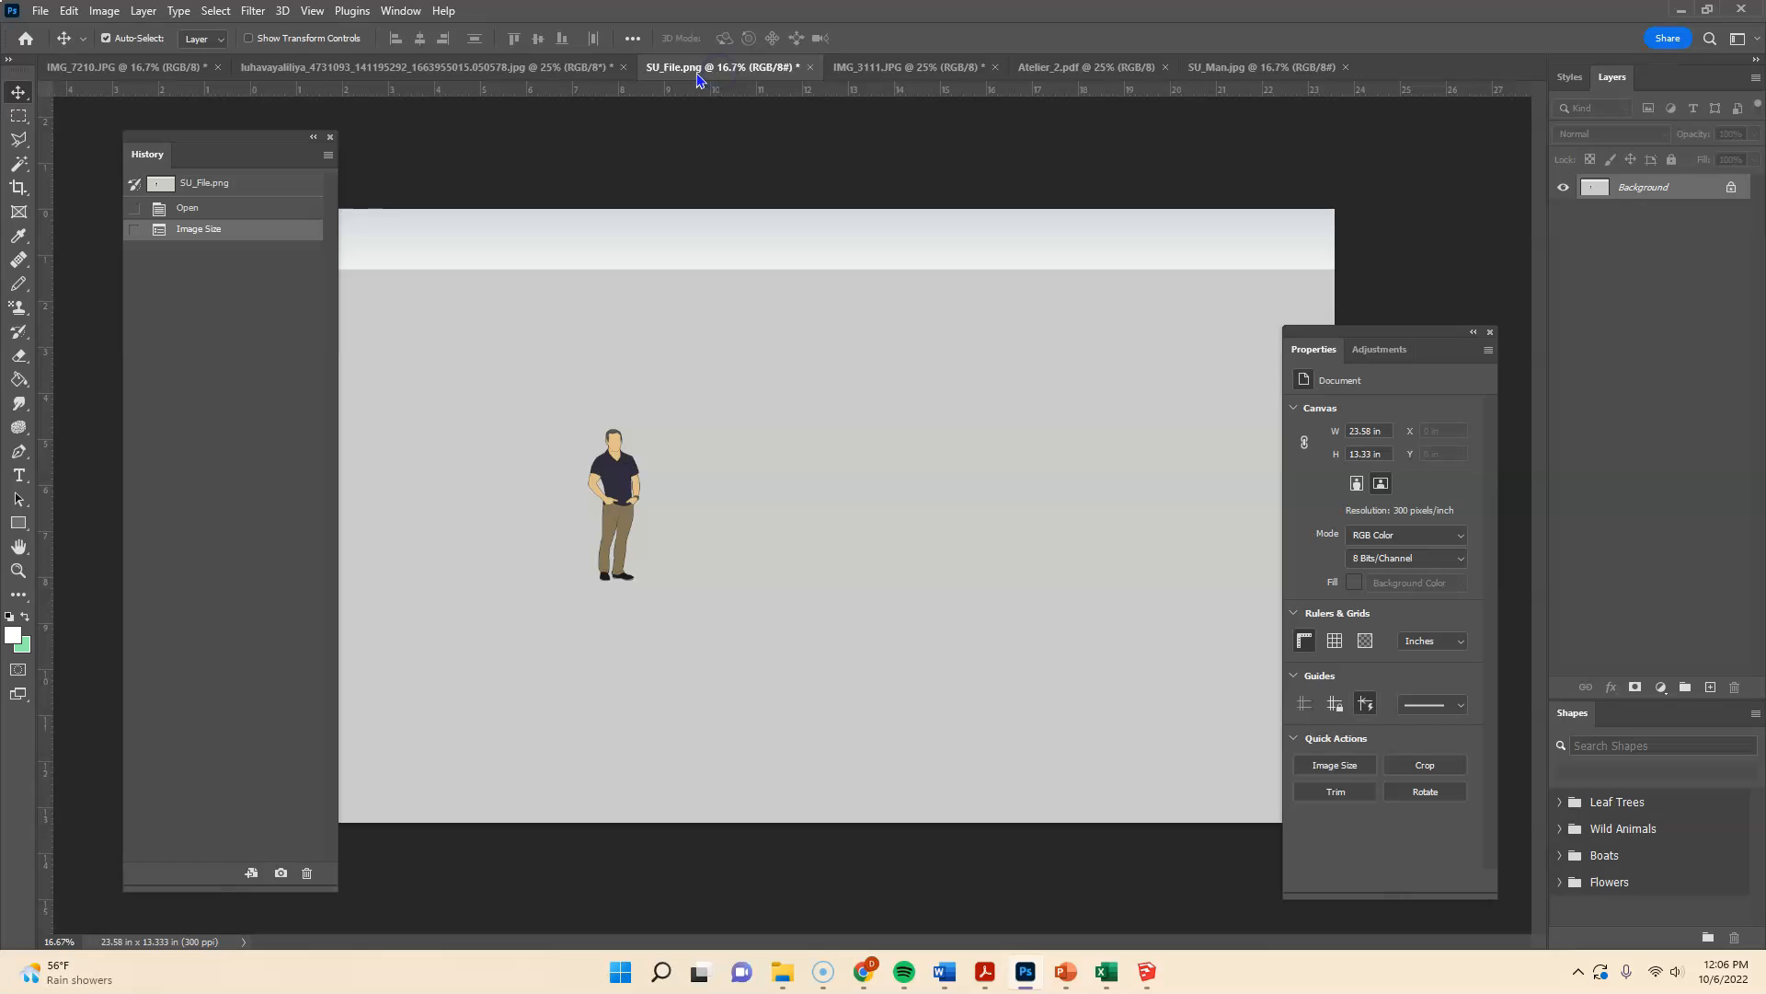
left_click_drag(696, 73, 1170, 74)
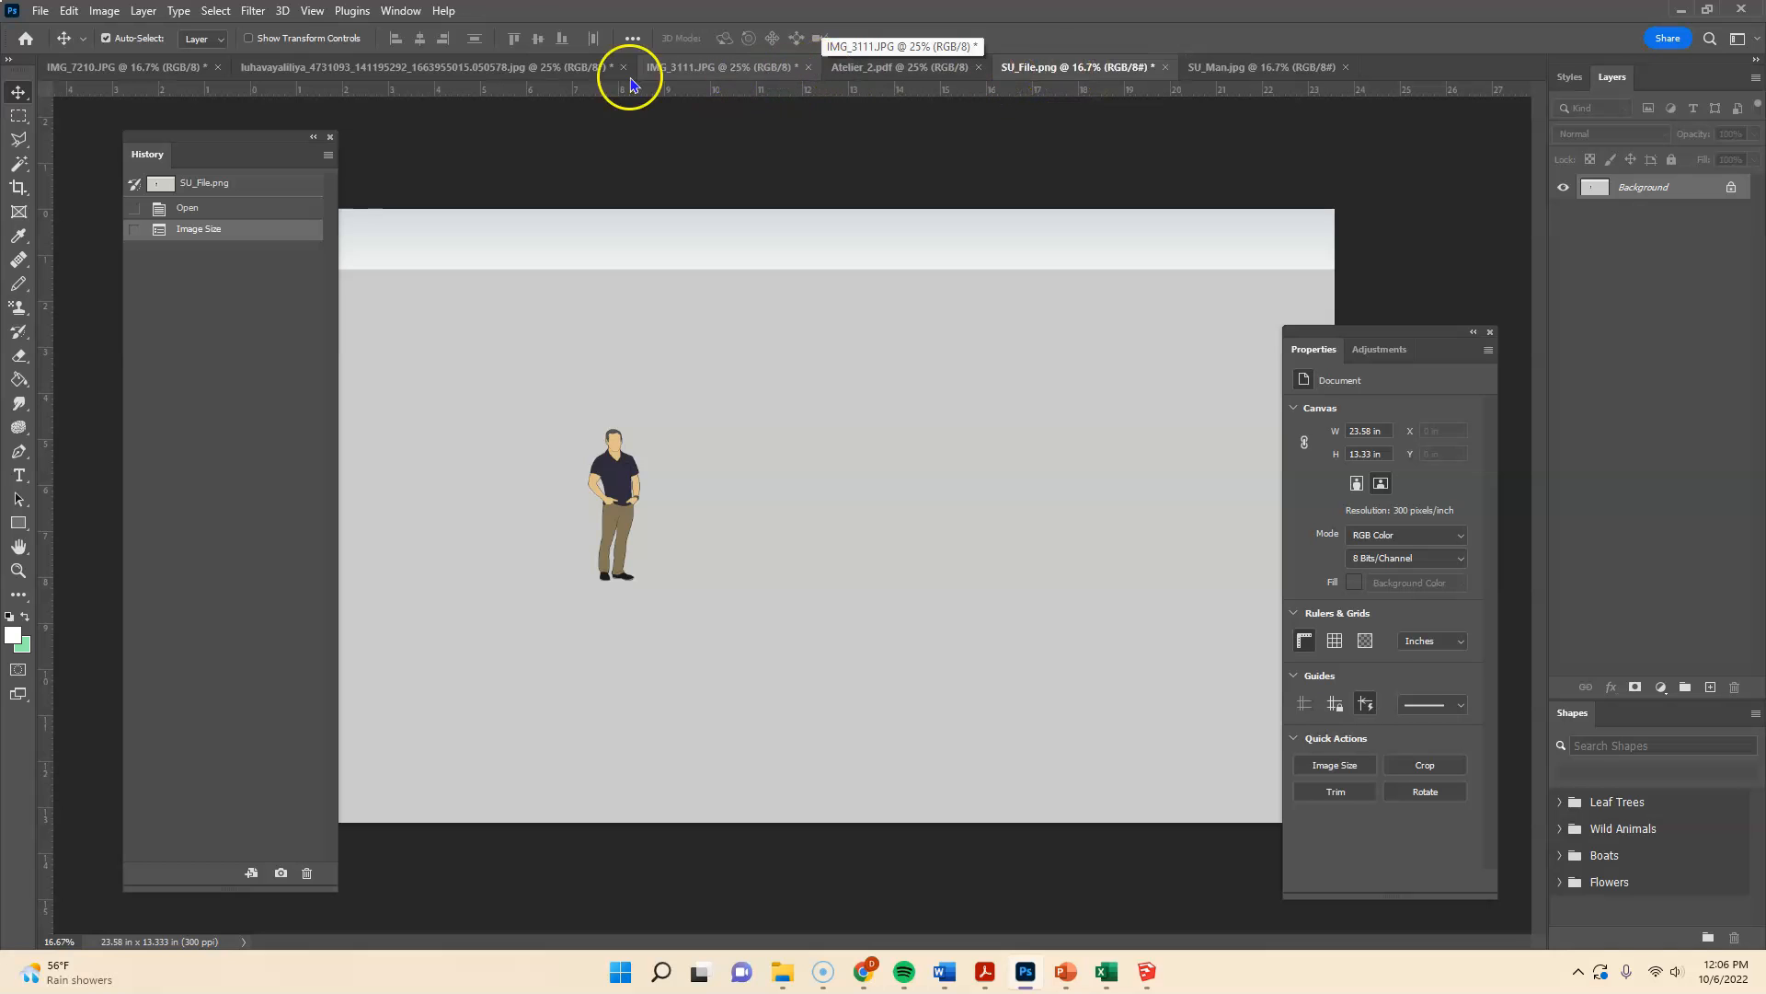
left_click(713, 72)
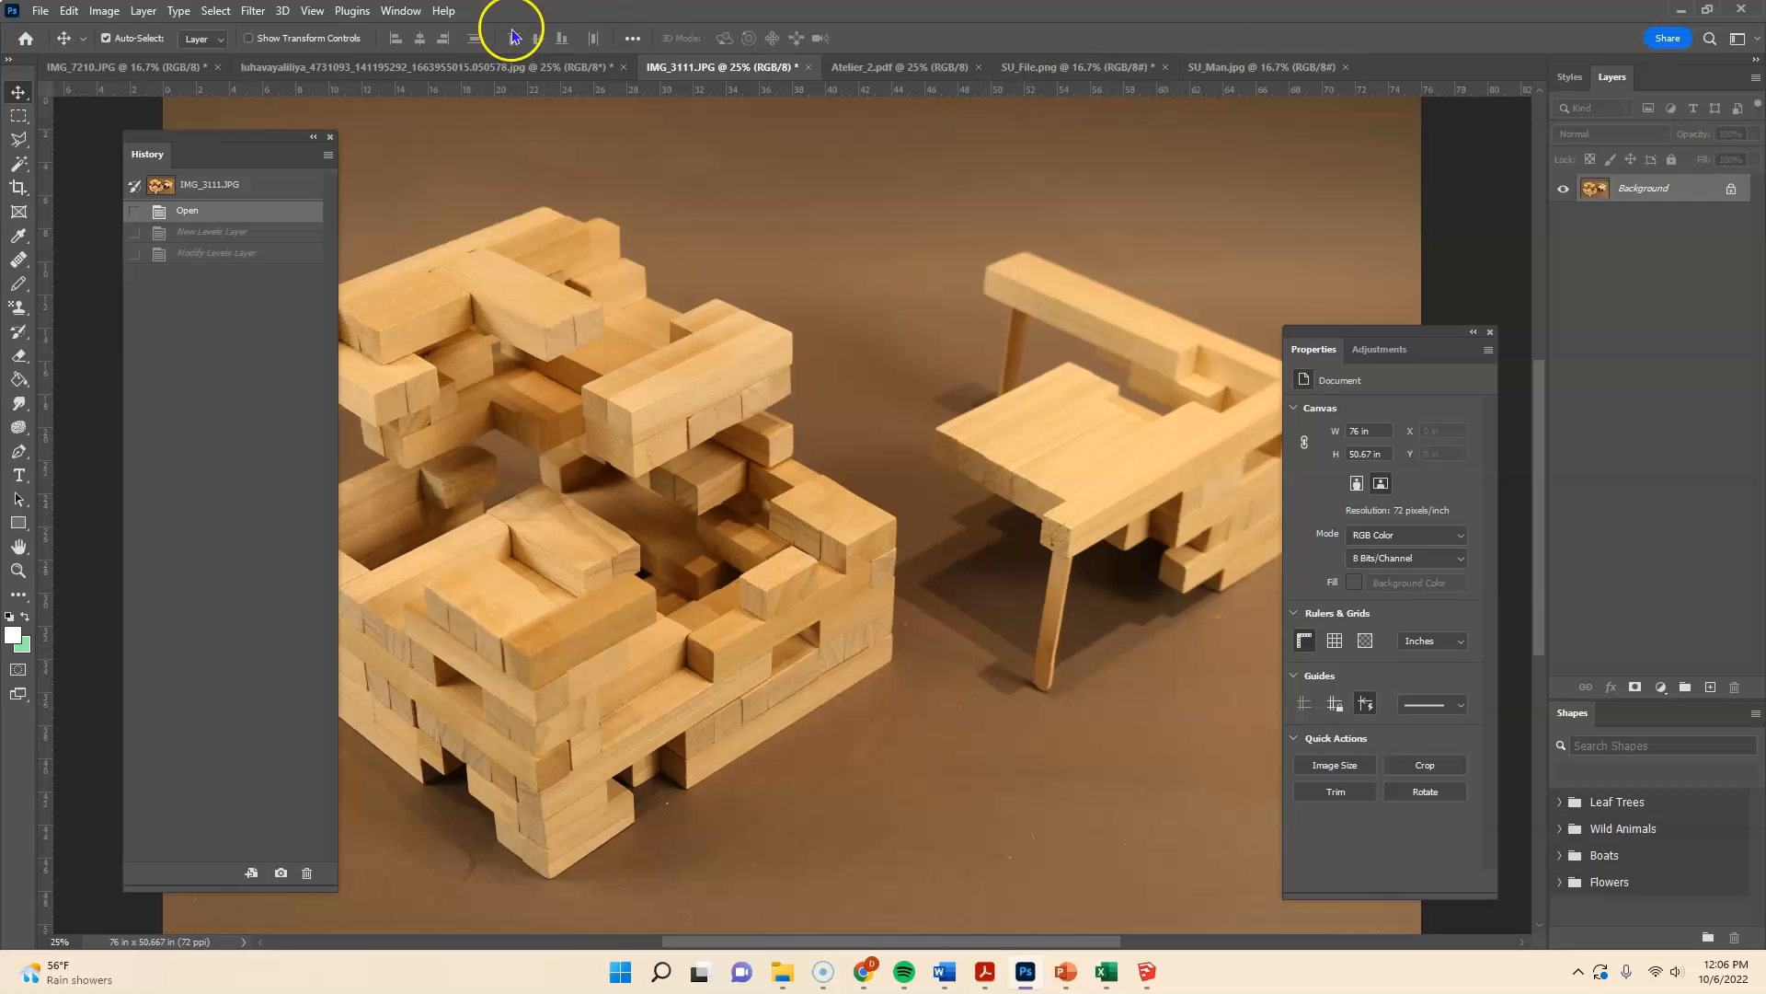
left_click(470, 69)
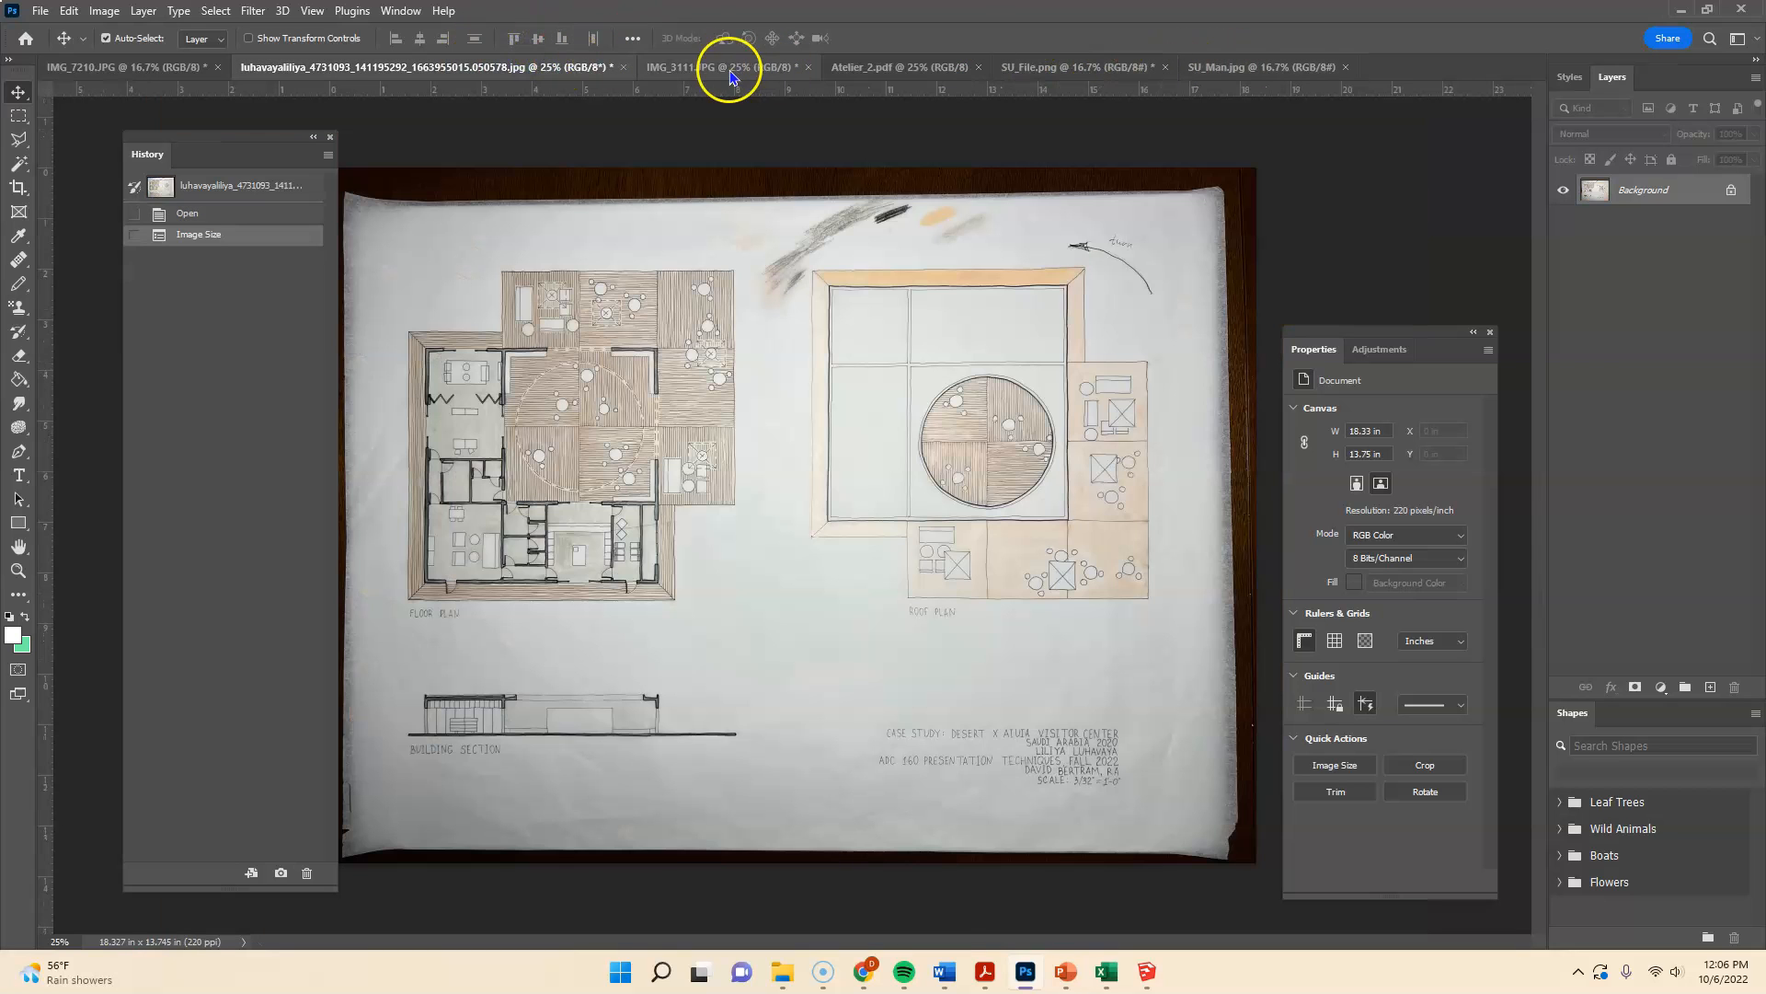
- Set the resolution of IMG_3111.JPG to 300 pixels/inch with Resample off
left_click(731, 72)
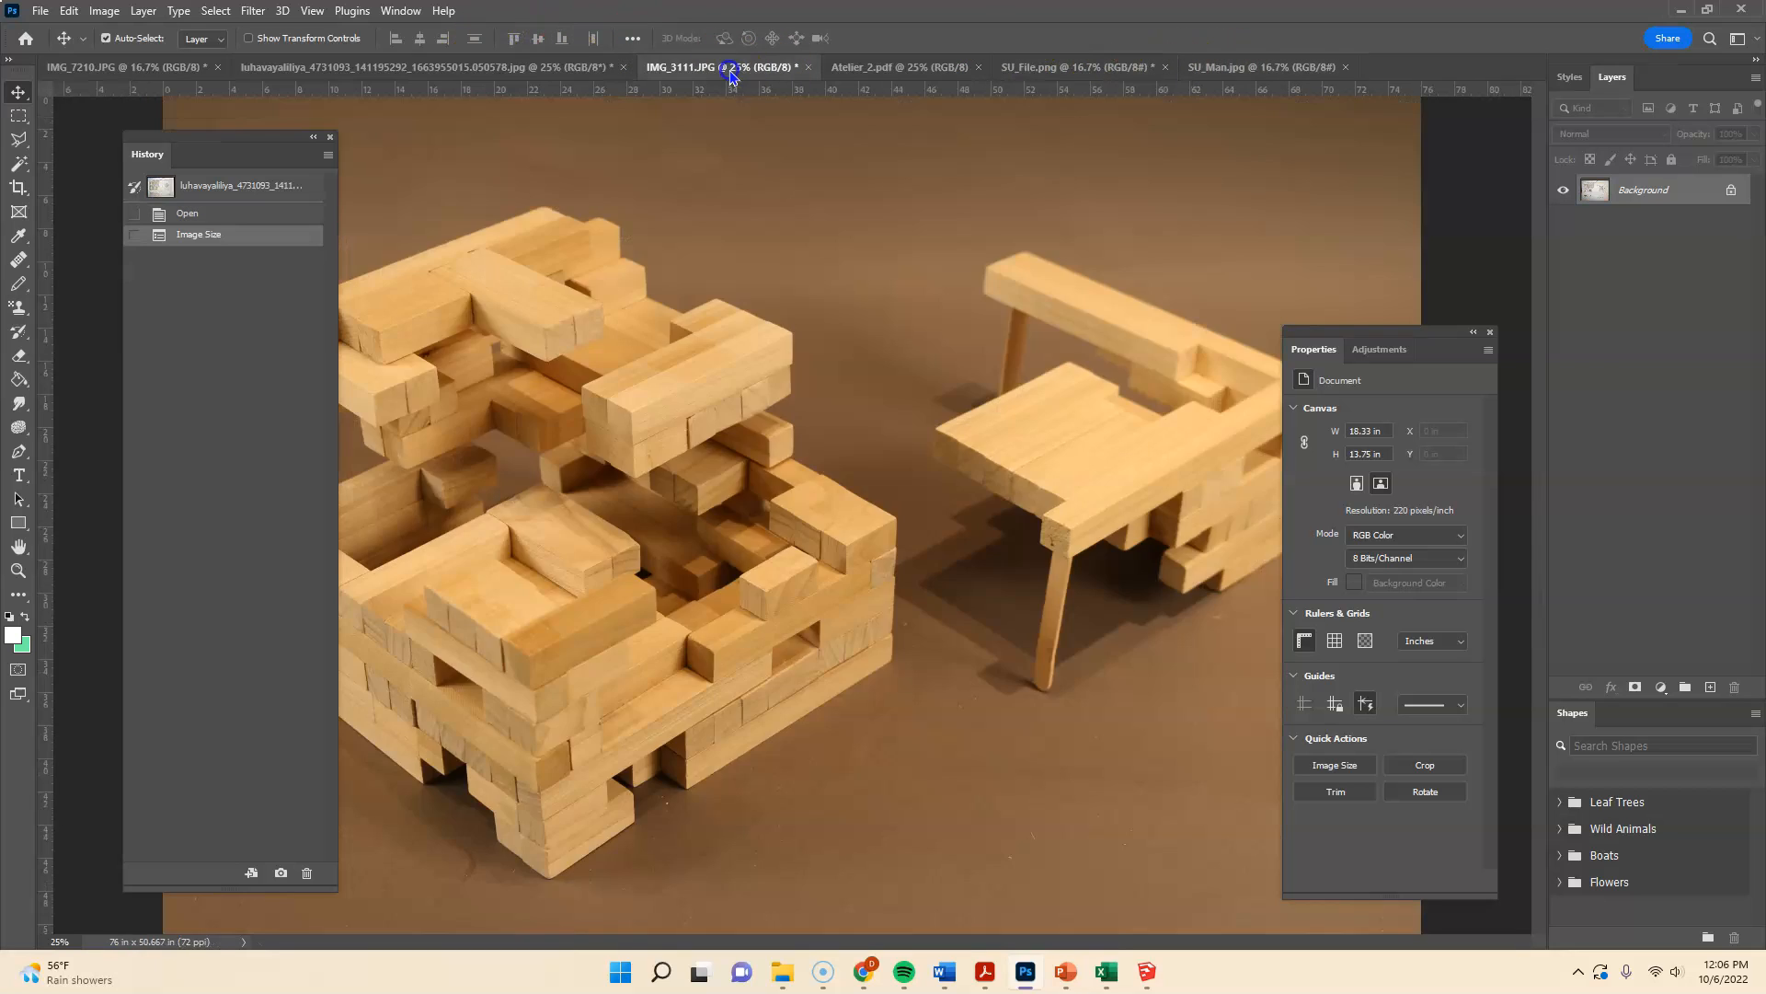
left_click(106, 12)
left_click(147, 158)
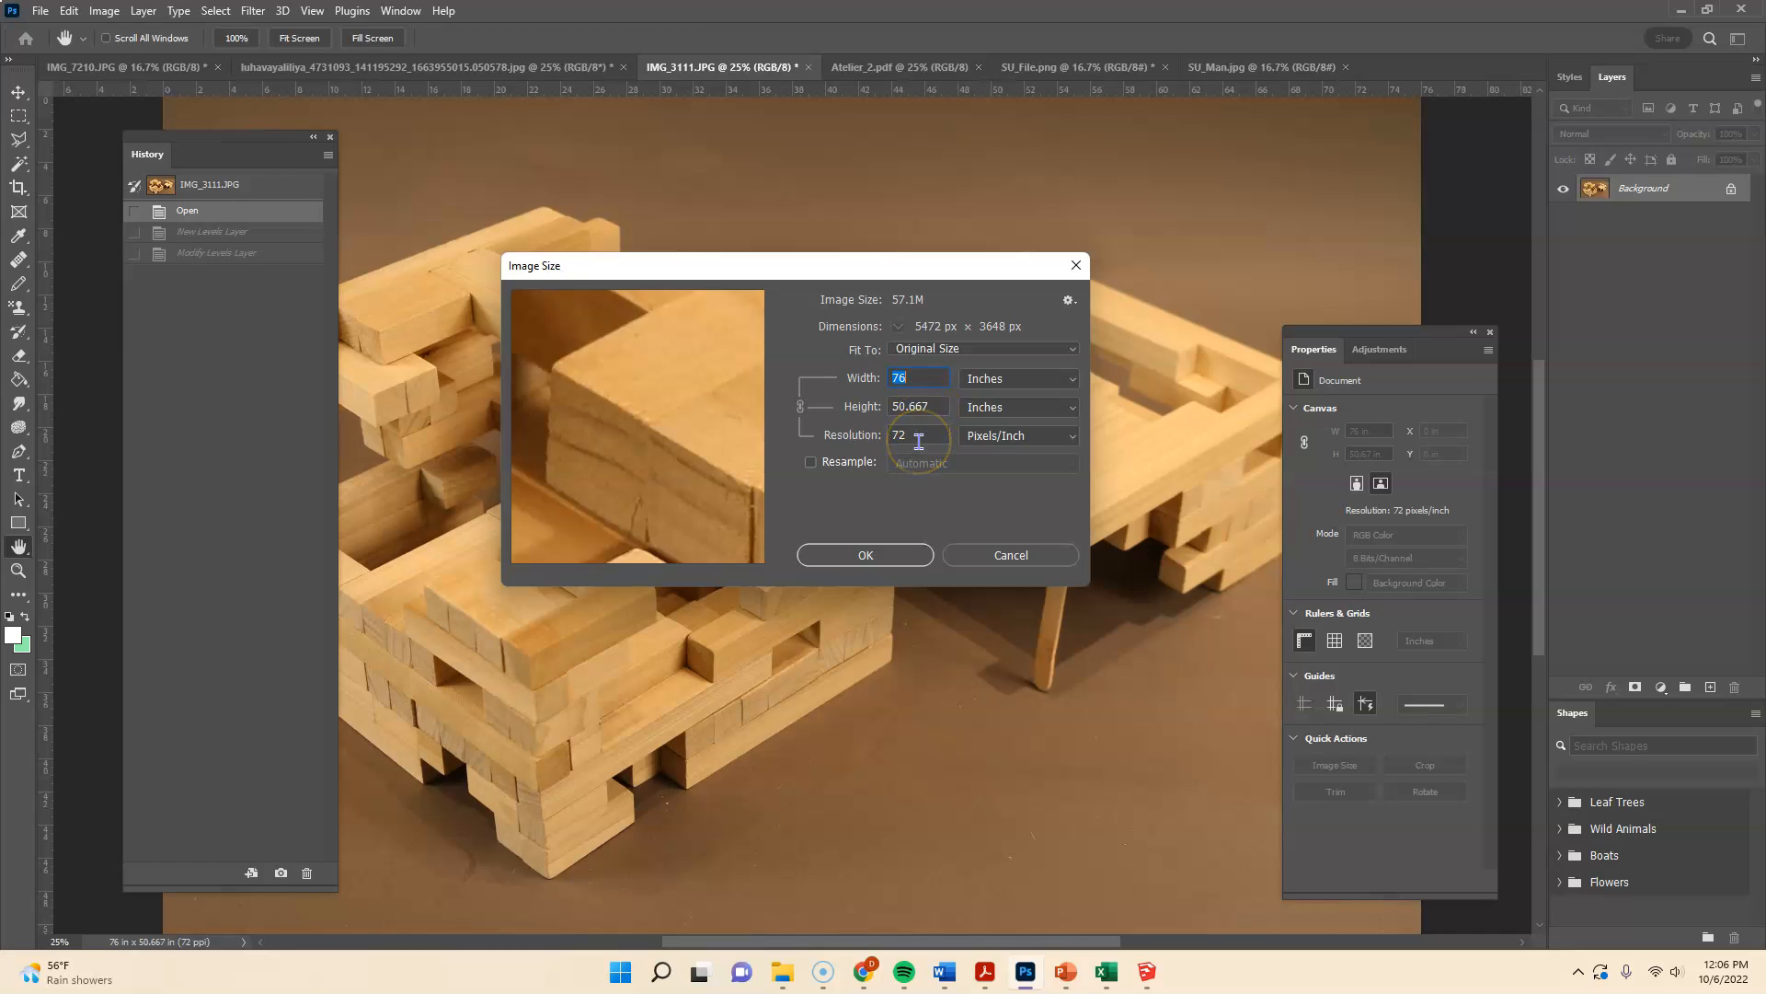
left_click_drag(918, 441, 885, 445)
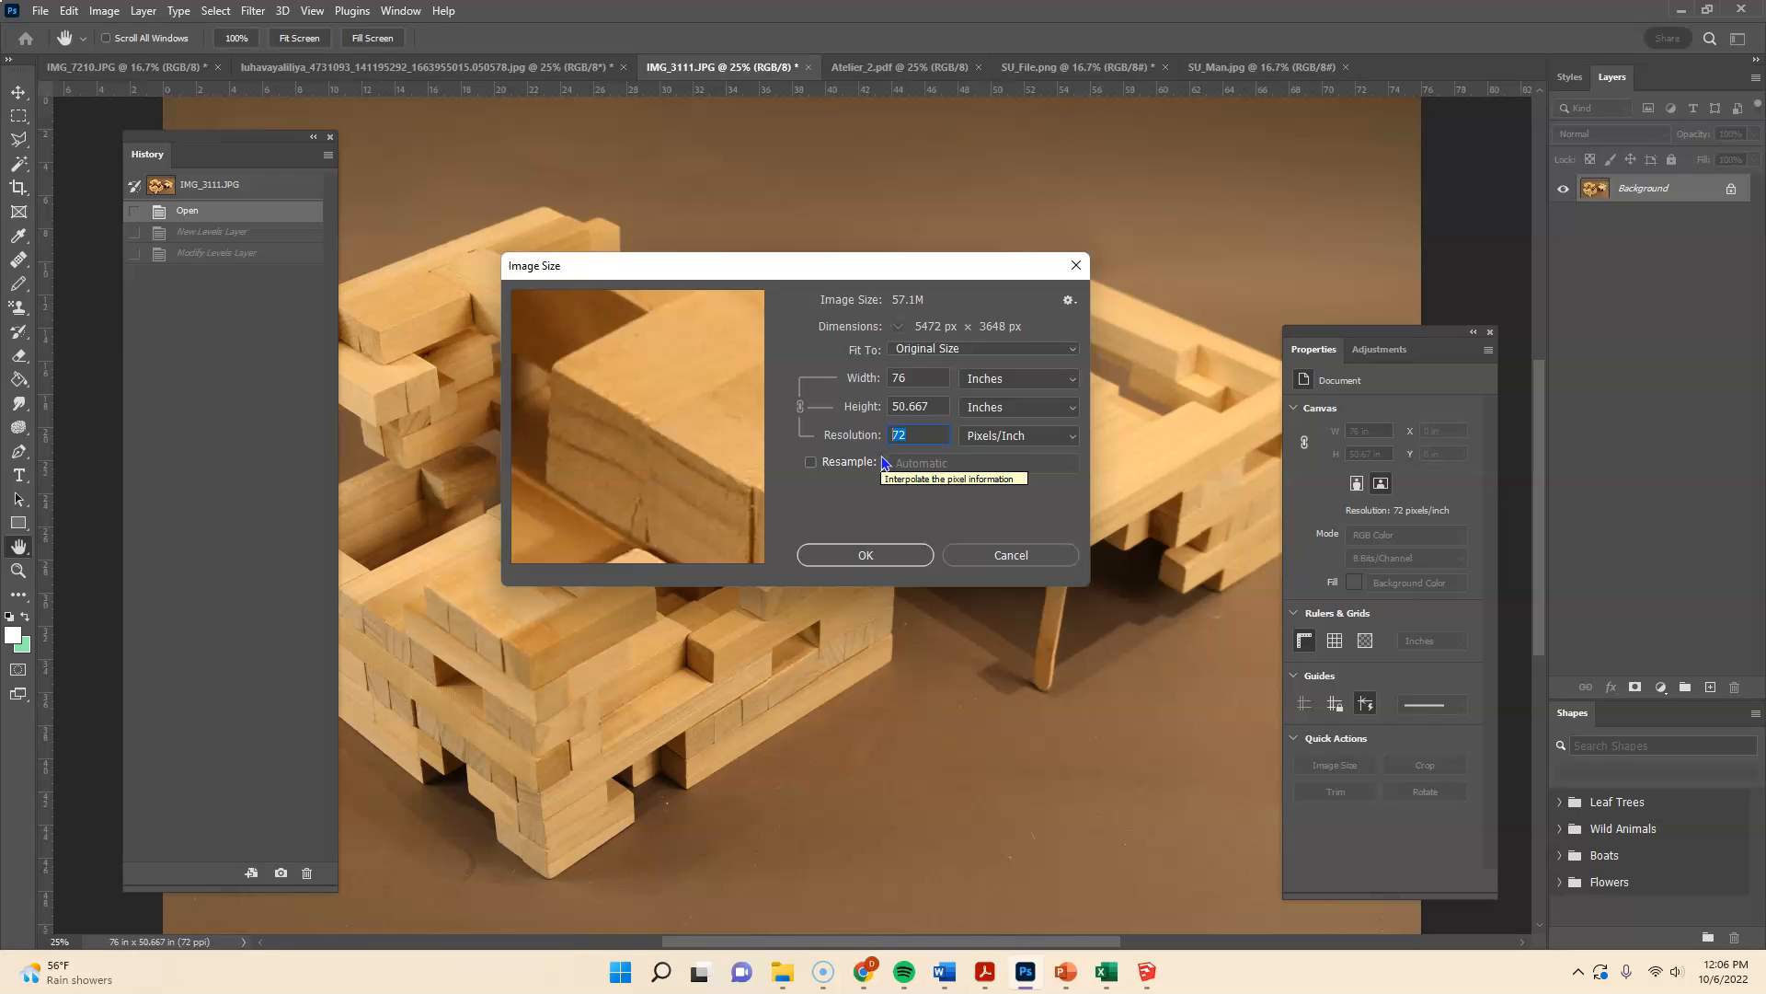
type("22")
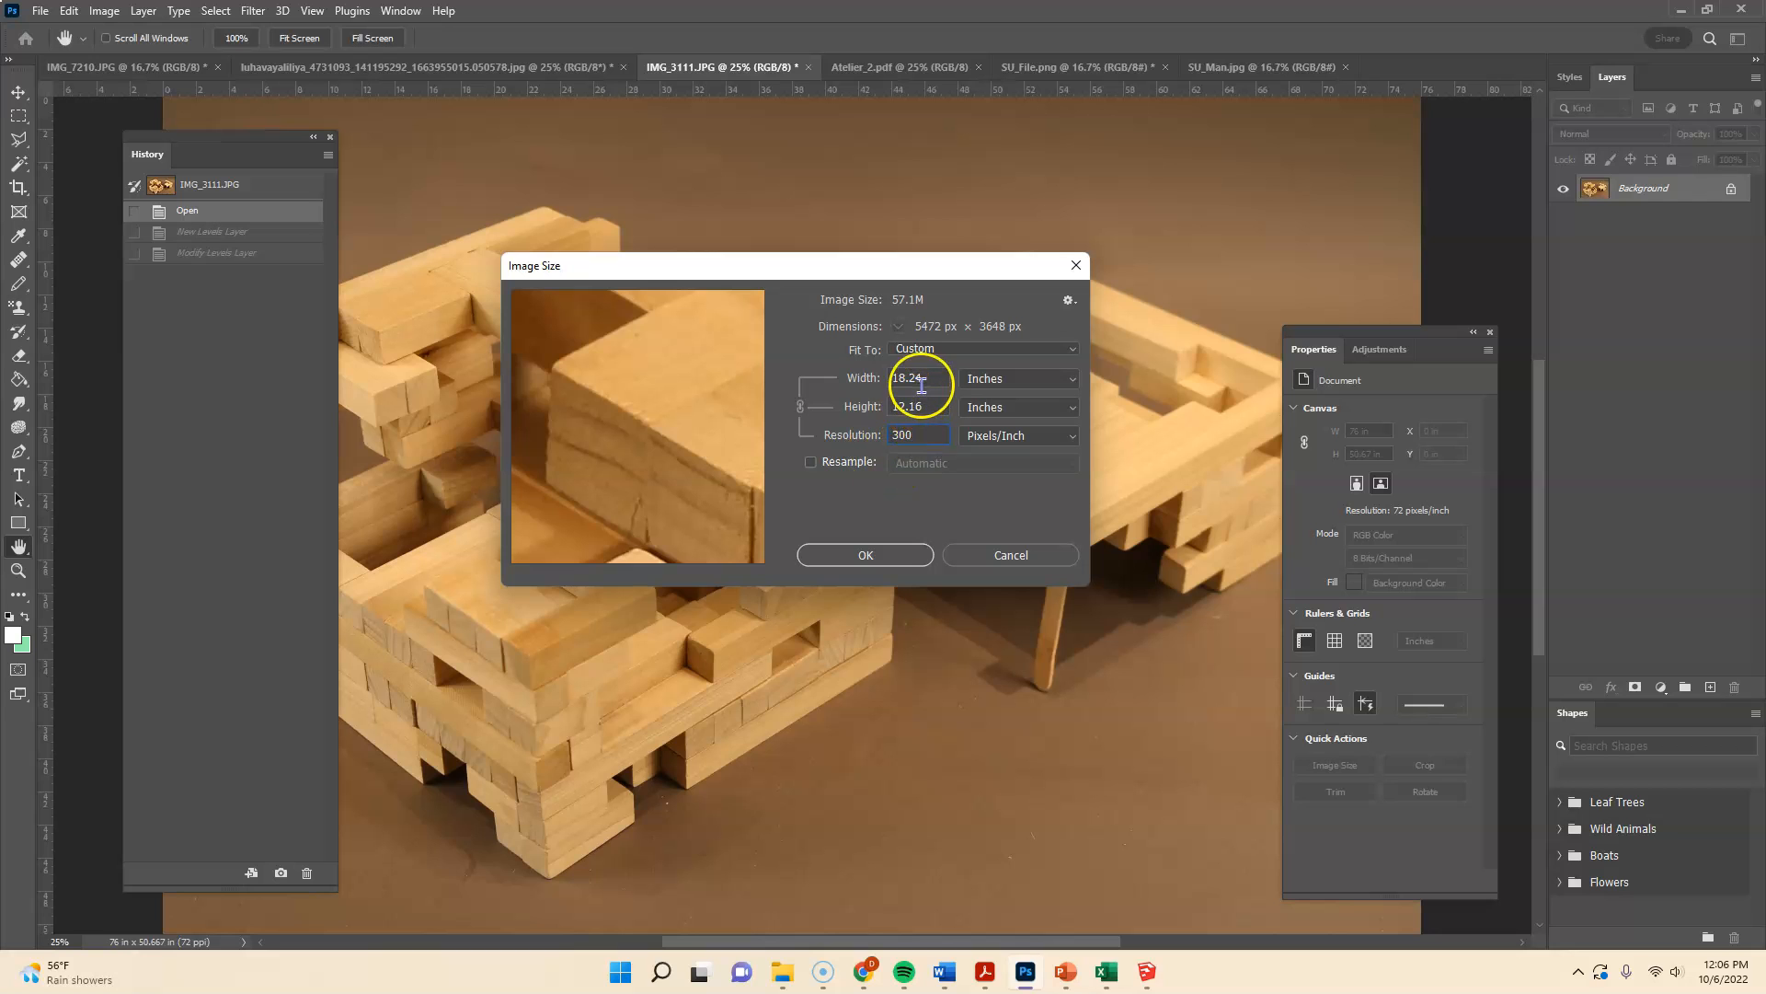
left_click(890, 555)
- Set the resolution of Atelier_2.pdf to 220 pixels/inch with Resample off
left_click(900, 73)
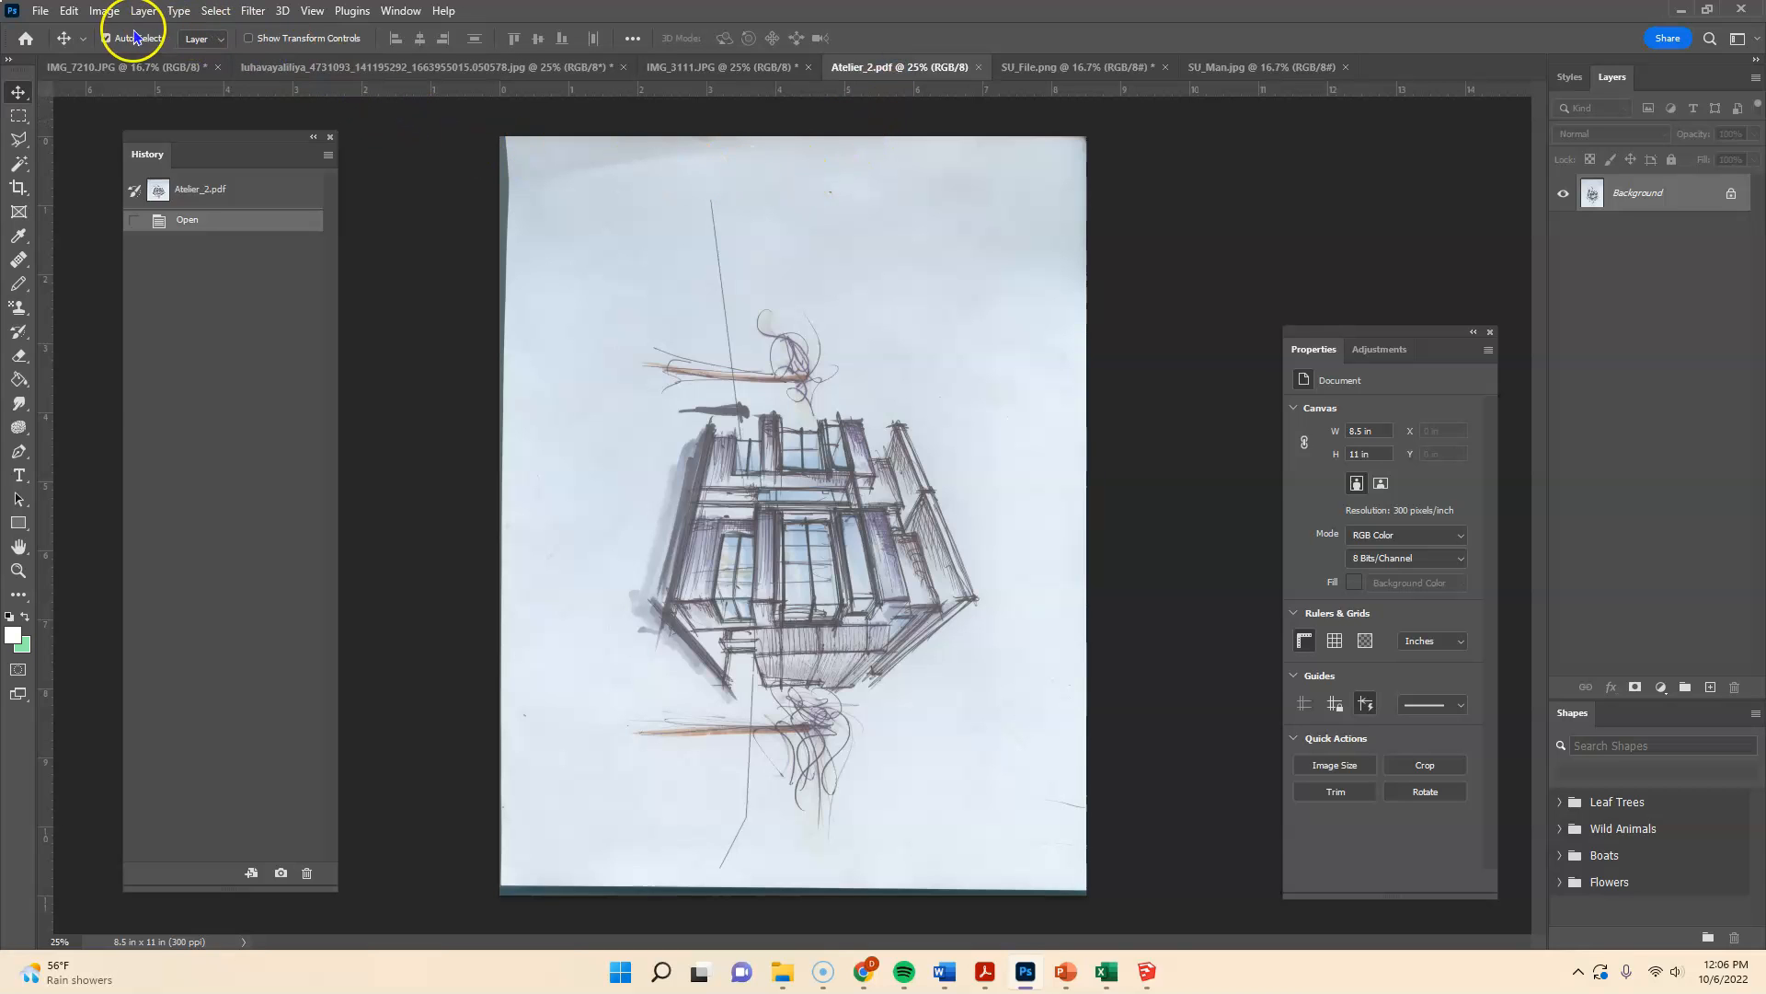
left_click(102, 18)
left_click(138, 145)
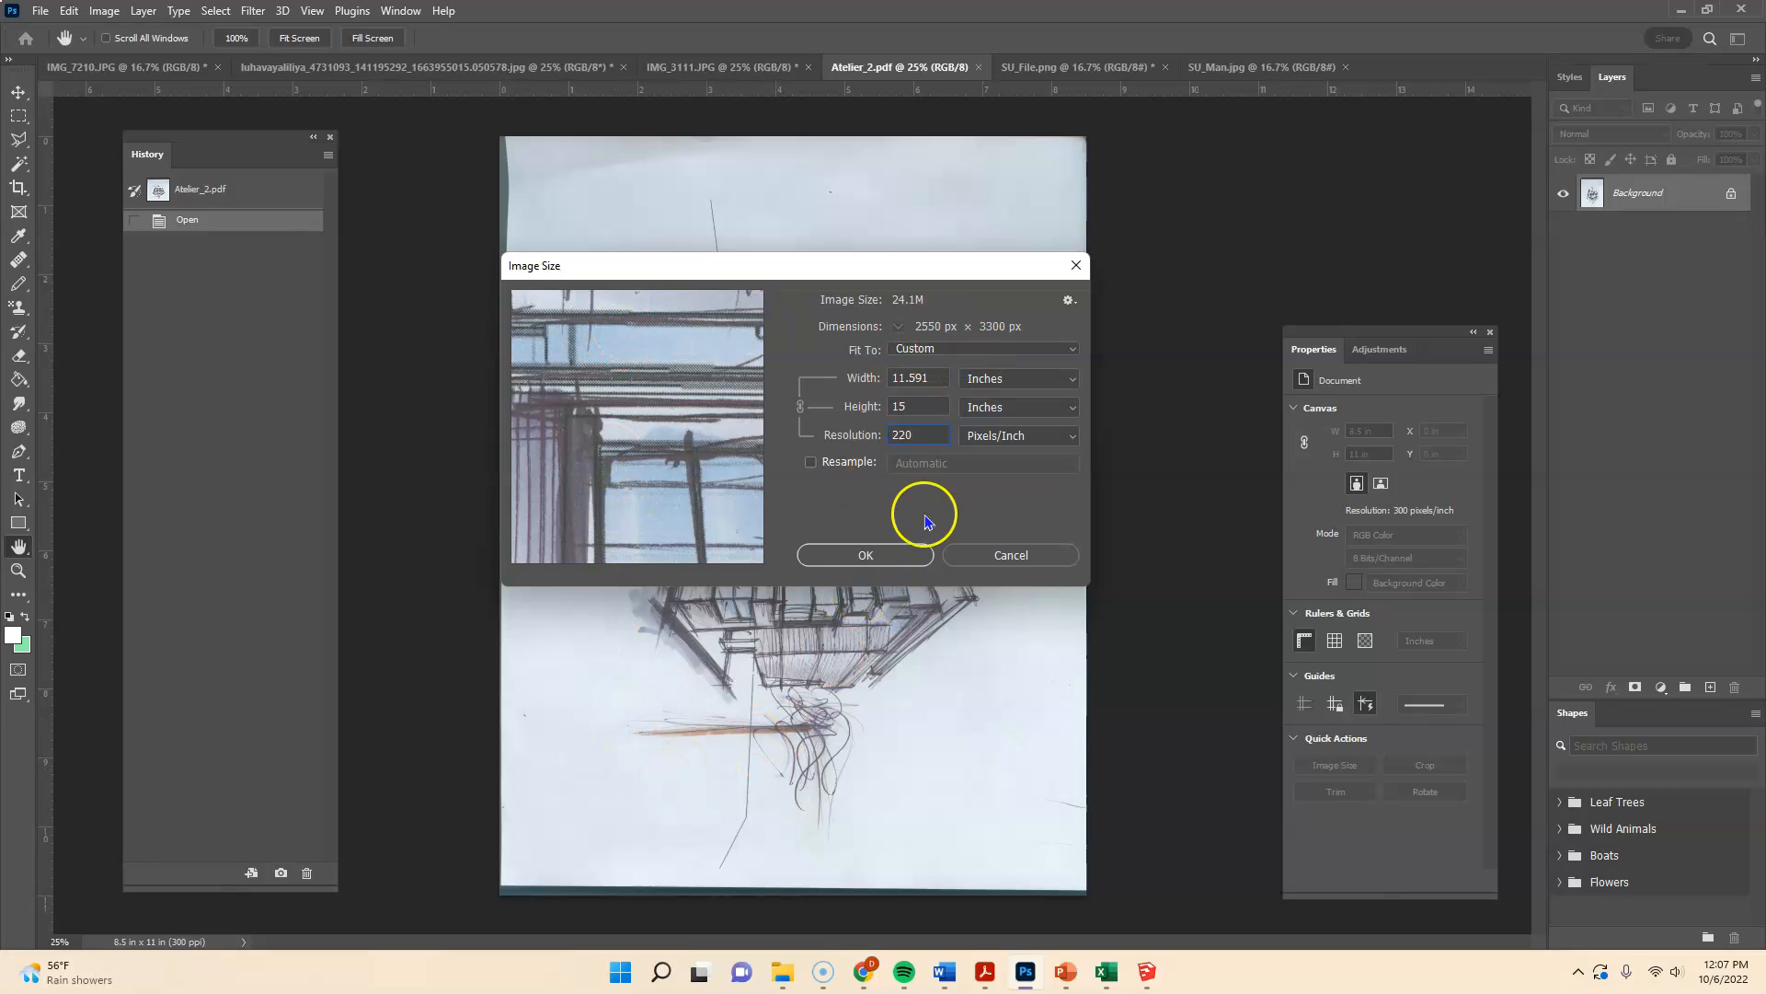
left_click(856, 556)
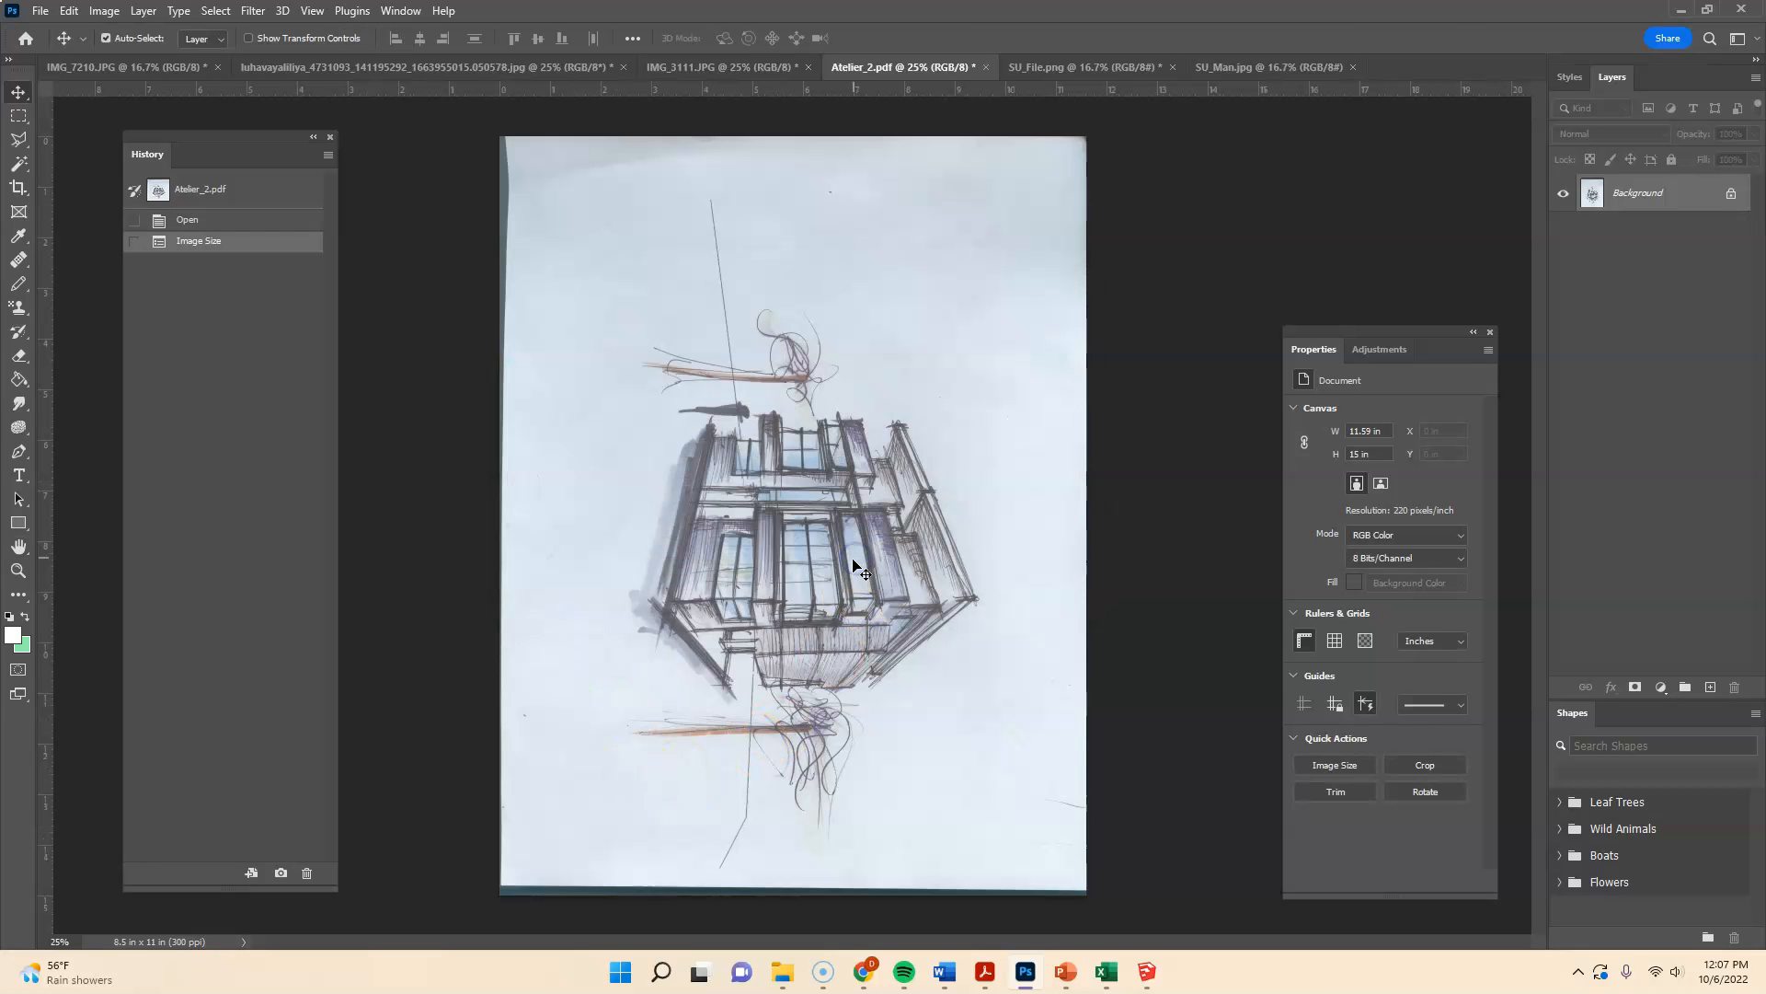
- Compare SU_File.png with SU_Man.jpg and check the print dimensions and resolution of SU_File.png in Image Size
left_click(1084, 68)
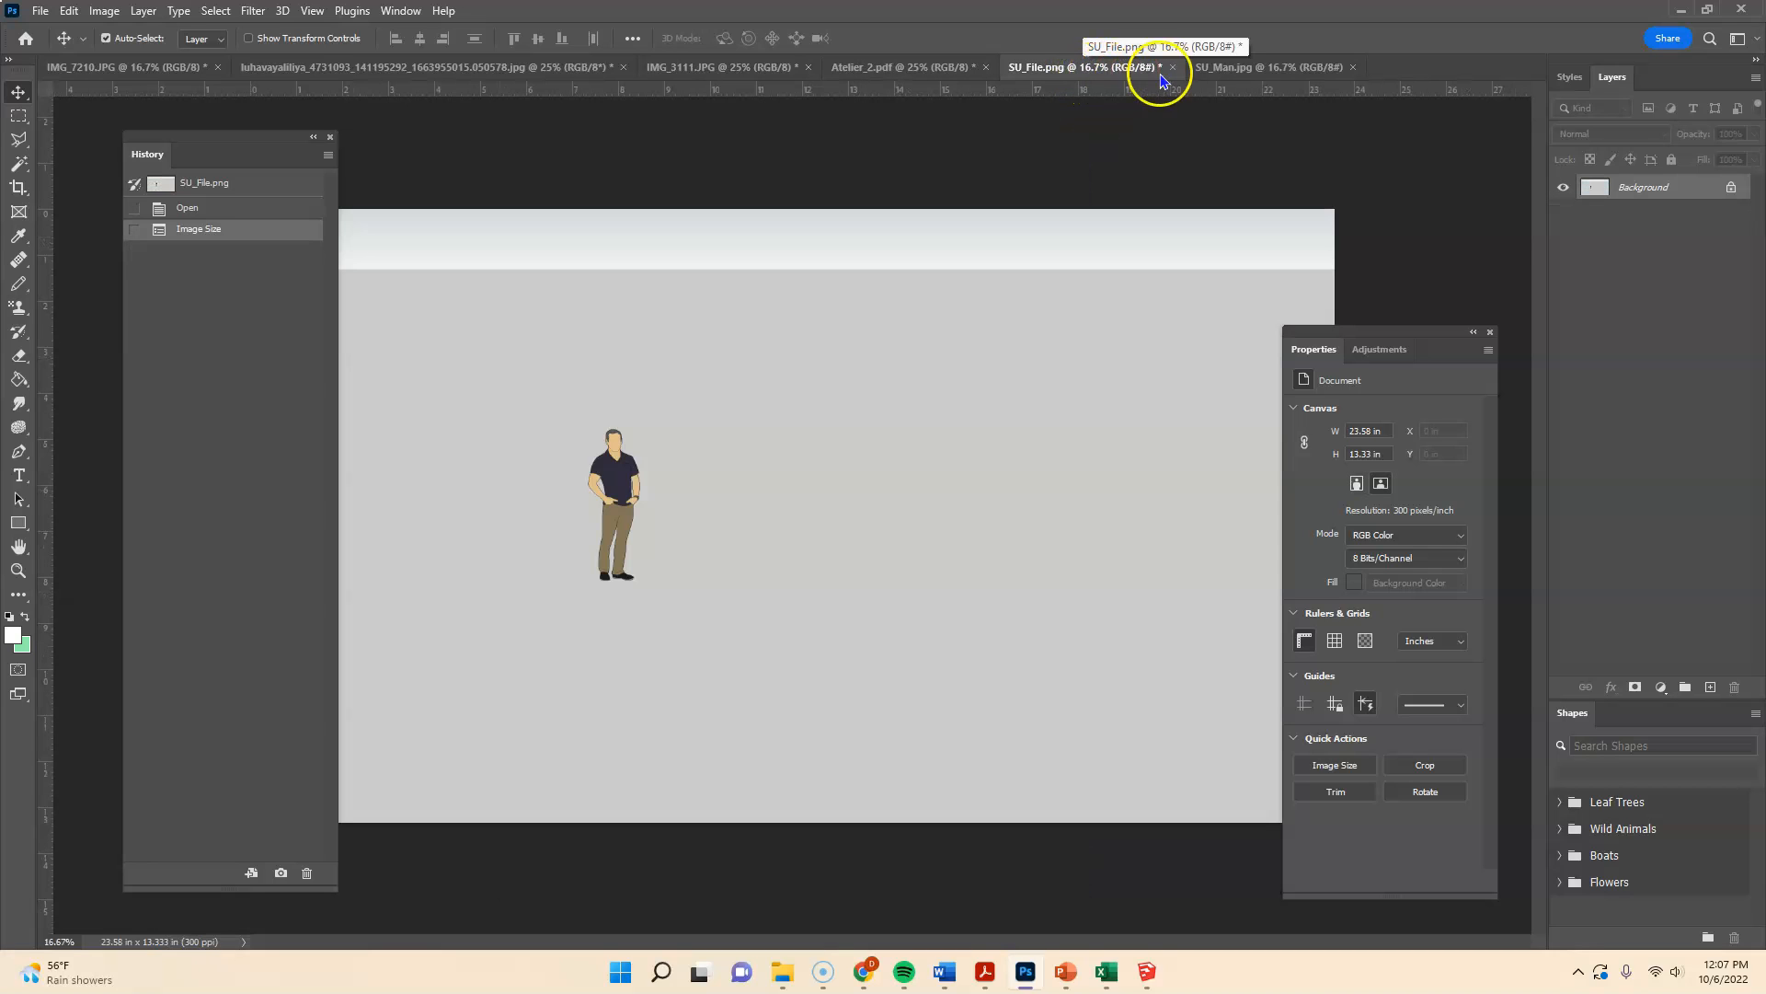
left_click(1242, 69)
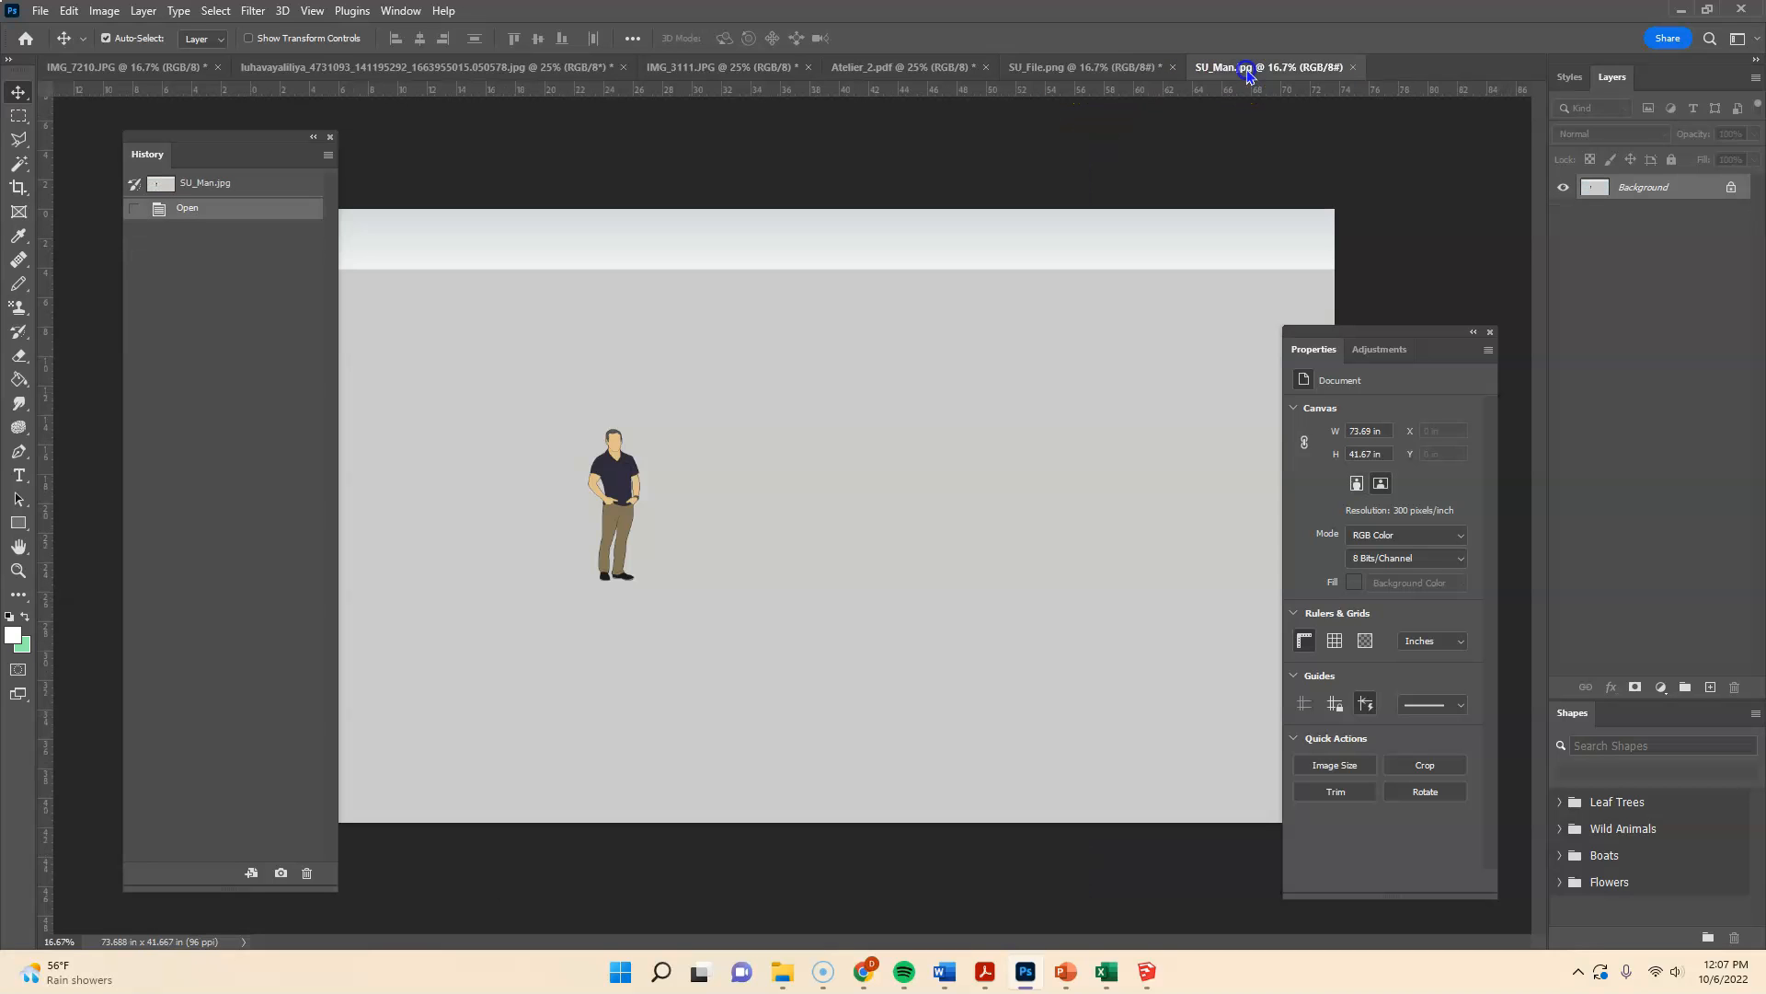
left_click(1088, 69)
left_click(104, 10)
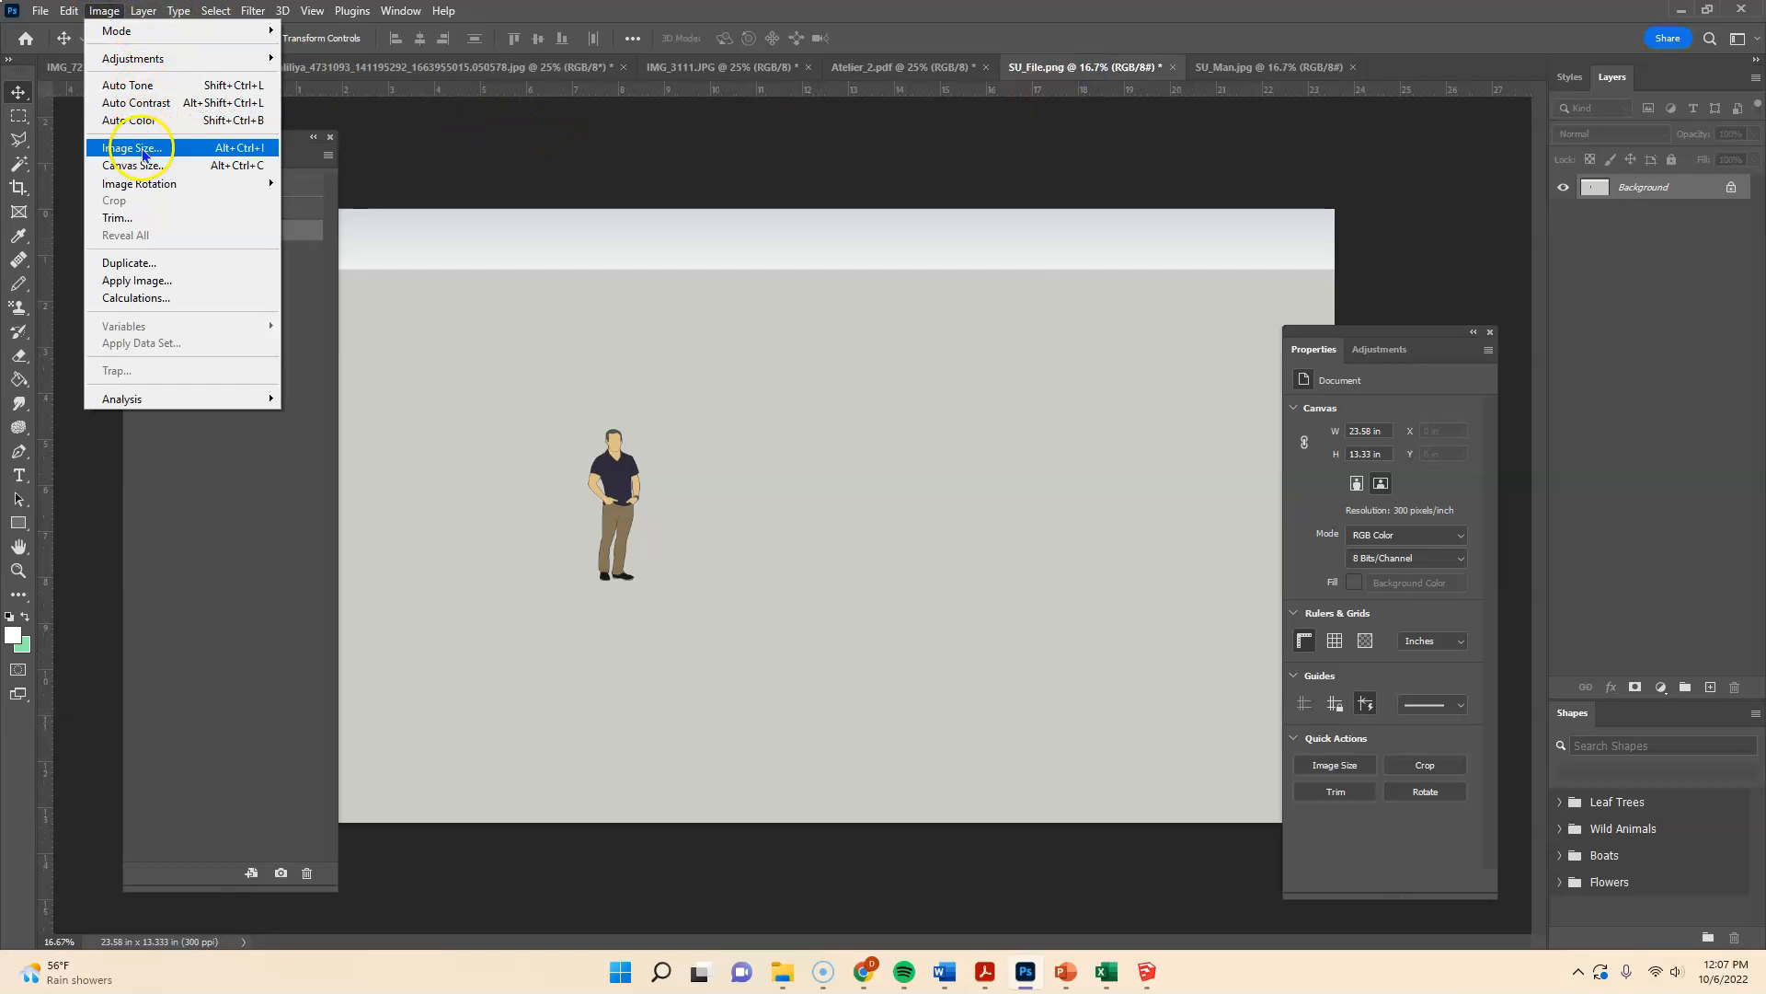
left_click(138, 147)
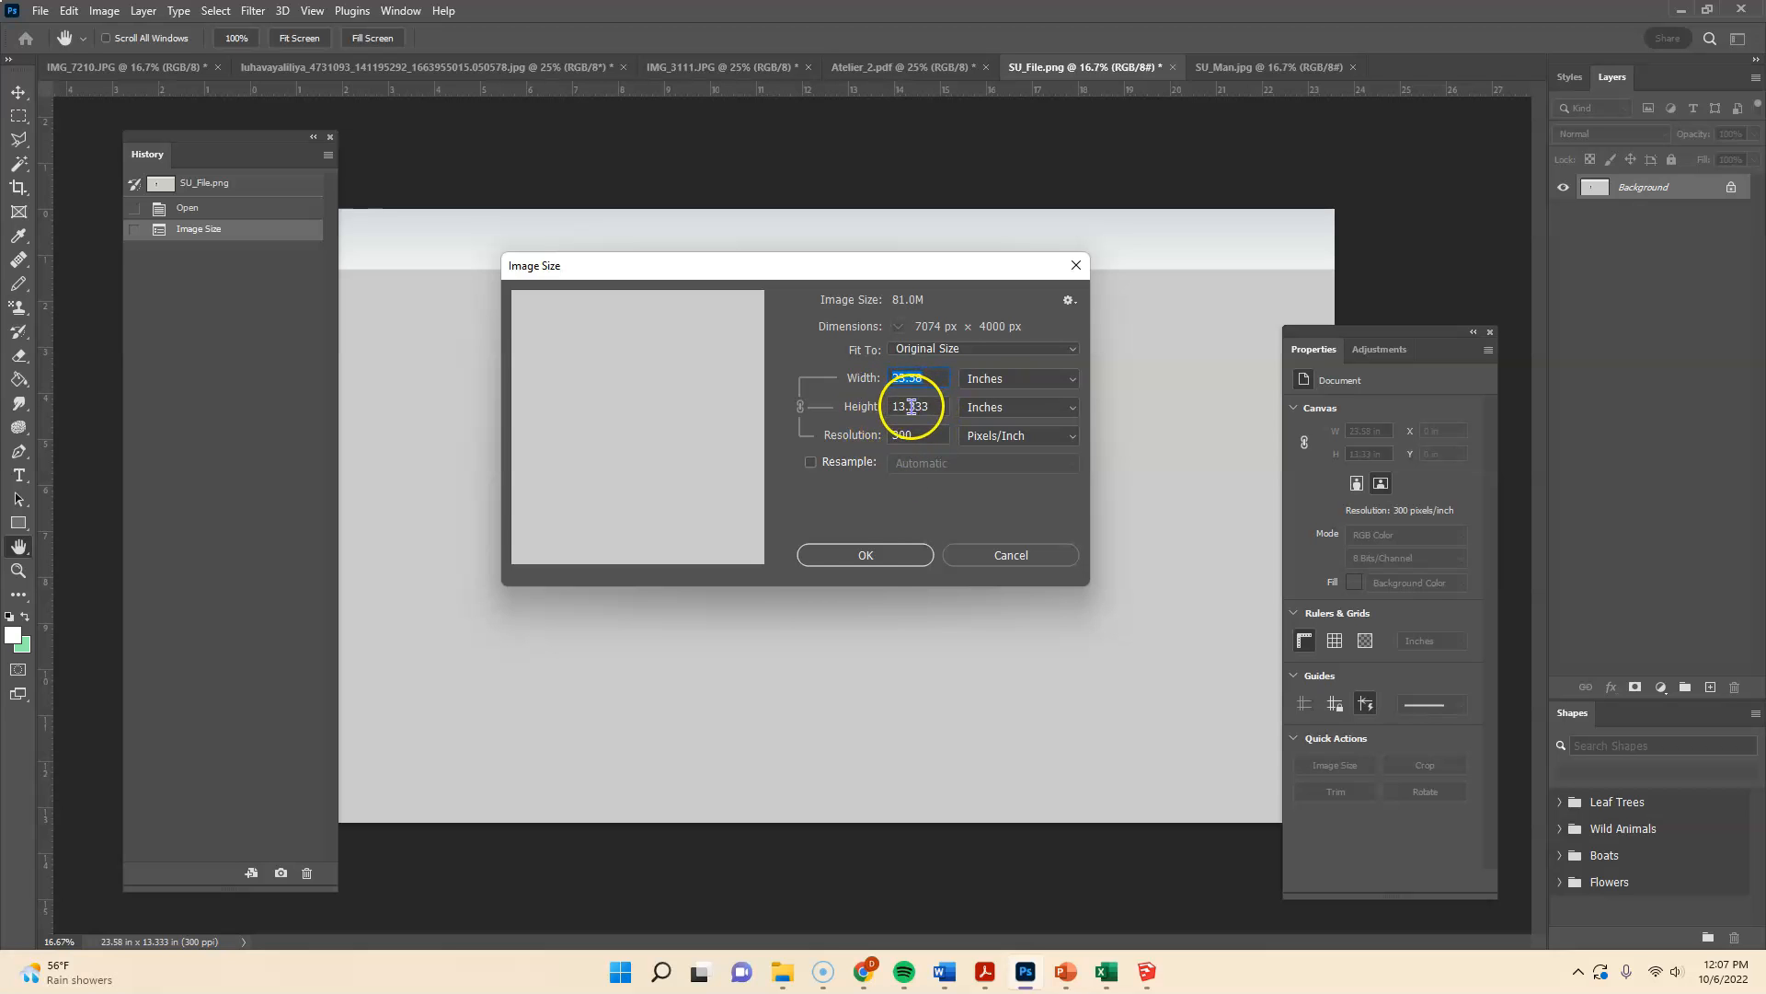
left_click(866, 555)
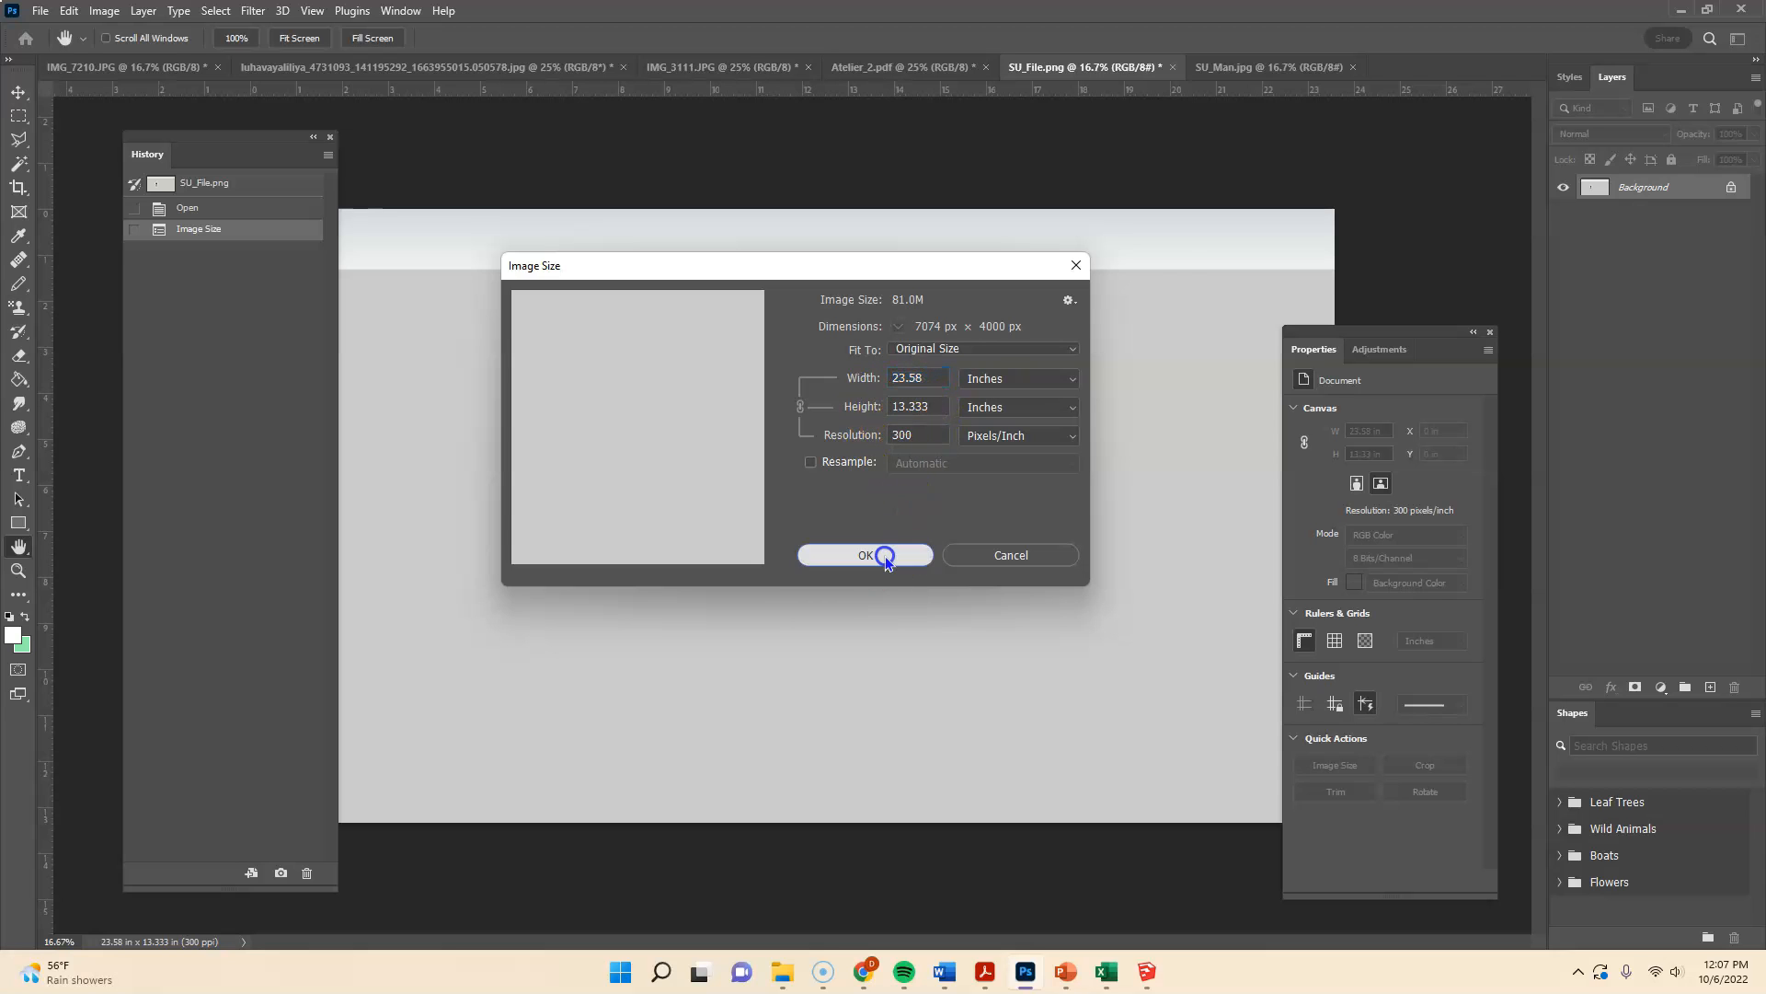
- Set the resolution of SU_Man.jpg to 300 pixels/inch with Resample off
left_click(1286, 69)
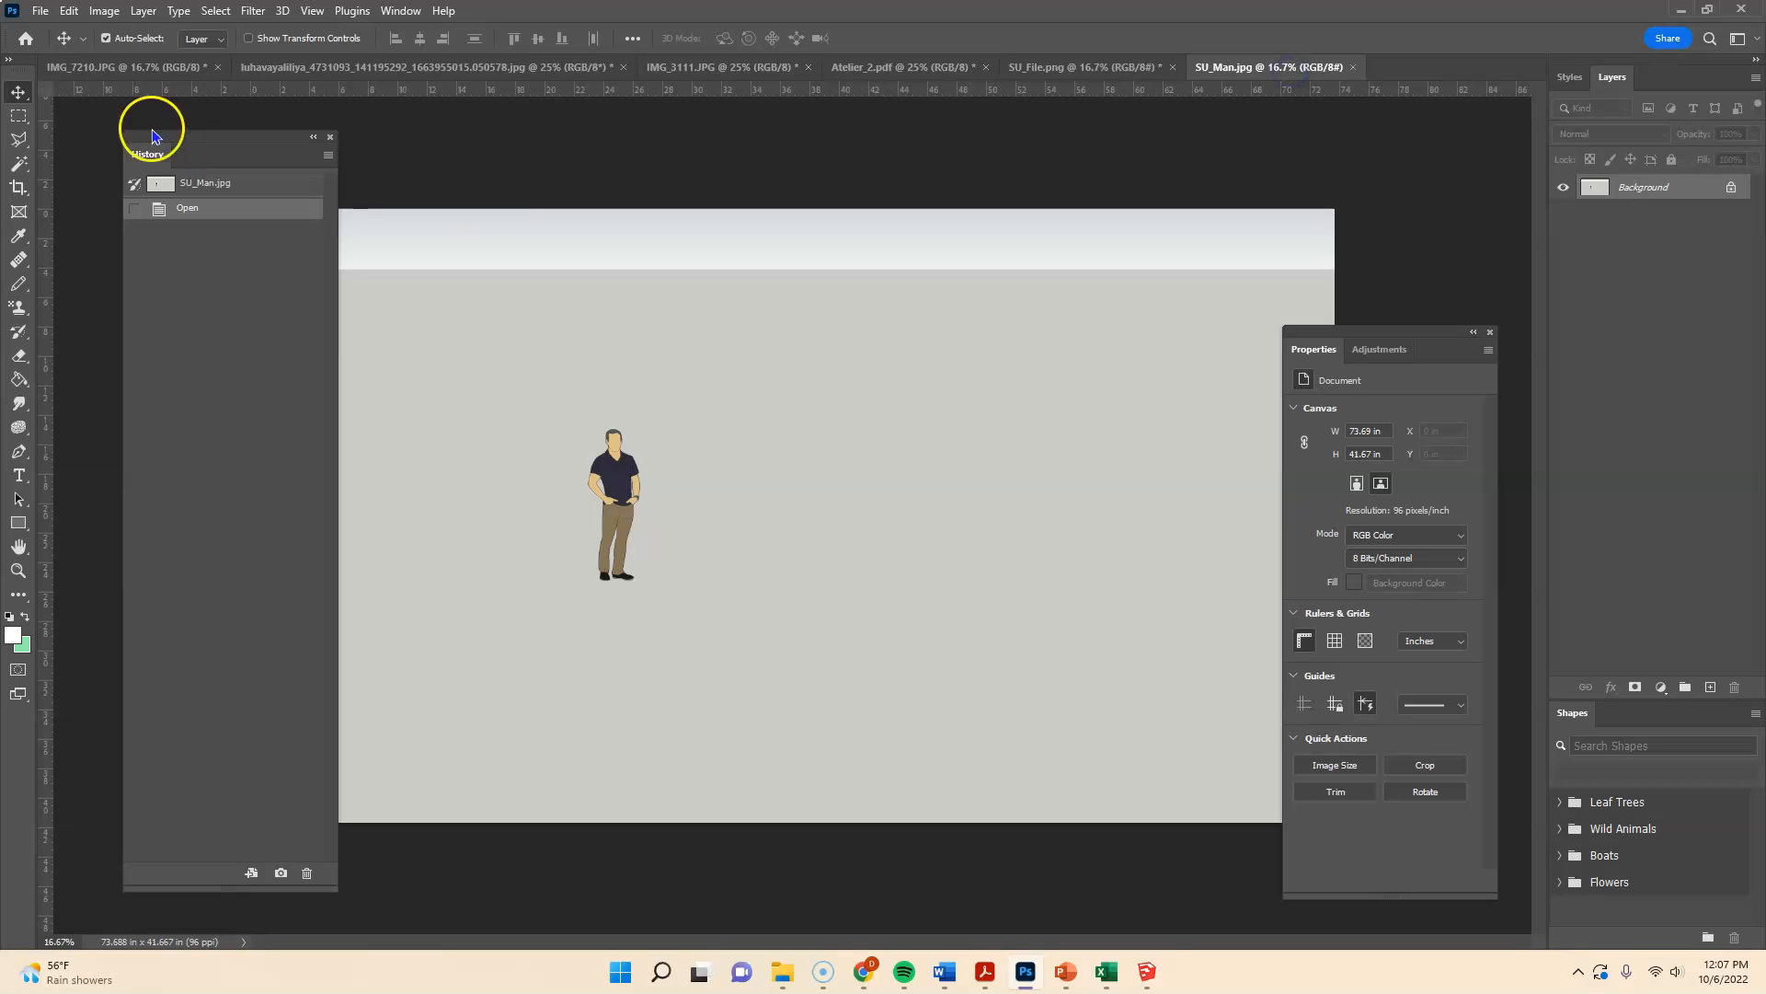
left_click(104, 10)
left_click(135, 154)
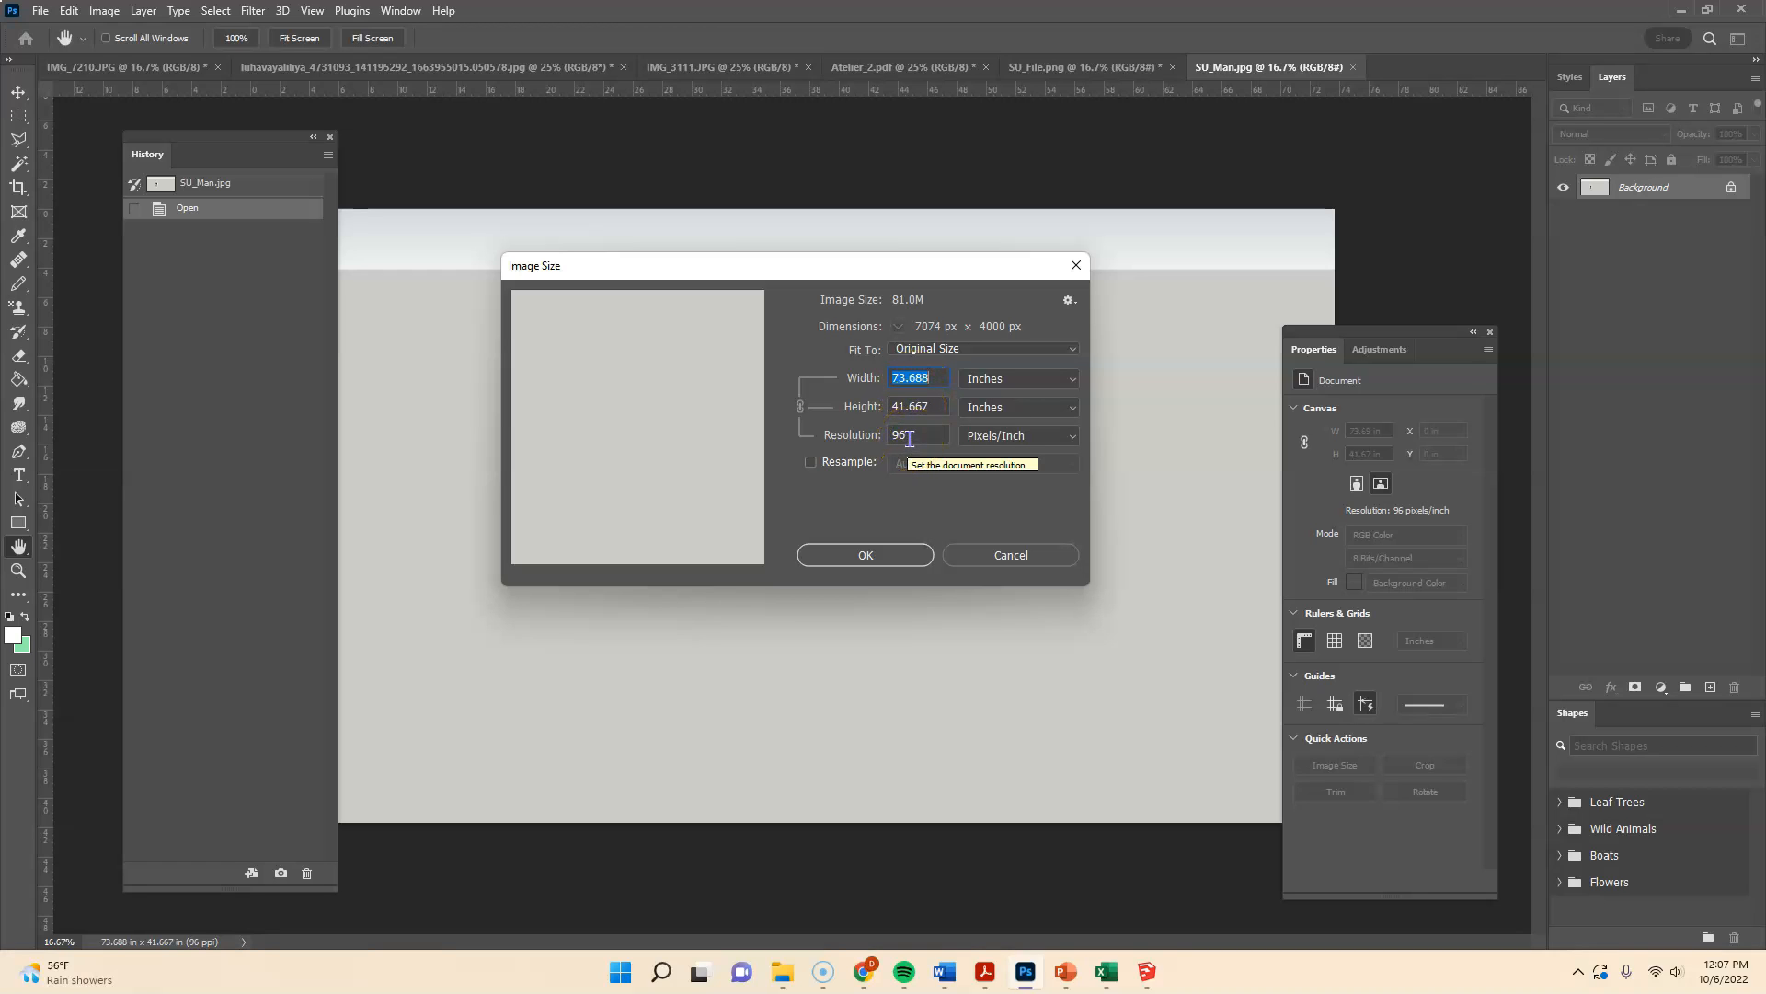
left_click_drag(909, 437, 880, 436)
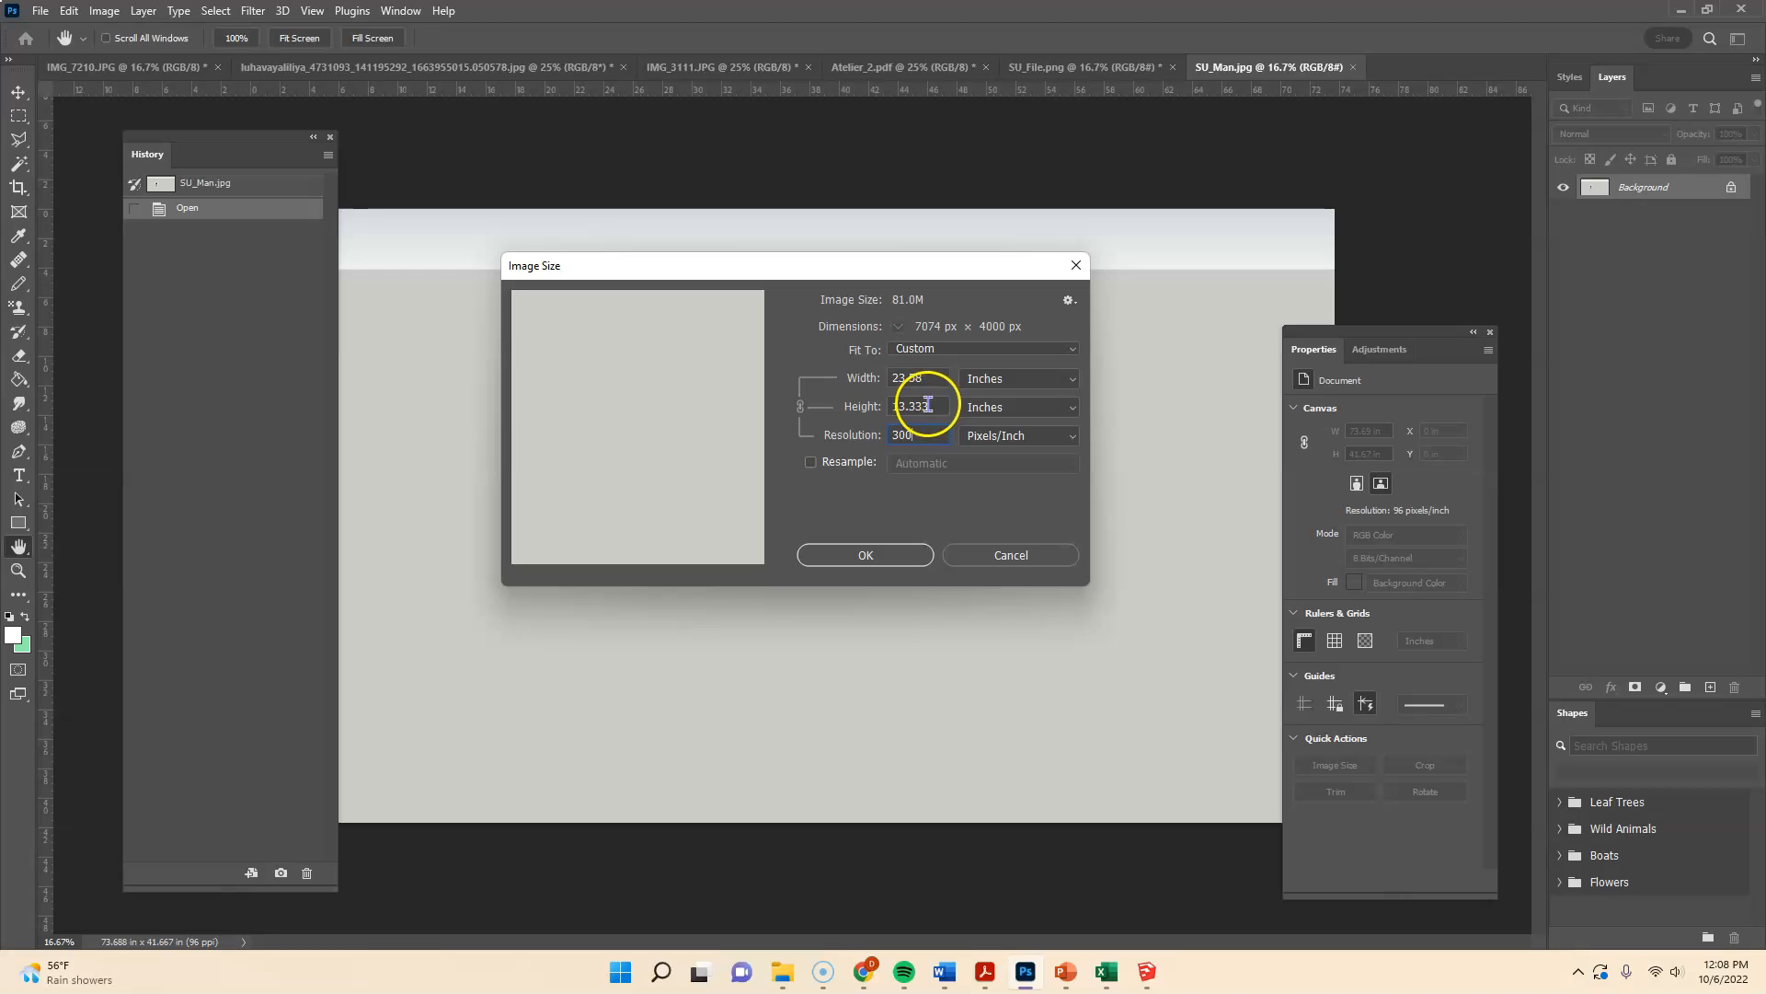
left_click(867, 555)
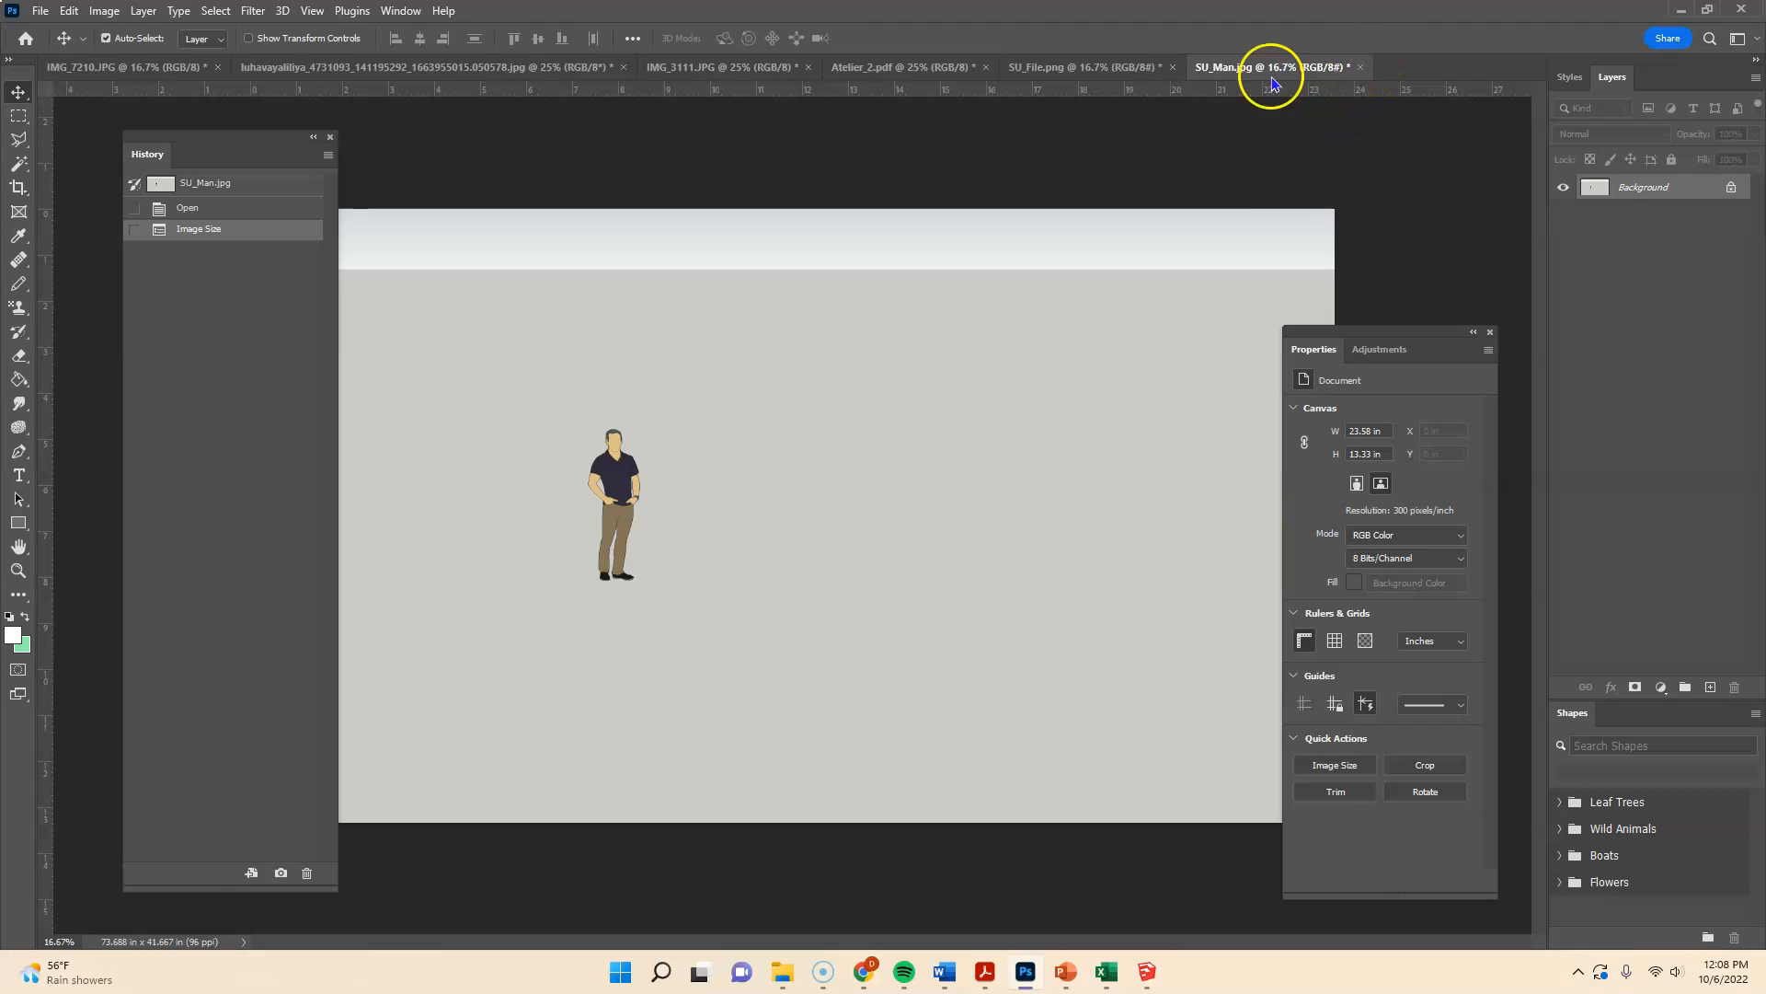
- Save and close SU_File.png and SU_Man.jpg, saving the JPEG at quality 10 (Maximum) in Progressive format
left_click(1053, 62)
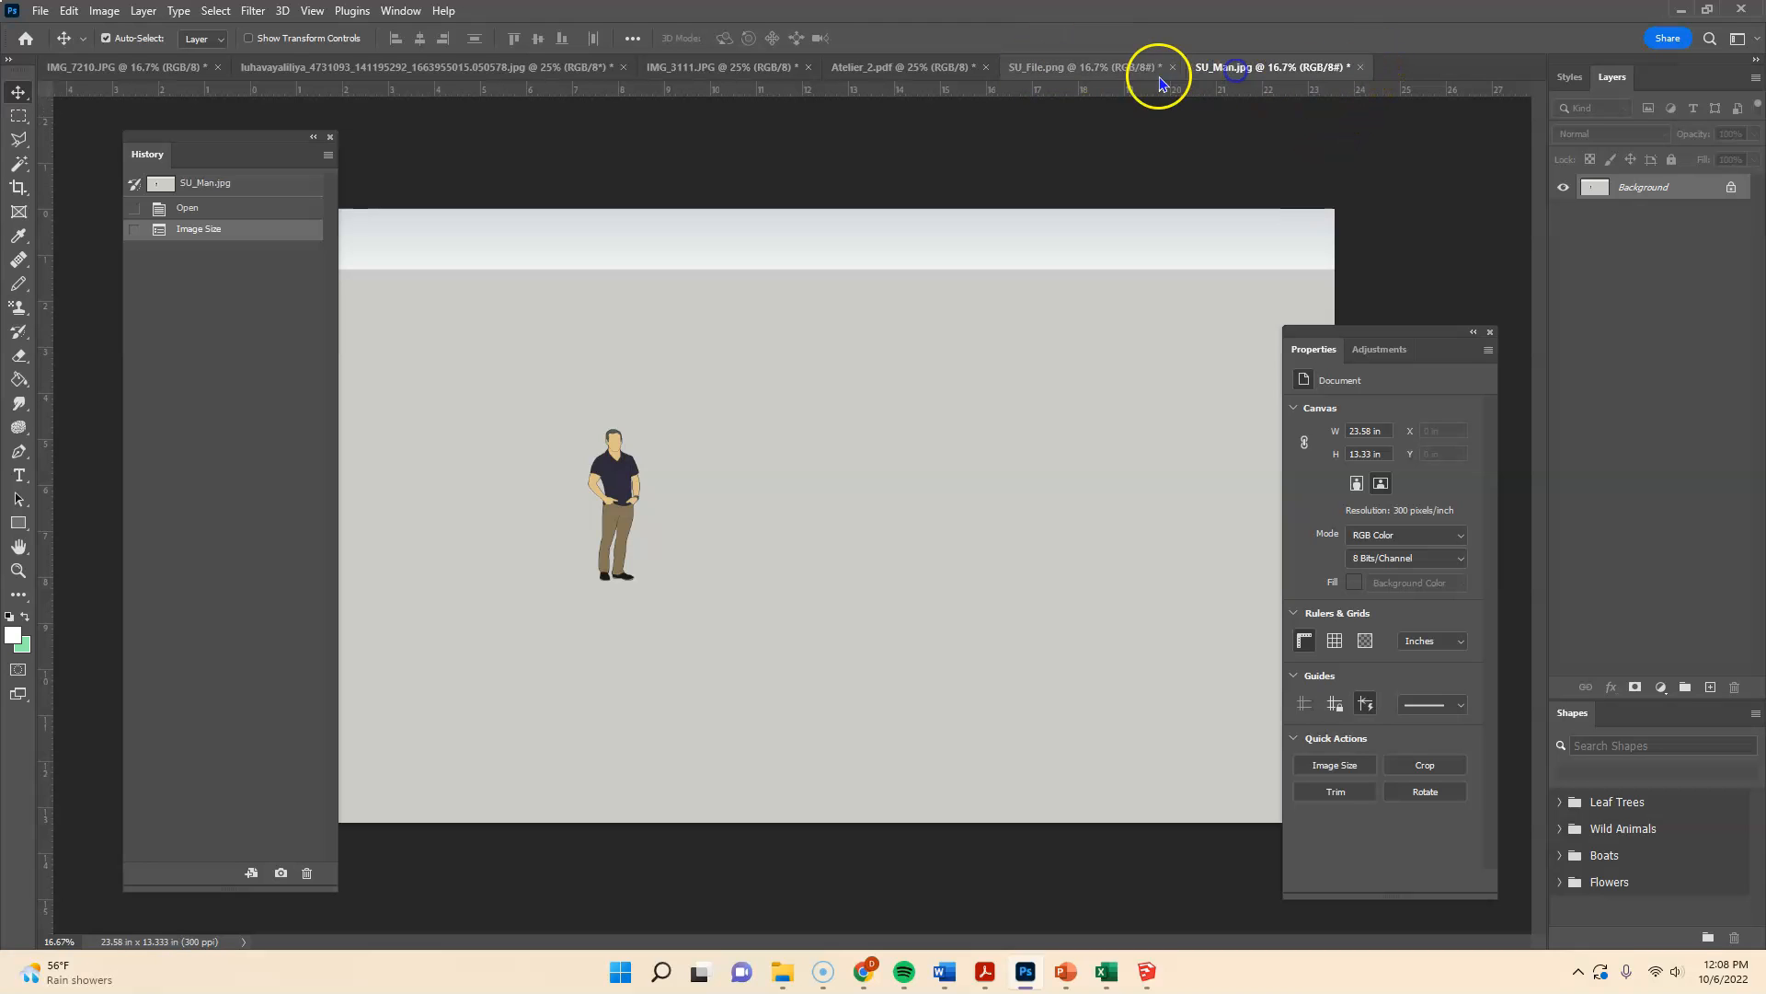
left_click(1092, 71)
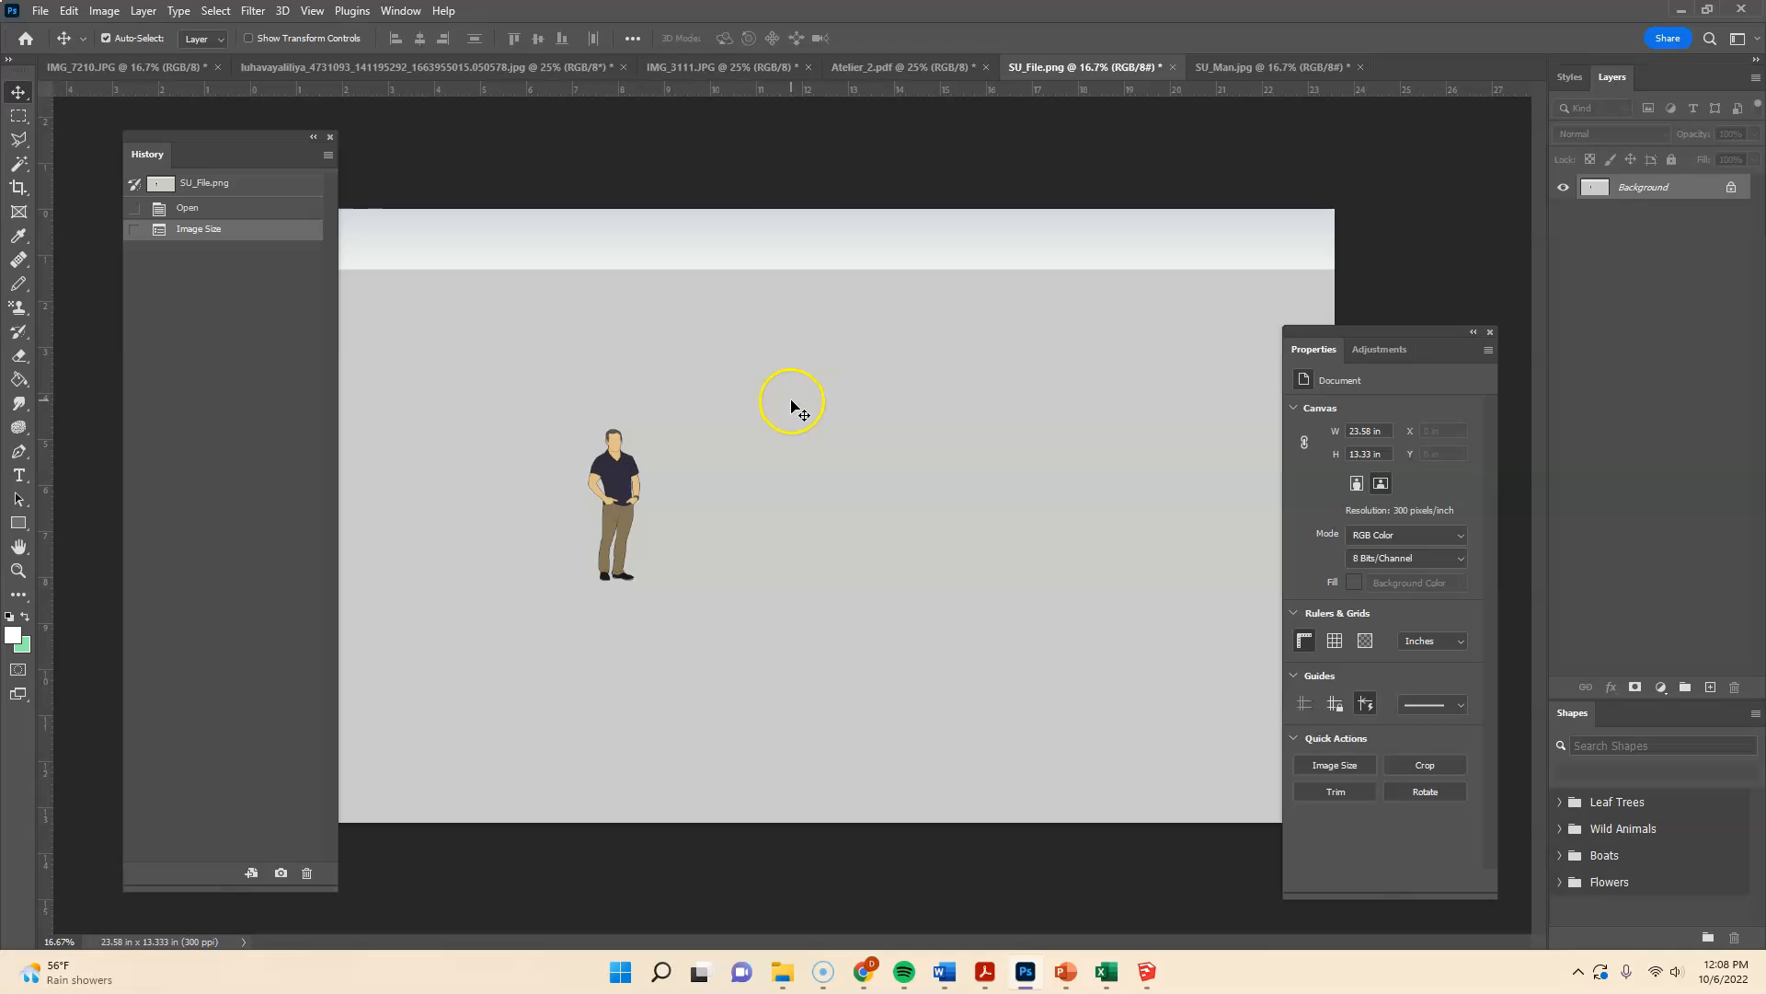
left_click(1177, 74)
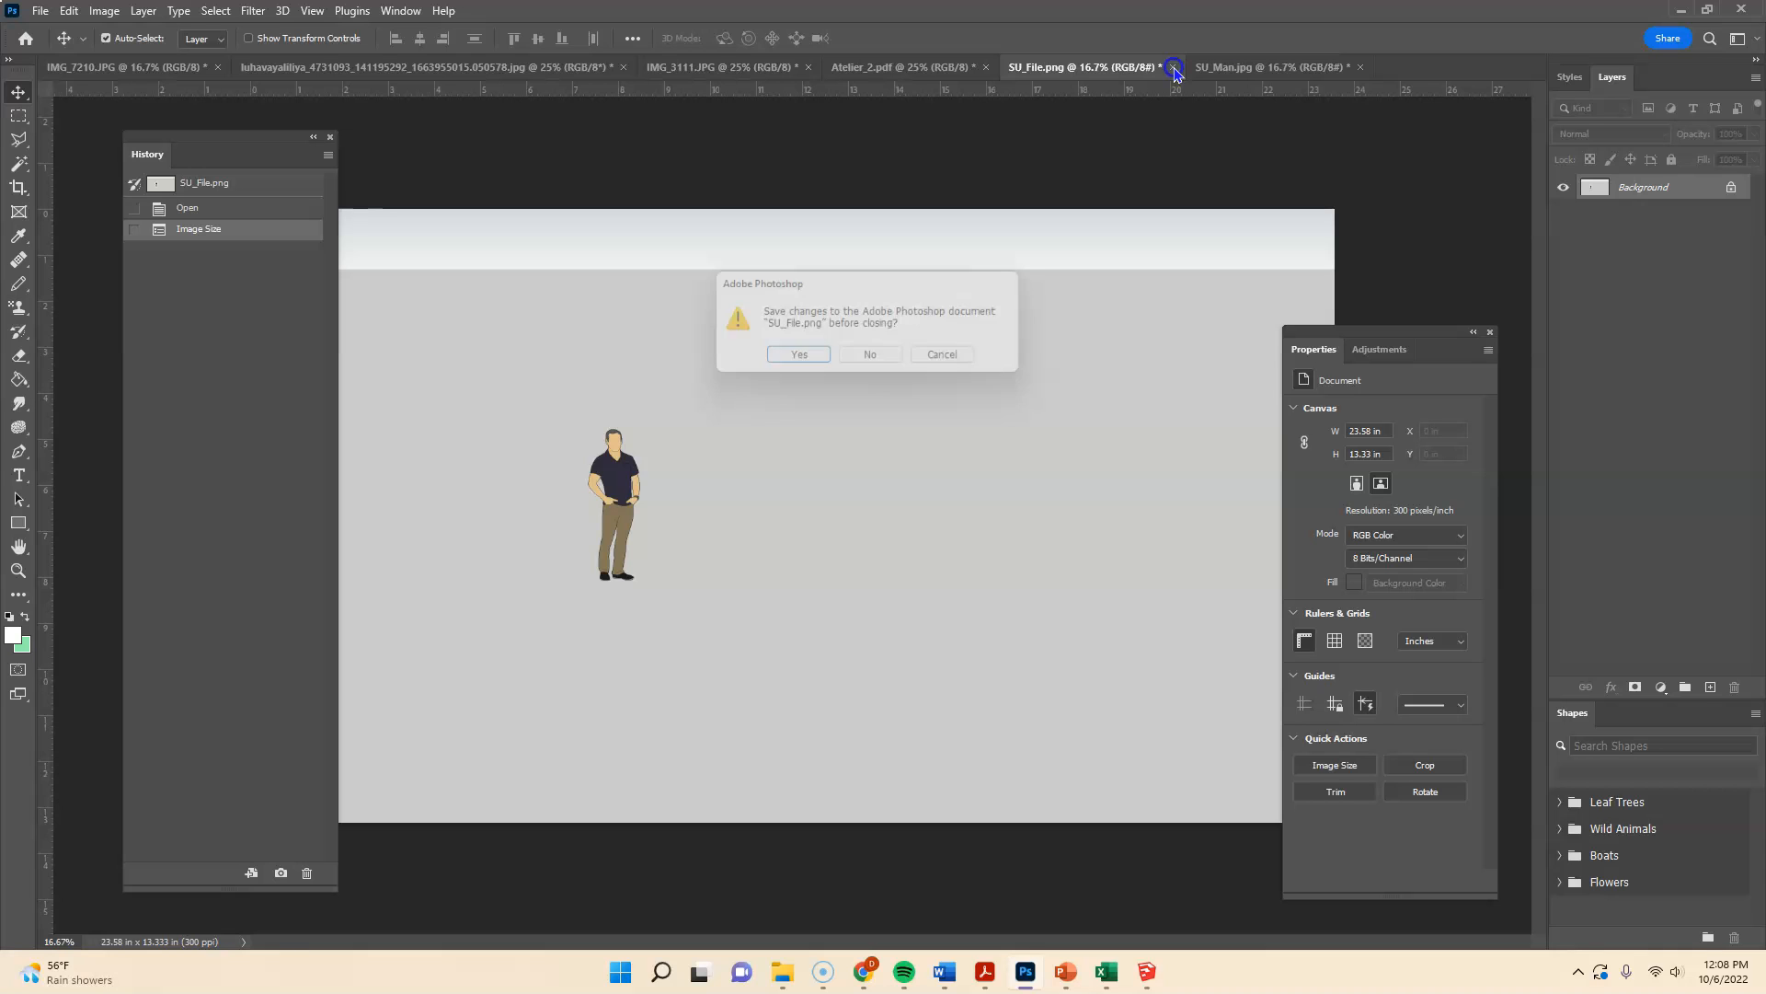
left_click(809, 368)
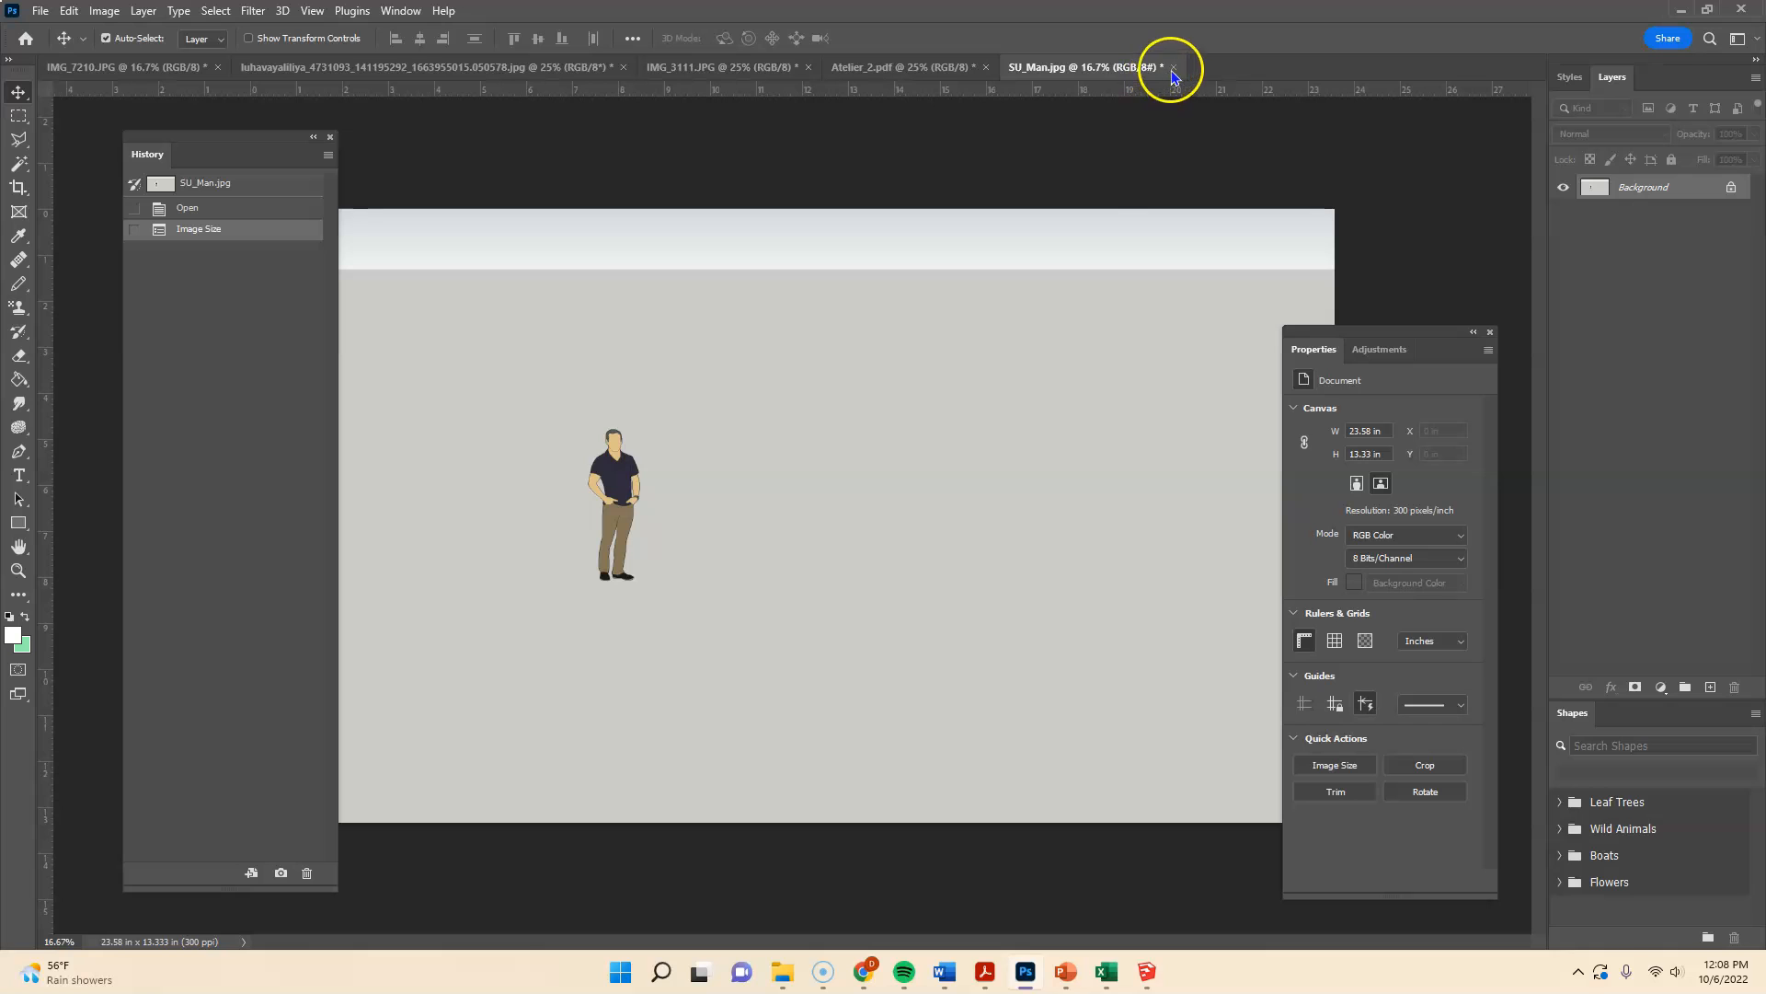
left_click(1179, 69)
left_click(798, 360)
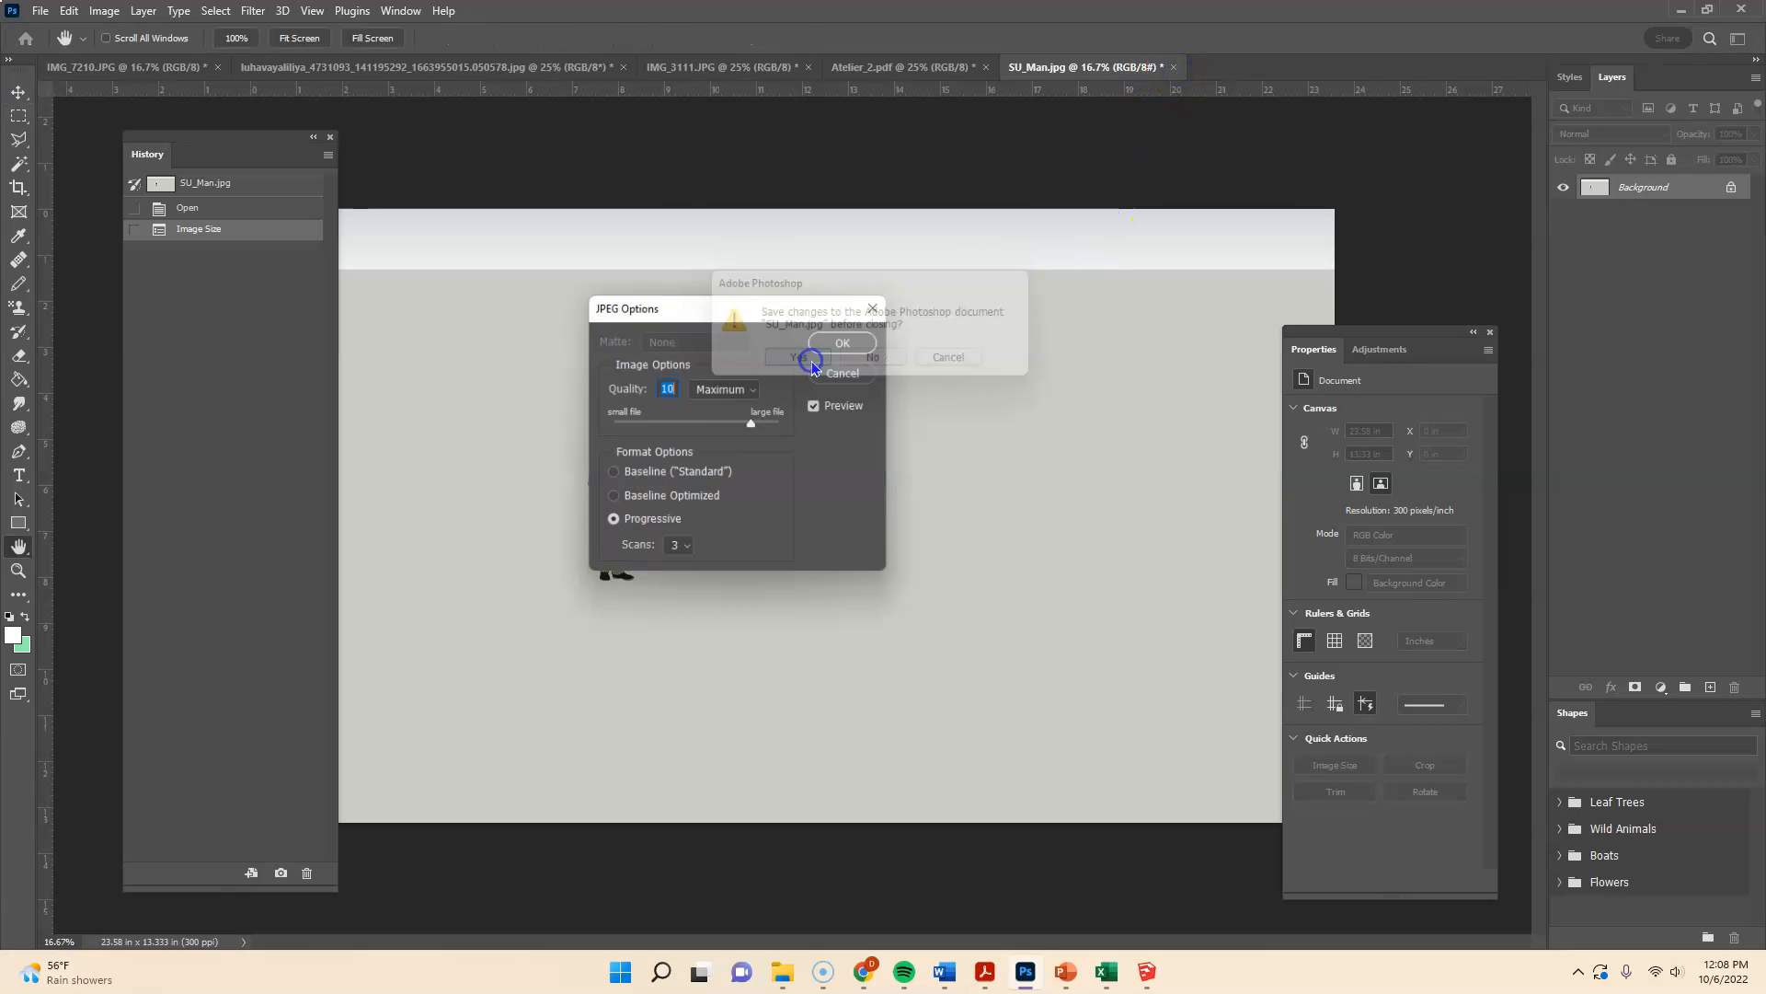
left_click(856, 342)
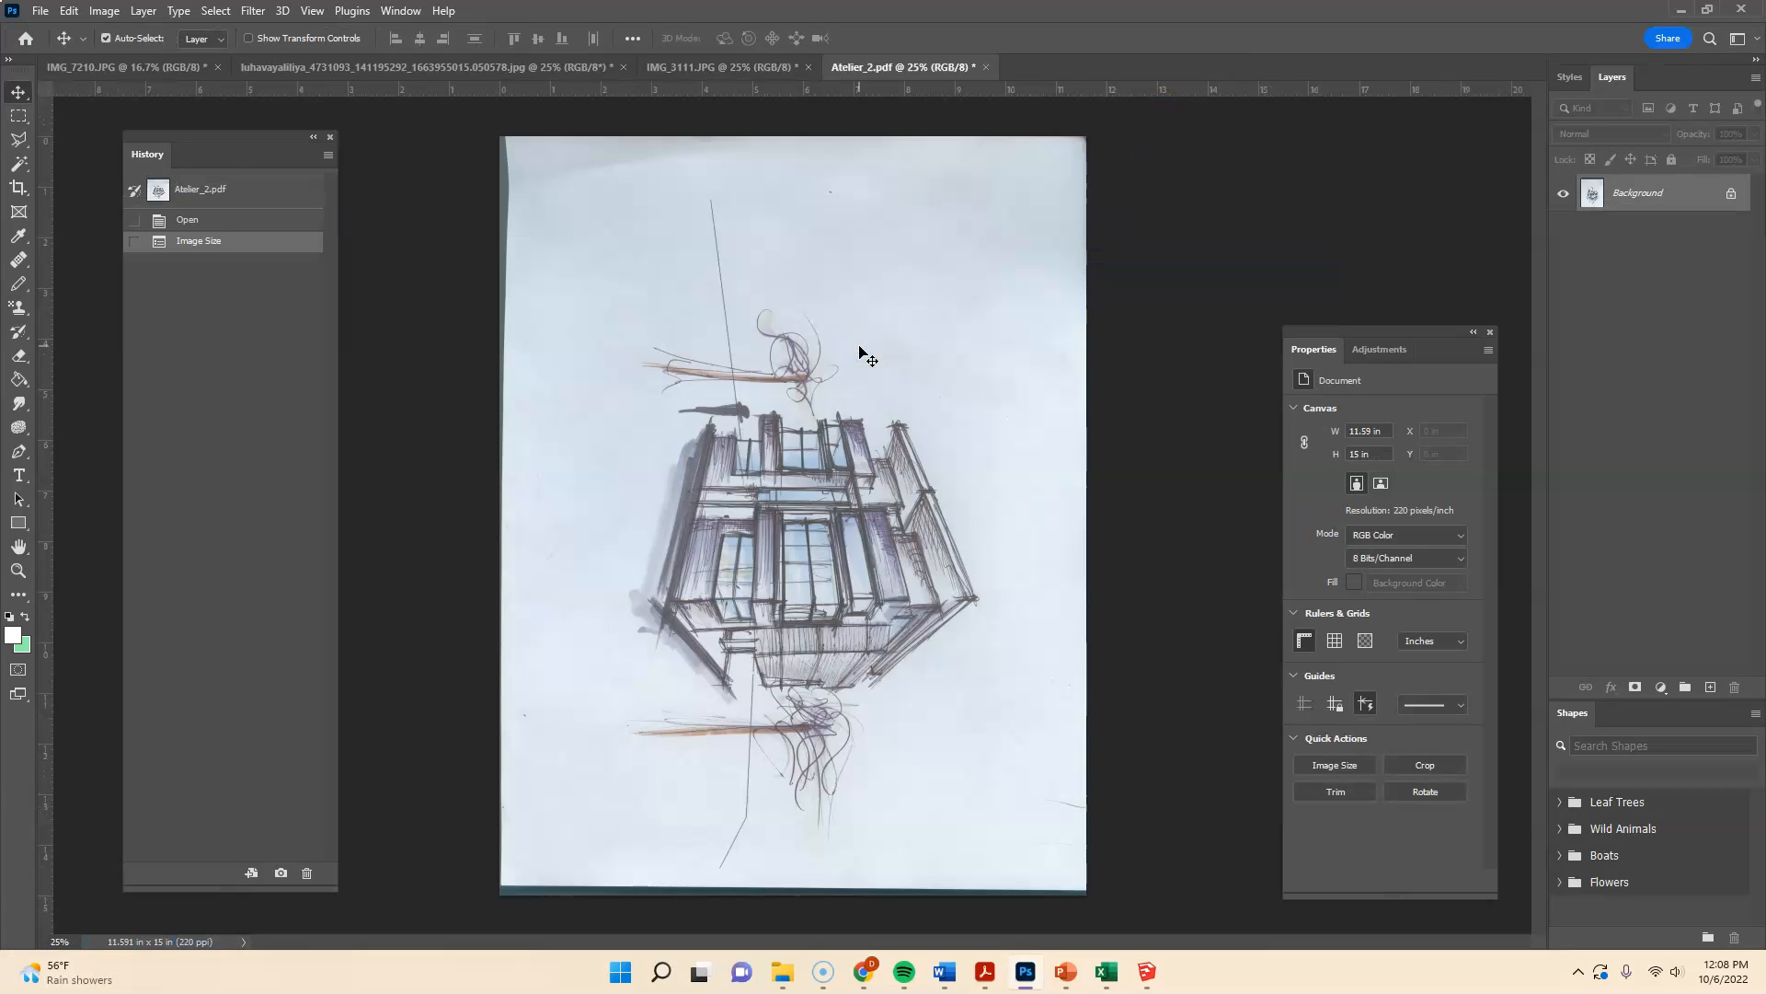
- Look over IMG_3111.JPG and IMG_7210.JPG, and return to the hand-drawn floor plan image
left_click(726, 69)
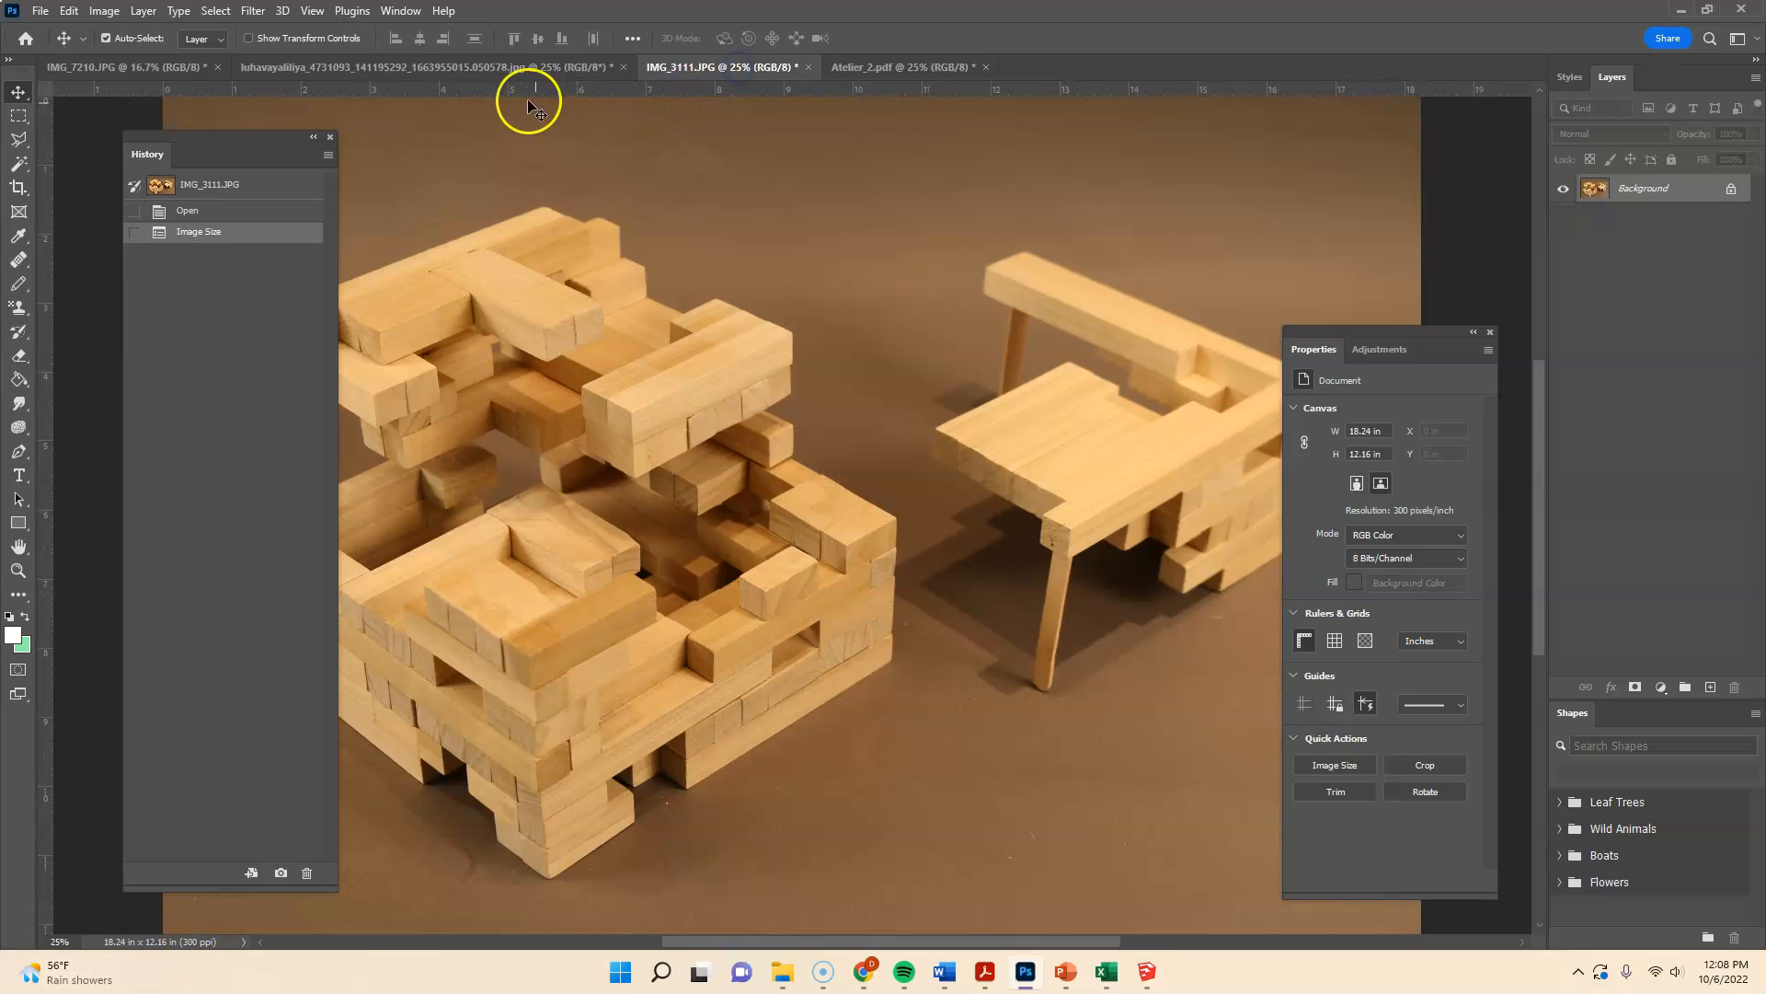
left_click(504, 69)
left_click(138, 68)
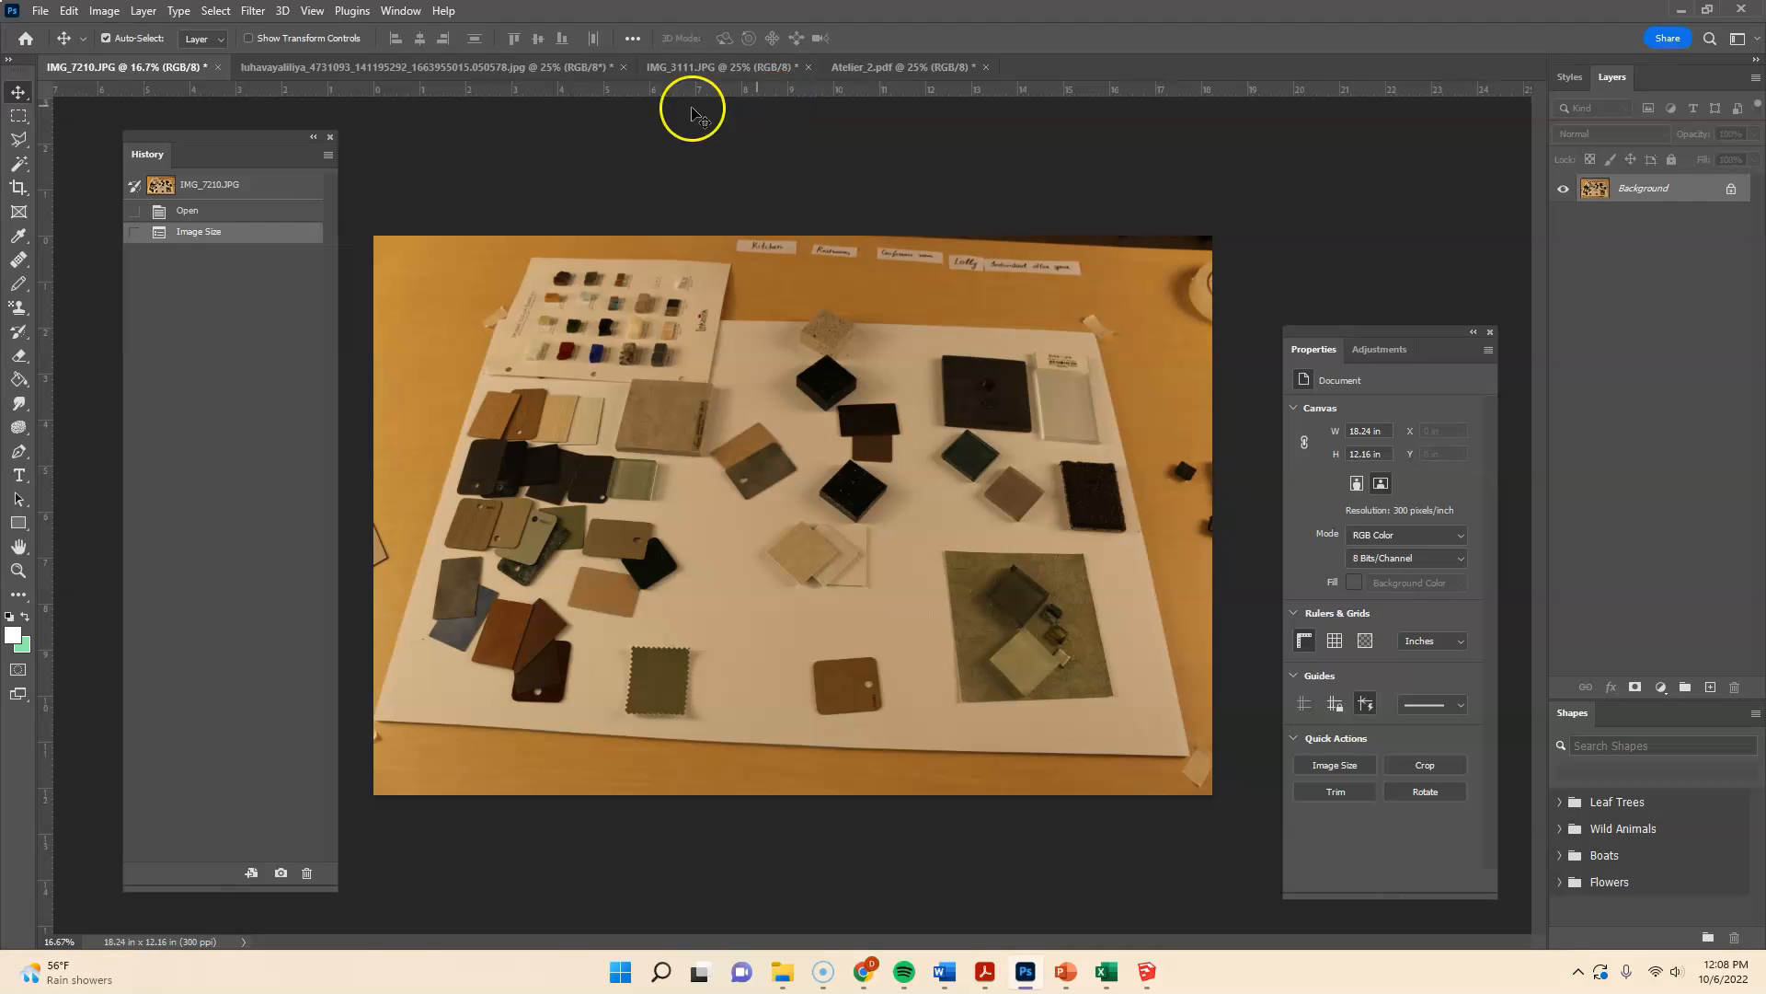
left_click(444, 66)
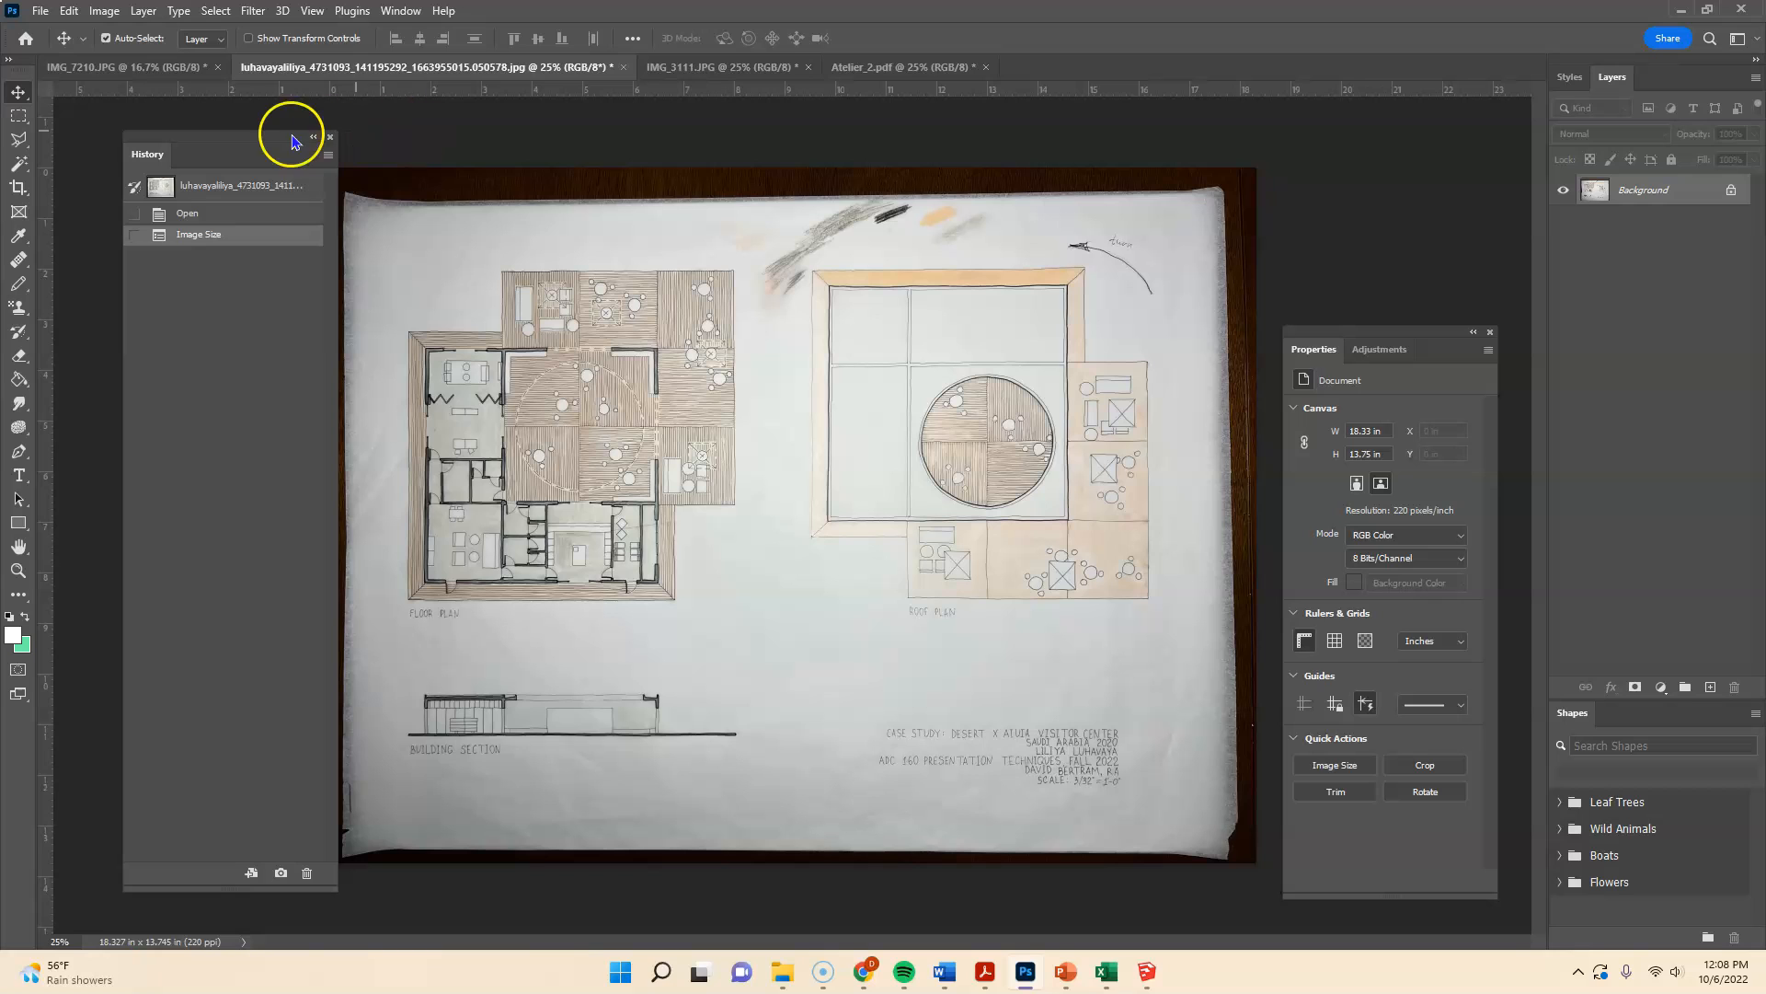
- Reposition the floating History and Properties panels beside the floor plan drawing and review which panels are enabled
left_click_drag(272, 140, 248, 141)
left_click(401, 10)
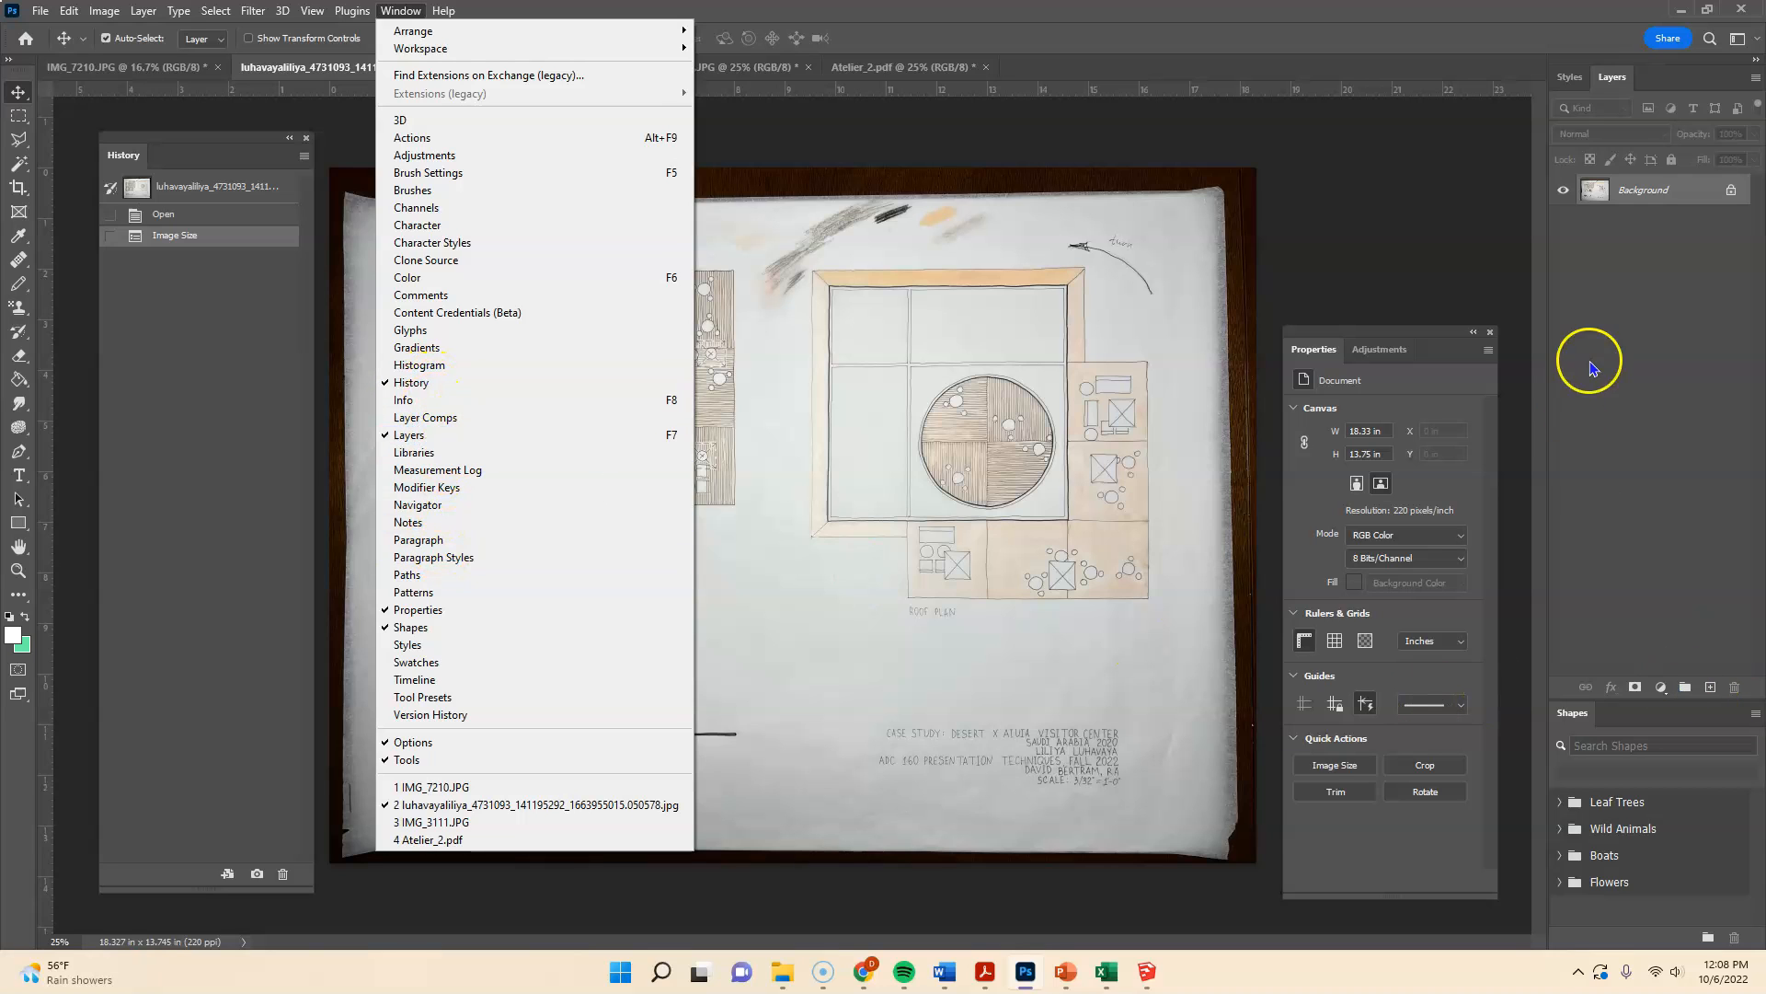
left_click(1300, 198)
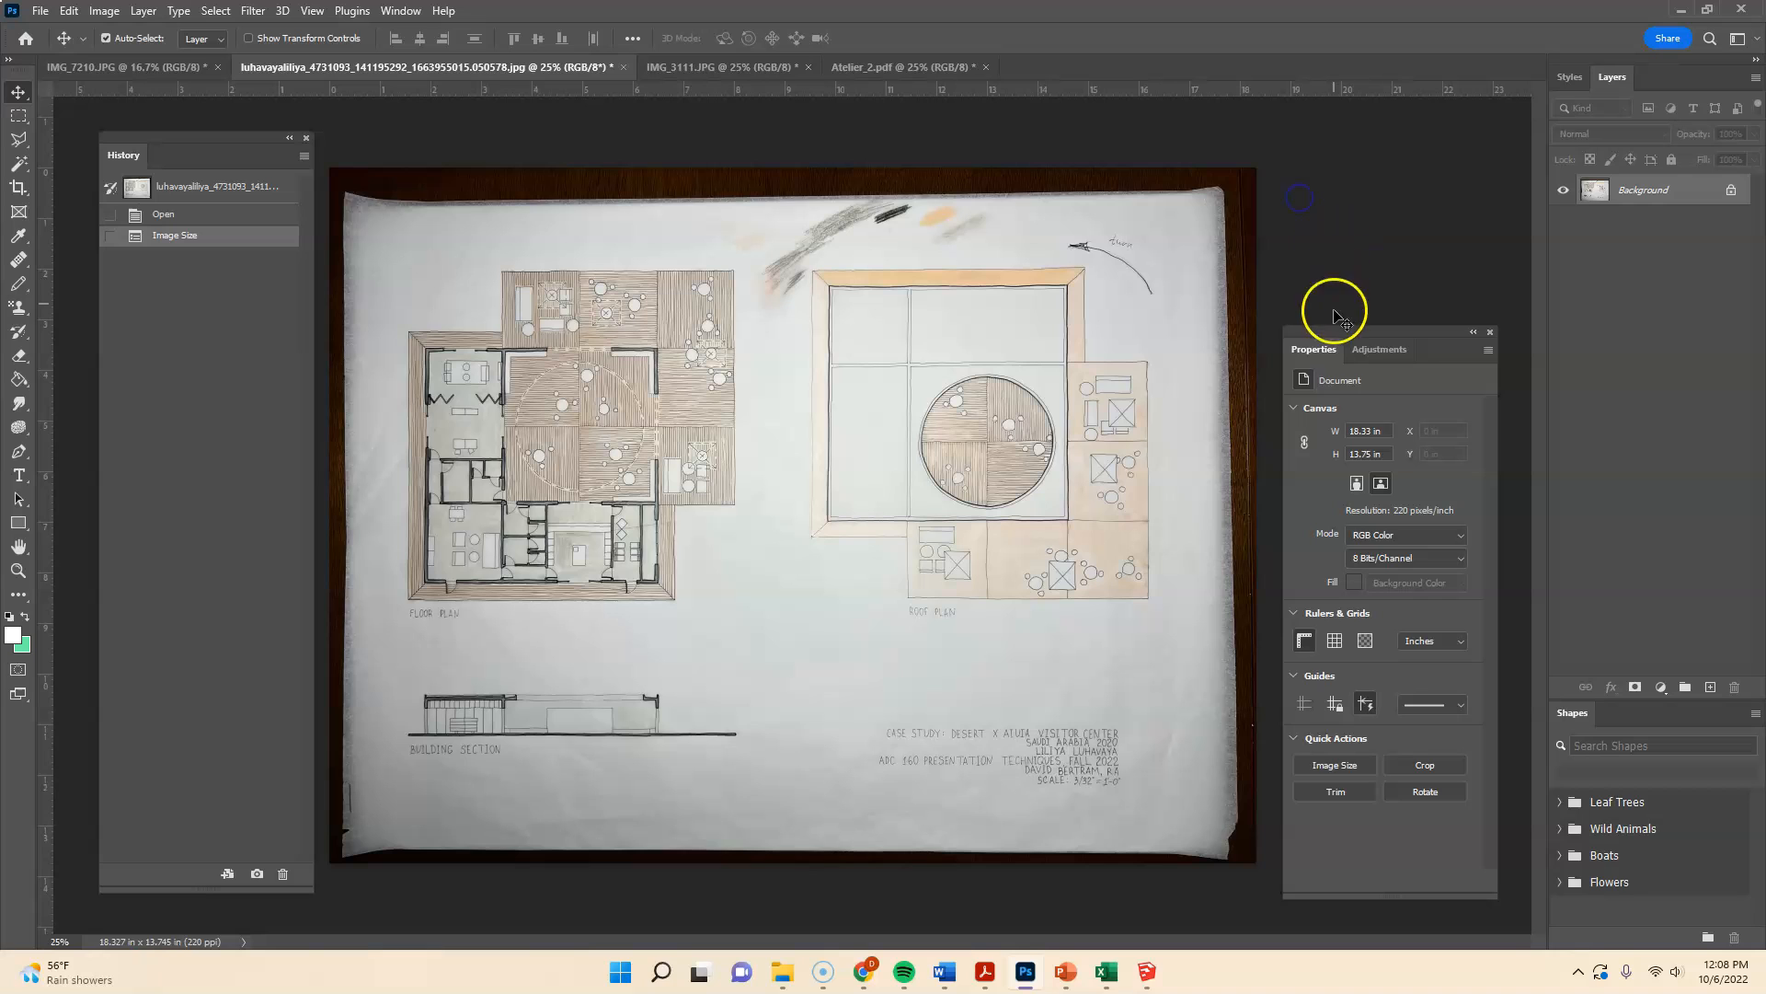
left_click_drag(1399, 347, 1412, 315)
left_click(412, 12)
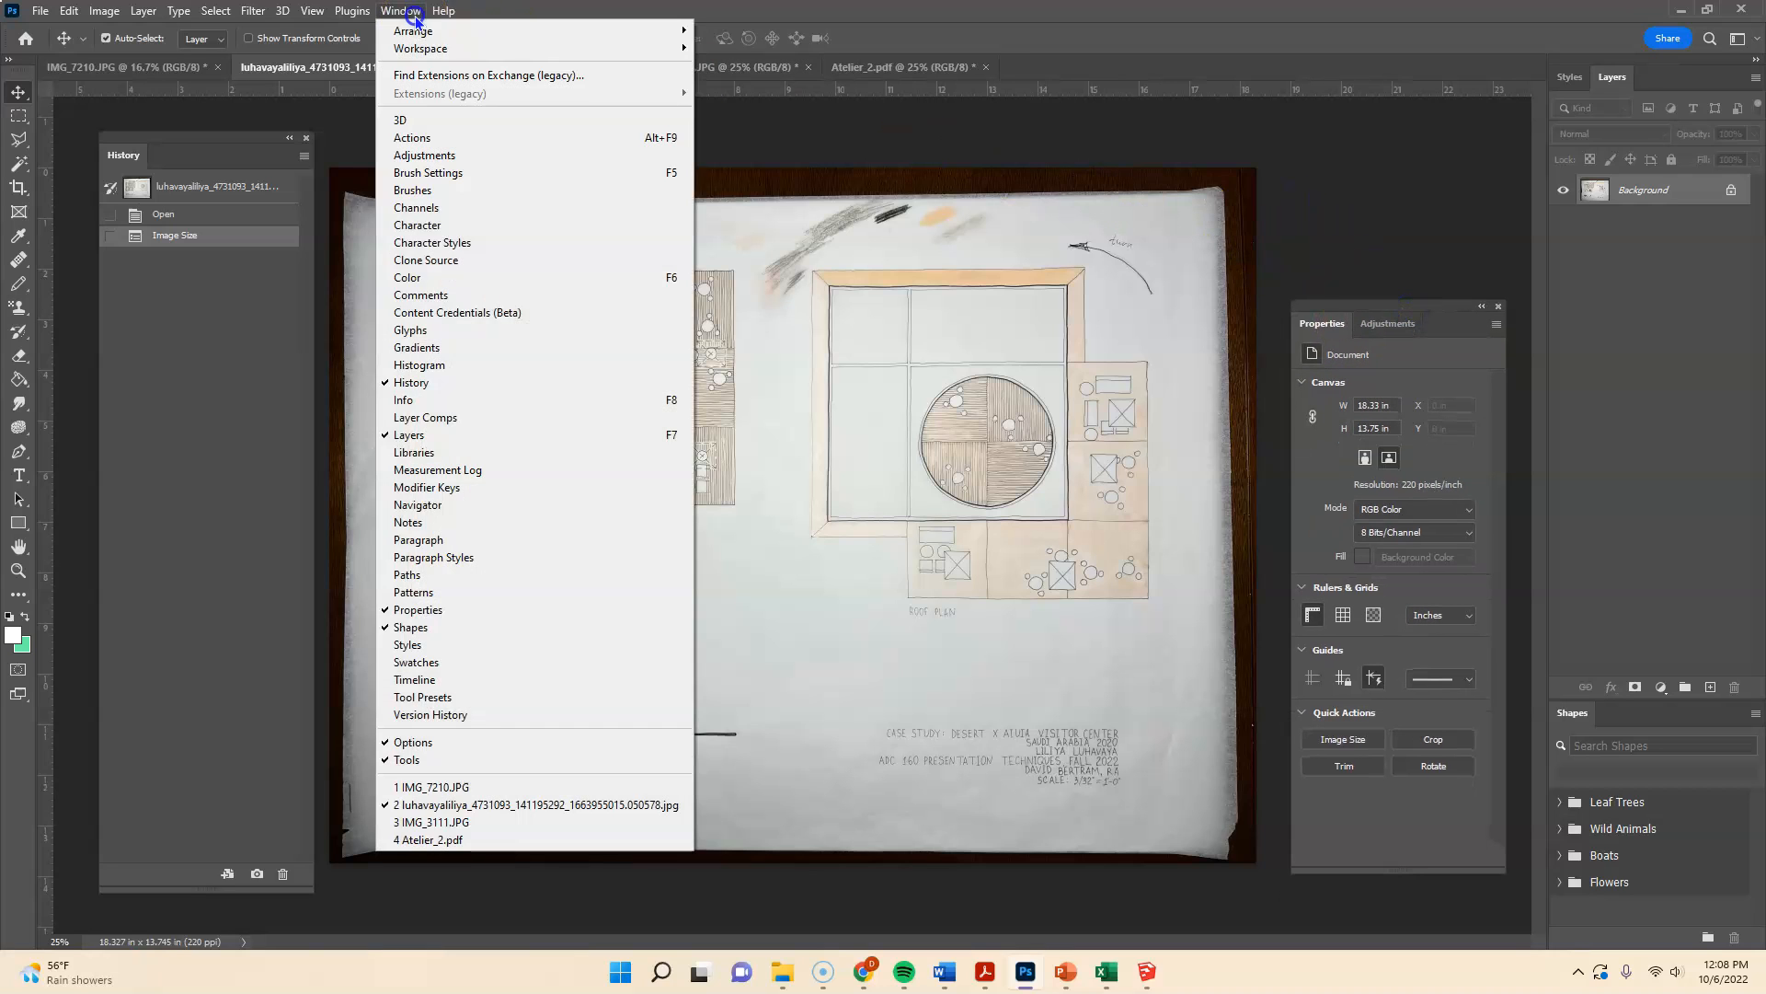
left_click(414, 13)
left_click(414, 13)
left_click(416, 19)
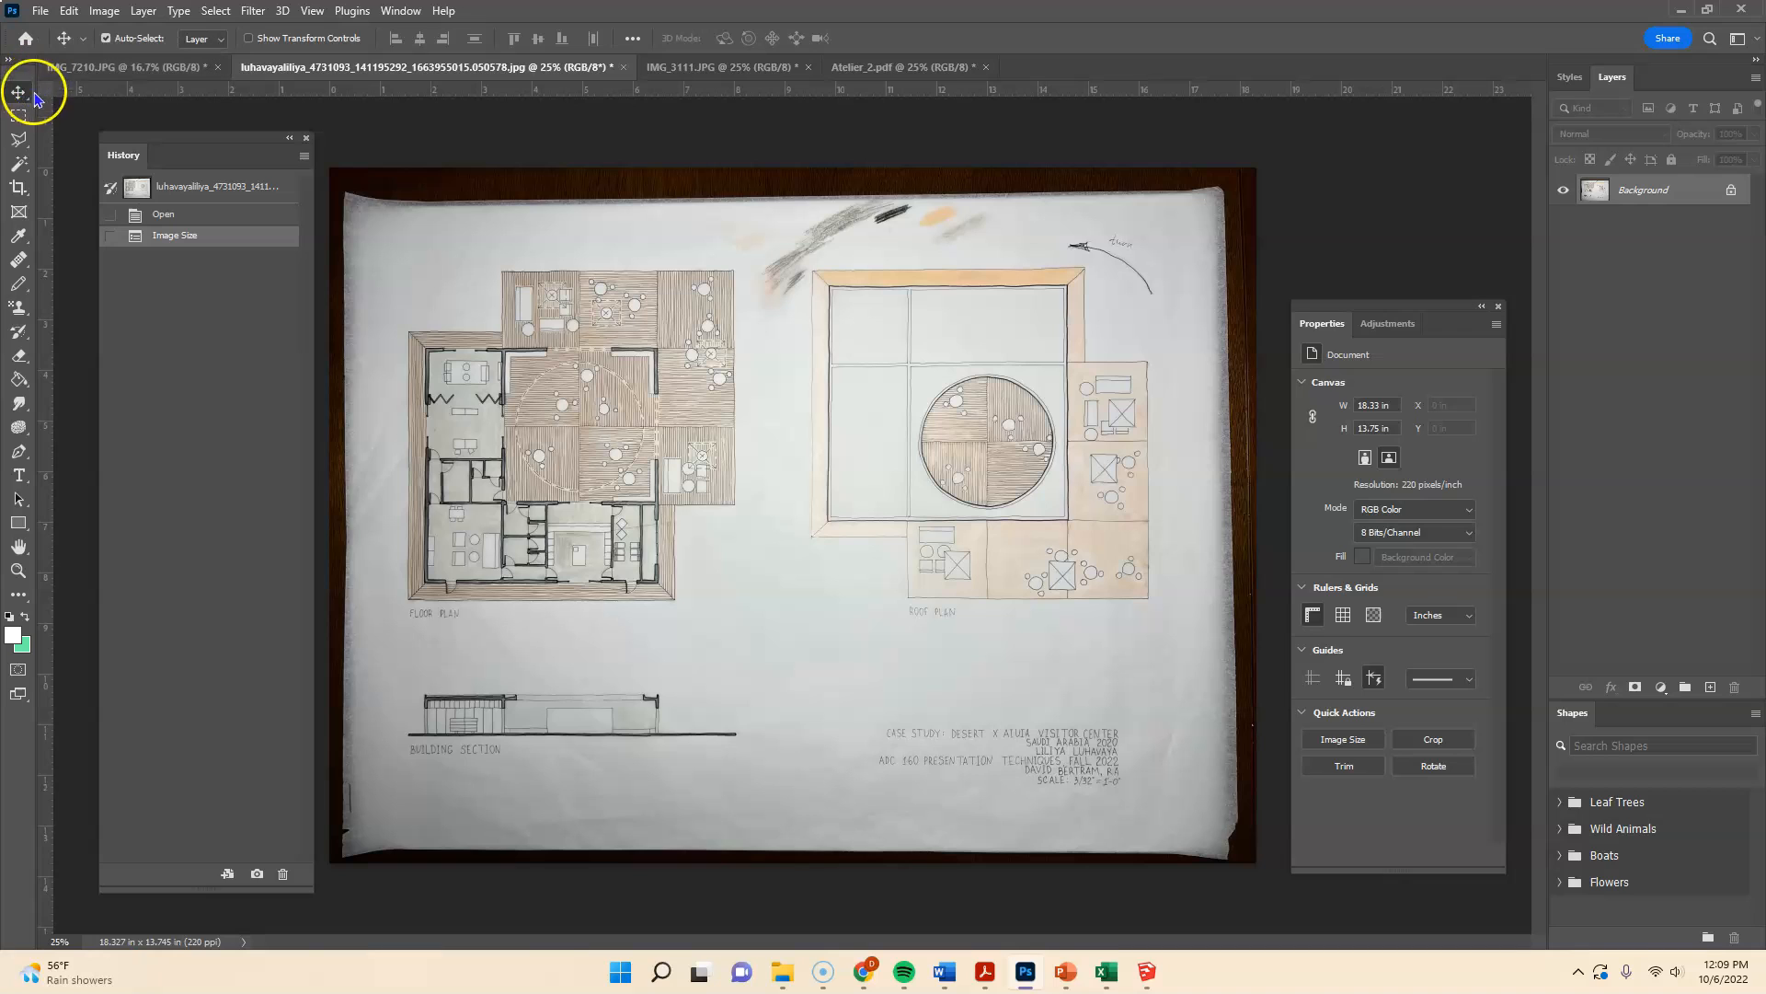
- Start a crop of the floor plan image in W x H x Resolution mode with blank values, widening it to include the whole floor plan
left_click(18, 189)
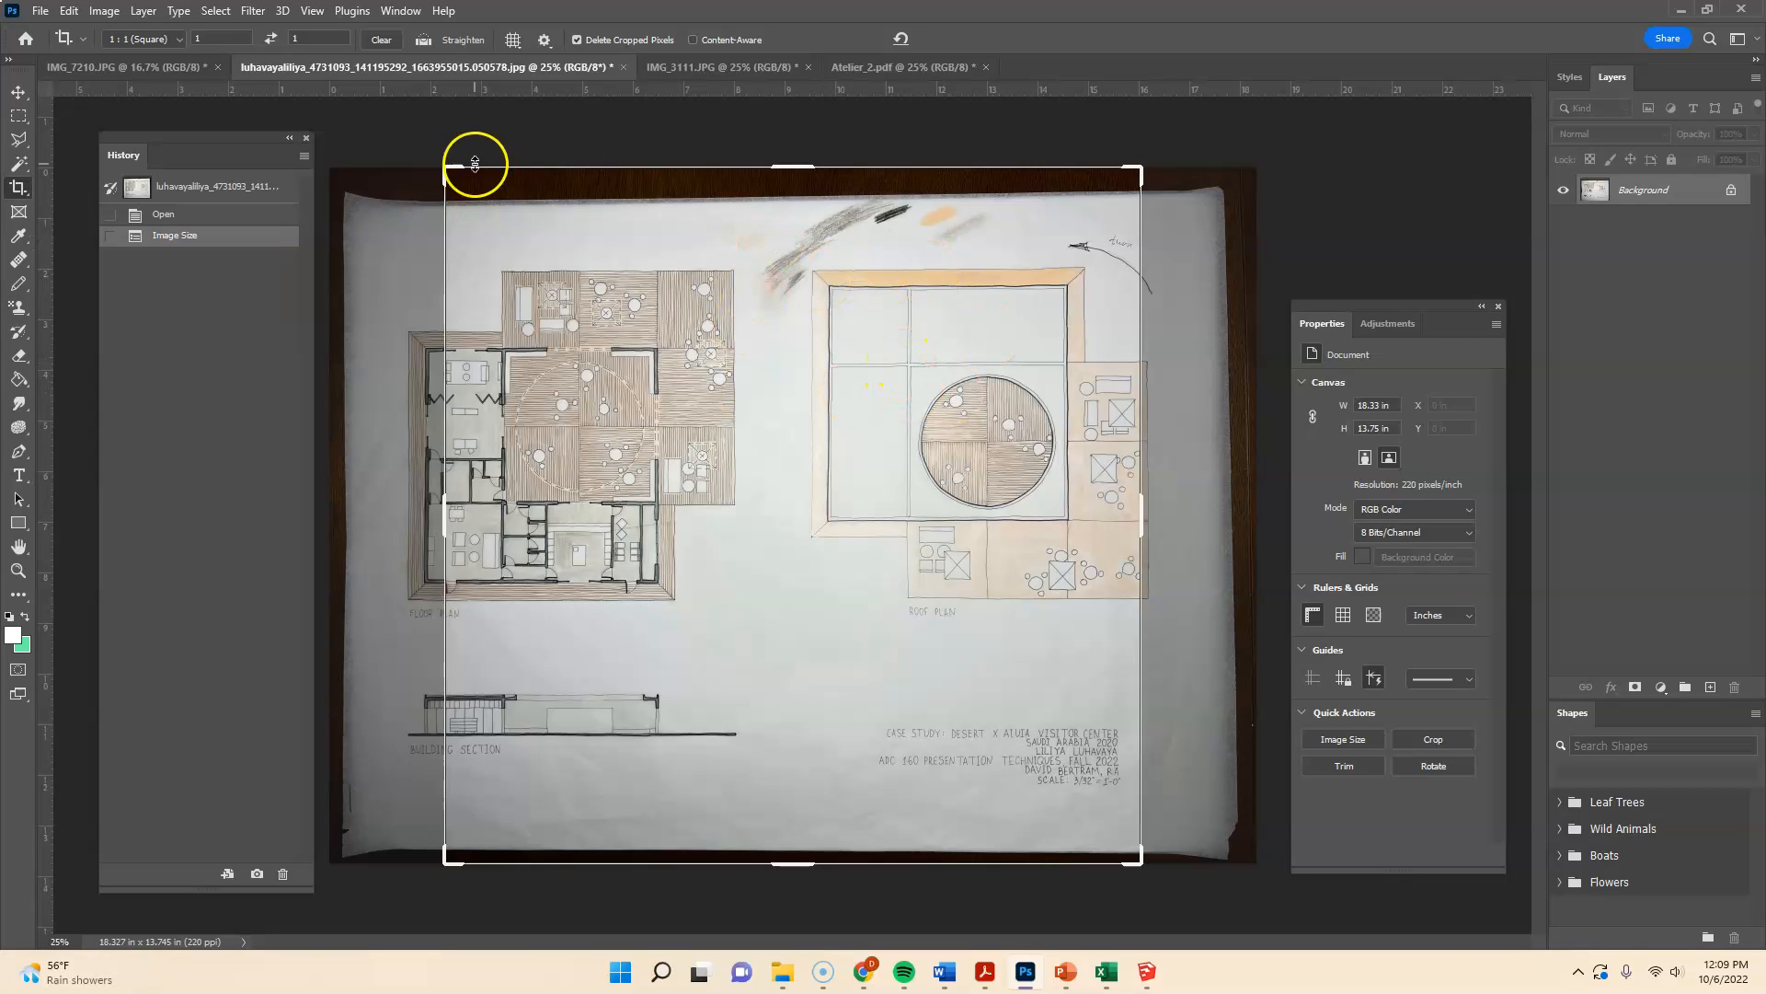
left_click(178, 41)
left_click(168, 57)
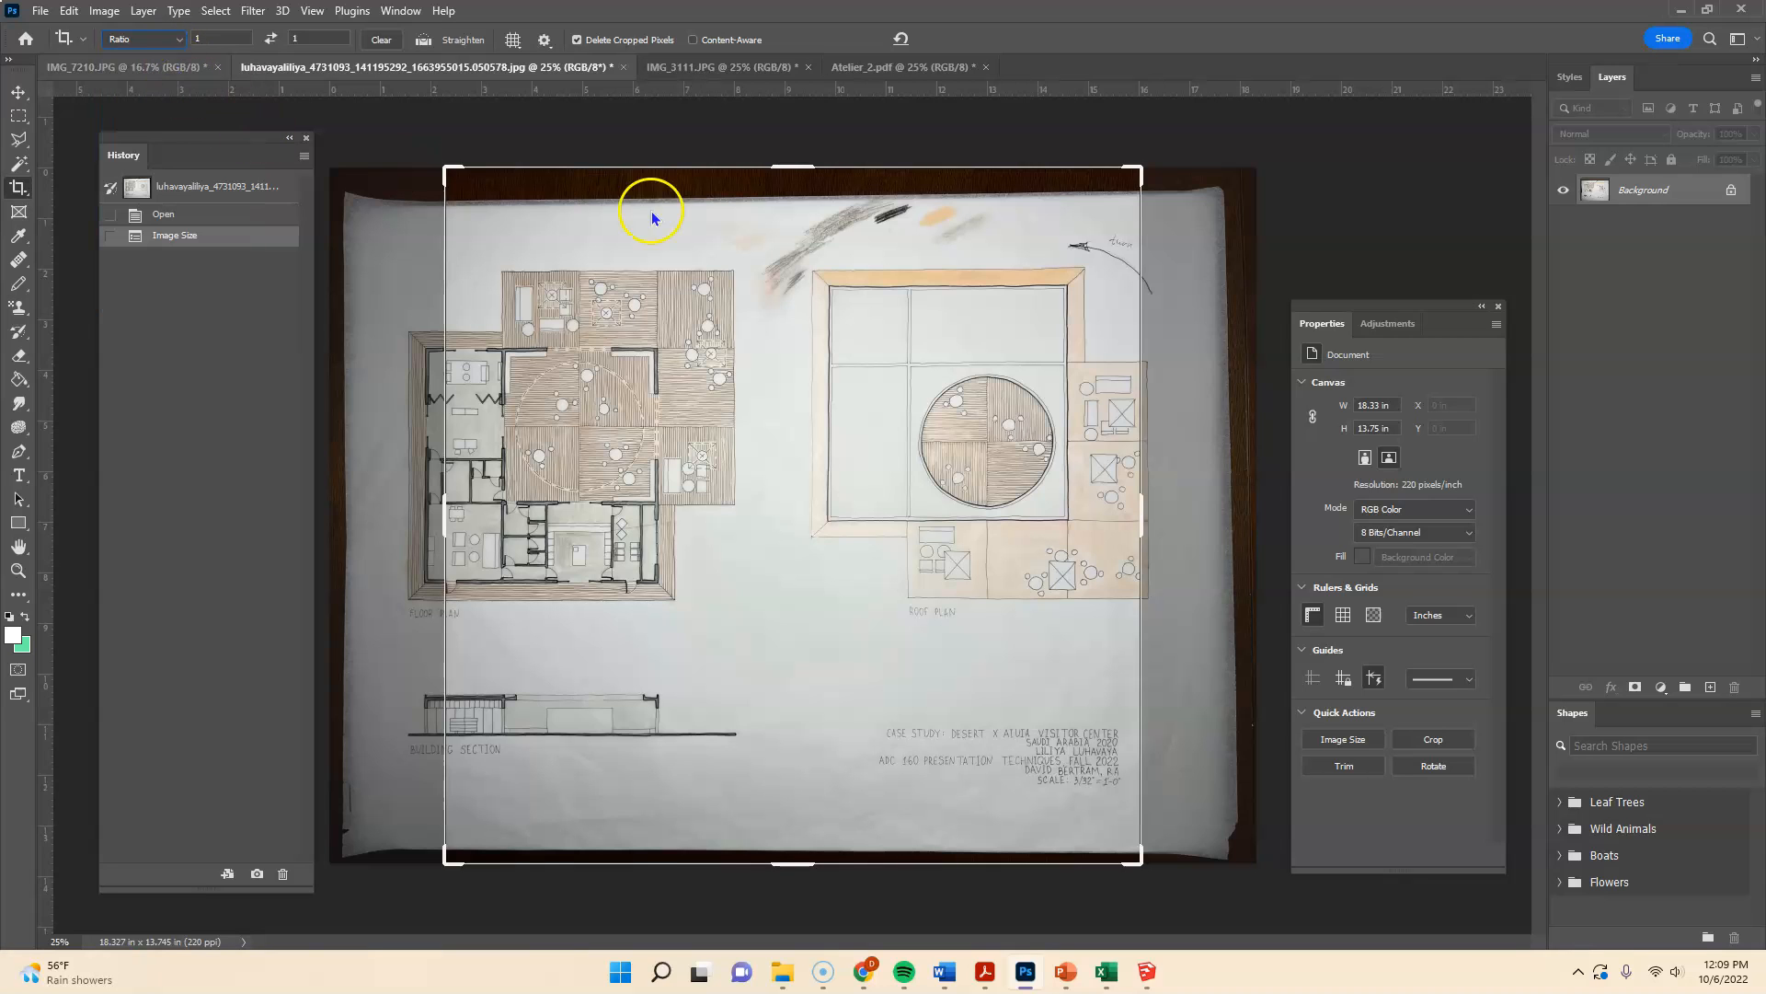
mouse_move(442, 513)
left_mouse_down()
mouse_move(393, 516)
mouse_move(457, 513)
left_mouse_up()
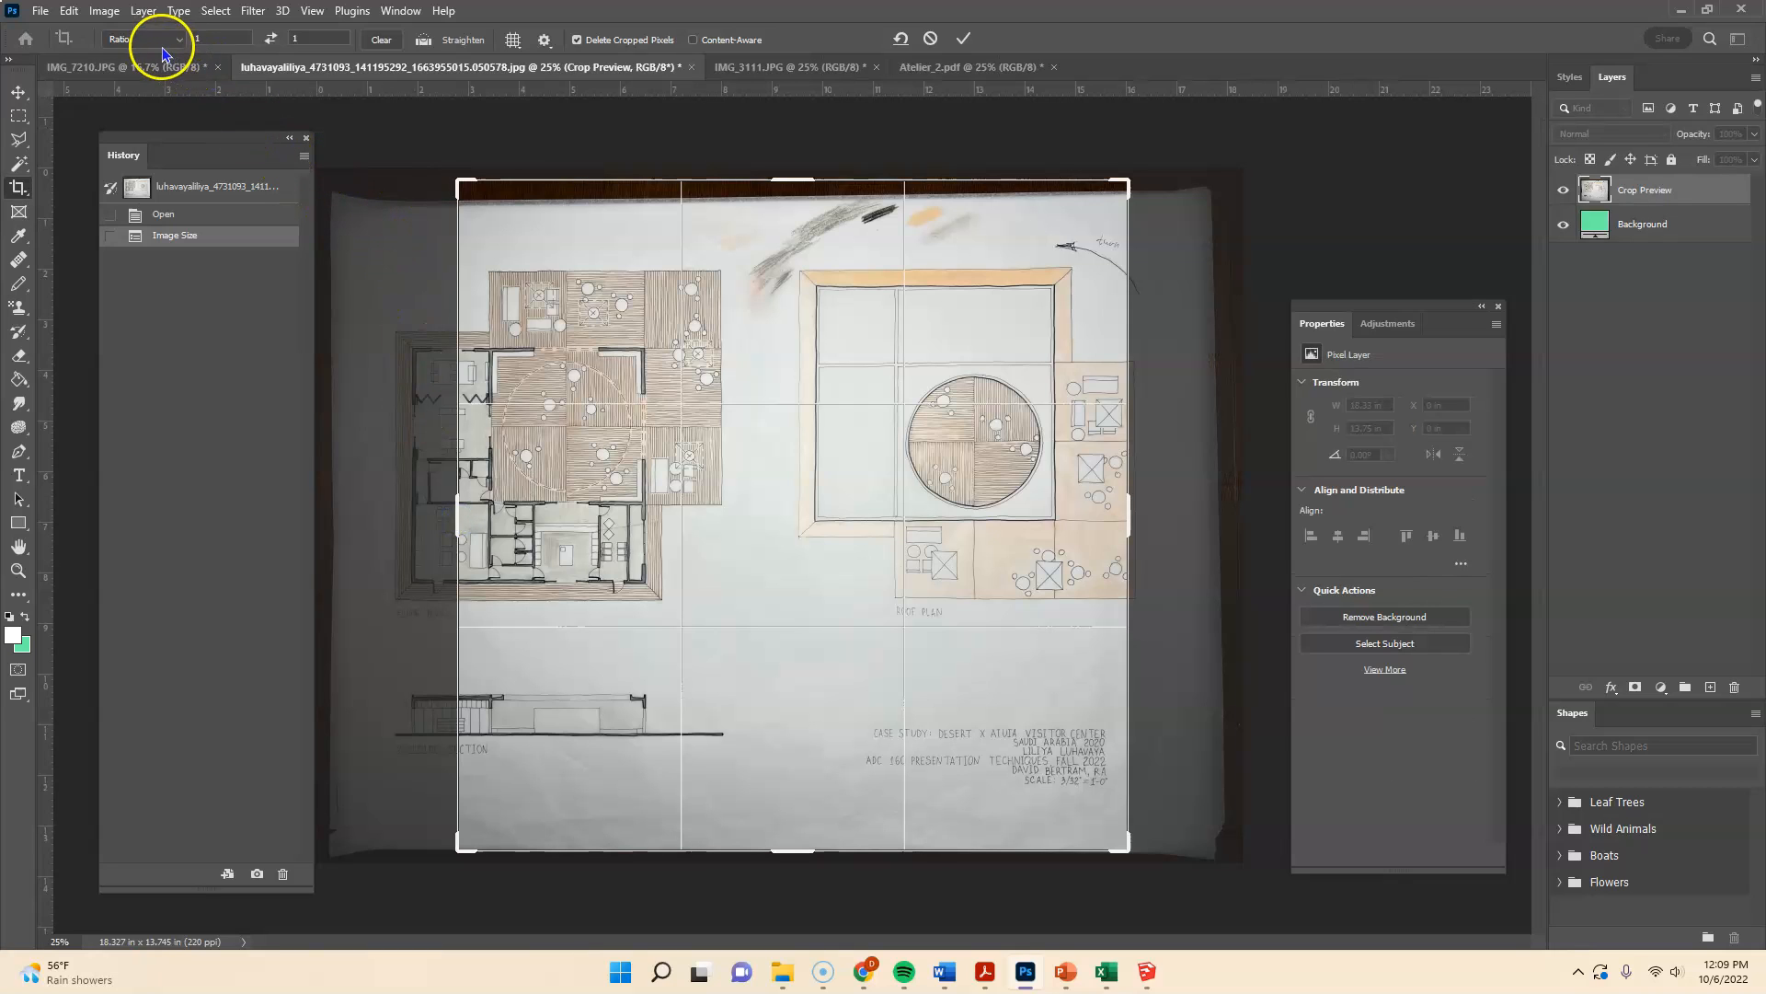
left_click(163, 49)
left_click(170, 58)
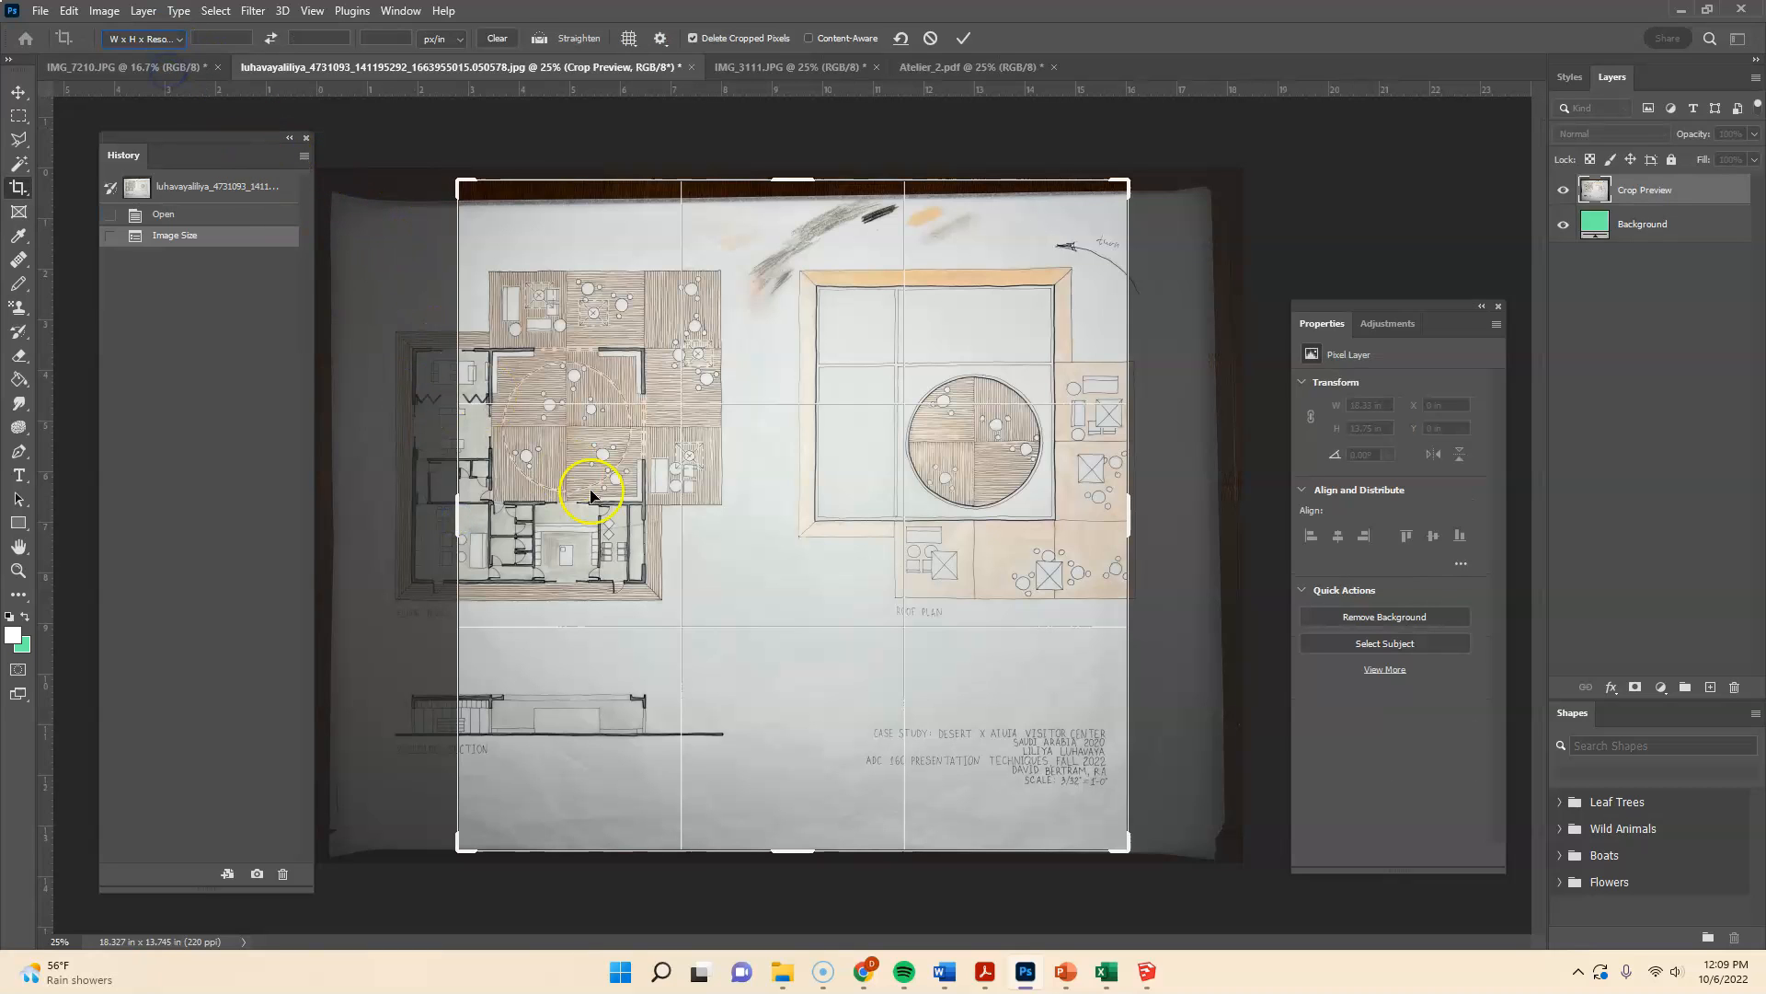
left_click_drag(459, 497, 402, 498)
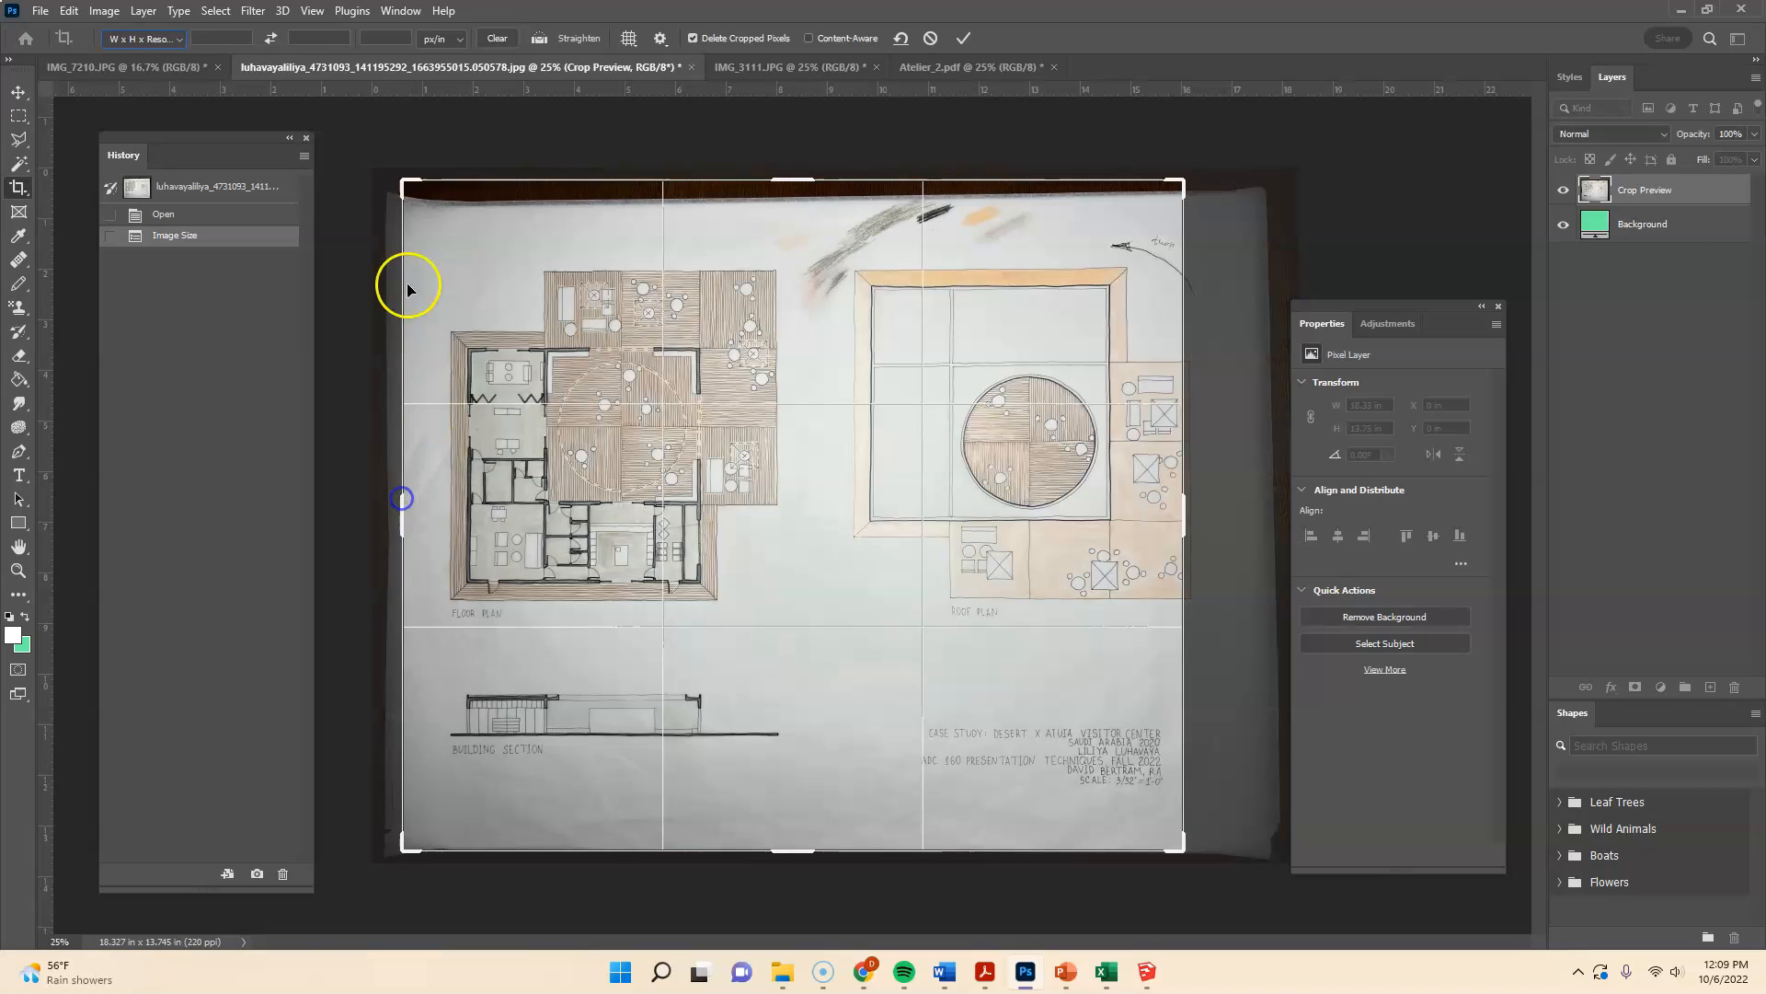
left_click(160, 40)
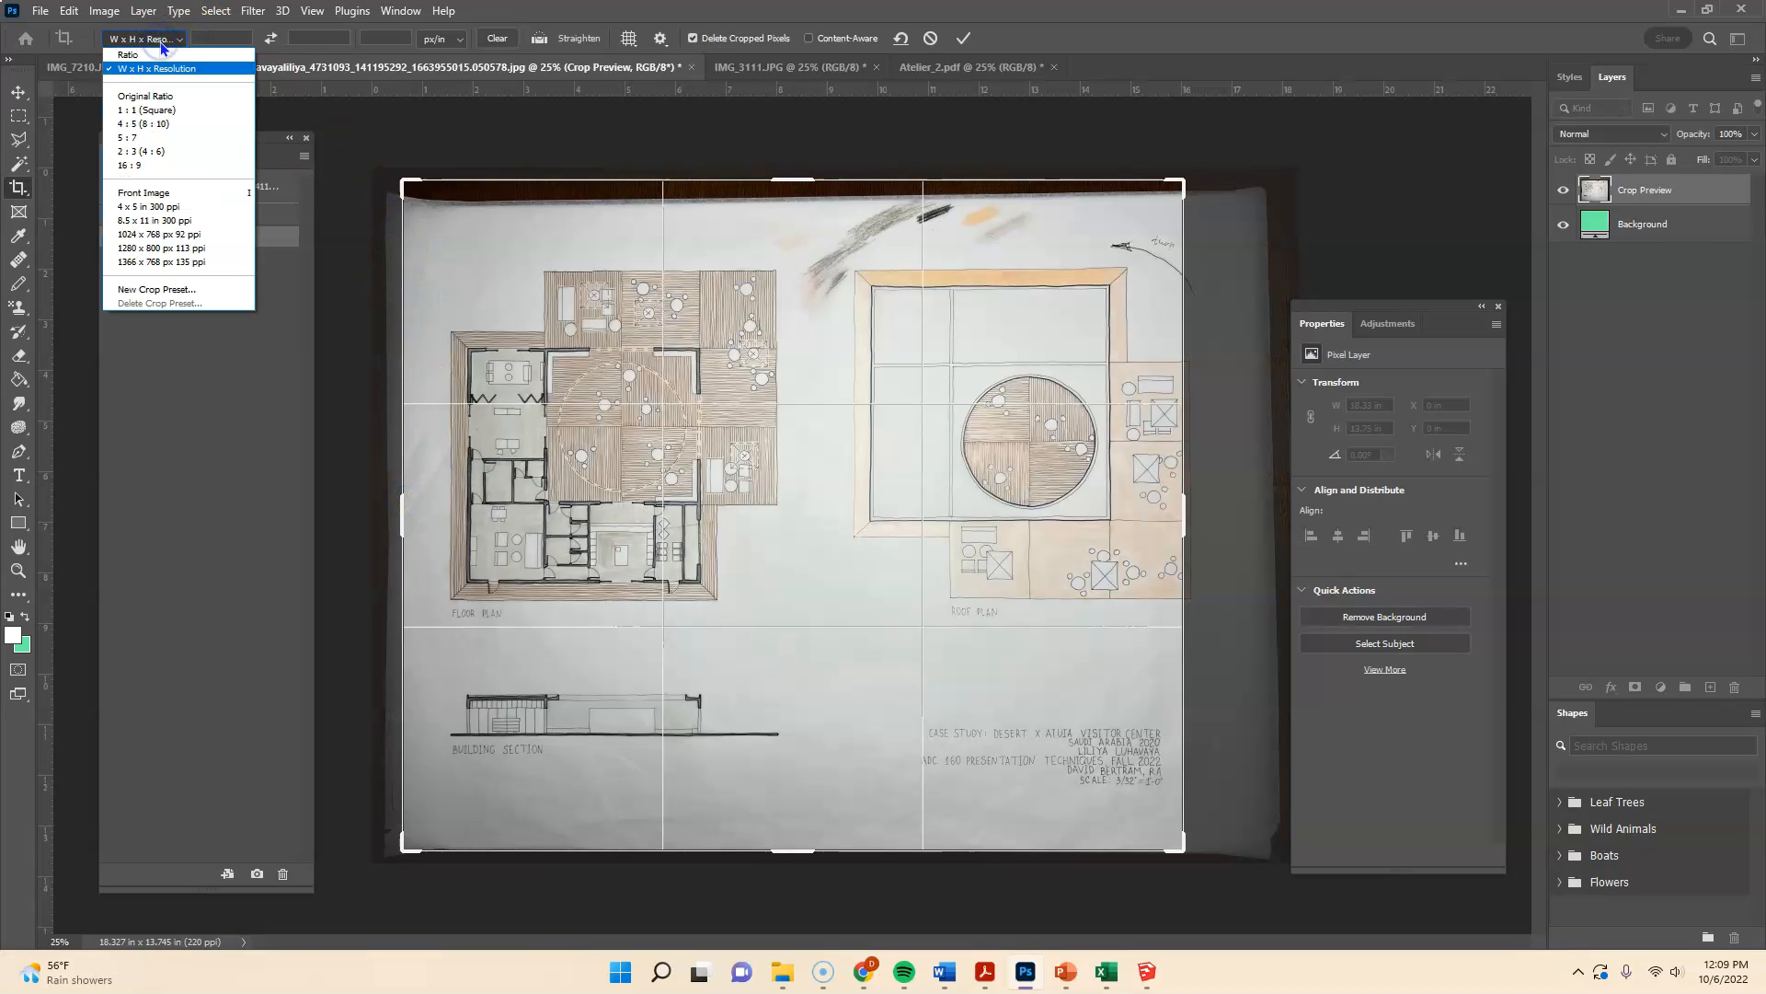
left_click(160, 41)
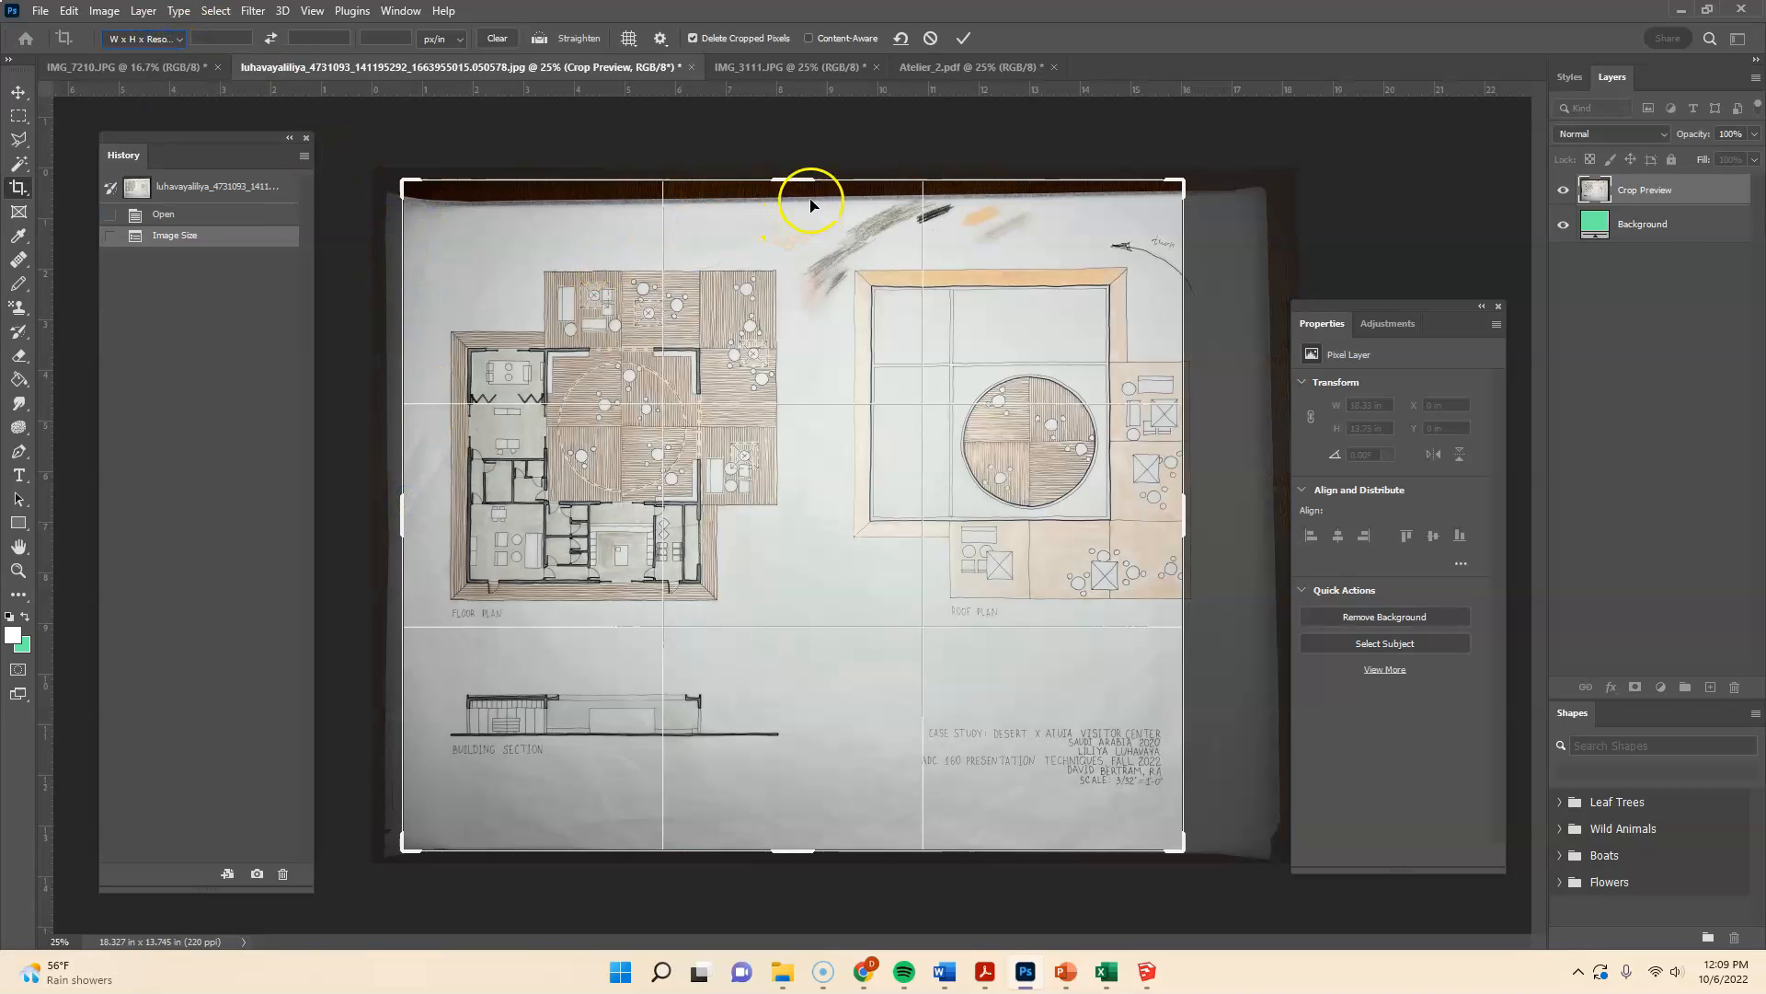
- Tighten the crop edges to the paper, excluding the dark table border, and apply the crop at about 17 x 12.5 in
left_click_drag(1185, 516, 1219, 528)
left_click_drag(788, 179, 793, 177)
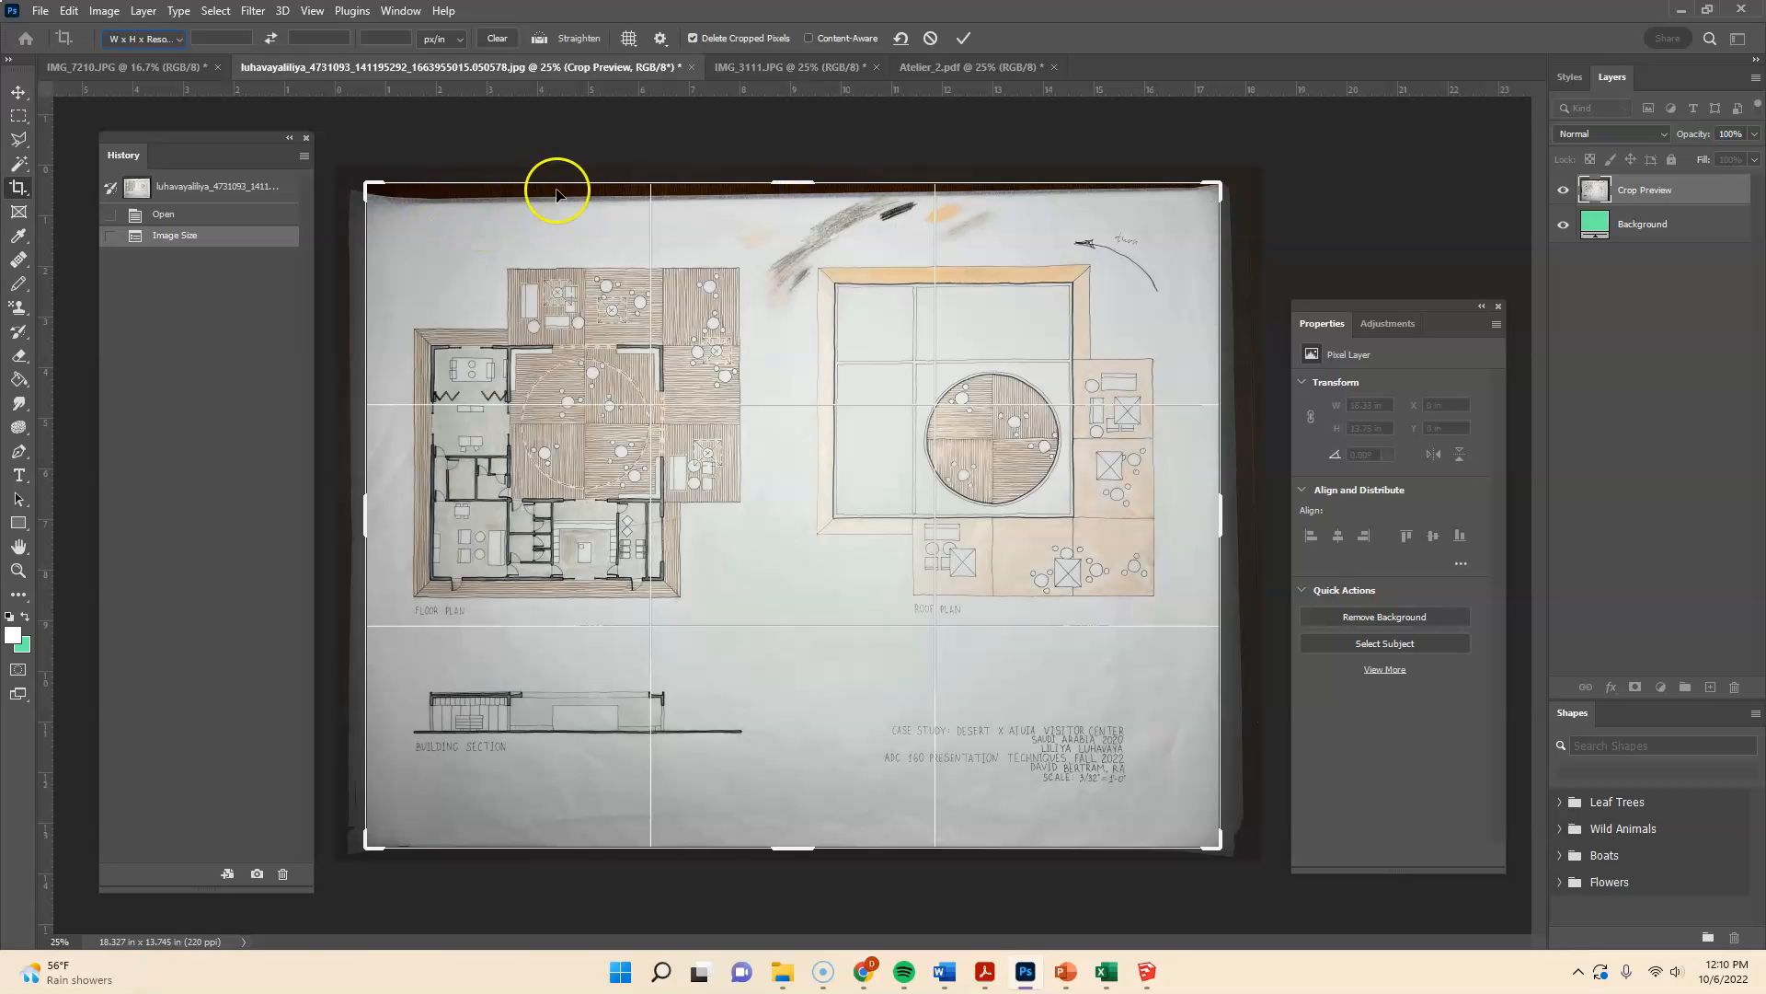
left_click_drag(790, 186, 789, 201)
left_click_drag(366, 511, 361, 504)
left_click_drag(782, 833, 782, 832)
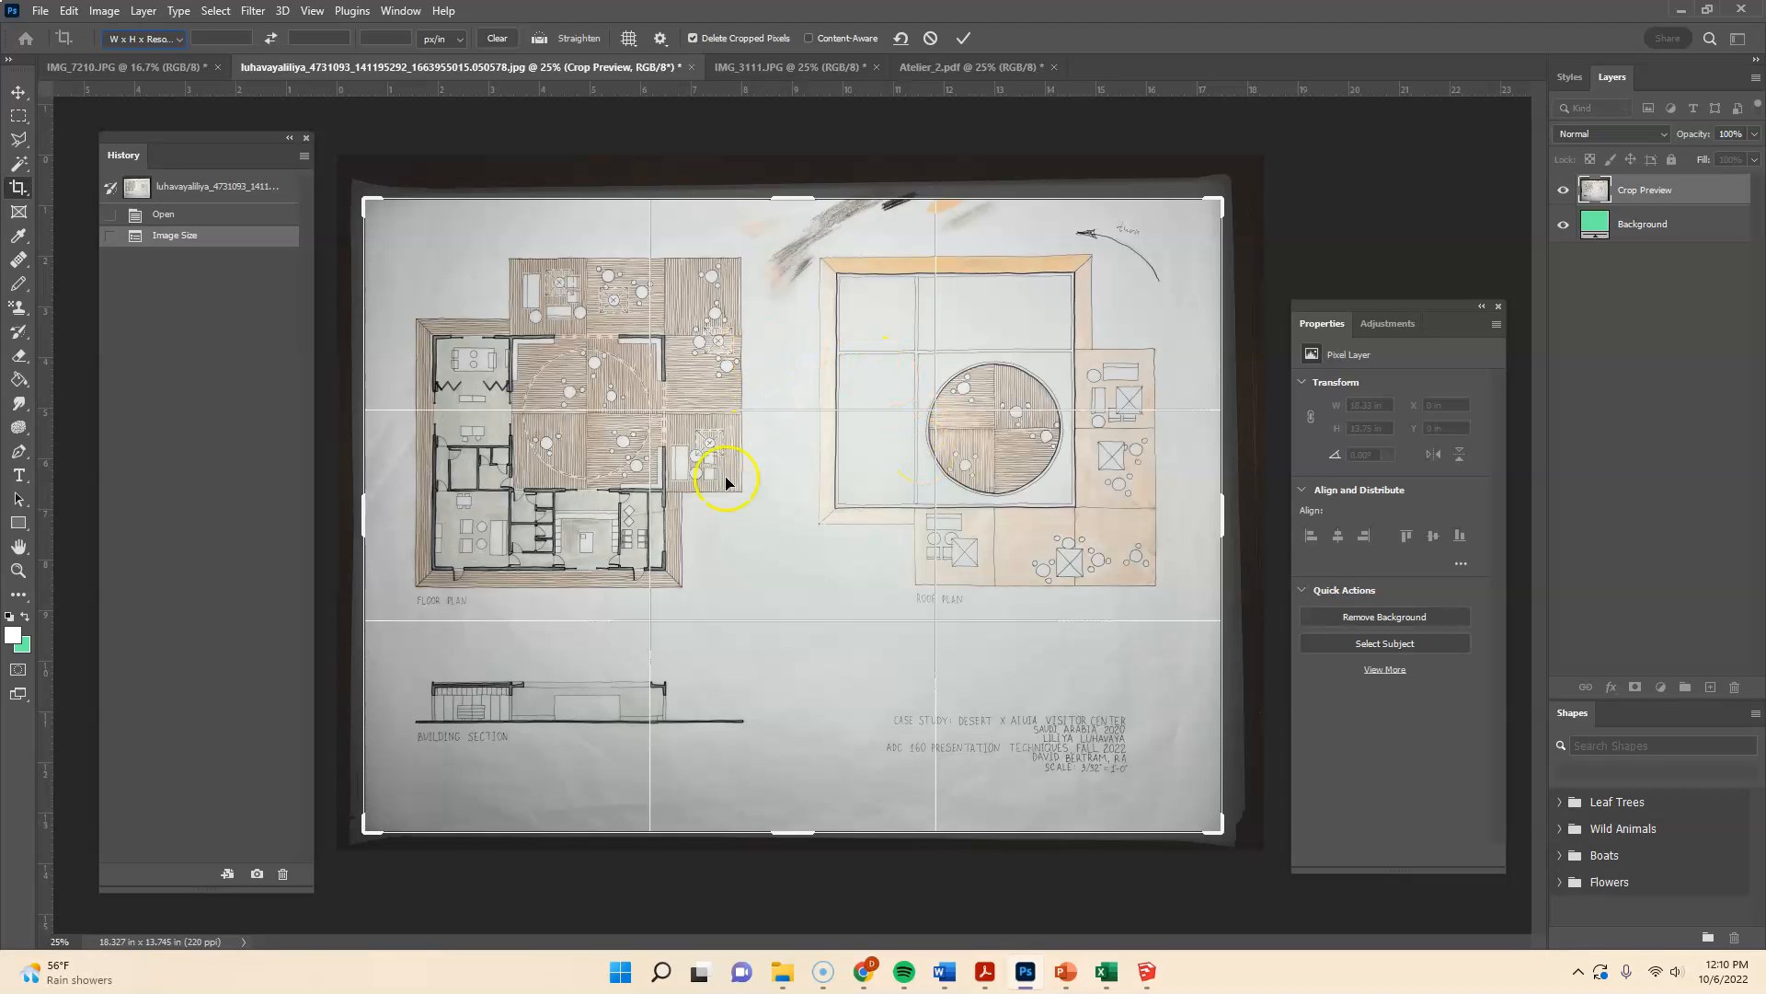
right_click(768, 401)
left_click(836, 758)
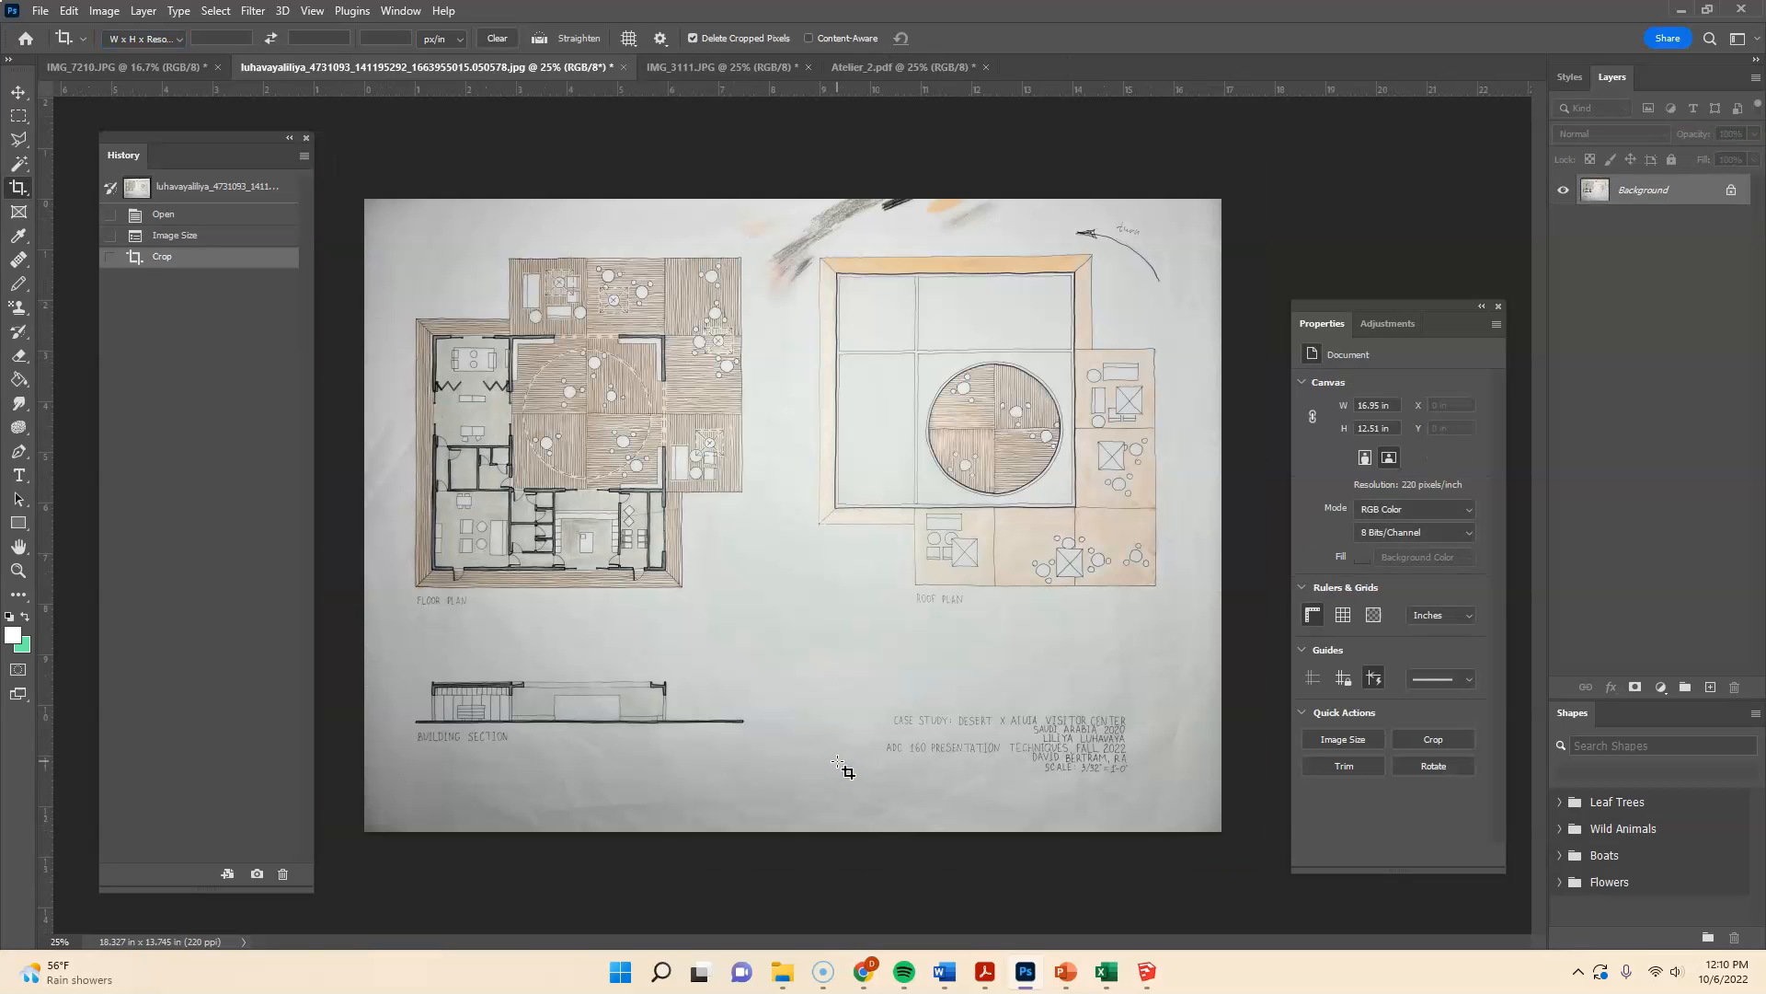
- Place a horizontal guide along the top edge of the plans and a vertical guide along the floor plan's left edge
left_click(312, 11)
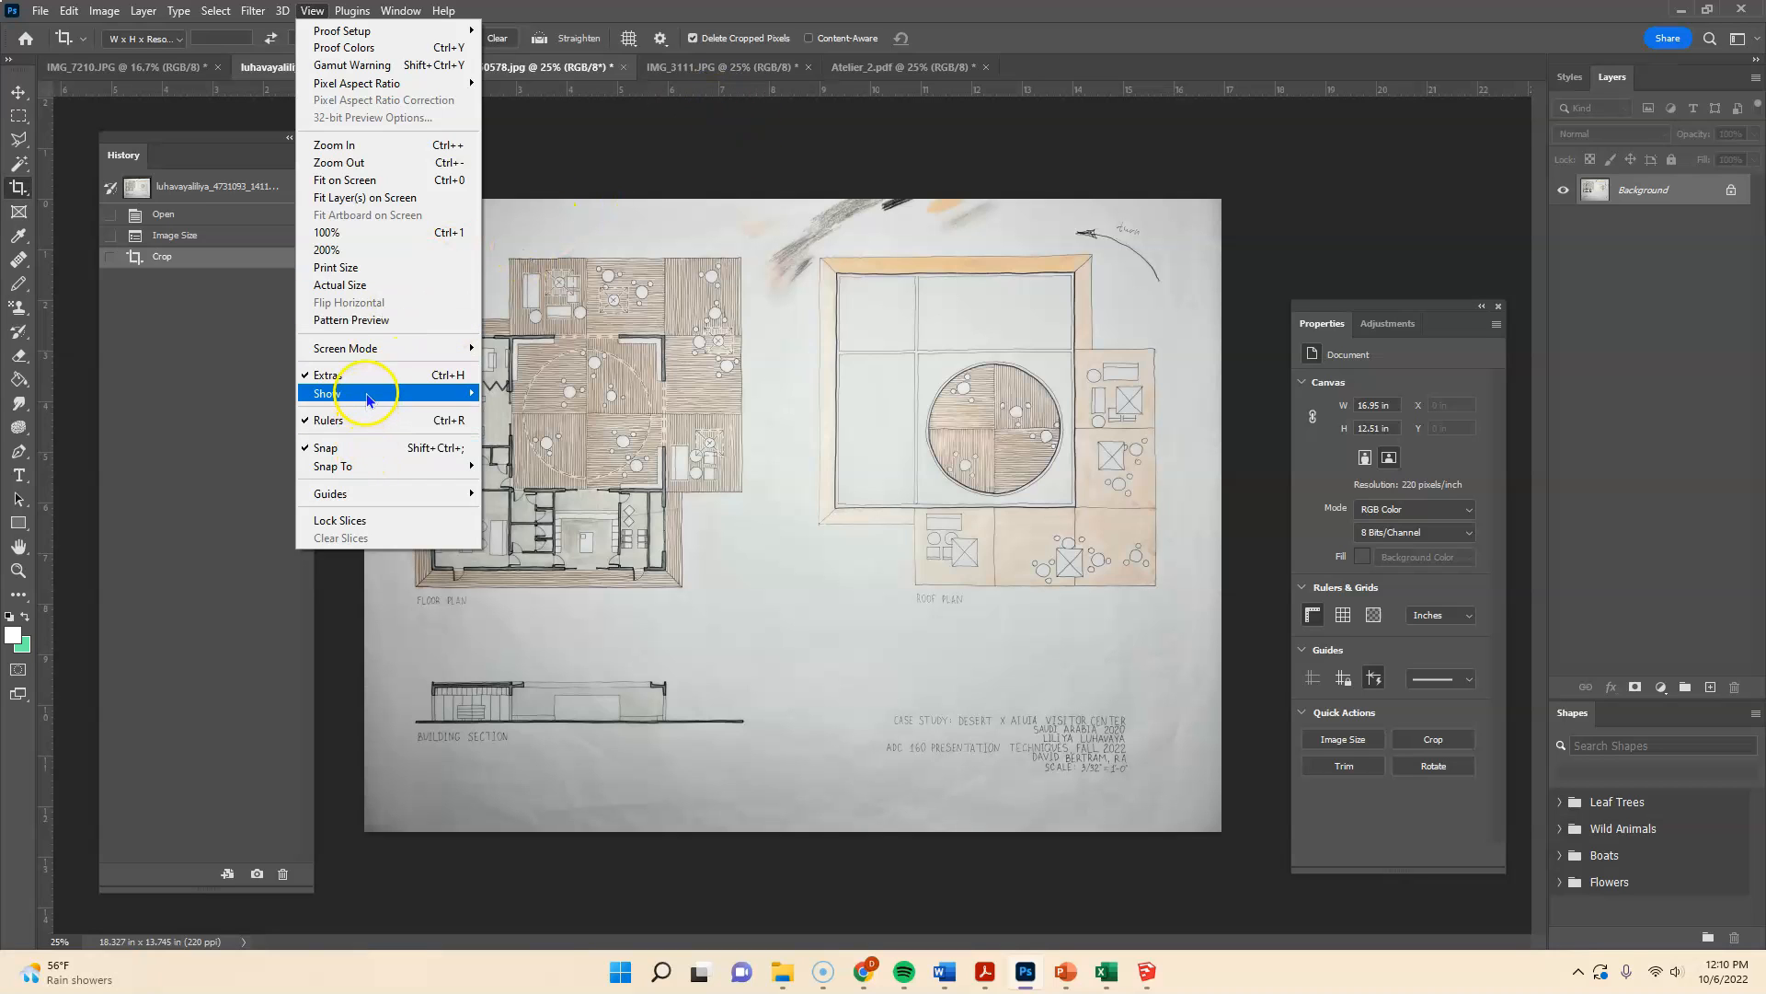
mouse_move(370, 395)
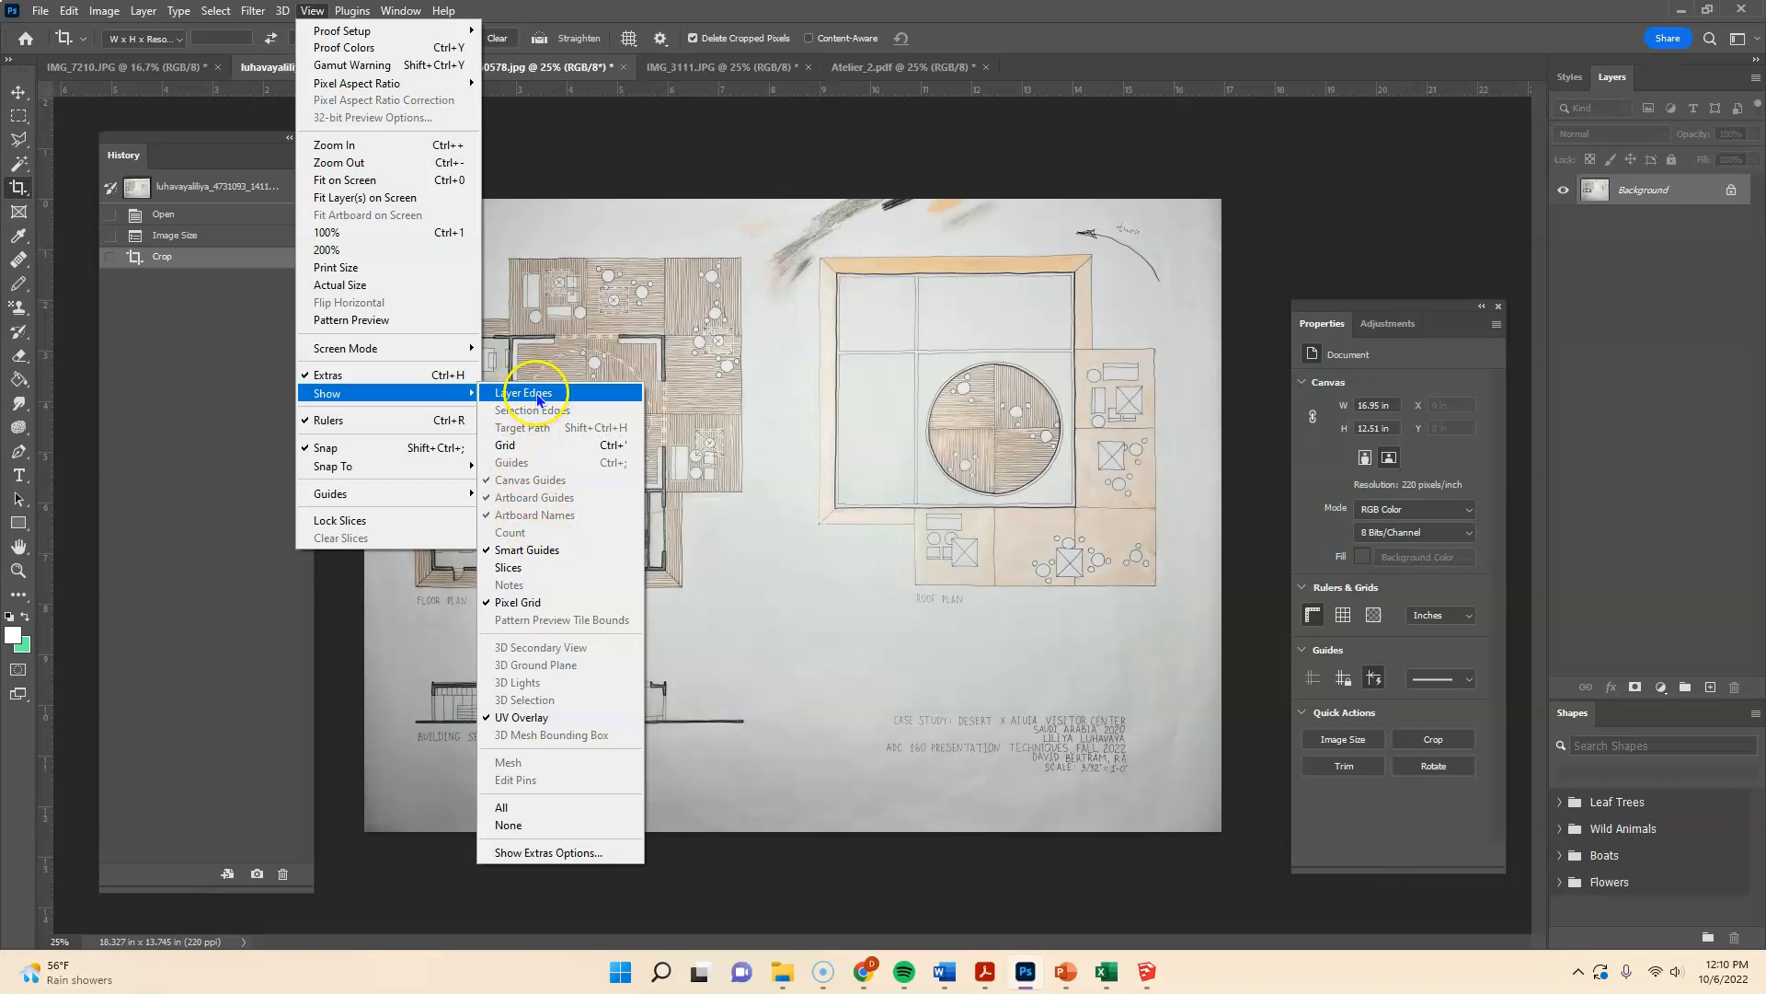
left_click(457, 497)
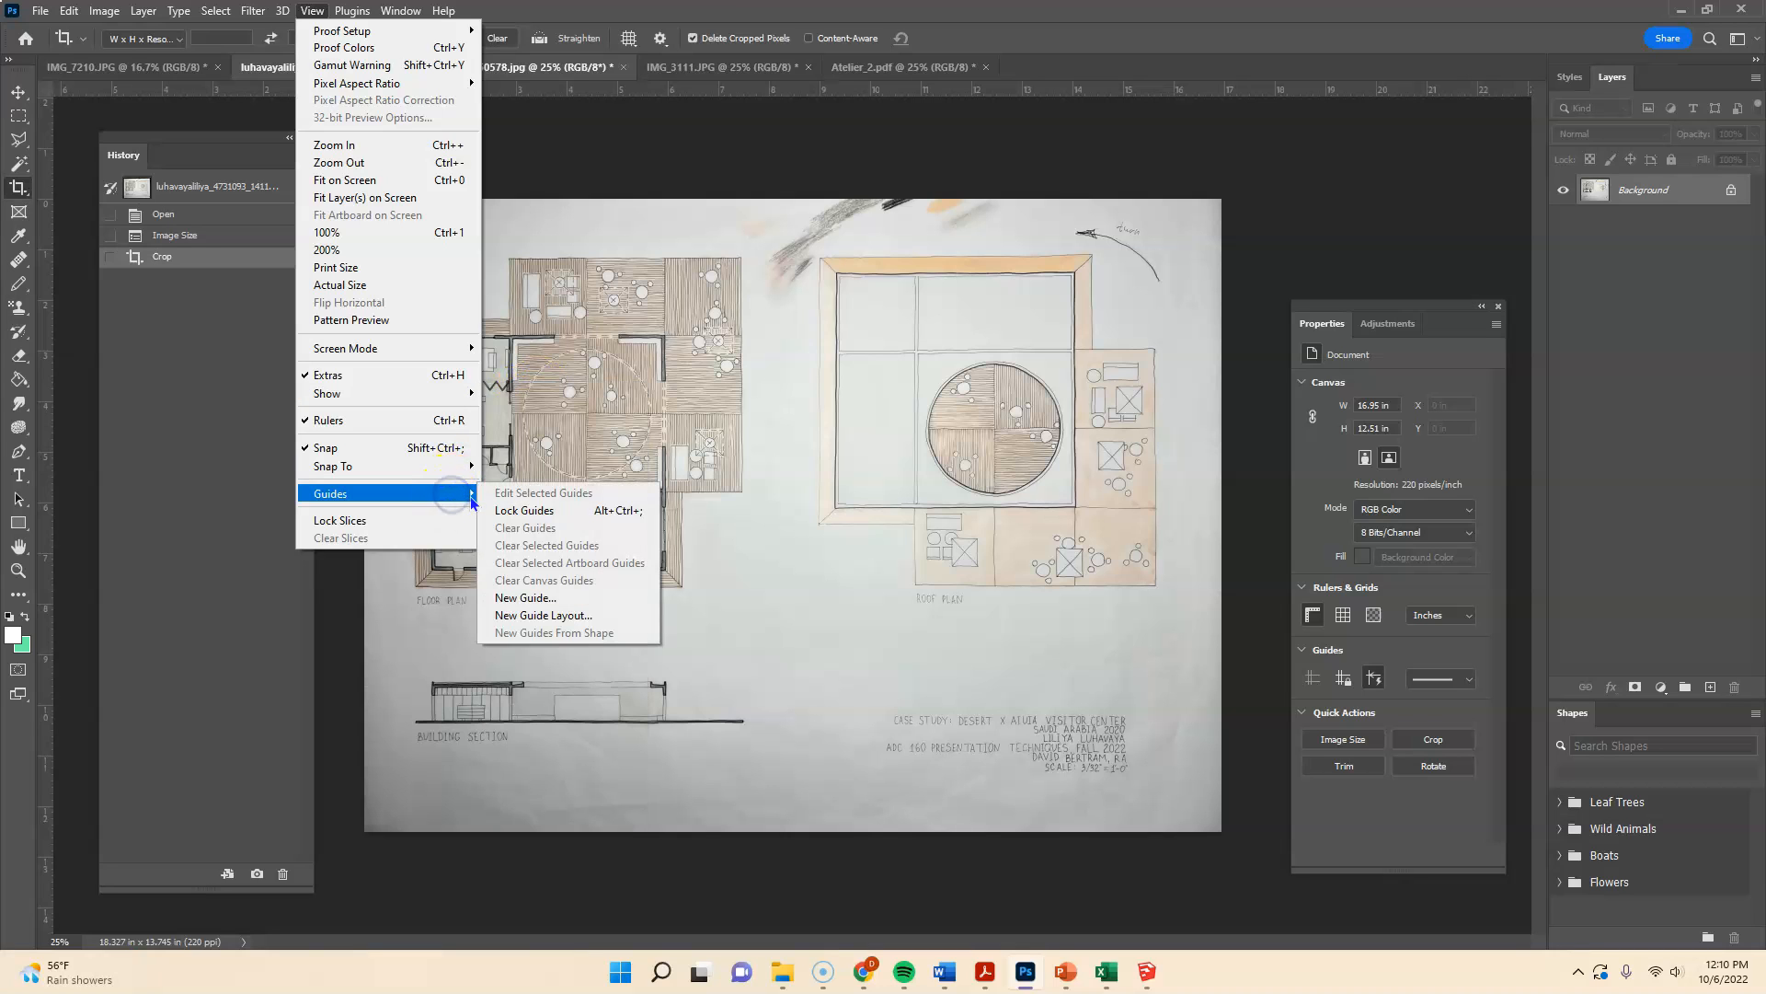
mouse_move(727, 92)
left_mouse_down()
mouse_move(727, 147)
mouse_move(730, 107)
mouse_move(727, 126)
left_mouse_up()
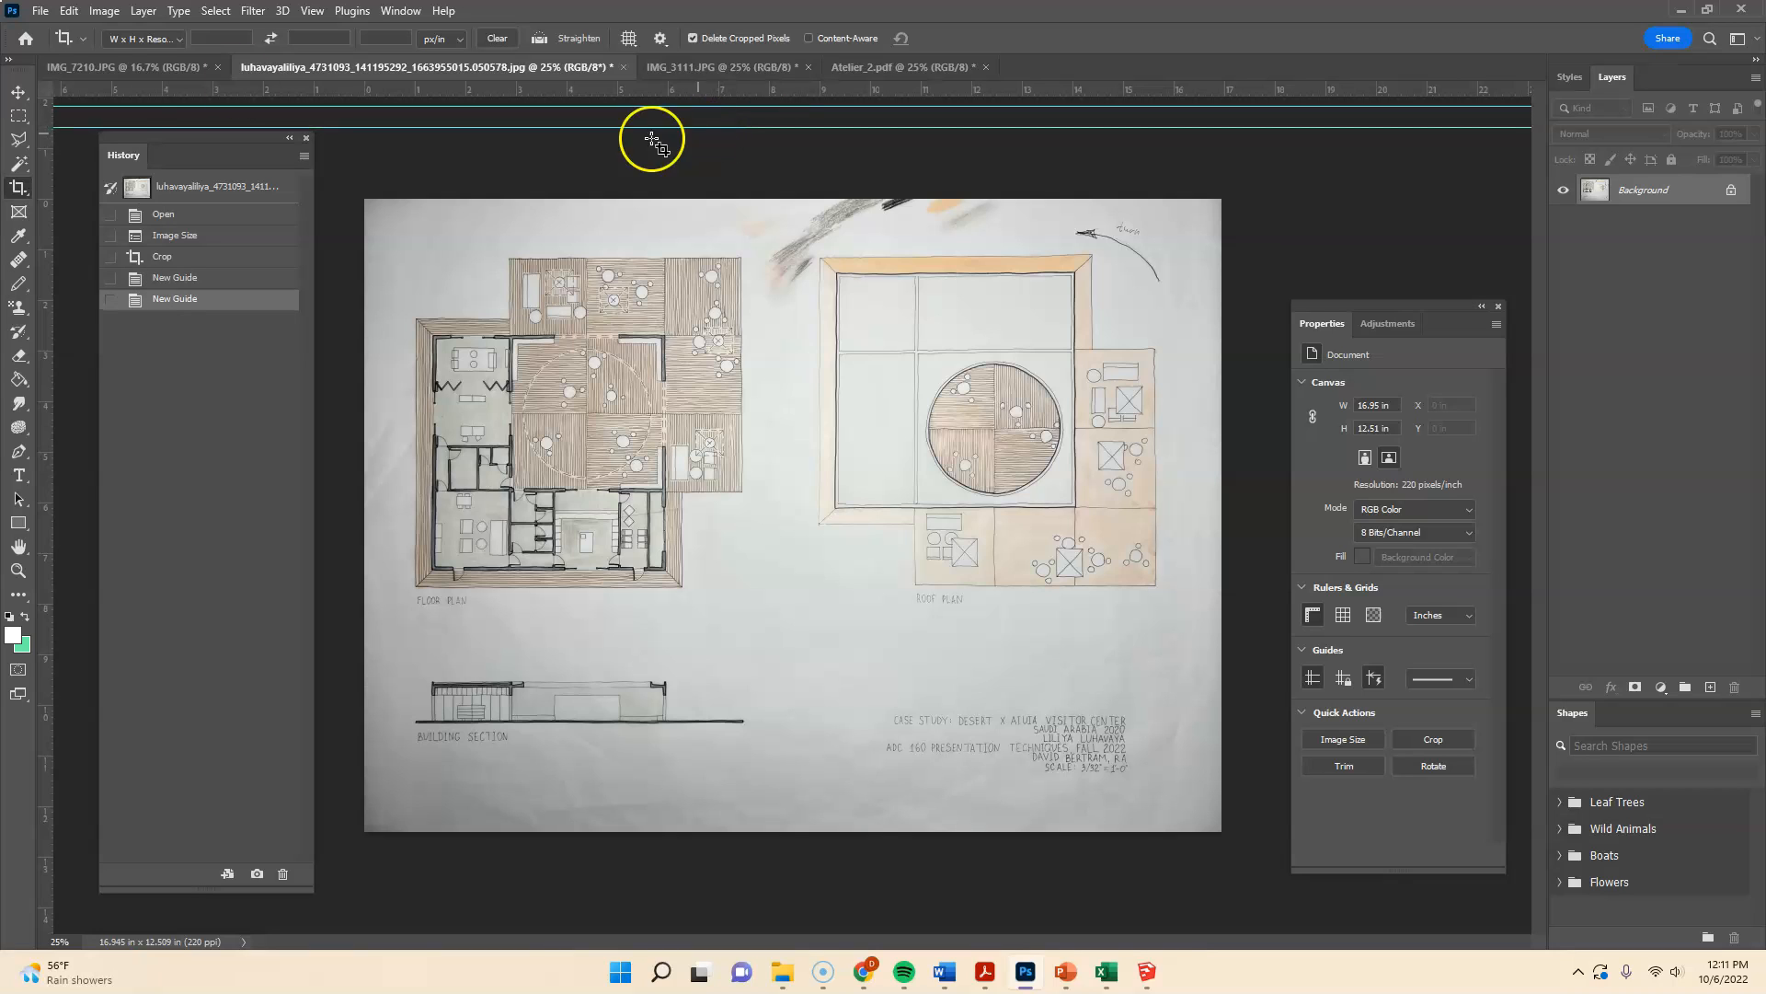
left_click(18, 93)
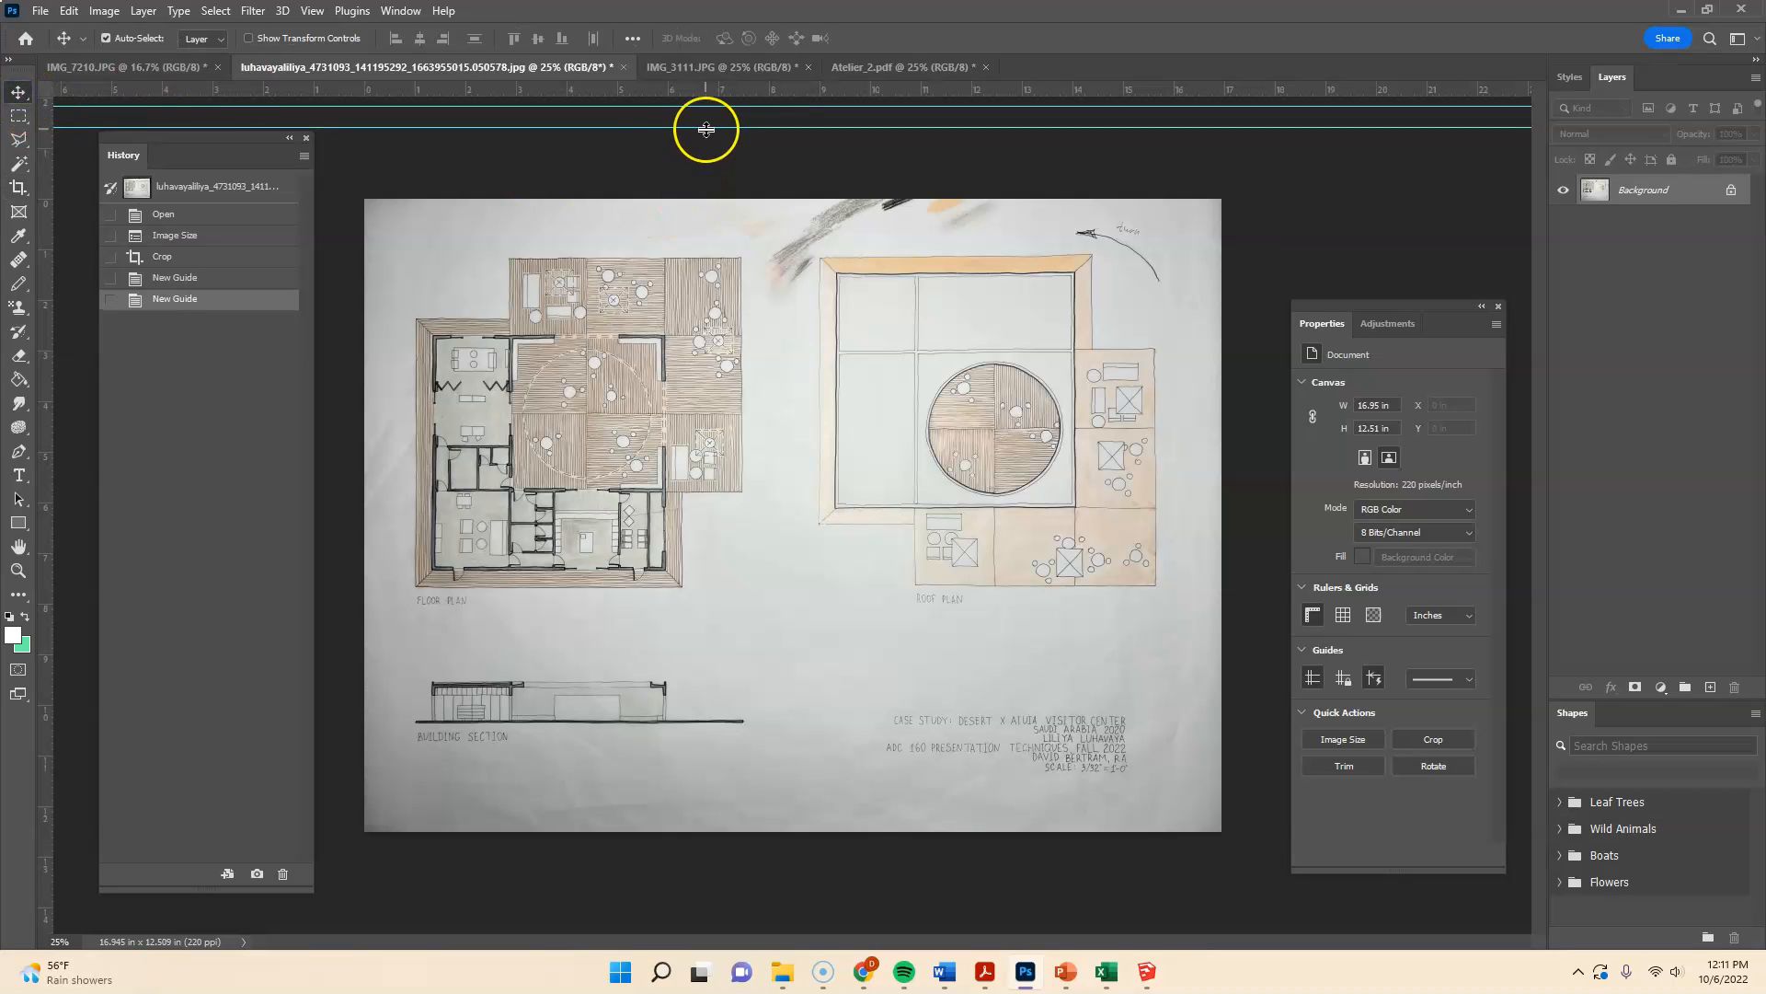
left_click_drag(706, 129, 711, 257)
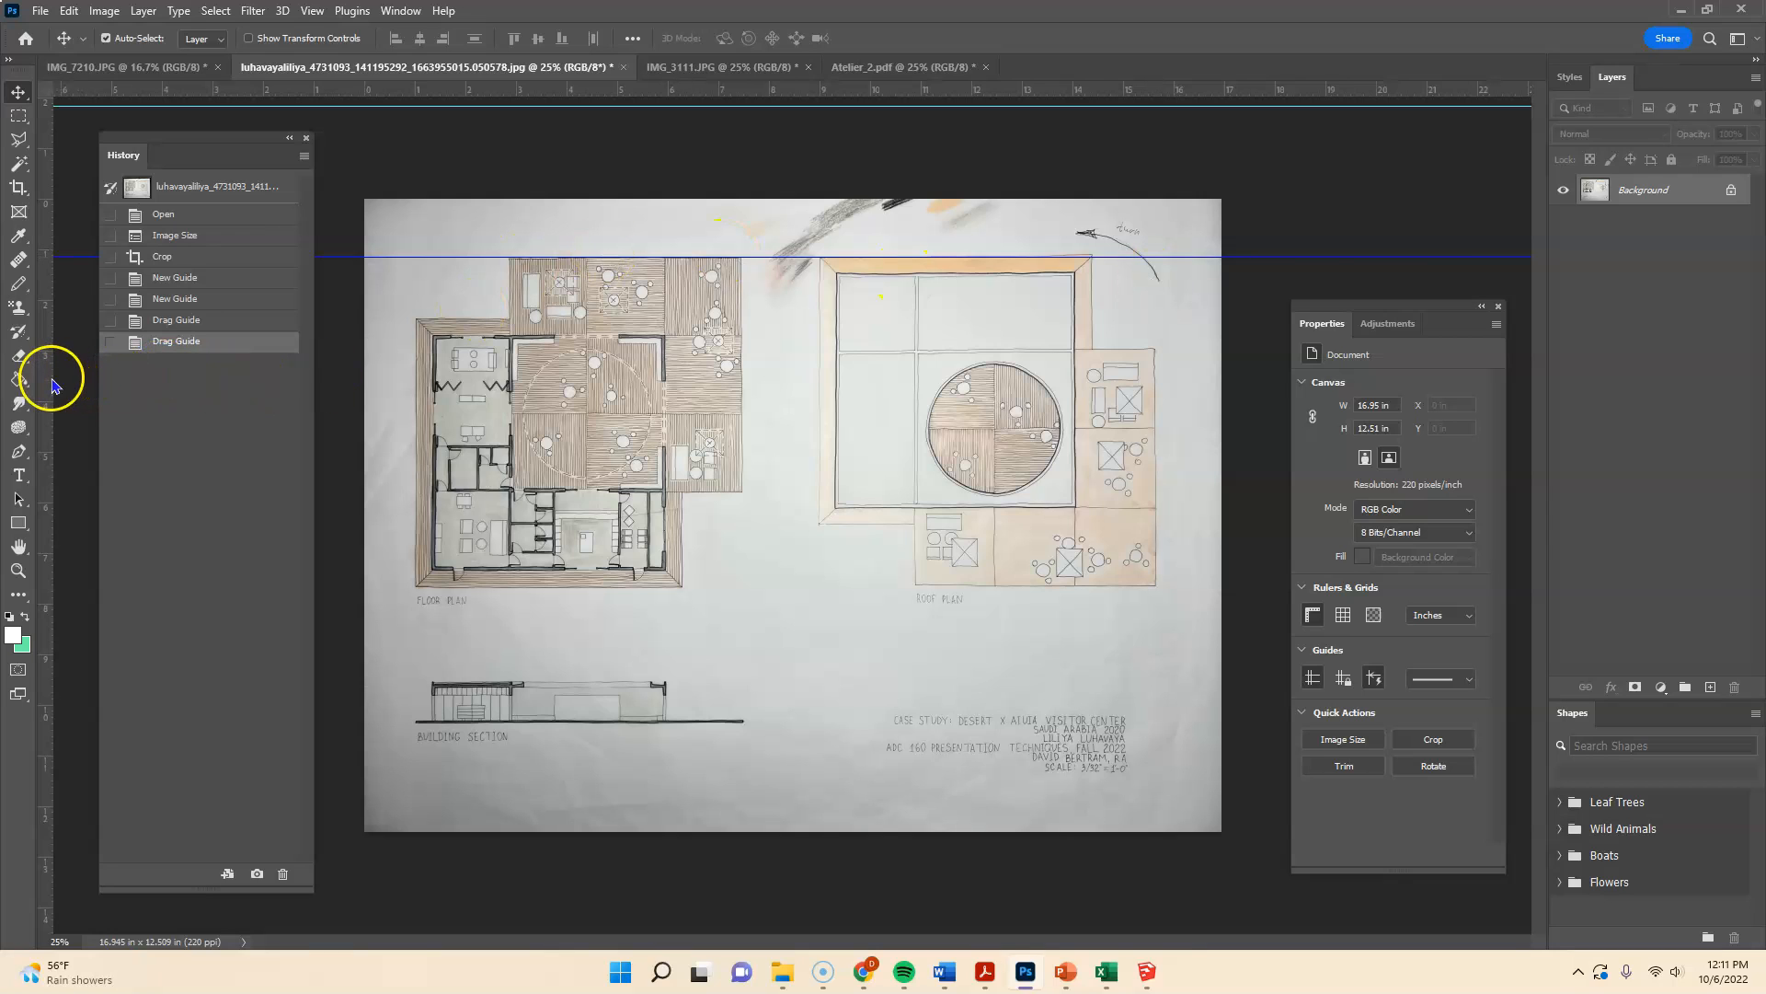
left_click_drag(46, 382, 415, 417)
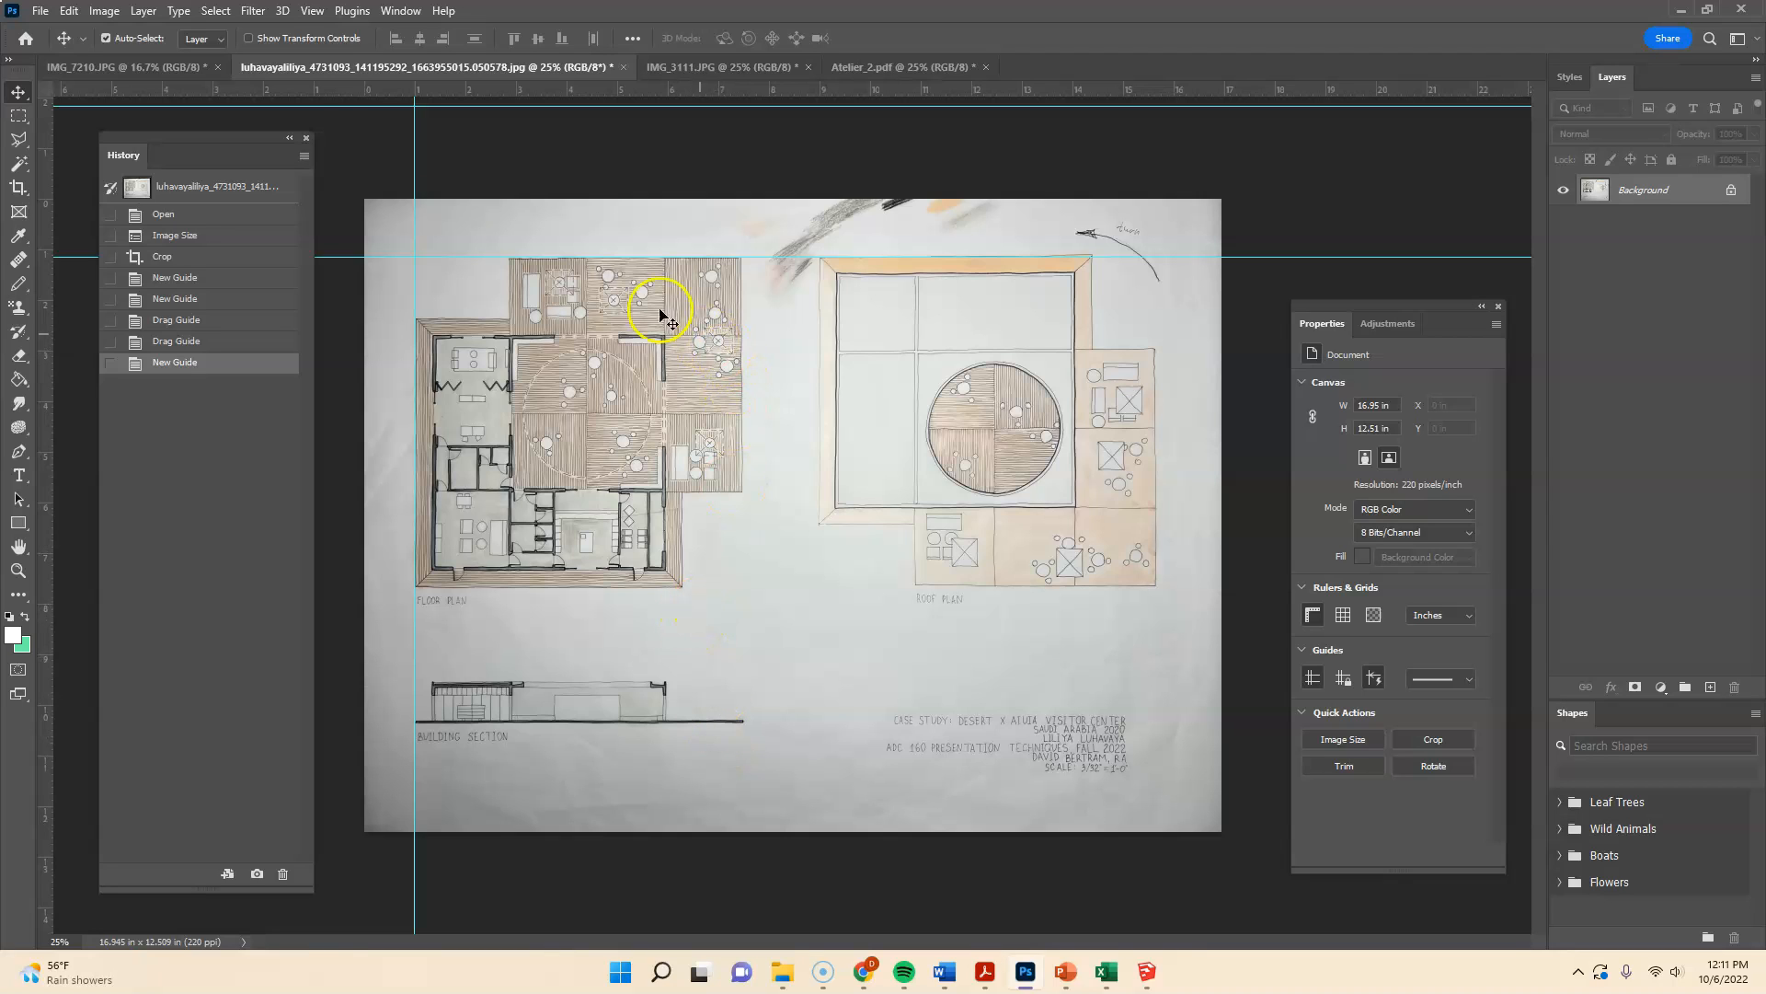
left_click(100, 11)
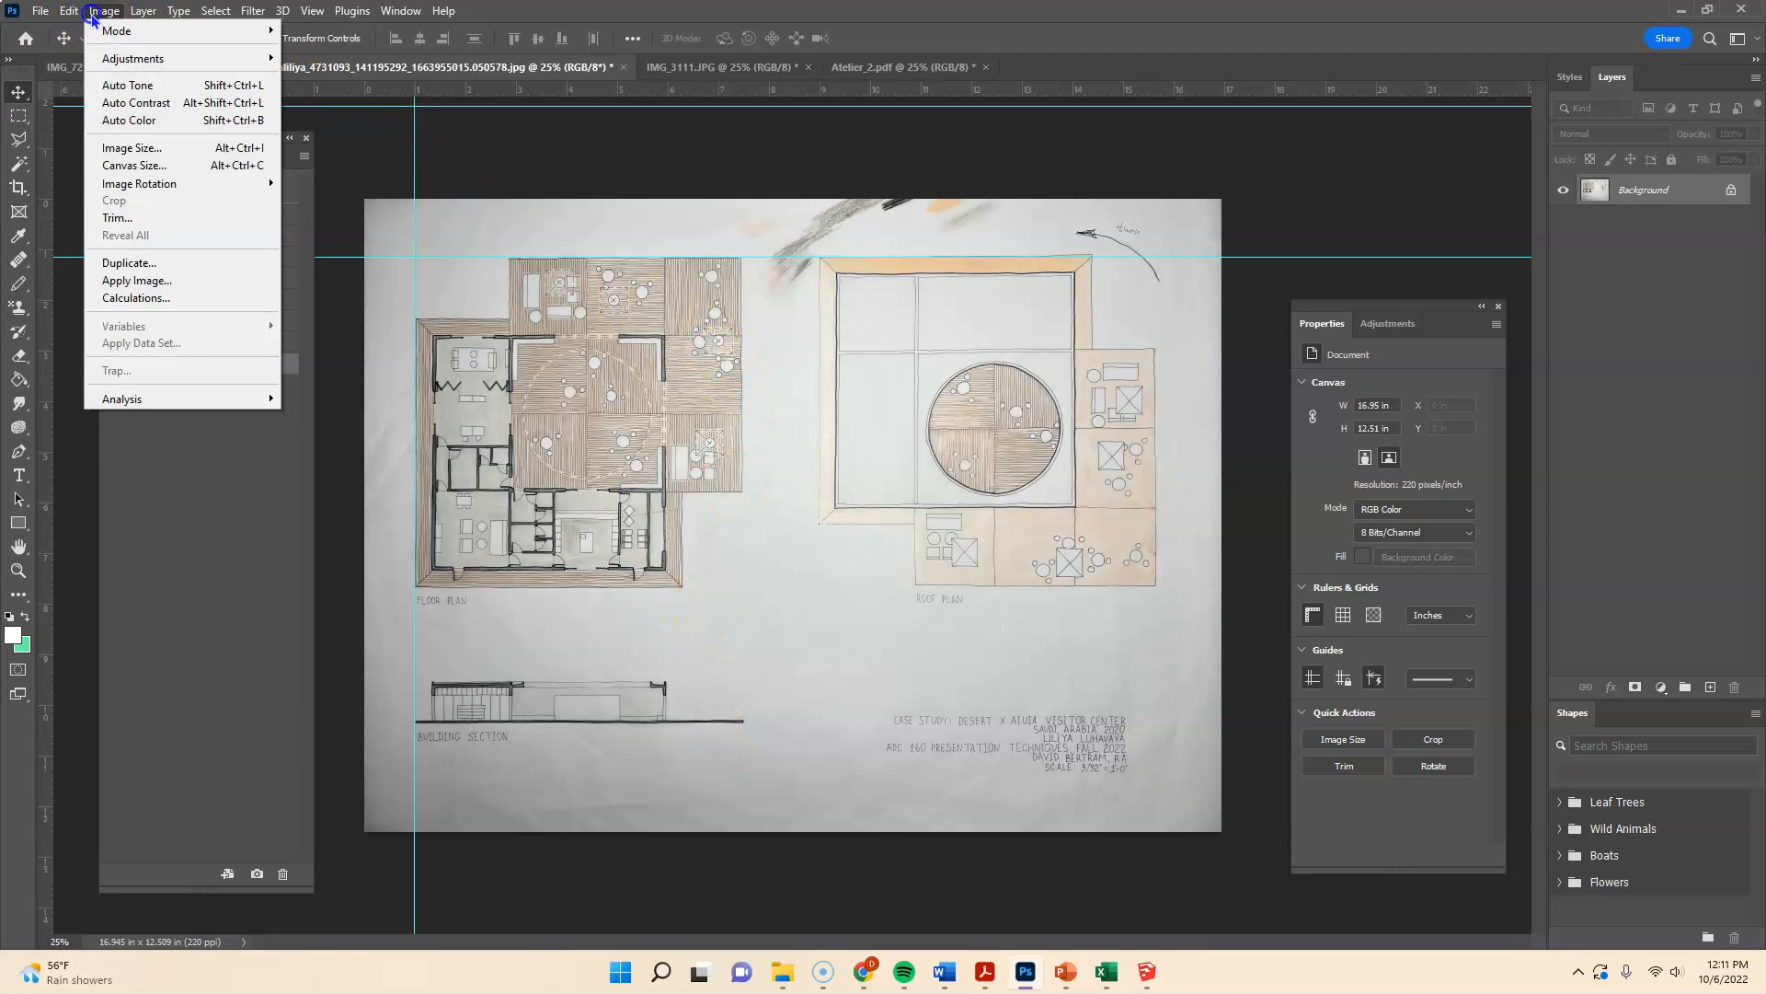
left_click(521, 150)
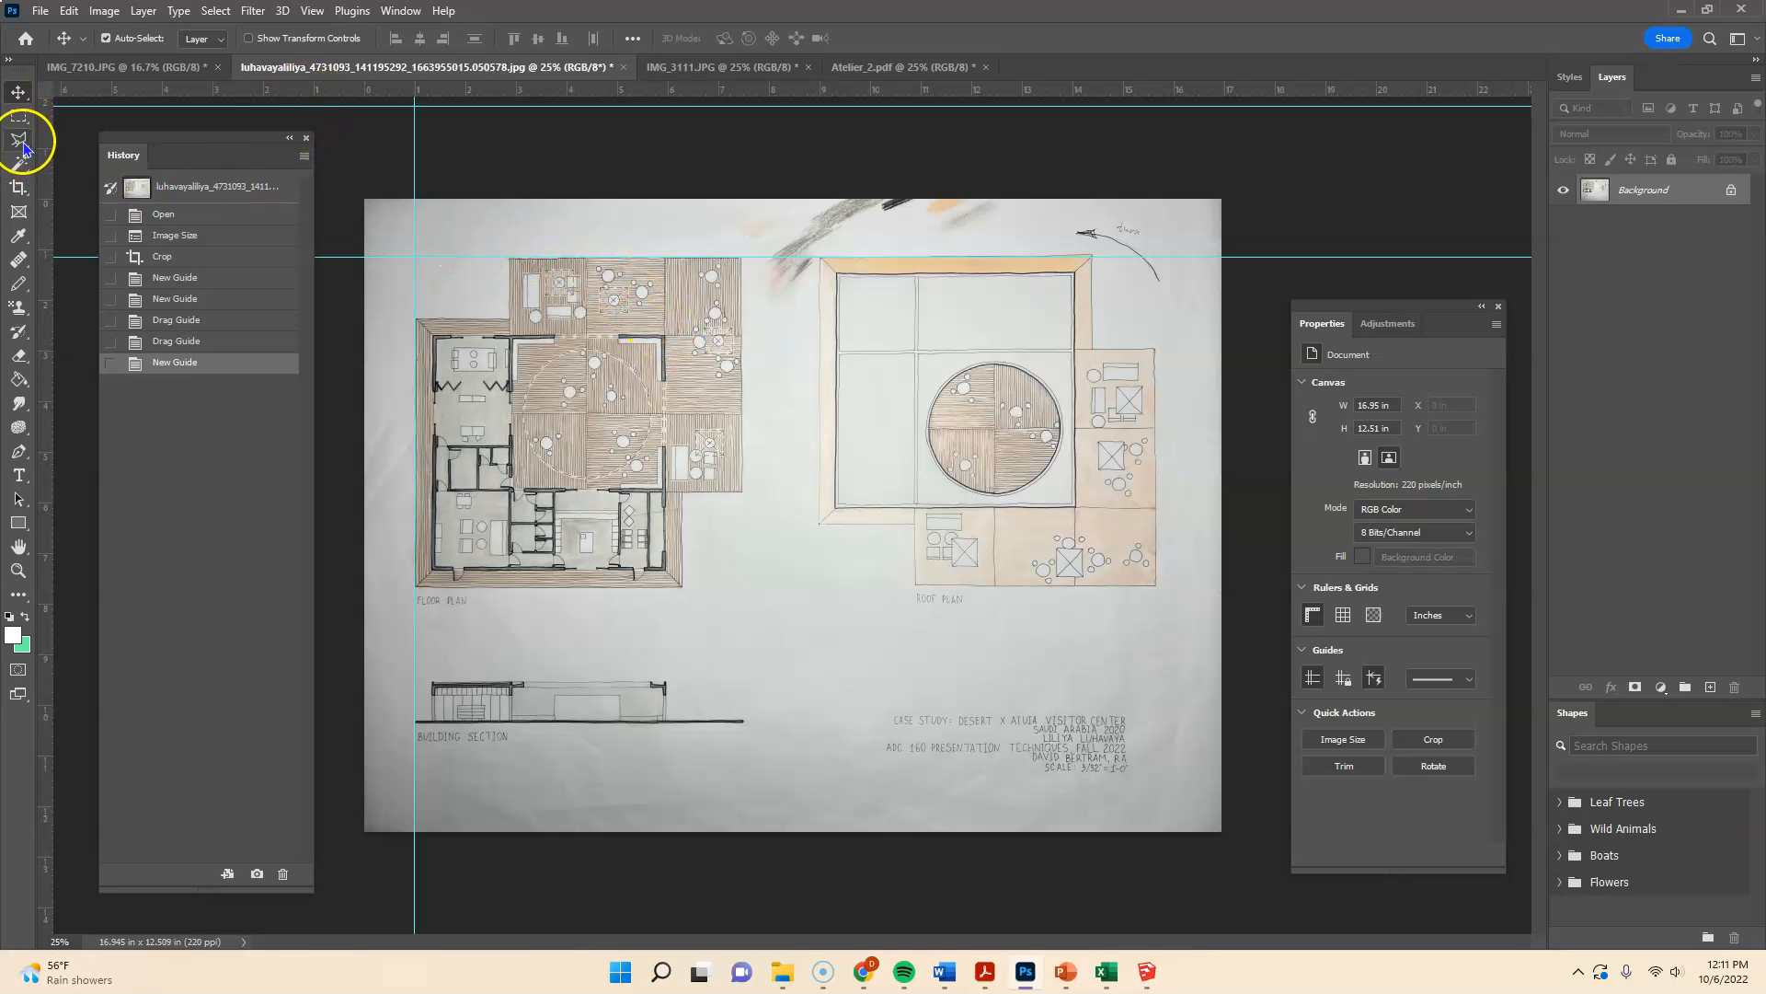
- Crop the floor plan image slightly tighter on its sides and its top and bottom, to about 16.6 x 12 in
left_click(17, 187)
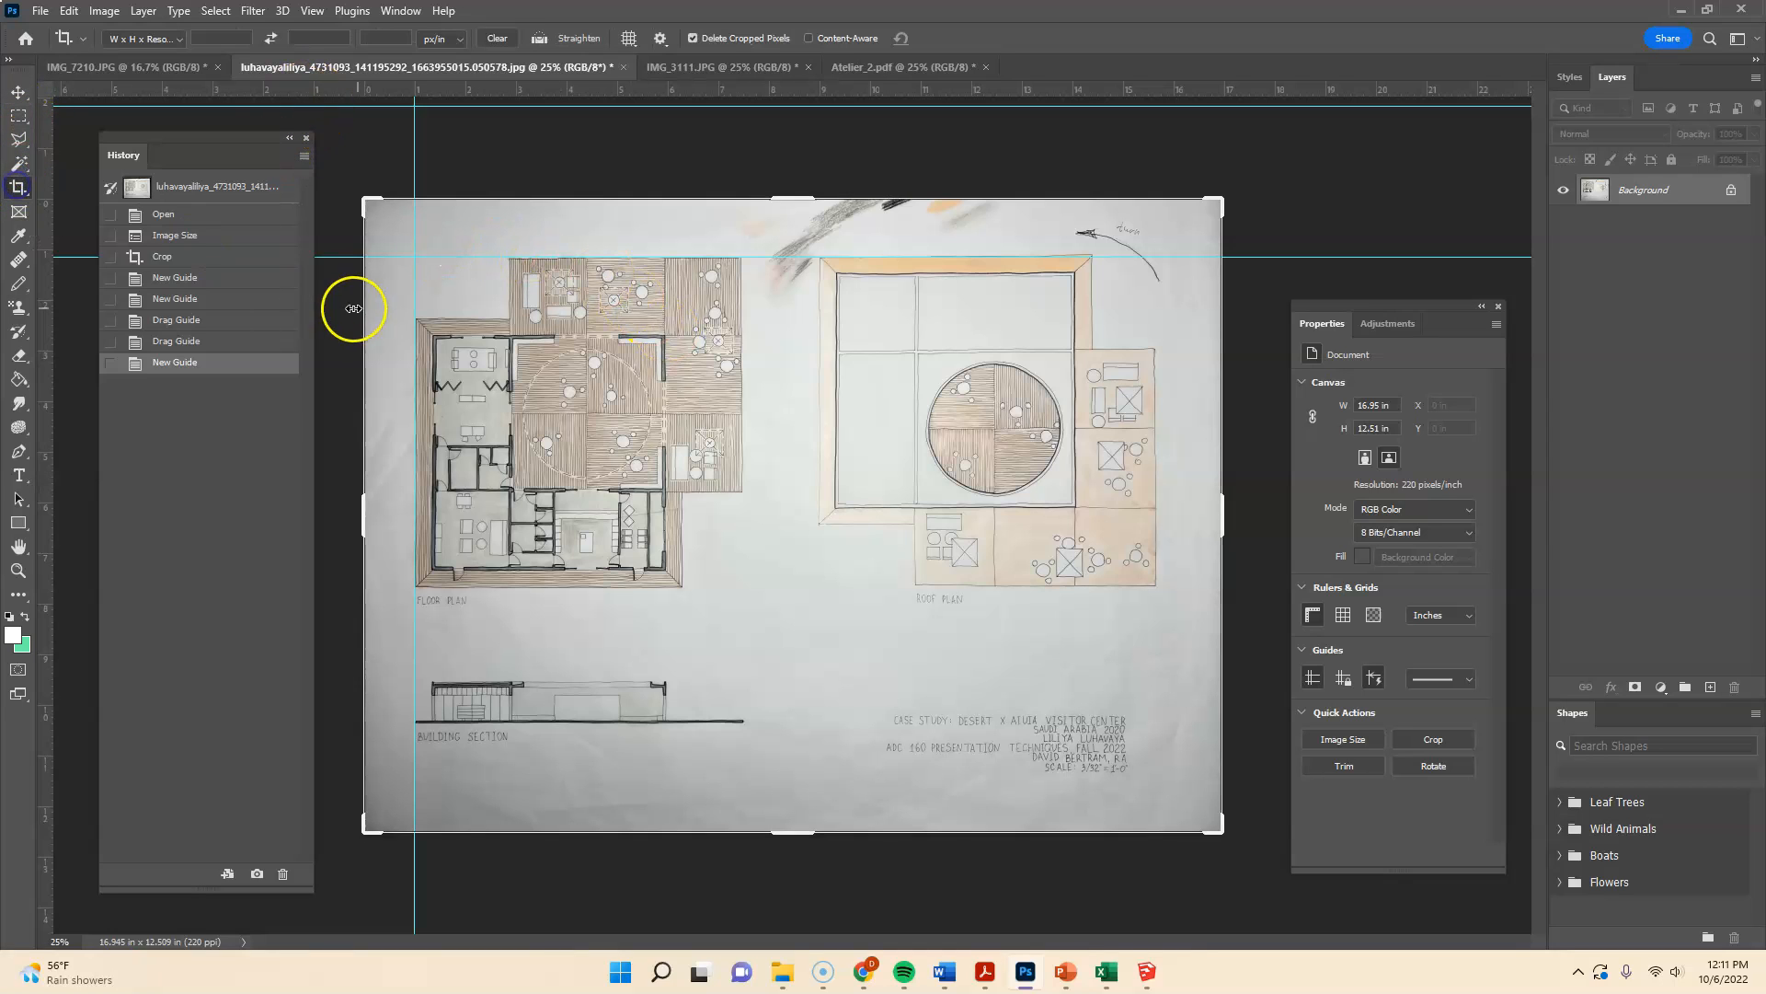
left_click_drag(1219, 514, 1214, 515)
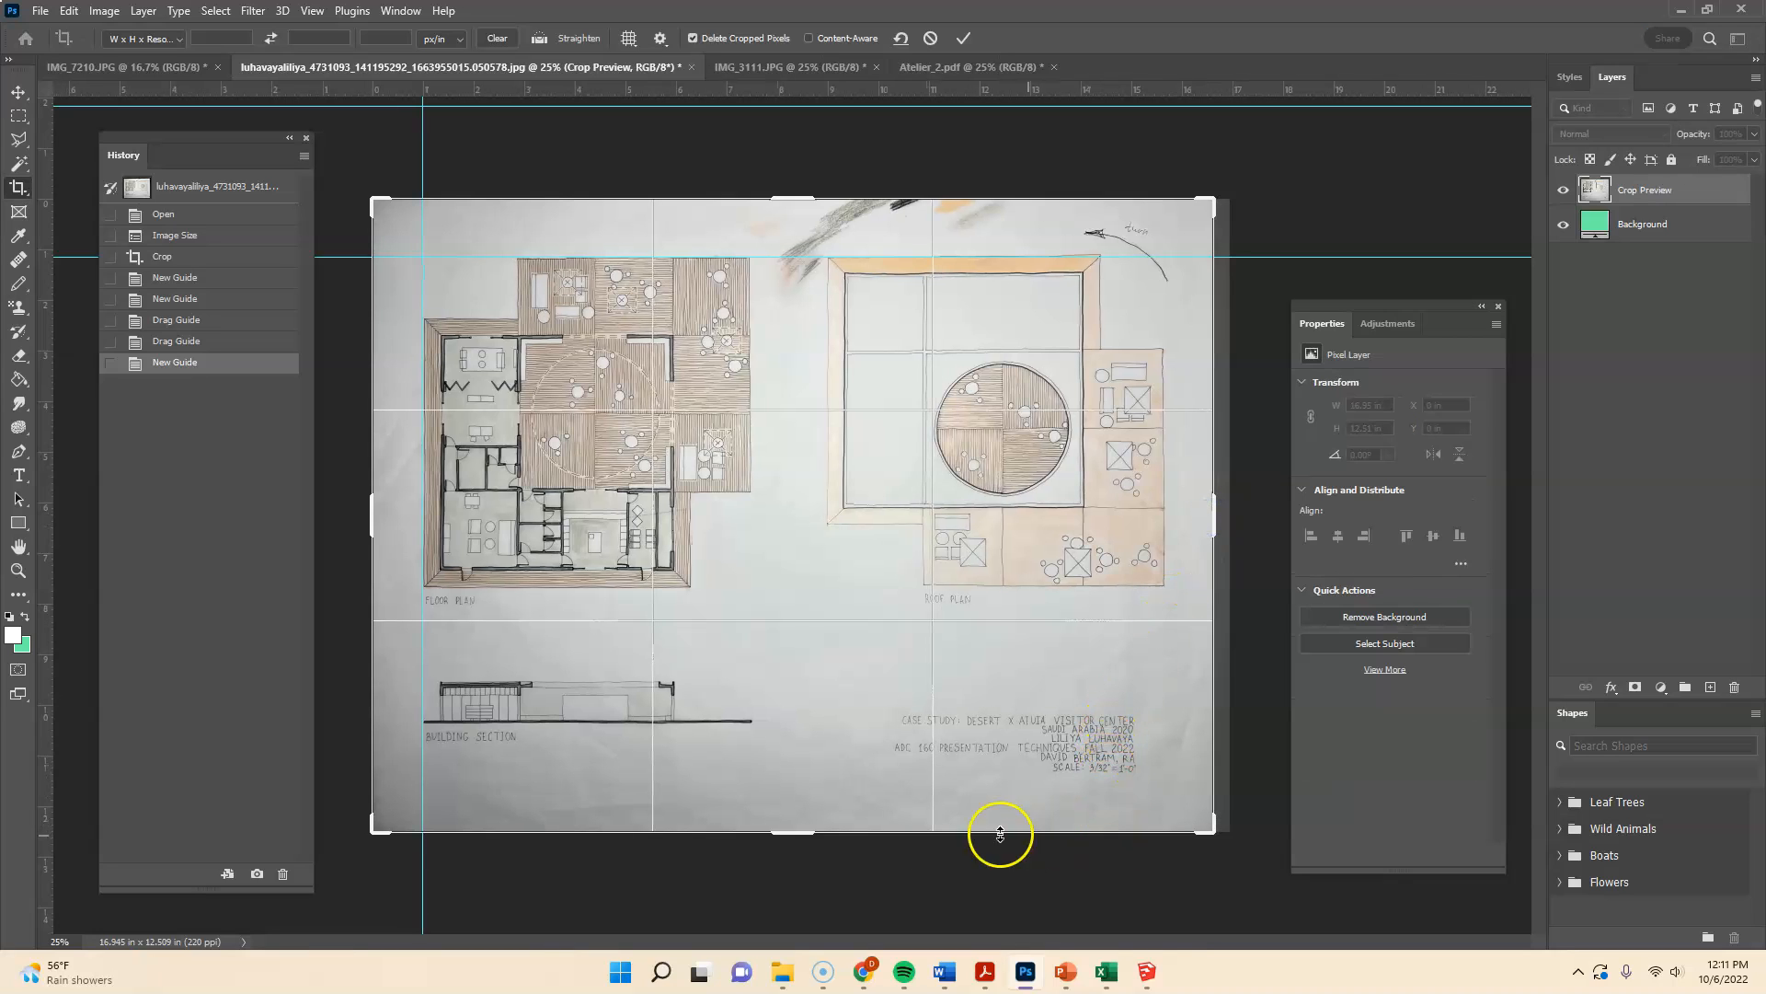
left_click_drag(799, 832, 800, 819)
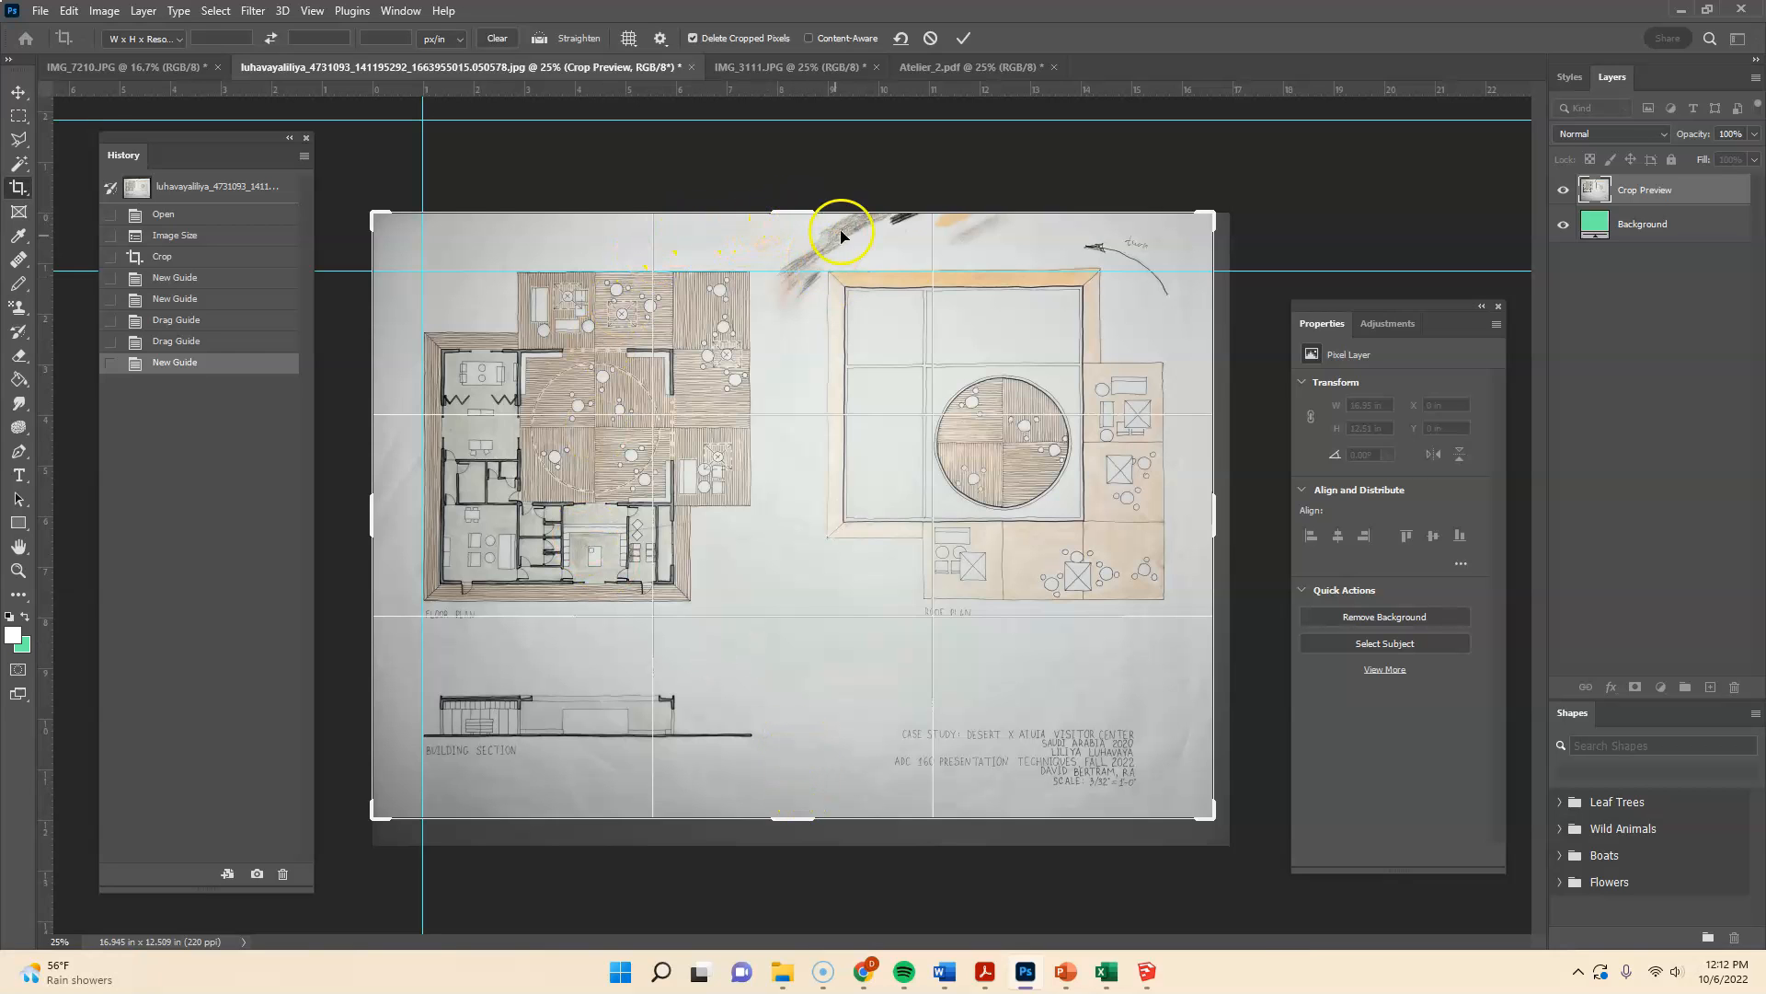
right_click(803, 500)
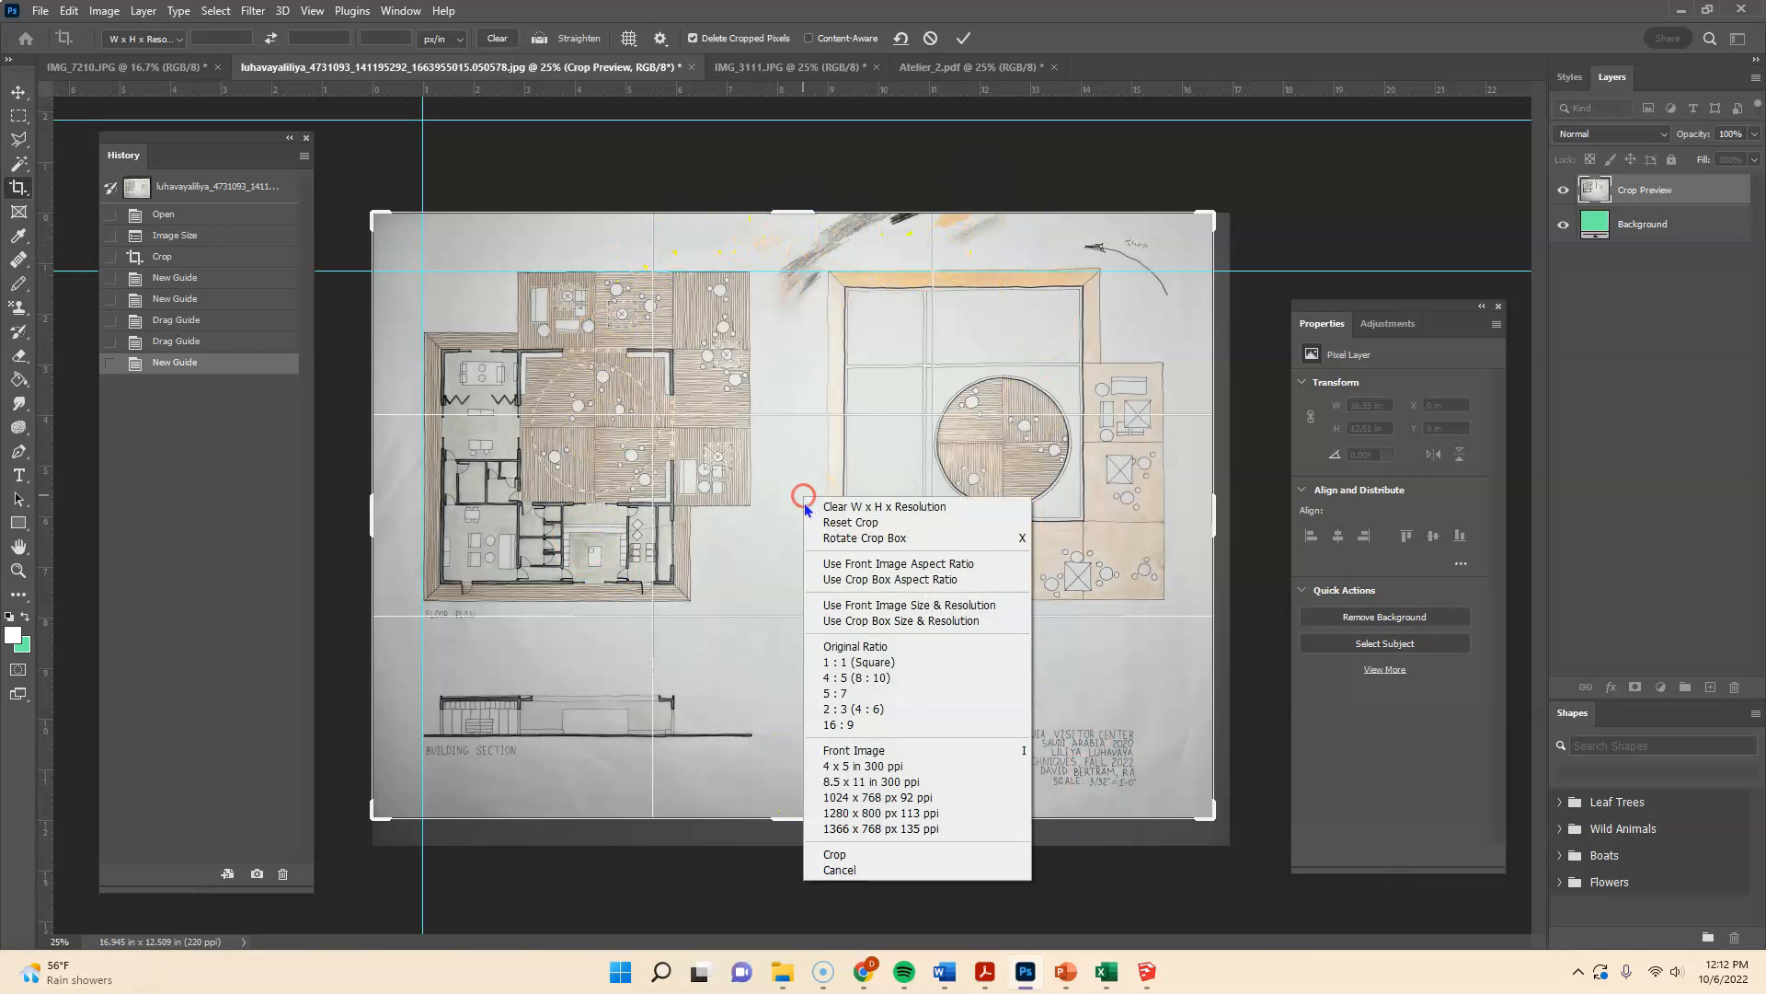
left_click(855, 855)
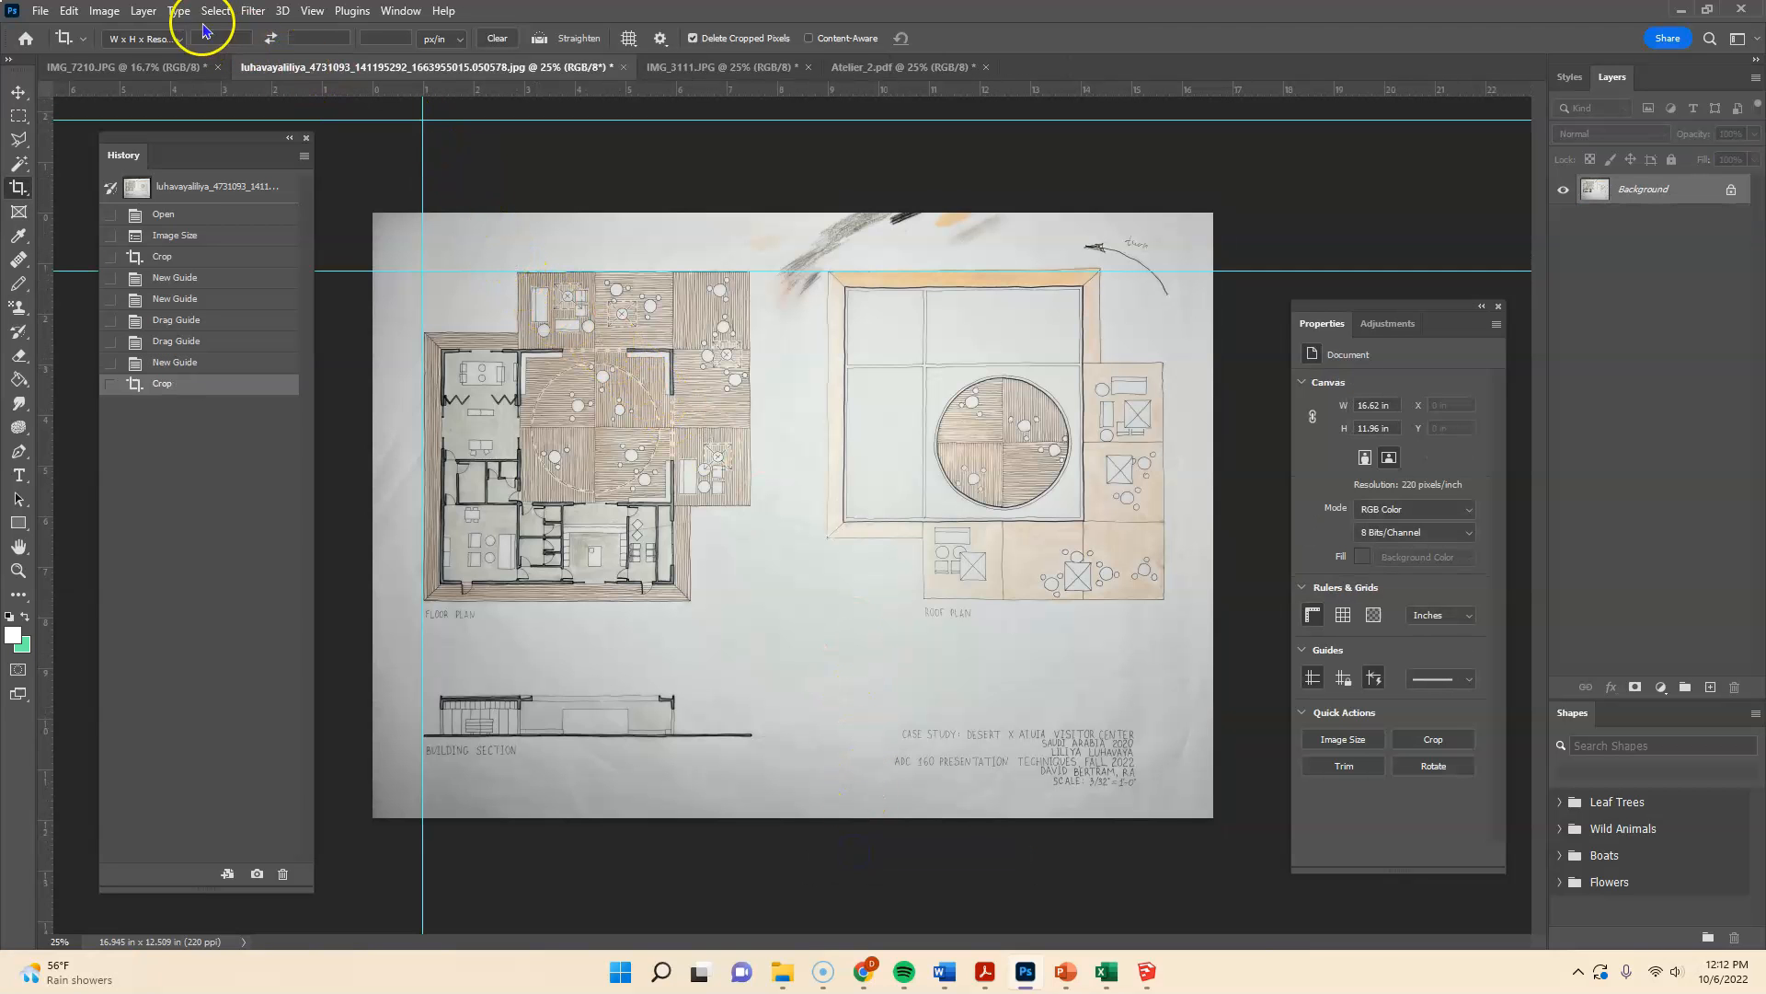
- Clear all guides from the floor plan image
left_click(312, 10)
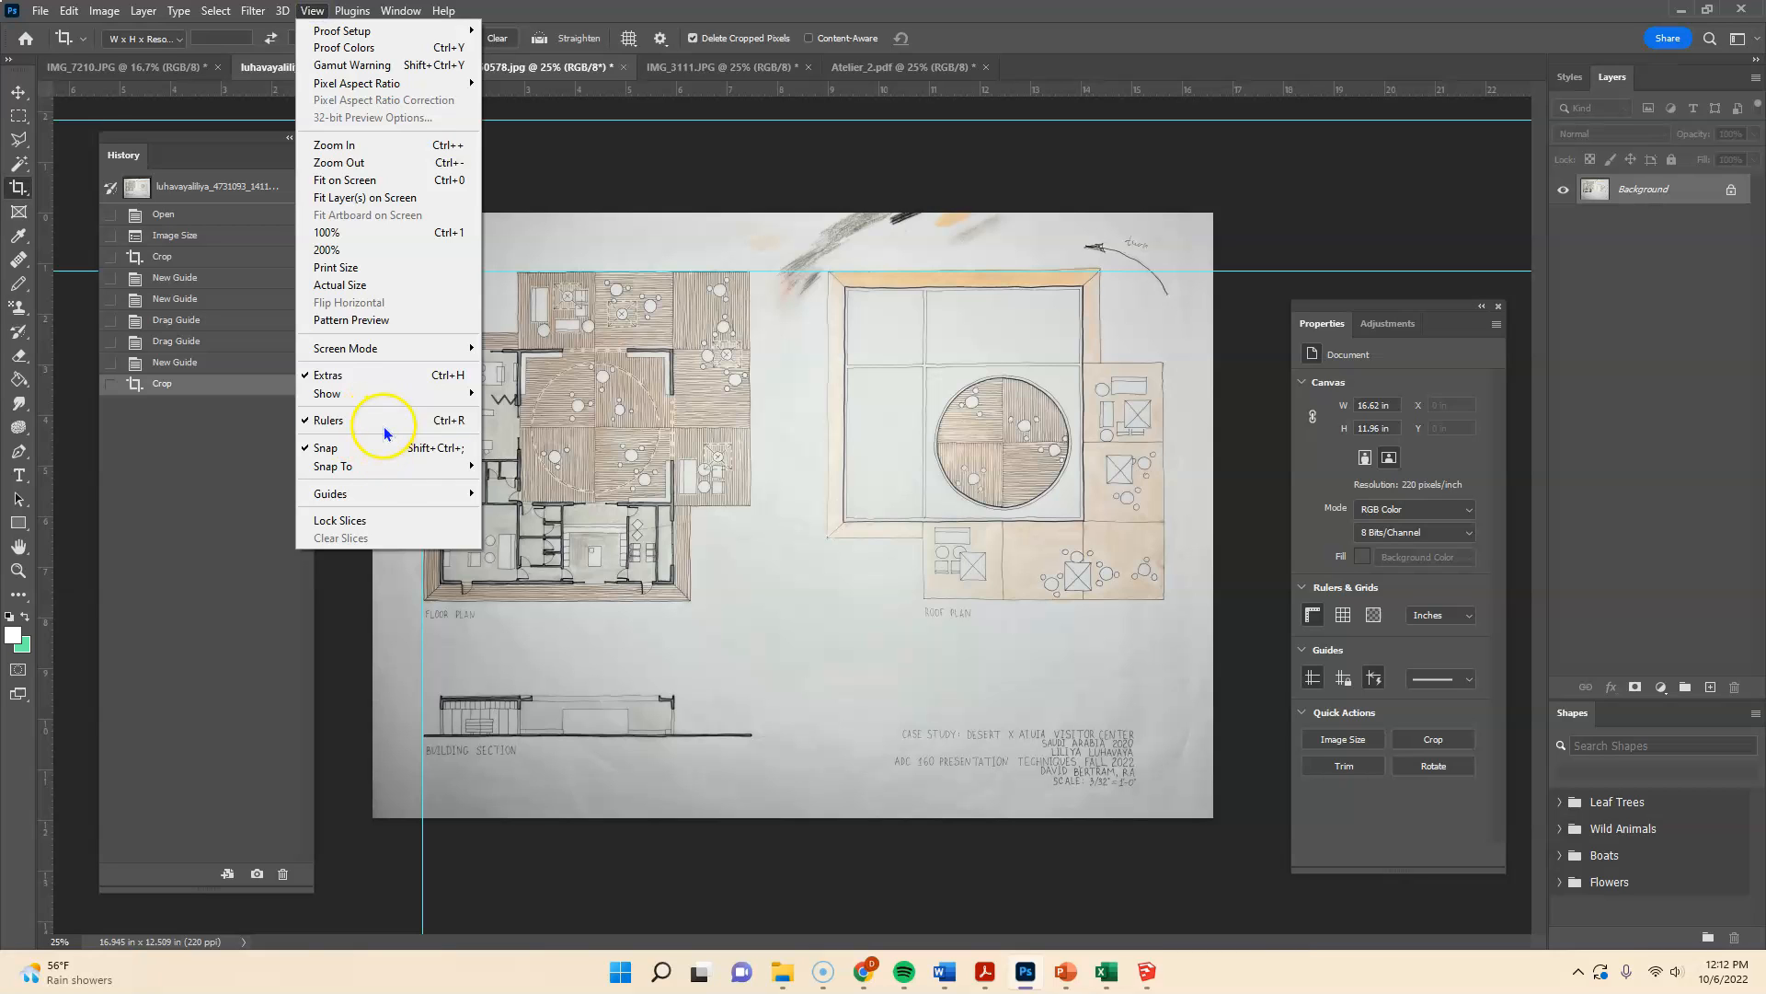
mouse_move(407, 497)
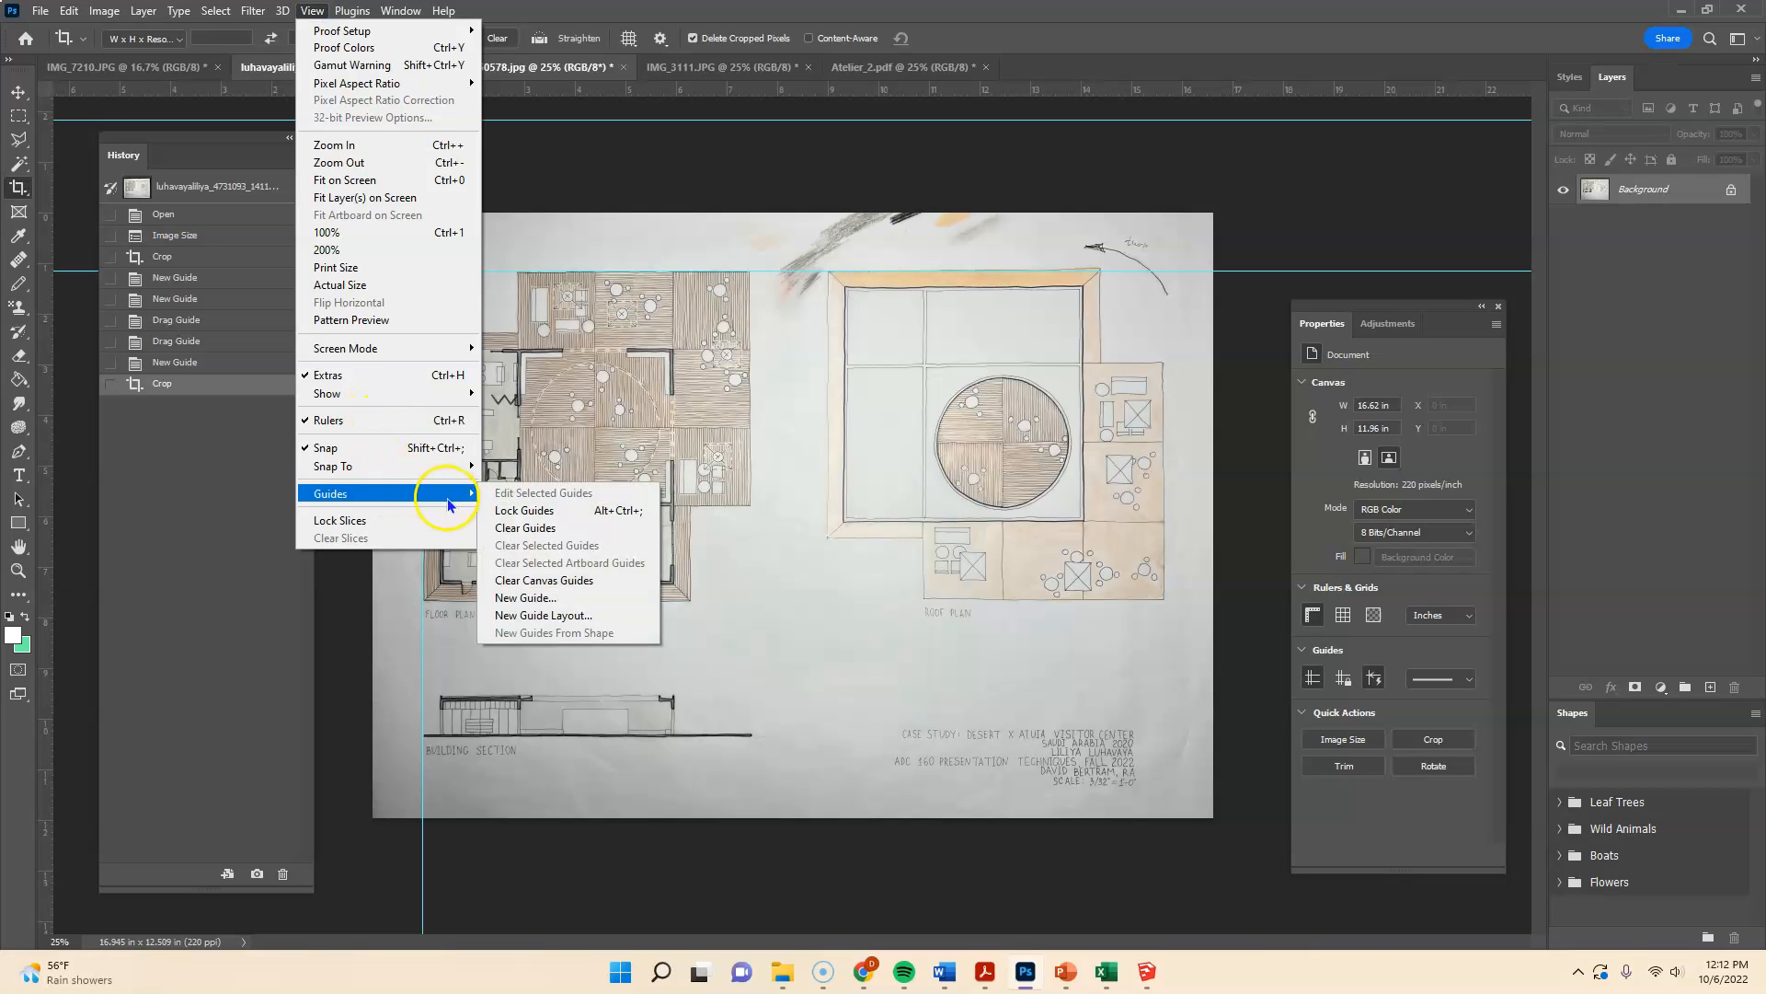
left_click(521, 528)
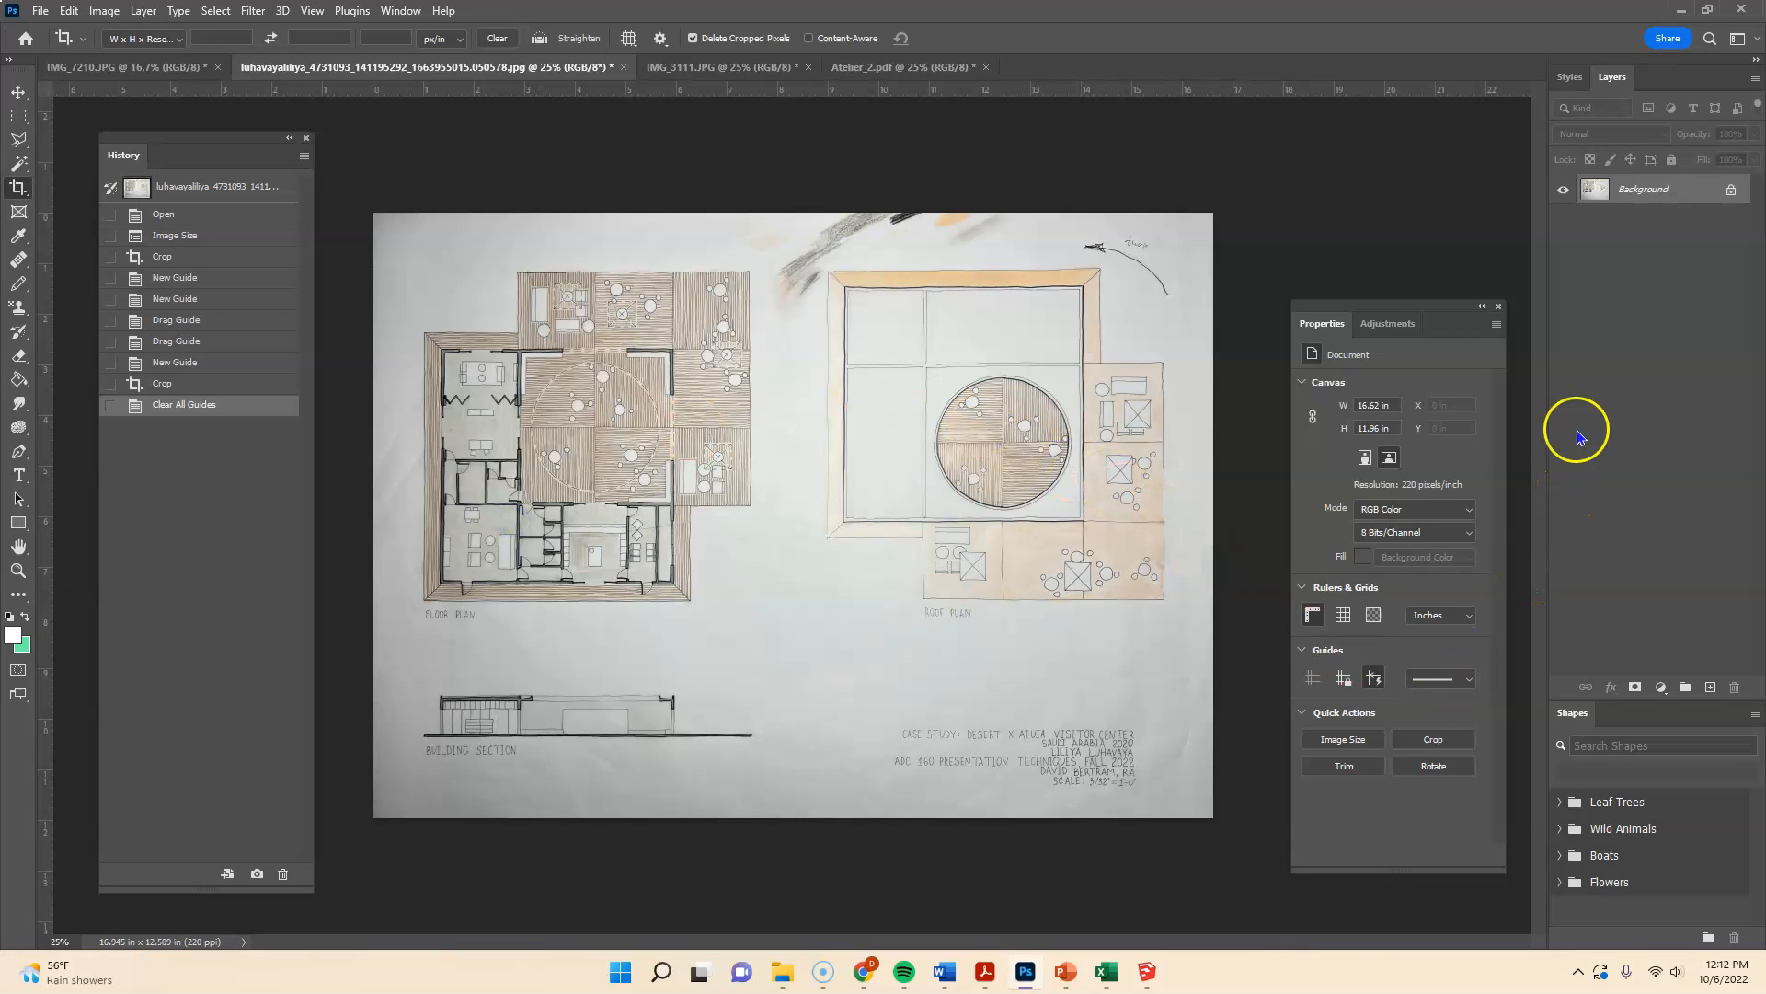
- Unlock the Background so it becomes a regular layer, duplicate it within the same document, and select the copy
left_click(1730, 189)
left_click(1732, 192)
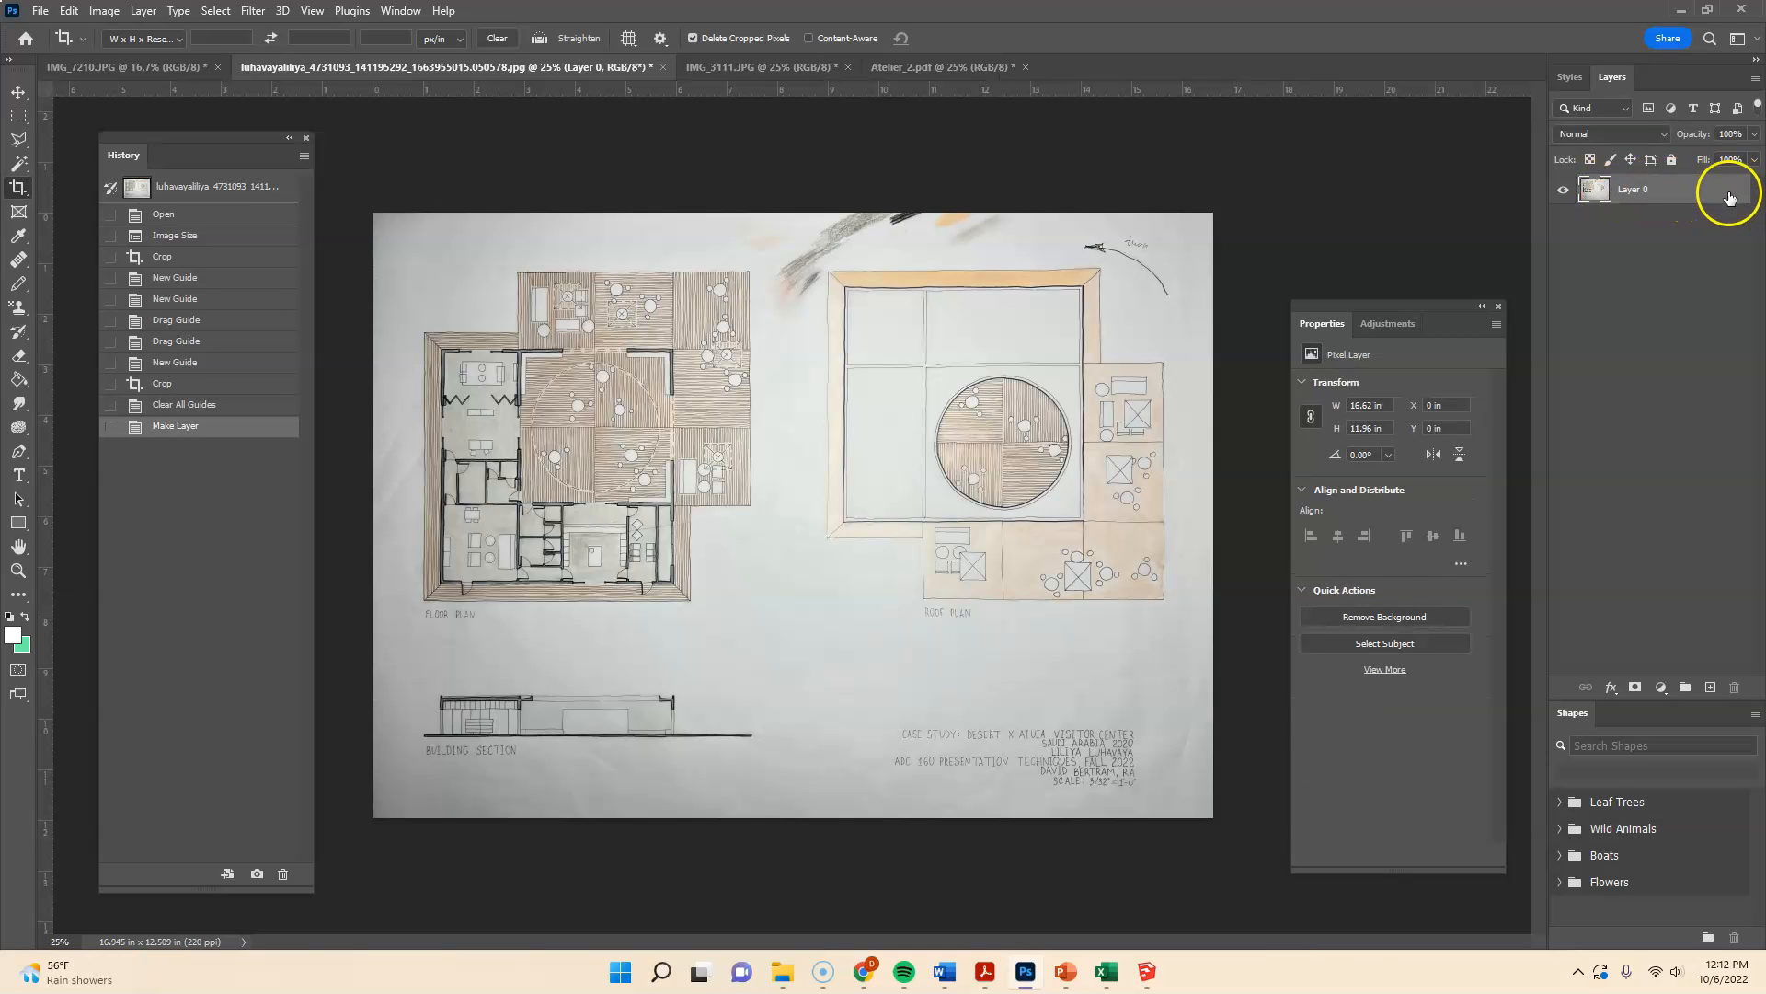
right_click(1666, 190)
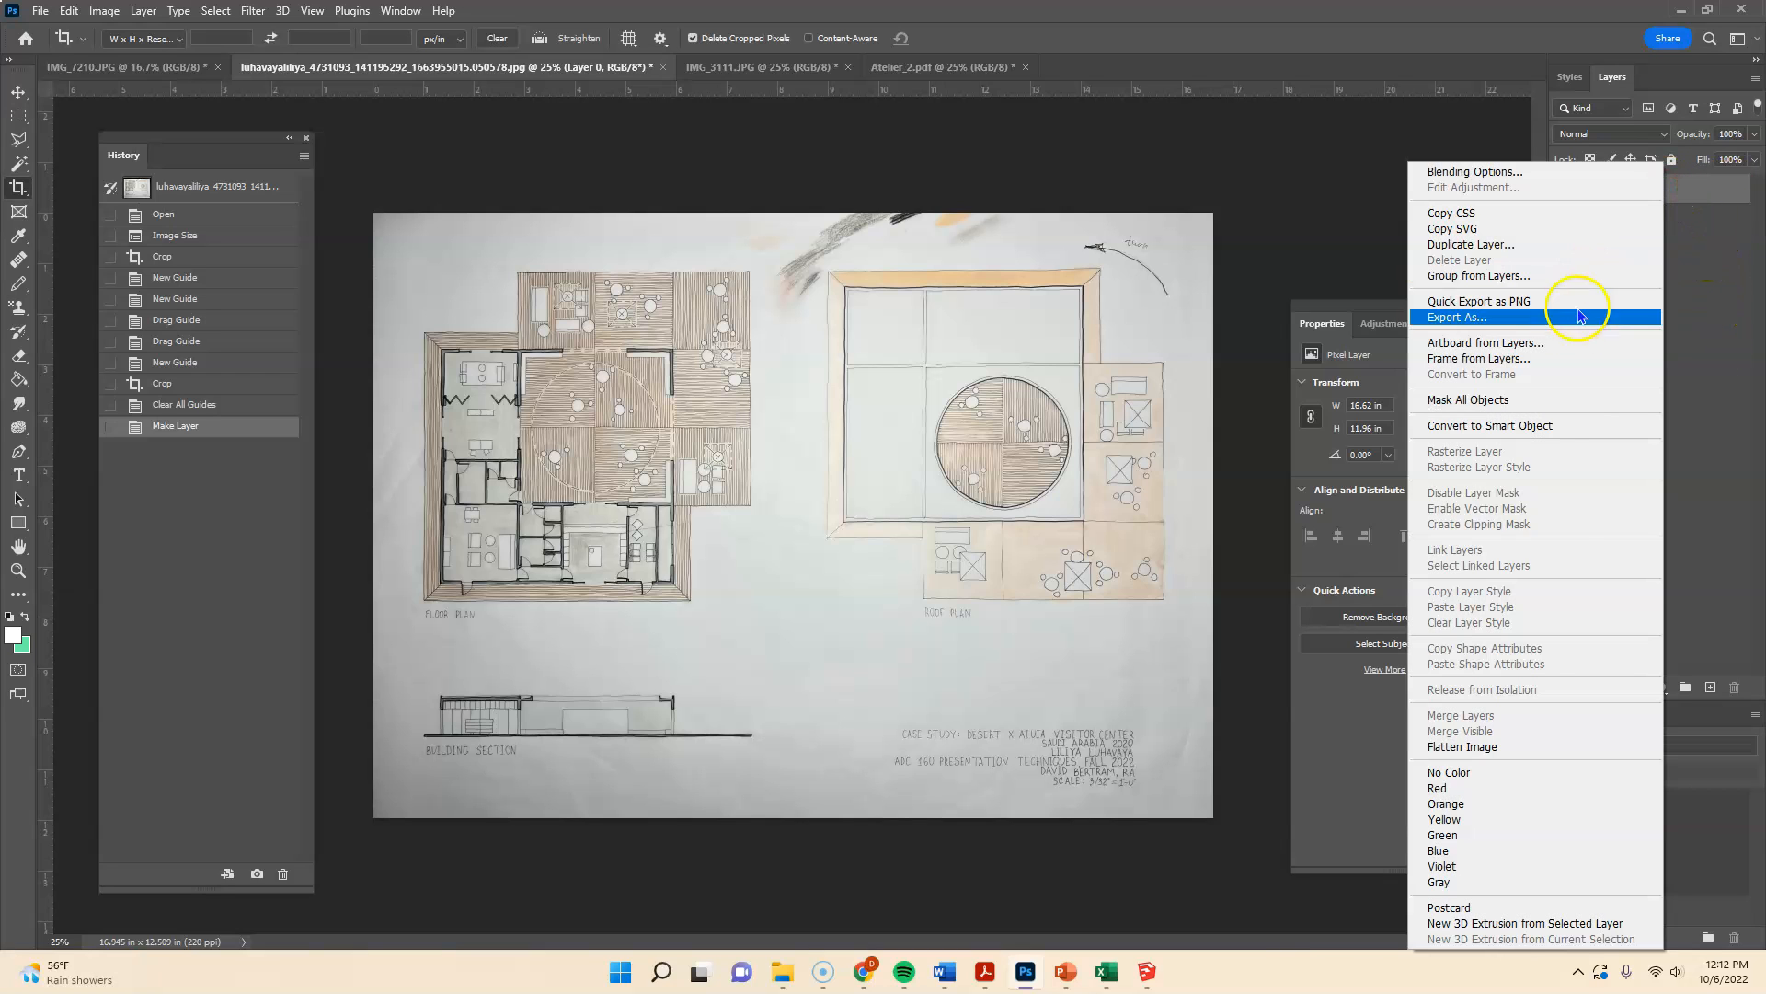
left_click(1490, 245)
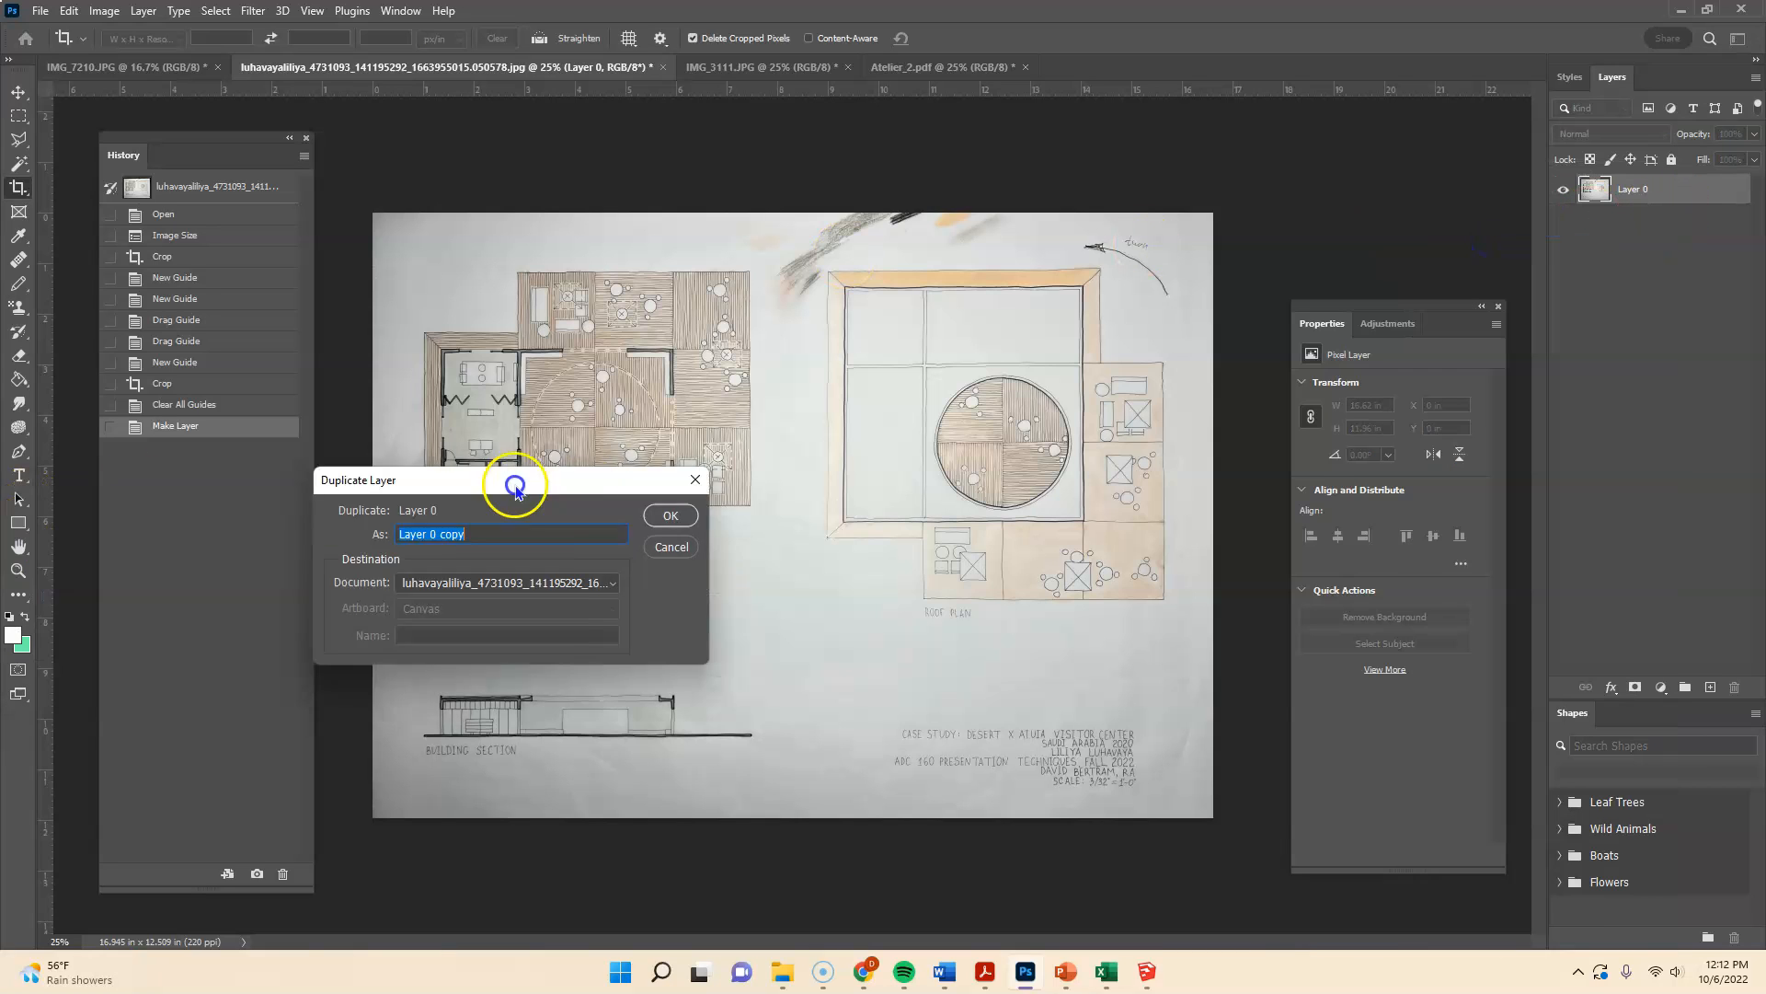
left_click_drag(394, 463, 789, 462)
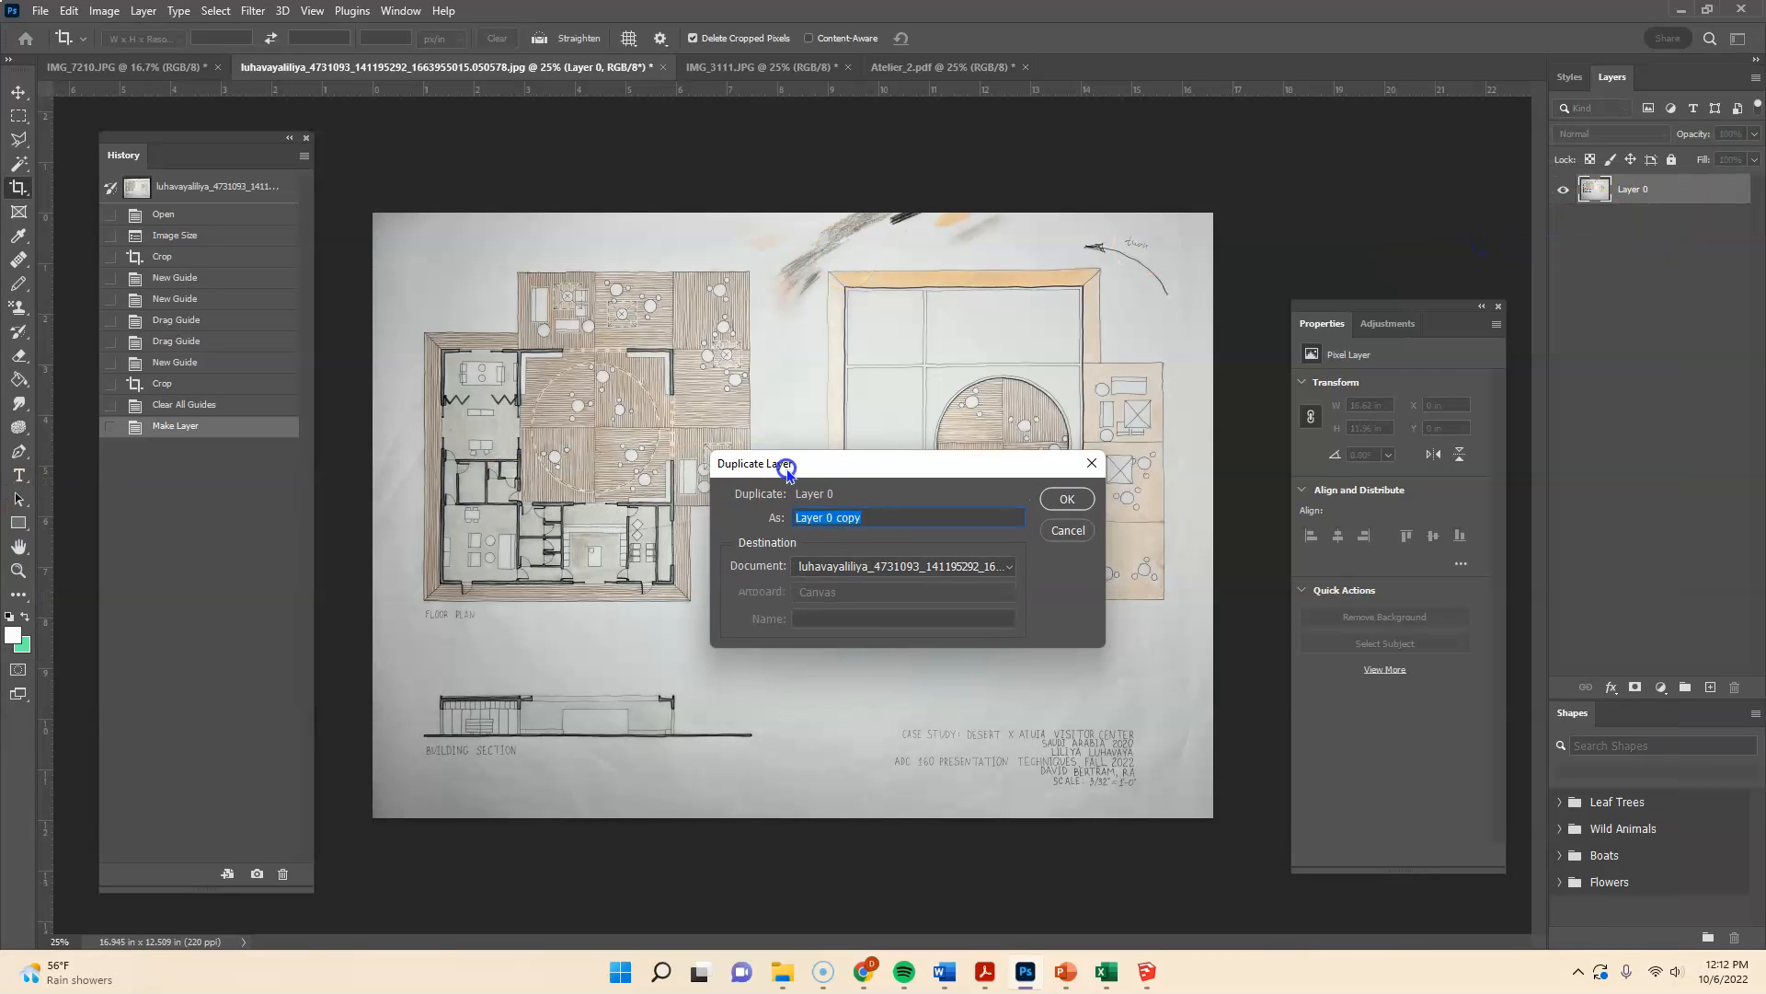
left_click(1067, 500)
left_click(1648, 190)
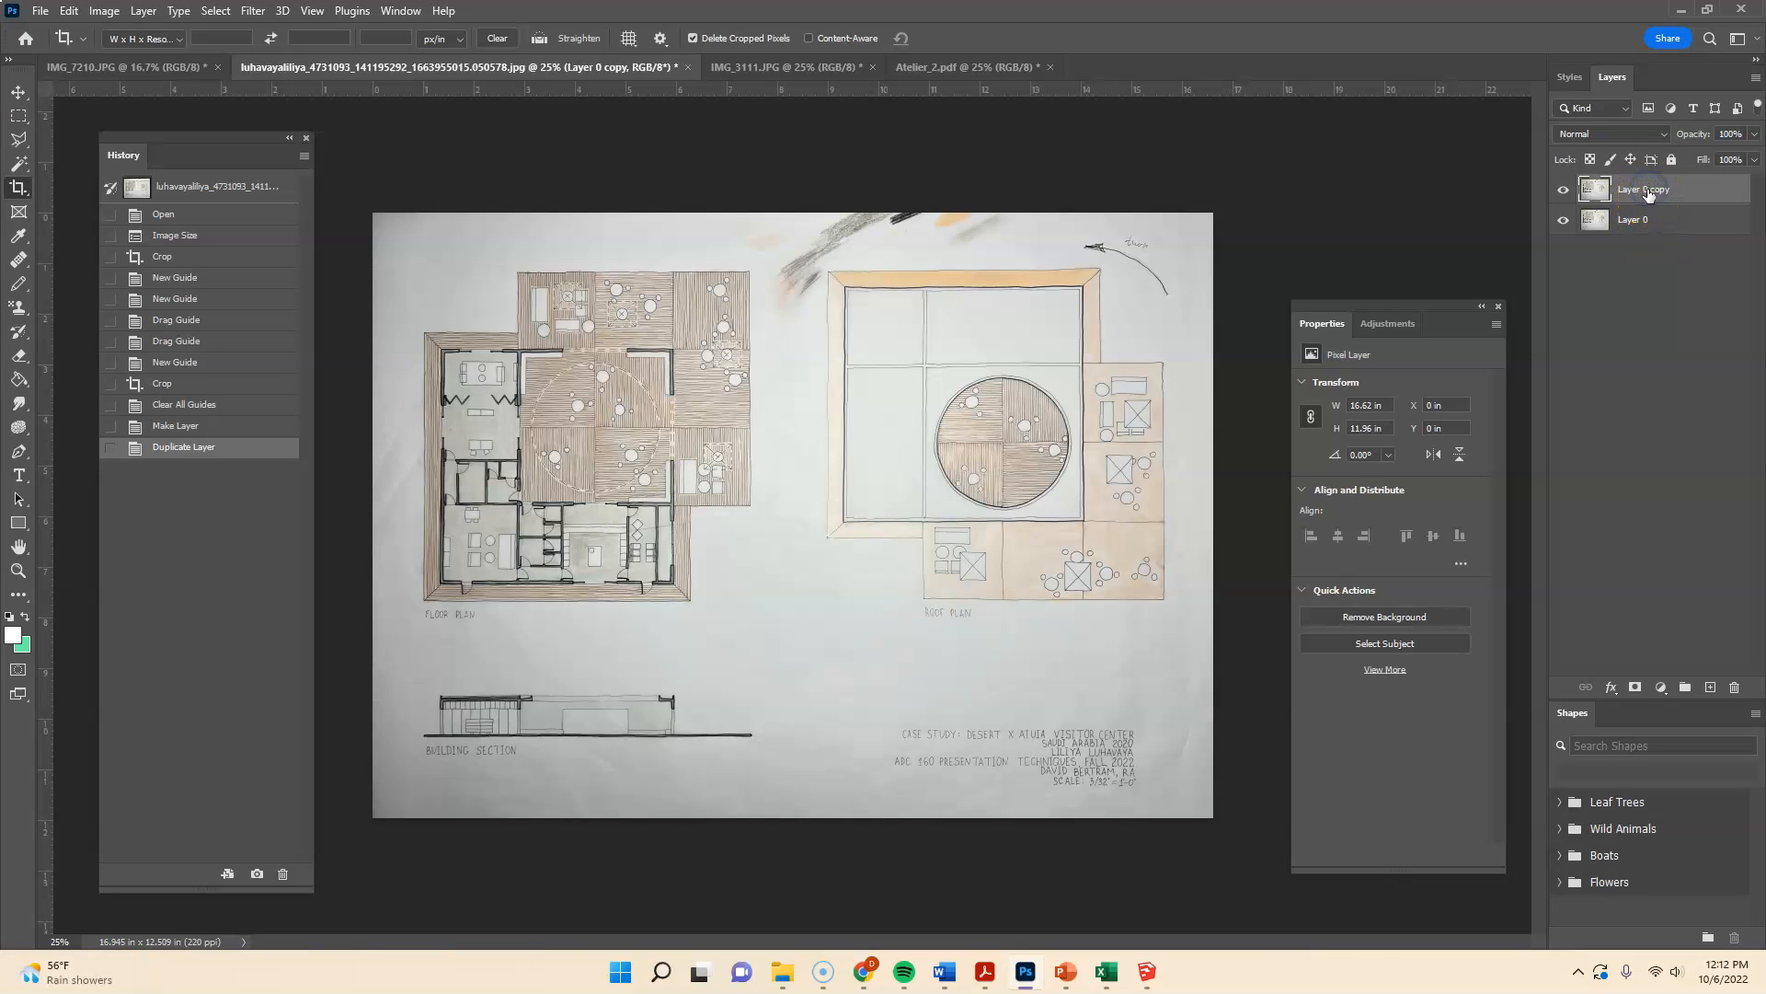
- Toggle the visibility of both drawing layers, leaving Layer 0 hidden and Layer 0 copy shown
left_click(1643, 246)
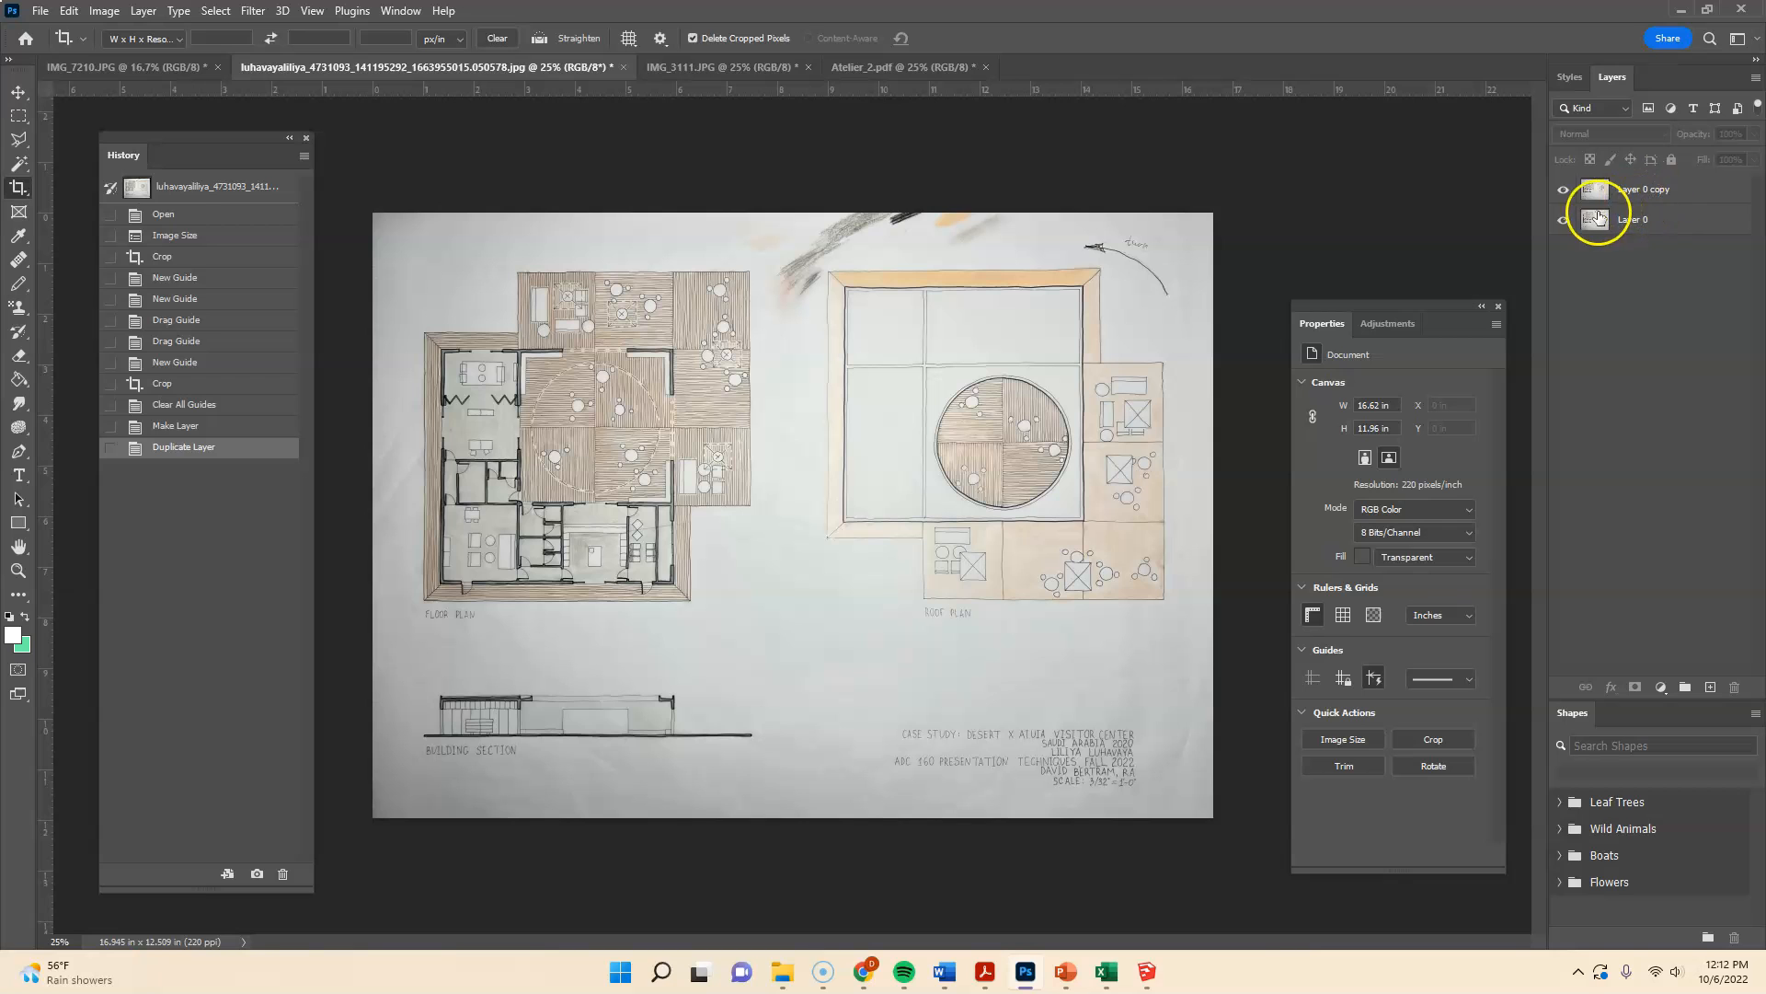
left_click(1563, 219)
left_click(1567, 190)
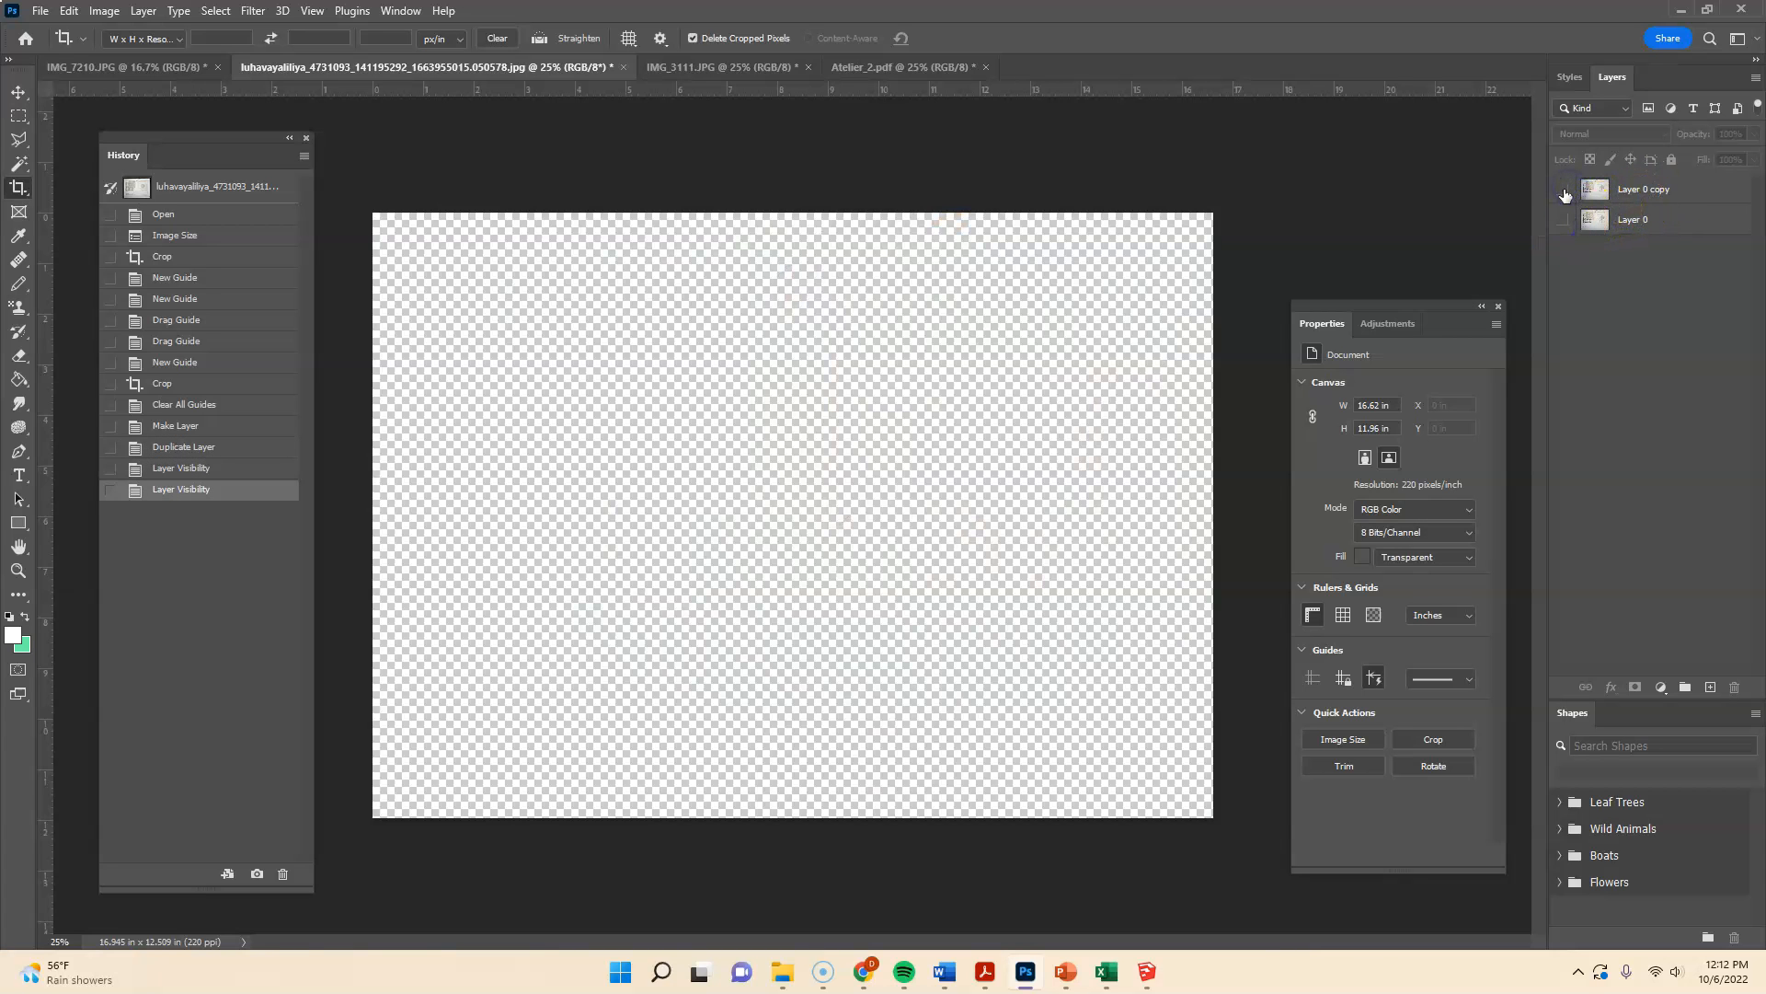
left_click(1564, 190)
left_click(1563, 219)
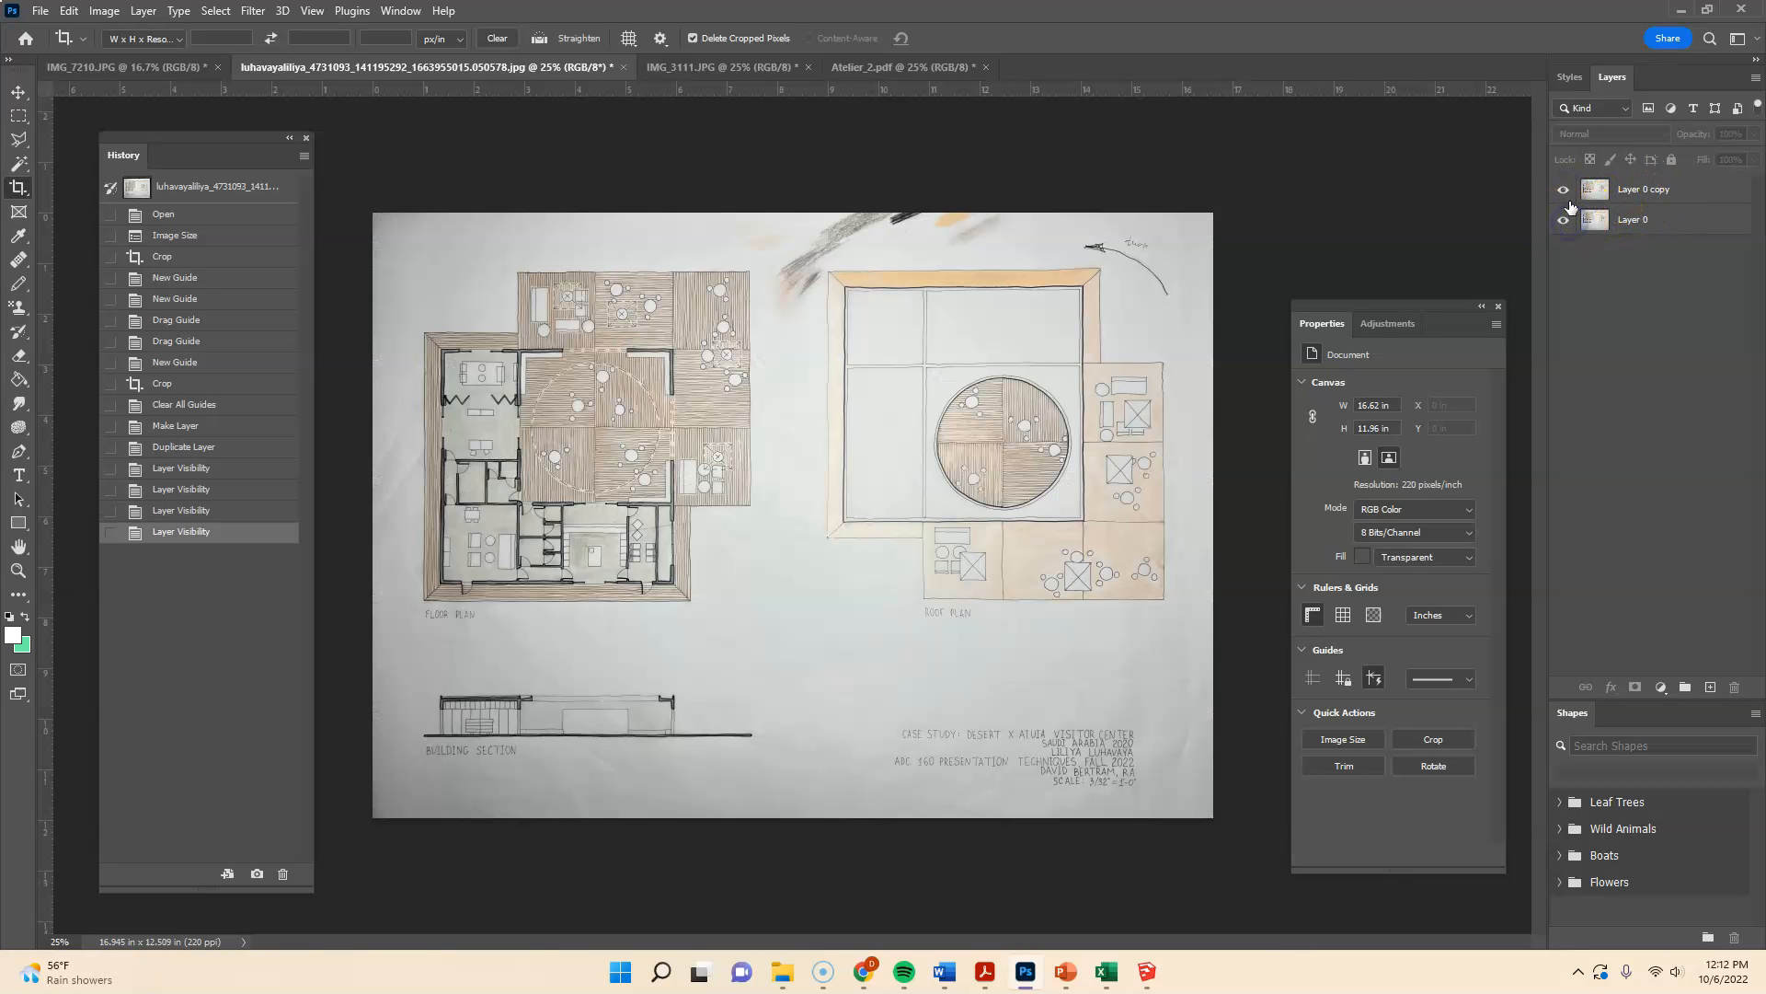
left_click(1565, 226)
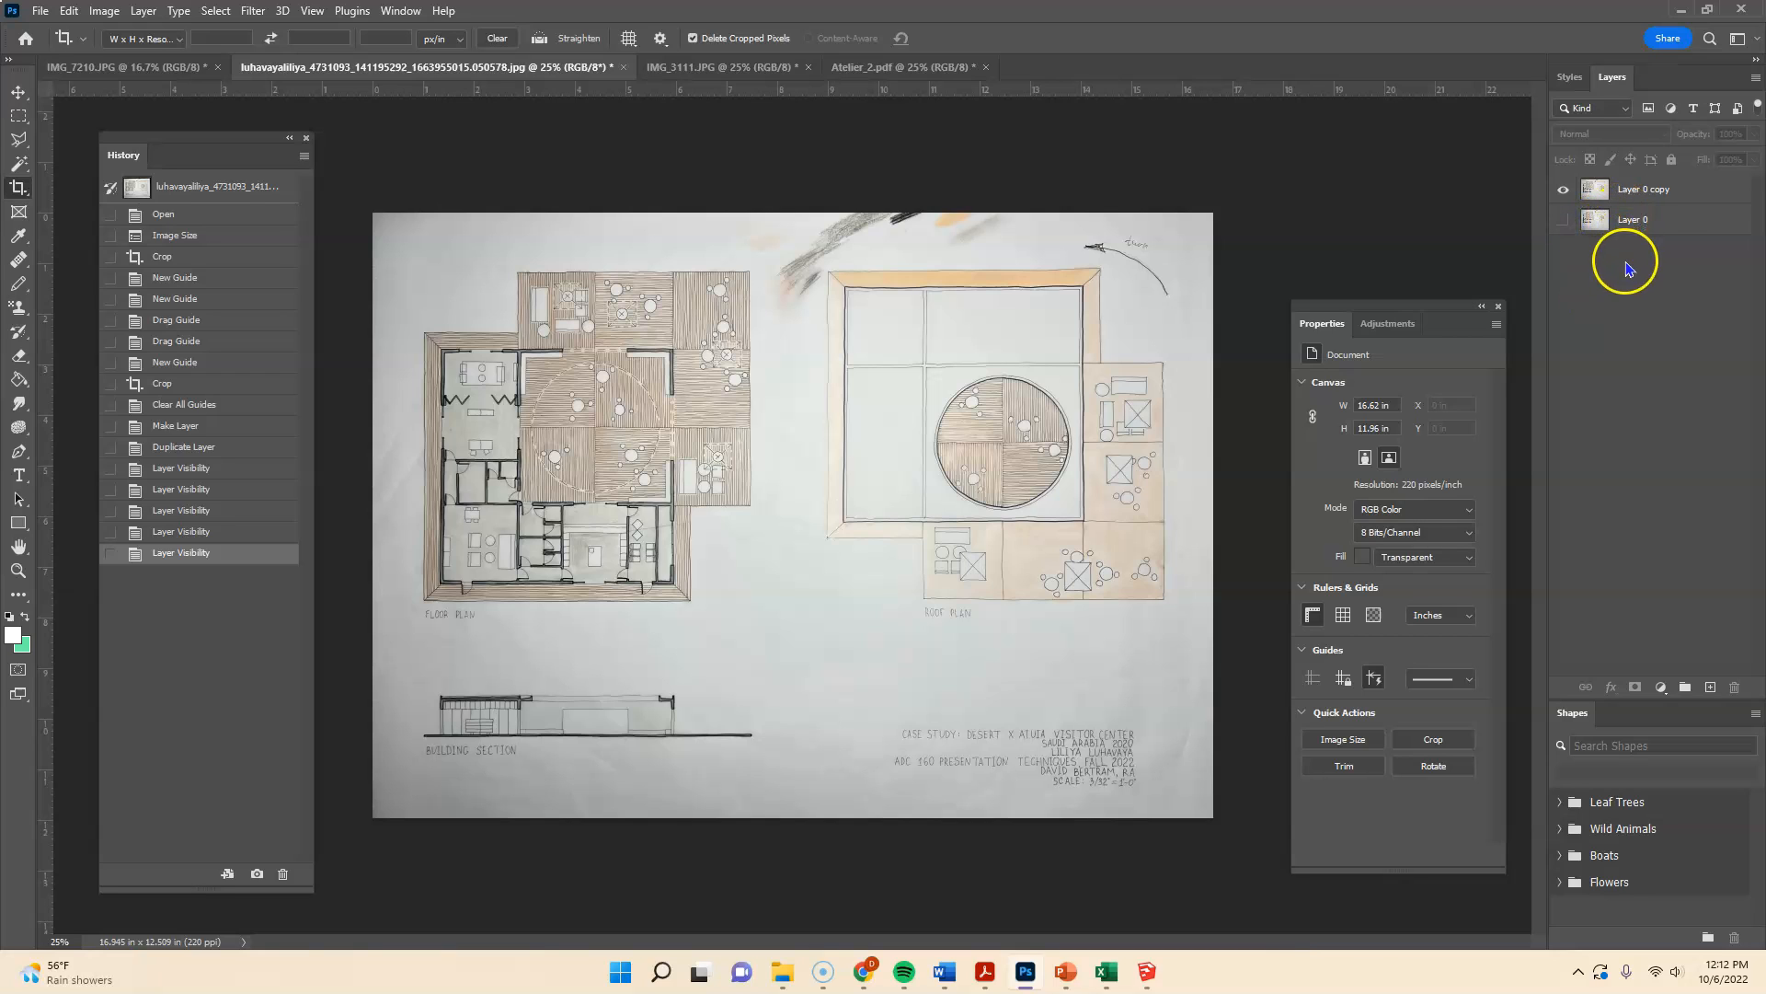
- Add a Levels adjustment layer directly above Layer 0 copy and move its settings clear of the drawing
left_click(1630, 195)
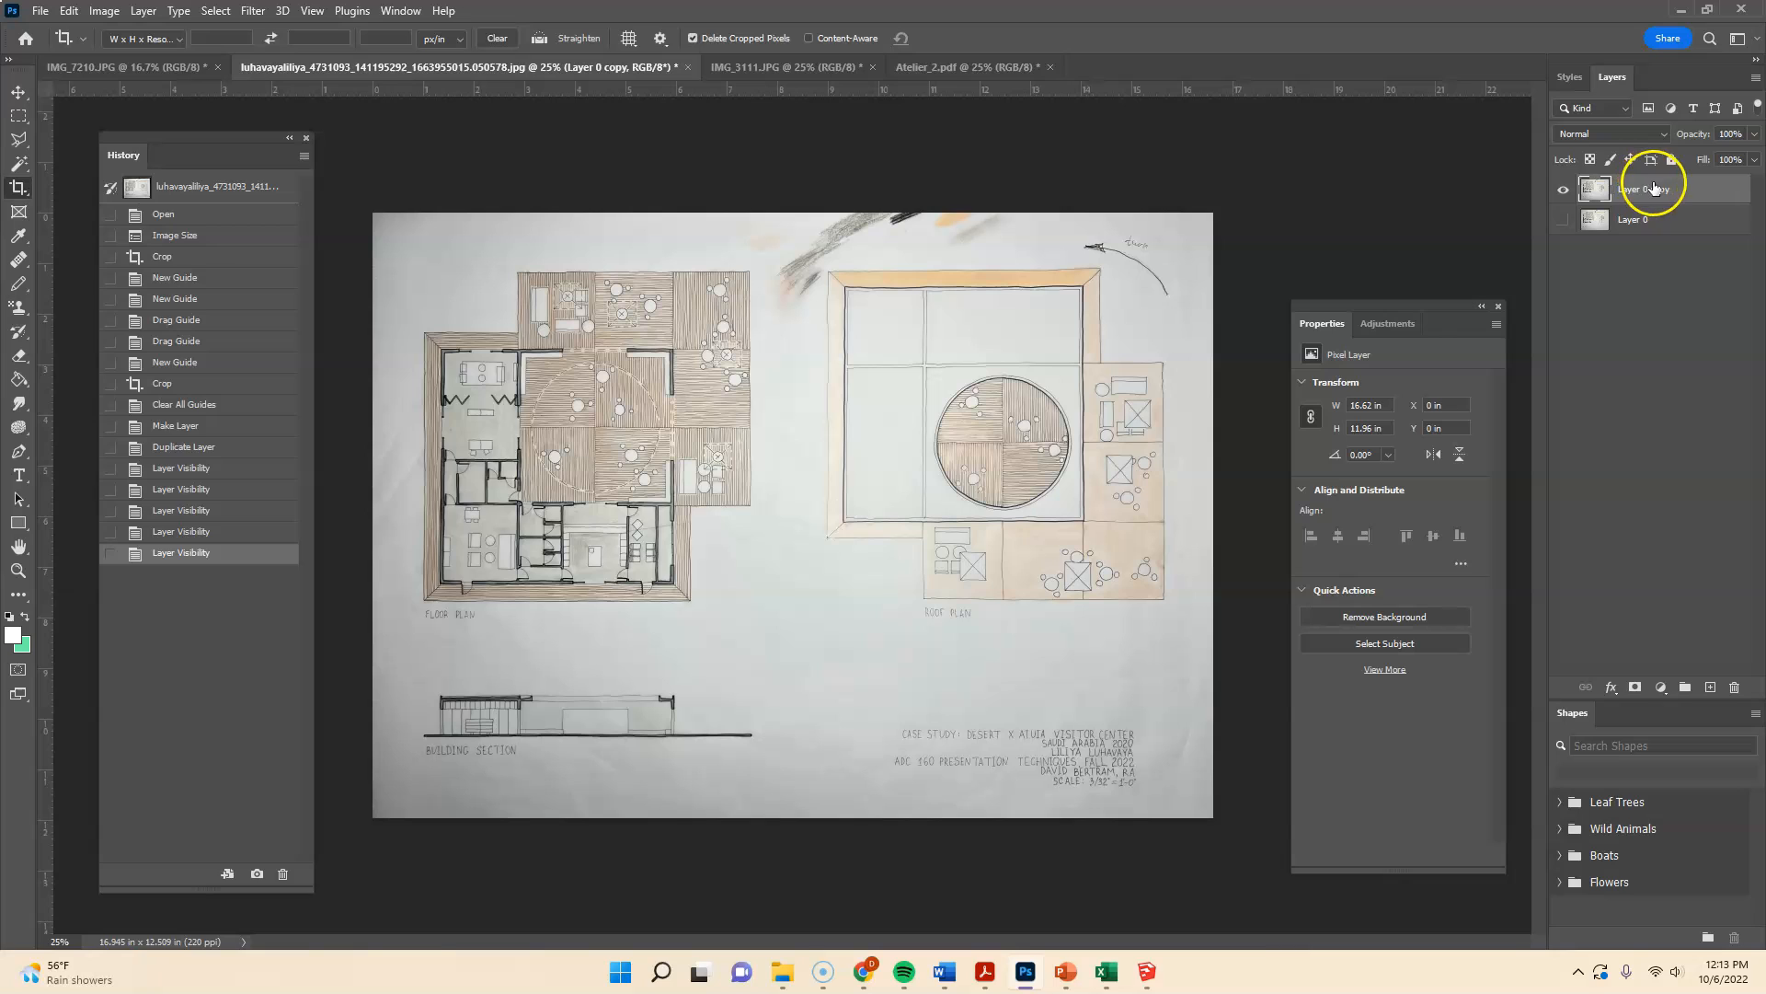
left_click(1628, 219)
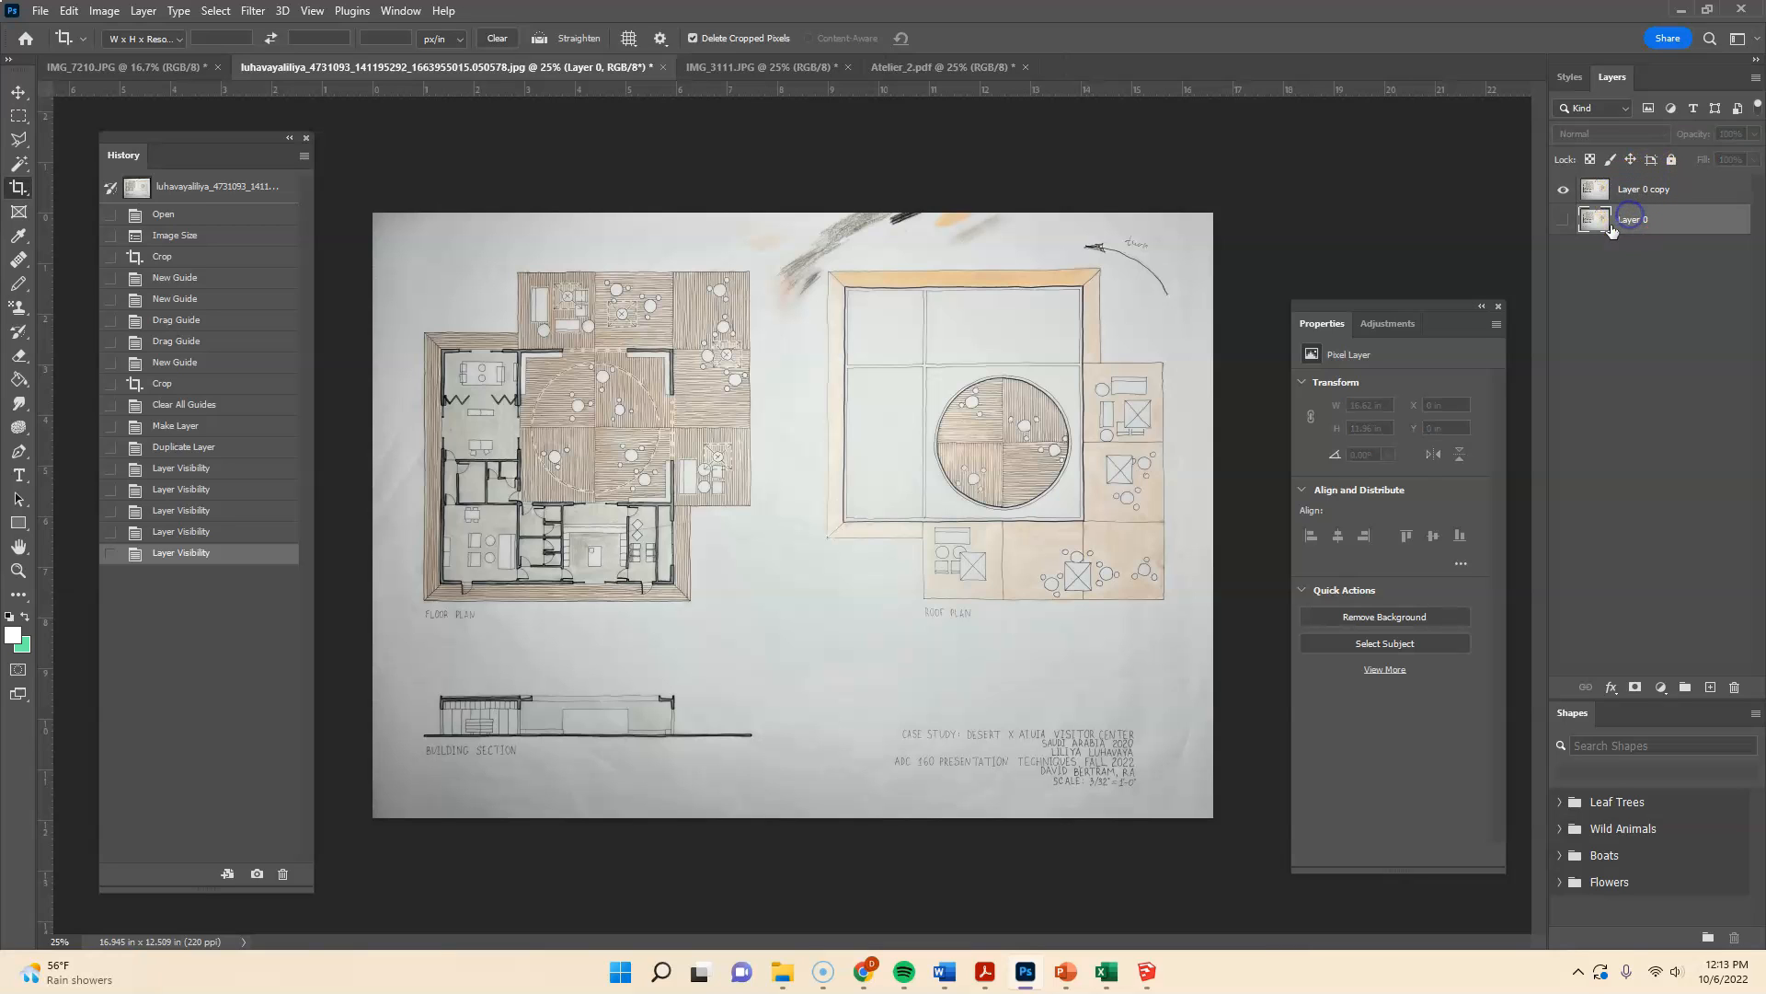
left_click(1644, 197)
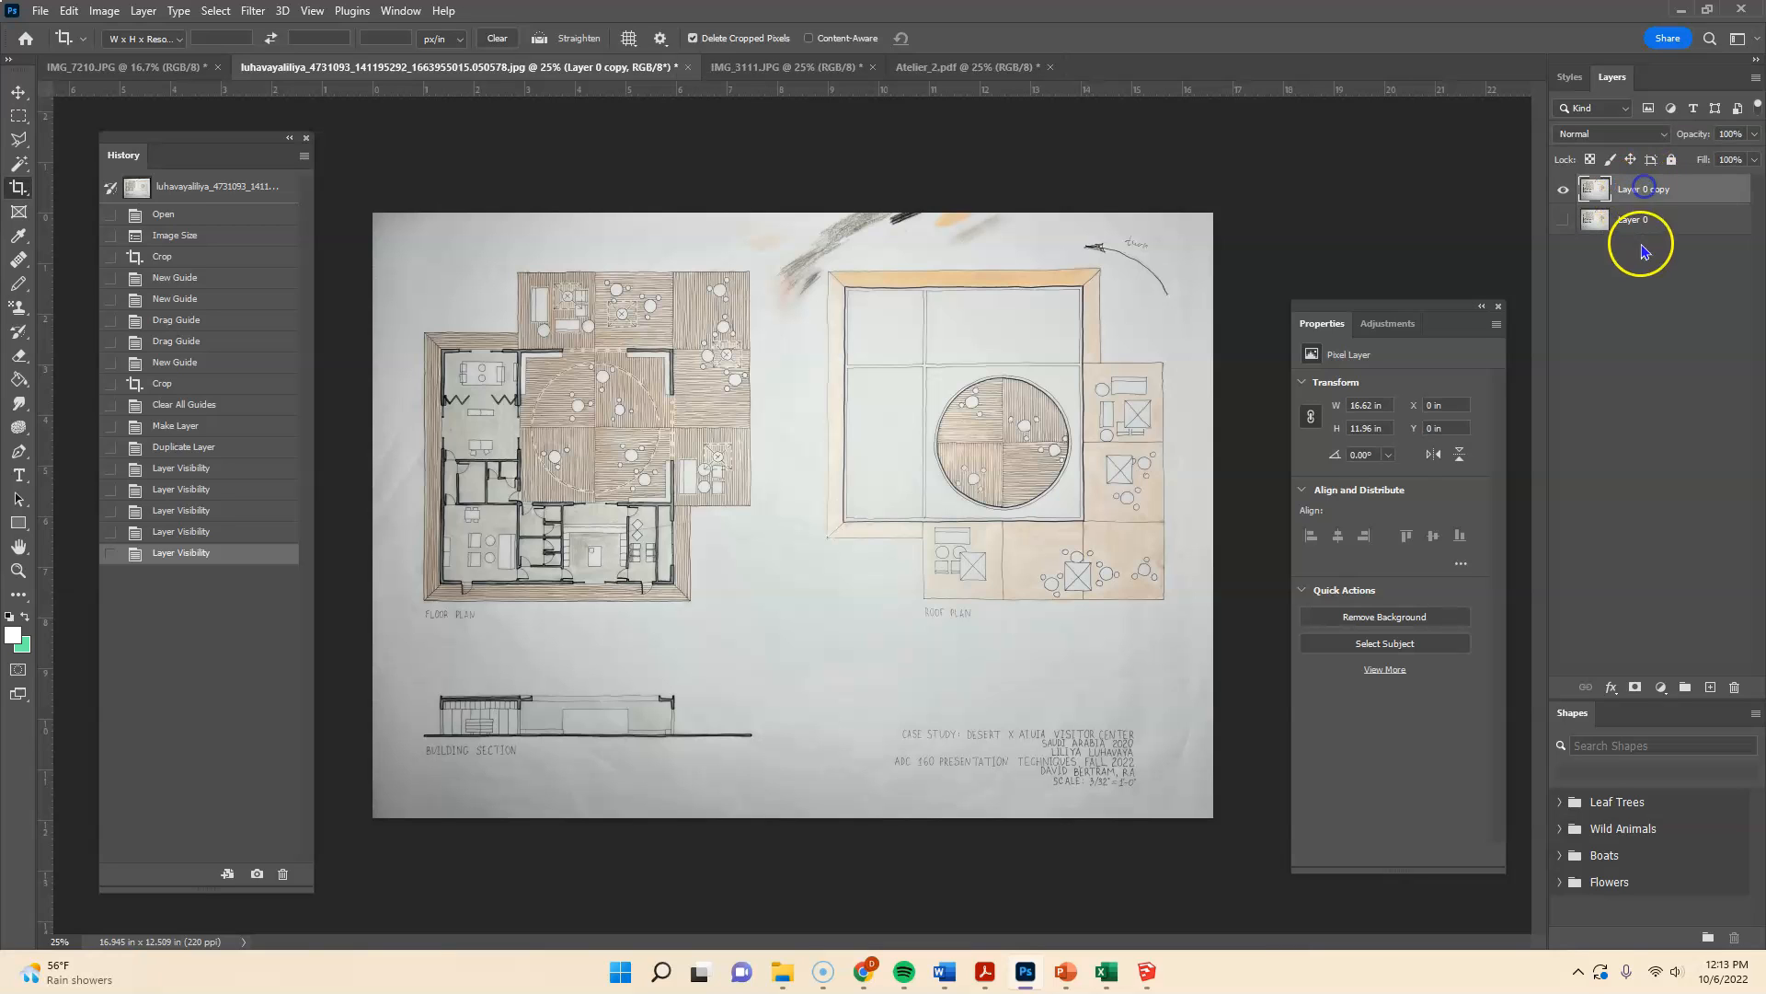
left_click(1662, 690)
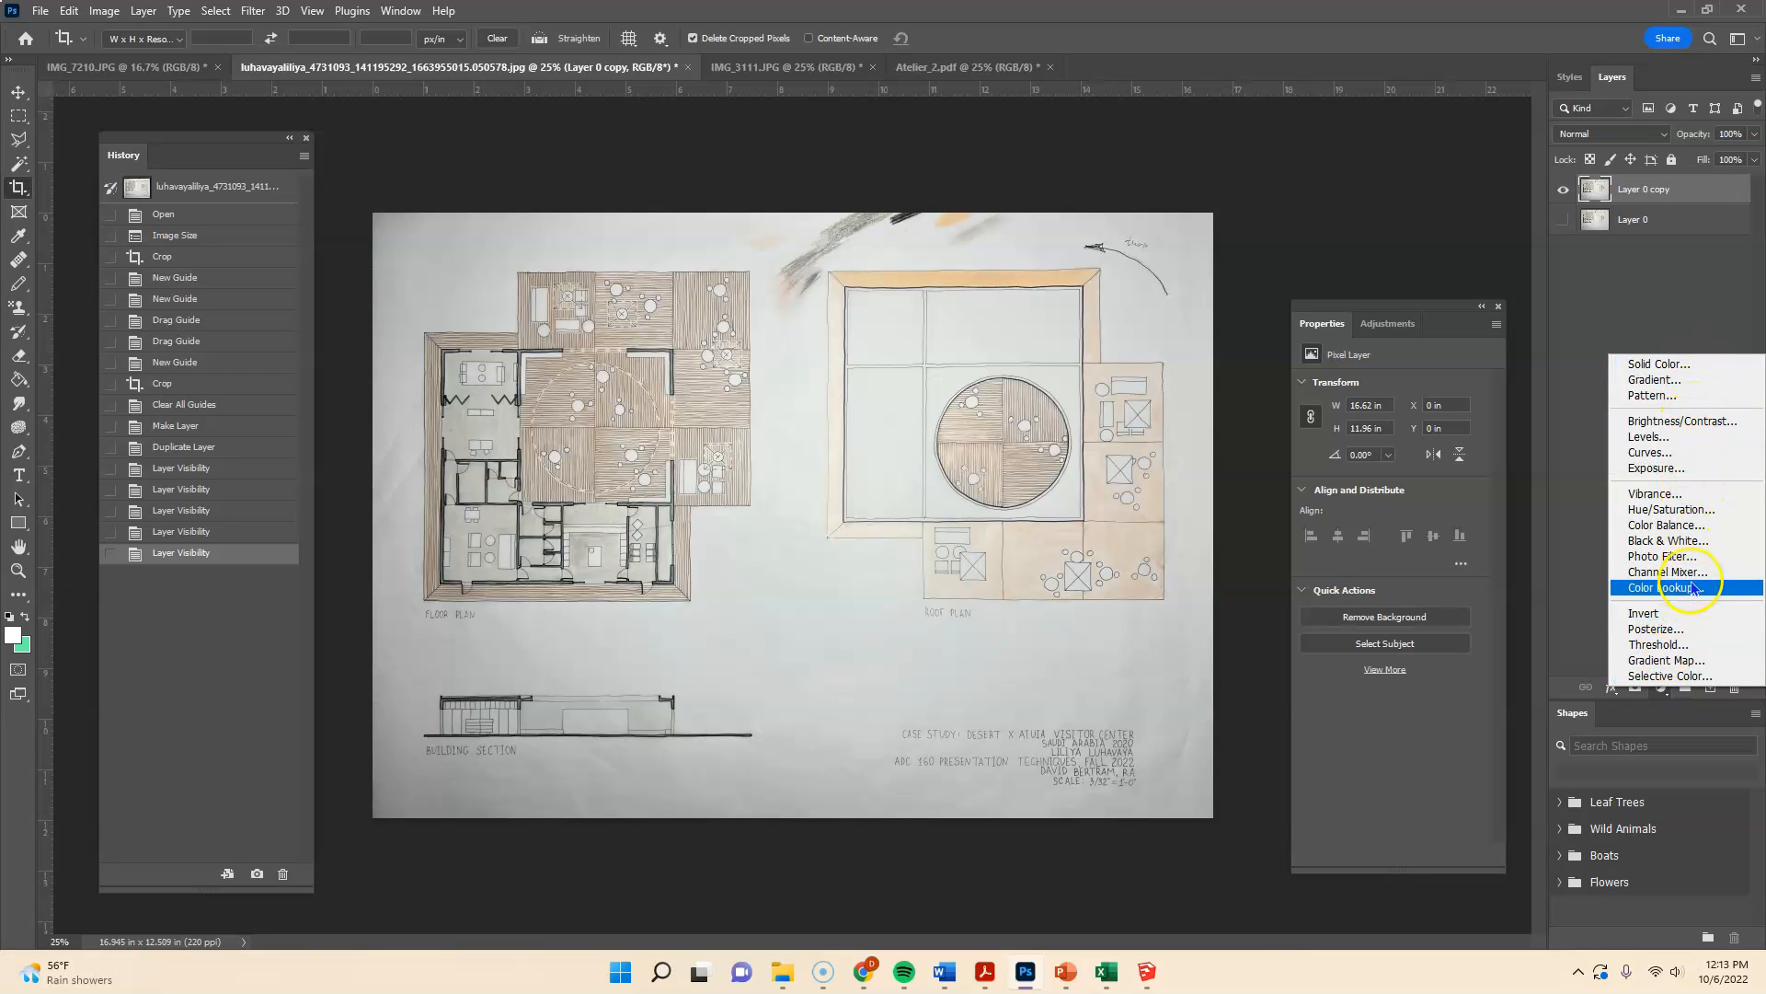
left_click(1584, 566)
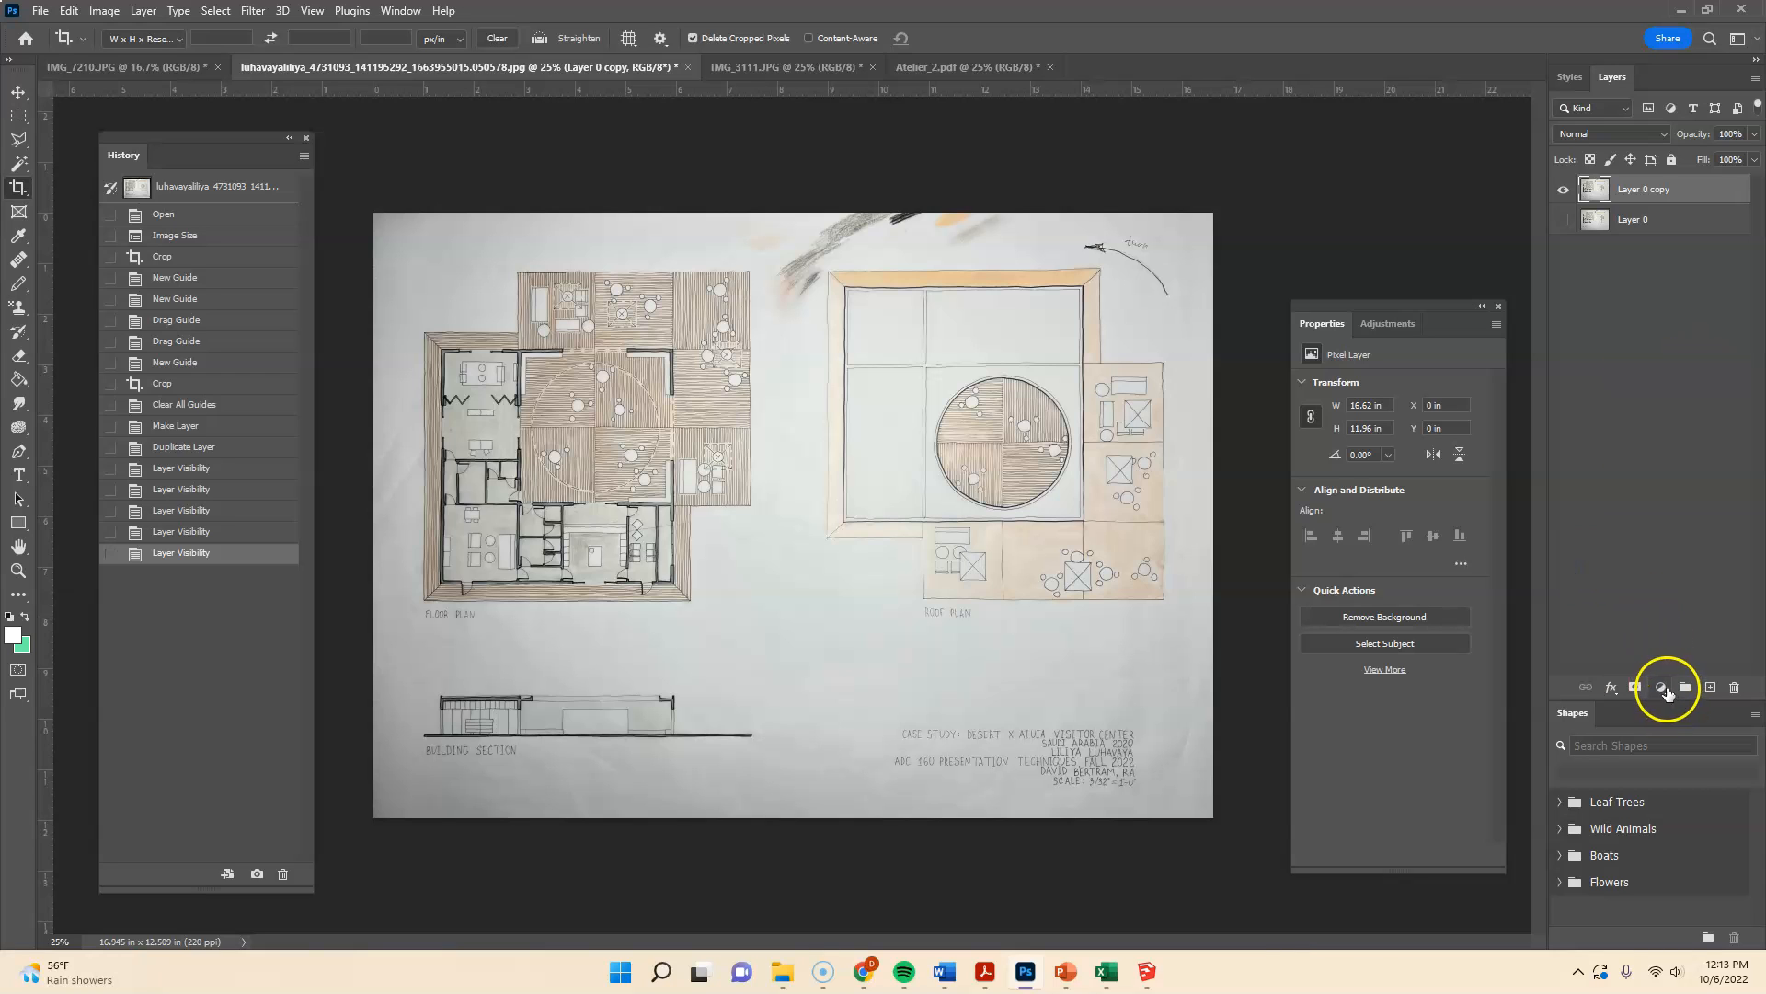
left_click(1662, 689)
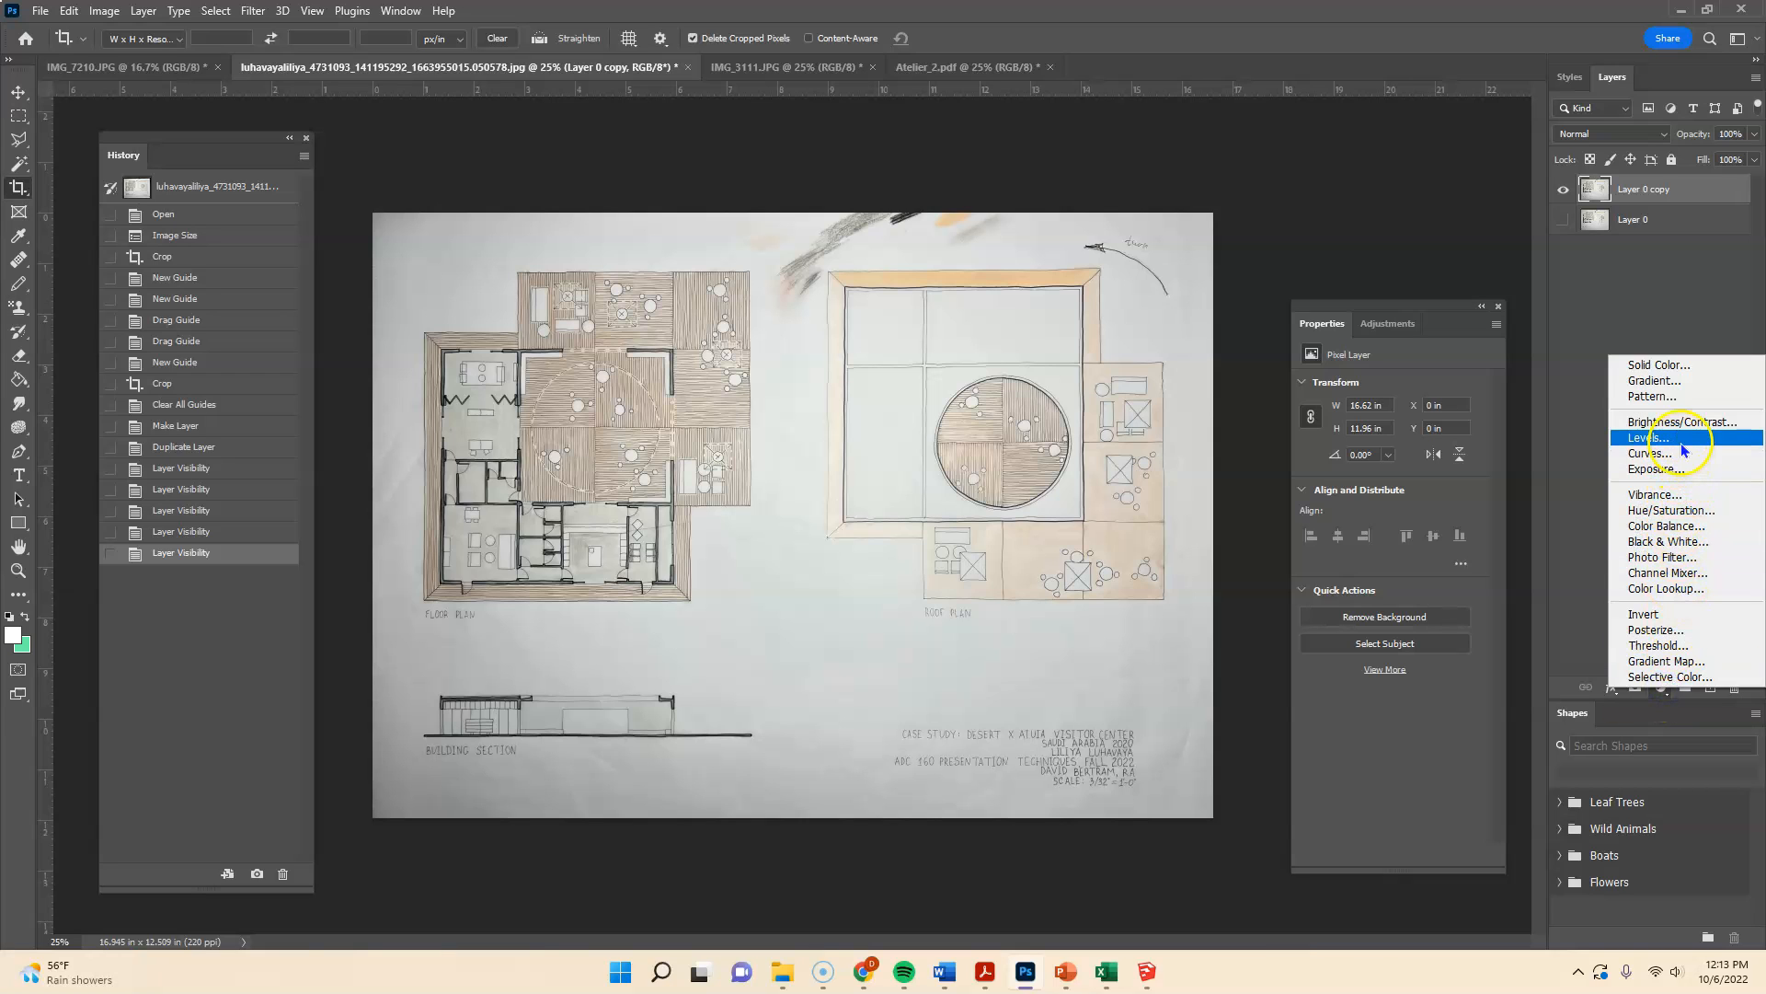
left_click(1648, 438)
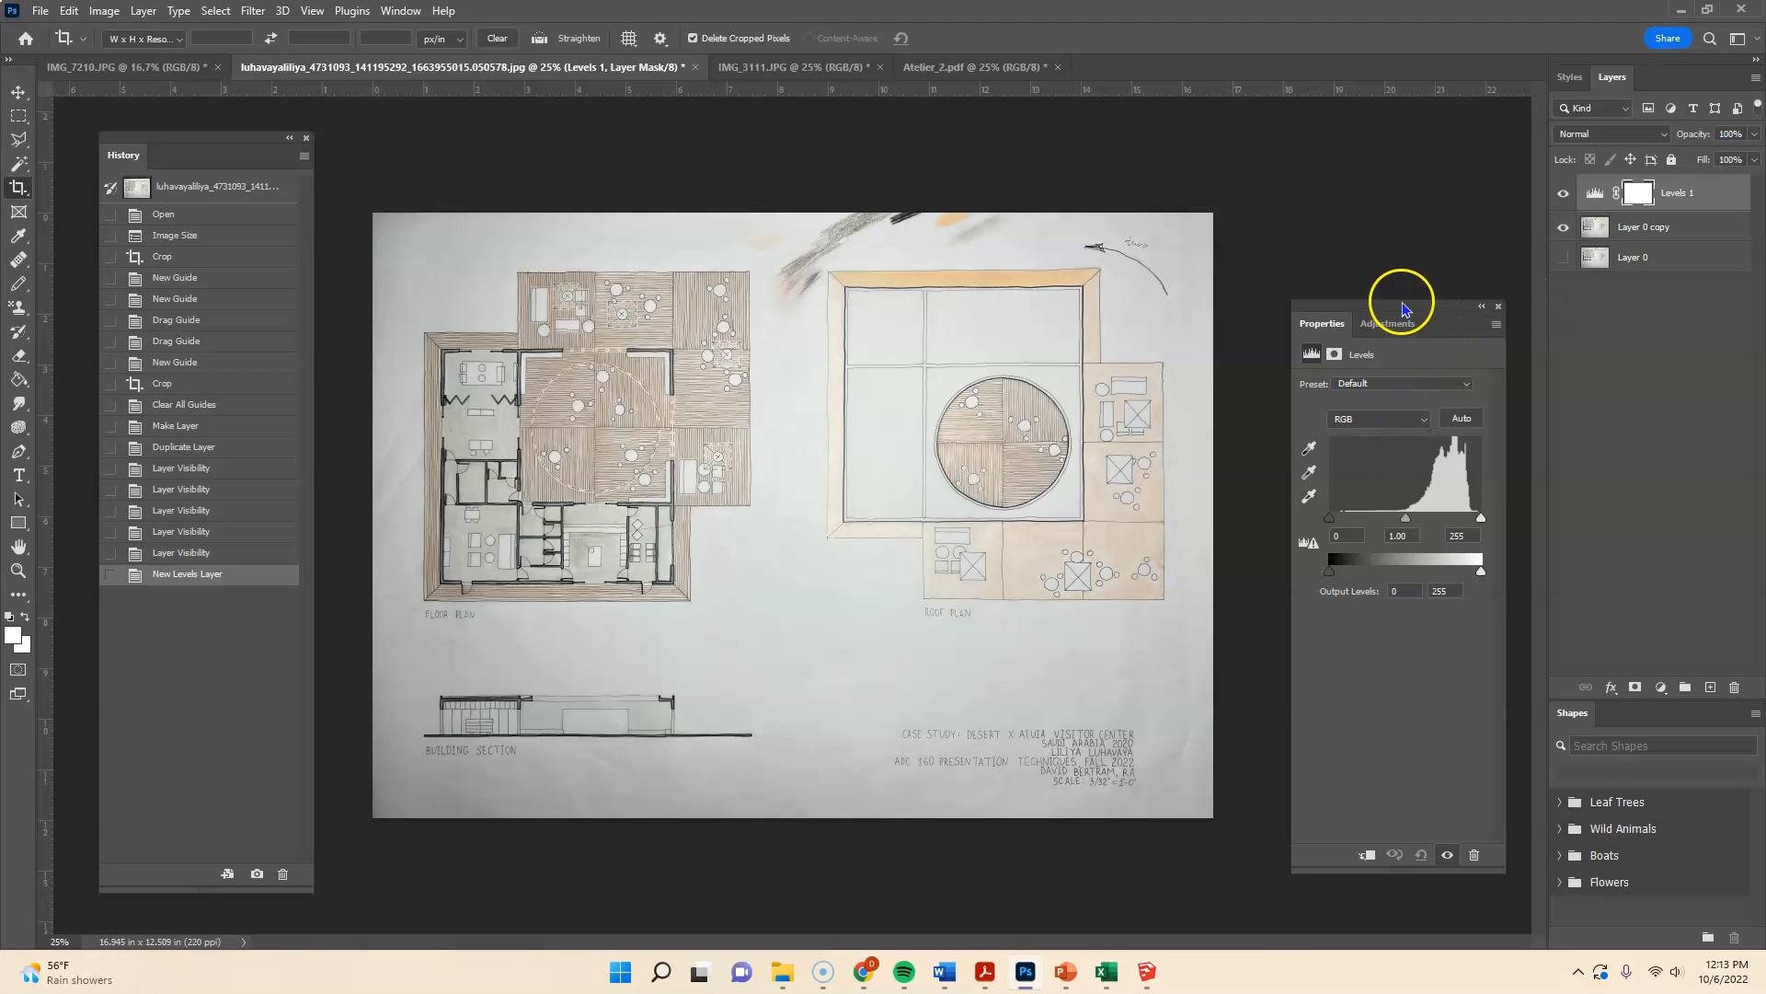
left_click_drag(1404, 309, 1393, 221)
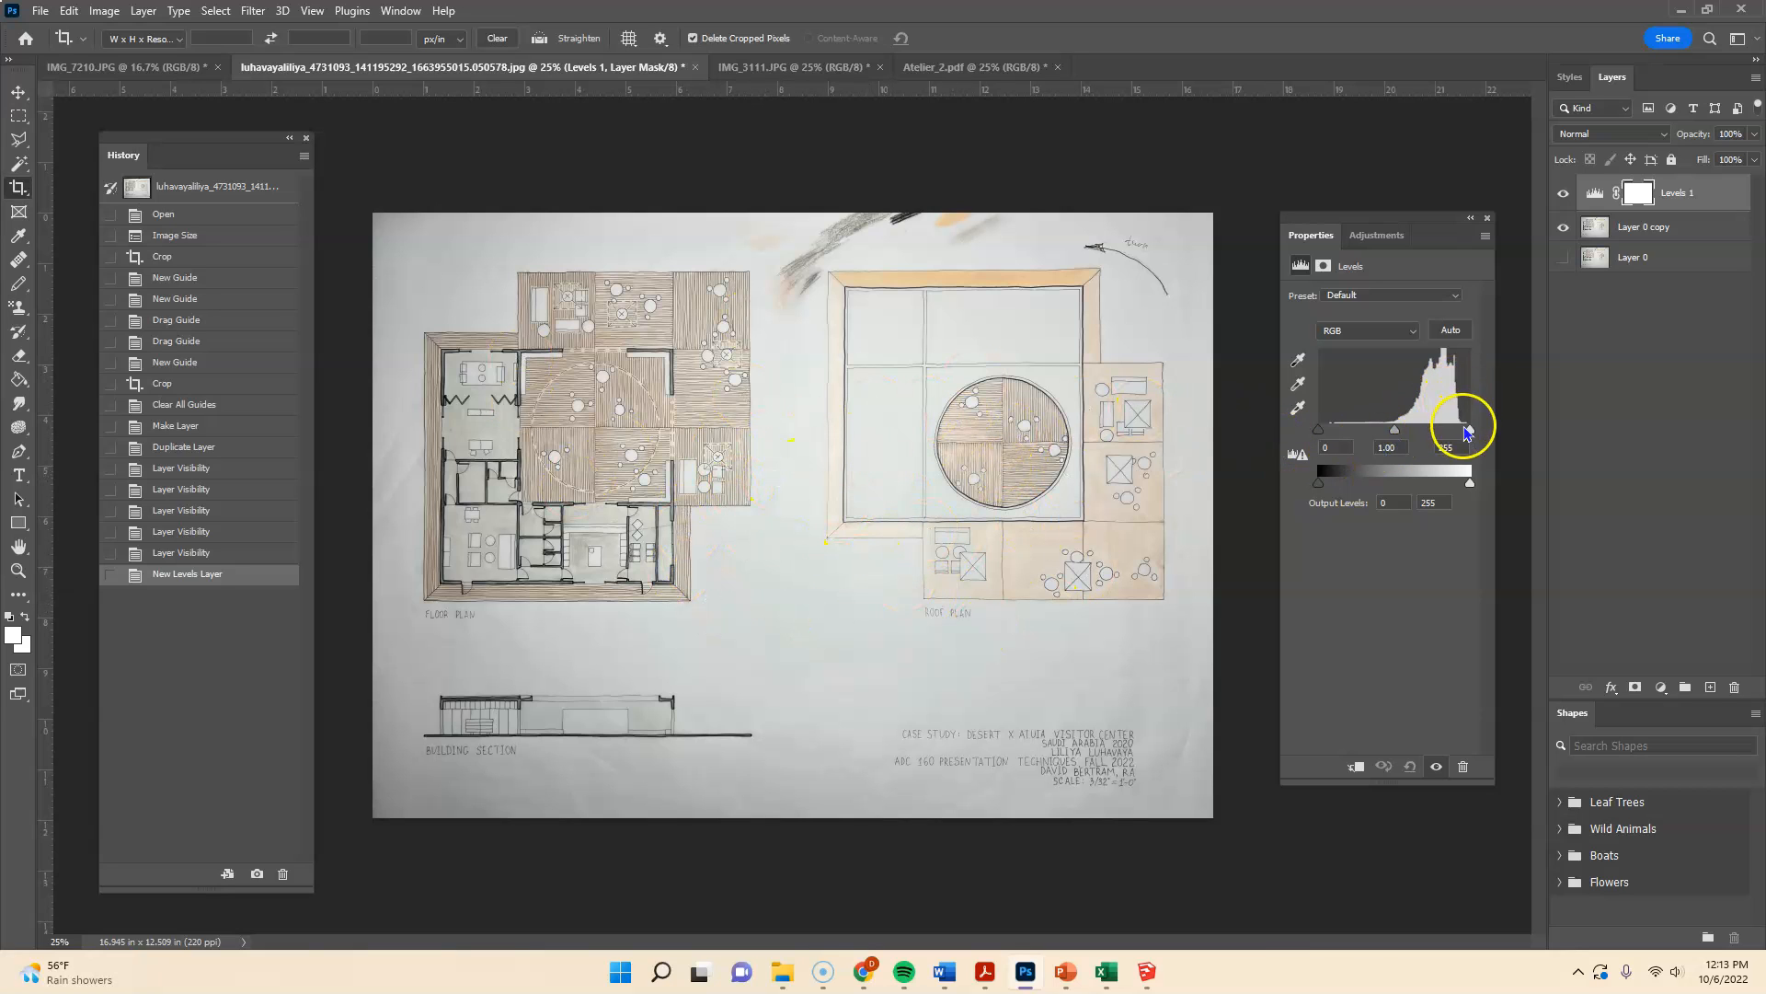
- Review the Red and Green histograms in the Levels adjustment, and set the Blue channel's input black point to 26 and white point to 240
left_click(1354, 339)
left_click(1348, 359)
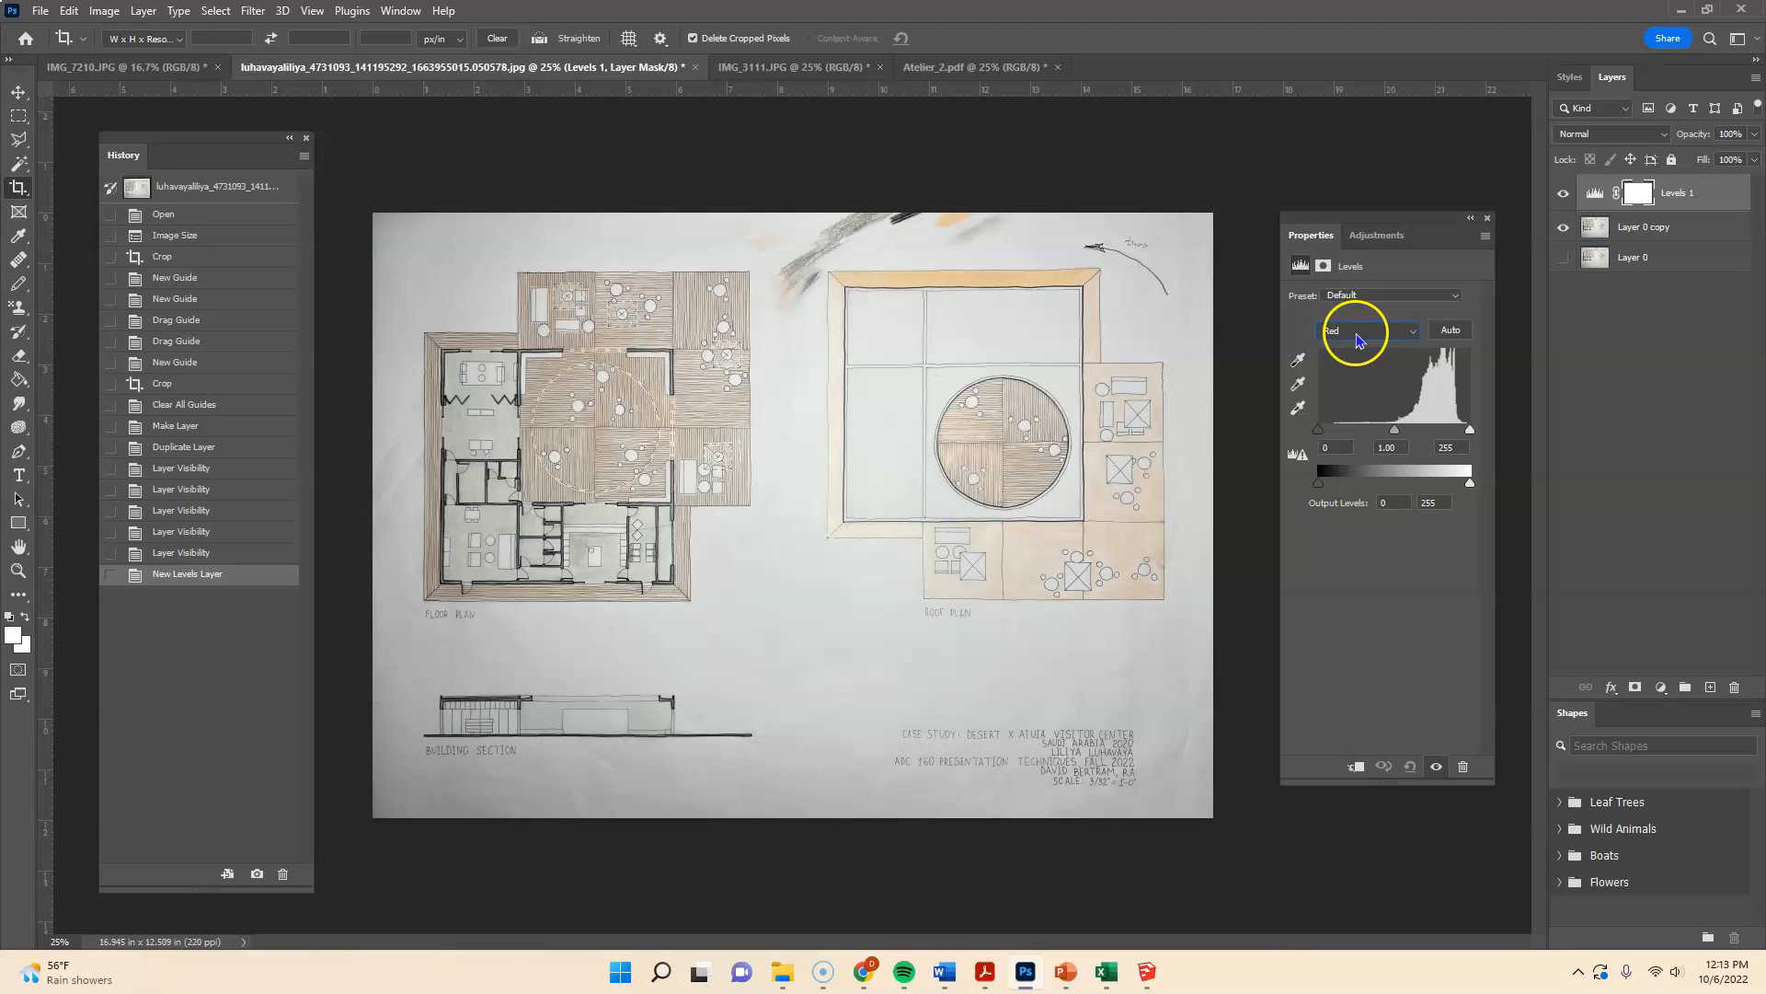
left_click(1359, 337)
left_click(1358, 377)
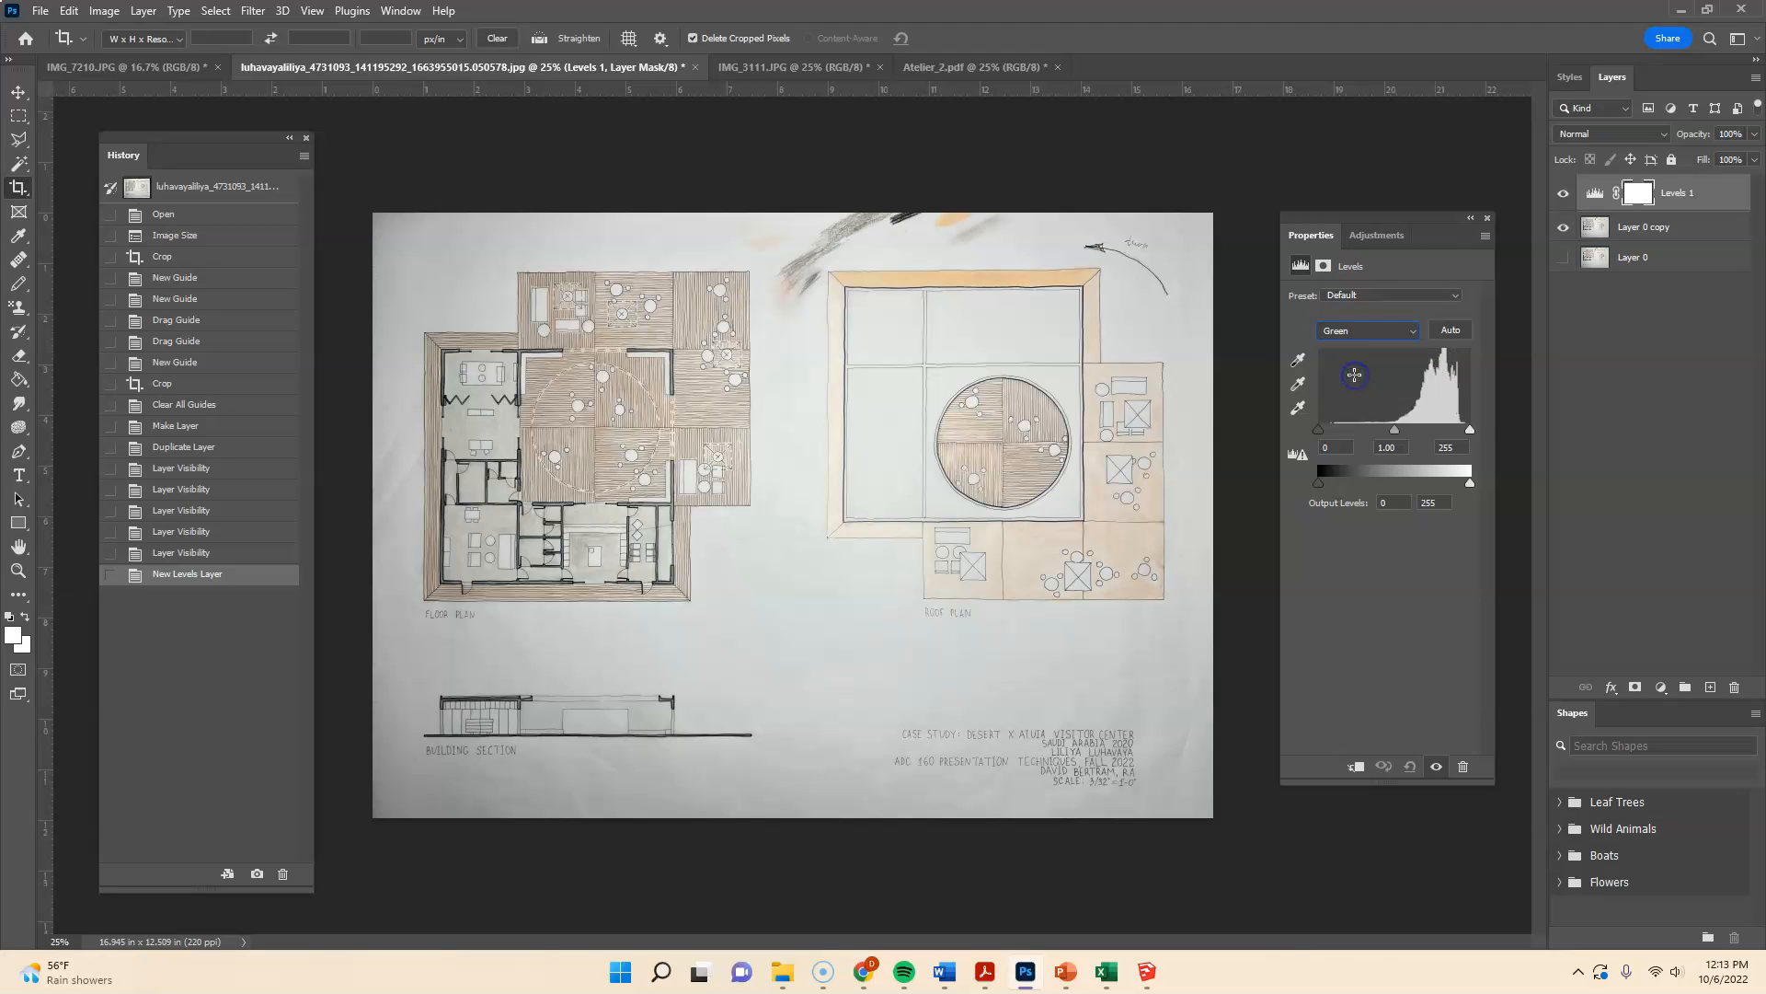
left_click(1358, 331)
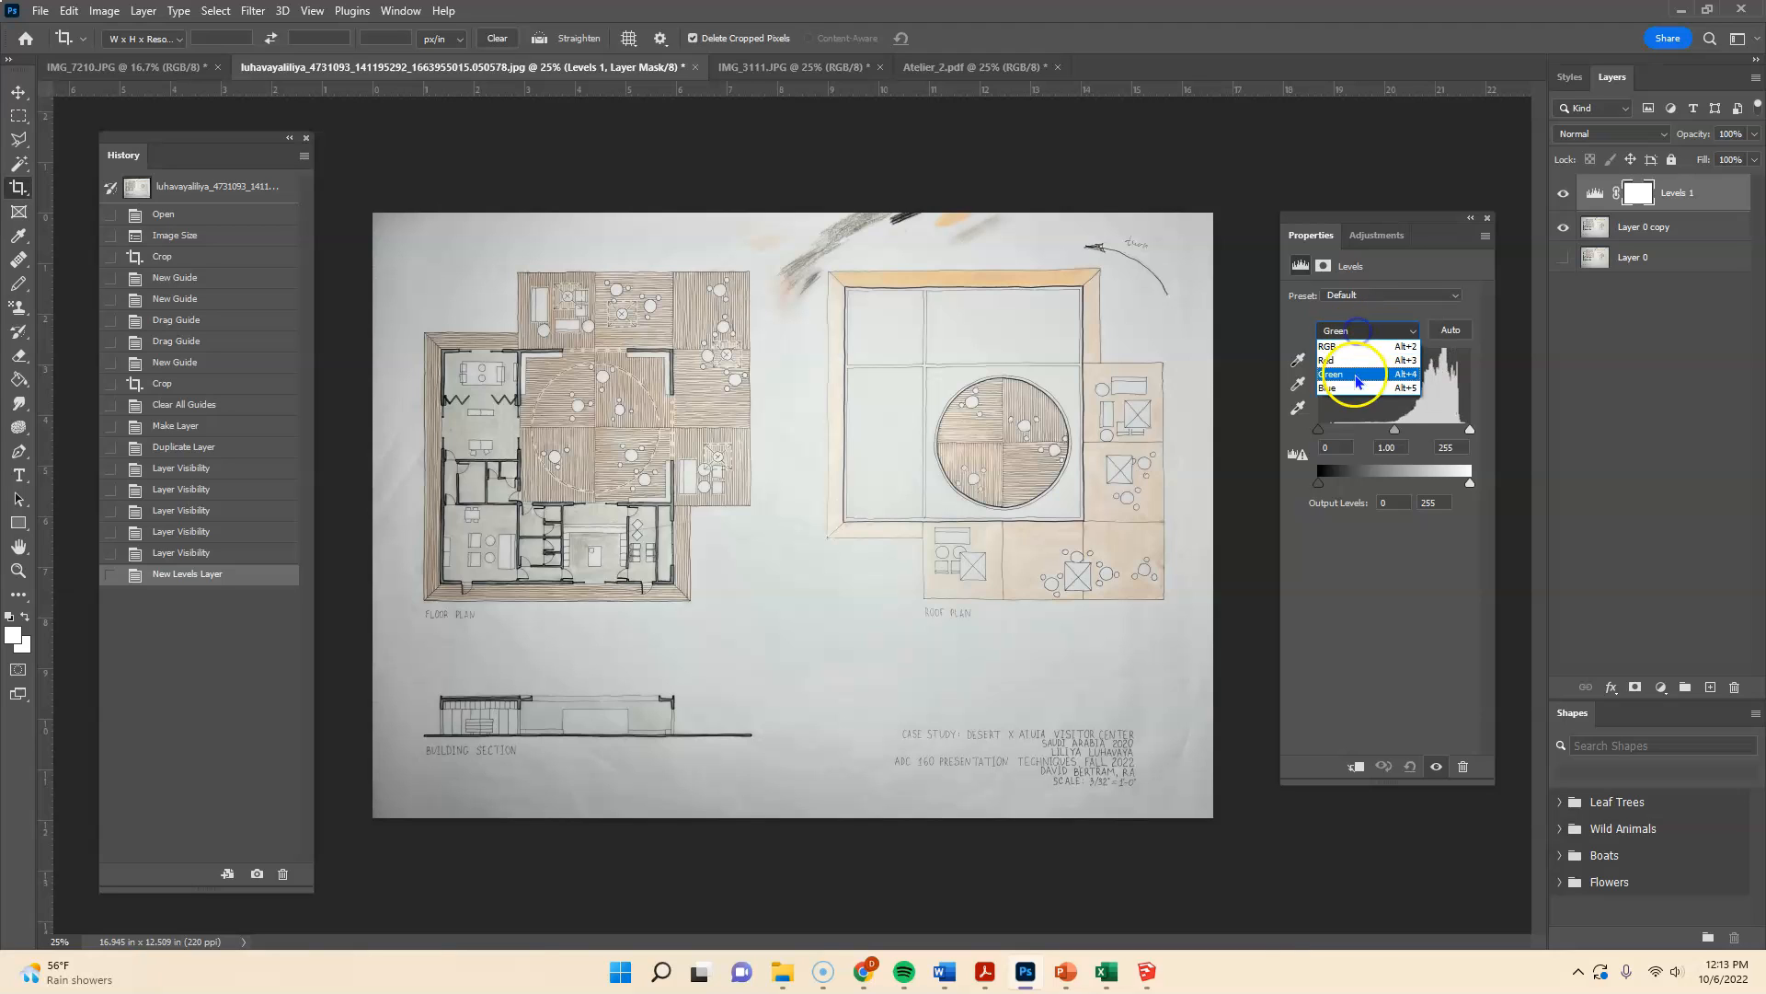
left_click(1353, 390)
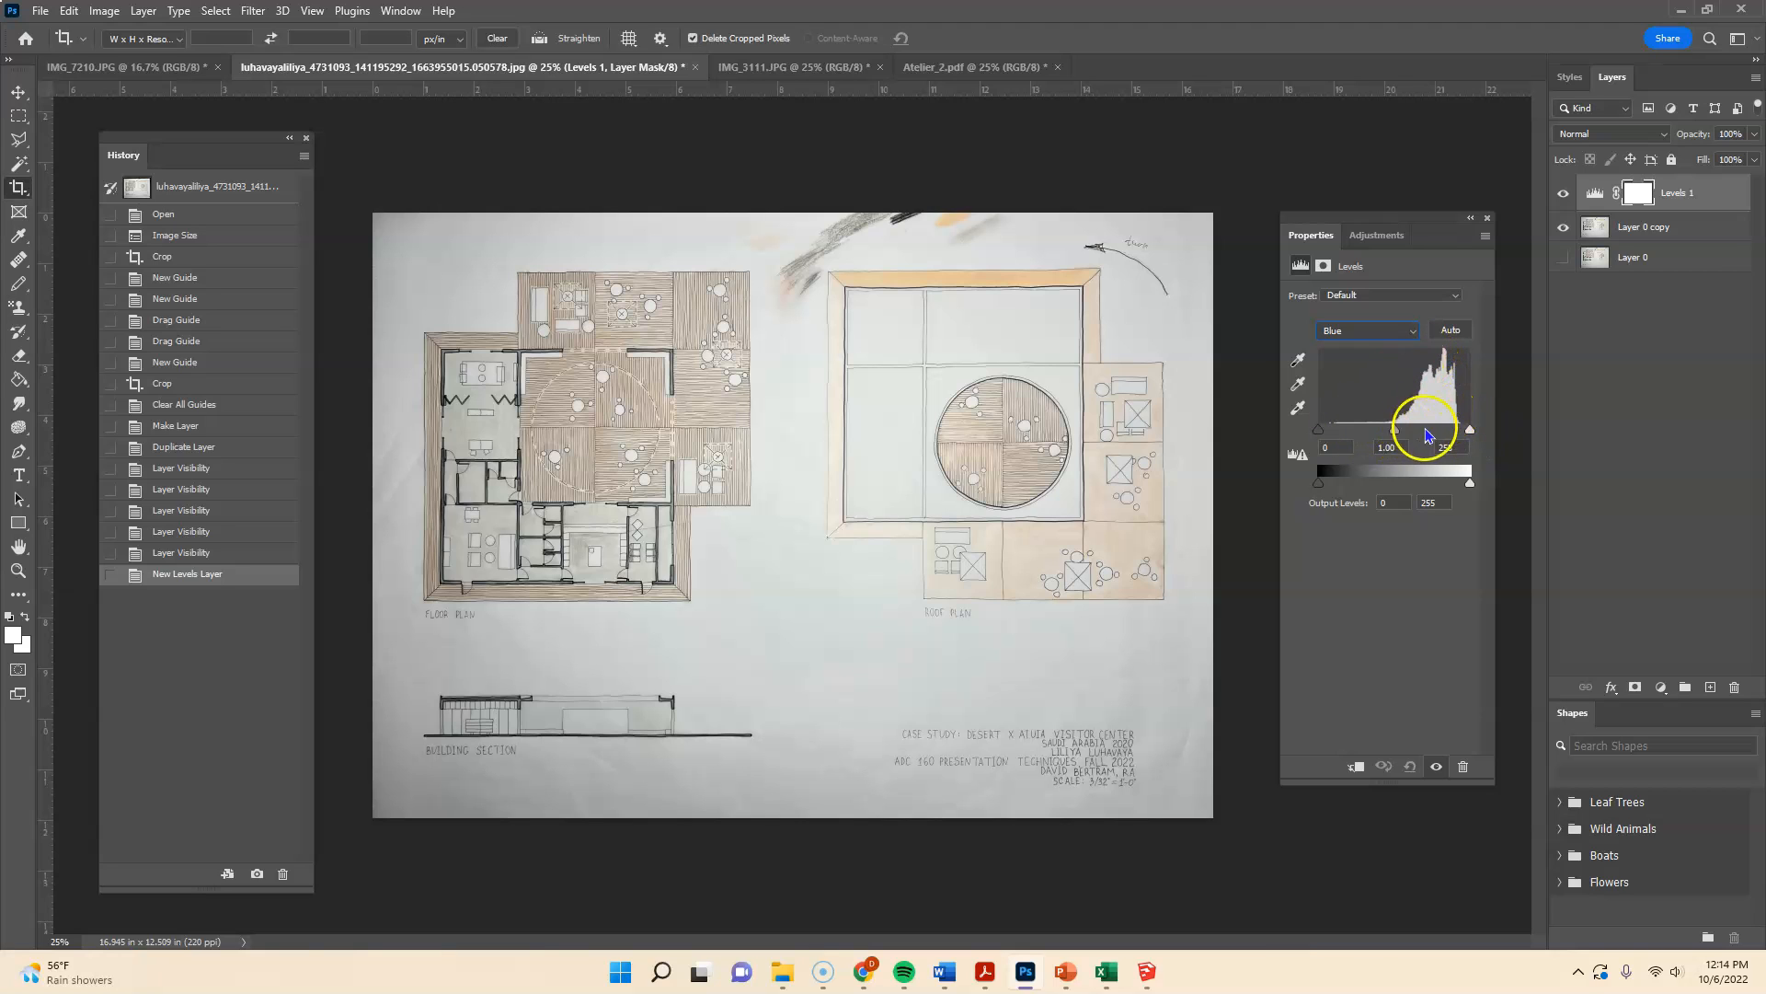
left_click_drag(1470, 431, 1463, 430)
left_click_drag(1463, 430, 1462, 430)
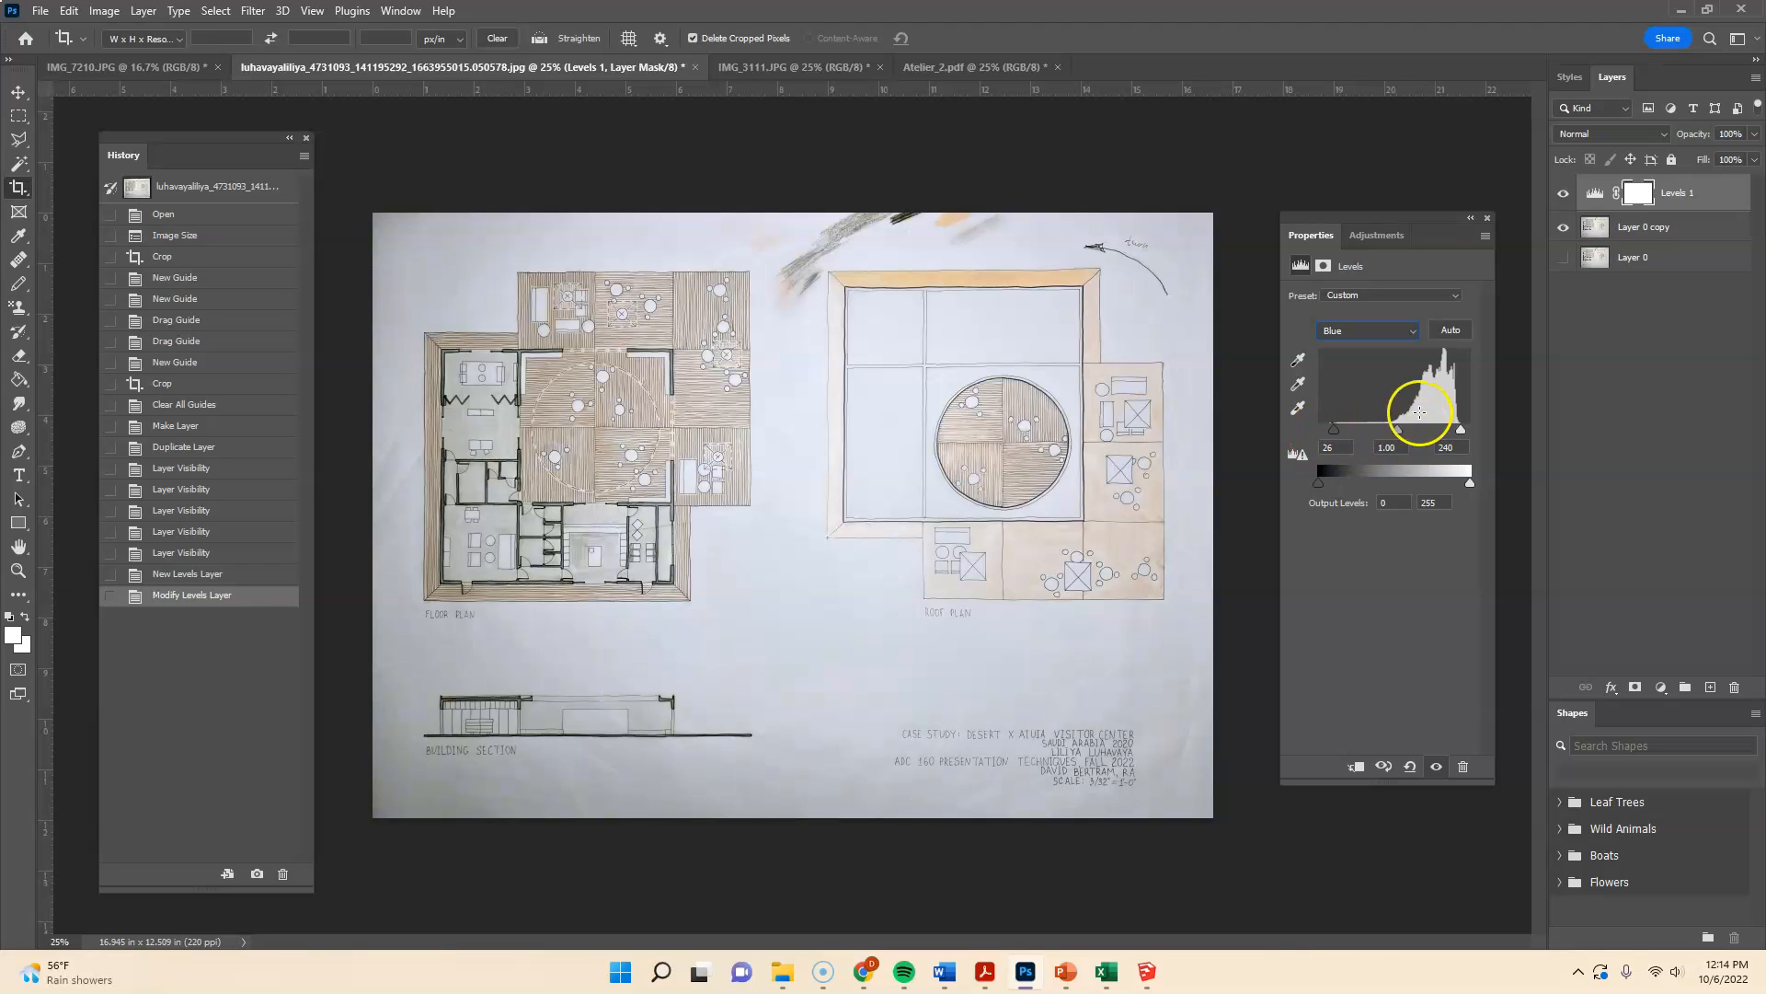
- Set the Levels input black and white points to 23 and 253 for the Red channel, and 26 and 246 for Green
left_click(1405, 344)
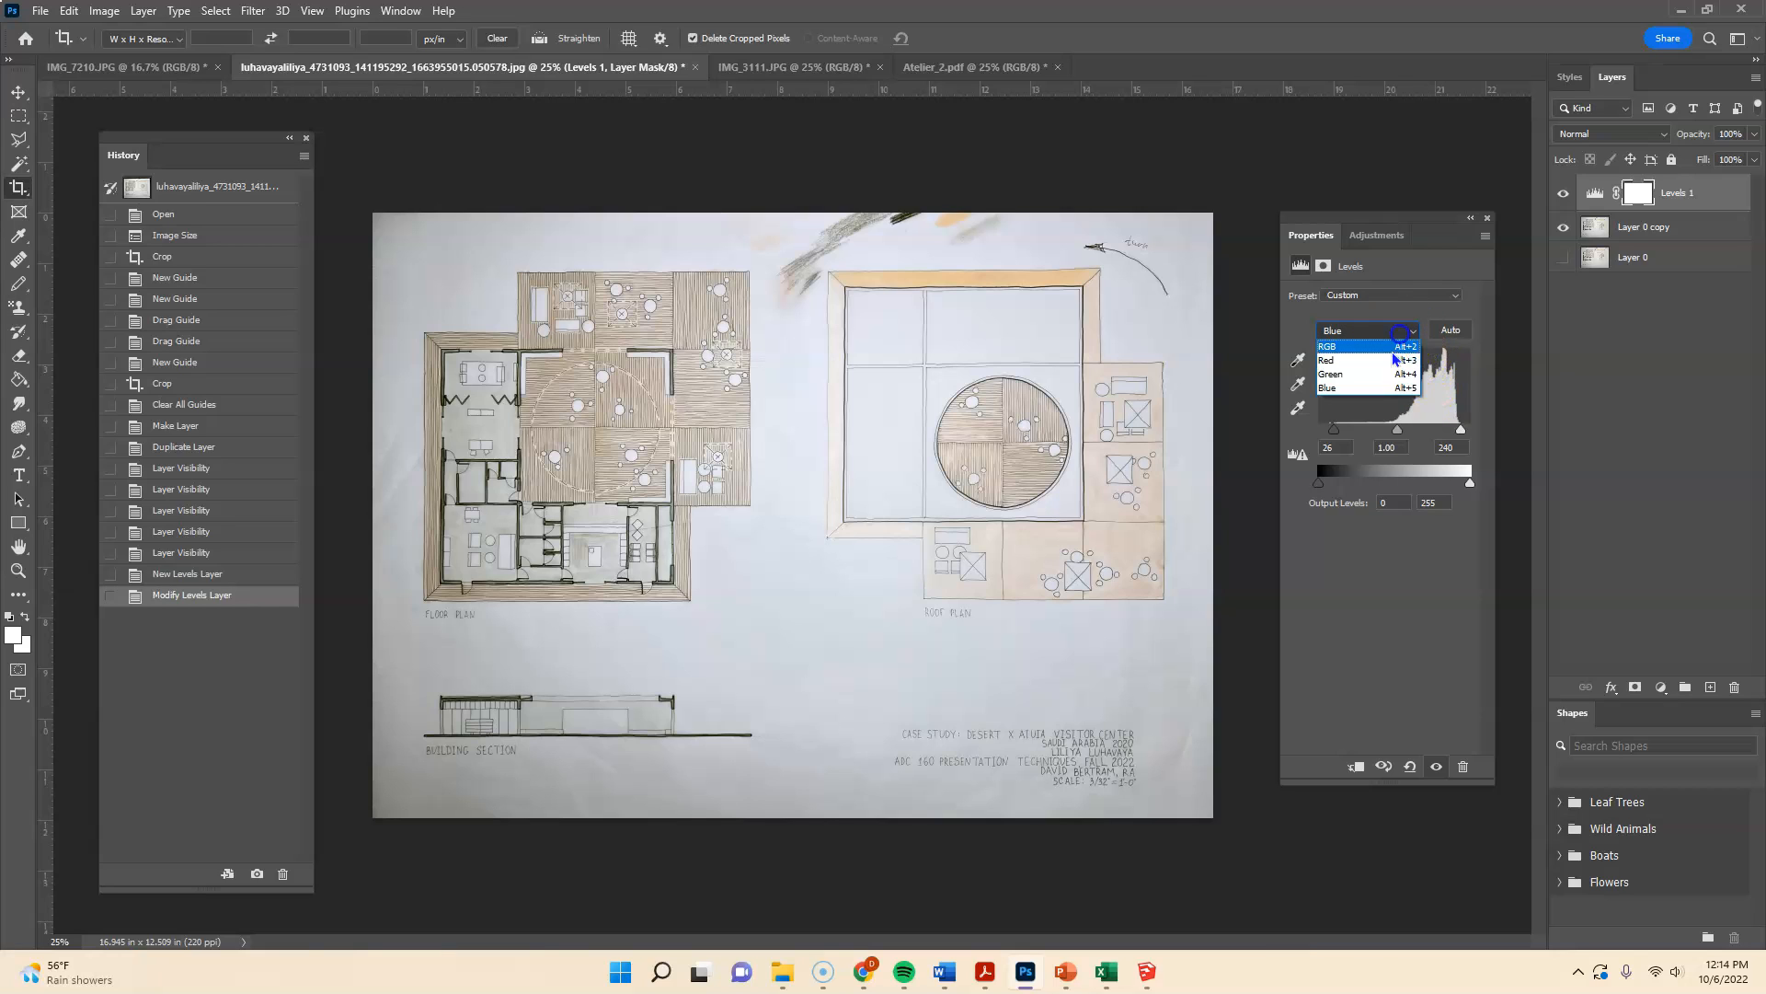
left_click(1397, 345)
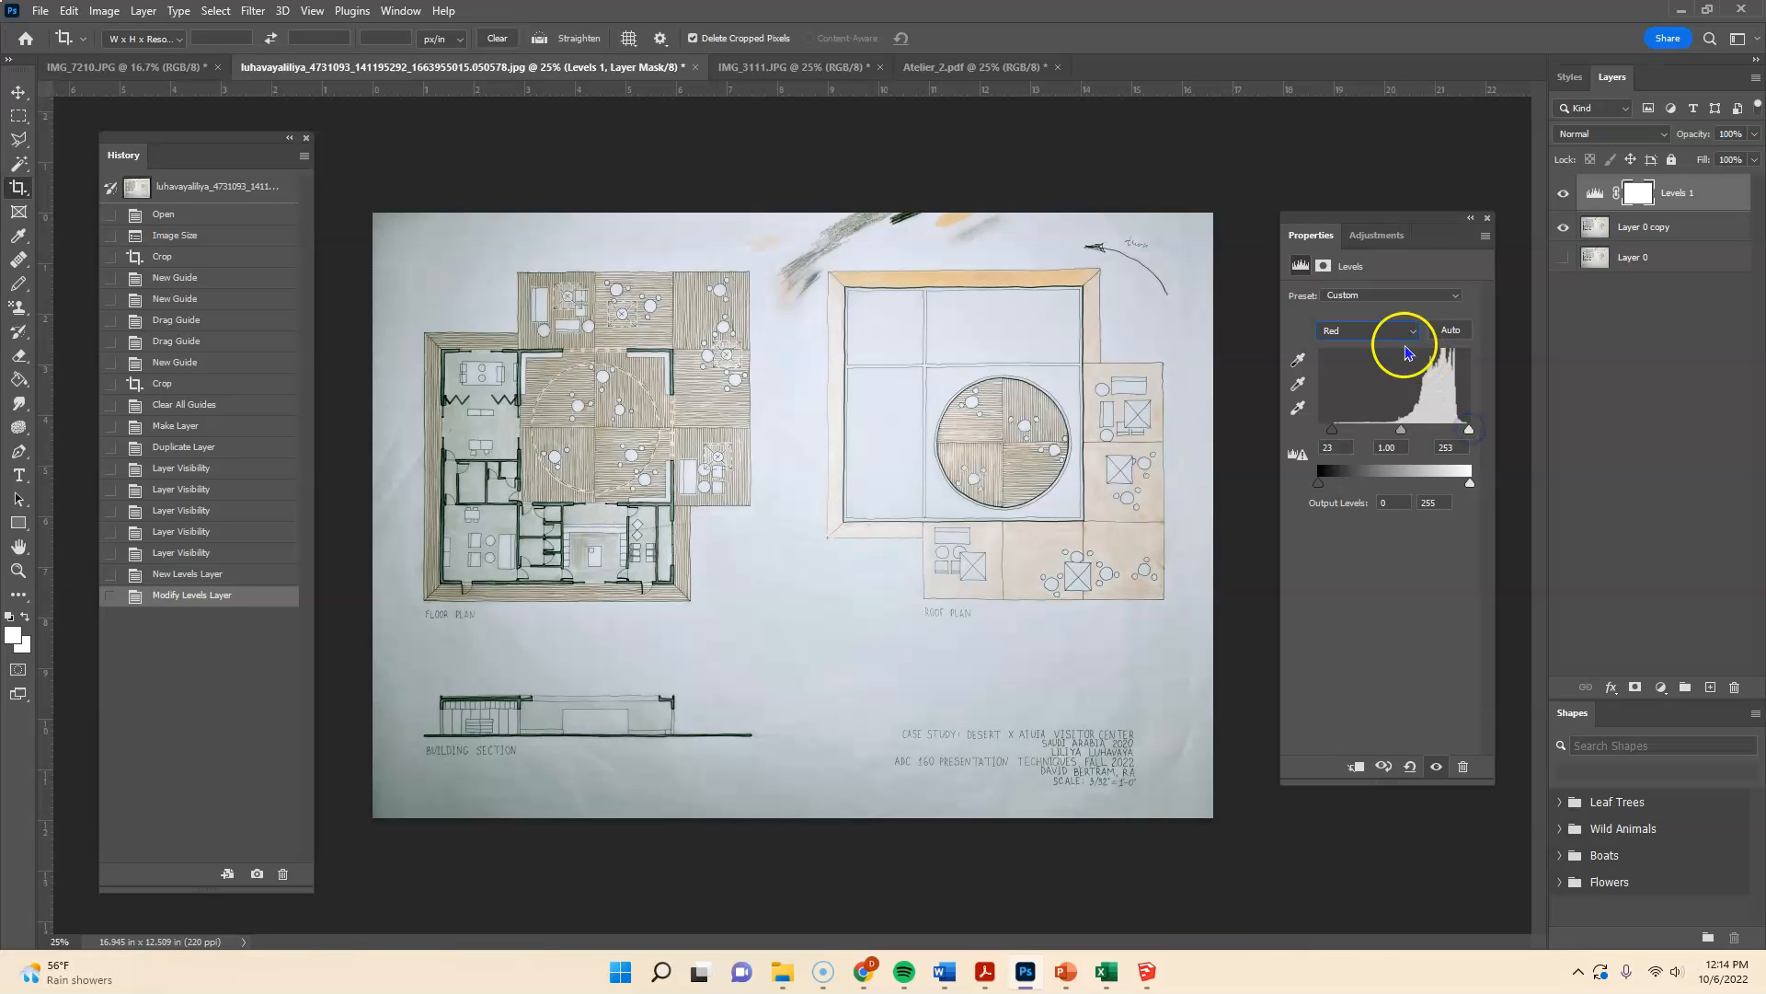
left_click(1369, 374)
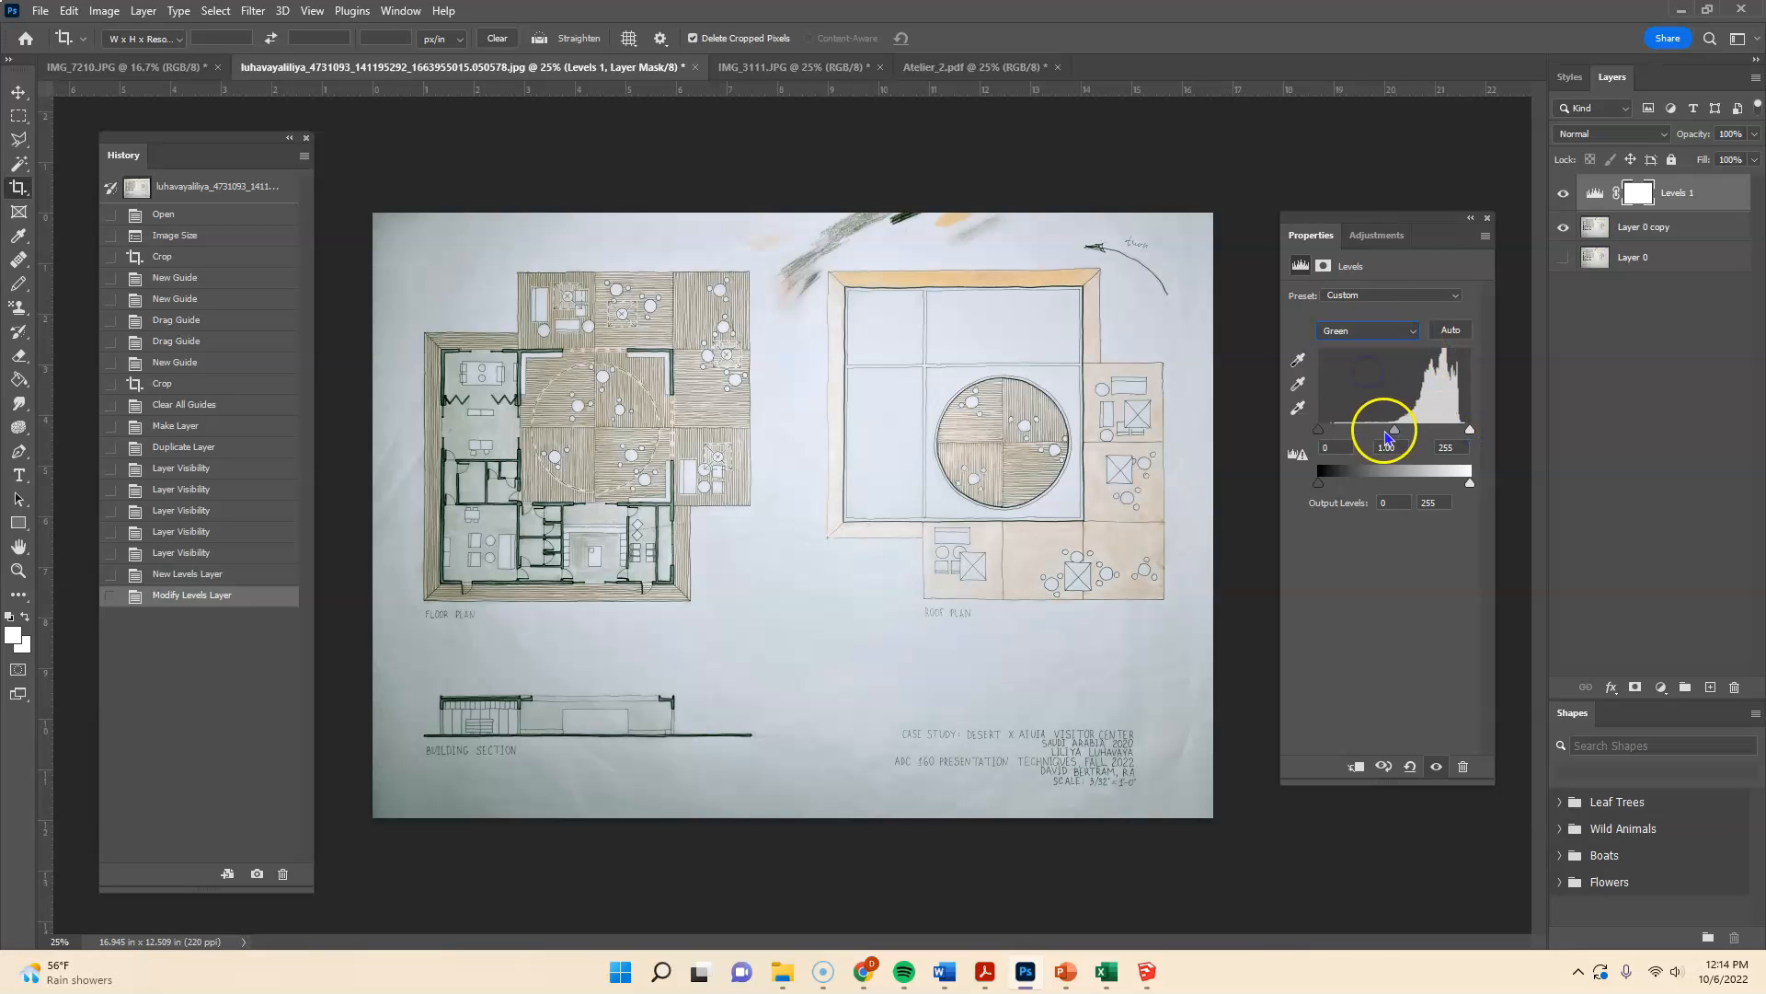
left_click_drag(1317, 432, 1335, 437)
- Toggle the Levels 1 adjustment layer off and on repeatedly to compare the drawing before and after the correction
left_click(1561, 195)
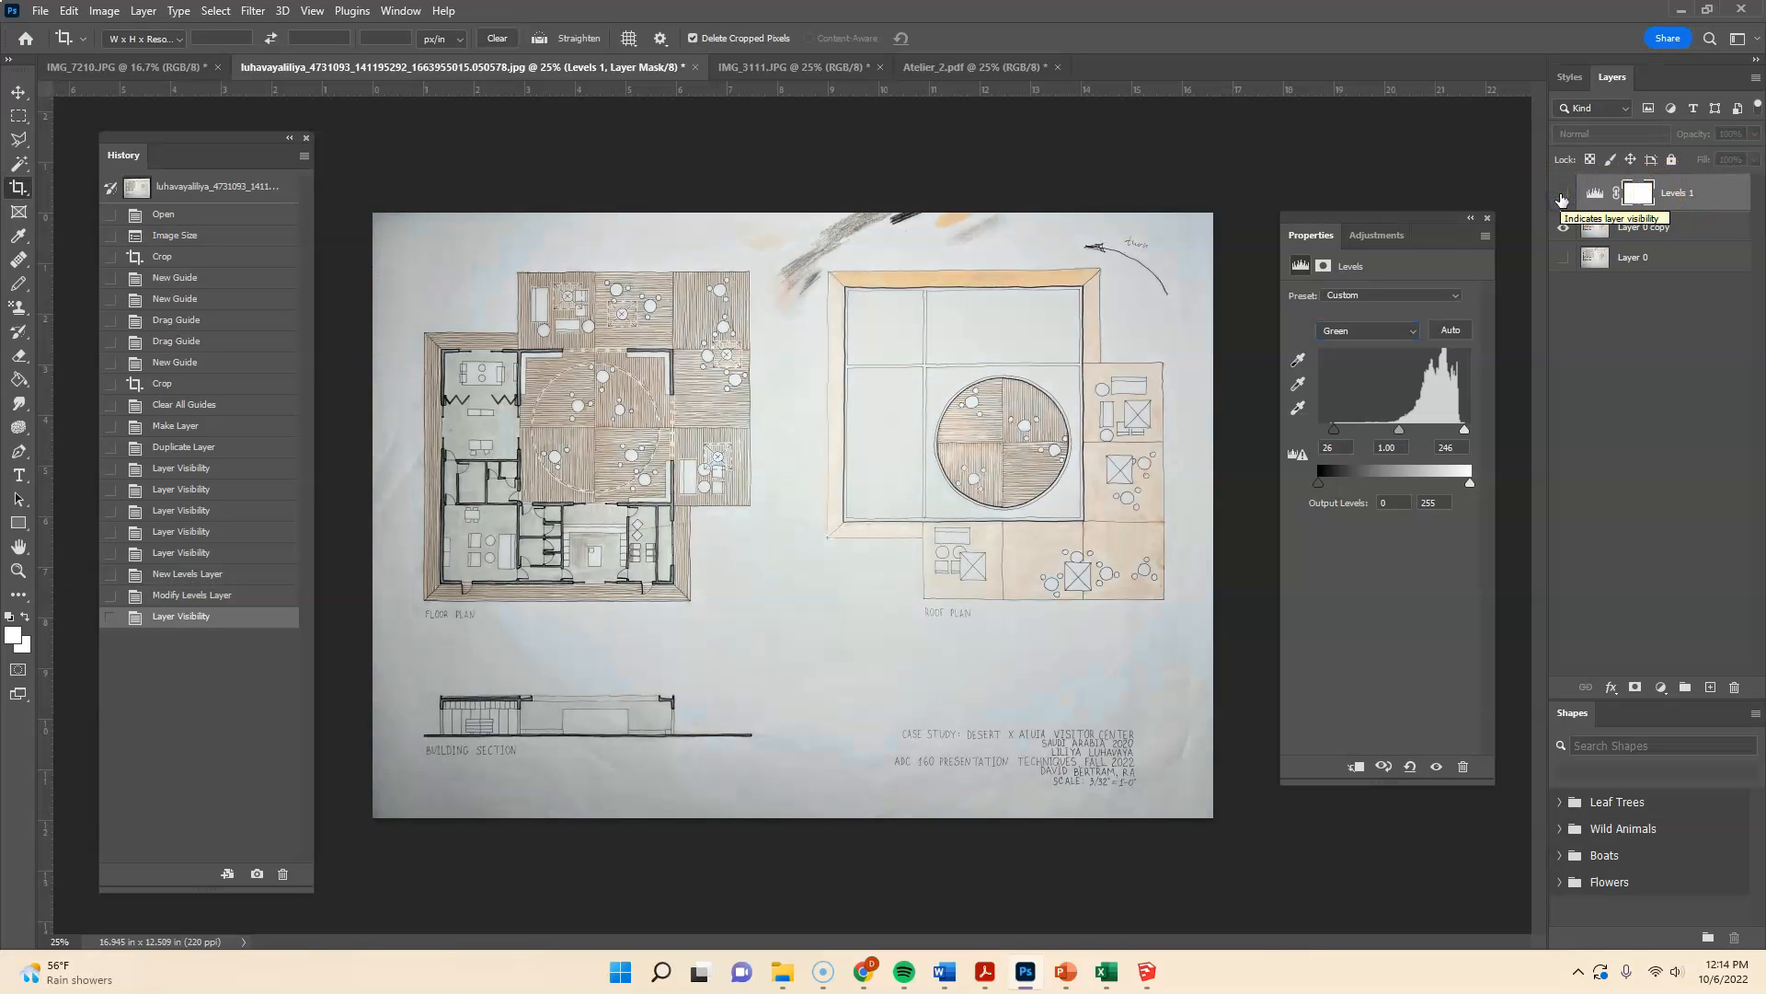
left_click(1561, 195)
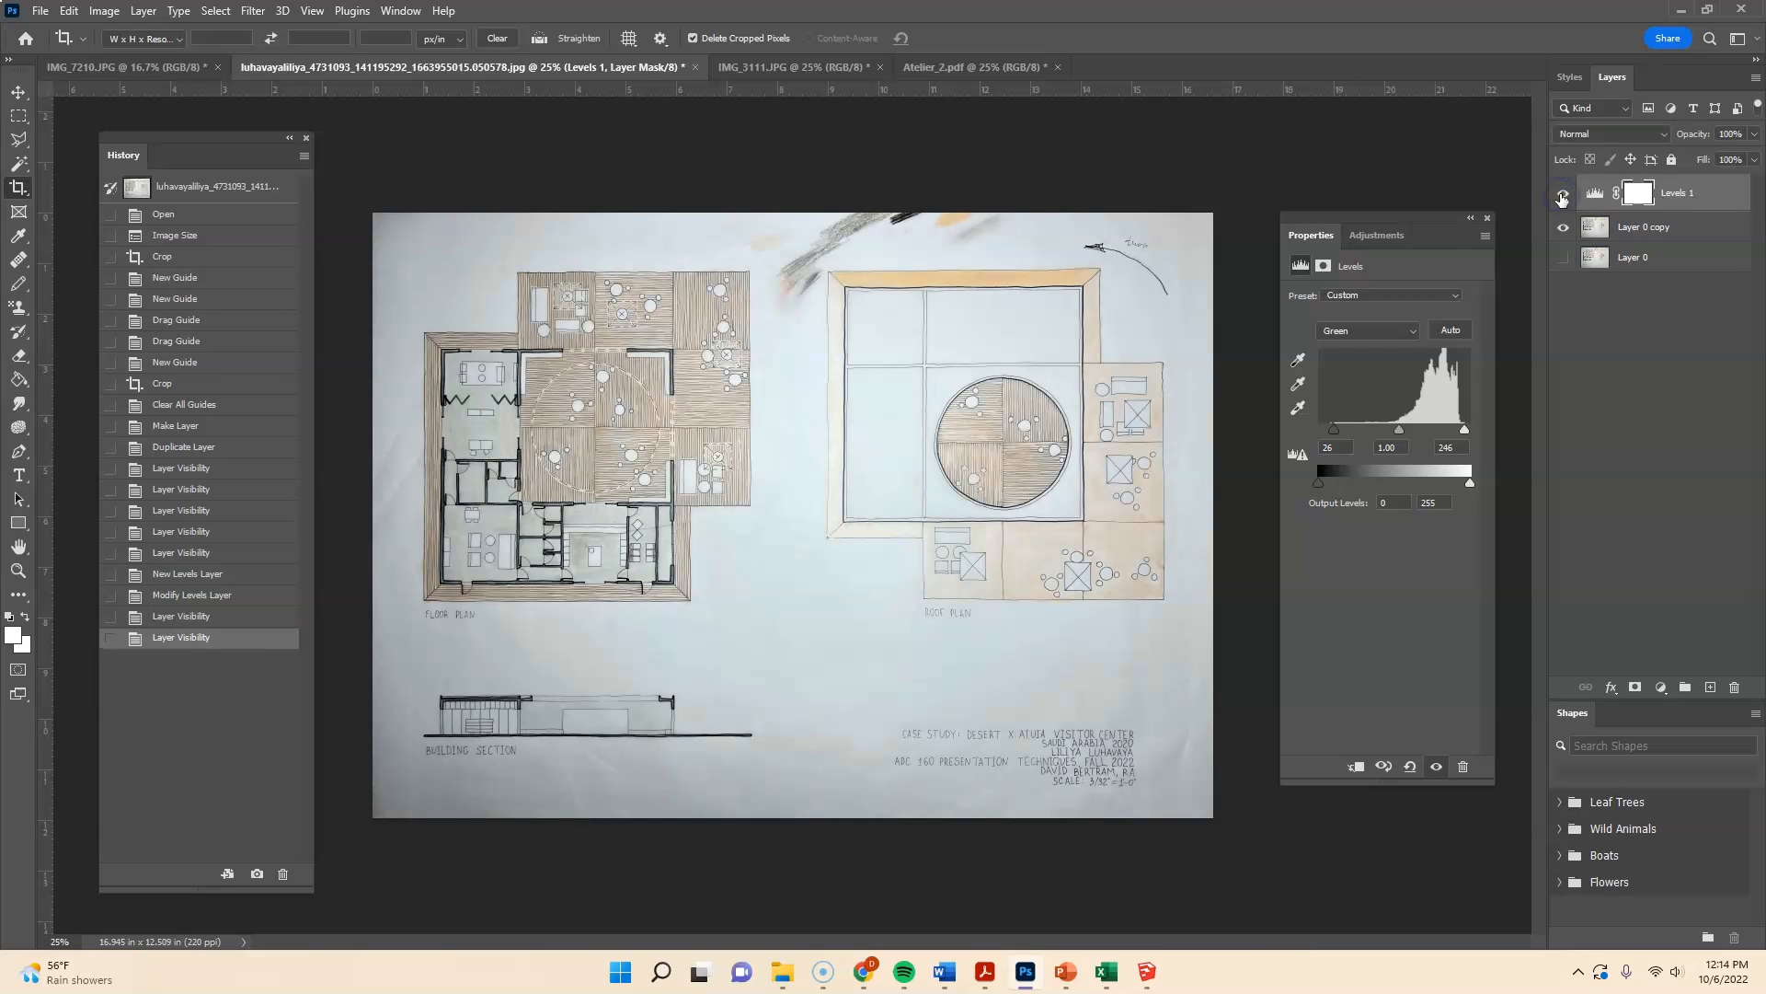
left_click(1561, 195)
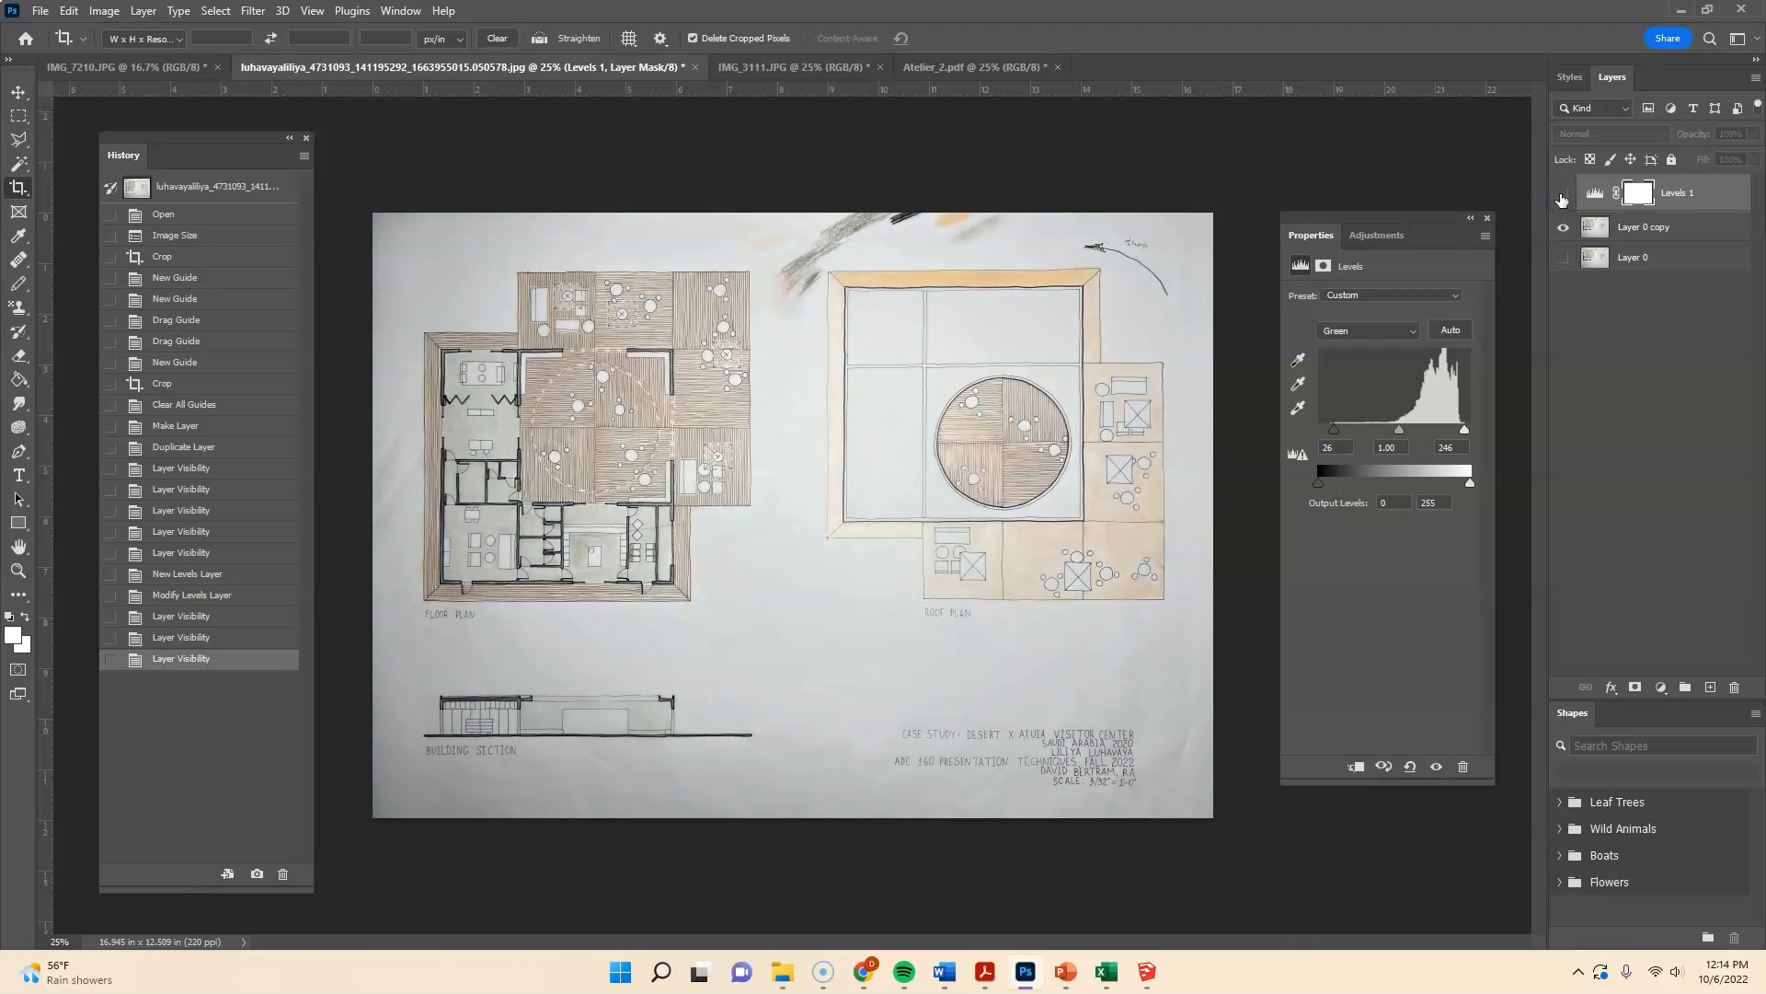
left_click(1562, 195)
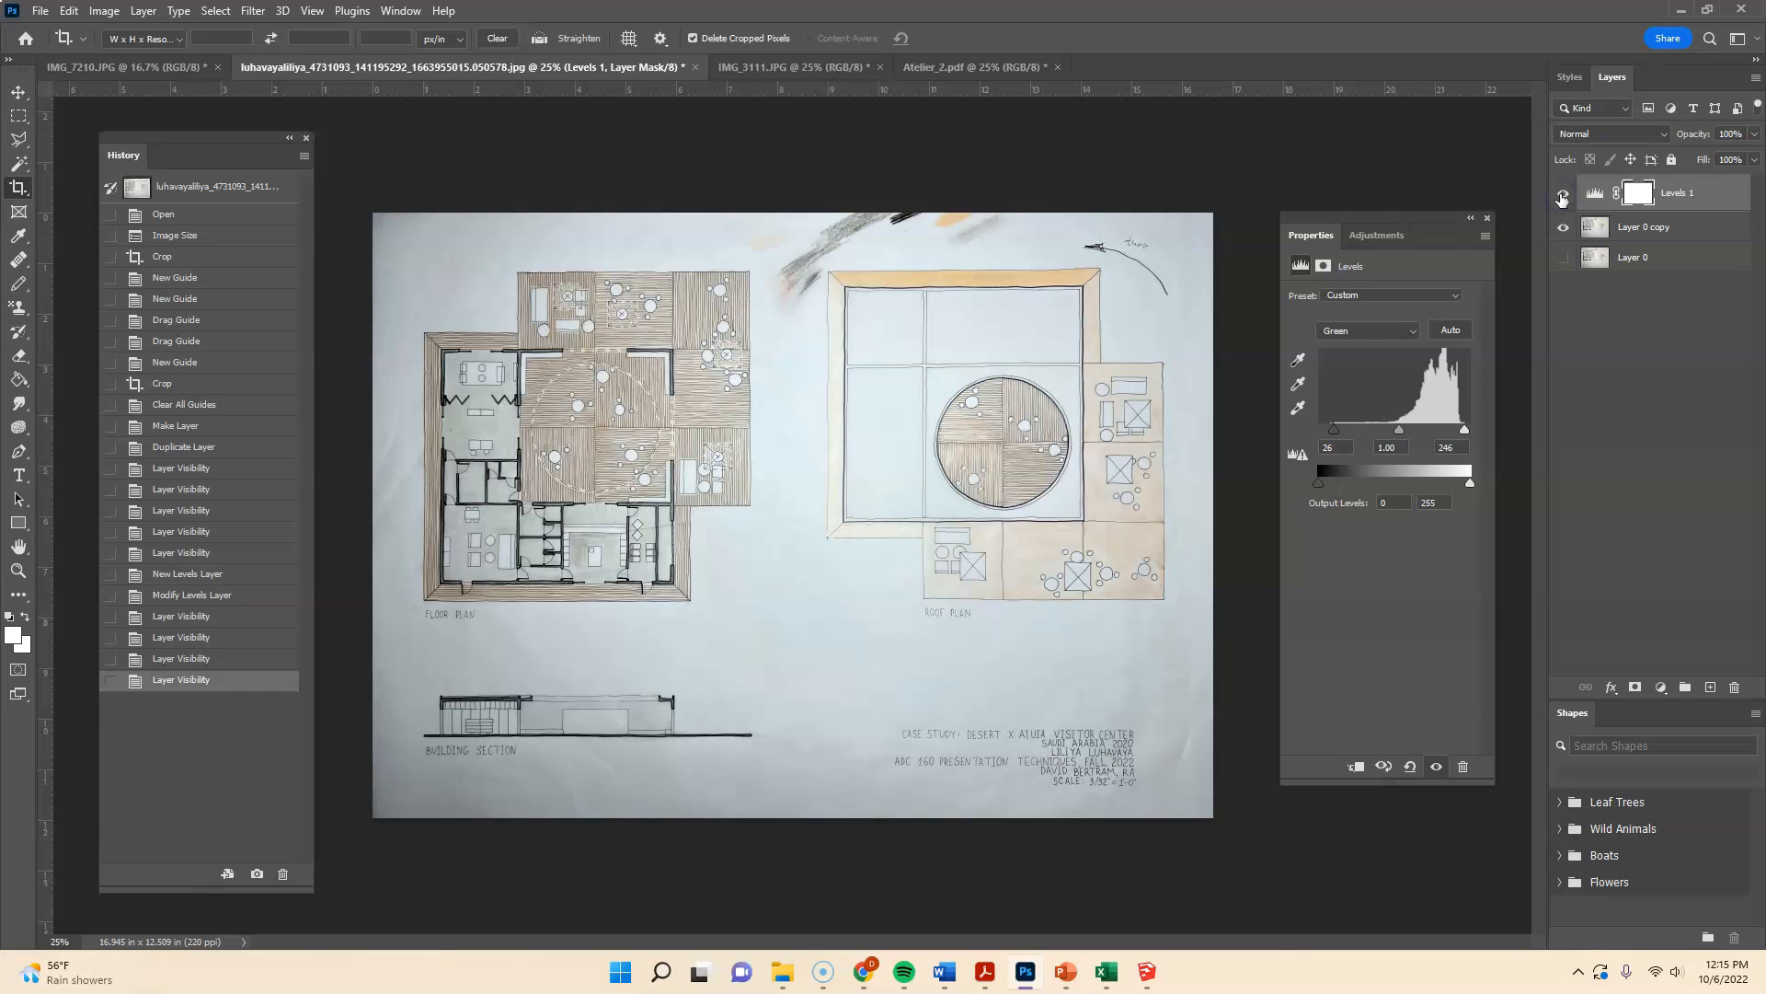
left_click(1561, 195)
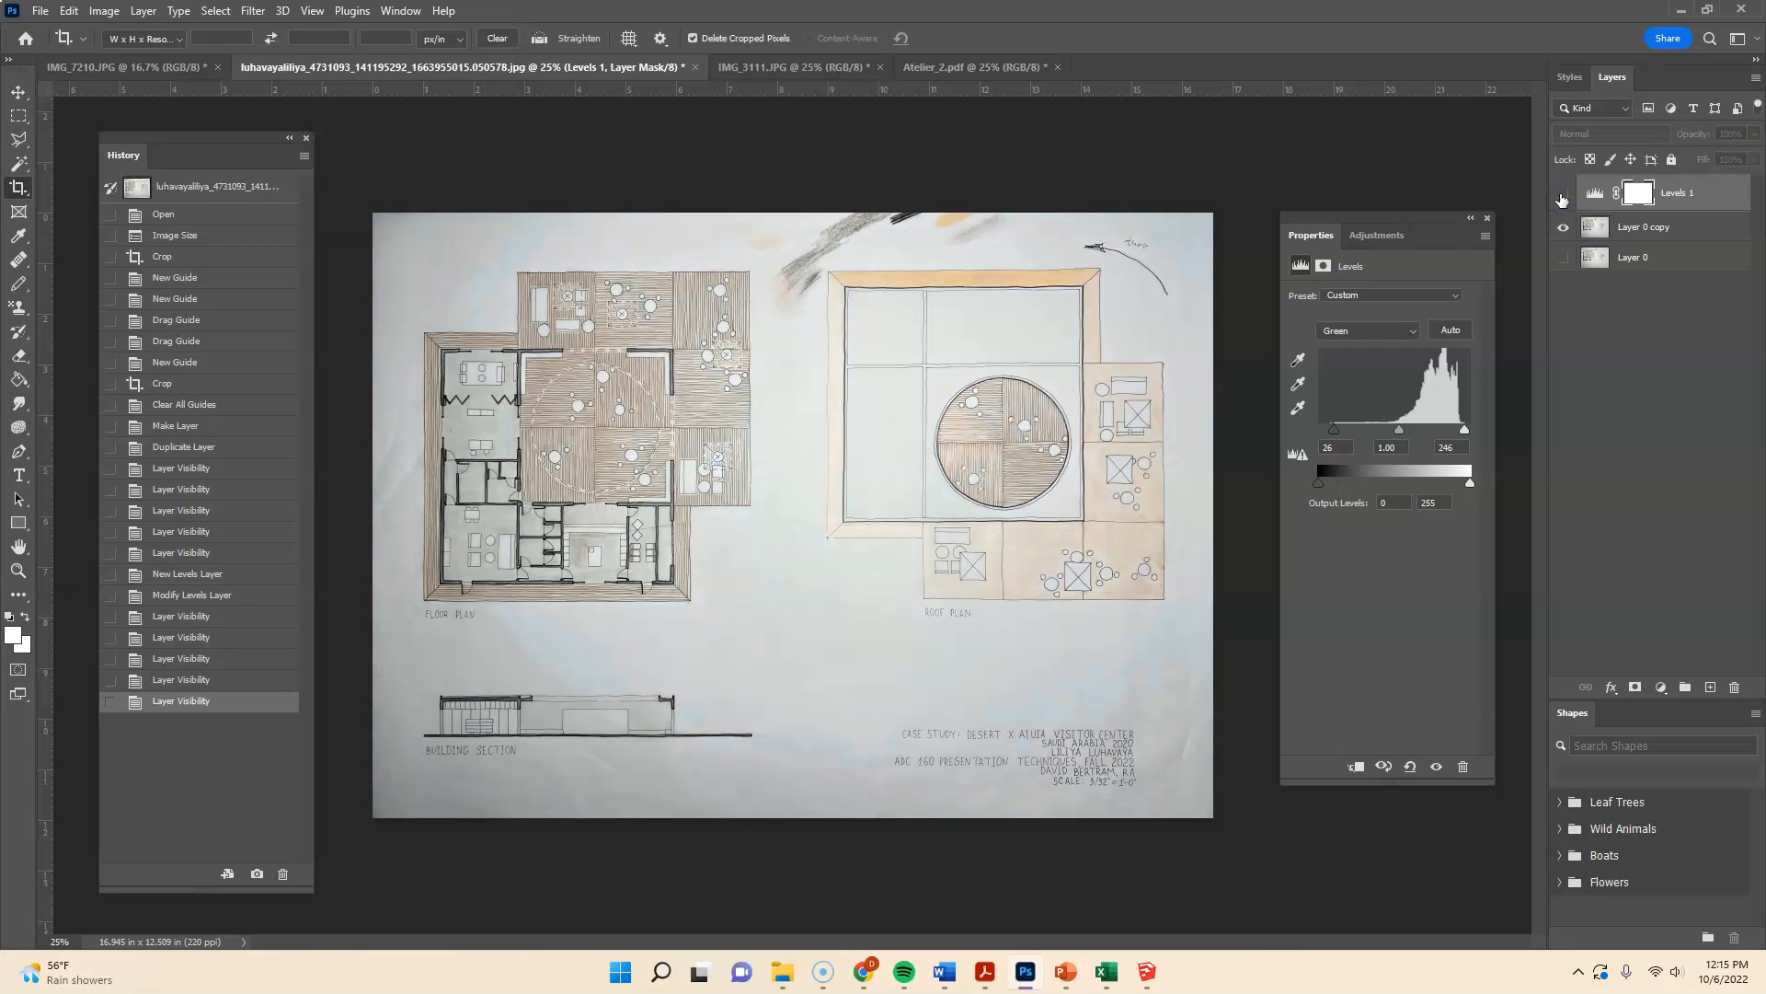
left_click(1562, 195)
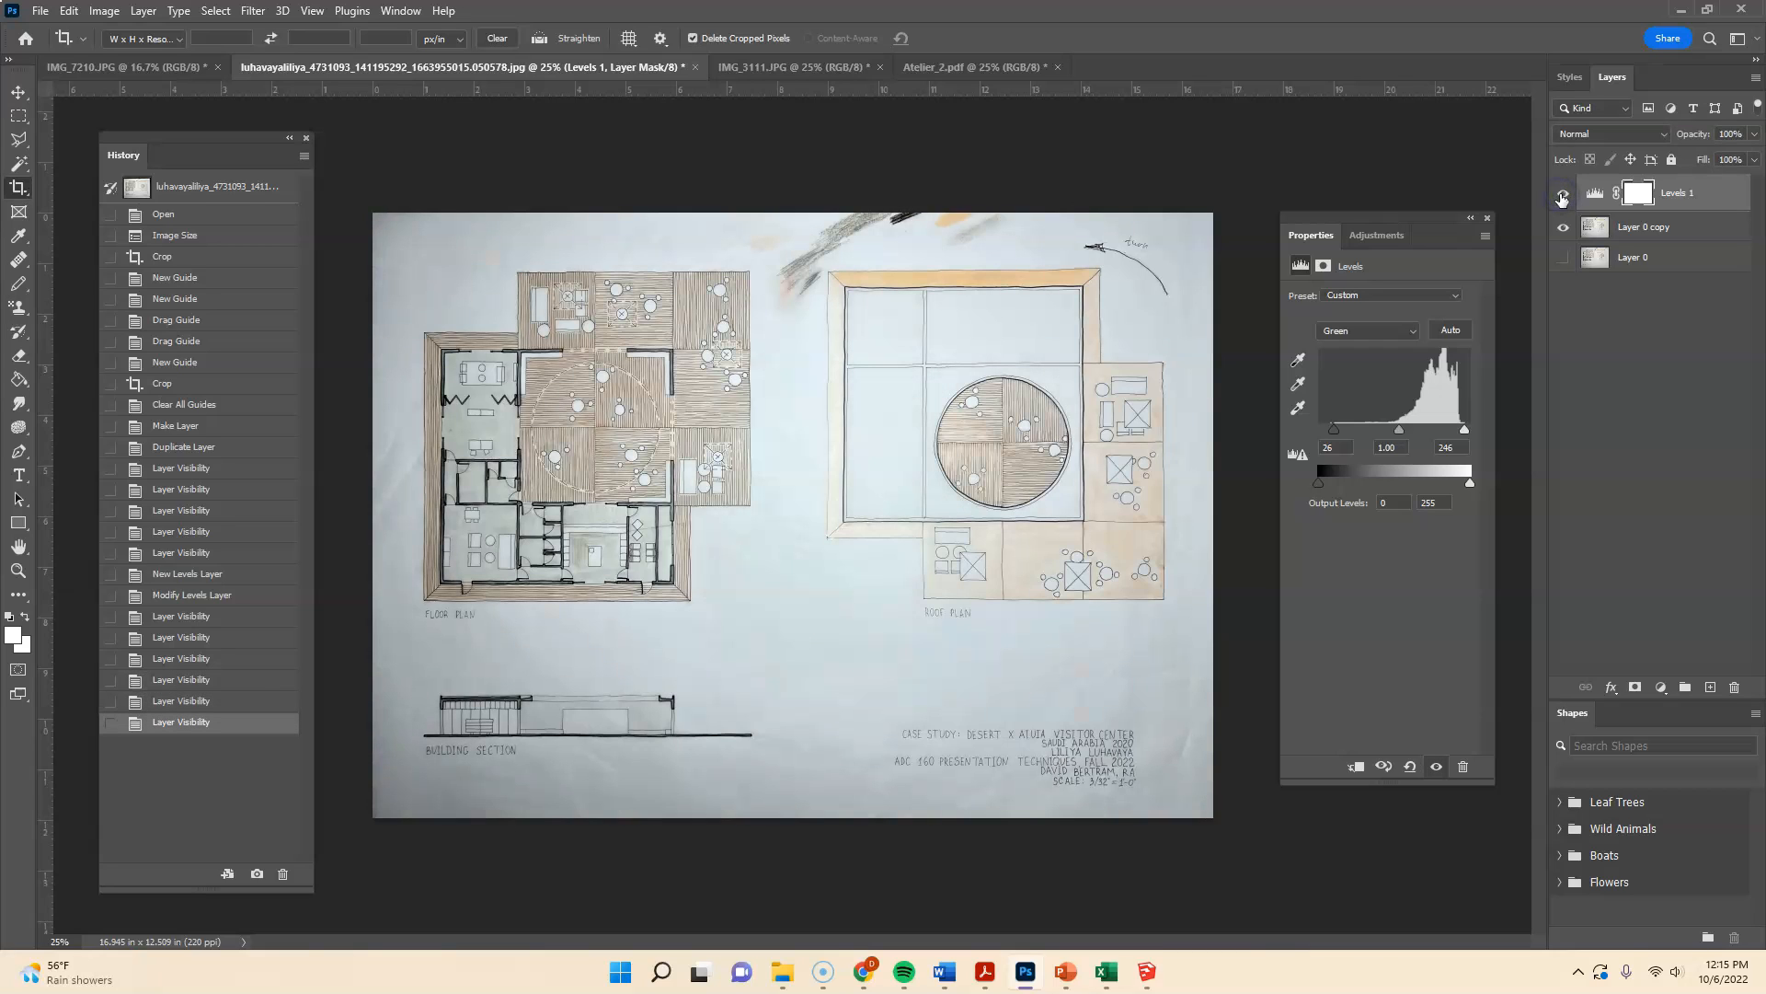
left_click(1561, 195)
left_click(1561, 195)
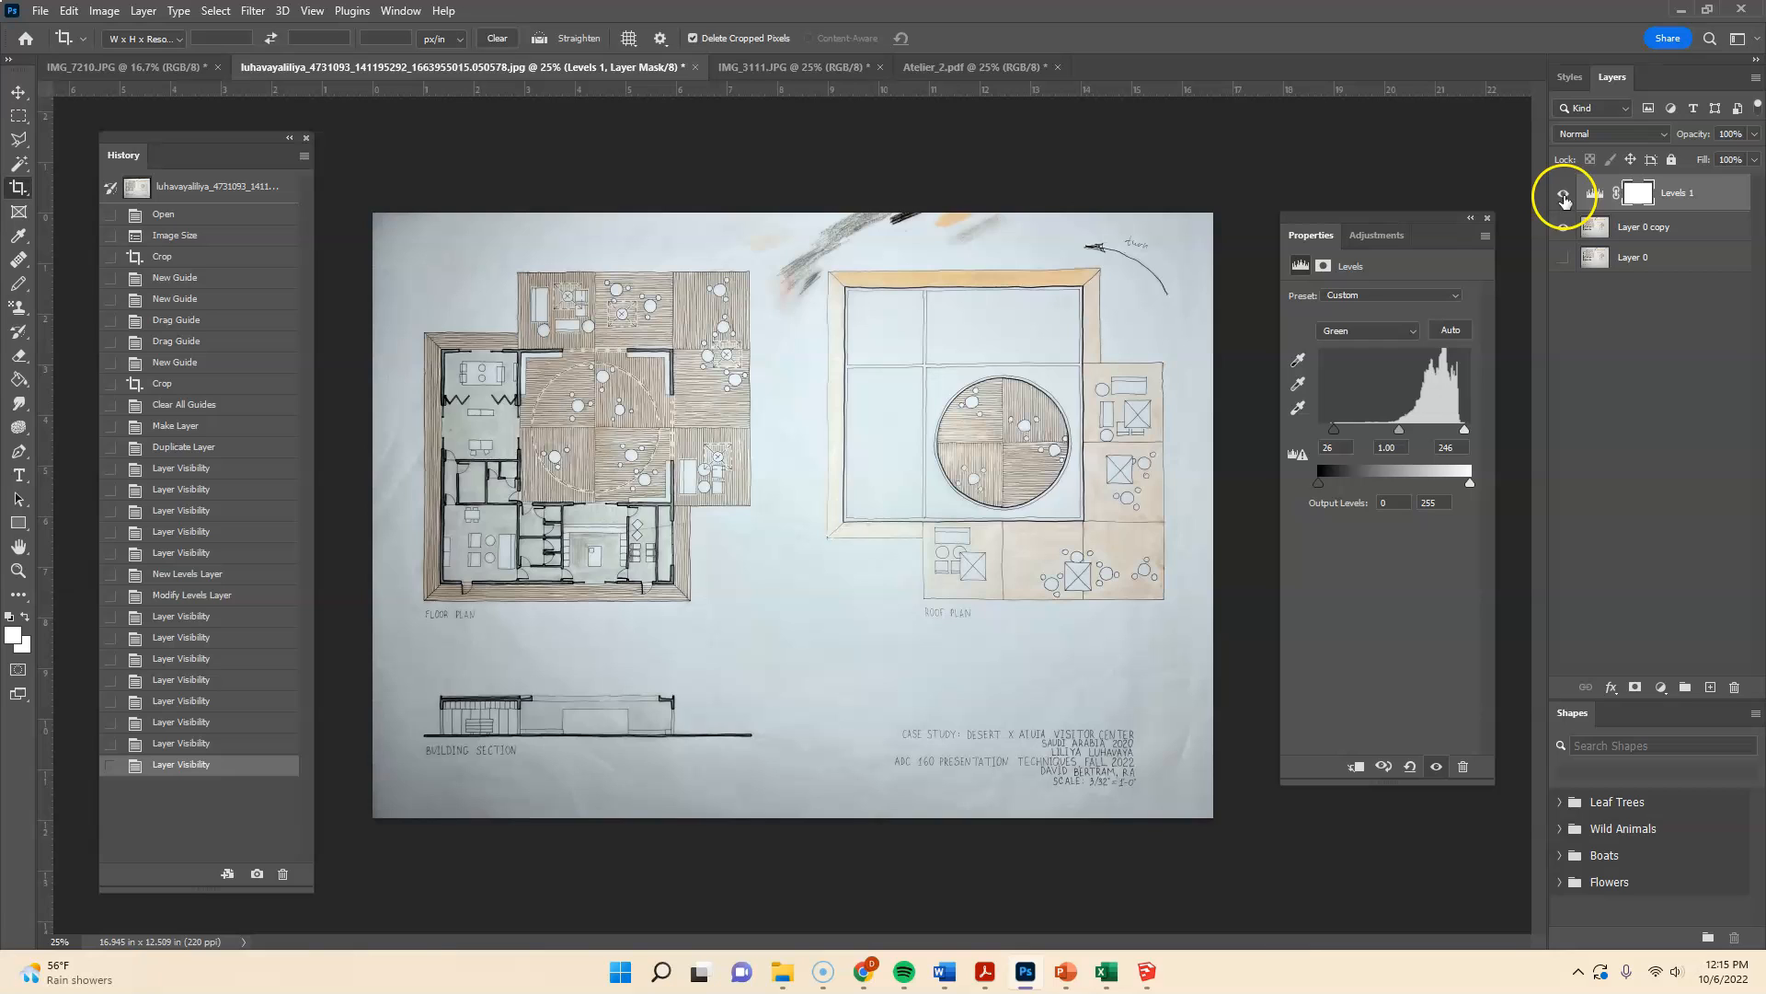
left_click(1563, 195)
left_click(1563, 195)
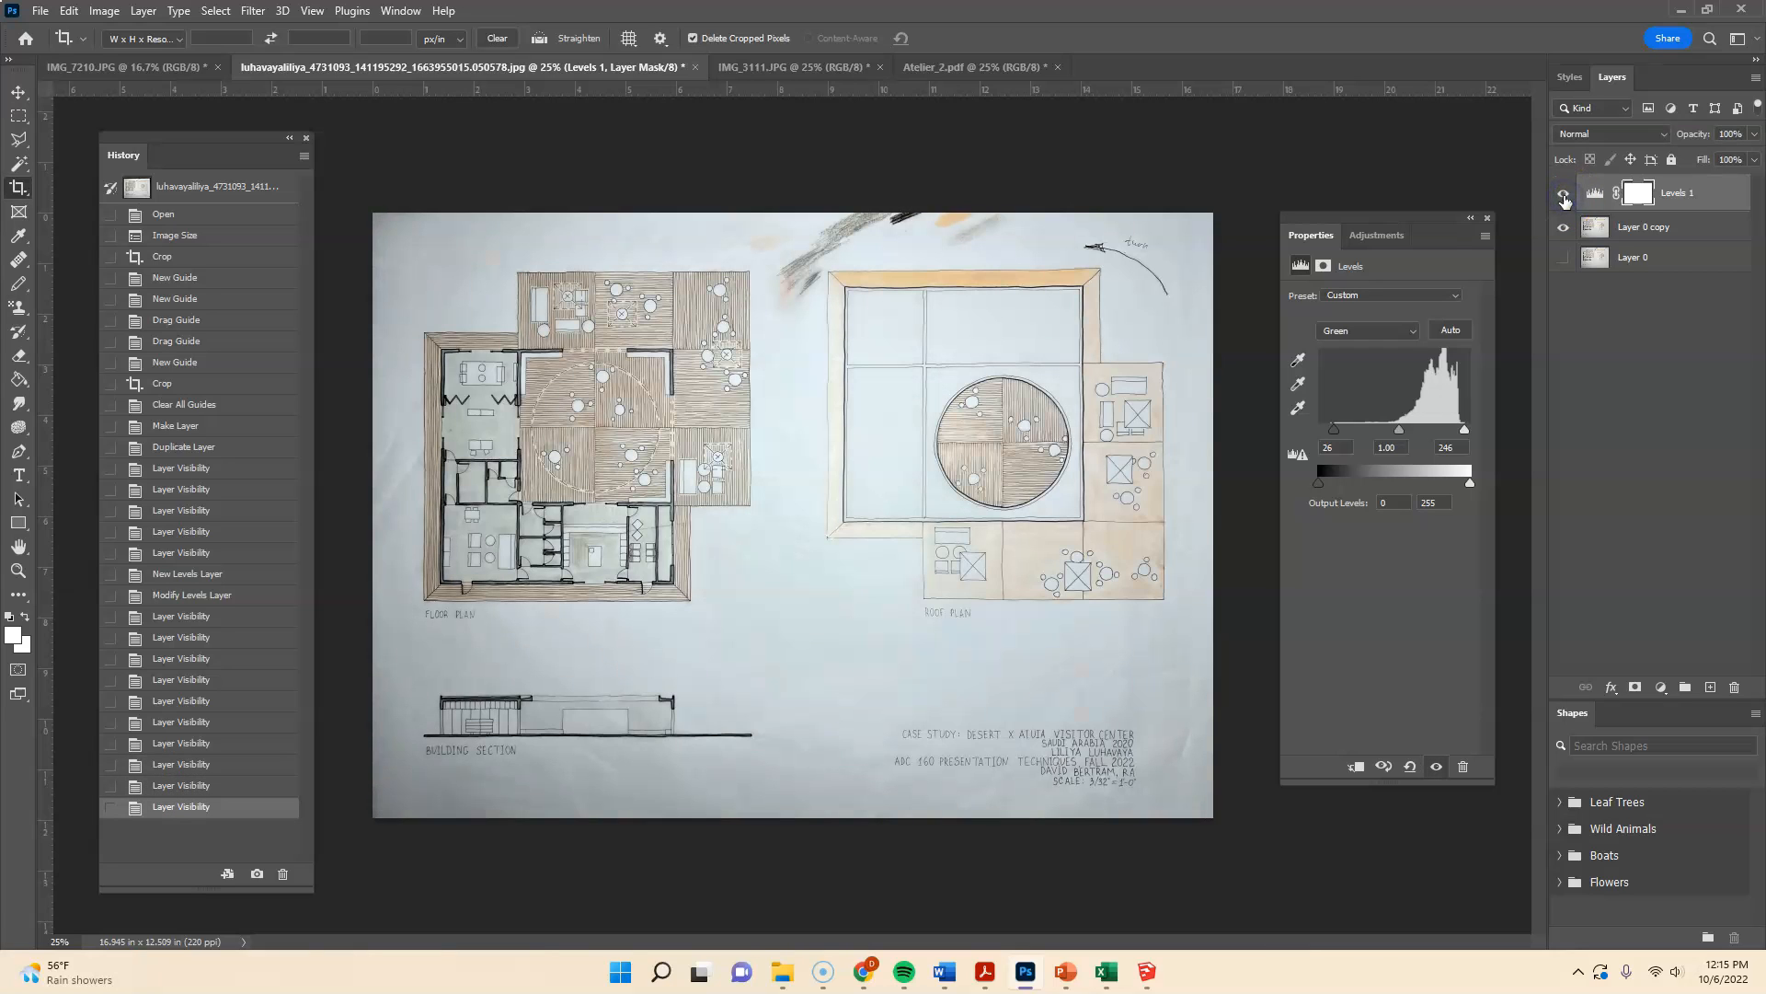
left_click(1563, 195)
left_click(1564, 195)
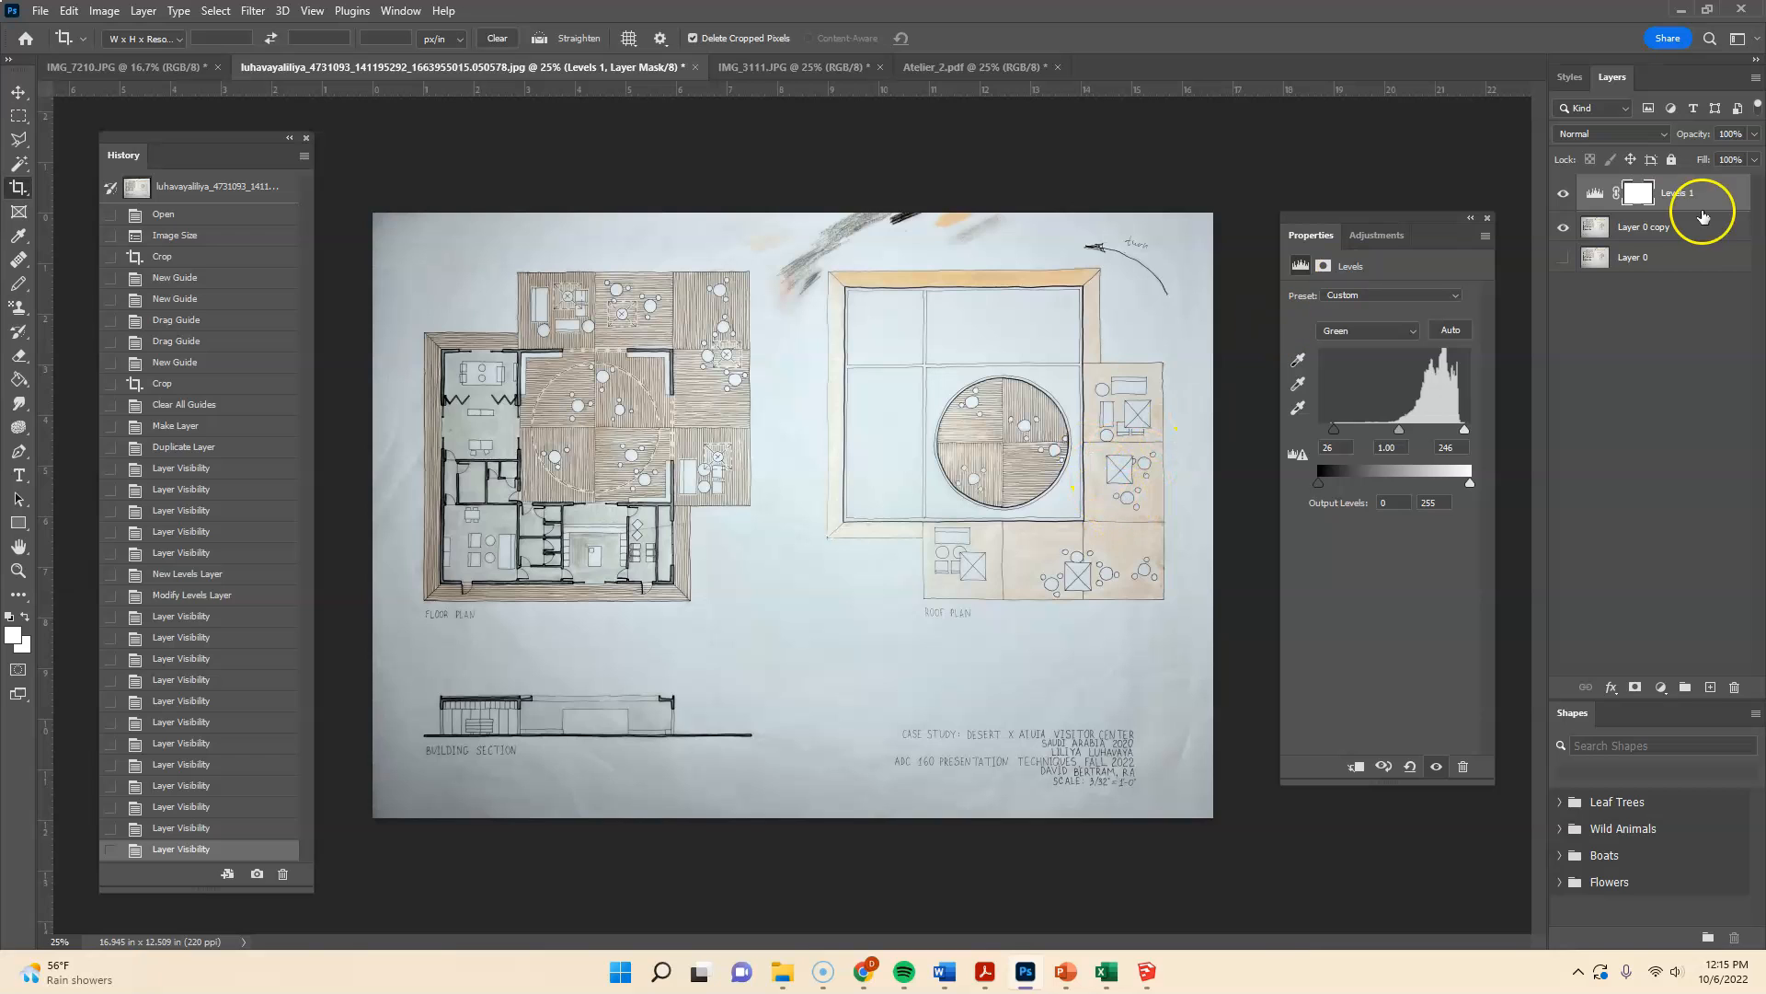
left_click(1564, 193)
left_click(1564, 193)
left_click(1564, 193)
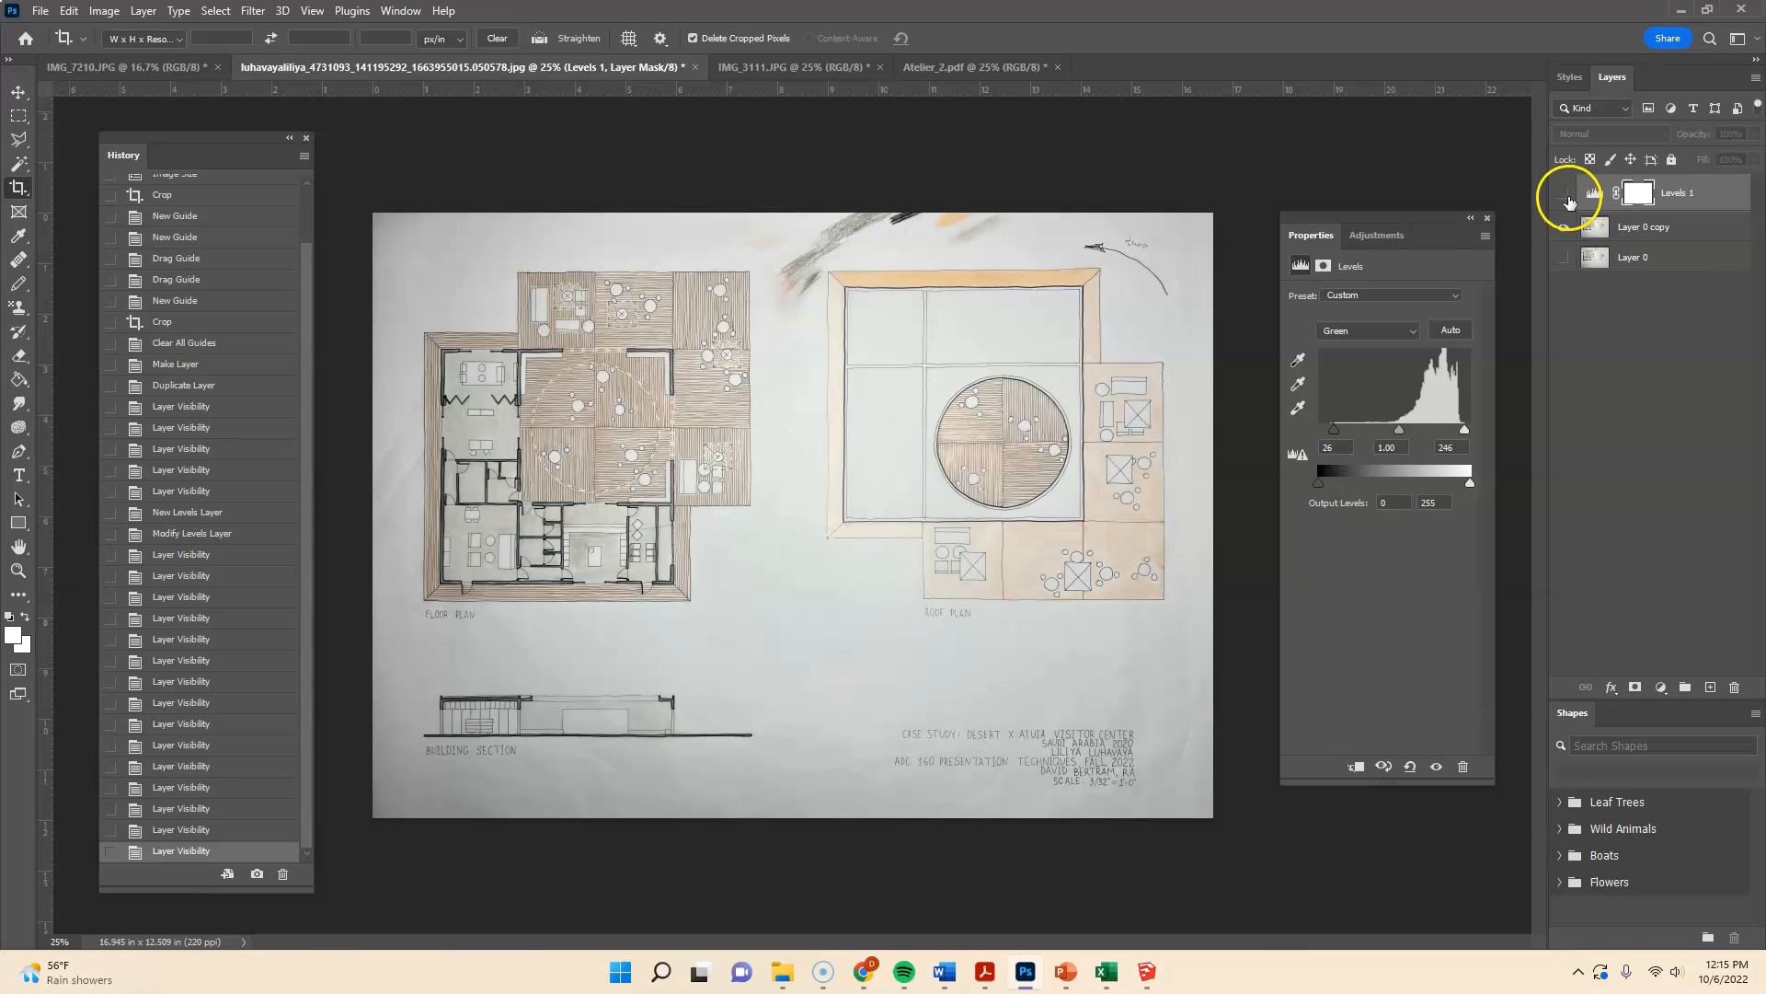
left_click(1566, 195)
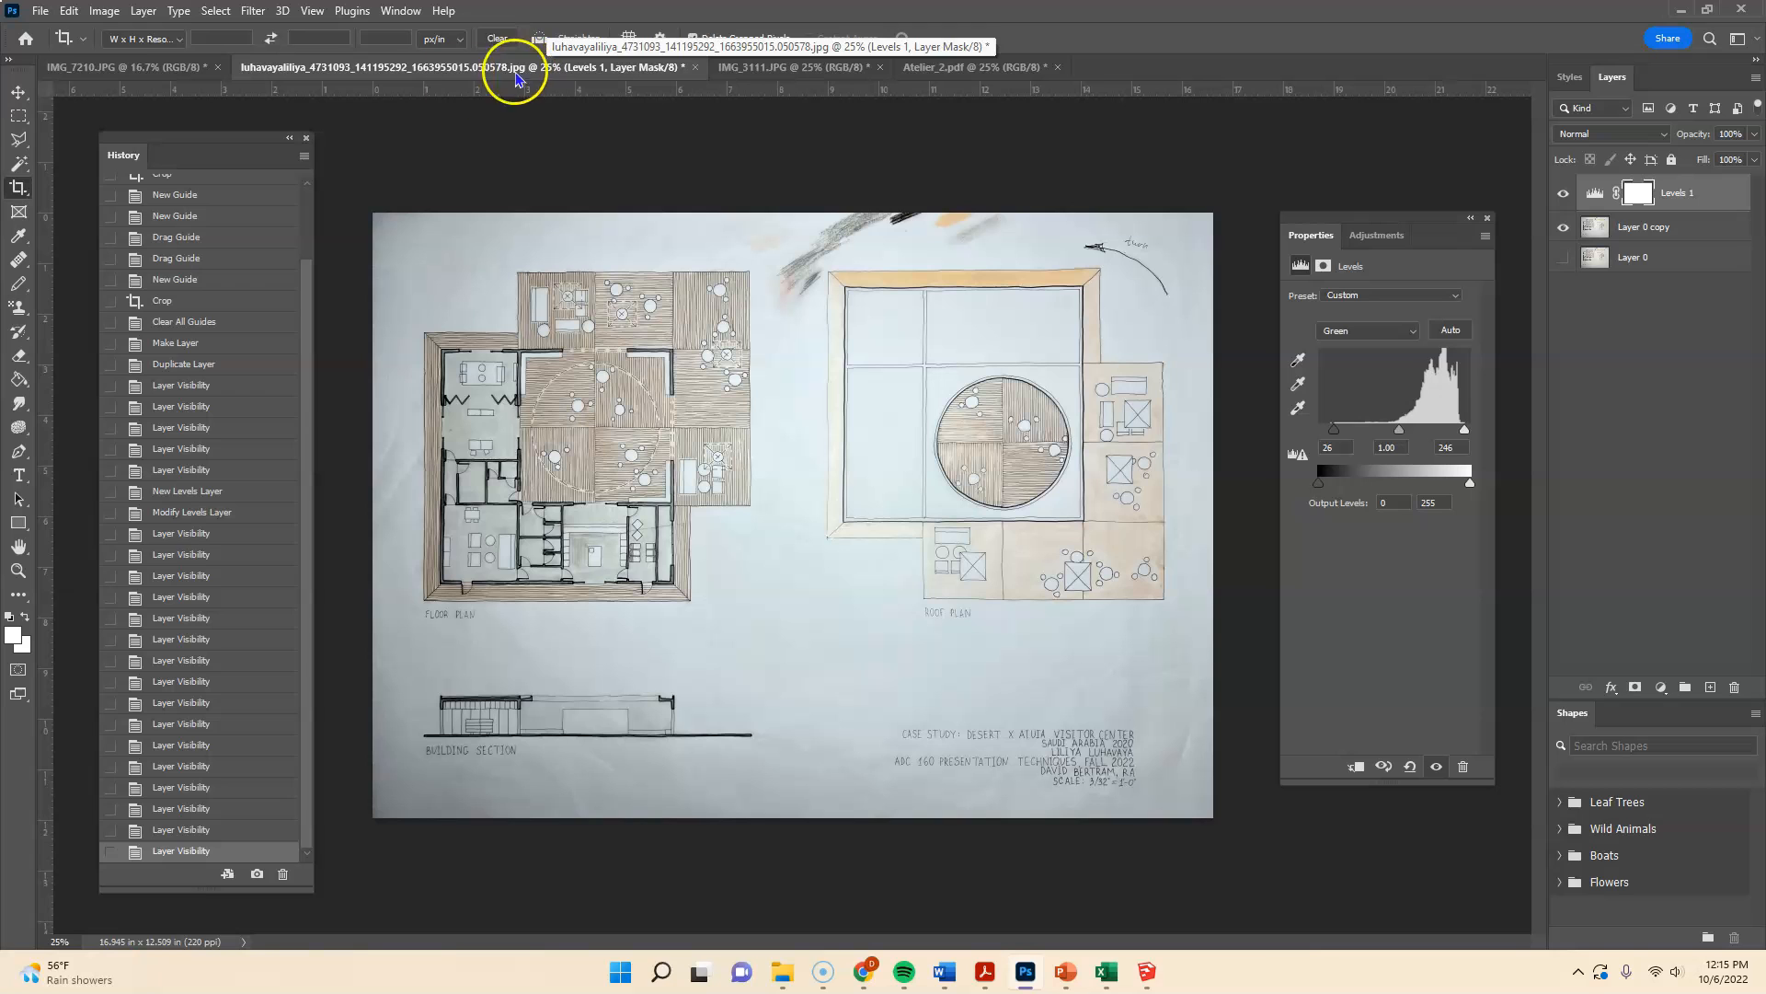
- Save the layered drawing under its existing name as a Photoshop PSD file in the PS Video folder, accepting the format options
left_click(40, 11)
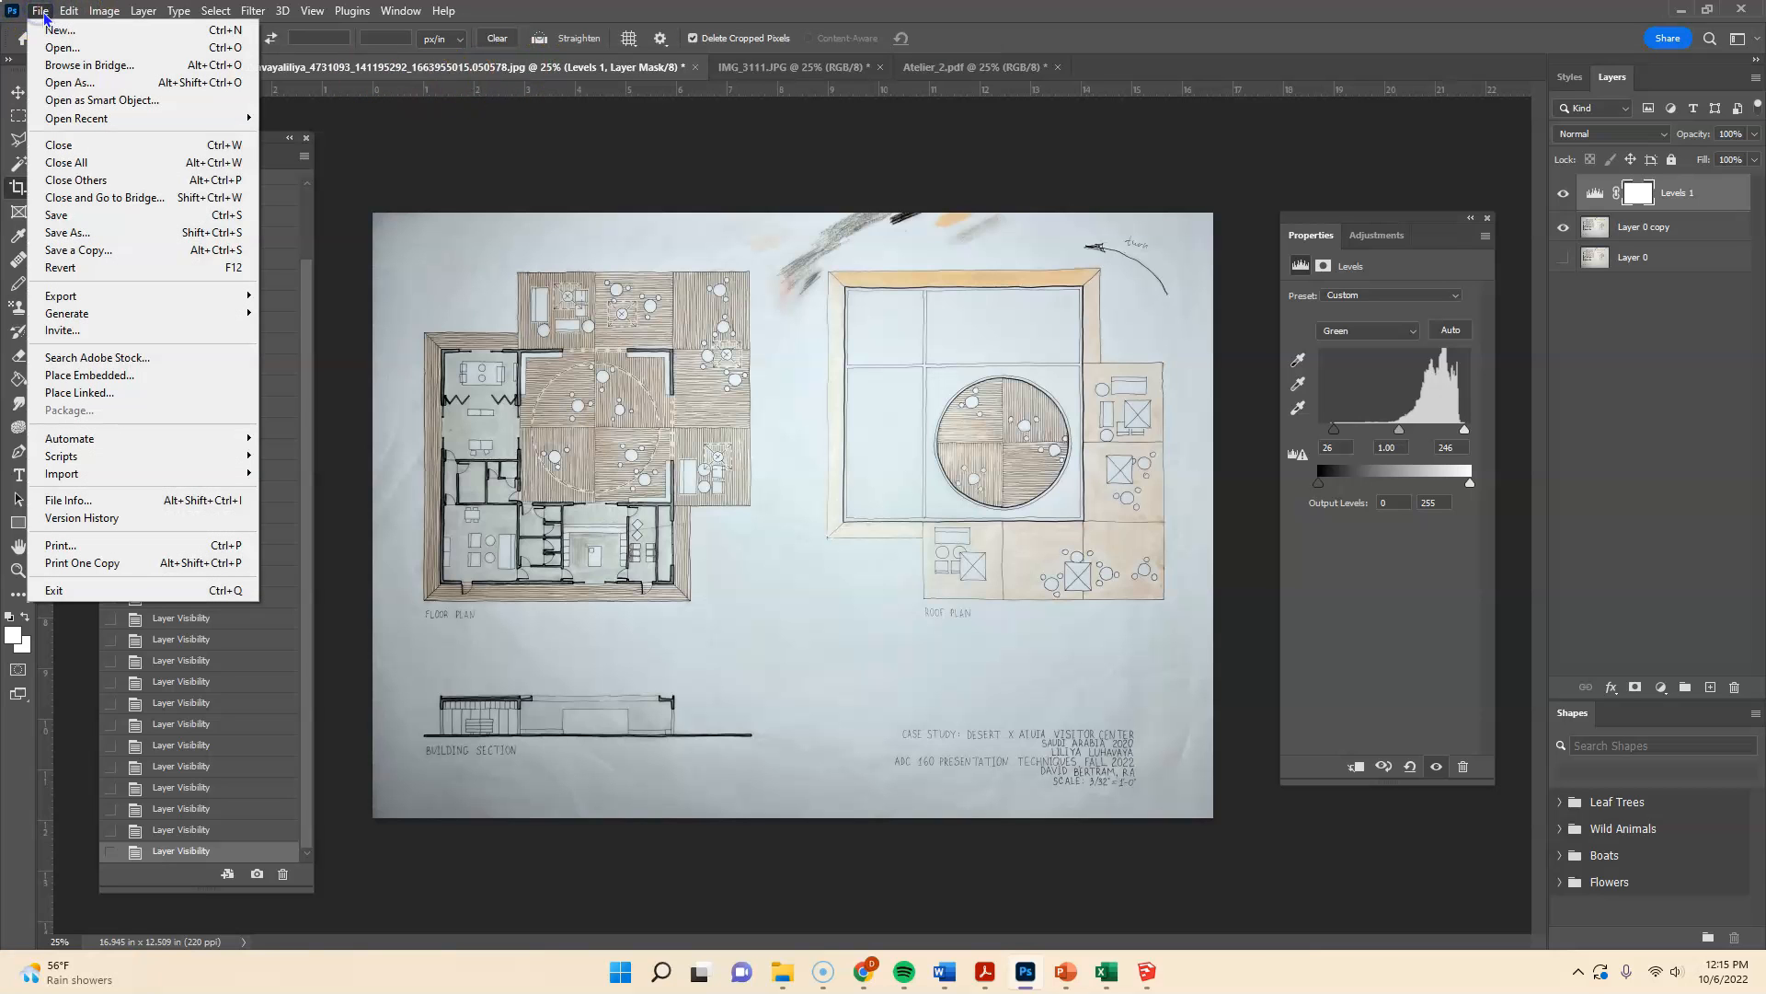
left_click(70, 232)
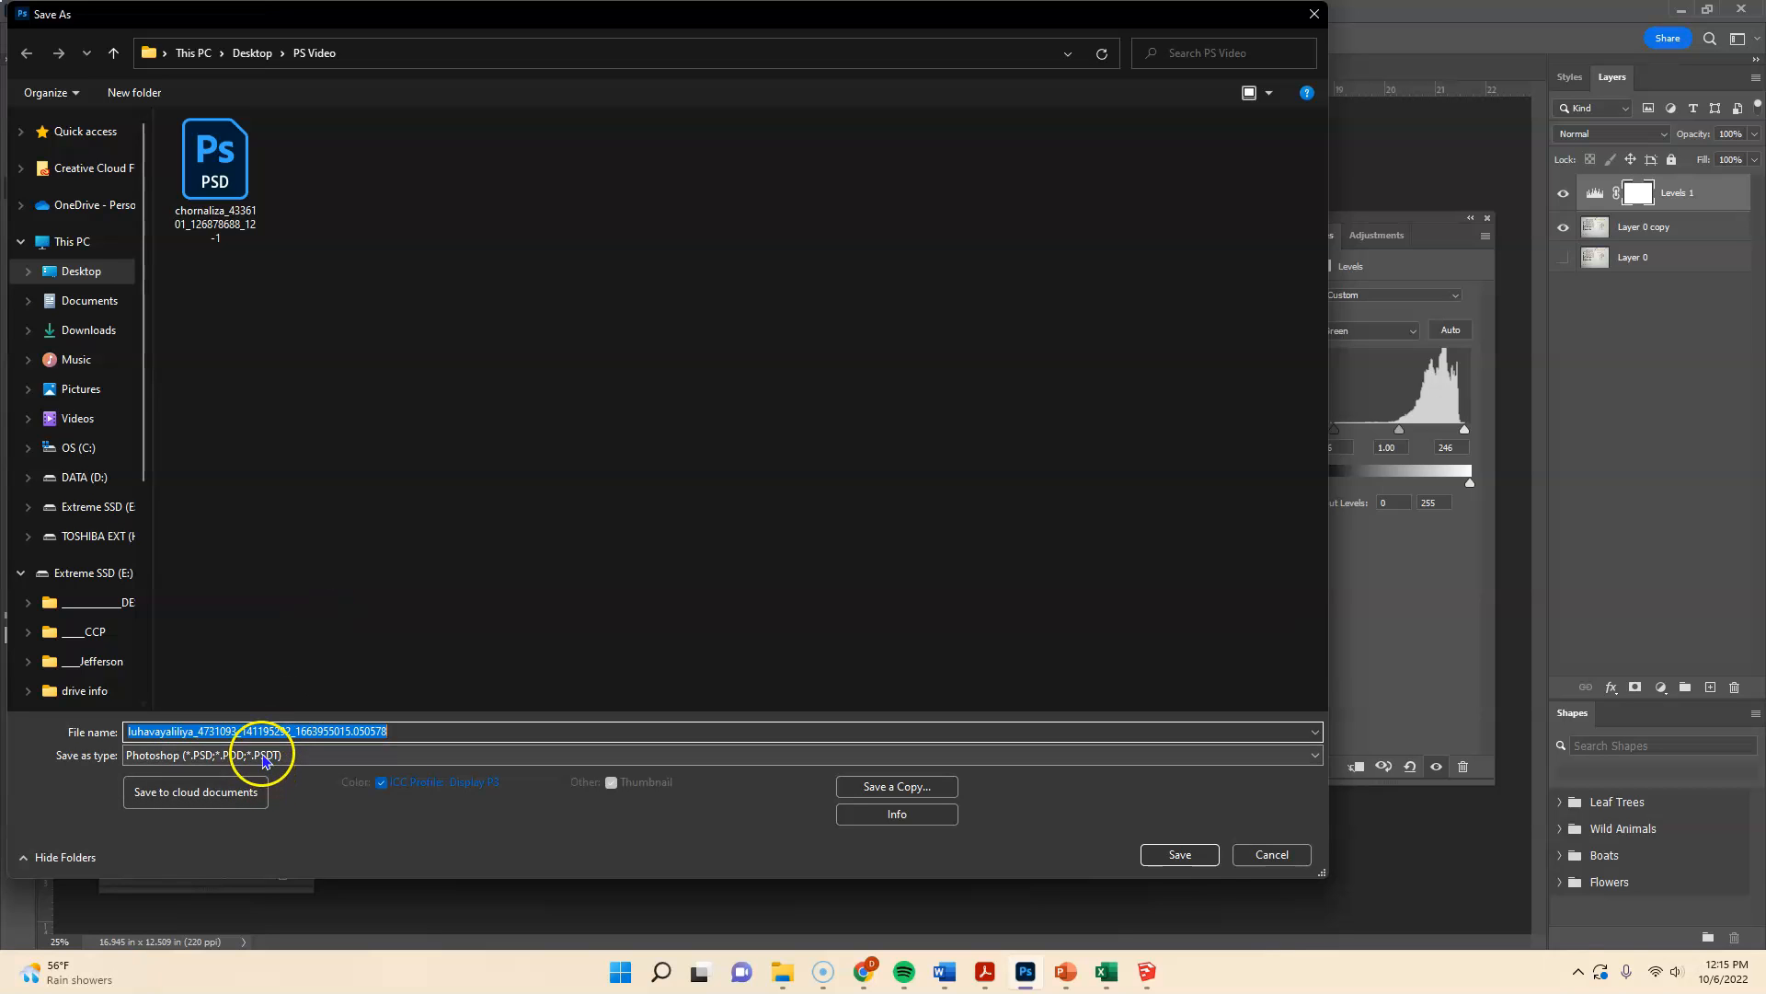
left_click(1182, 856)
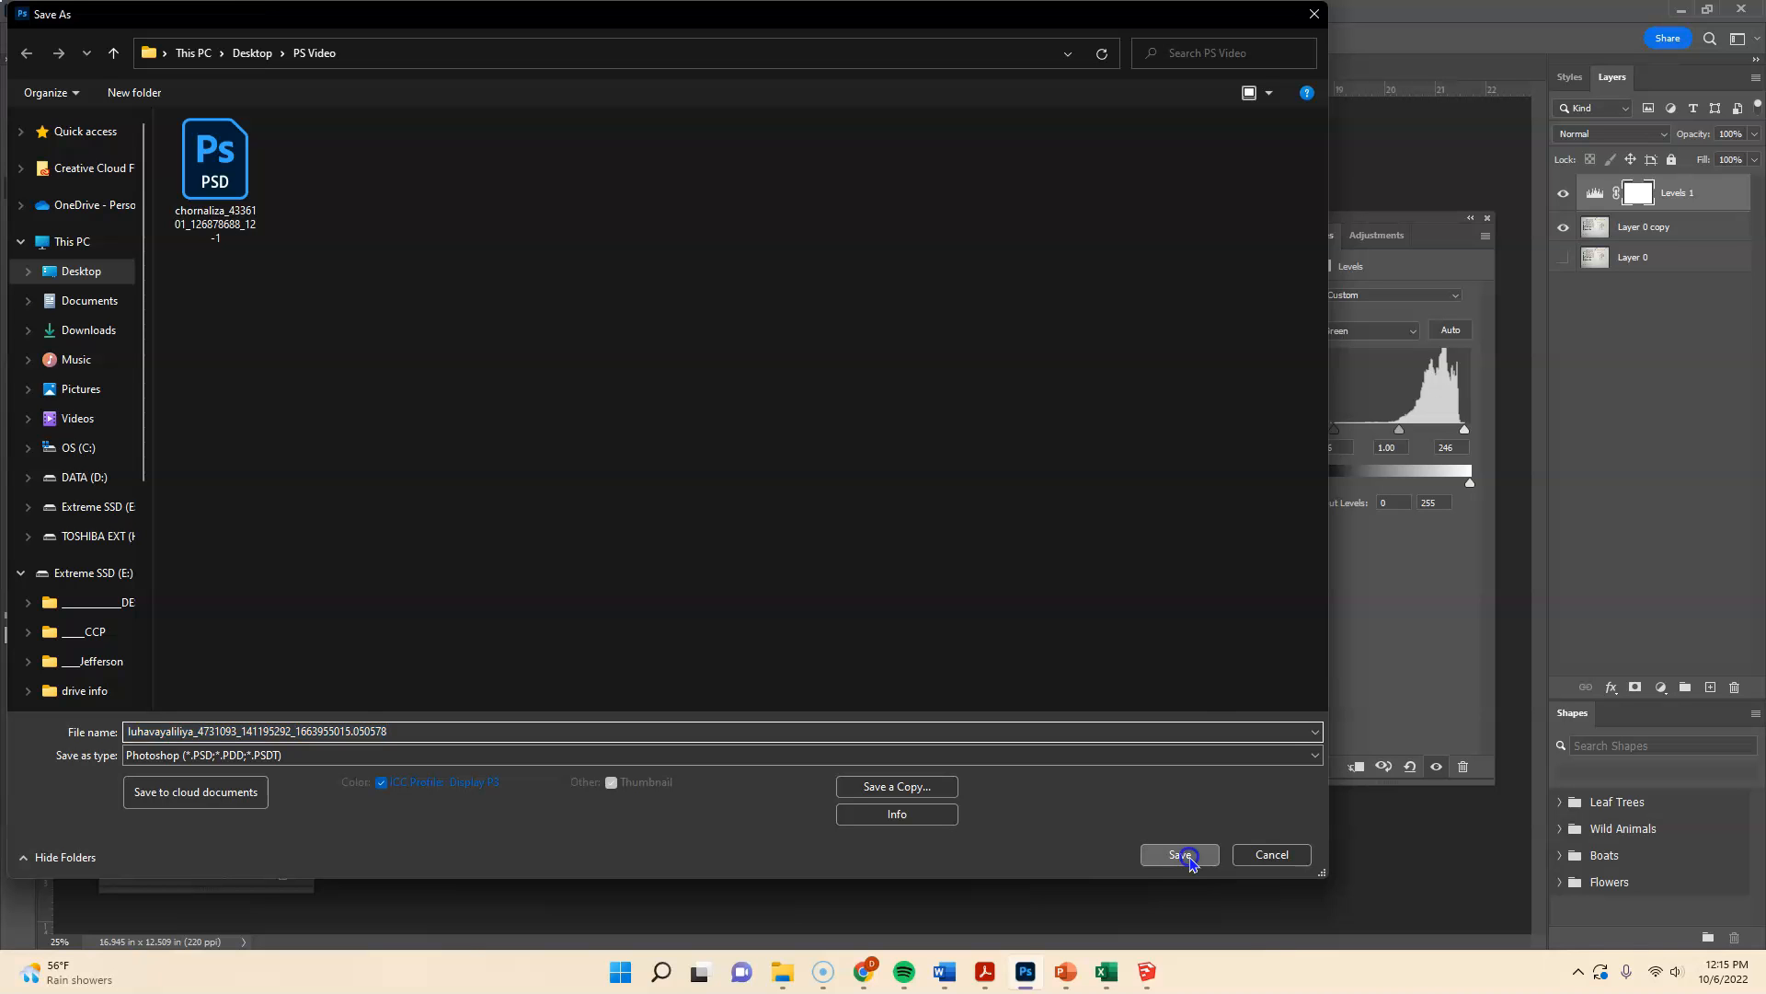
left_click(1019, 319)
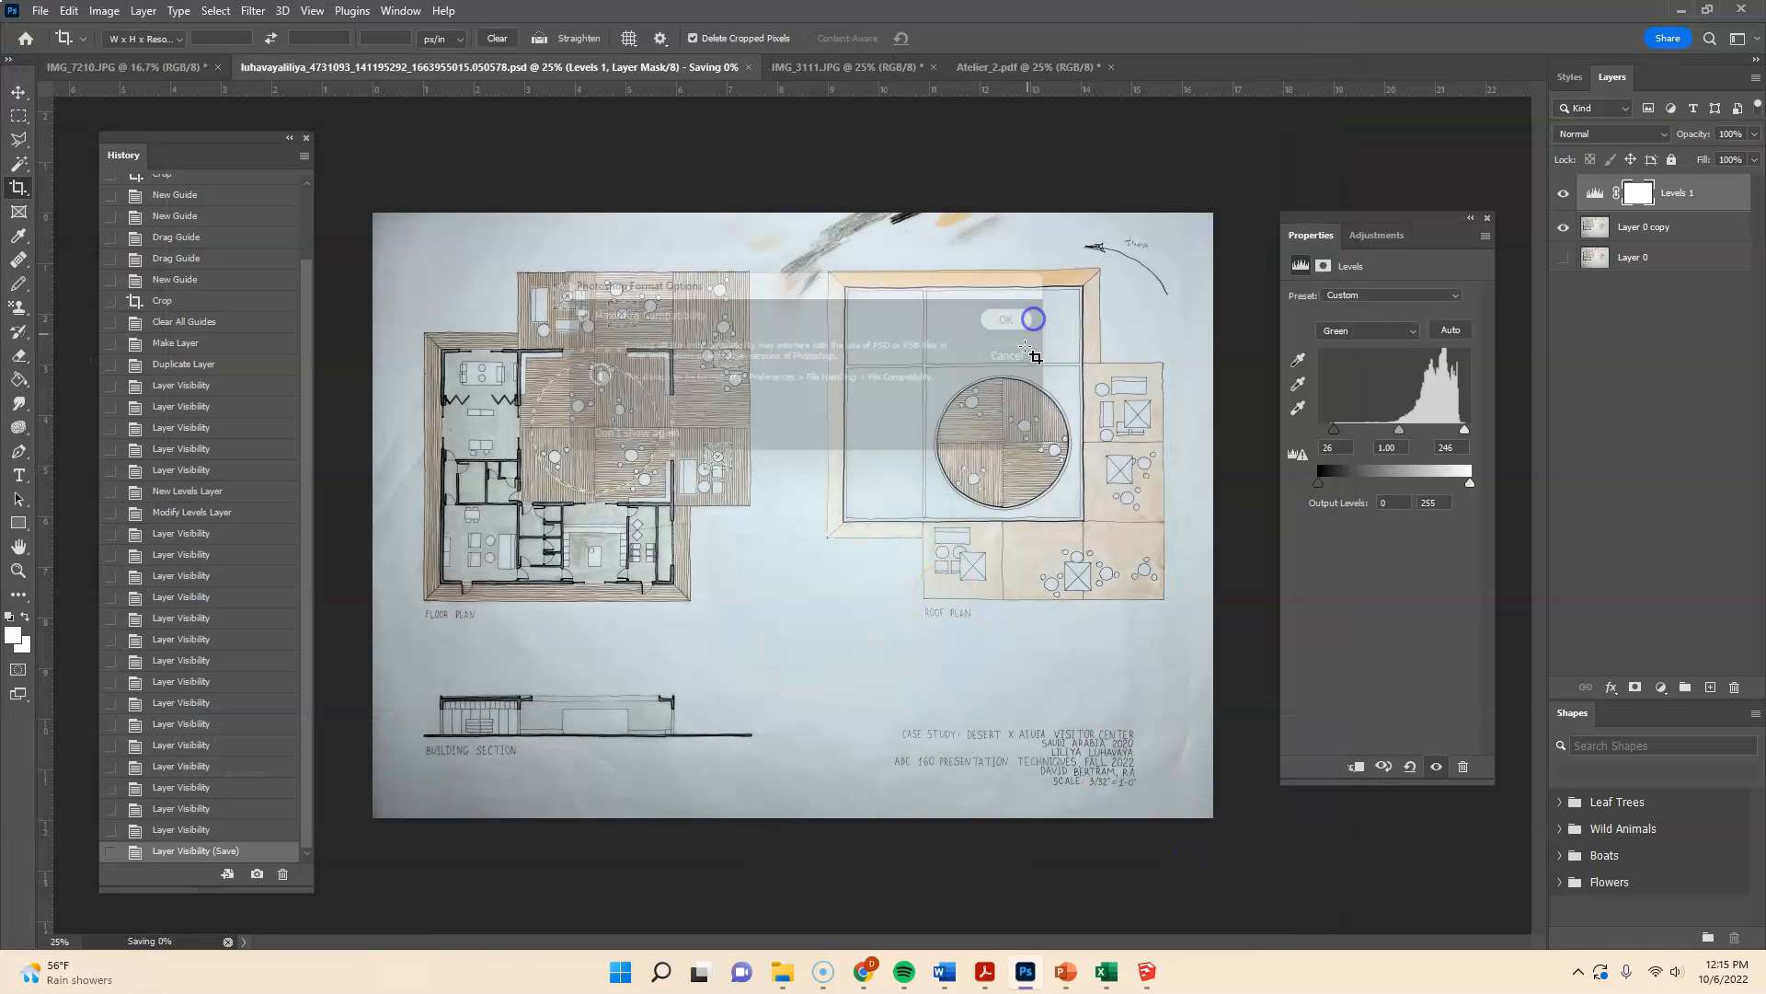
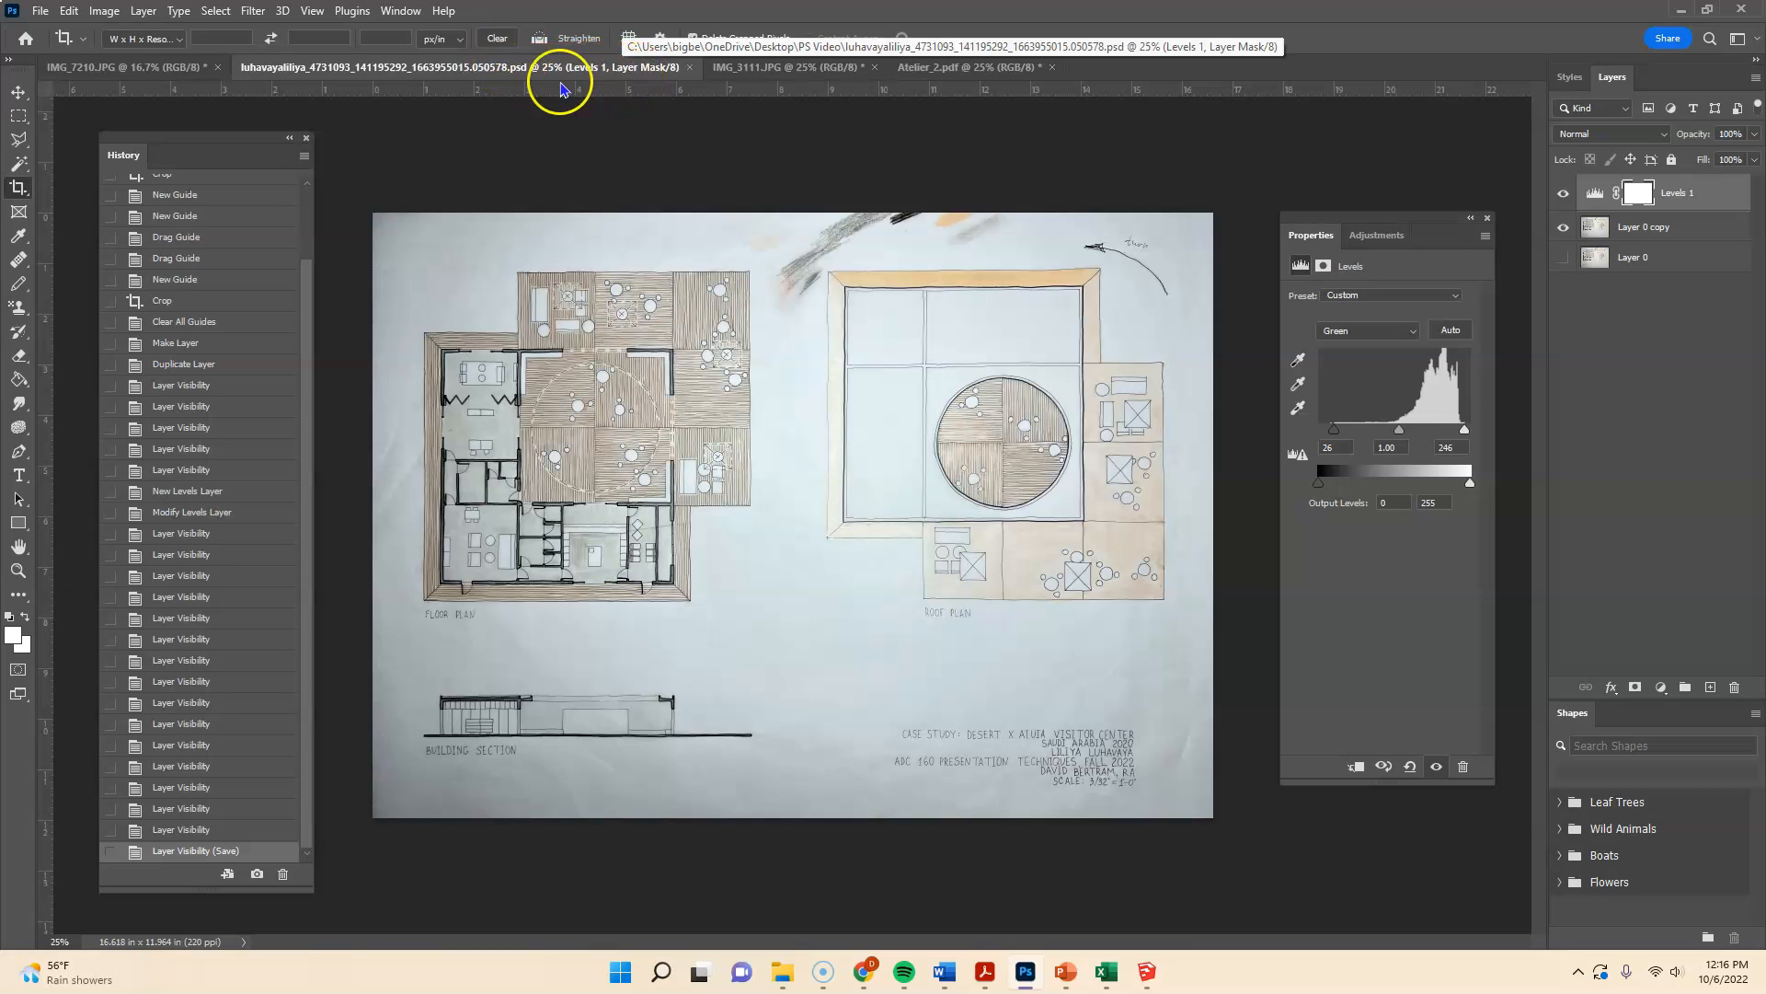
- Close the saved drawing document, switch to the PS Video folder in File Explorer, and display its files as extra large icons
left_click(690, 68)
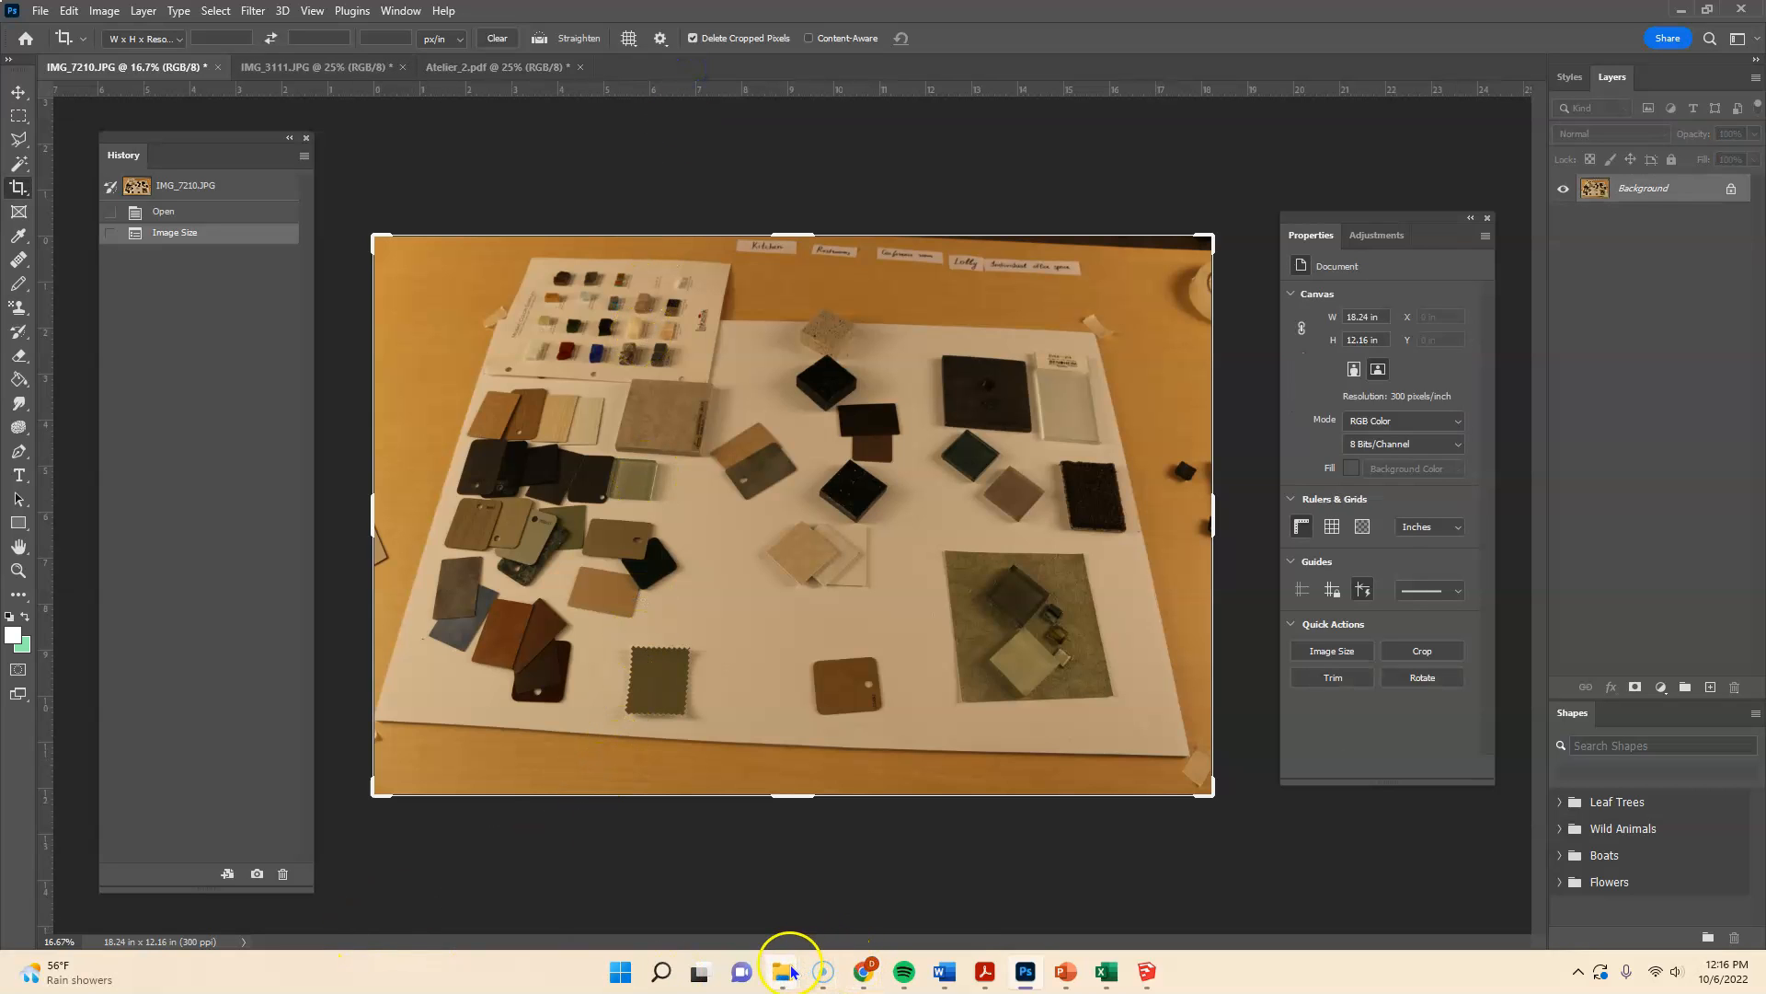
mouse_move(784, 968)
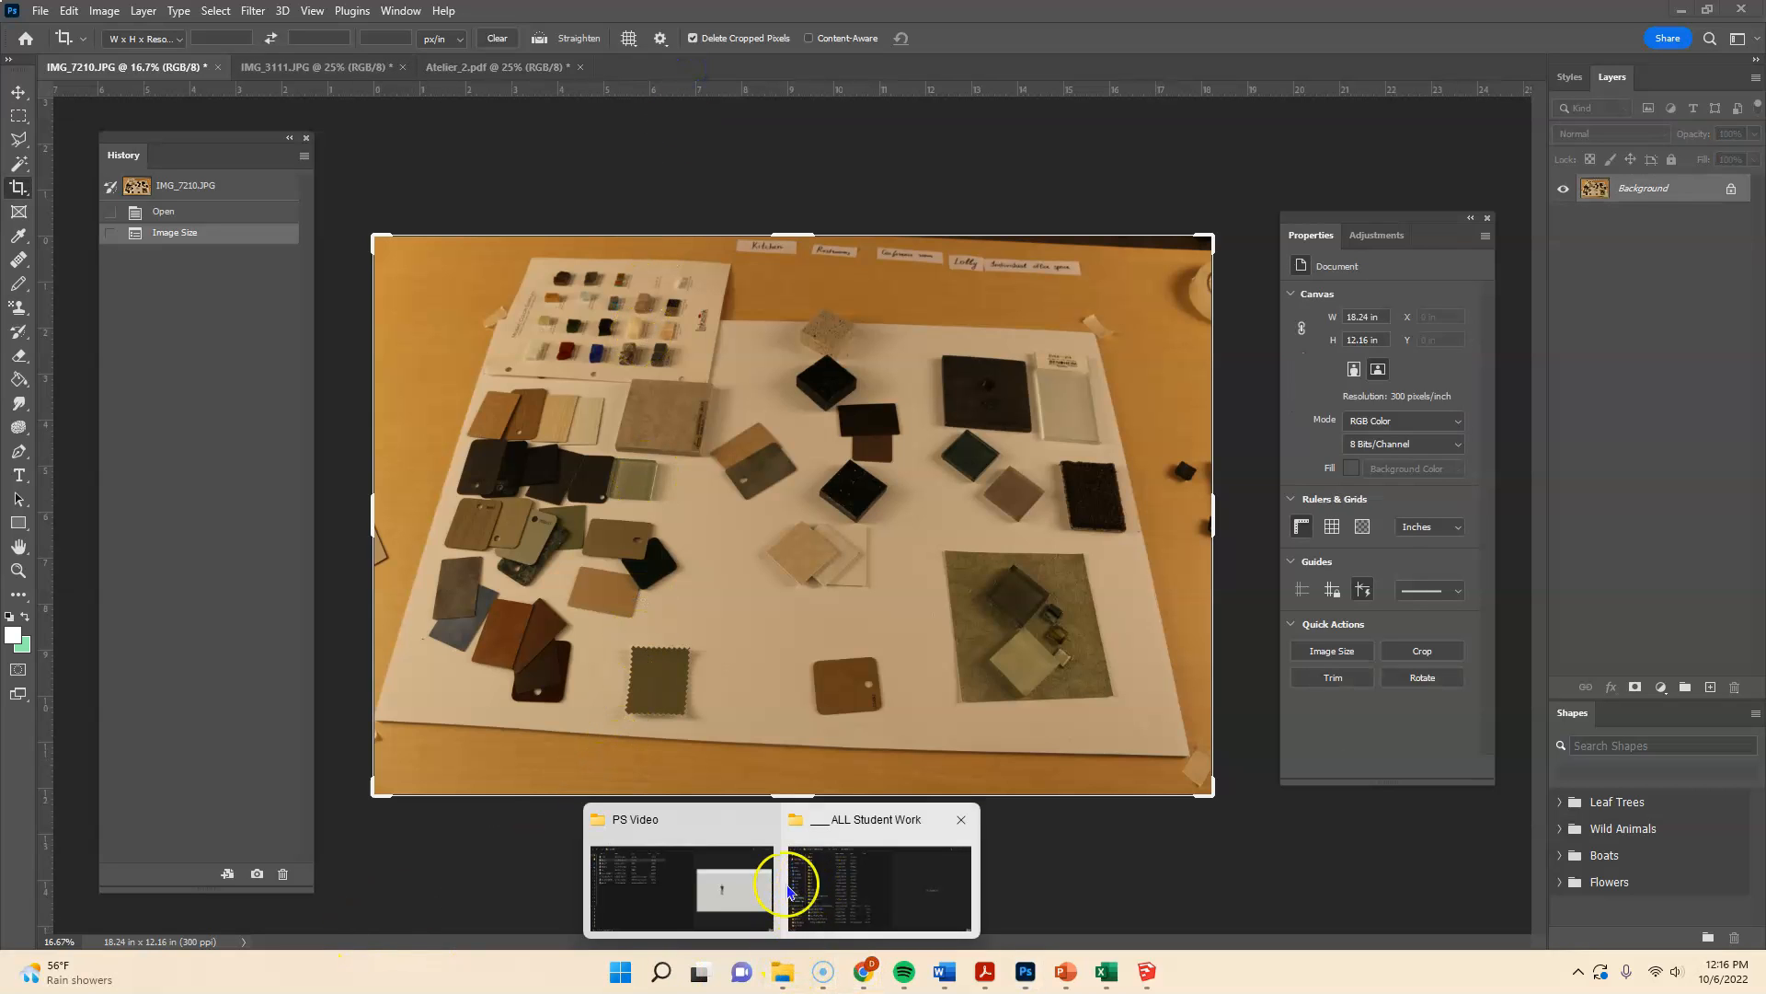
left_click(618, 876)
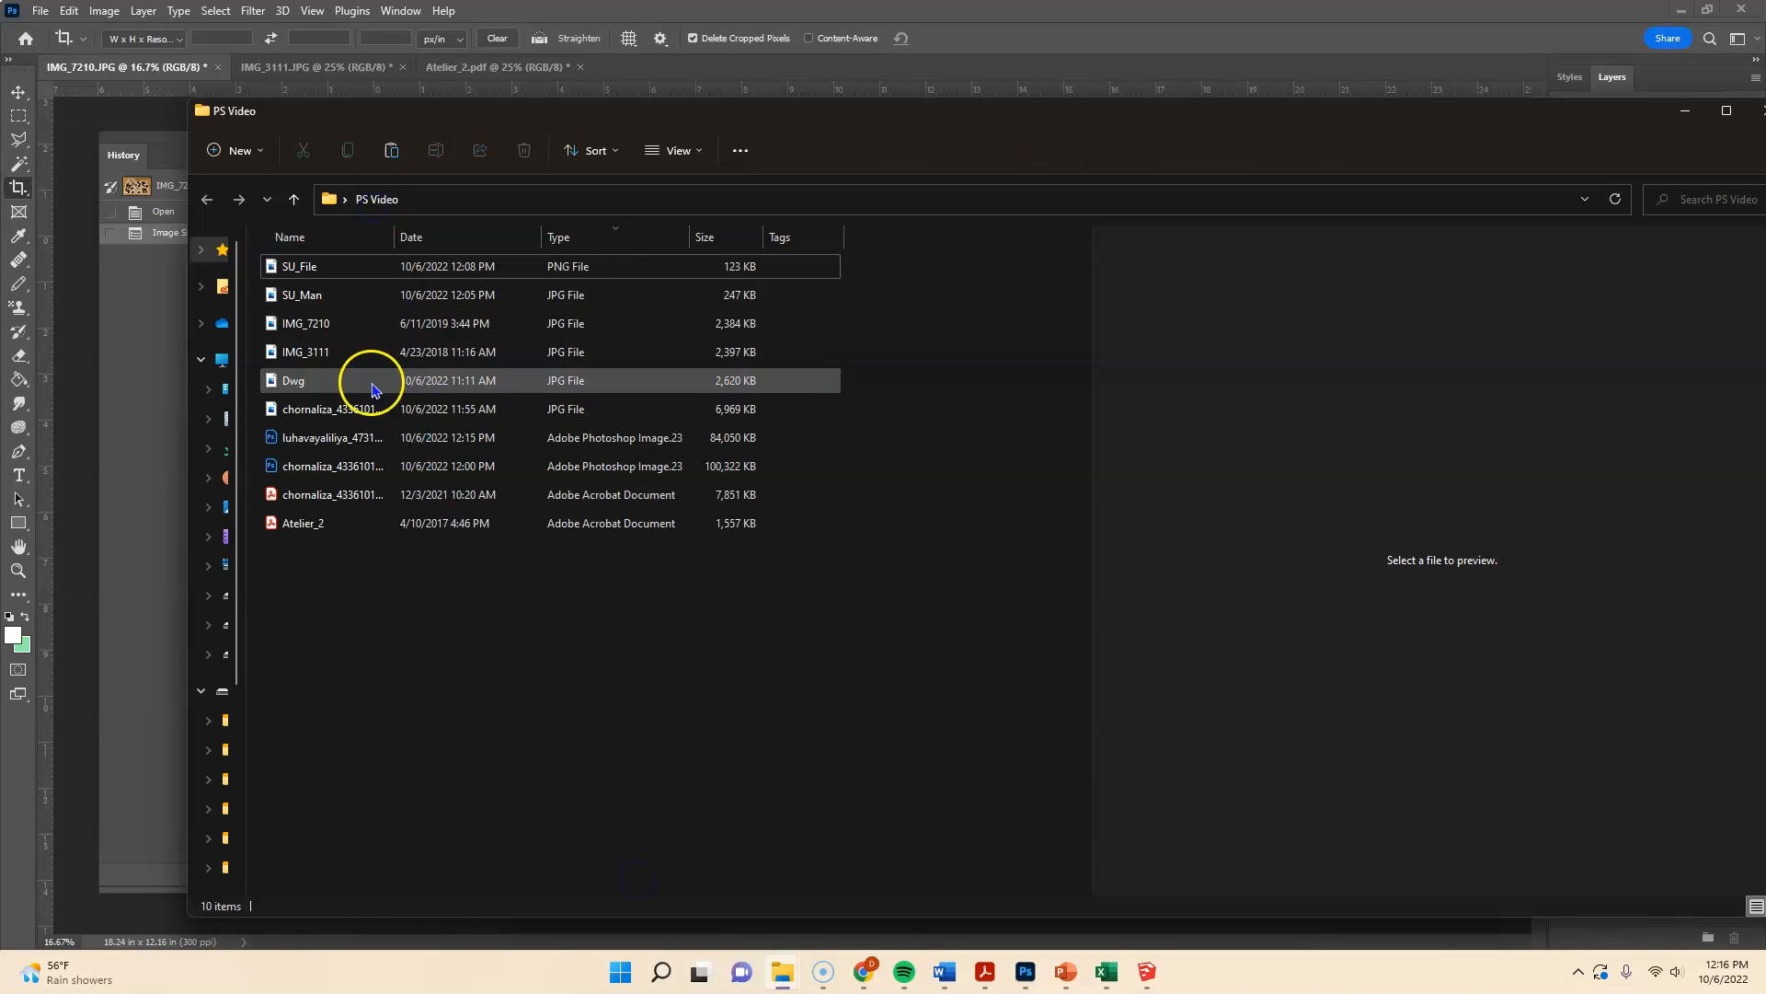
left_click(340, 447)
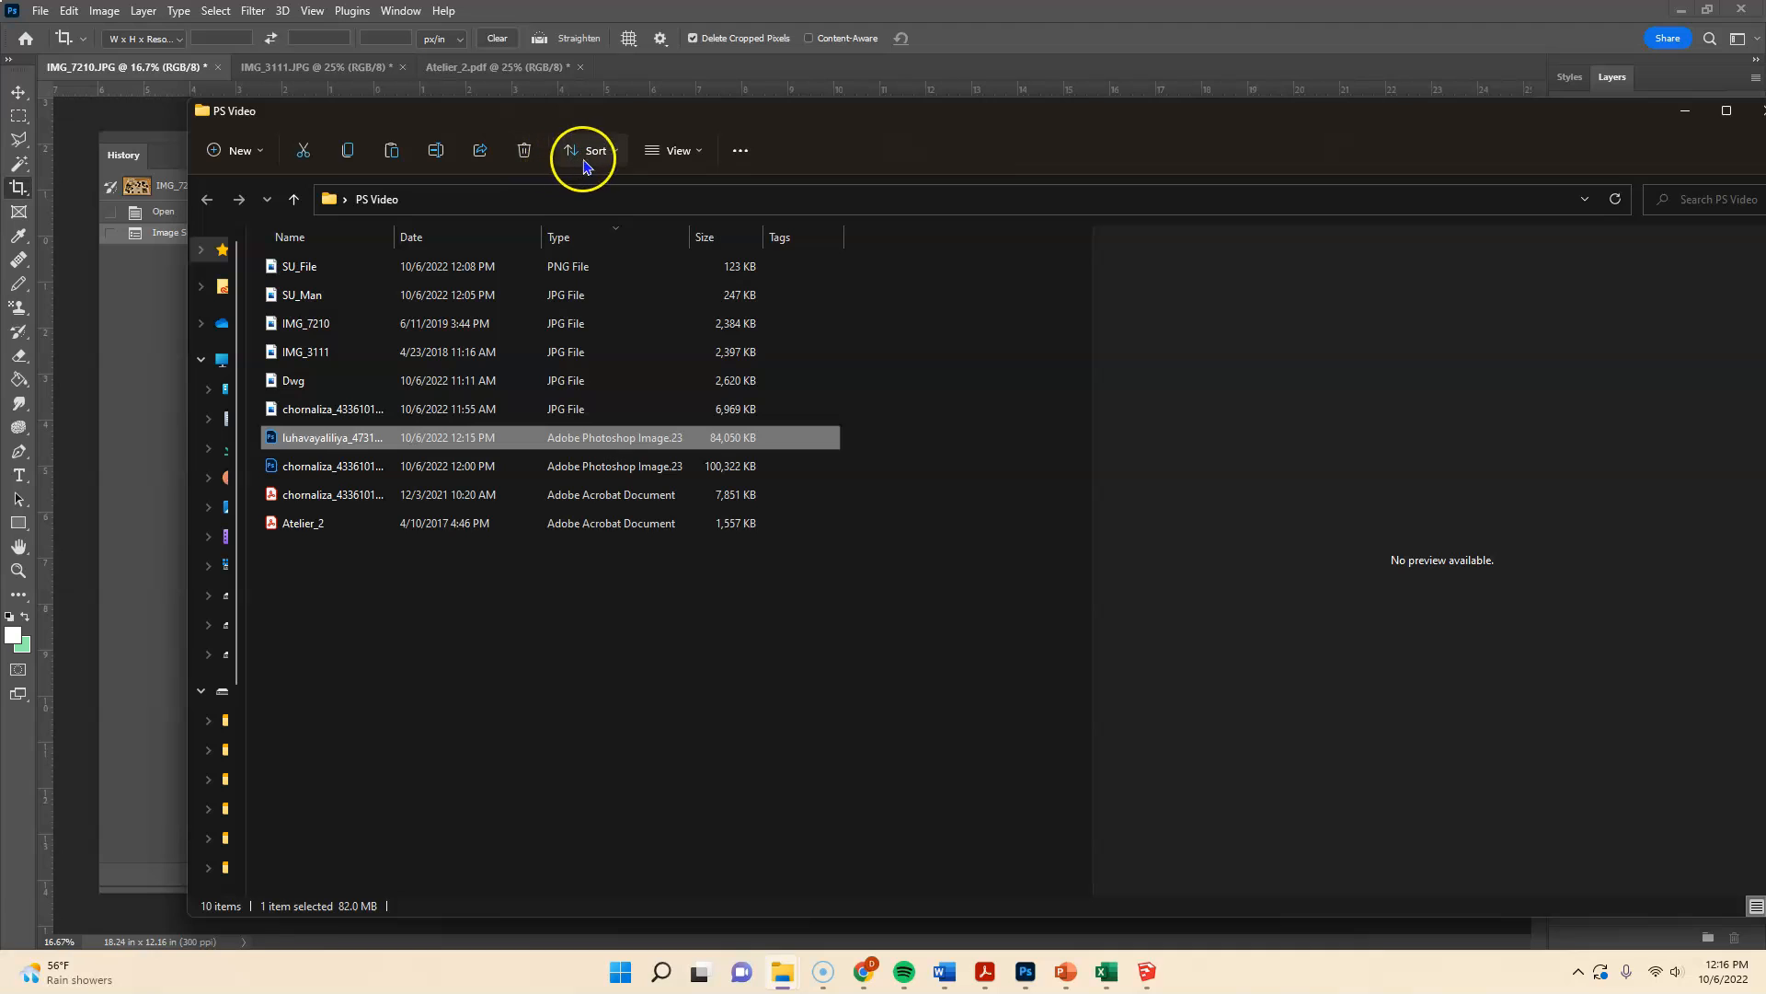
left_click(685, 153)
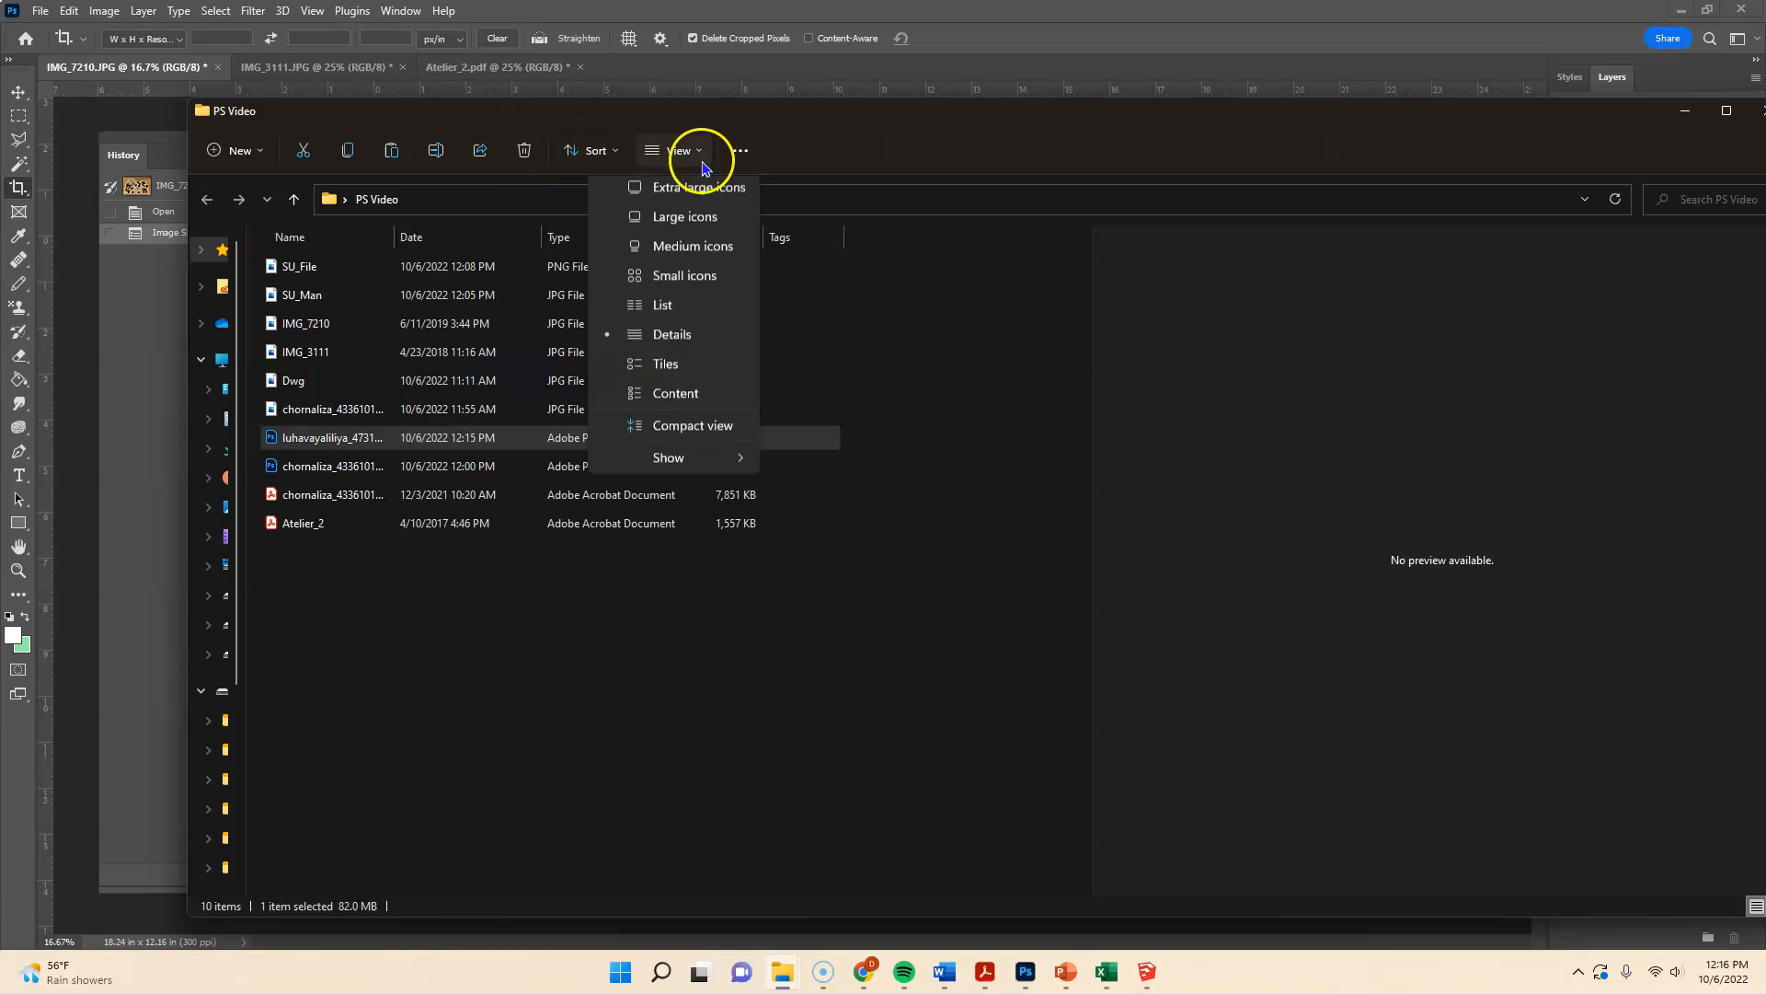
left_click(699, 195)
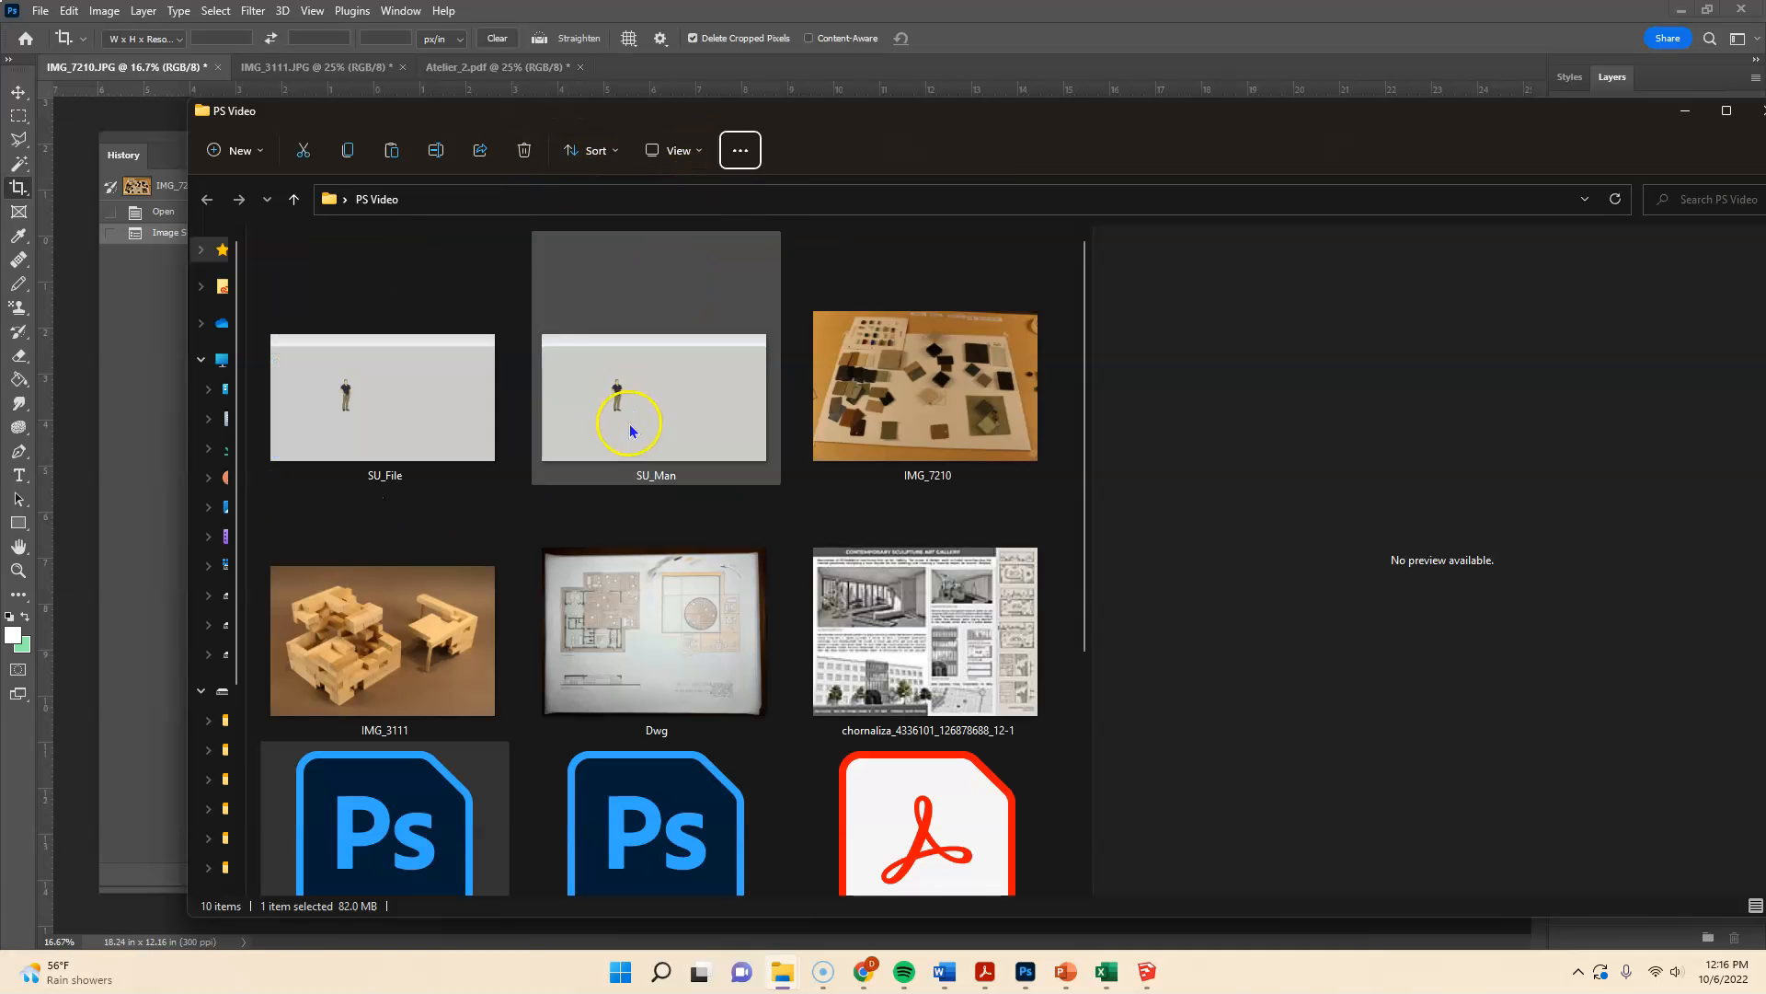
- View the original Dwg.jpg photo and close it, select the drawing's saved PSD file, and minimize the folder window to return to Photoshop
scroll(628, 436, "down", 3)
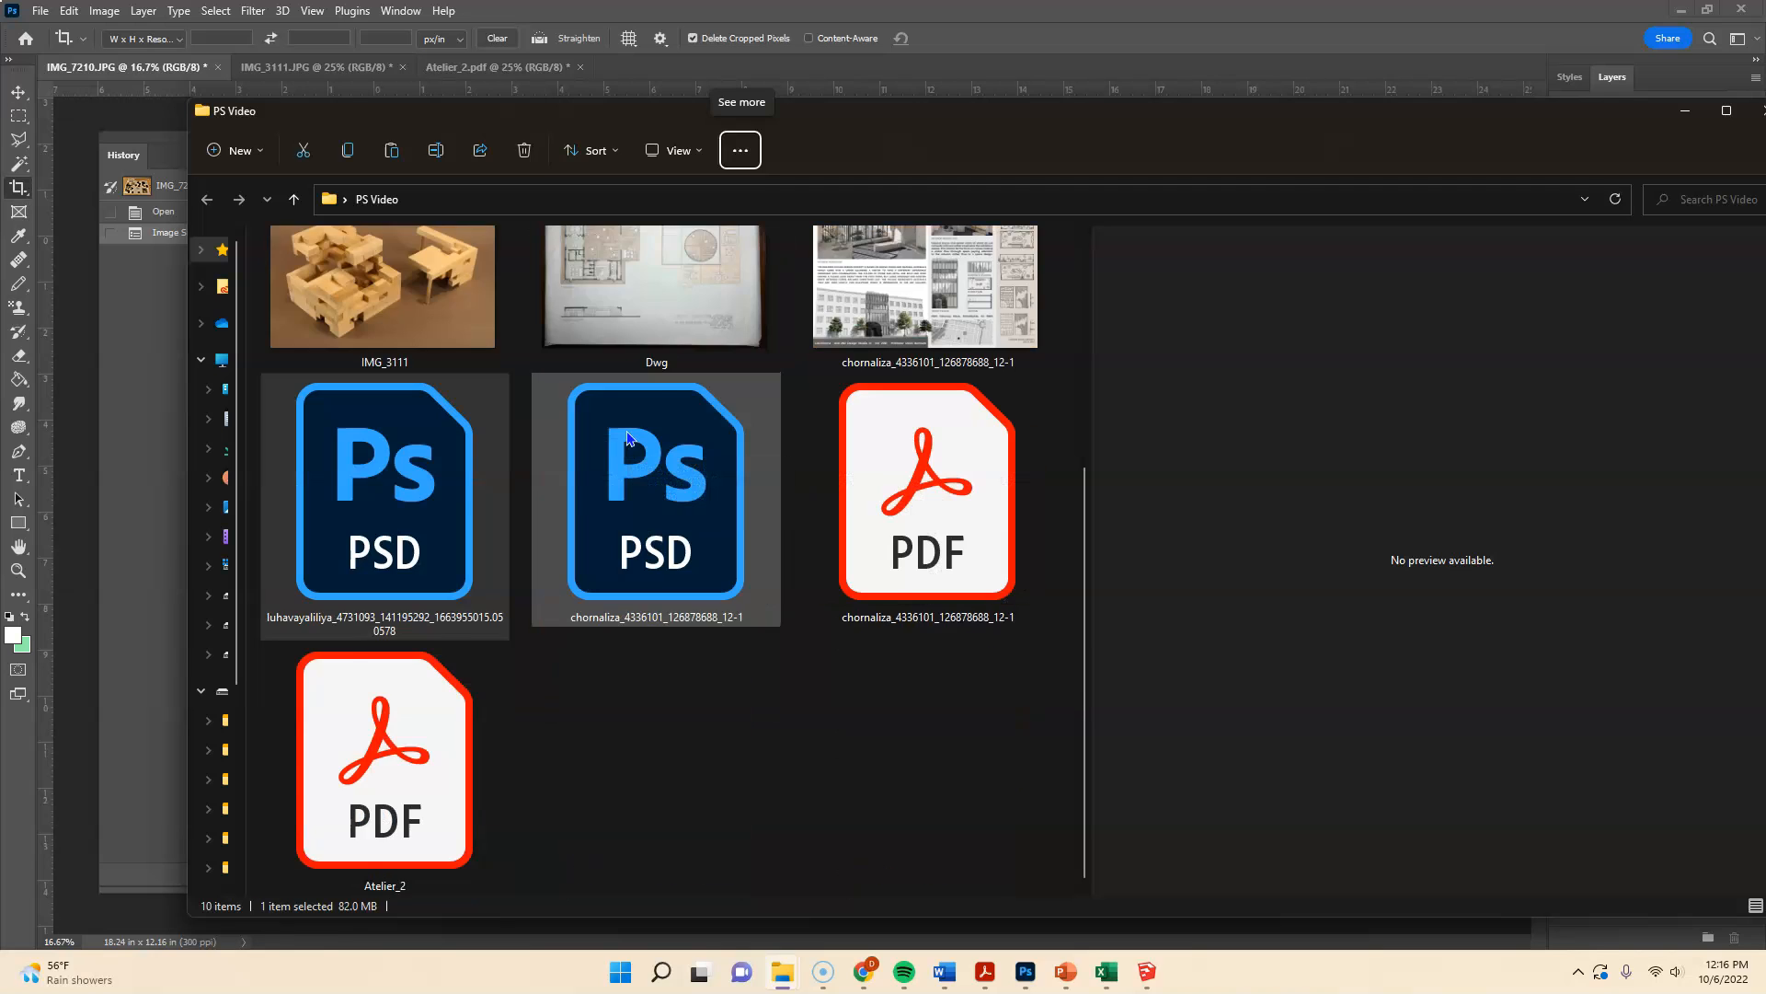
left_click(659, 324)
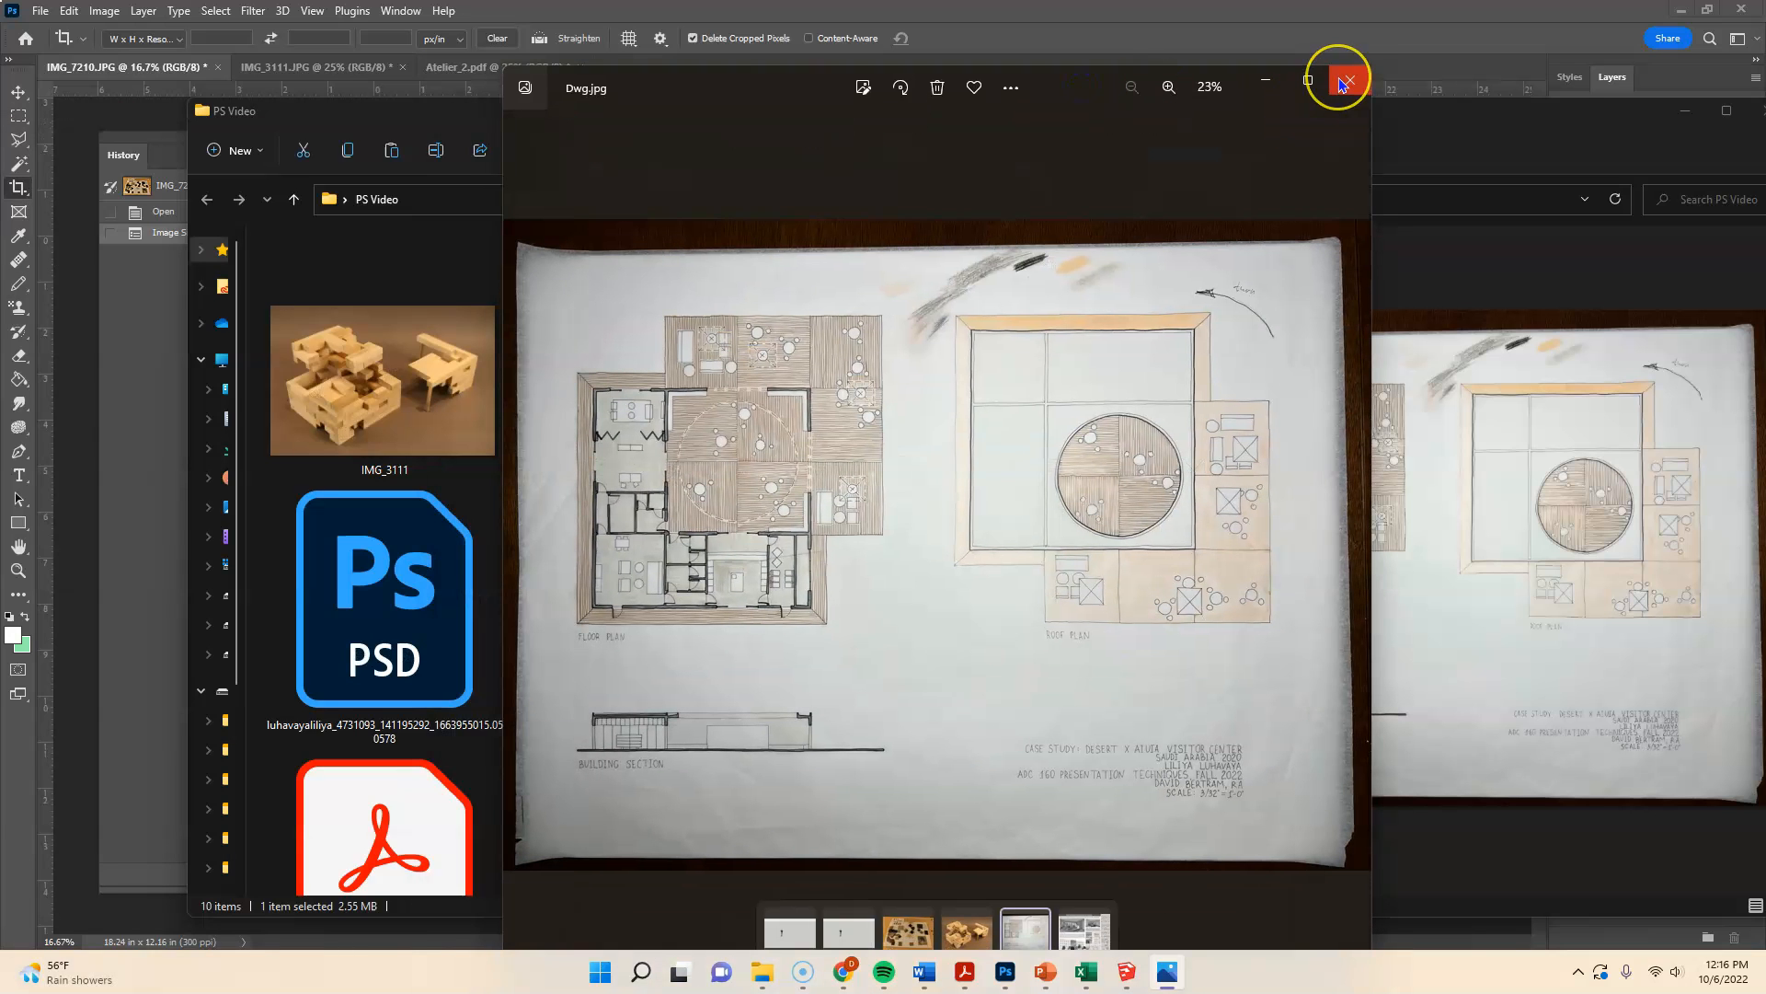
left_click(1346, 81)
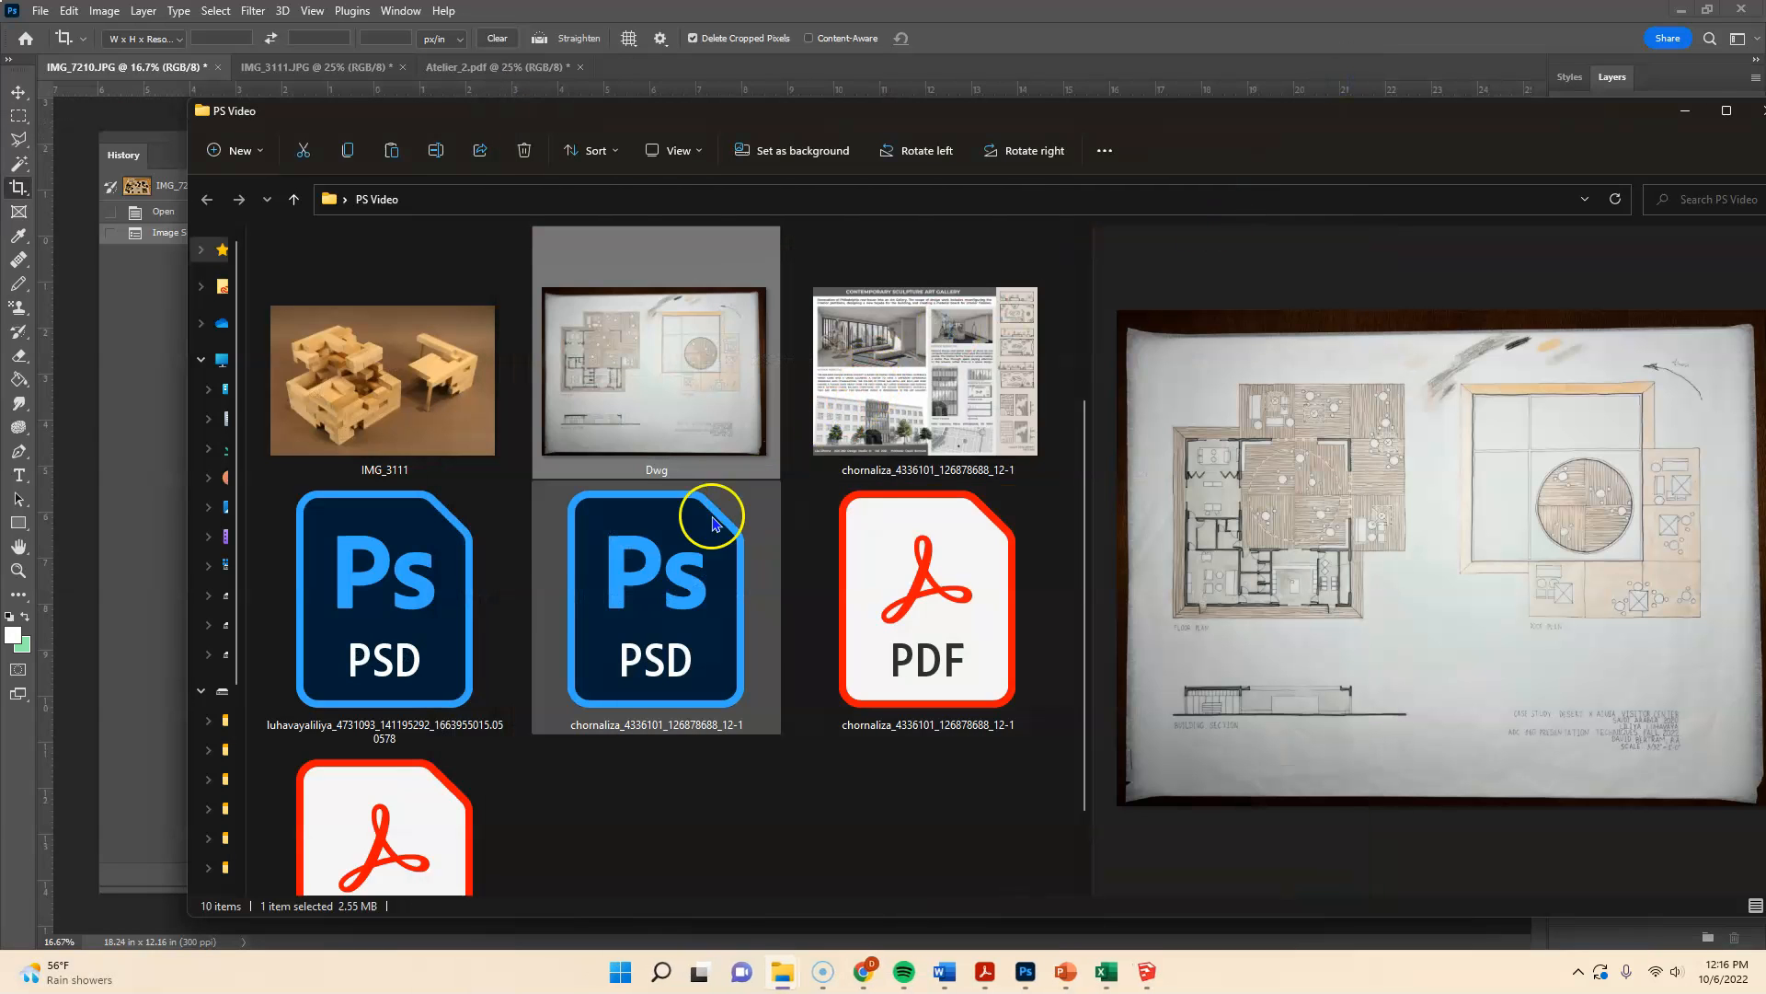
left_click(384, 630)
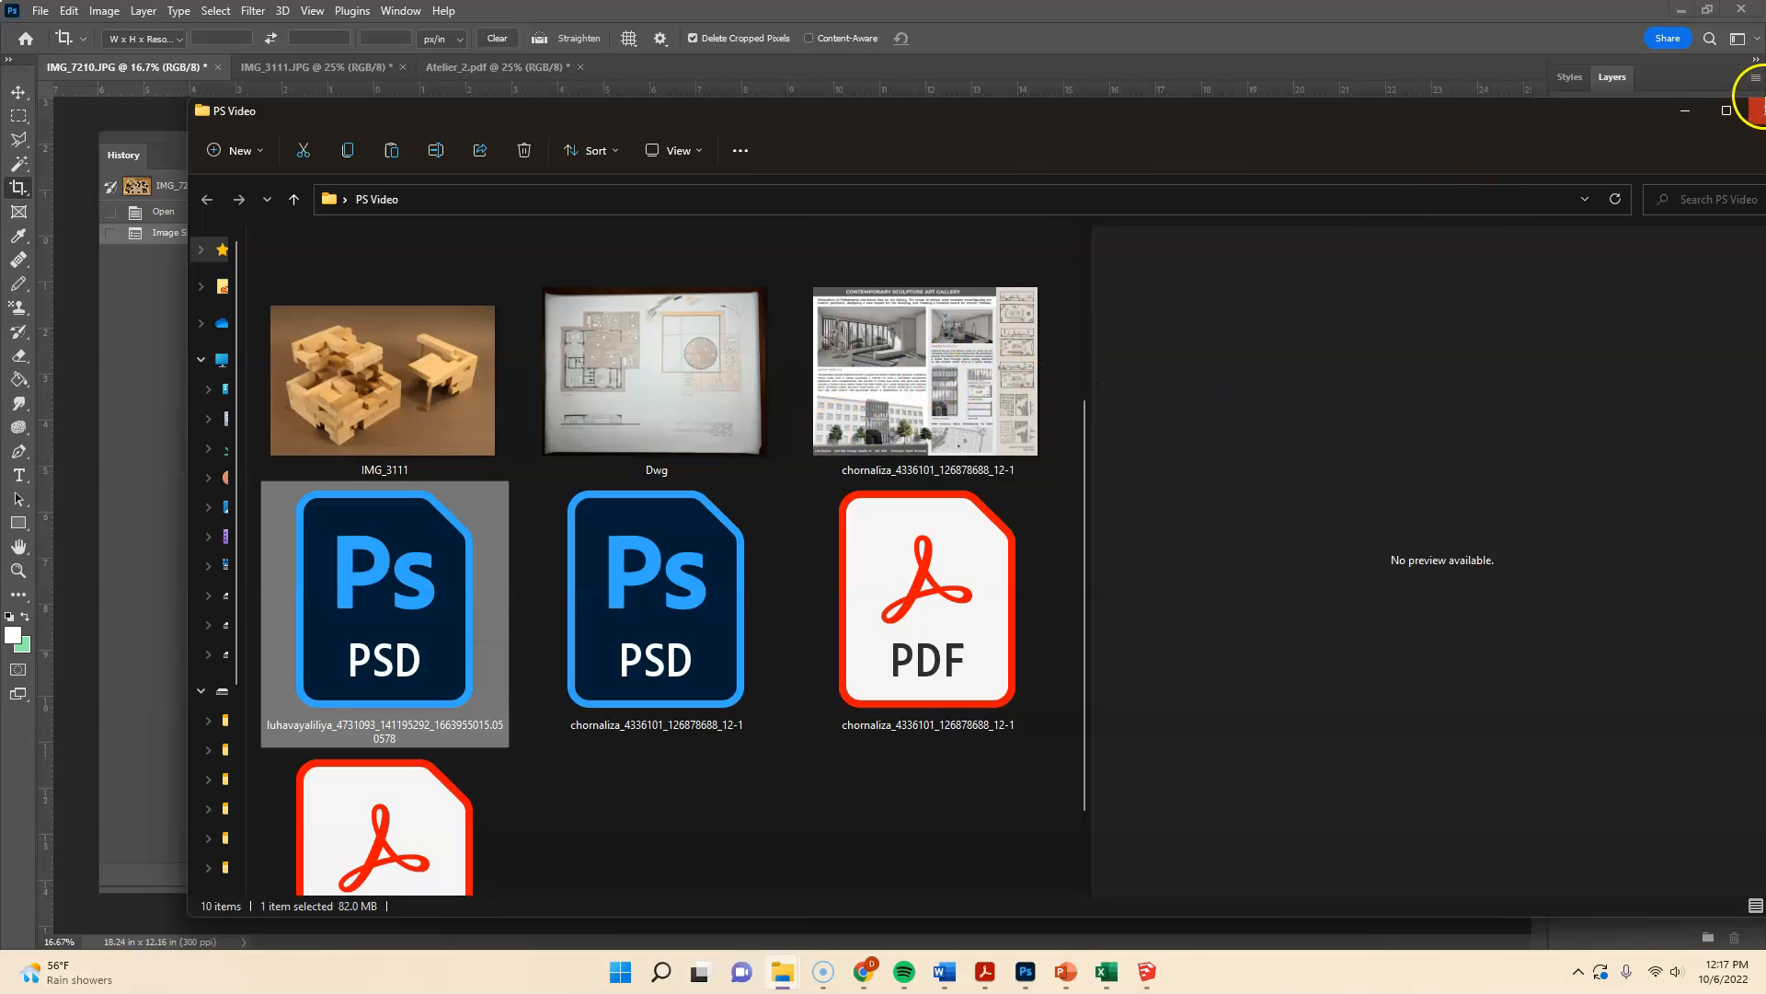
left_click(1685, 111)
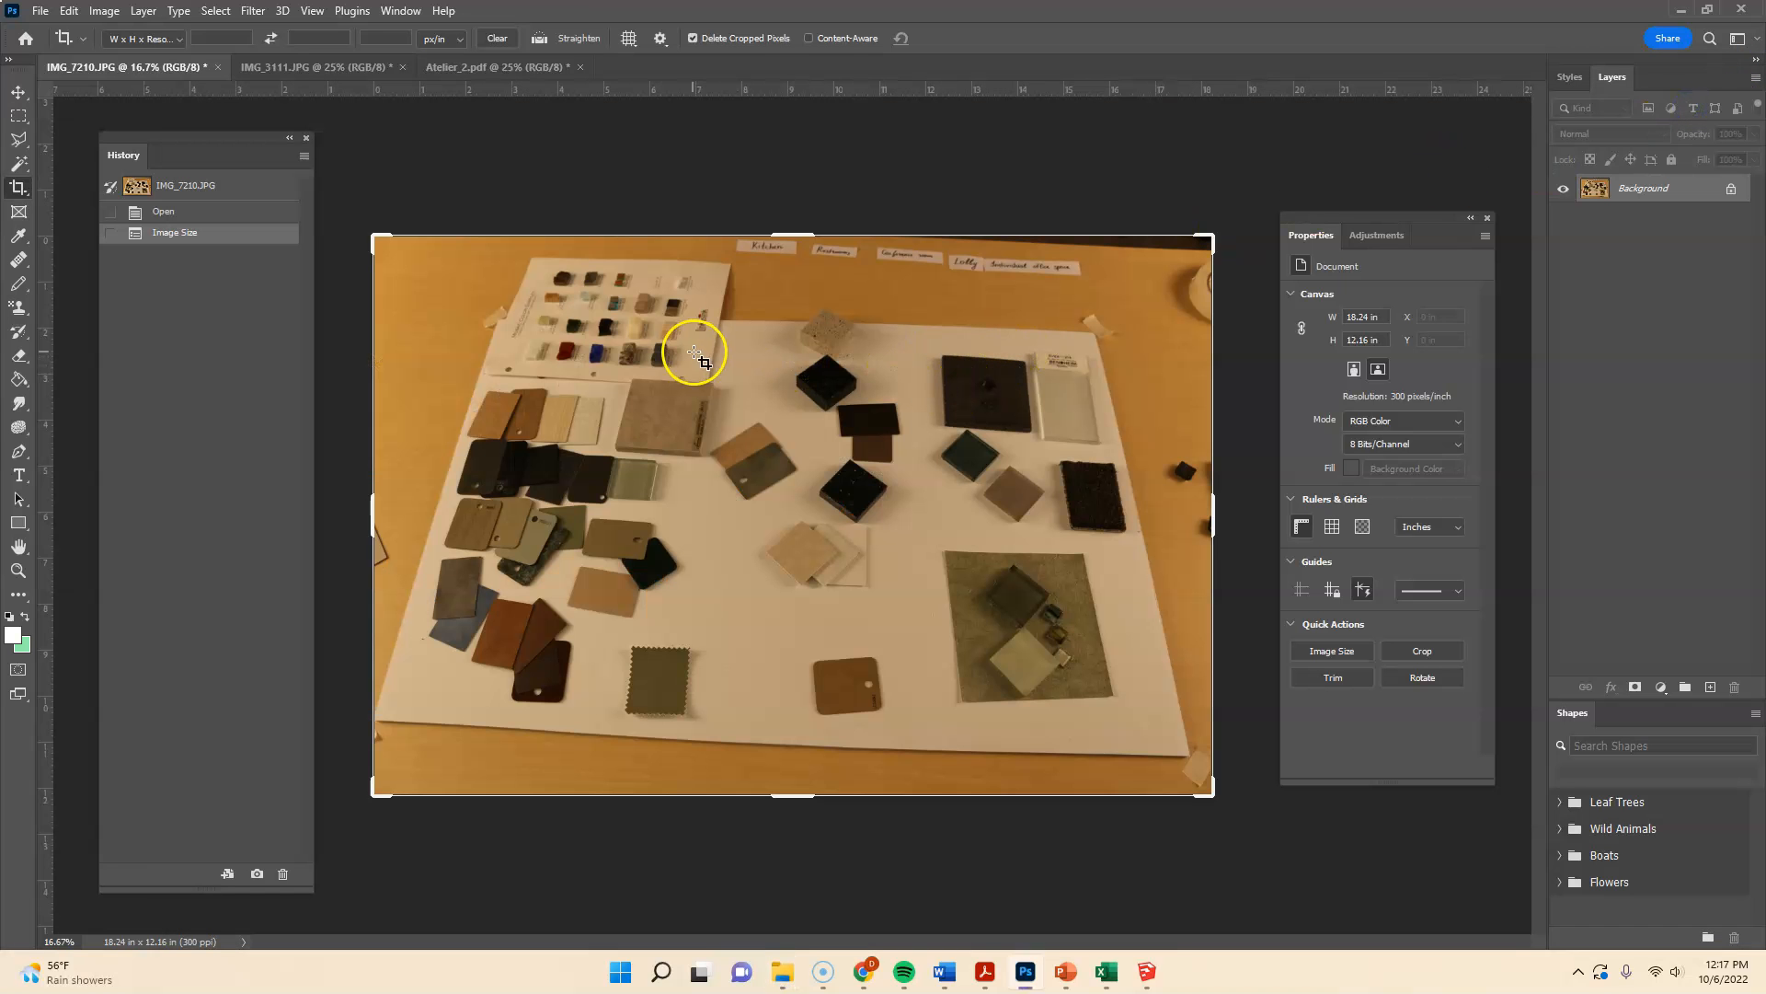
- Switch to the Atelier_2.pdf document and activate the Move tool in place of the Crop tool
left_click(521, 69)
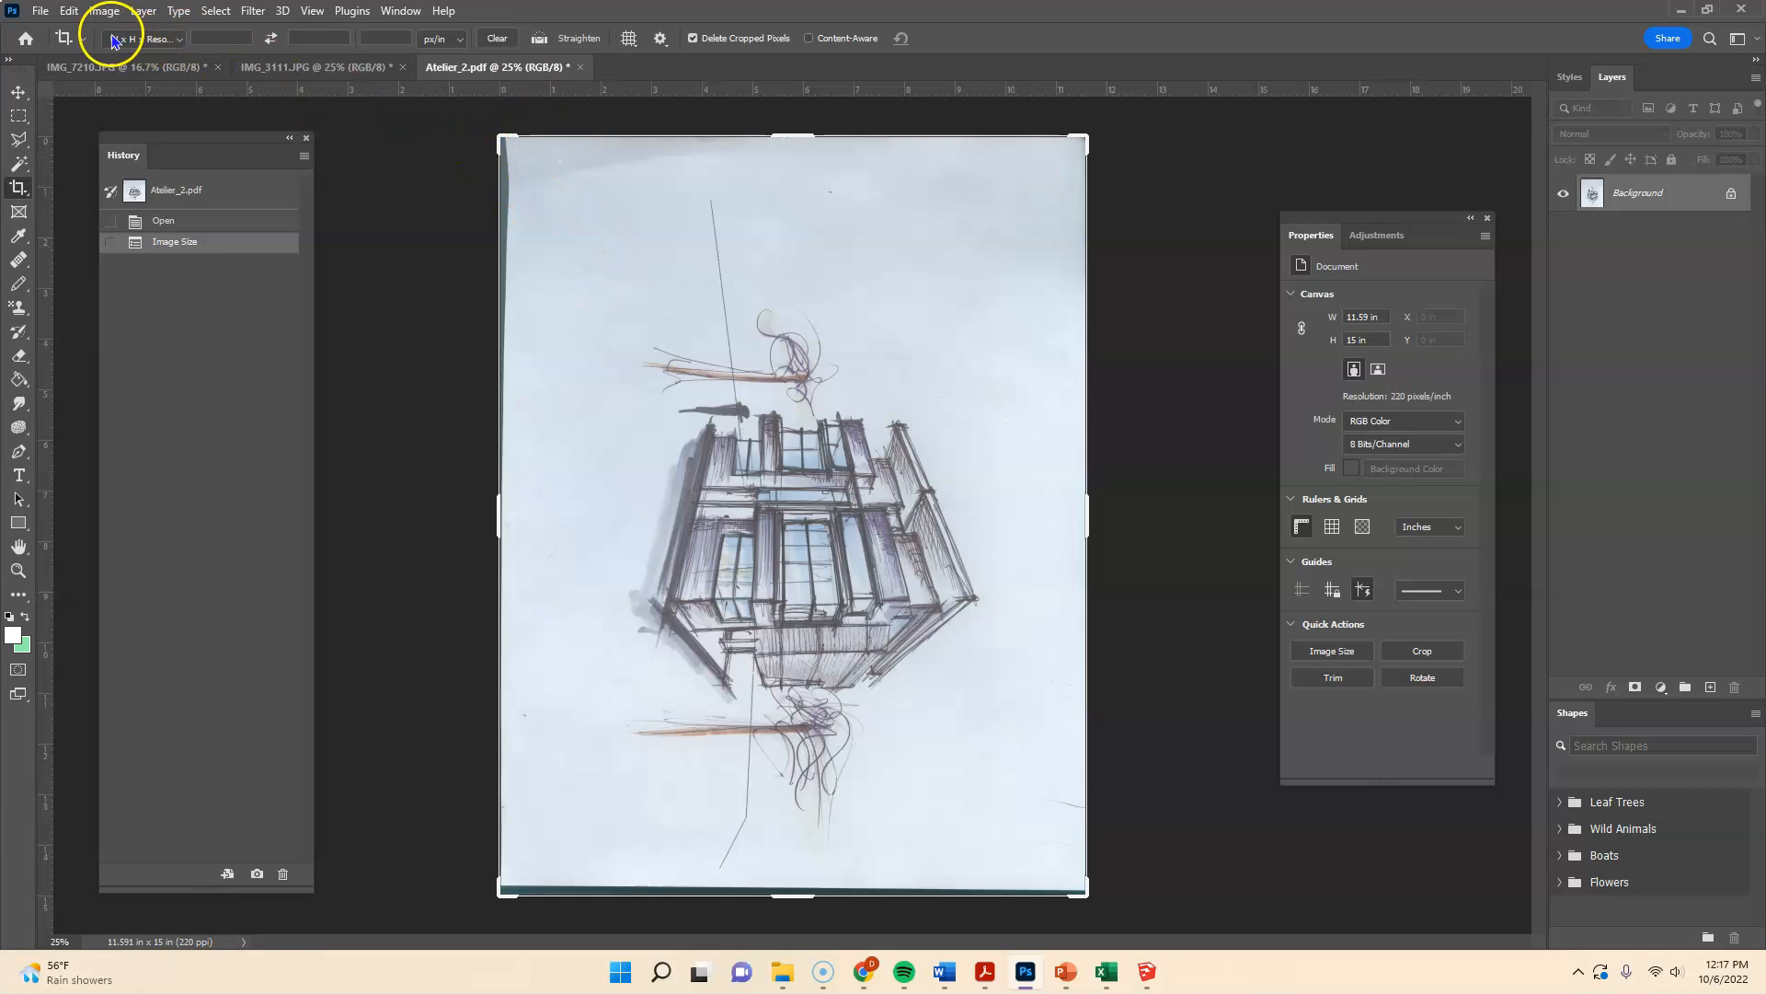
left_click(70, 11)
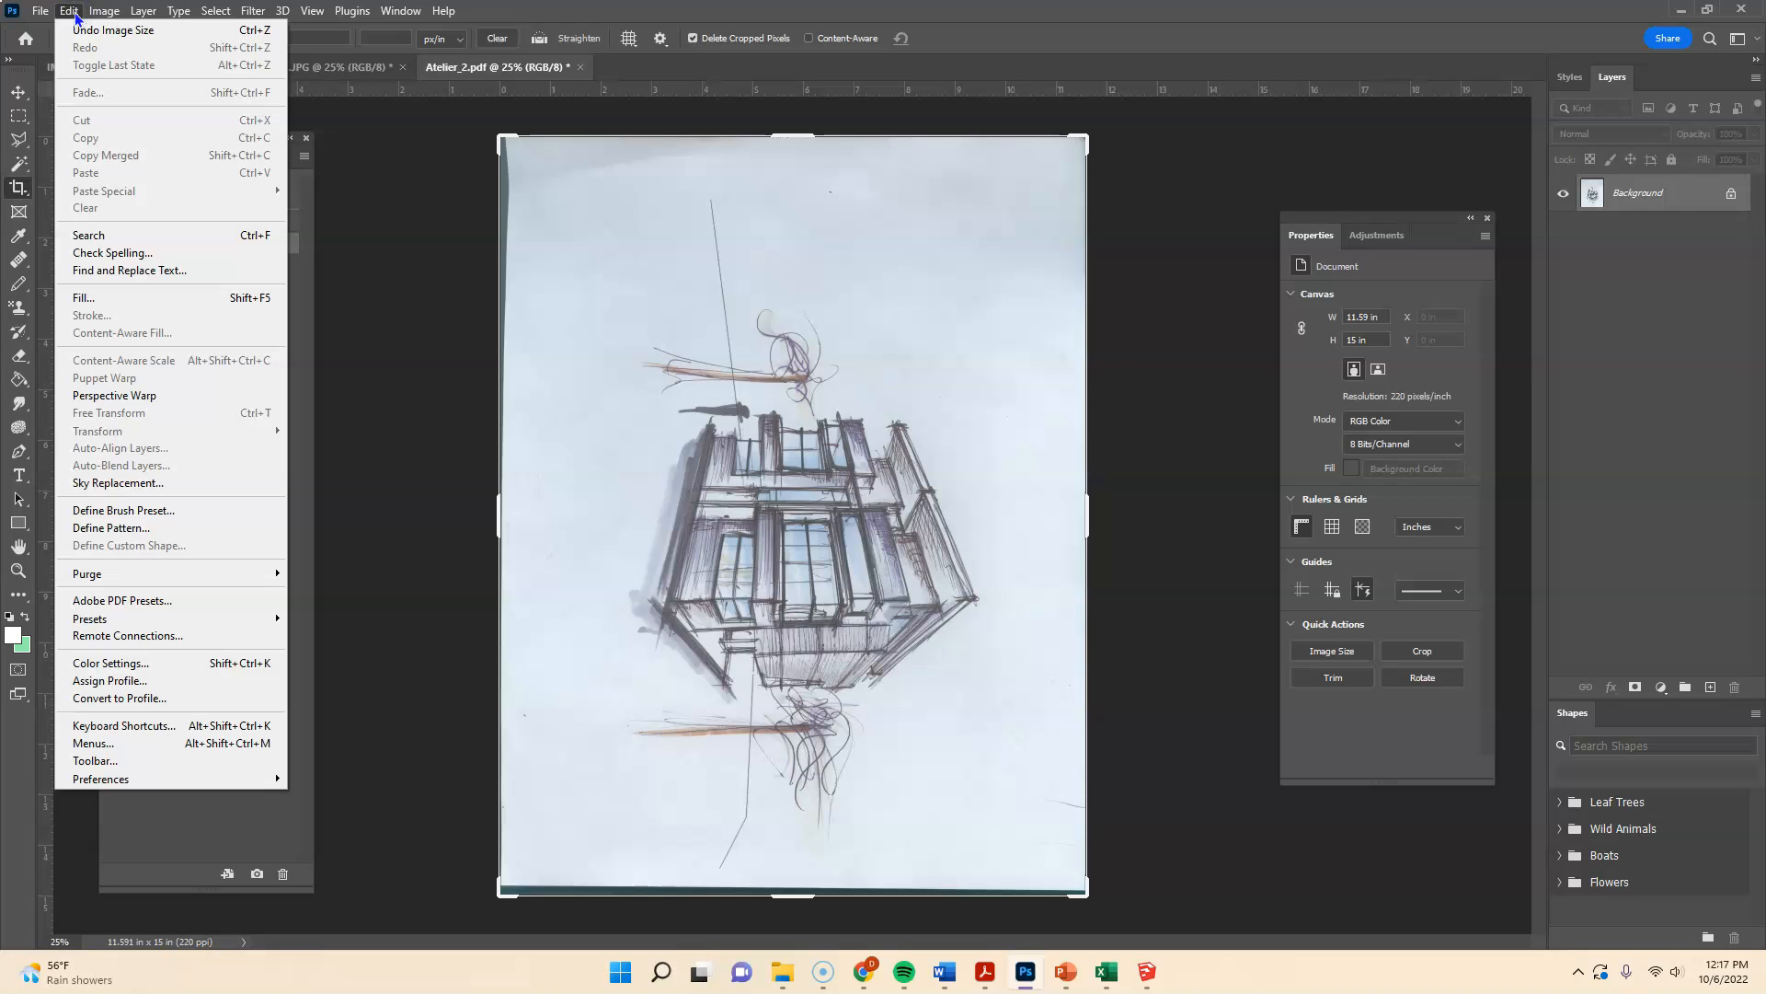
left_click(105, 13)
left_click(70, 12)
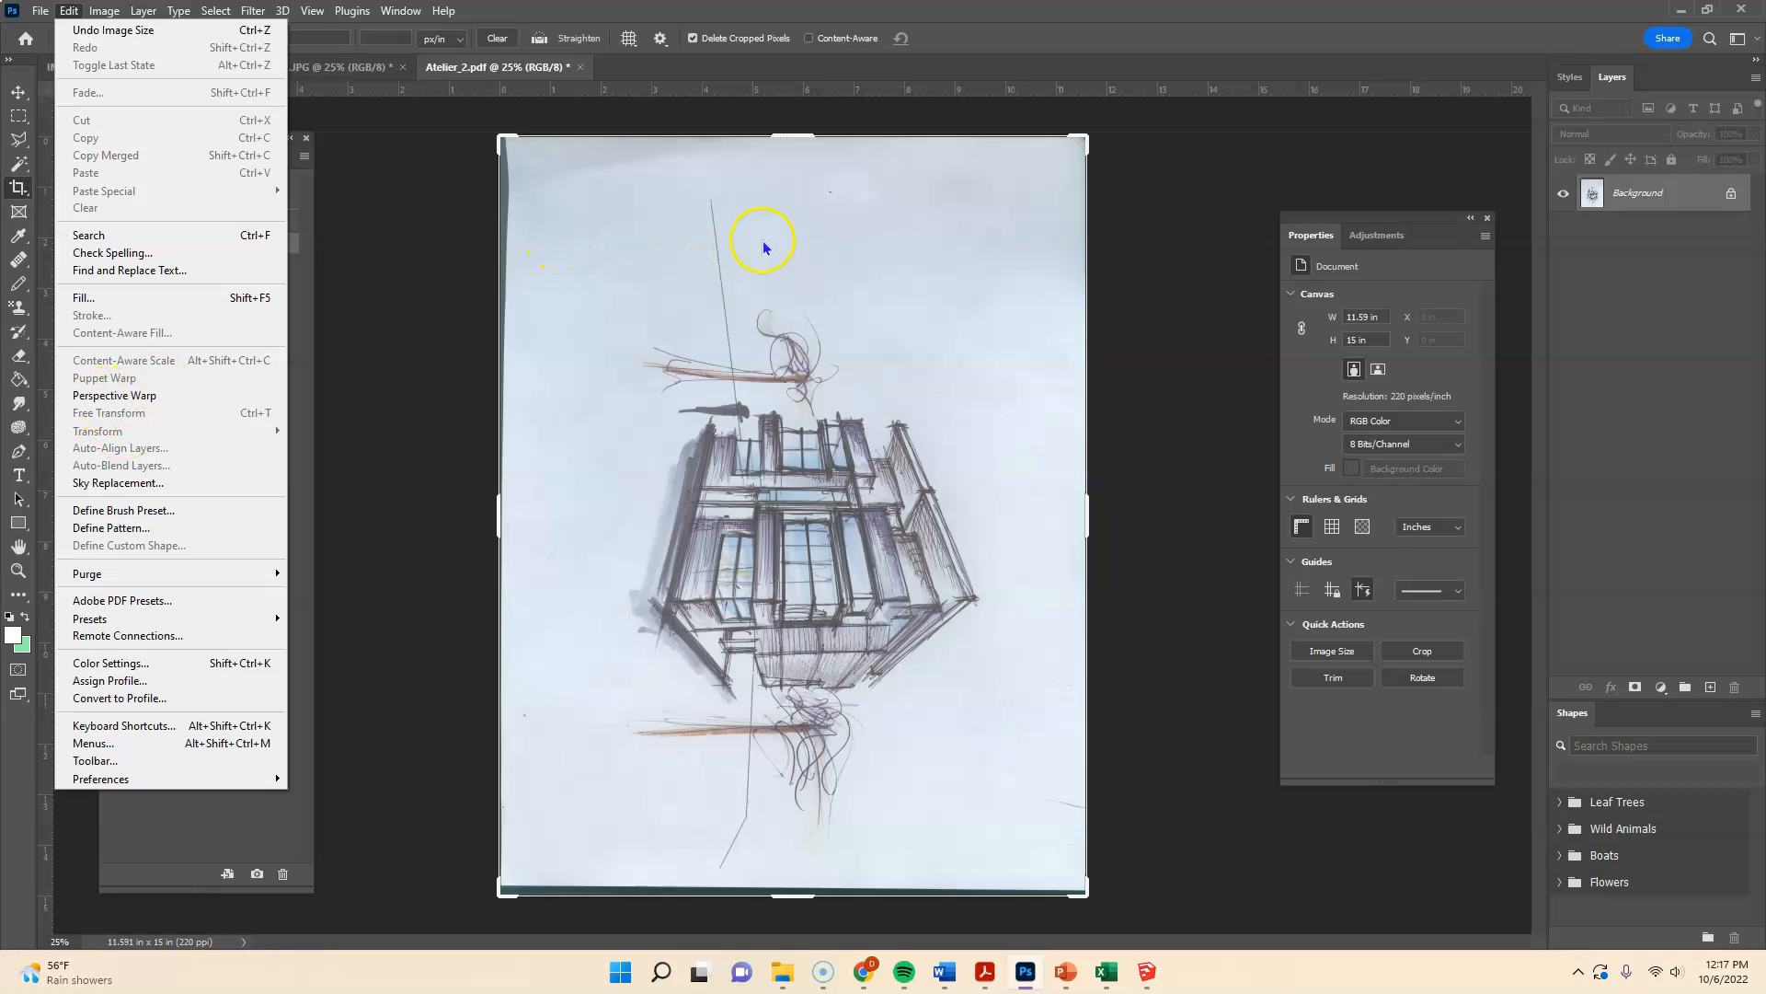
left_click(406, 200)
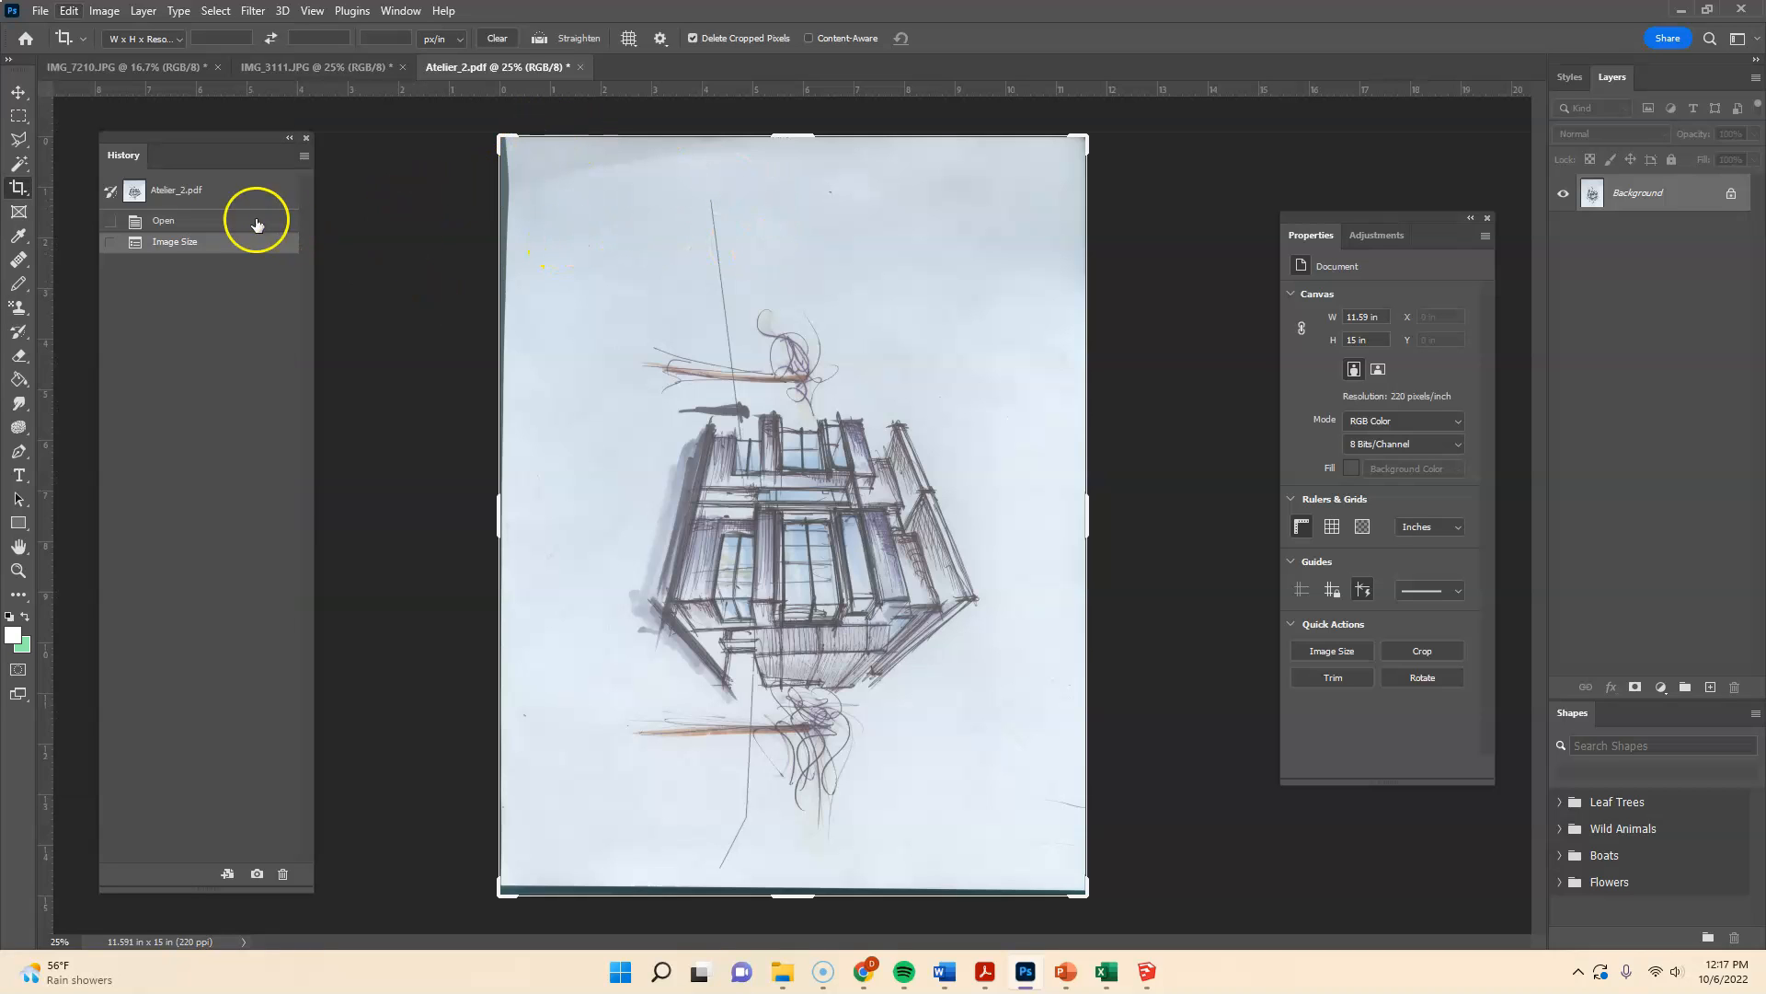
left_click(18, 92)
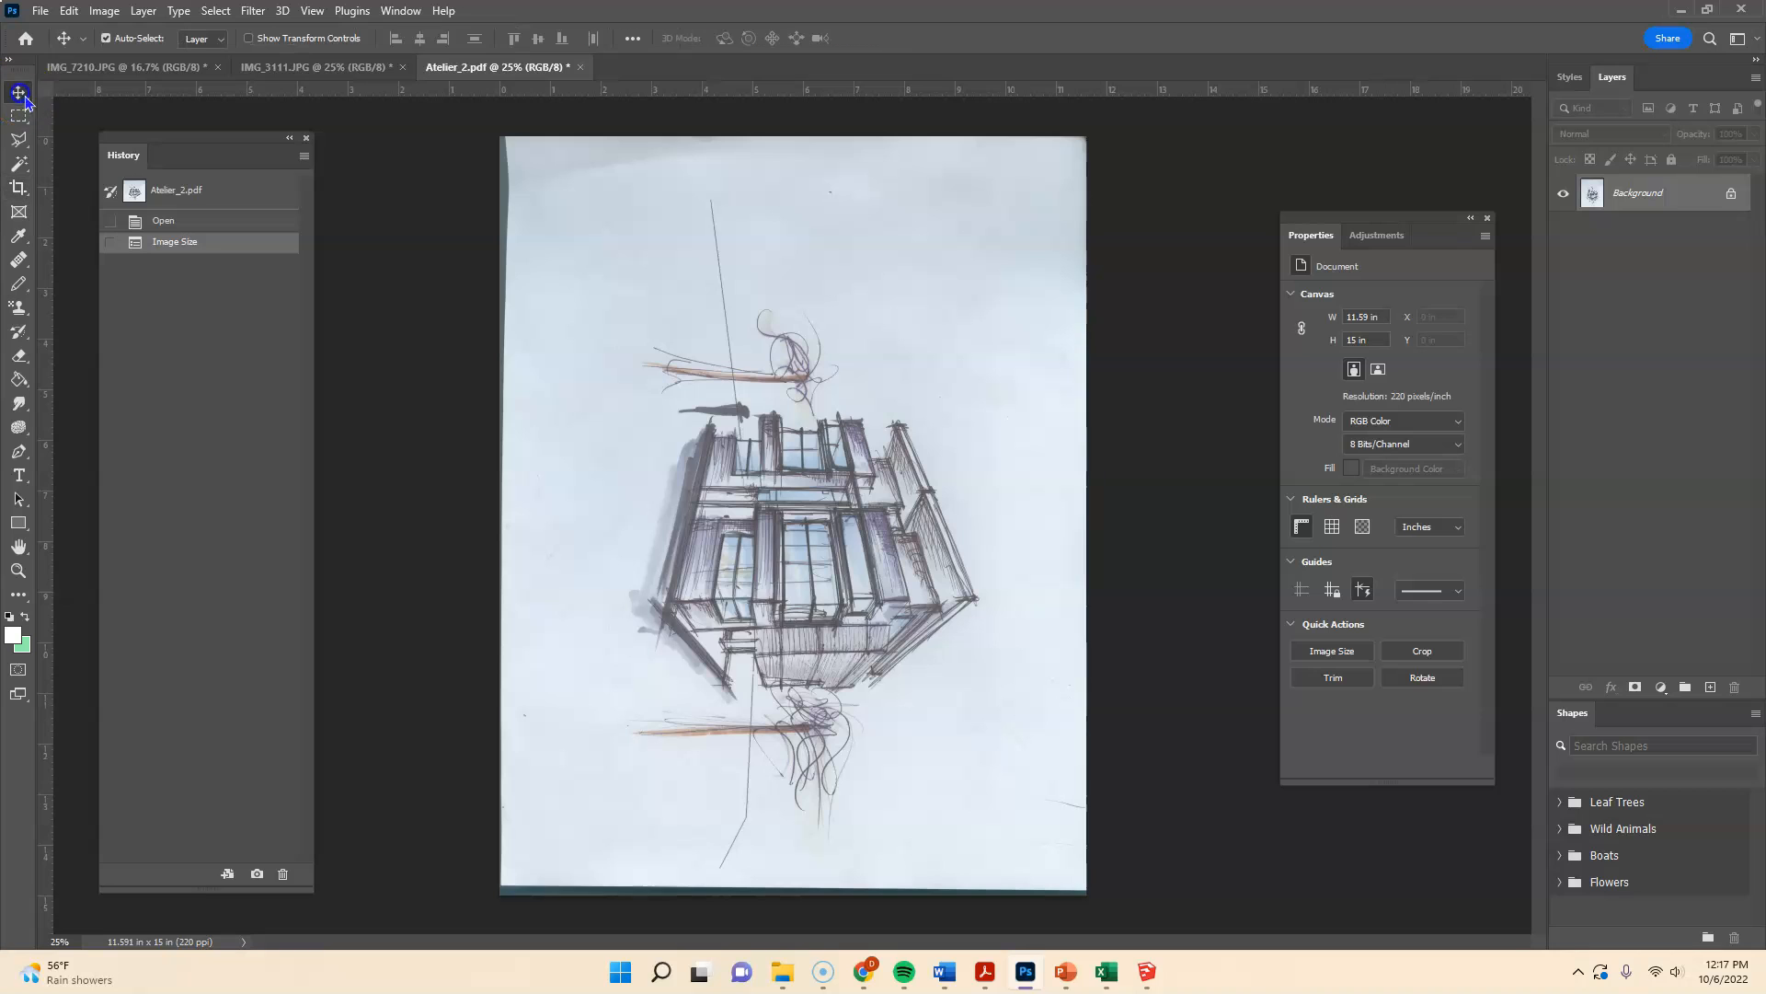
- Check whether the Transform commands are available, and unlock the Background layer to convert it into a regular layer
left_click(69, 11)
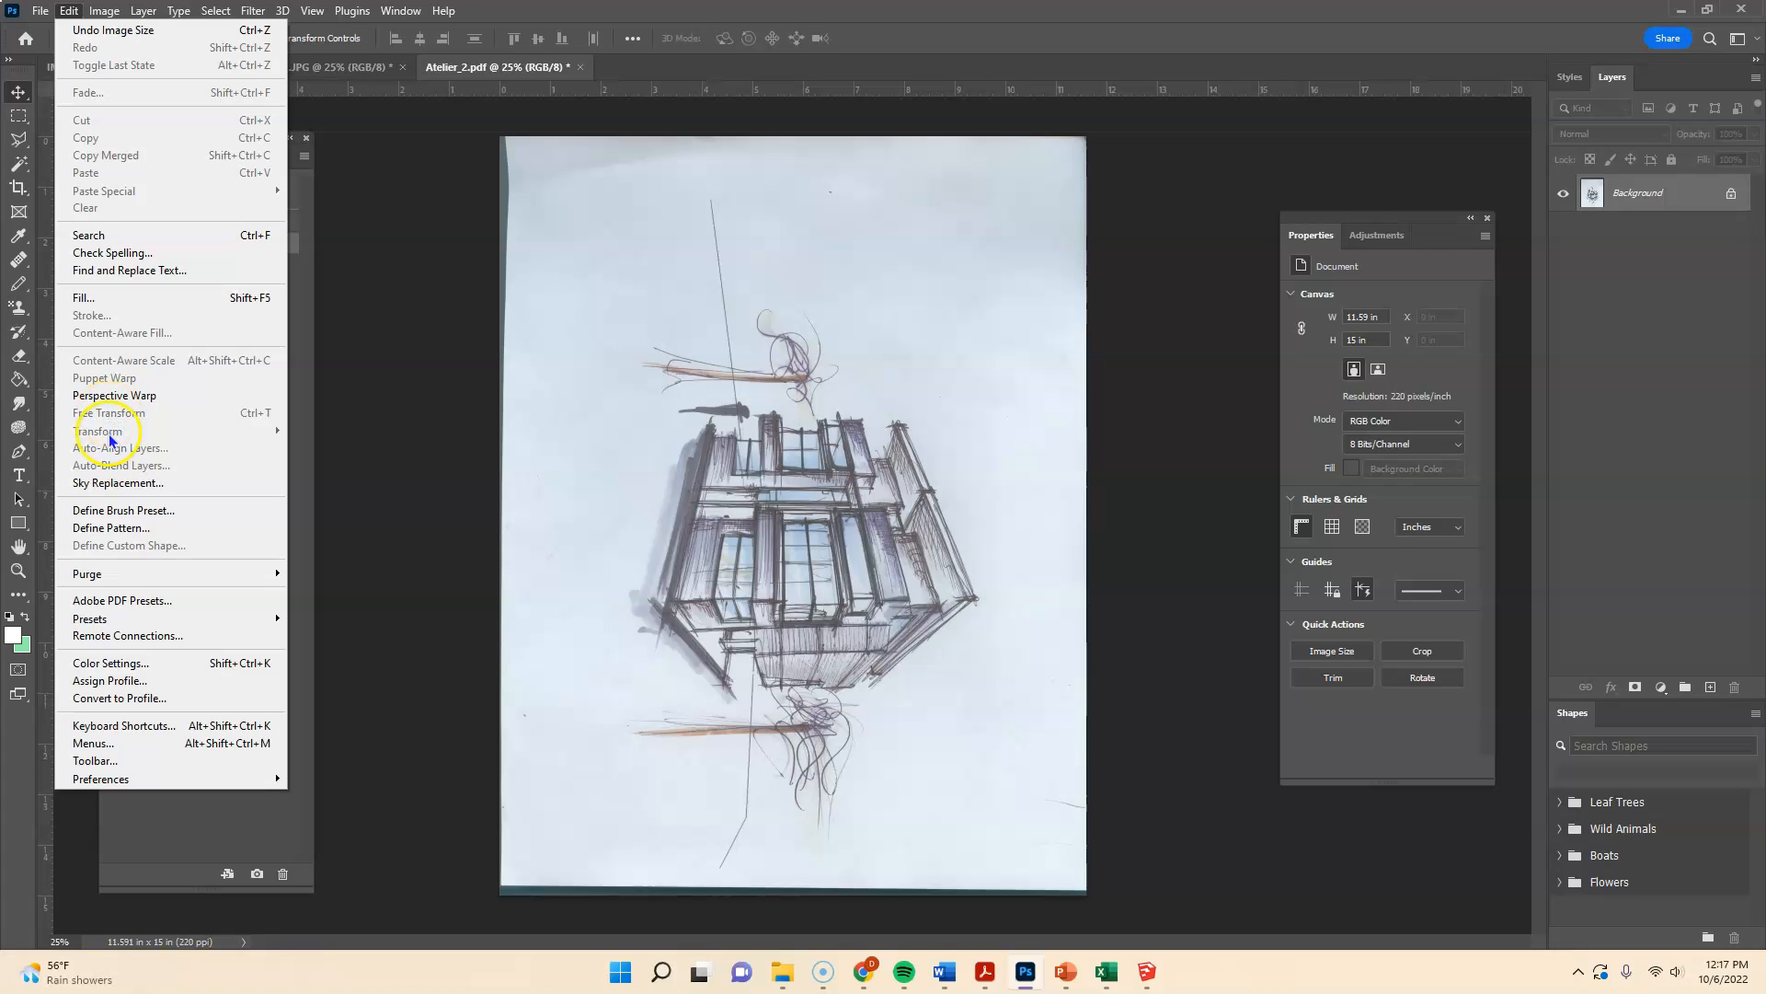
left_click(405, 278)
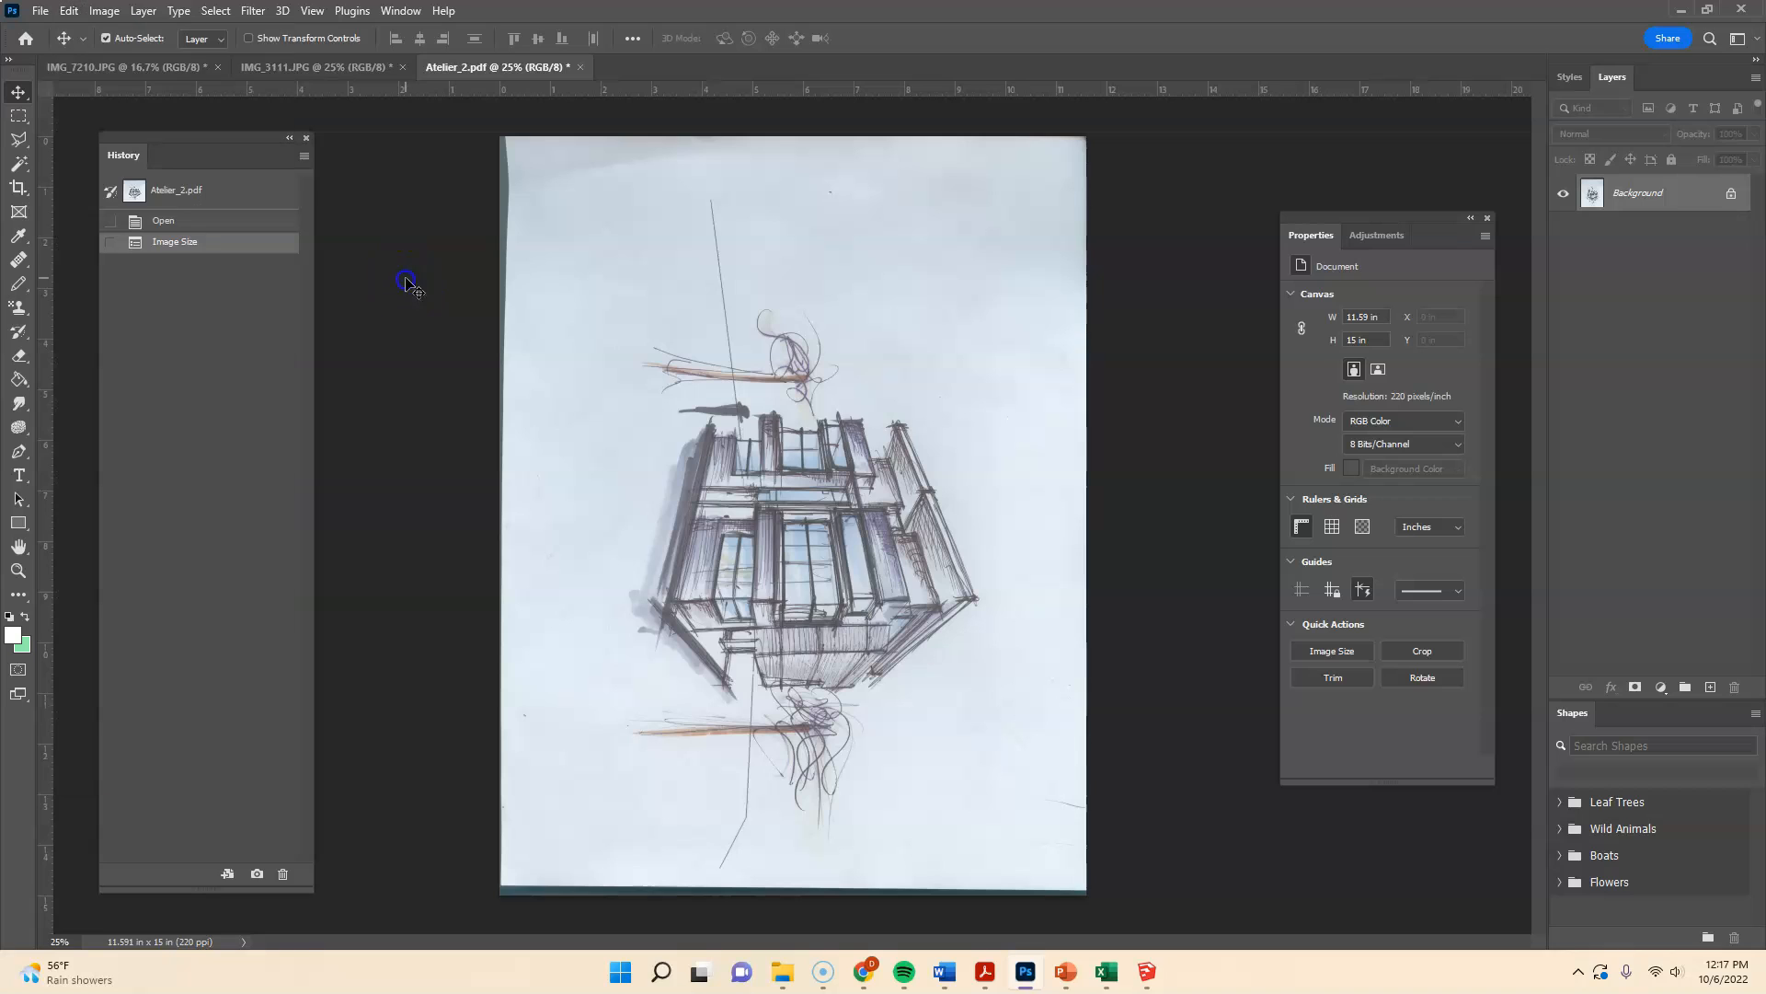
left_click(105, 11)
mouse_move(122, 38)
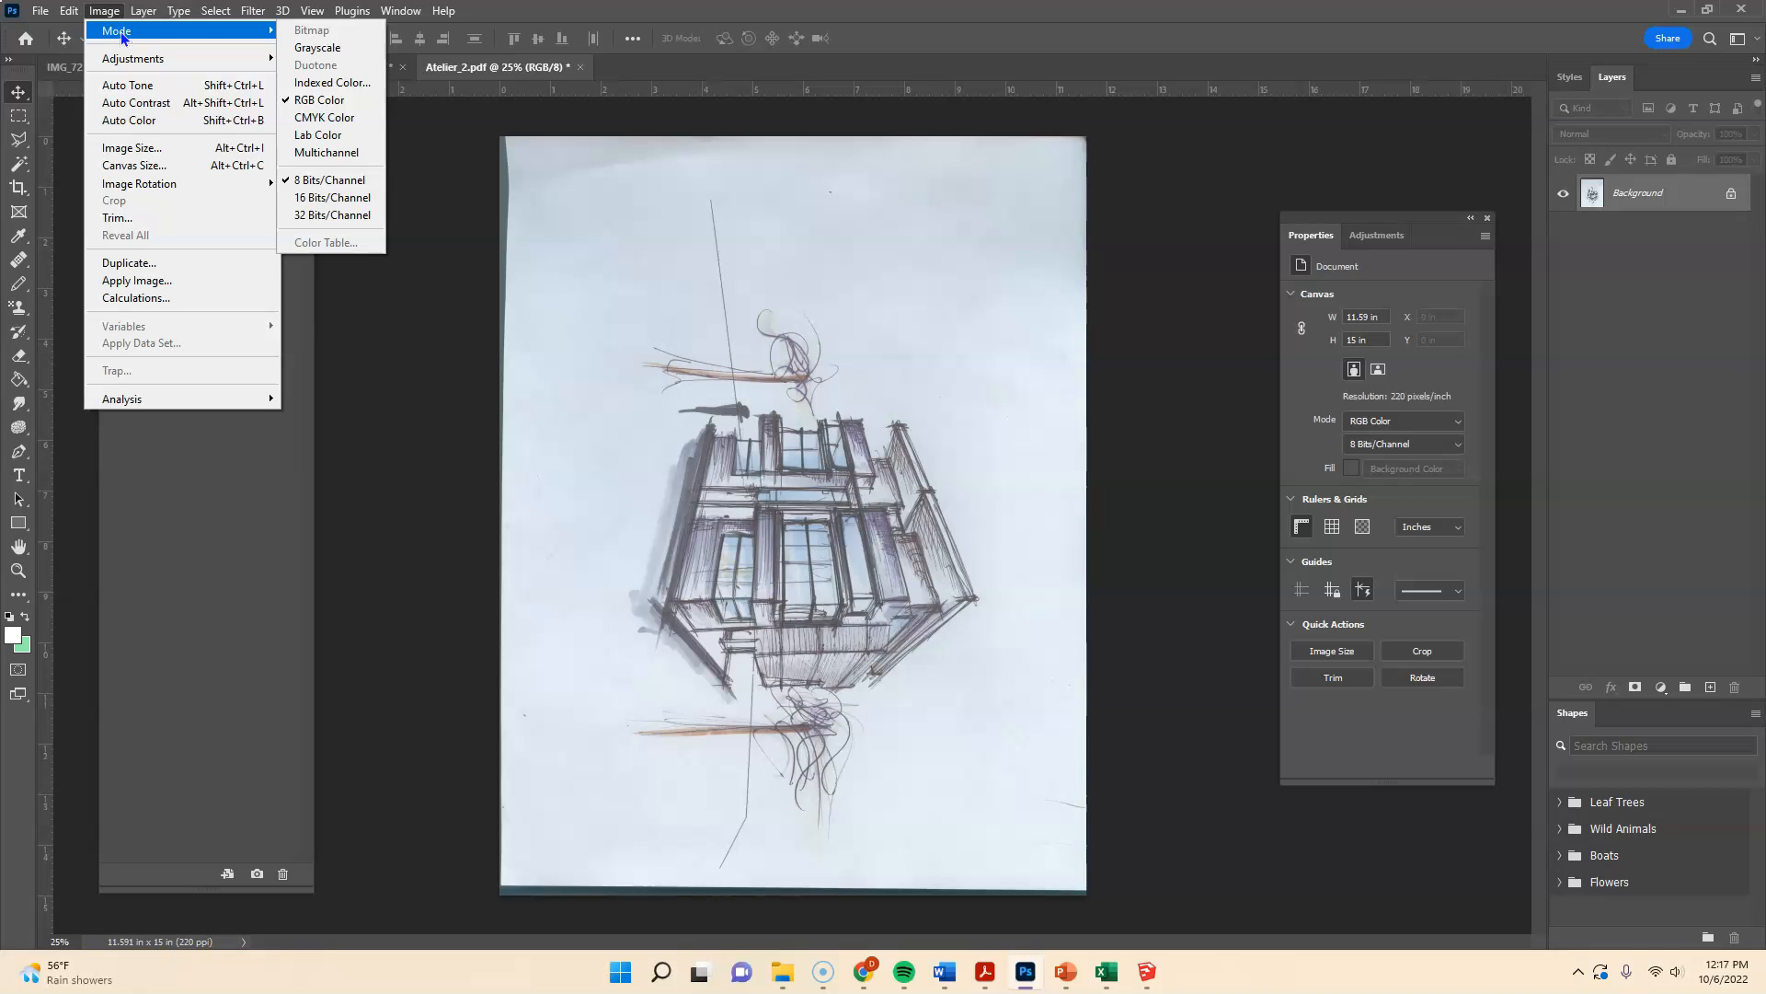
left_click(1732, 195)
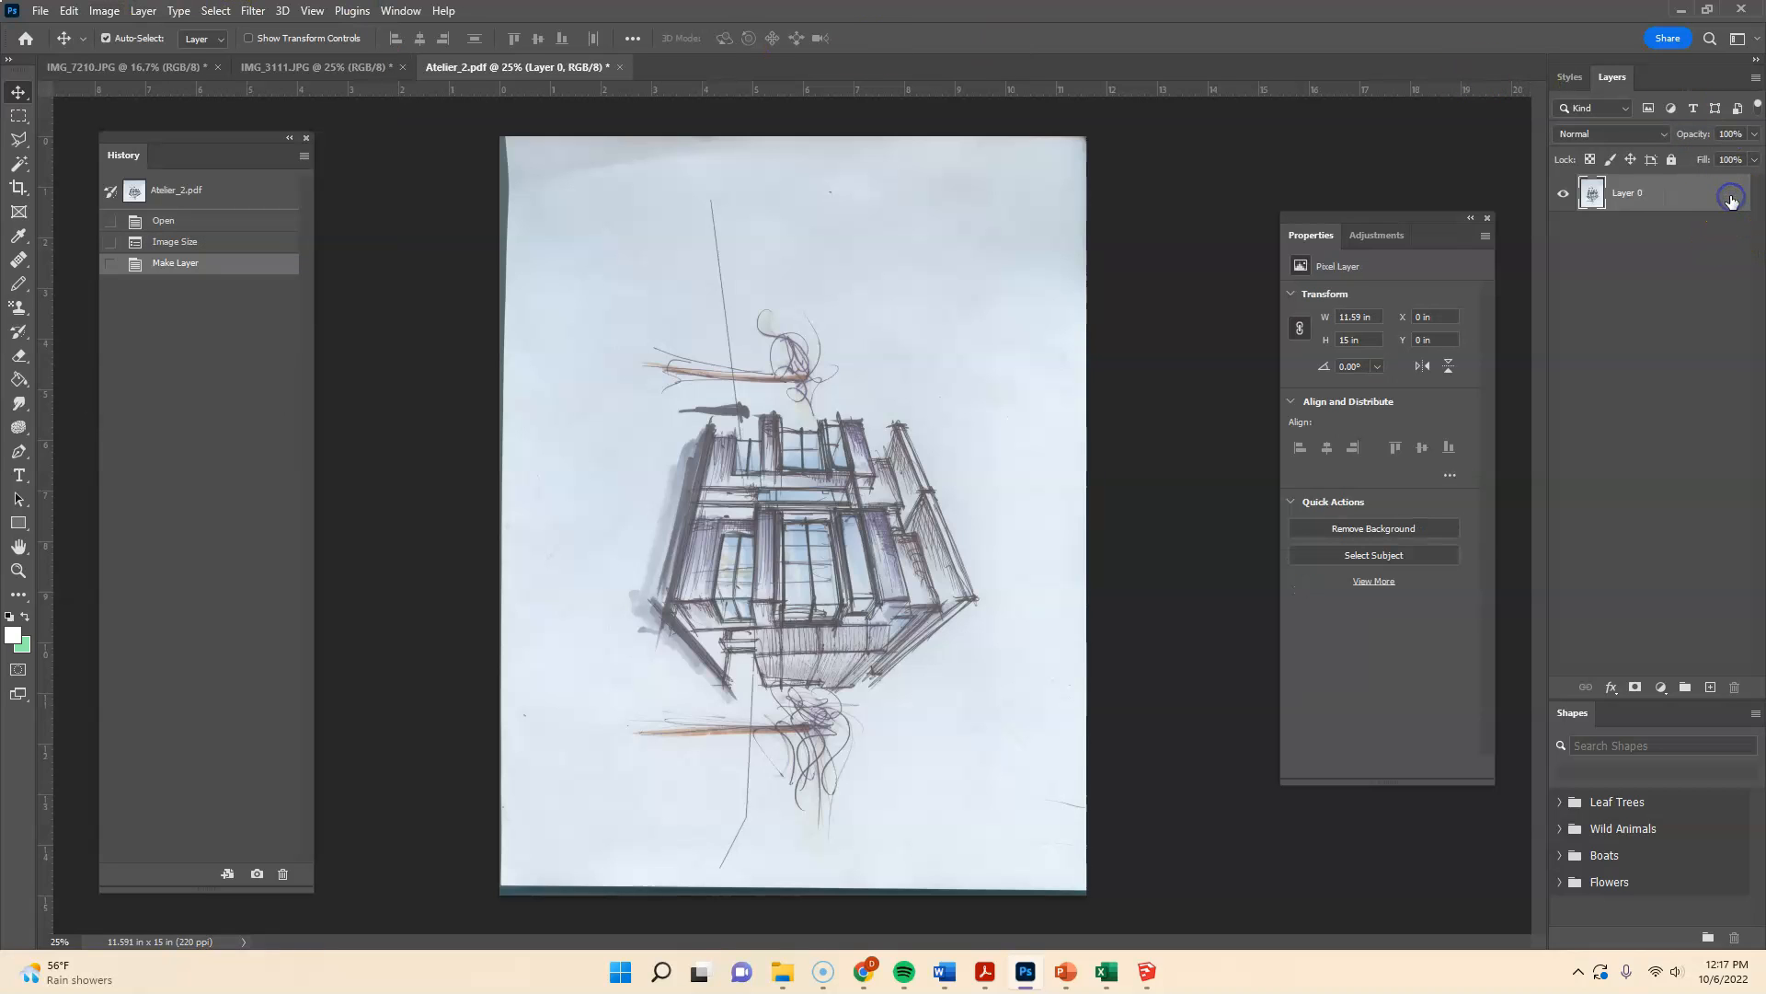
- Rotate the sketch layer by -90° with Free Transform and apply the transformation
left_click(101, 11)
mouse_move(80, 12)
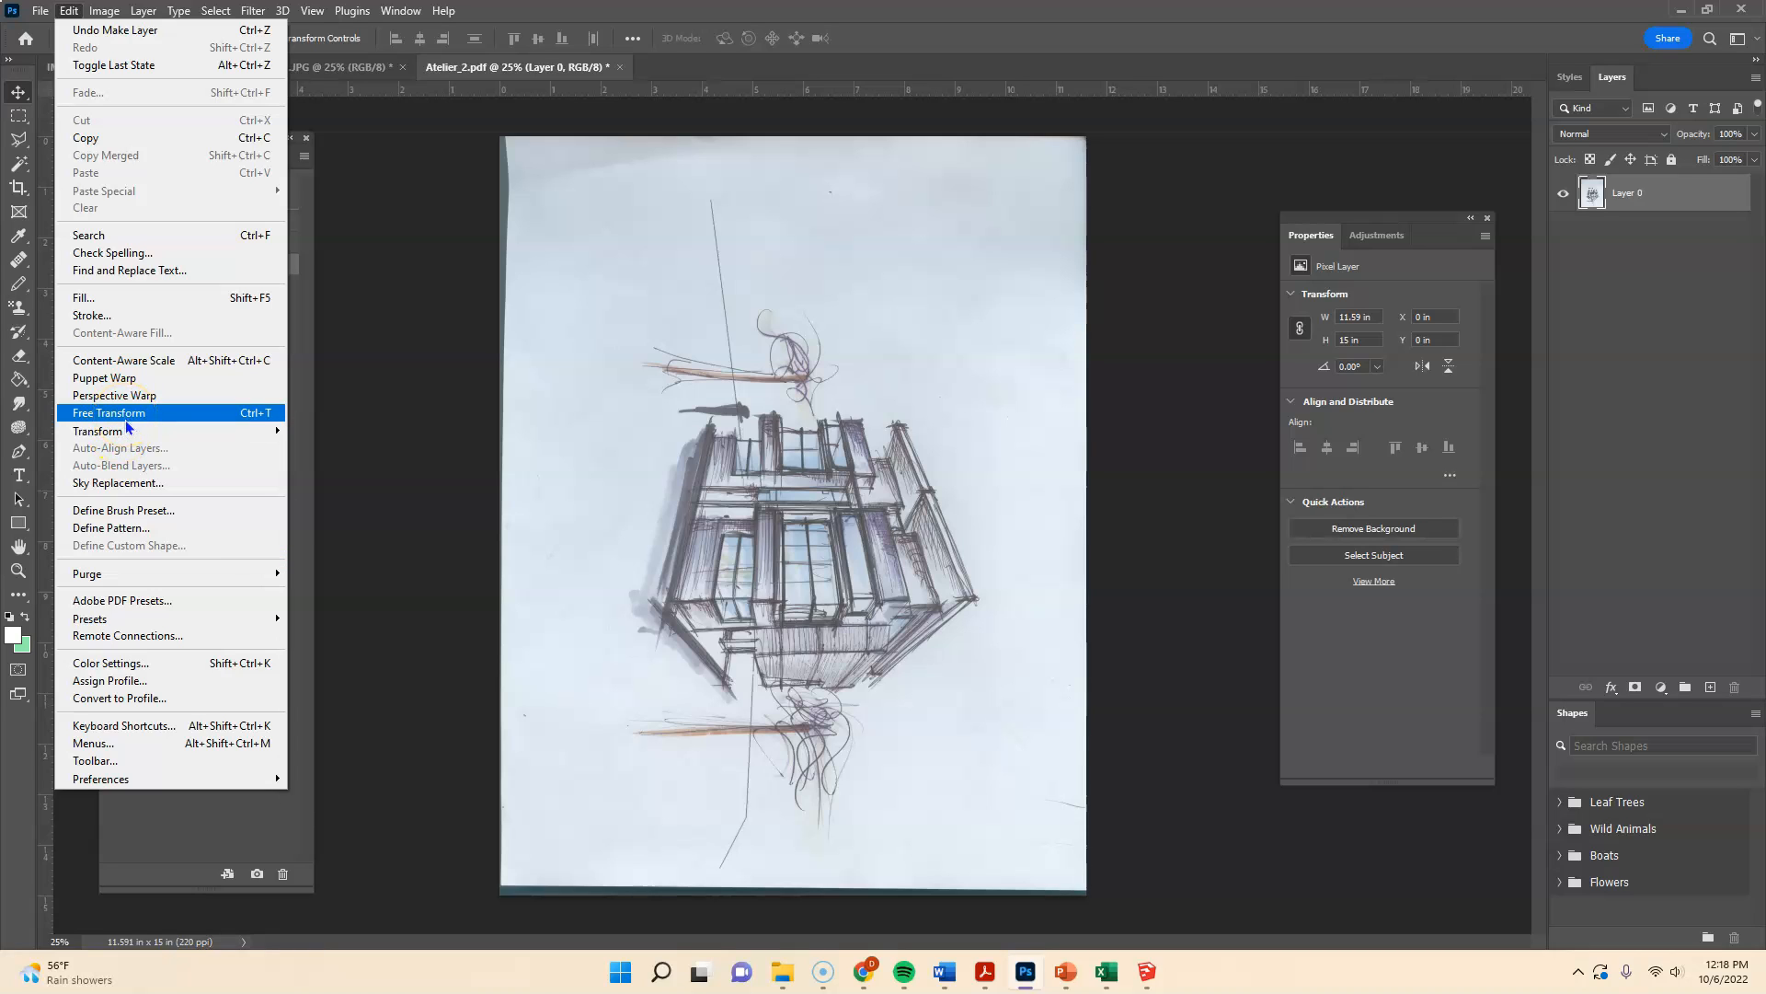
mouse_move(128, 432)
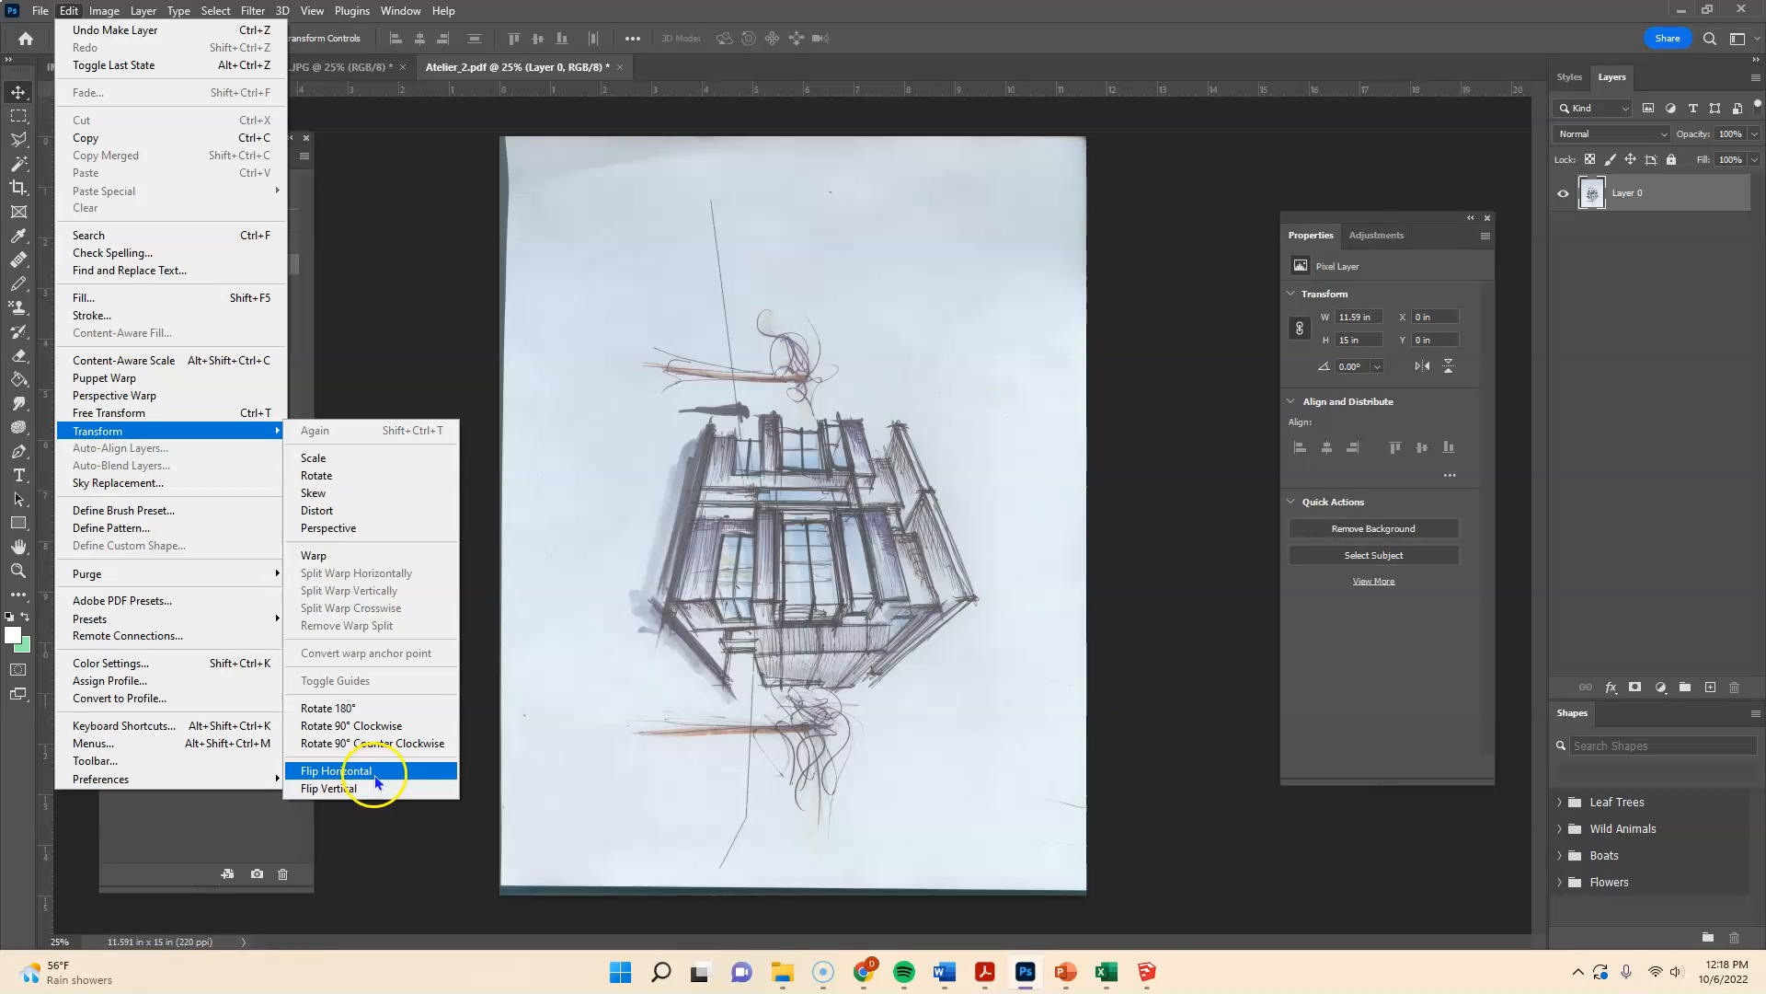
left_click(218, 421)
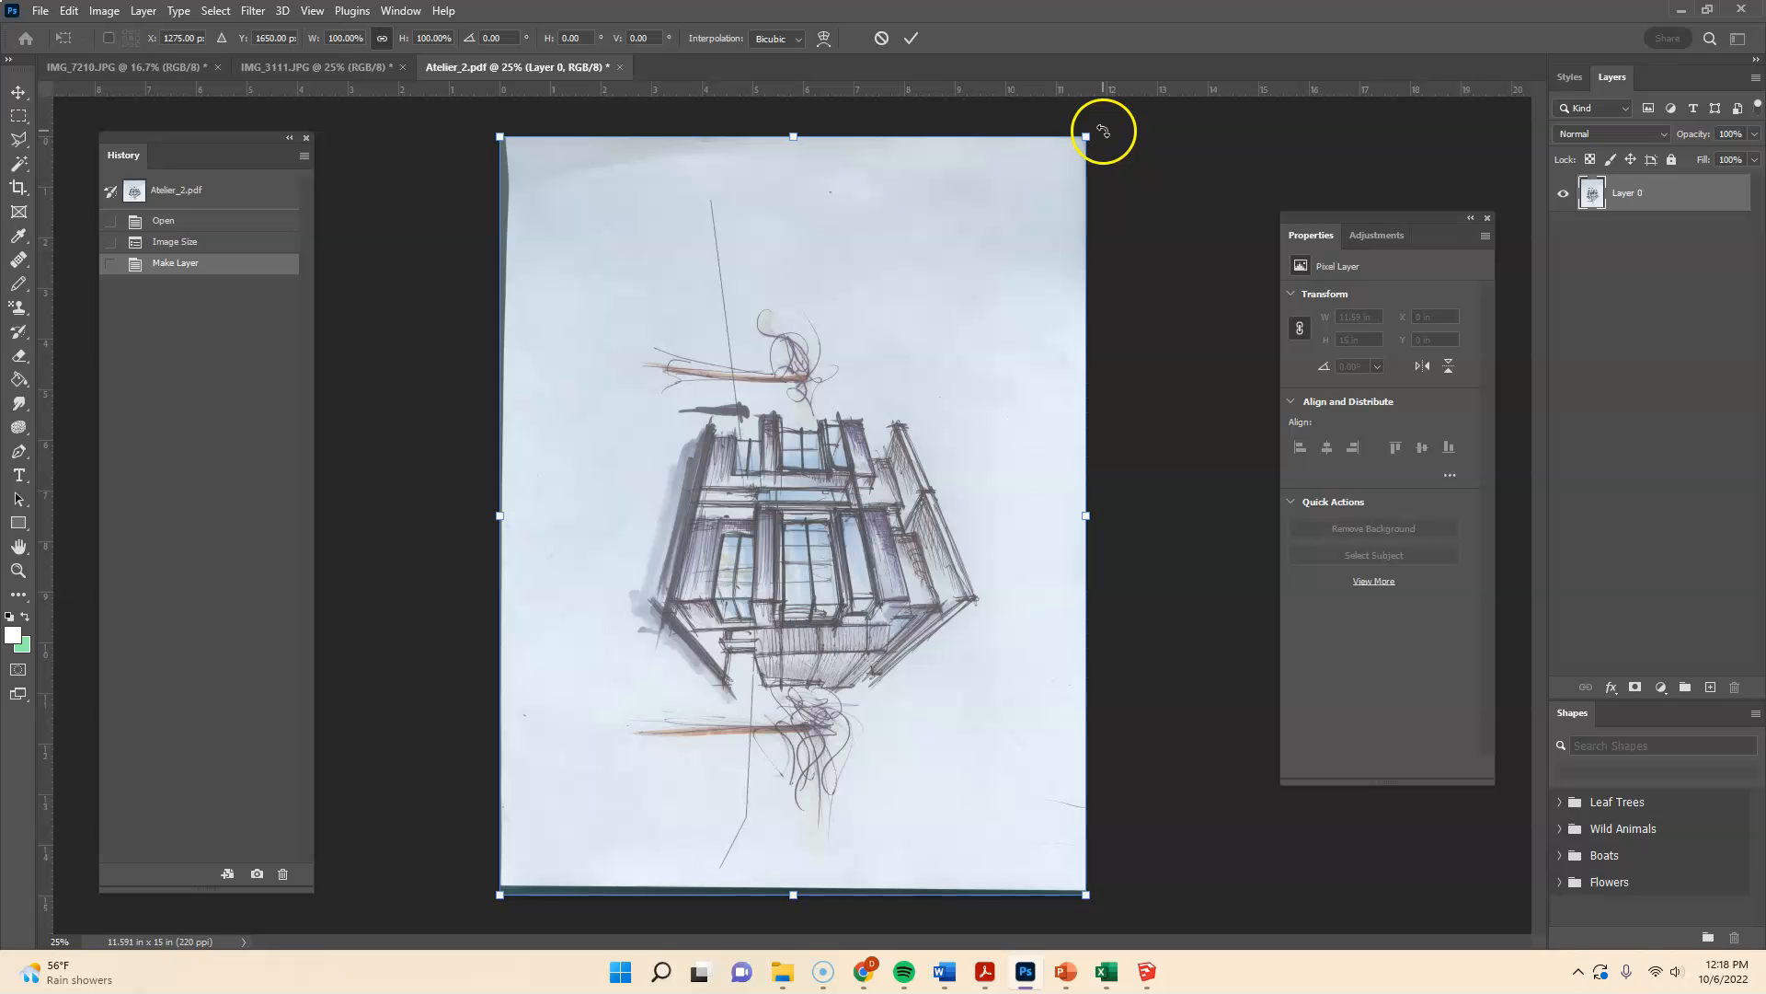
left_click_drag(1102, 131, 505, 288)
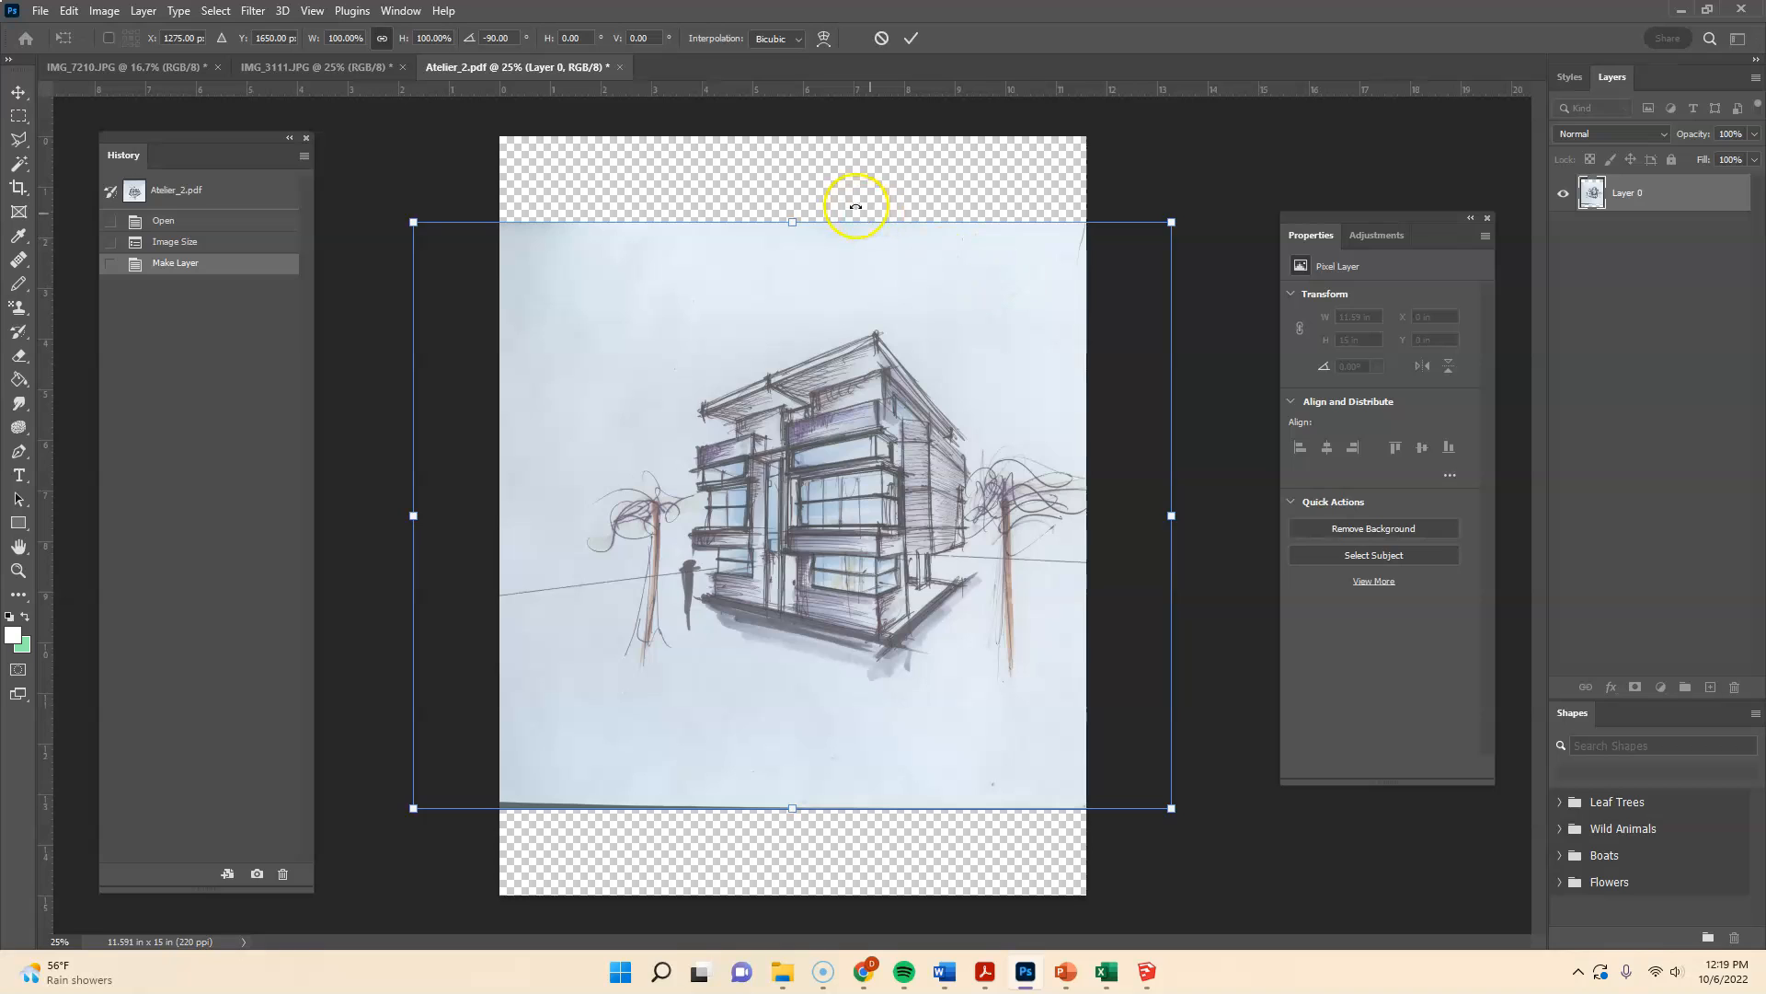
left_click(18, 92)
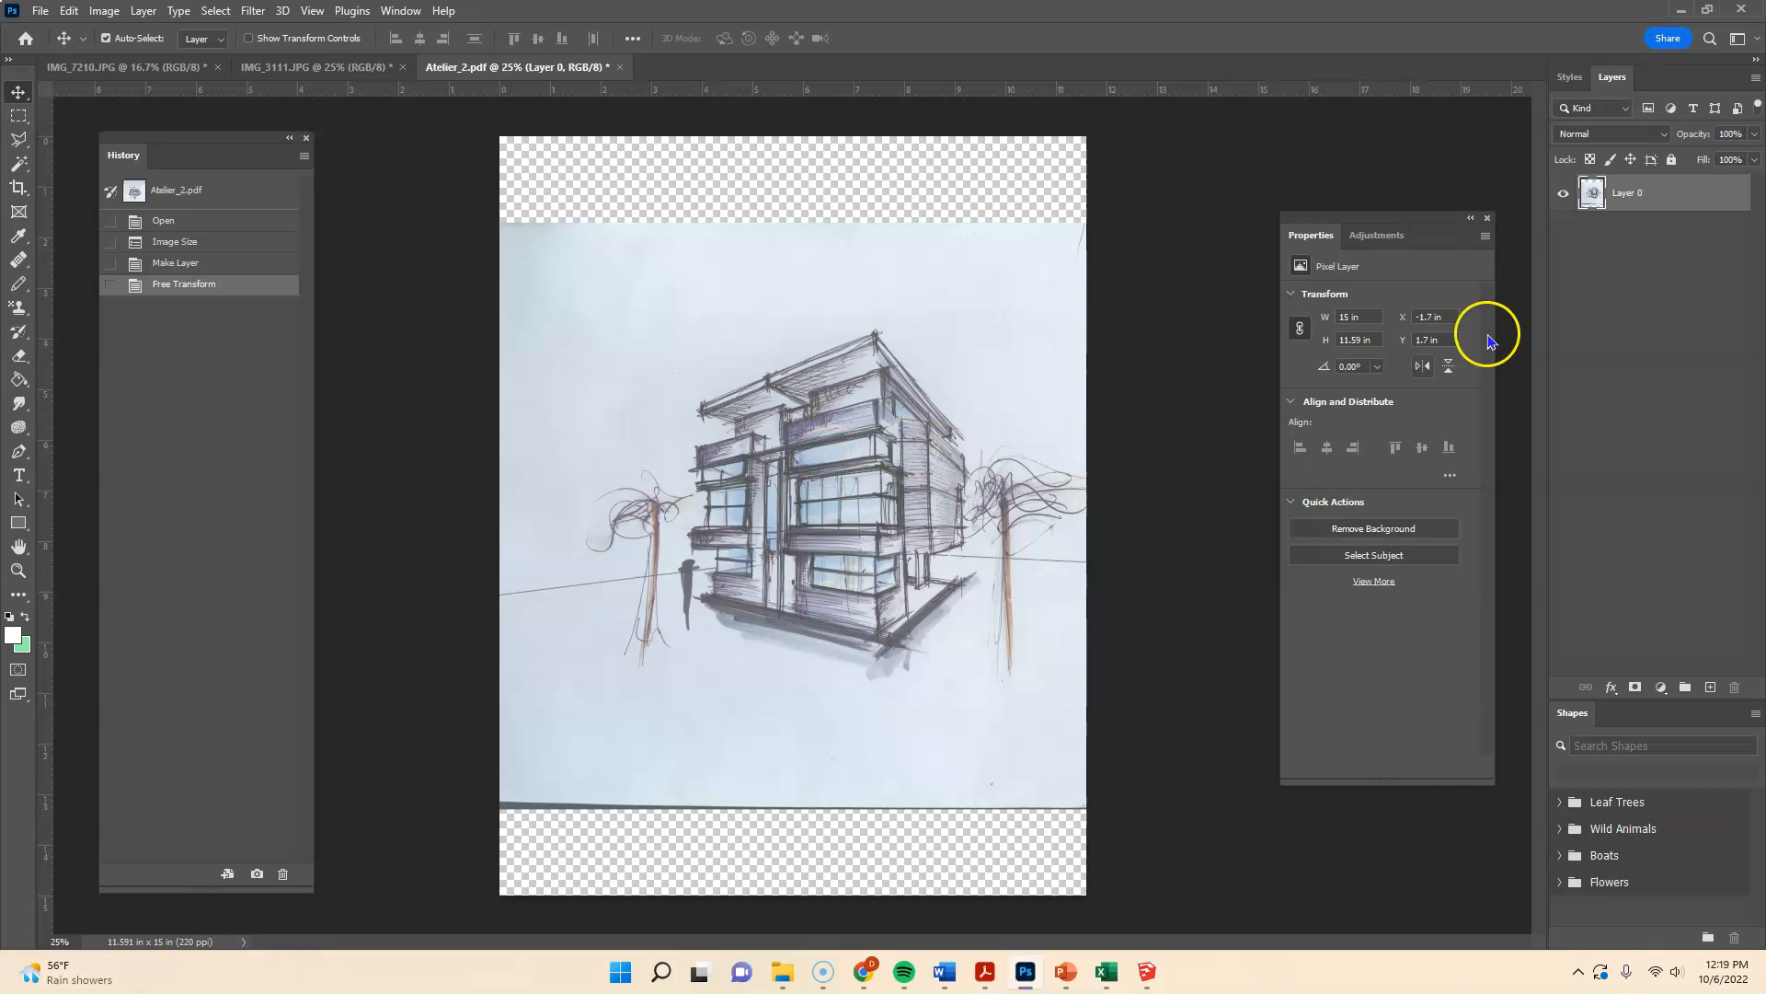
- Hide and show the sketch layer to check the canvas behind it, and revert the document history to the Make Layer state
left_click(1563, 194)
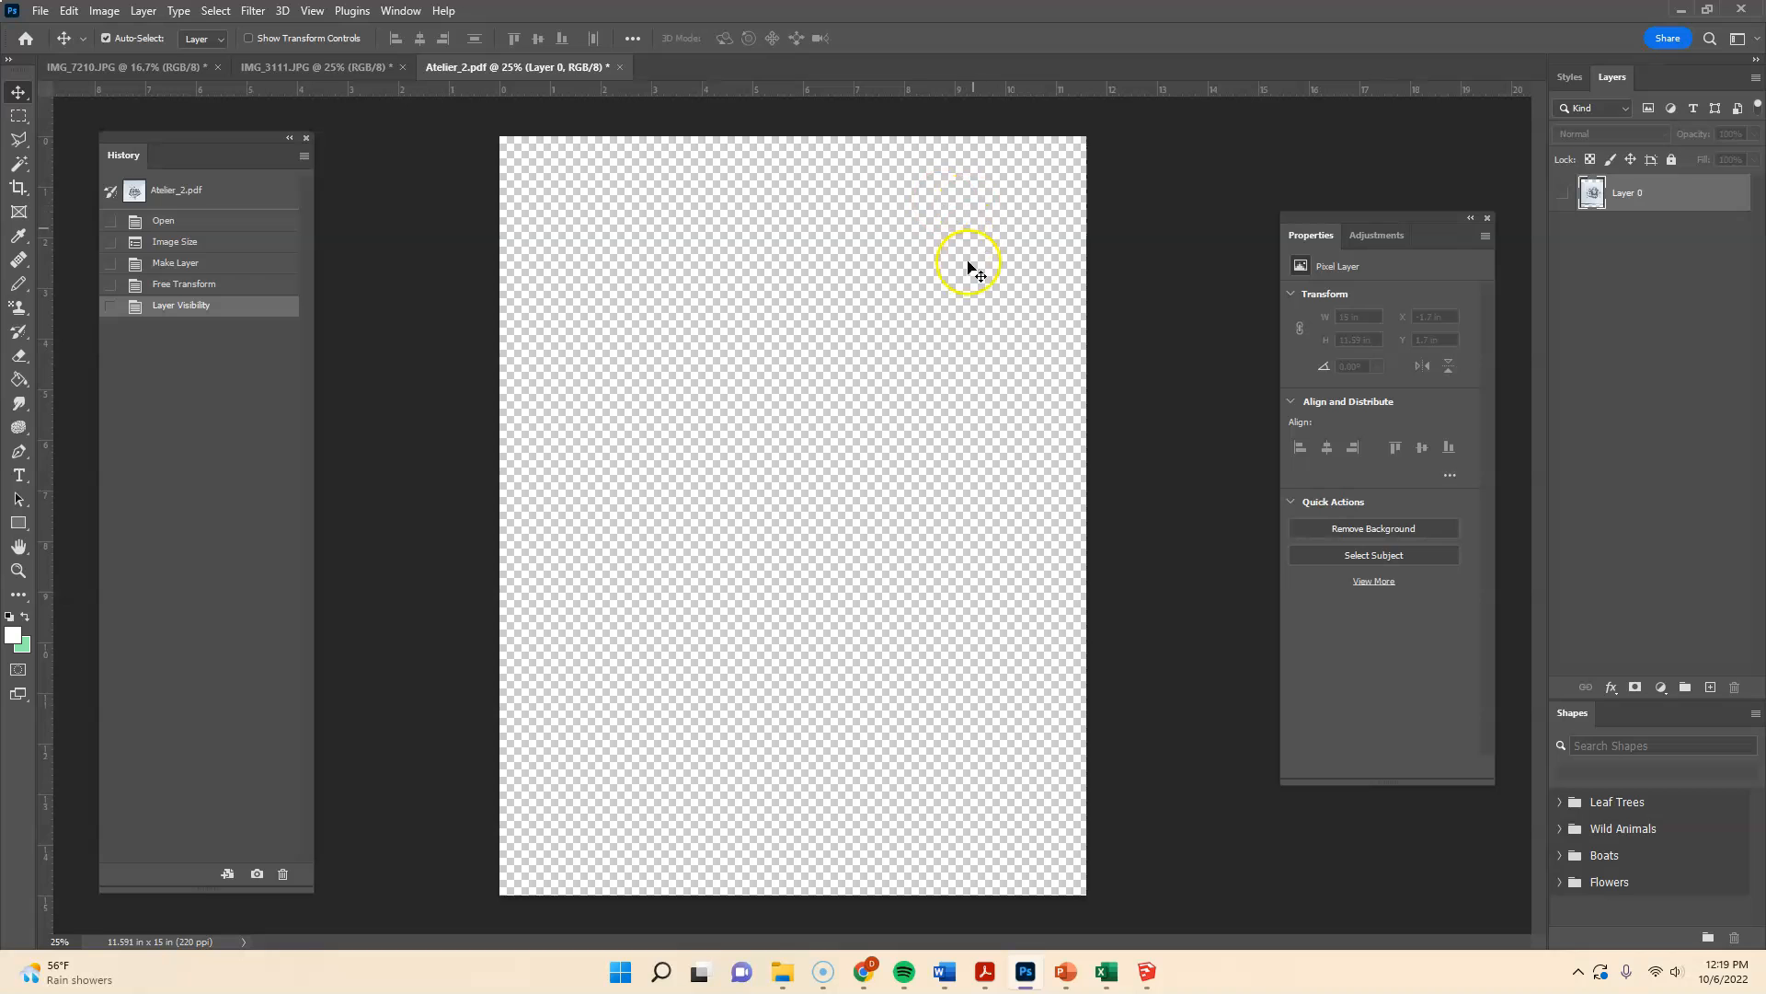
left_click(1563, 195)
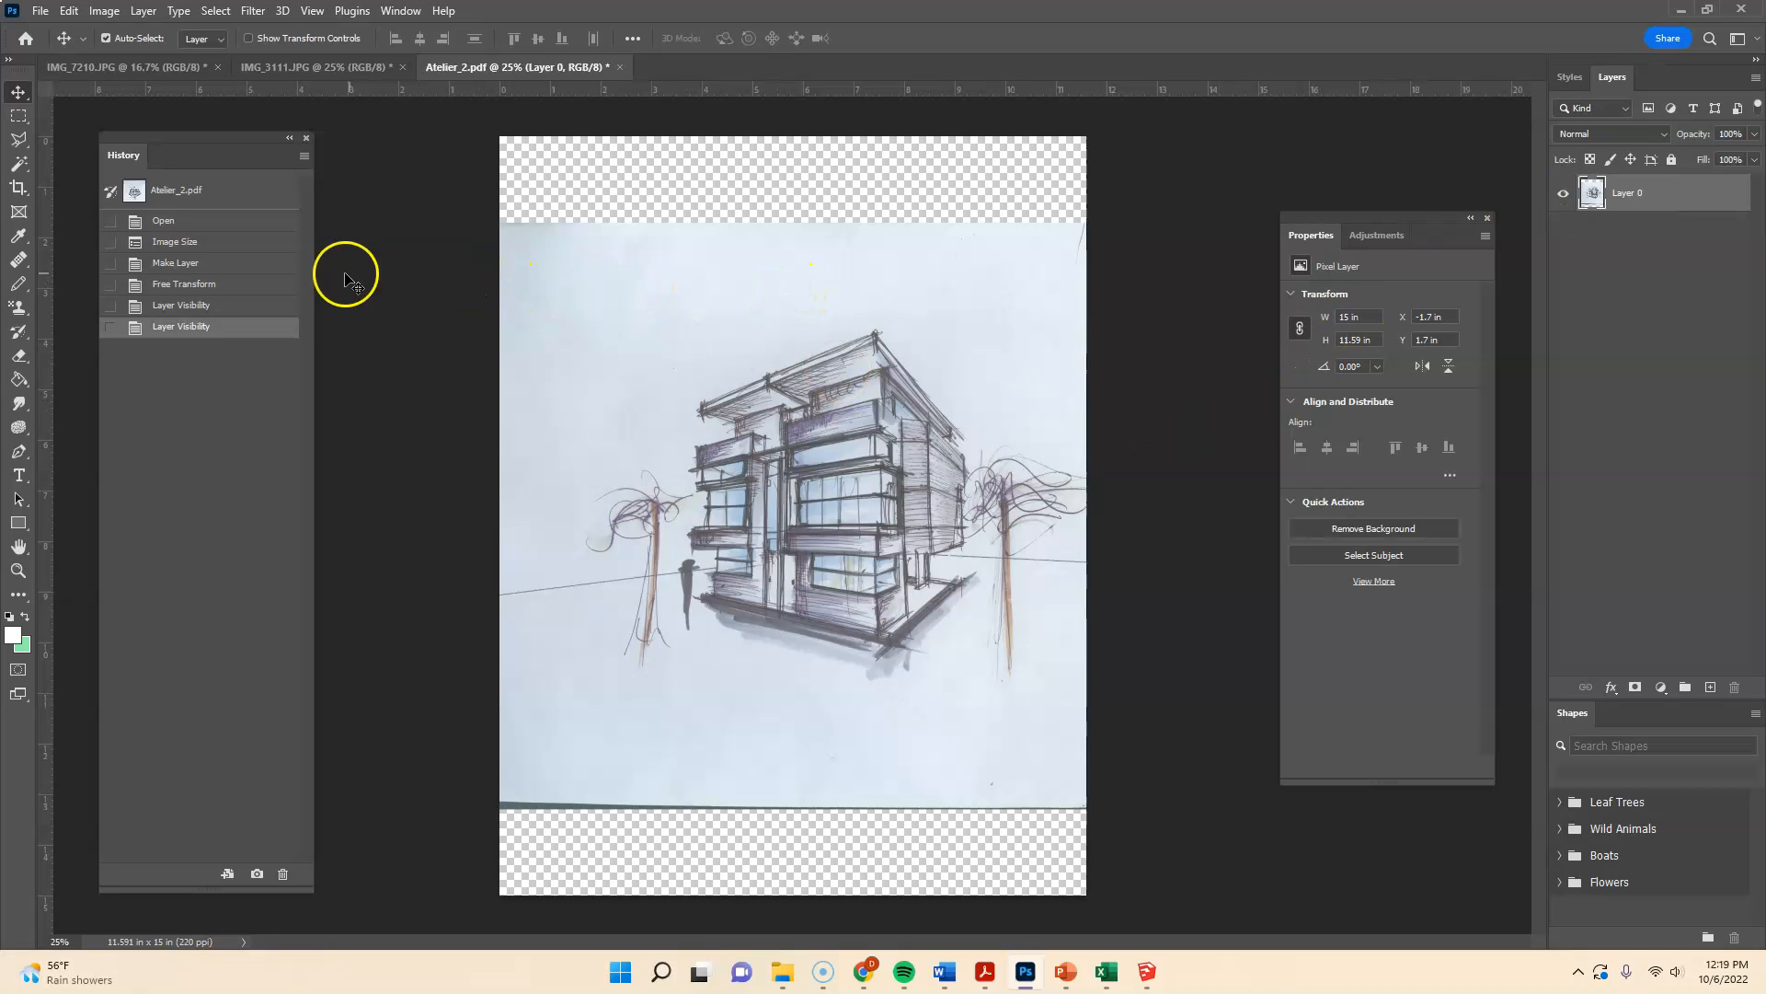
left_click(182, 307)
left_click(184, 285)
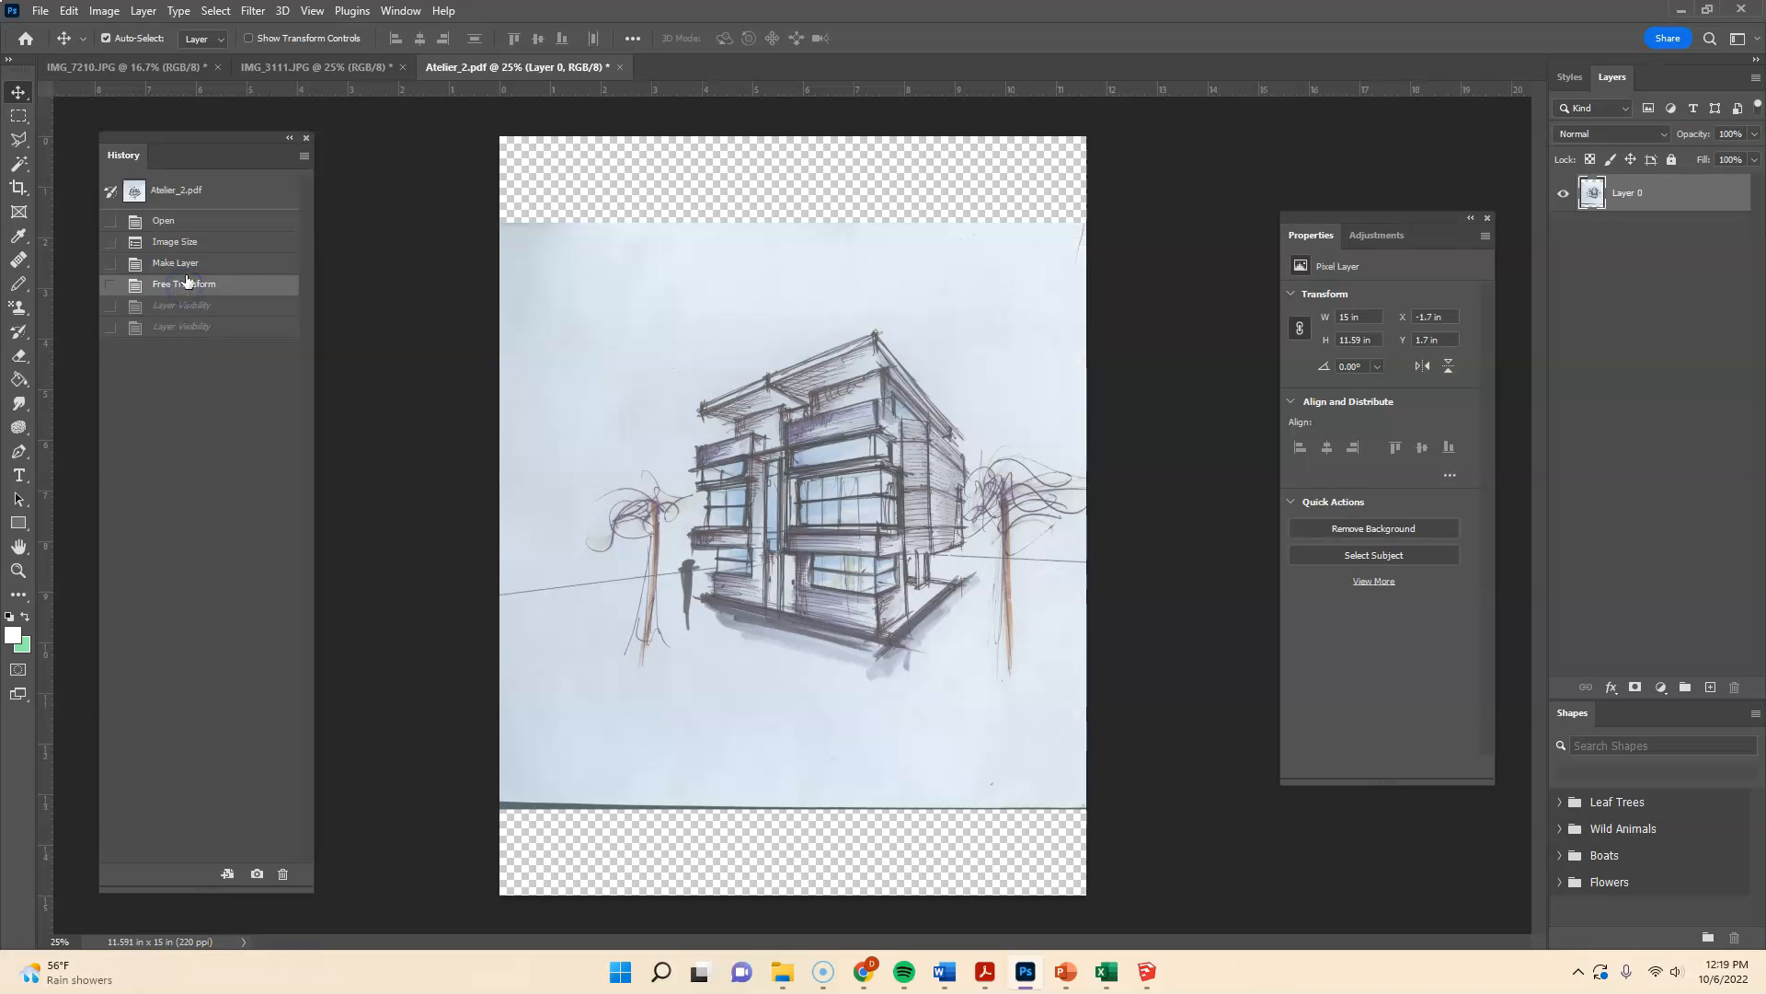
left_click(184, 264)
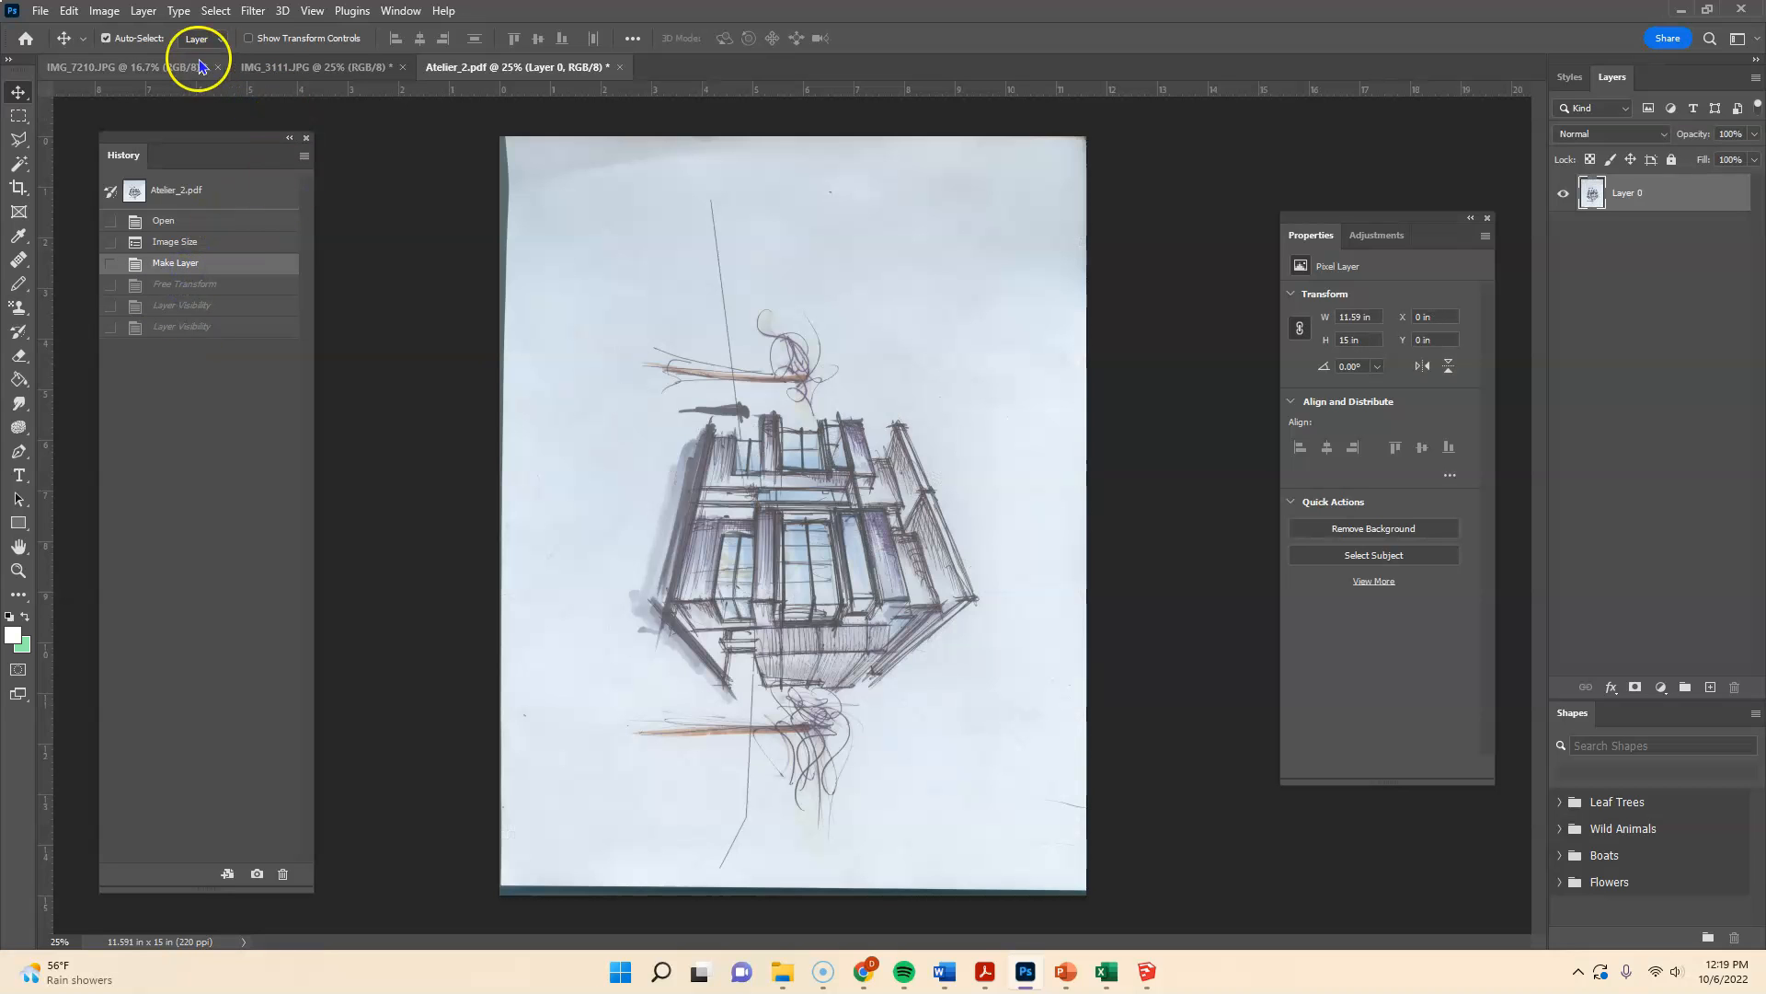
- Save the Atelier_2 document under the same name in Photoshop (PSD) format with Maximize Compatibility enabled
left_click(41, 10)
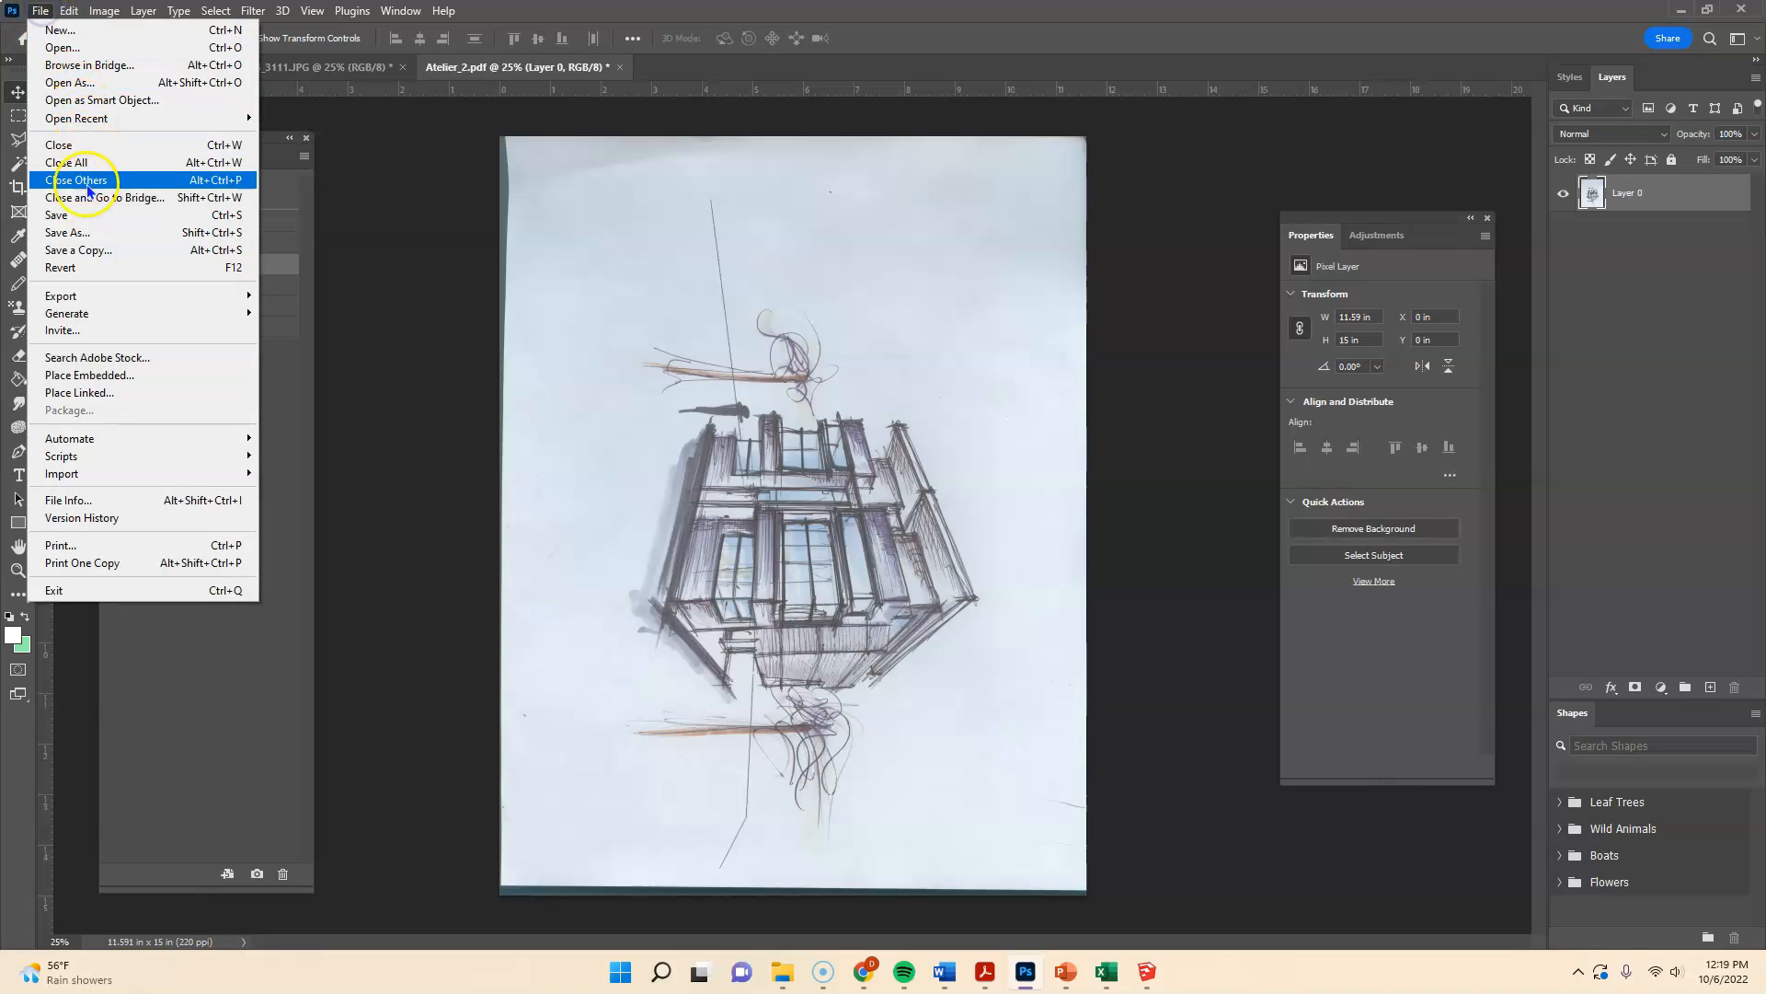
left_click(91, 243)
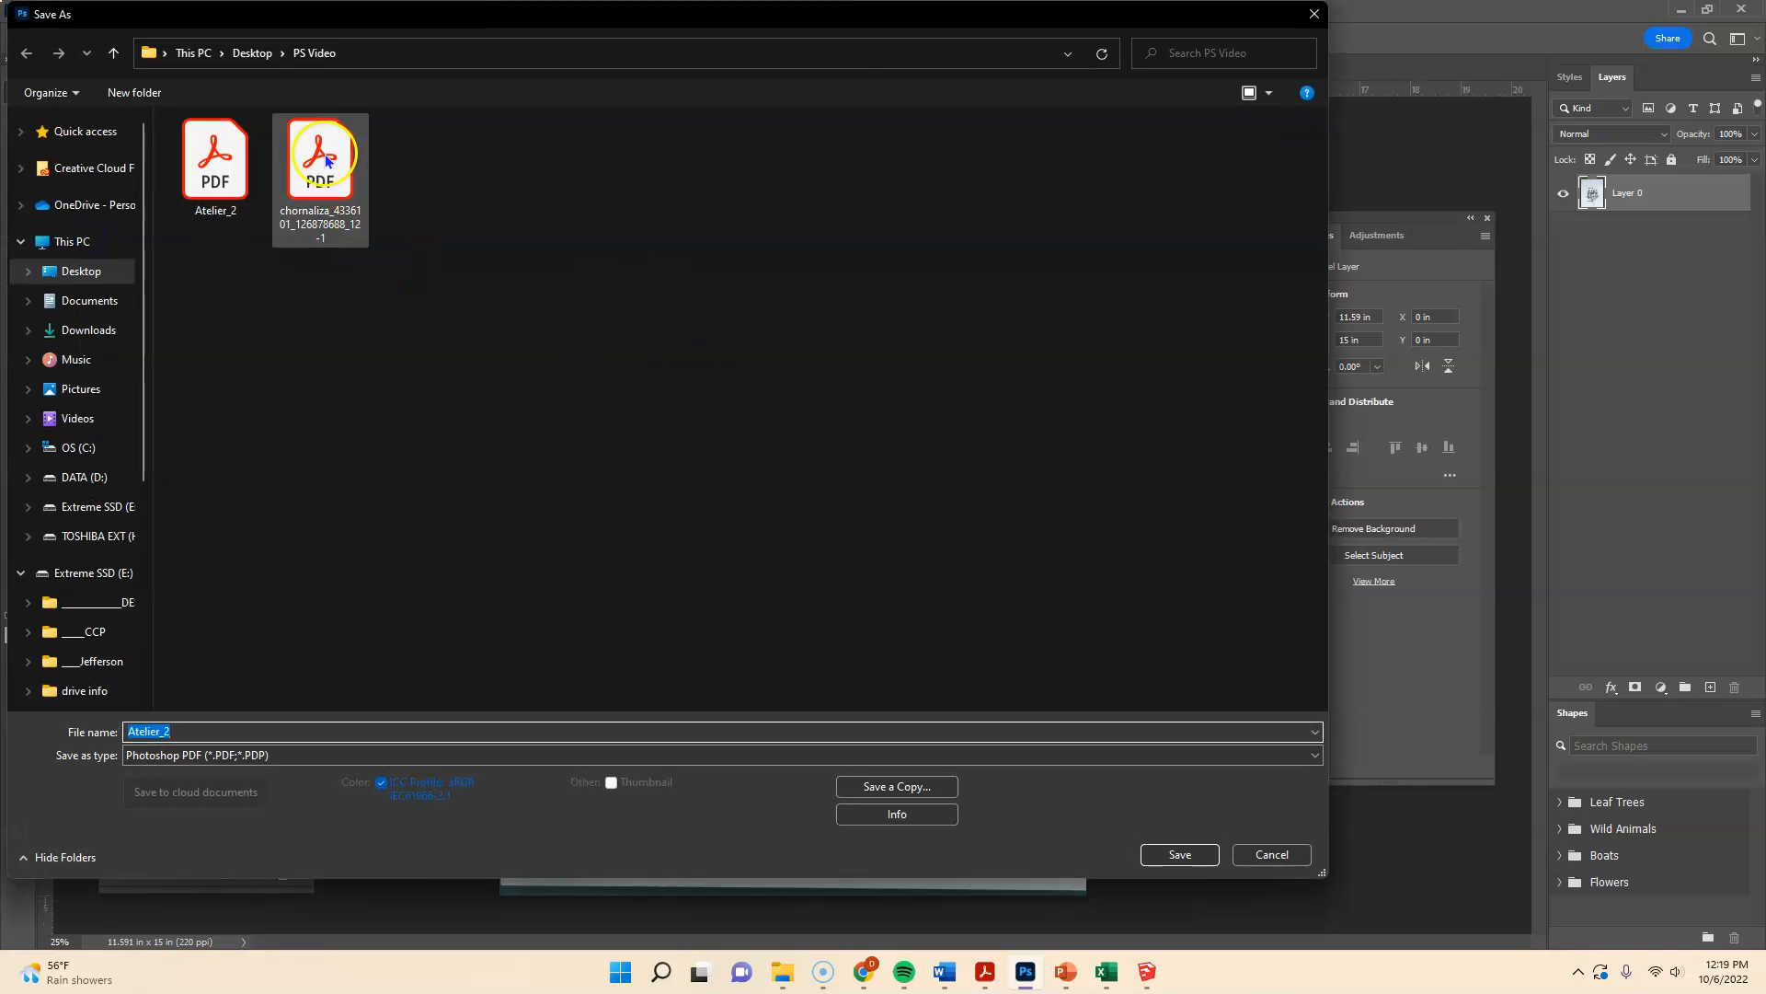
left_click(305, 752)
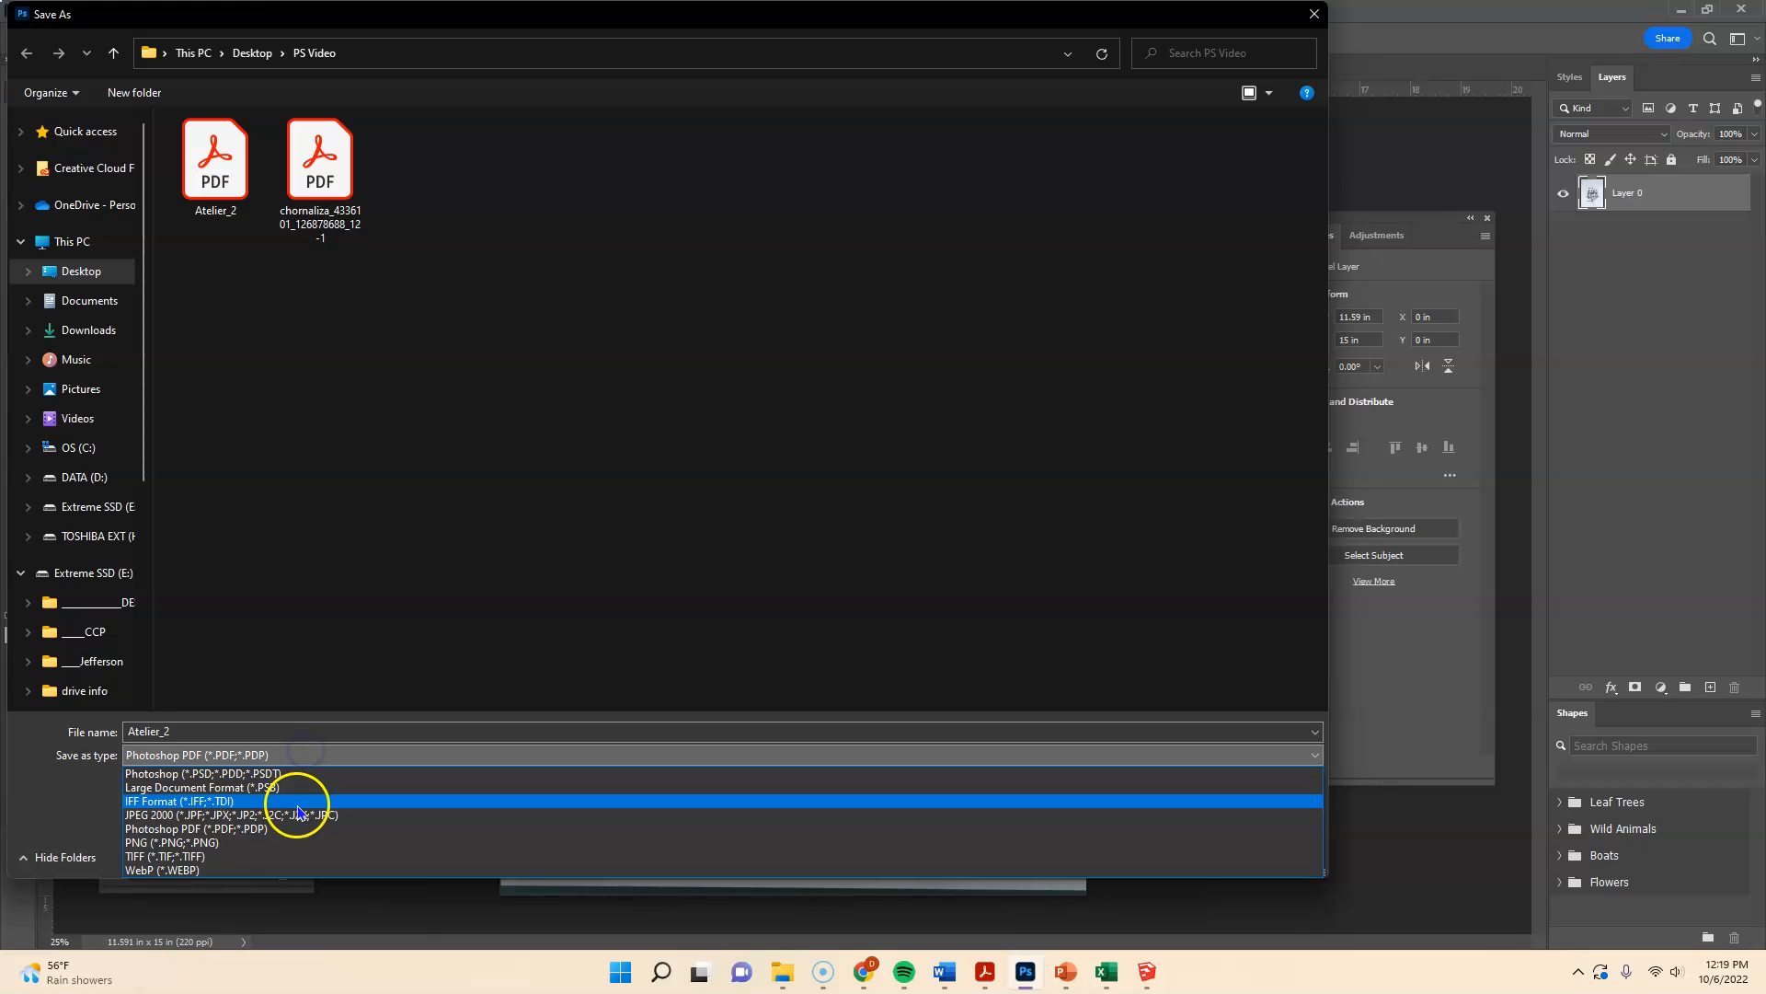
left_click(297, 778)
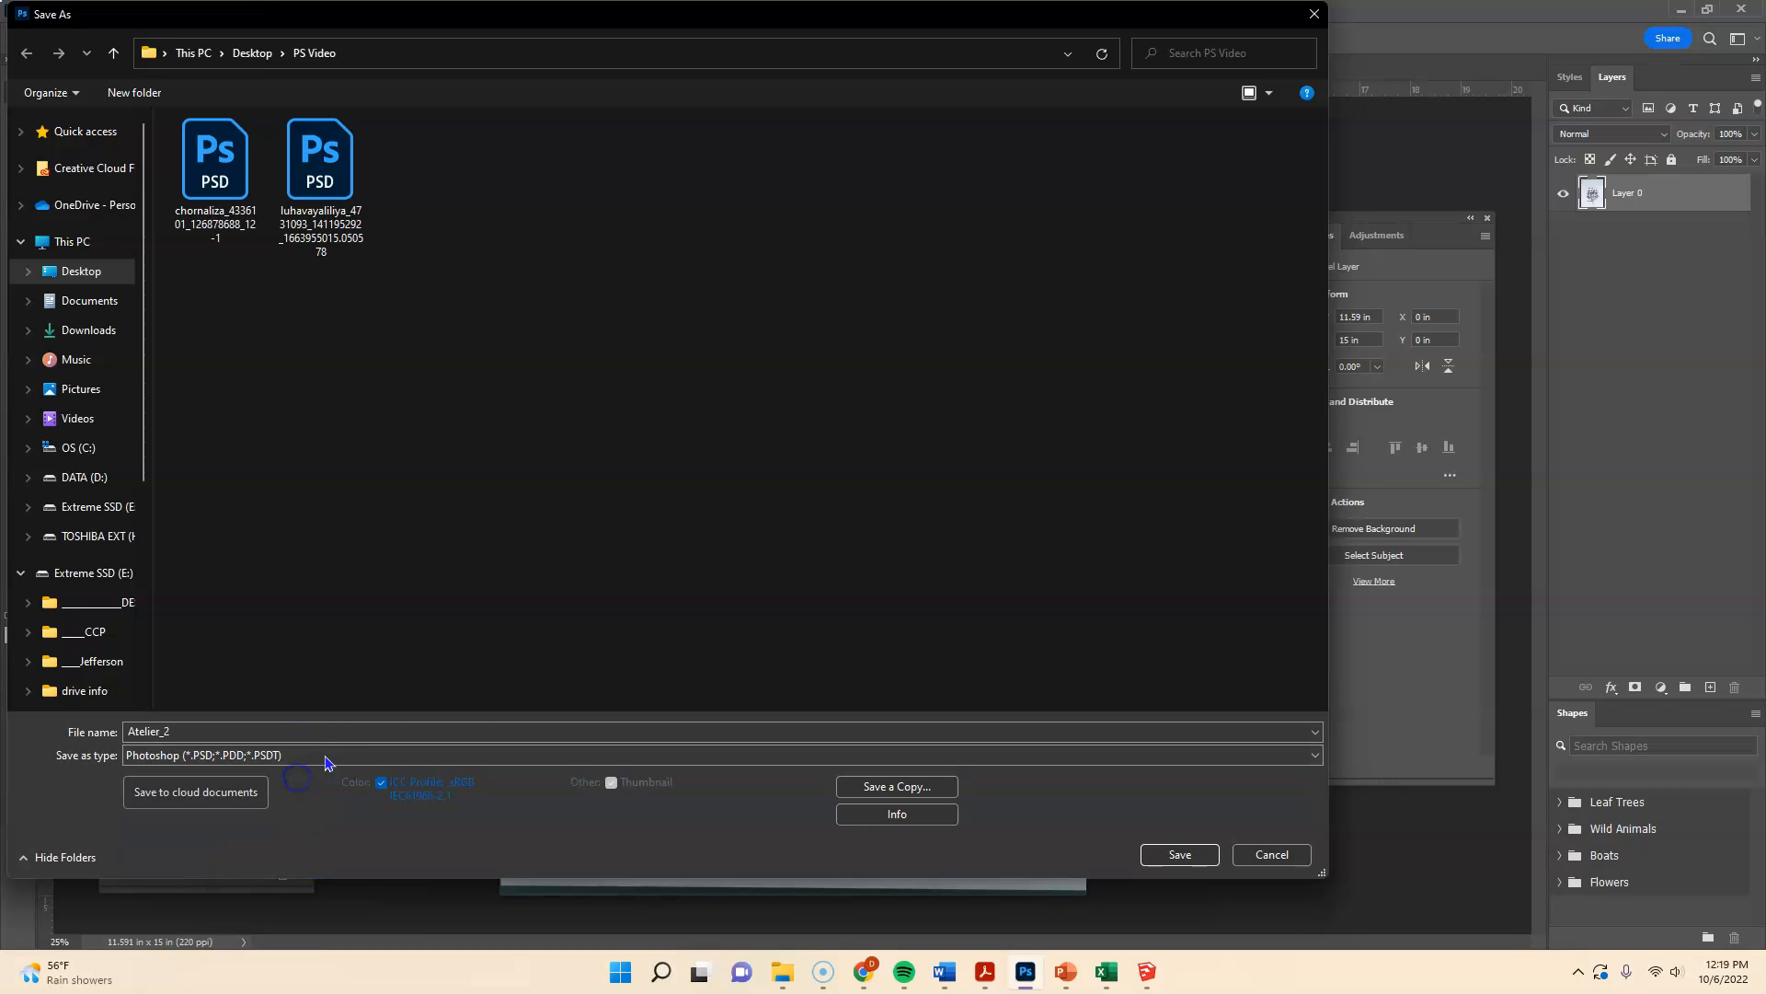
left_click(1164, 856)
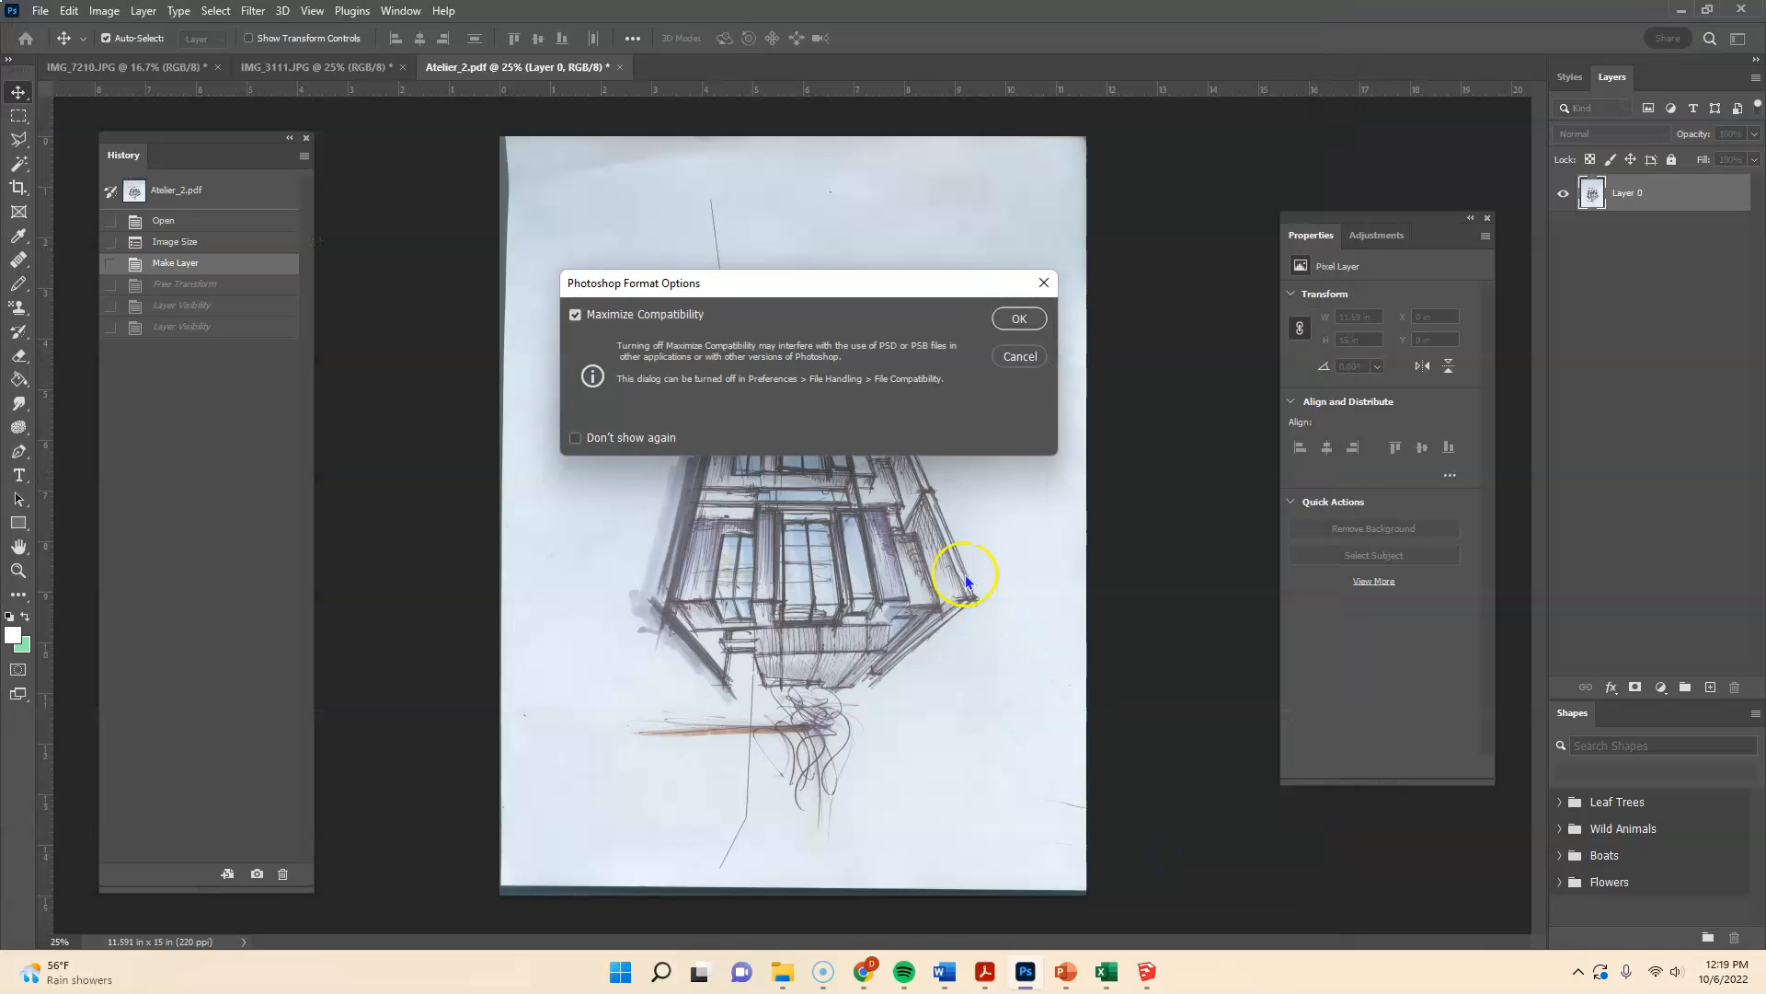
left_click(1019, 320)
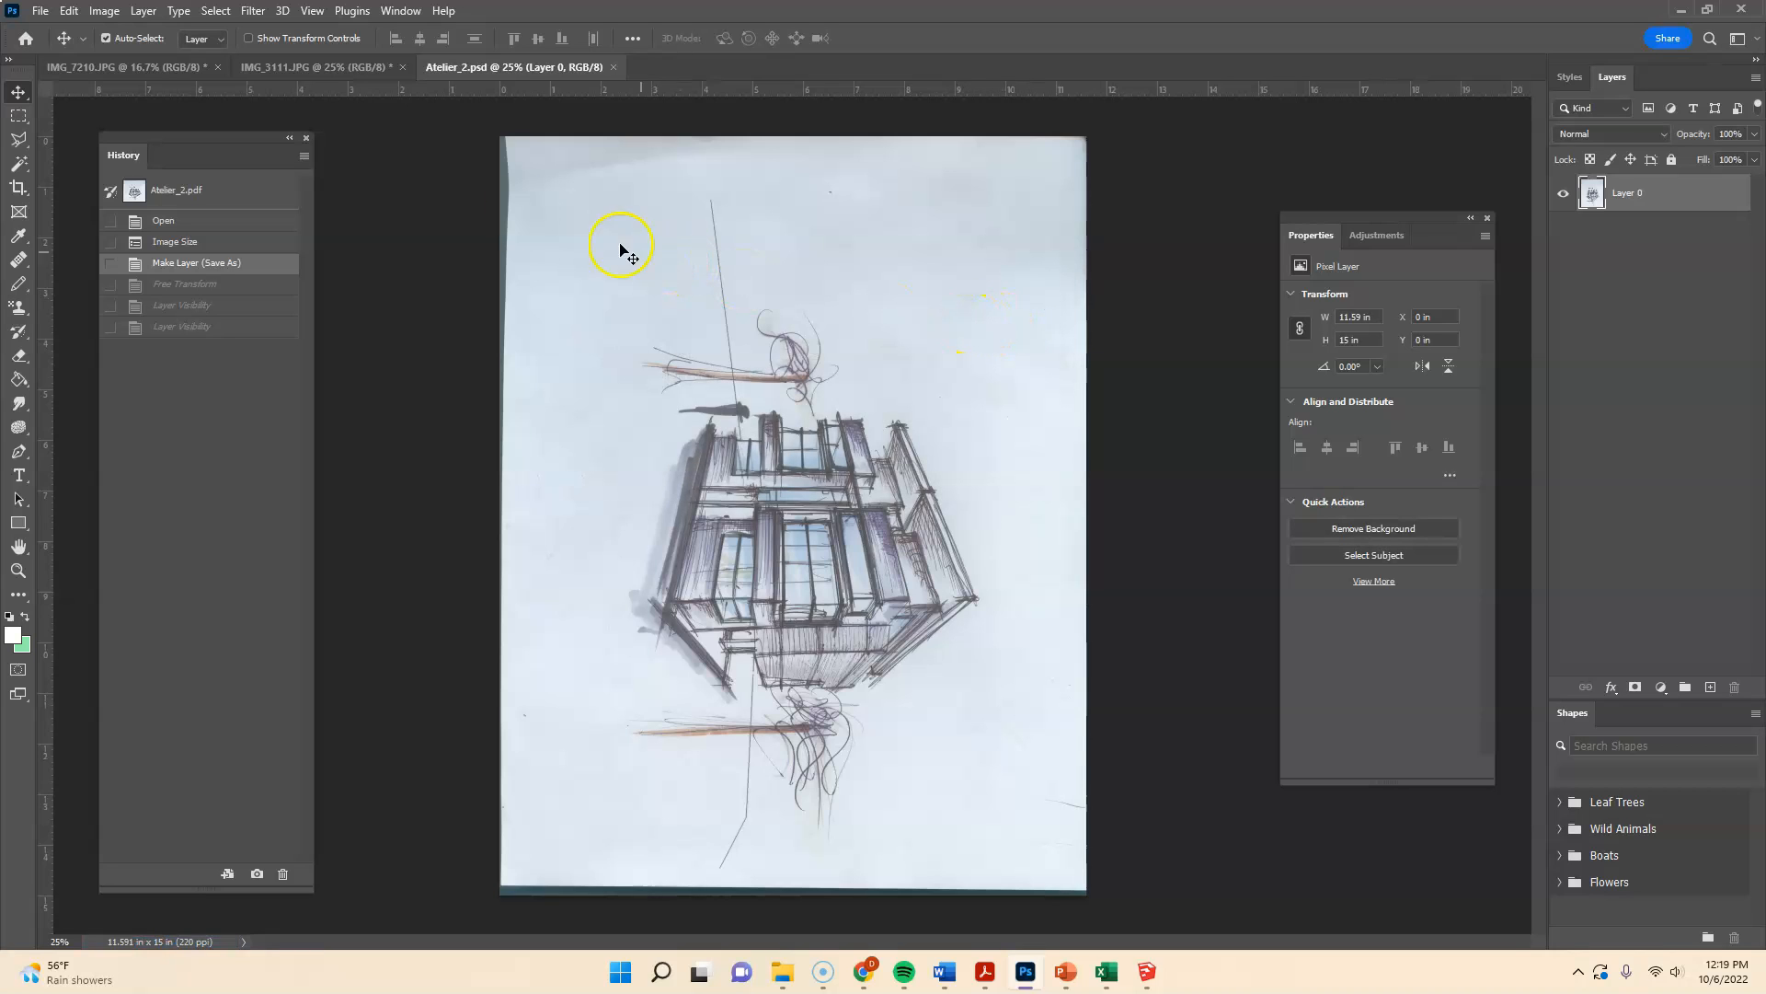
- Try rotating the sketch layer freehand by about -89.4° with Free Transform, apply the rotation and deselect the layer
left_click(70, 10)
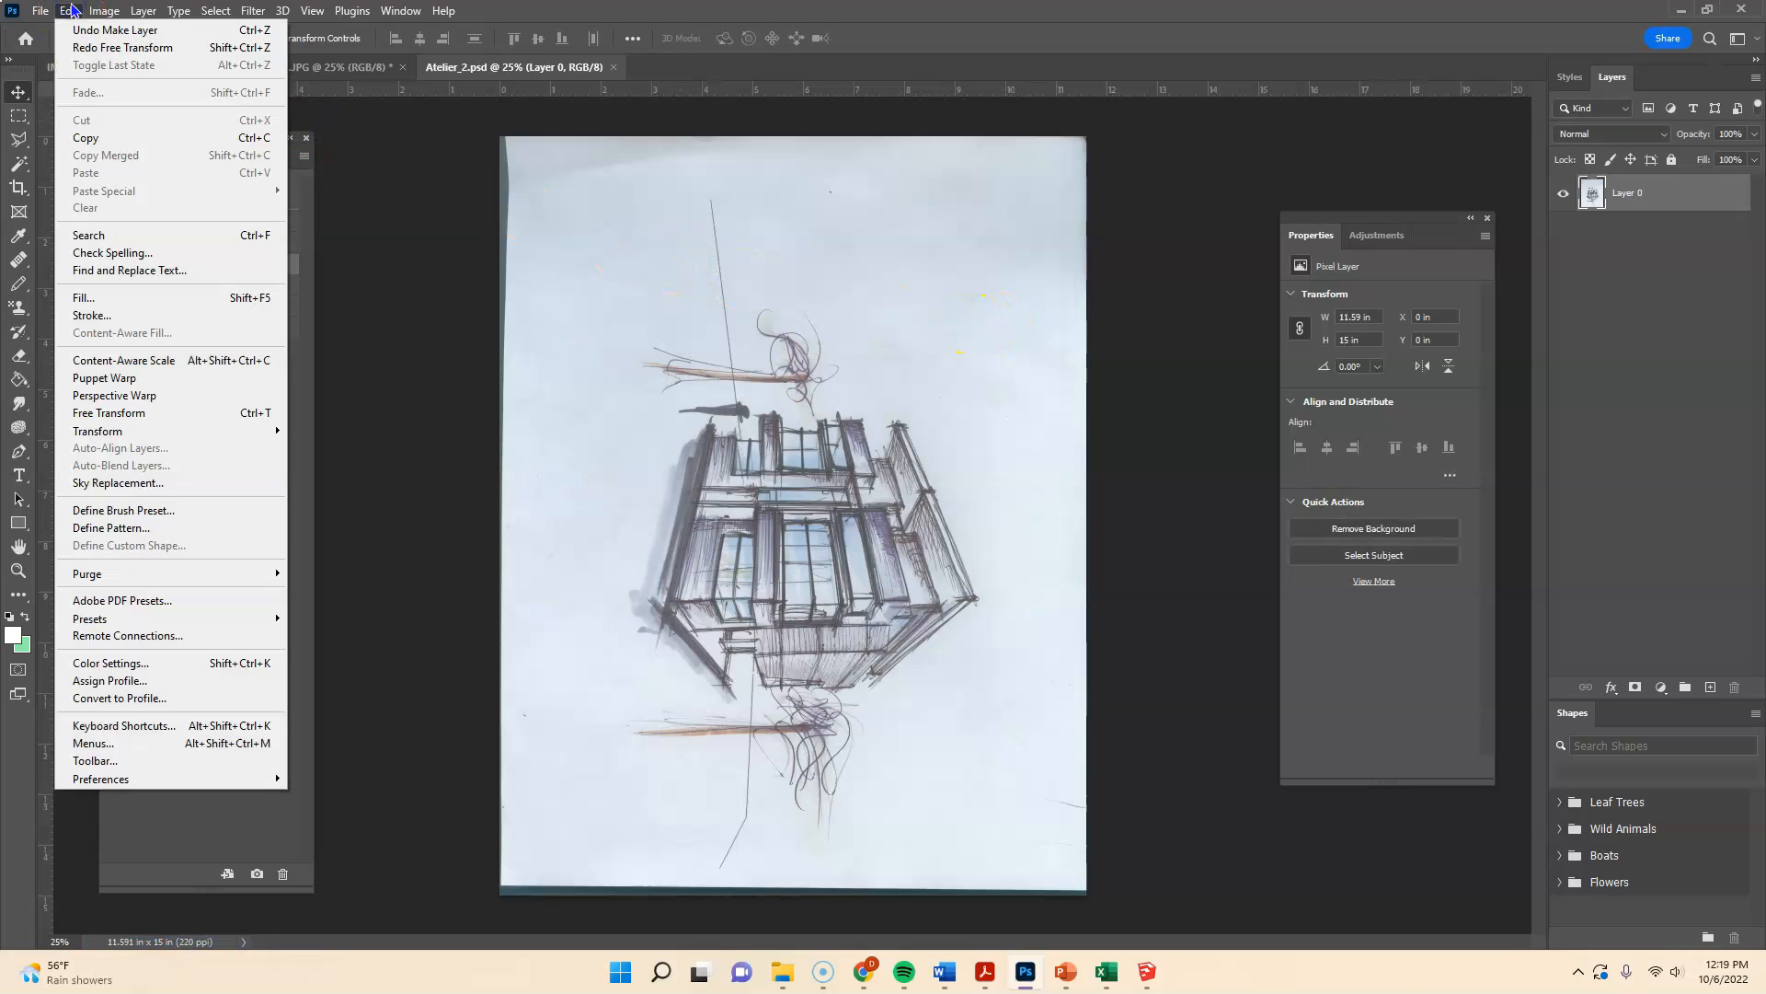
left_click(113, 416)
left_click_drag(484, 130, 395, 823)
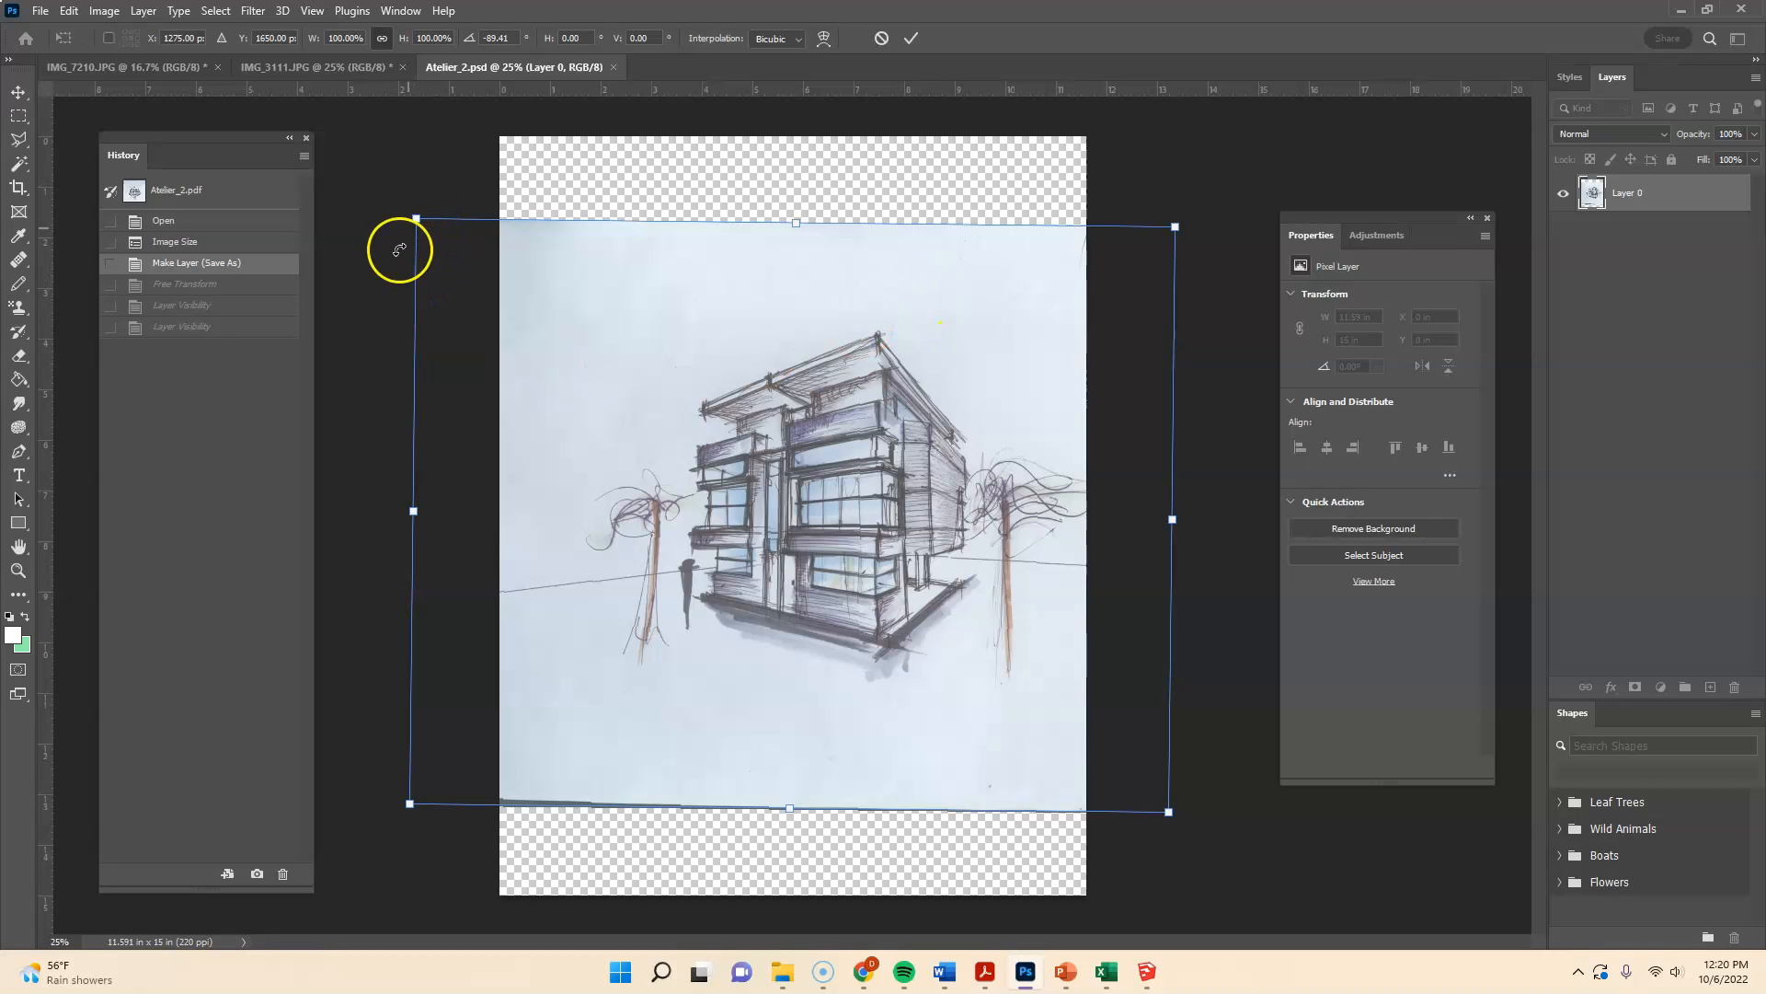
left_click(18, 92)
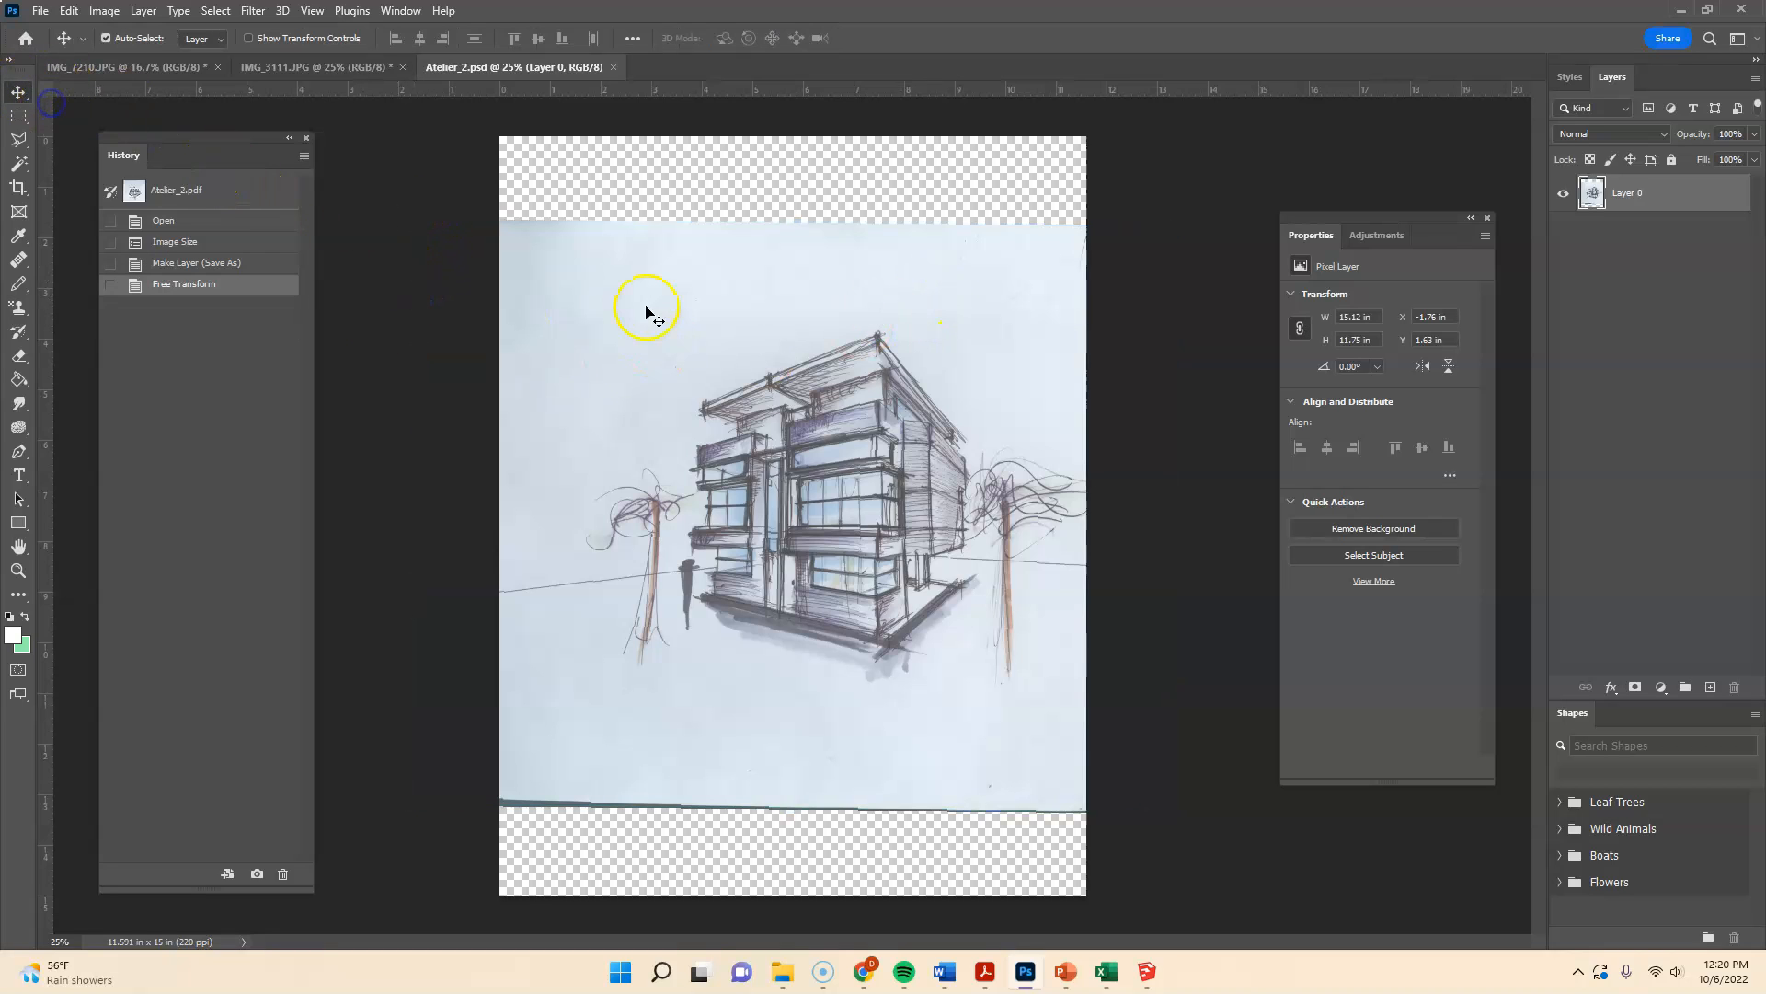
left_click(706, 208)
left_click(43, 12)
left_click(42, 12)
left_click(42, 12)
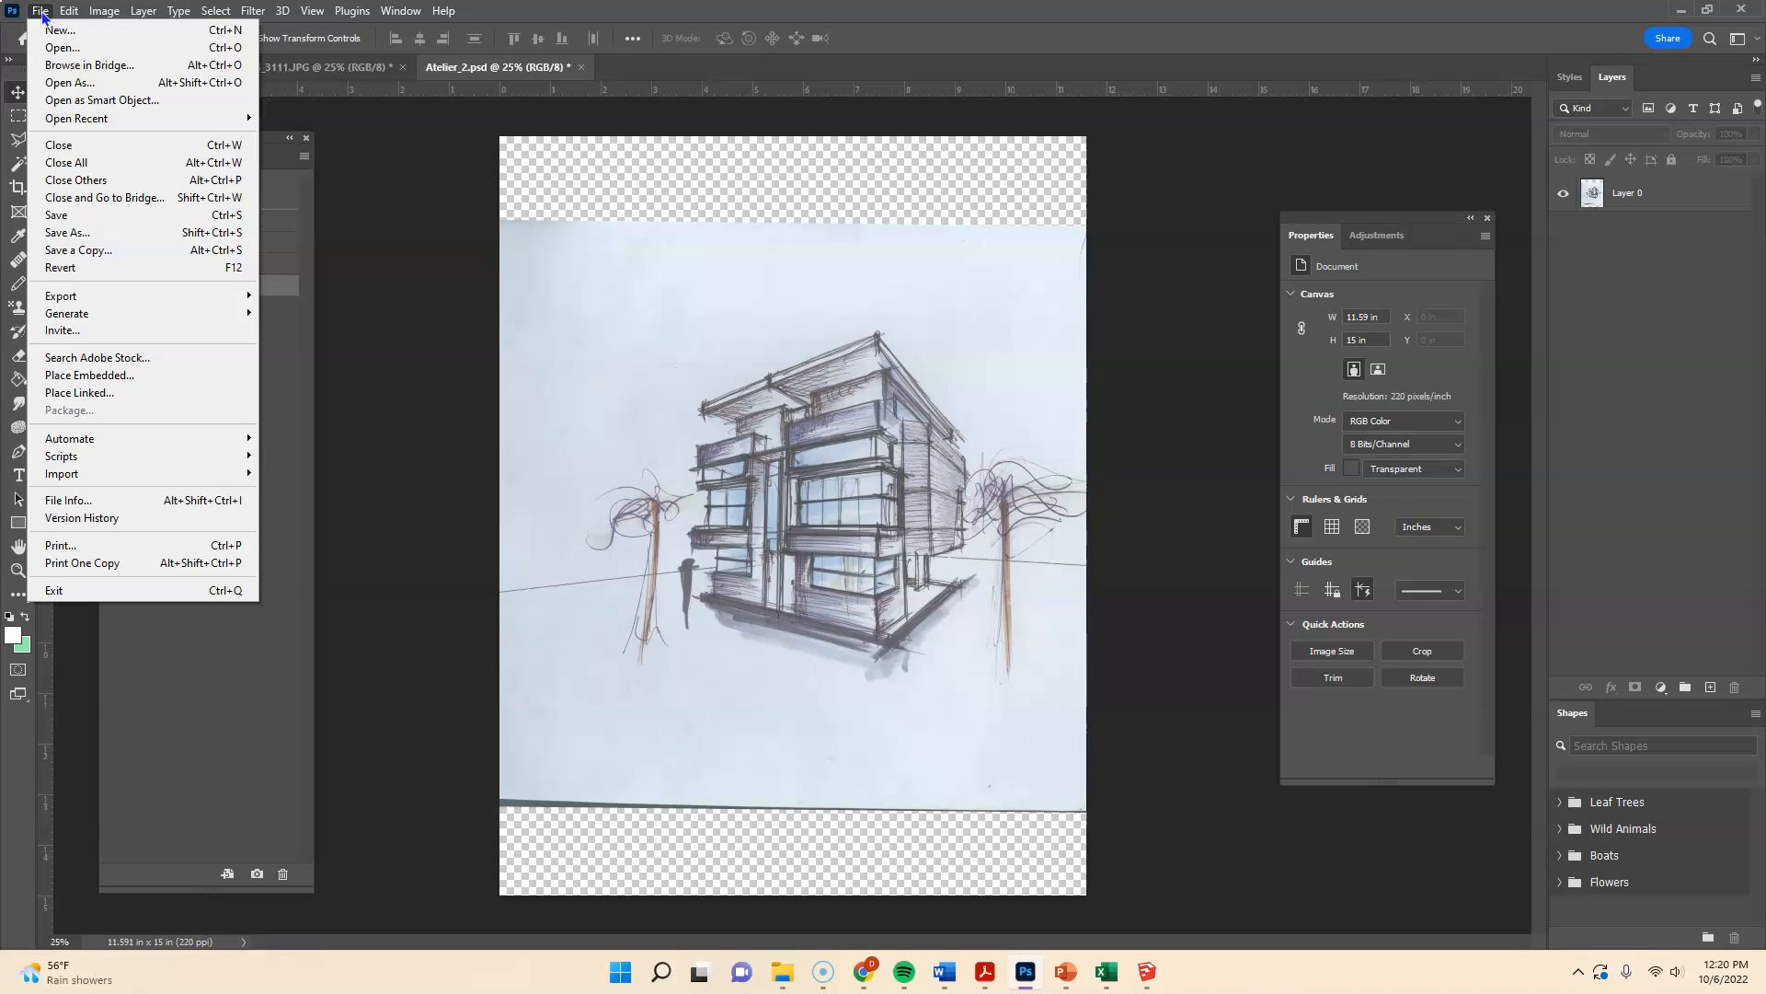
left_click(102, 11)
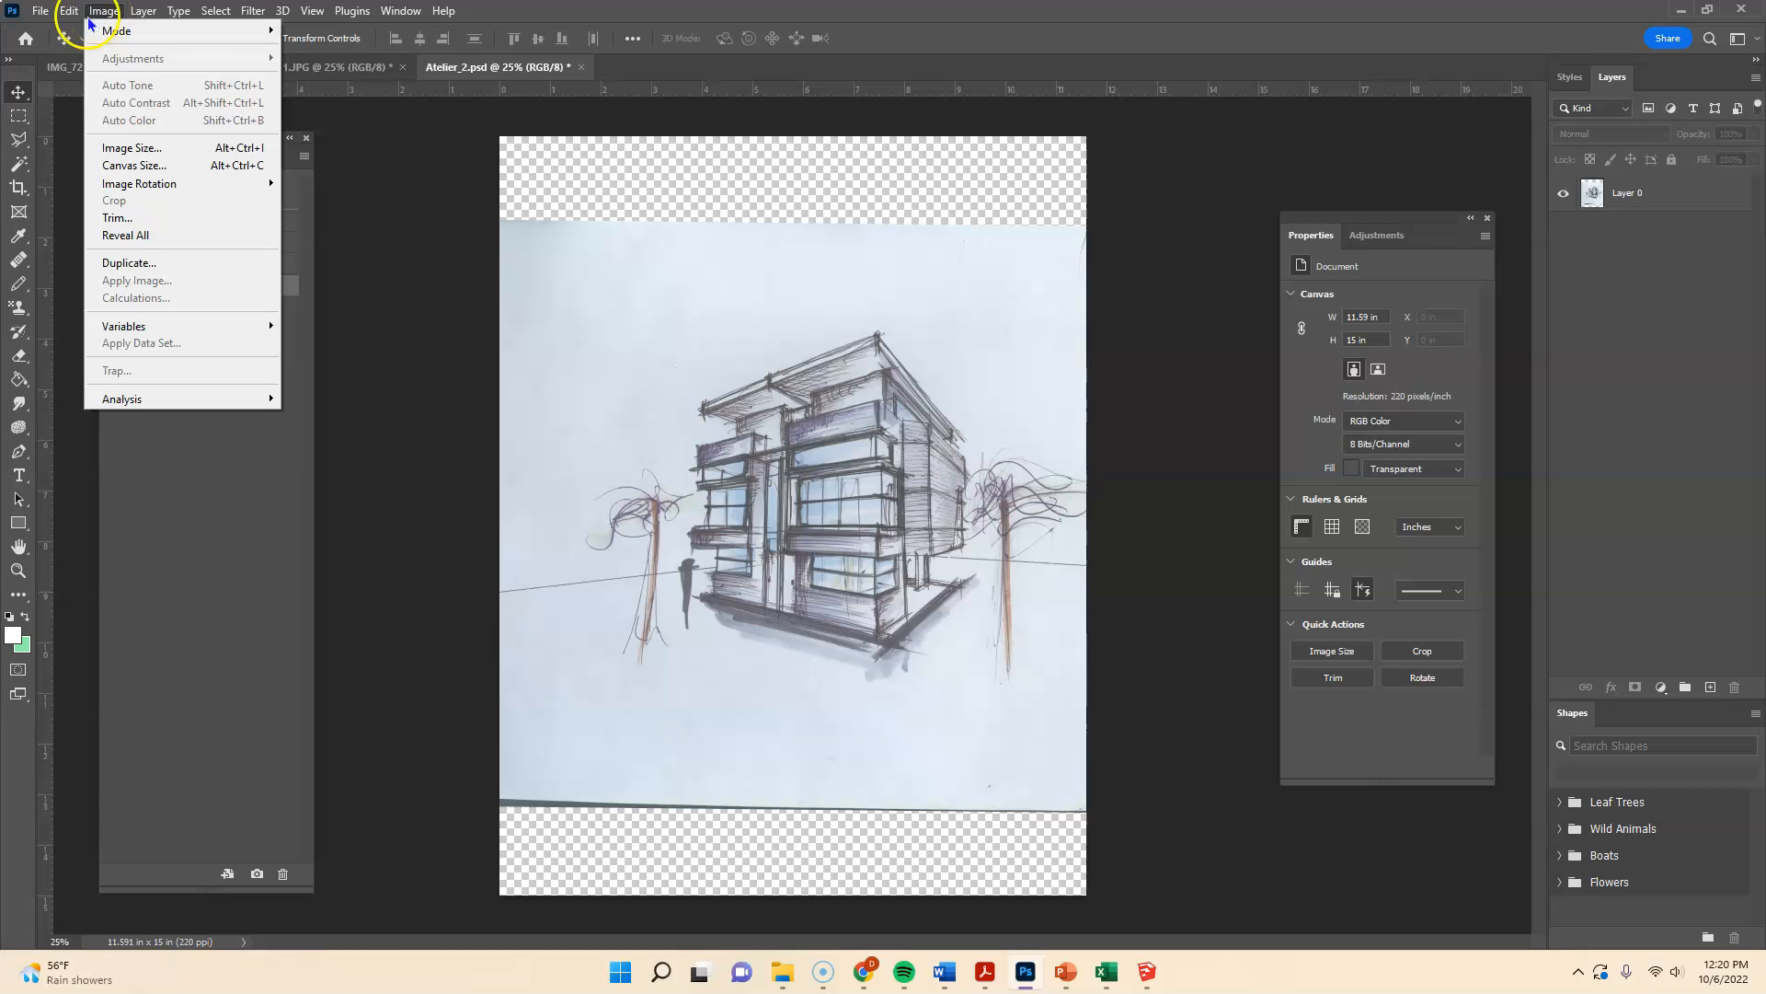
left_click(143, 187)
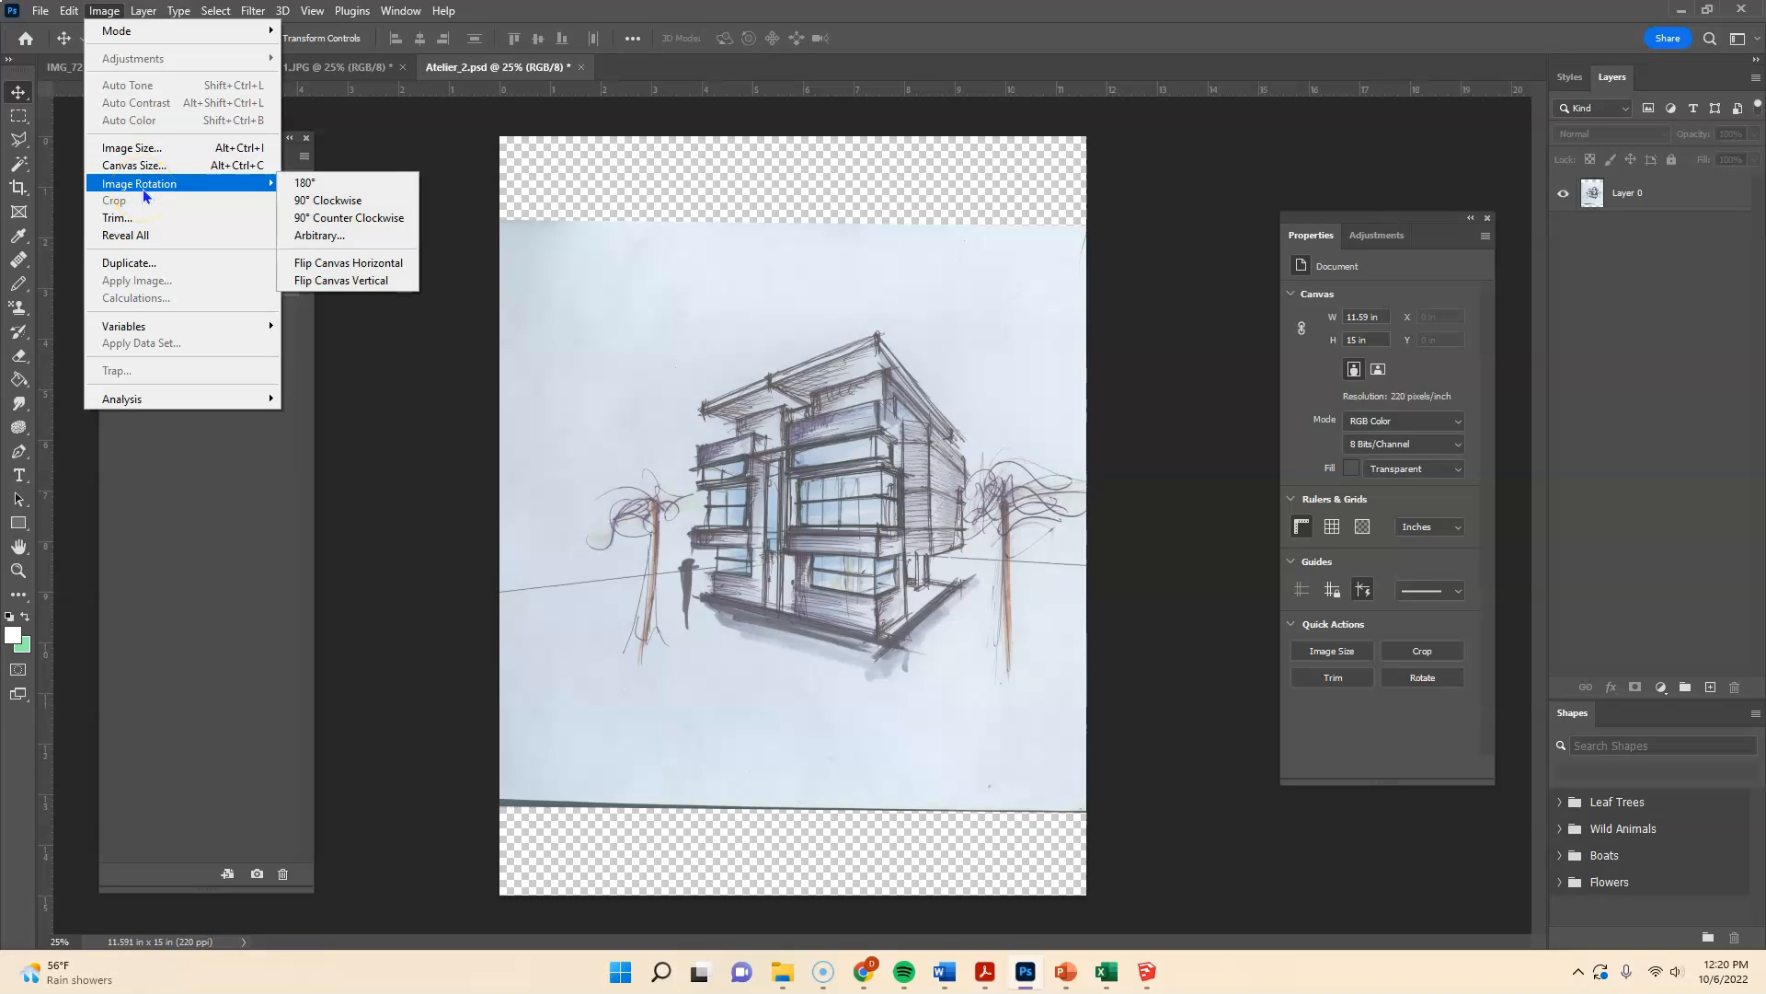
left_click(70, 12)
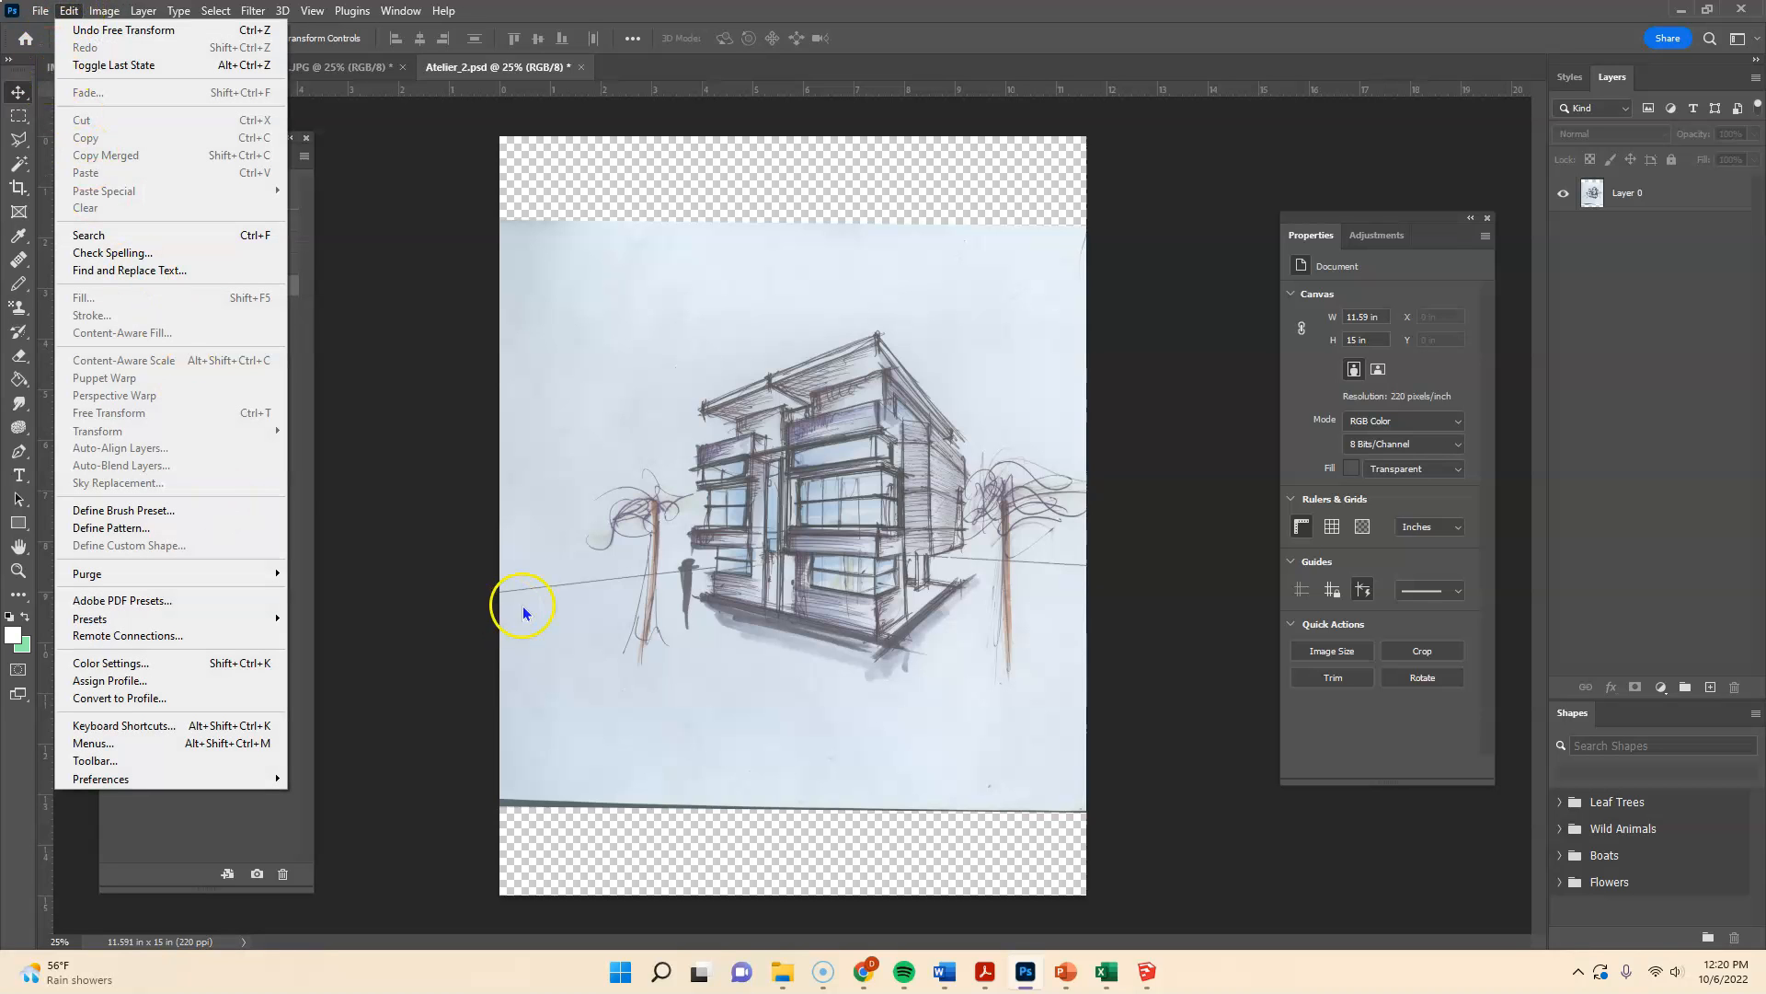
left_click(394, 448)
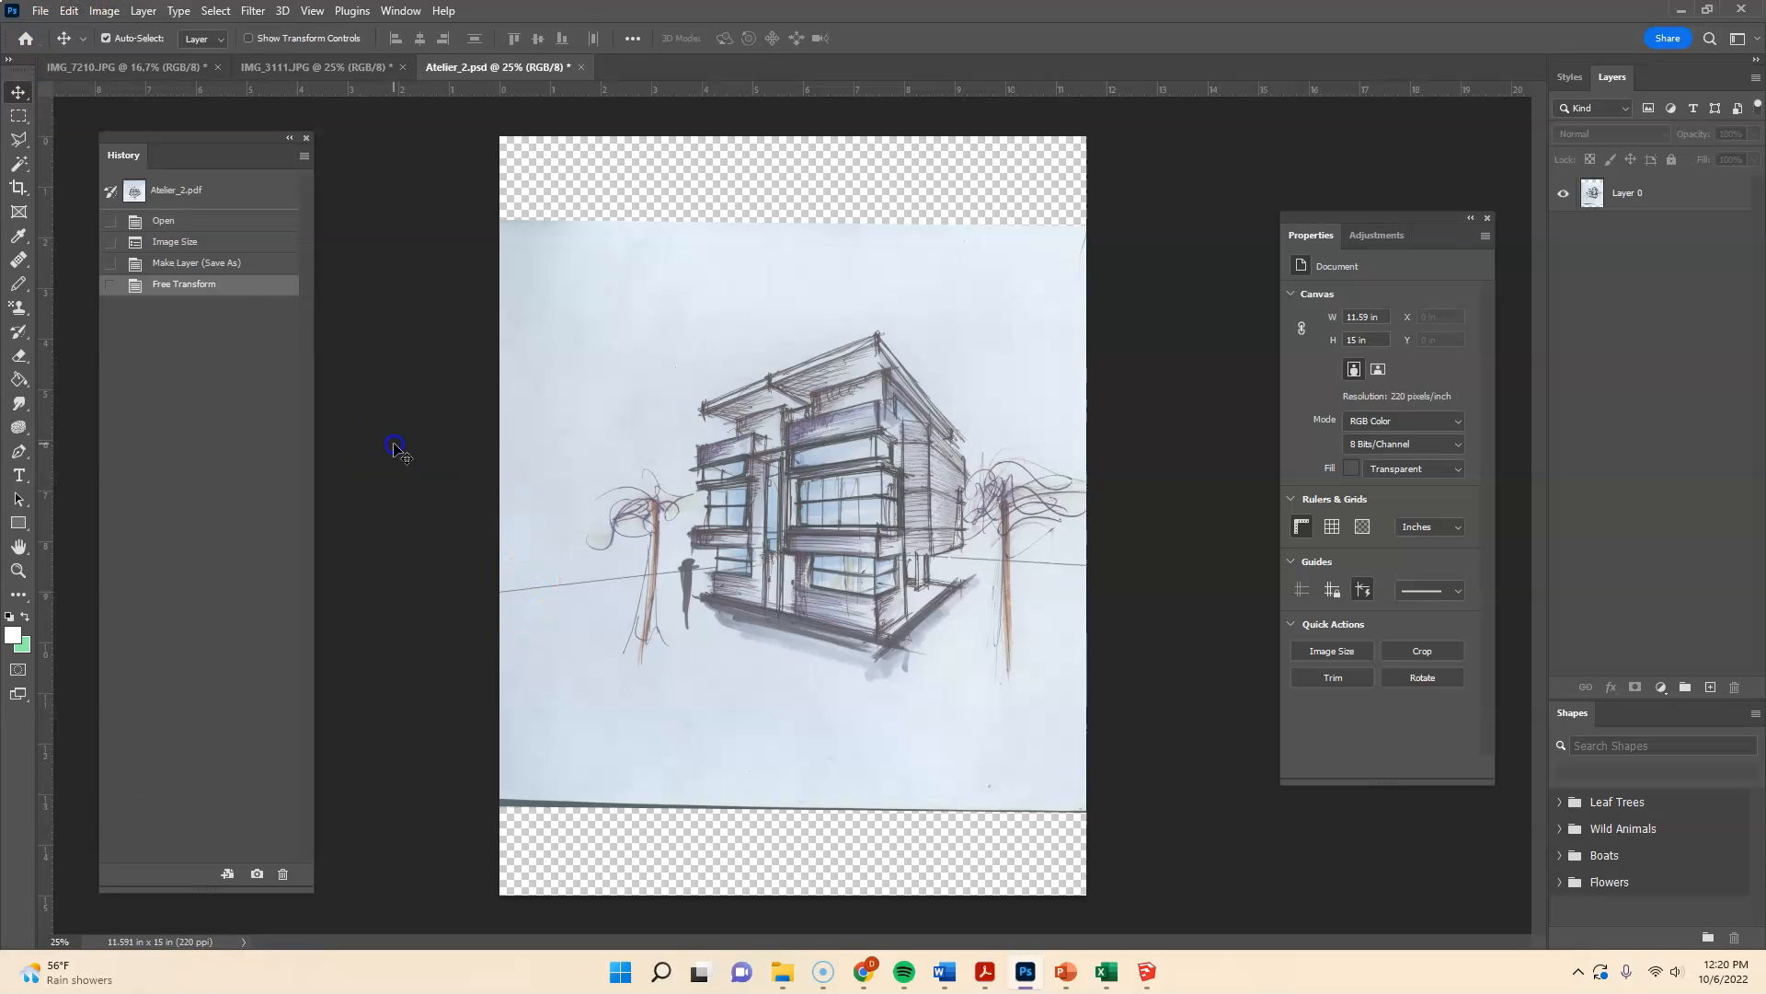
- Revert the document to the Make Layer history state and rotate the whole canvas 90° counter clockwise
left_click(180, 265)
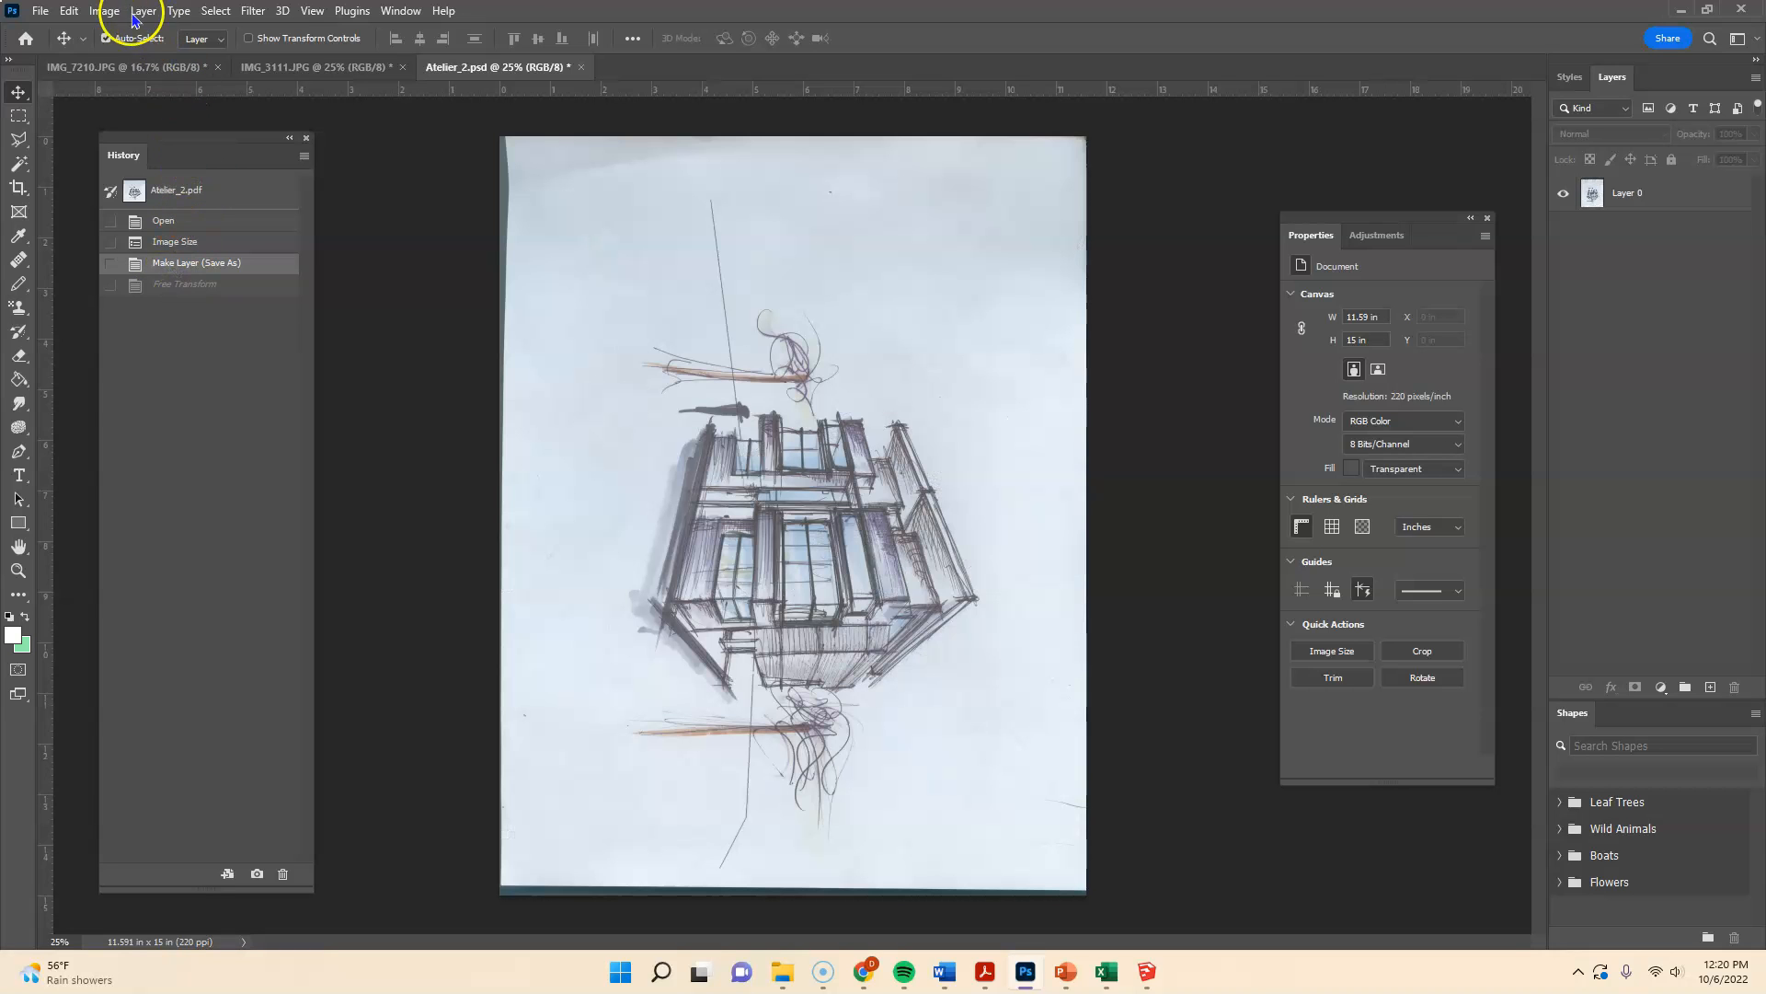
left_click(101, 11)
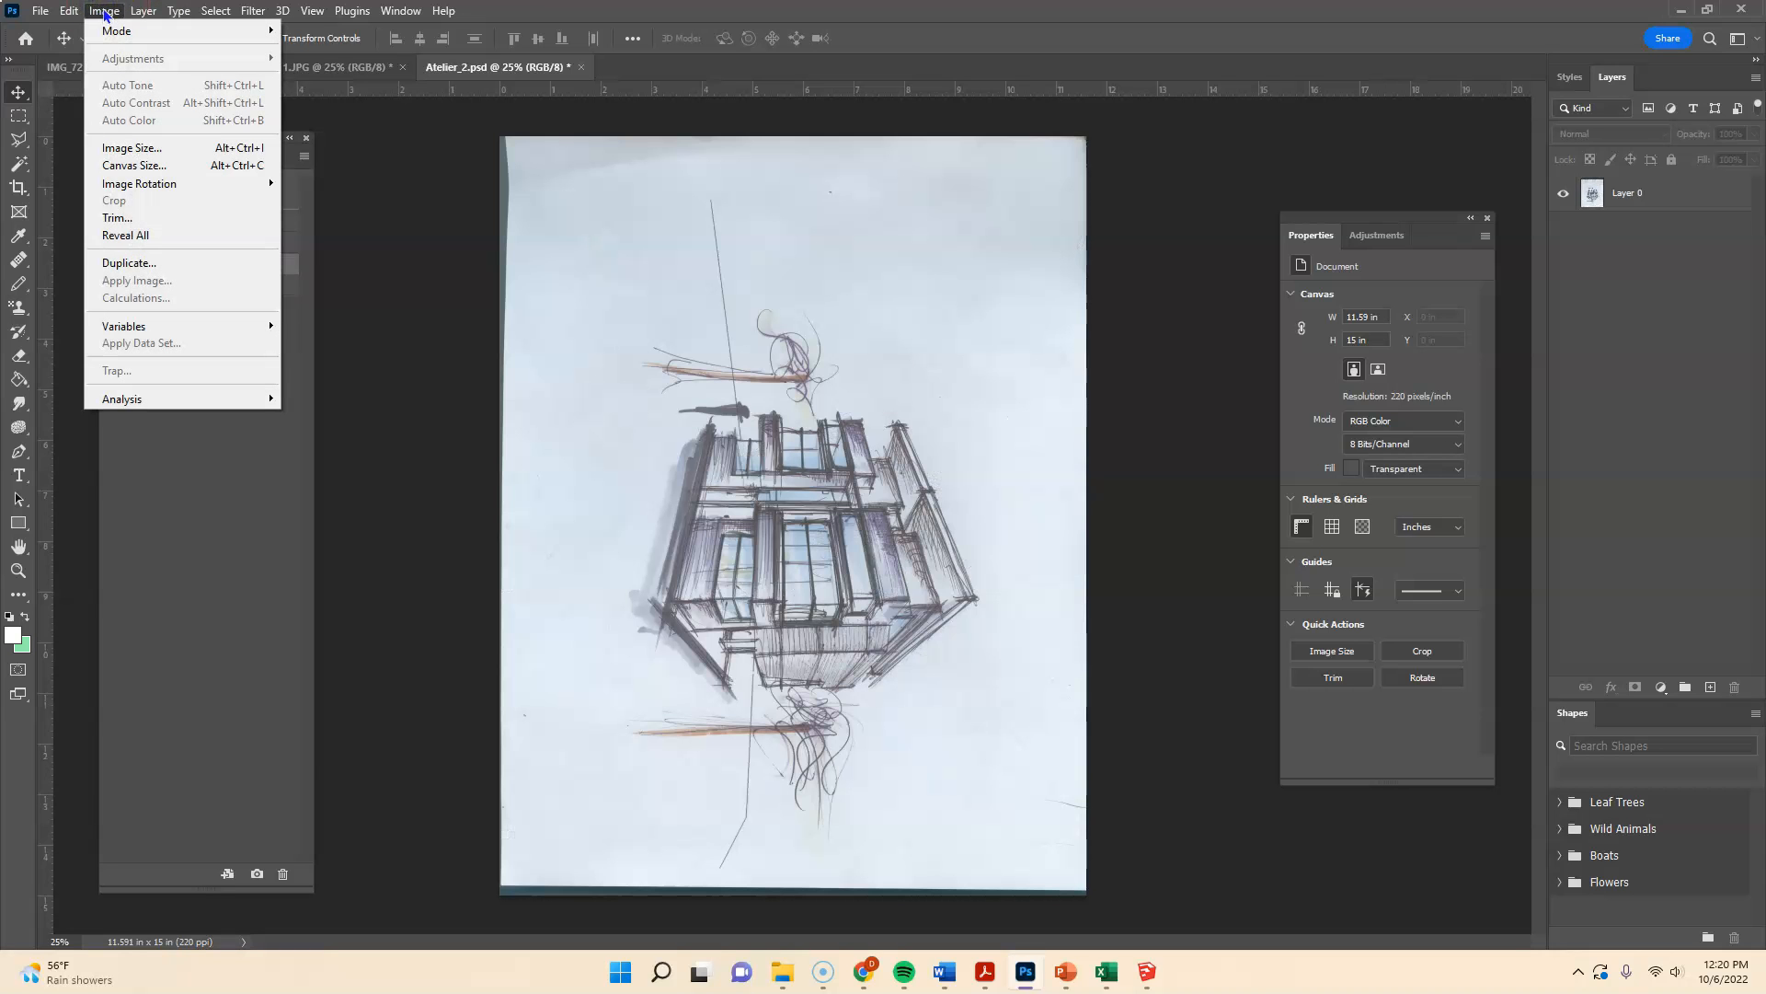
left_click(178, 189)
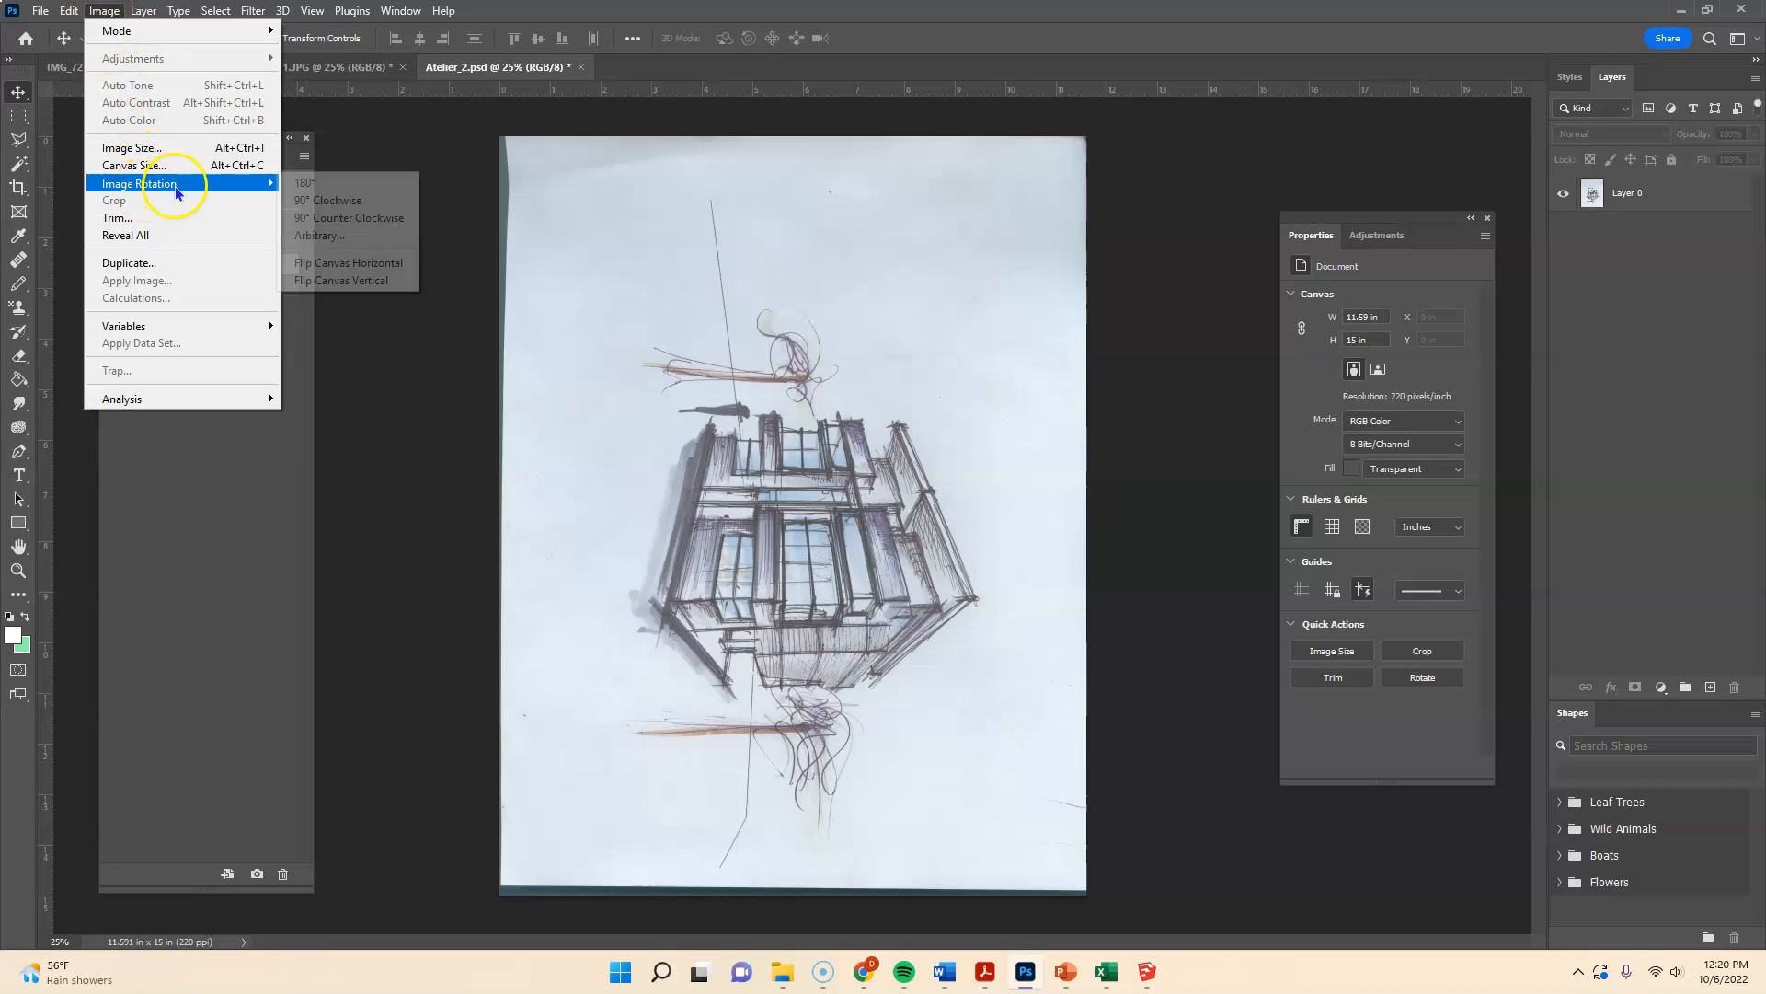
left_click(344, 221)
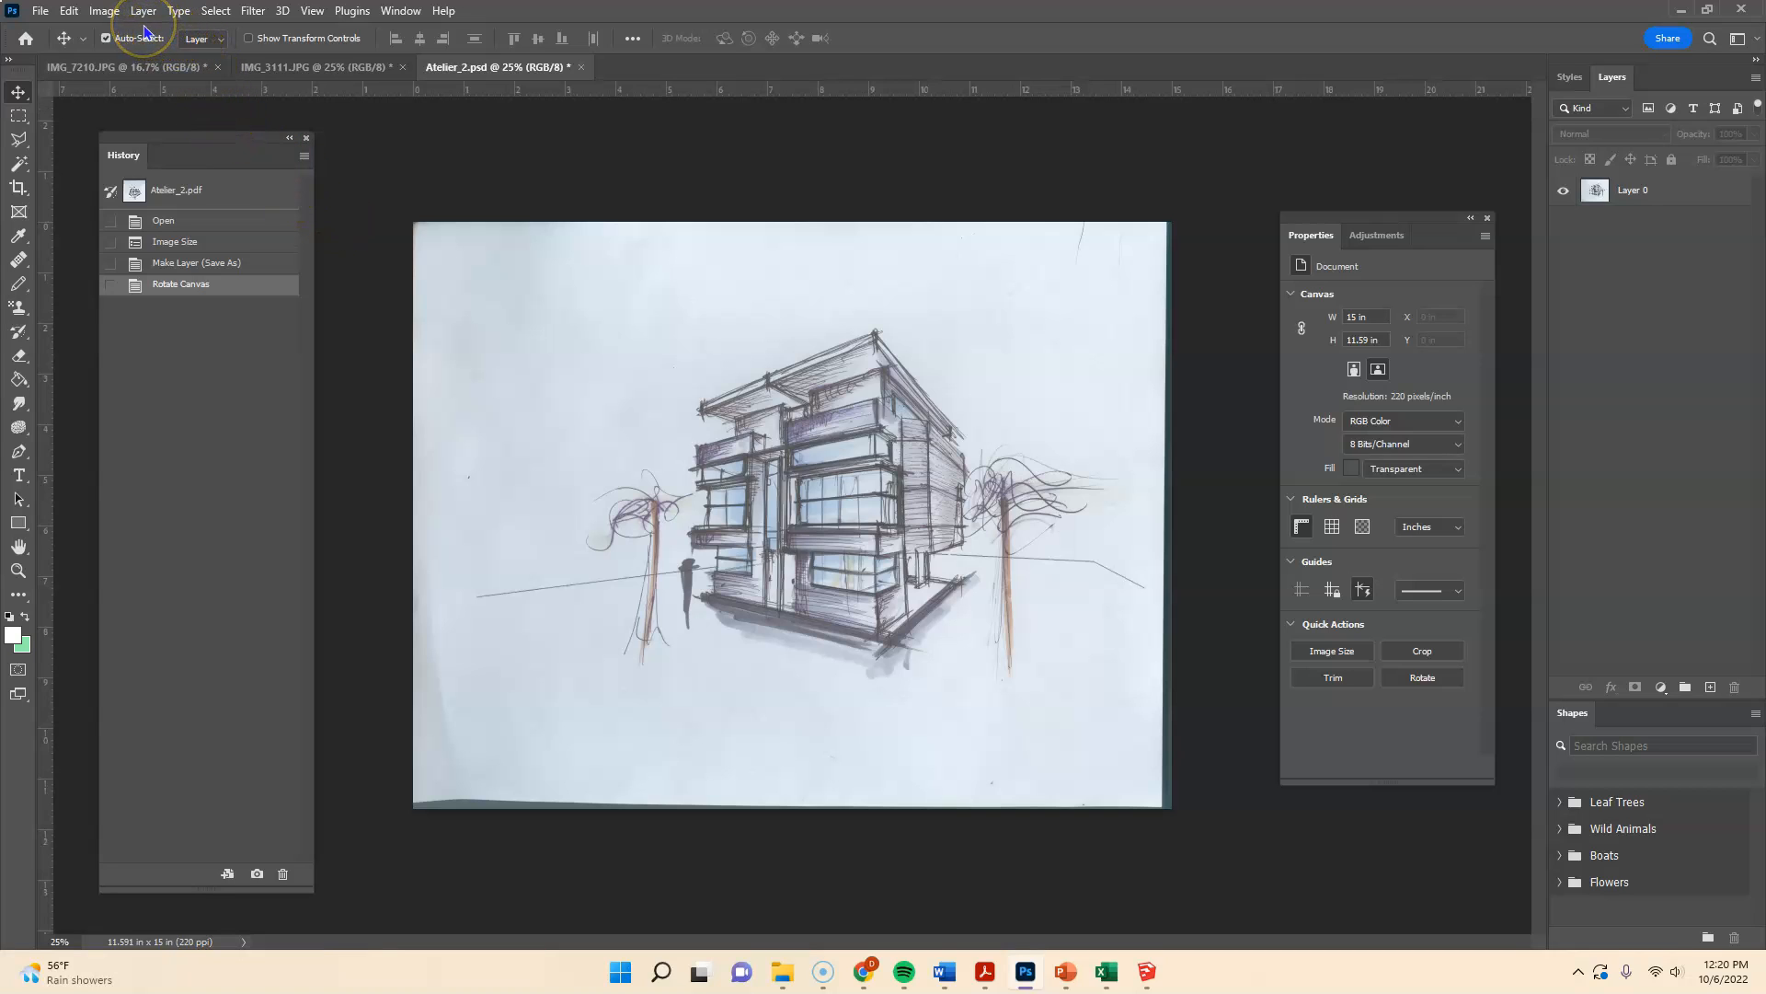
left_click(69, 11)
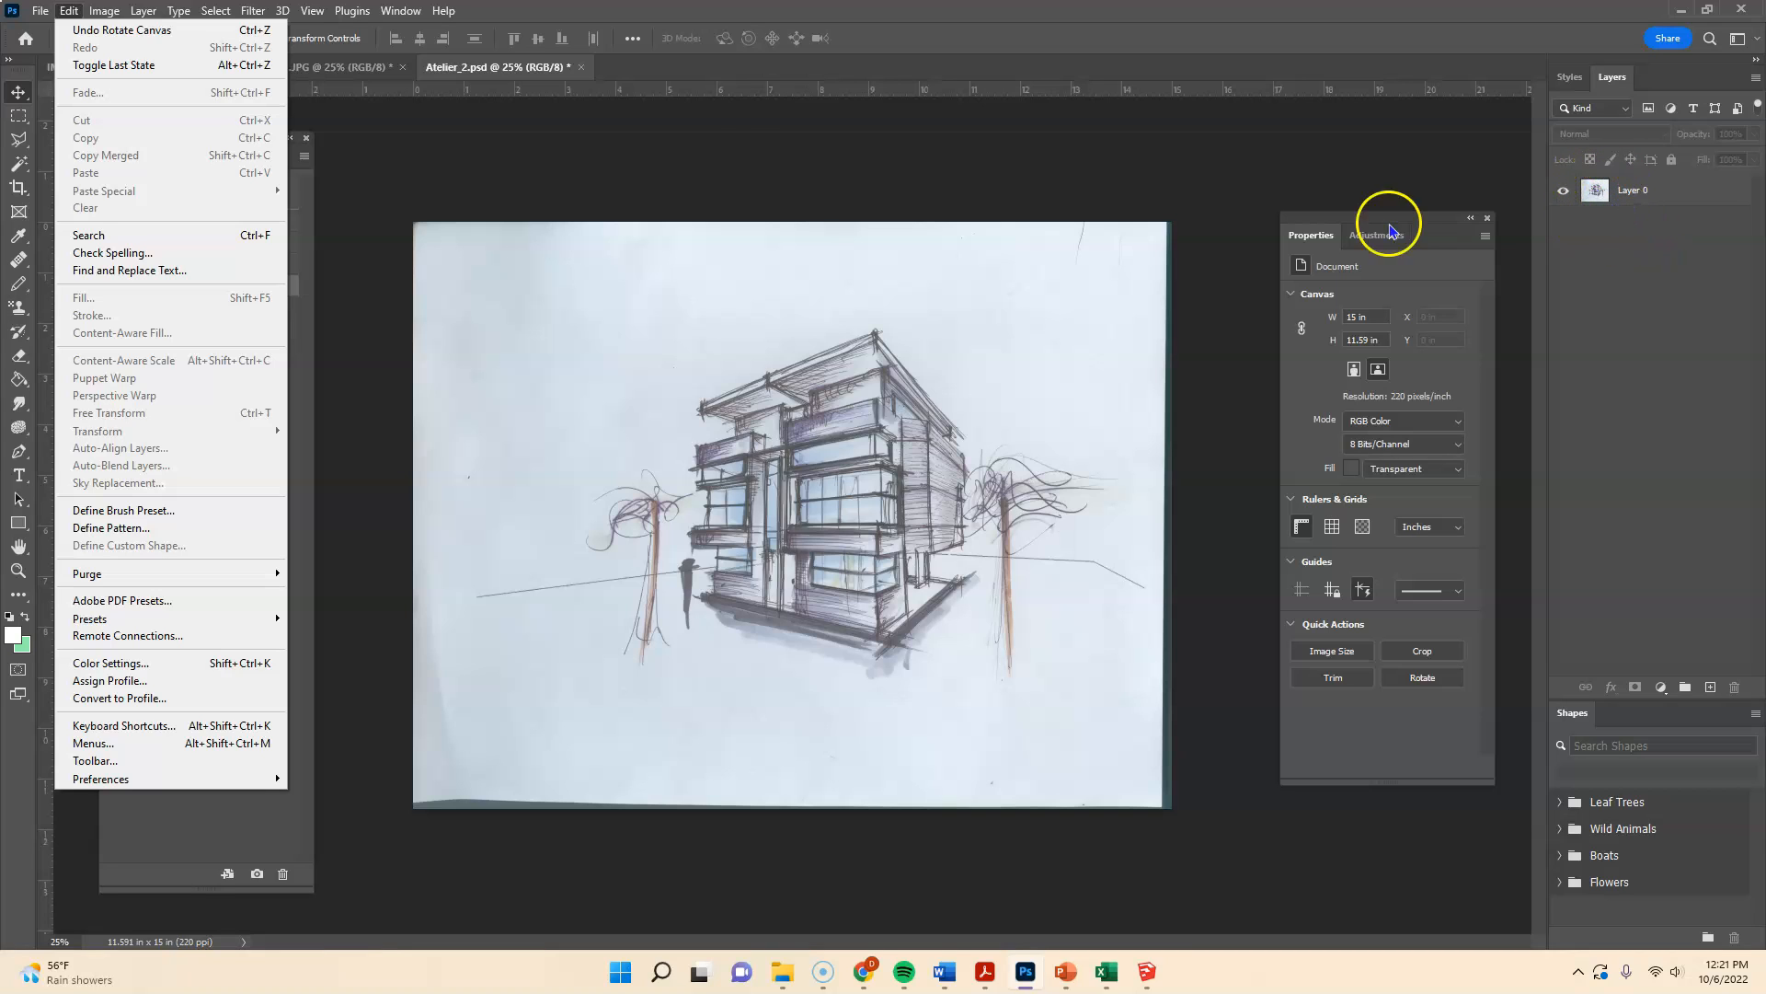
left_click(623, 208)
left_click(494, 241)
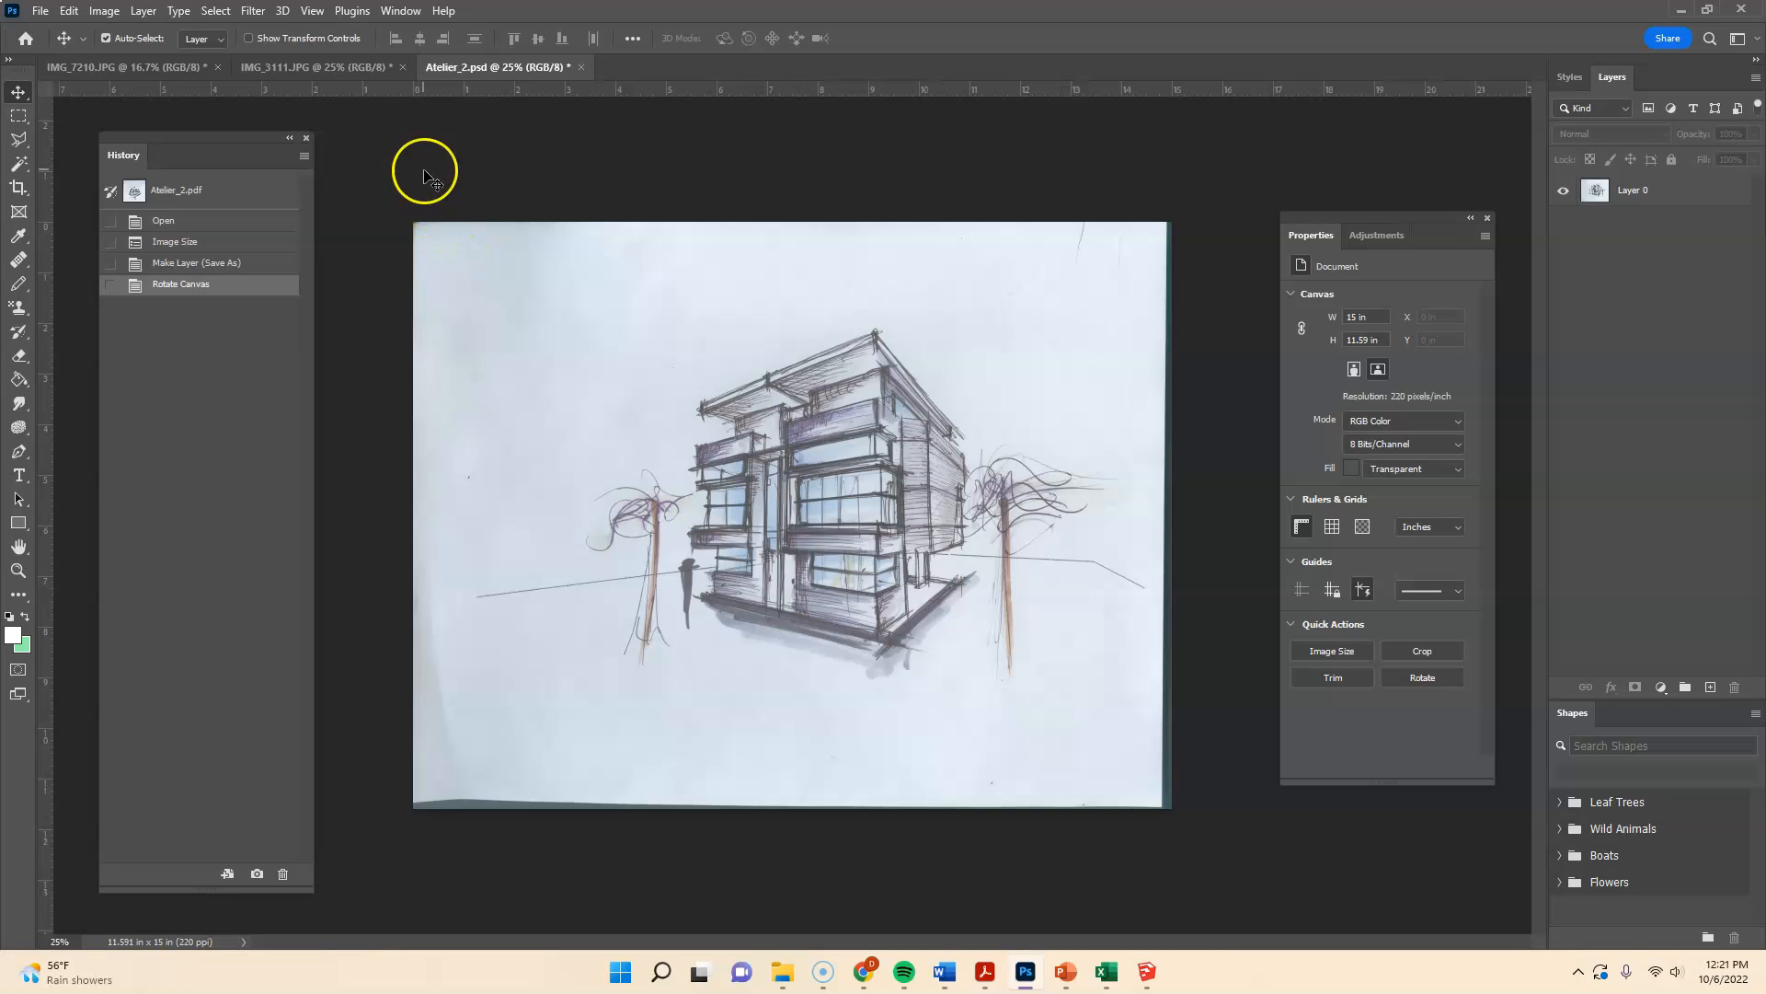
- Flip the whole canvas horizontally to mirror the building sketch
left_click(103, 12)
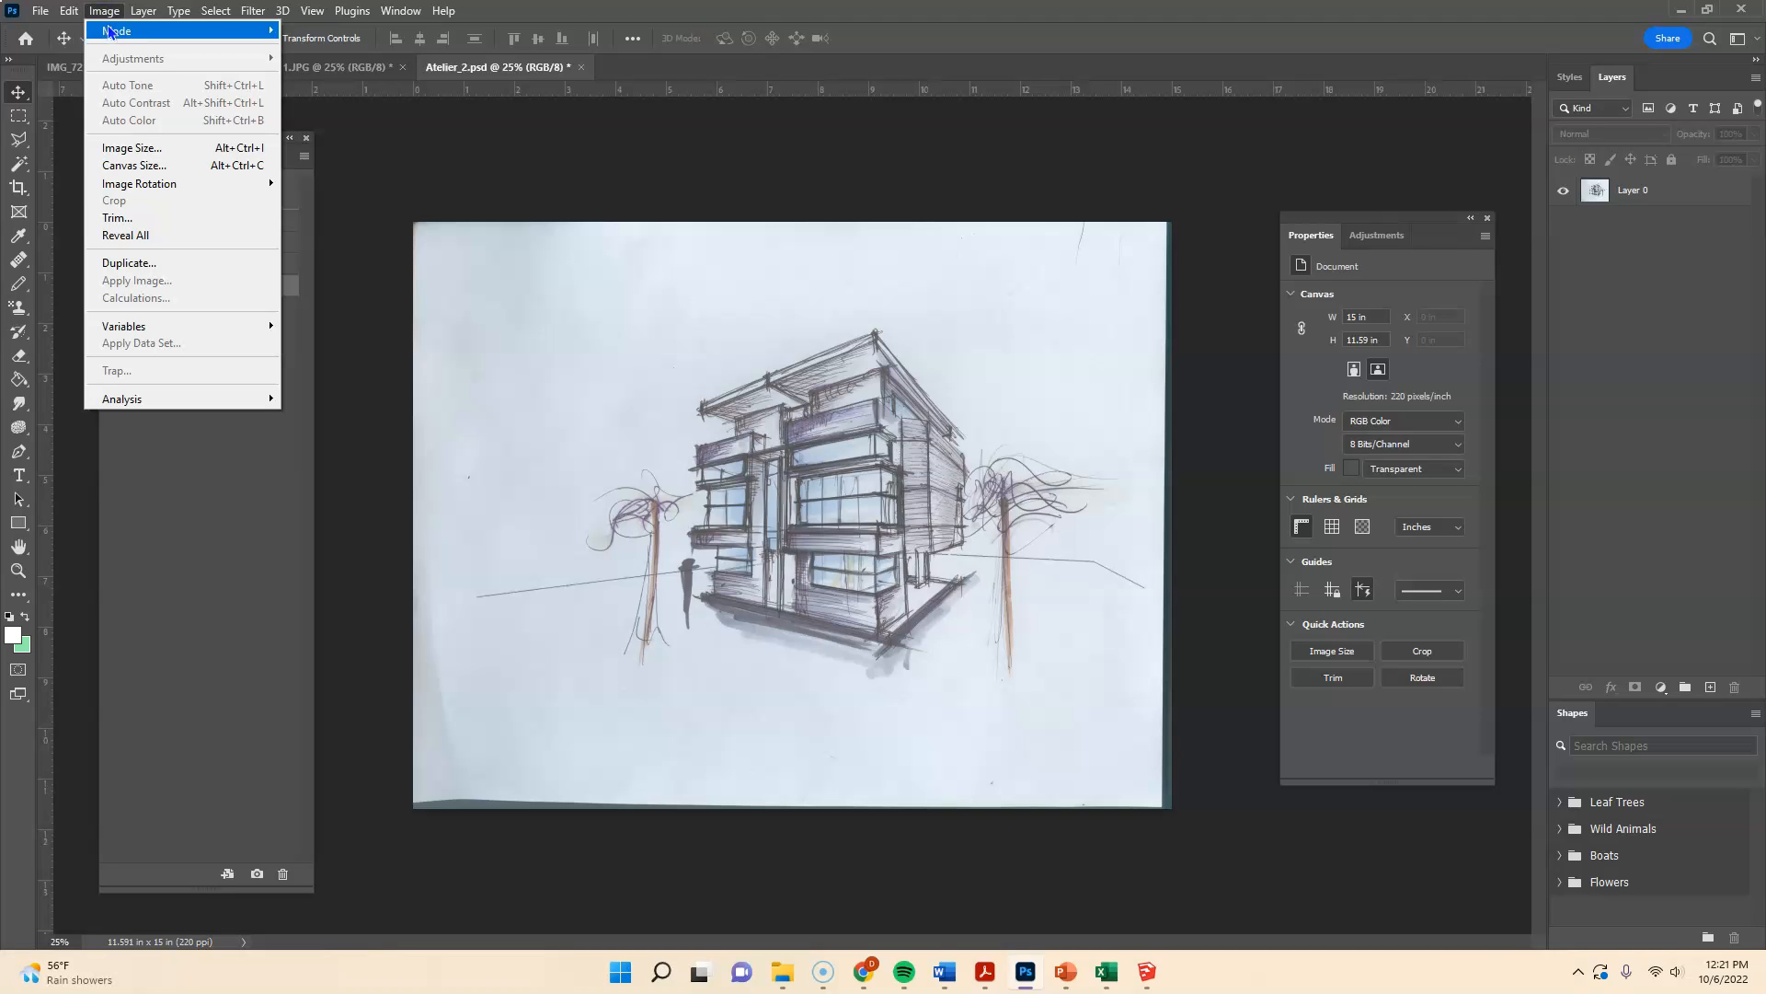
mouse_move(114, 186)
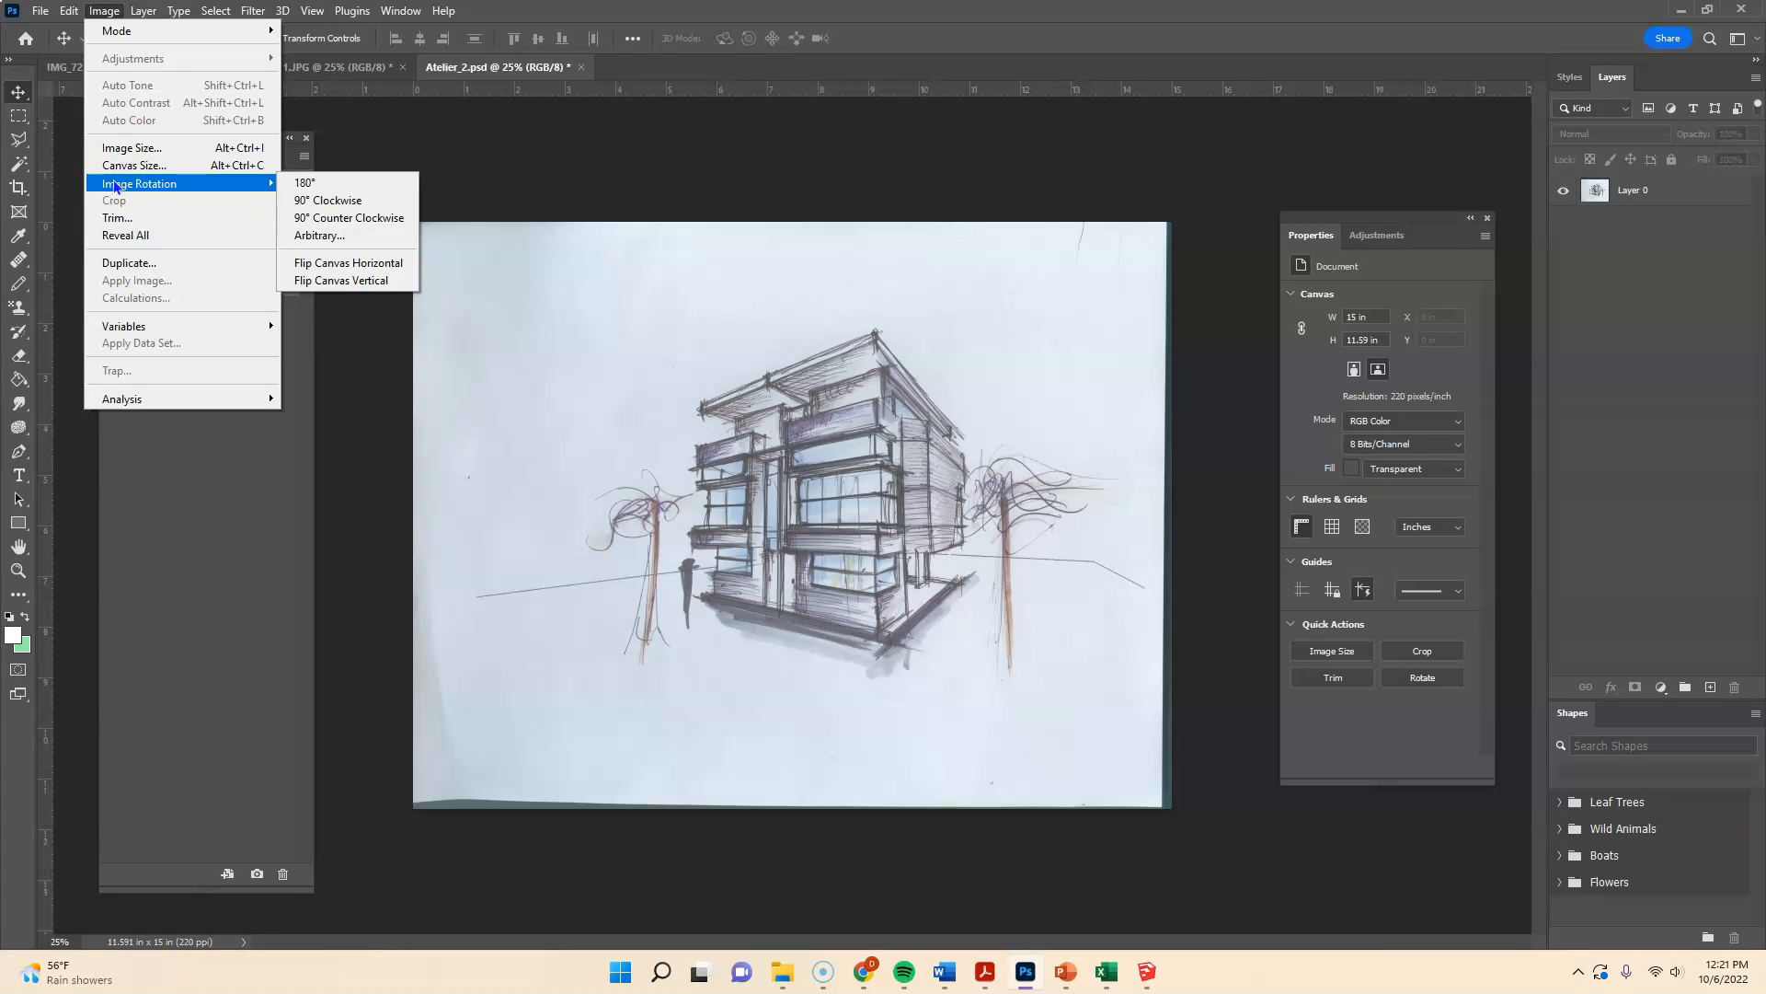
left_click(159, 189)
left_click(361, 264)
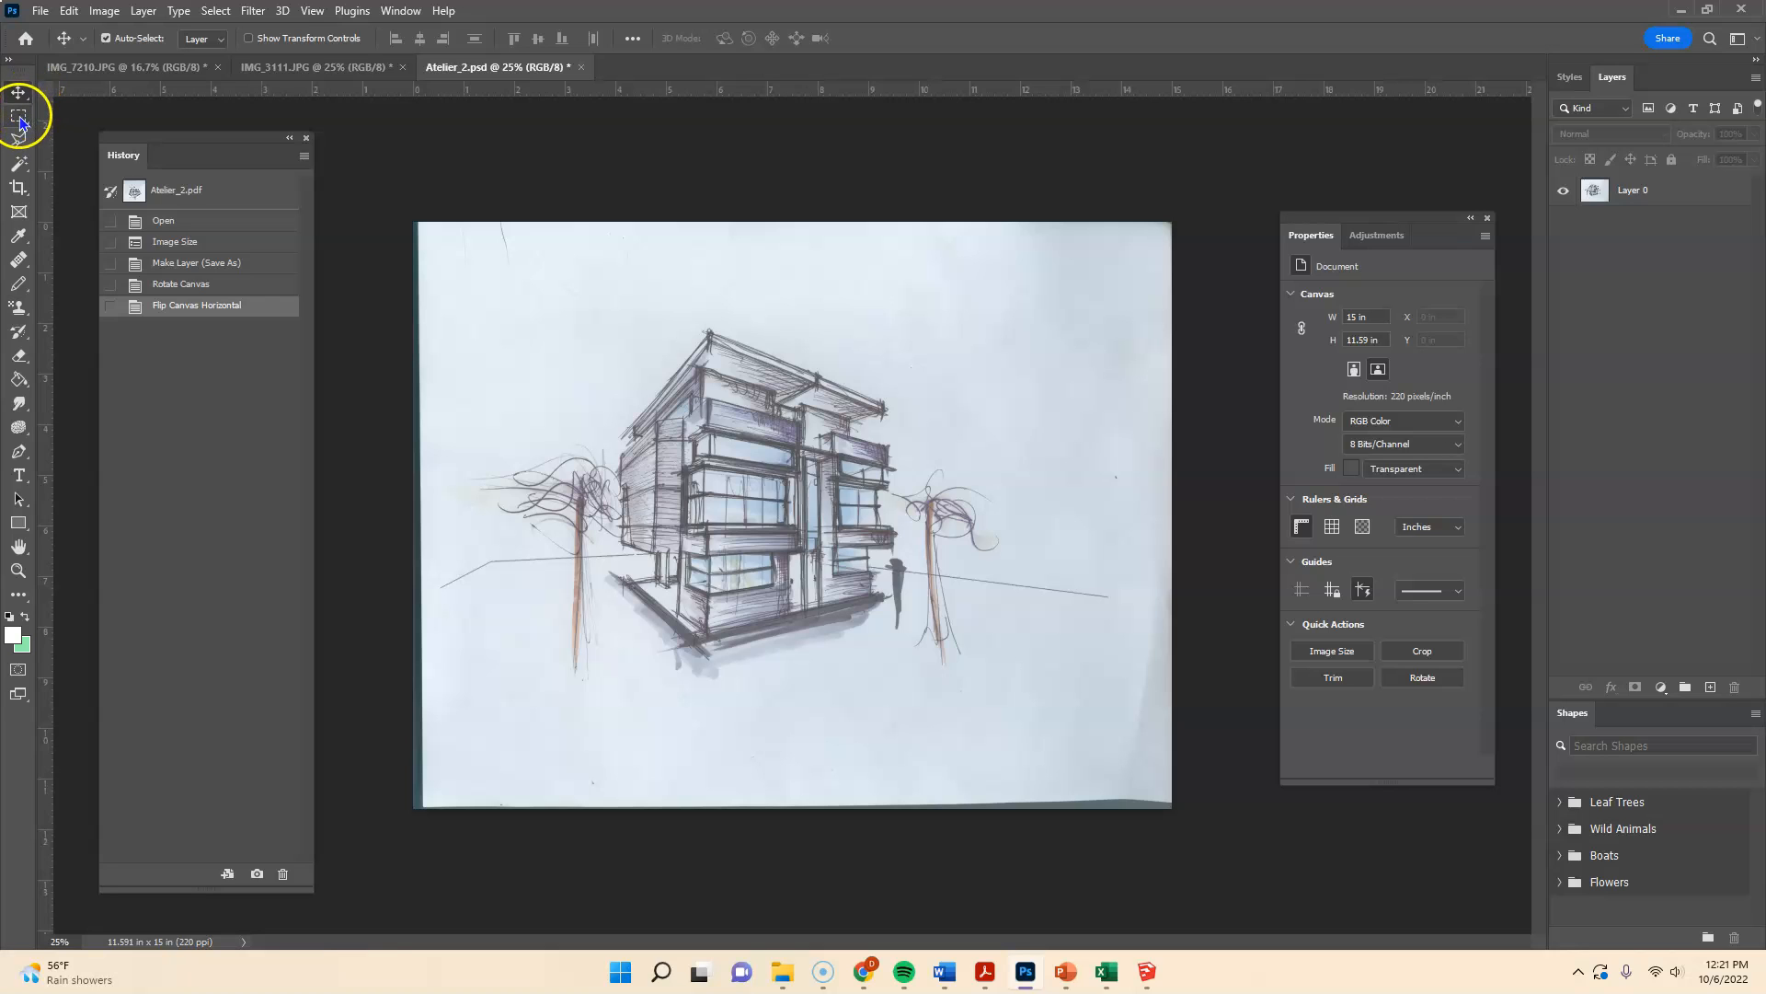
- Crop the canvas around the building and trees to about 11.69 × 8.32 in, removing the dark scan edges on all sides
left_click(19, 187)
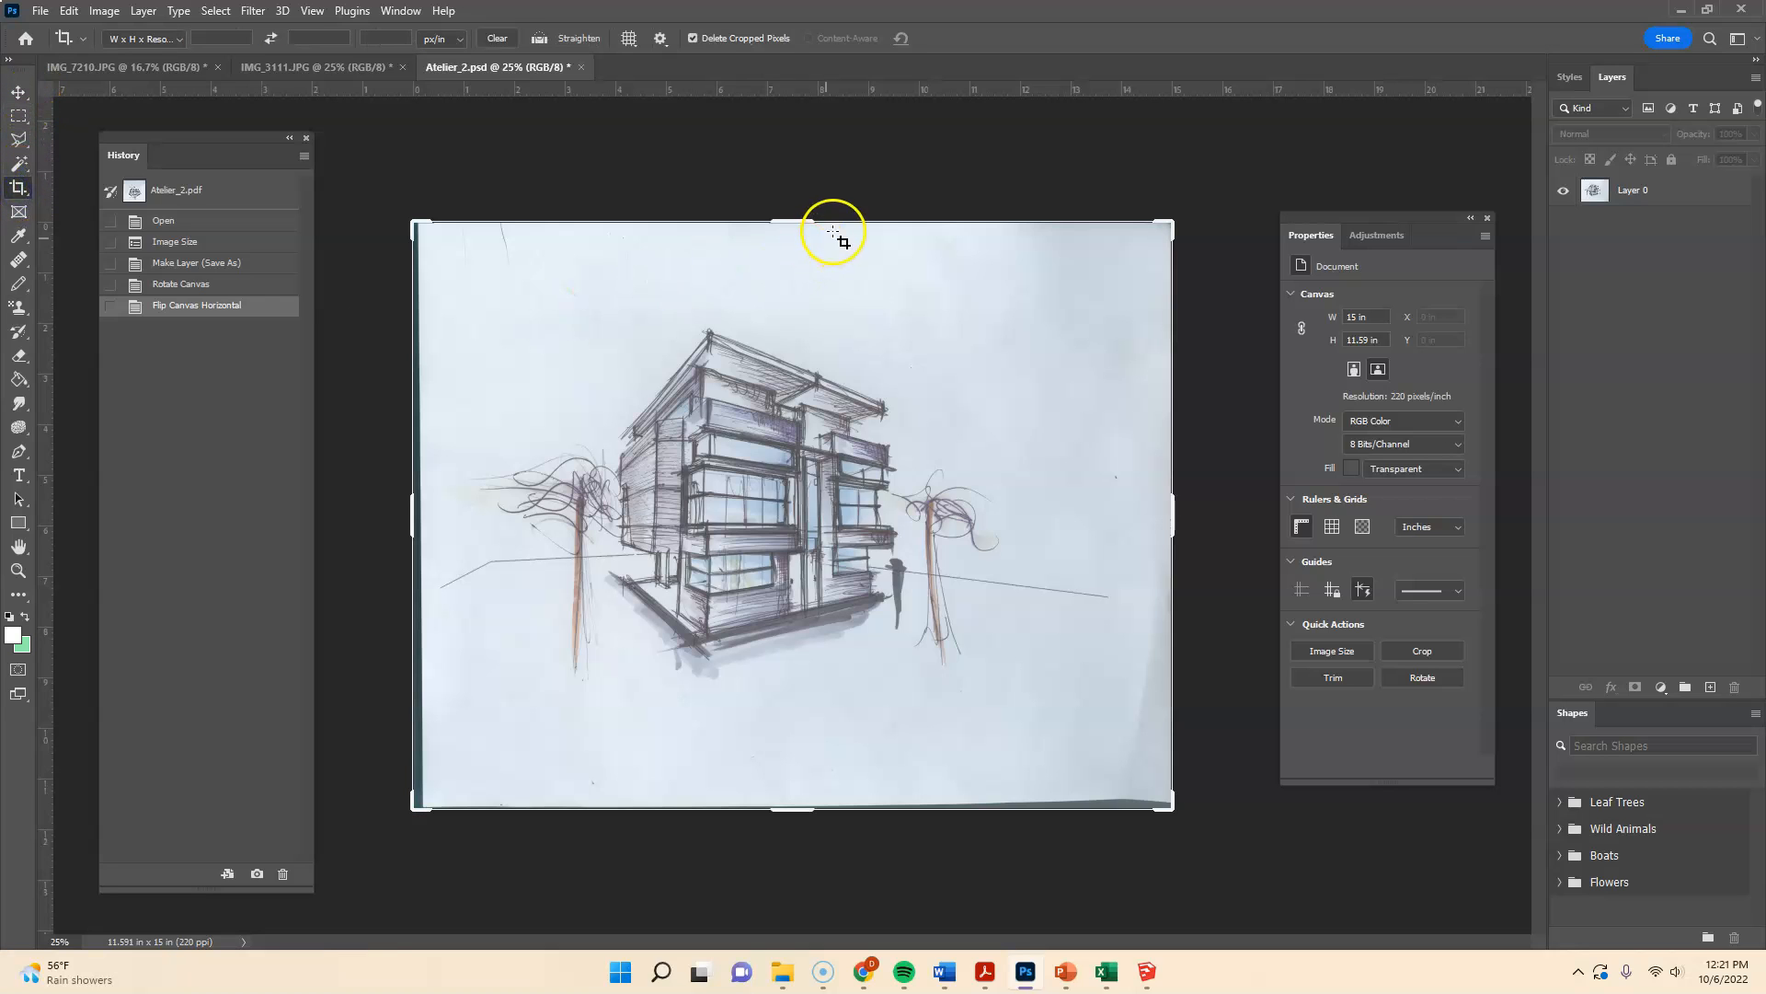
left_click_drag(798, 219, 801, 259)
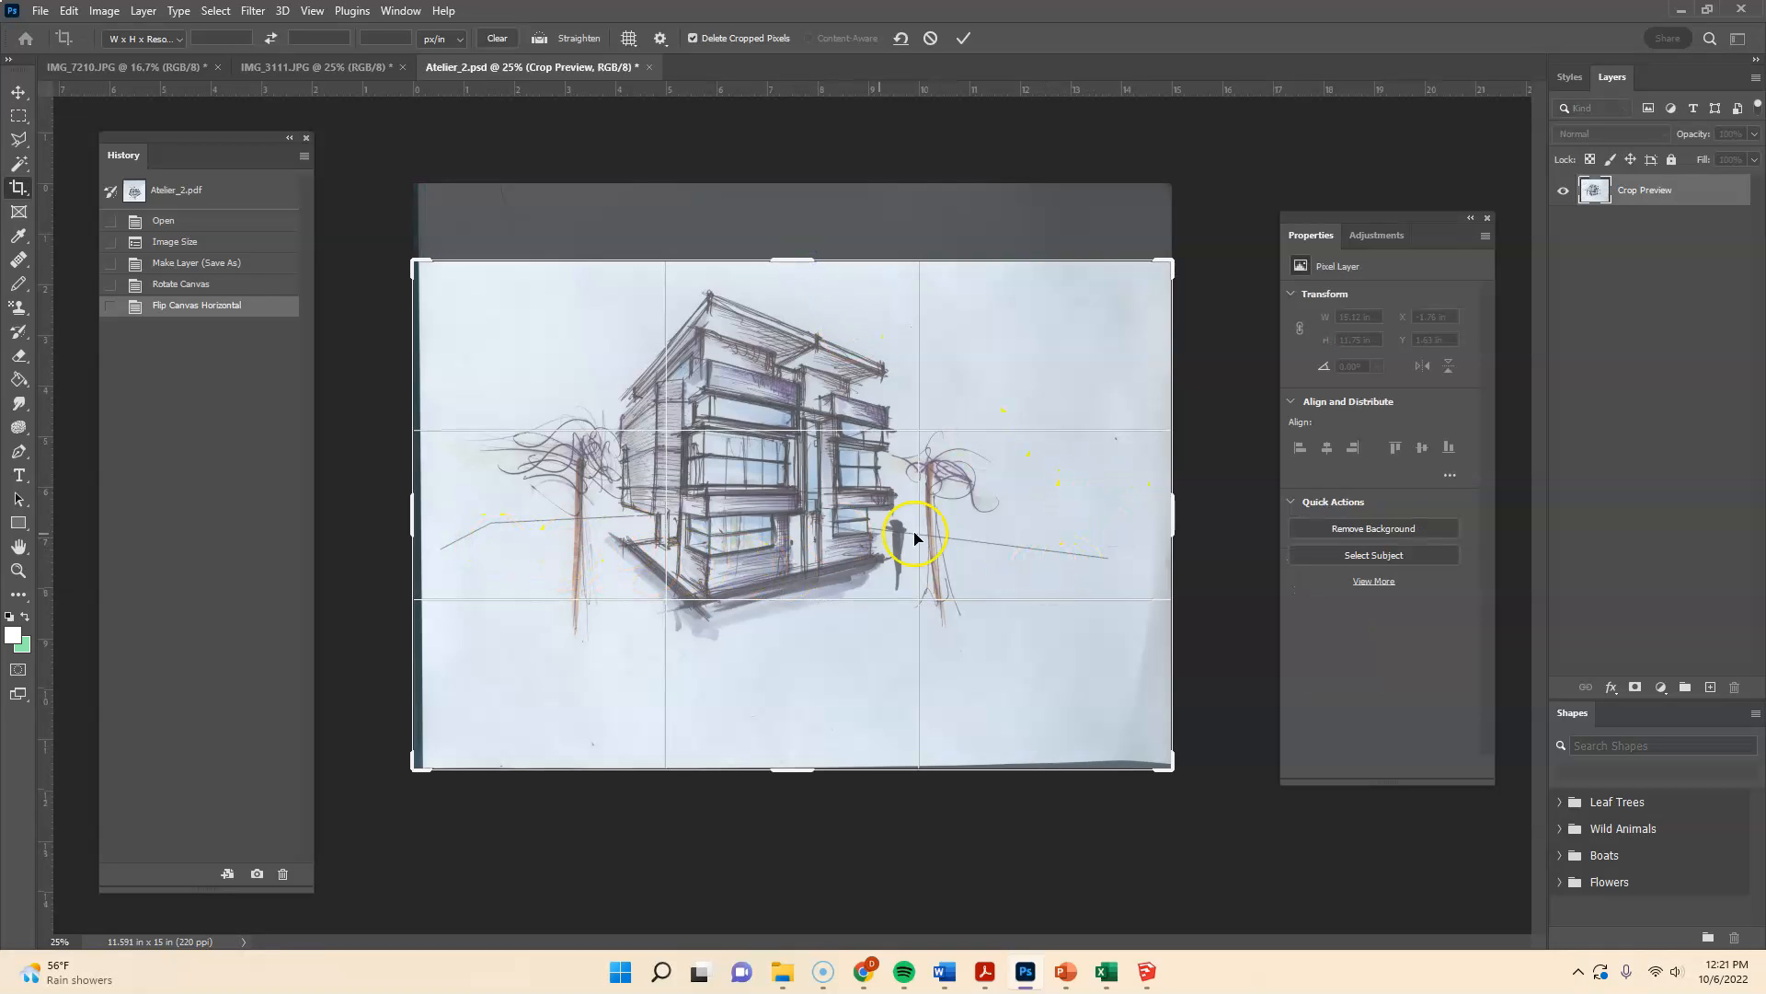
left_click_drag(1168, 516, 1146, 520)
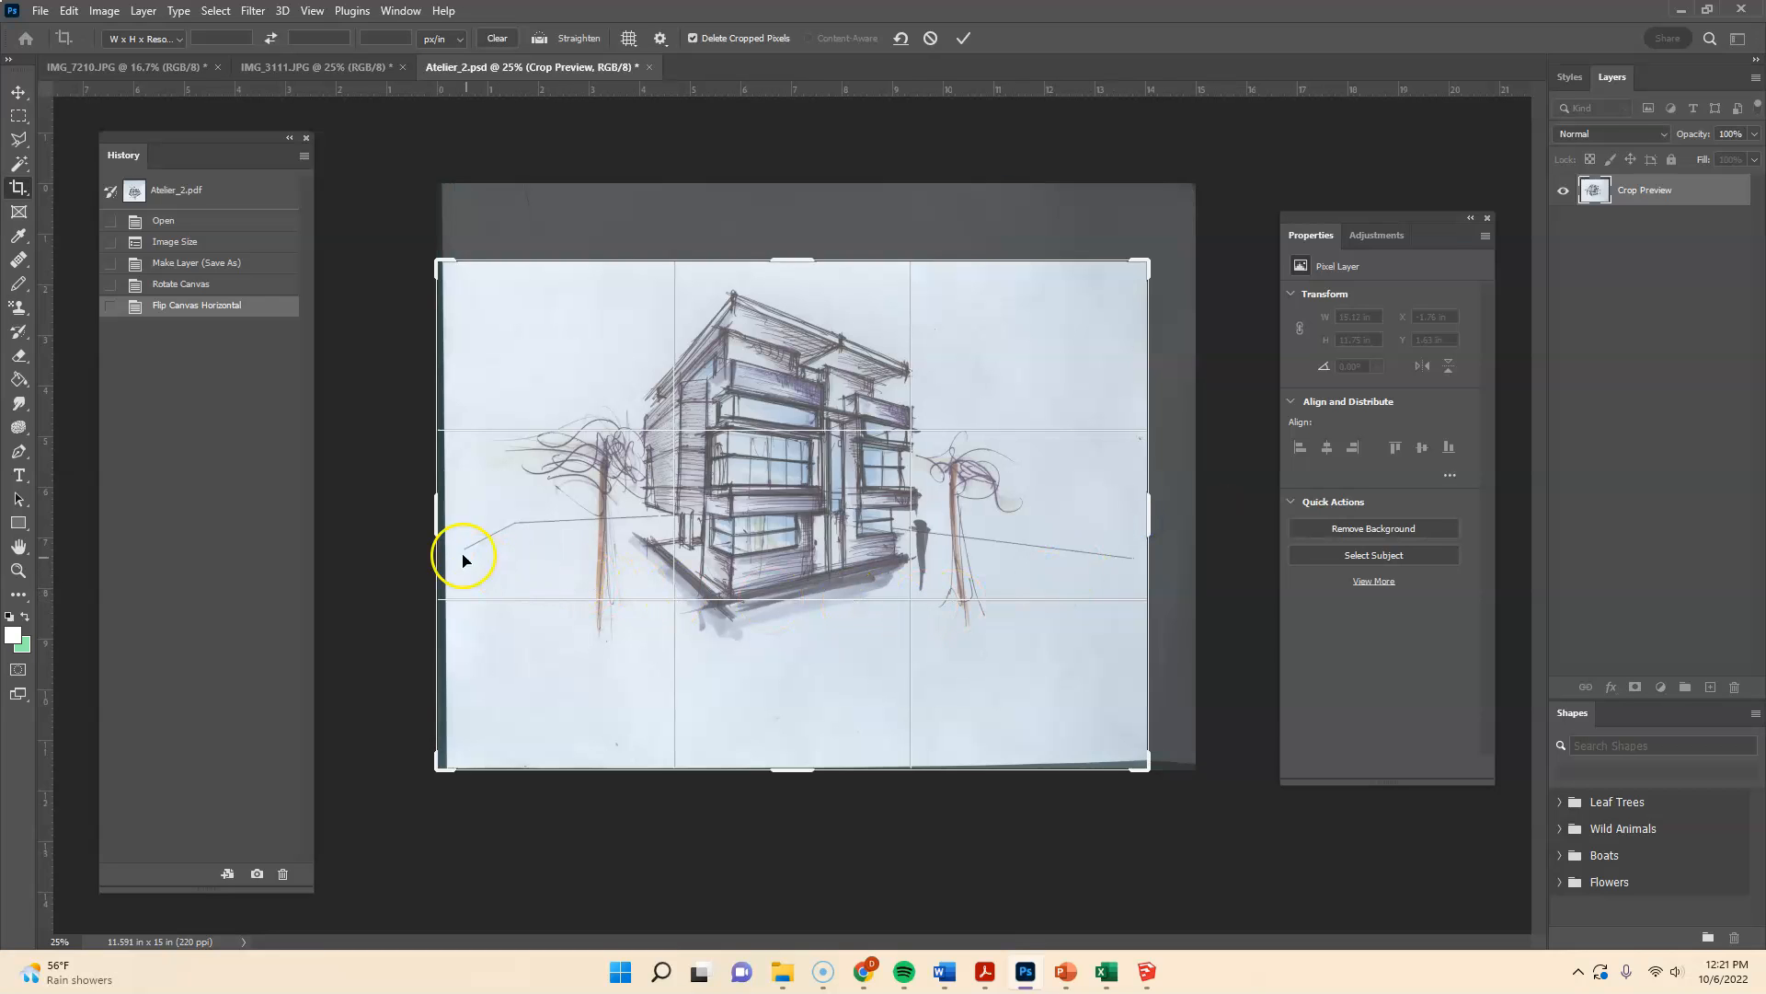
left_click_drag(433, 512, 442, 516)
left_click_drag(1142, 536, 1104, 533)
left_click_drag(475, 505, 495, 505)
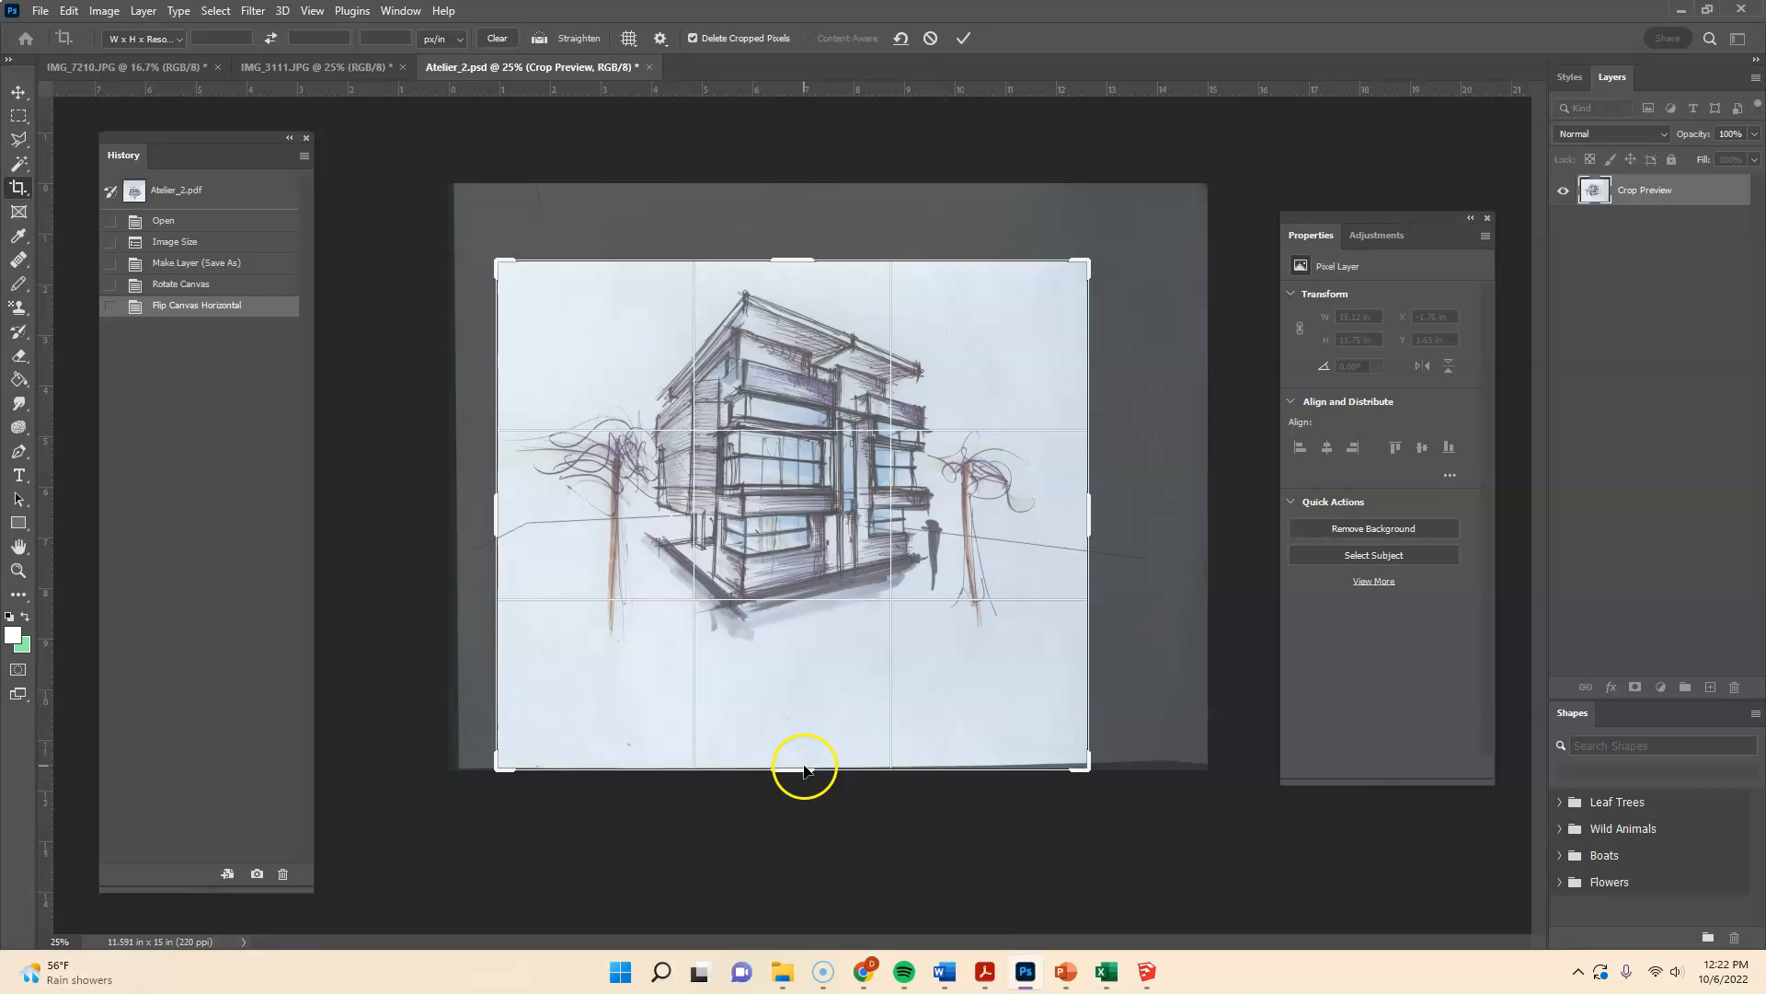
left_click_drag(800, 765, 818, 726)
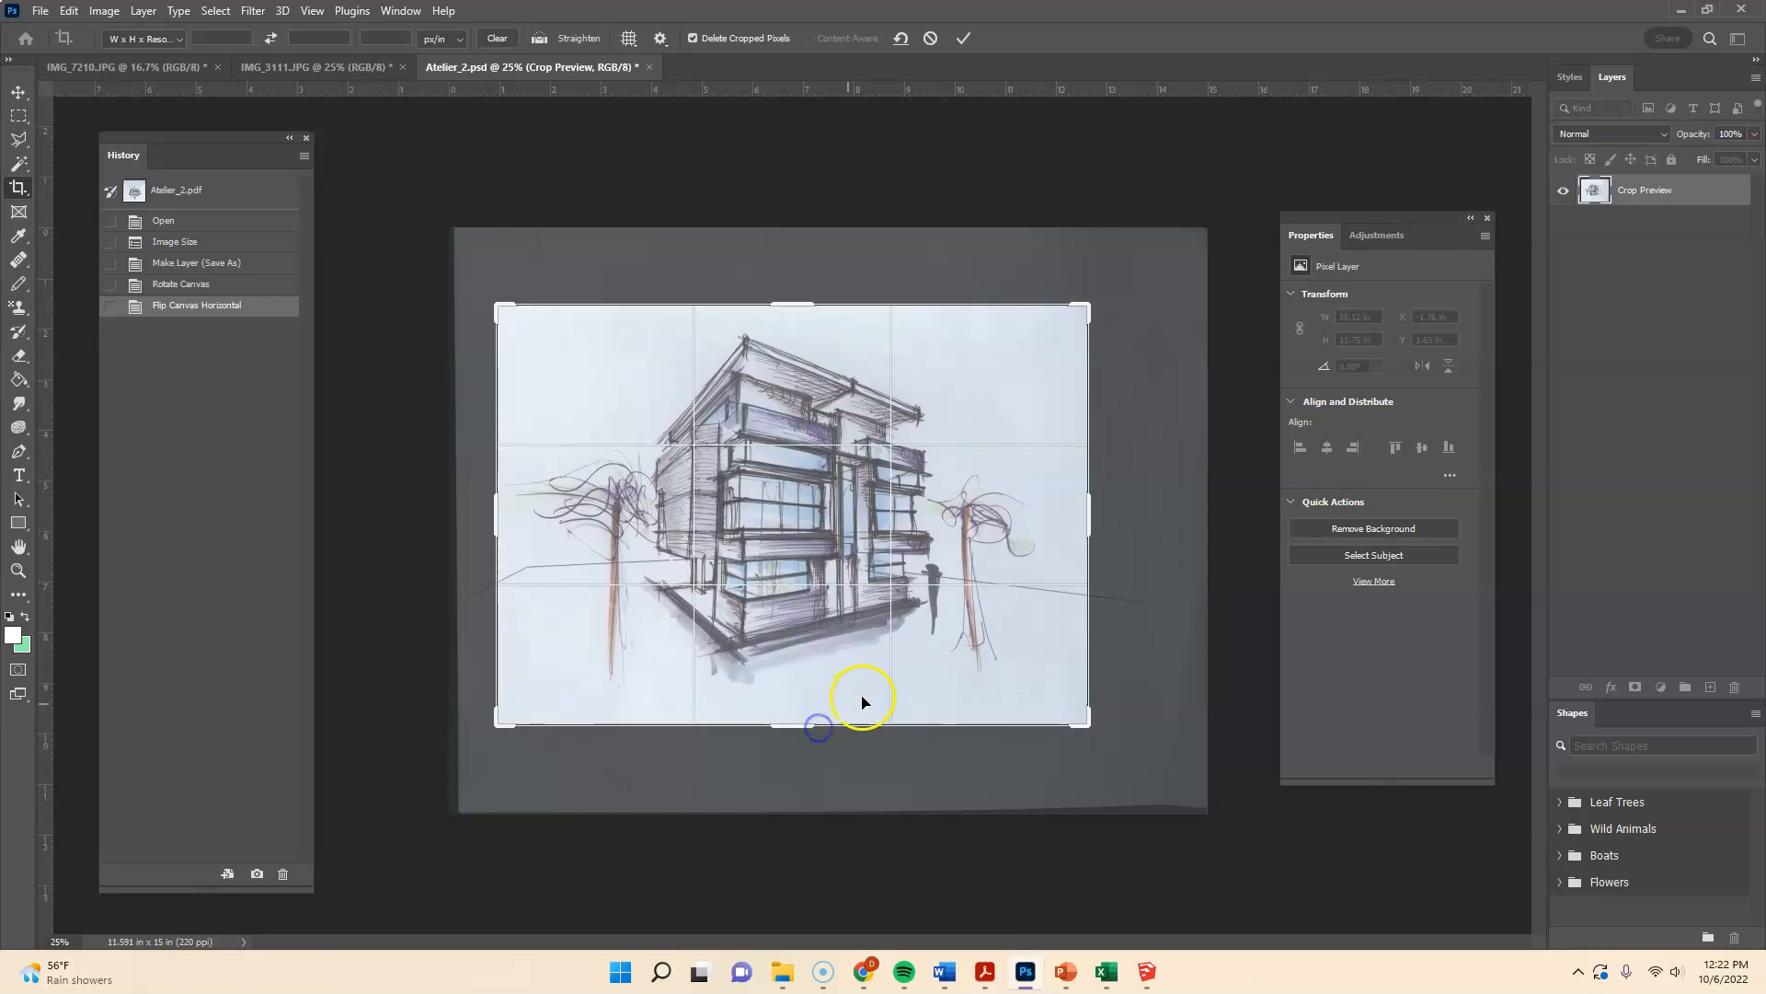
right_click(854, 494)
left_click(888, 851)
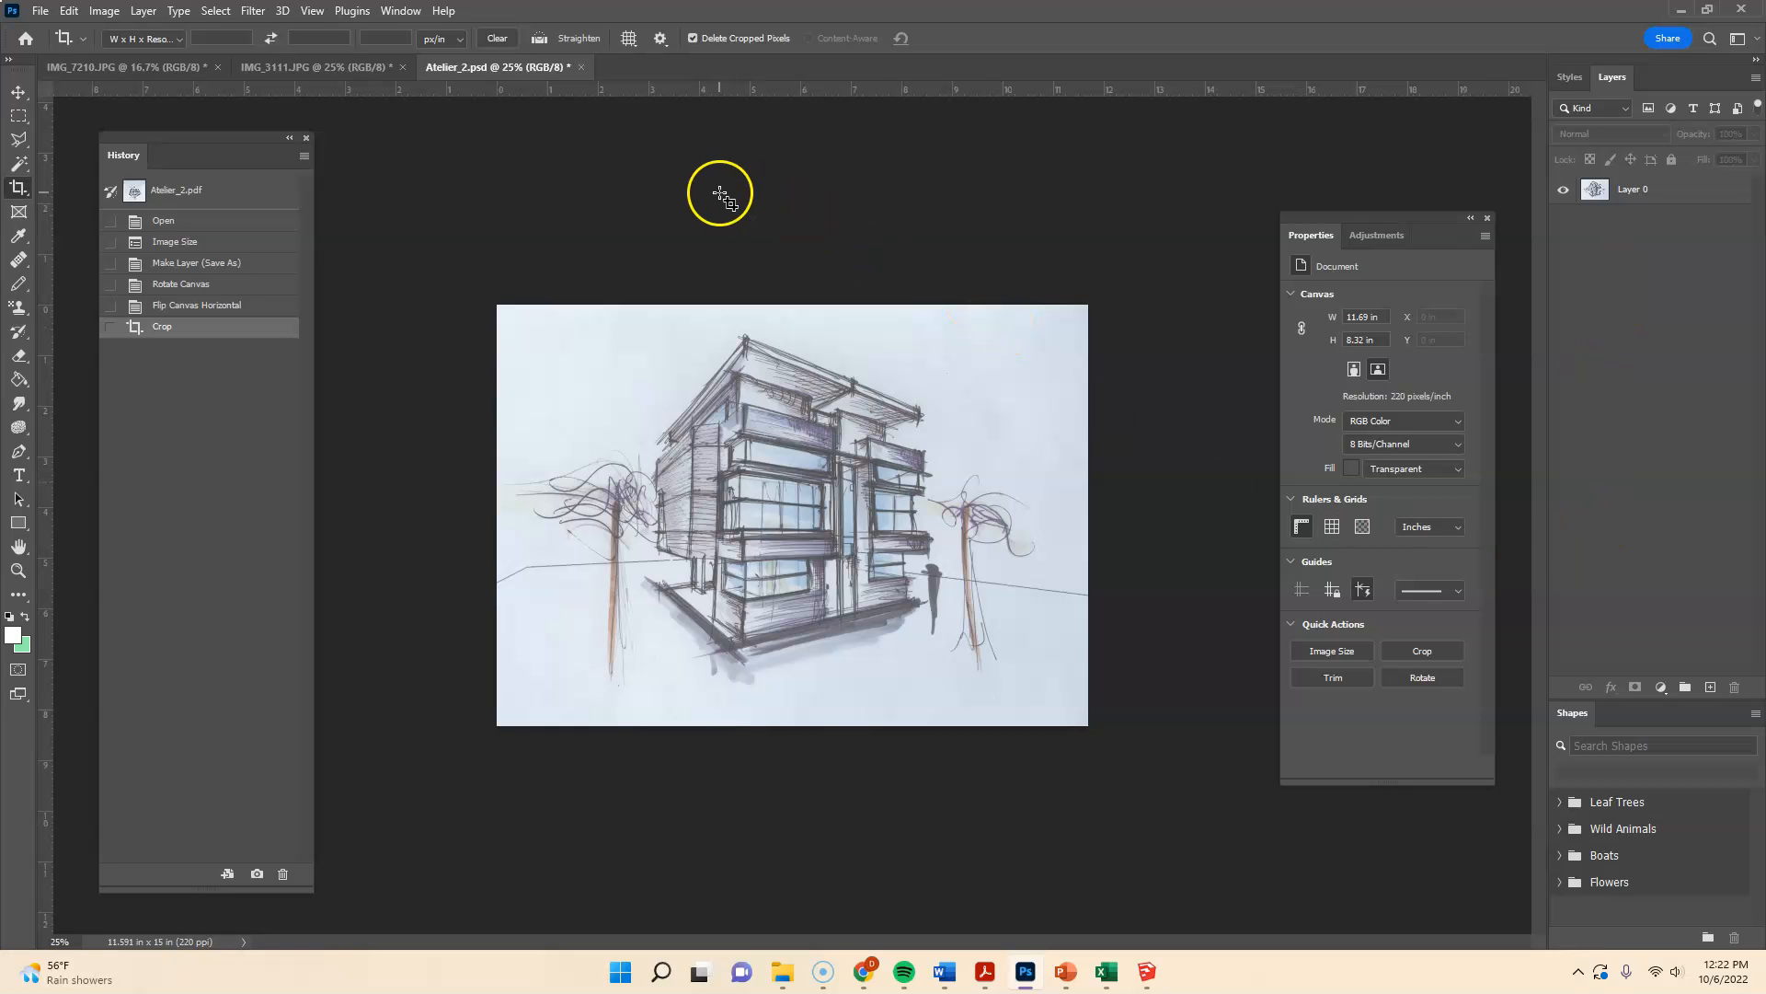
- Add a Levels adjustment layer above the cropped sketch layer
key("ctrl+0")
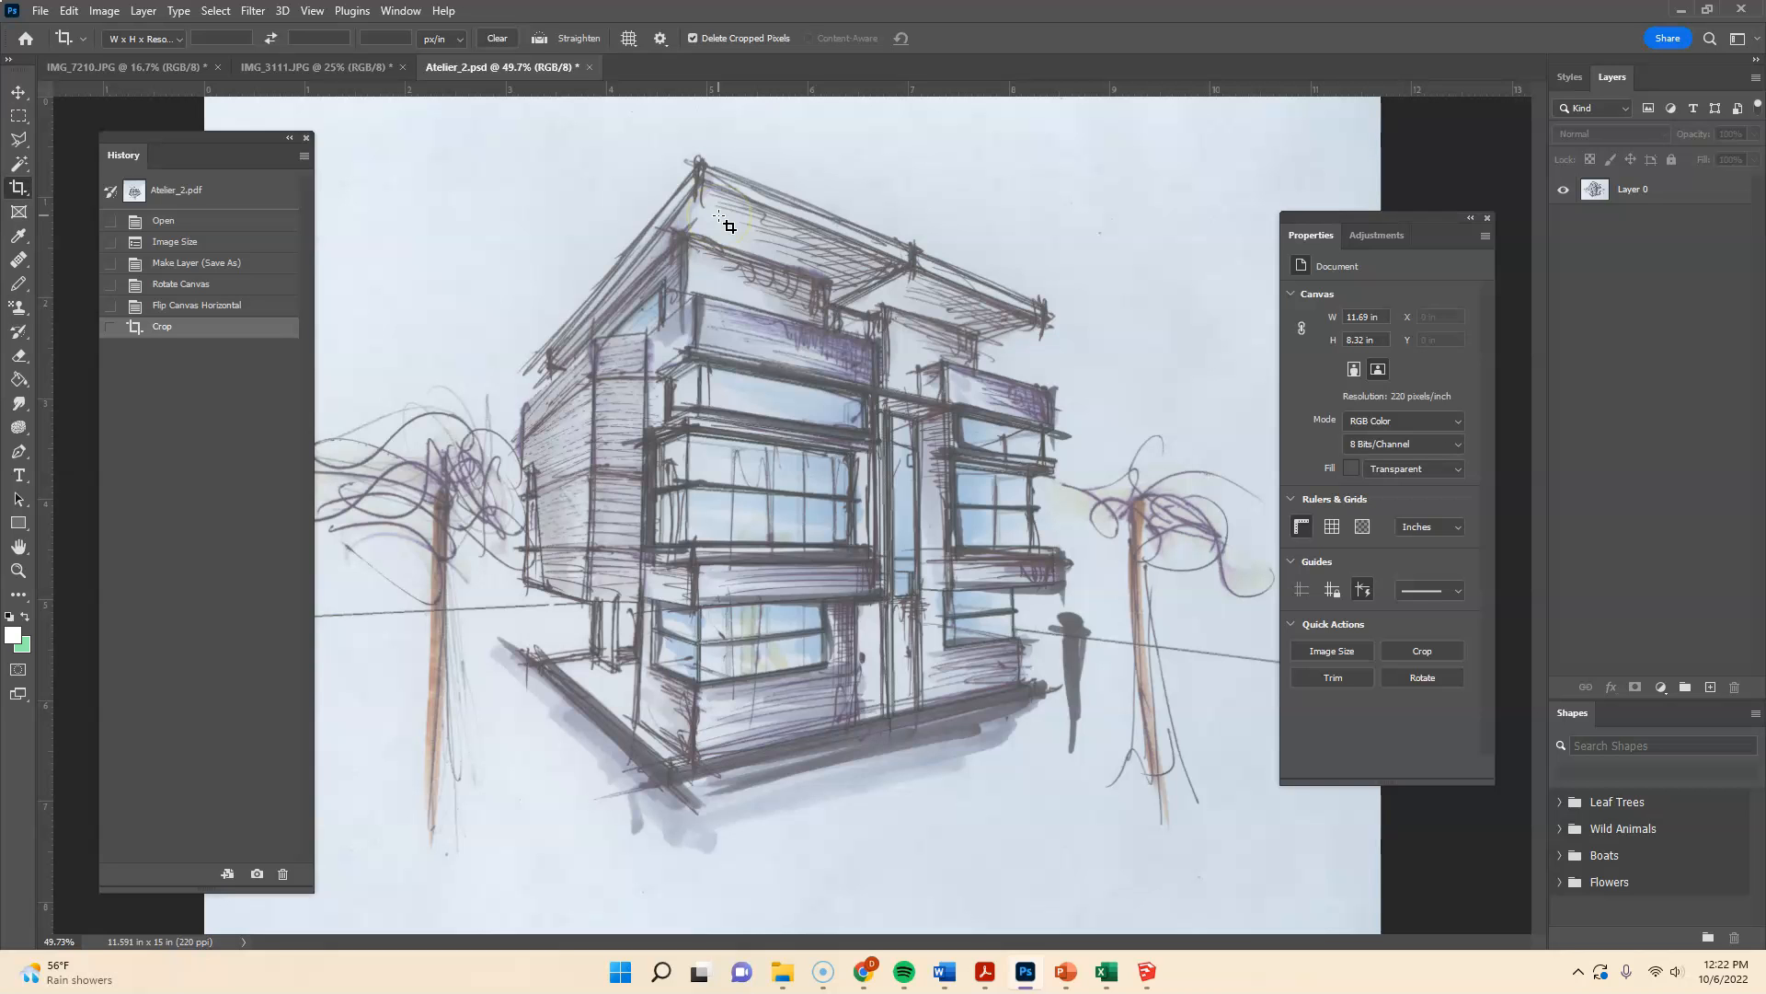
key("ctrl+minus")
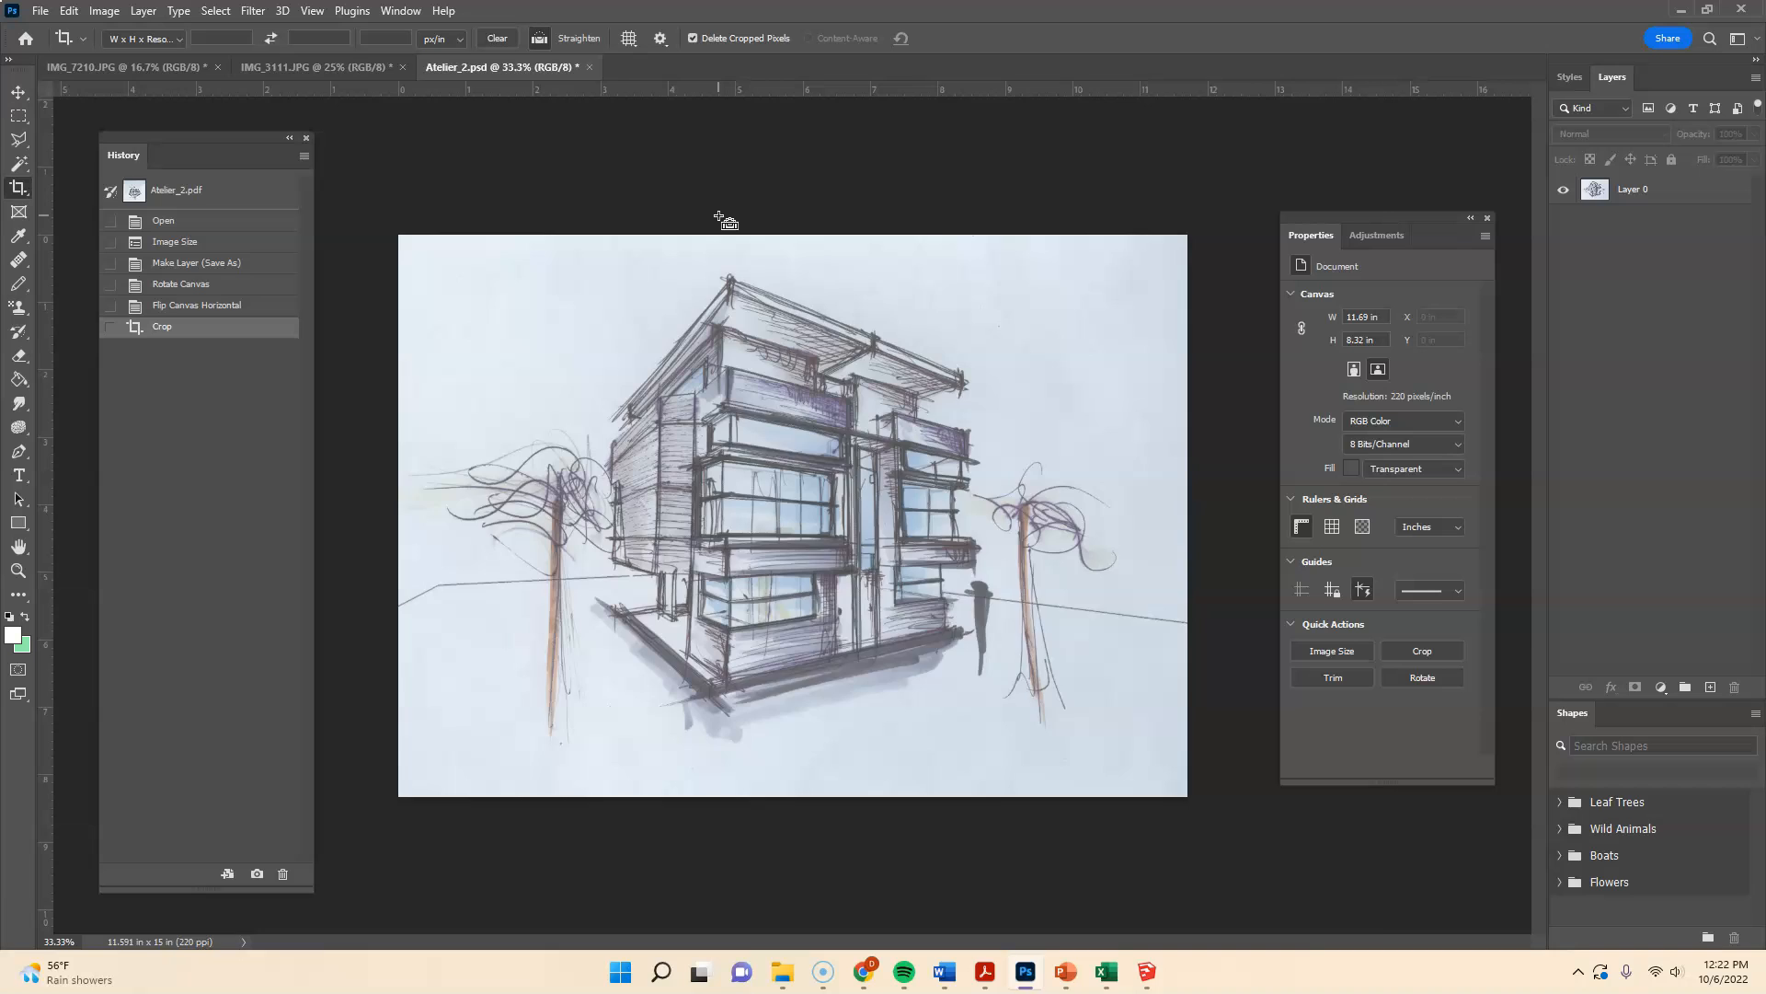
key("ctrl+0")
left_click(720, 267)
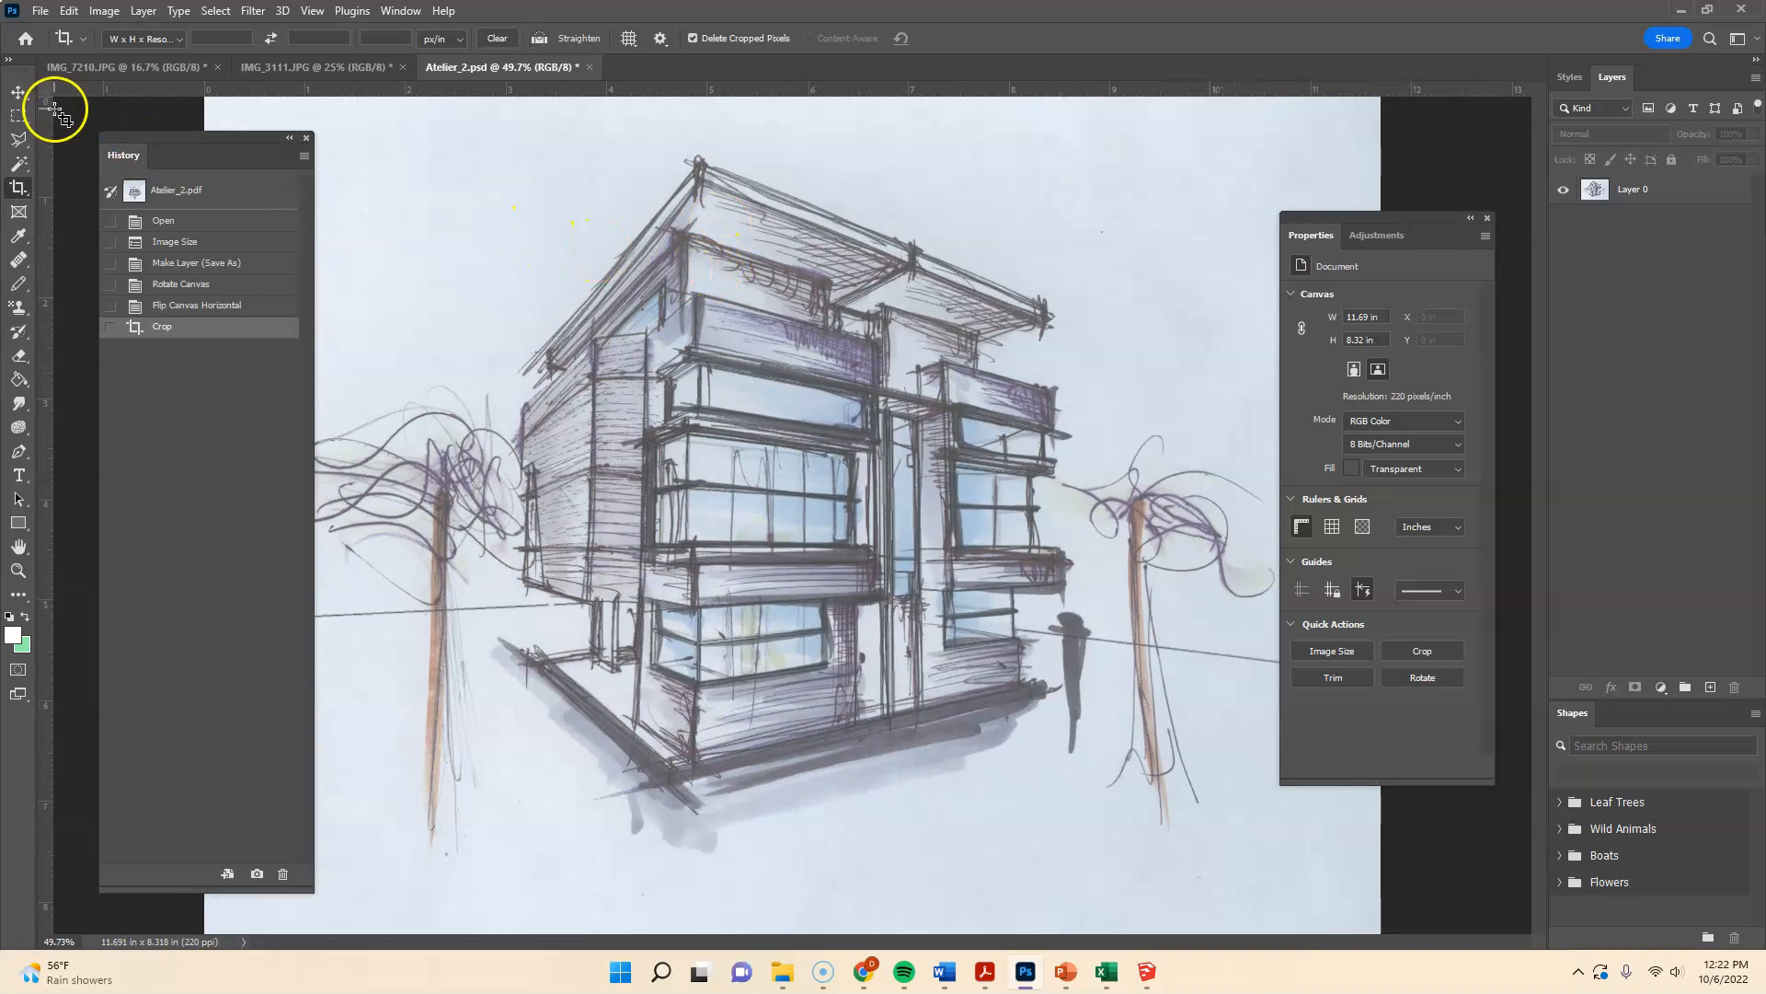
left_click(18, 92)
key("ctrl")
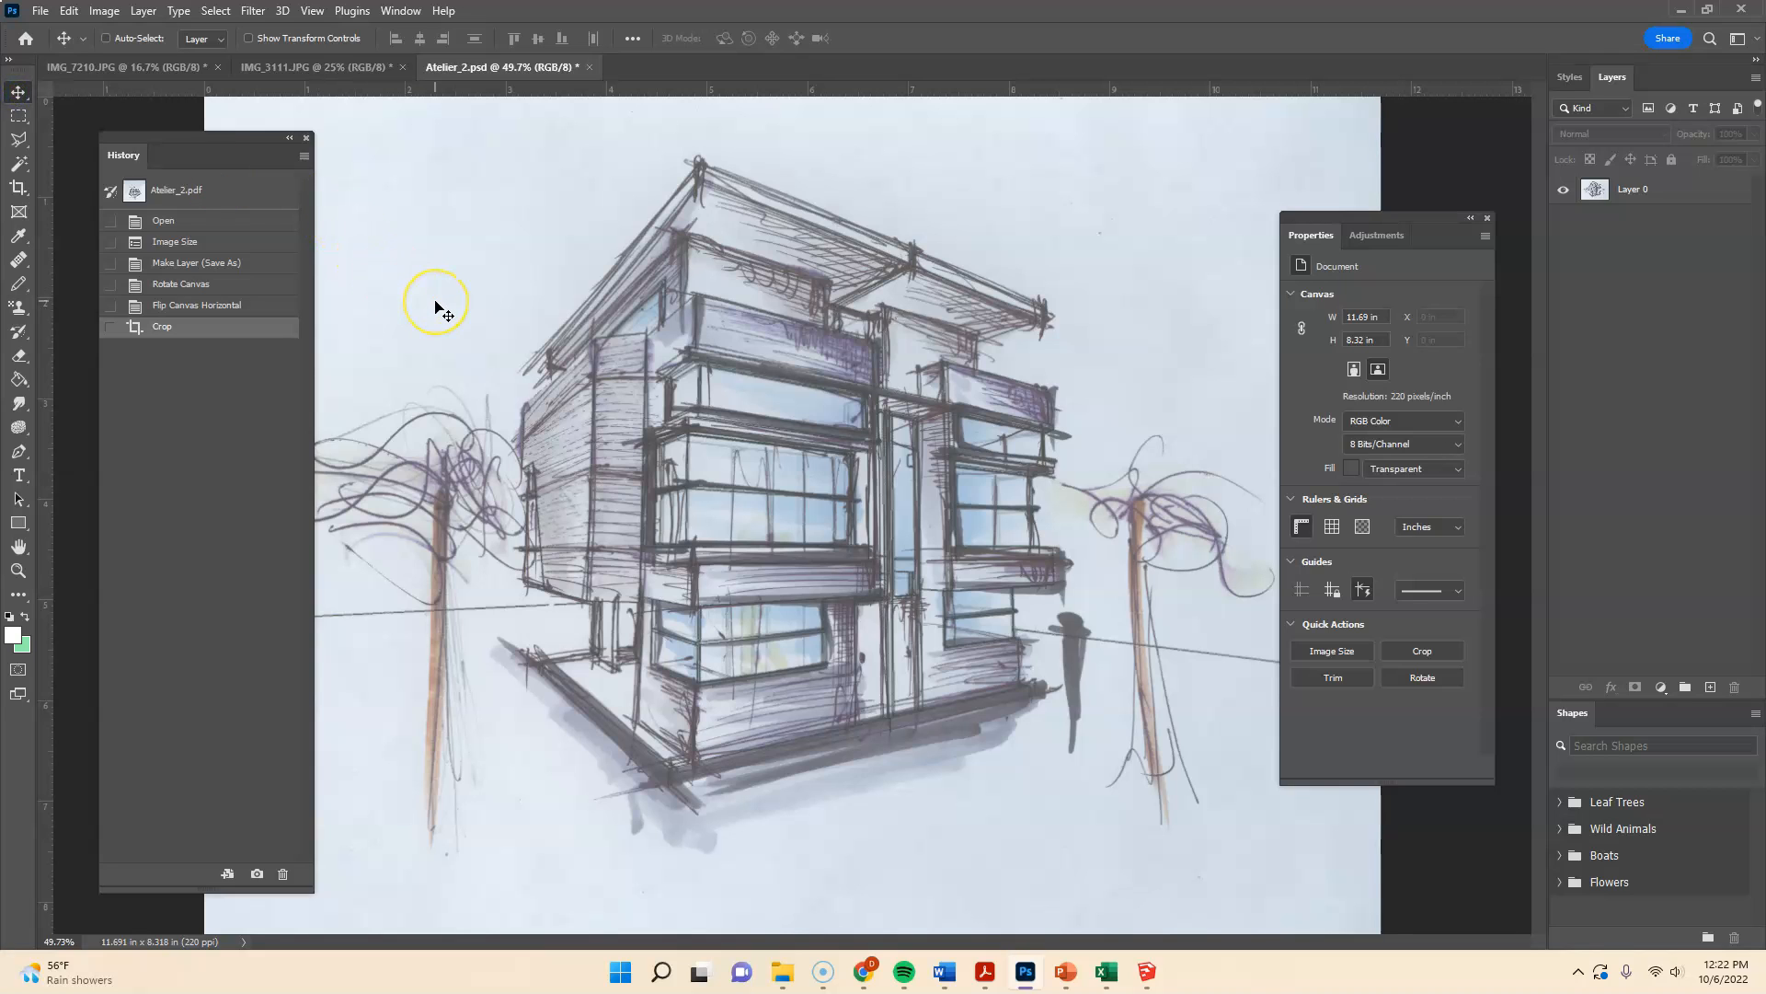
key("ctrl+minus")
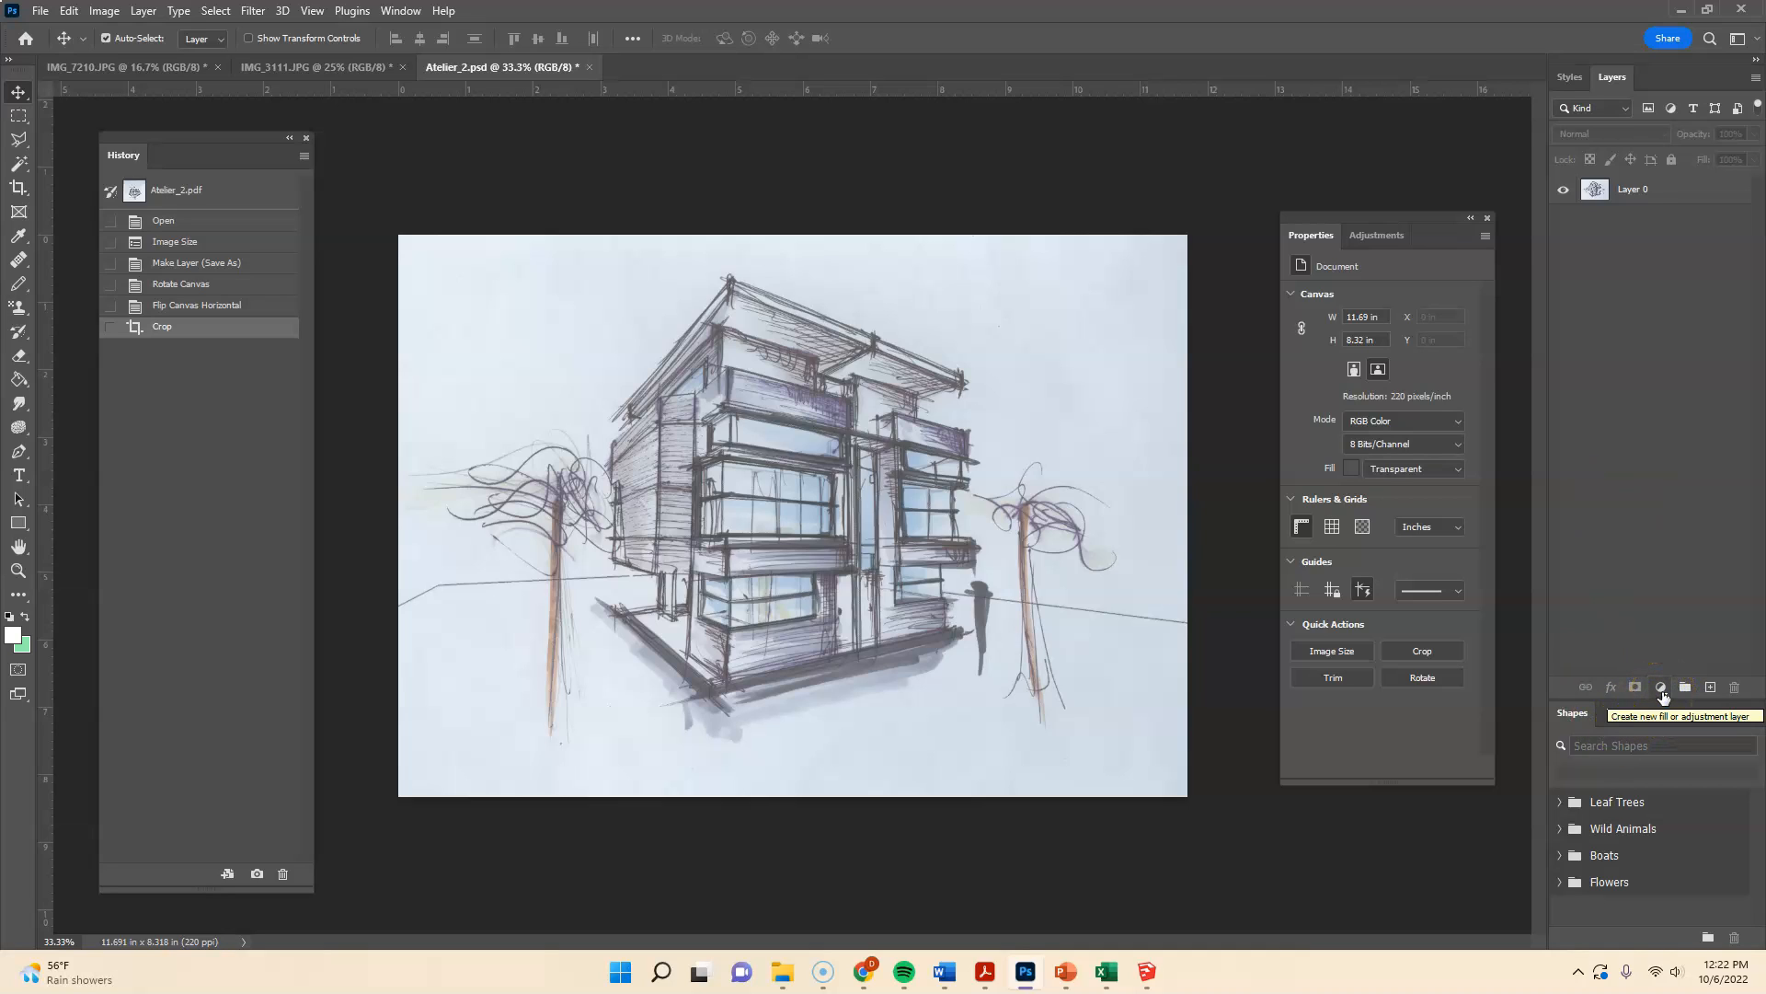
left_click(1662, 689)
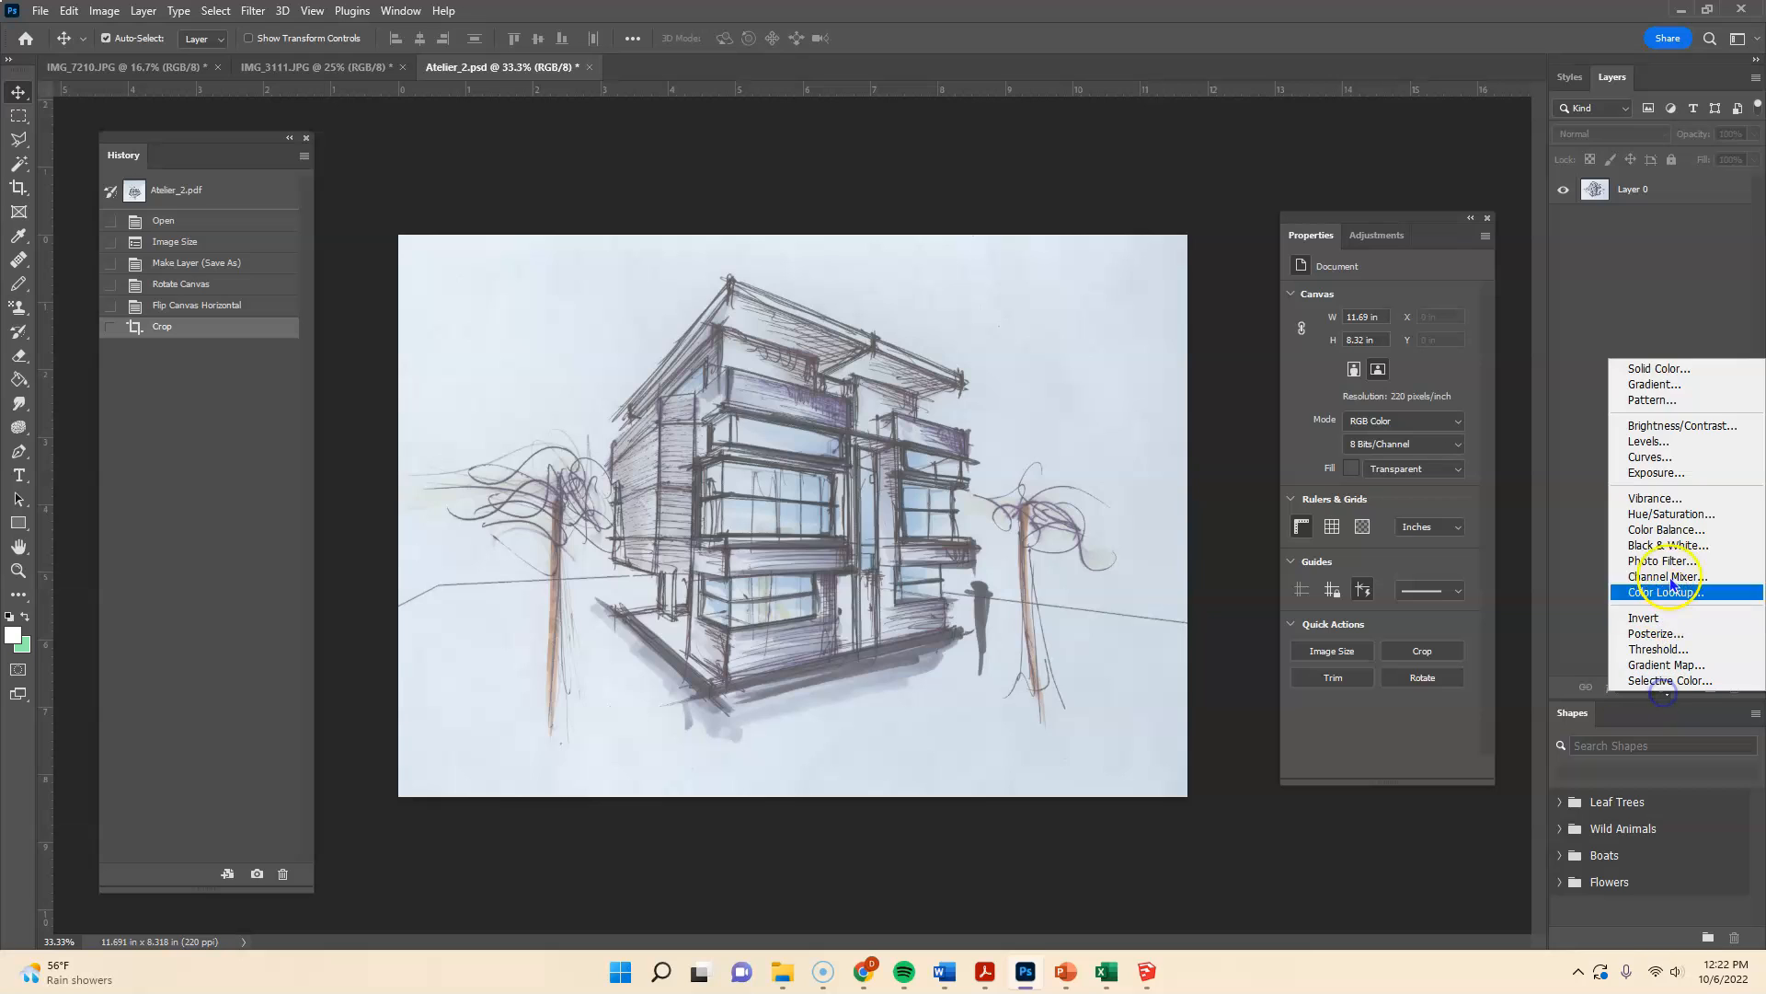
left_click(1680, 446)
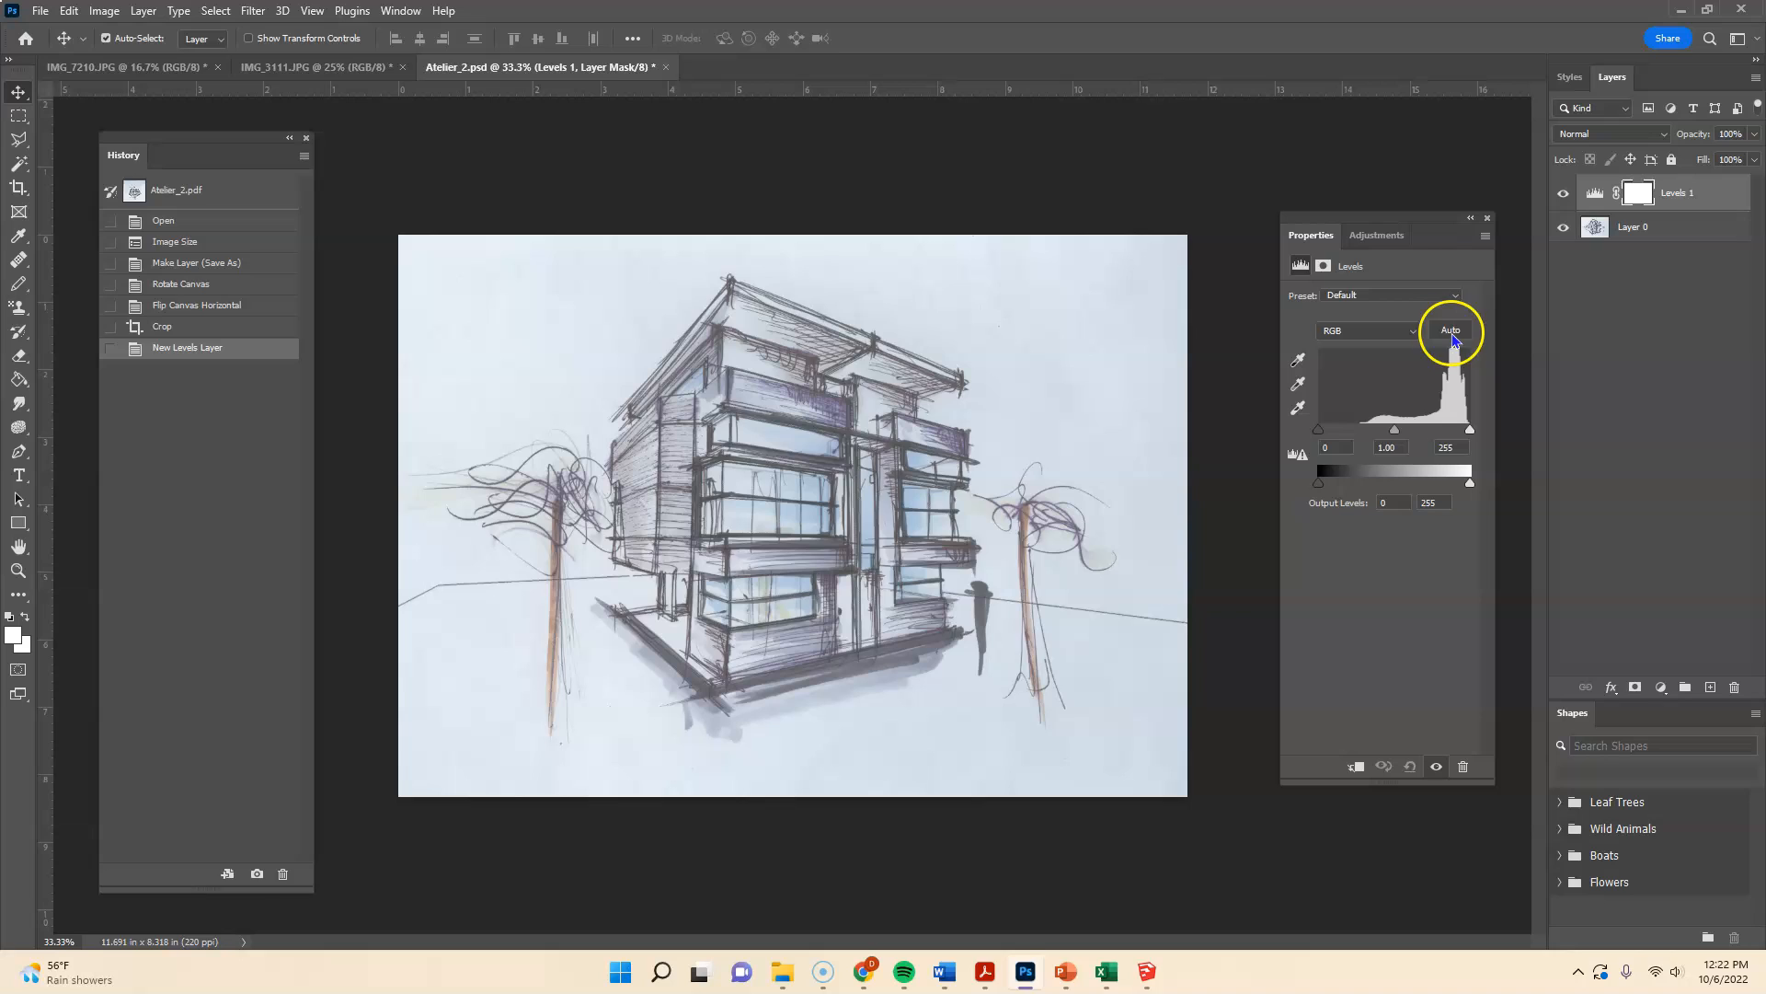
- Examine the channel choices and the black input slider of the Levels adjustment
left_click(1368, 331)
left_click(1371, 333)
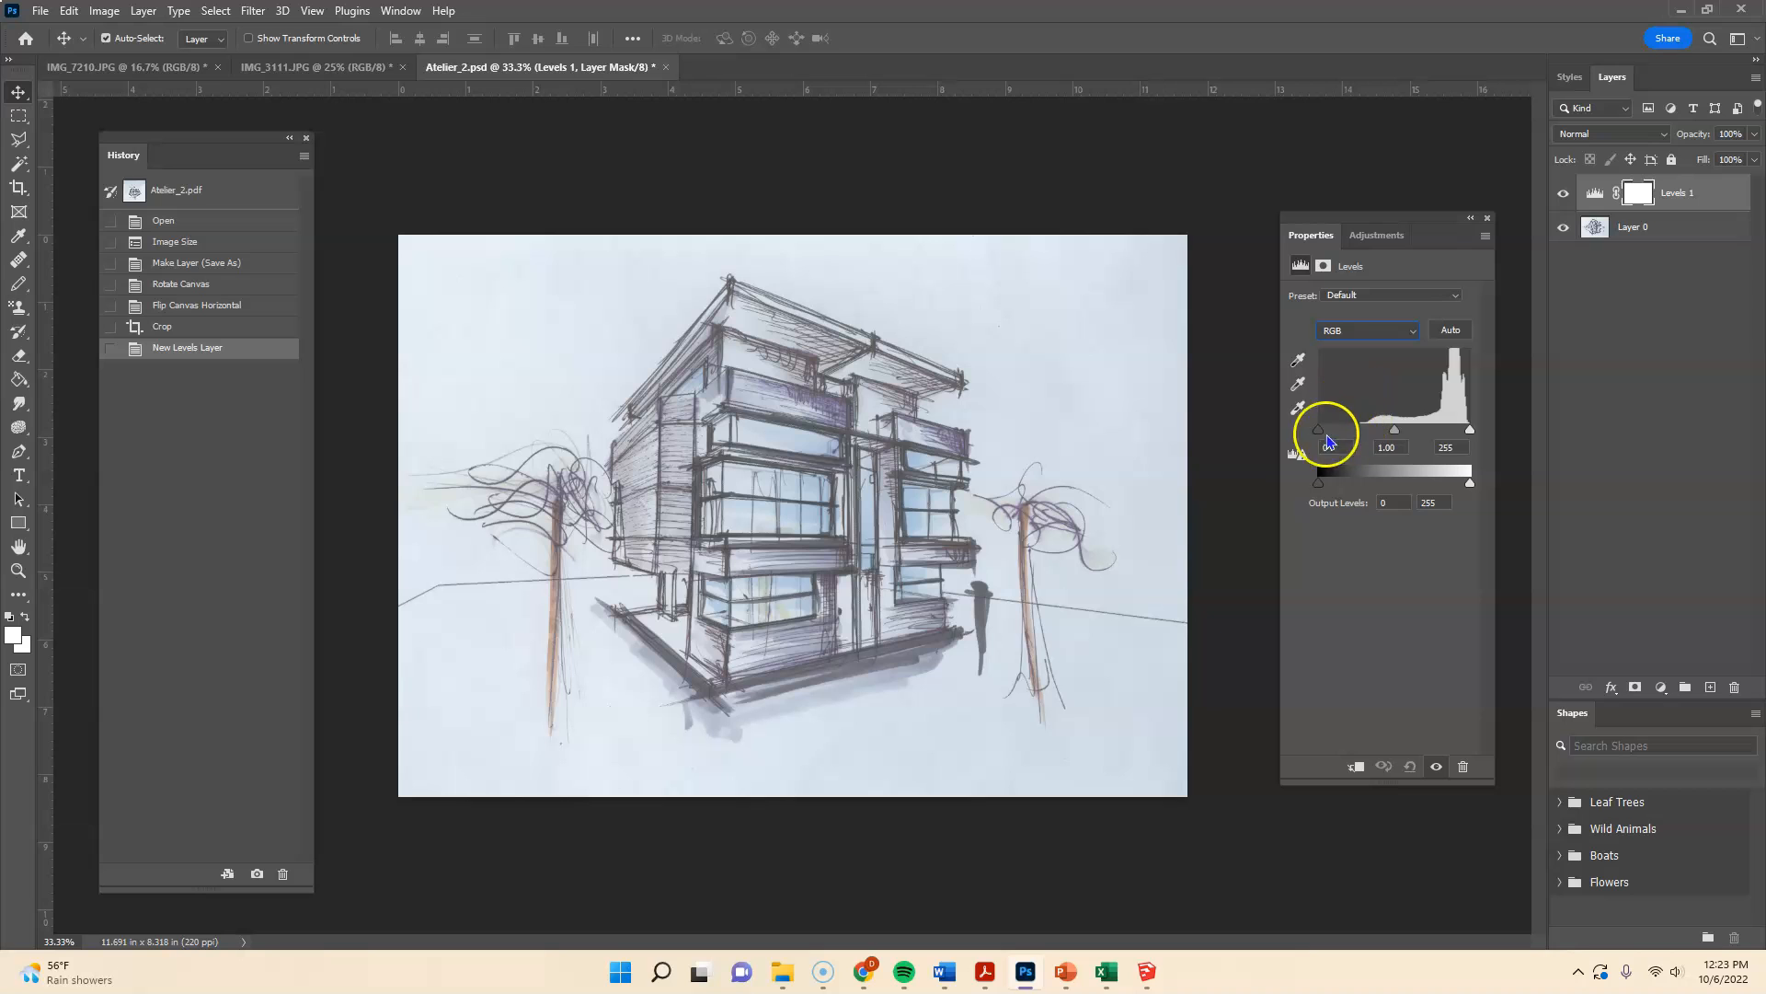
mouse_move(1320, 430)
left_mouse_down()
mouse_move(1361, 441)
mouse_move(1316, 439)
left_mouse_up()
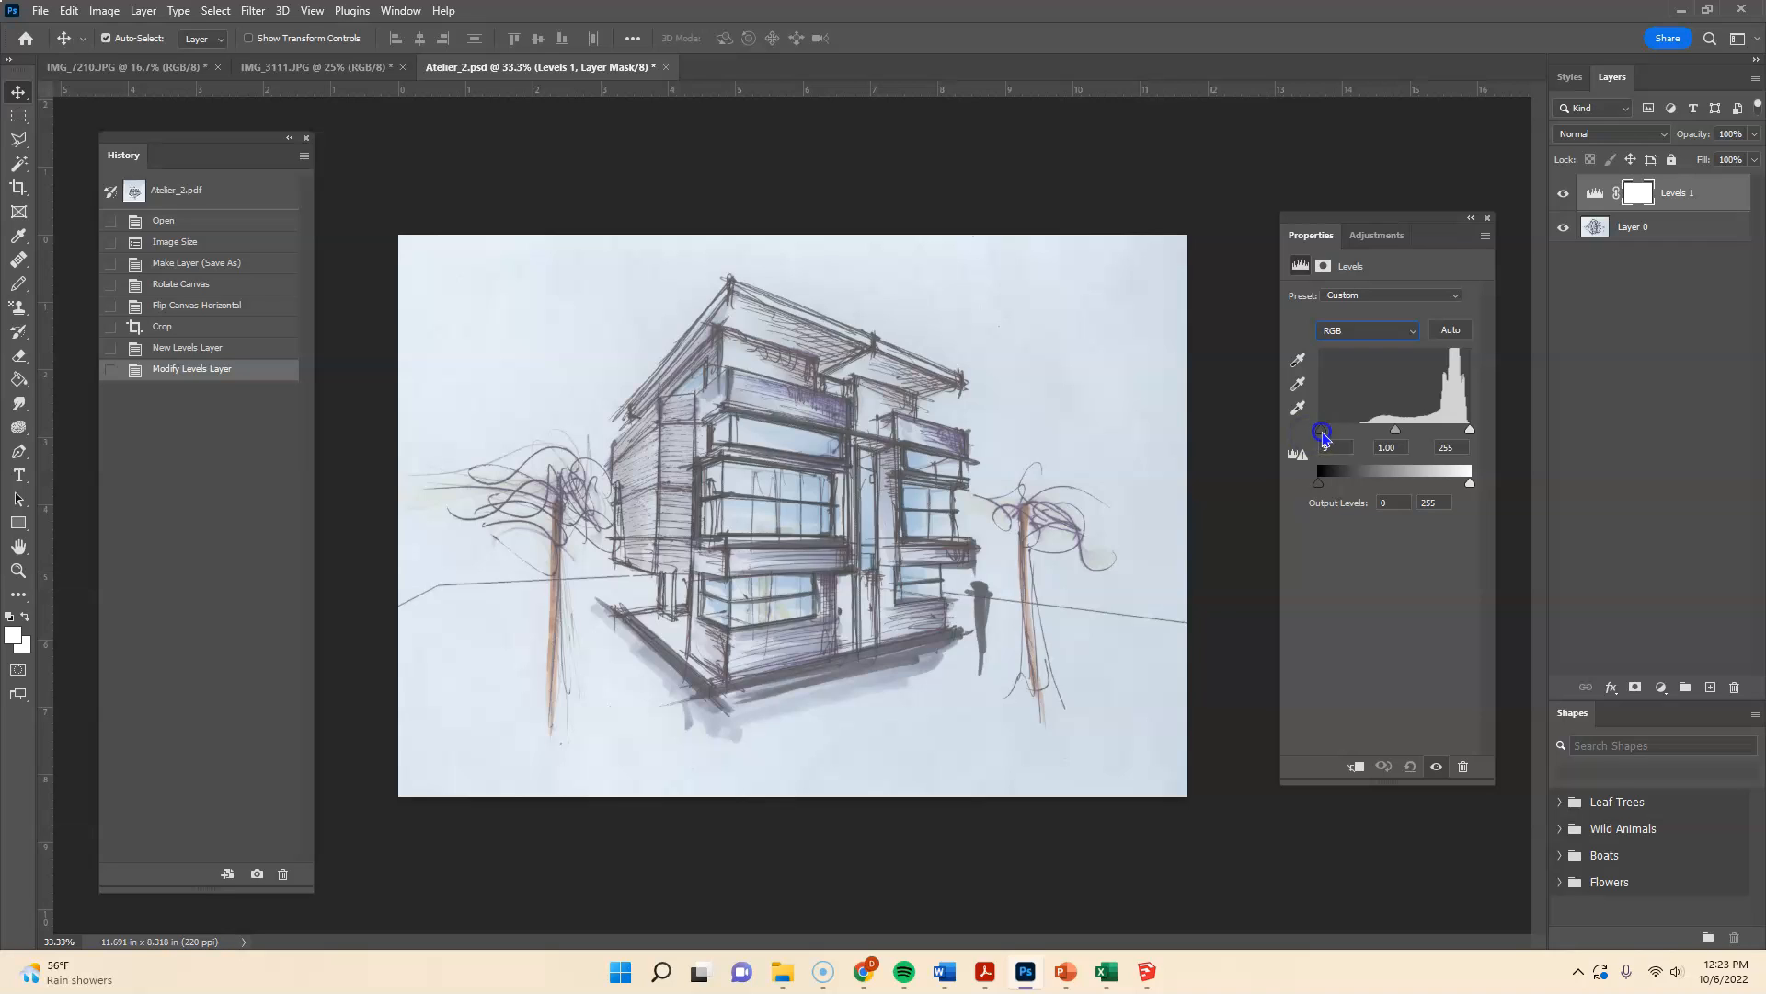
left_click(1355, 336)
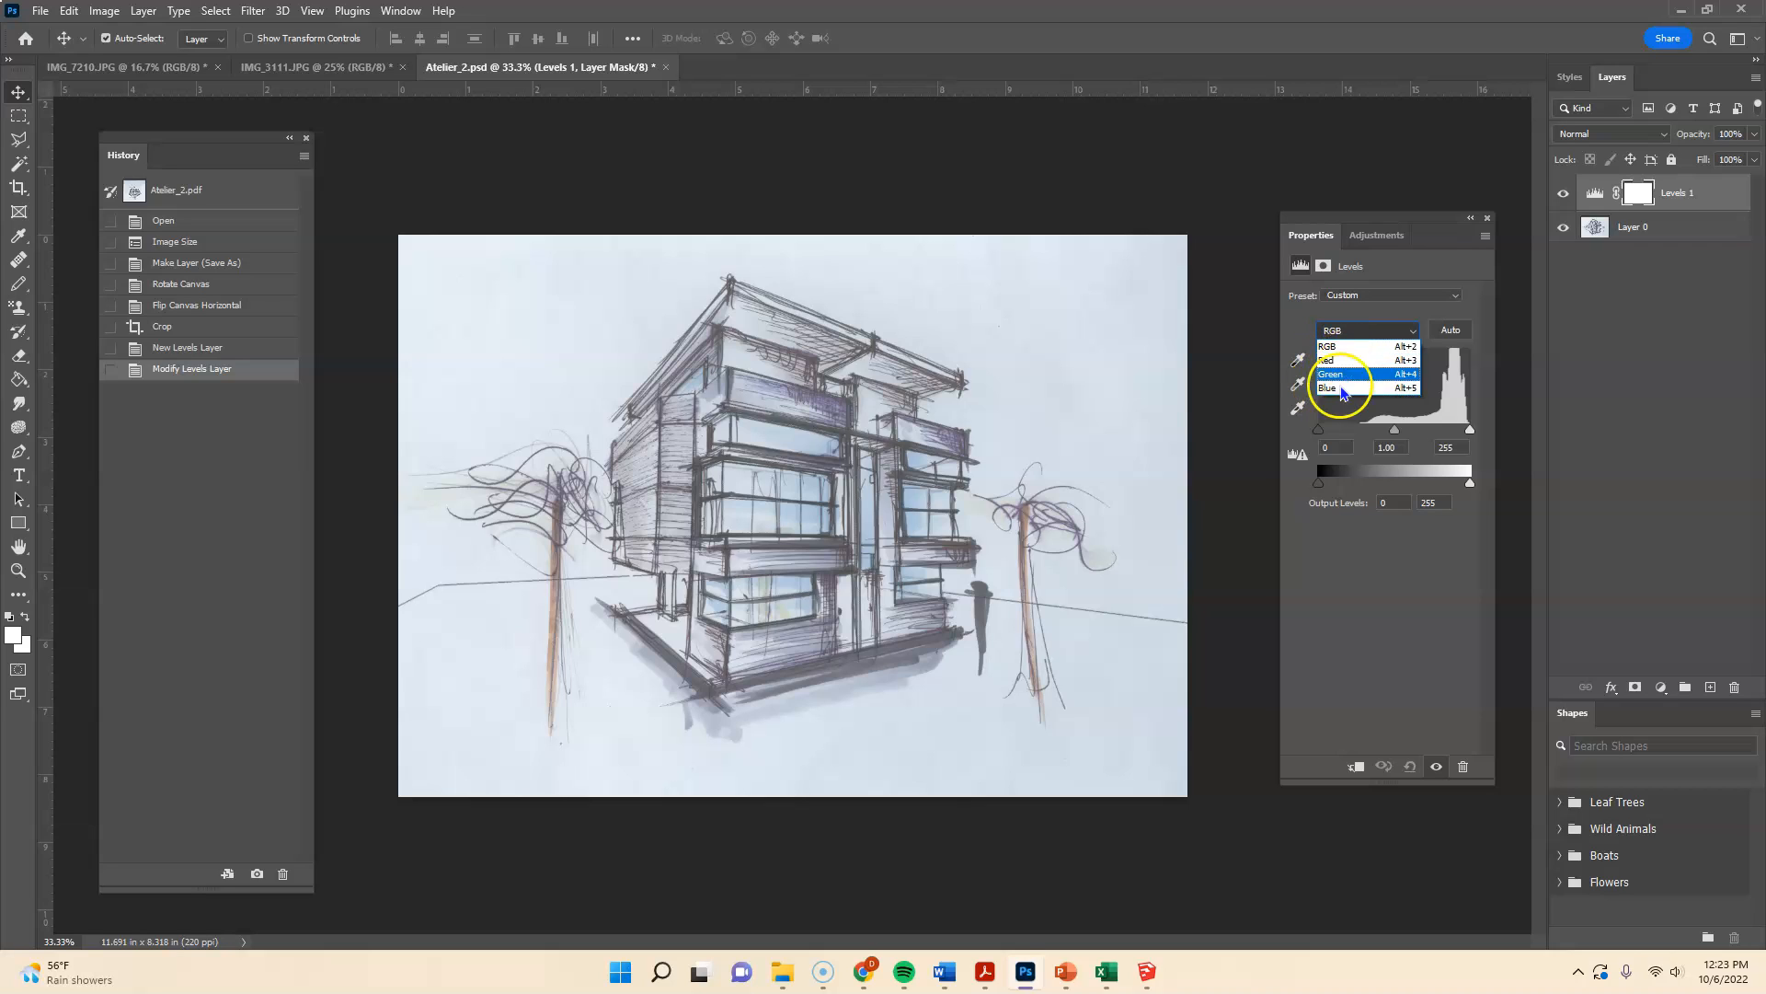
left_click(1231, 185)
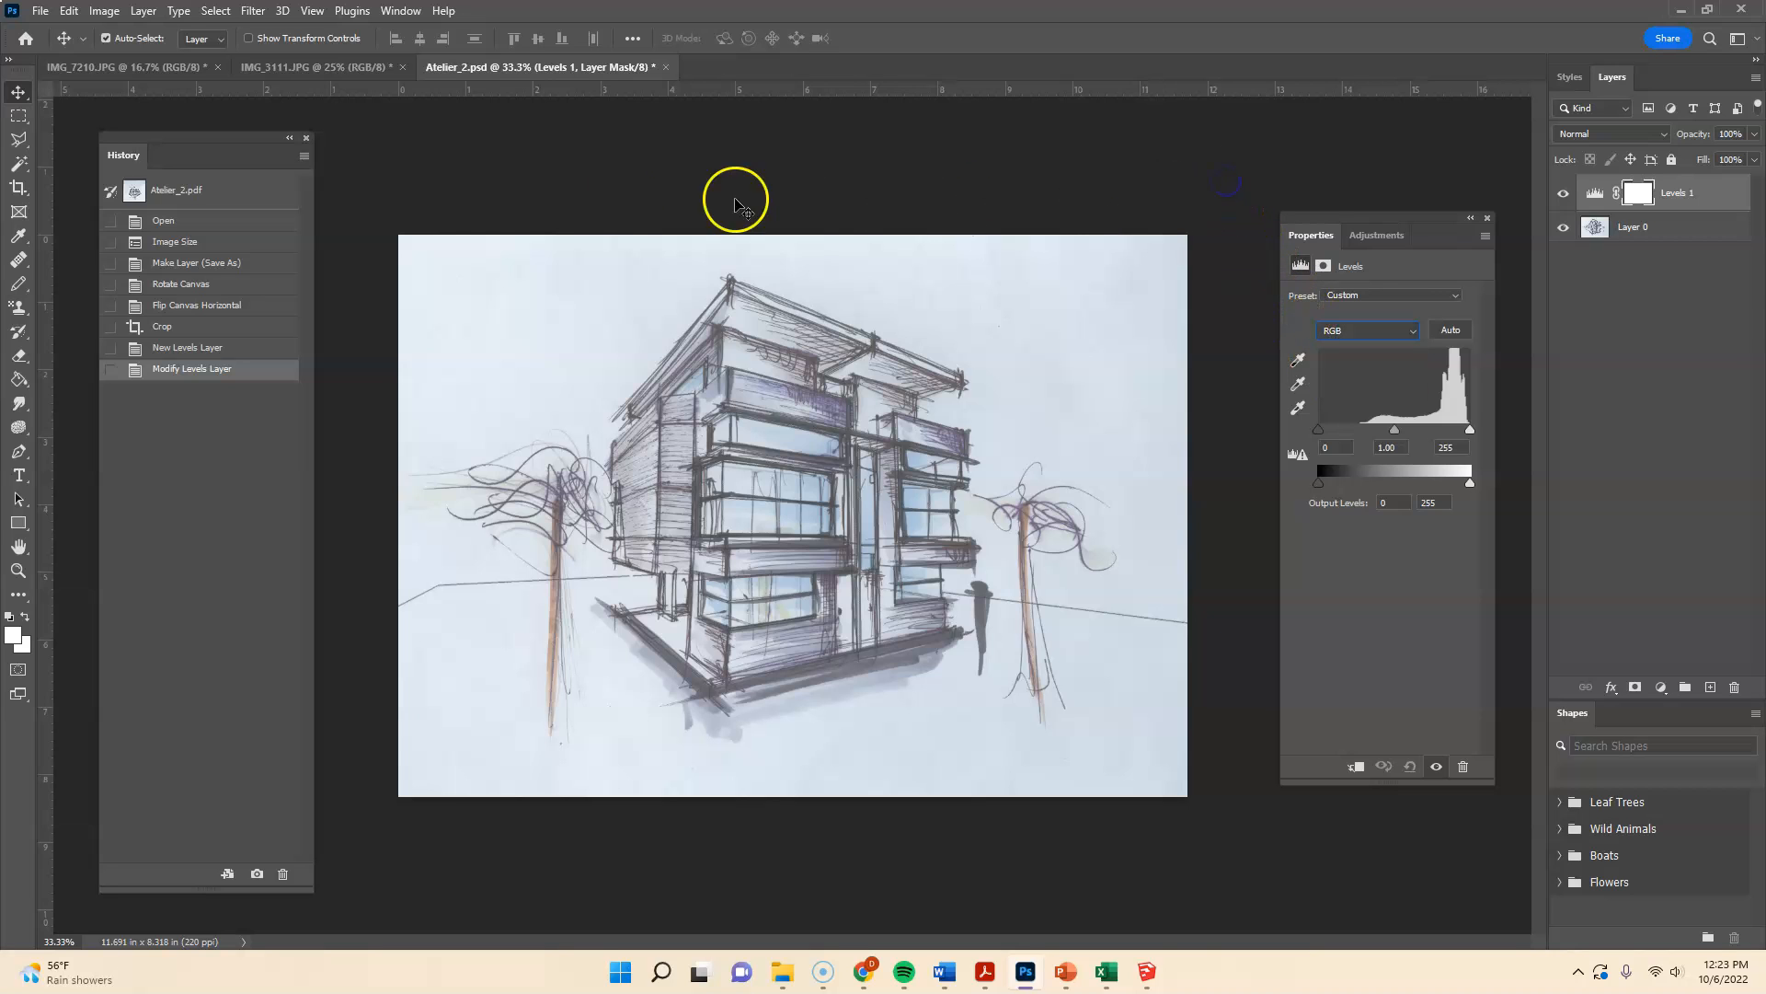
- View the IMG_7210 material board photo for comparison and return to the Atelier_2 drawing
left_click(306, 72)
left_click(136, 74)
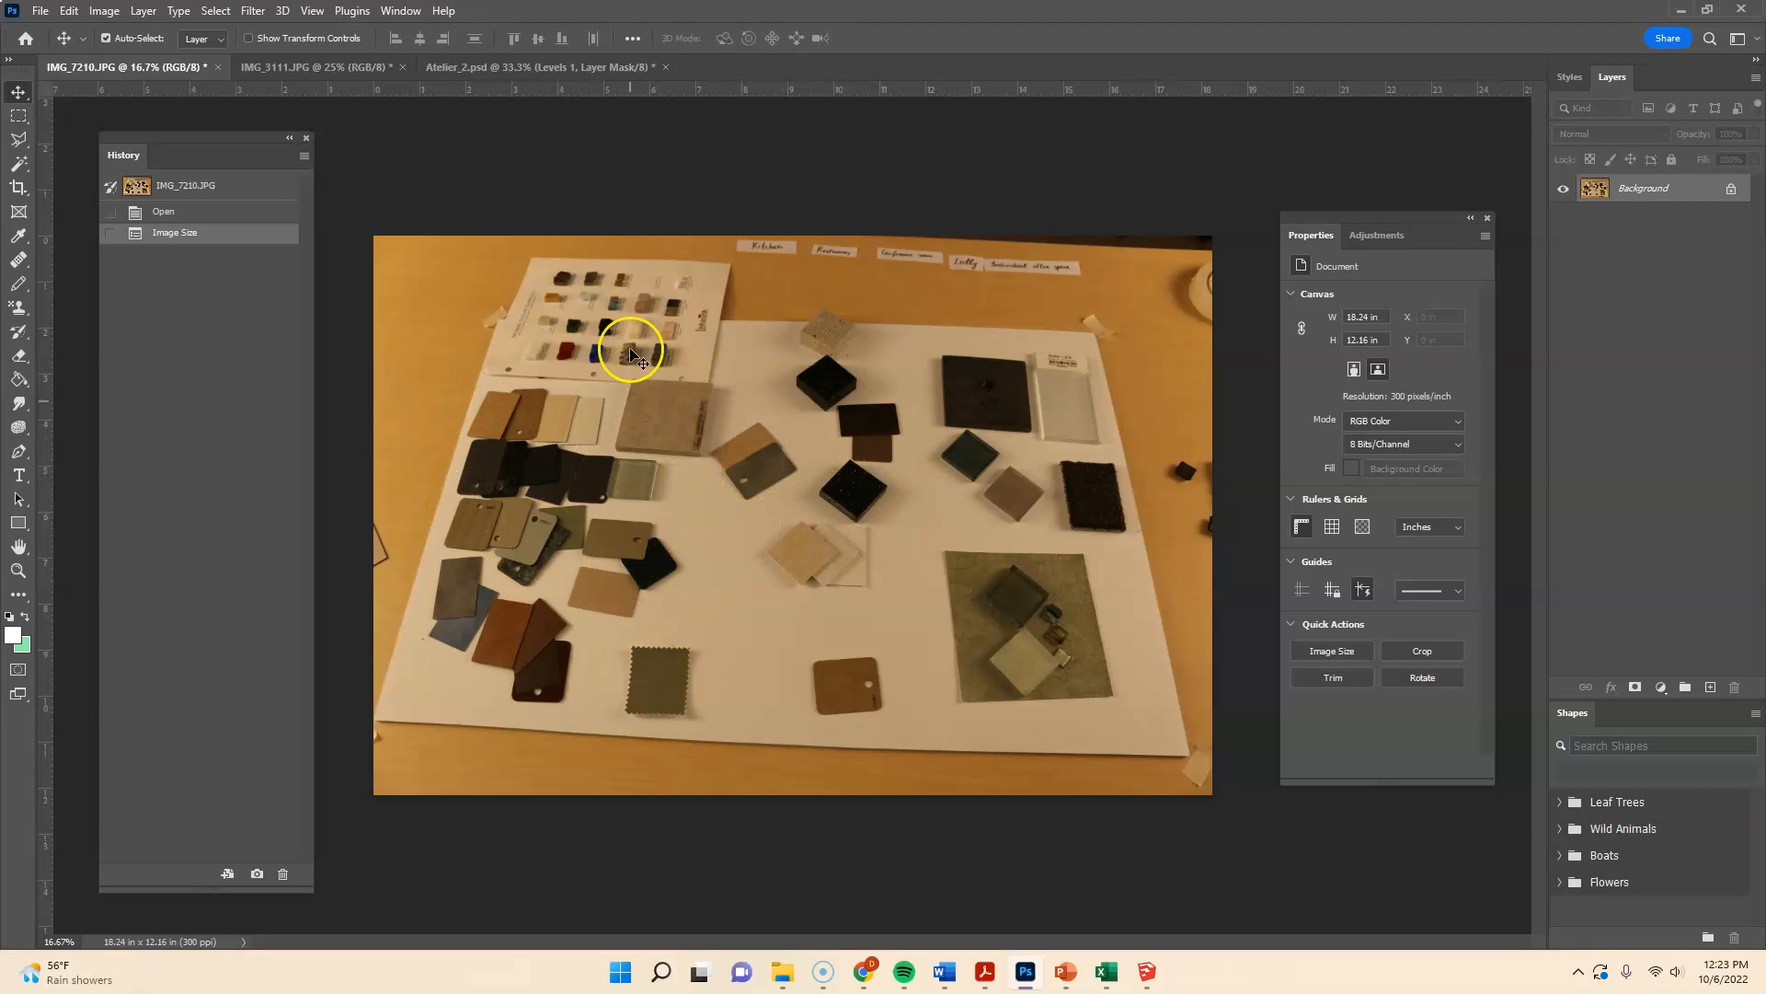
left_click(538, 67)
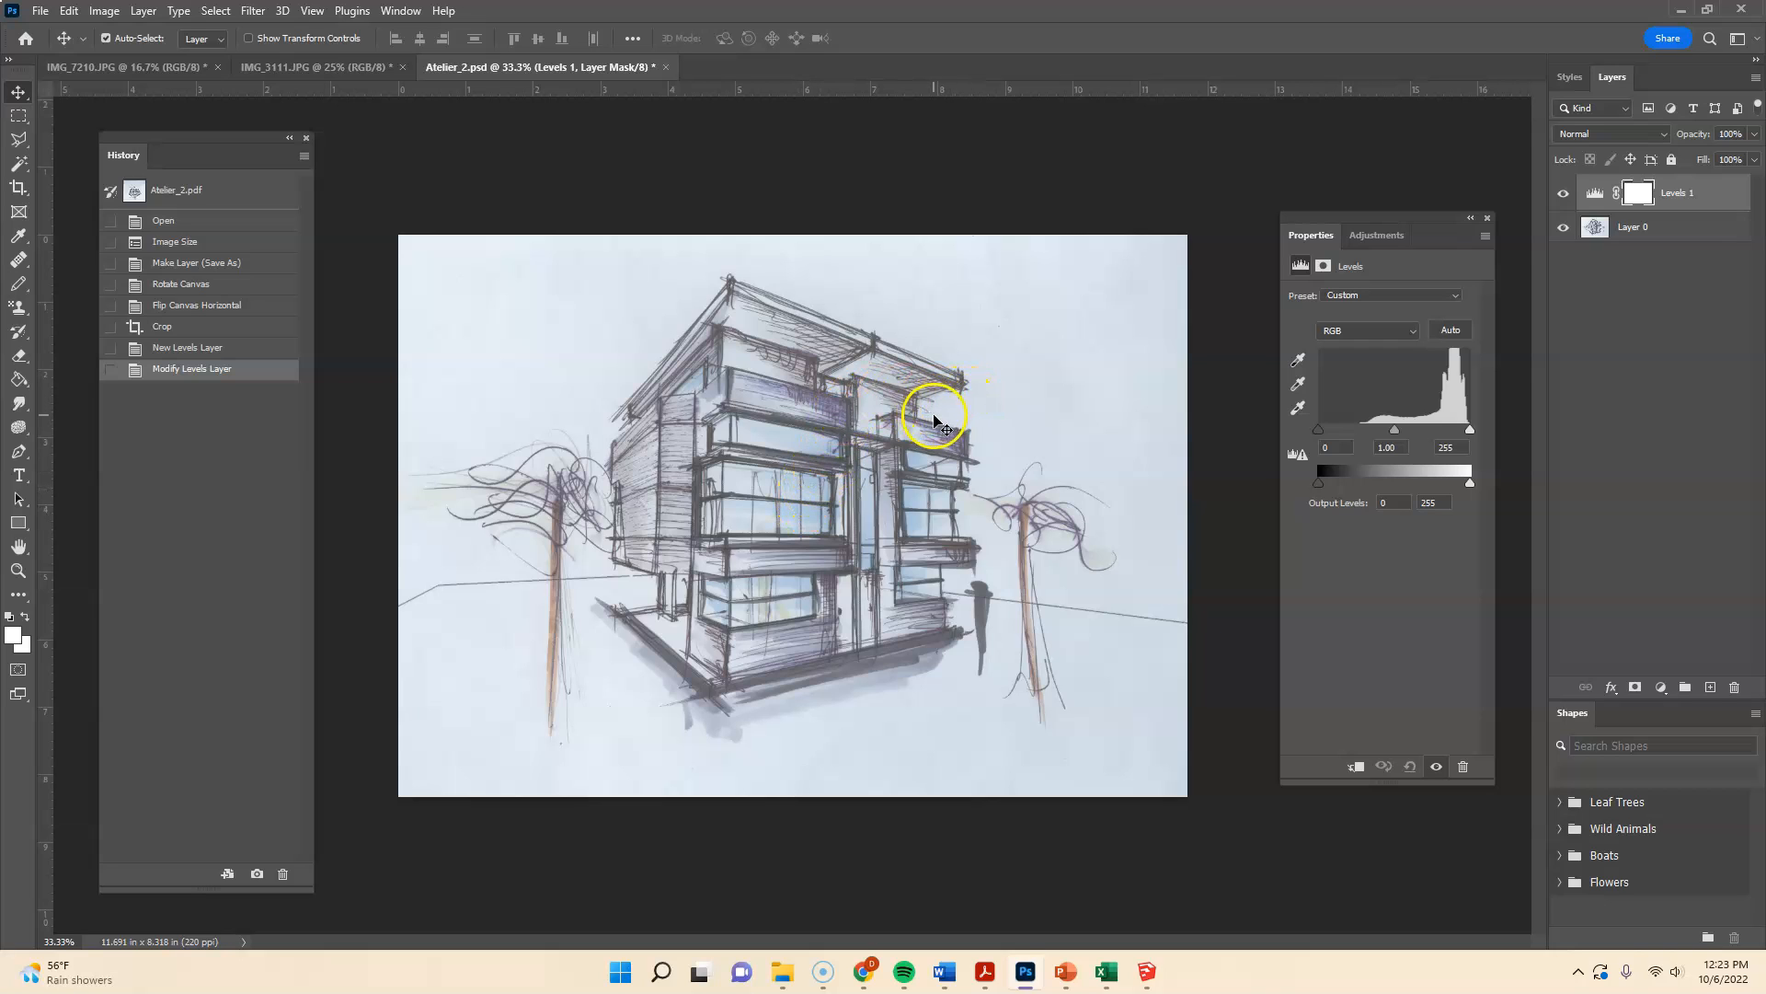
- Auto-correct the Levels adjustment and set its RGB input levels to 56, 0.89 and 240
mouse_move(1319, 429)
left_mouse_down()
mouse_move(1359, 436)
mouse_move(1297, 434)
left_mouse_up()
left_click(1450, 331)
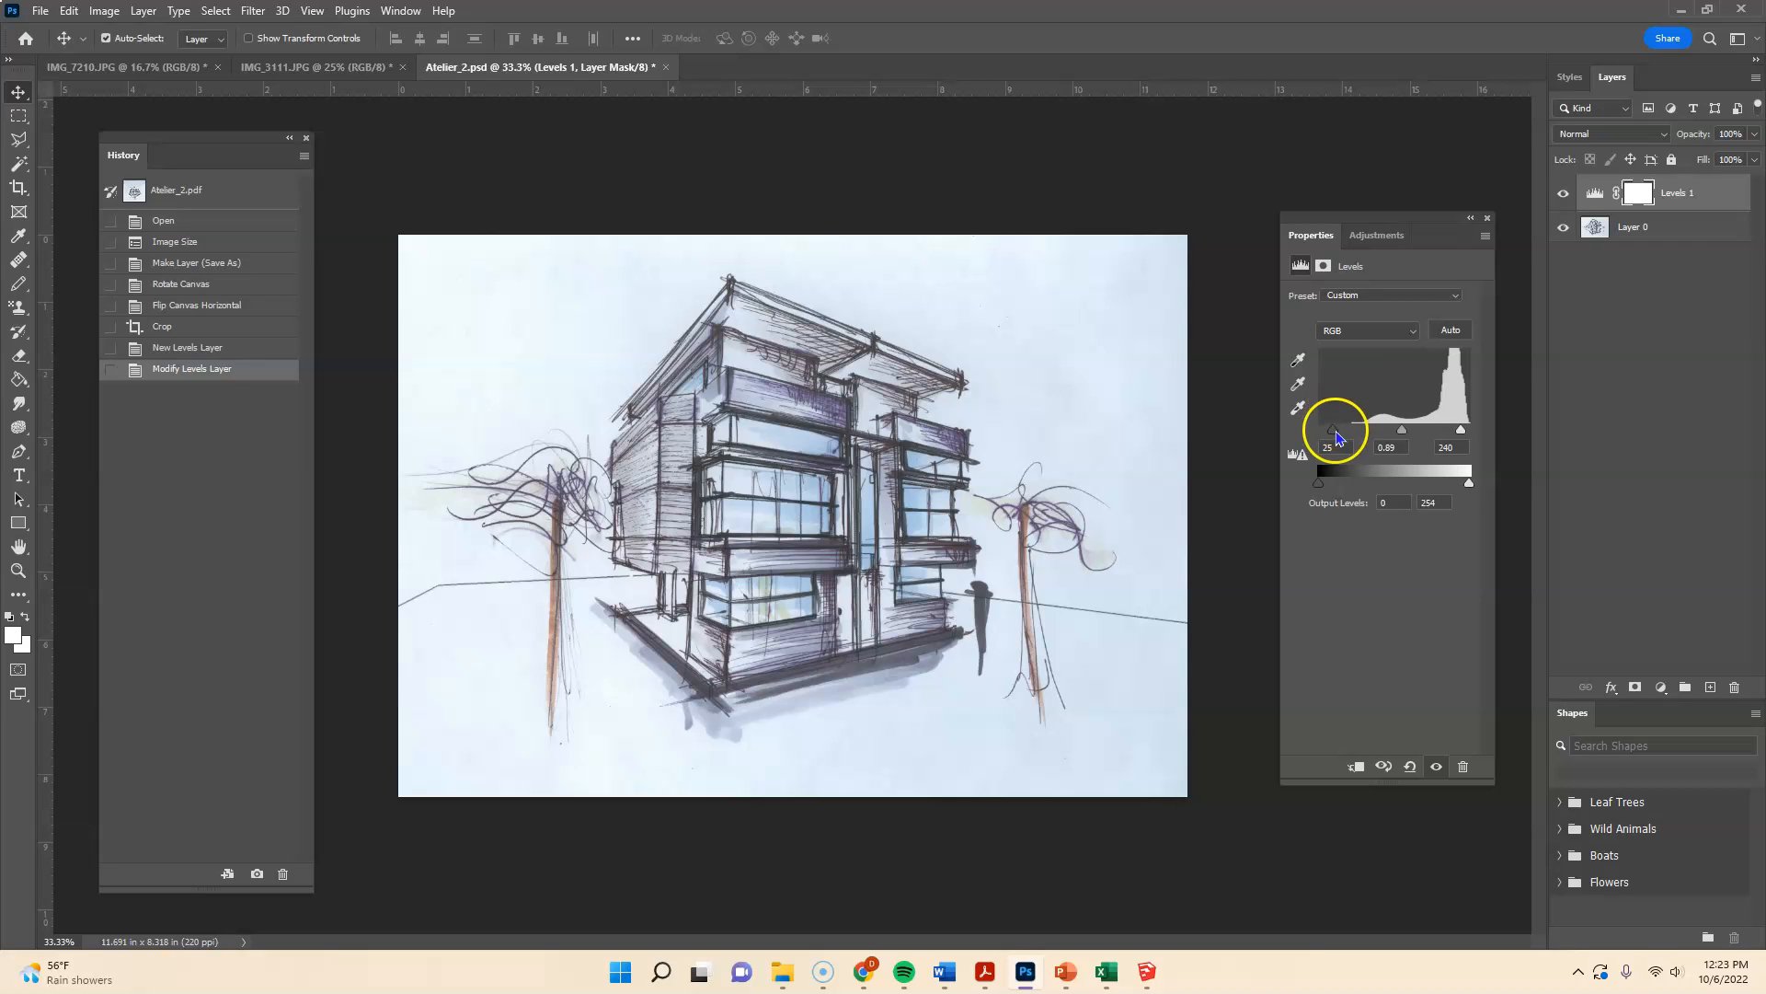
left_click_drag(1336, 435, 1353, 438)
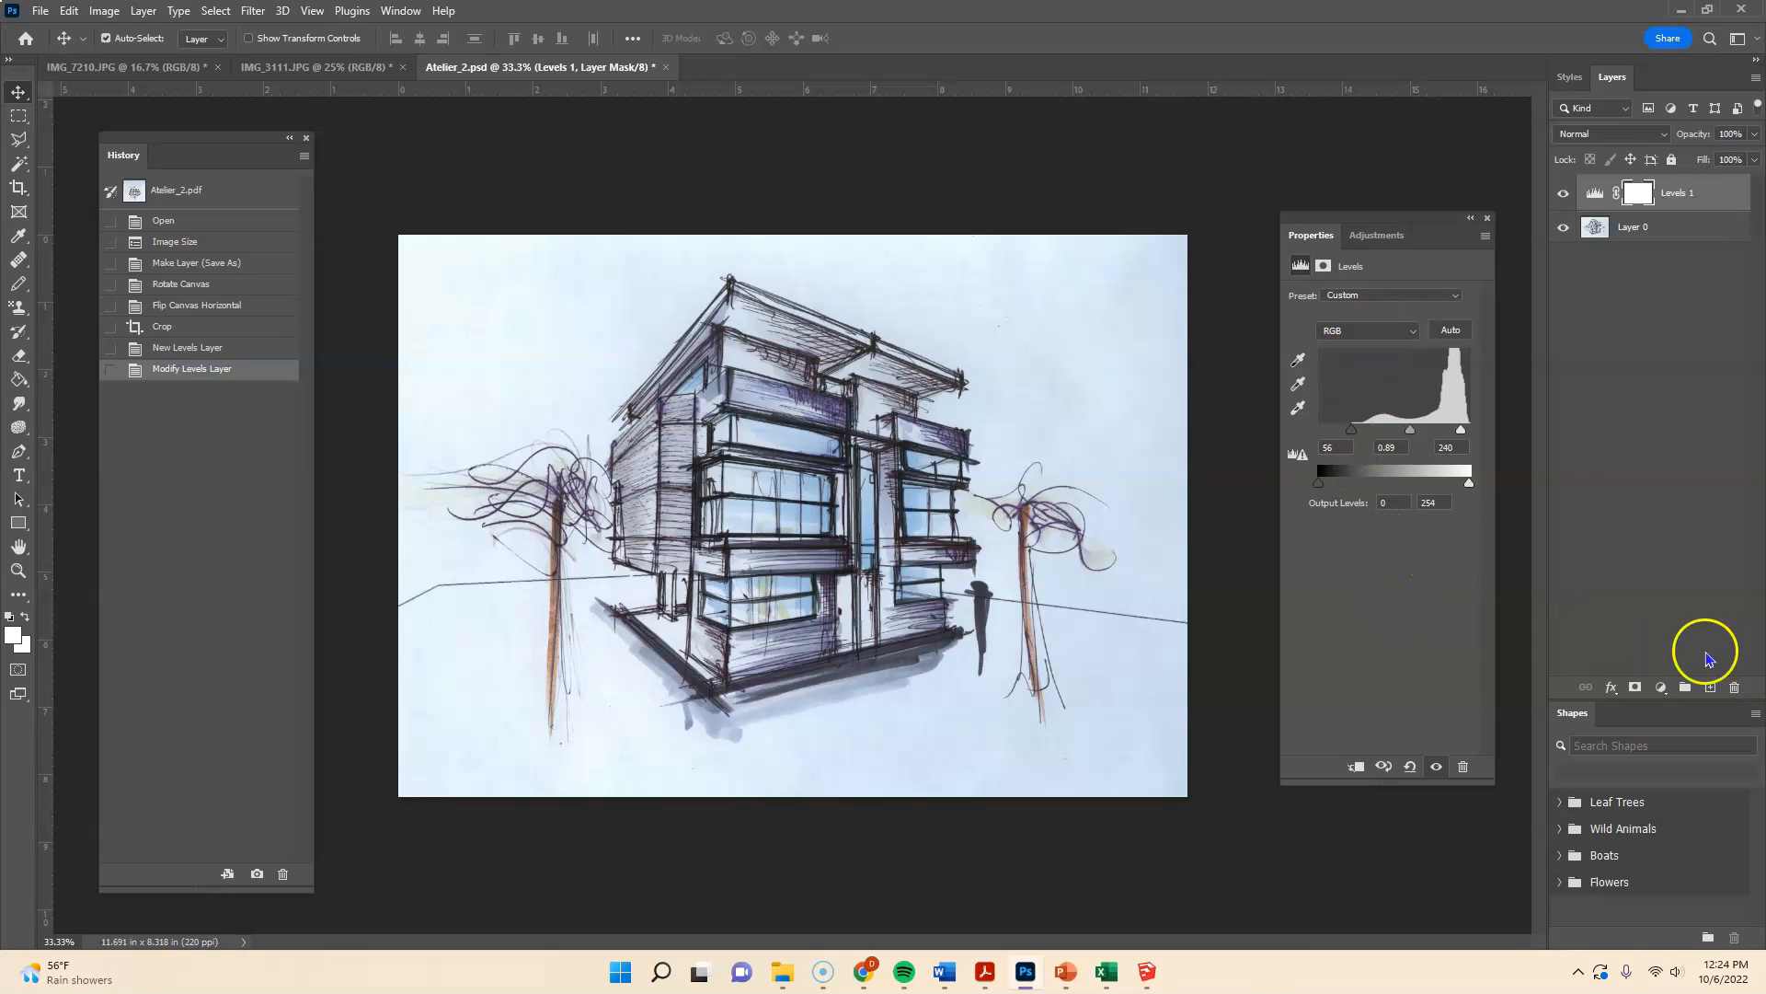
left_click(1665, 685)
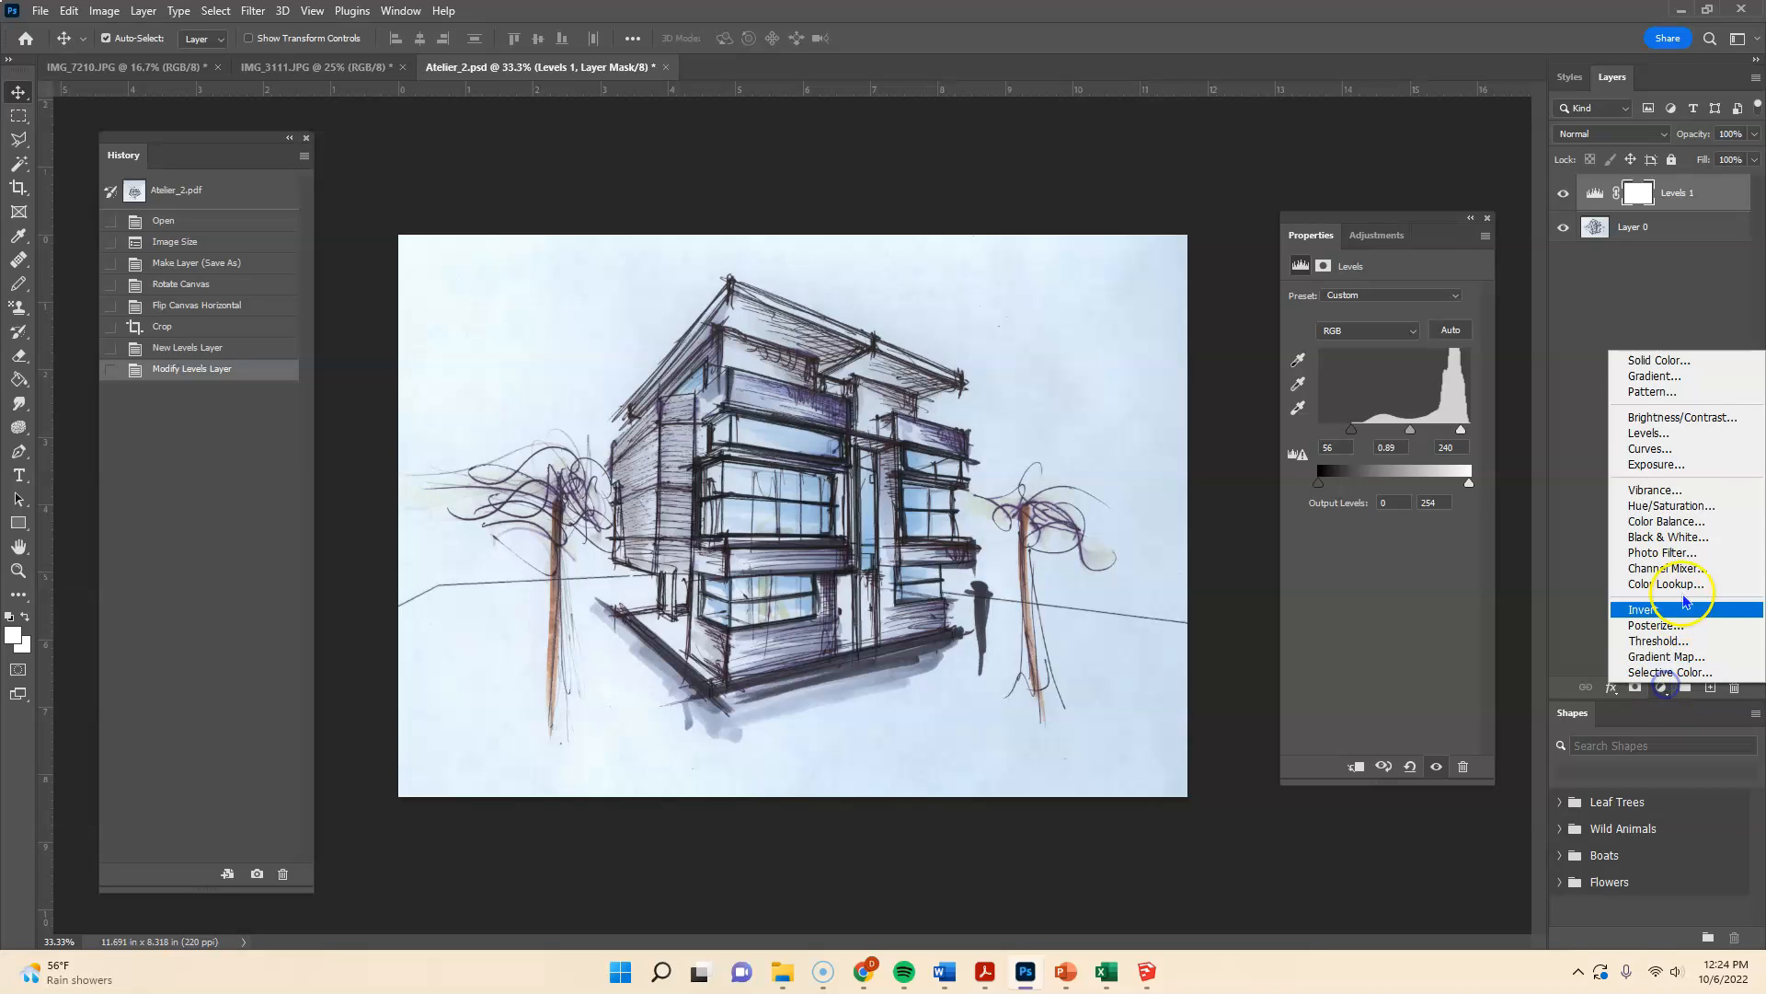
left_click(1686, 436)
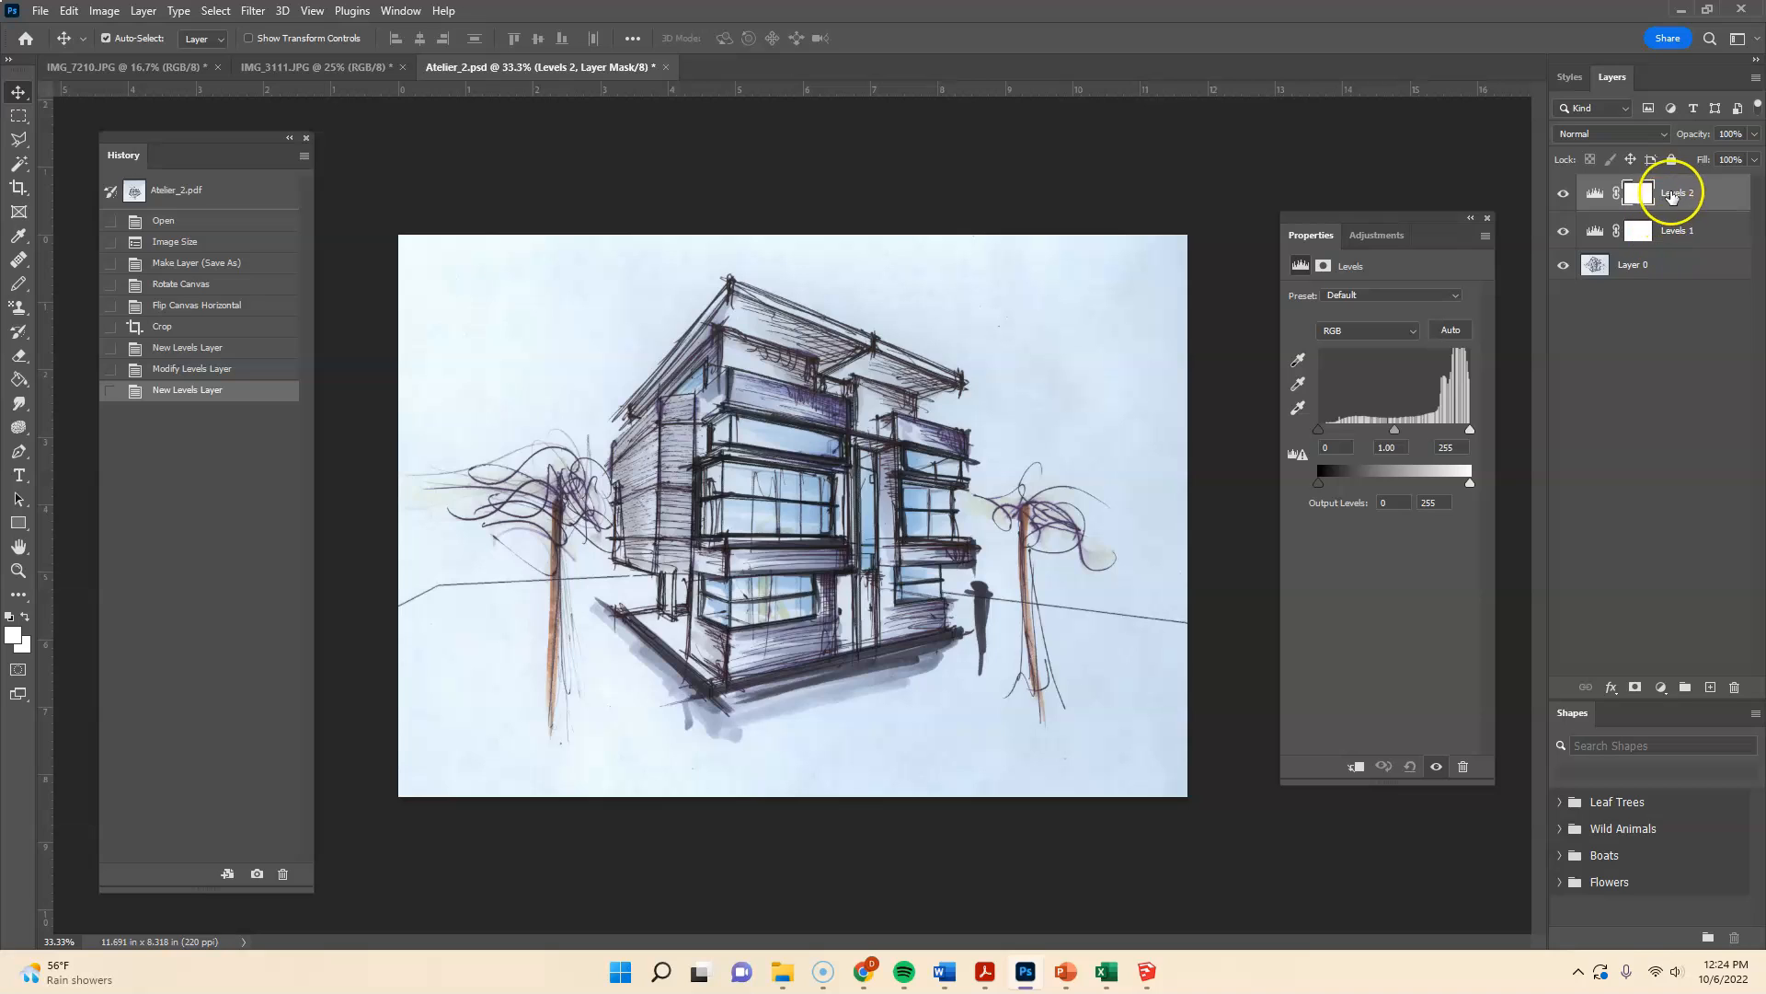
left_click(188, 368)
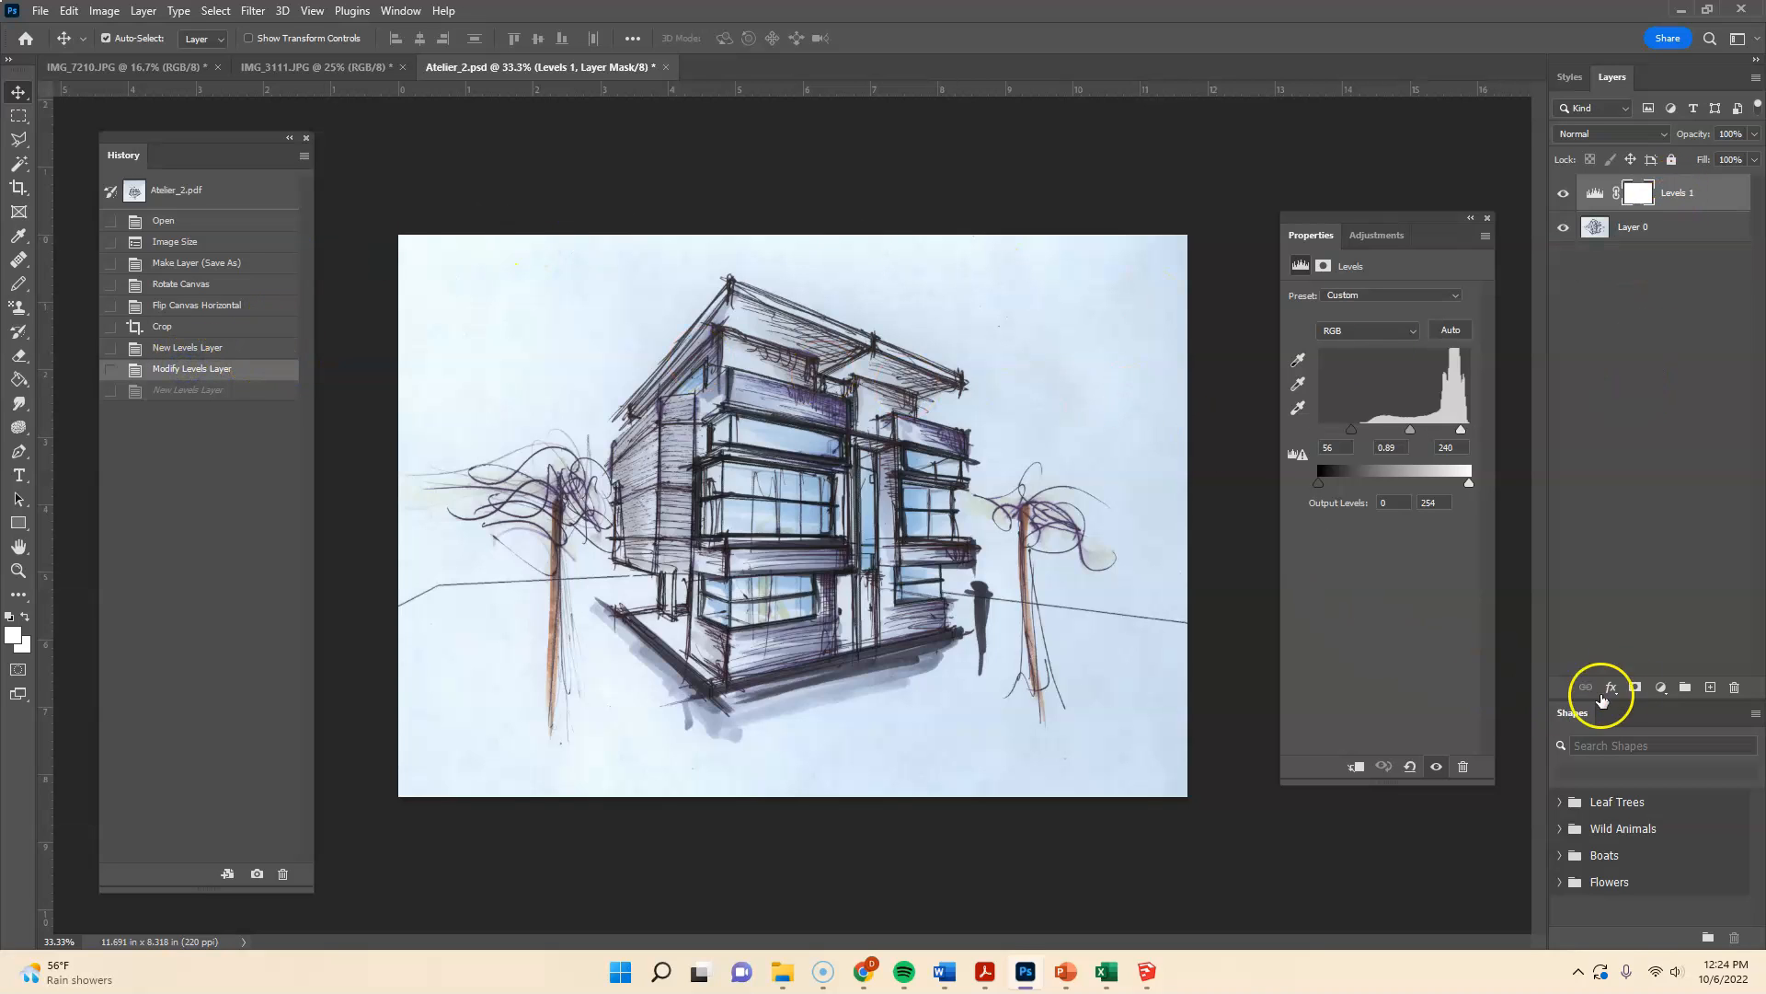
- Add a Brightness/Contrast adjustment layer above the Levels adjustment and show its settings
left_click(1661, 687)
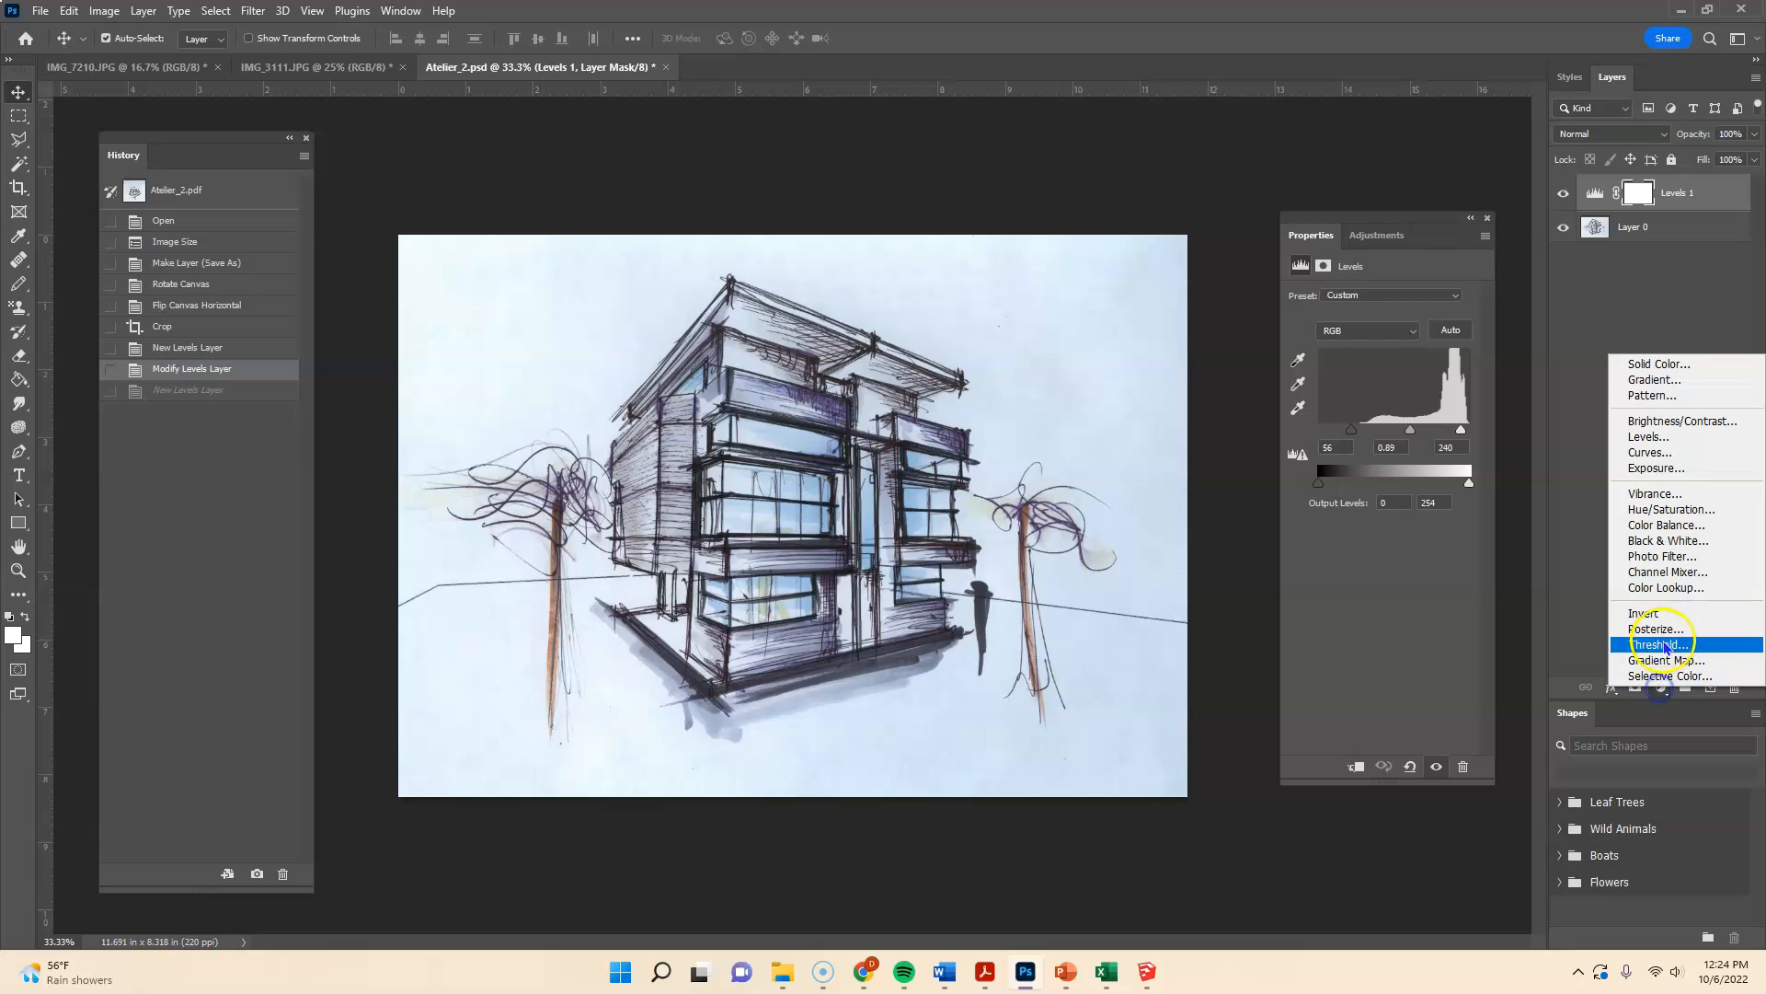
left_click(1670, 422)
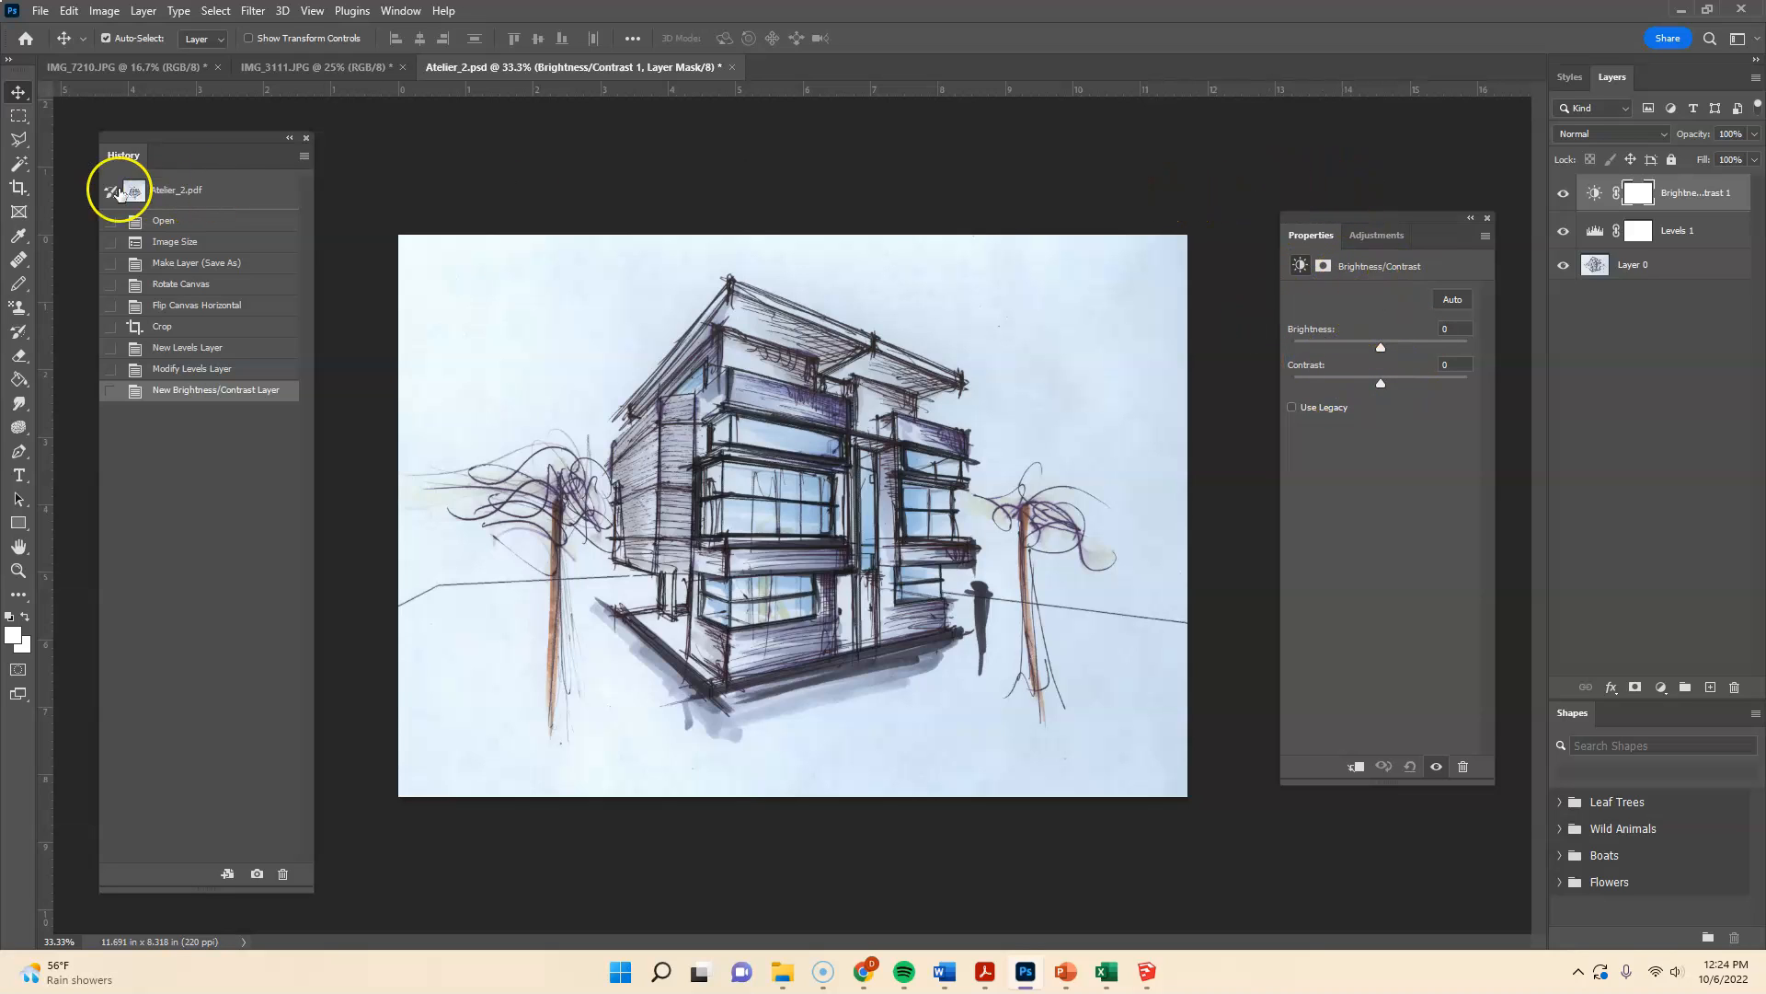
left_click(625, 169)
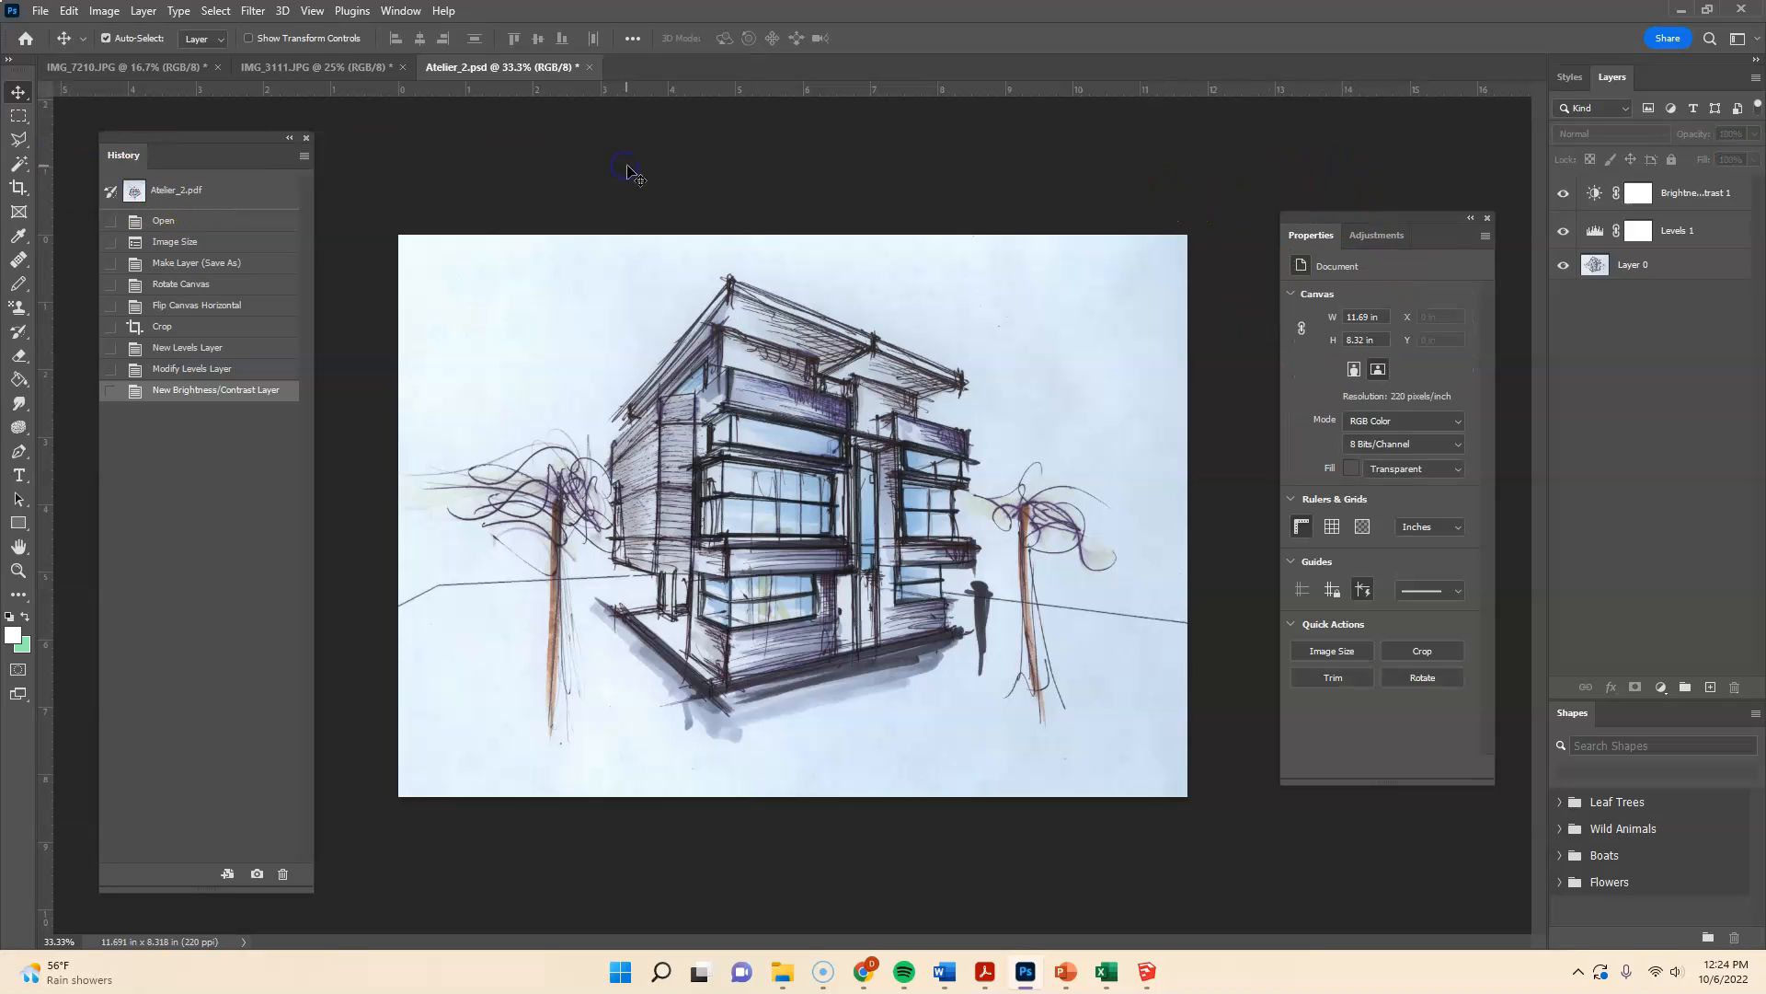
left_click(1595, 196)
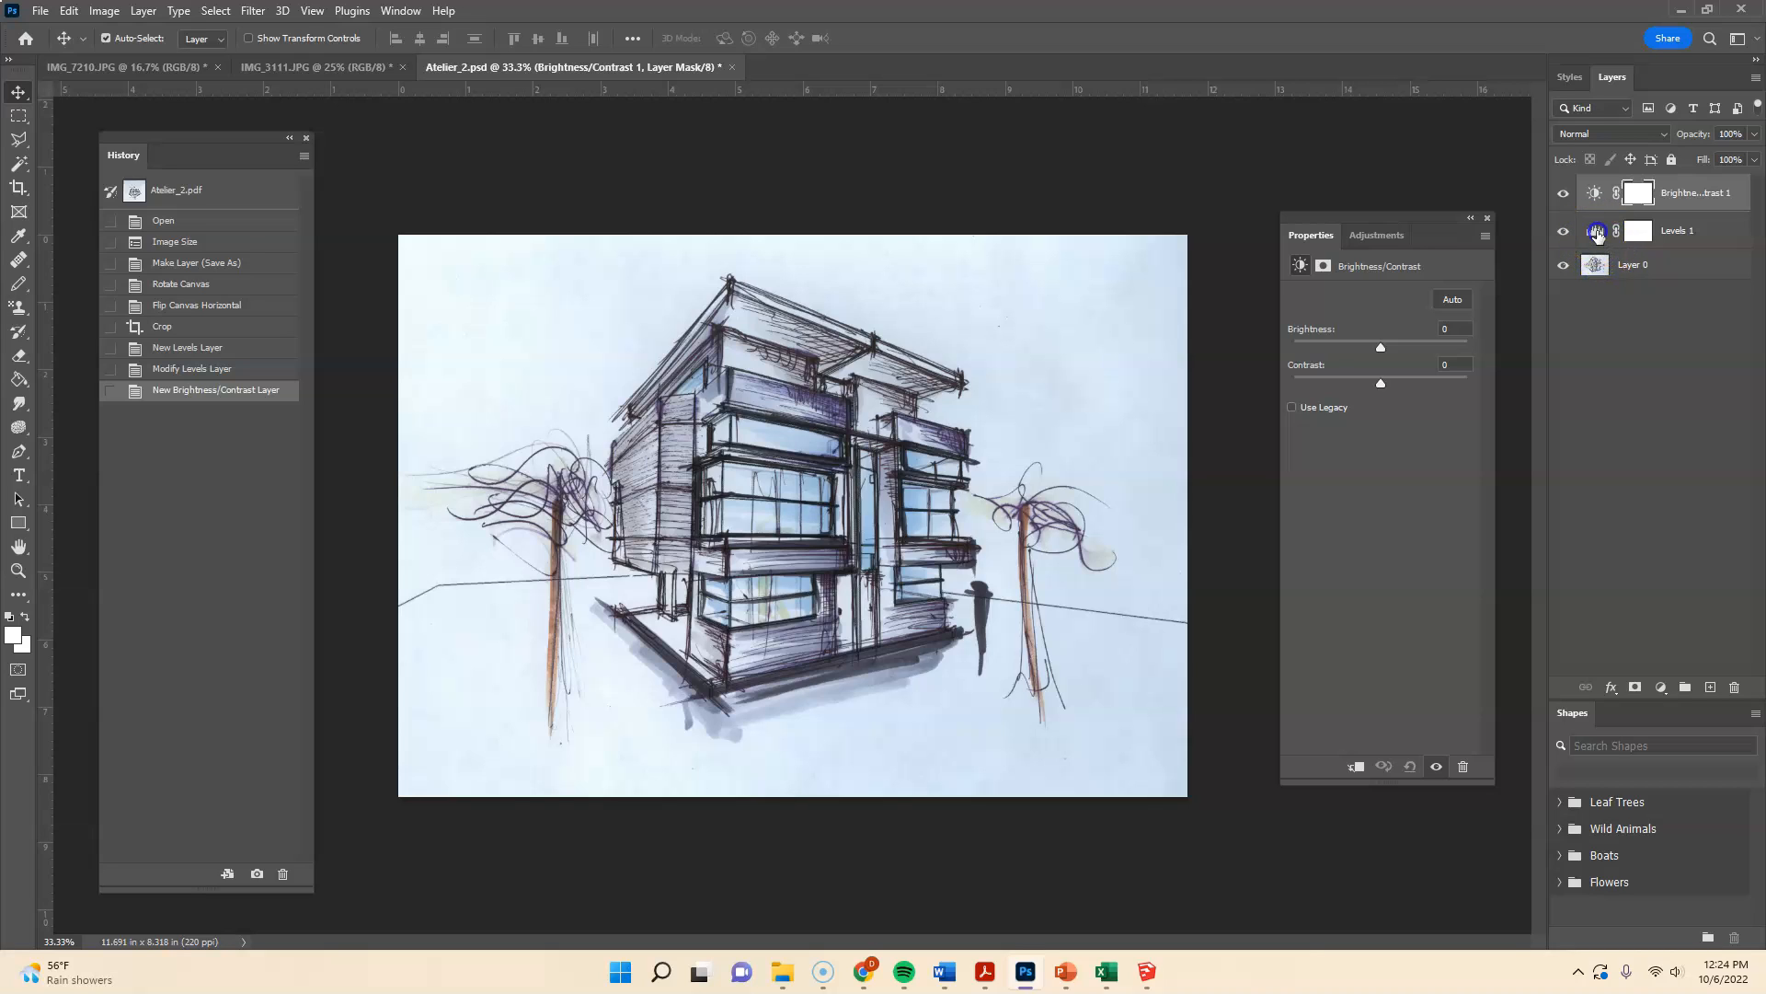
left_click(1599, 240)
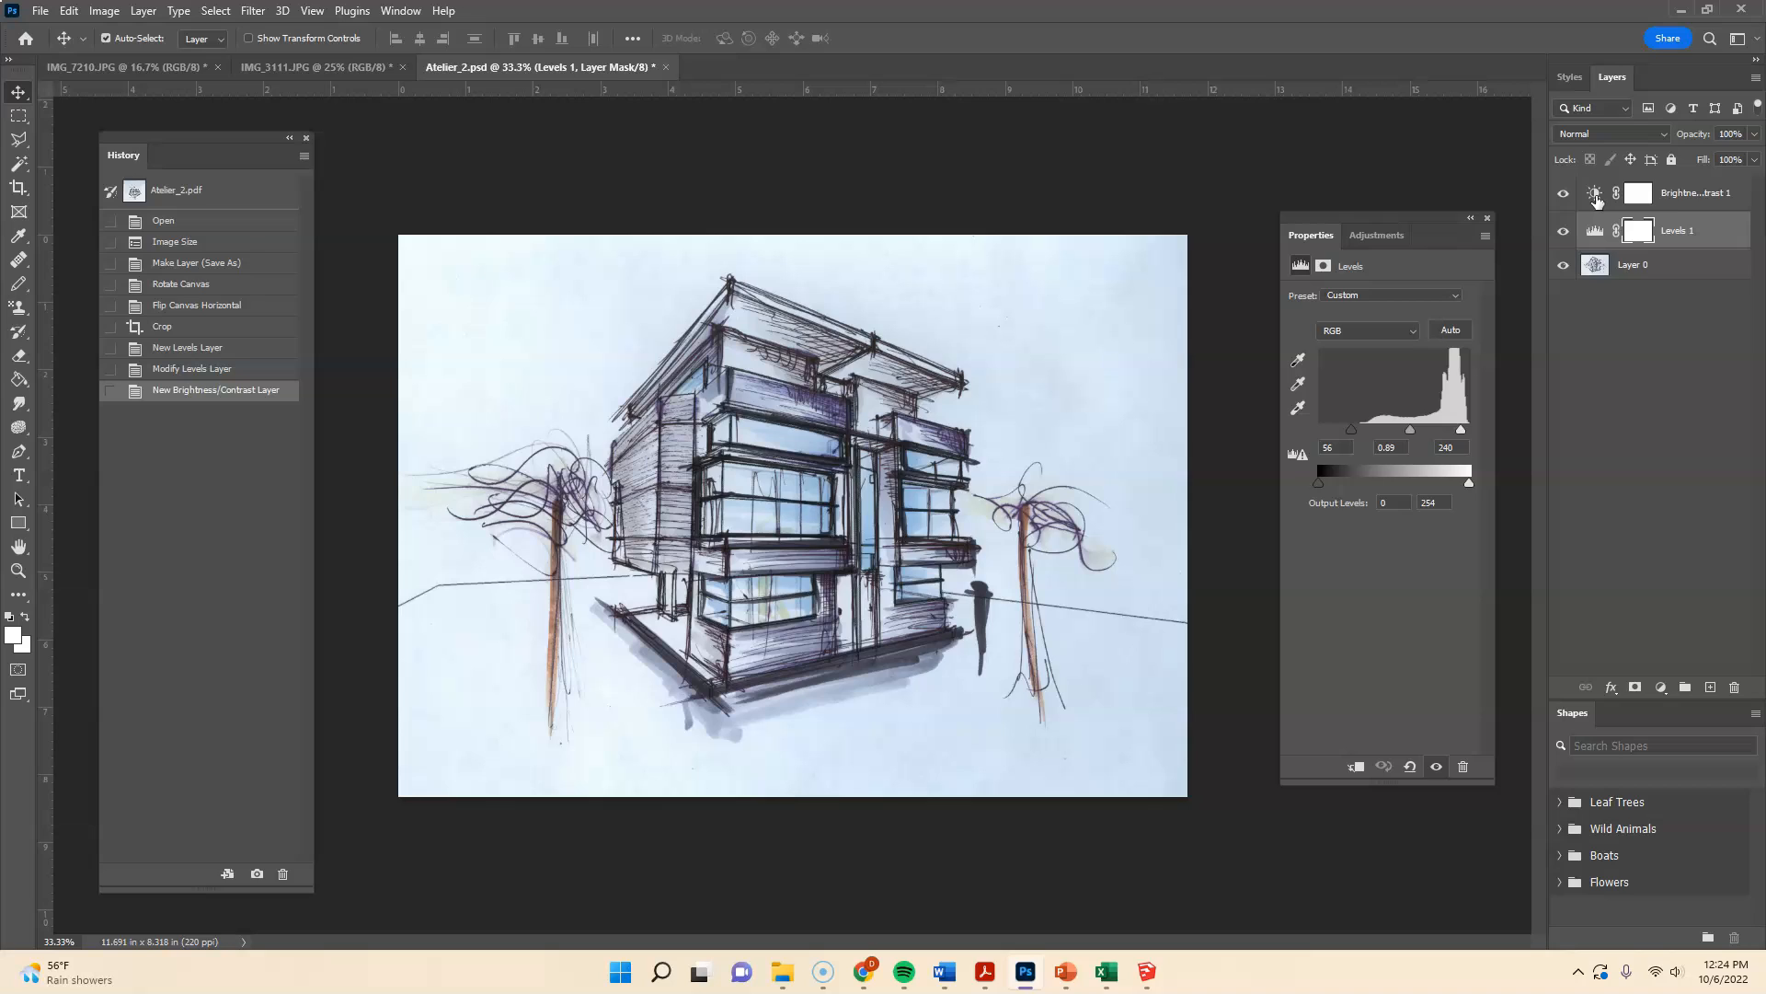
left_click(1596, 200)
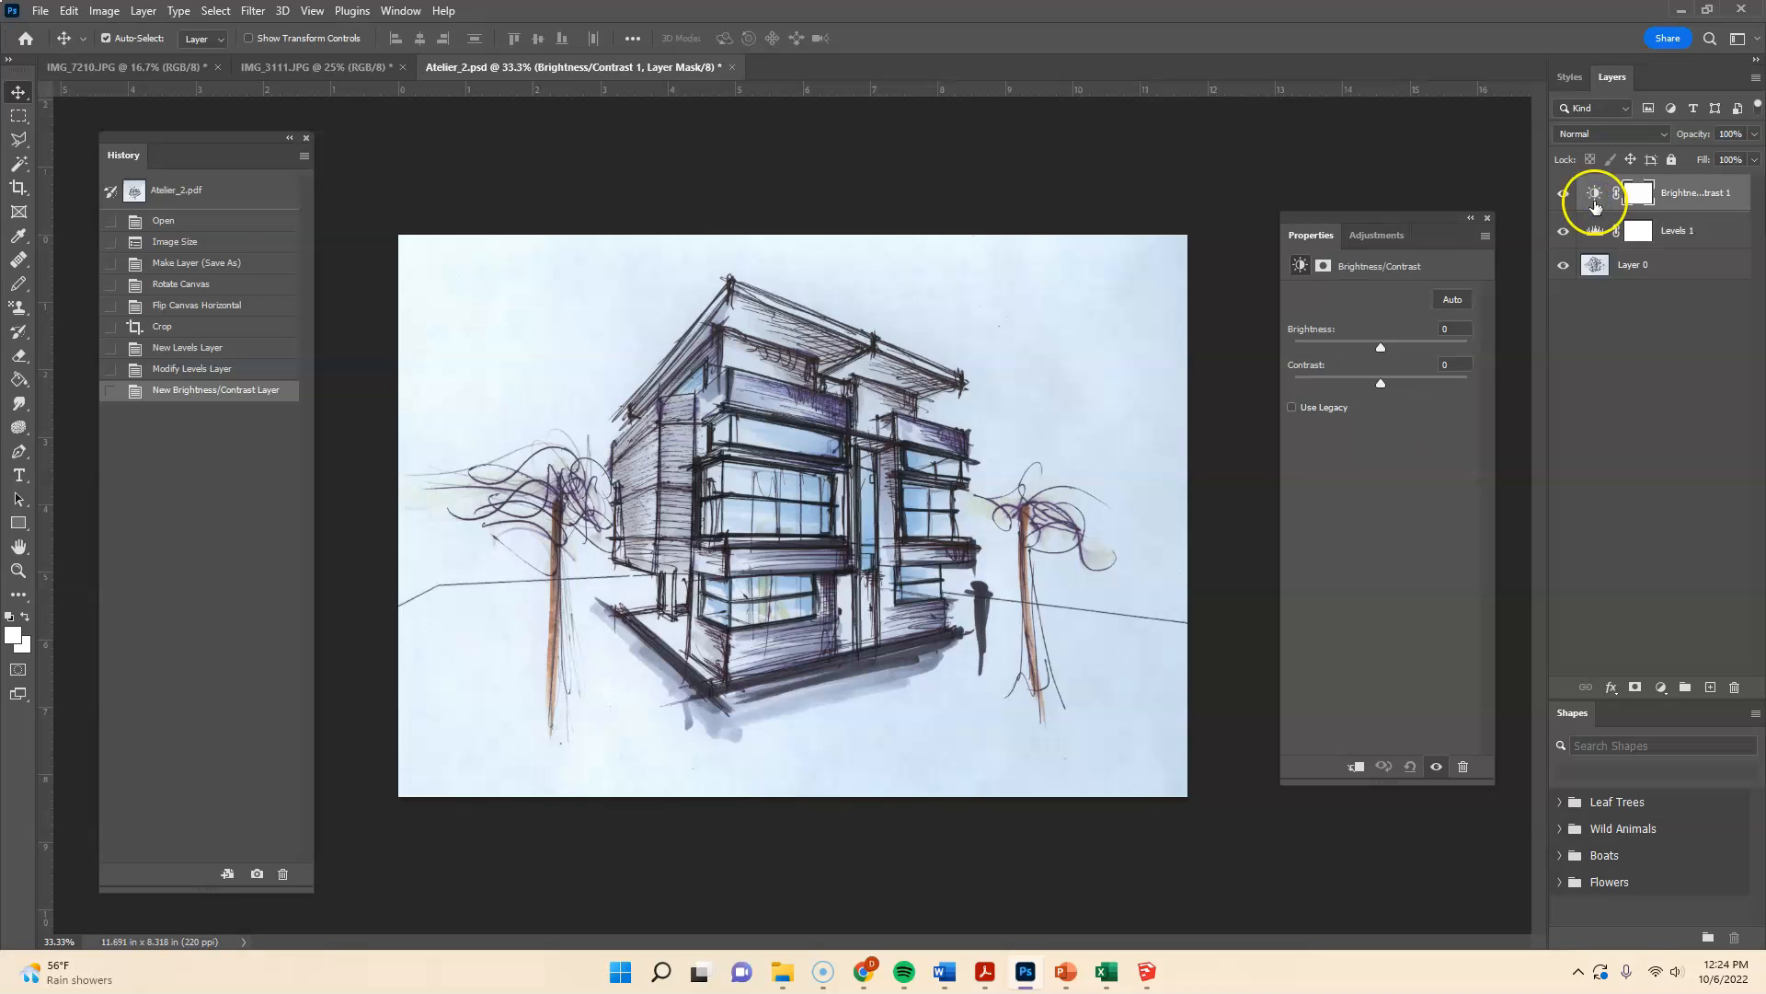
- Set the Brightness/Contrast adjustment to brightness 33 and contrast 32 to whiten the paper and strengthen the lines
left_click_drag(1385, 354, 1403, 355)
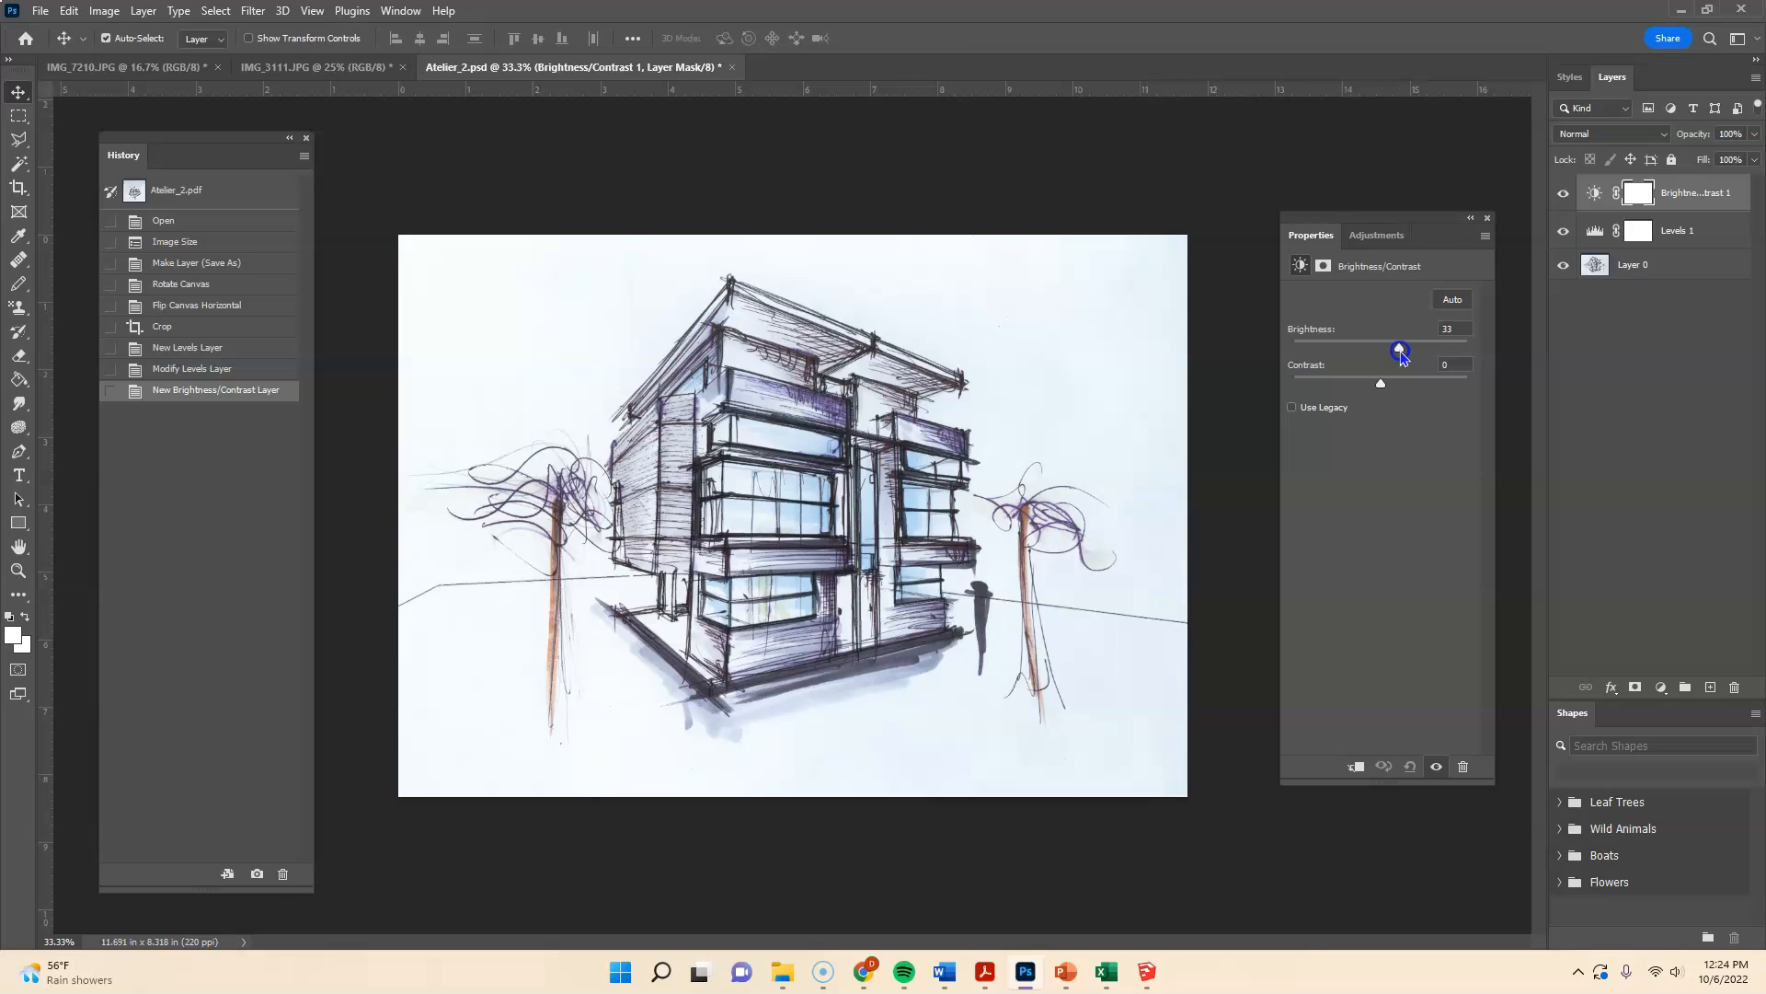
left_click_drag(1401, 350, 1397, 351)
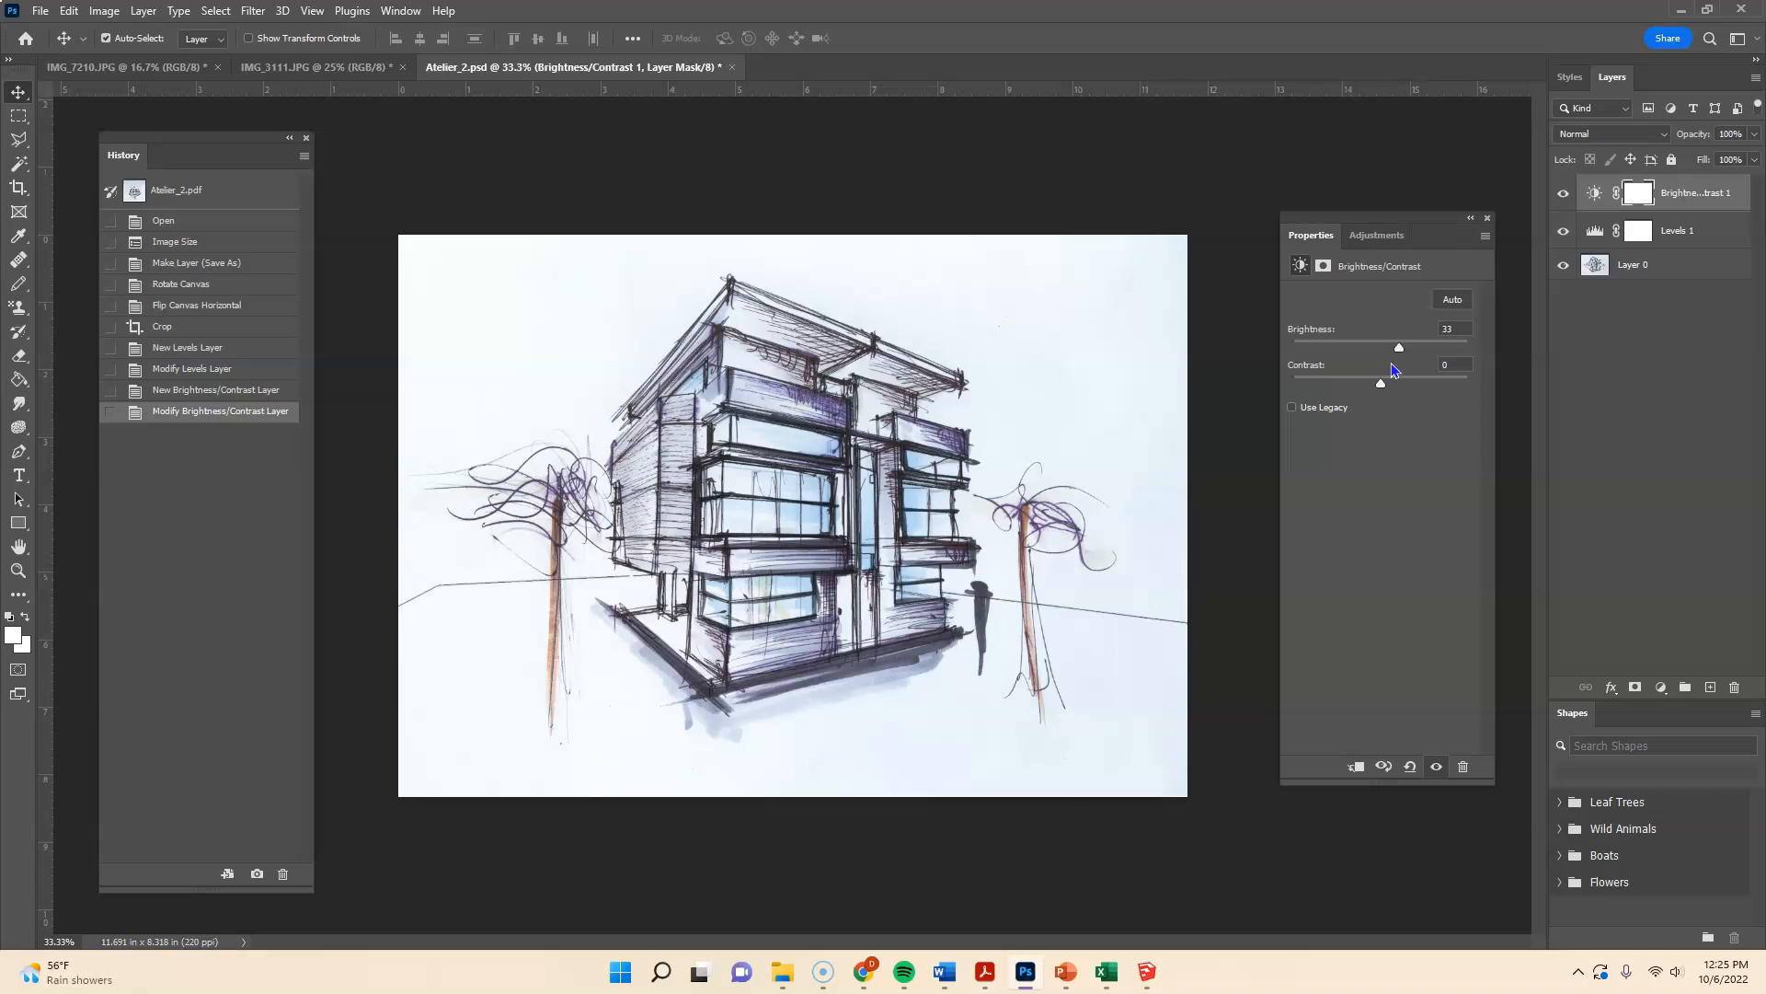
left_click_drag(1400, 350, 1387, 356)
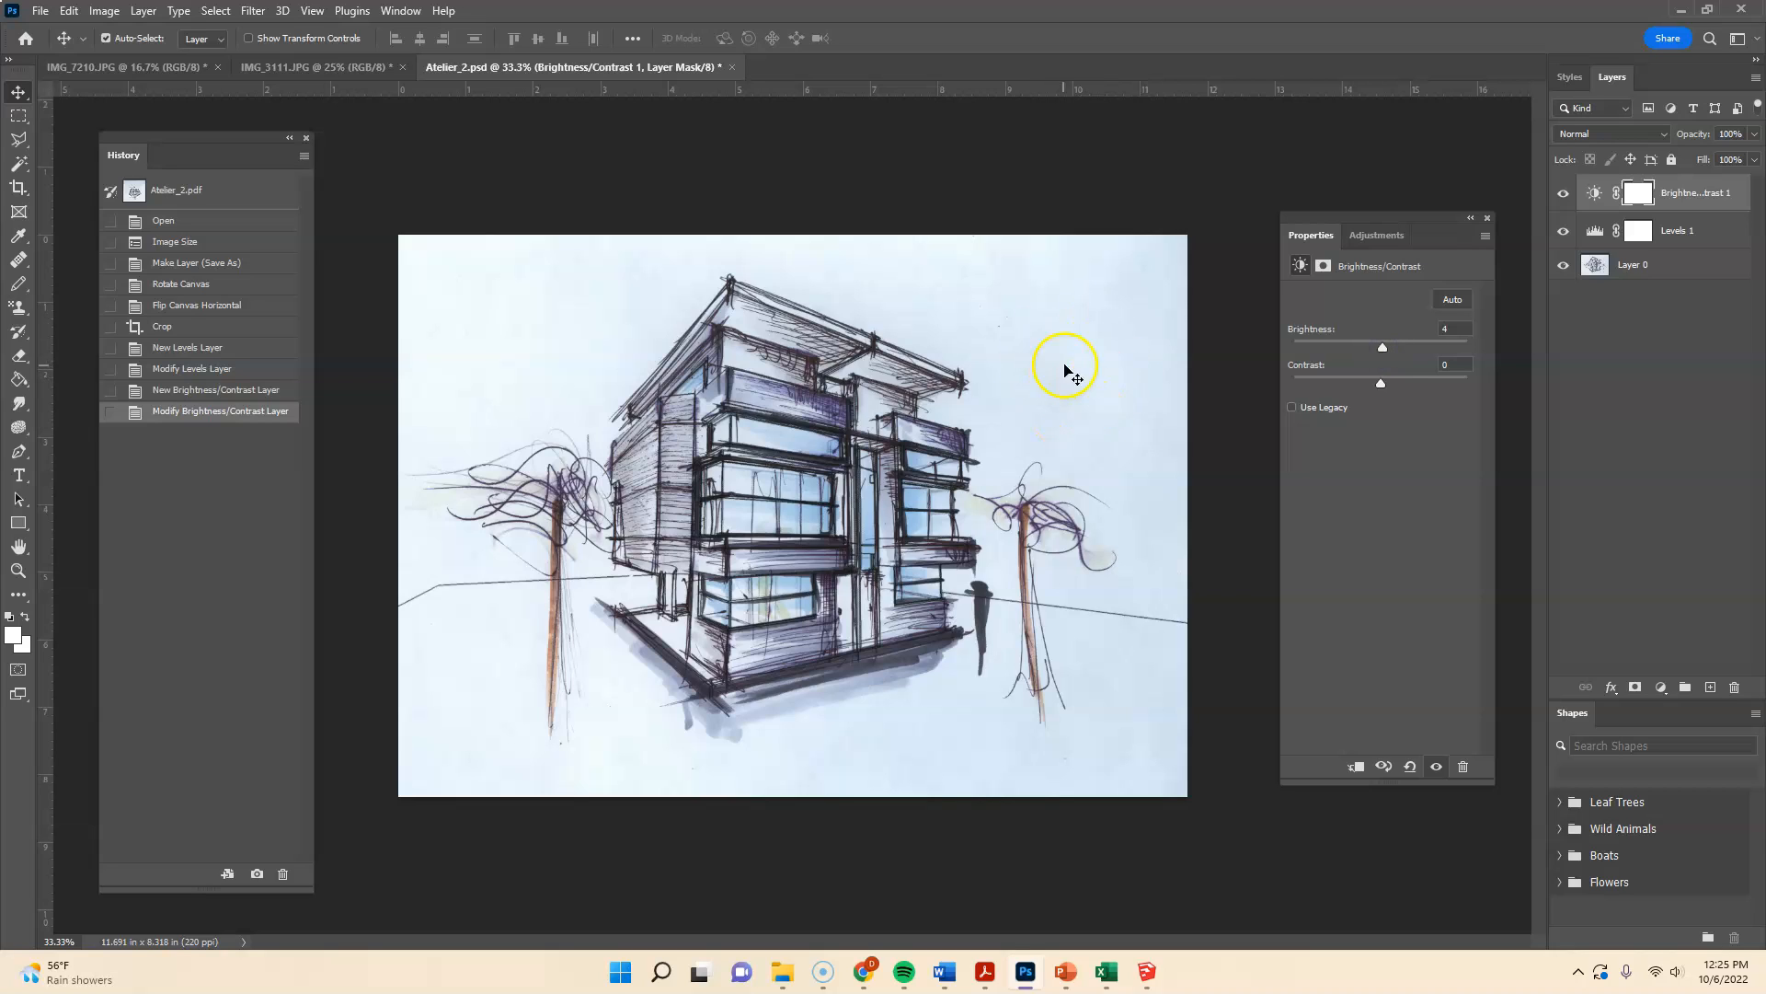
left_click_drag(1382, 349, 1394, 356)
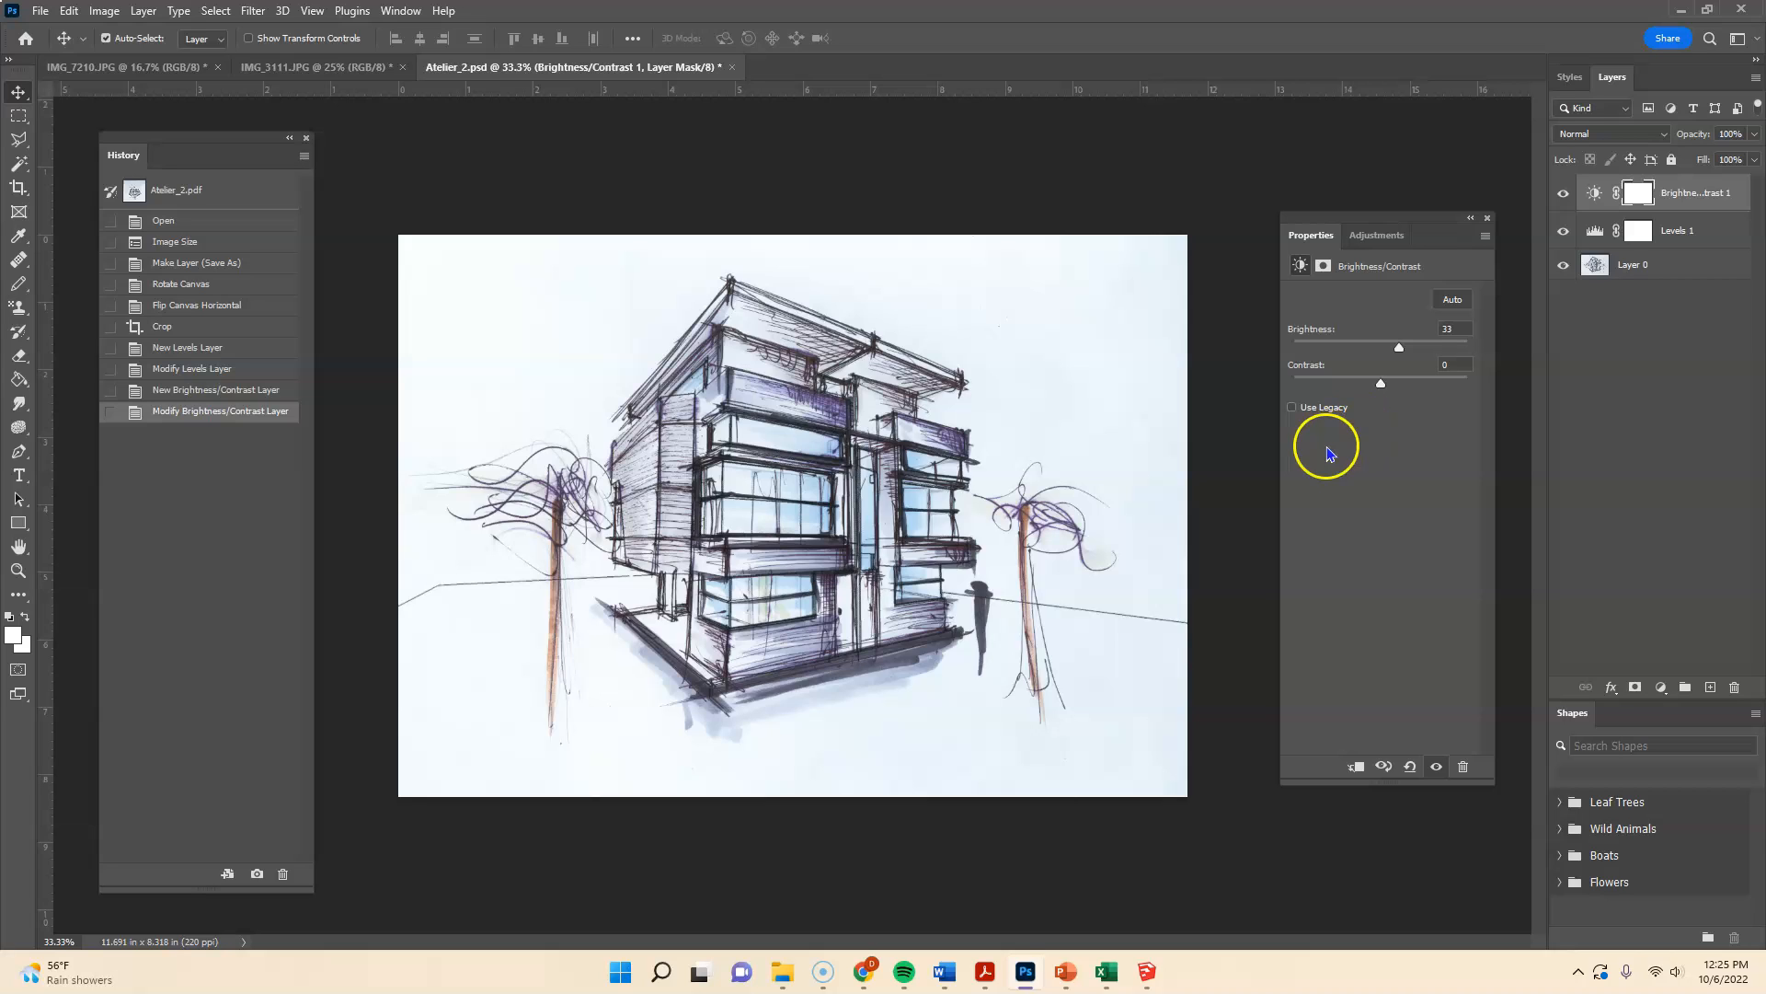
mouse_move(1380, 391)
left_mouse_down()
mouse_move(1452, 402)
mouse_move(1379, 403)
mouse_move(1410, 403)
left_mouse_up()
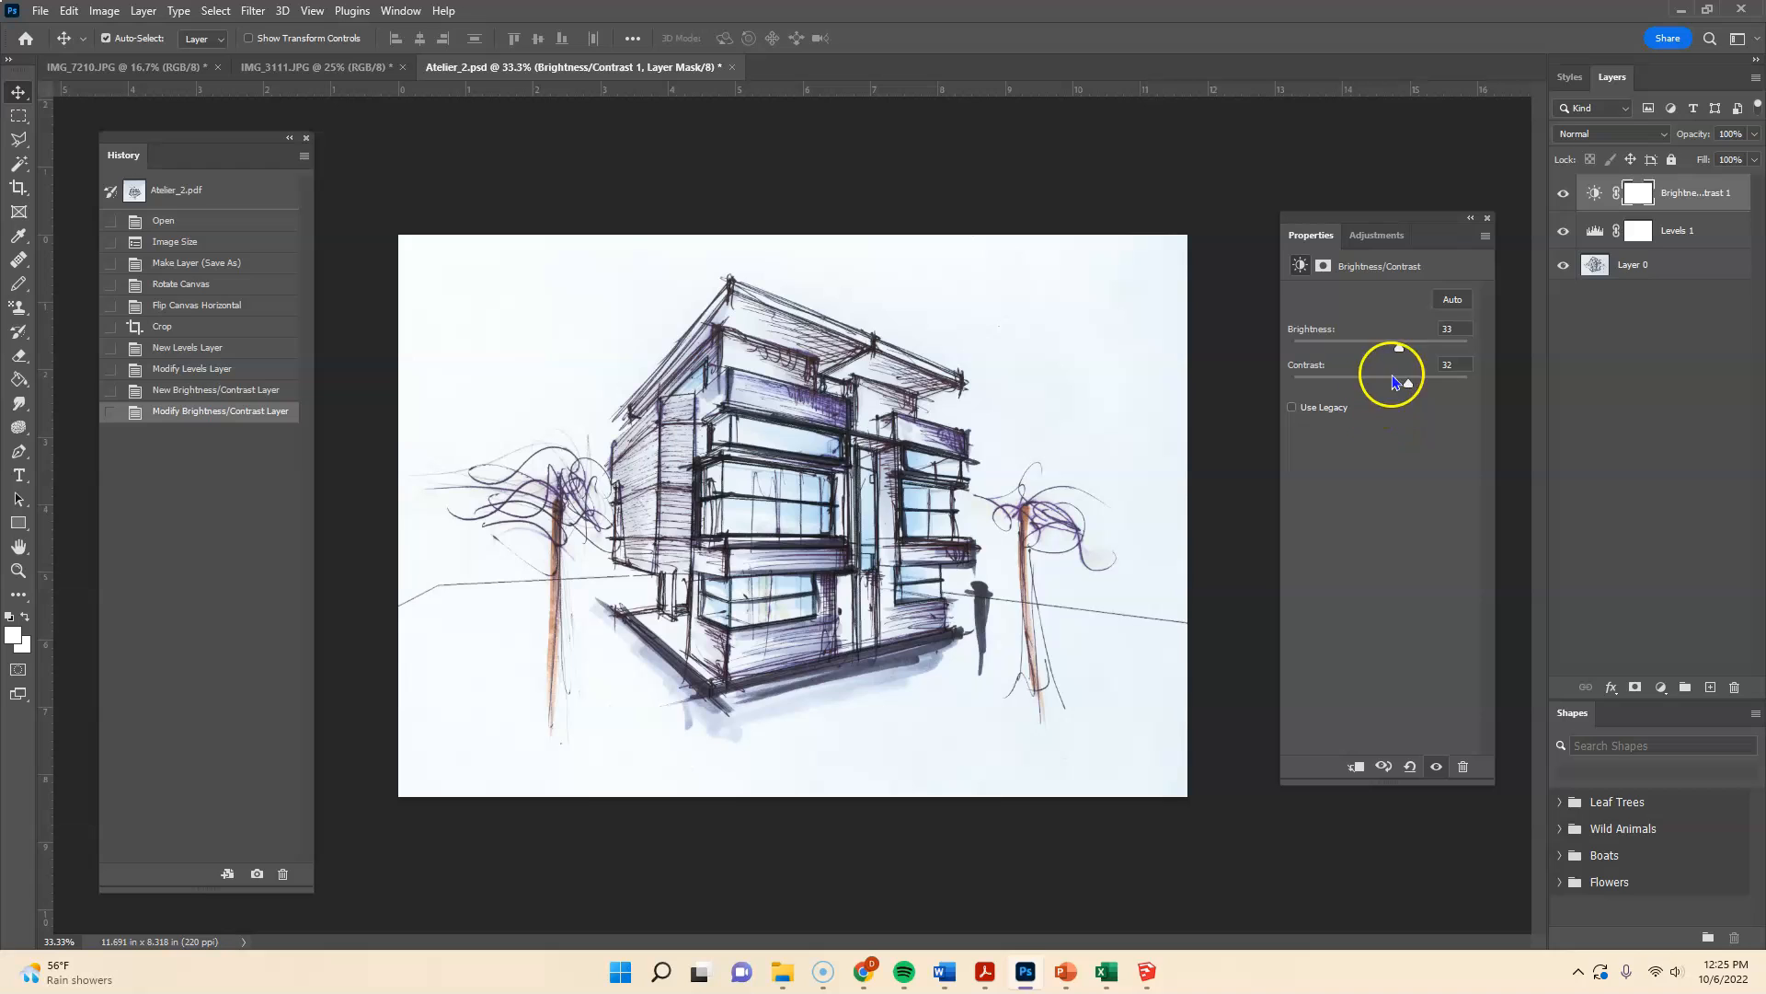
- Compare the drawing with and without the Brightness/Contrast adjustment by toggling the layer's visibility, leaving it on
left_click(1565, 195)
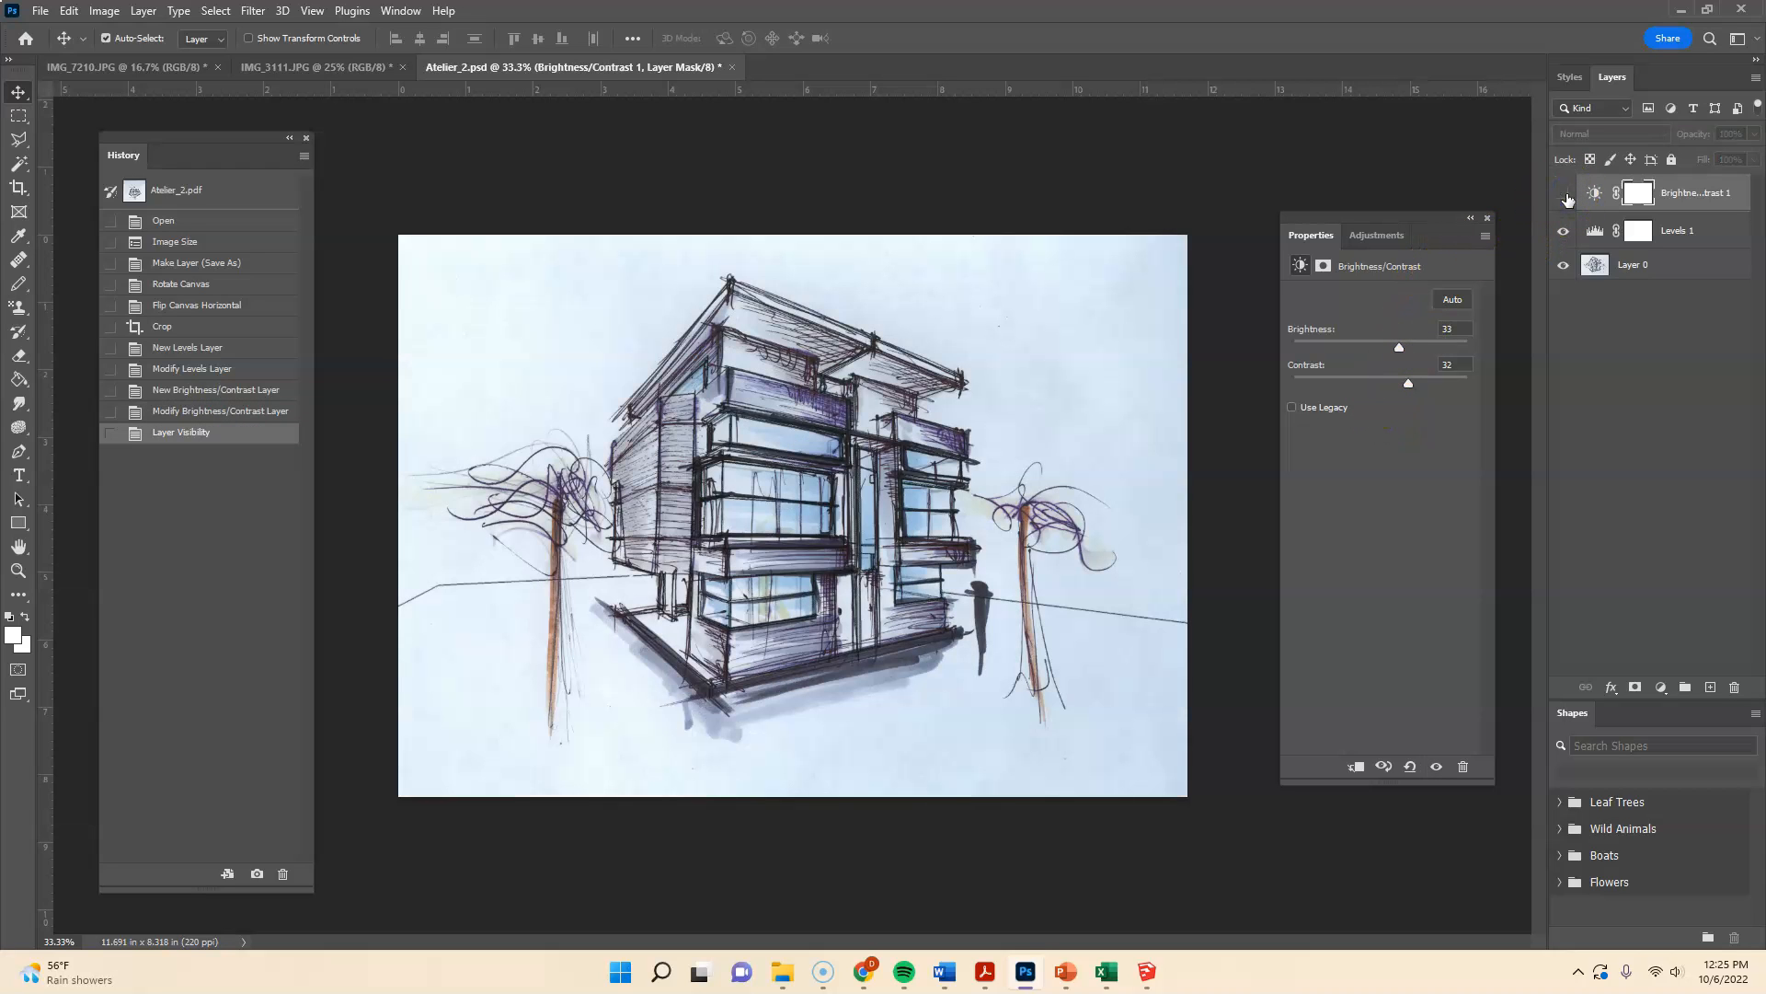
left_click(1565, 196)
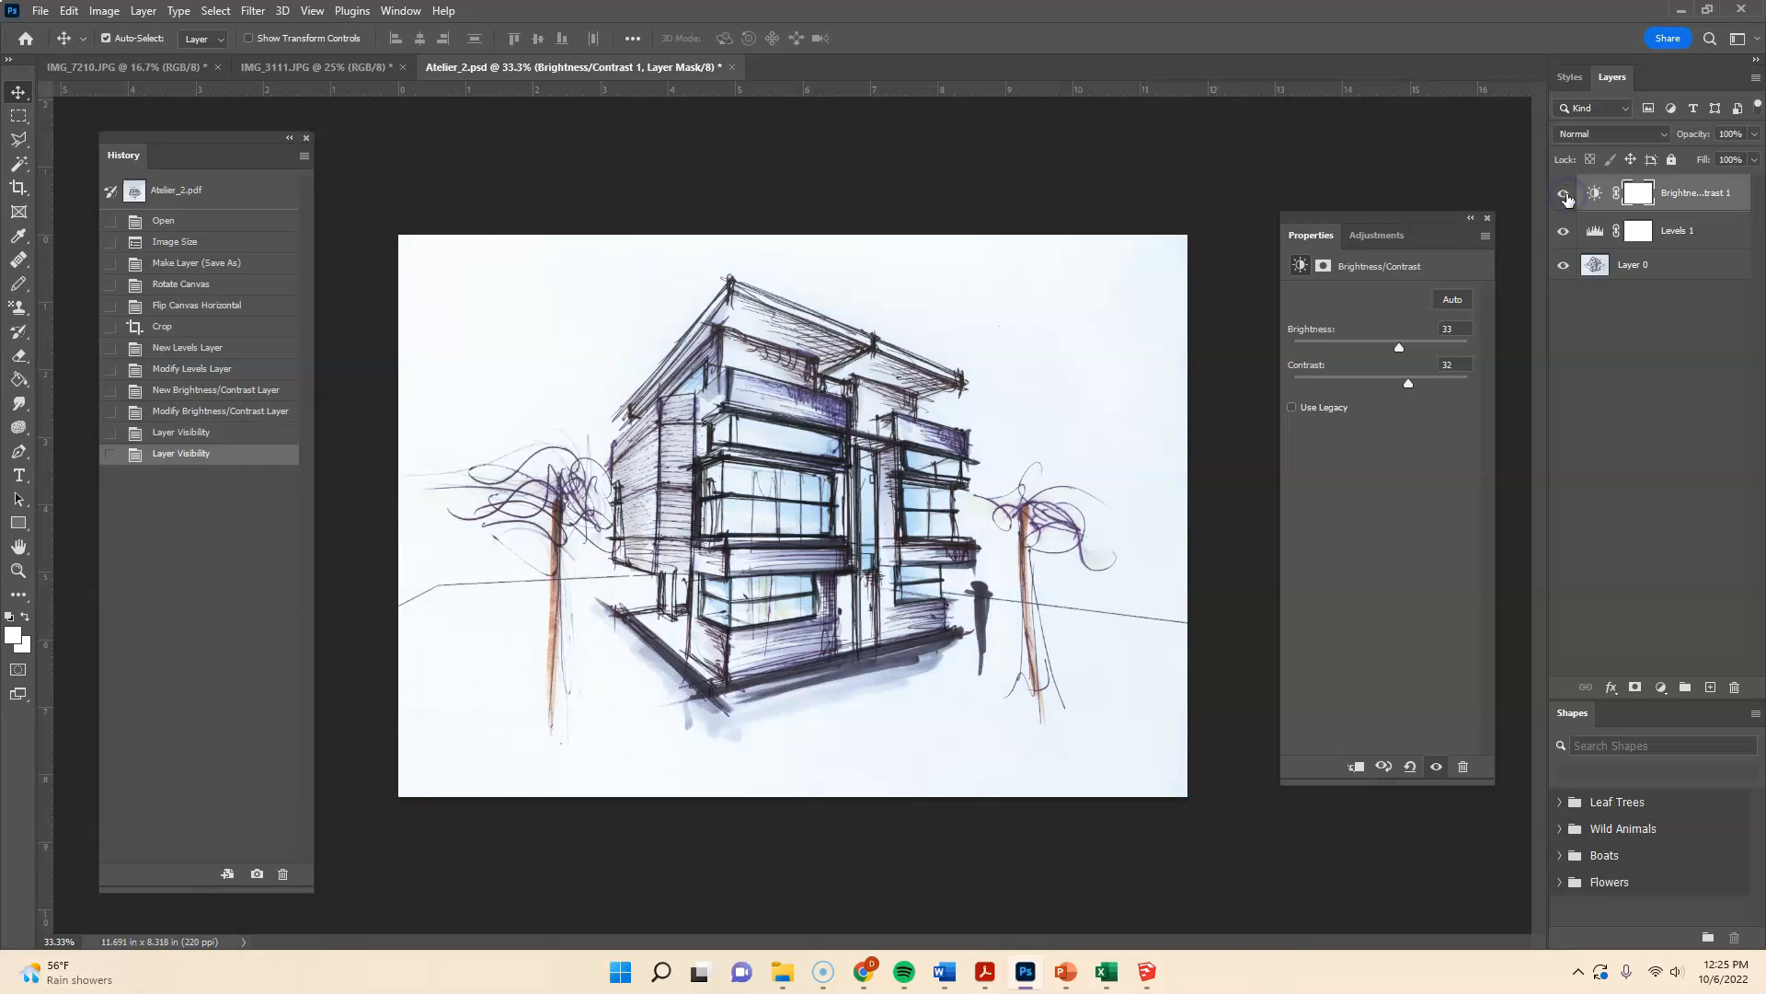
left_click(1565, 195)
left_click(1565, 195)
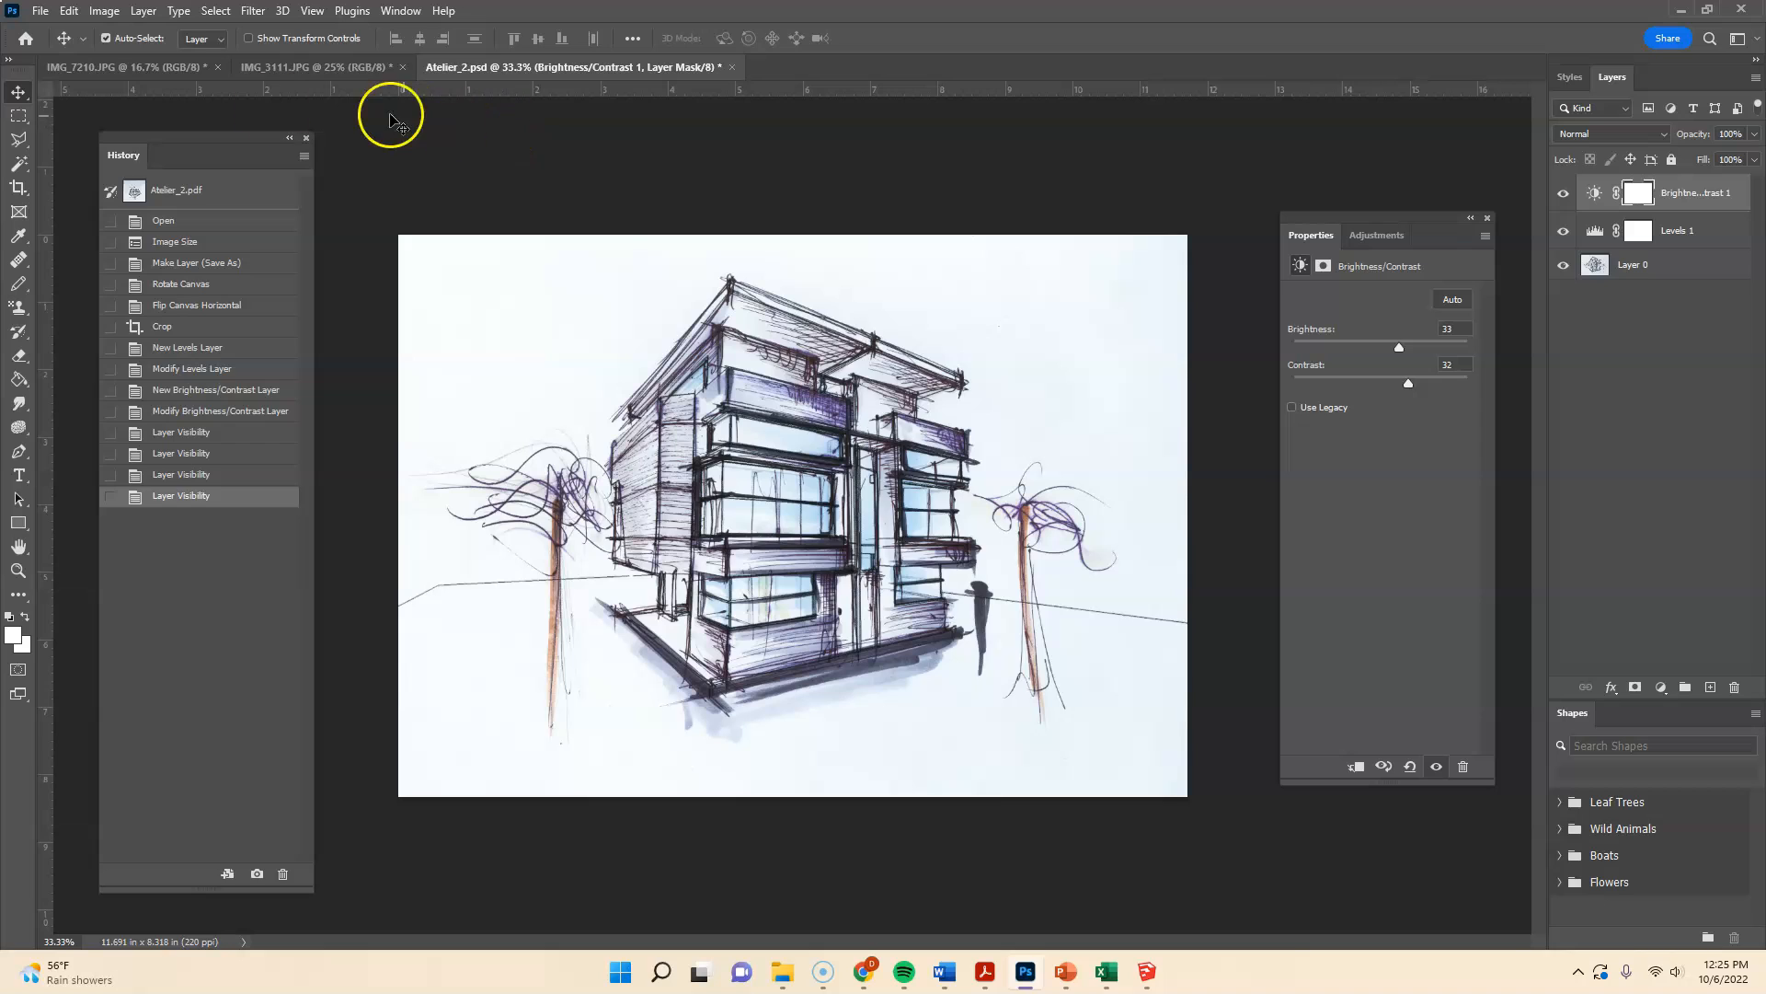
- Save Atelier_2.psd and close the document
left_click(41, 10)
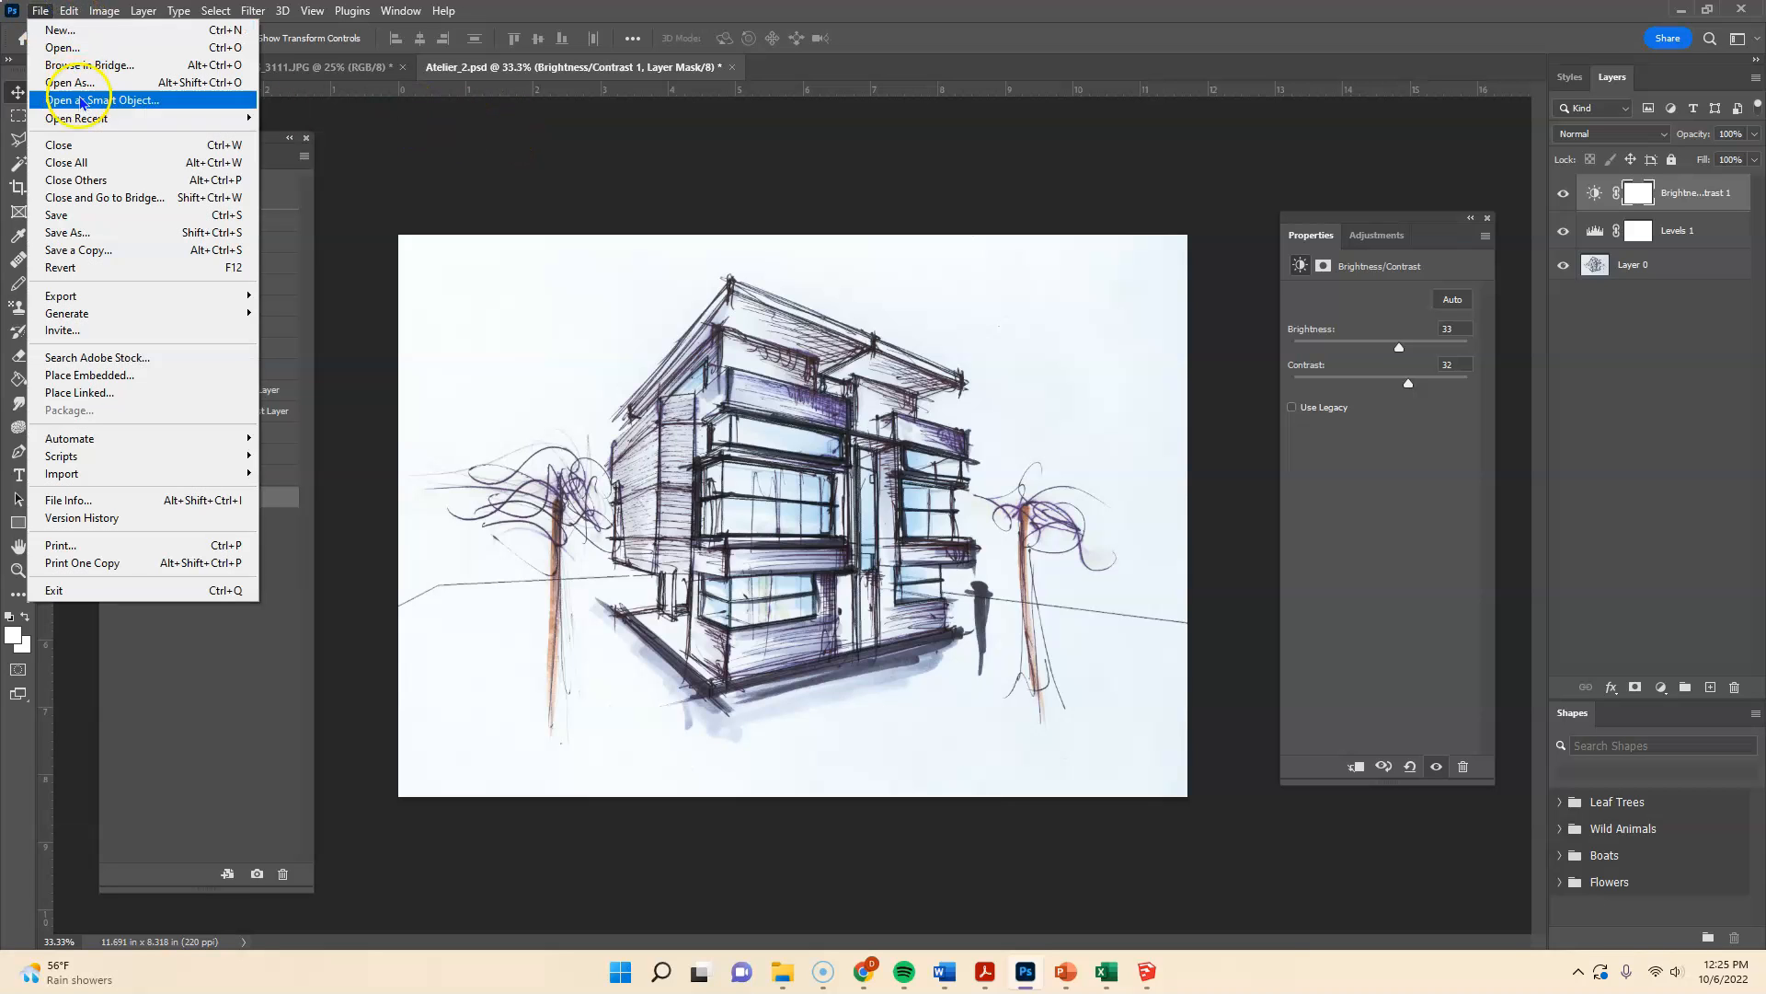
left_click(81, 215)
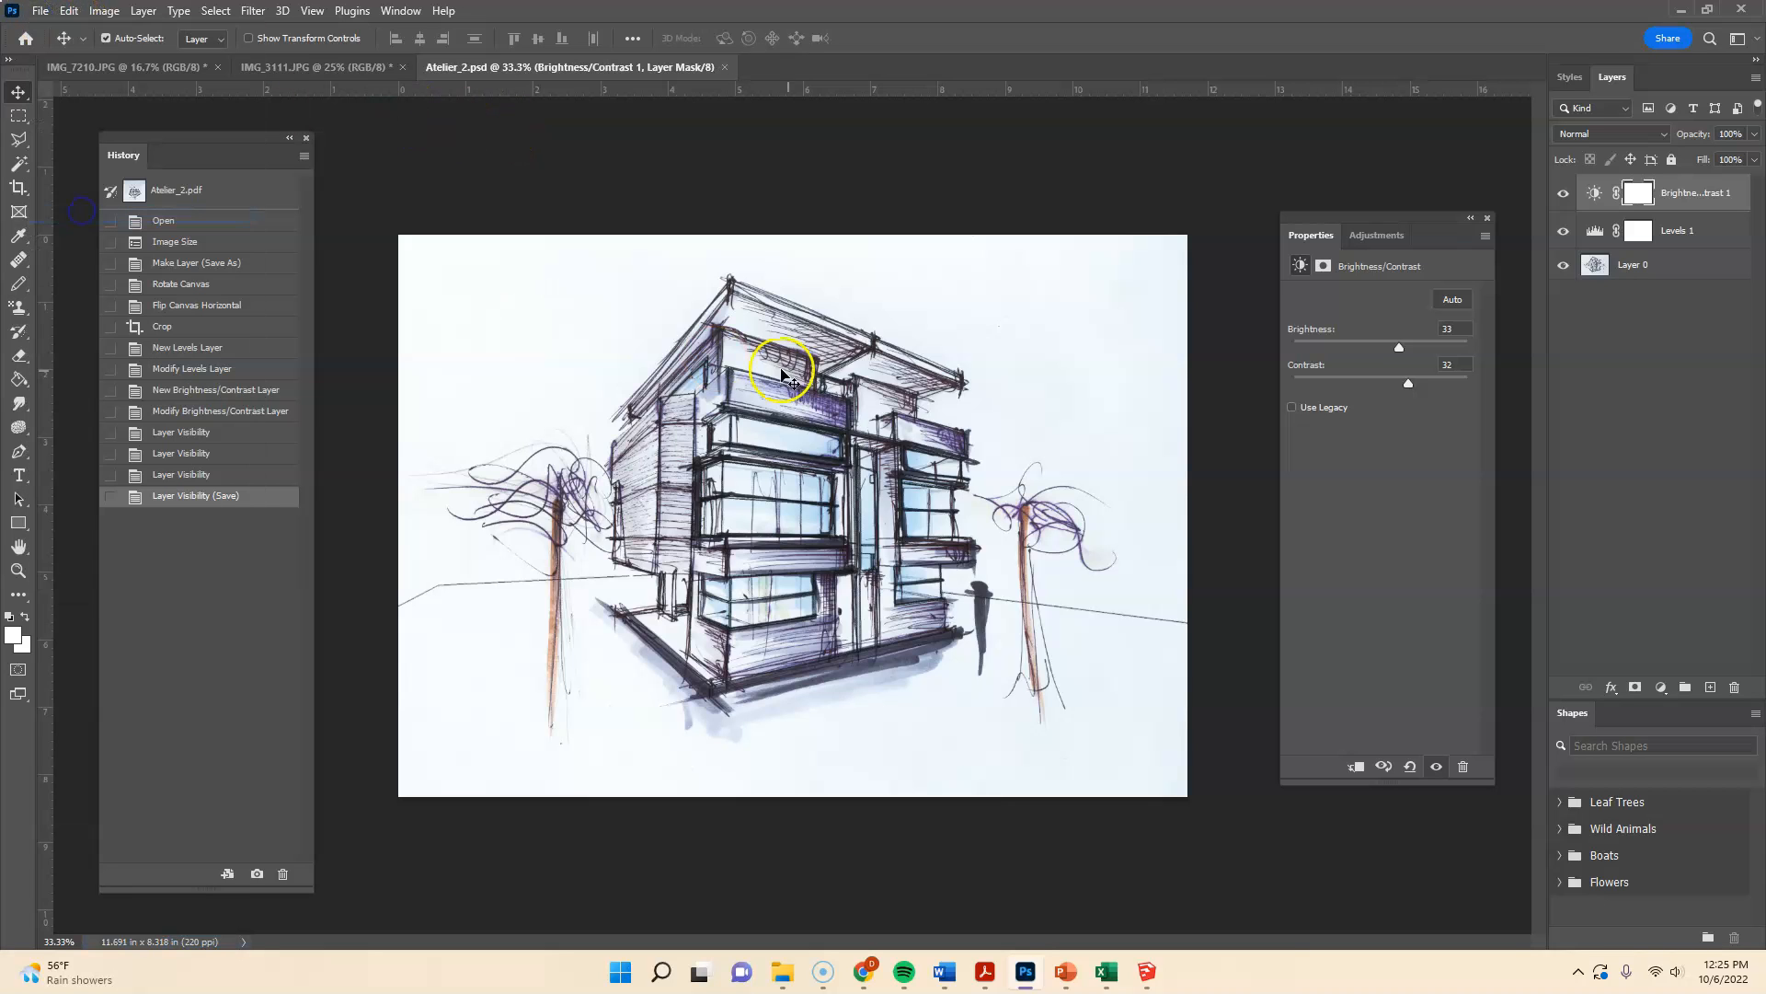
left_click(725, 67)
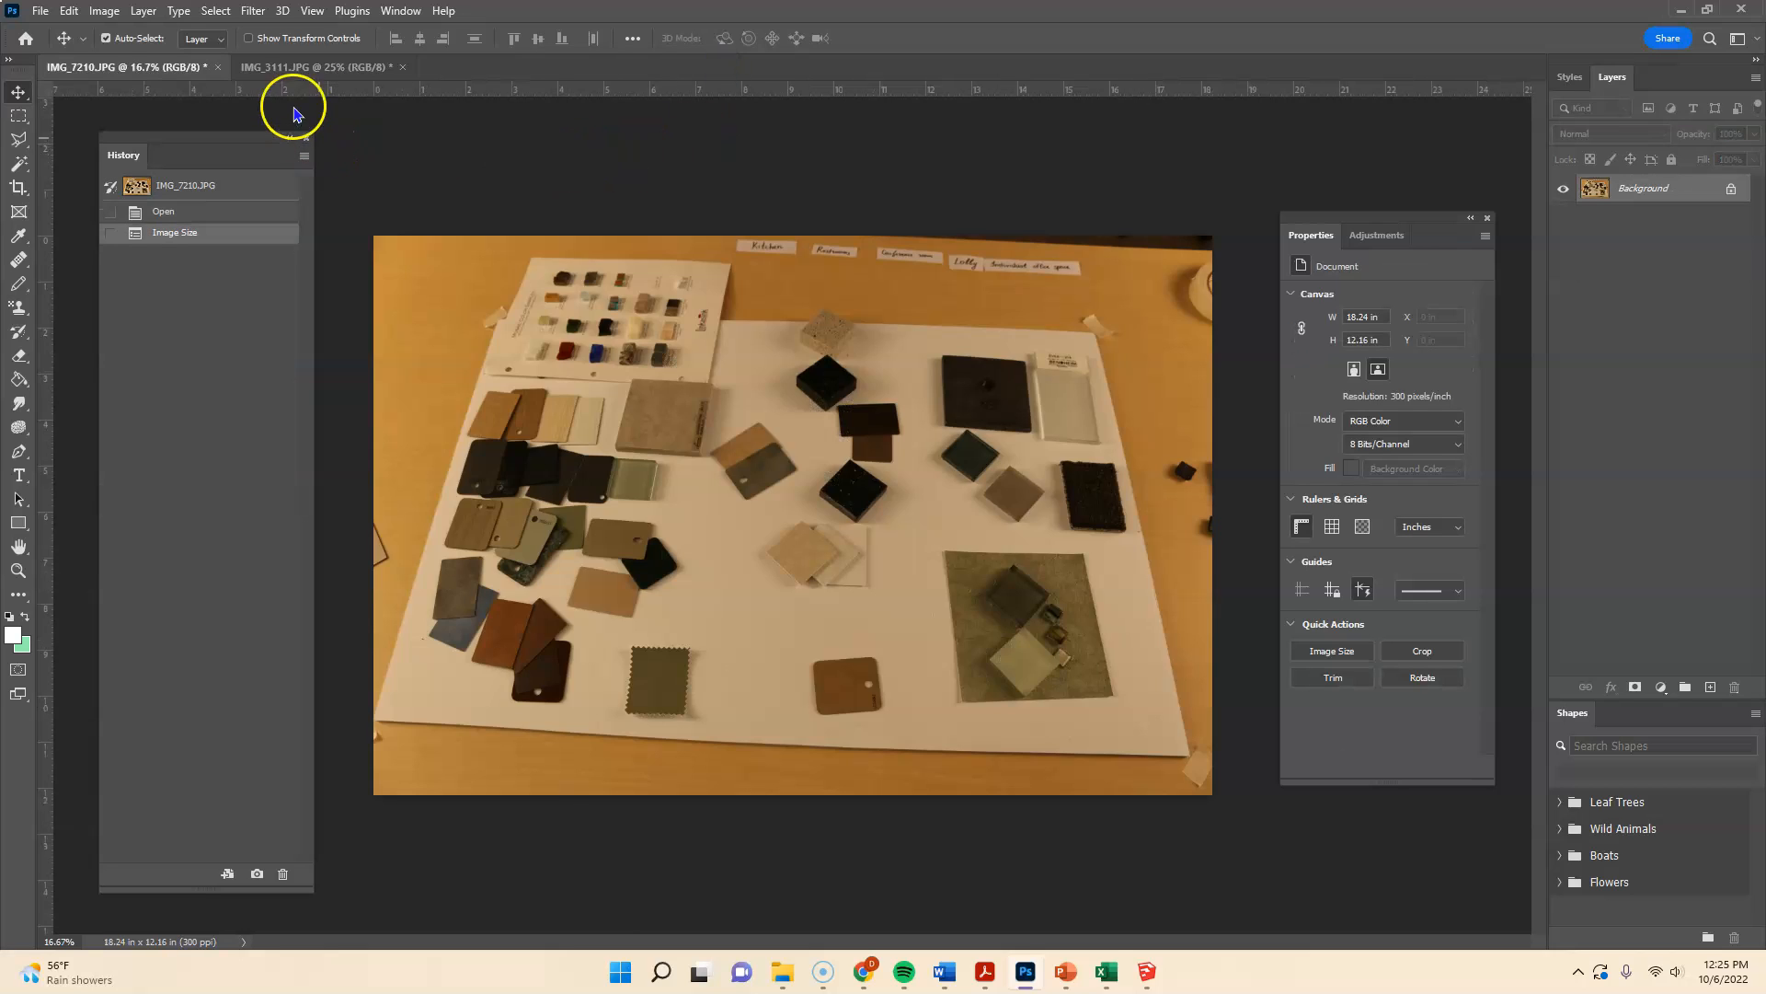
- Switch to IMG_3111.JPG, convert its Background to an editable layer, and add a Levels adjustment layer above it
left_click(320, 61)
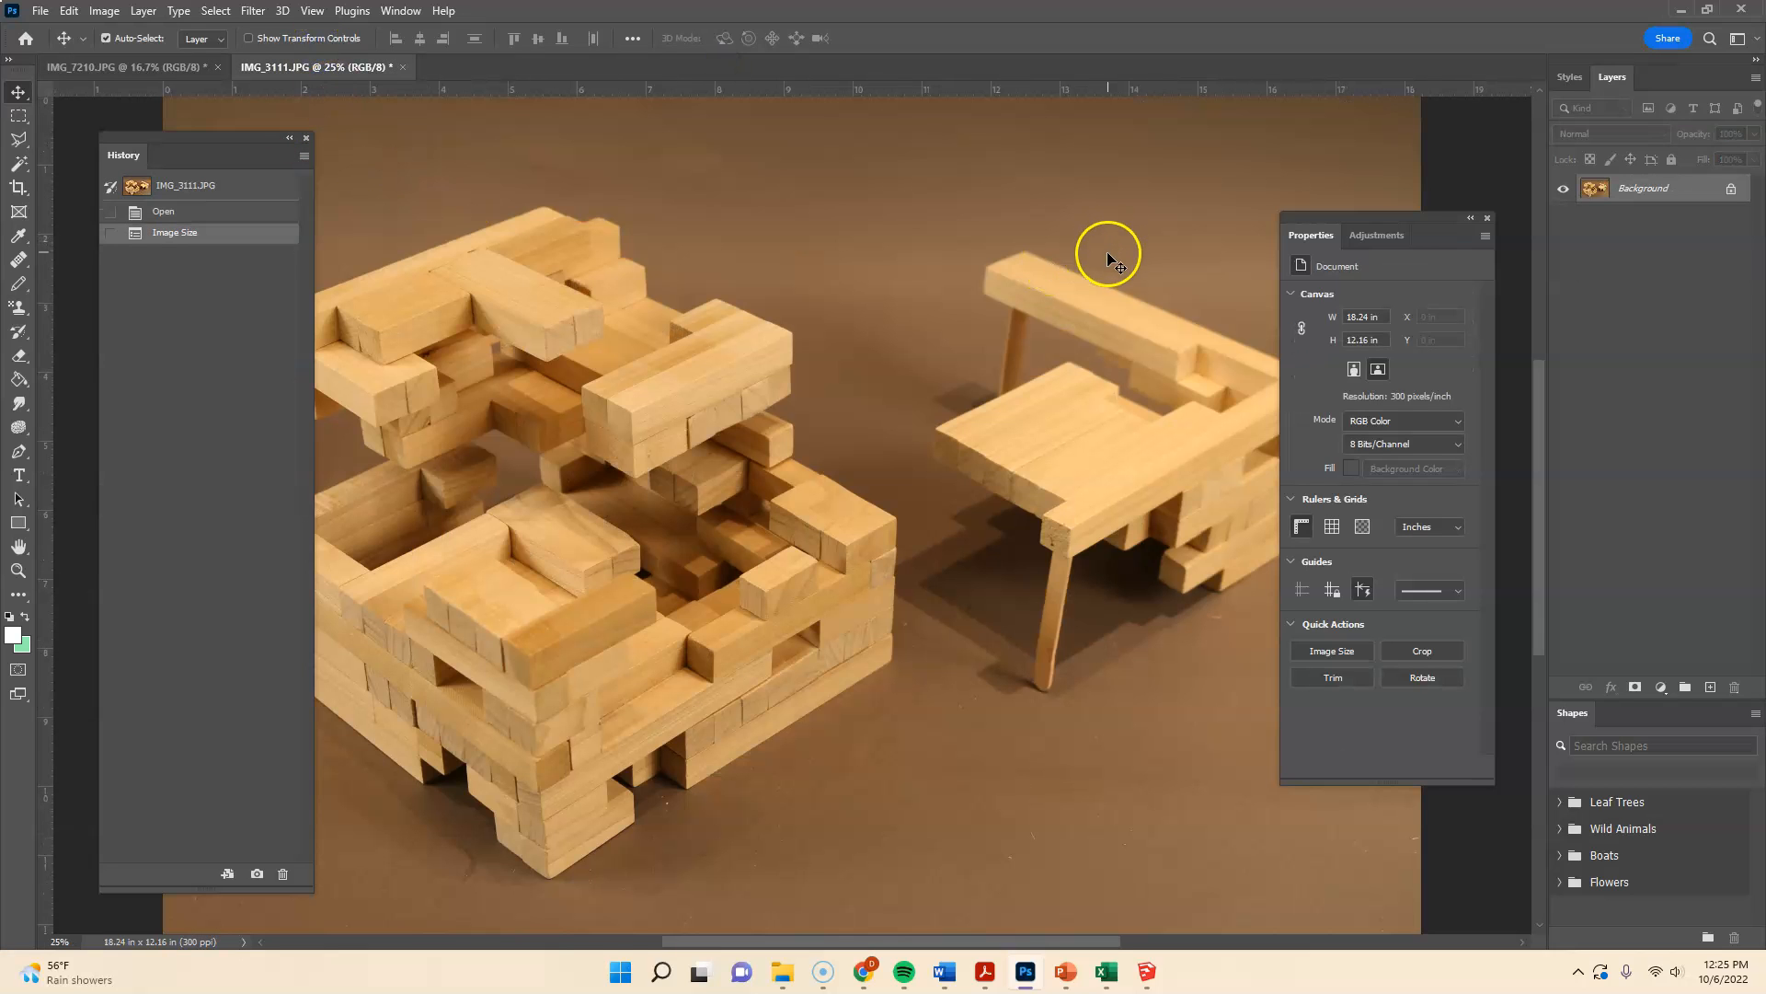
key("ctrl+minus")
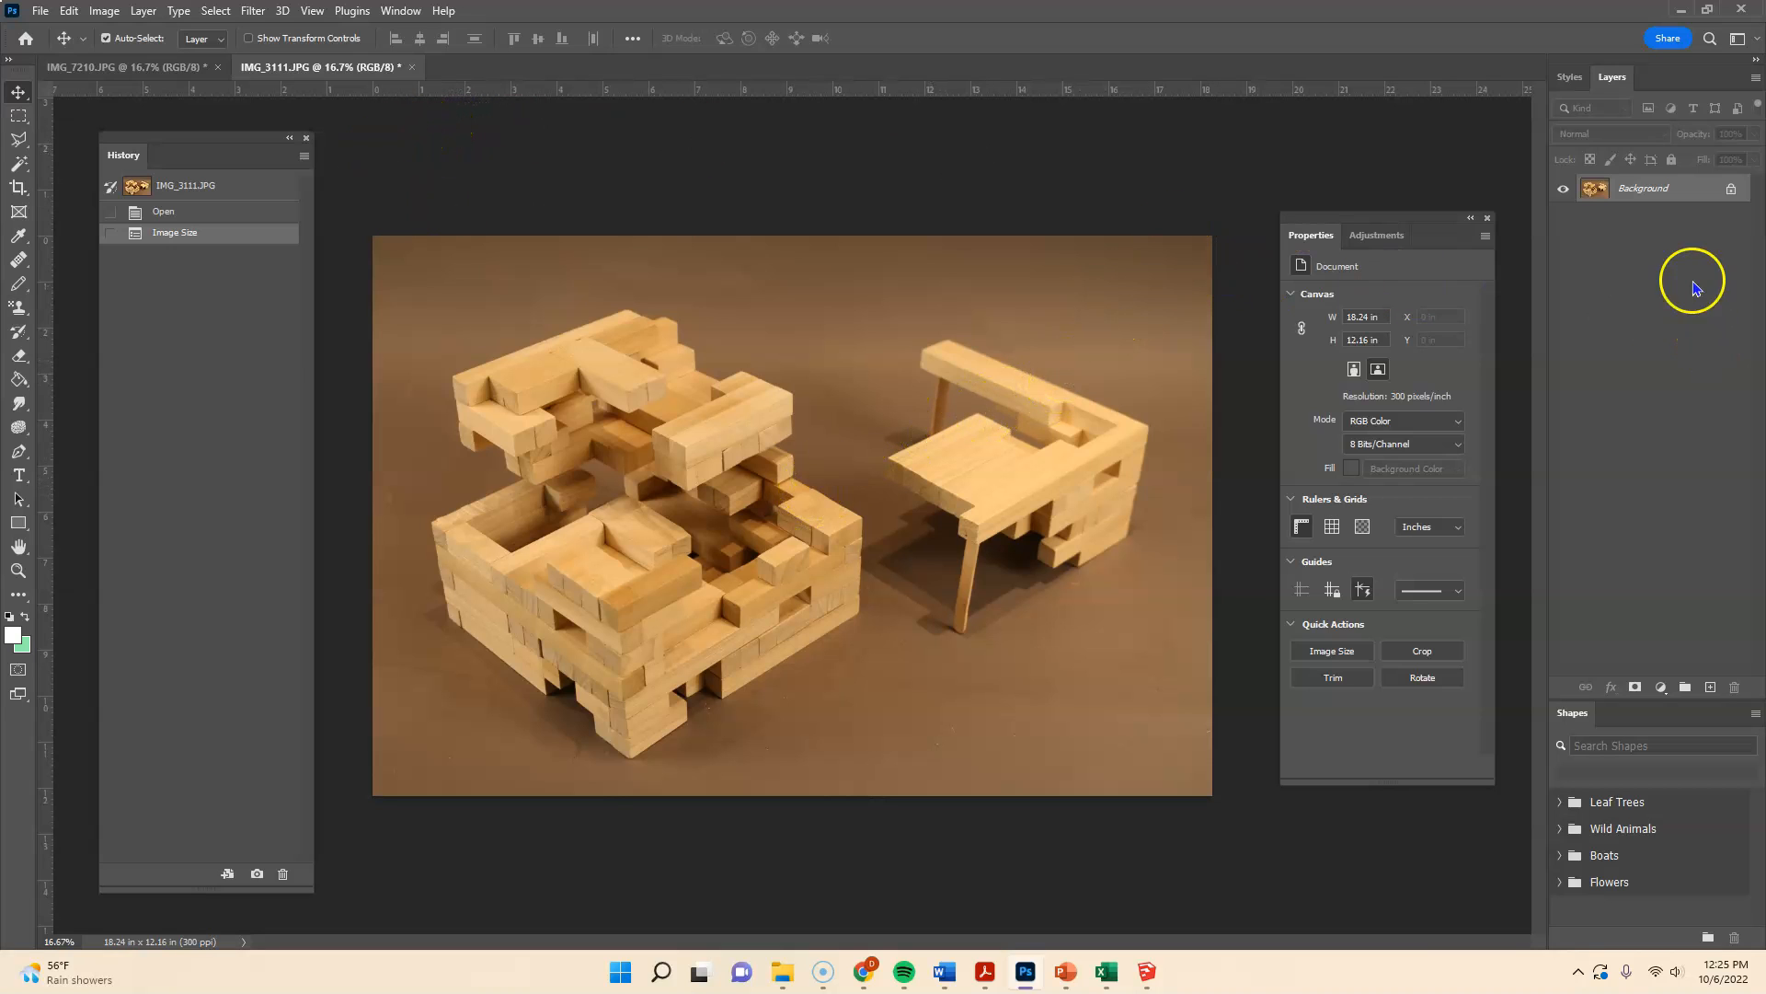
left_click(1730, 190)
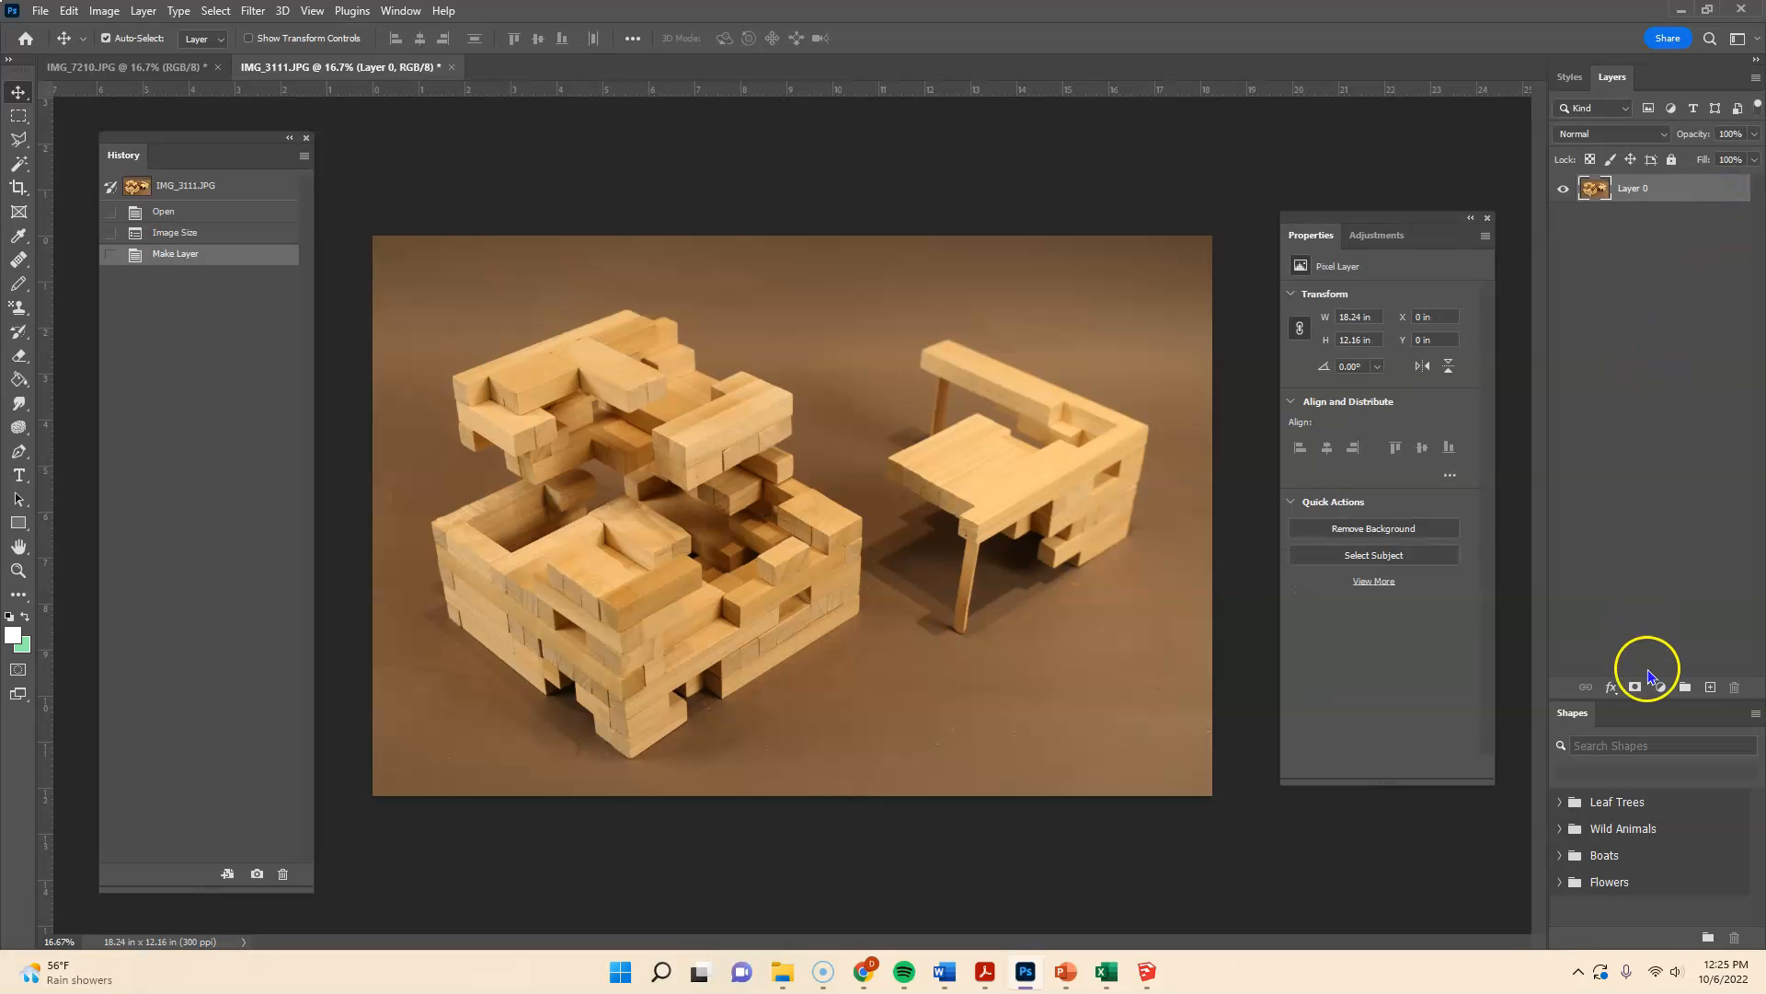
left_click(1661, 692)
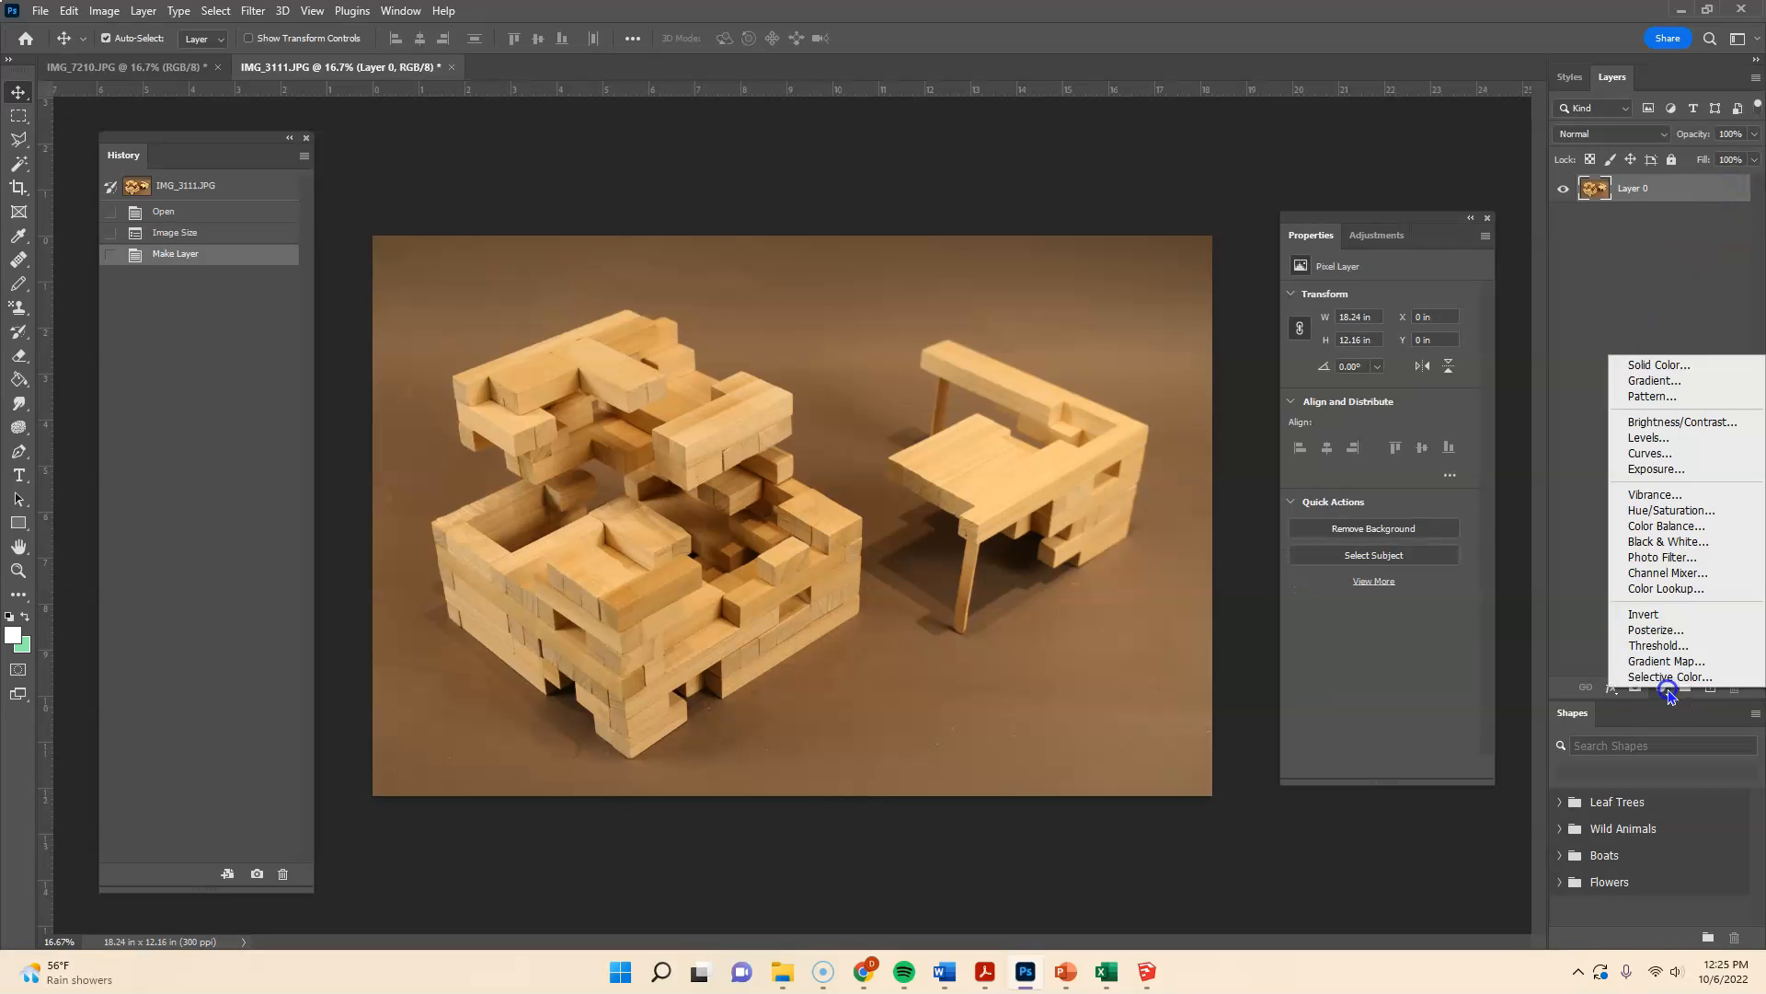
left_click(1676, 438)
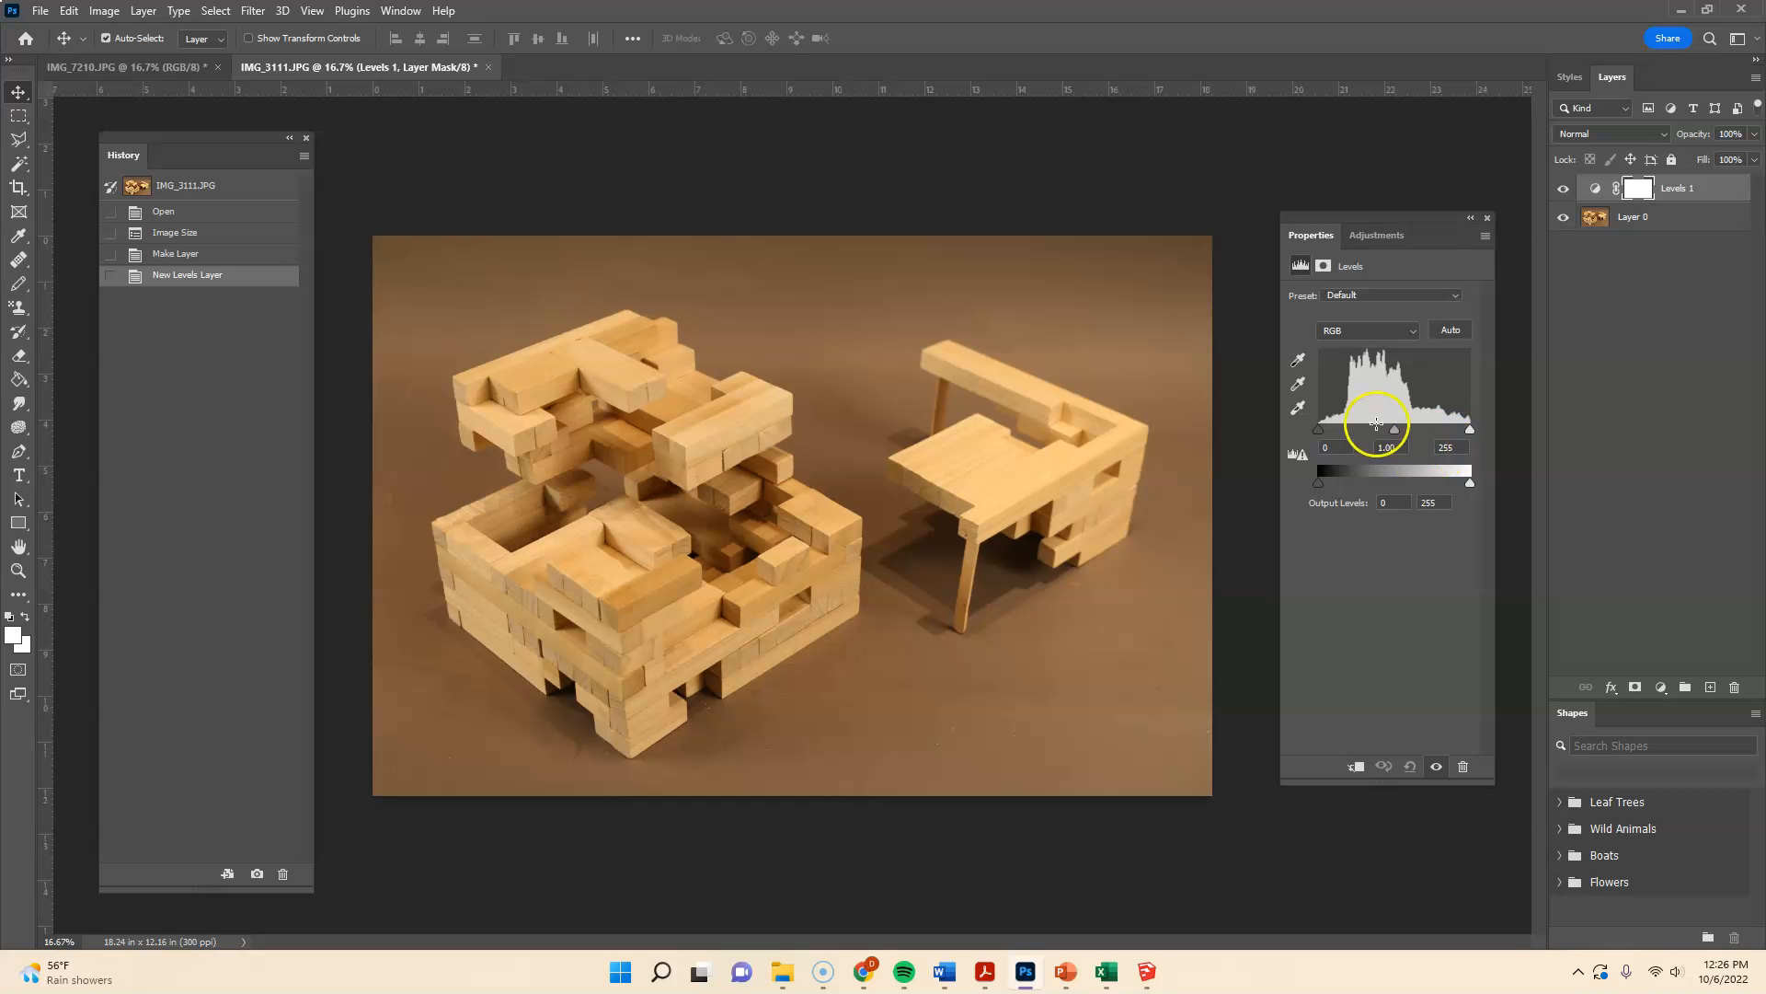
- Apply the automatic Levels correction to the combined RGB channel of the block model photo
left_click(1451, 332)
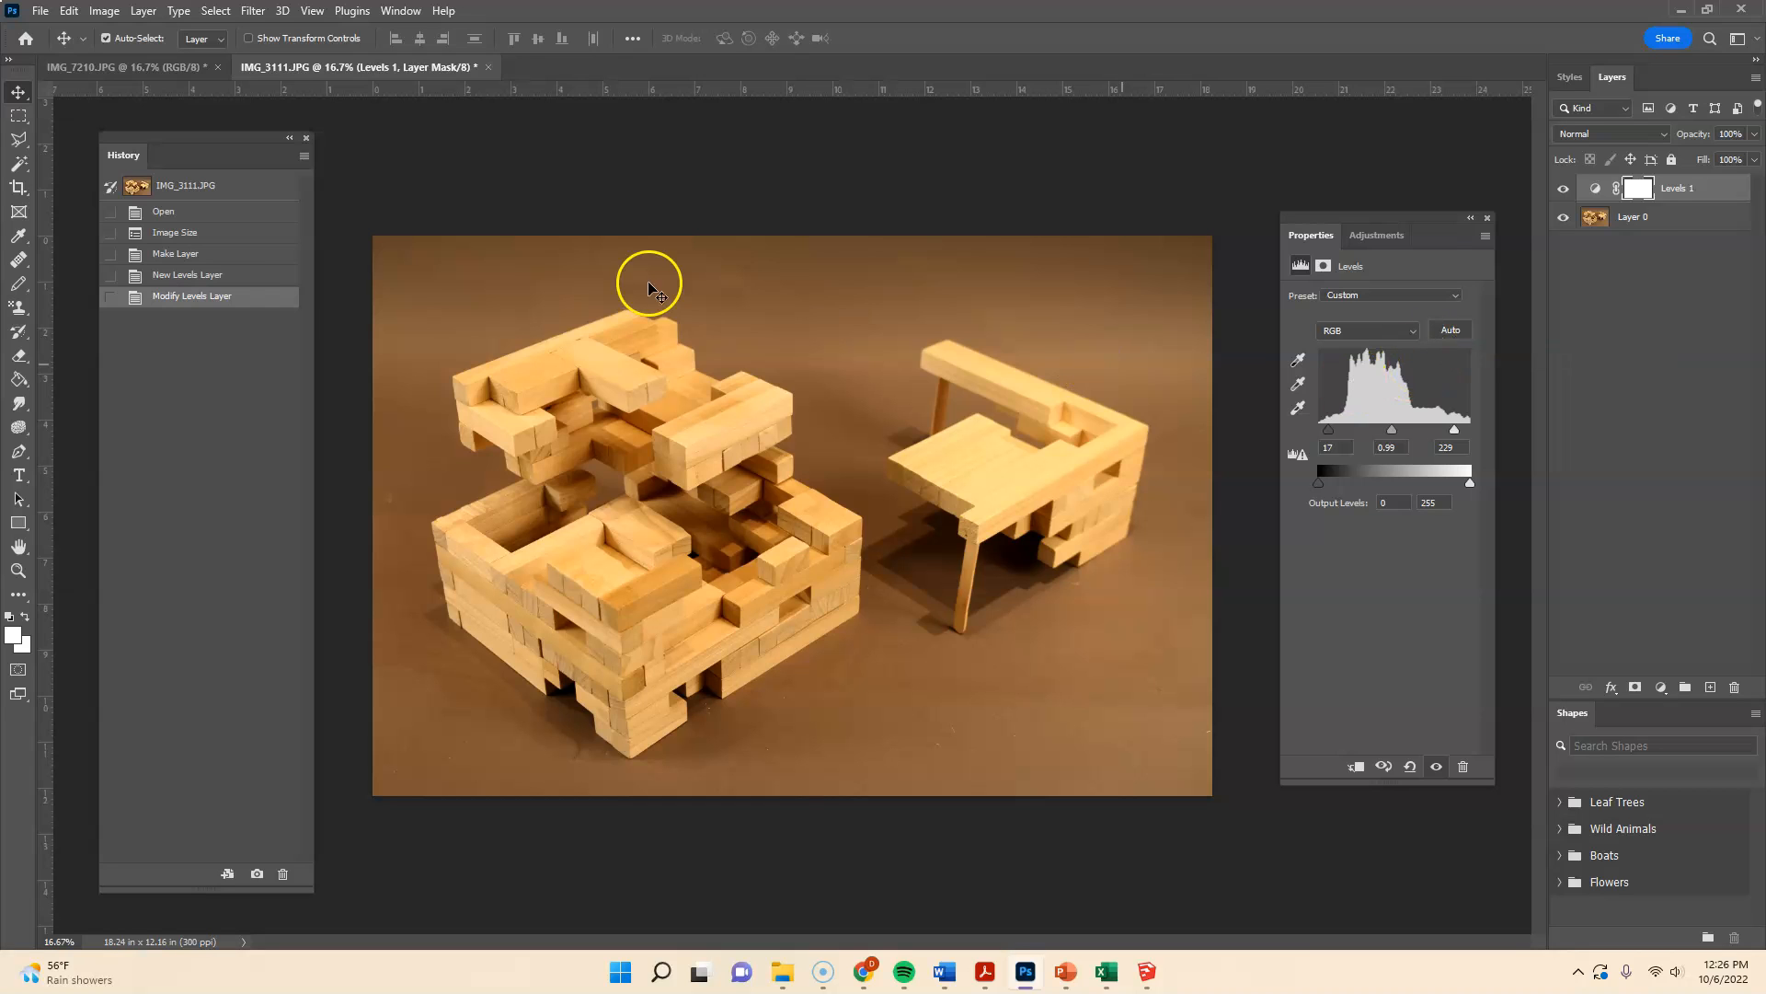
left_click(244, 276)
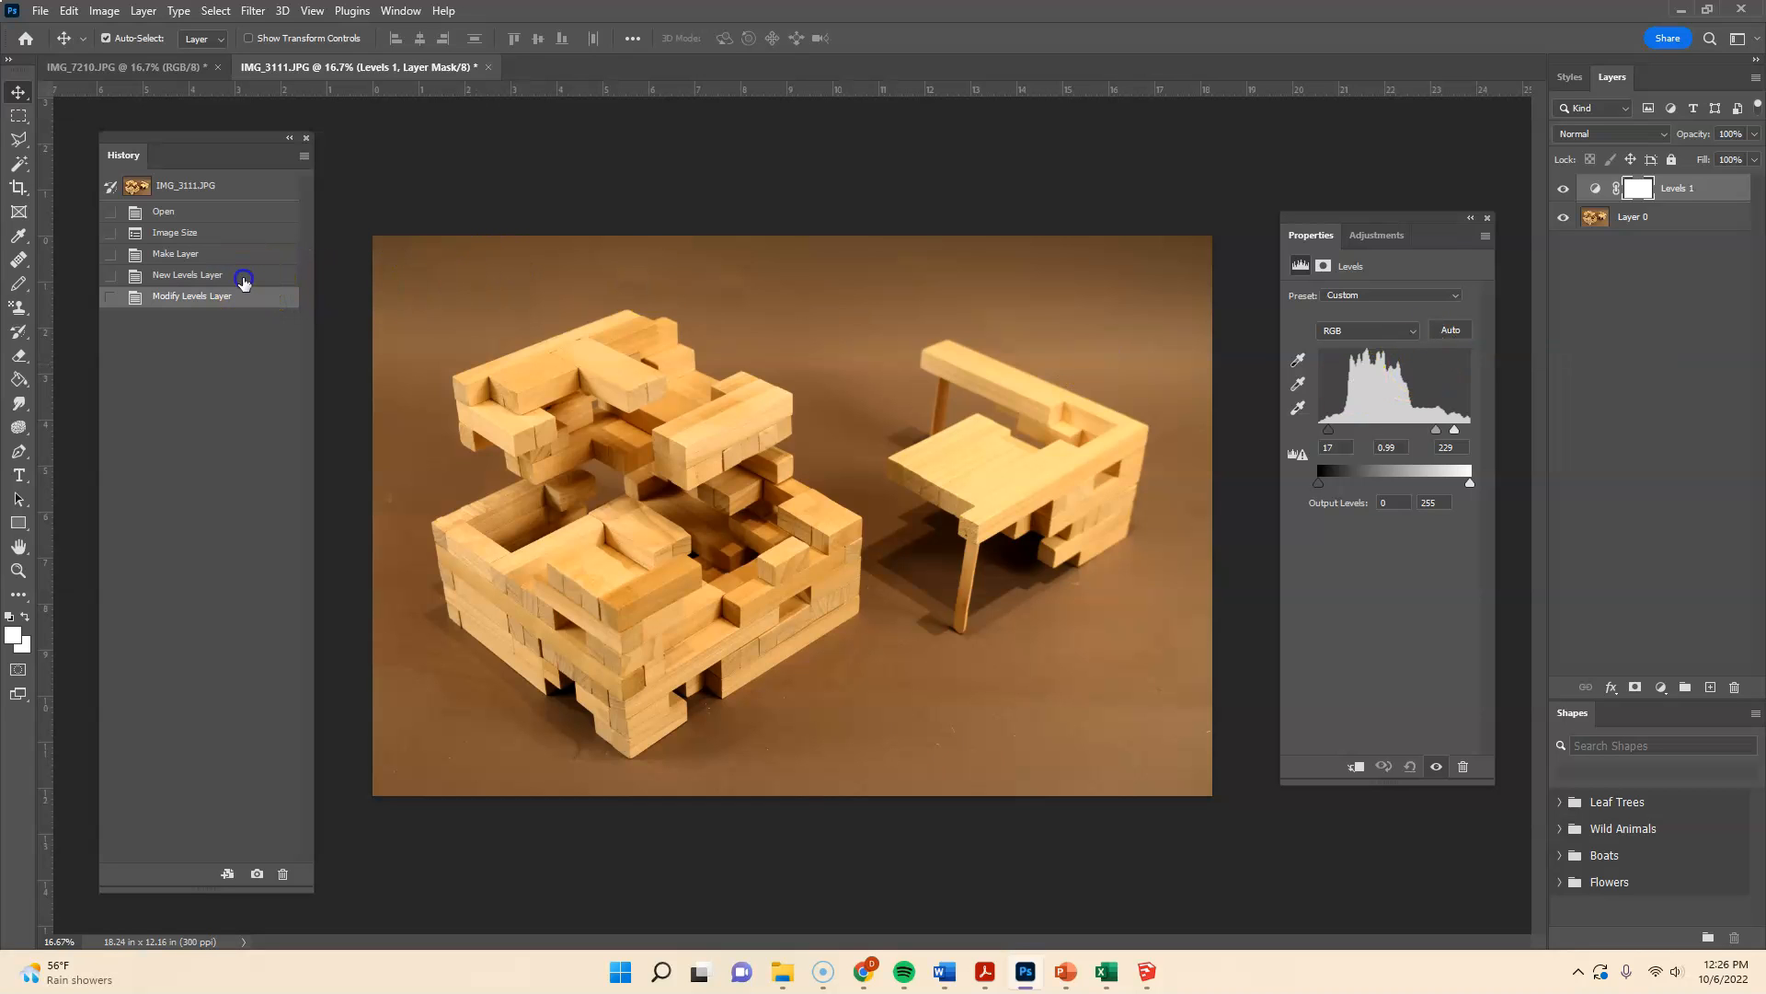
left_click(1452, 332)
- Set the Red channel's black input level to 11 in the Levels adjustment
left_click(1409, 332)
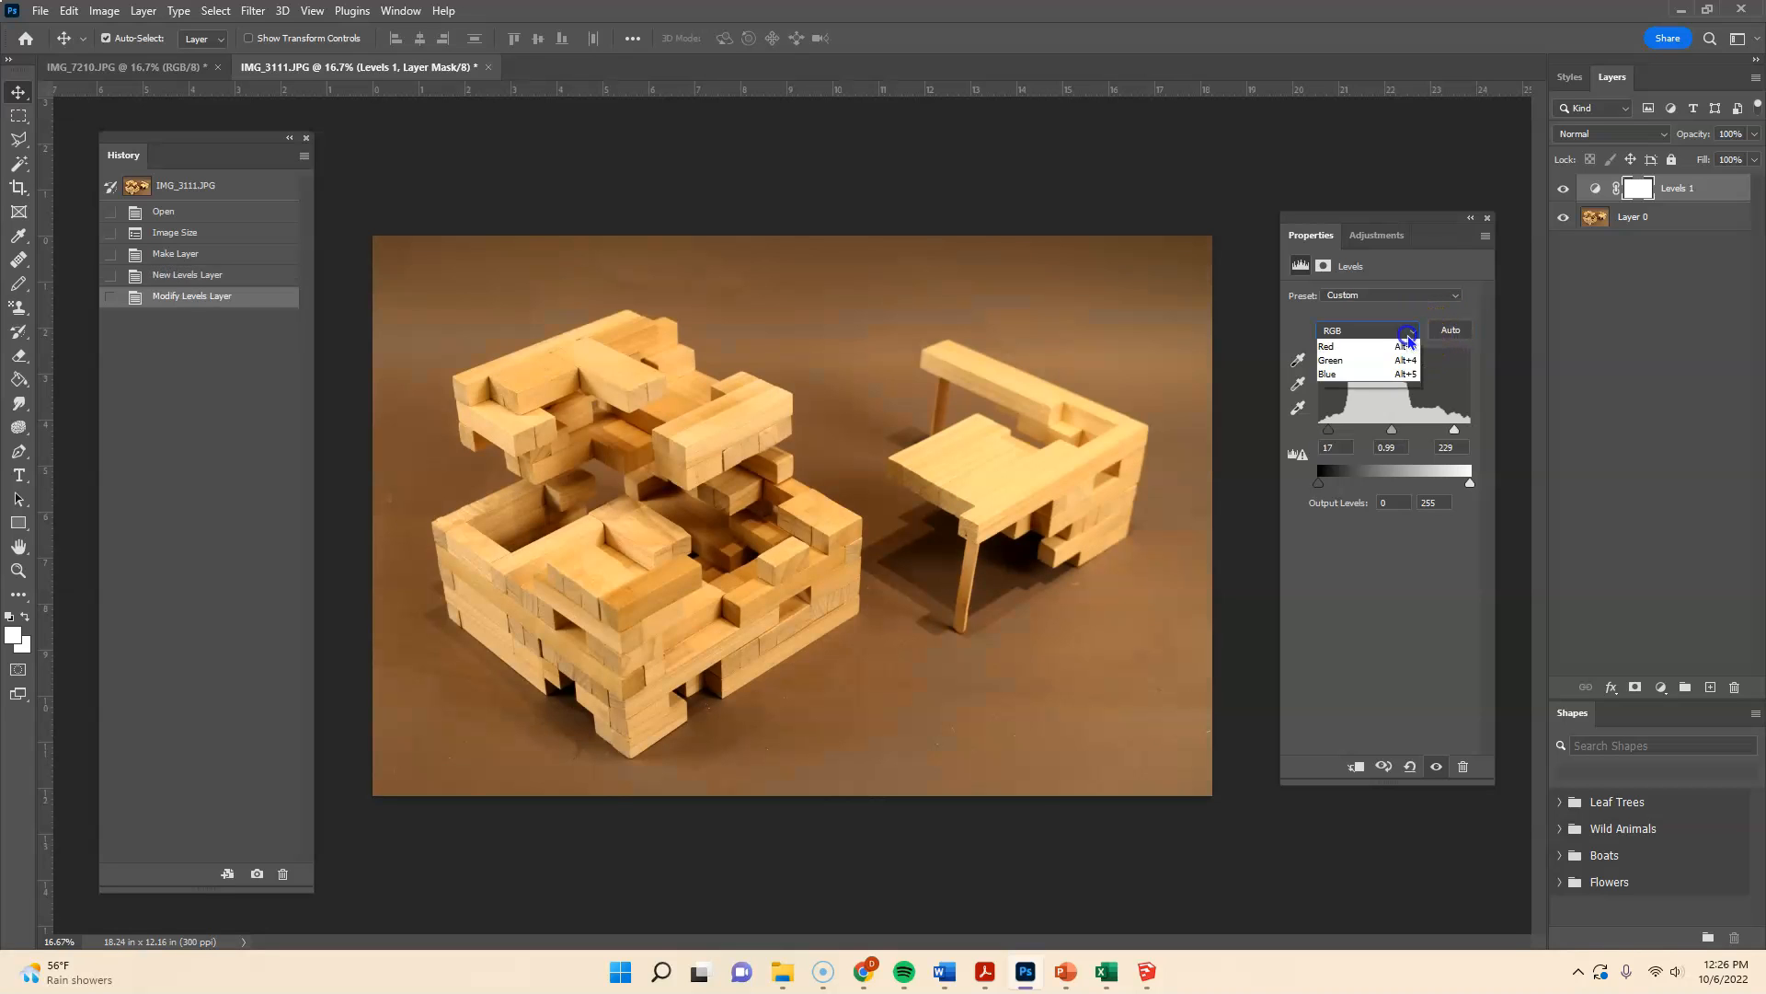
left_click(1378, 367)
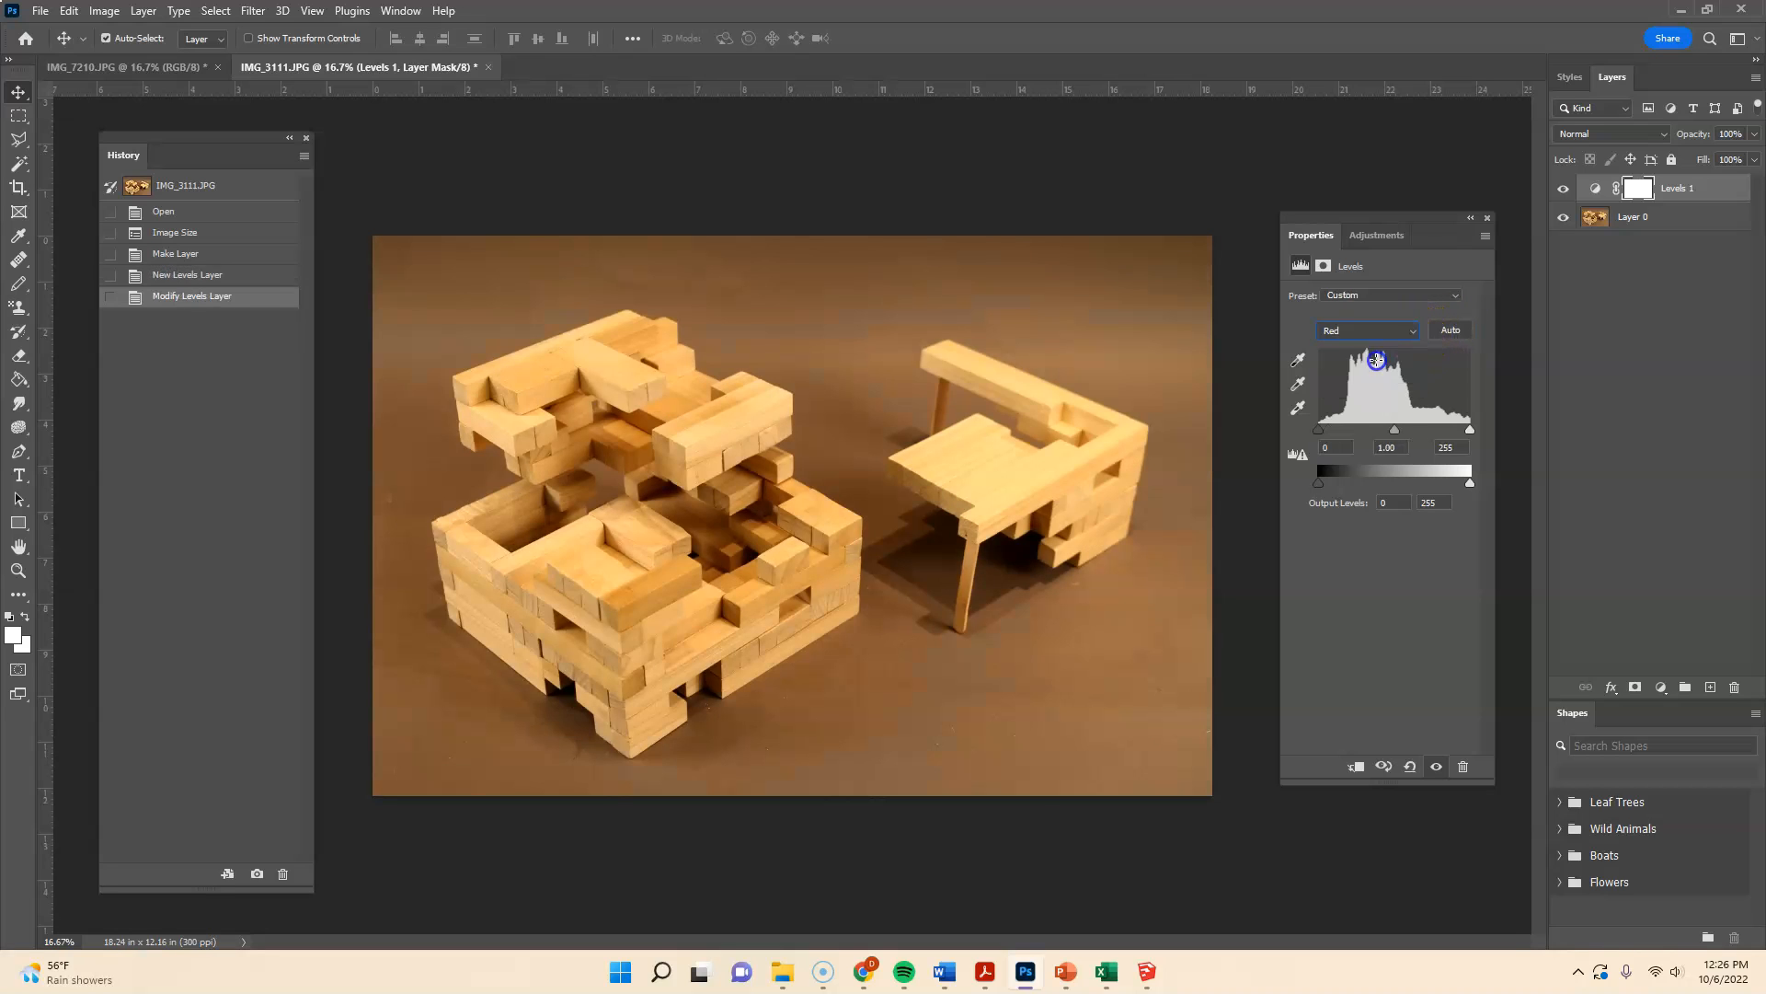
mouse_move(1320, 431)
left_mouse_down()
mouse_move(1338, 434)
mouse_move(1305, 442)
left_mouse_up()
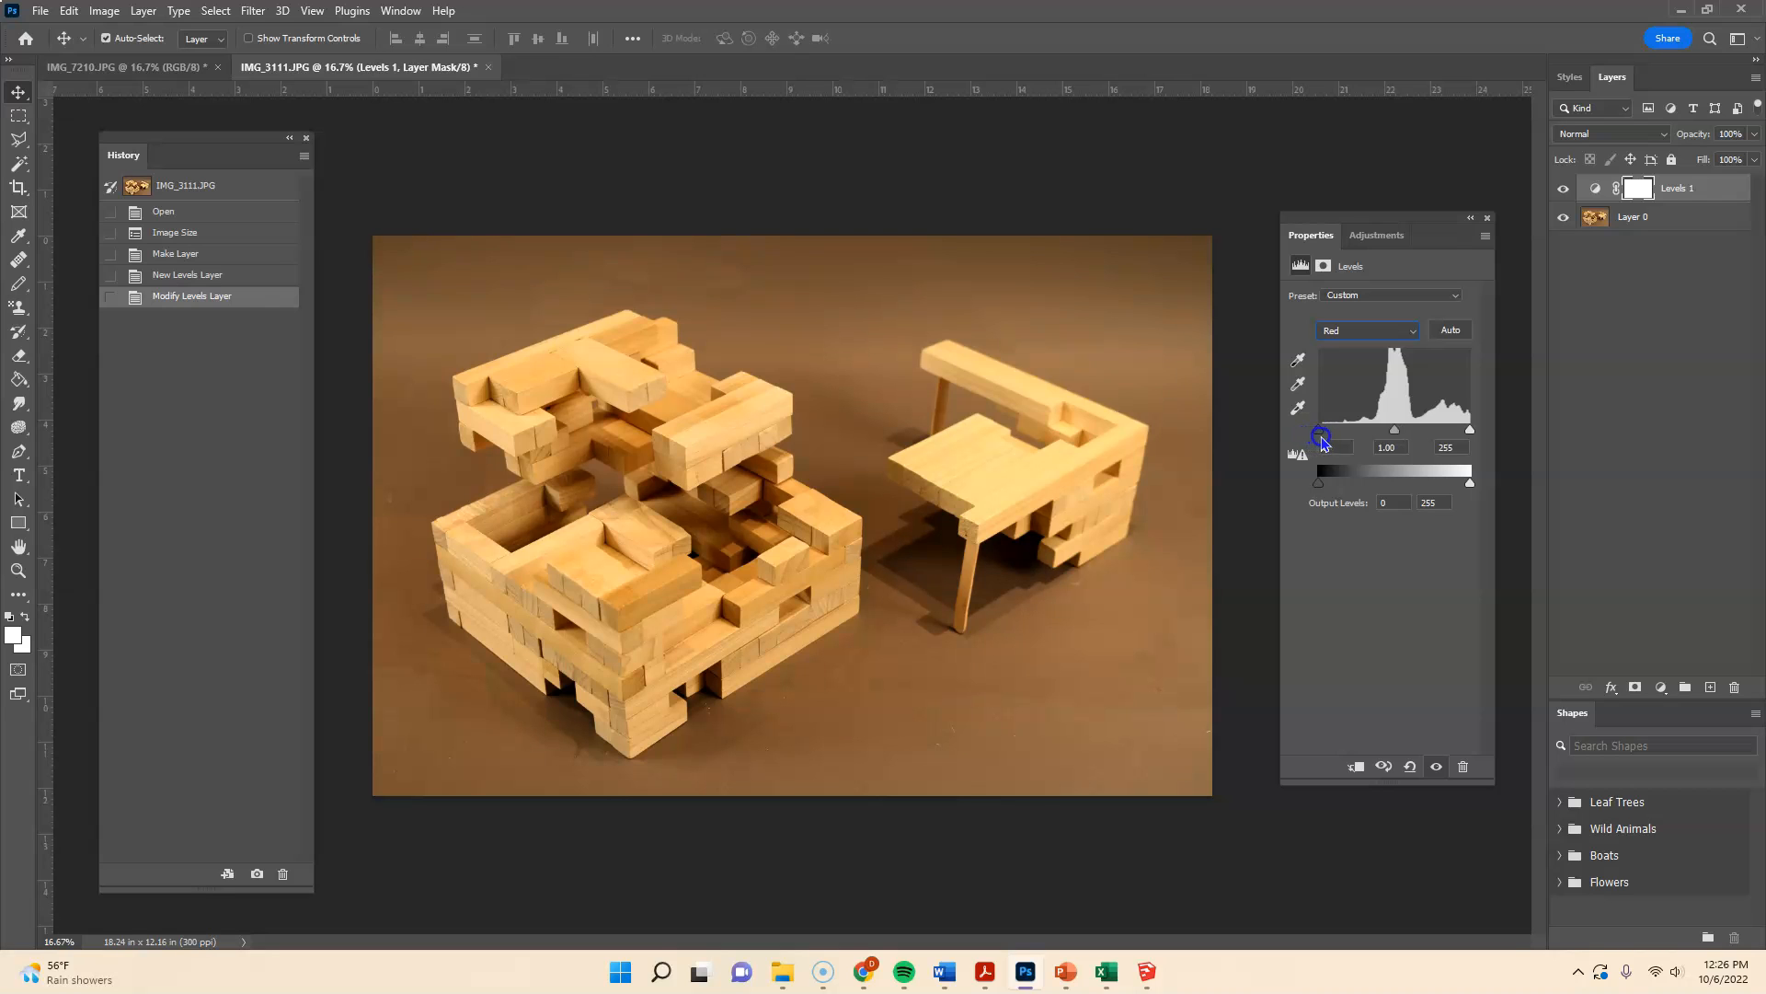
mouse_move(1321, 442)
left_mouse_down()
mouse_move(1358, 443)
mouse_move(1308, 444)
left_mouse_up()
- Lower the Blue channel's white input level to 179 in the Levels adjustment to reduce the yellow cast
left_click(1366, 331)
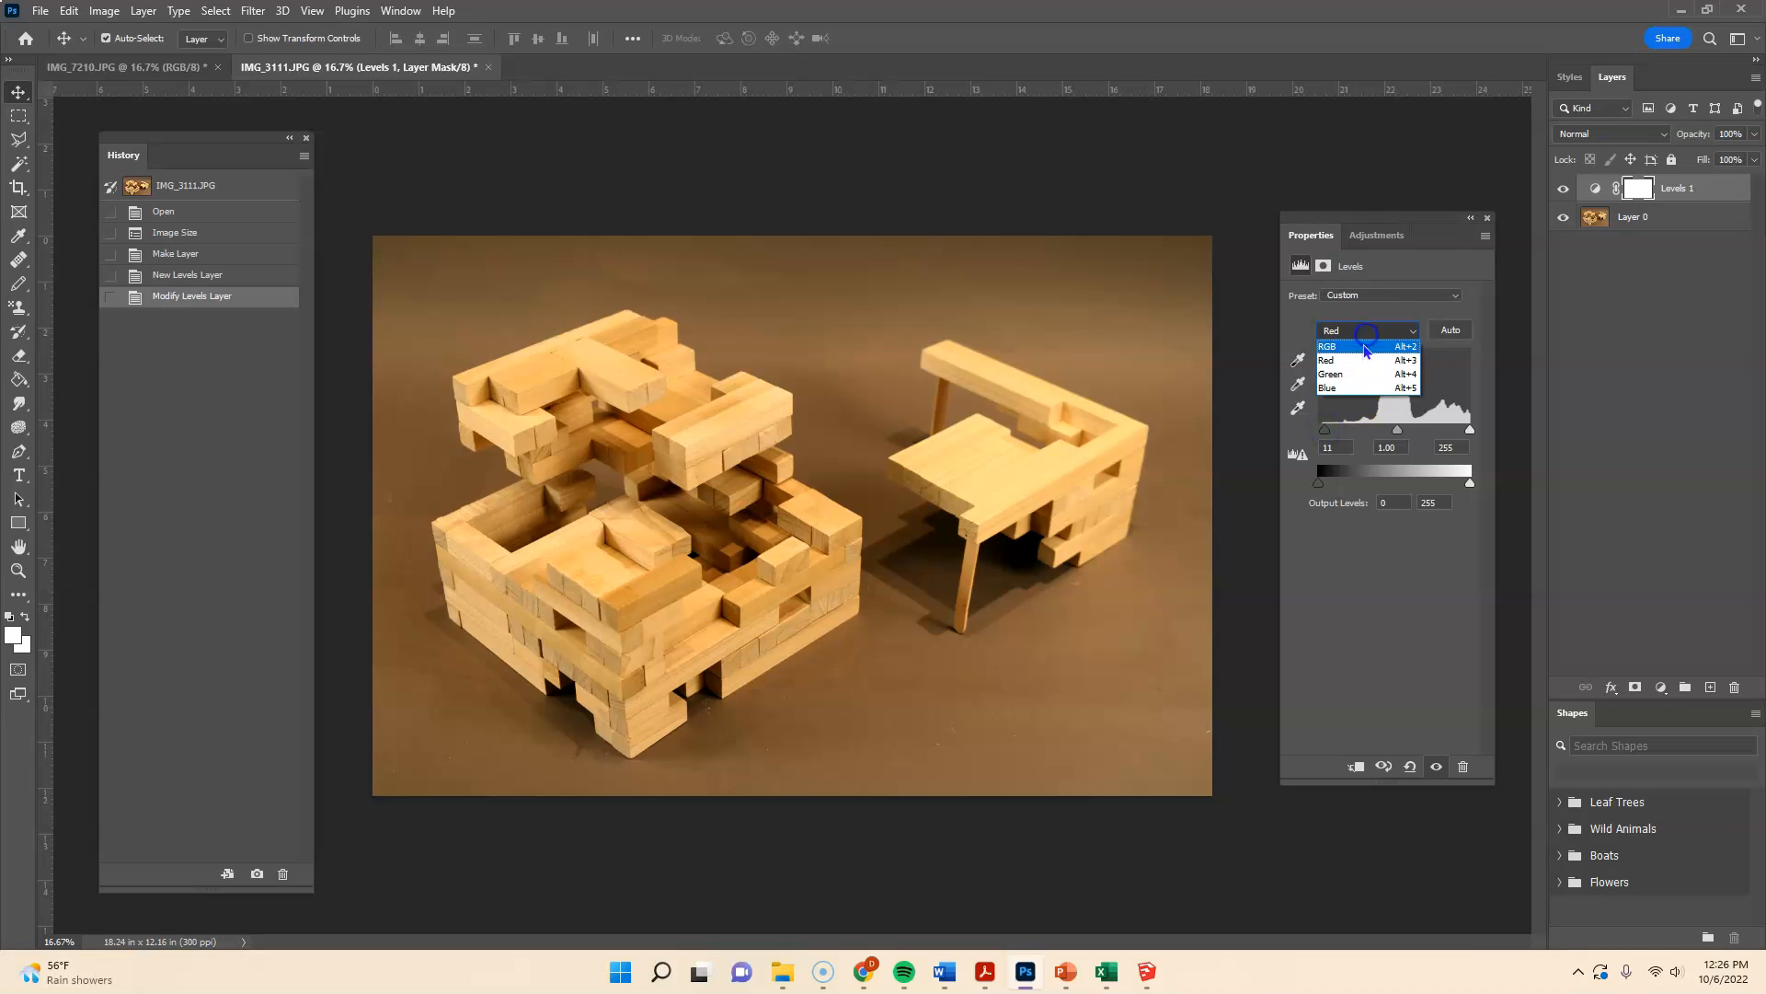
left_click(1361, 388)
left_click_drag(1467, 433, 1432, 436)
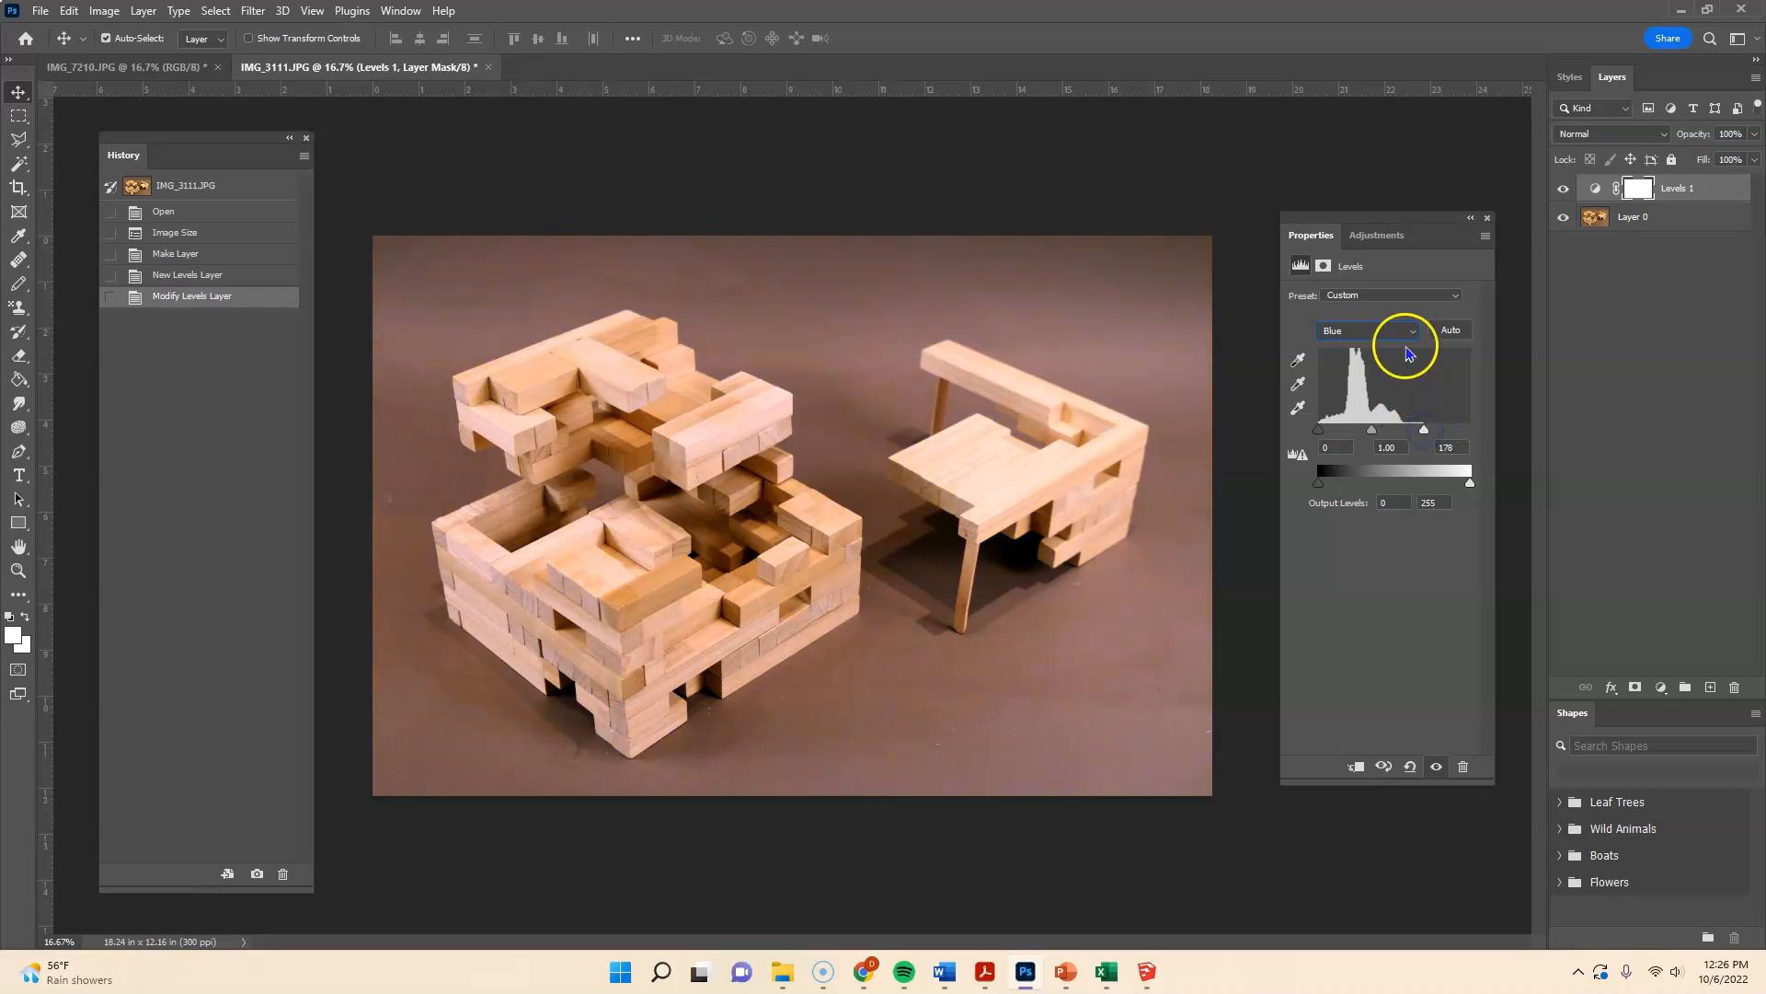
- Lower the Green channel's white input level to 226 in the Levels adjustment
left_click(1368, 330)
left_click(1384, 374)
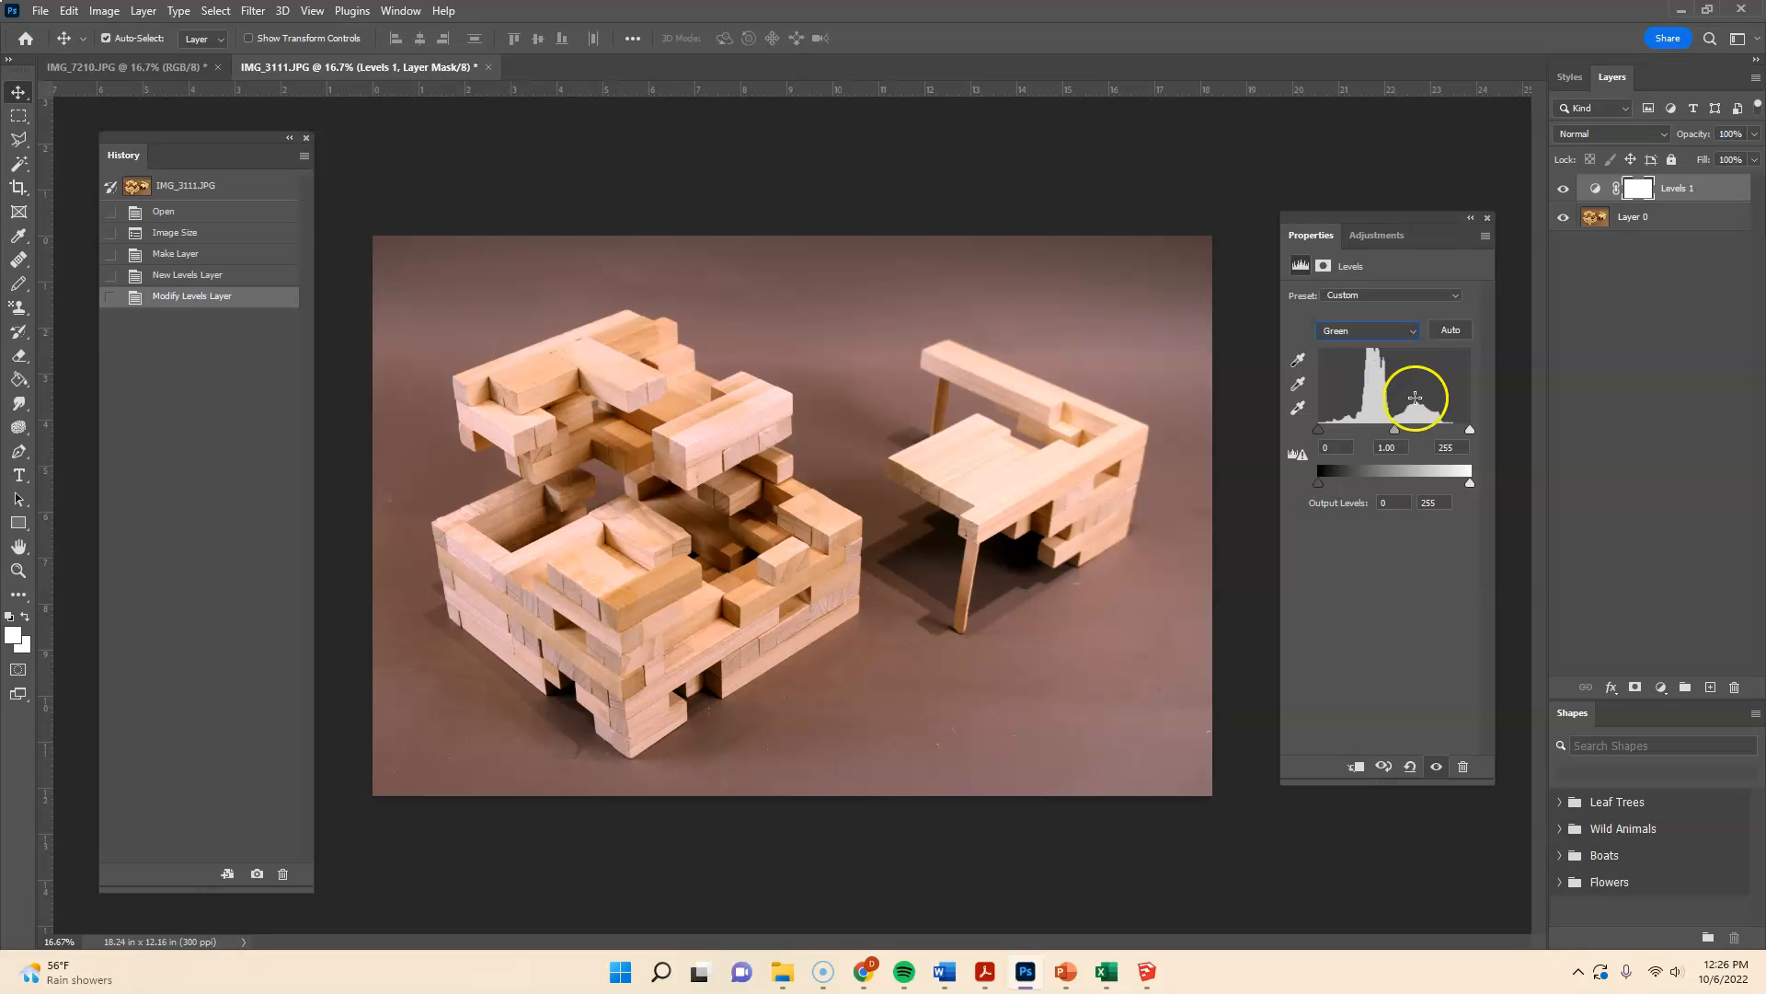
left_click_drag(1469, 429, 1453, 429)
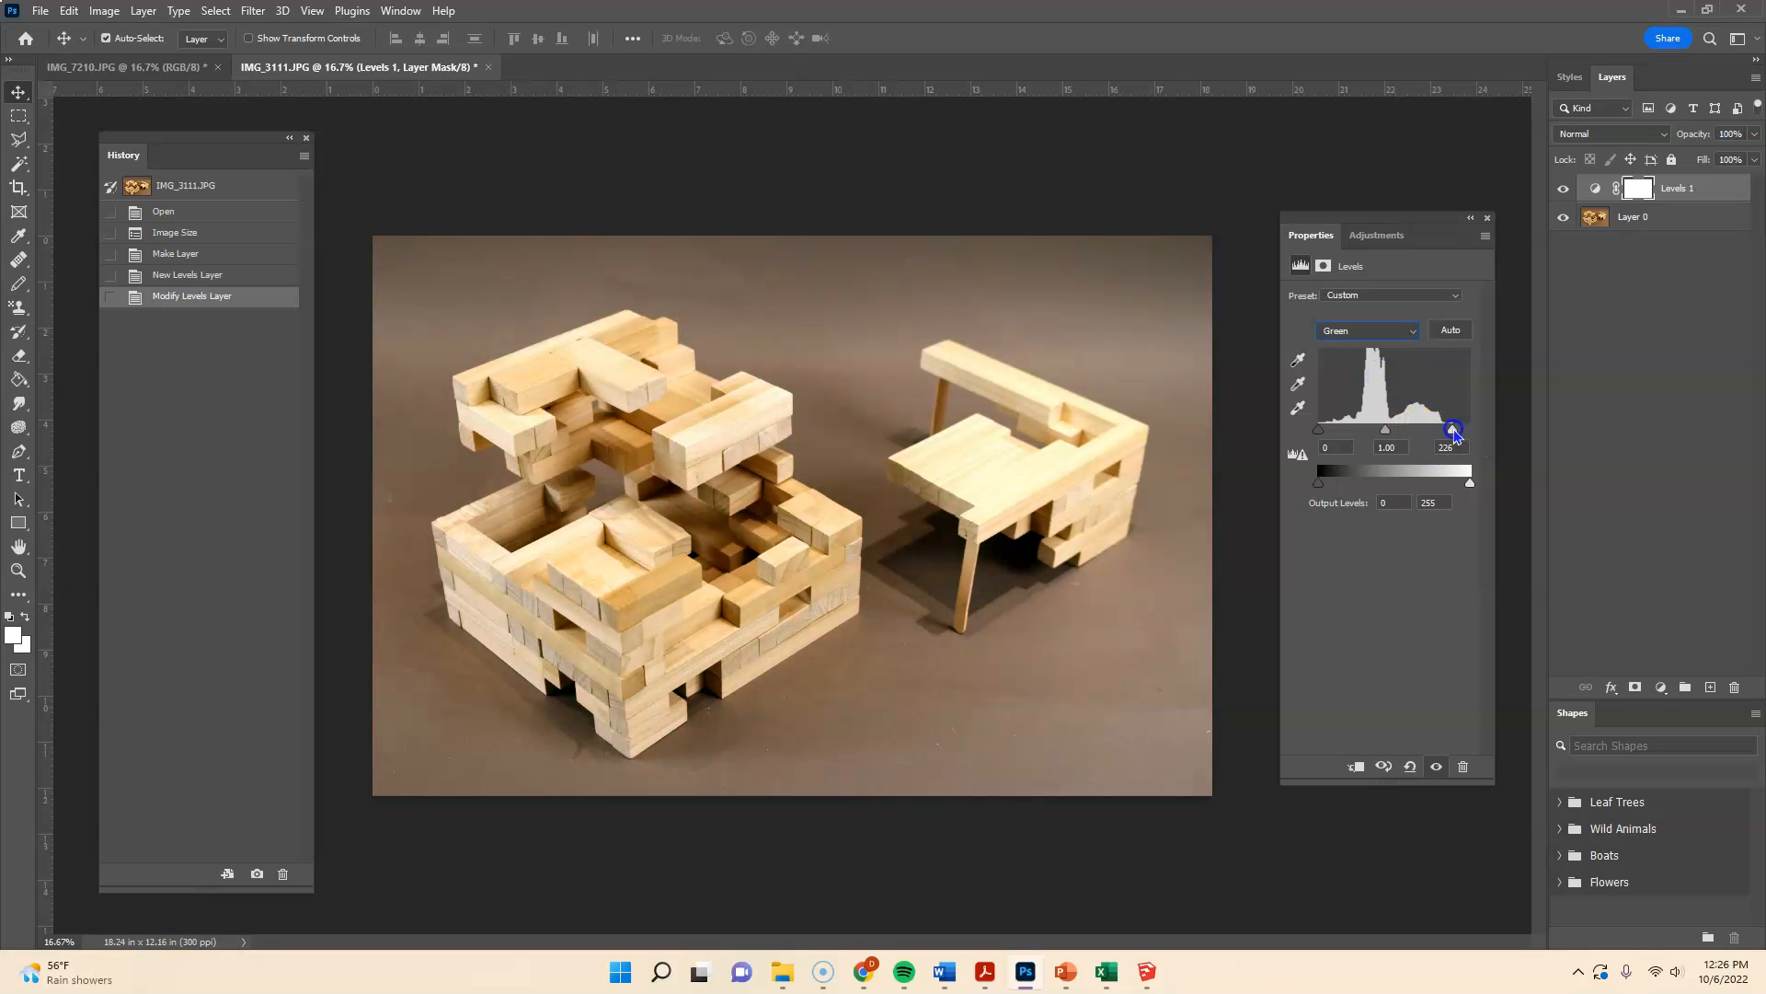
- Set the Red channel's black input level to 6 in the Levels adjustment
left_click(1400, 331)
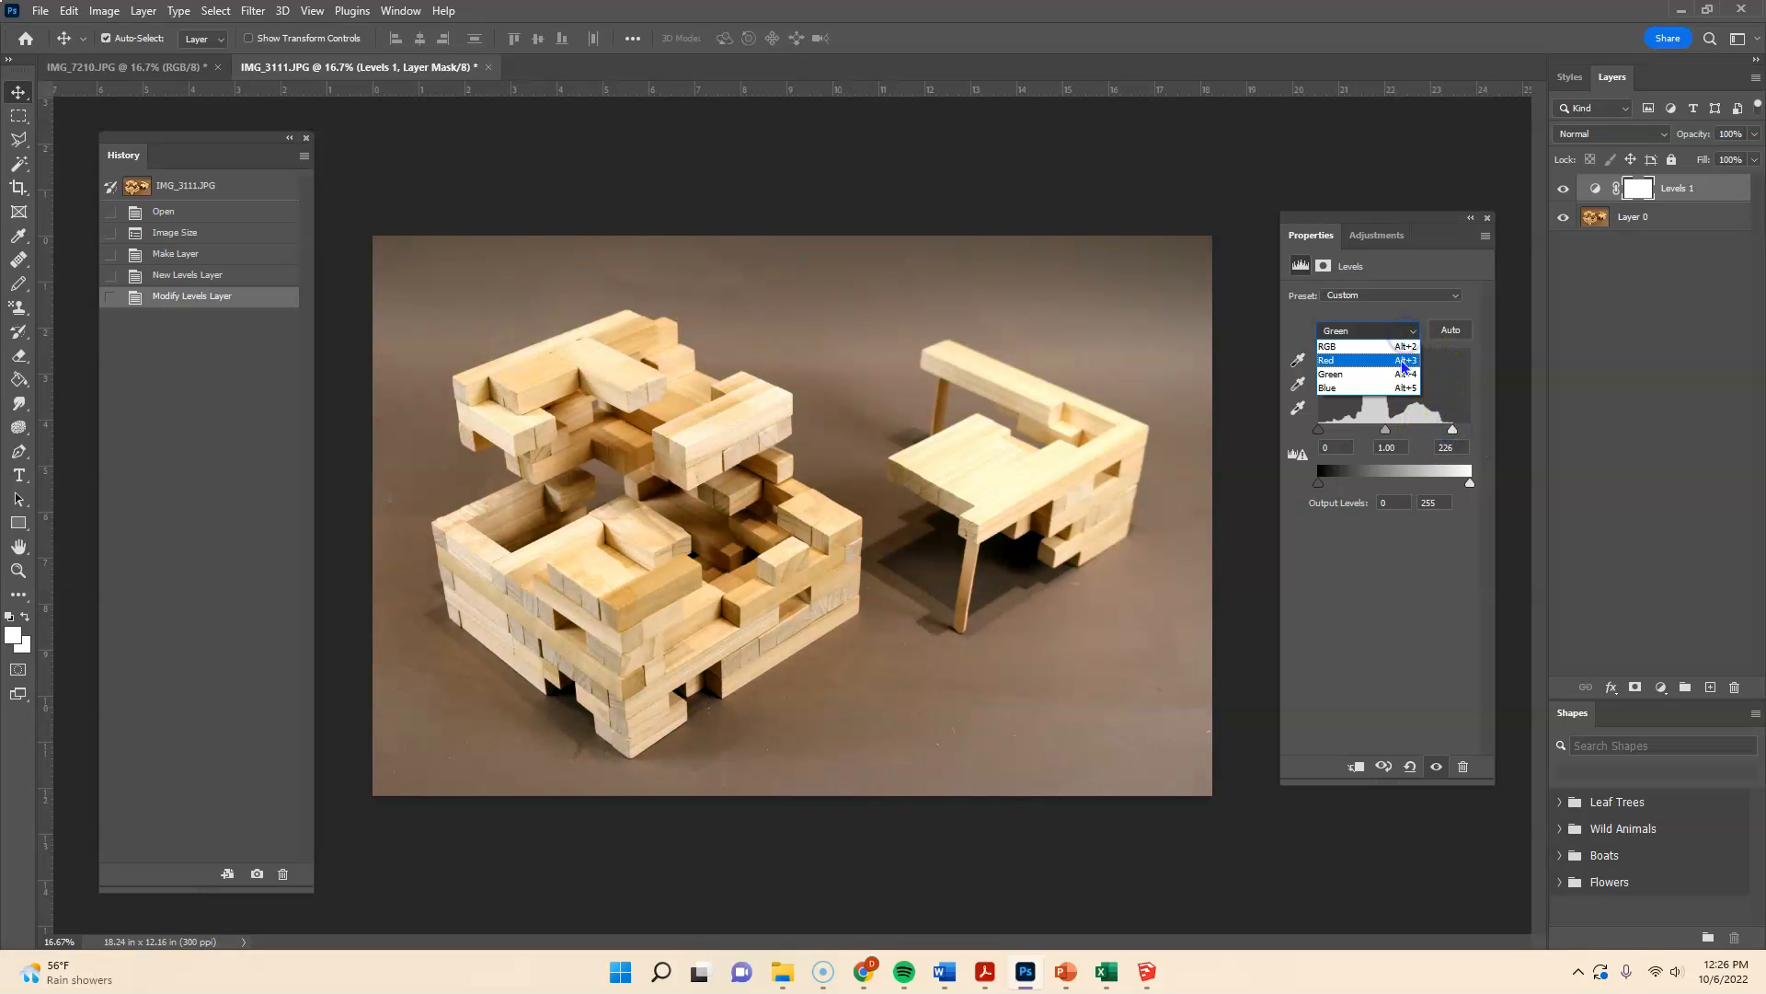
left_click(1403, 360)
left_click_drag(1319, 429, 1322, 438)
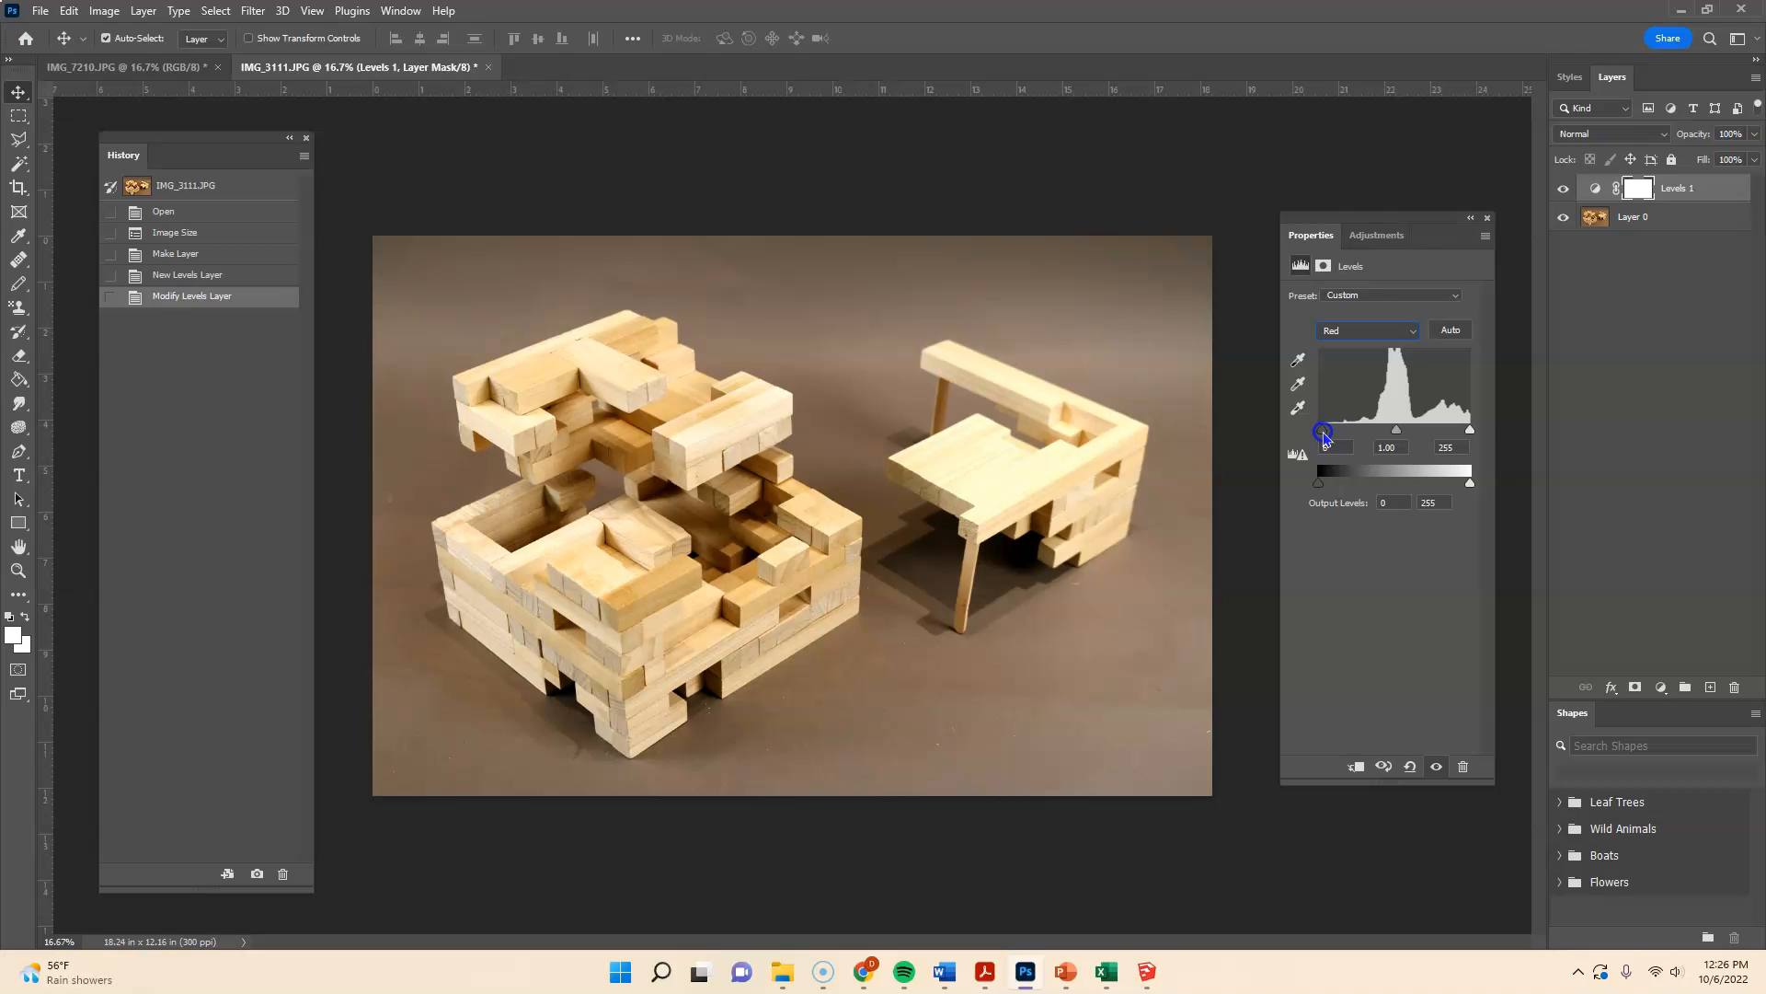
left_click_drag(1324, 434, 1325, 435)
- Compare the block model photo with and without the Levels adjustment by toggling the layer's visibility, leaving it on
left_click(1565, 191)
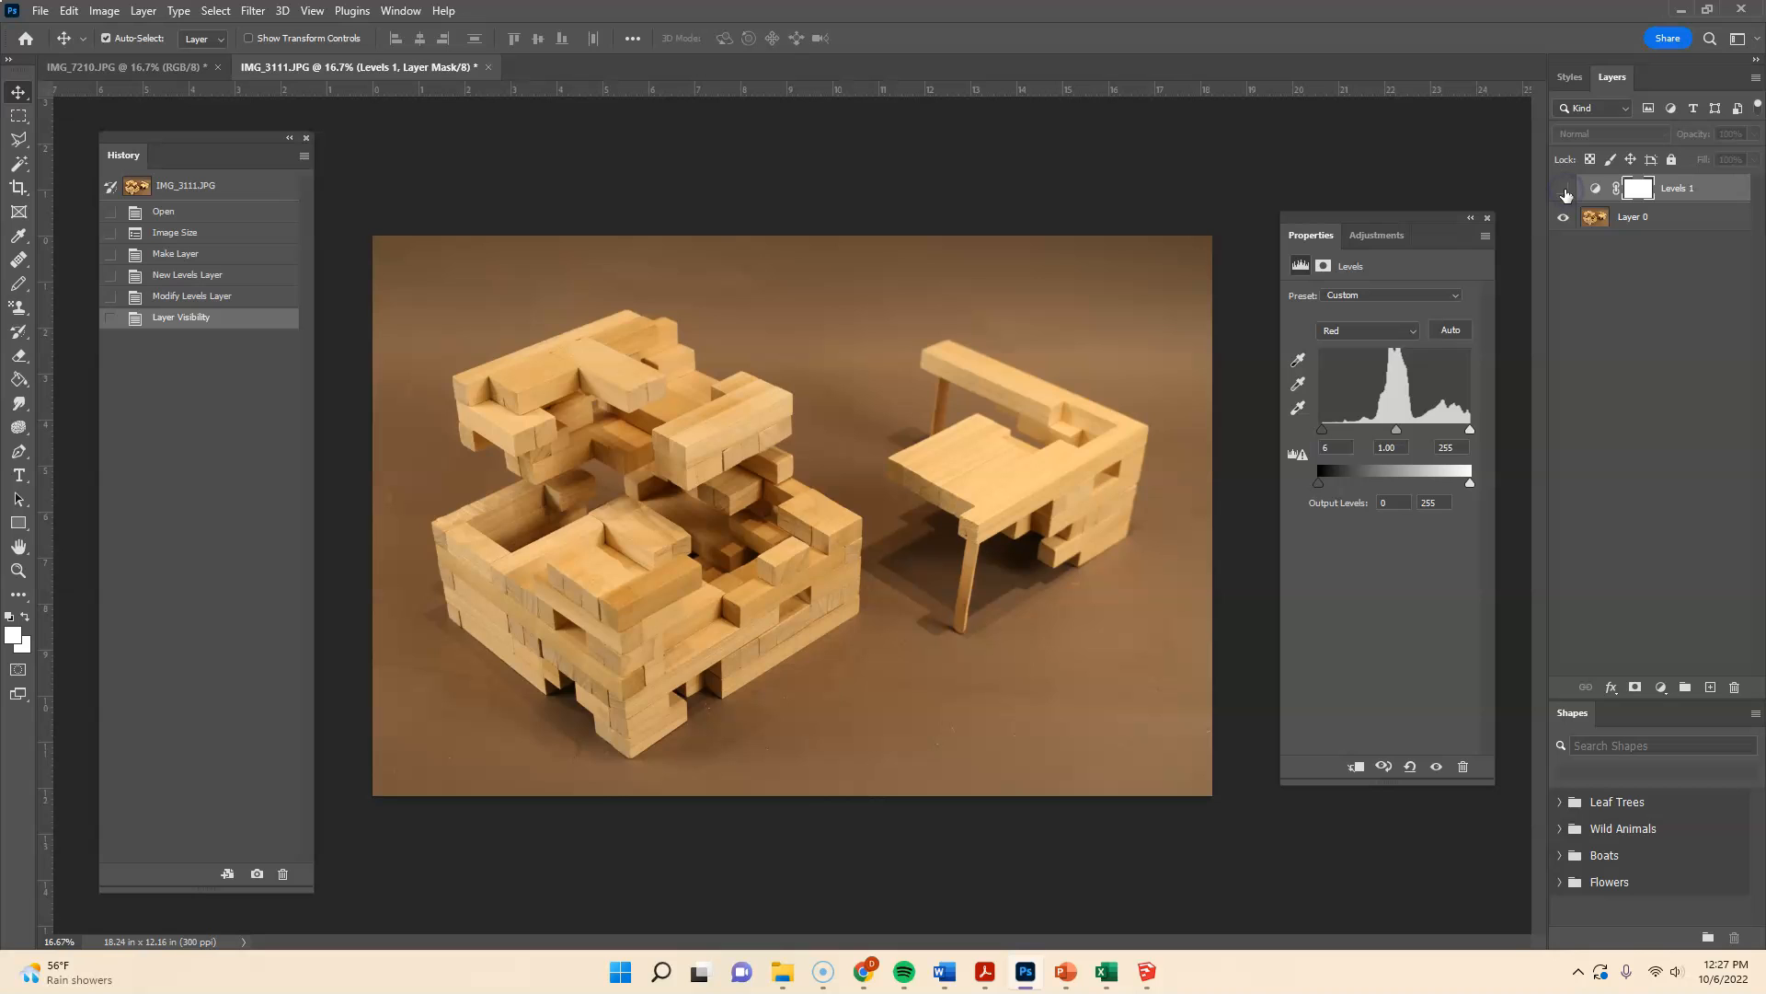
left_click(1565, 190)
left_click(1565, 190)
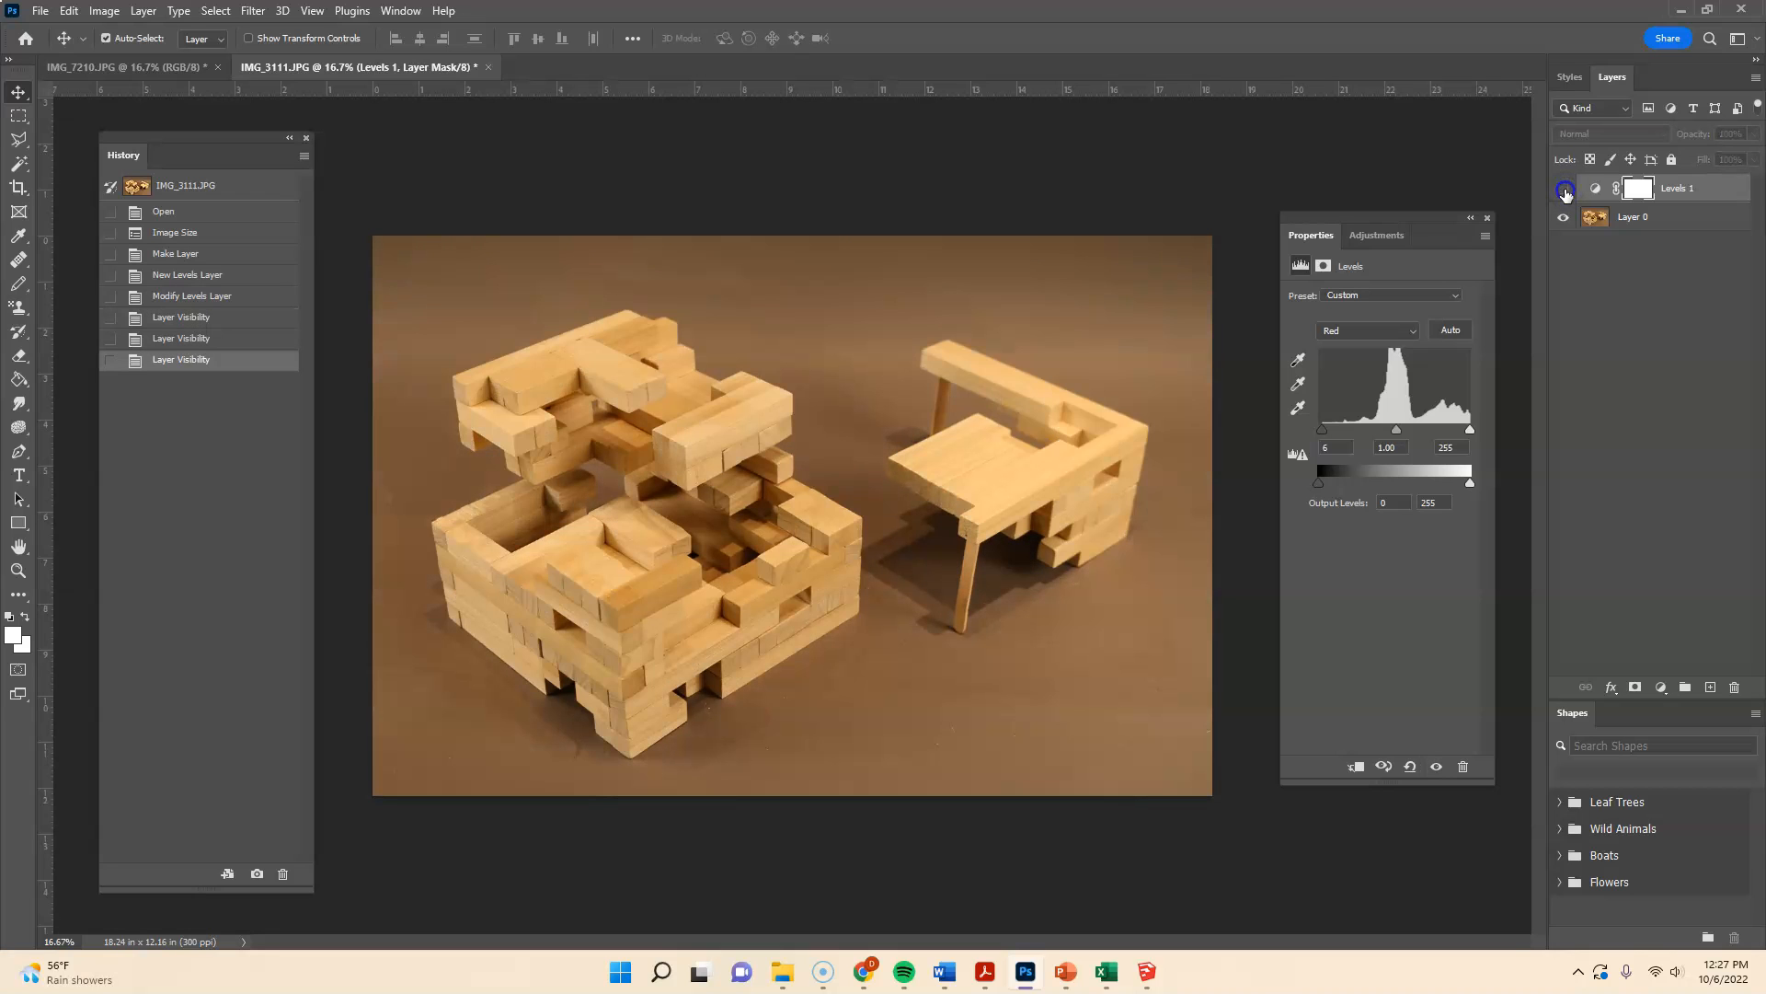
left_click(1565, 190)
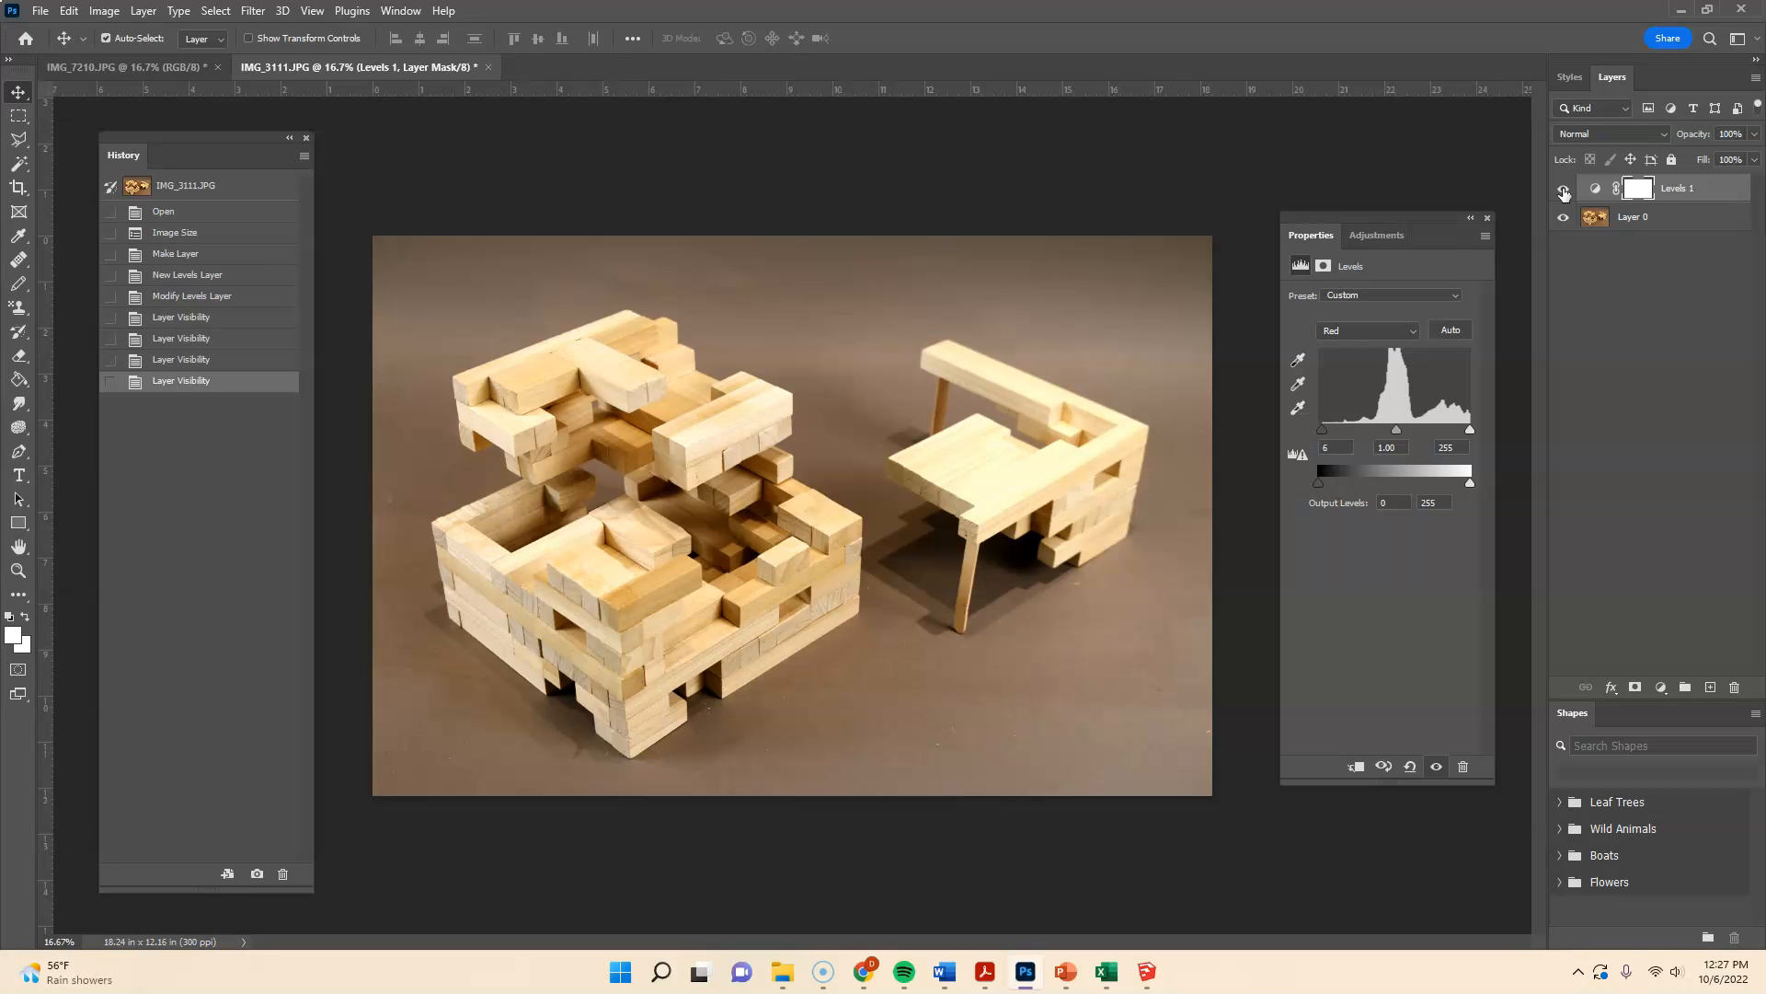
left_click(1564, 189)
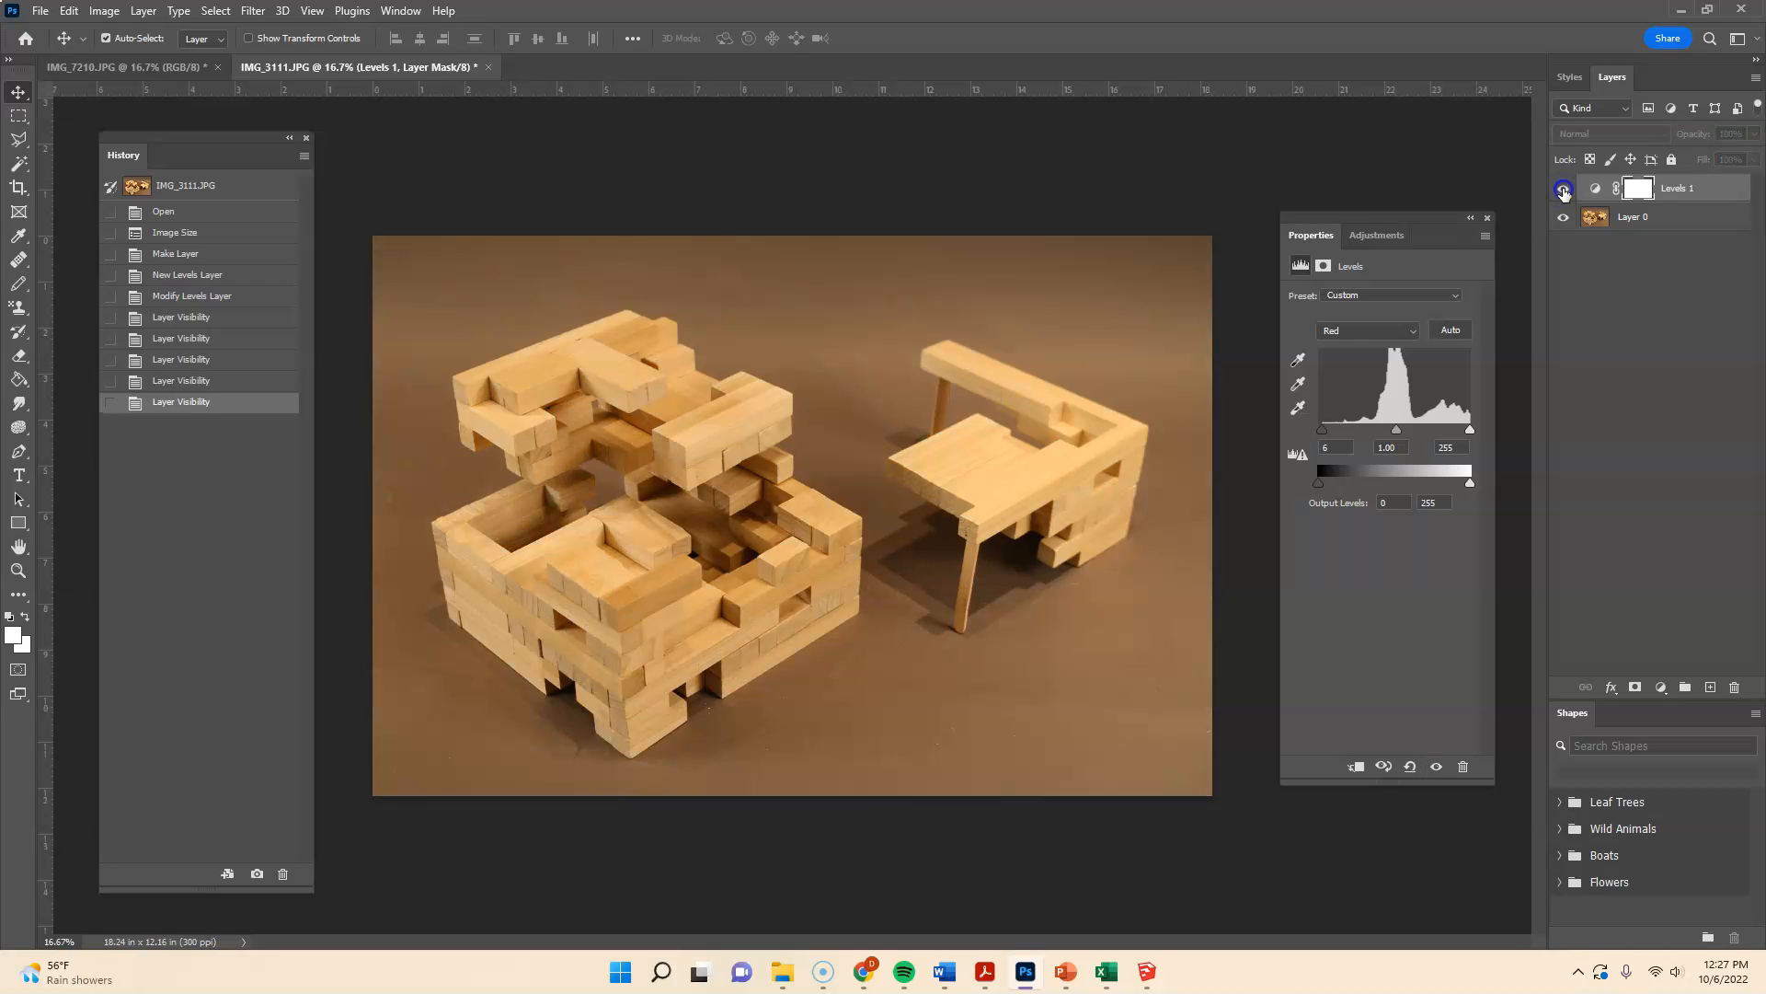
left_click(1564, 190)
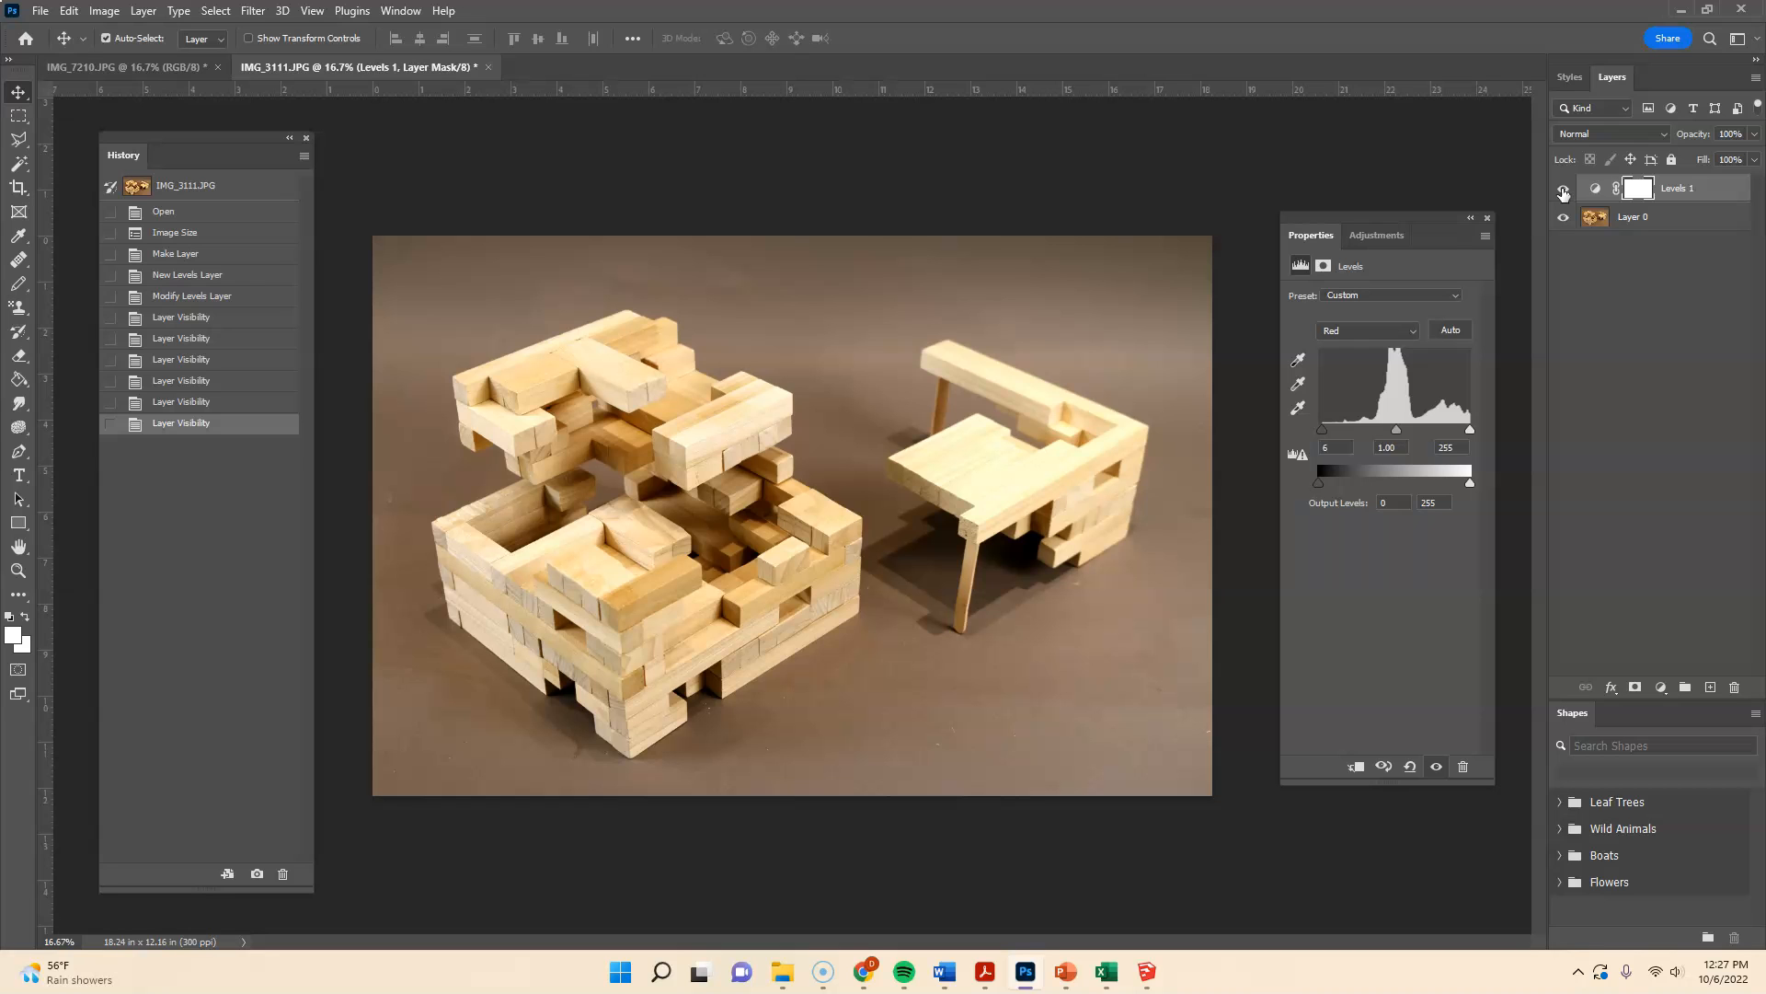
left_click(1564, 191)
left_click(1564, 191)
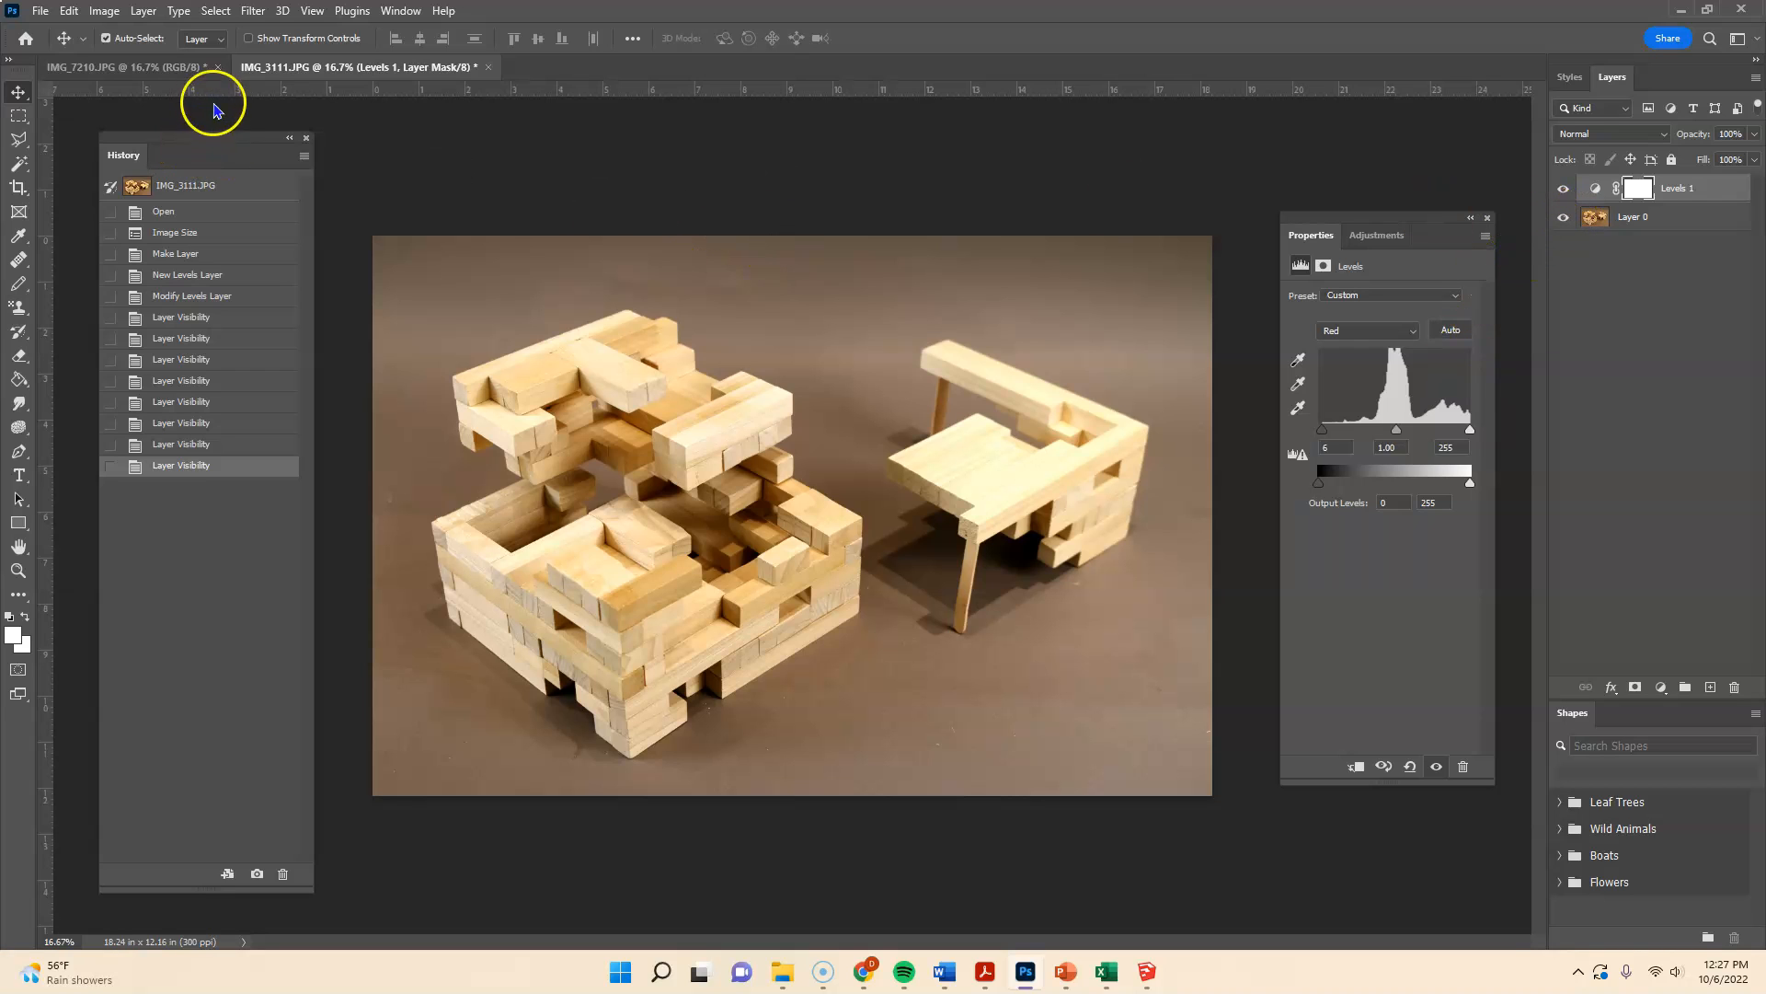
- Save the corrected photo as the Photoshop file IMG_3111 in the PS Video folder and close the document
left_click(41, 11)
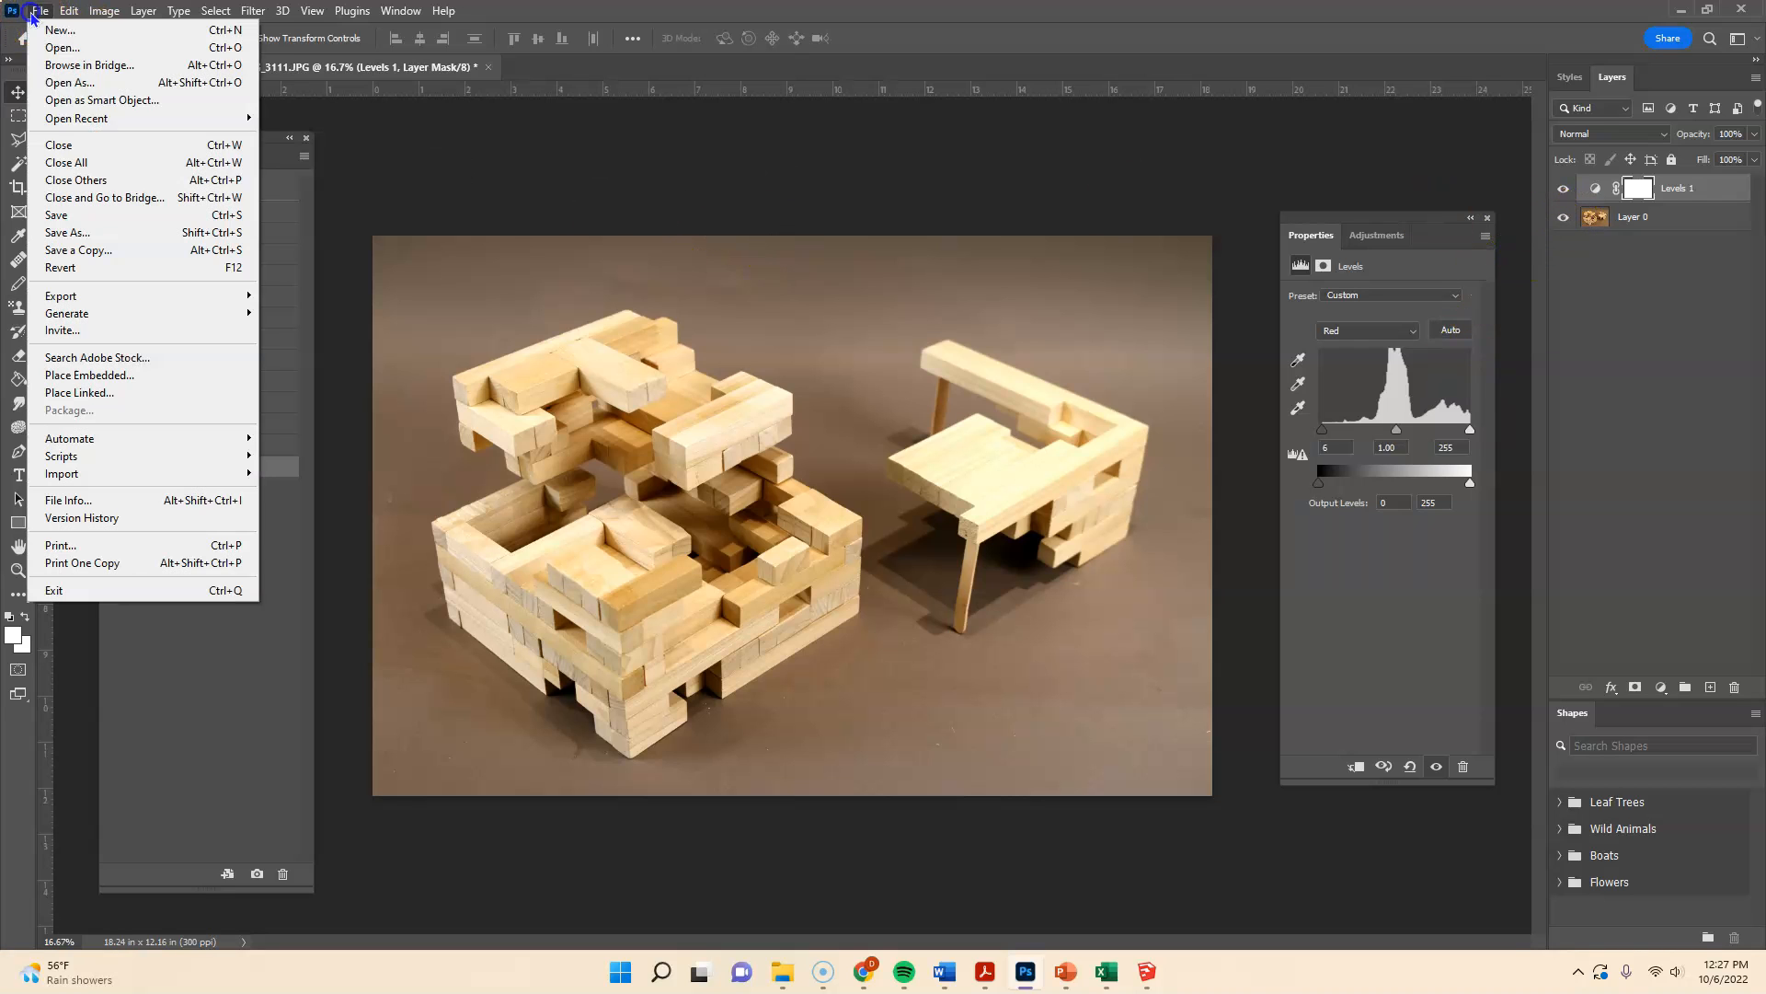
left_click(78, 231)
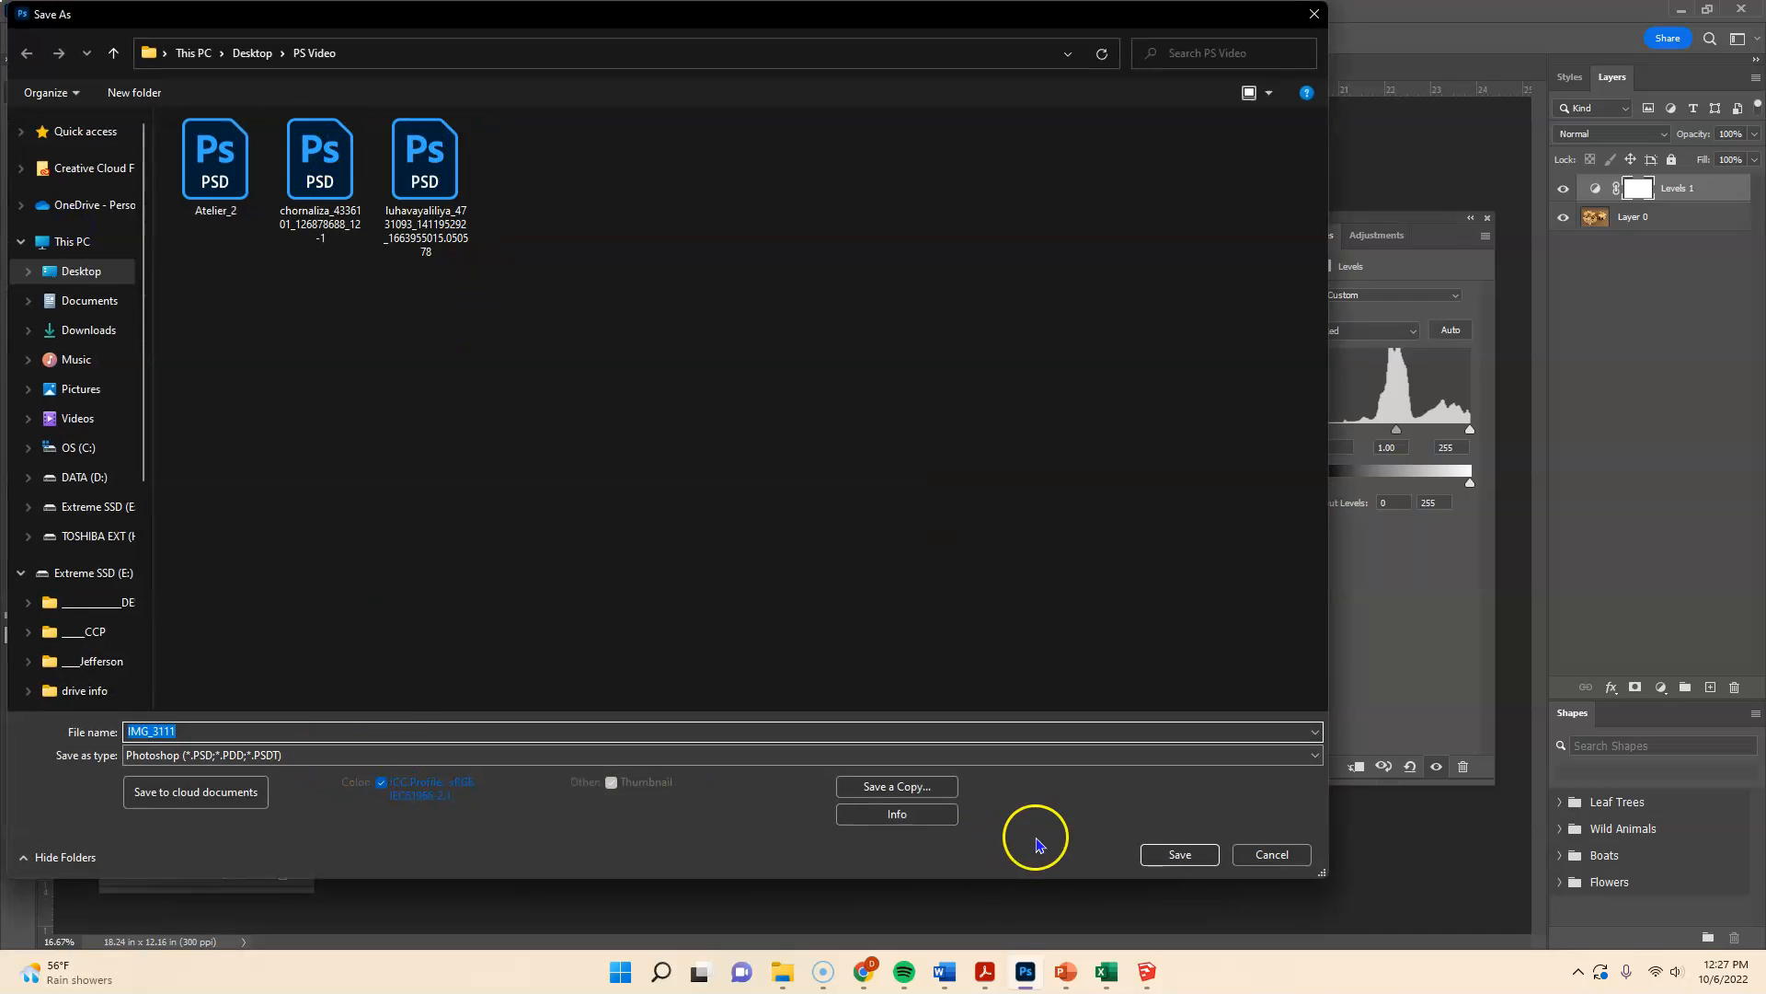
left_click(1176, 851)
left_click(1017, 318)
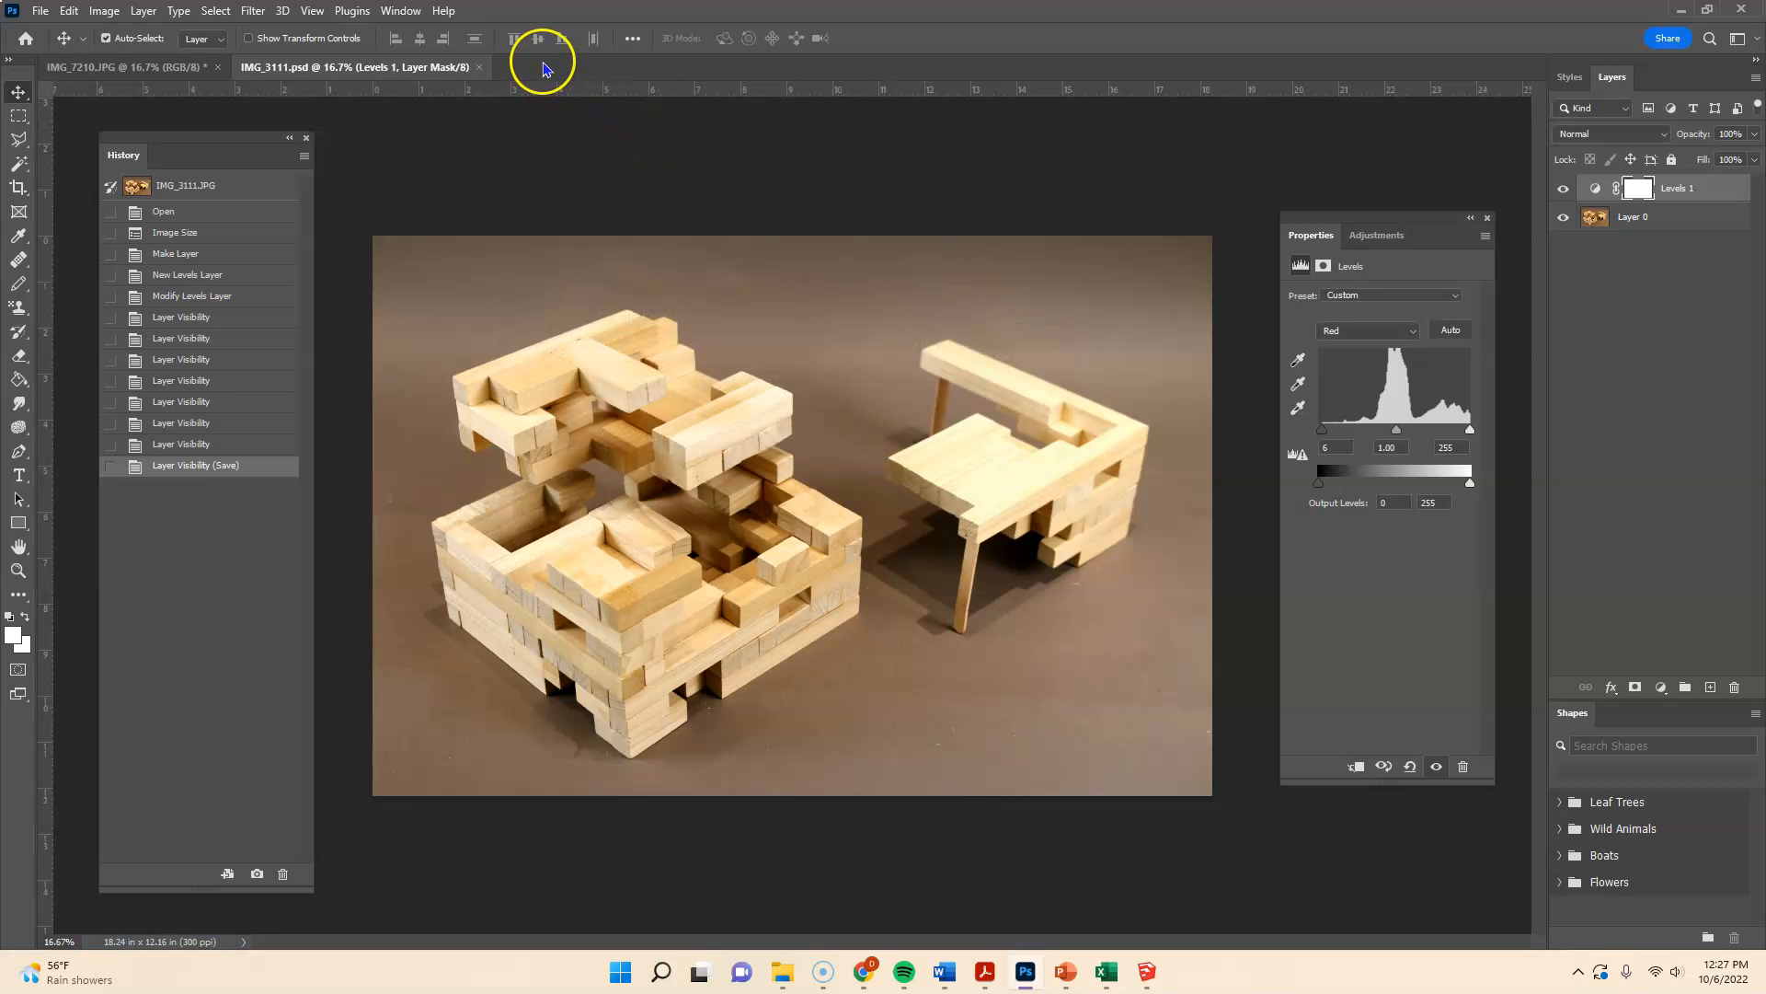
left_click(479, 67)
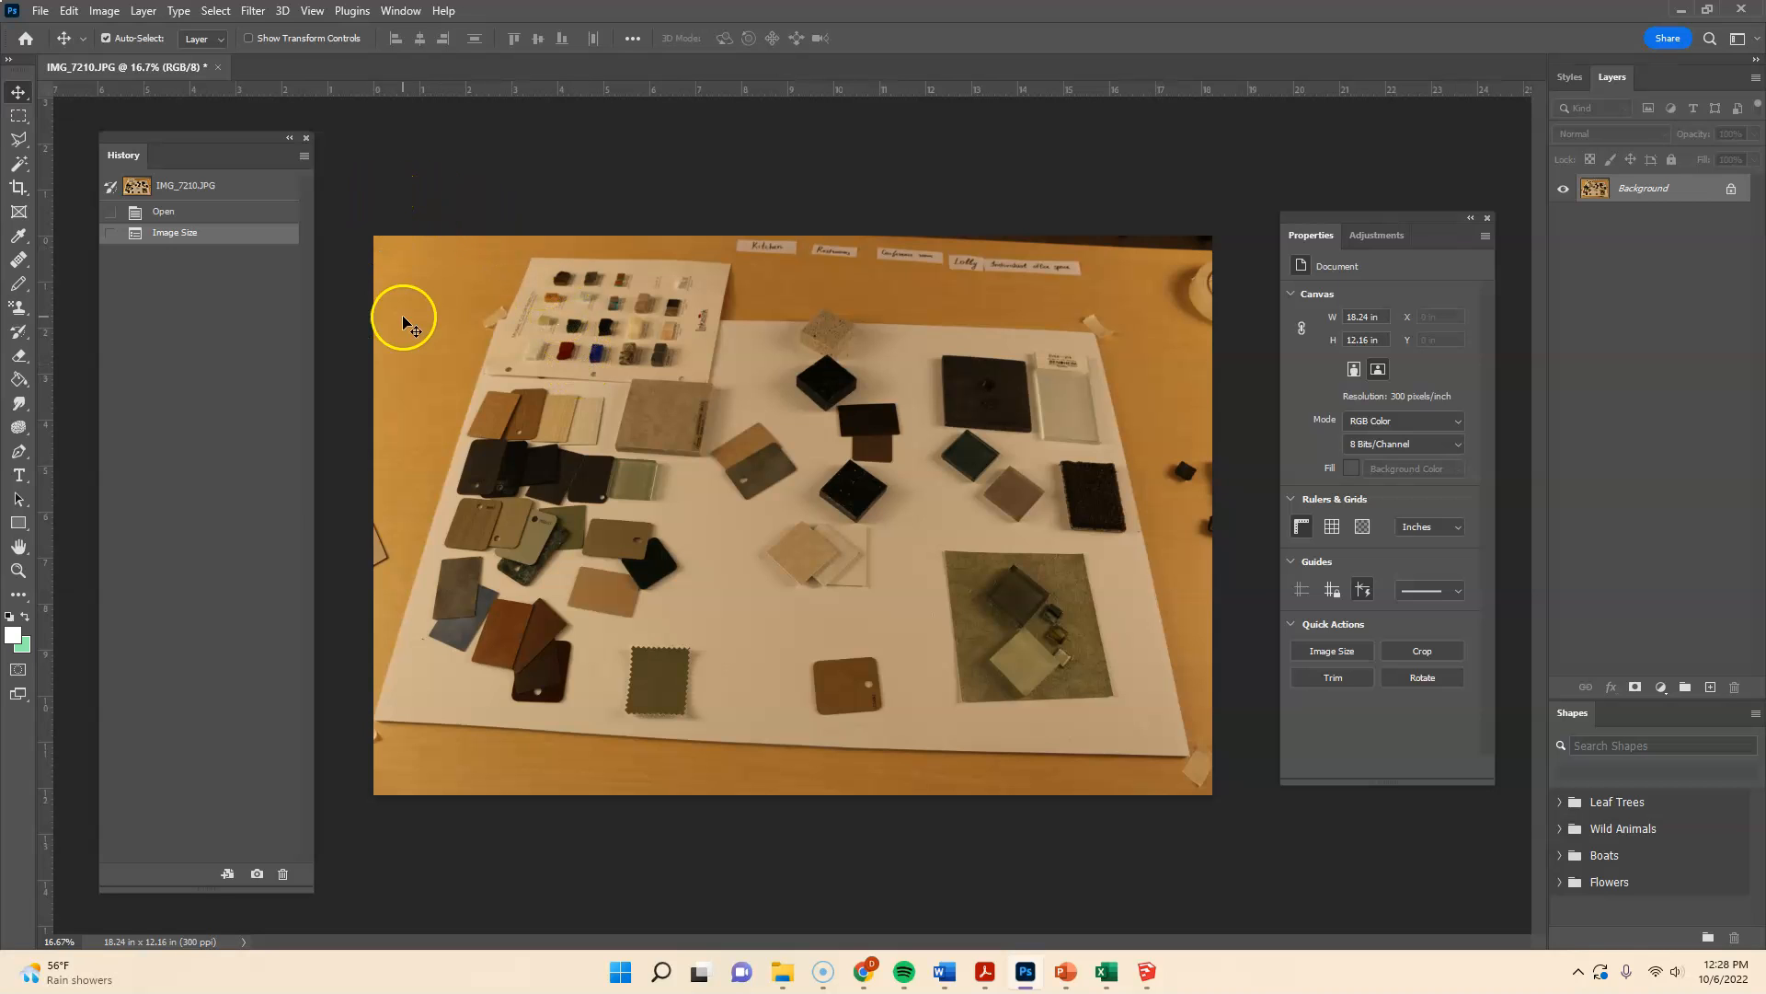
- Convert the IMG_7210 Background to an editable layer and rotate it about -3.15° to level the sample board
left_click(1730, 190)
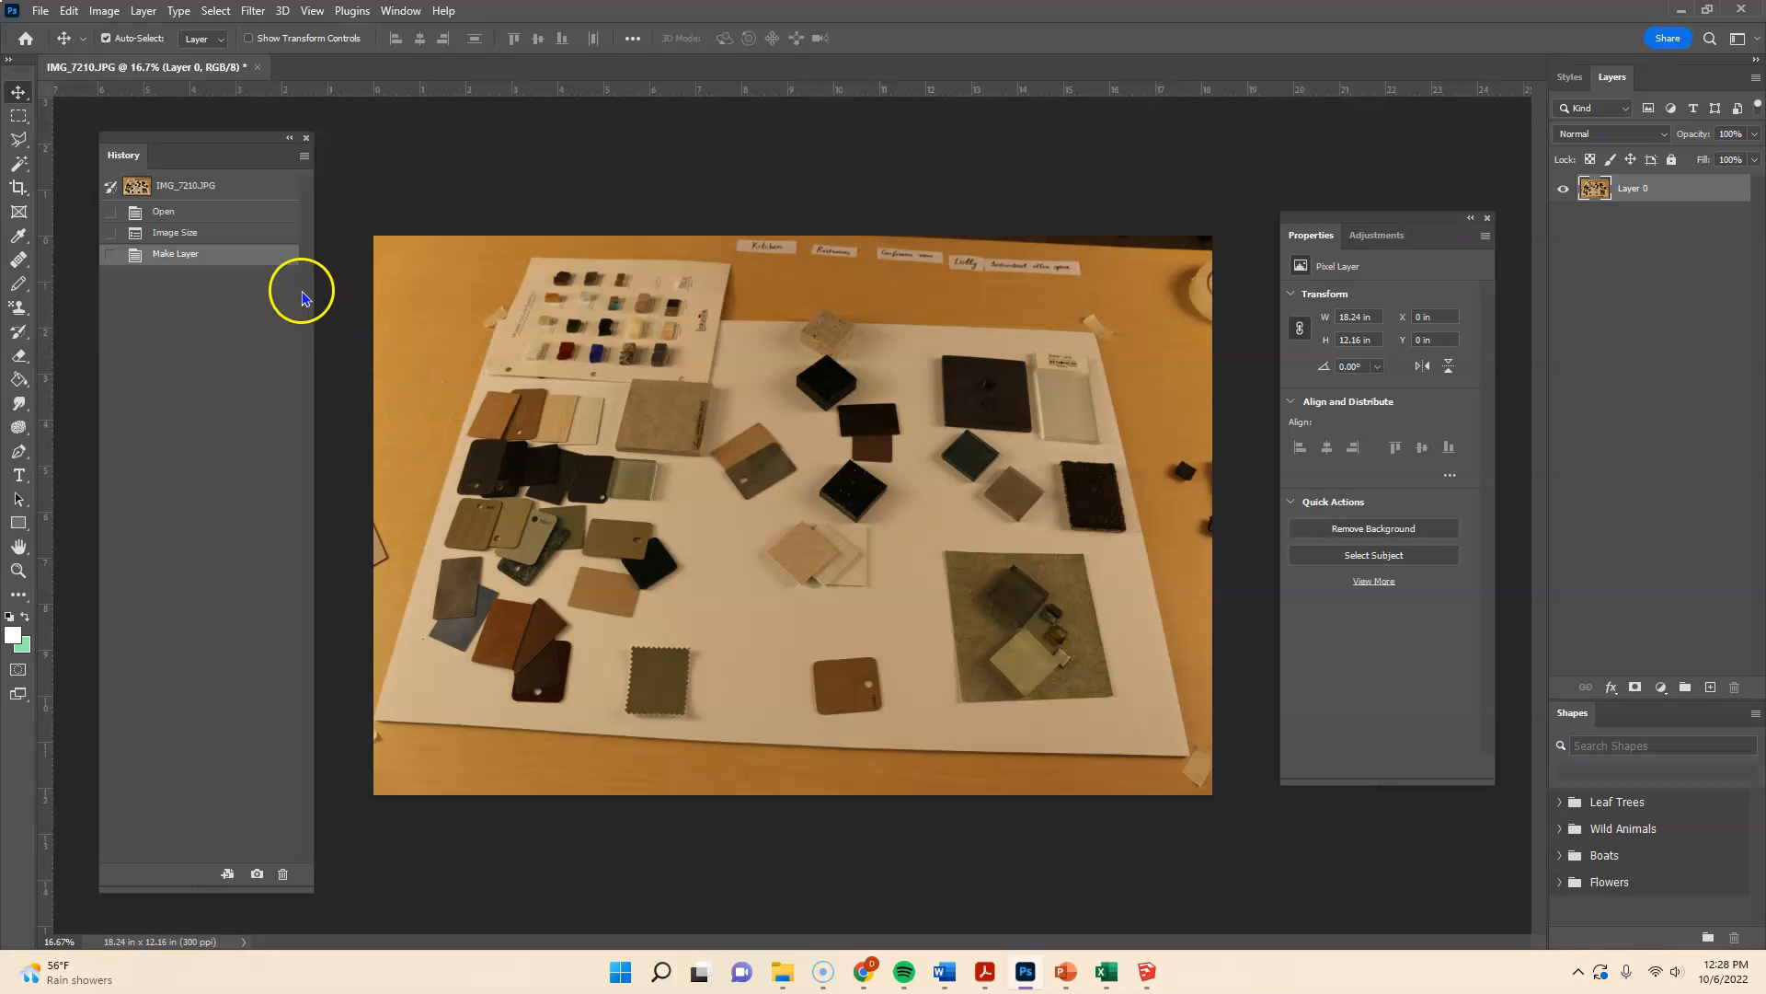
left_click(67, 11)
mouse_move(131, 430)
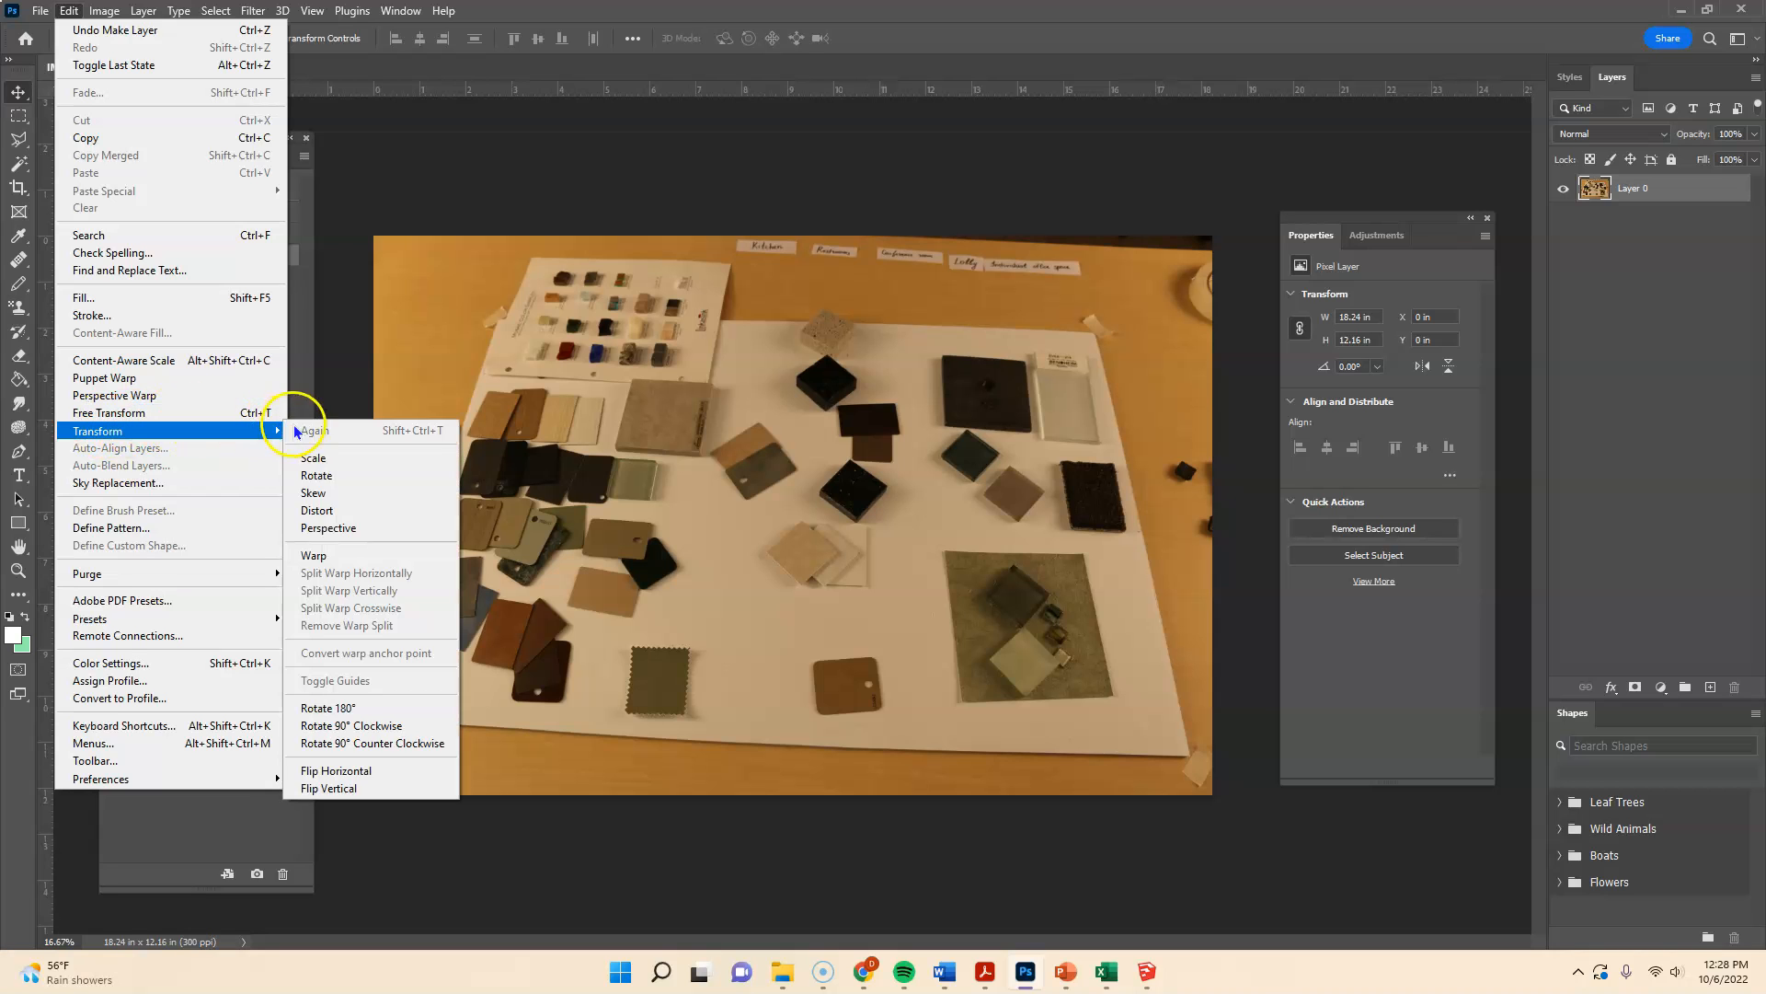
left_click(317, 476)
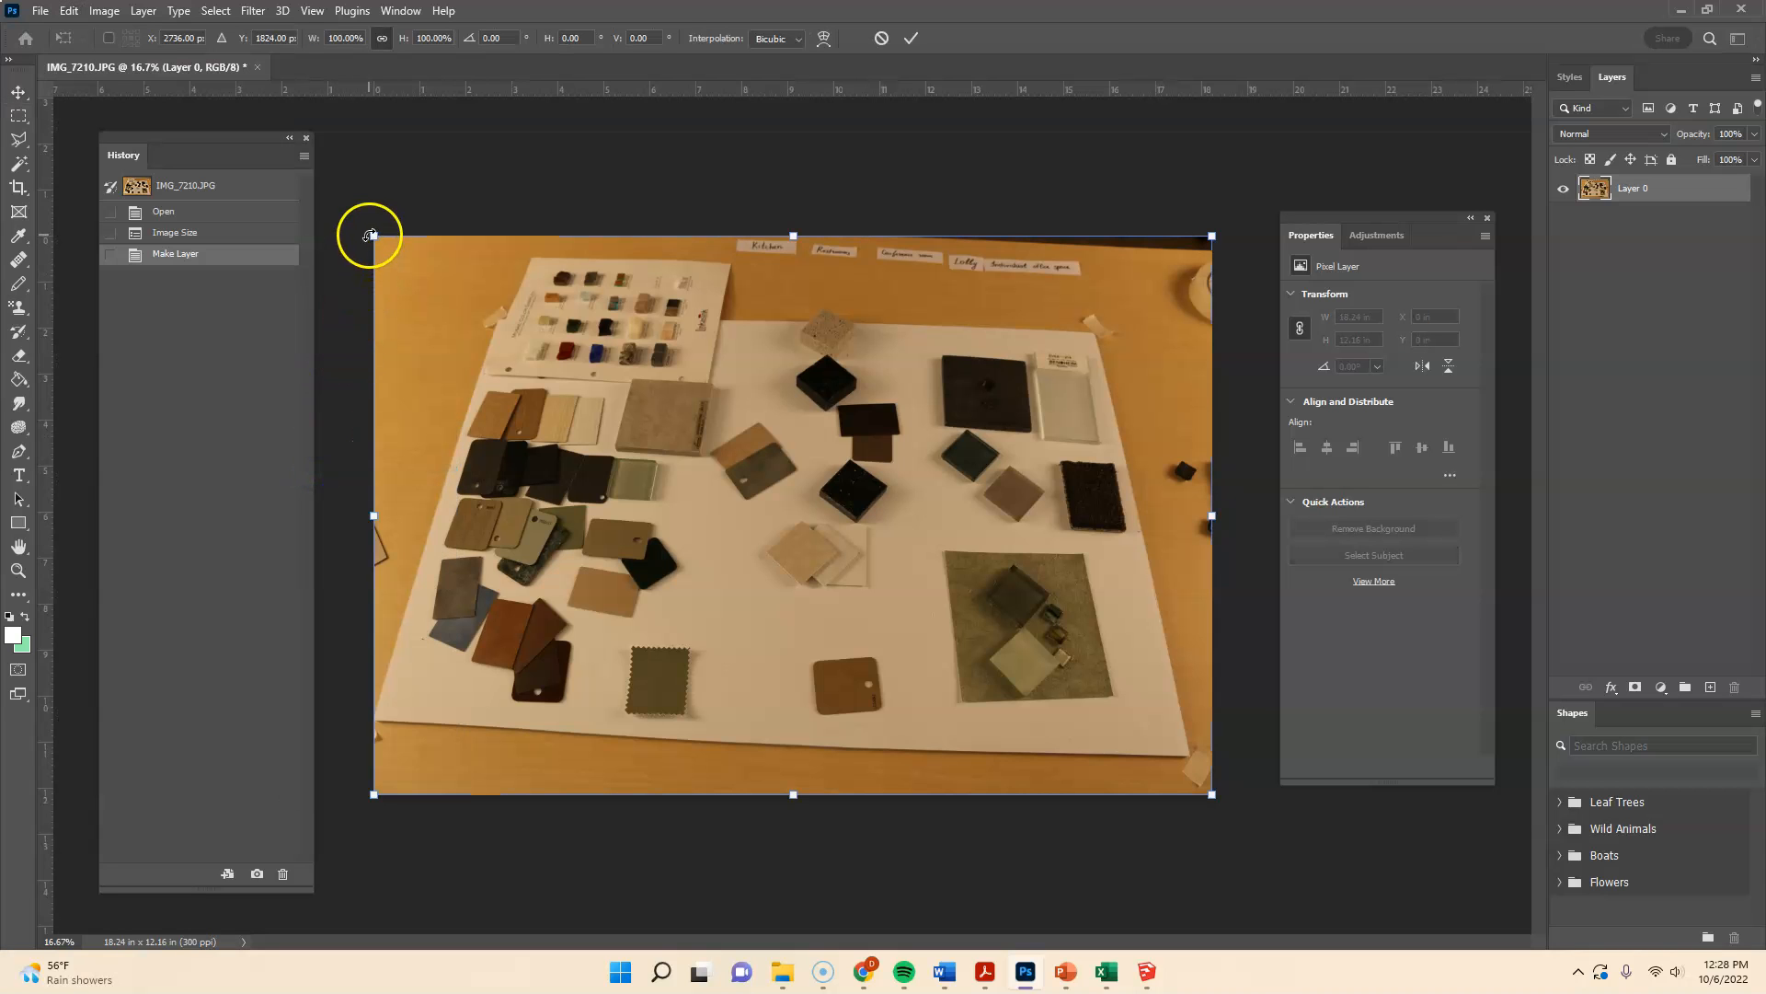
left_click_drag(367, 231, 354, 252)
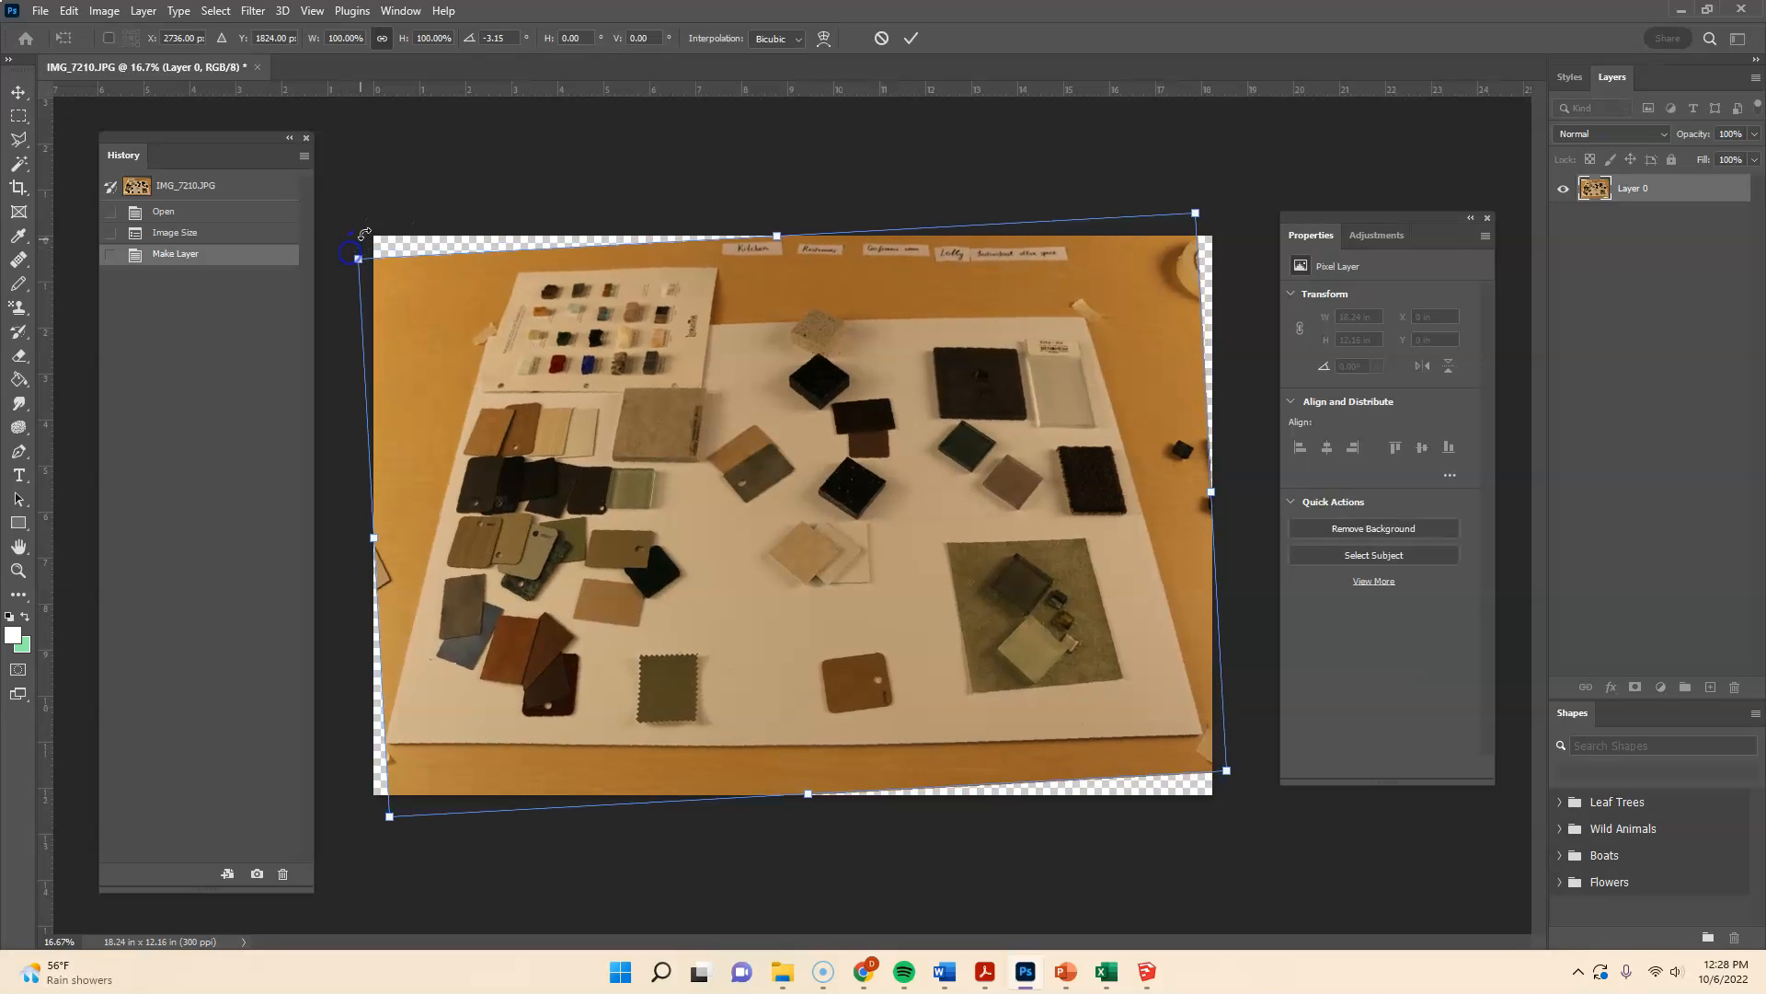
- Place a horizontal guide along the board's lower edge, refine the layer's rotation to about -2.61°, and apply the transform
left_click_drag(710, 89, 692, 748)
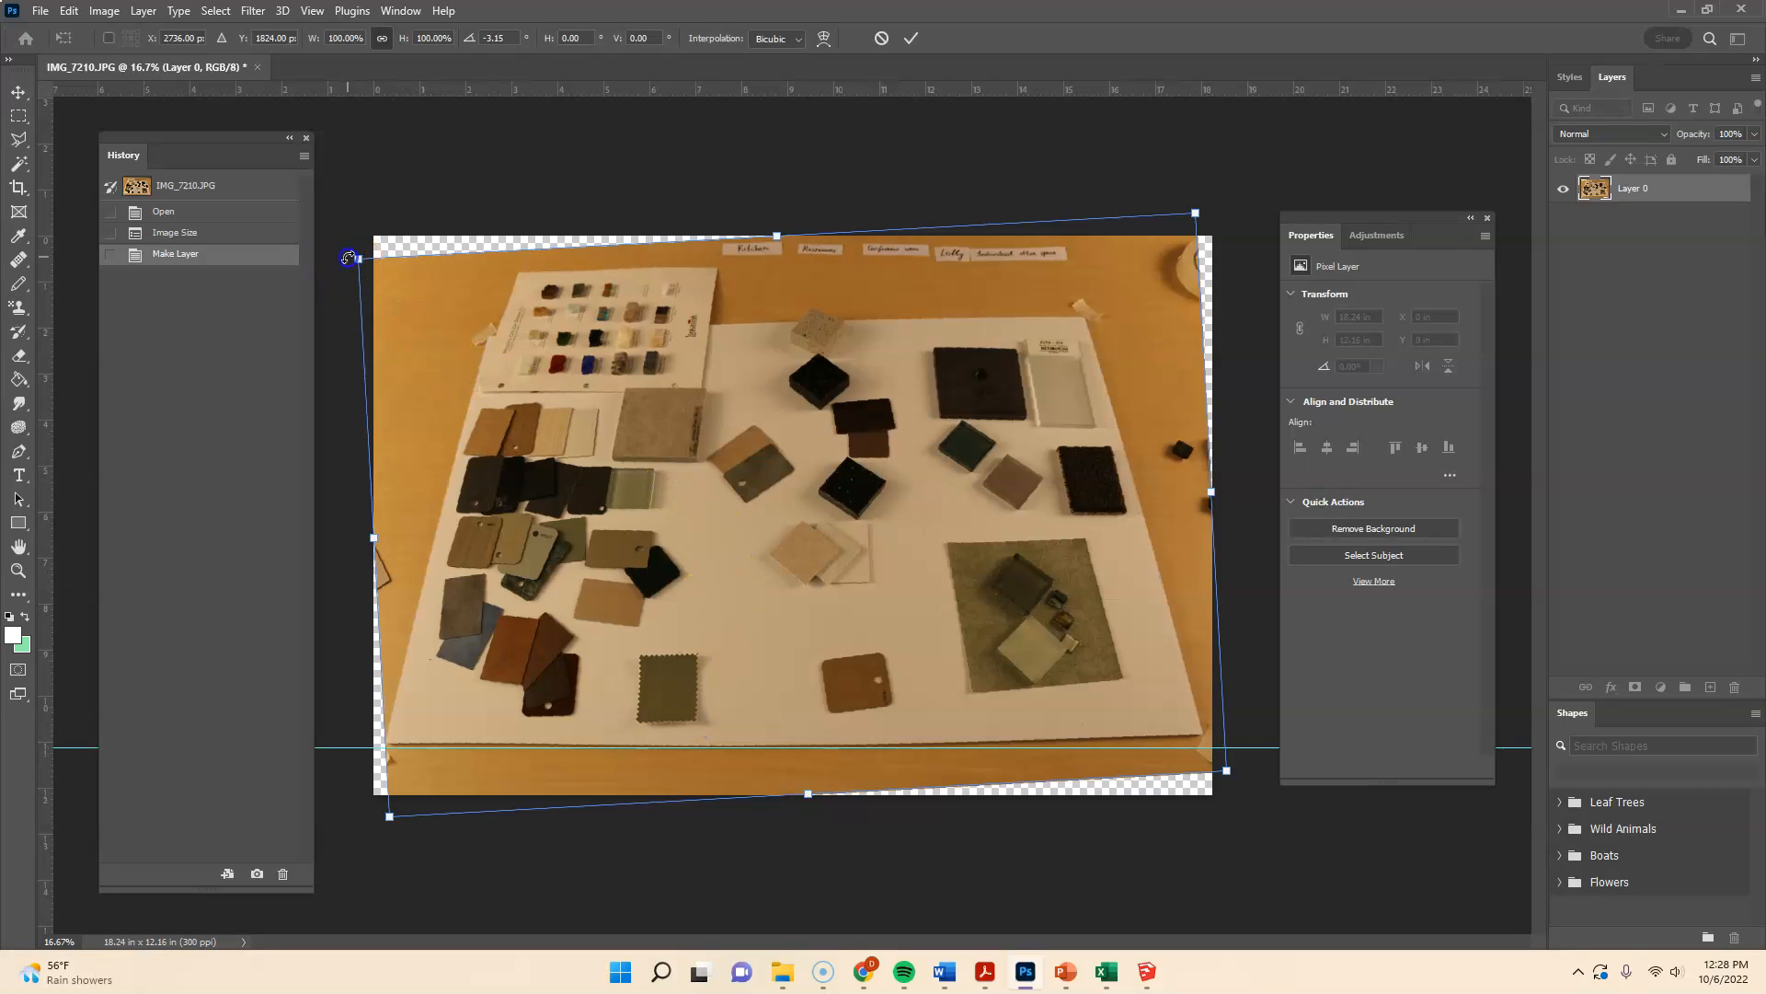
left_click_drag(351, 258, 355, 255)
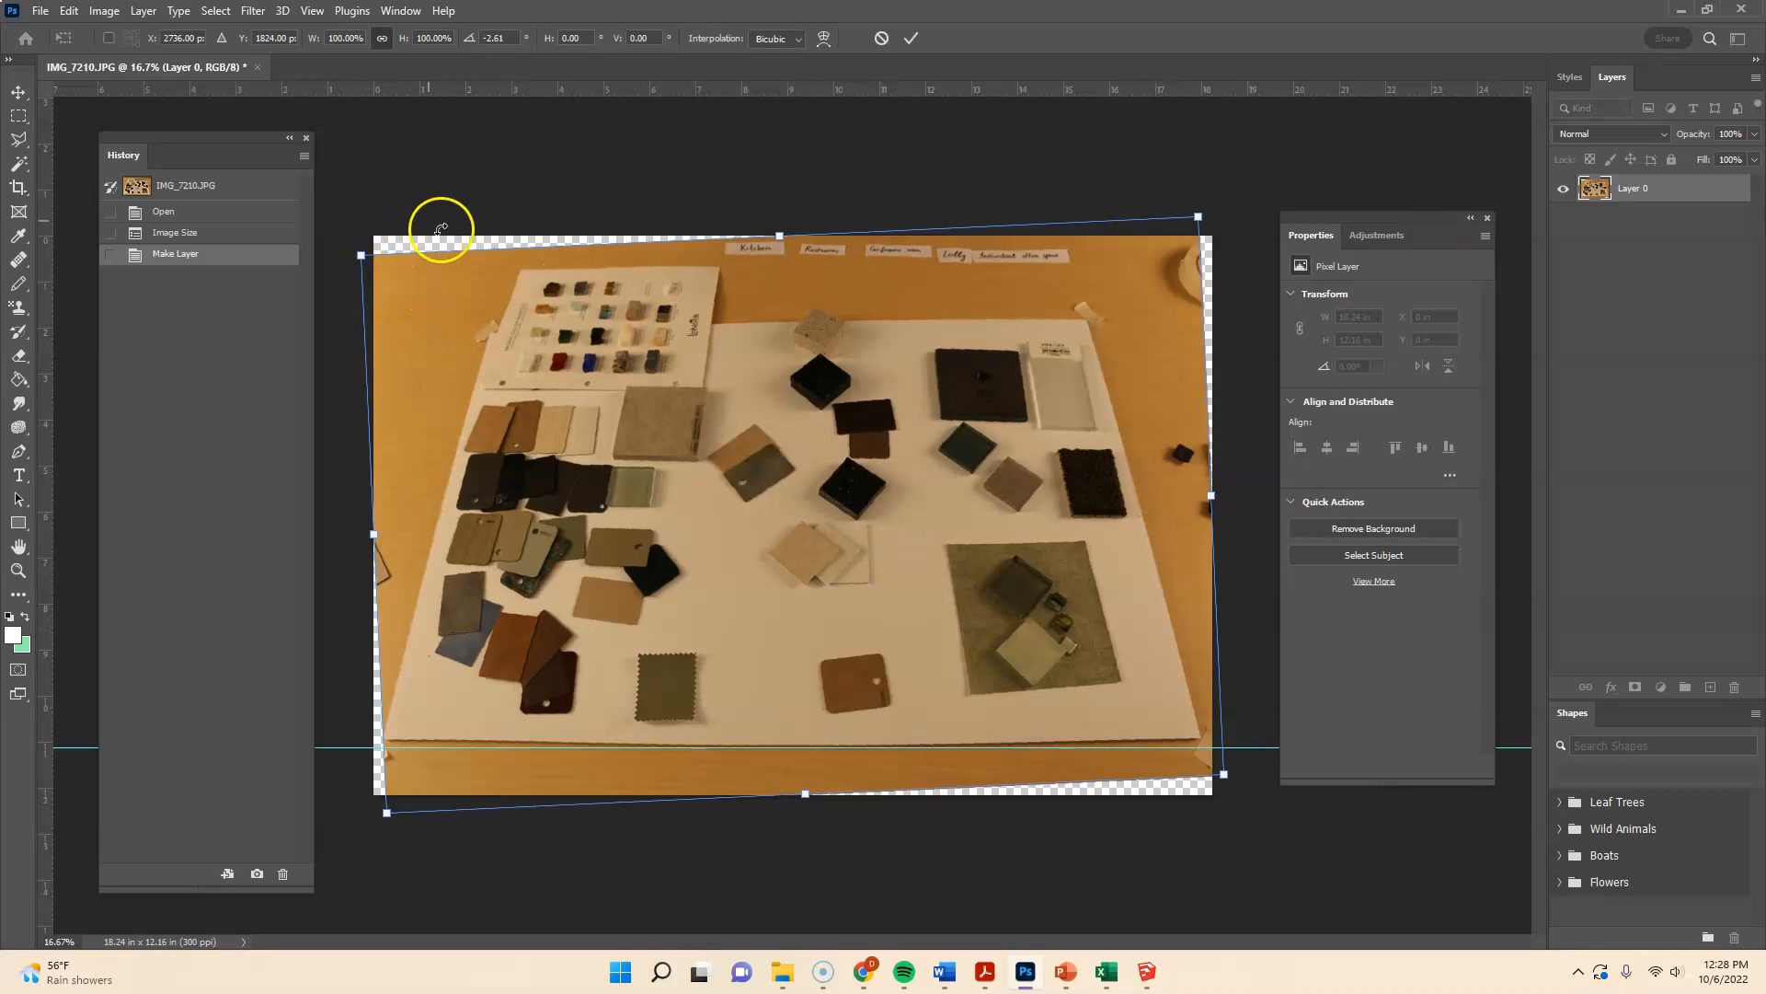
right_click(596, 352)
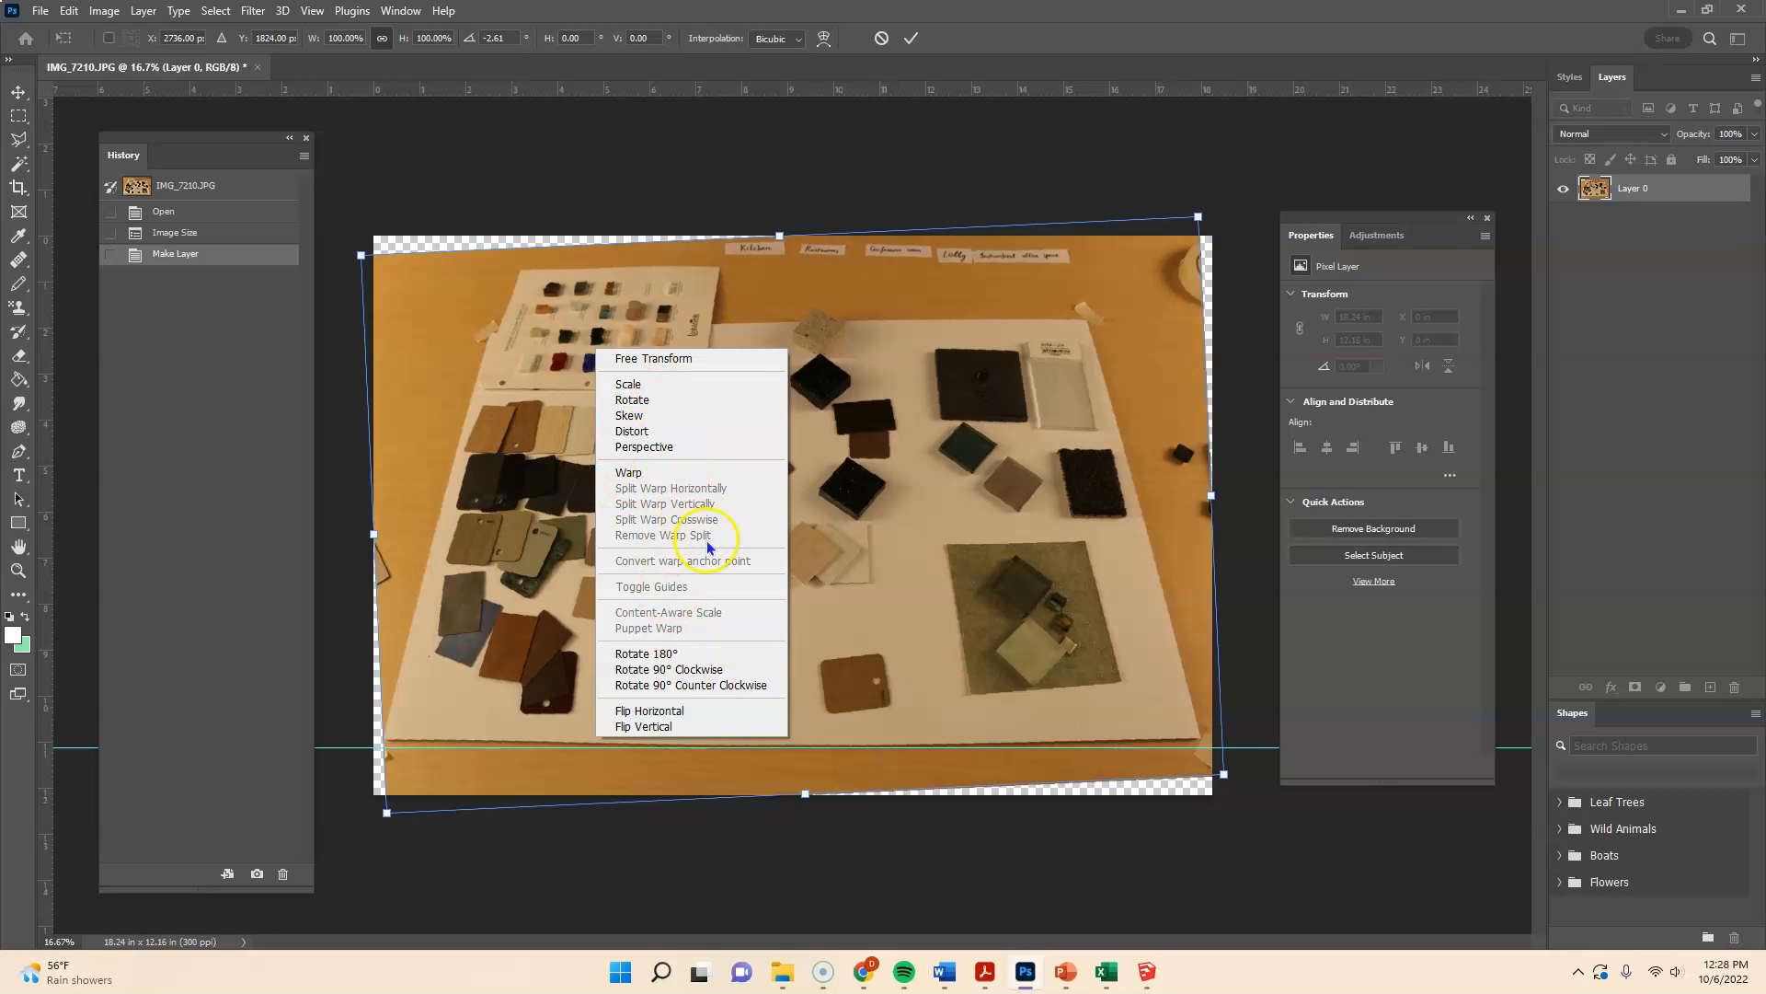
key("Escape")
key("Return")
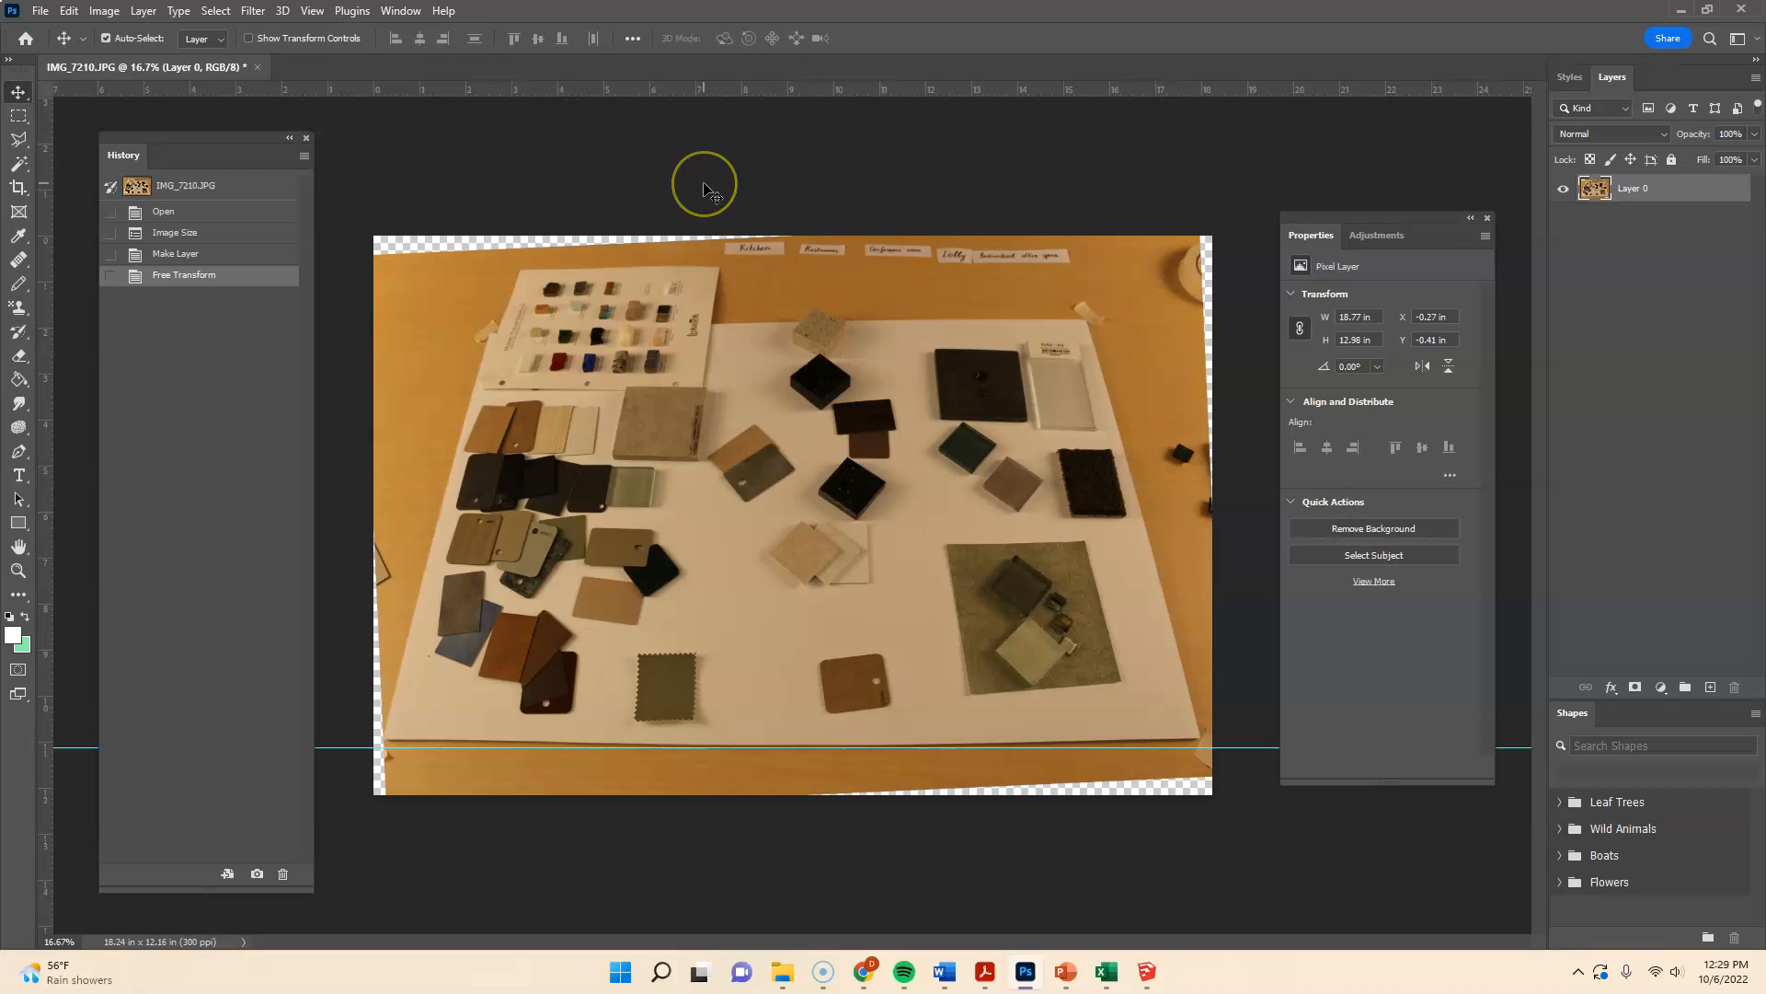
- Crop the sample board photo inward along its lower edge and both sides to about 16.76 × 11.6 in
left_click(19, 188)
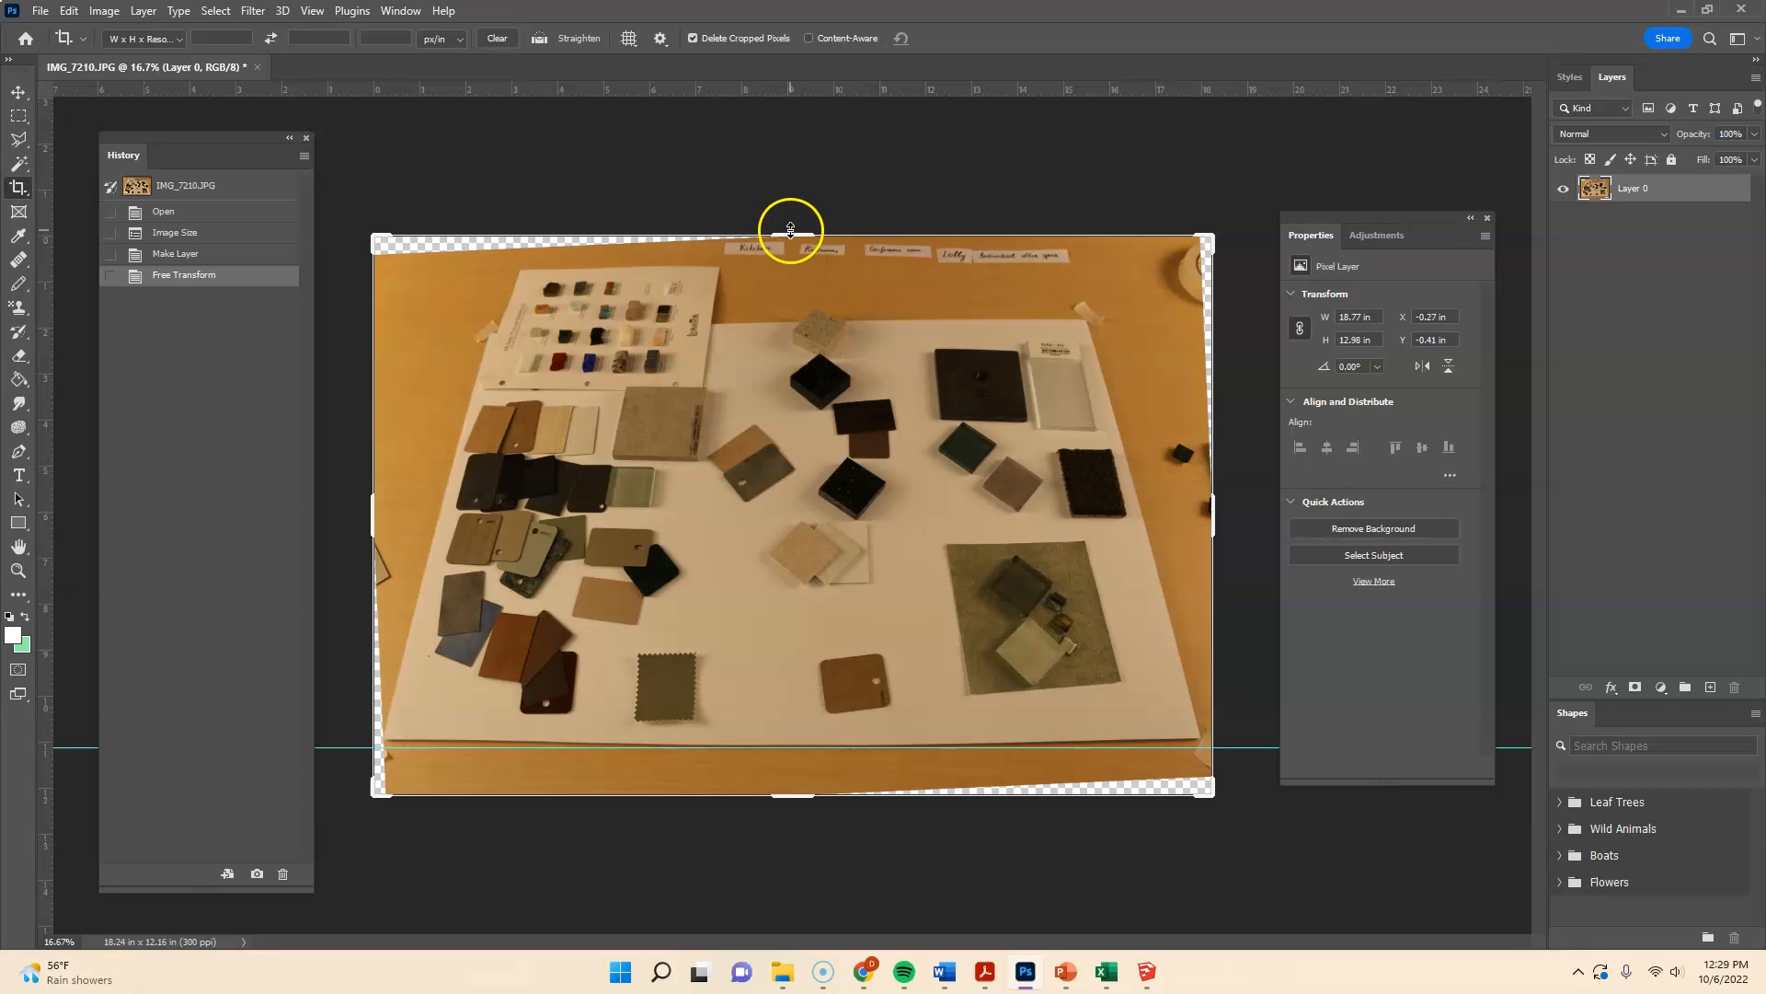
left_click_drag(796, 793, 807, 784)
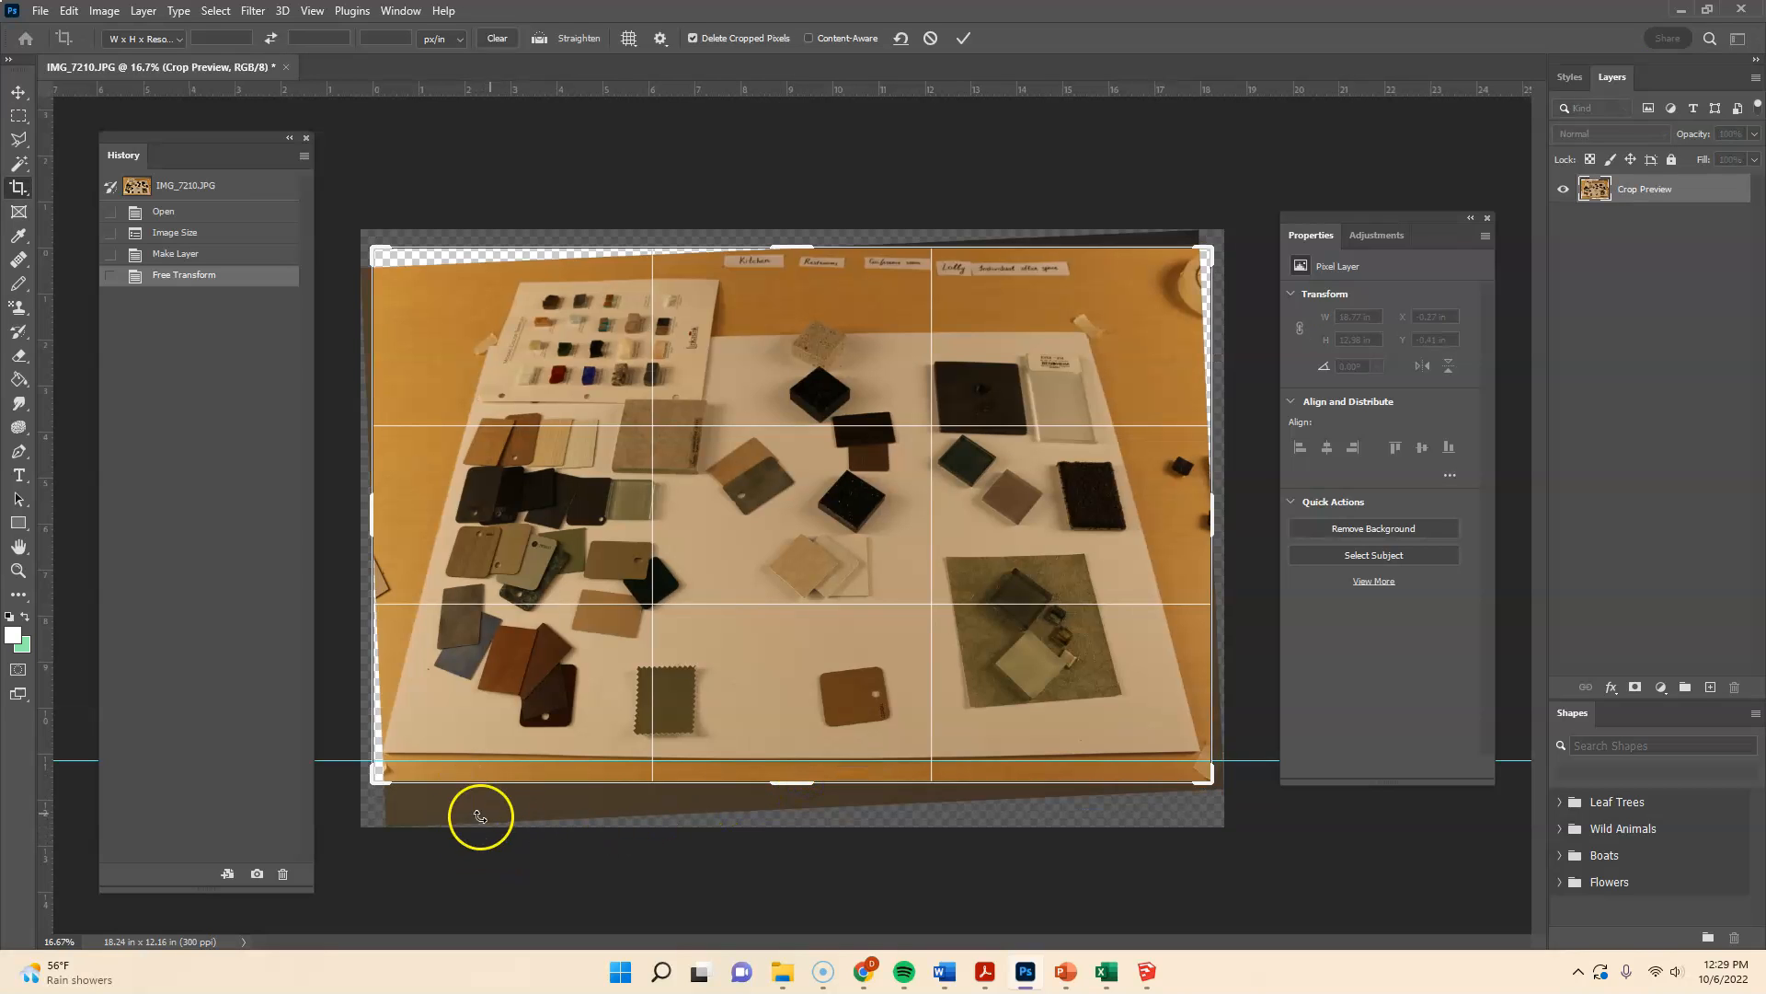
left_click_drag(374, 512, 391, 515)
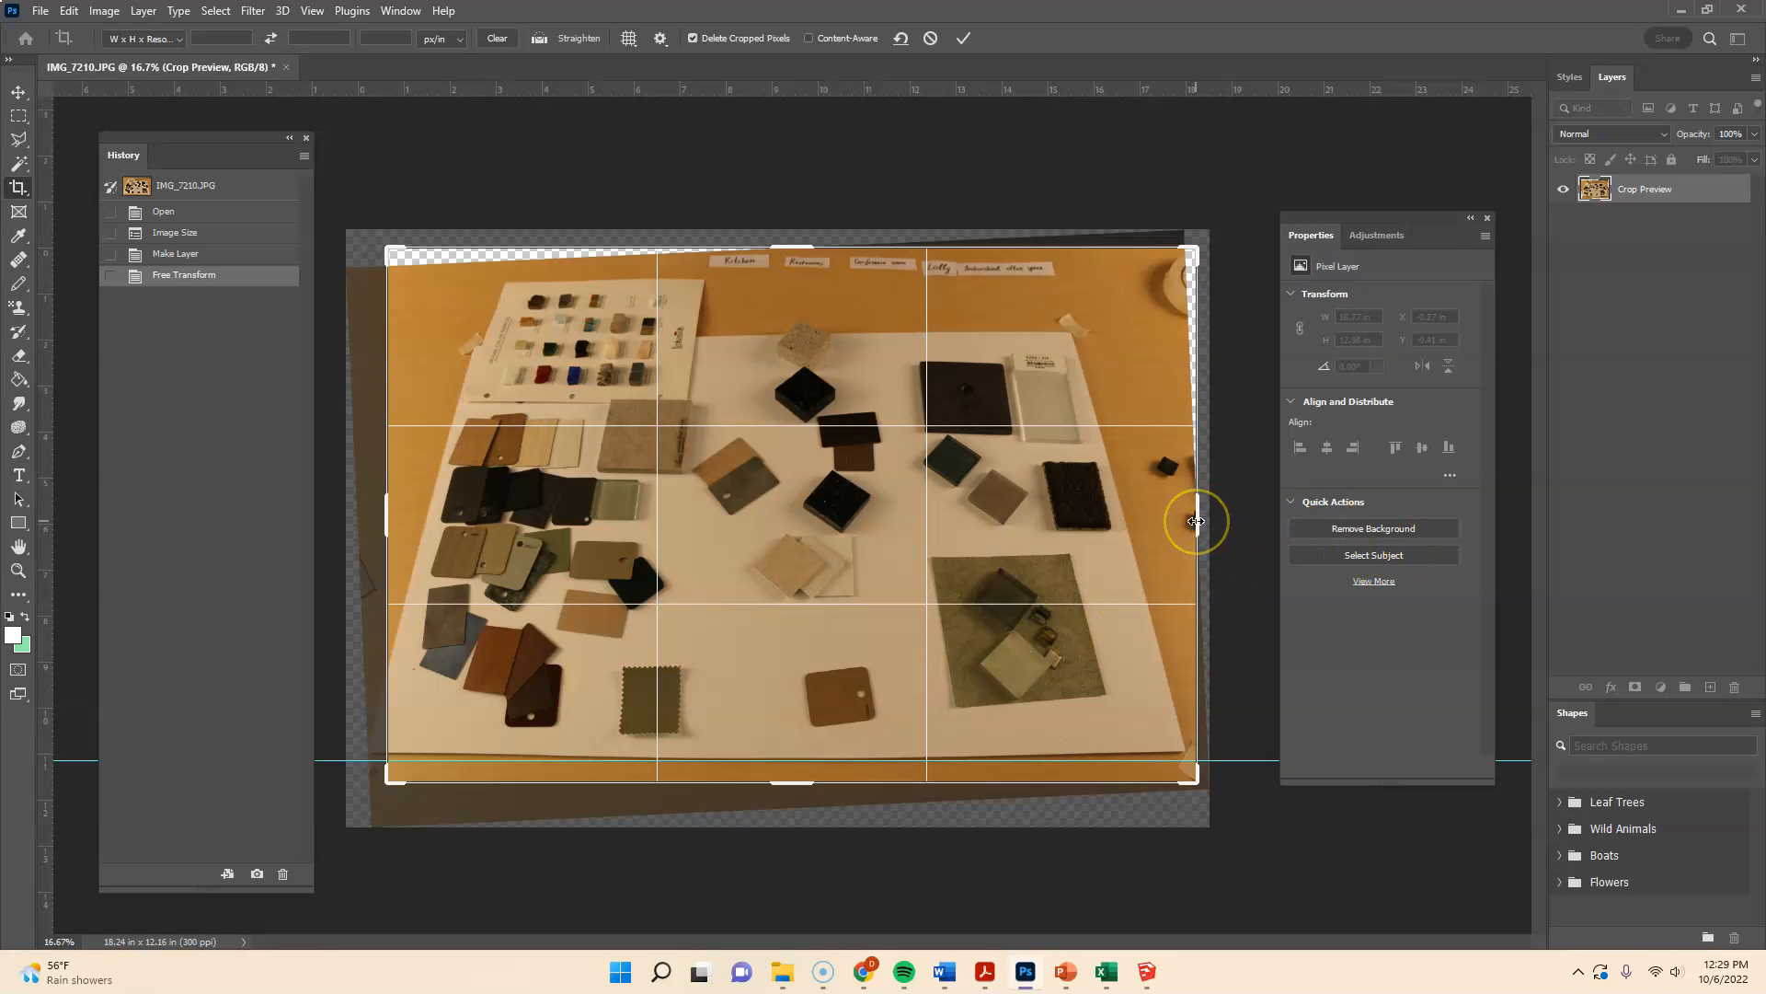
left_click_drag(1195, 522, 1178, 523)
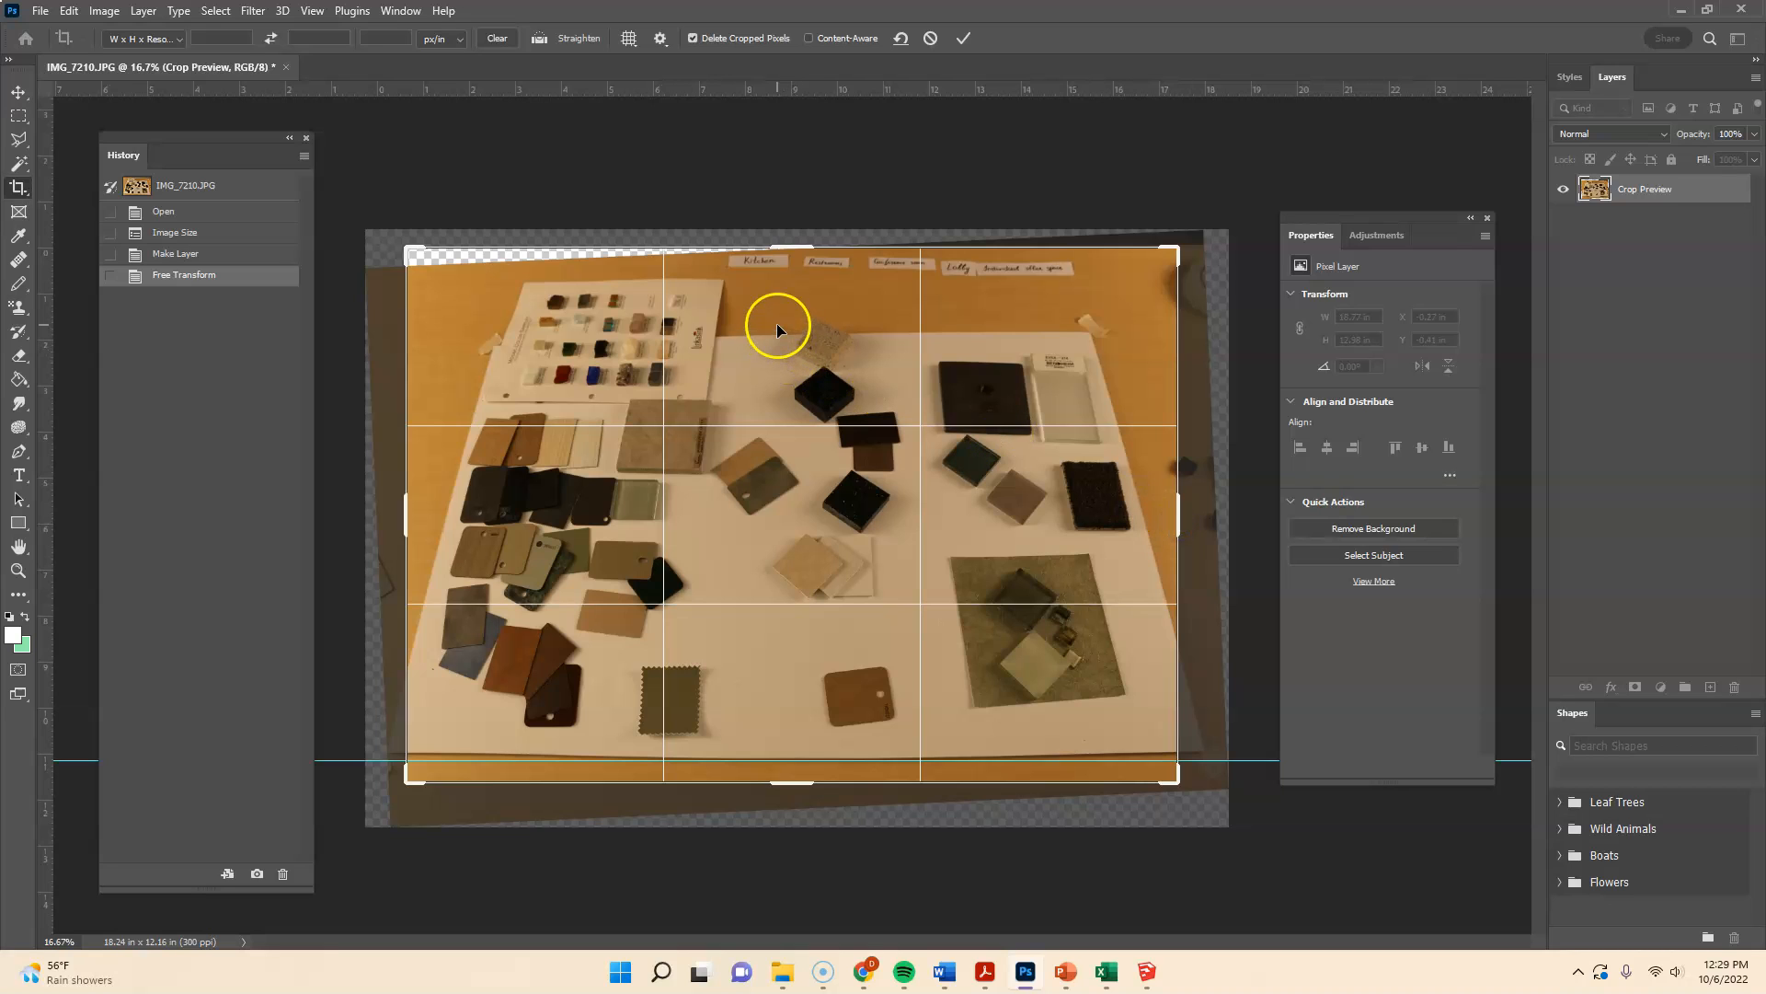
right_click(562, 429)
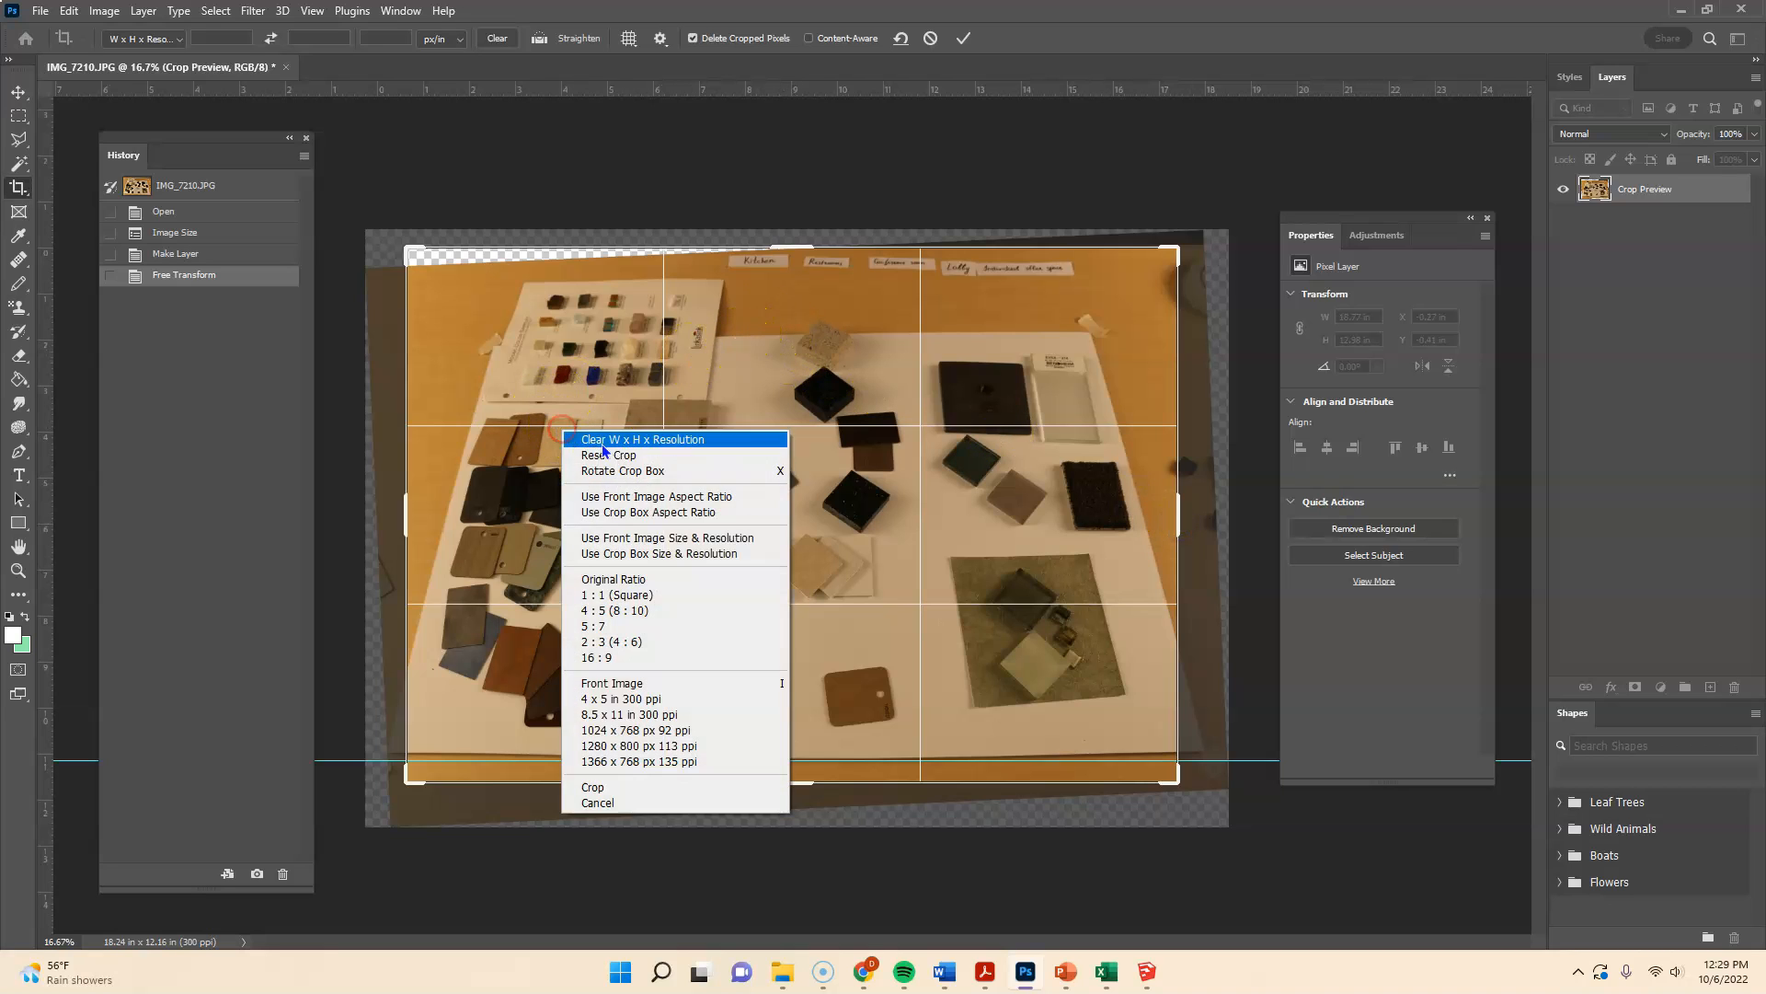
left_click(612, 788)
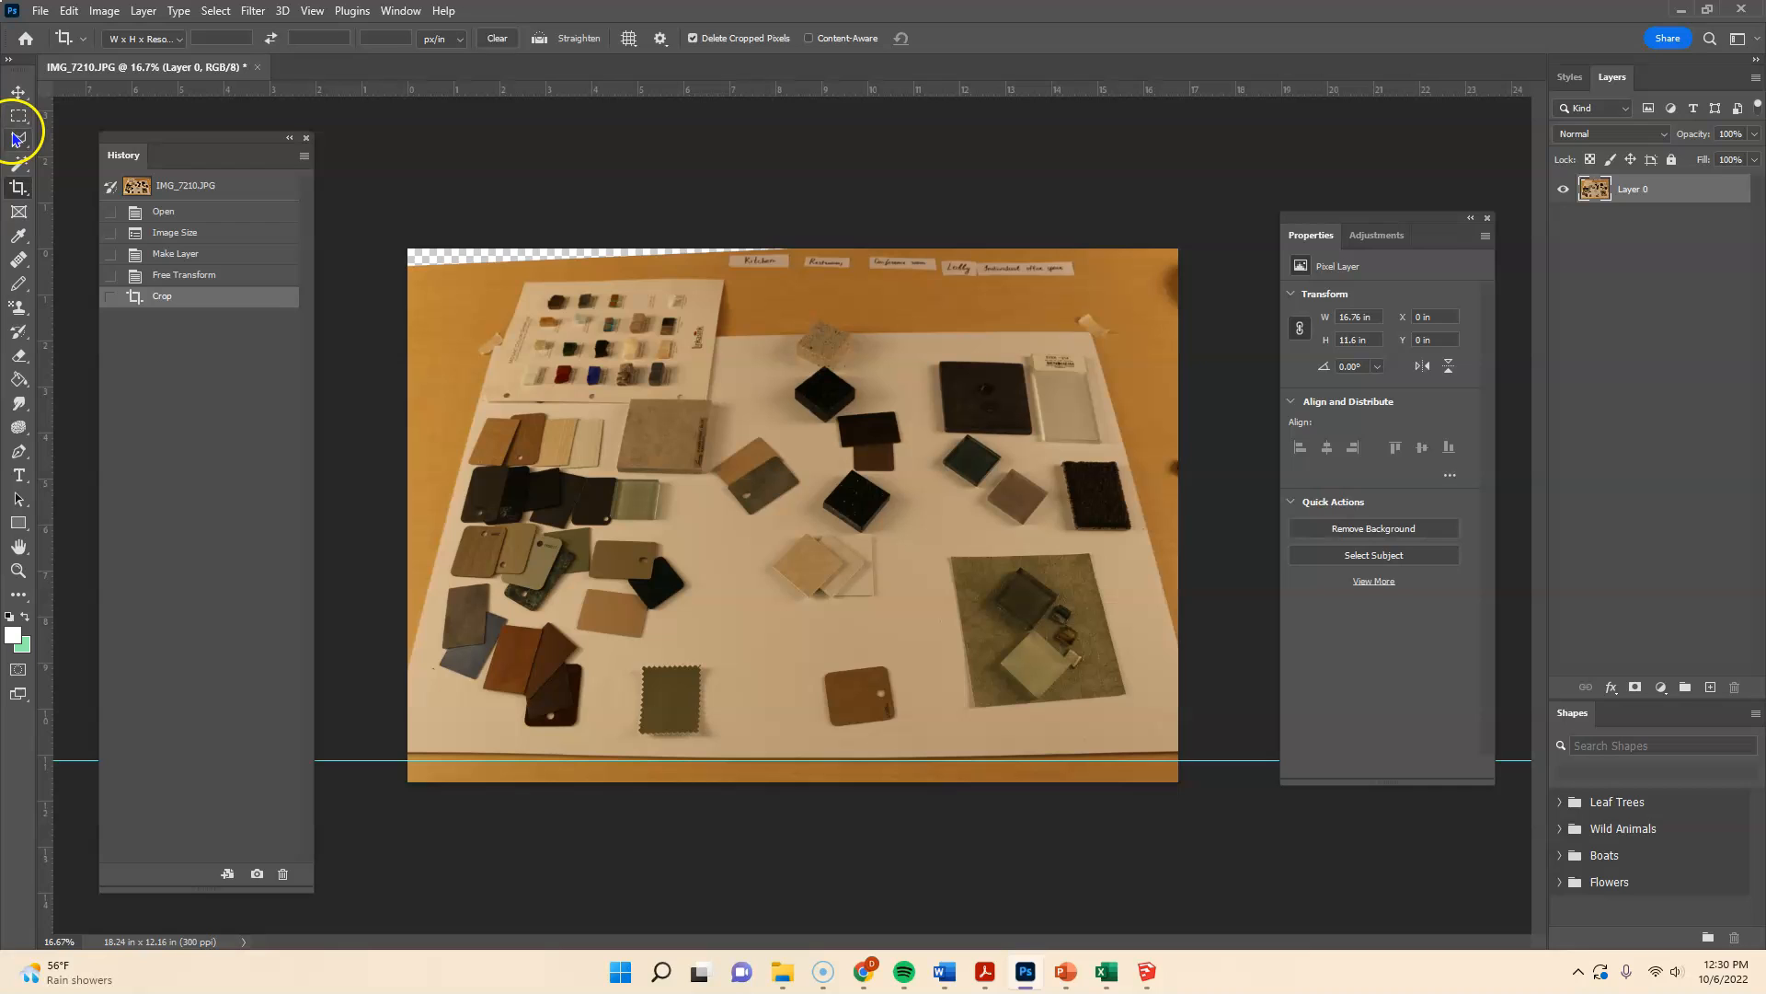
- Use the Perspective Crop Tool to draw a frame around the entire sample board photo
left_click(16, 191)
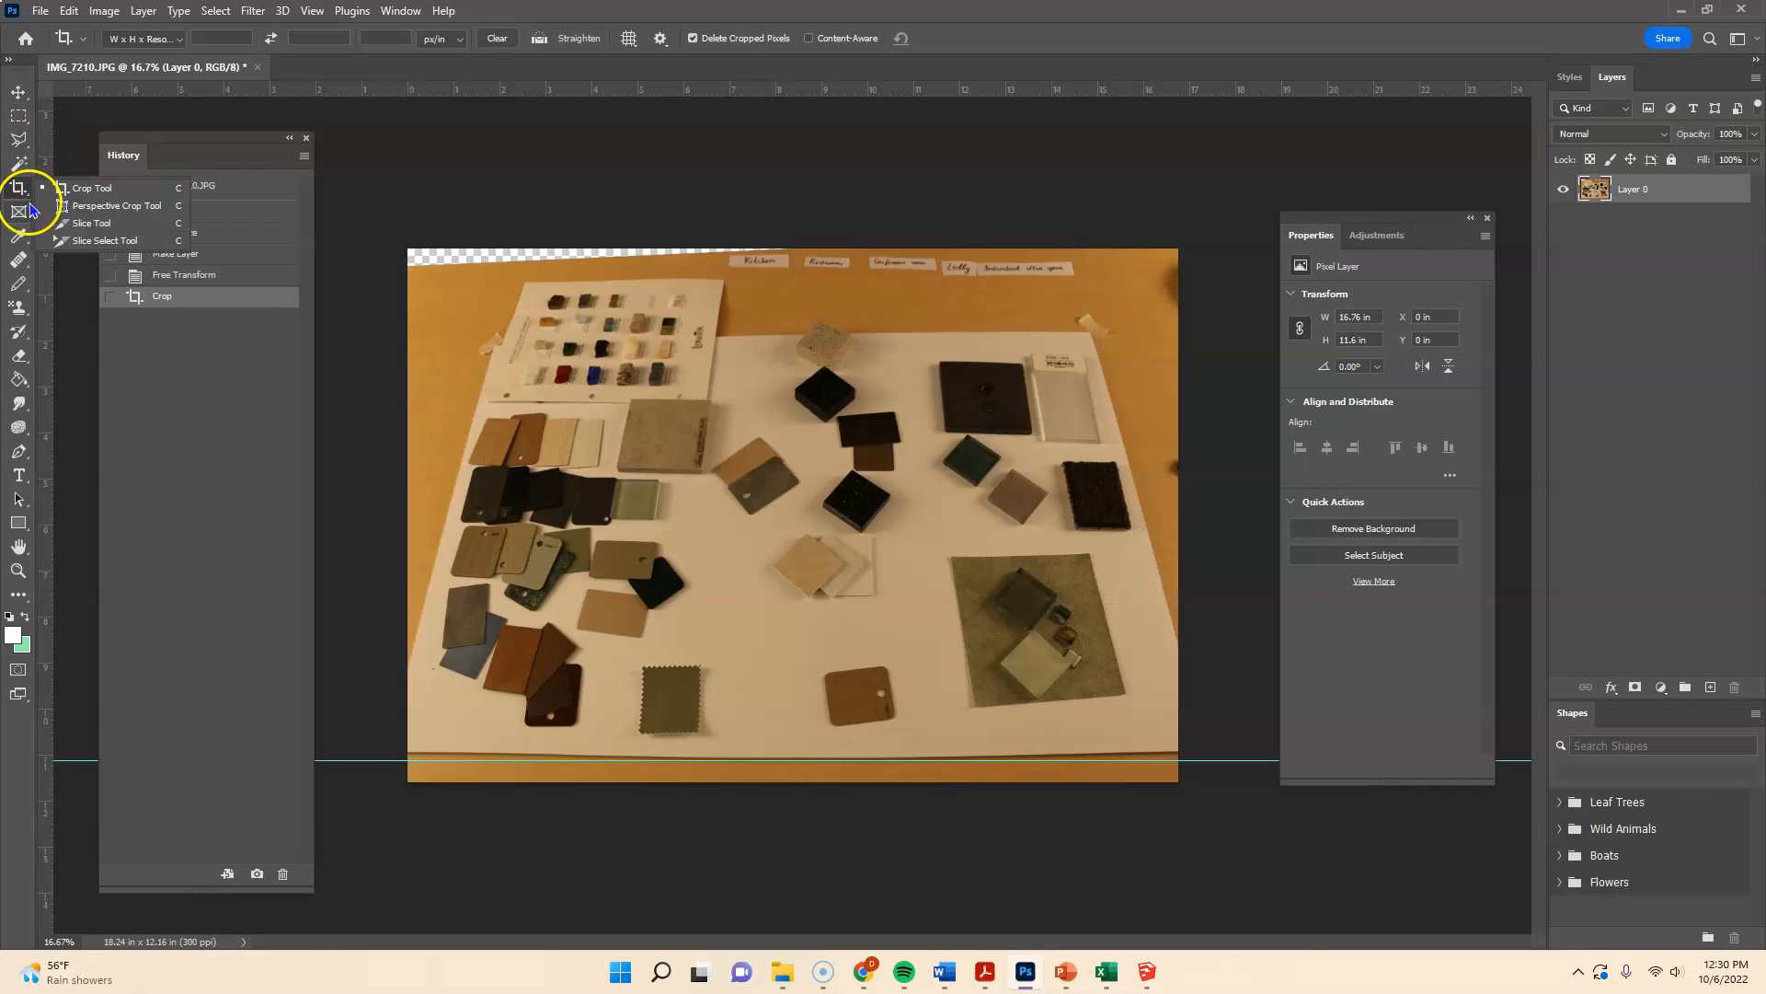
left_click(442, 189)
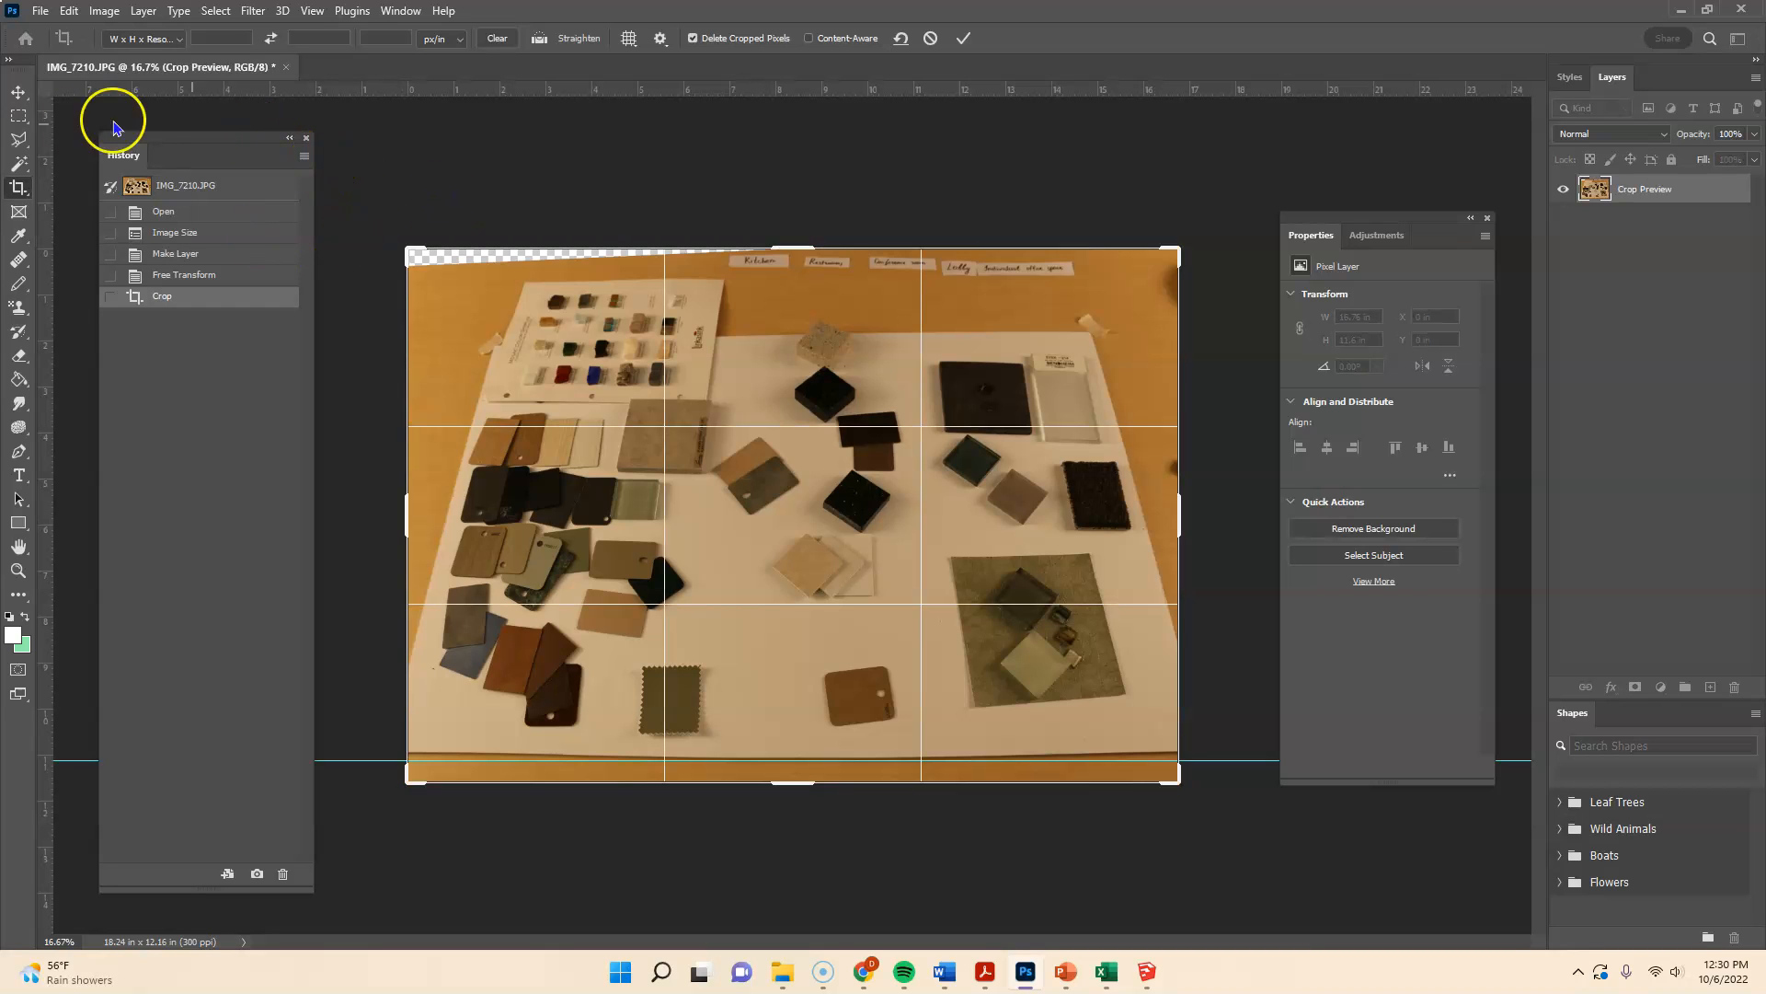
left_click(25, 100)
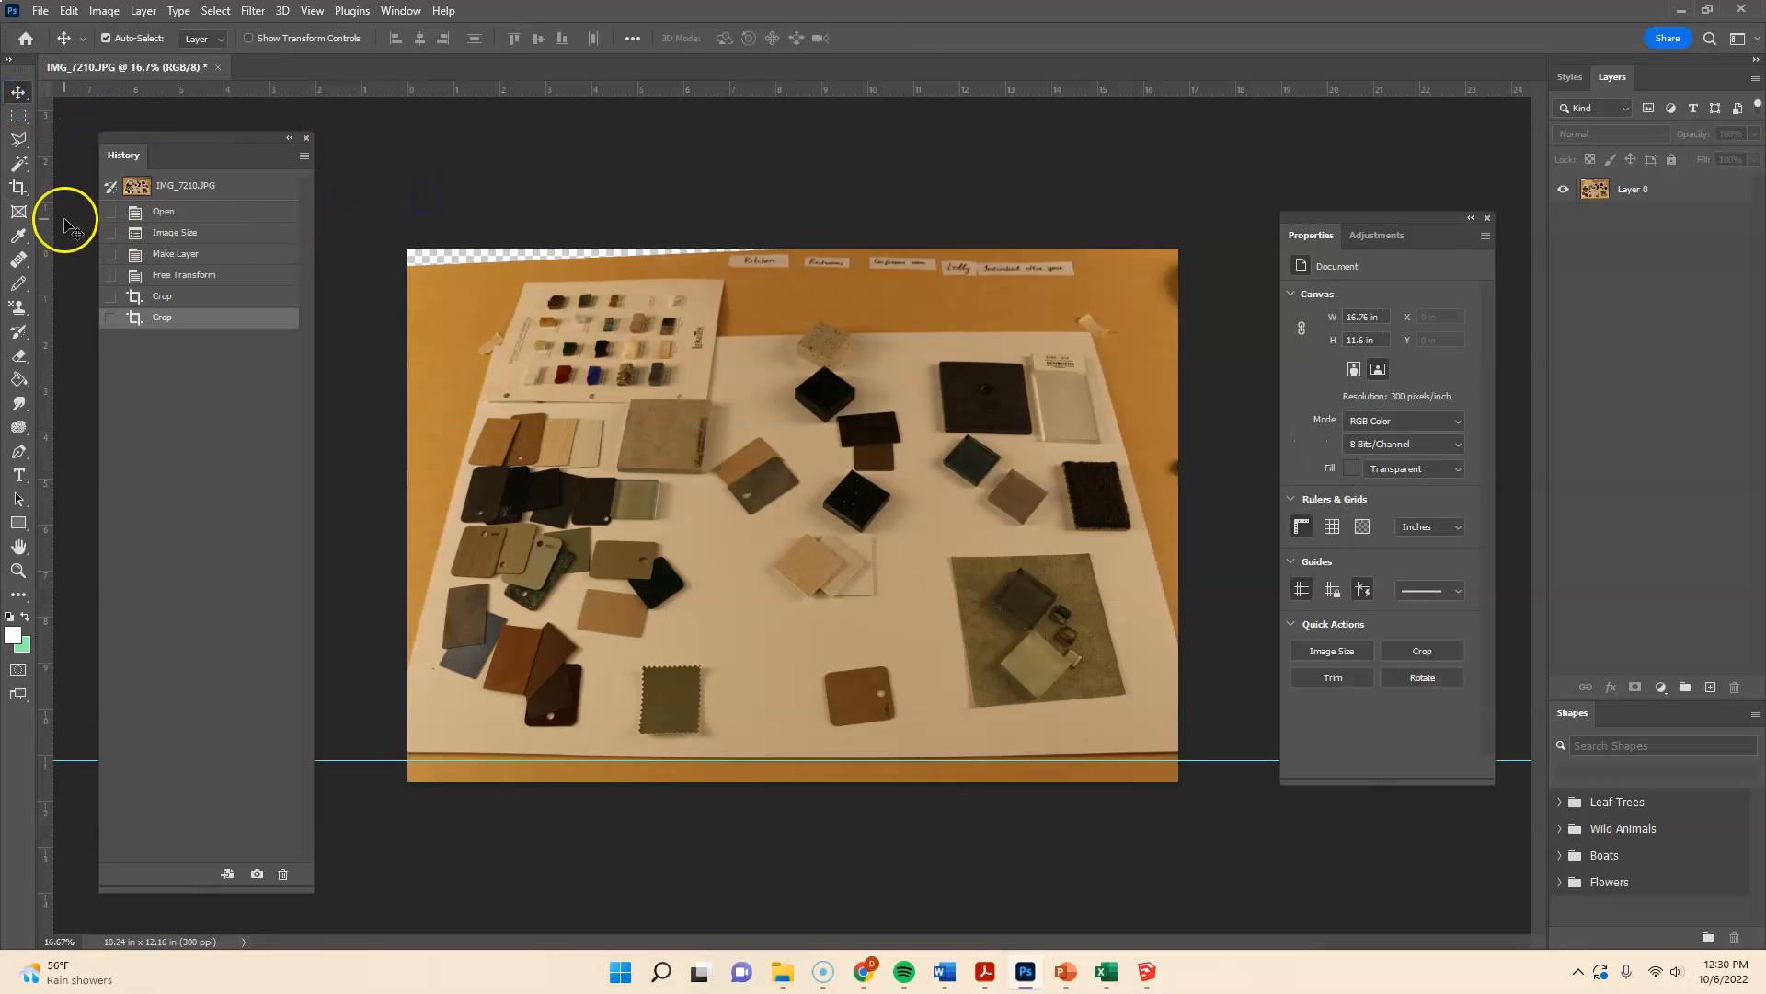
left_click(20, 190)
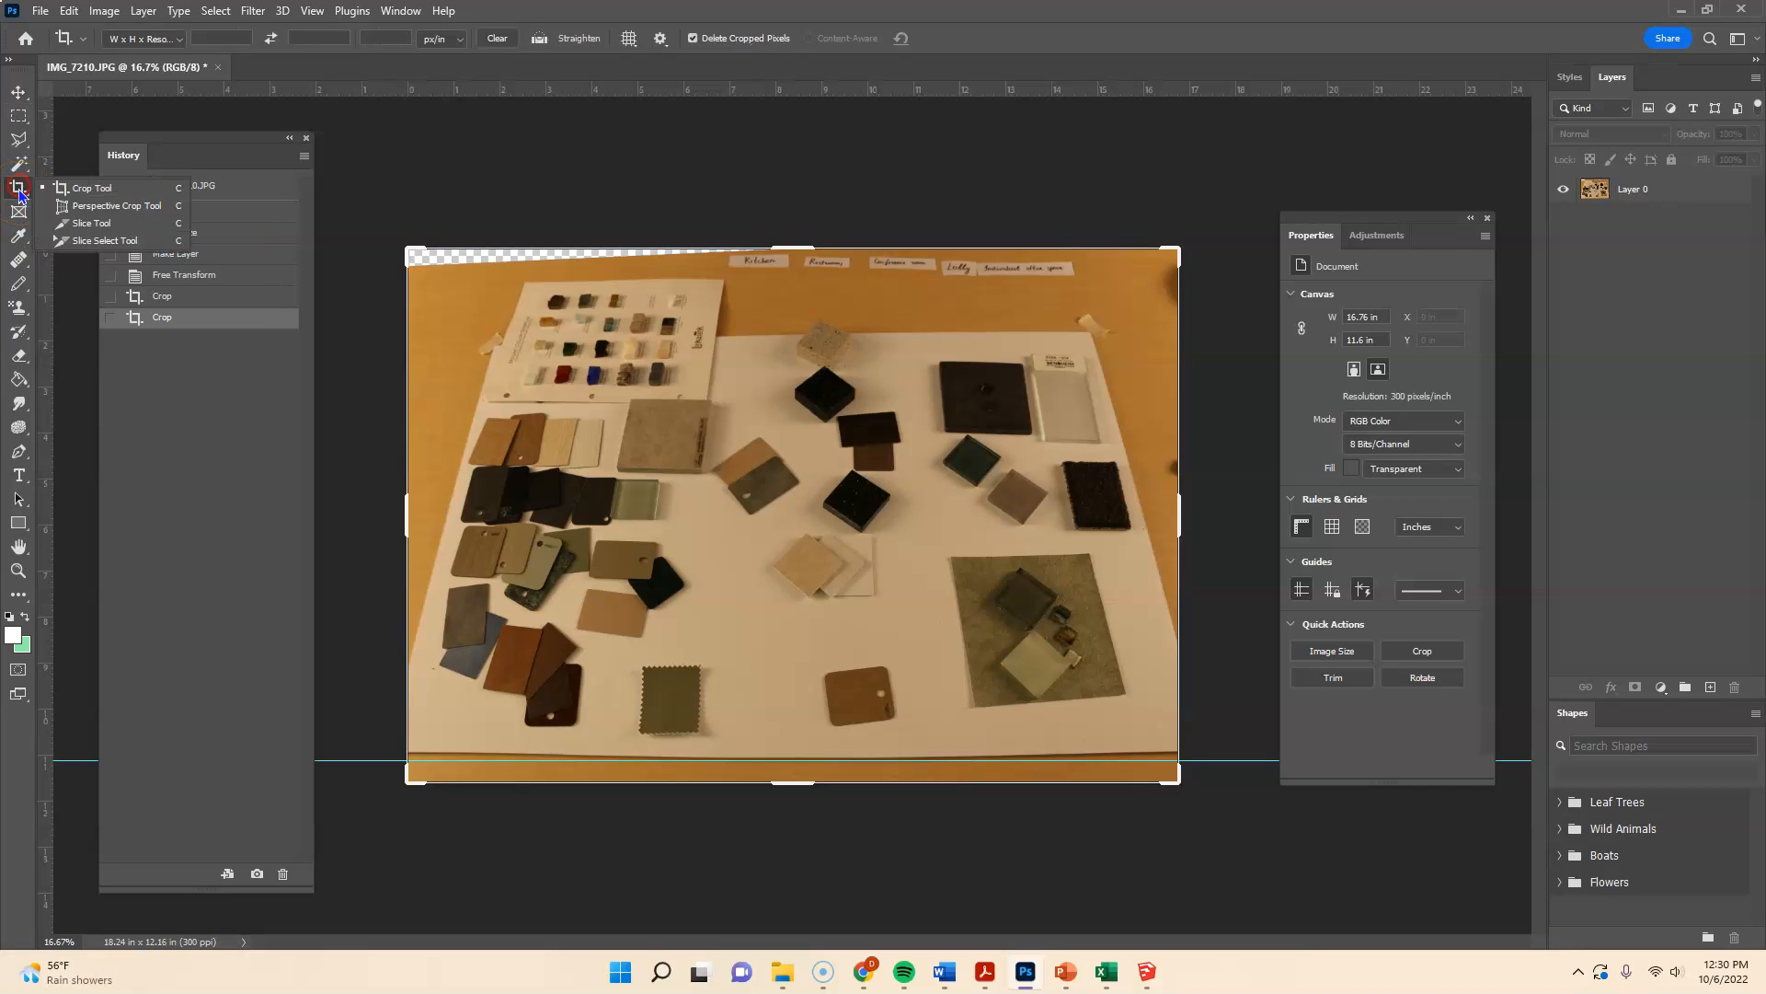
left_click(104, 207)
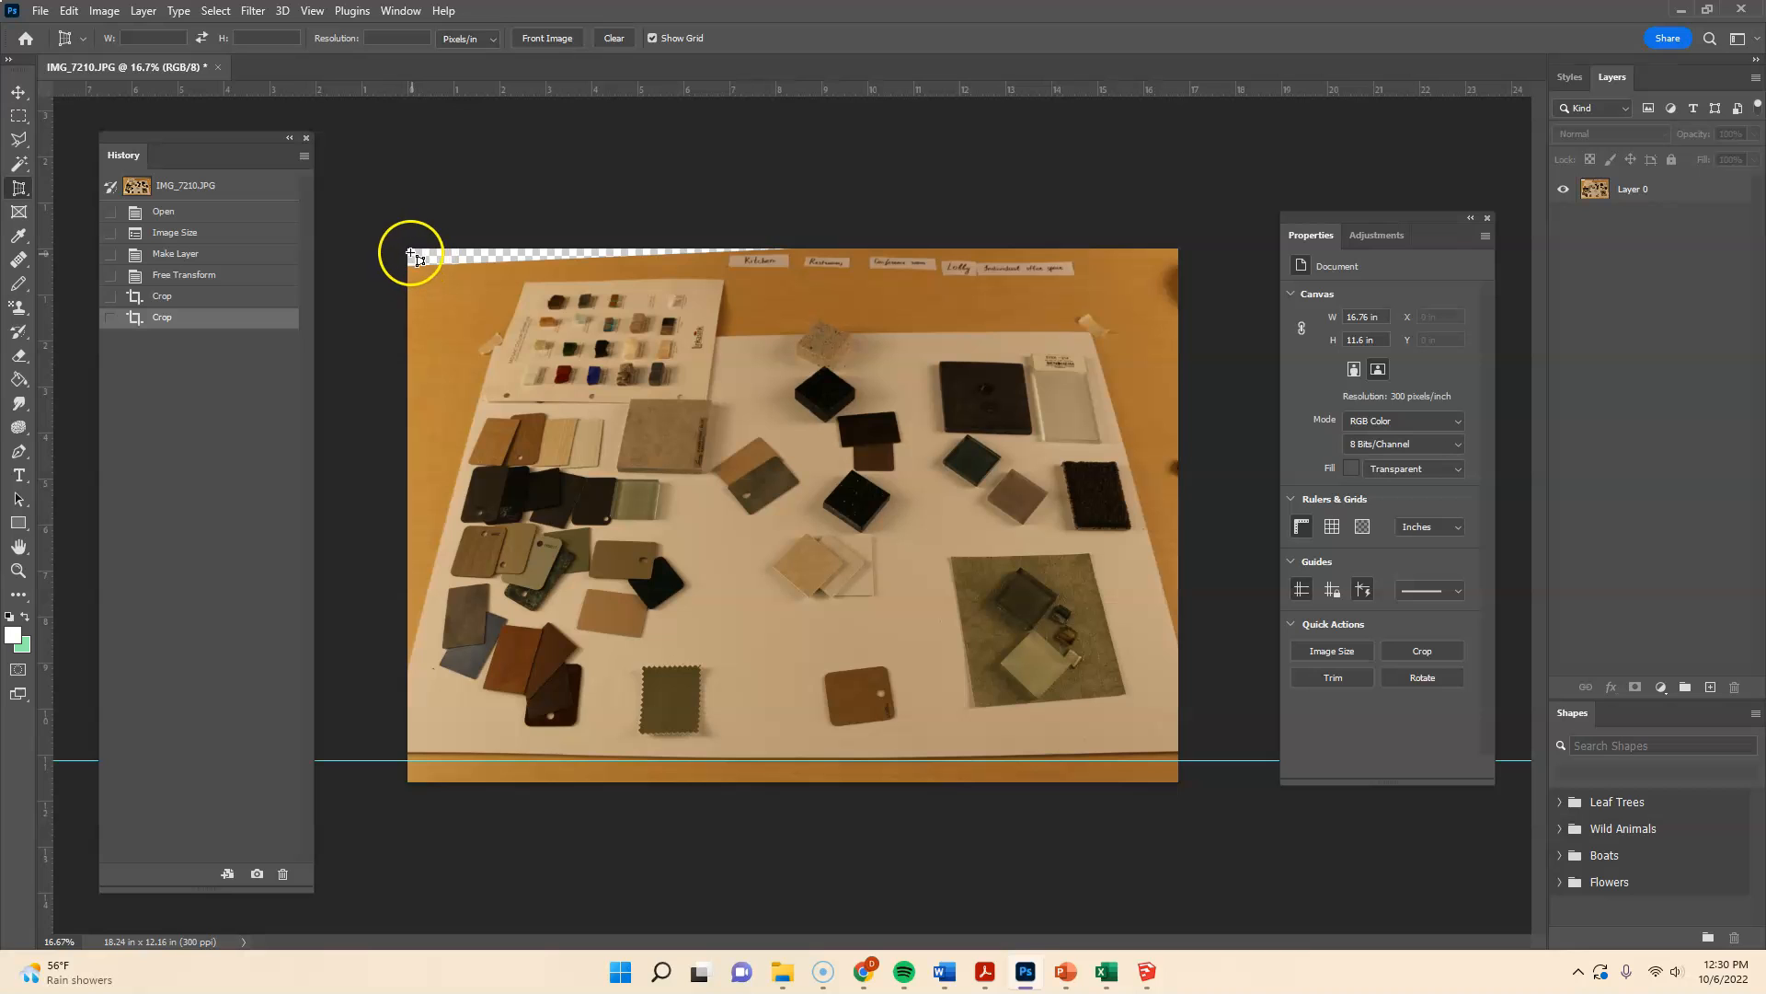
left_click_drag(406, 249, 1155, 762)
left_click_drag(1193, 793, 1191, 791)
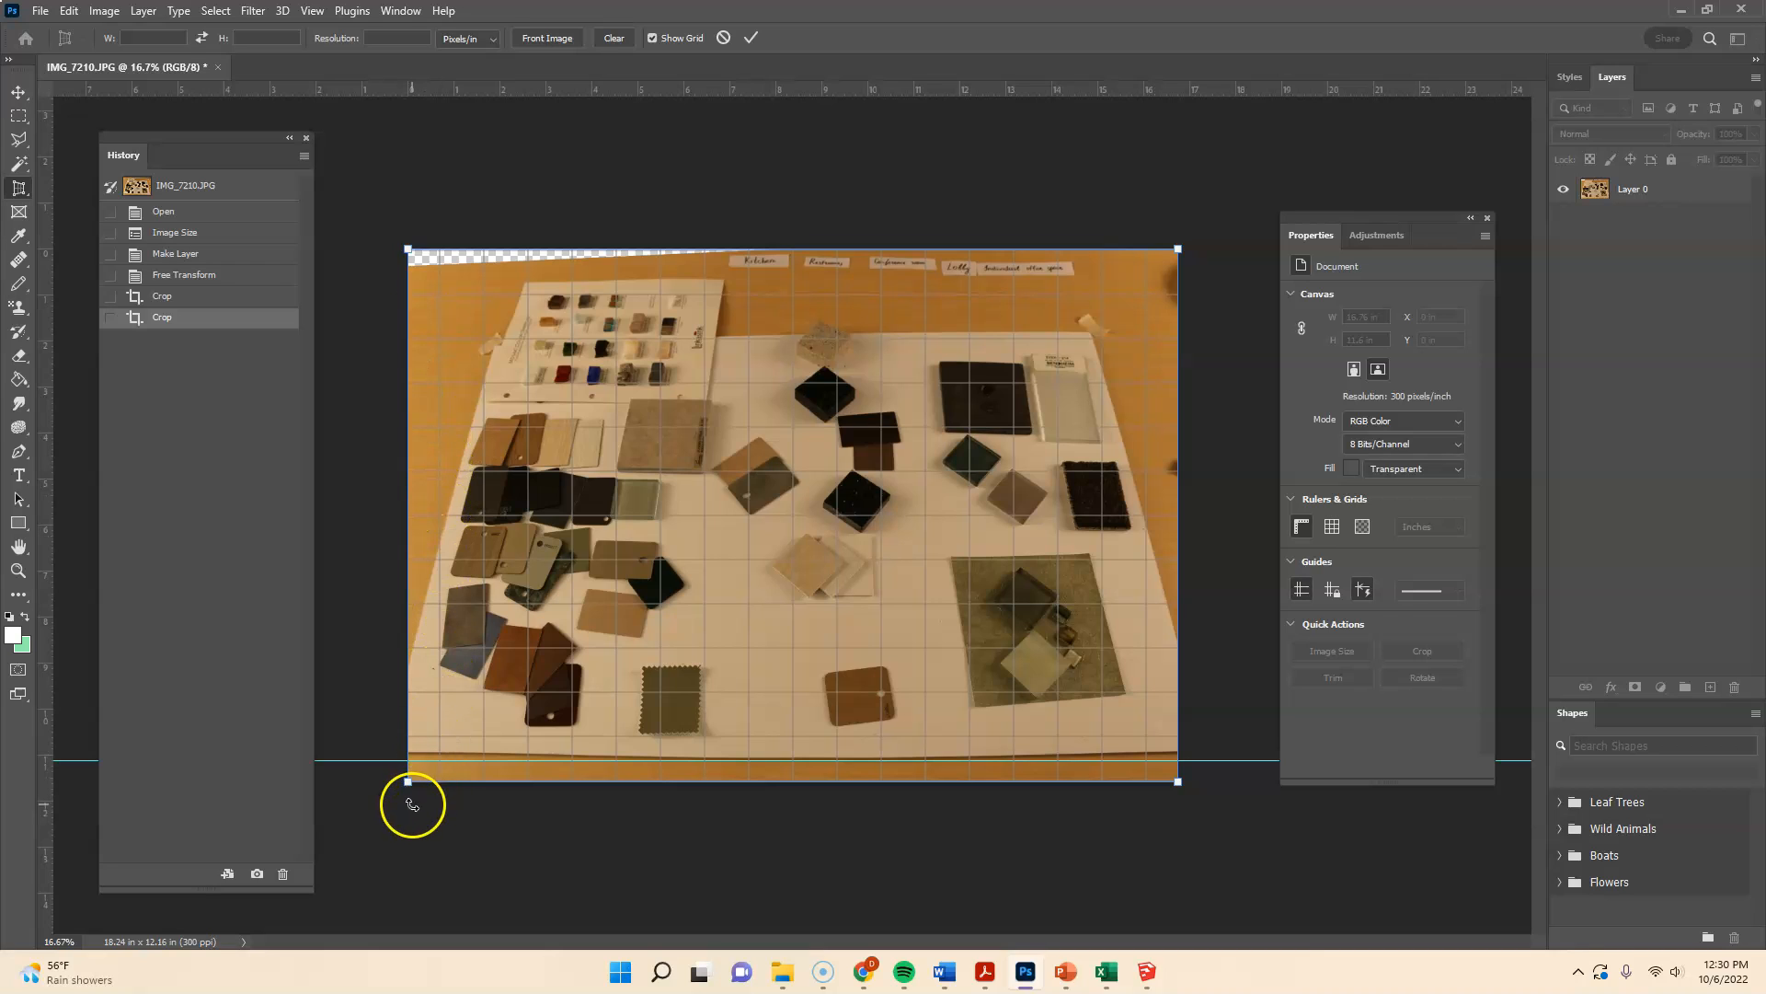
- Spread the perspective frame's two lower corners outward to match the board's slanted sides, and apply the perspective crop
left_click_drag(407, 781, 331, 787)
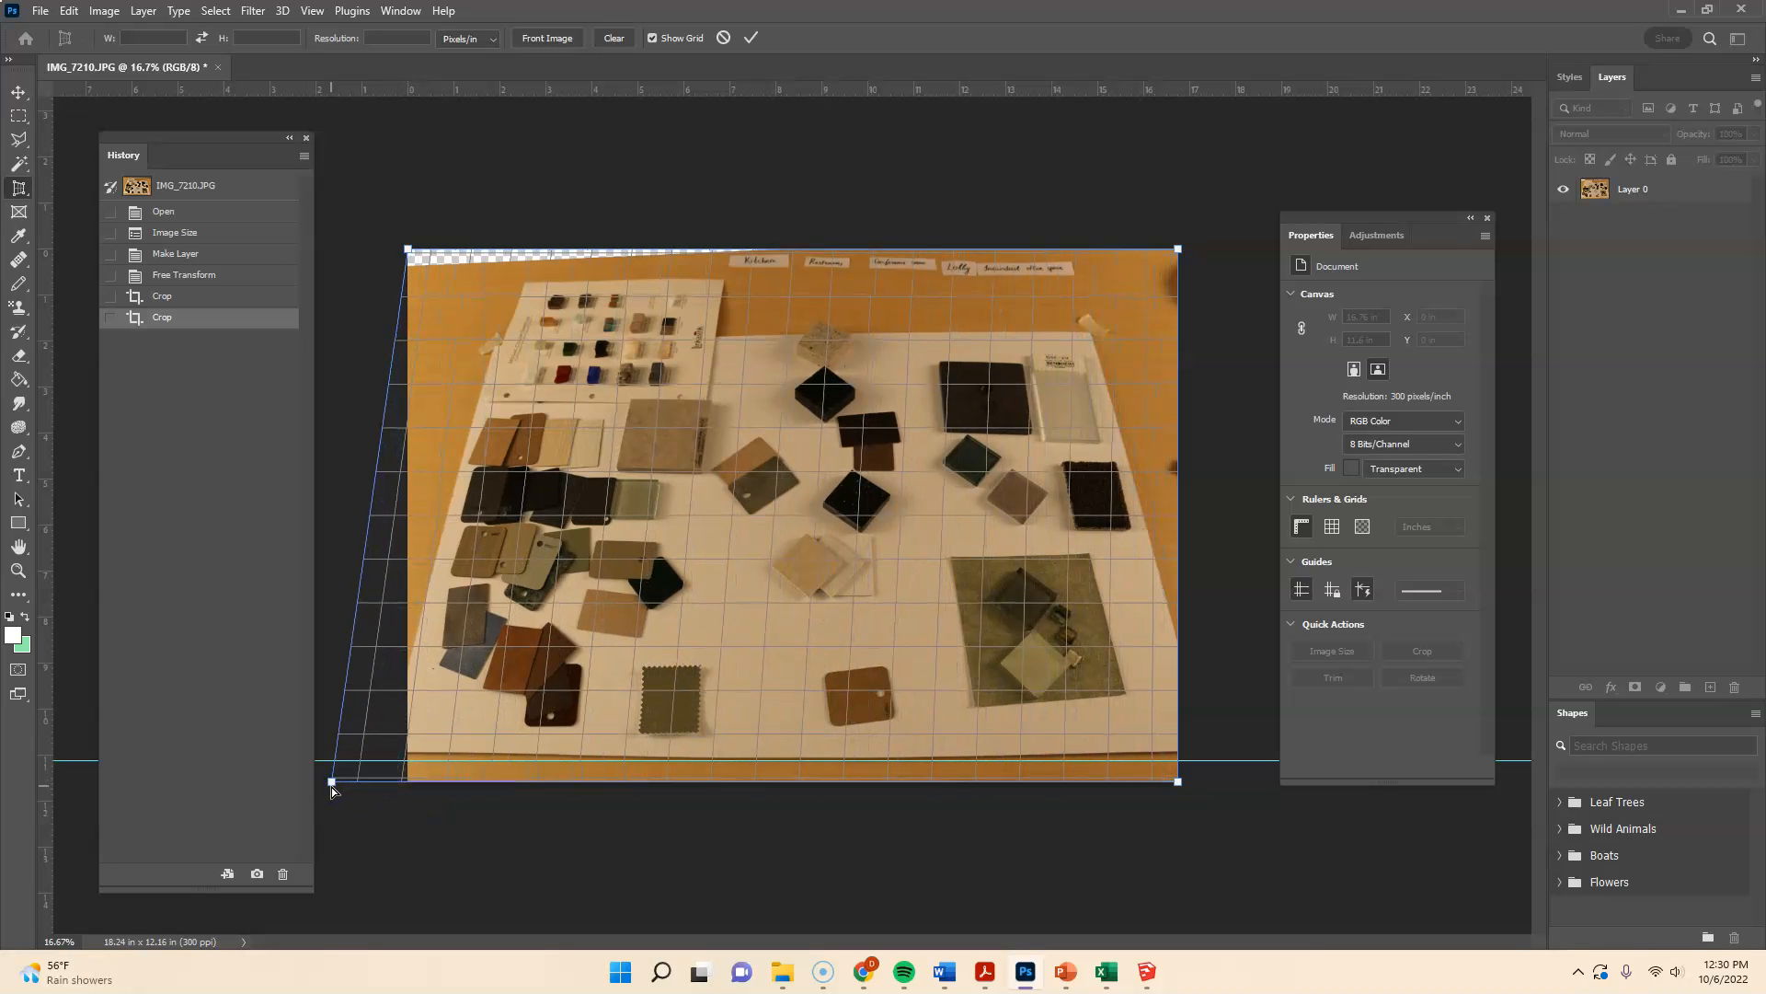
left_click_drag(332, 786, 227, 787)
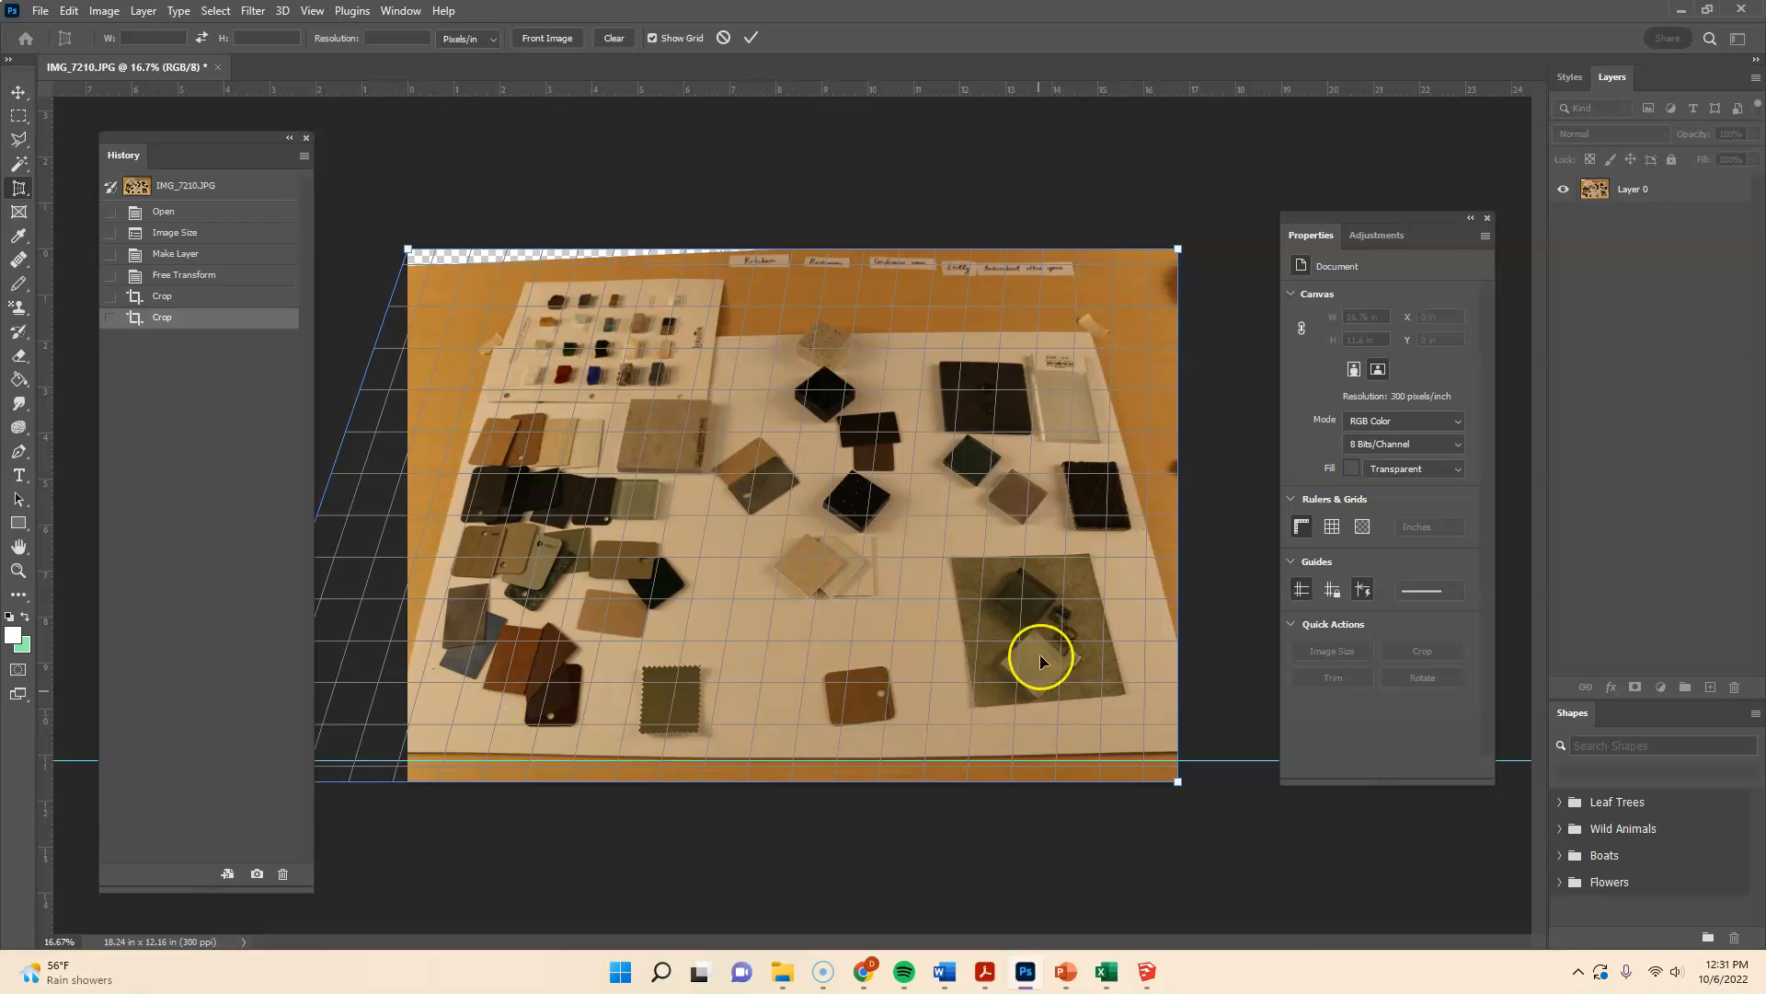
left_click_drag(1181, 782, 1408, 784)
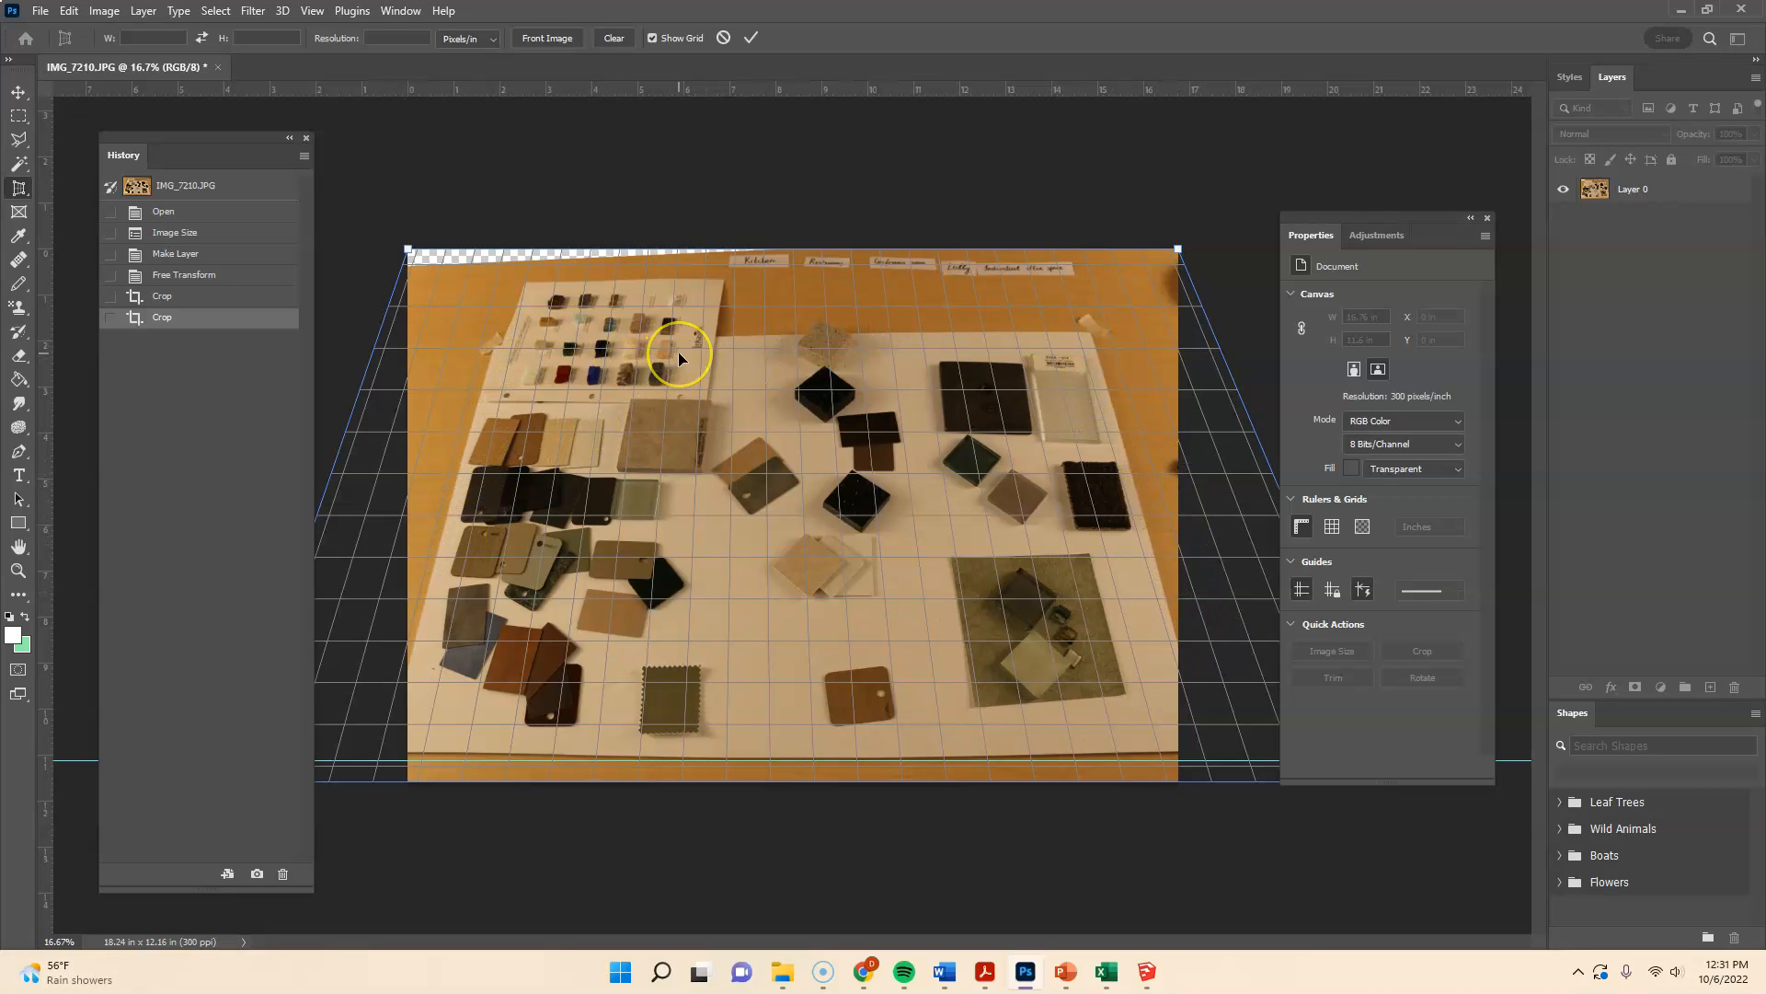
left_click_drag(679, 355, 560, 344)
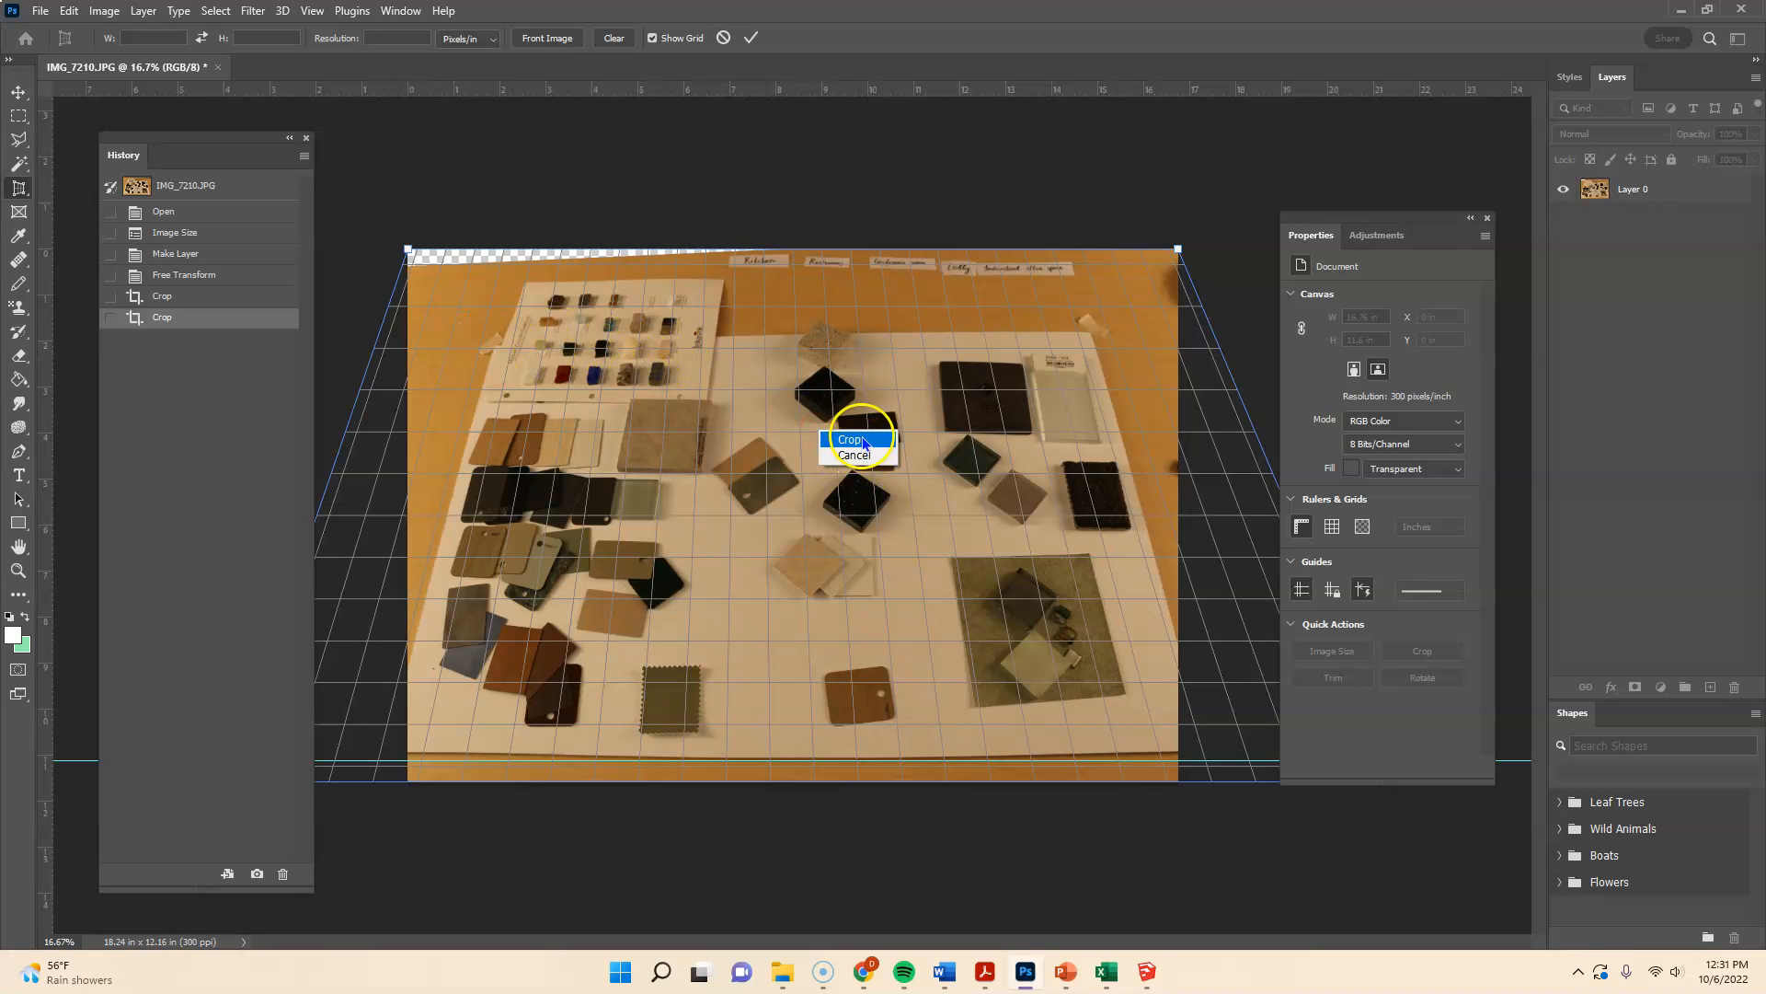
left_click(851, 440)
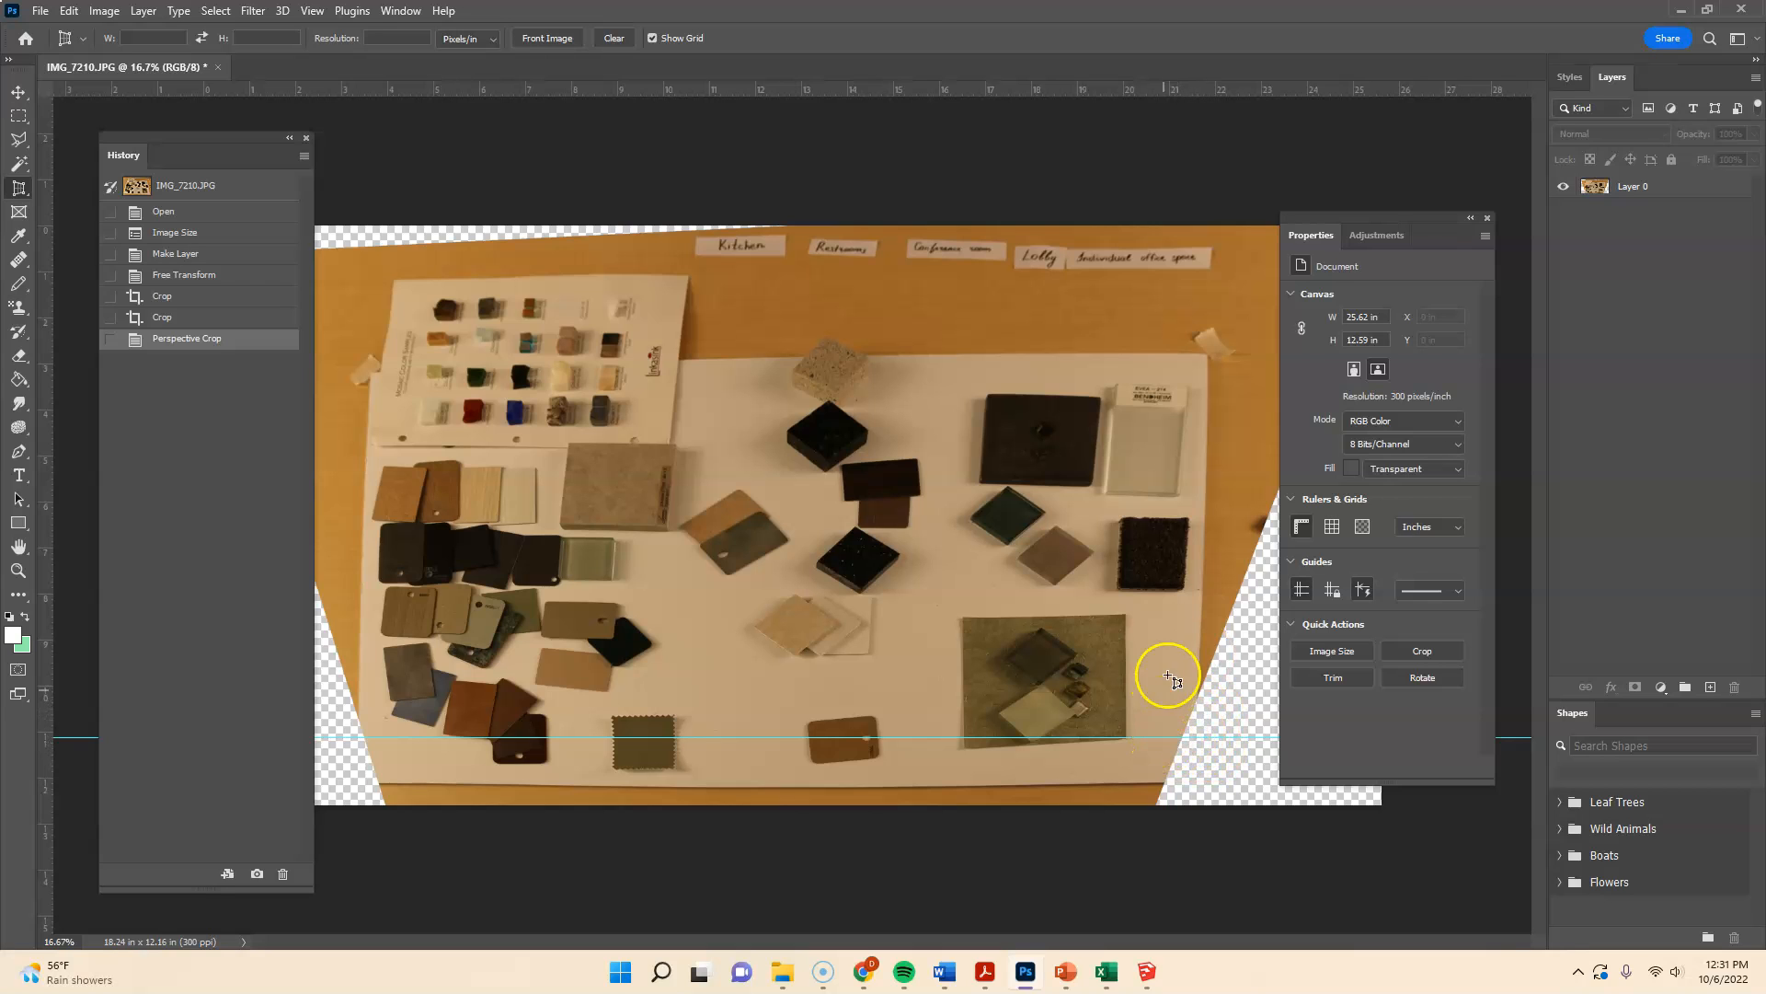
- Move the Properties panel off the image, activate the regular Crop Tool and collapse the History panel to uncover the canvas edges
left_click_drag(1421, 228, 1457, 171)
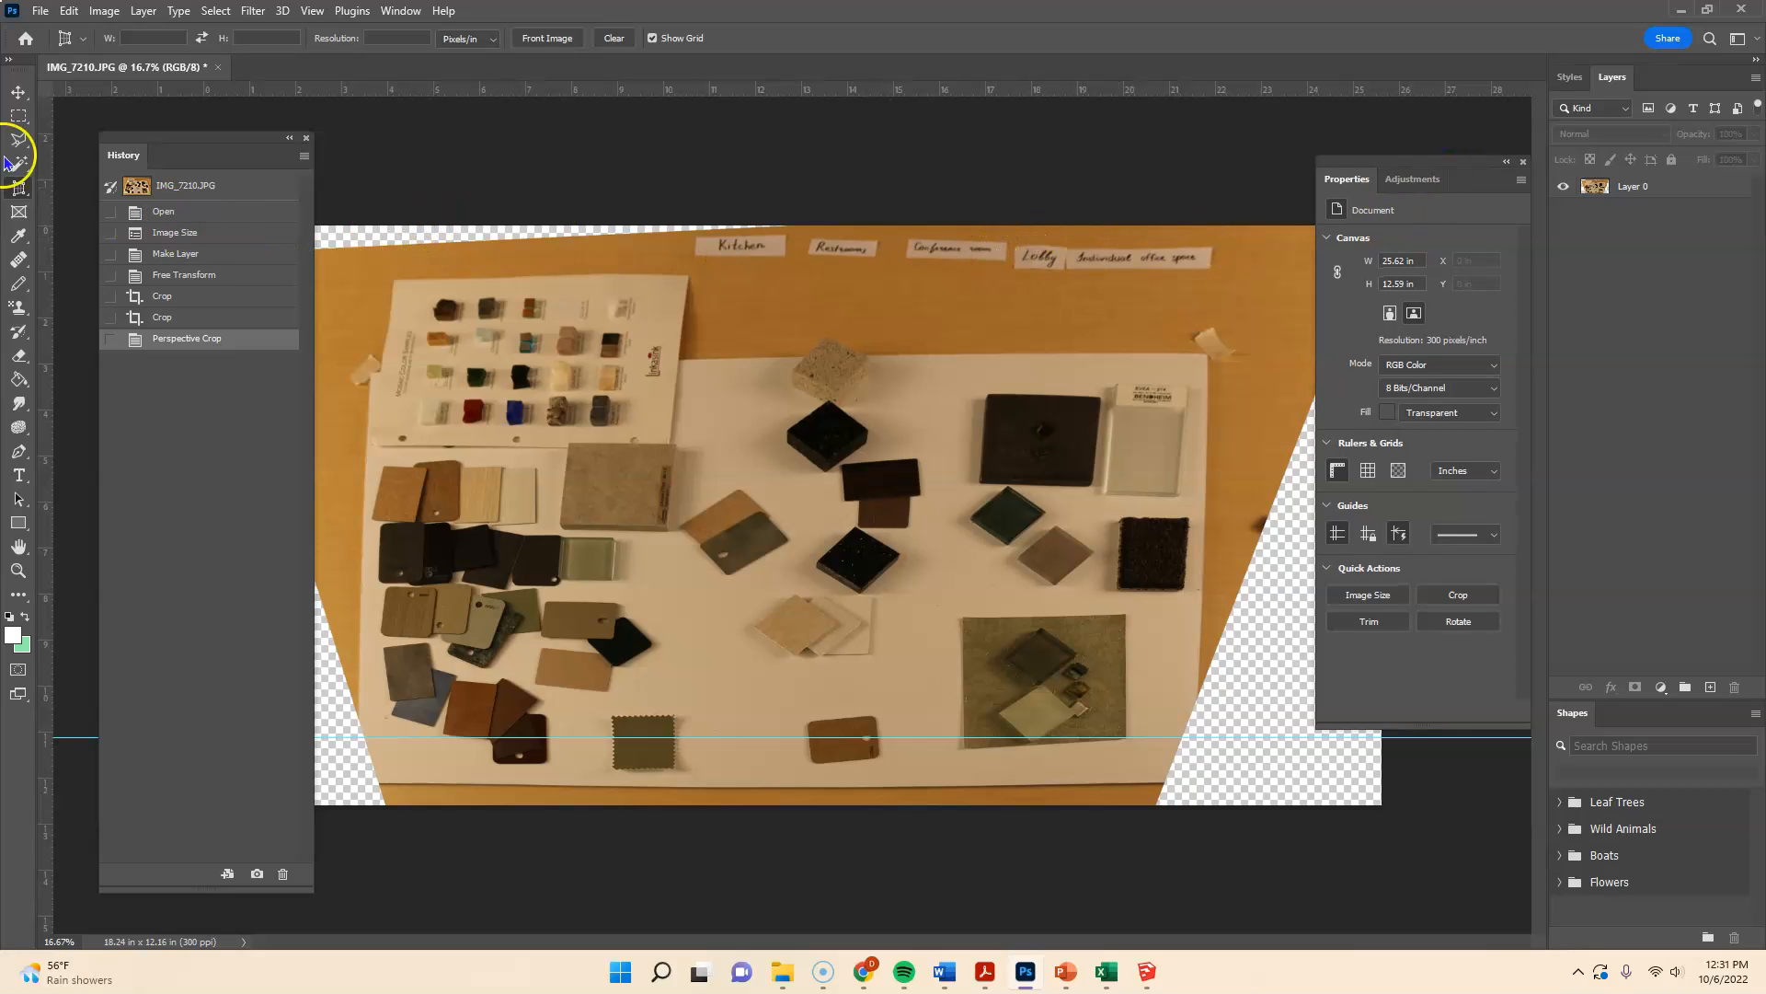
right_click(18, 187)
left_click(60, 187)
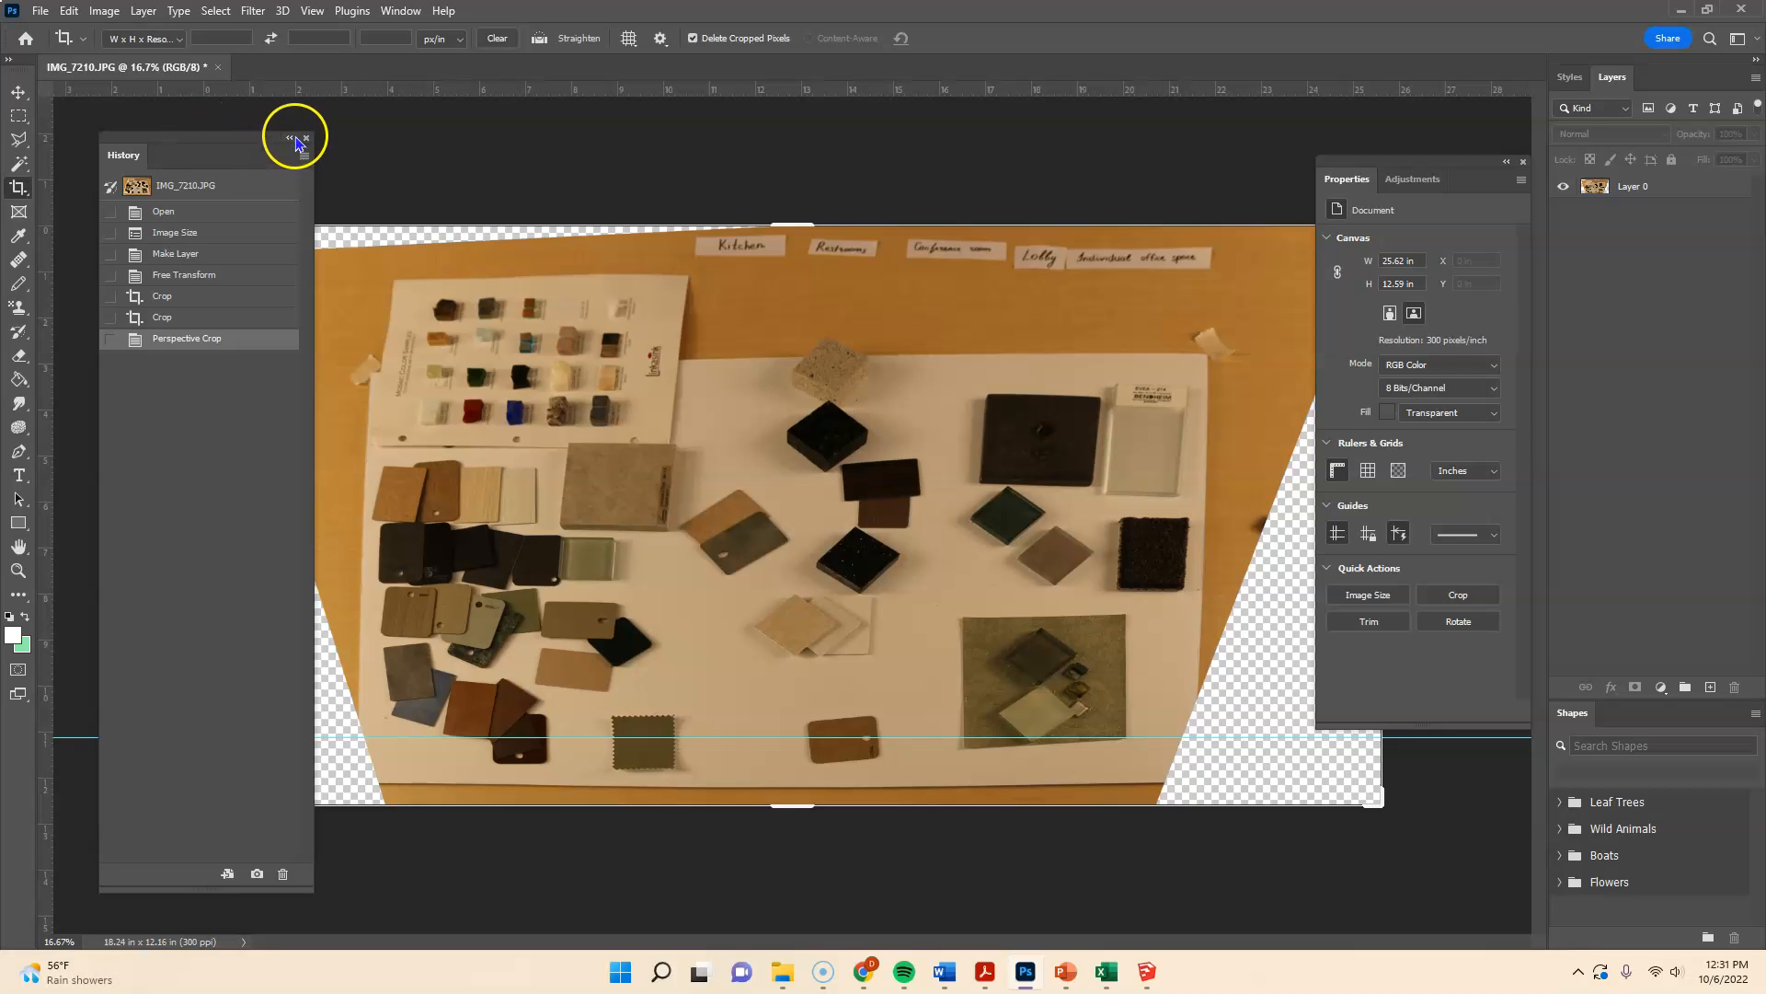
double_click(274, 169)
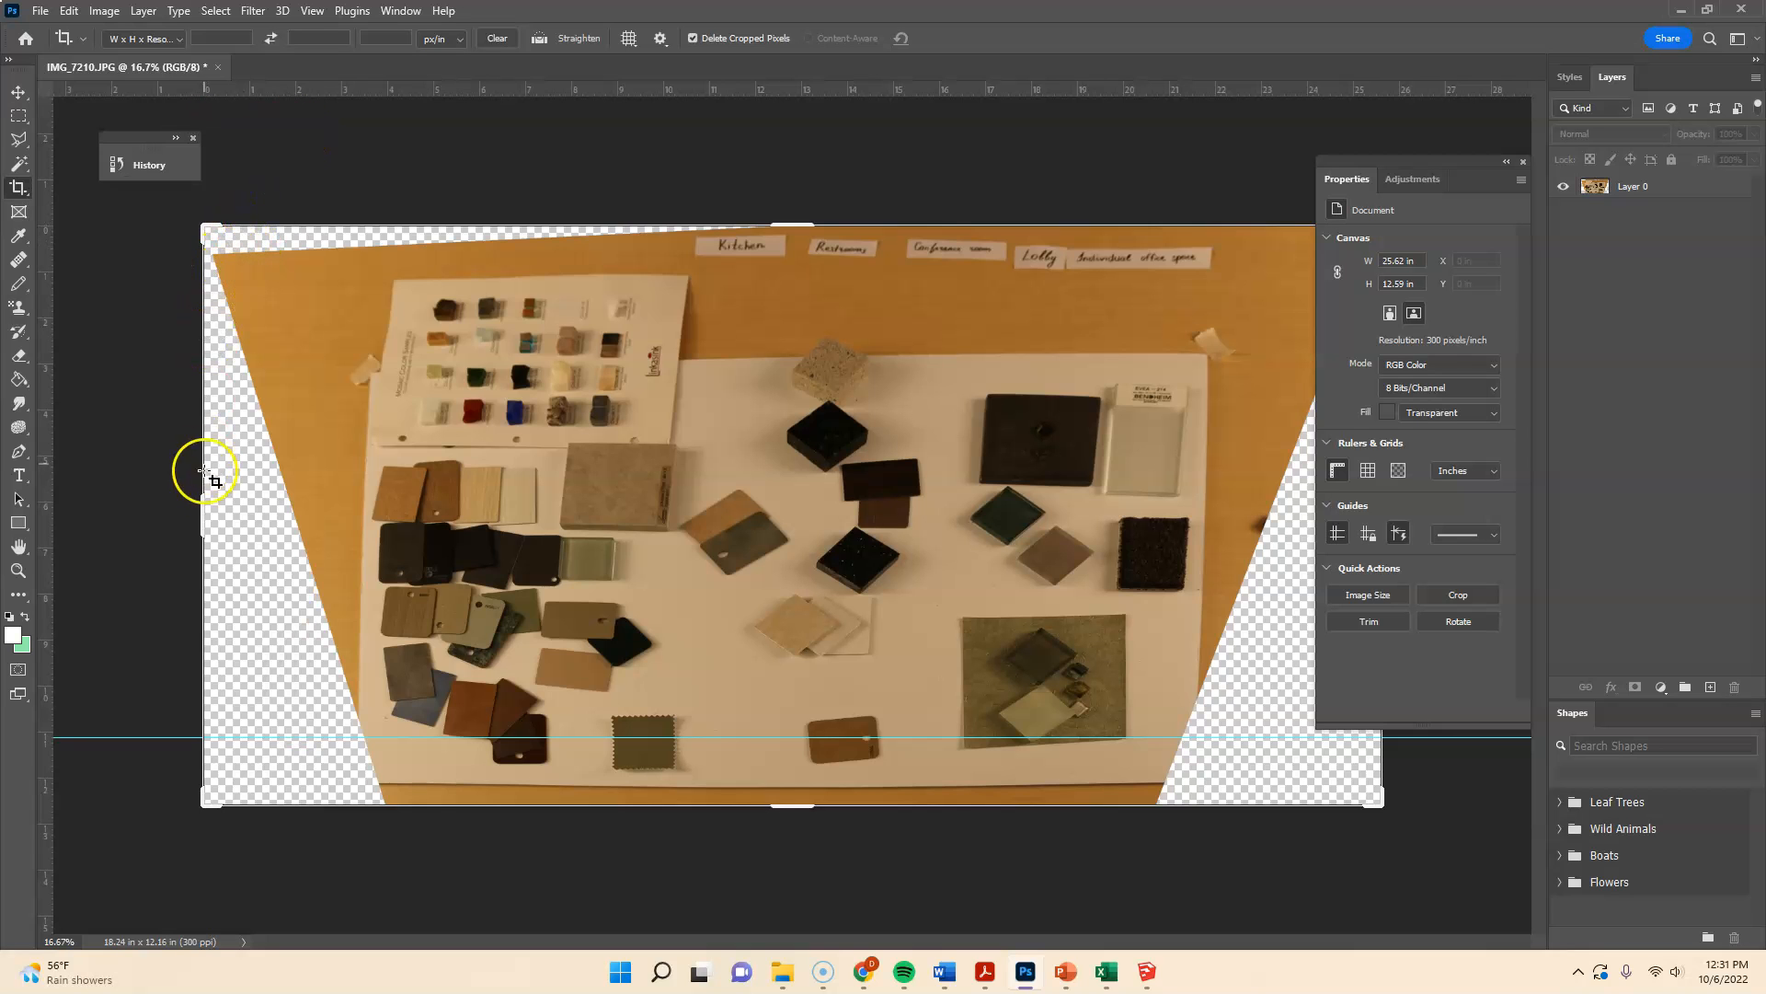
- Crop all four sides inward to the board's surface, about 18.19 × 9.07 in, cutting away the table and room labels
left_click_drag(205, 499, 264, 508)
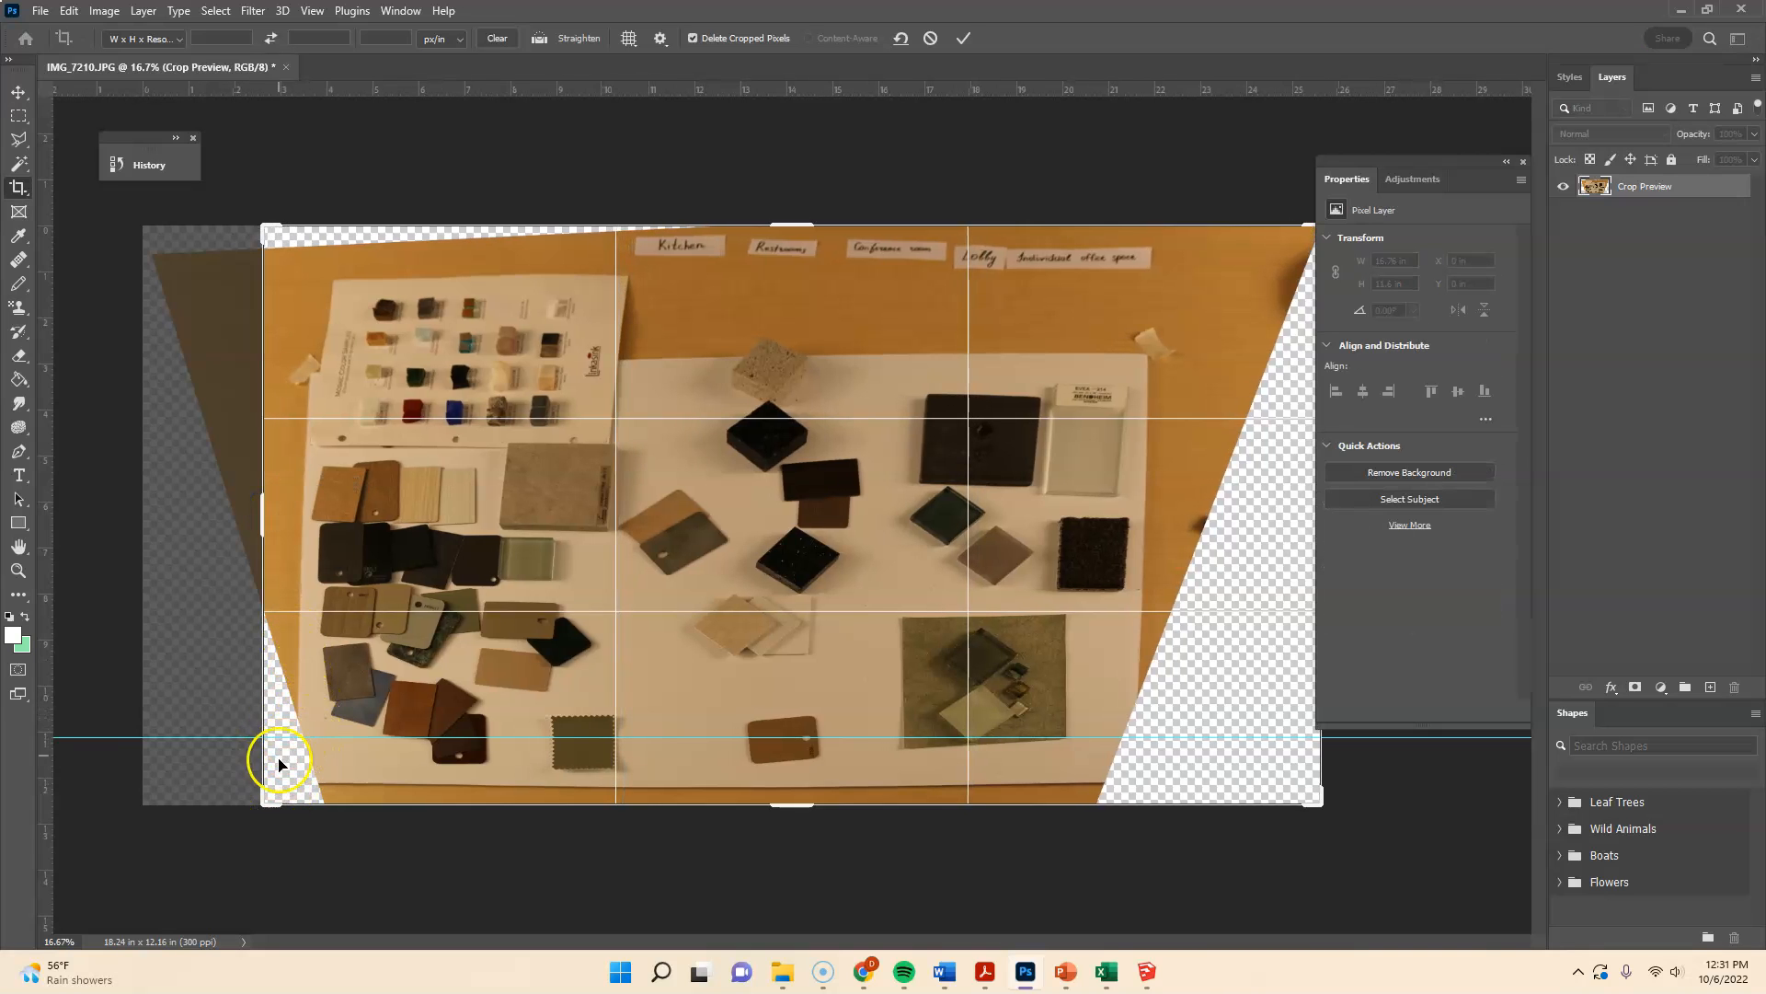
left_click_drag(261, 510, 287, 515)
left_click_drag(792, 806, 791, 793)
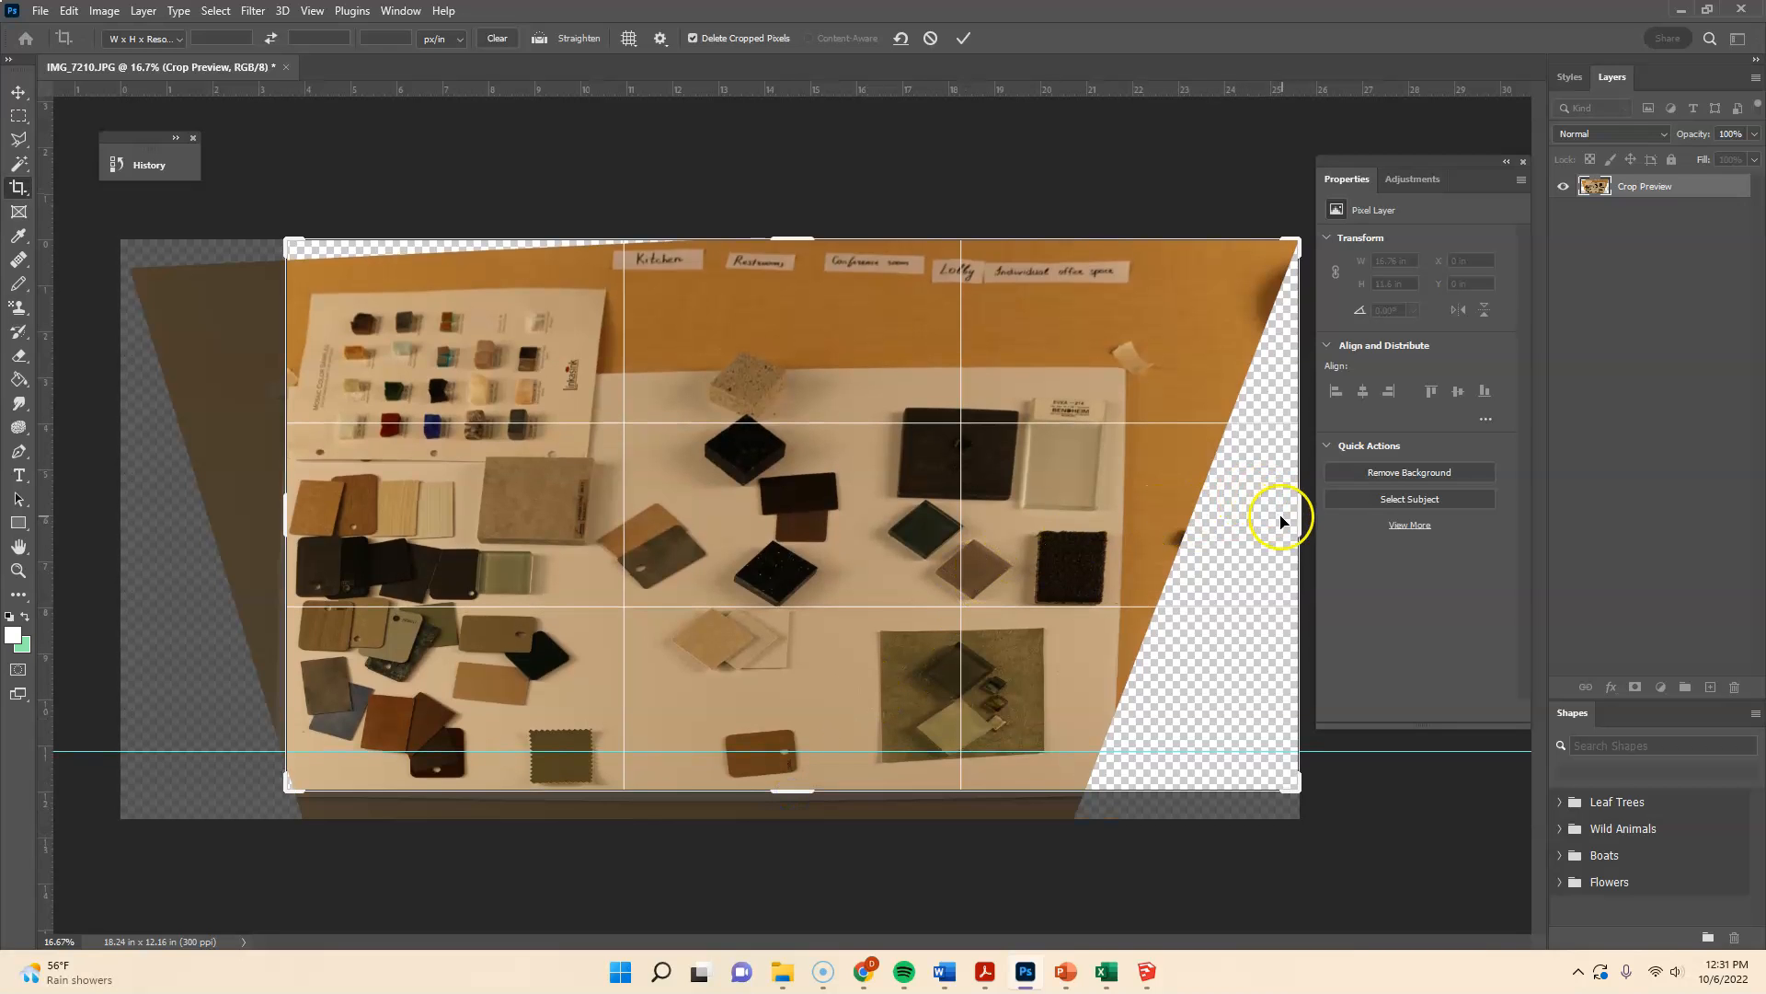
left_click_drag(1301, 516, 1209, 537)
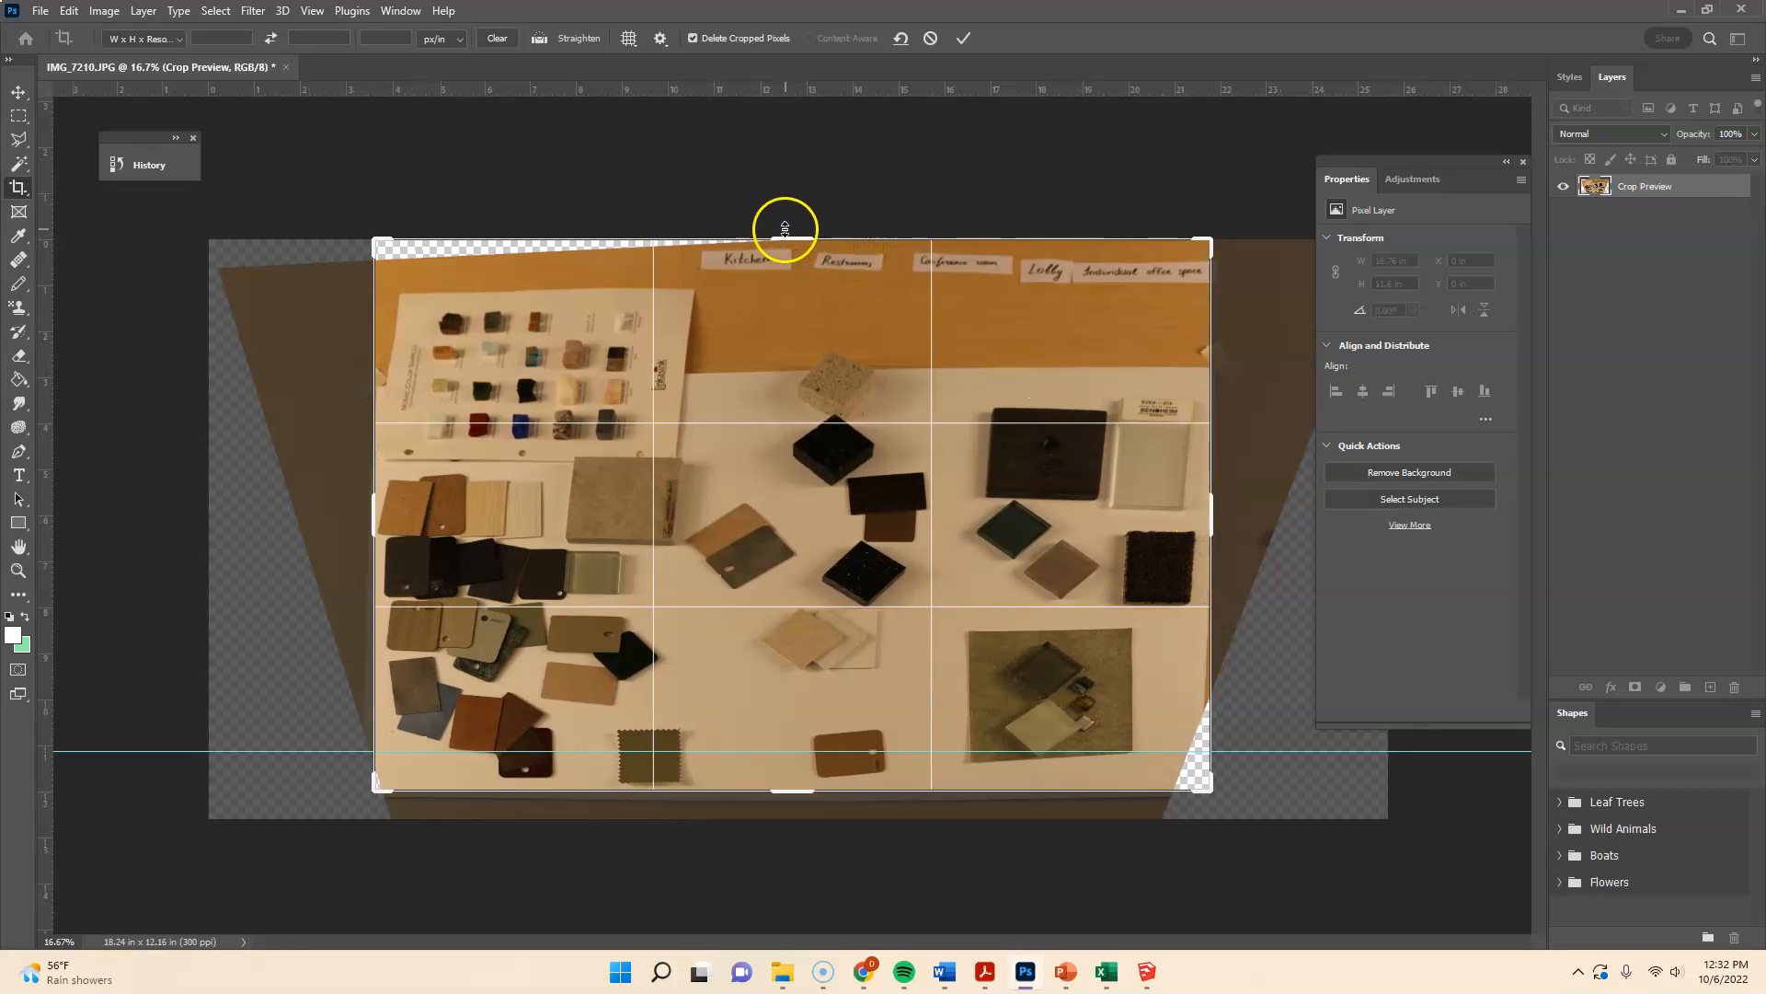
left_click_drag(782, 245, 796, 308)
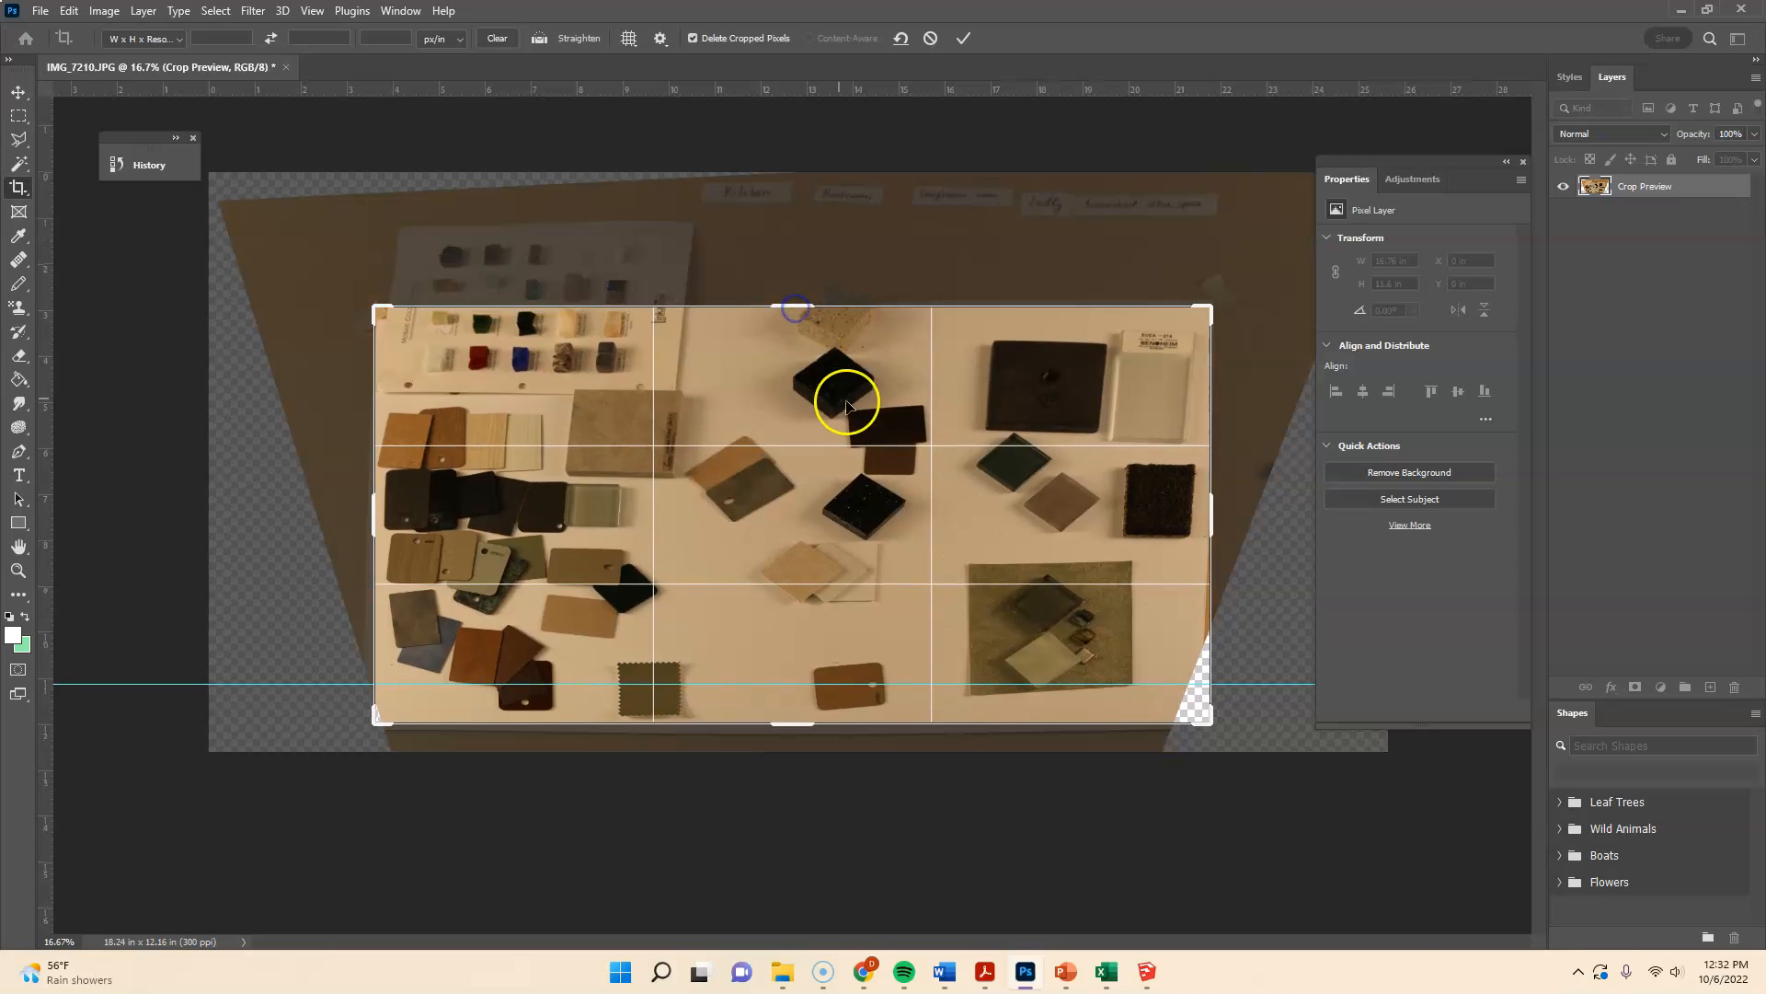
right_click(914, 447)
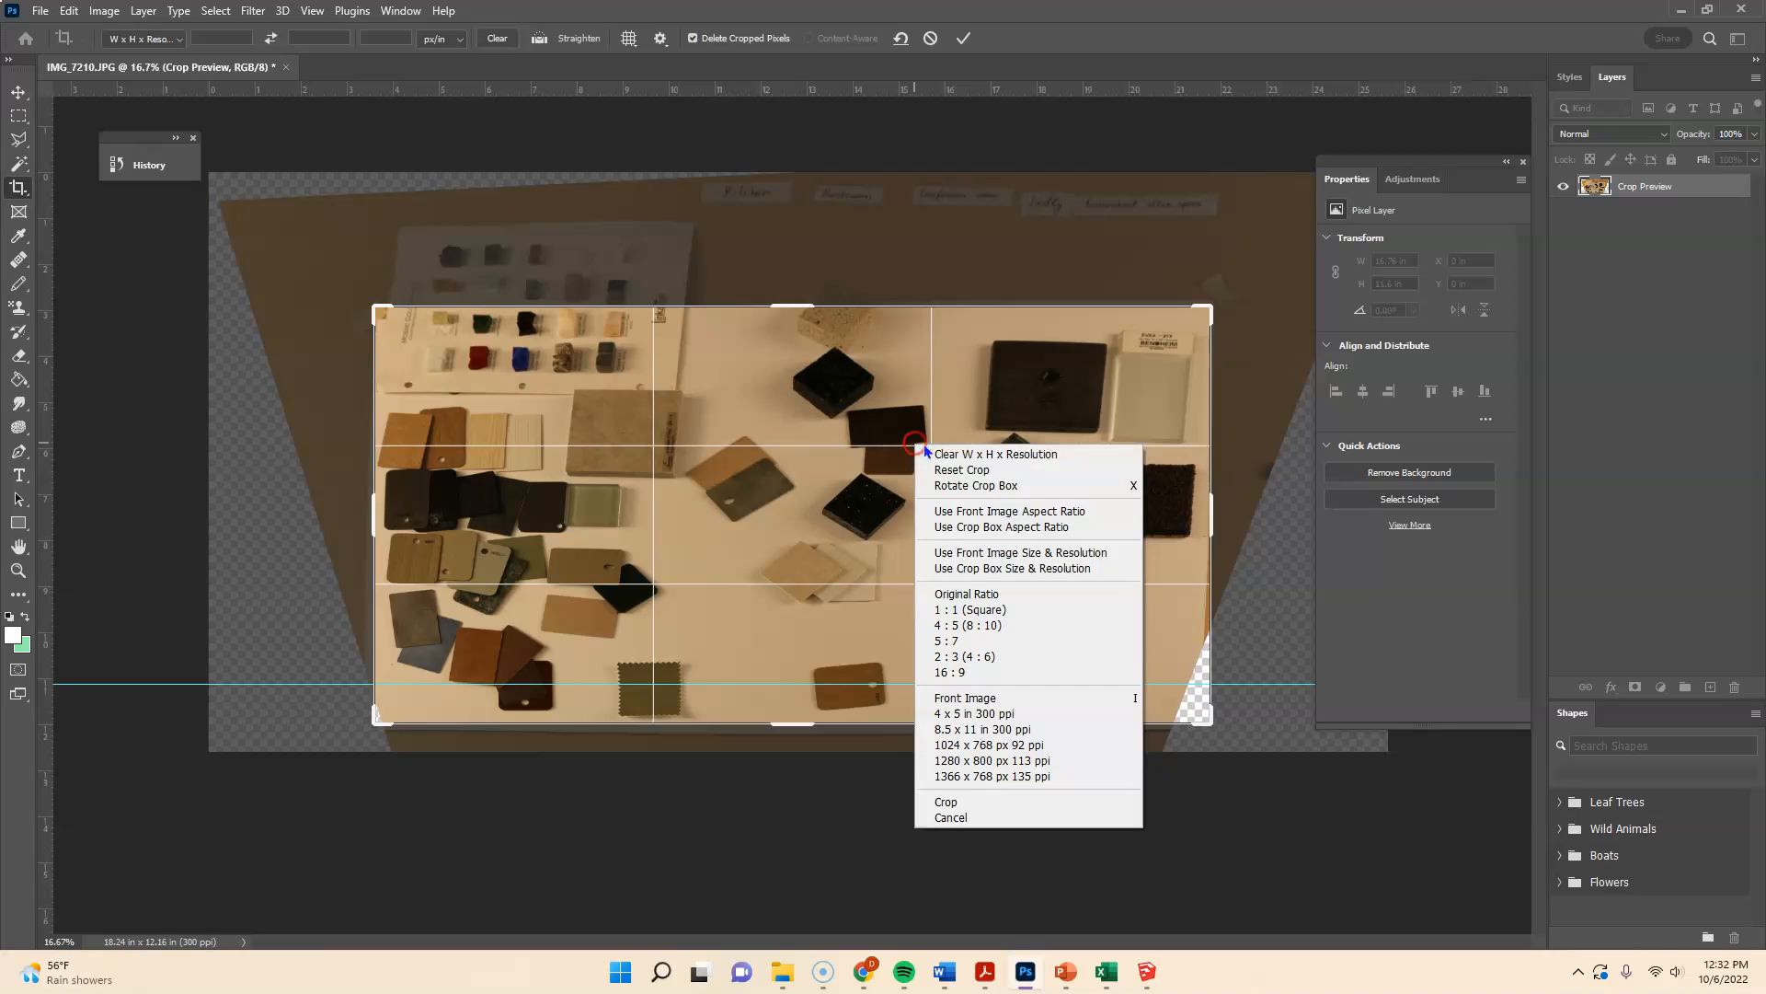
left_click(966, 803)
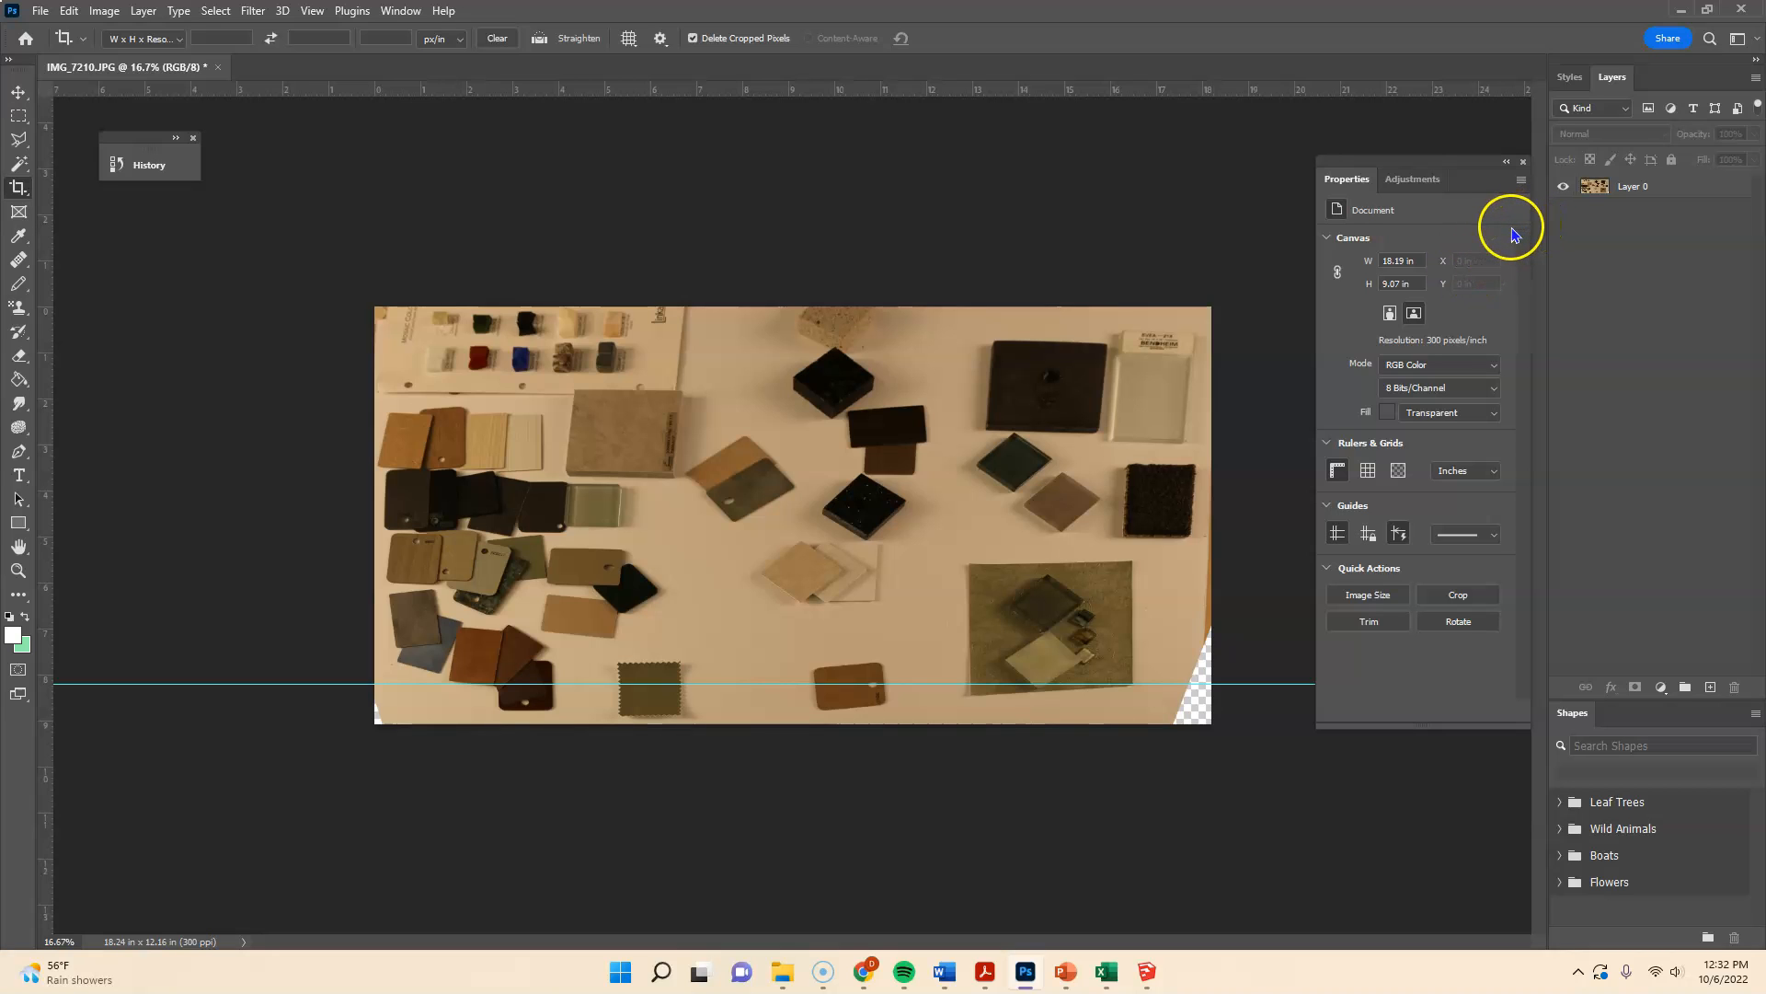
- Add a Levels adjustment layer above the photo and apply its automatic correction
left_click(1660, 688)
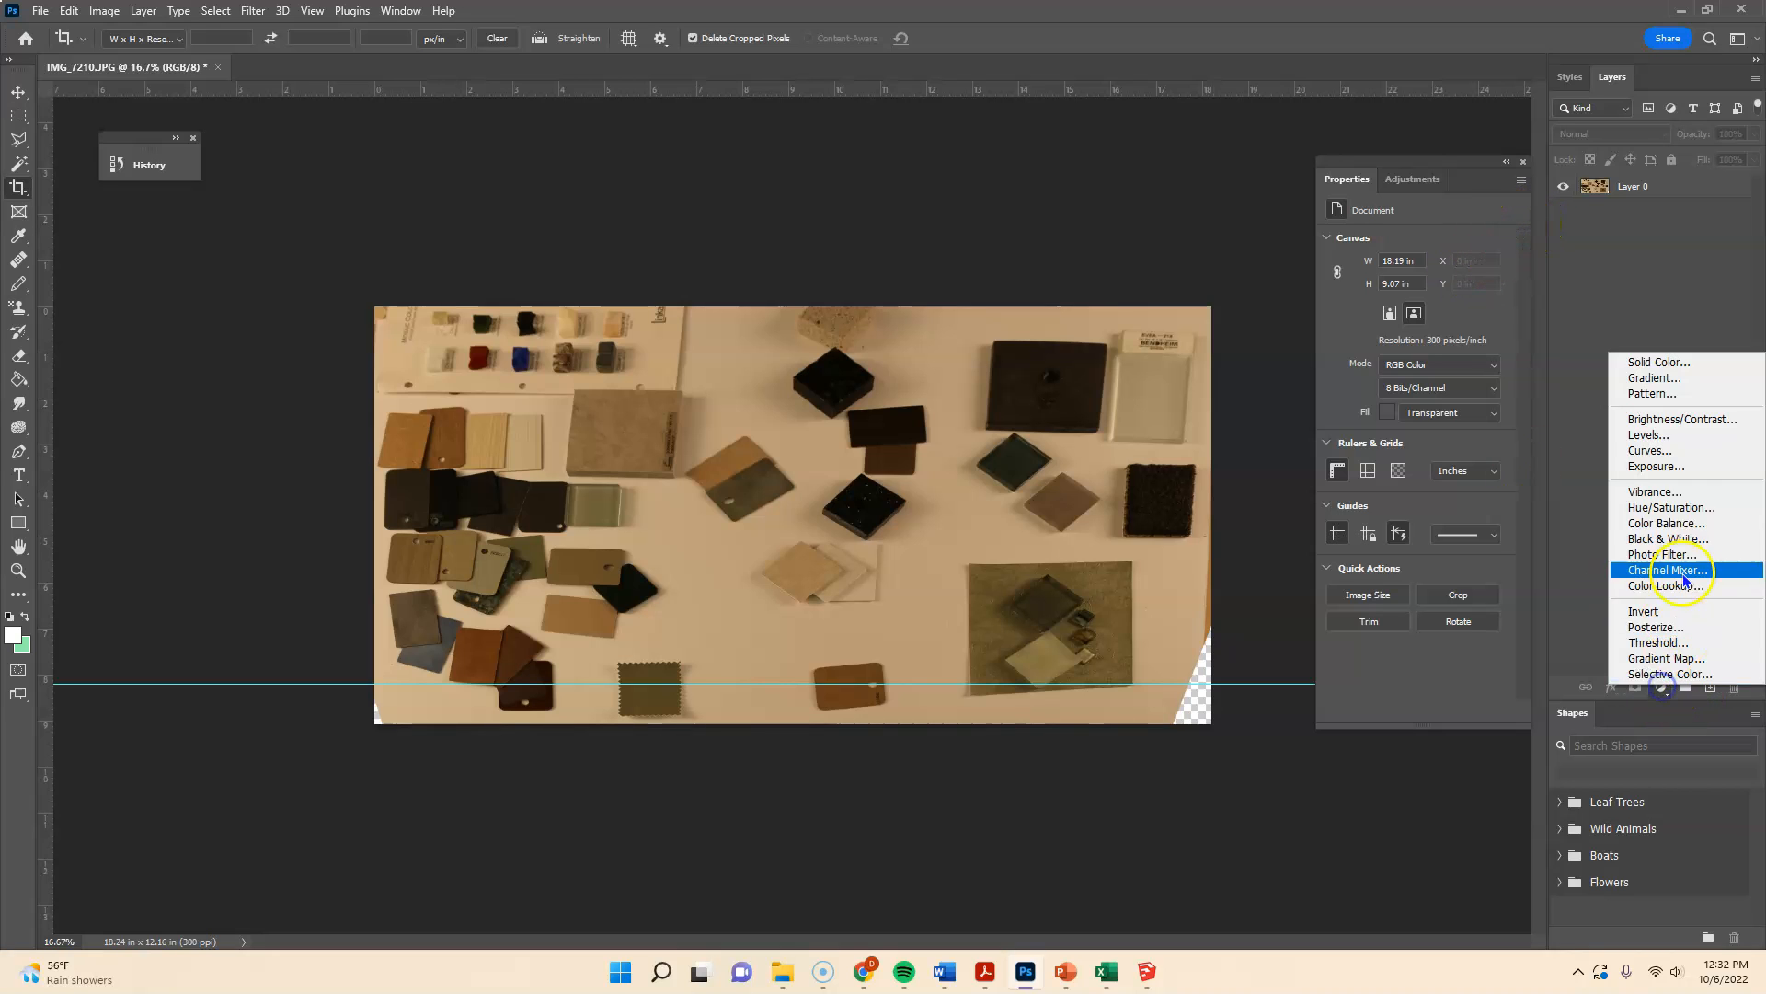
left_click(1648, 434)
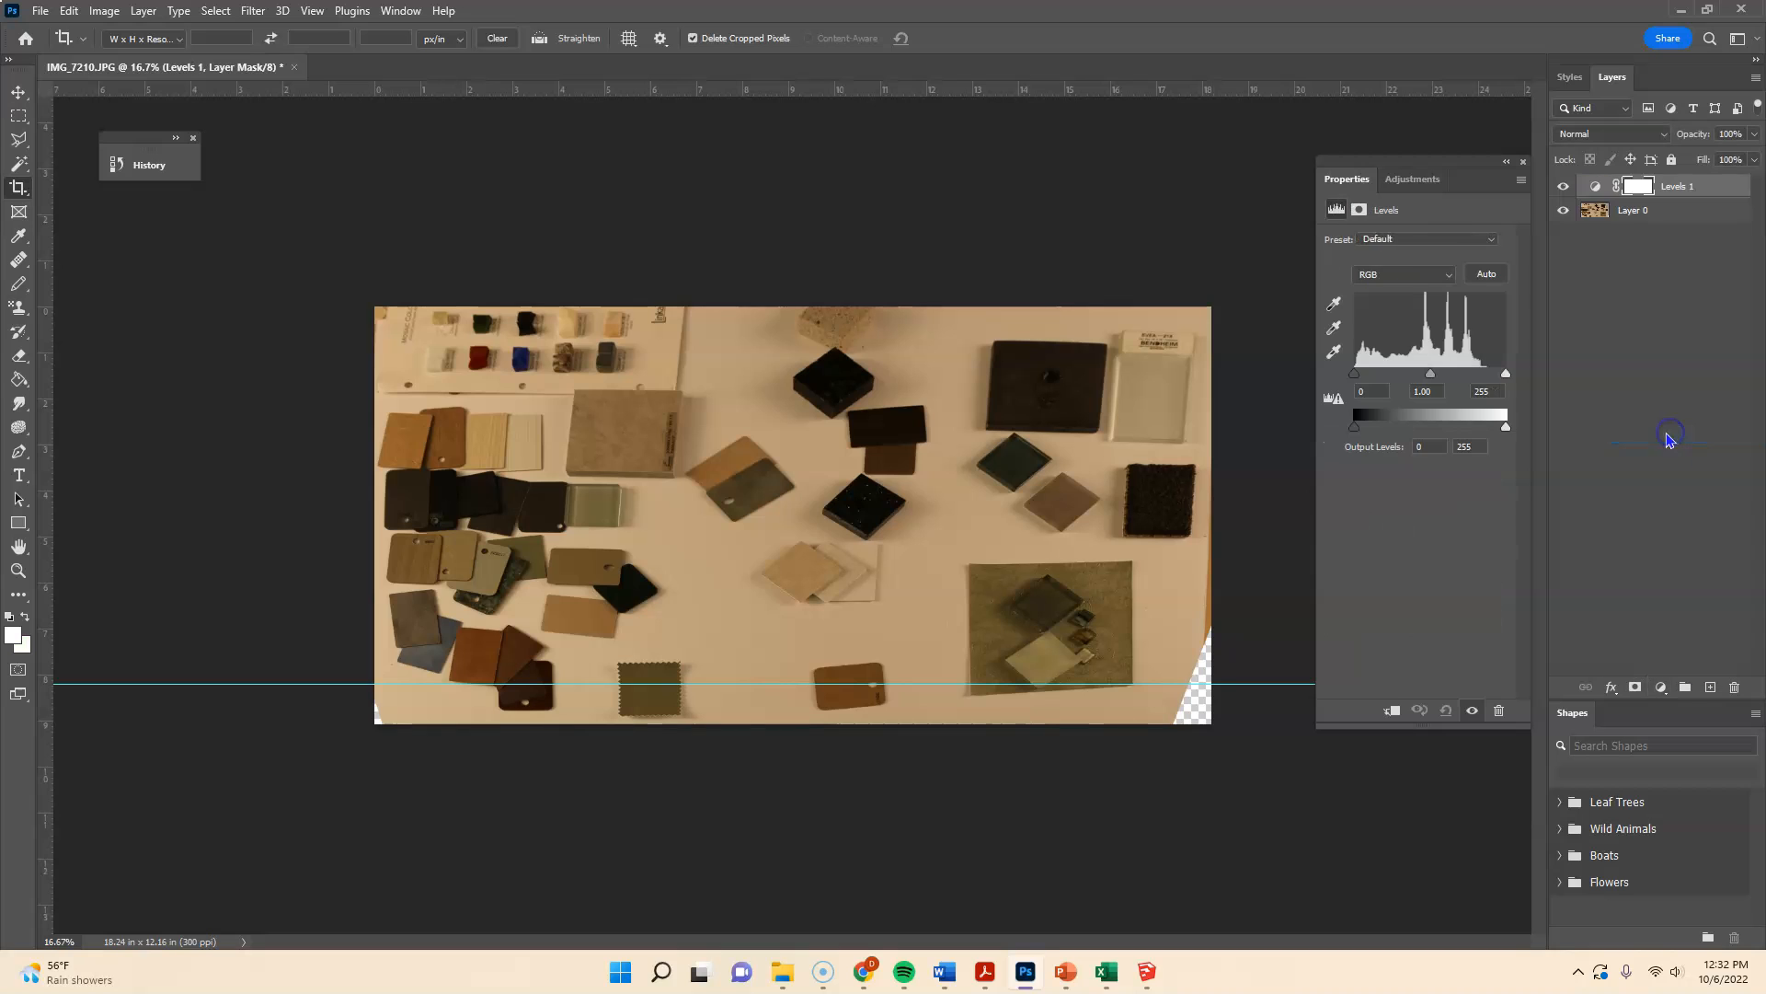
left_click(1488, 278)
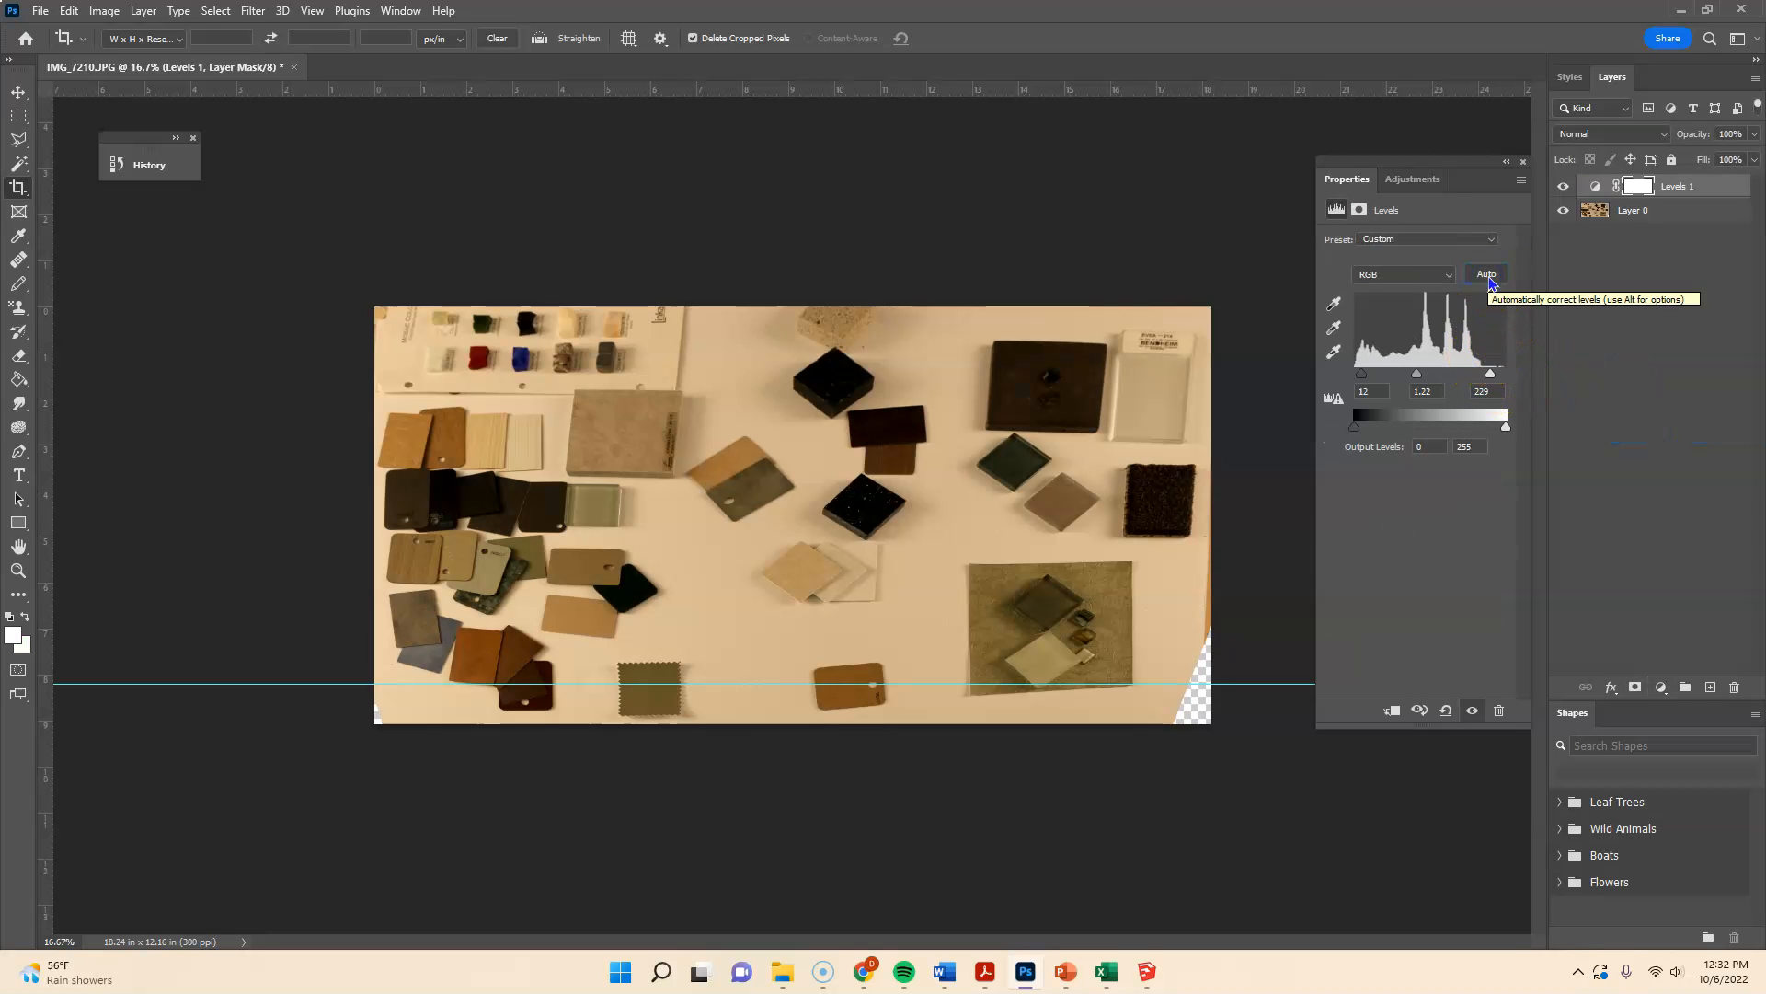
- In the Levels adjustment, lower the white input level to 232 for the Green channel and 198 for the Blue channel
left_click(1424, 275)
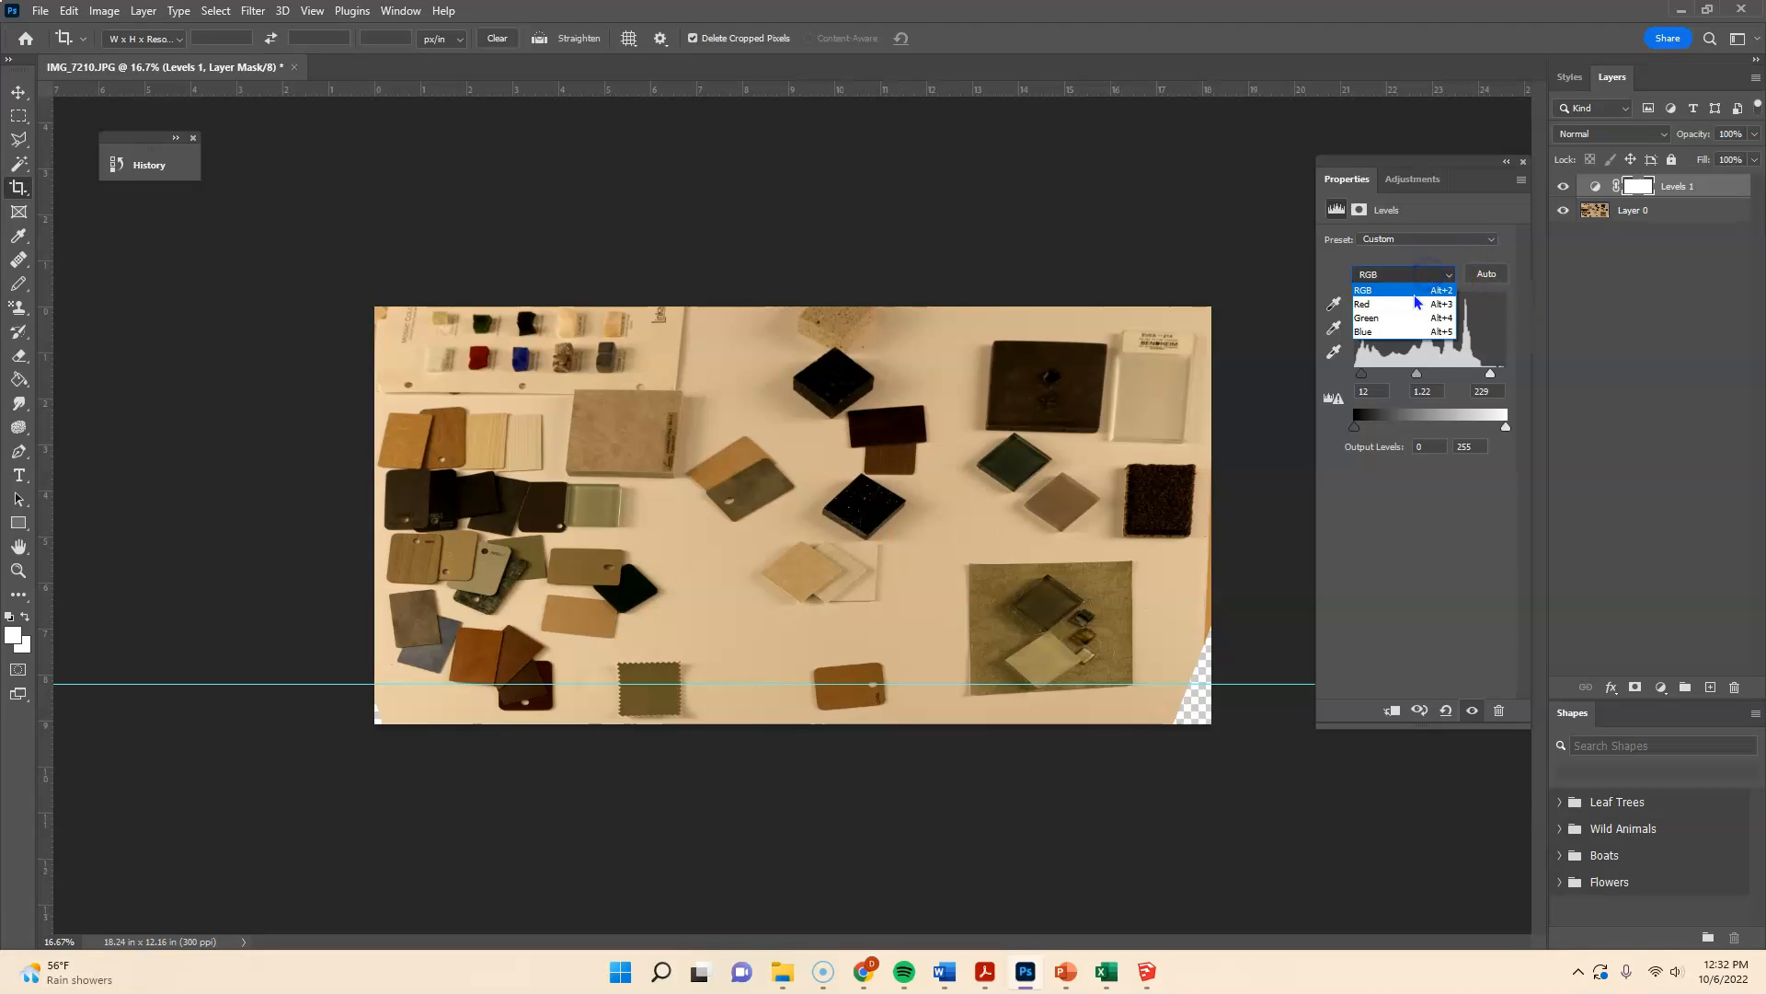
left_click(1415, 305)
left_click(1417, 275)
left_click(1415, 319)
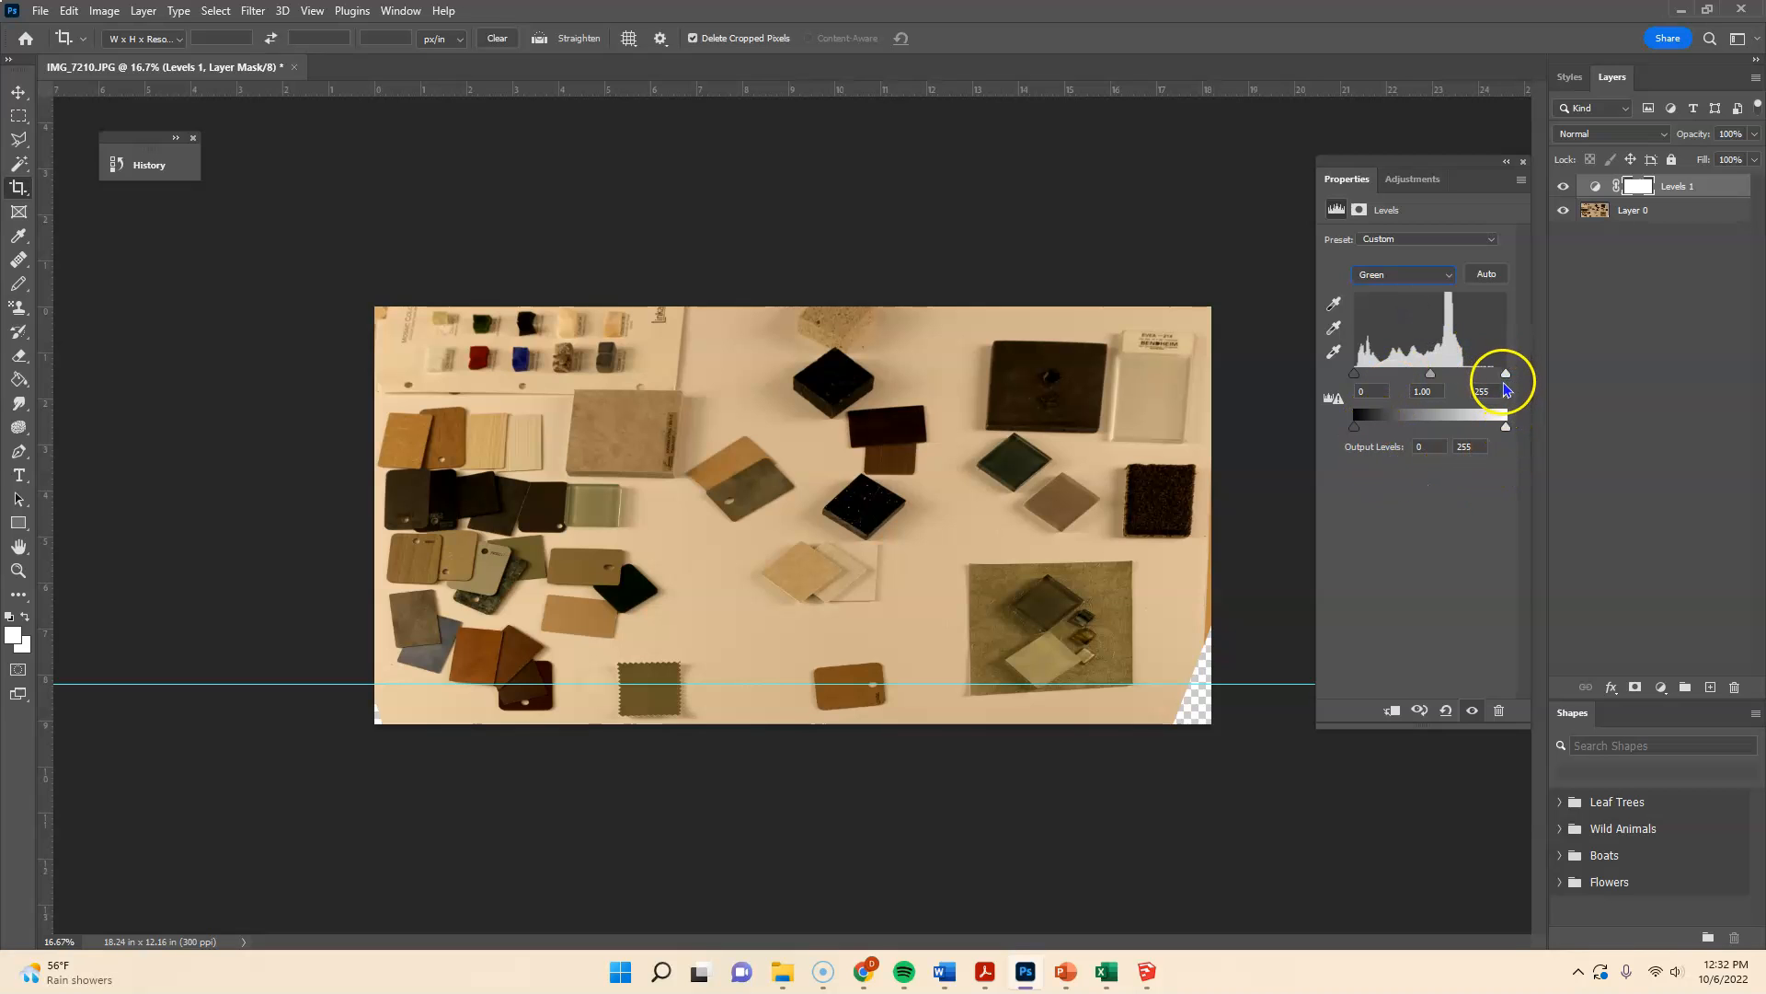
left_click_drag(1505, 377, 1494, 378)
left_click(1392, 276)
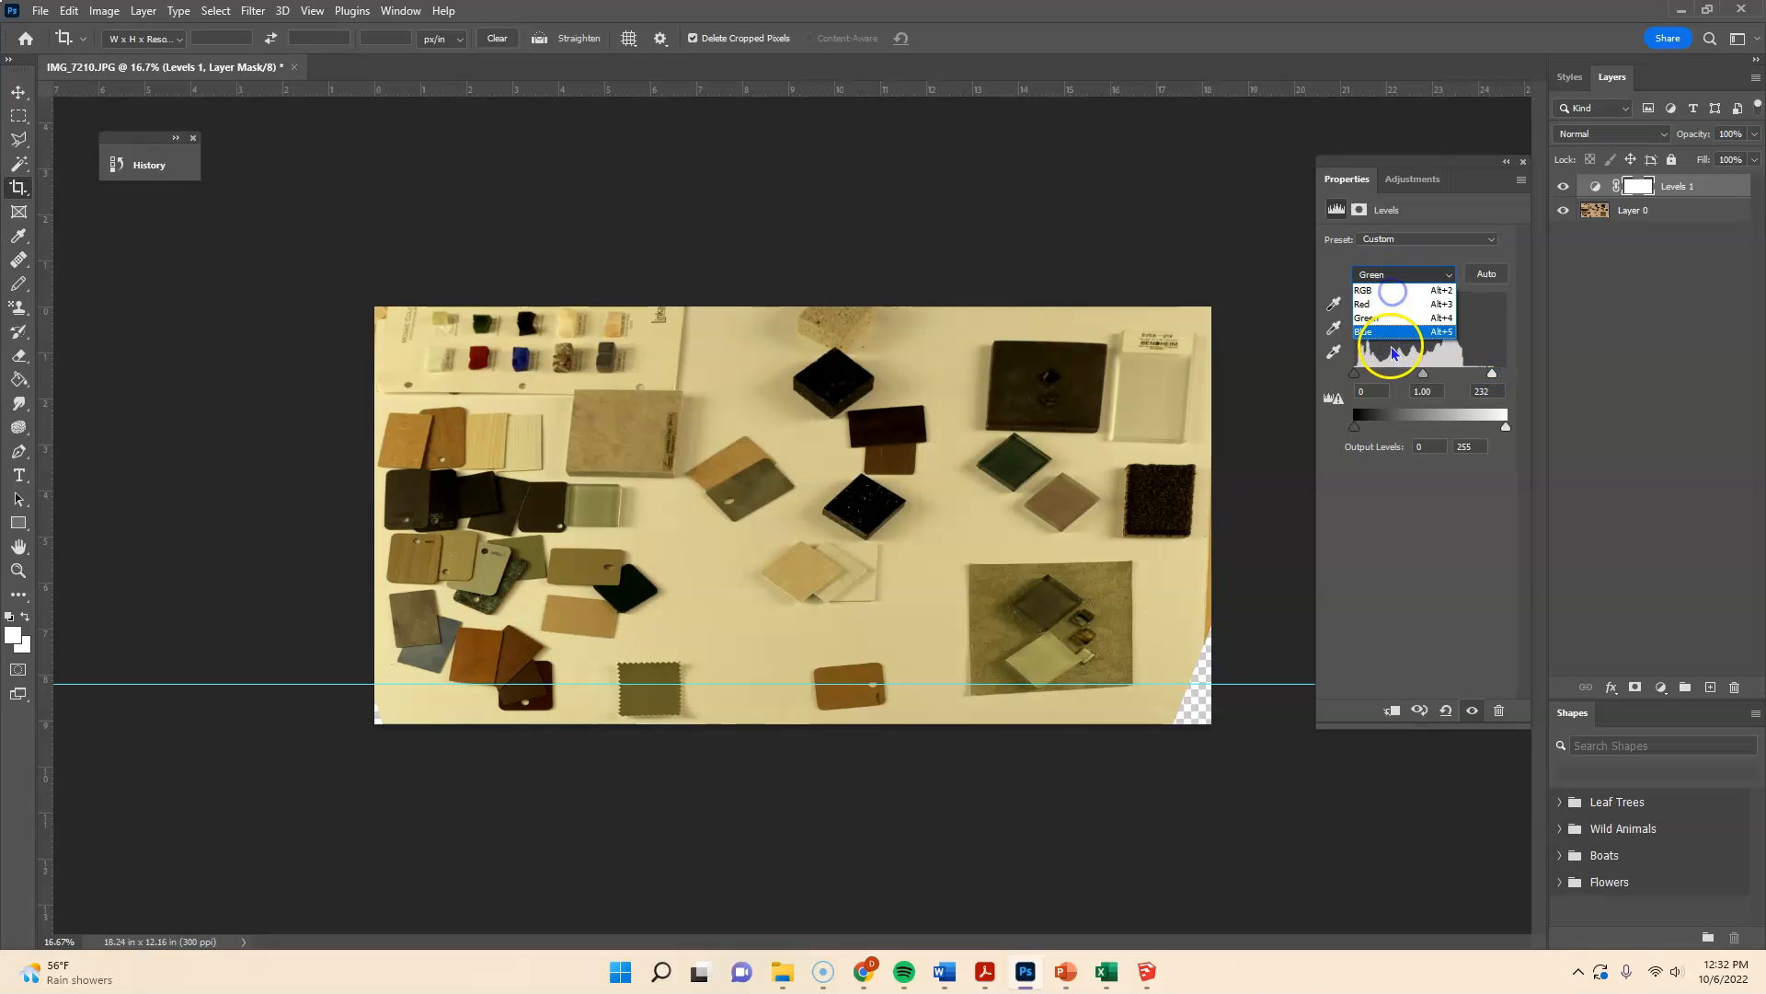
left_click(1391, 332)
left_click_drag(1509, 379, 1474, 379)
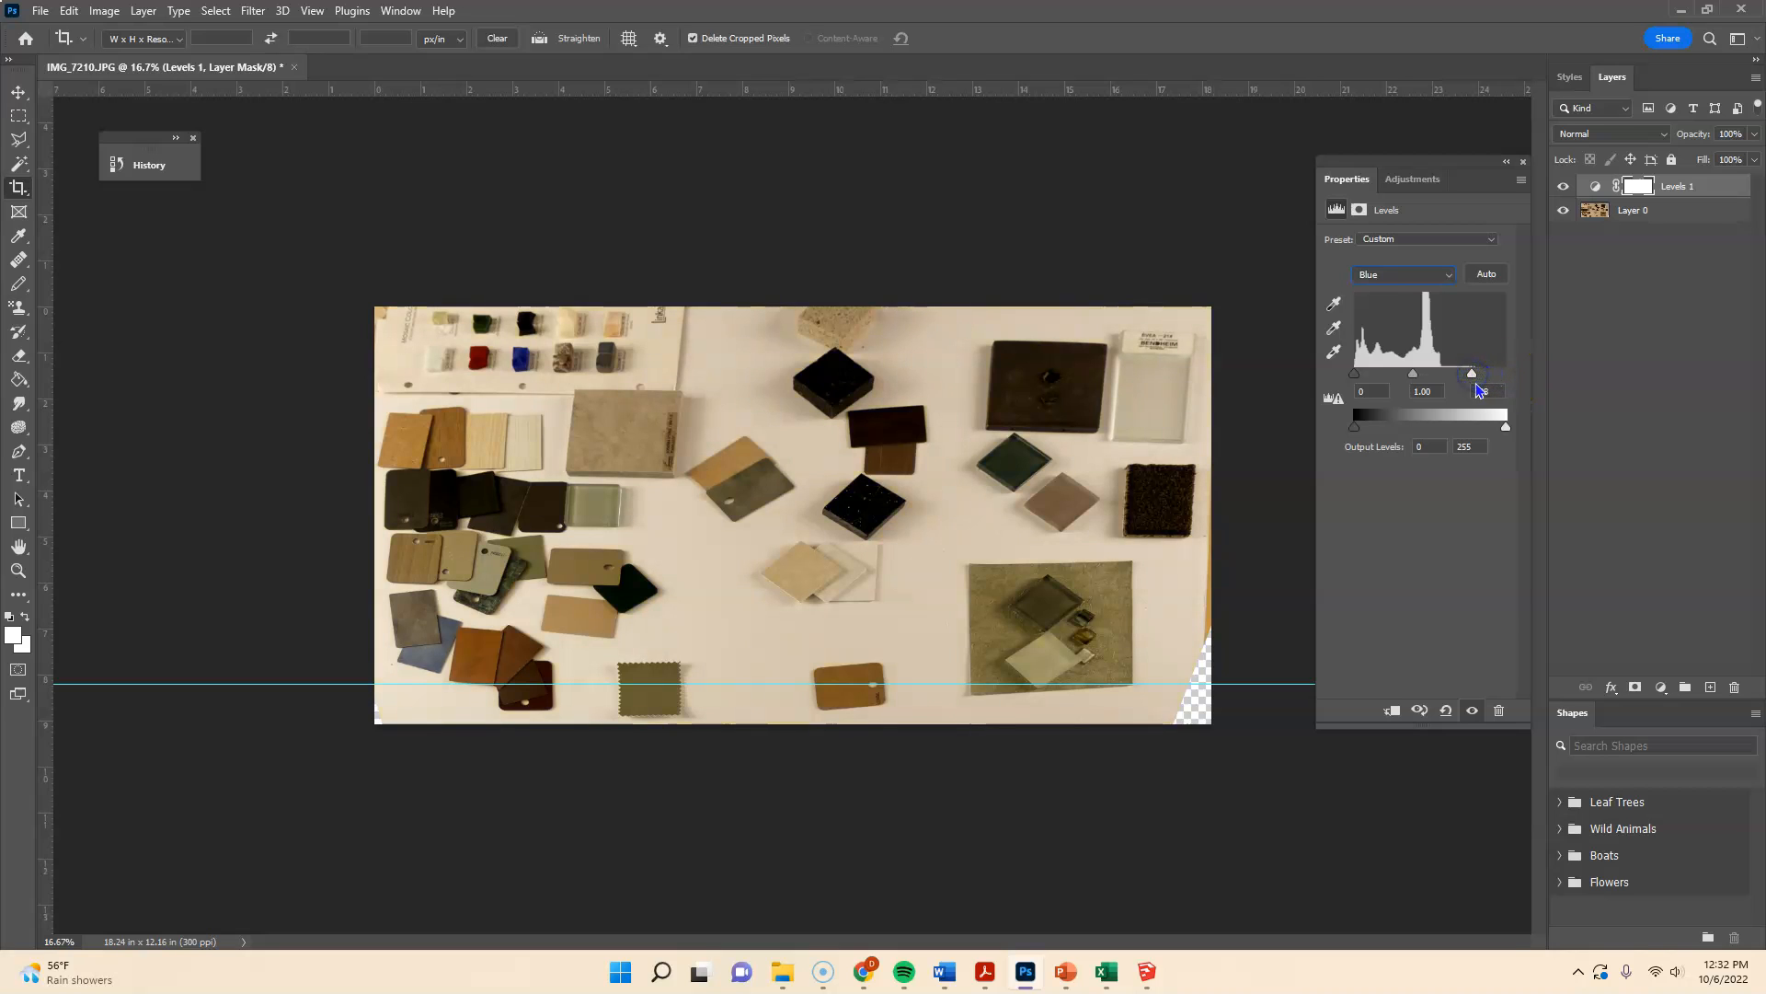
- Compare the sample board with and without the Levels correction by toggling the adjustment layer's visibility, leaving it on
left_click(1564, 187)
left_click(1564, 187)
left_click(1565, 188)
left_click(1565, 188)
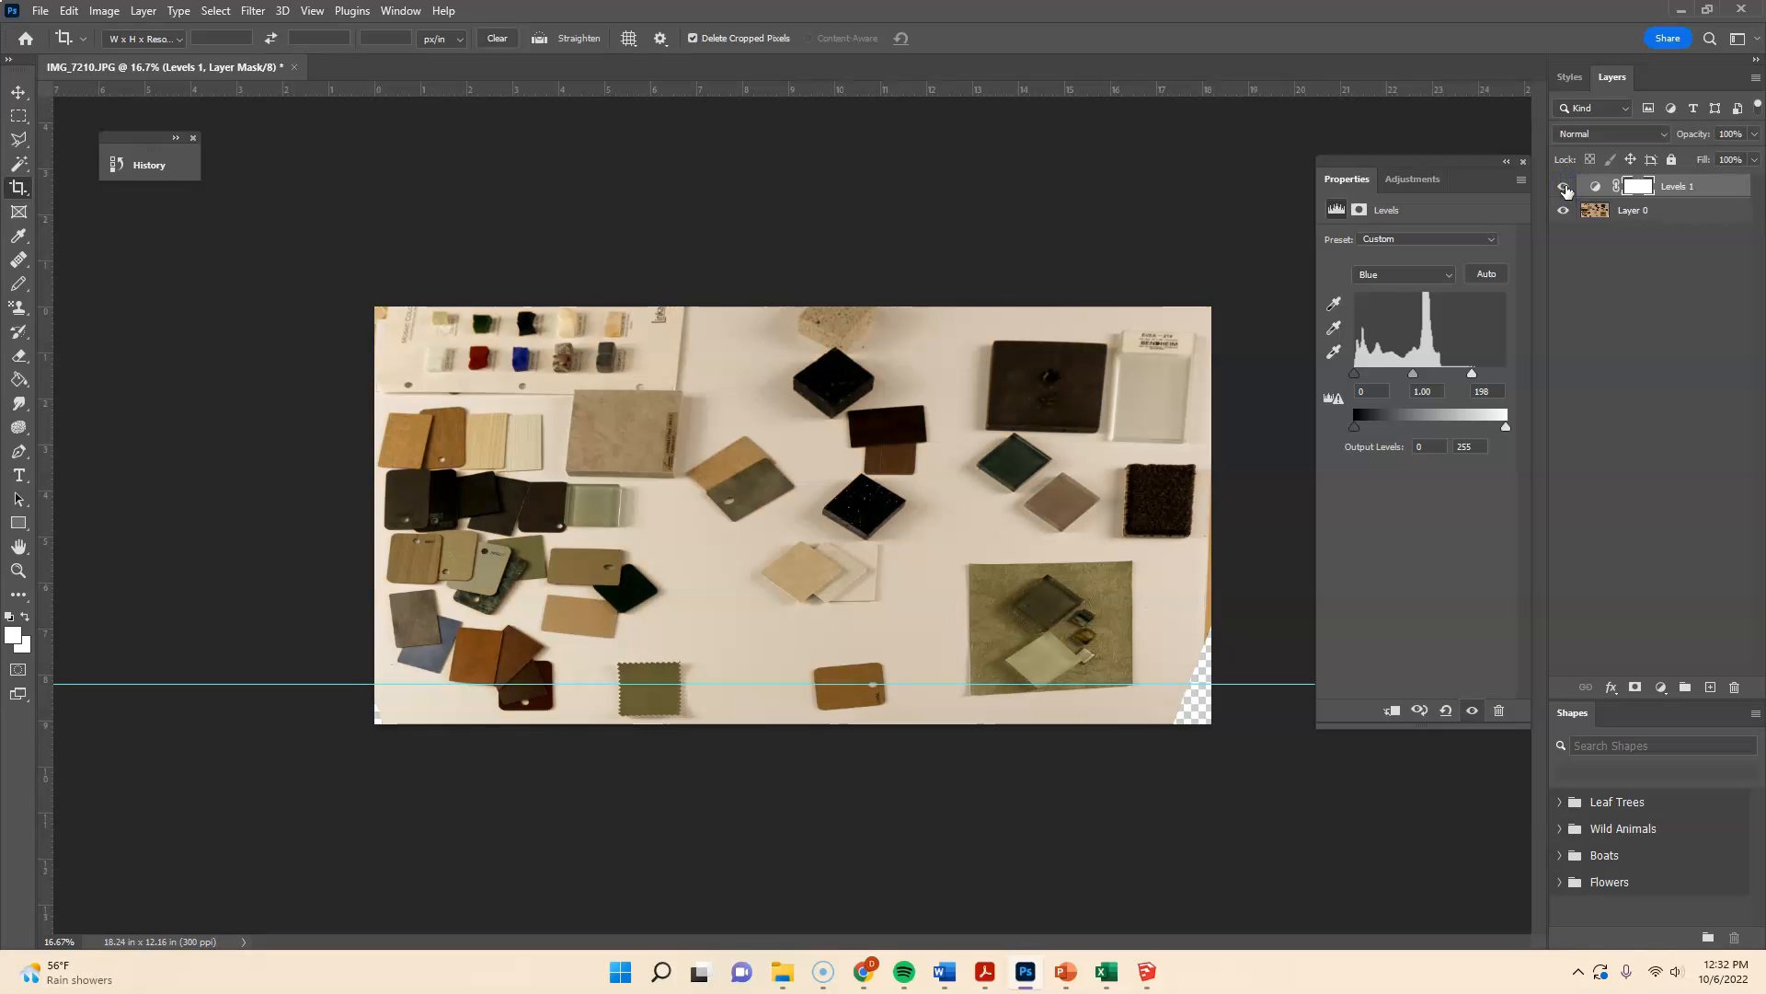
- Add a Brightness/Contrast adjustment layer above the Levels adjustment and raise its brightness to 23
left_click(1660, 688)
left_click(1679, 417)
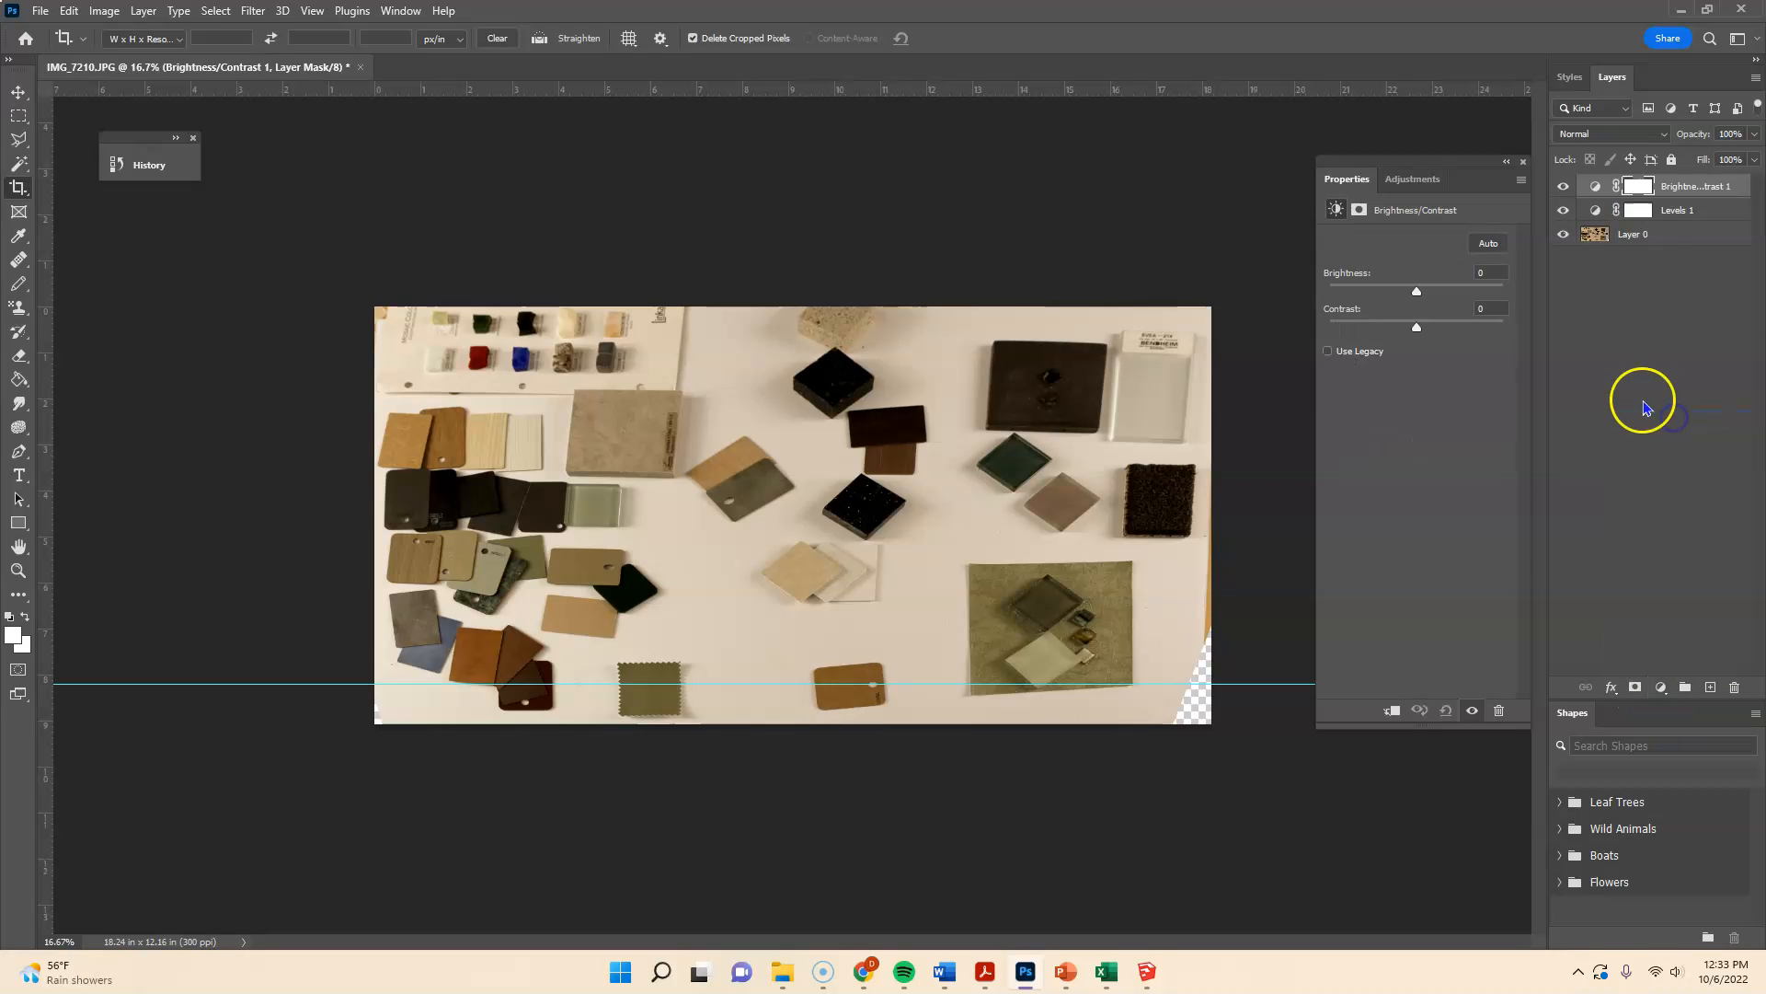
left_click_drag(1416, 291, 1421, 294)
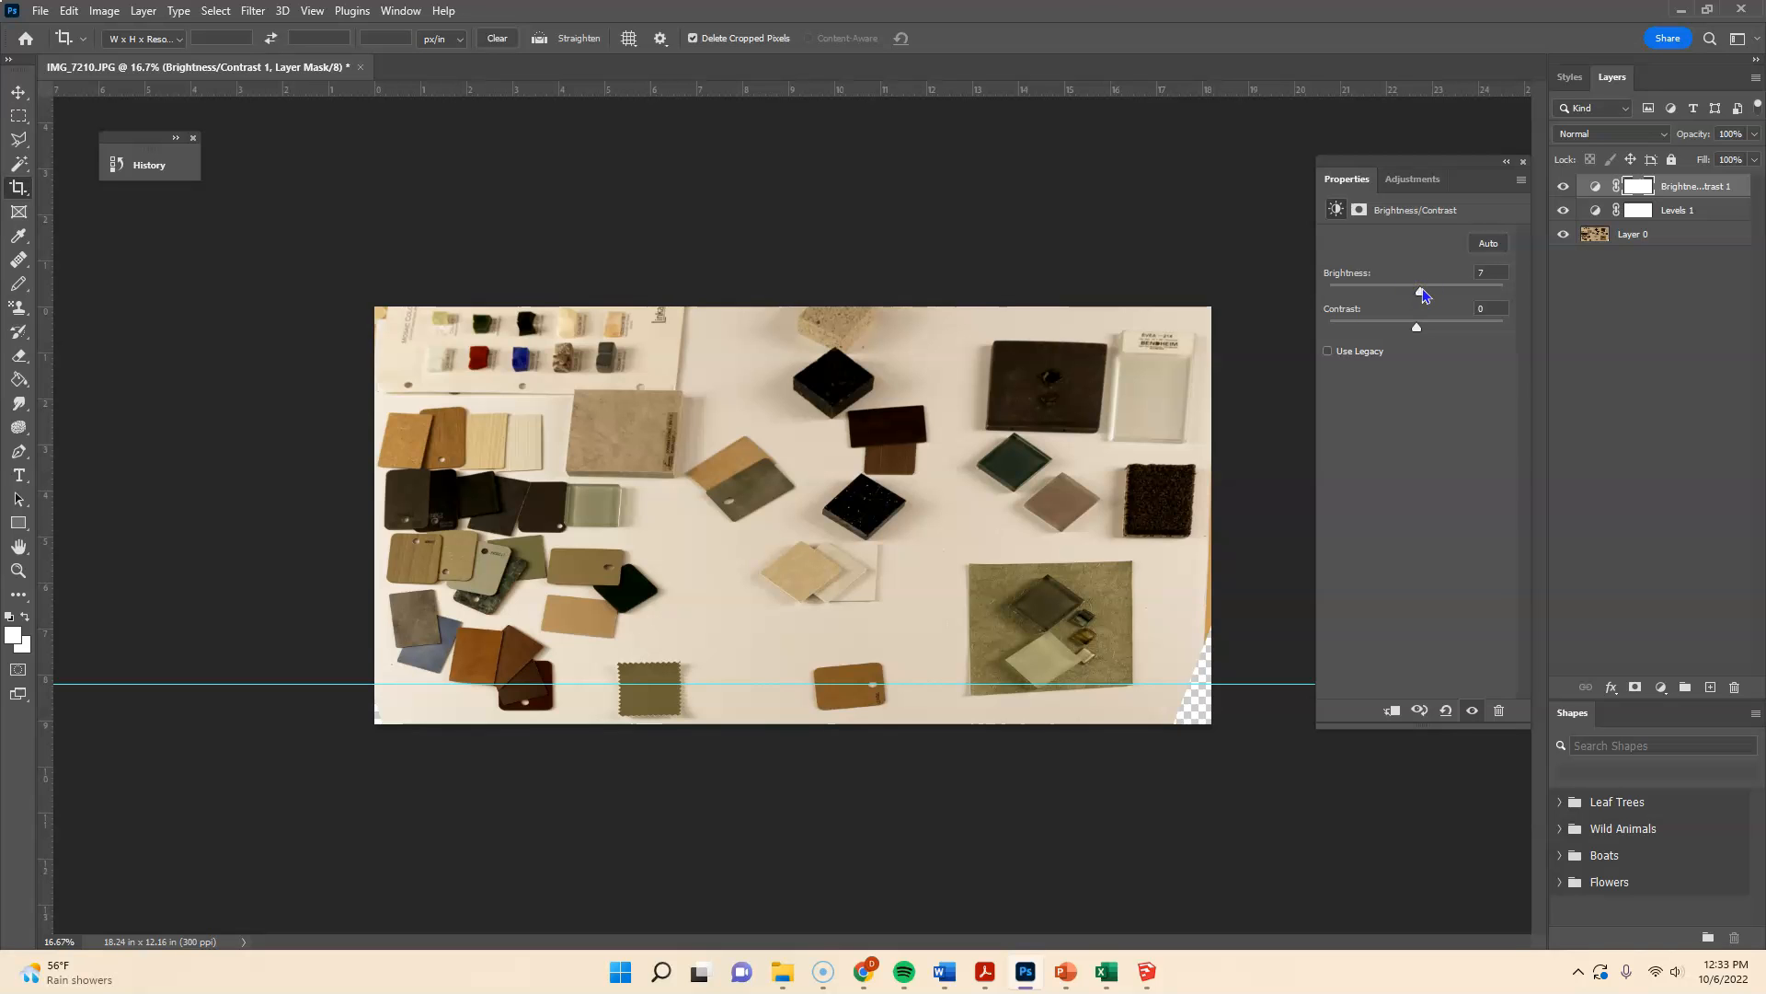
key("ctrl+plus")
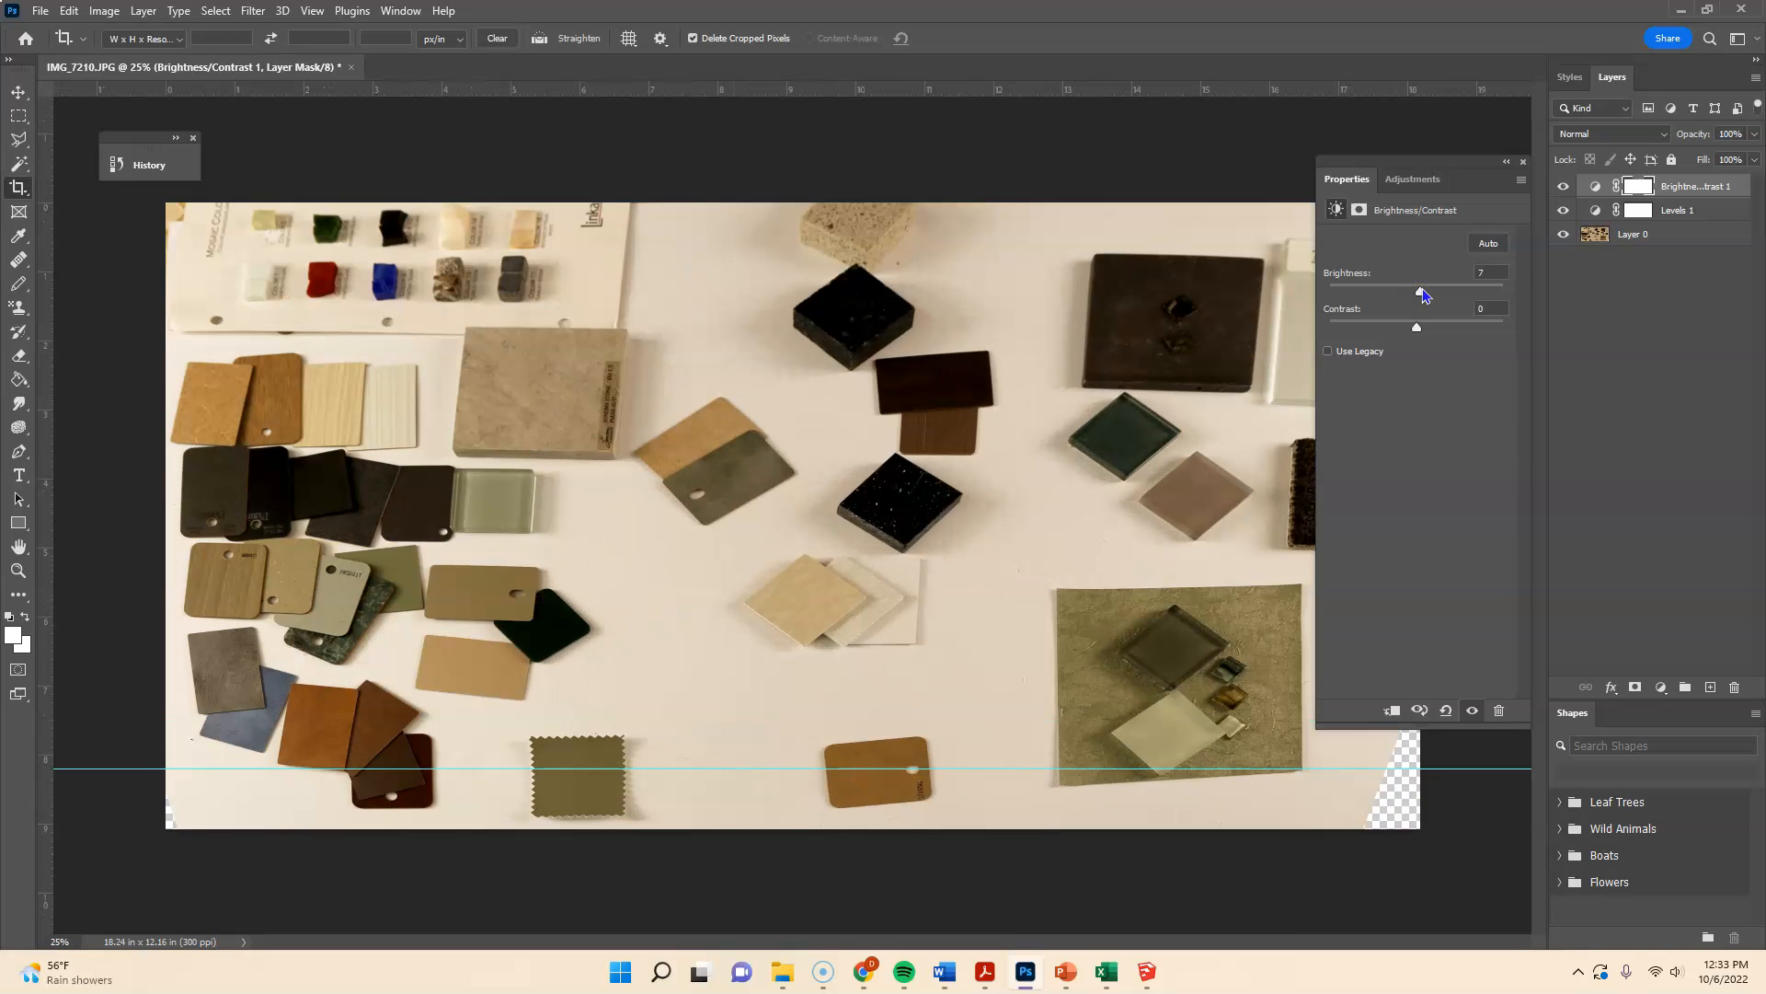
mouse_move(1426, 301)
left_mouse_down()
mouse_move(1414, 295)
mouse_move(1433, 303)
left_mouse_up()
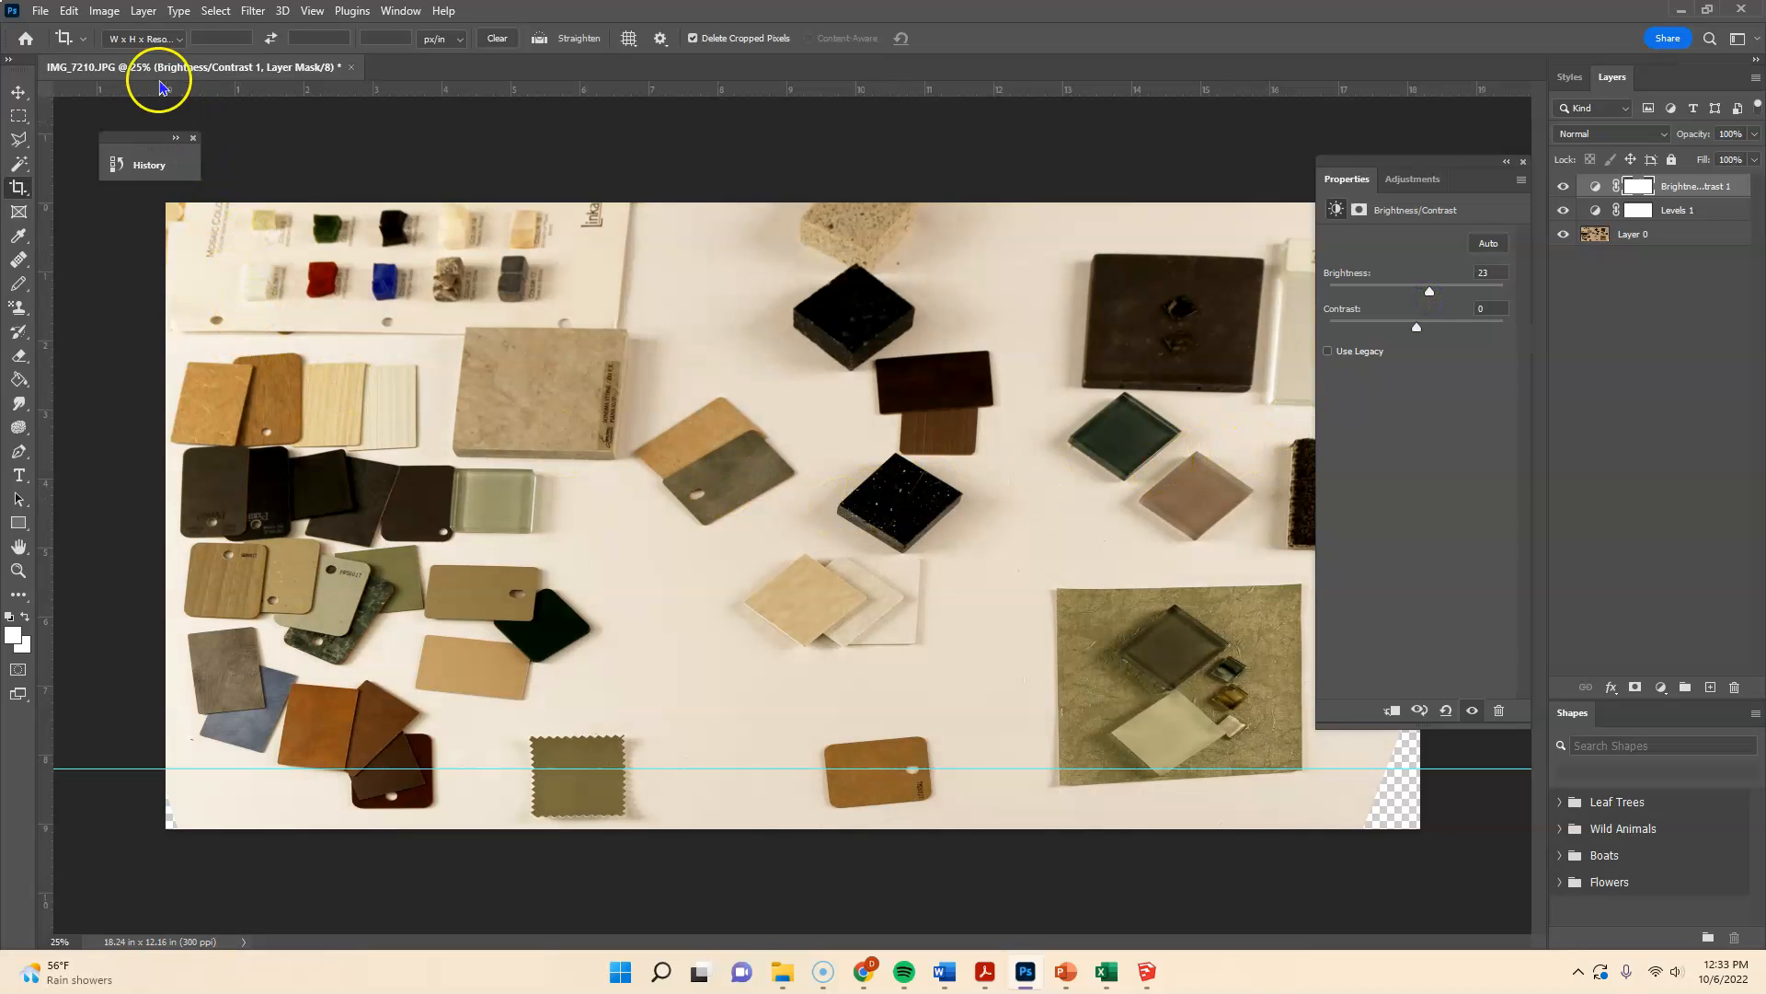
- Move the floating adjustment properties clear of the upper samples and set the Brightness/Contrast layer's brightness to 45
left_click(18, 93)
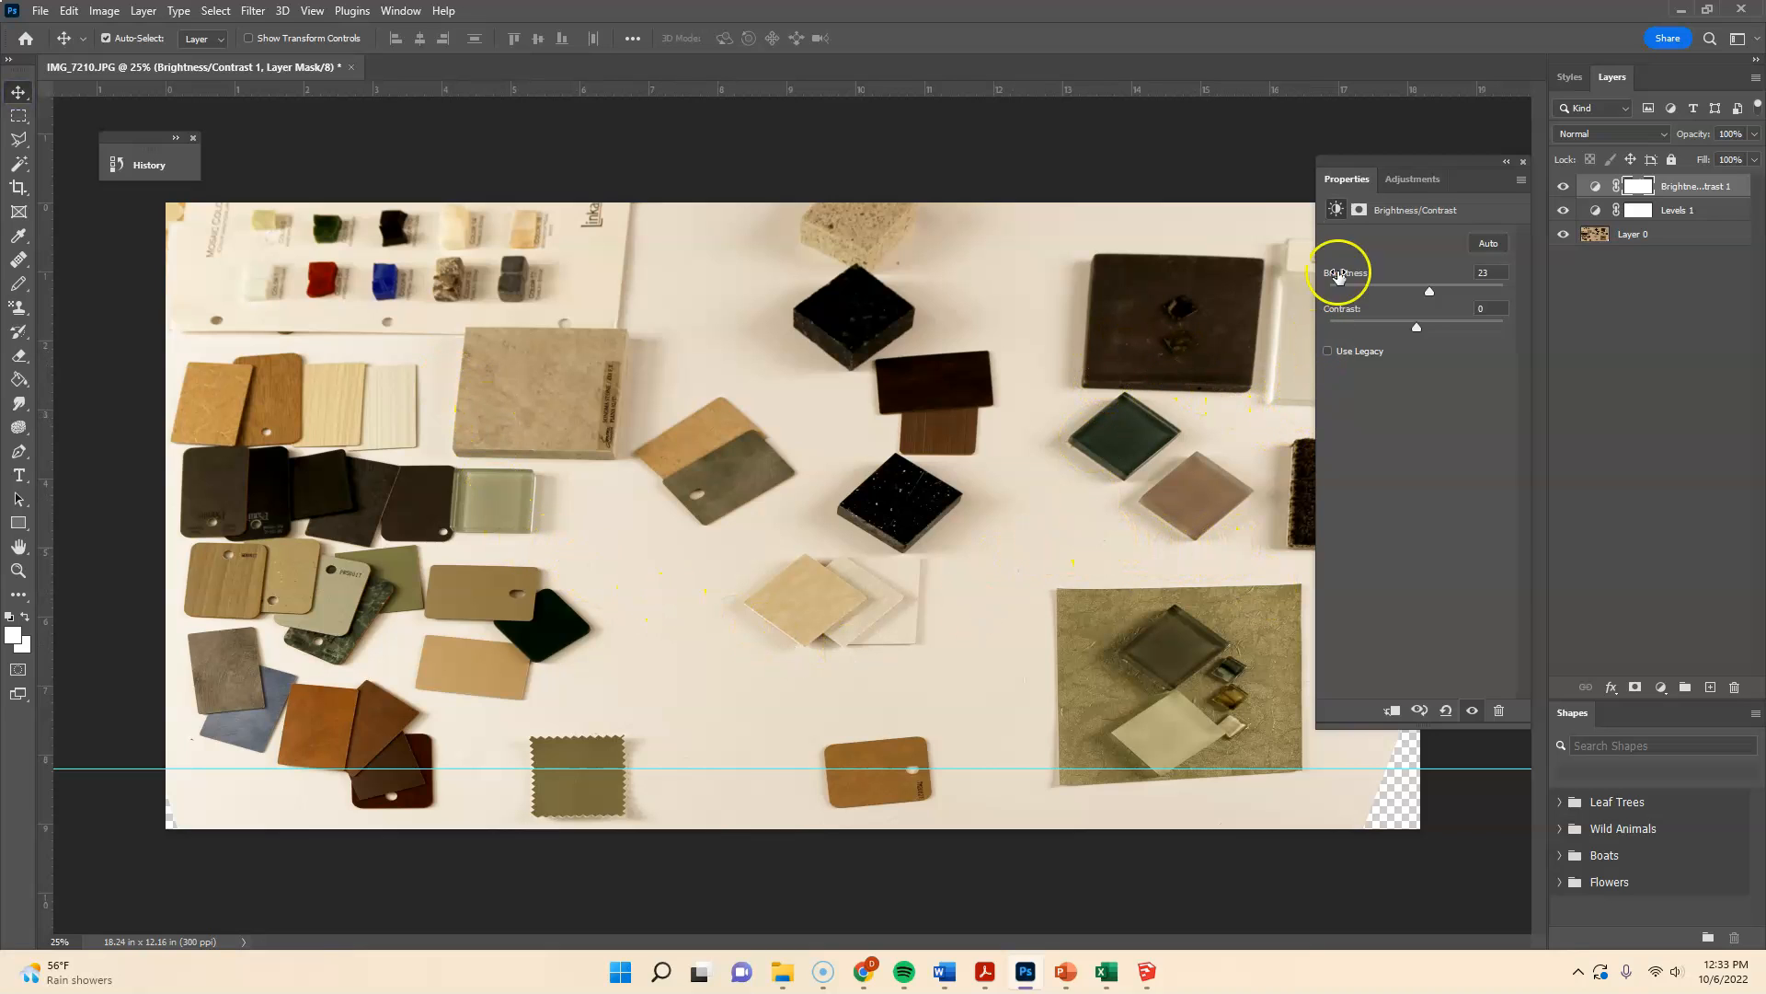
left_click_drag(1416, 161, 1437, 398)
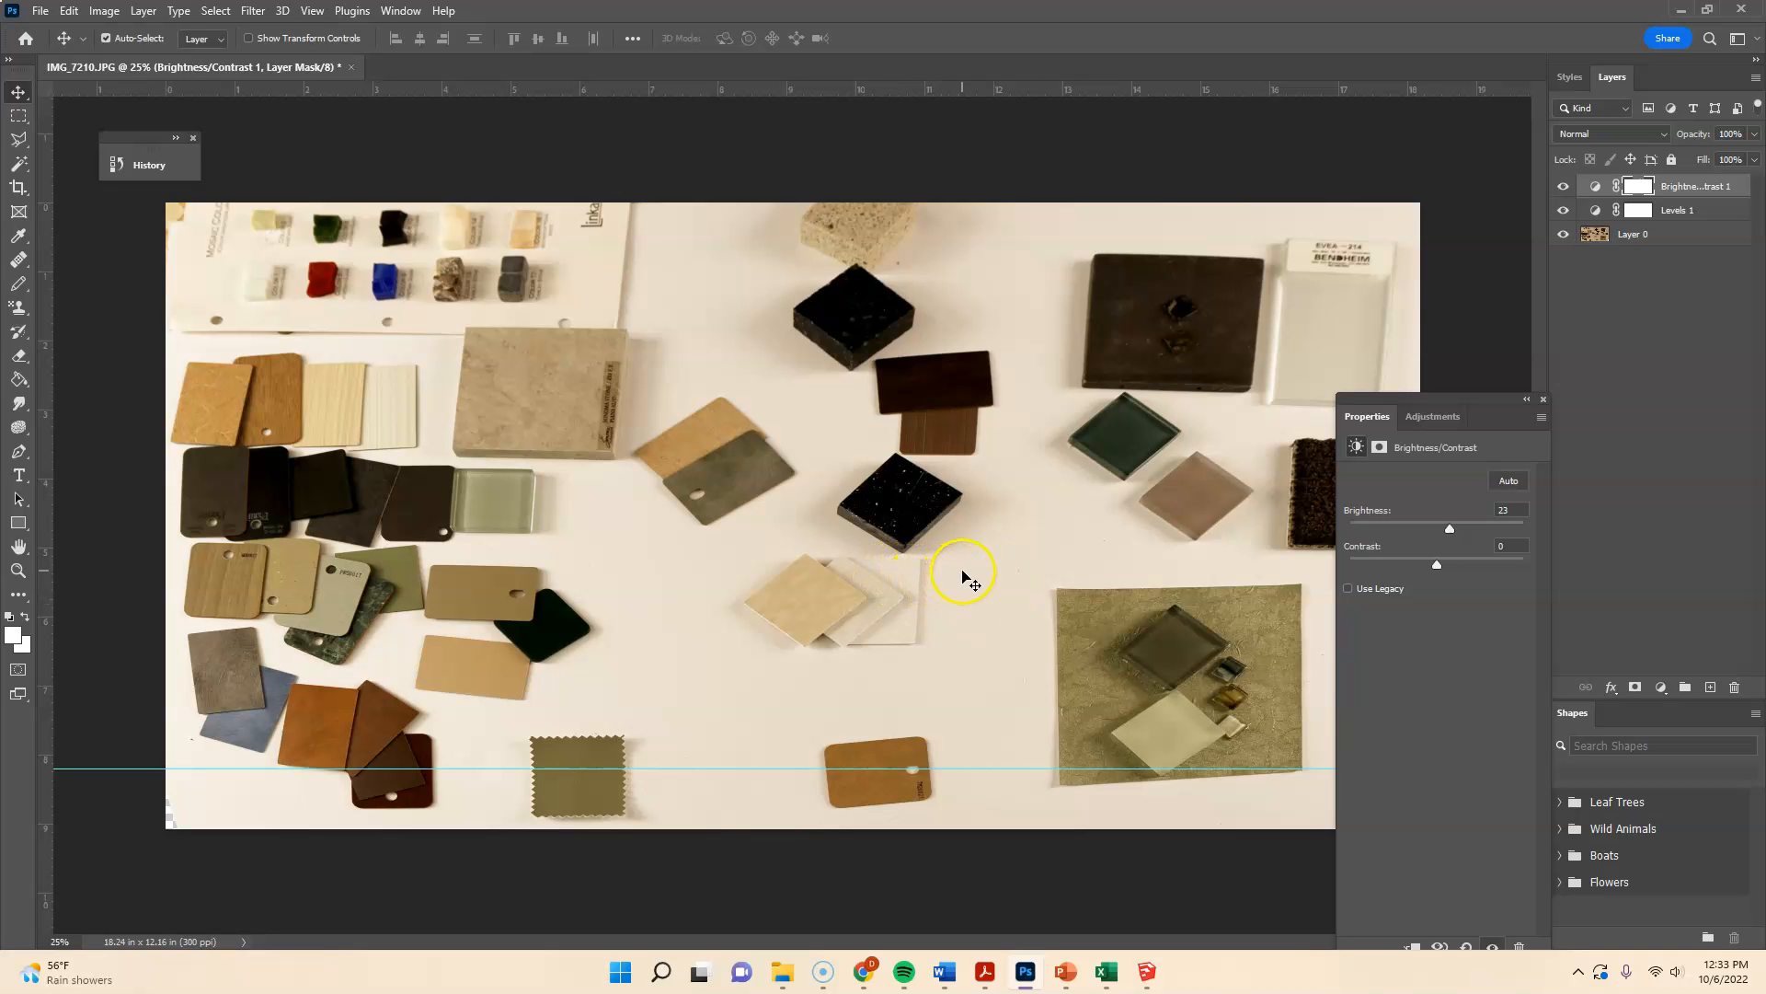
left_click_drag(1450, 528, 1478, 529)
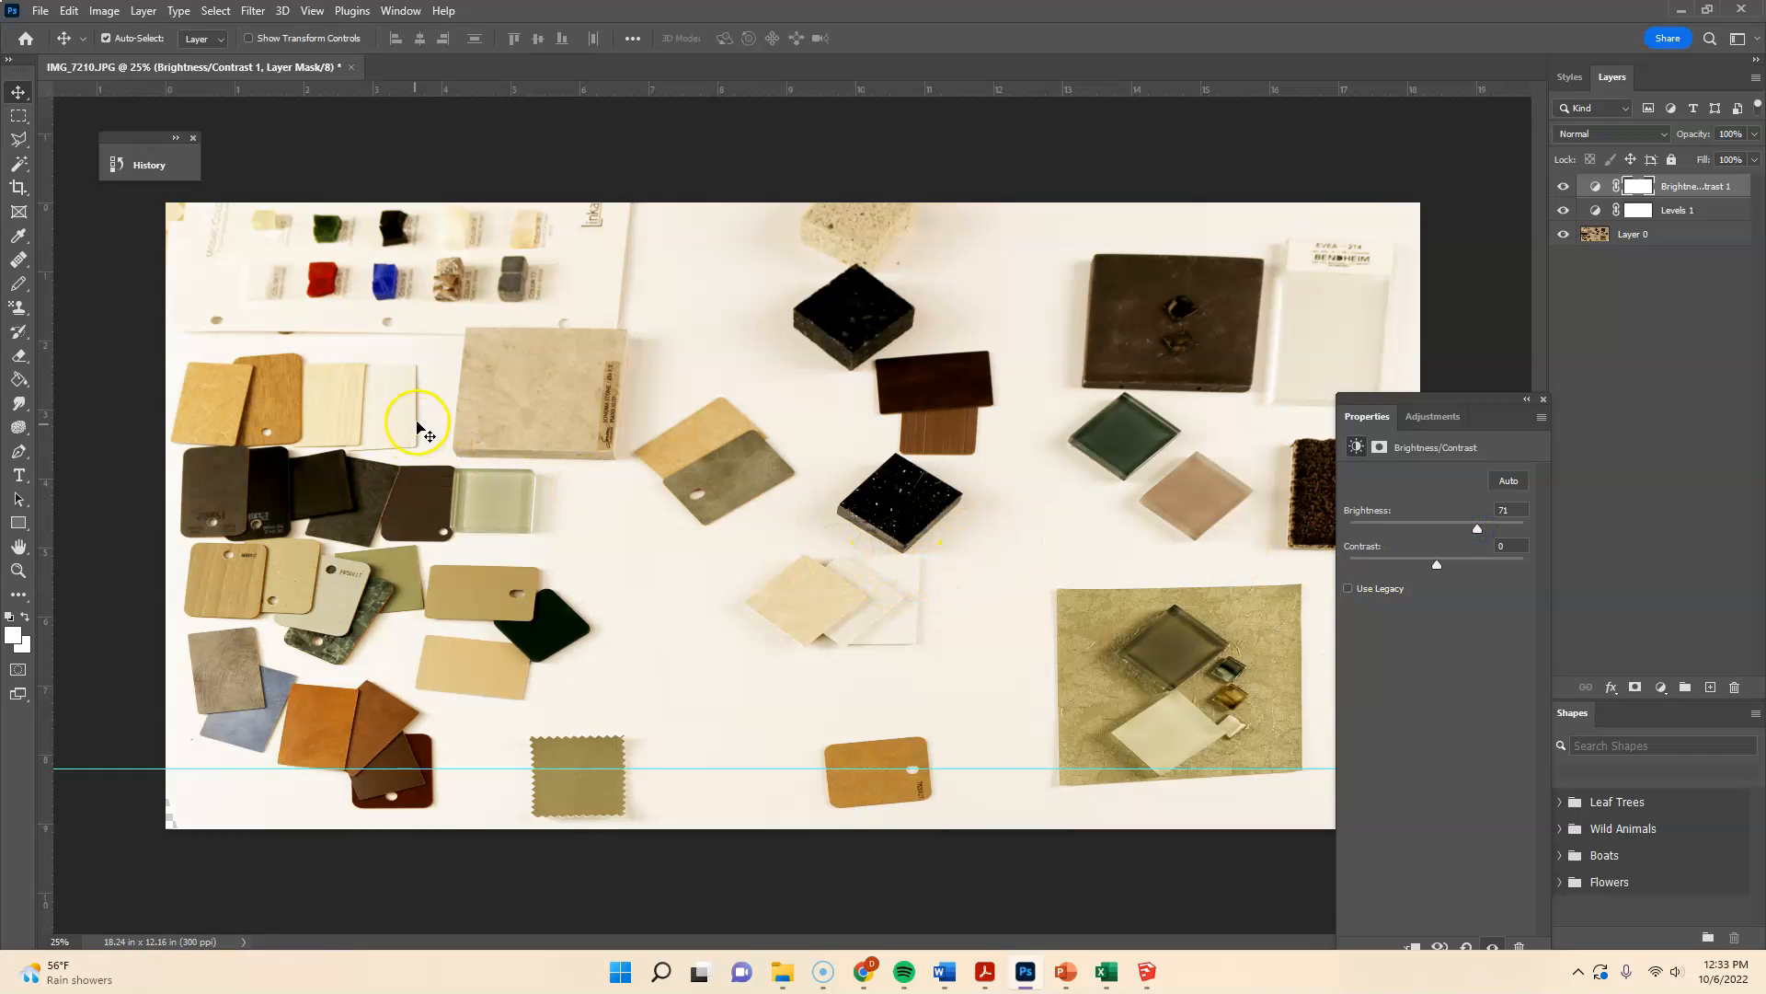
left_click_drag(1466, 532, 1457, 535)
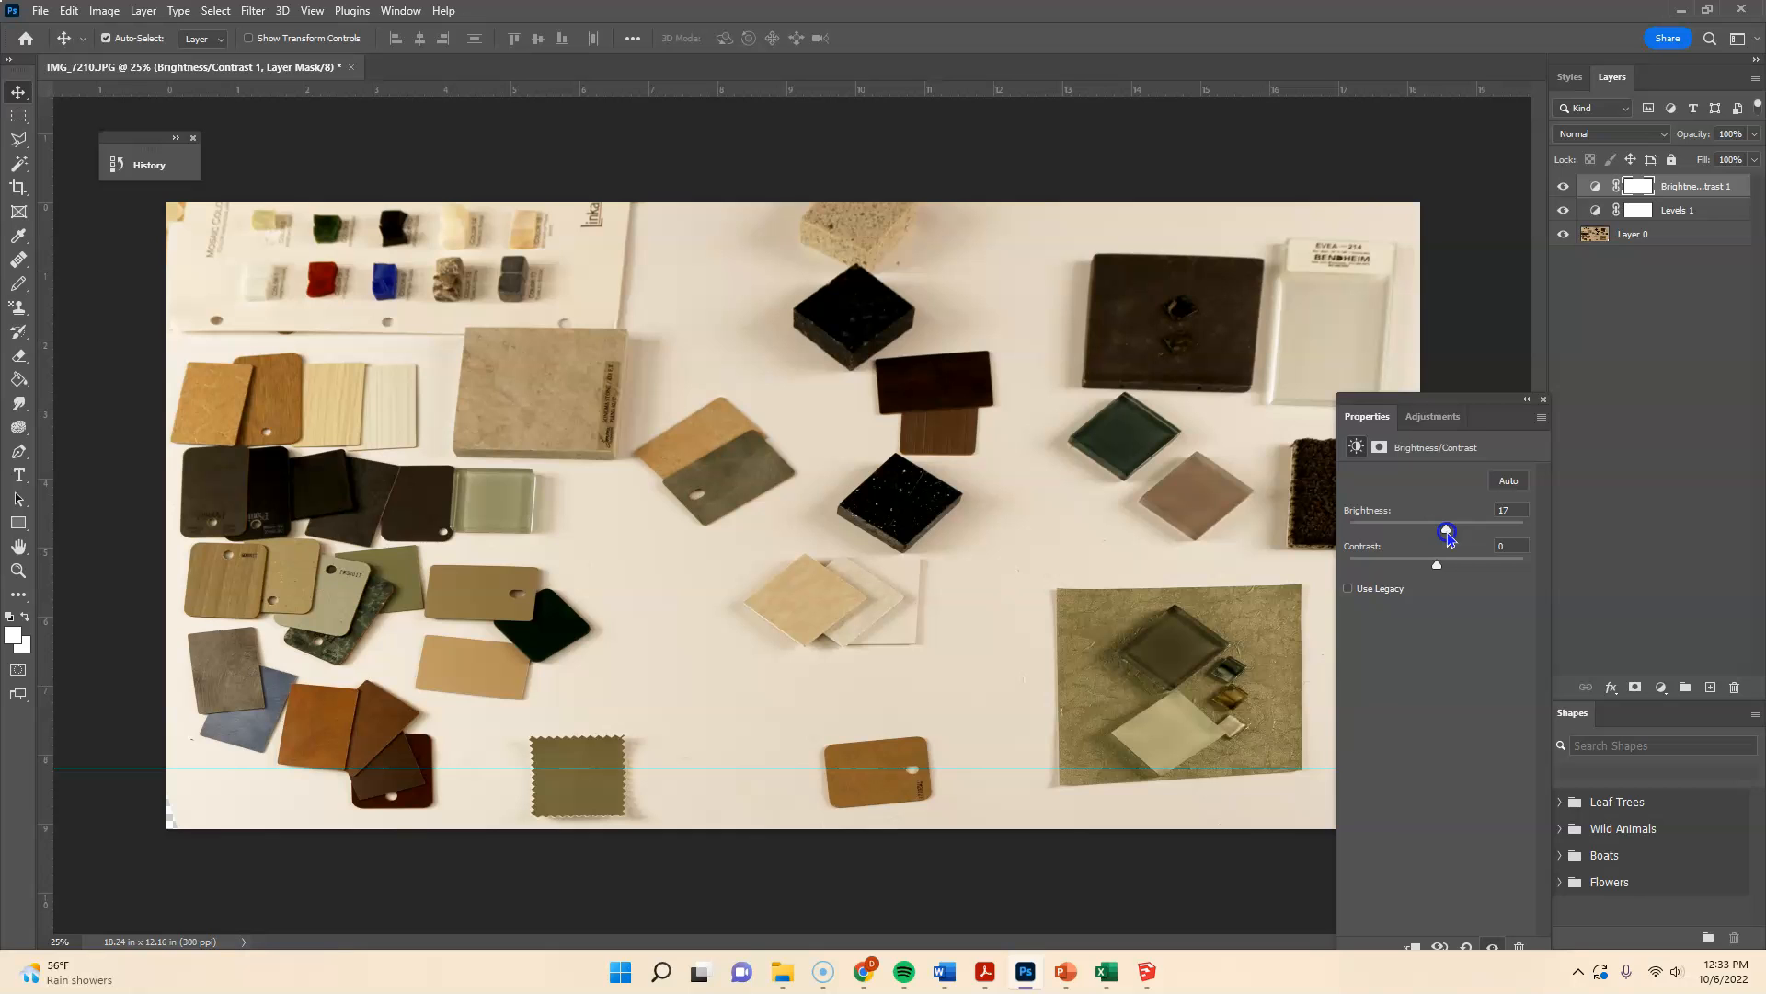
mouse_move(1451, 536)
left_mouse_down()
mouse_move(1401, 538)
mouse_move(1457, 535)
left_mouse_up()
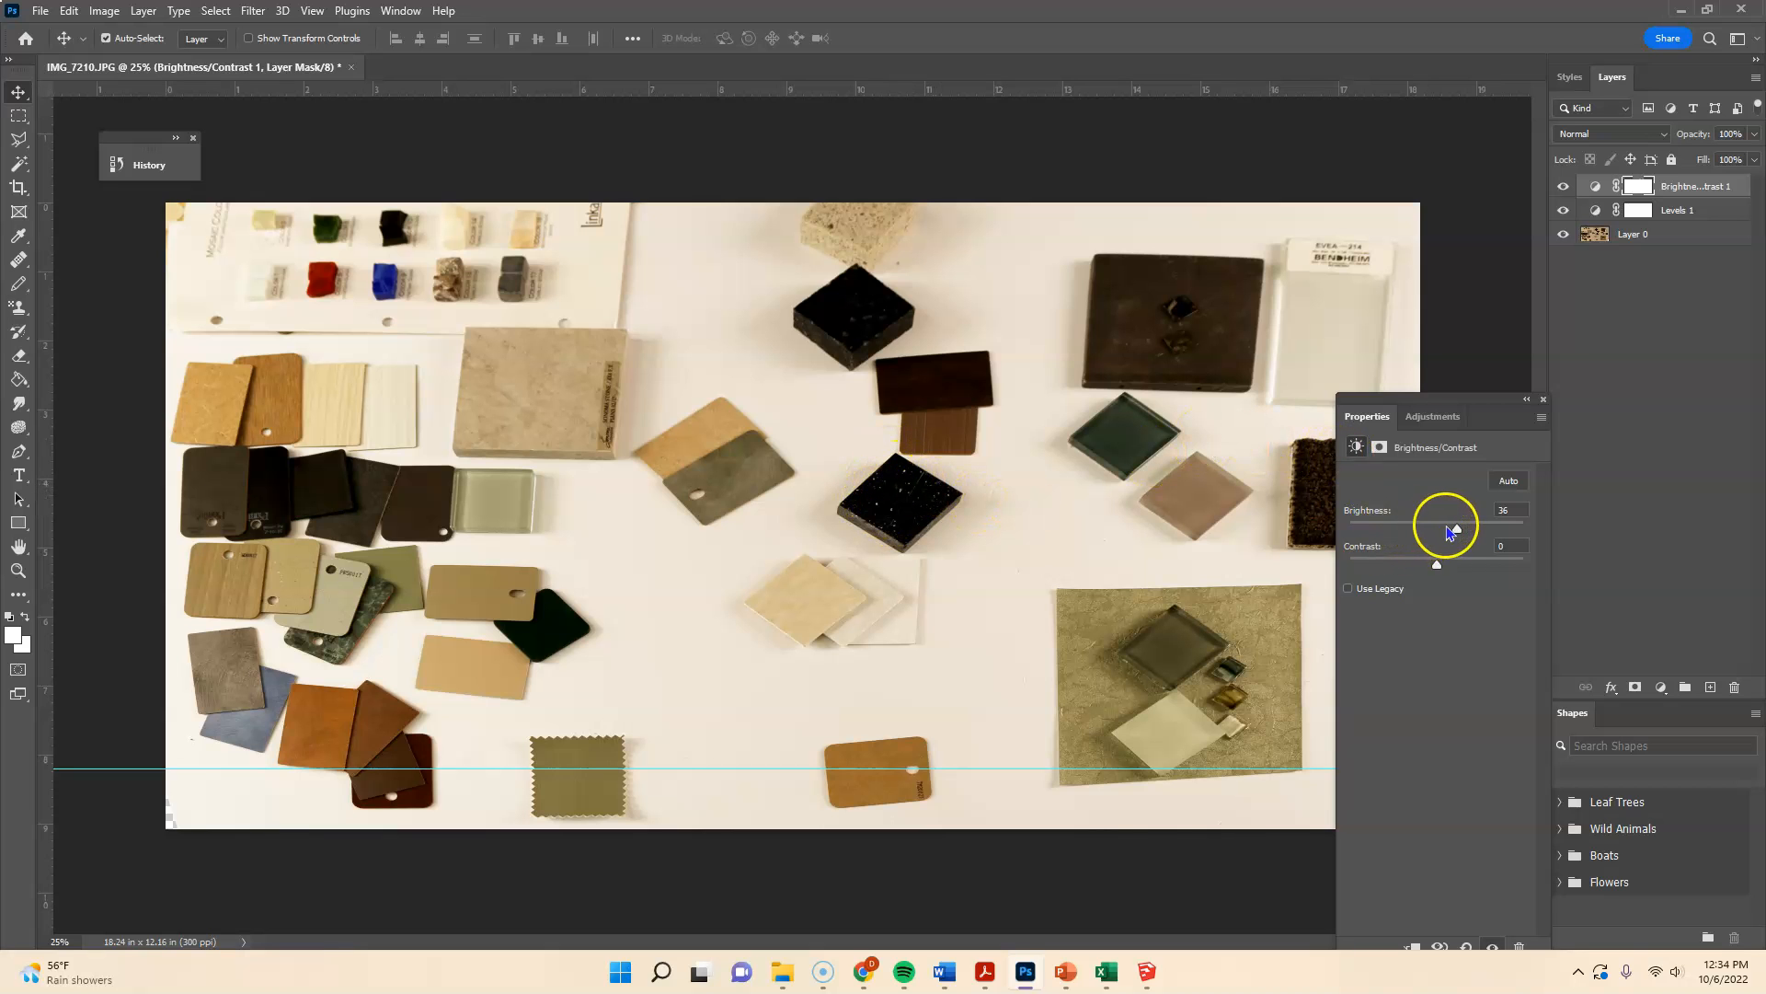
left_click_drag(1458, 529, 1465, 535)
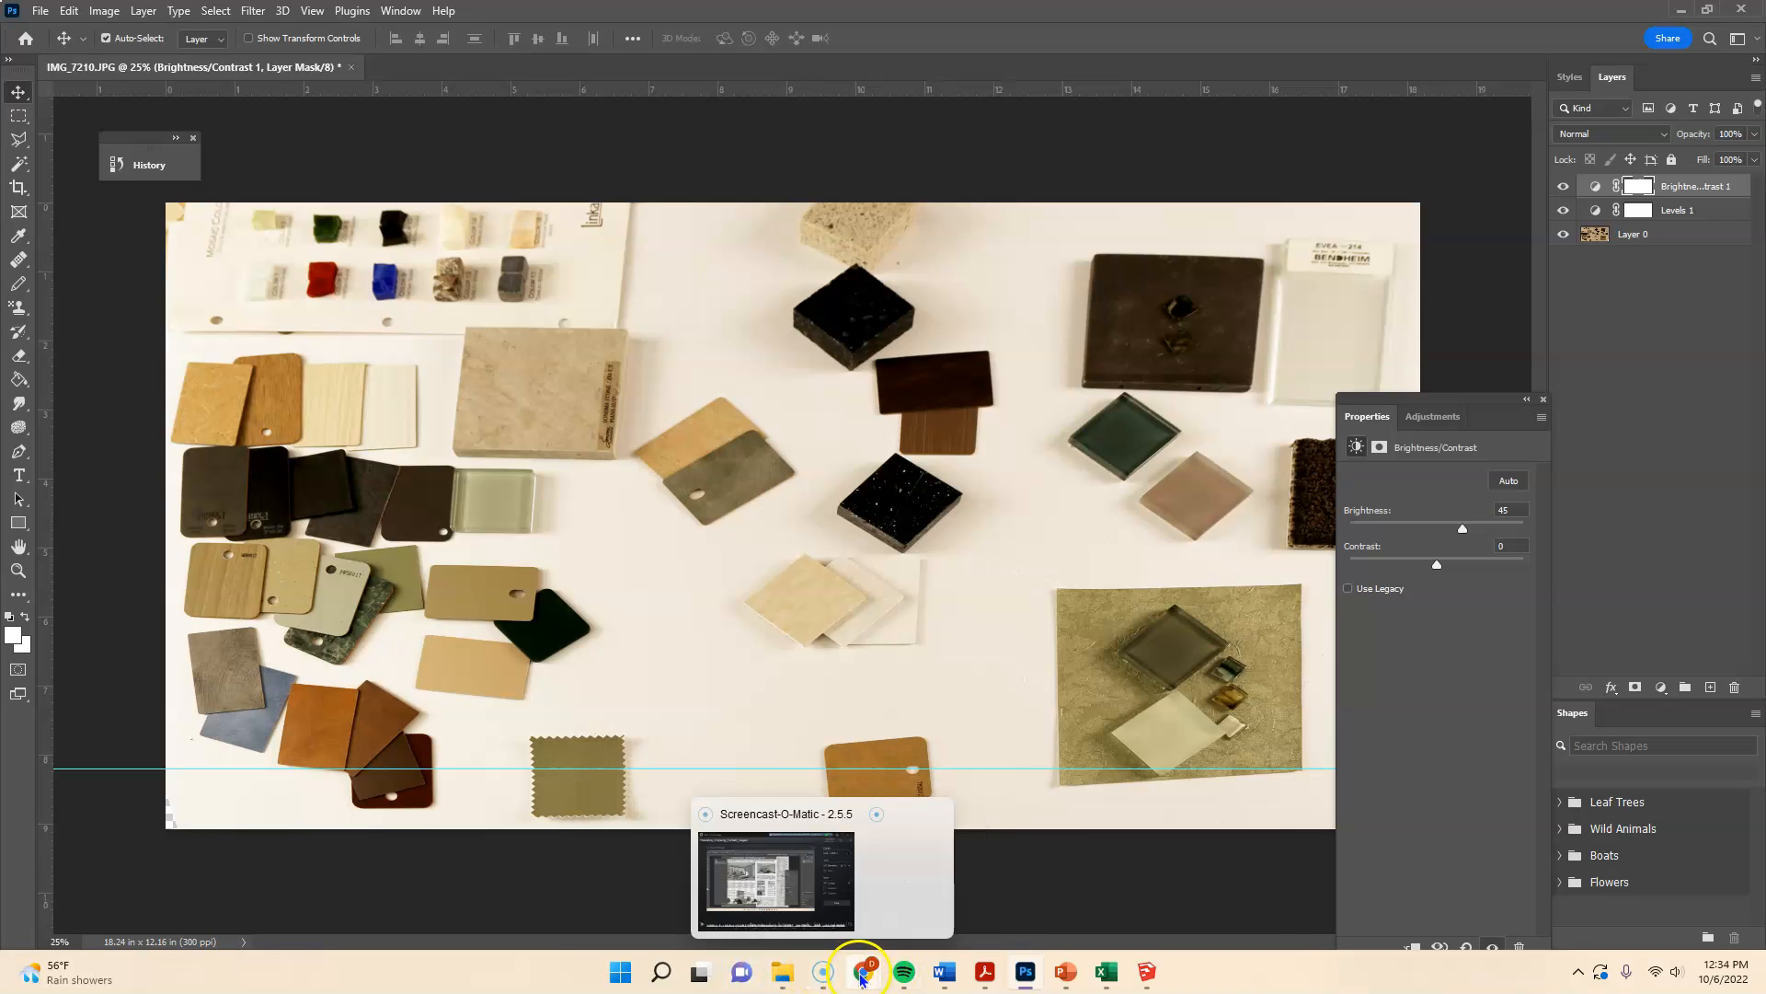
mouse_move(840, 983)
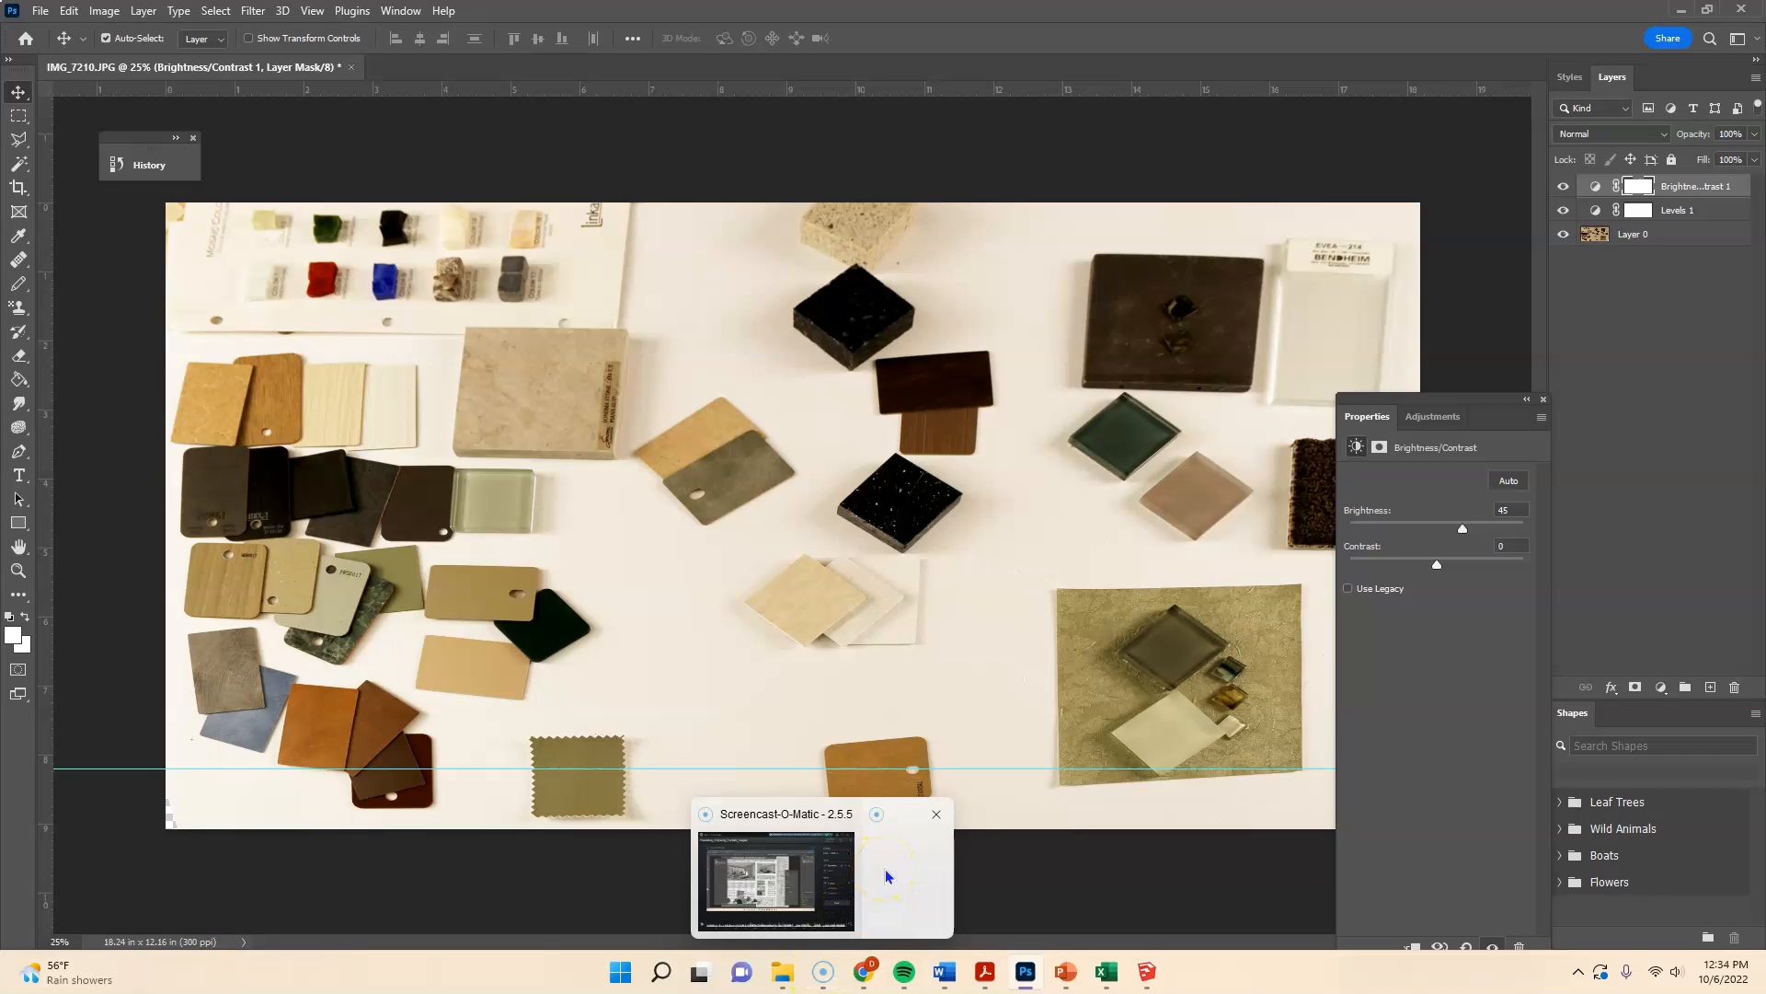
left_click(778, 869)
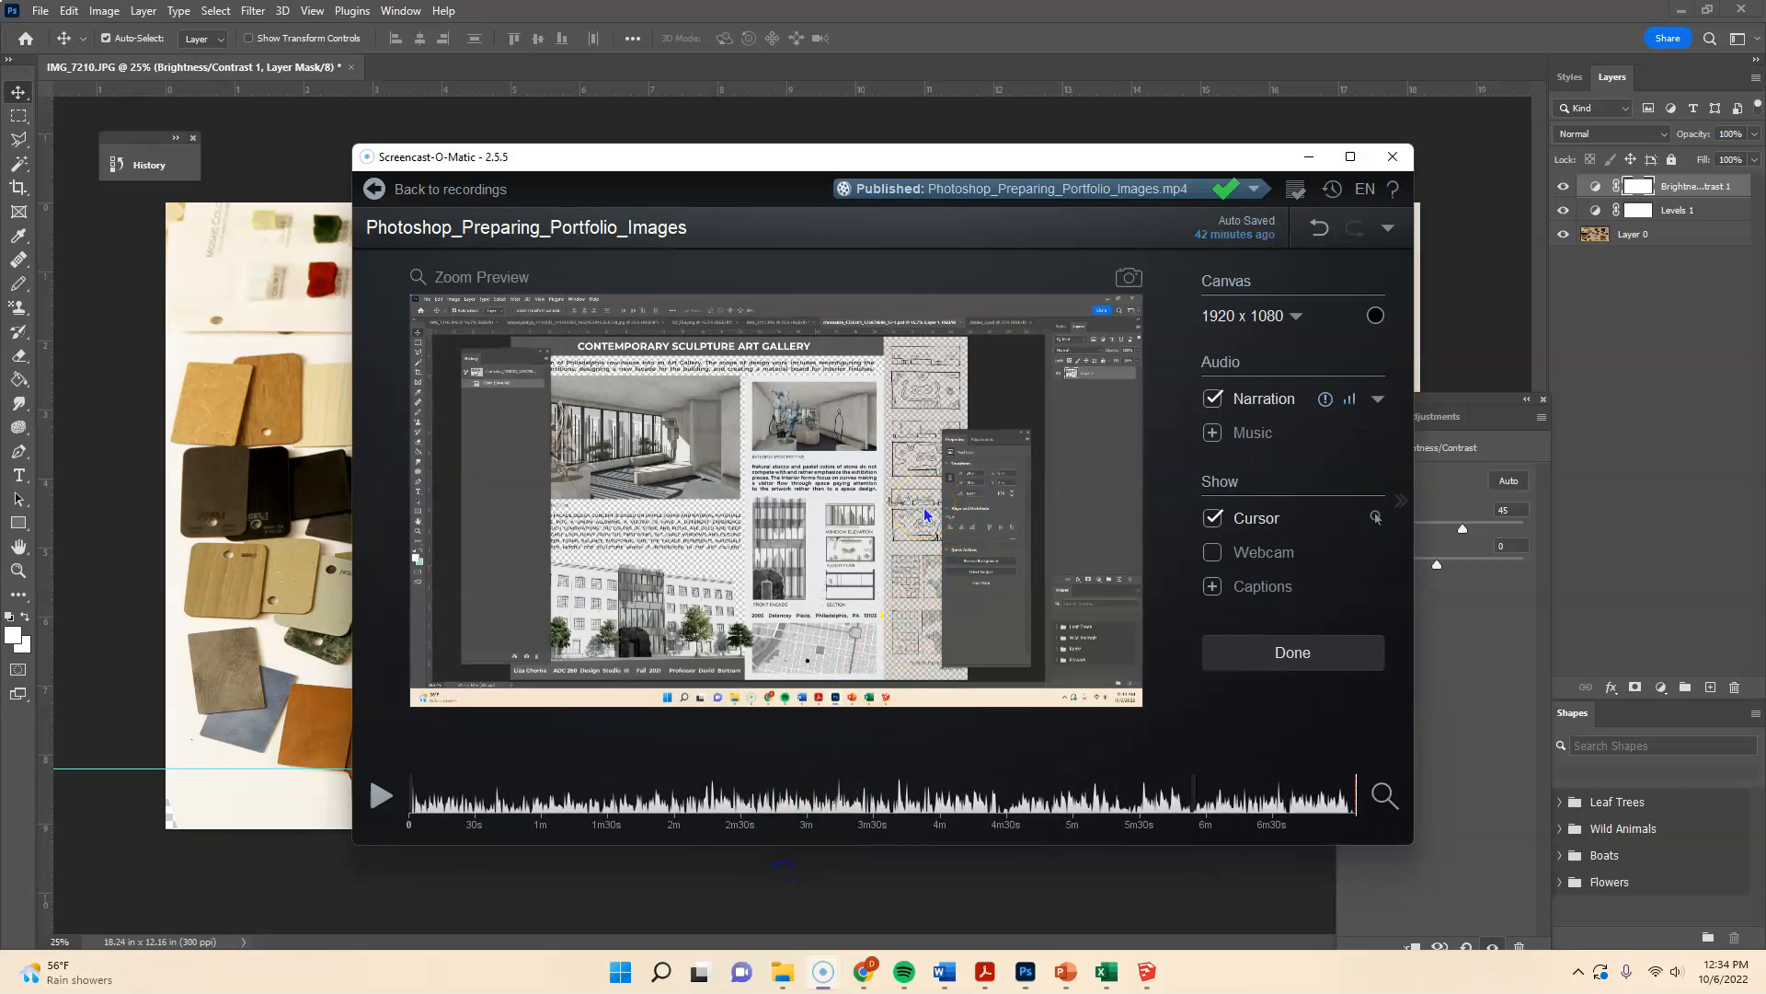
mouse_move(818, 972)
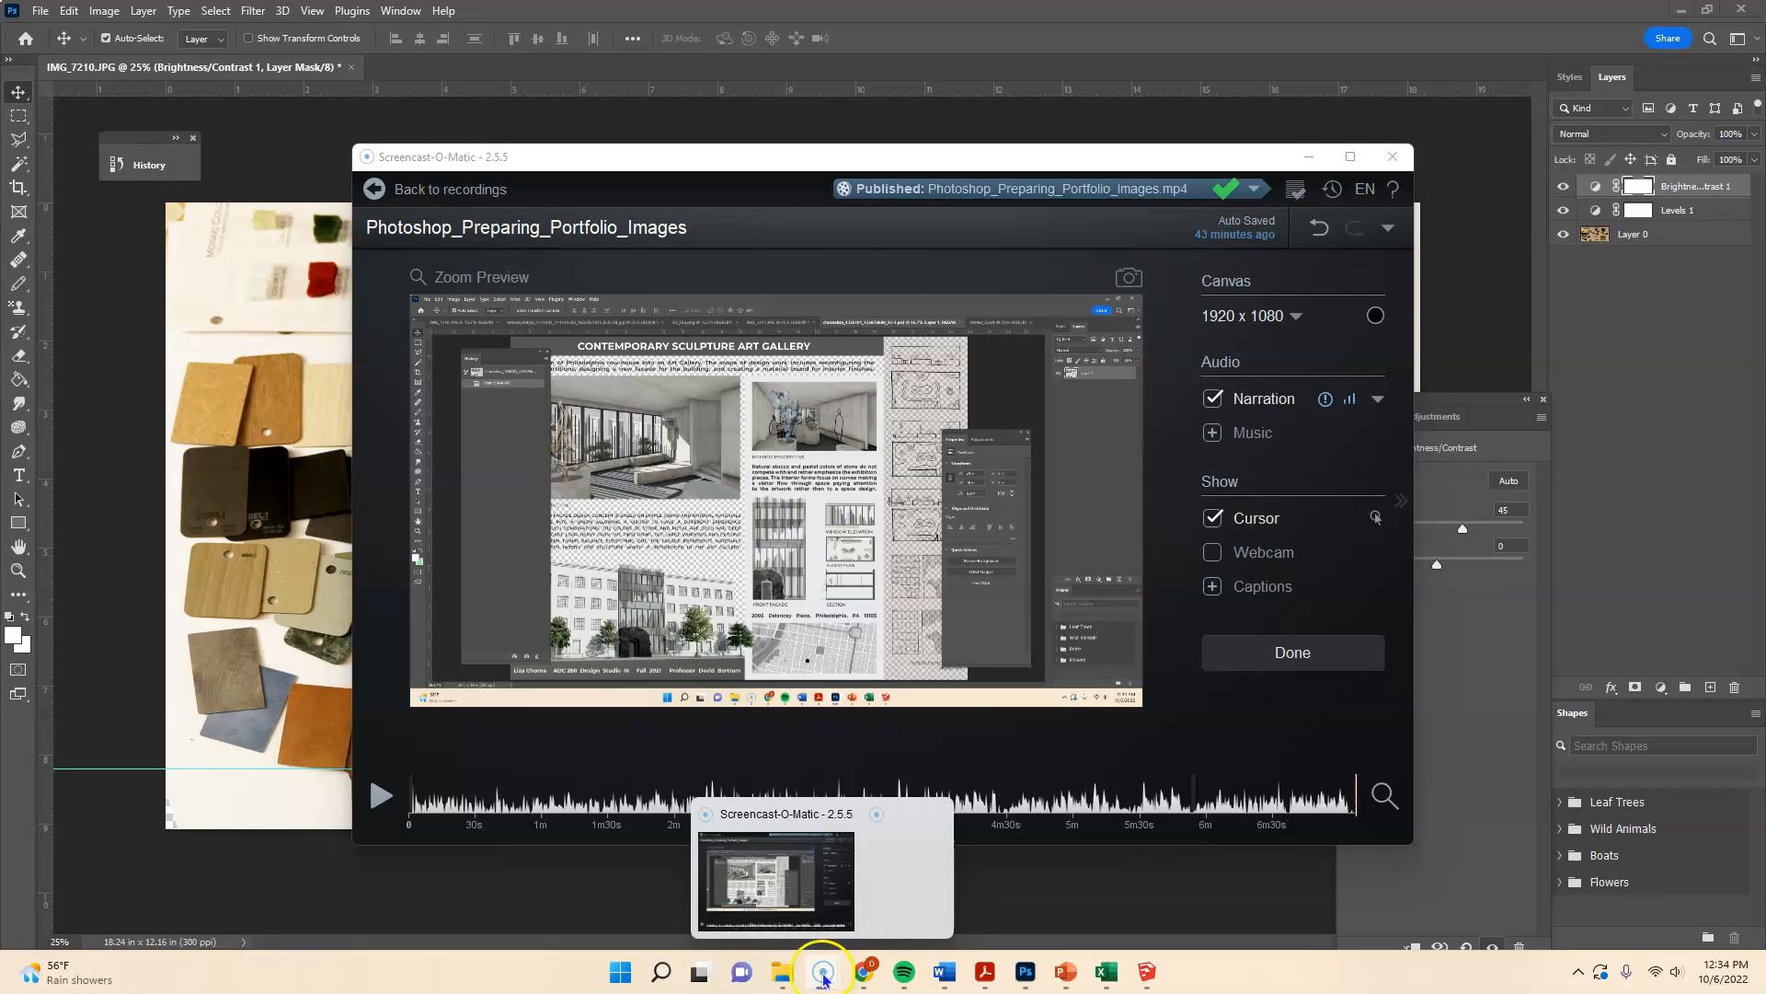
right_click(875, 917)
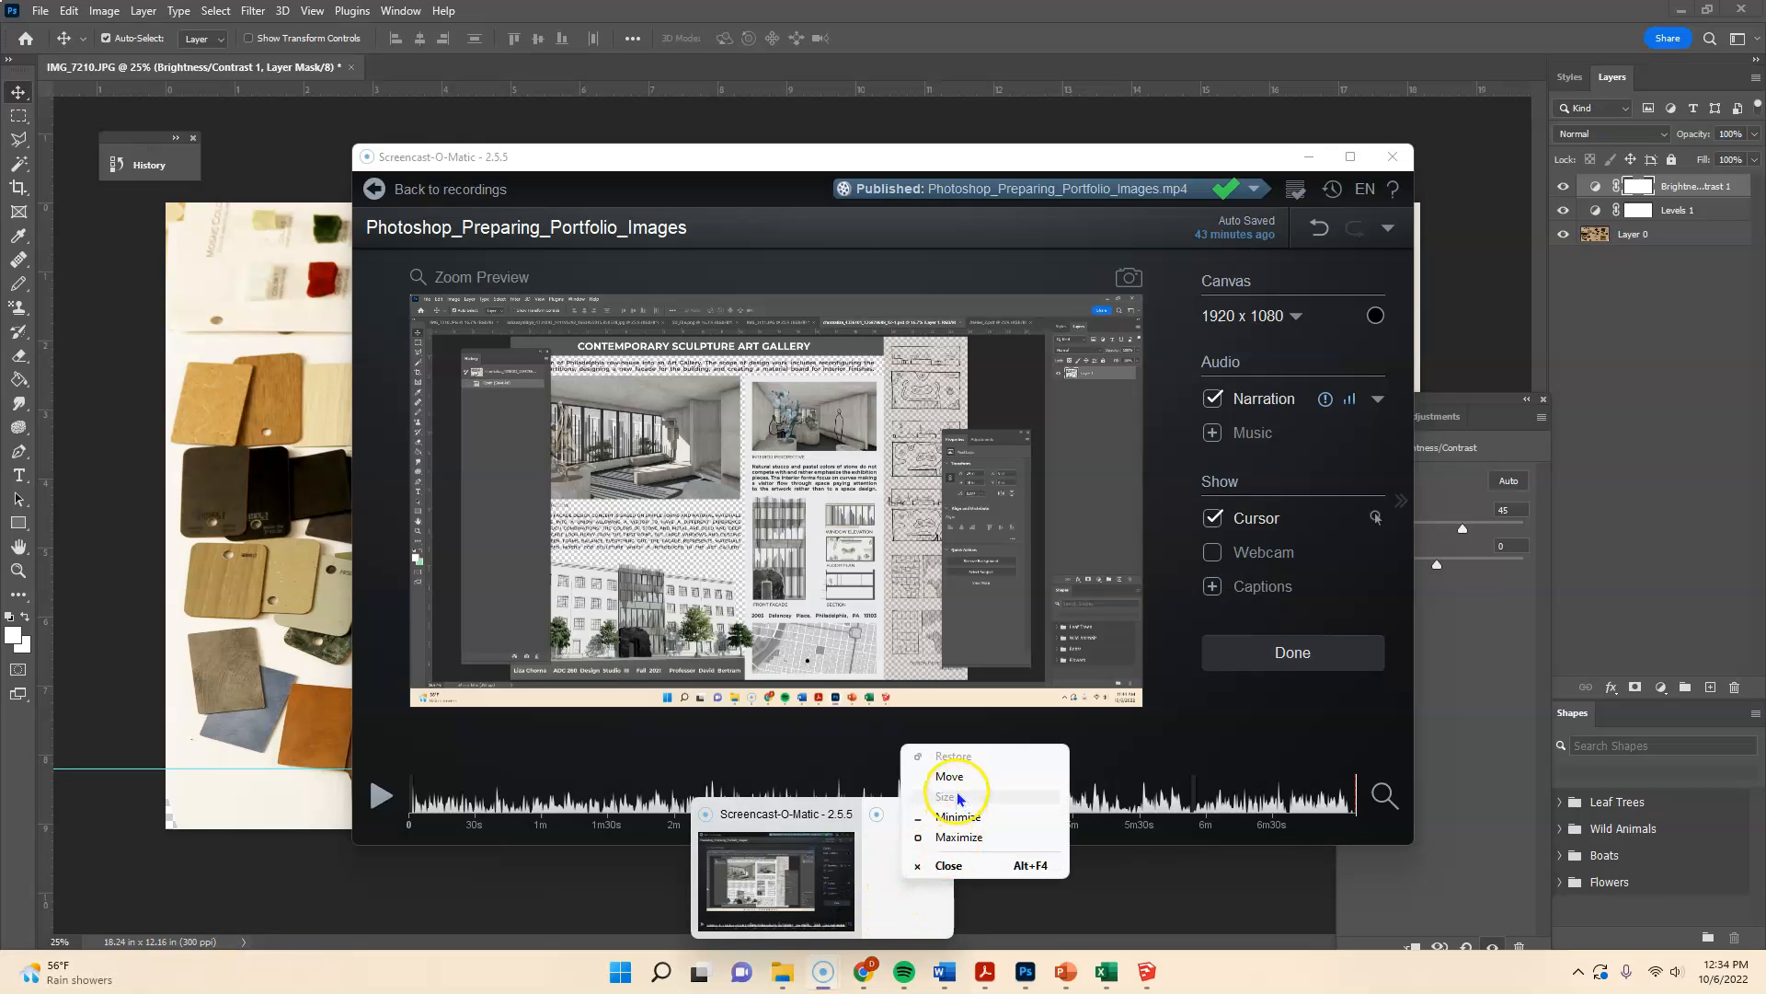